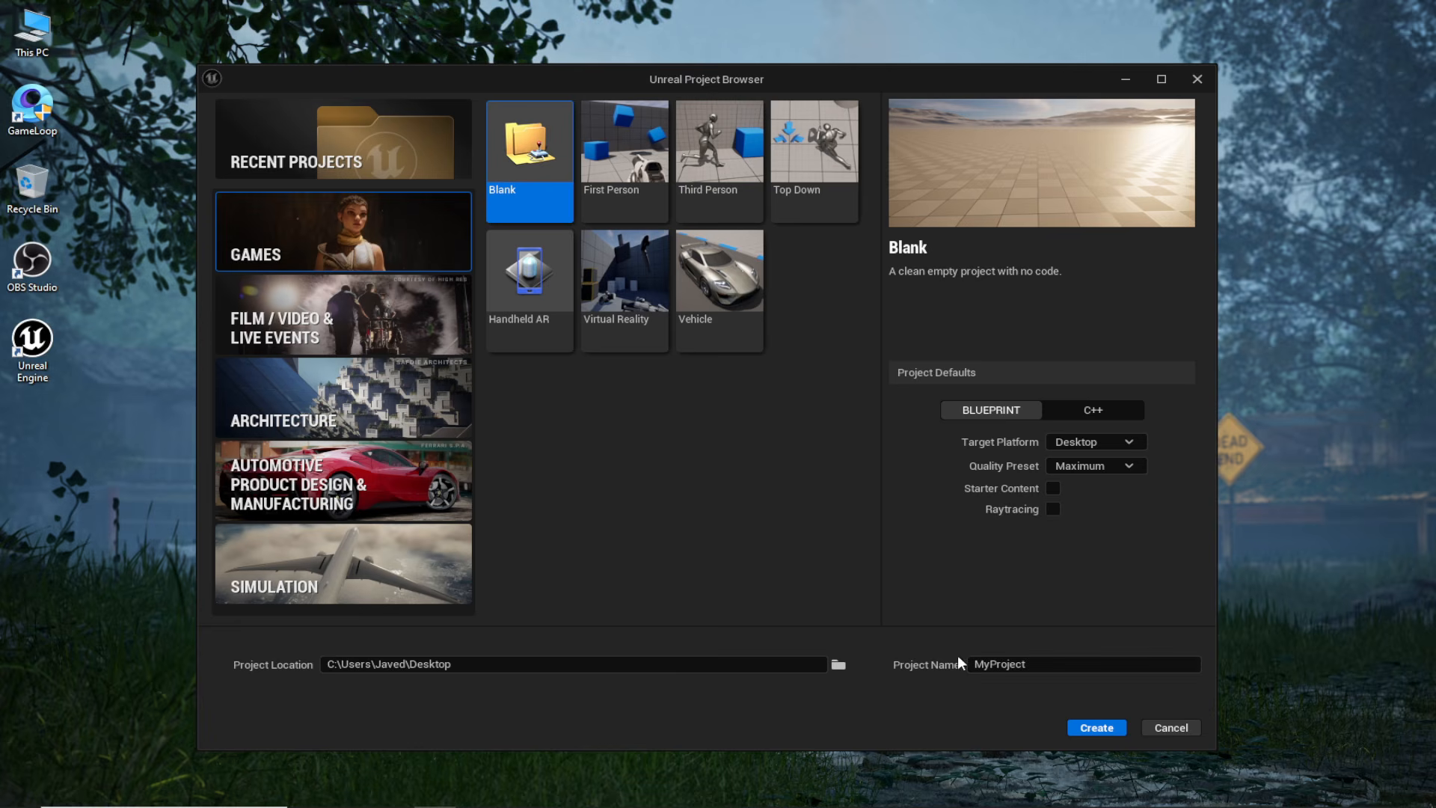
Create a blank Games project named Tutorial with the default Blueprint settings.
double_click(1038, 664)
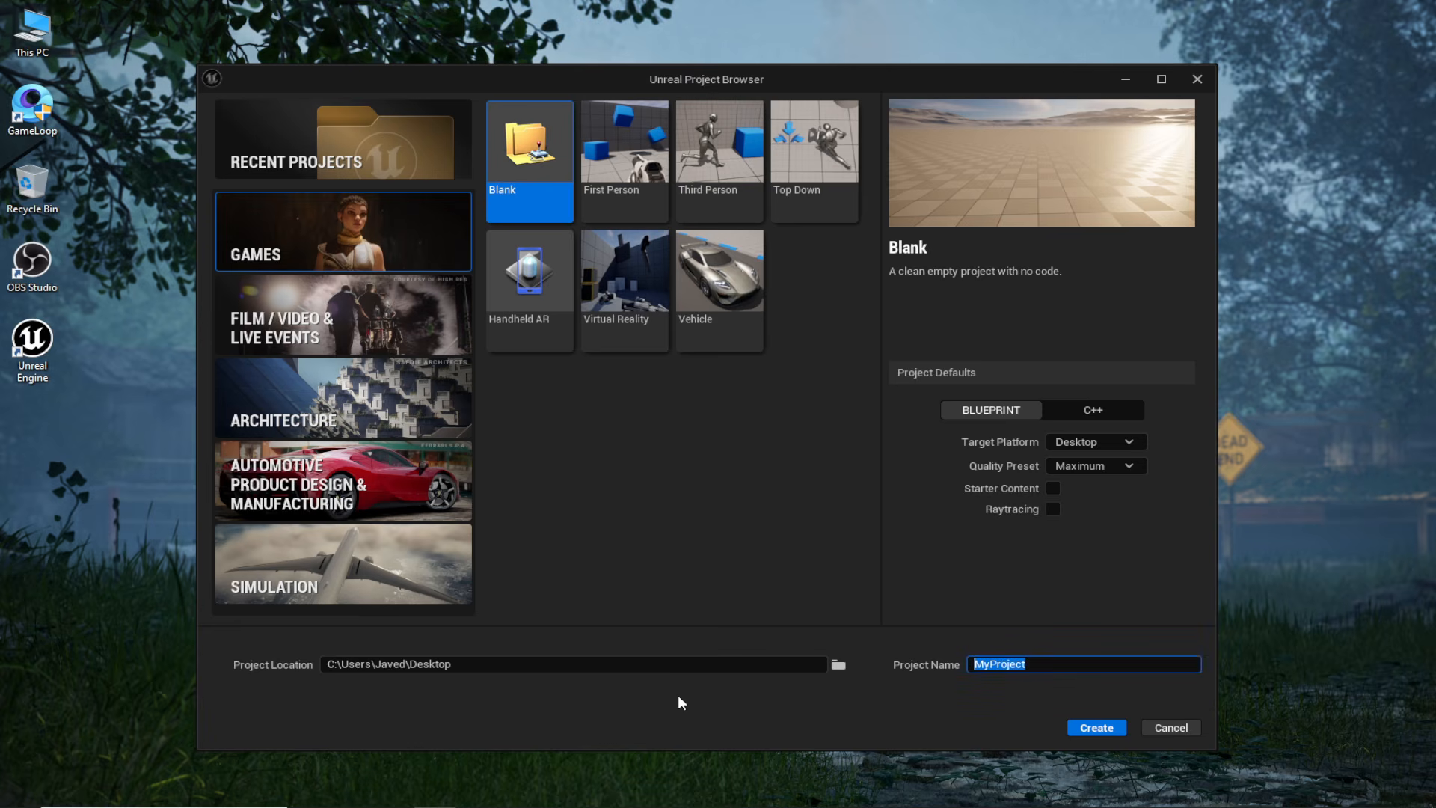
type("Tutorial")
left_click(760, 604)
left_click(1125, 727)
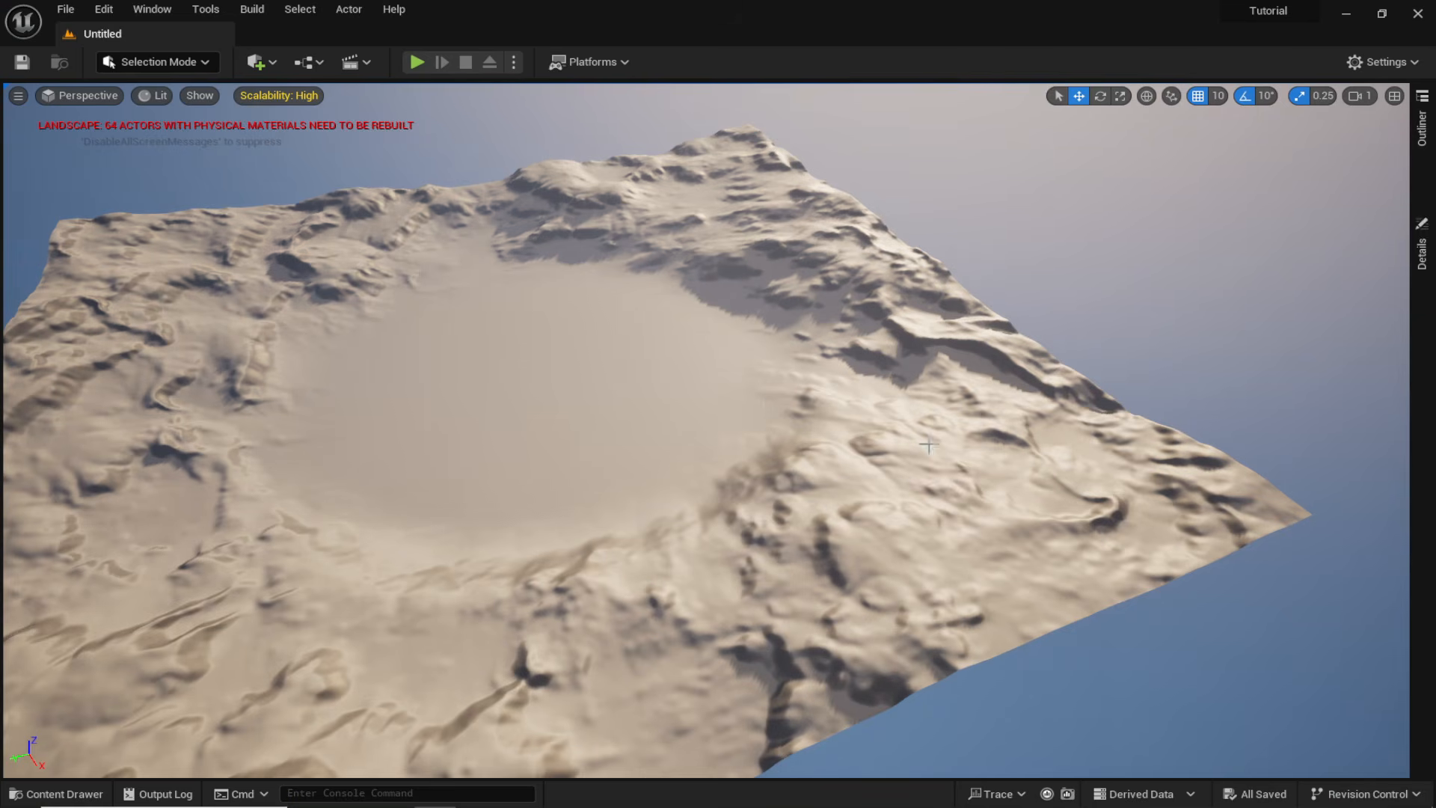
Create a new level from the Empty Level template.
right_click_drag(922, 446, 928, 398)
scroll(922, 446, "up", 5)
key("w")
scroll(926, 409, "up", 1)
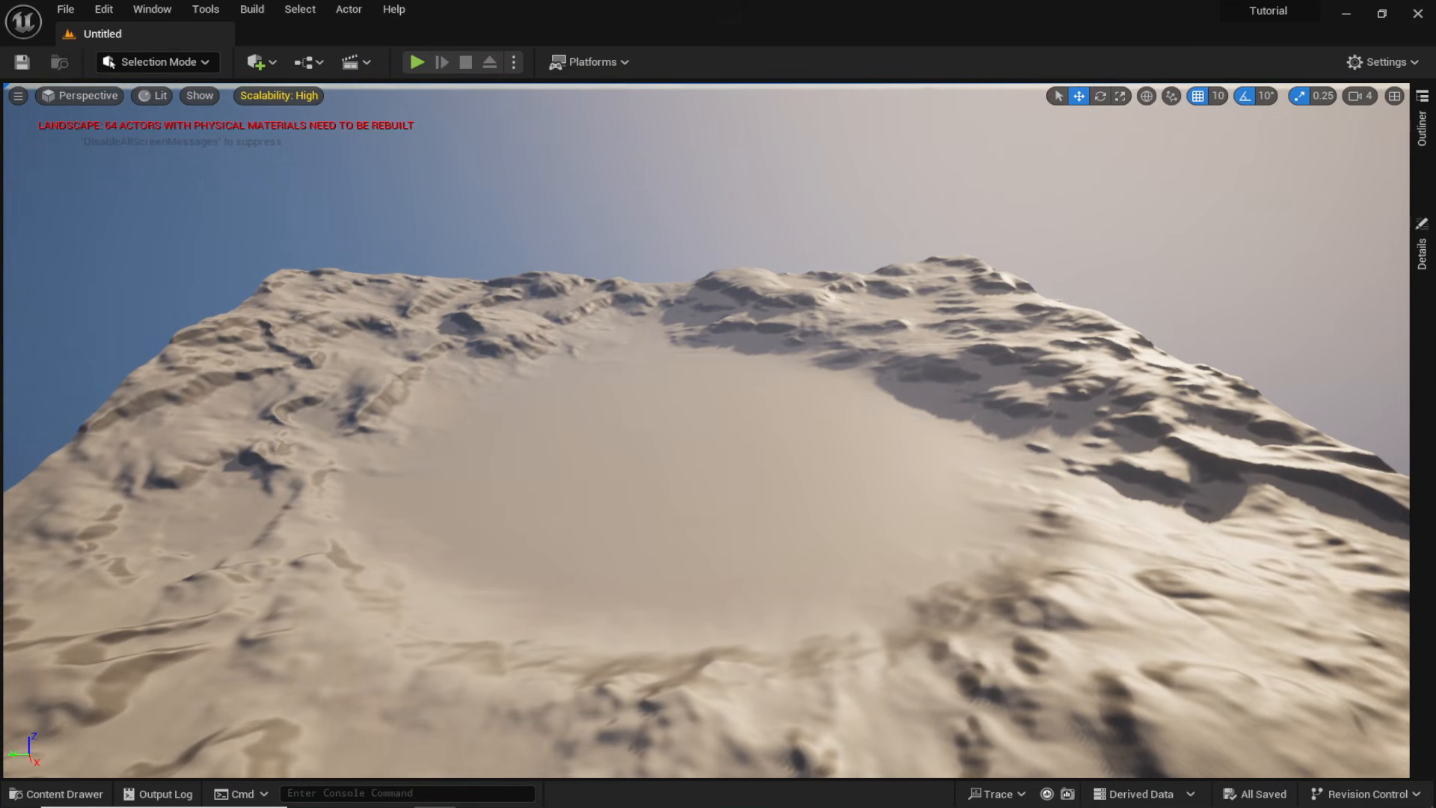
left_click(66, 9)
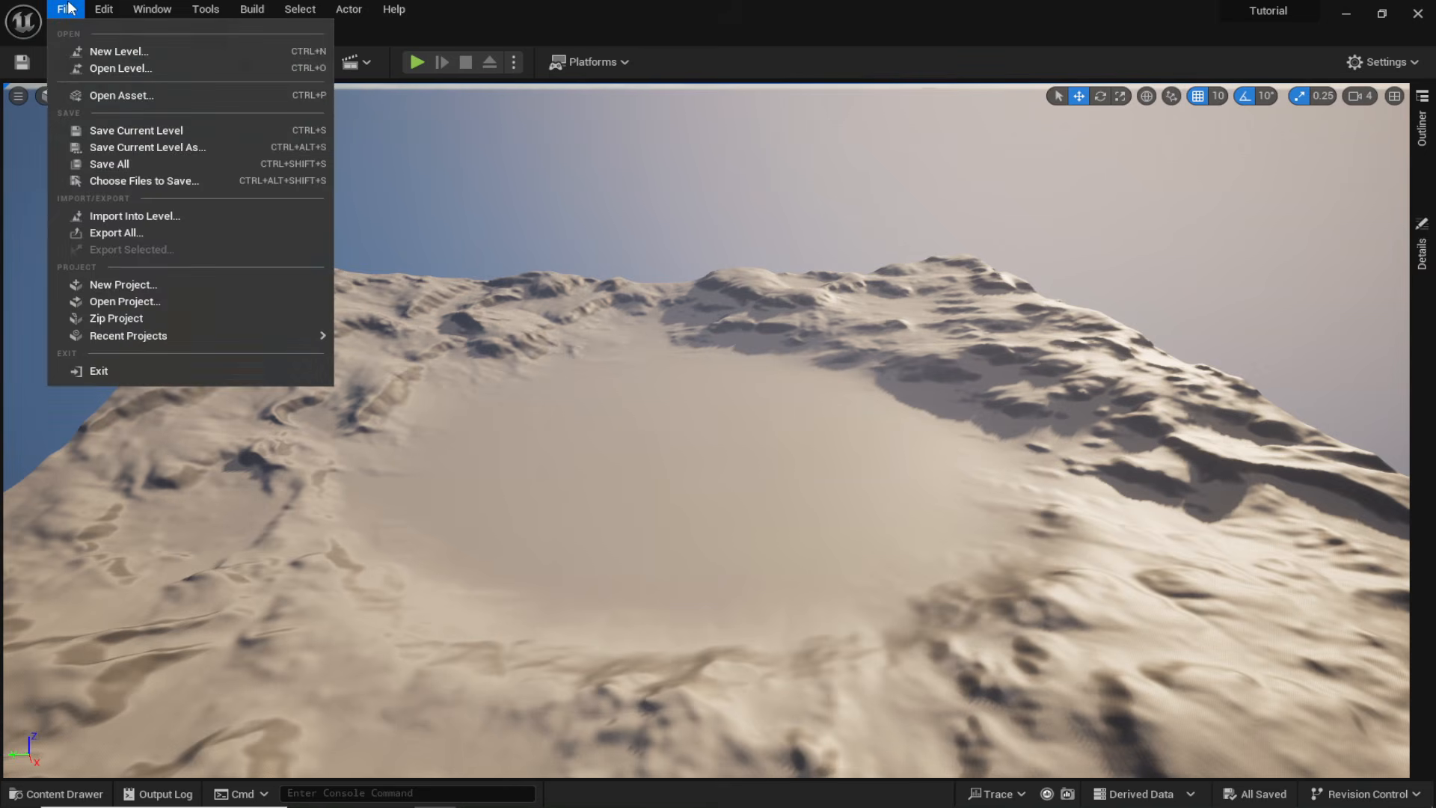
left_click(112, 51)
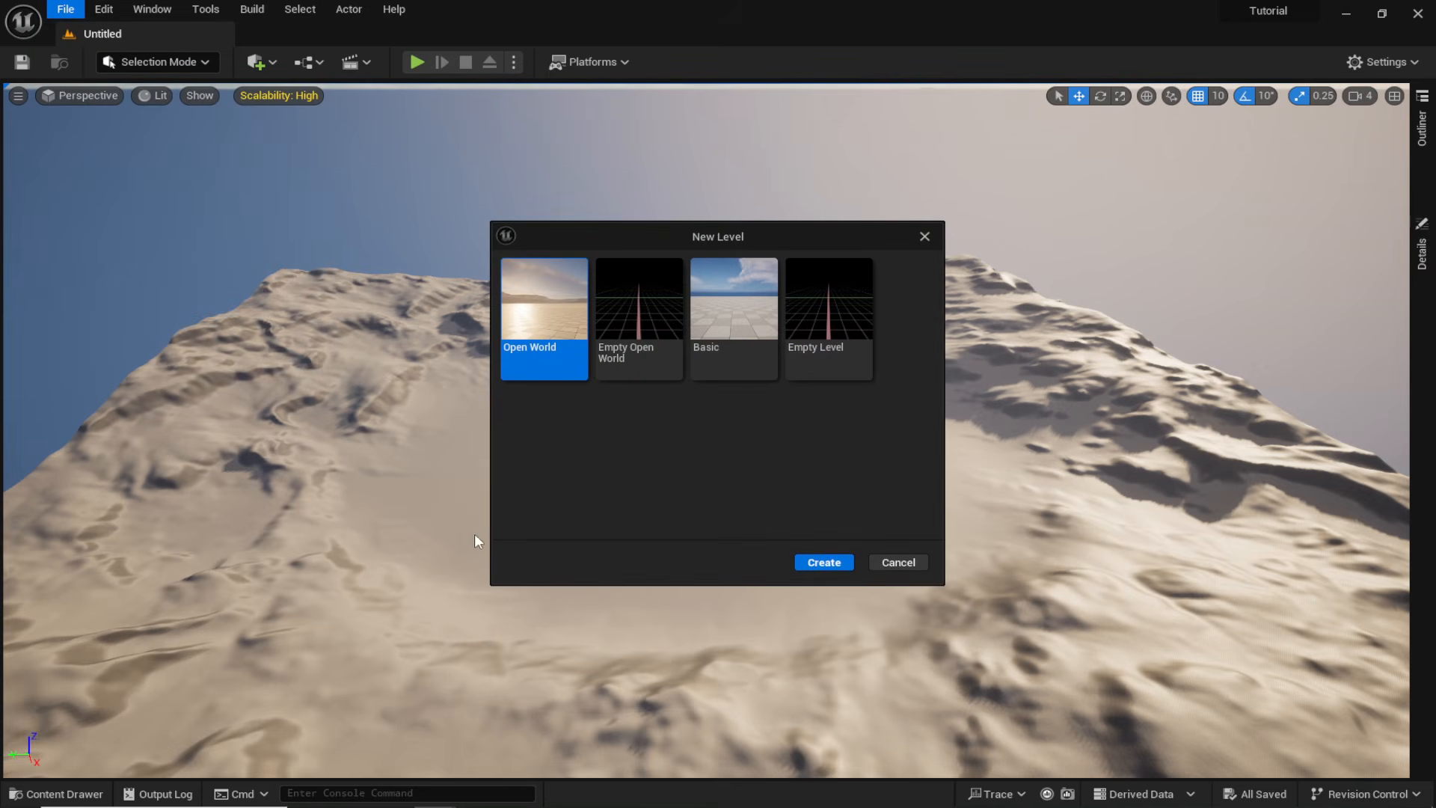
left_click(836, 345)
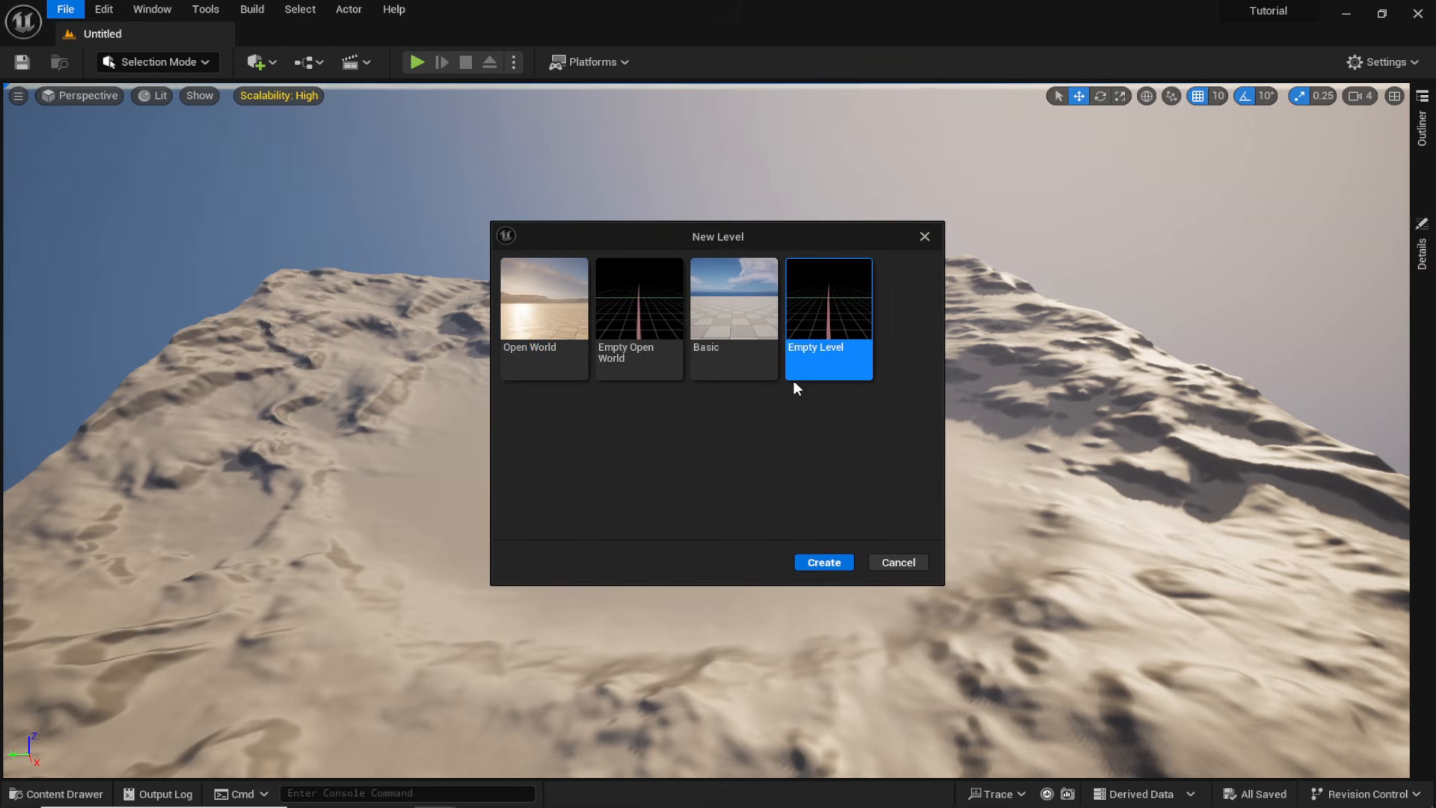
left_click(825, 563)
Save the empty level in the Content folder as _Main.
right_click_drag(674, 402, 692, 447)
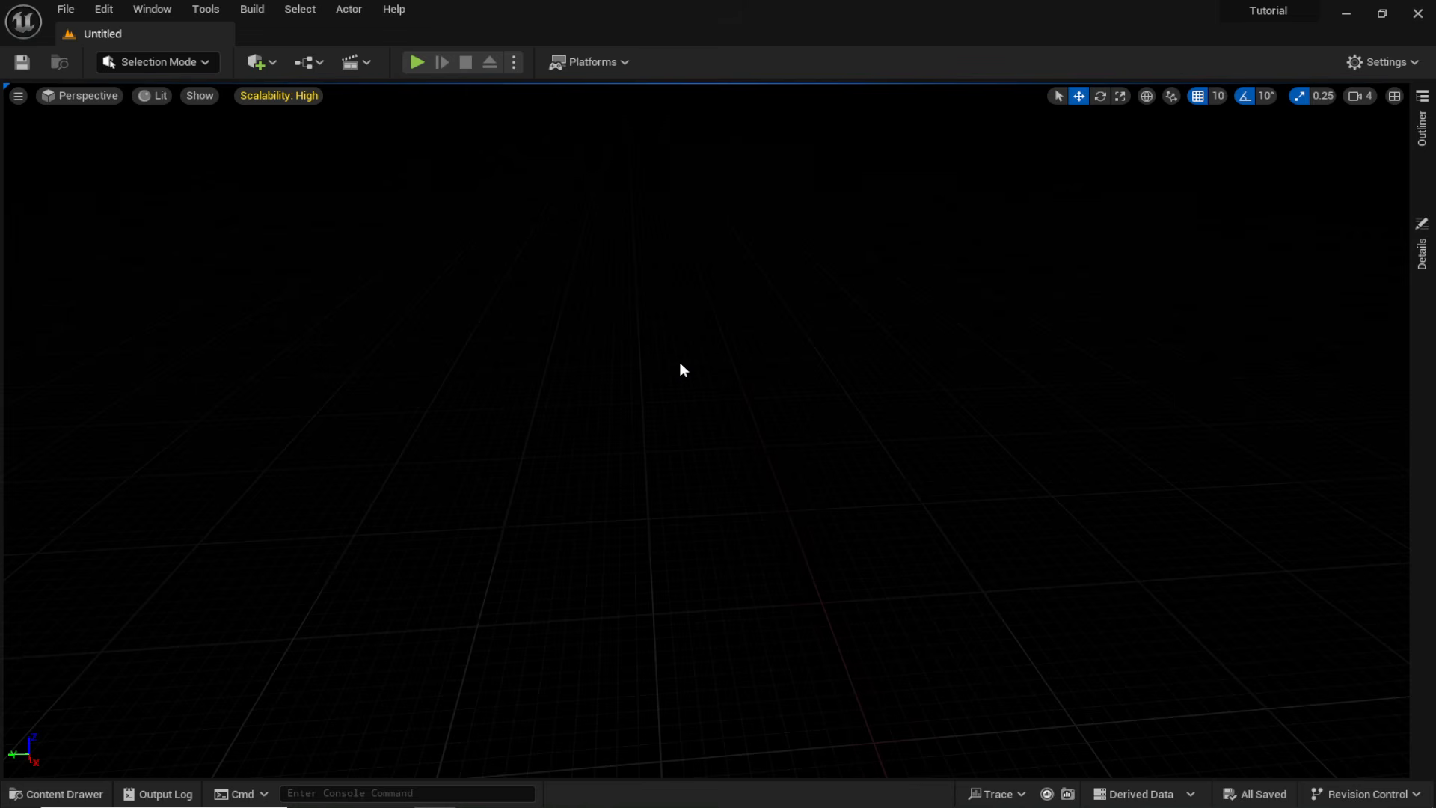
key("ctrl+s")
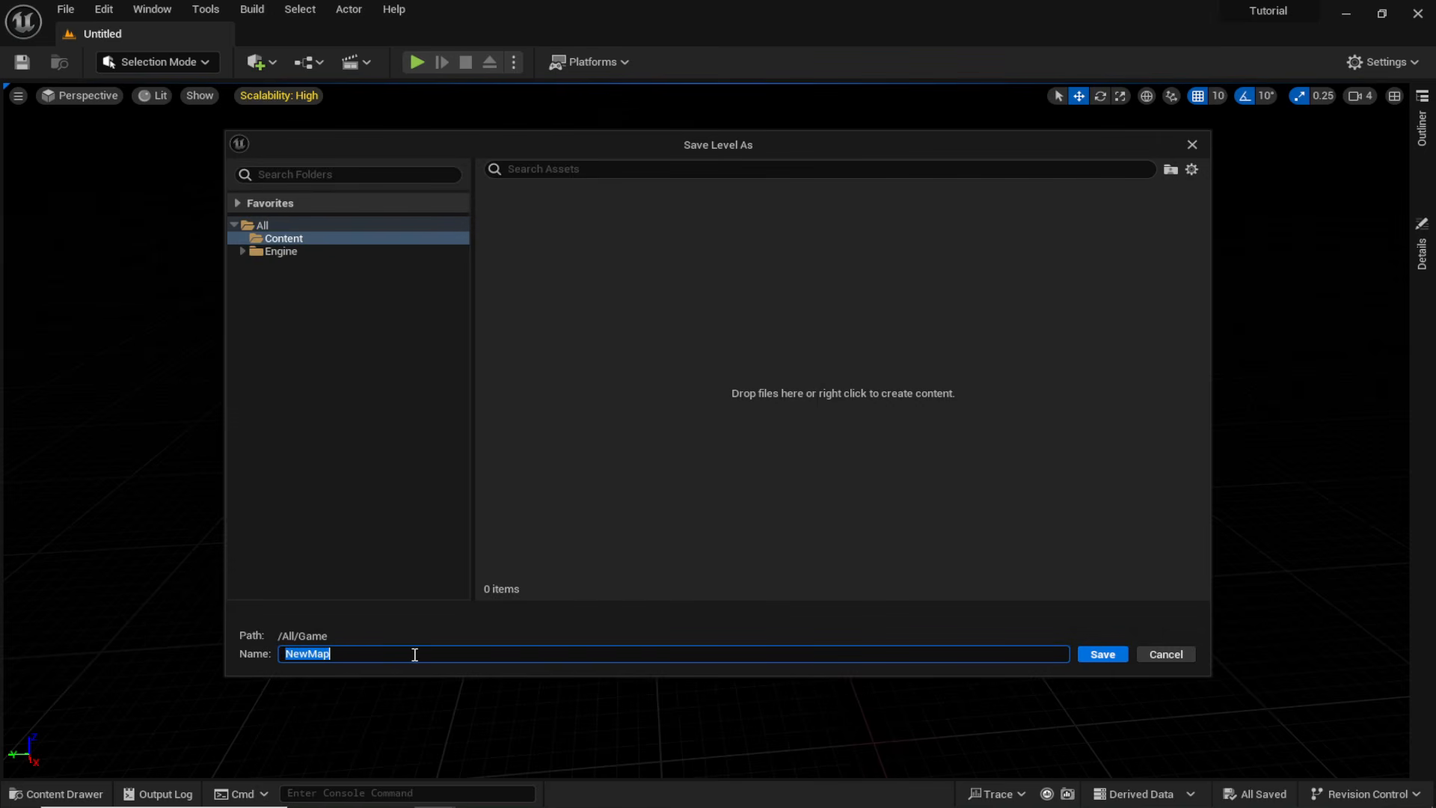
type("_Main")
key("Return")
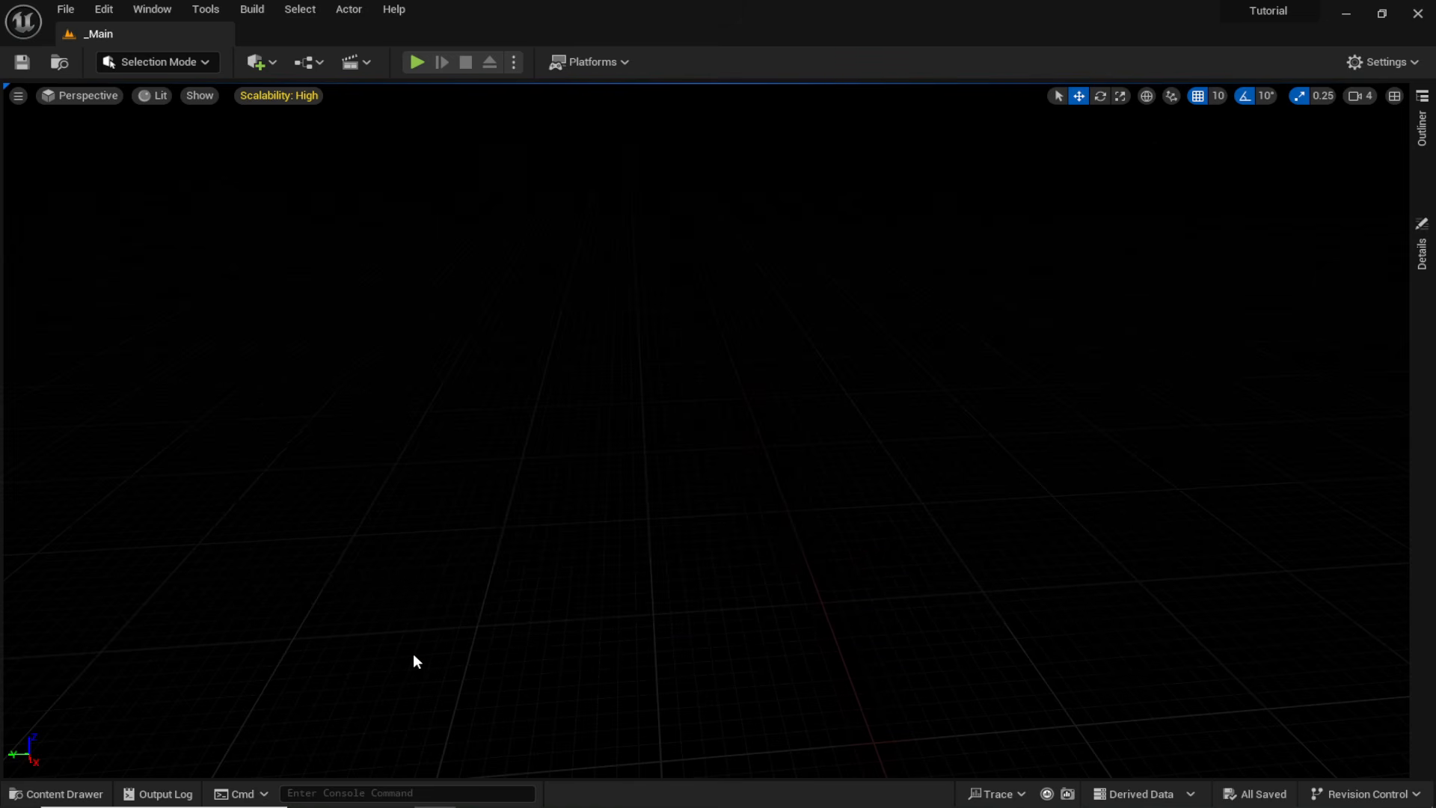
Add a sky light and an atmospheric light to the level with the Env. Light Mixer.
right_click_drag(841, 483, 841, 483)
key("s")
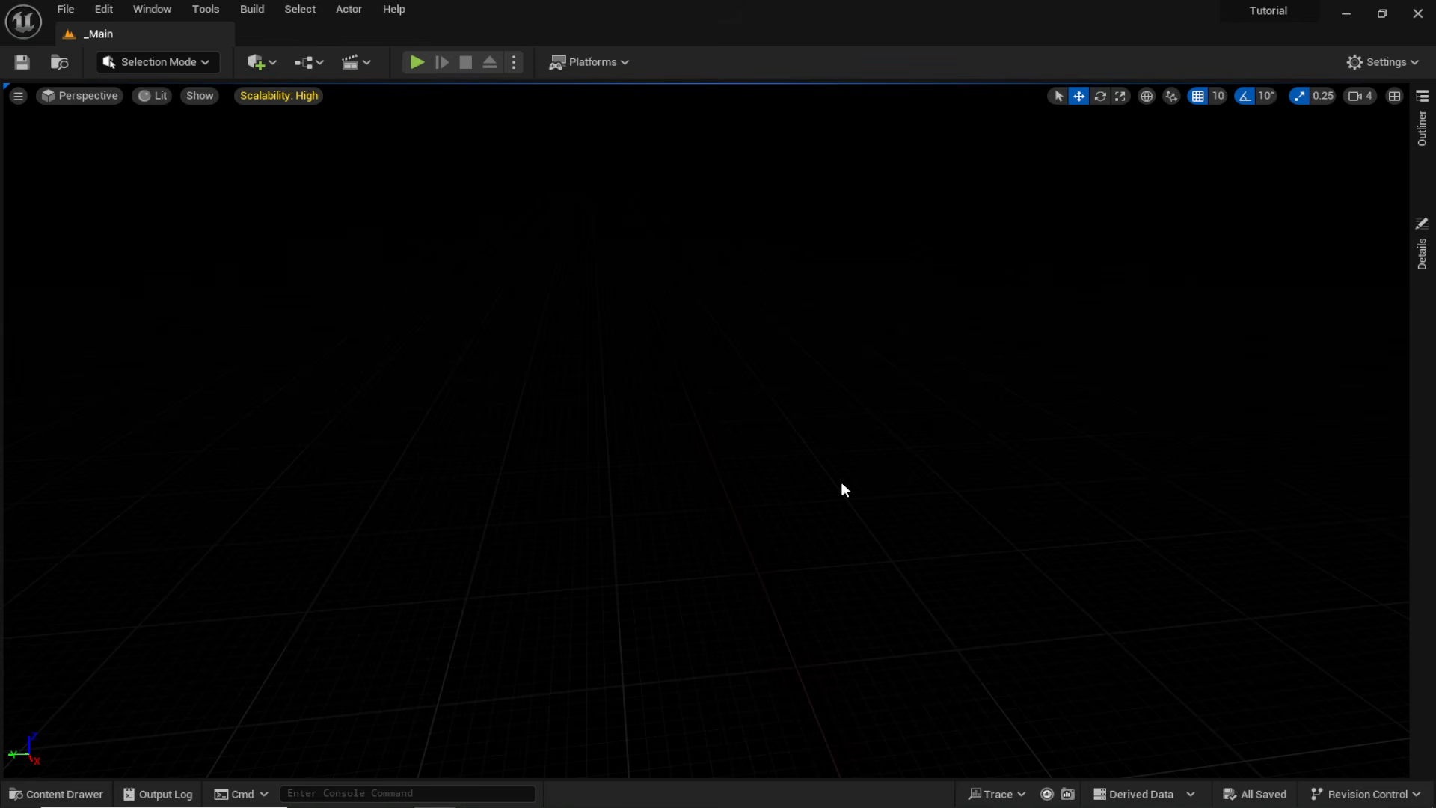
left_click(166, 9)
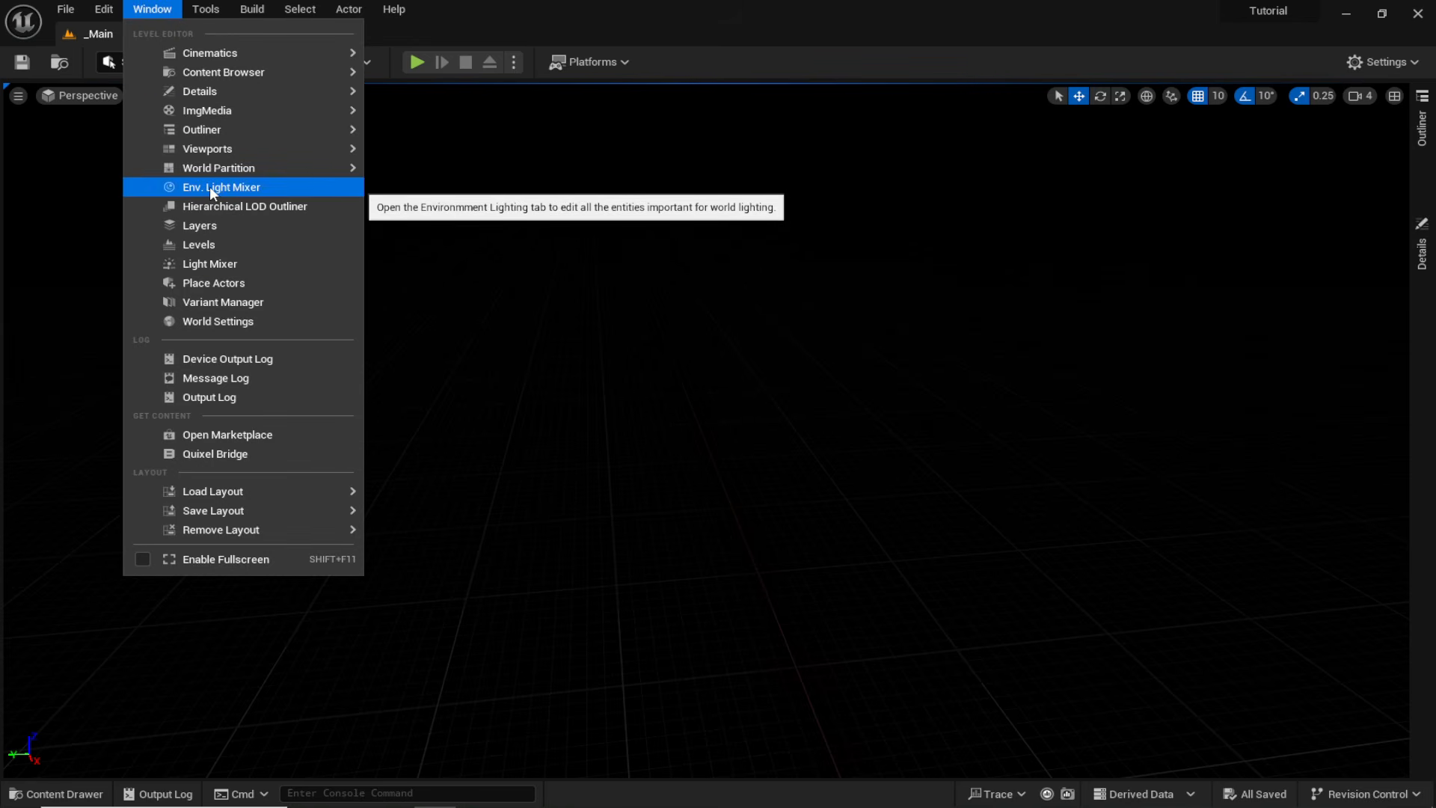
left_click(269, 187)
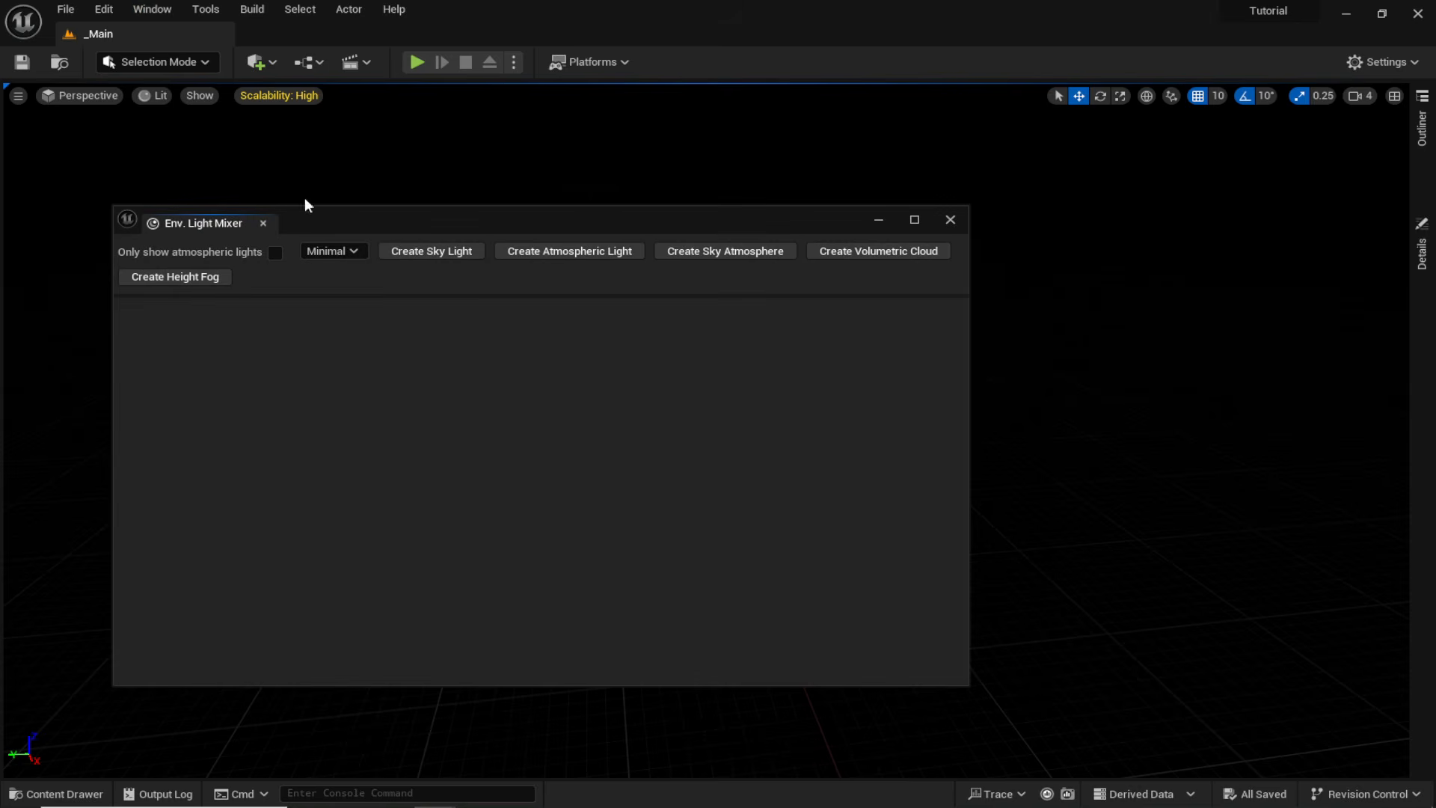
left_click_drag(426, 223, 572, 223)
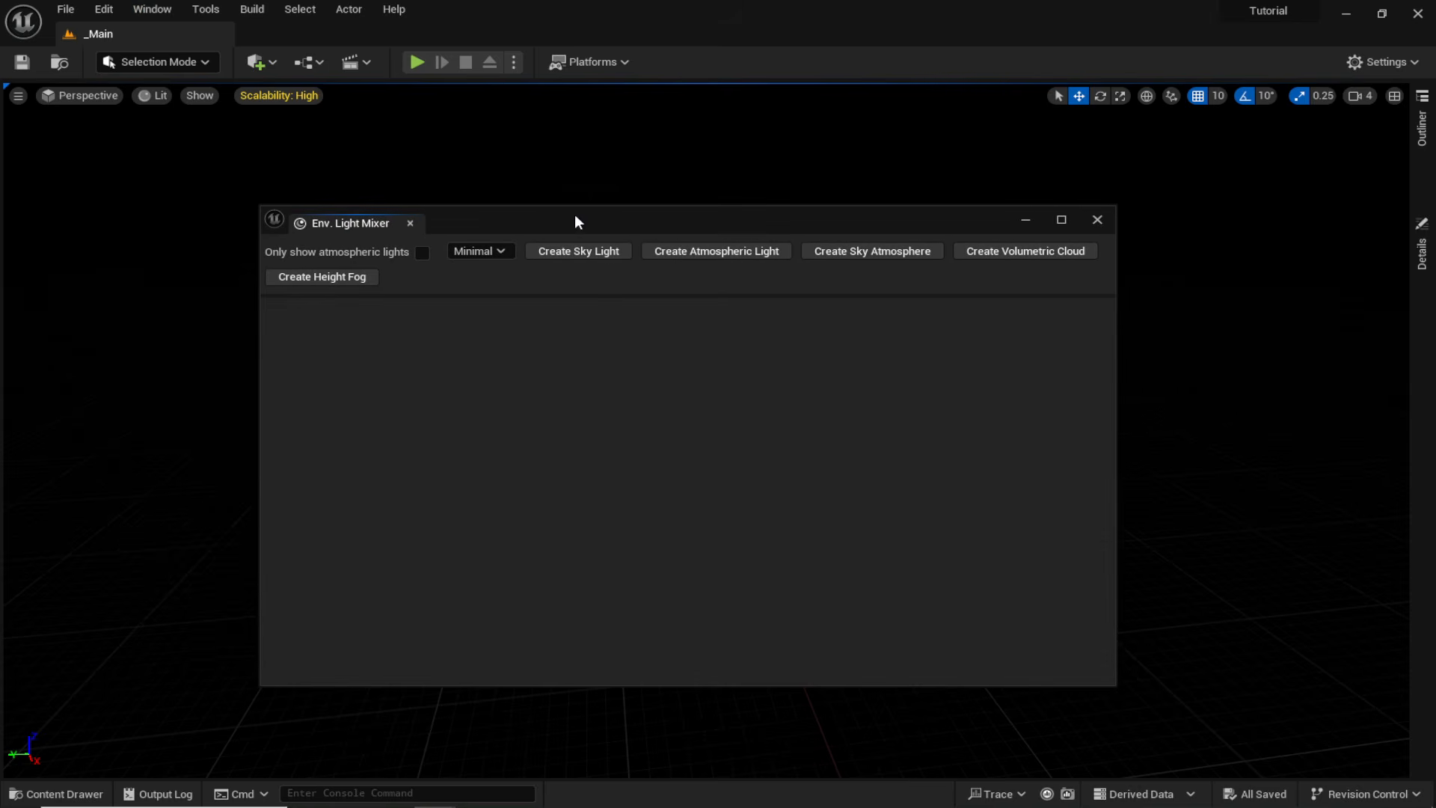
left_click(586, 257)
left_click(616, 258)
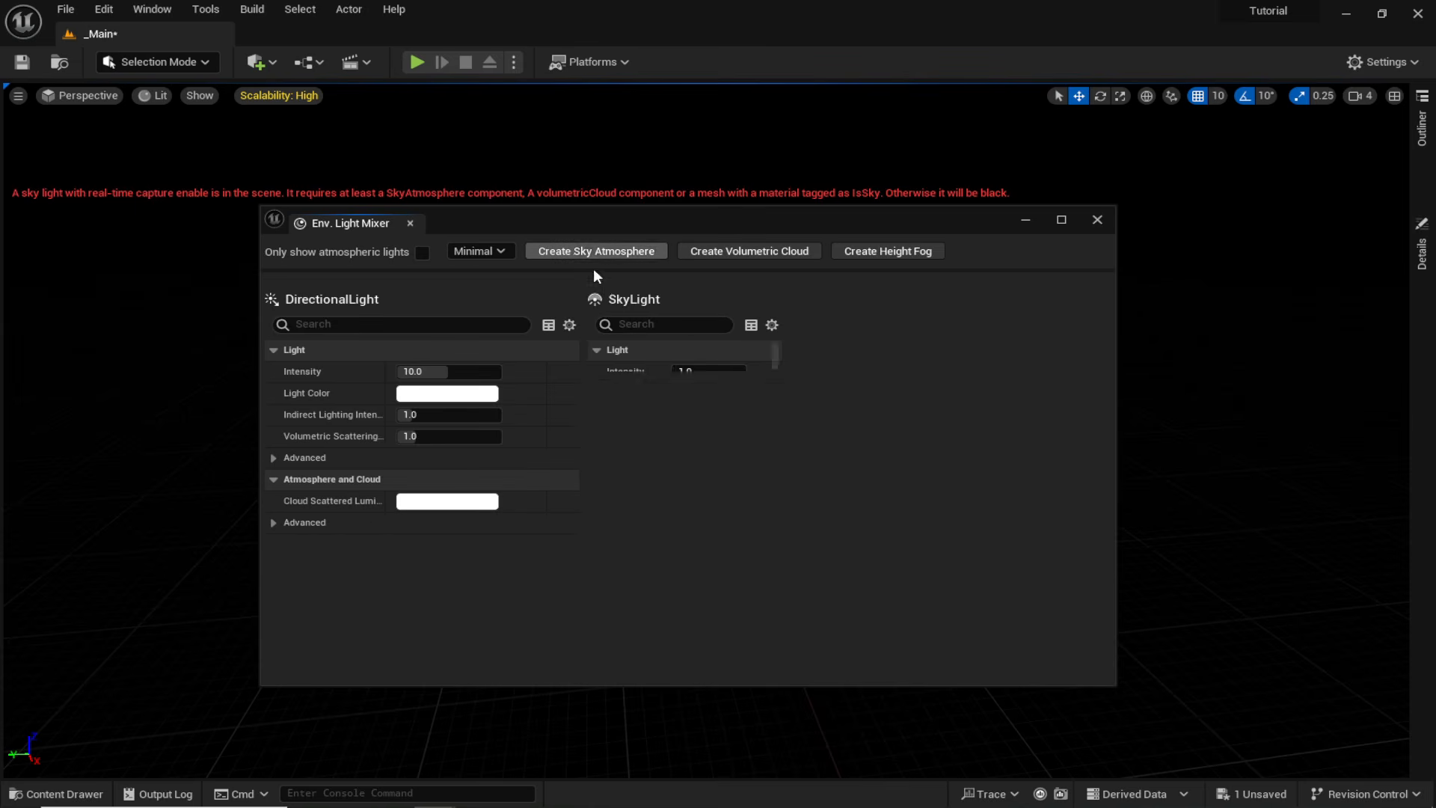
Add a sky atmosphere, volumetric cloud and height fog with the Env. Light Mixer, and close the mixer.
left_click(622, 256)
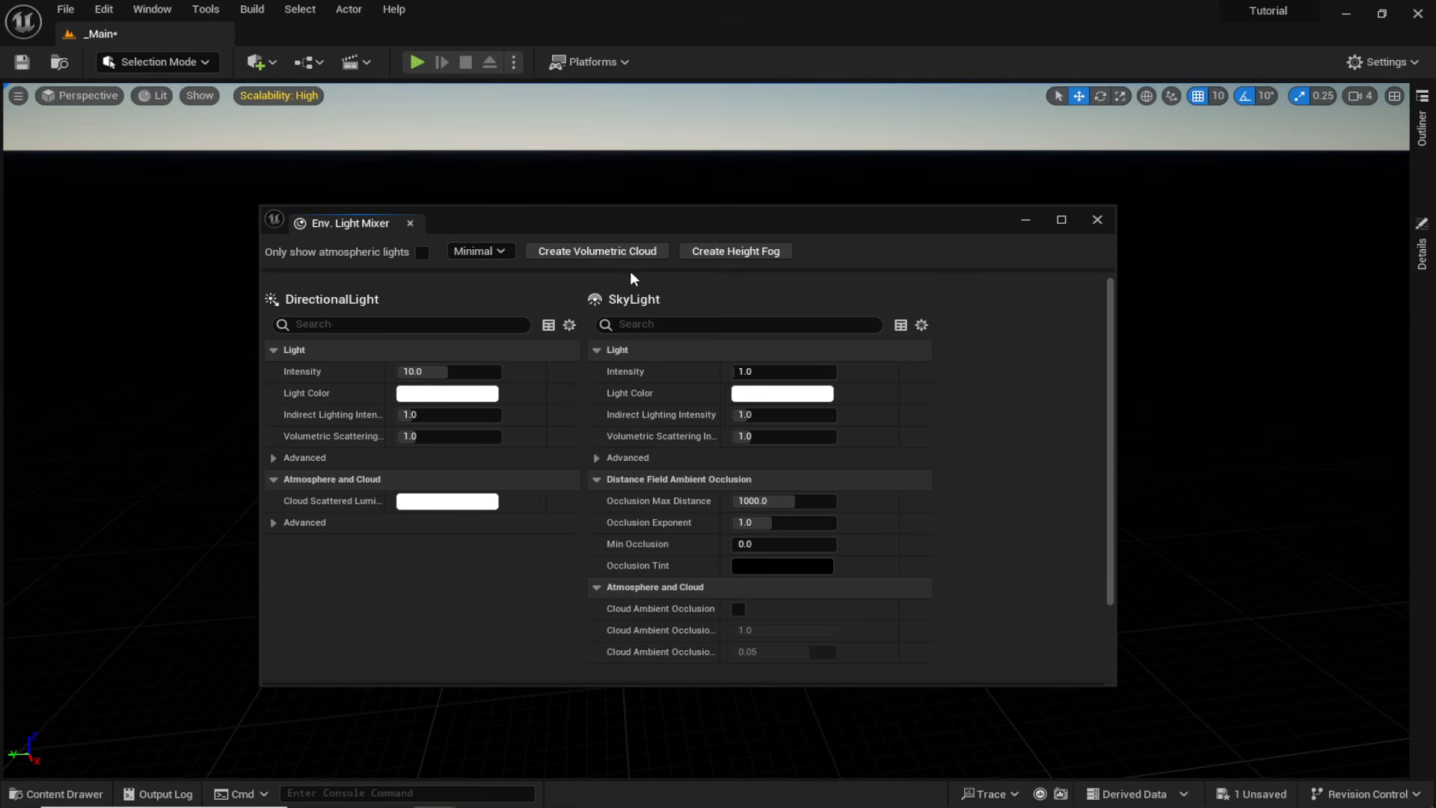
left_click(612, 257)
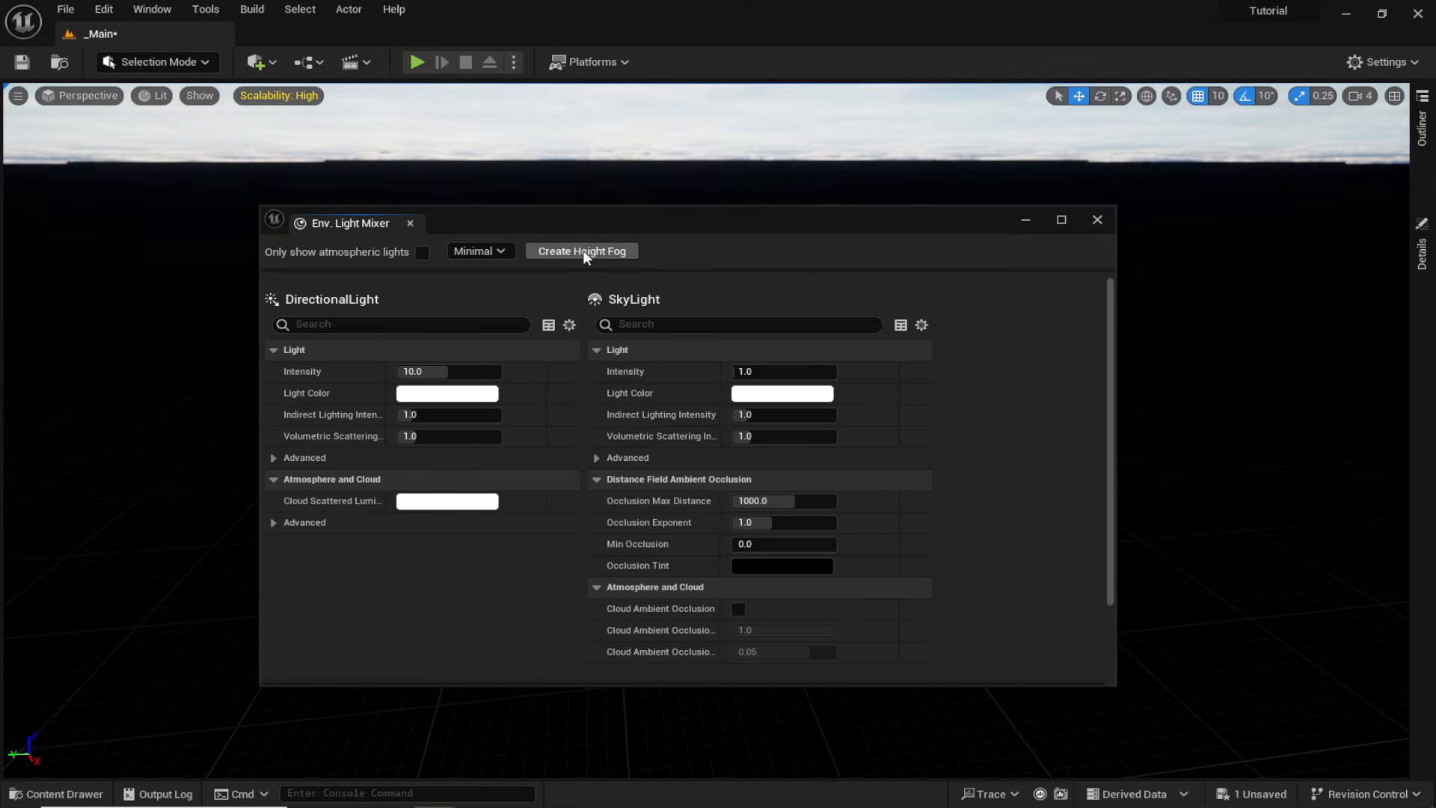
left_click(586, 250)
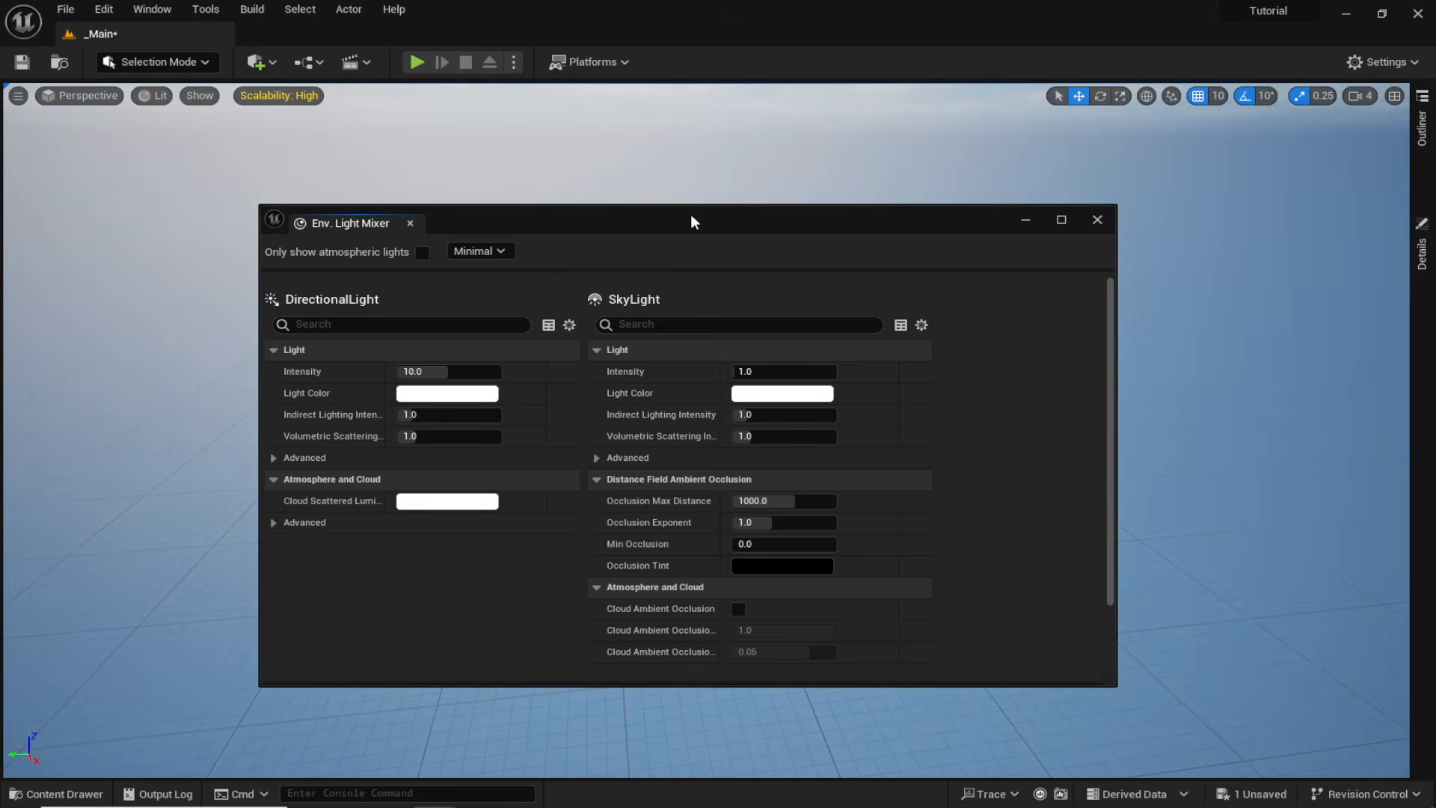
left_click_drag(688, 219, 590, 158)
left_click(1000, 159)
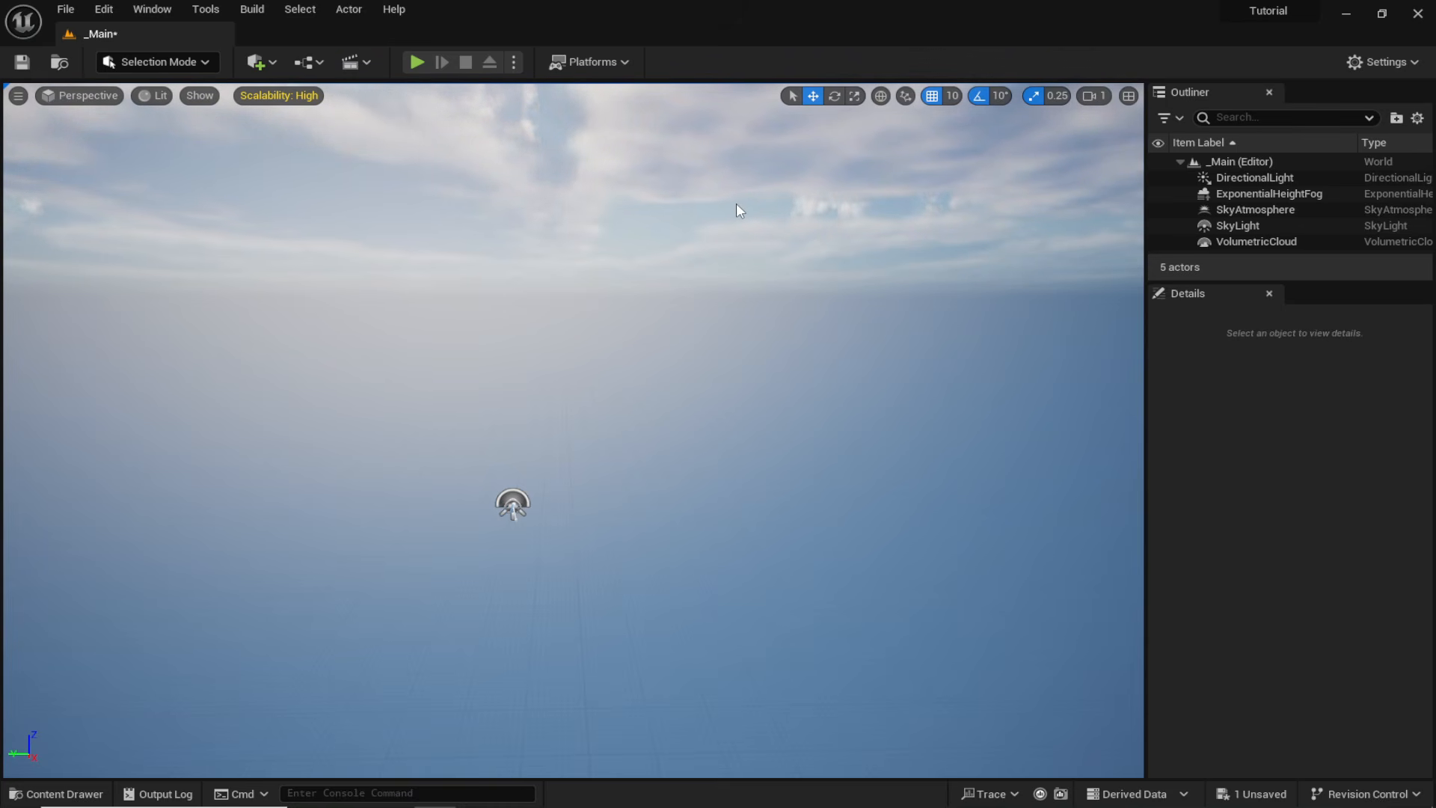
Add a cylinder shape to the level and stretch it vertically along its Z axis.
left_click(268, 65)
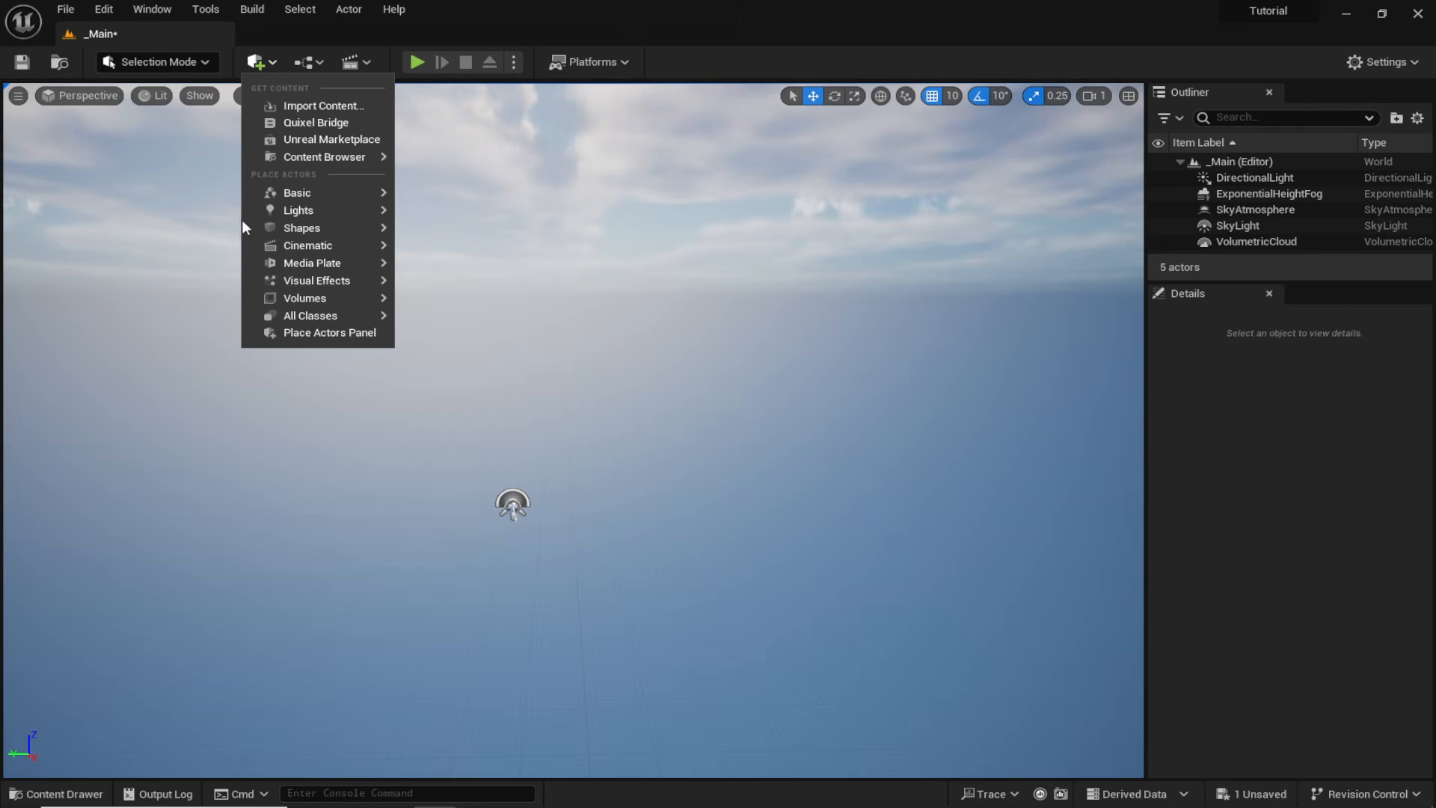
mouse_move(322, 230)
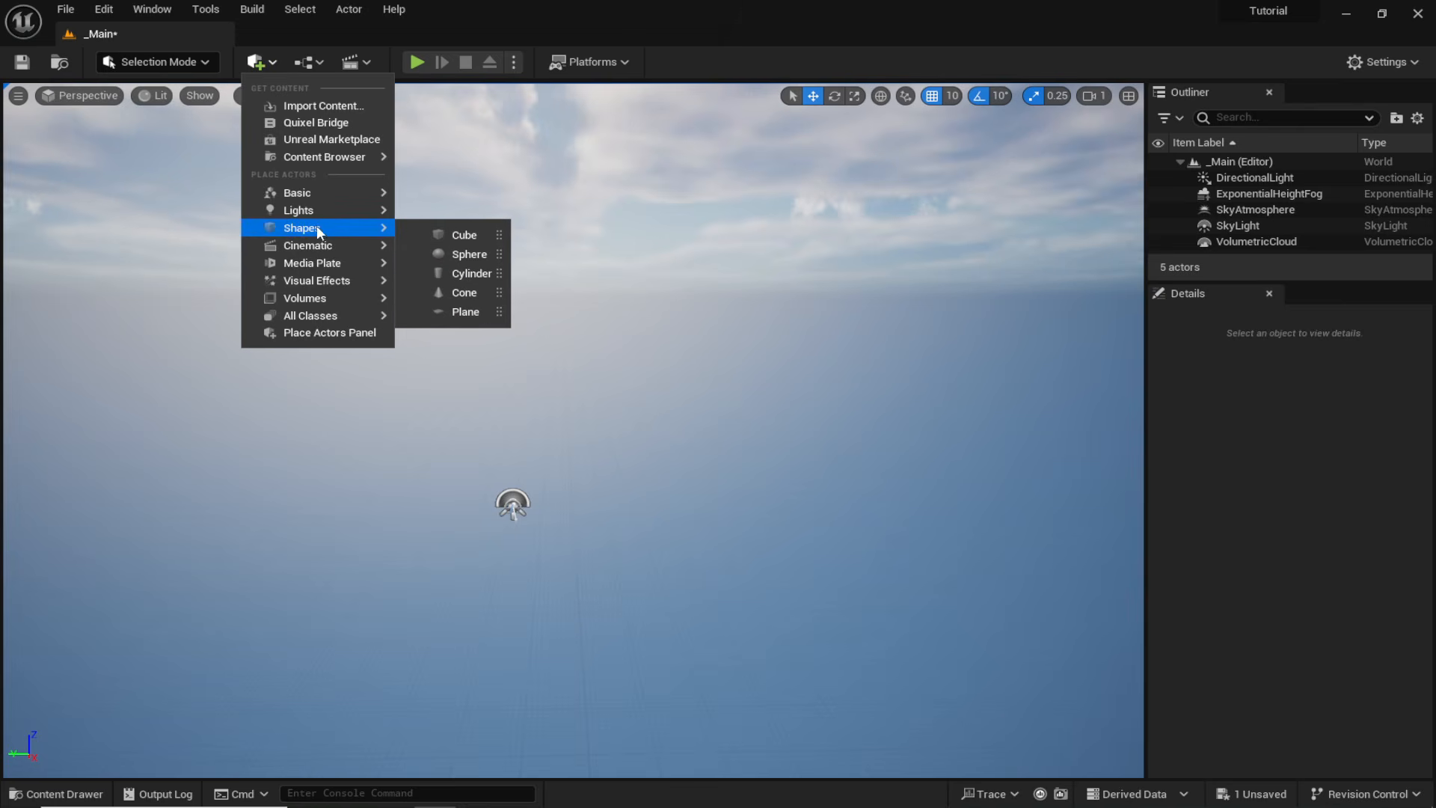
left_click(460, 274)
key("r")
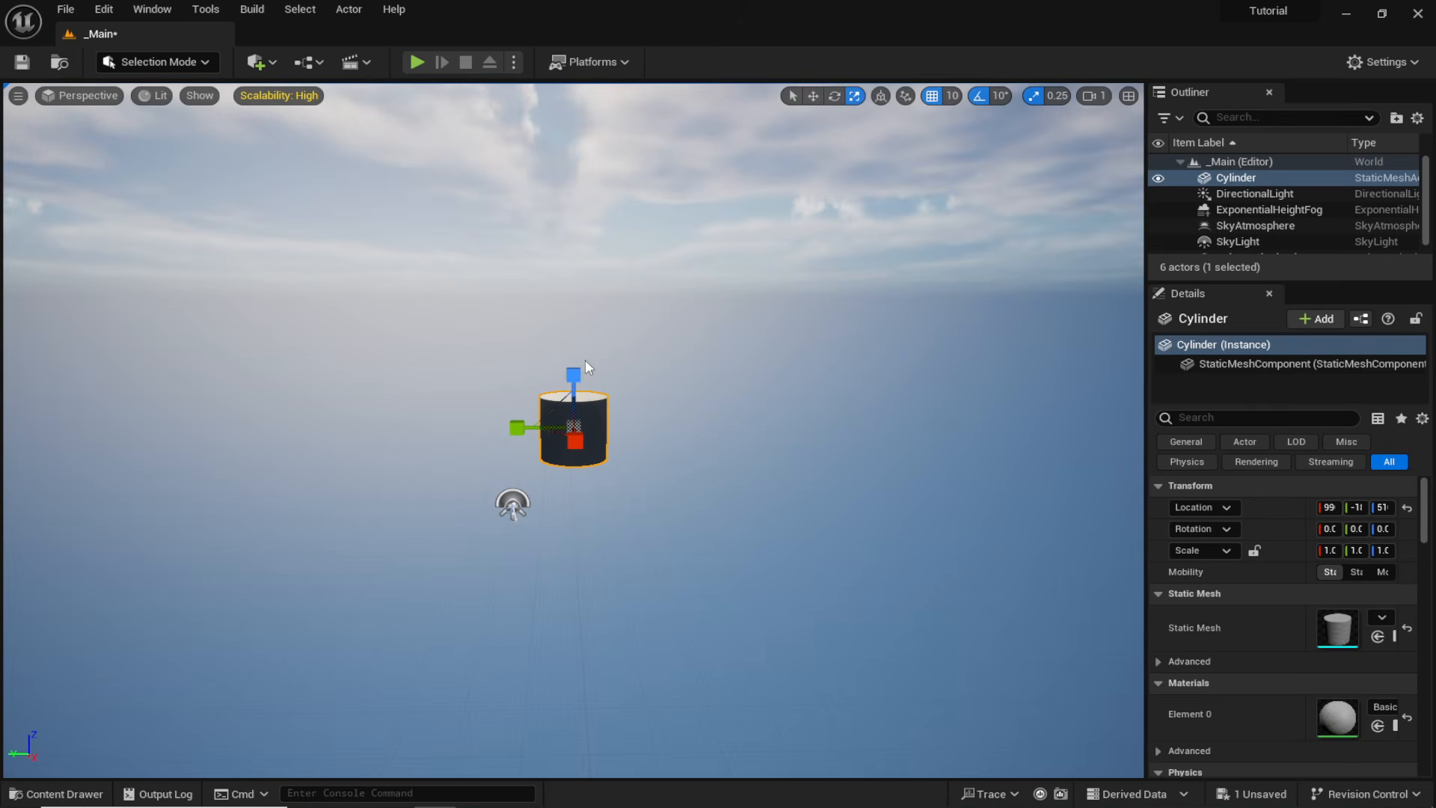
left_click_drag(574, 374, 573, 344)
Move the cylinder sideways, away from the sky light marker.
right_click_drag(574, 374, 569, 411)
key("w")
left_click_drag(572, 388, 336, 346)
right_click_drag(337, 346, 328, 308)
right_click_drag(541, 358, 540, 356)
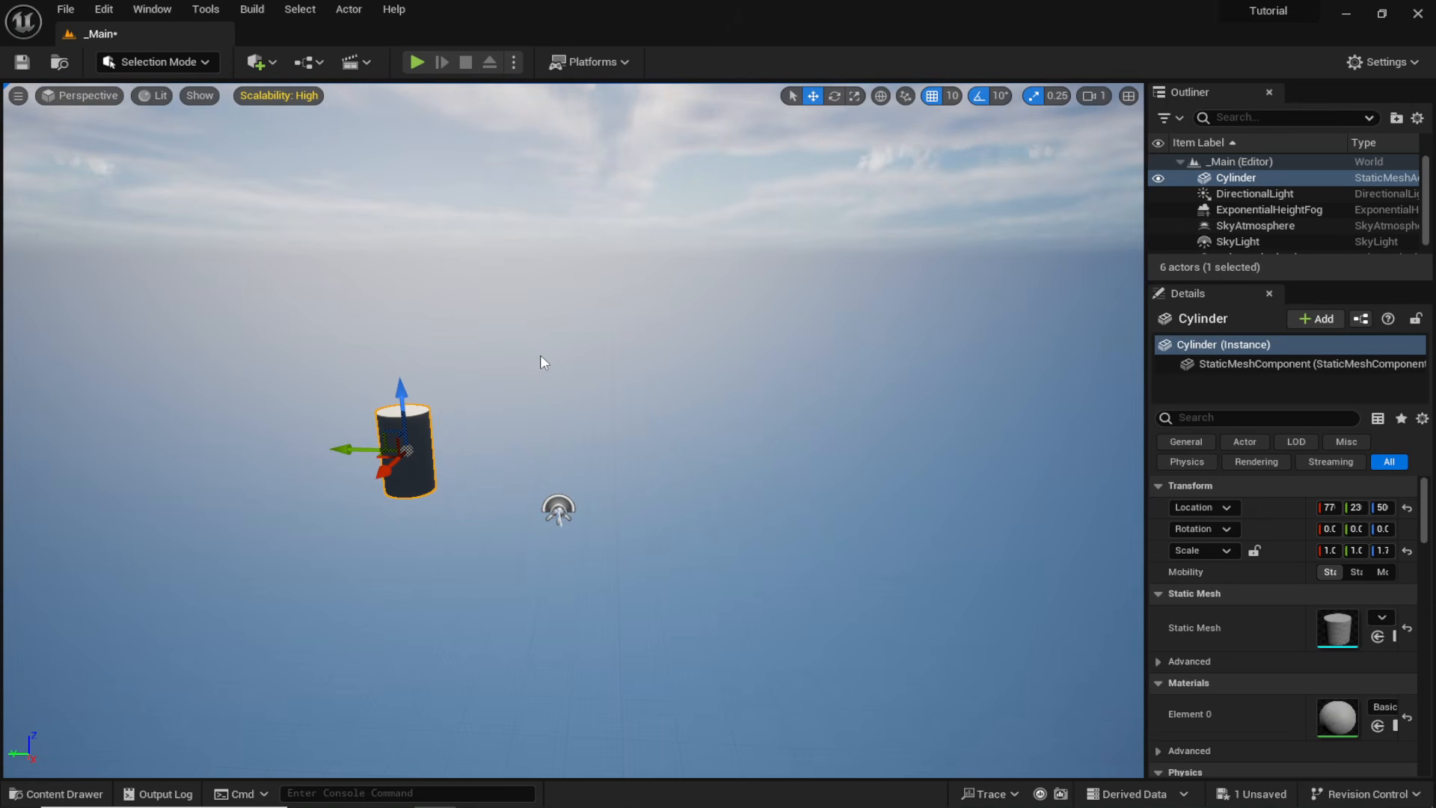
Create a new landscape in Landscape mode with a section size of 15×15 Quads.
left_click(153, 63)
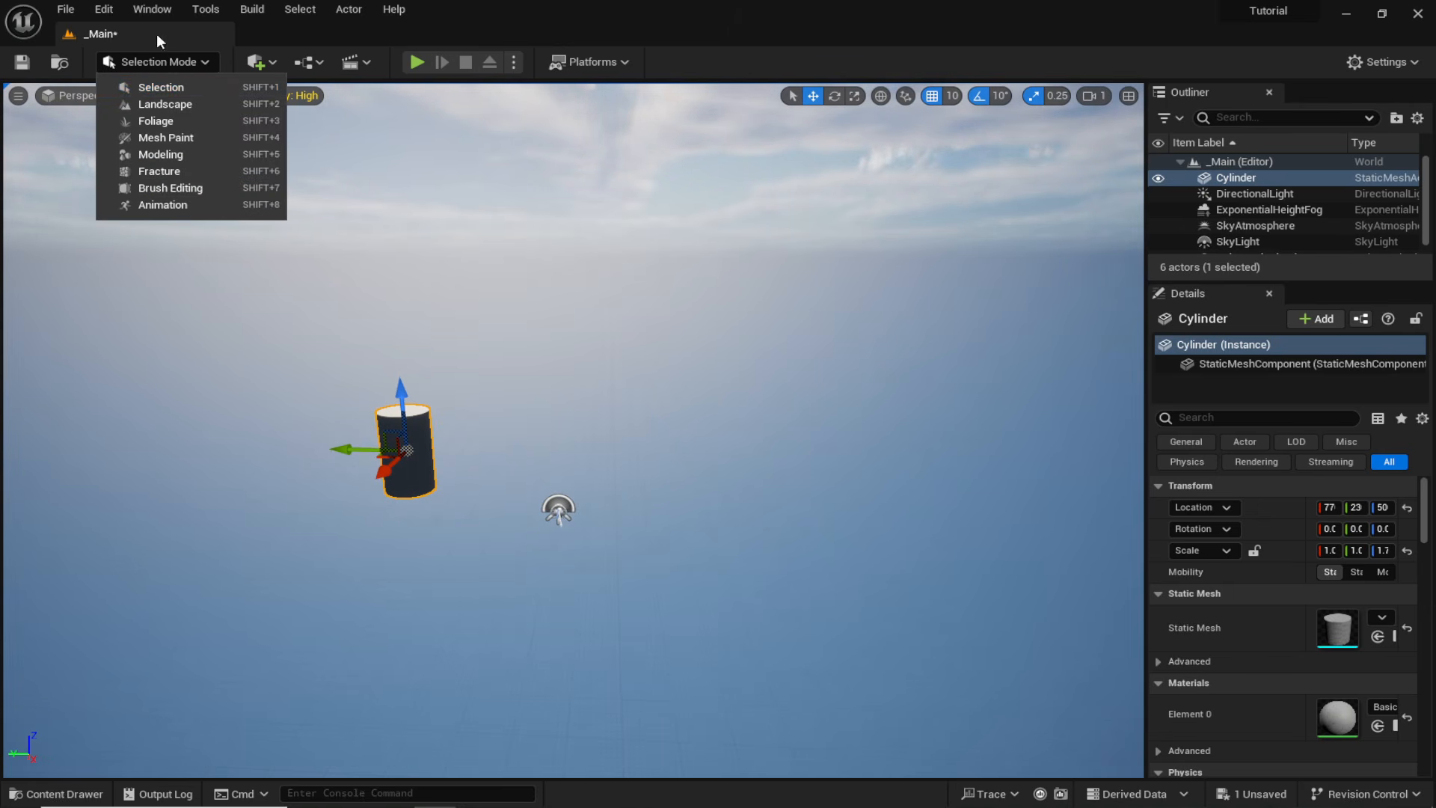
left_click(150, 63)
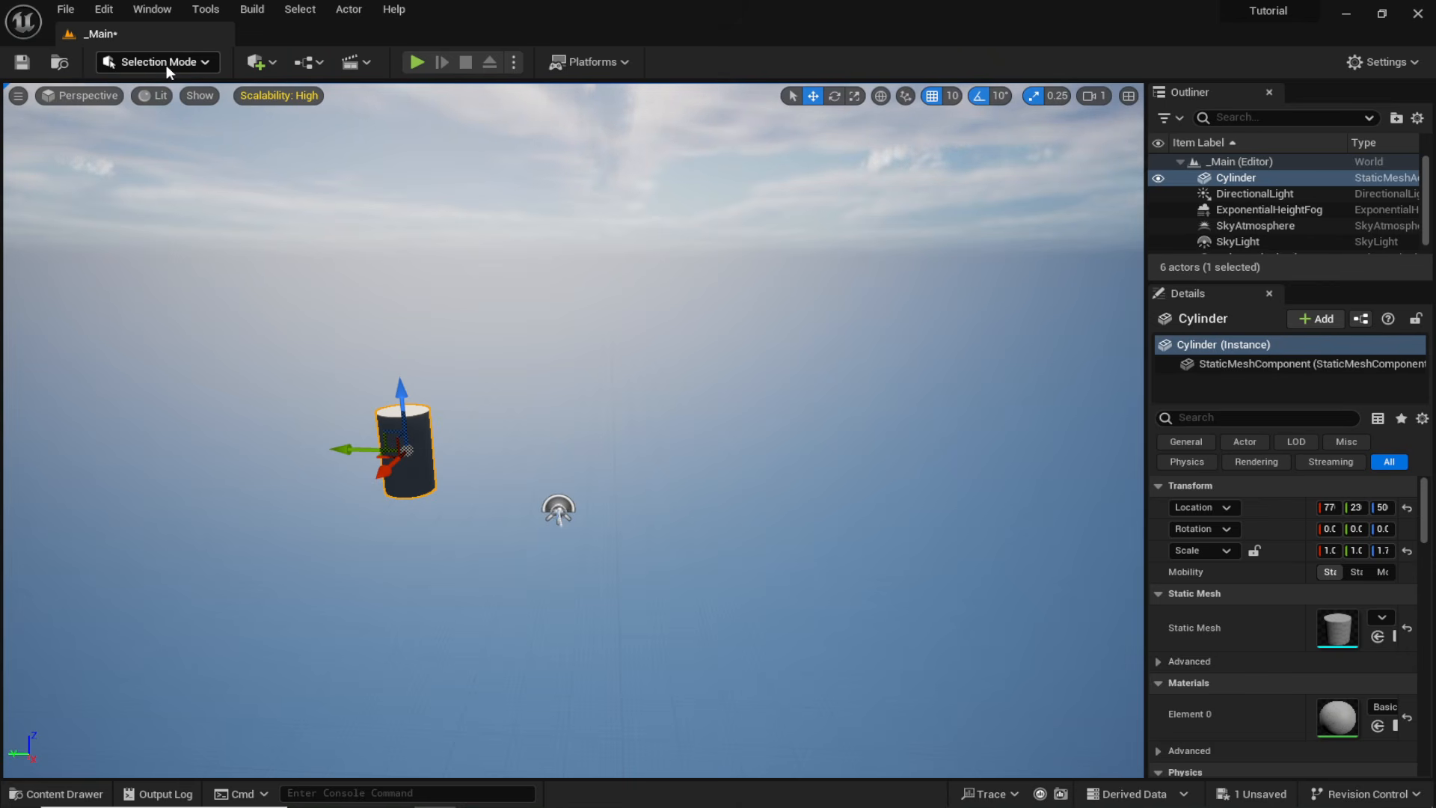
left_click(166, 65)
left_click(169, 108)
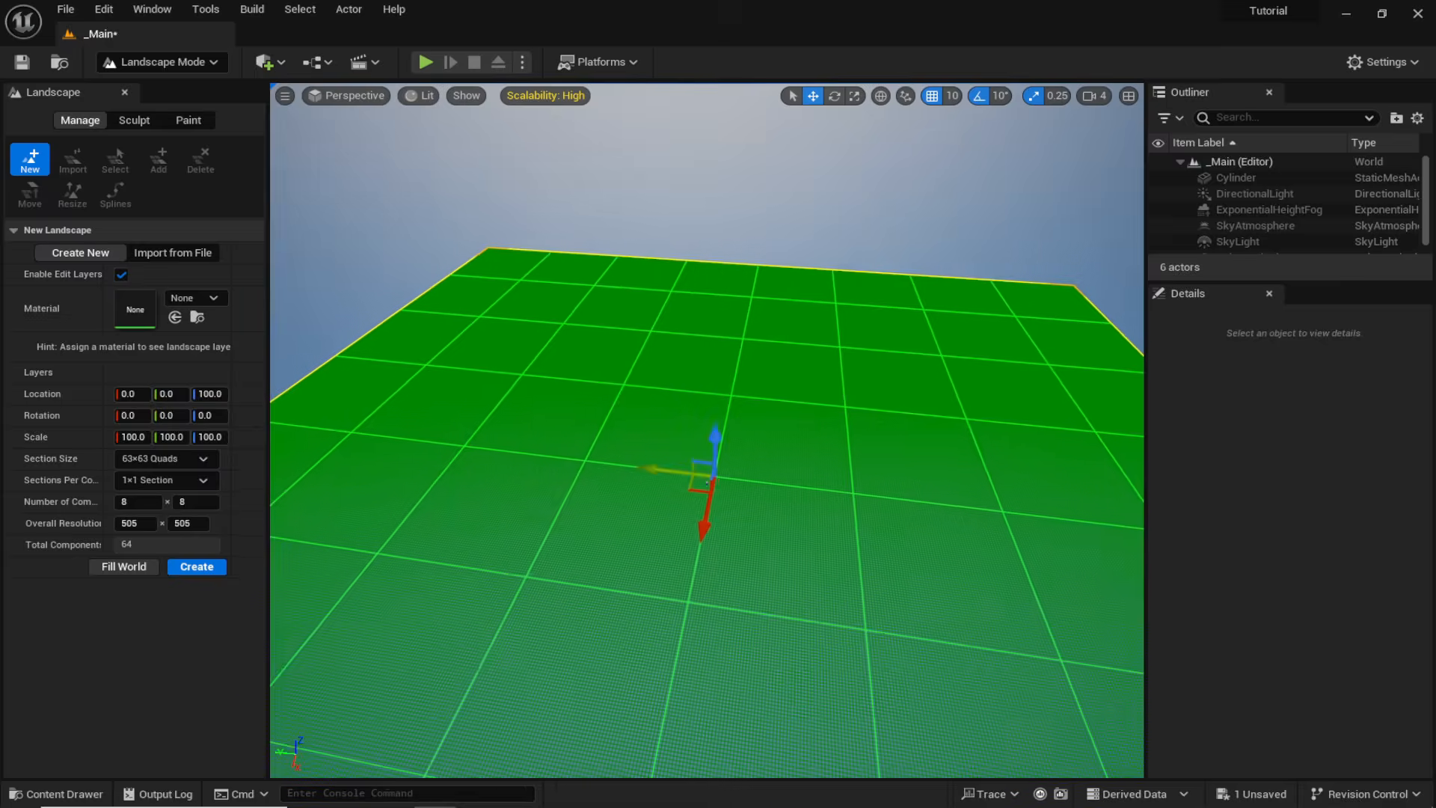
right_click_drag(738, 379, 737, 404)
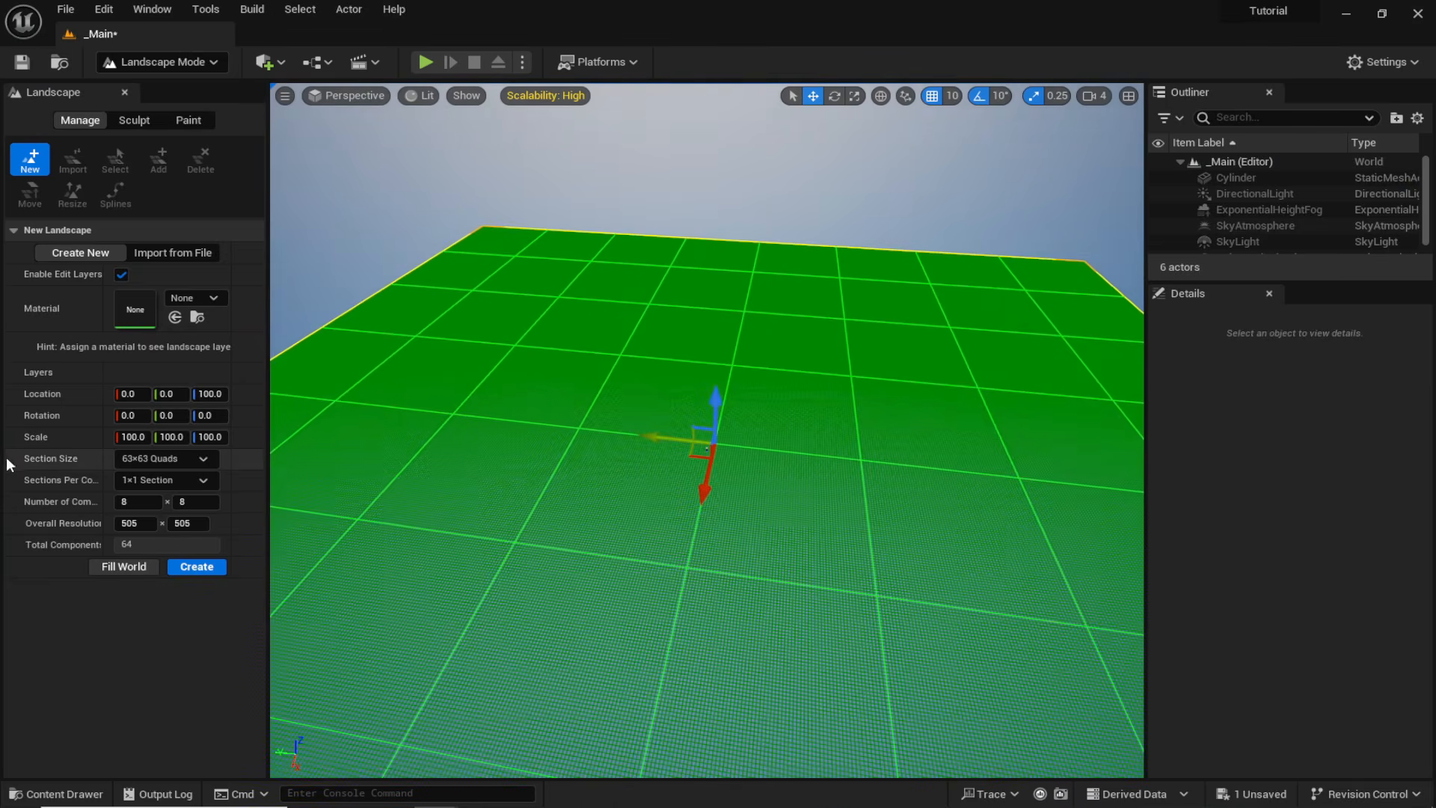
left_click(210, 458)
left_click(167, 498)
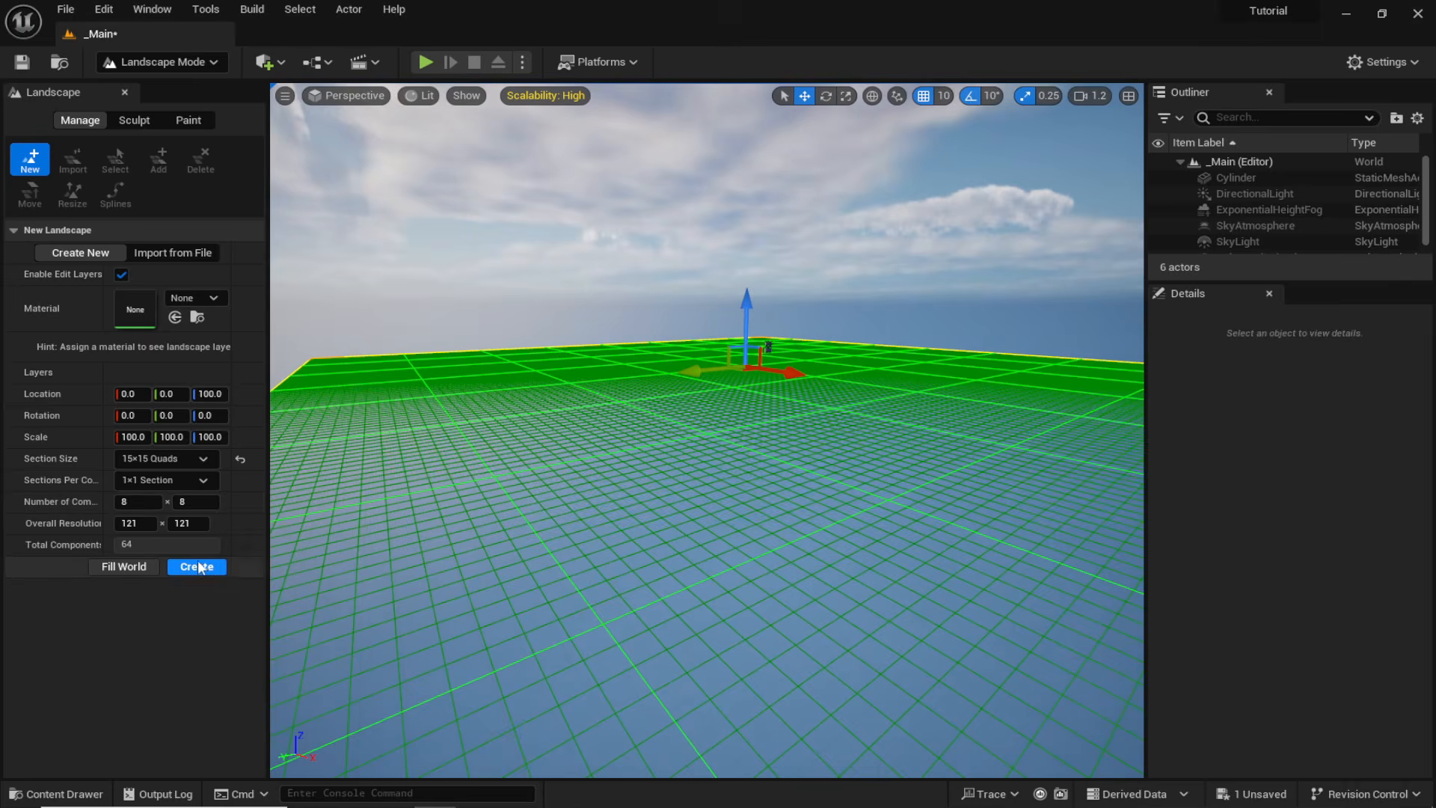
left_click(210, 566)
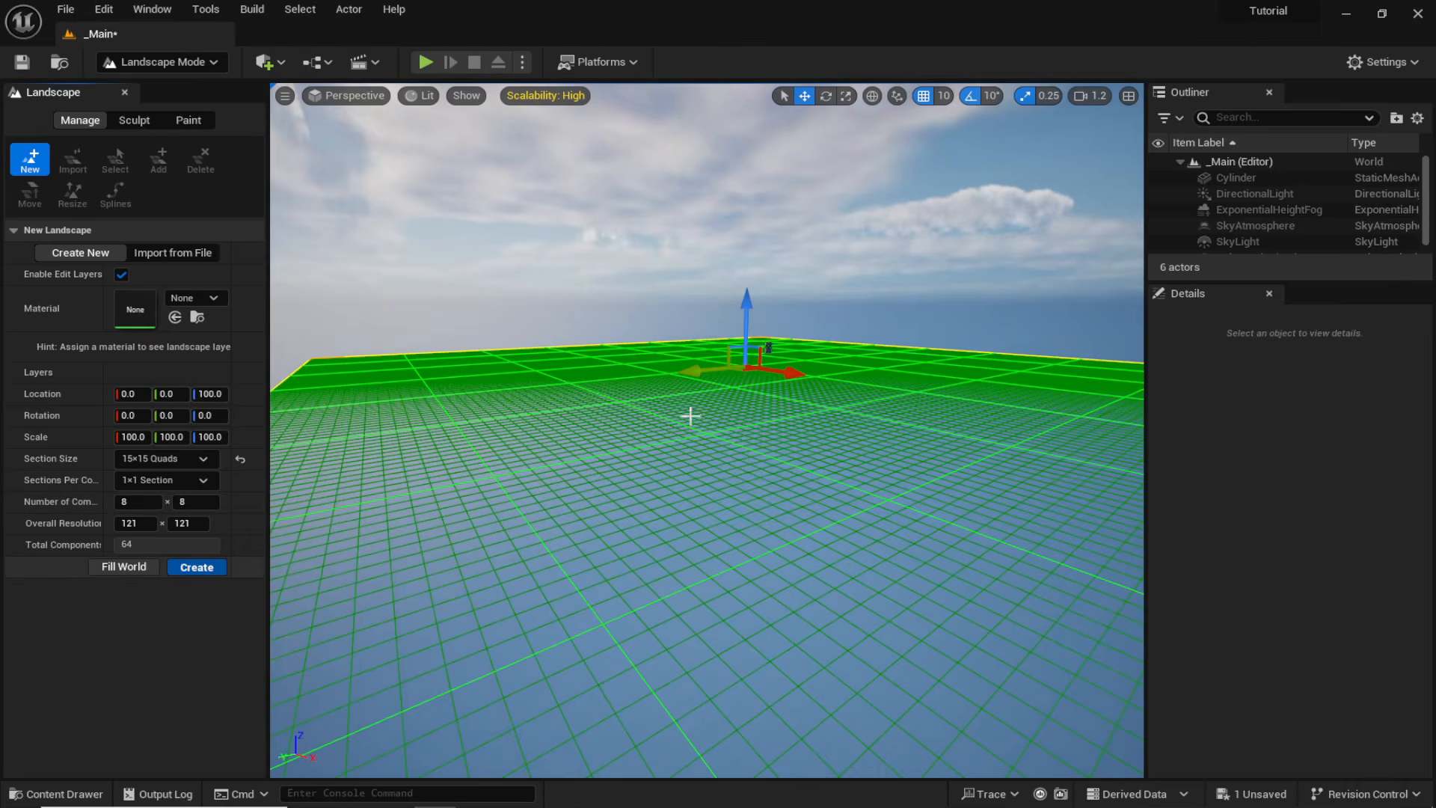
right_click_drag(695, 413, 850, 388)
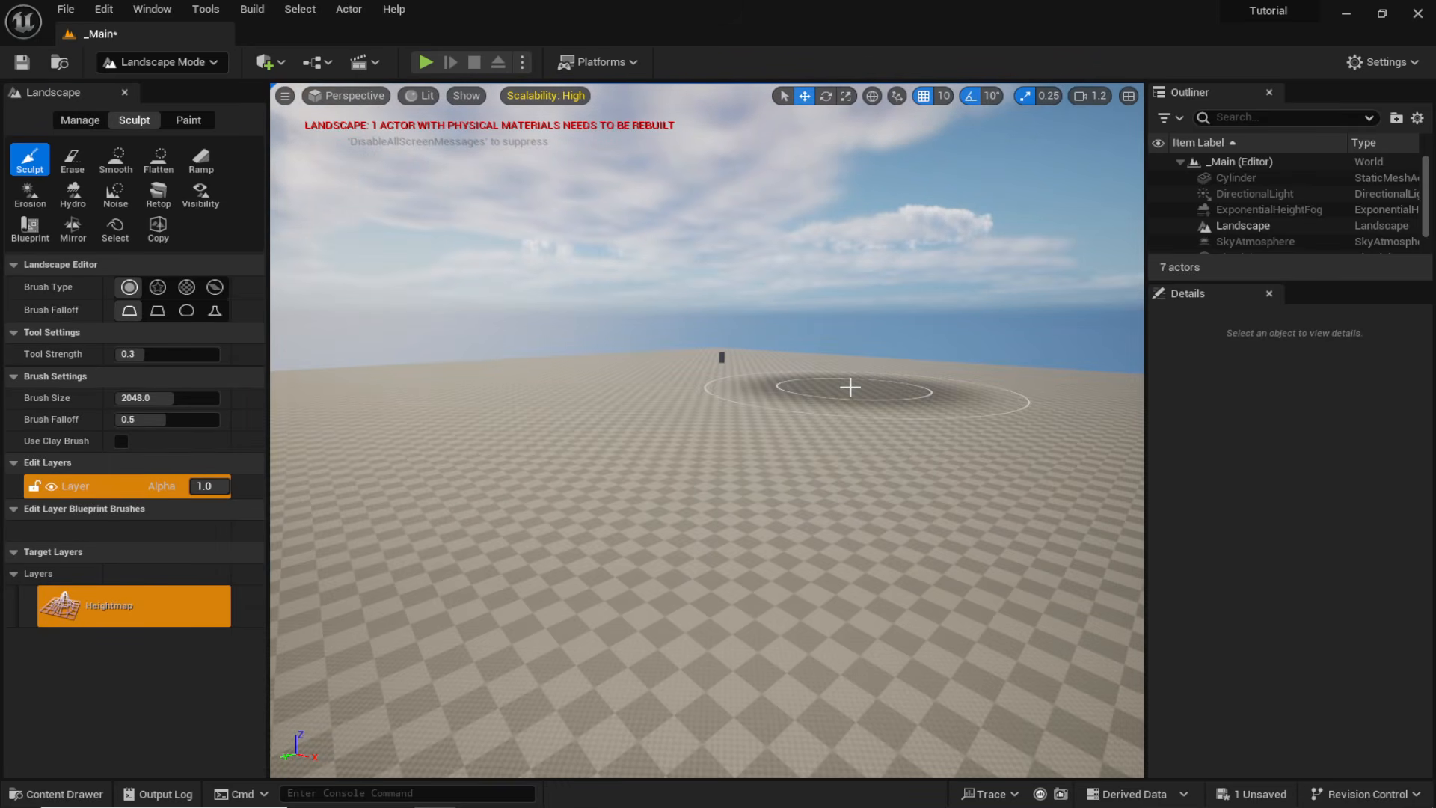
Return to Selection mode and place the cylinder on the landscape surface as a scale reference.
left_click(156, 65)
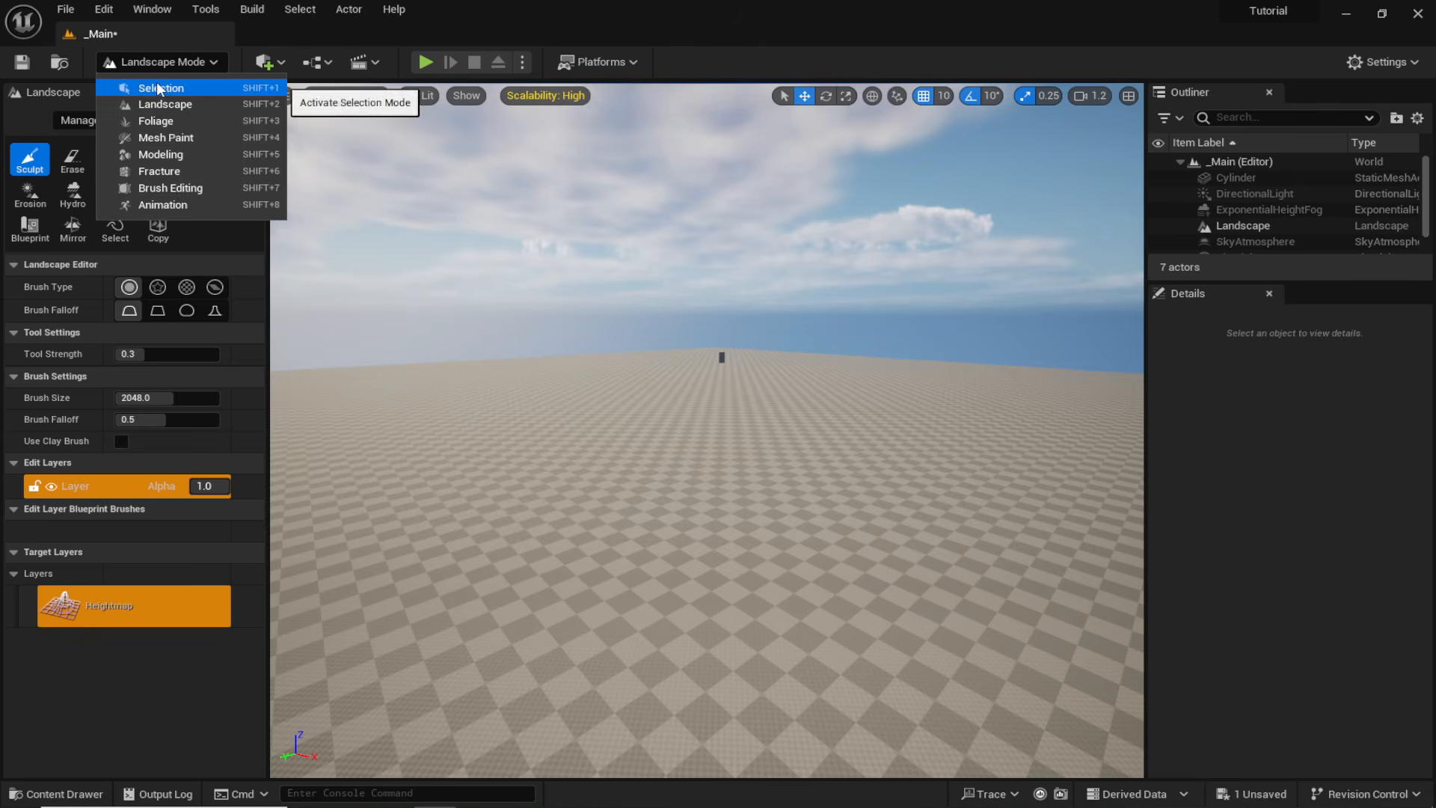
left_click(158, 89)
left_click(593, 334)
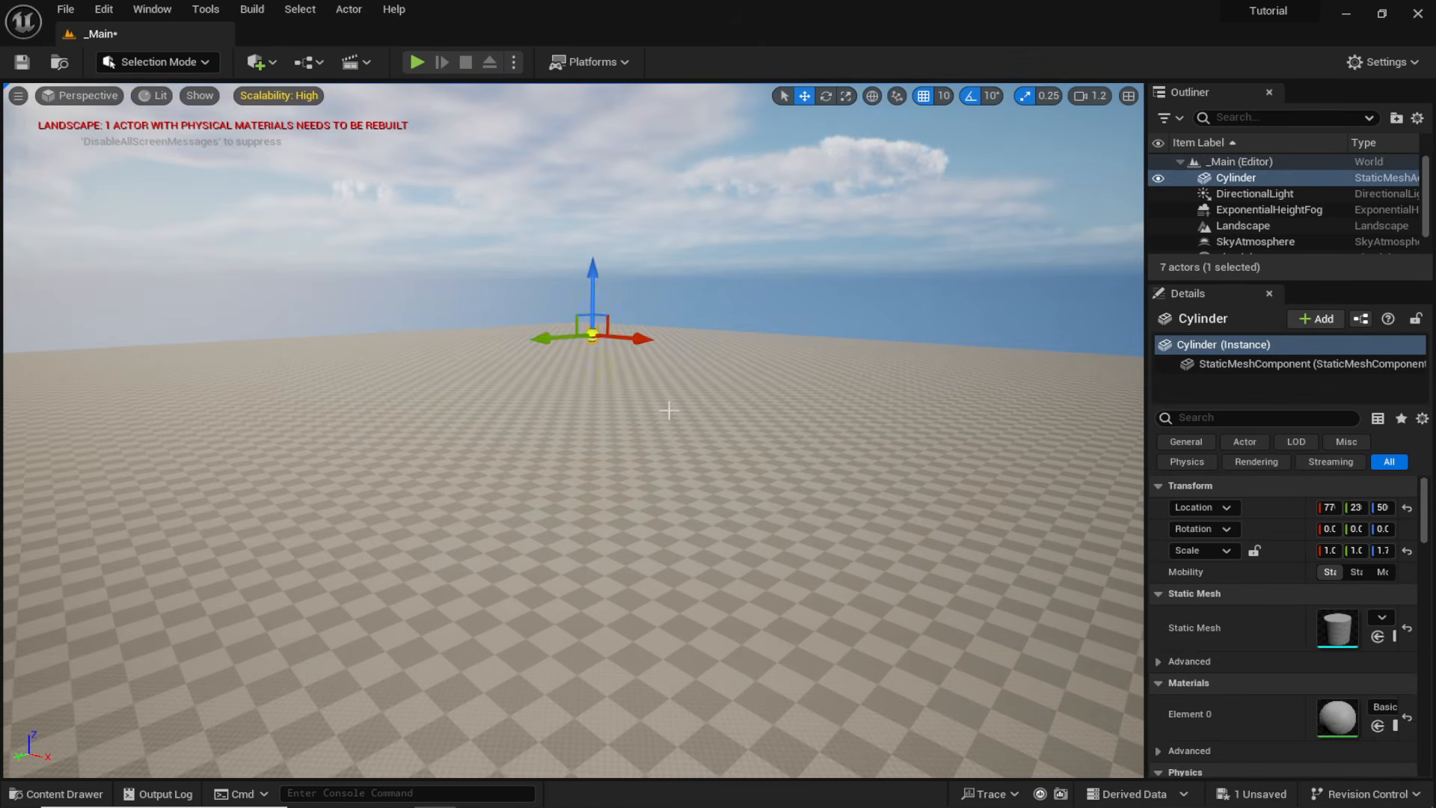
key("f")
left_click_drag(697, 158, 200, 524)
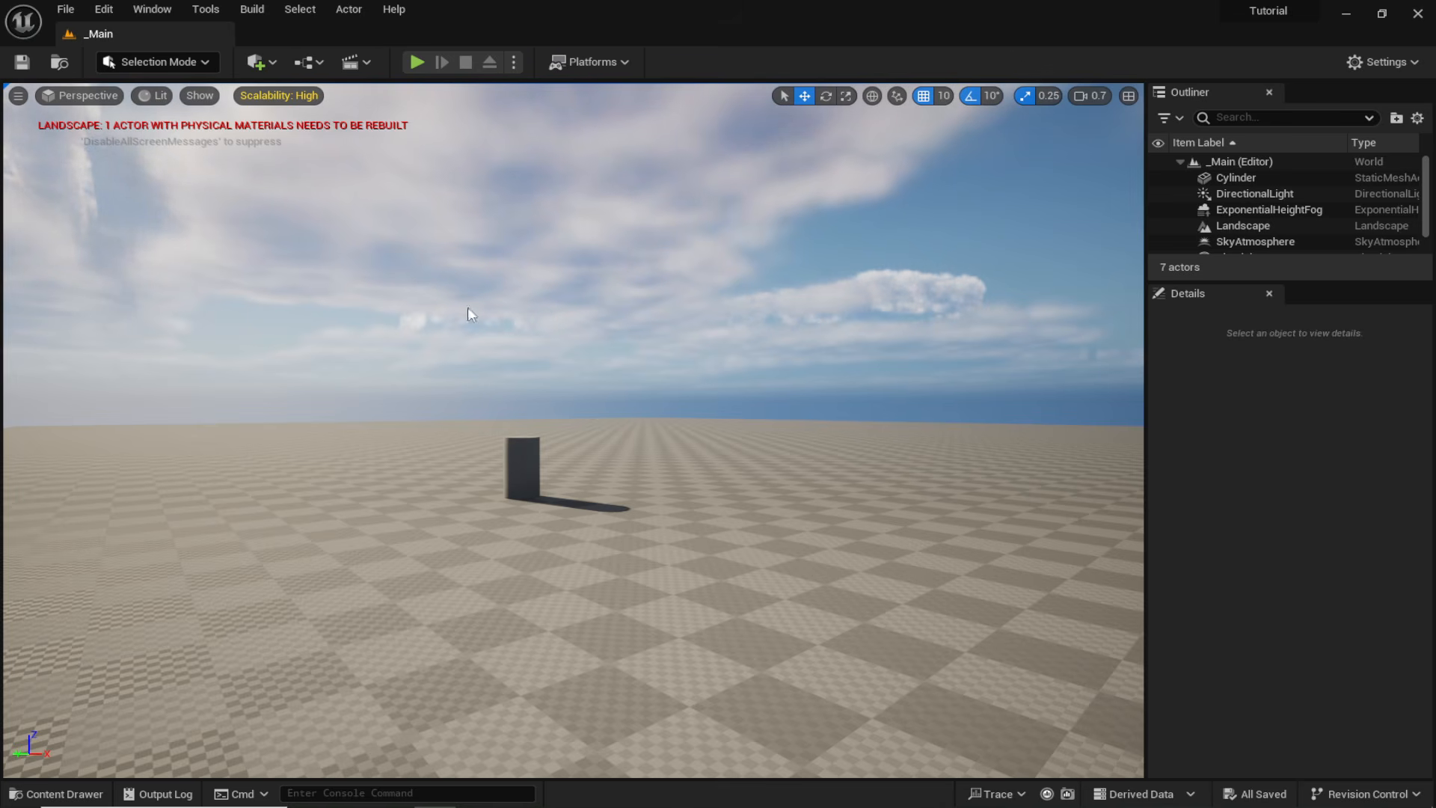
Open Quixel Bridge and check its account options for signing in.
left_click(272, 65)
left_click(311, 124)
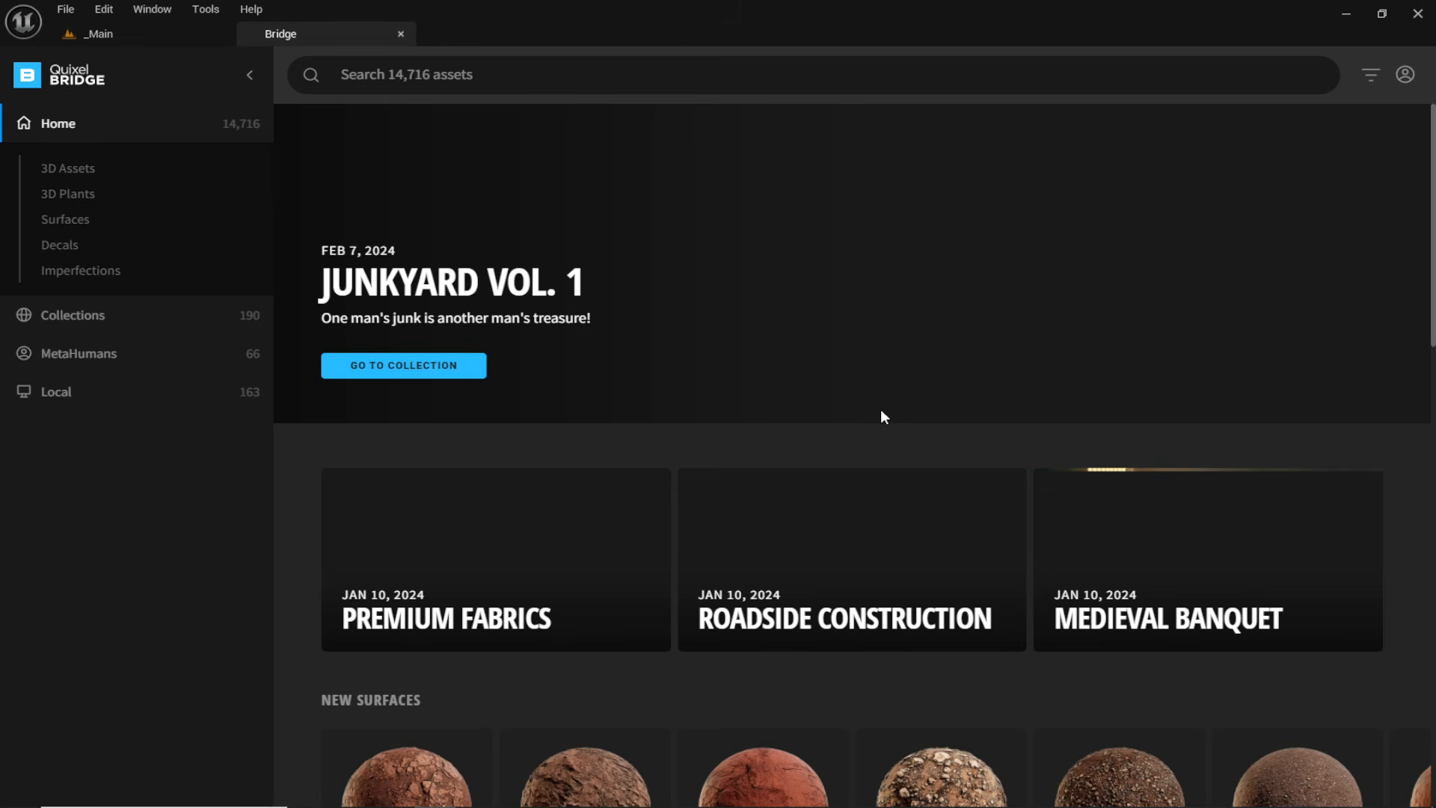
left_click(1405, 74)
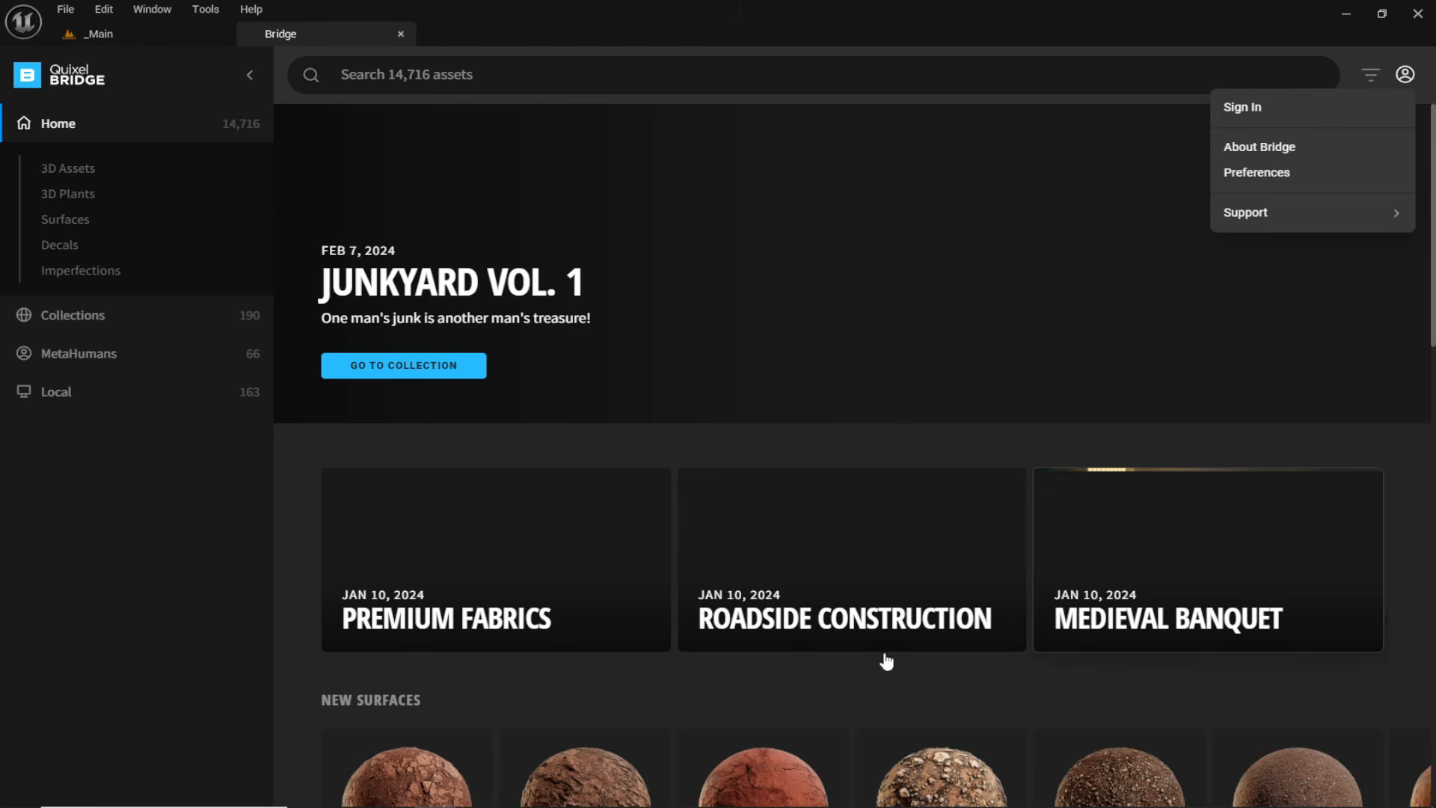
left_click(928, 446)
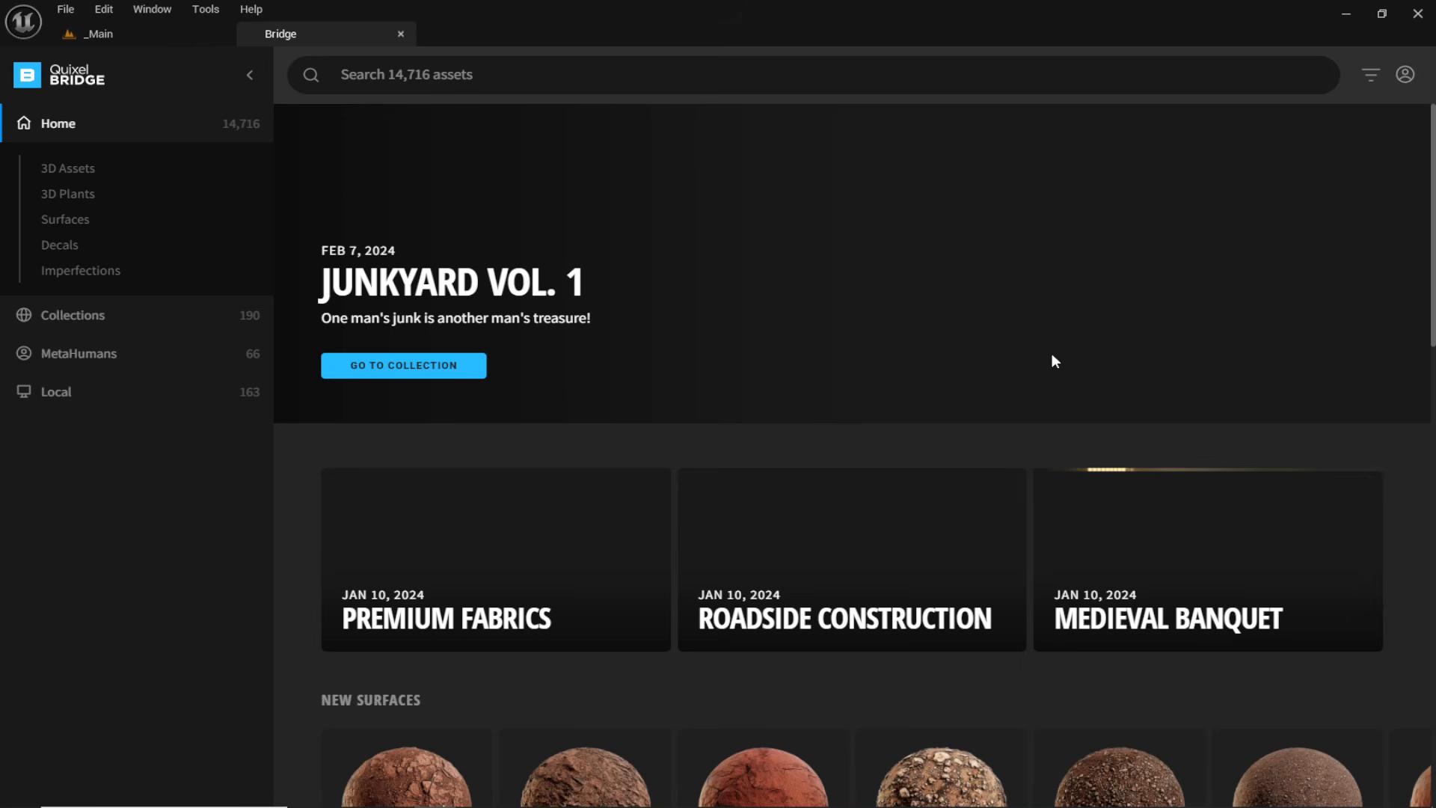
Search the Bridge library for asphalt assets.
left_click(1307, 76)
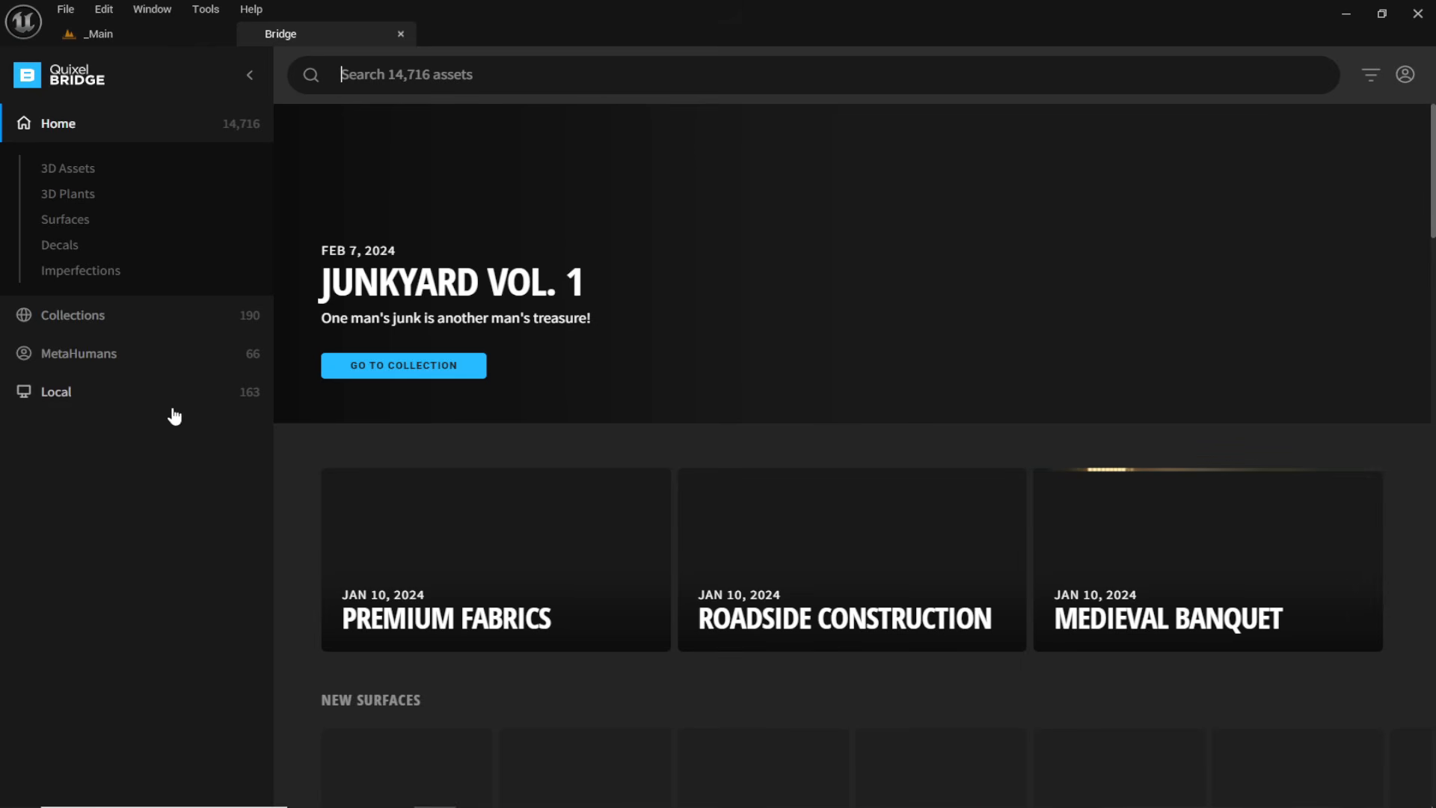
left_click(34, 404)
type("as")
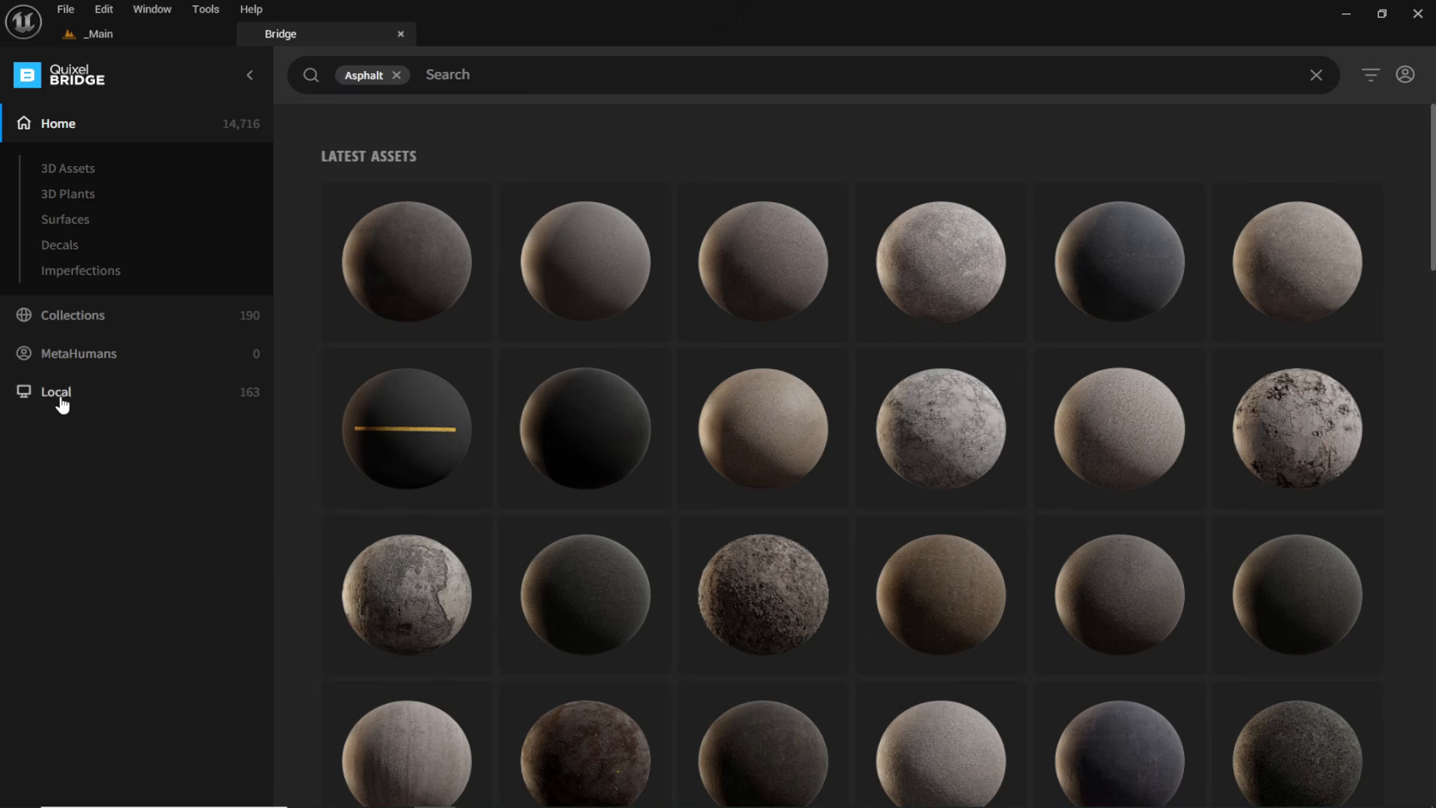
Add the Damaged Asphalt surface from the local Megascans assets to the project at Highest Quality.
left_click(138, 400)
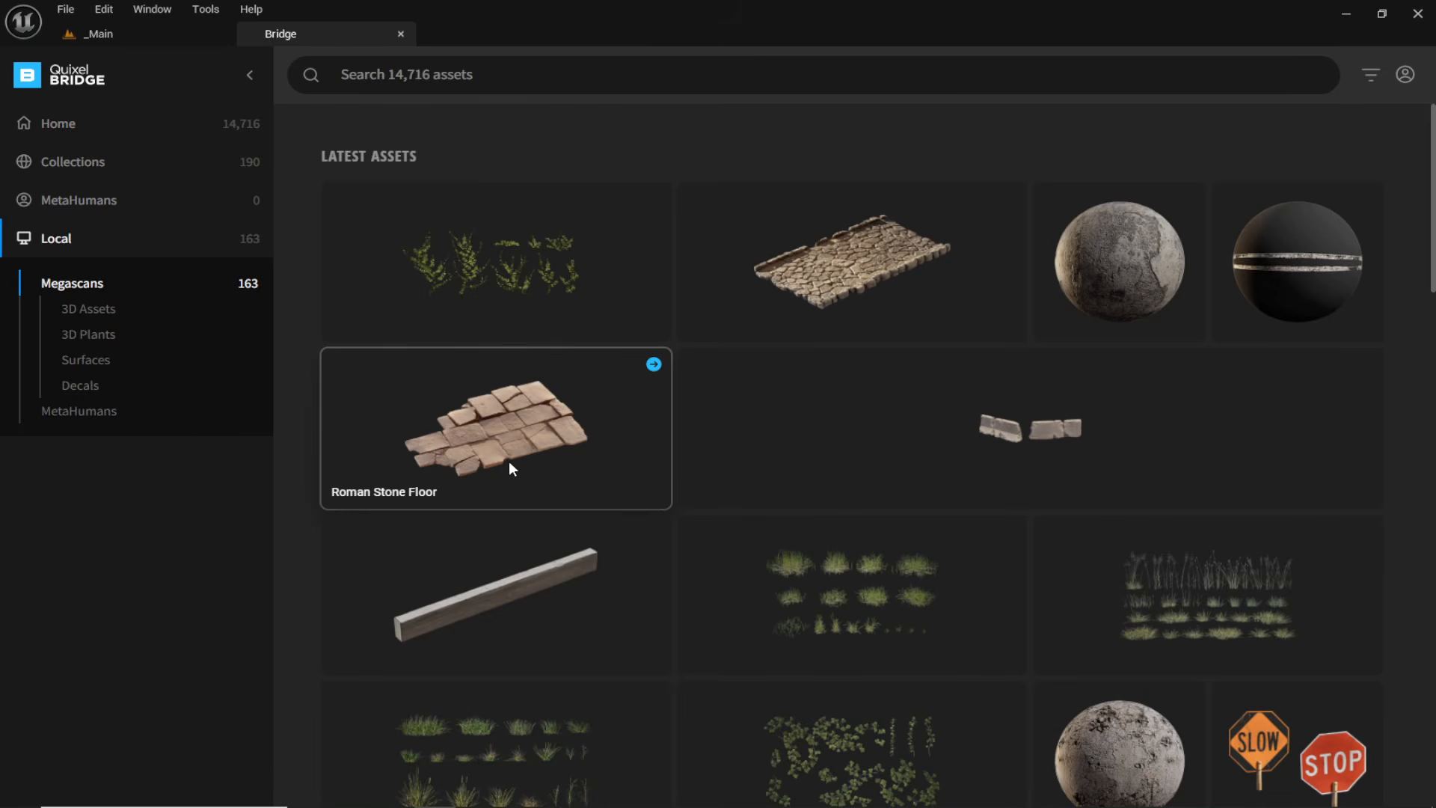
left_click(1122, 258)
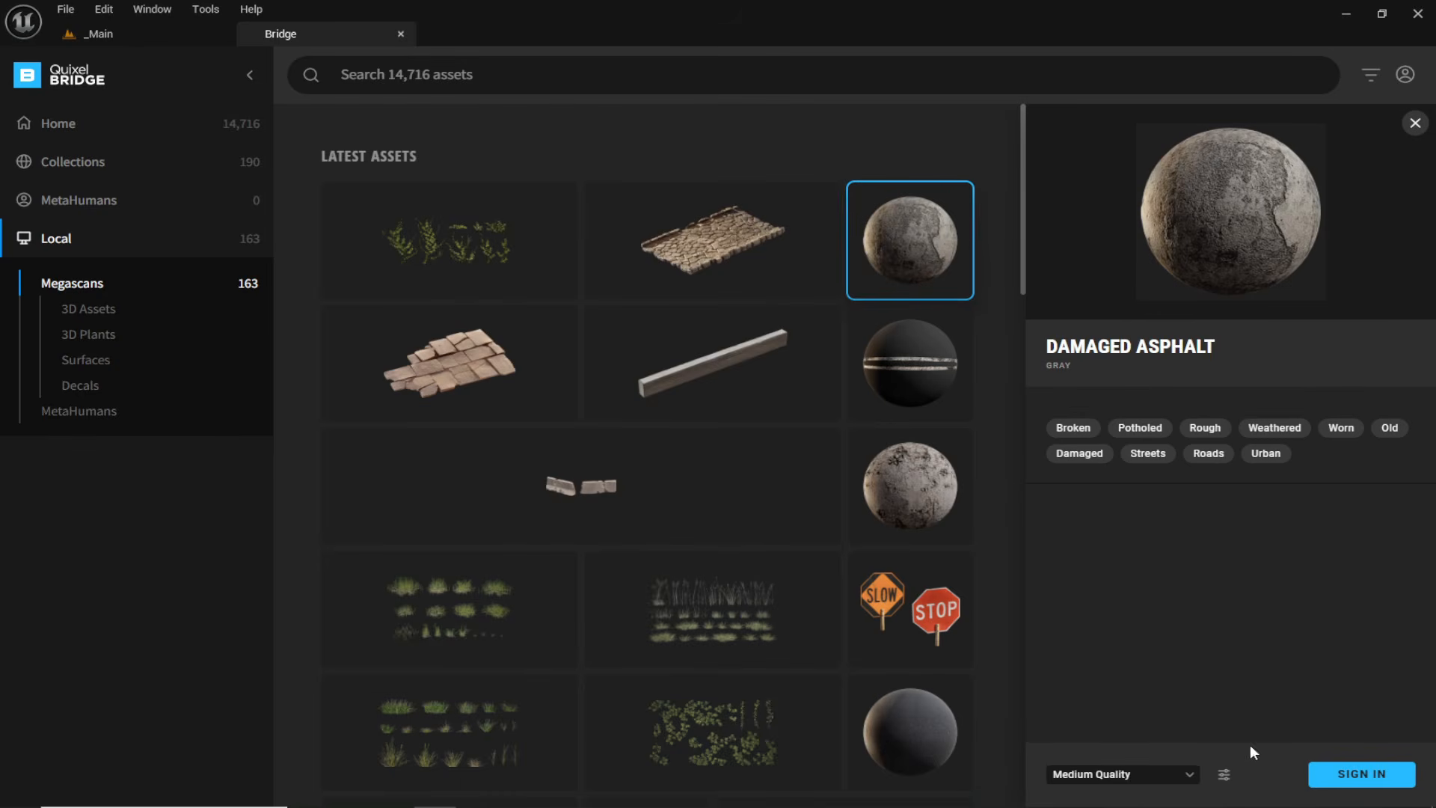
left_click(1174, 776)
left_click(1129, 742)
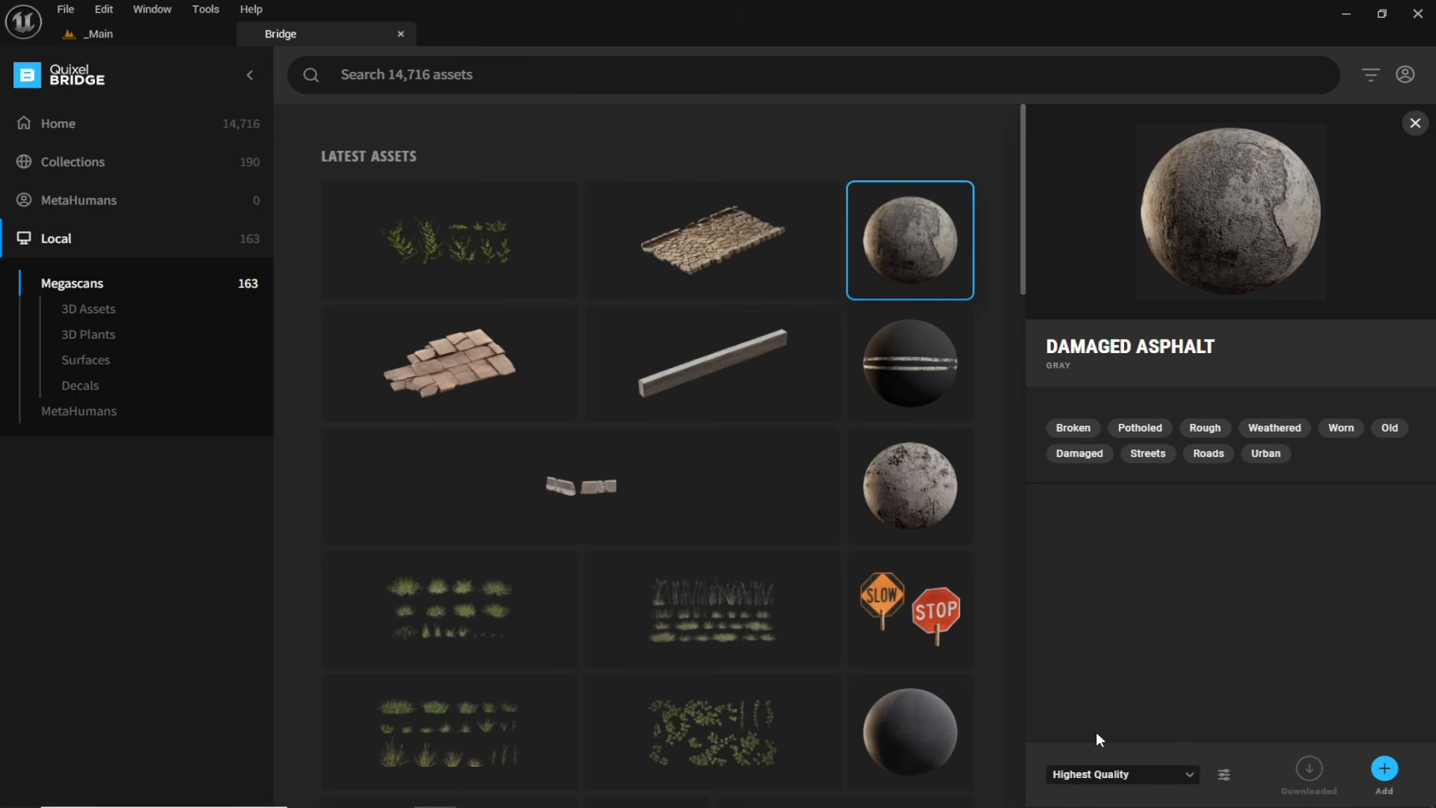
left_click(1383, 769)
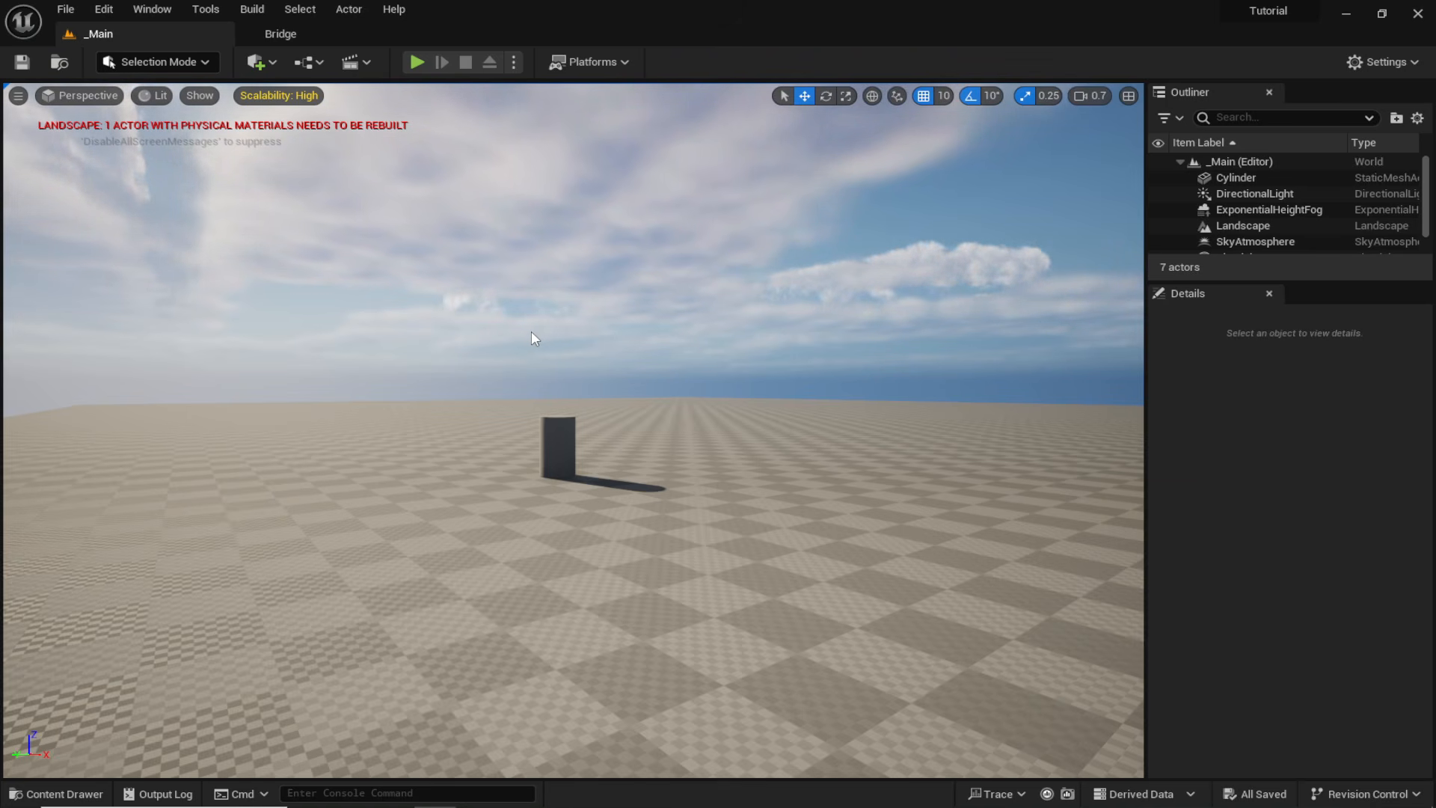
Browse the project content to the Damaged_Asphalt_vizhdcz folder under Megascans Surfaces and check its three textures.
key("ctrl+space")
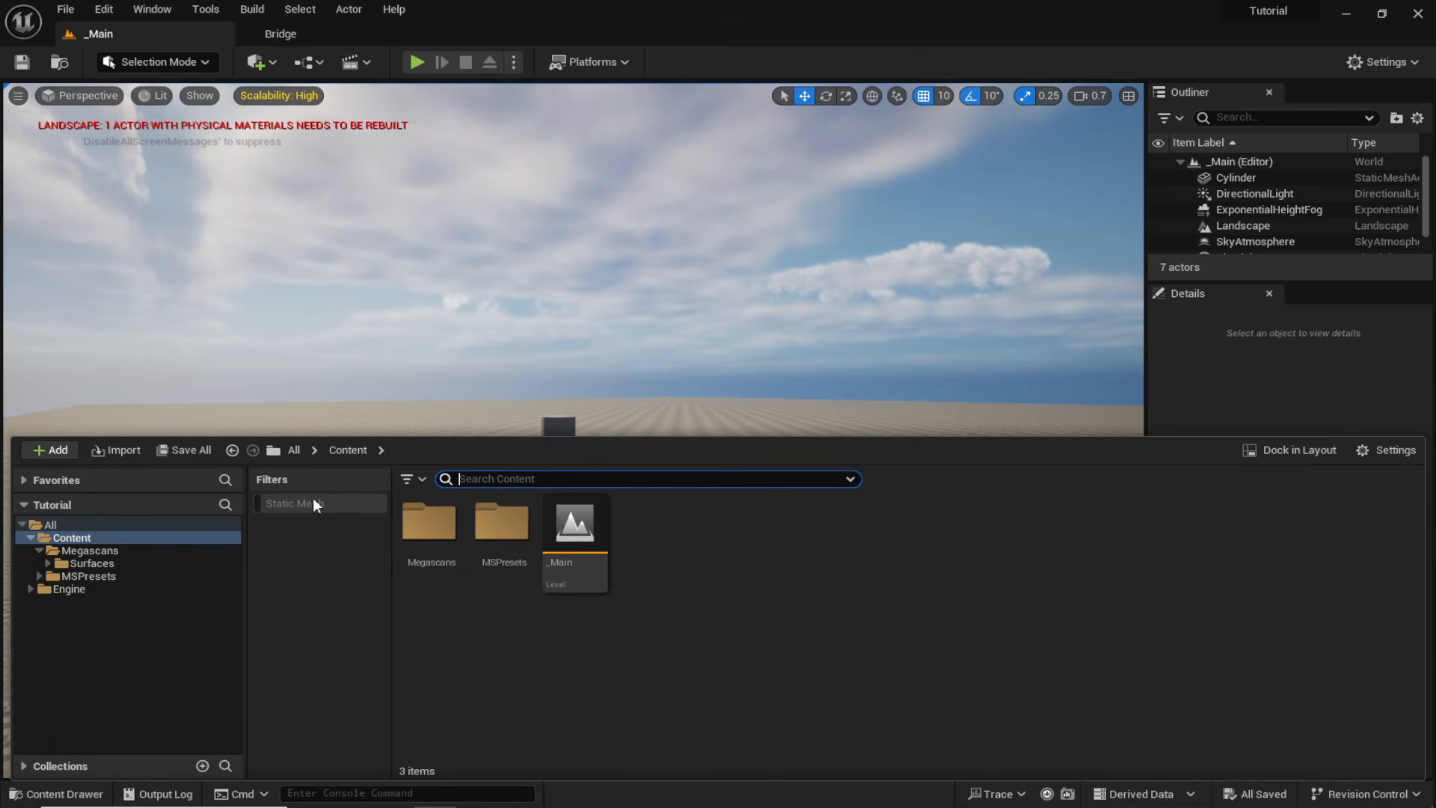
left_click(104, 552)
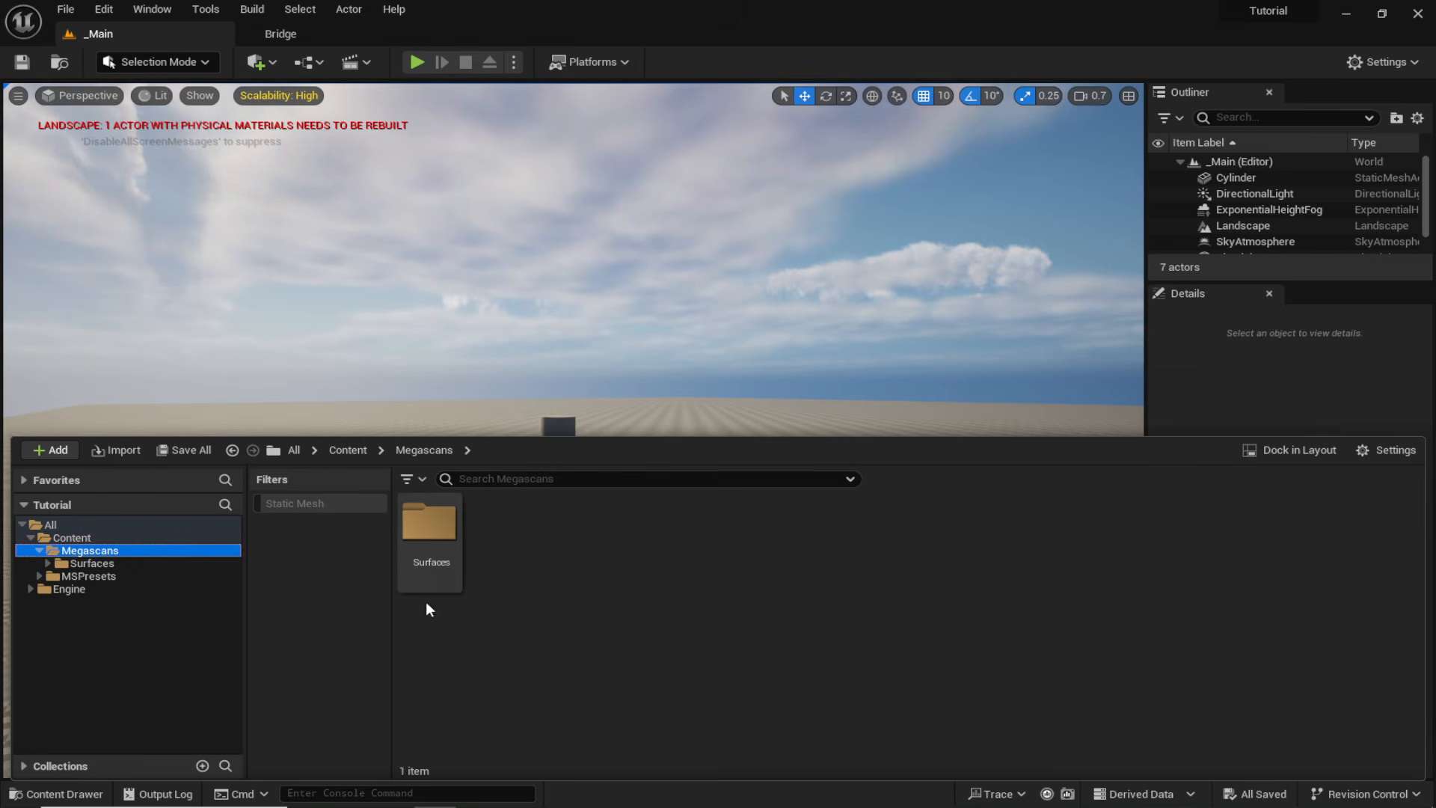
double_click(439, 569)
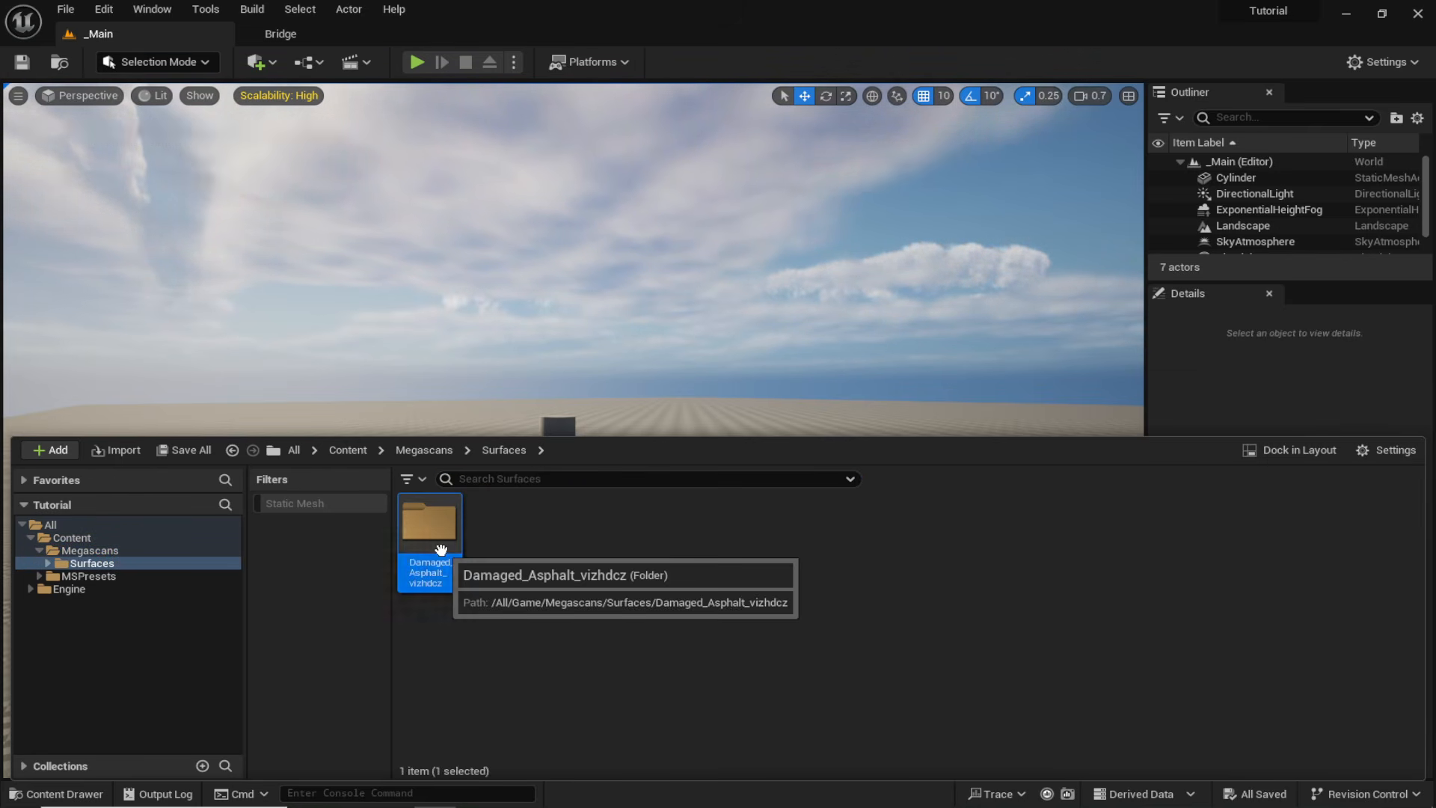
double_click(445, 557)
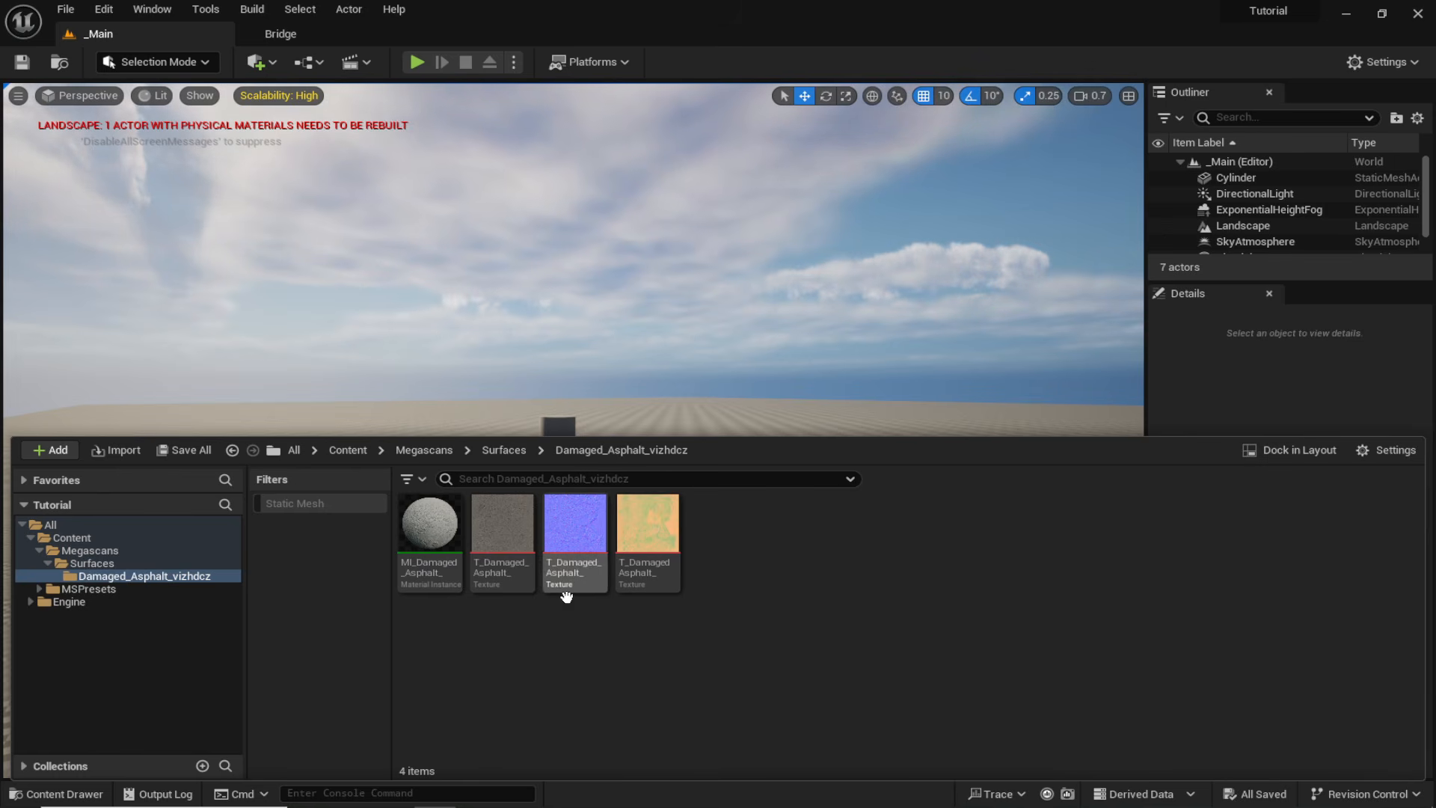
left_click(504, 578)
left_click(638, 547, "shift")
left_click(566, 678)
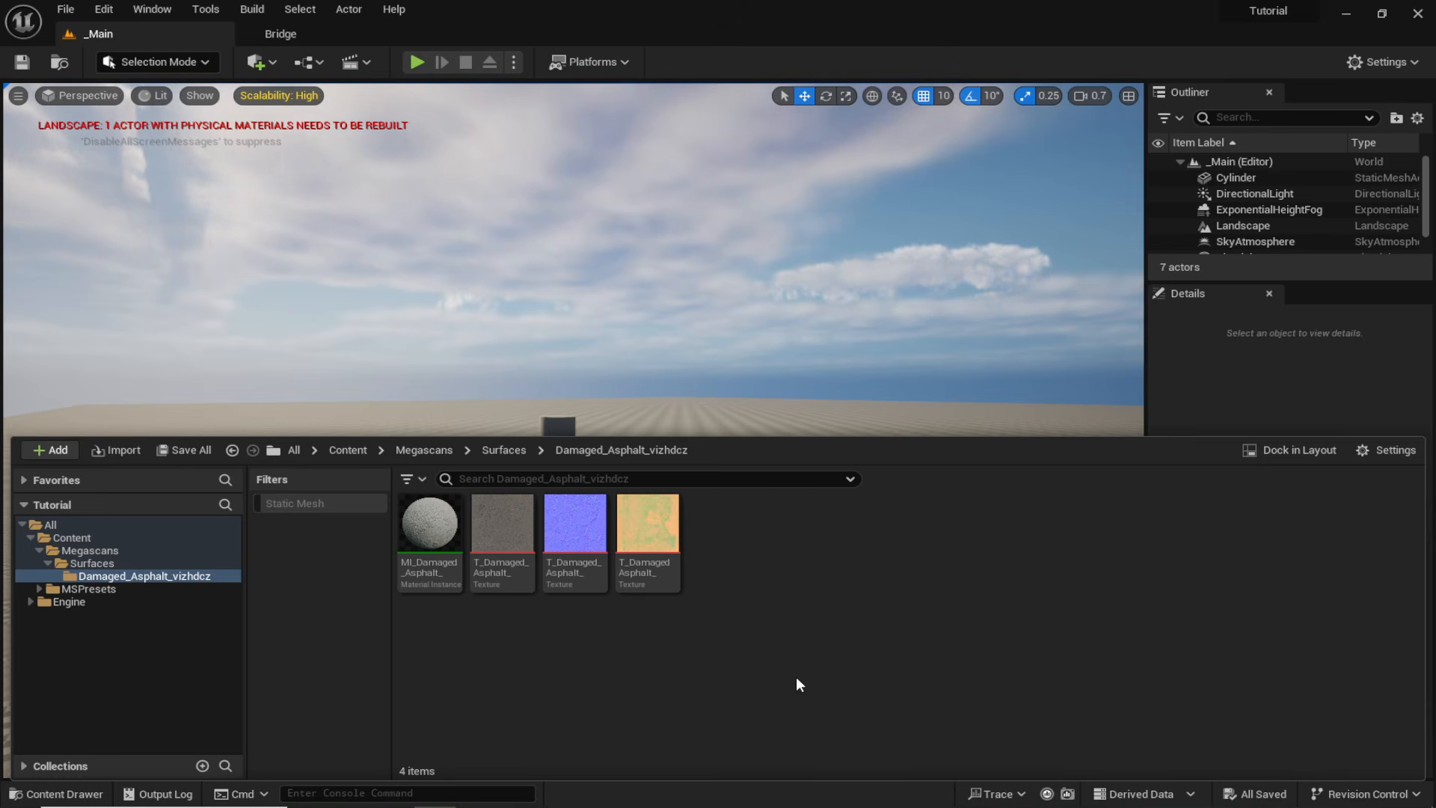
Create a new material named M_Landscape in the Damaged Asphalt folder.
right_click(796, 679)
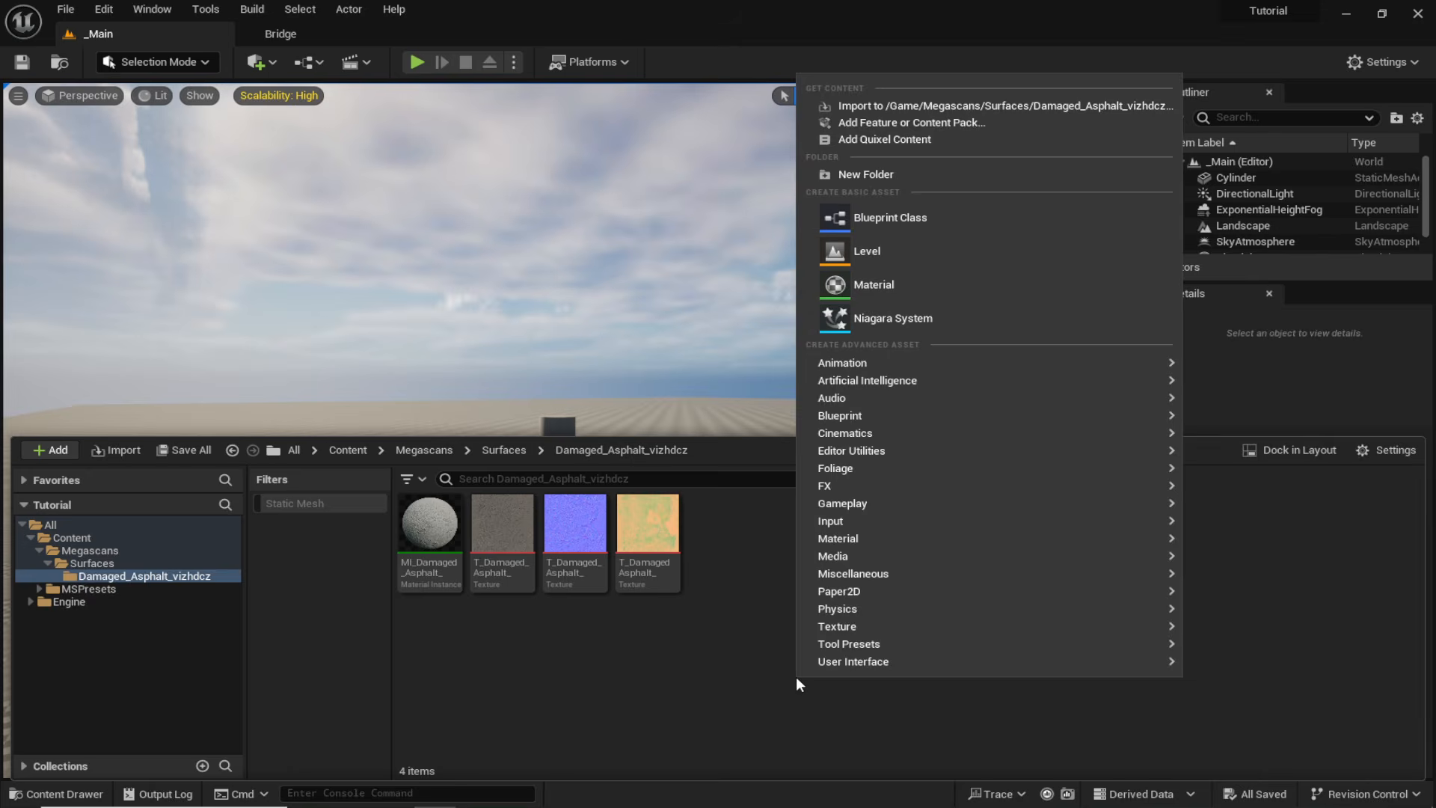
left_click(885, 283)
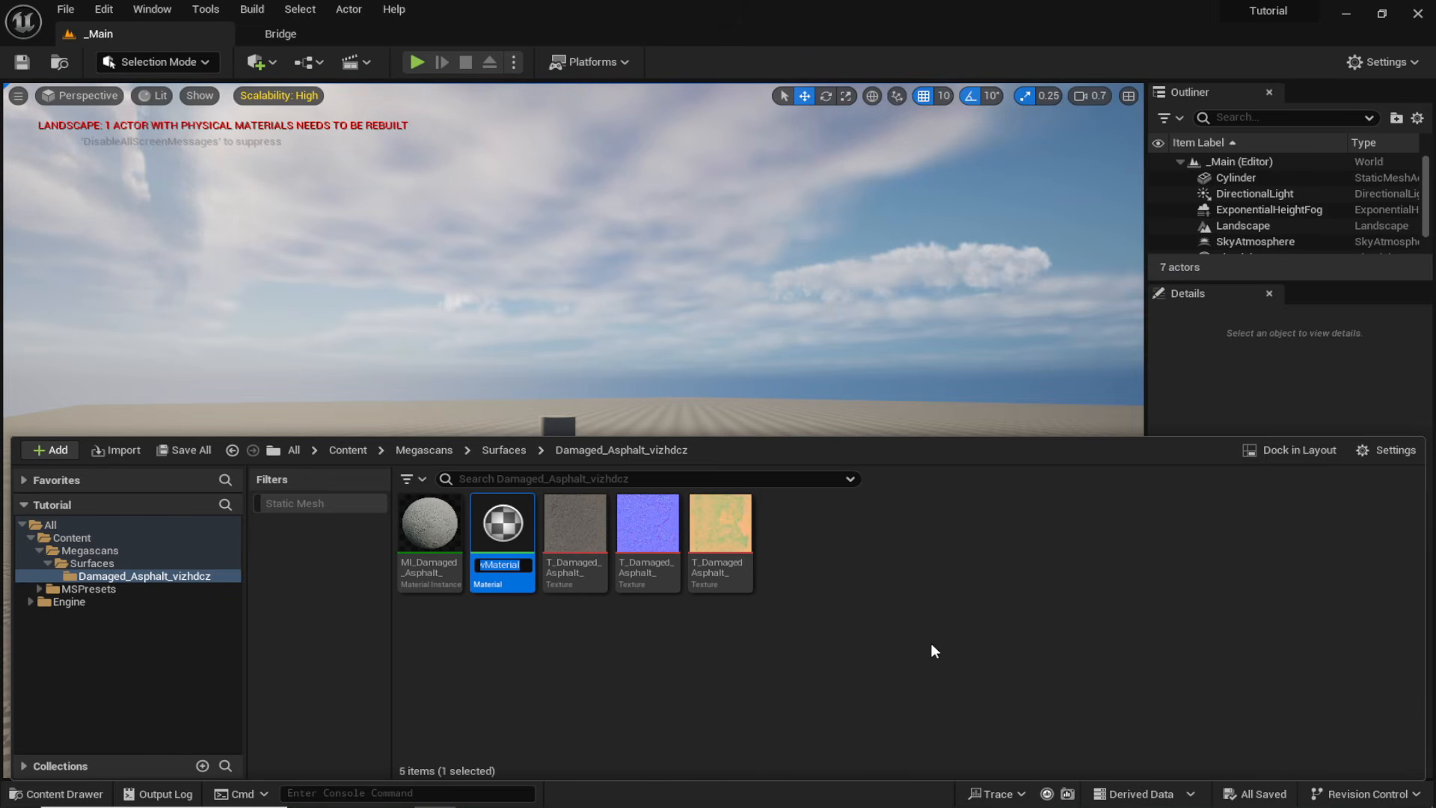
type("M_Landscape")
key("Return")
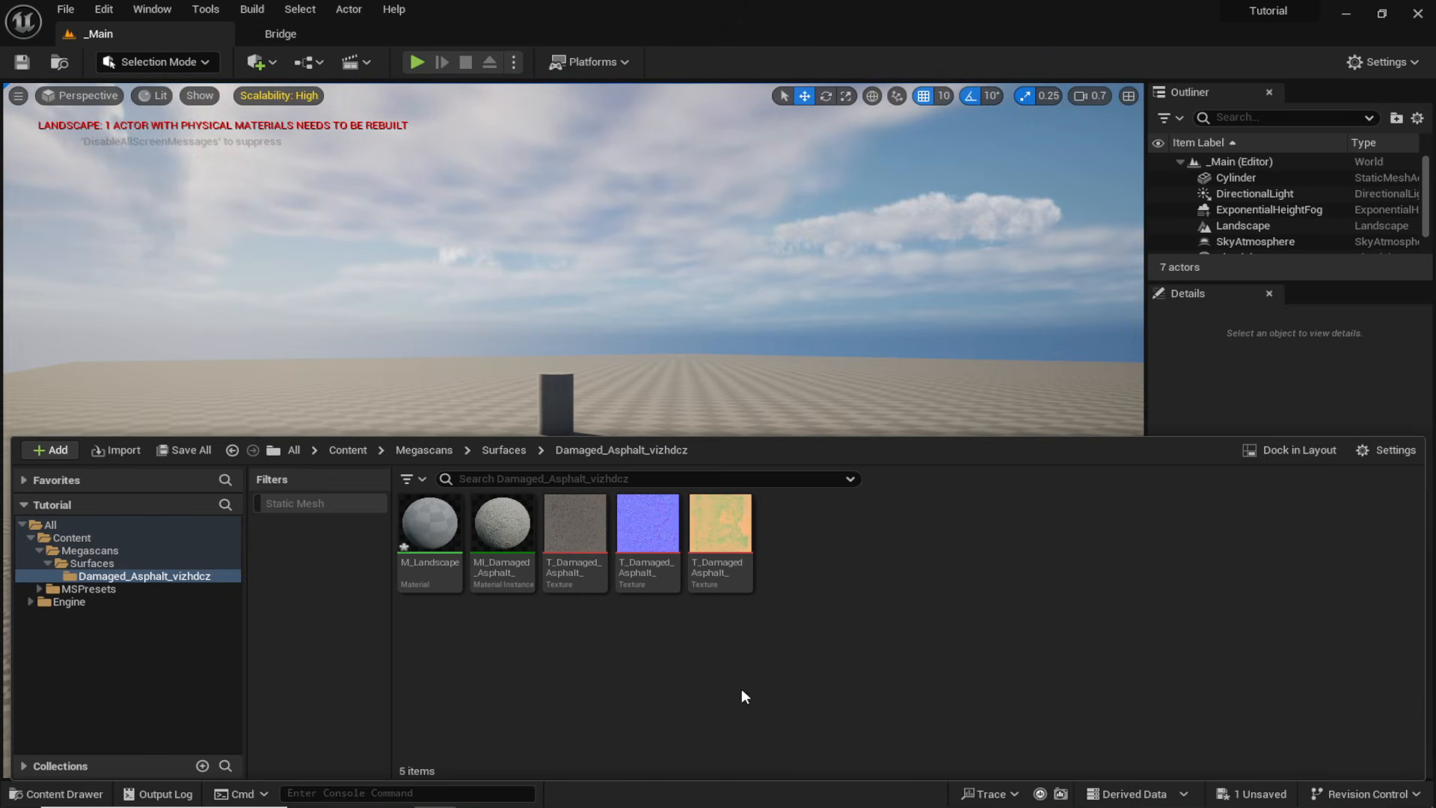
Open the M_Landscape material, examine the inputs of its main node and close it again.
double_click(446, 555)
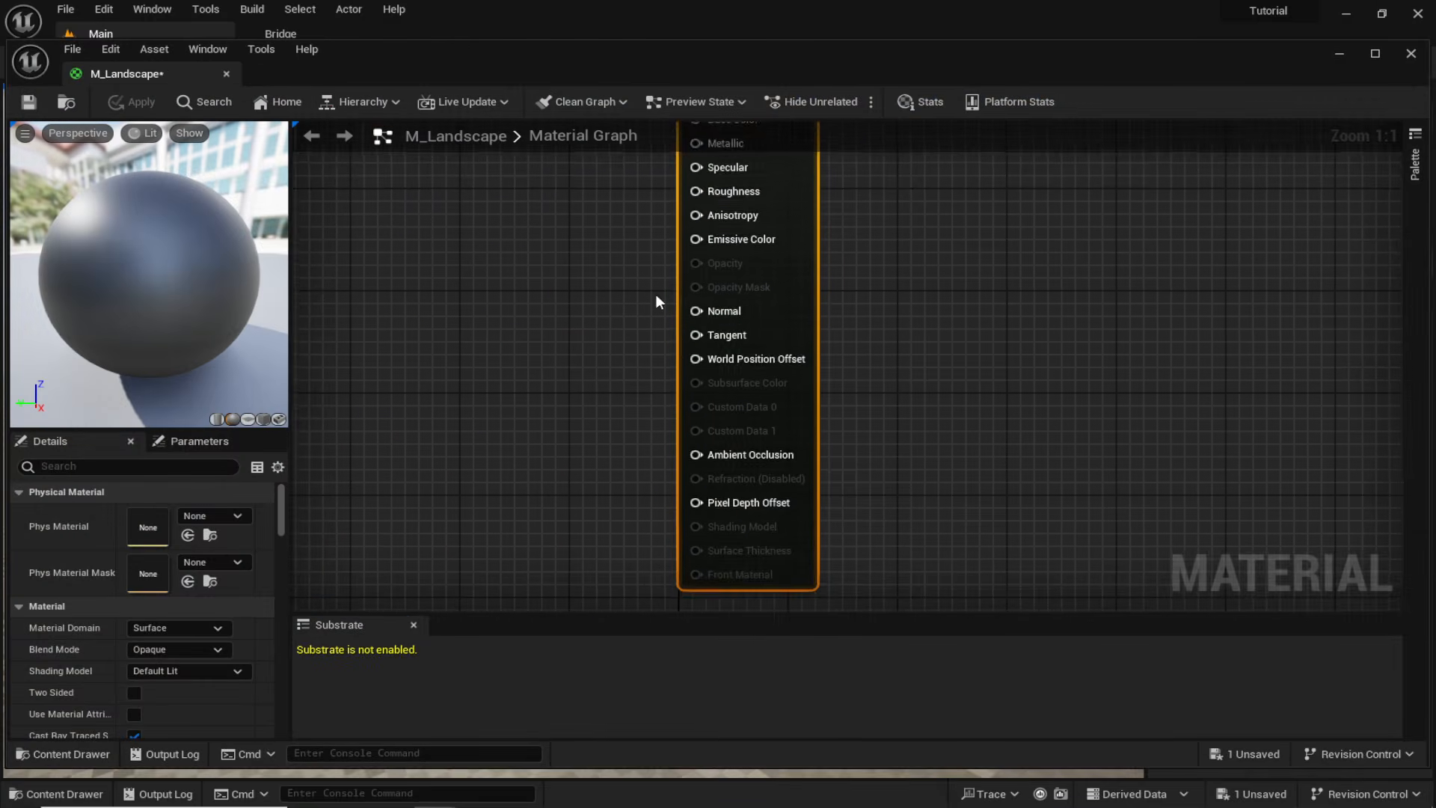
right_click_drag(663, 378, 667, 310)
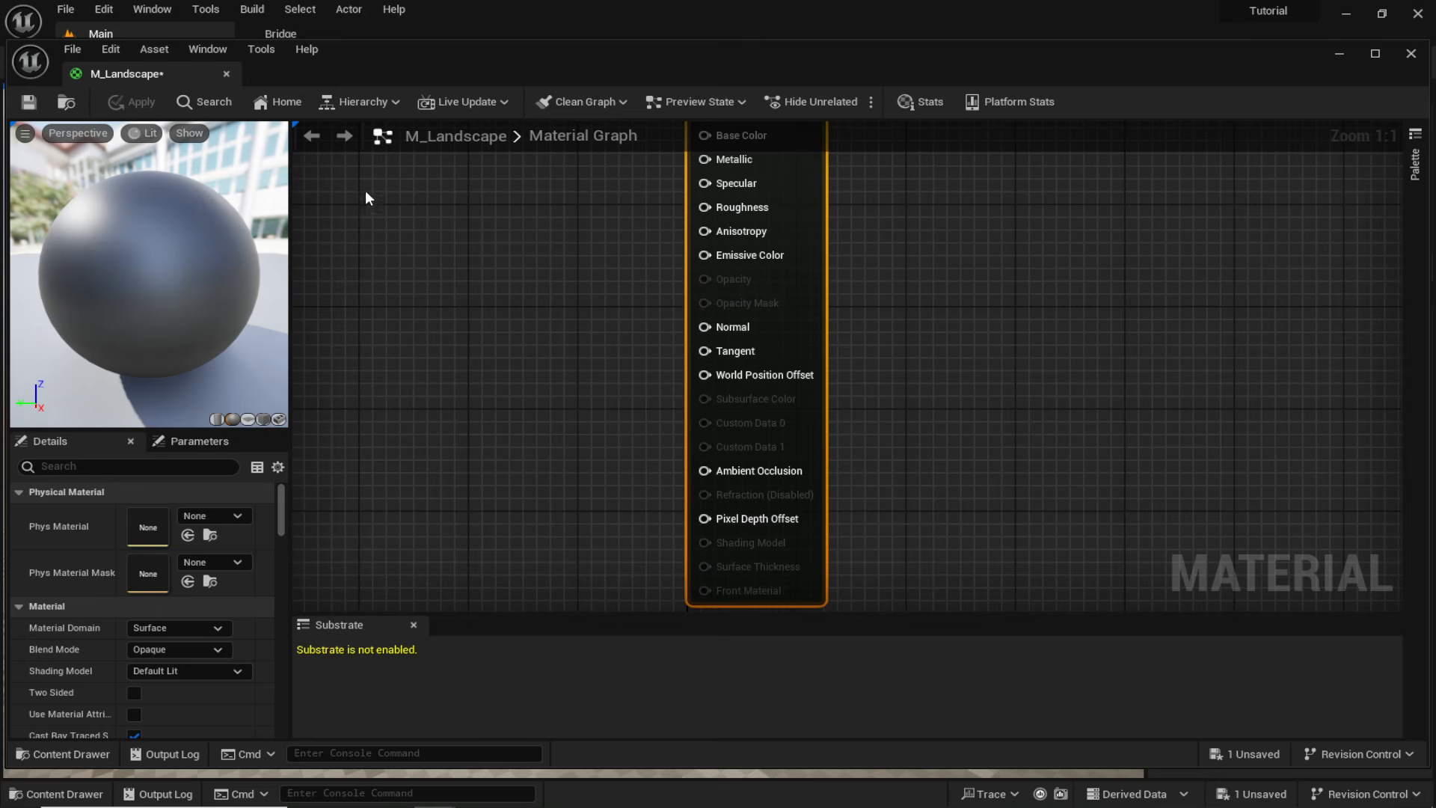
left_click(227, 73)
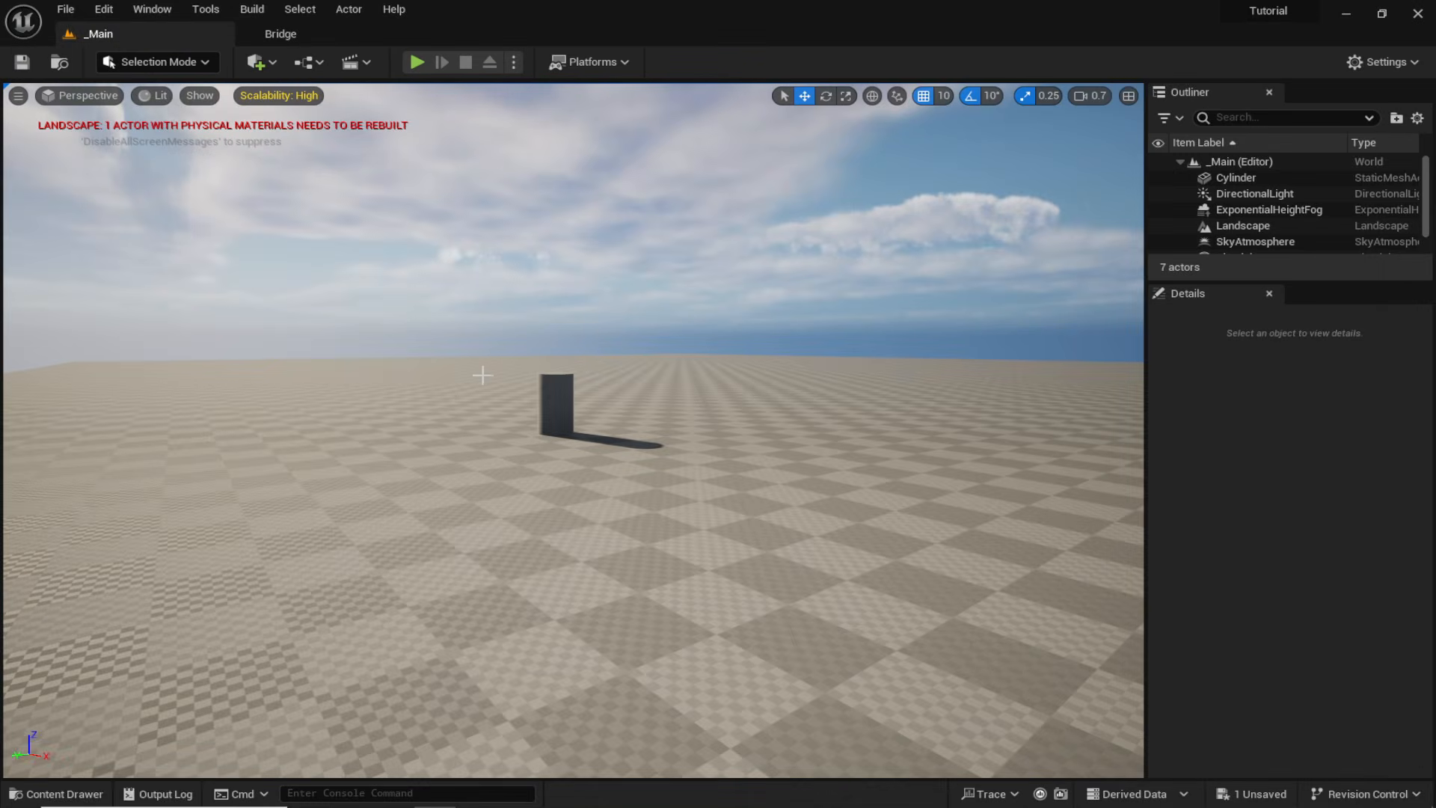
Close the Unreal editor, saving the M_Landscape material on exit.
key("ctrl+space")
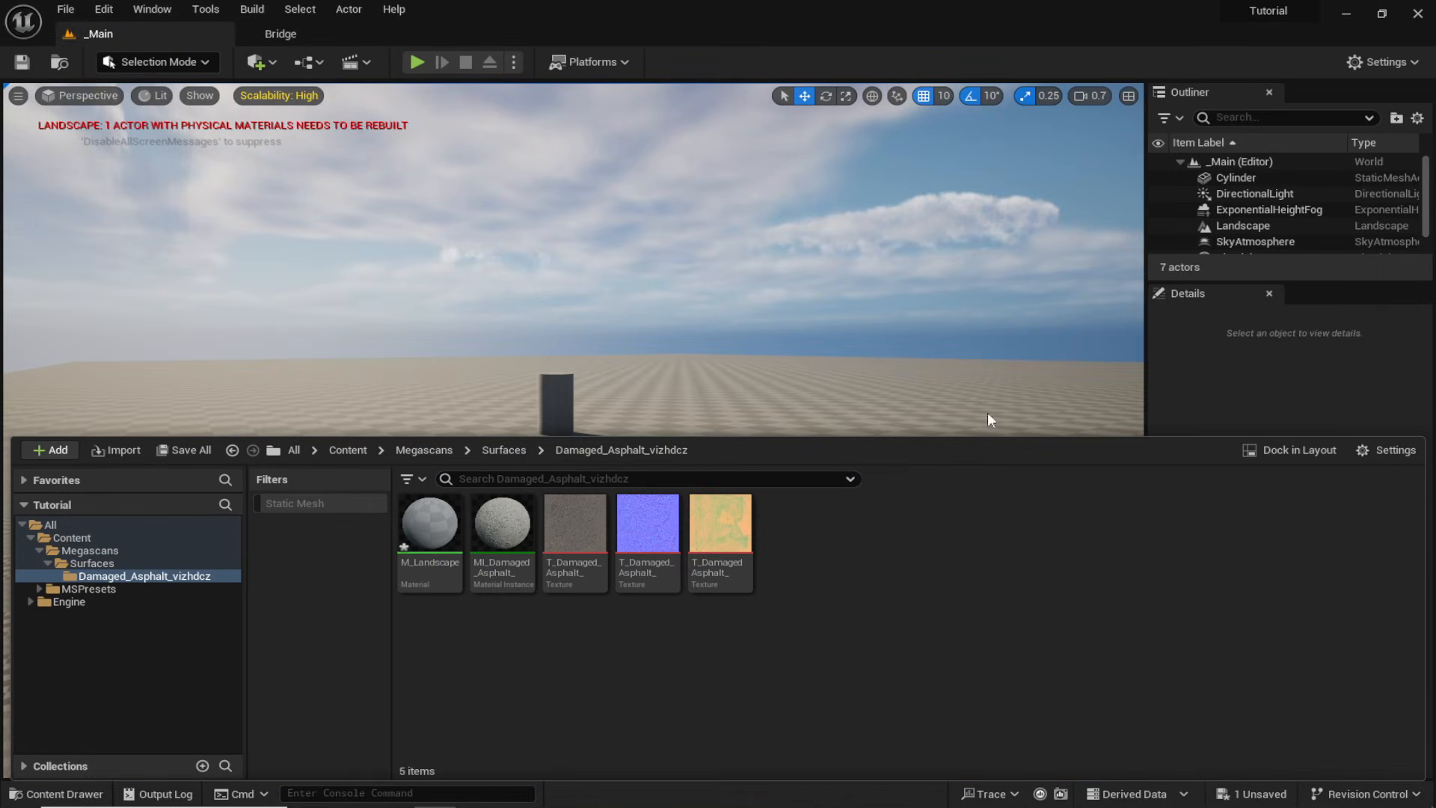
left_click(1418, 16)
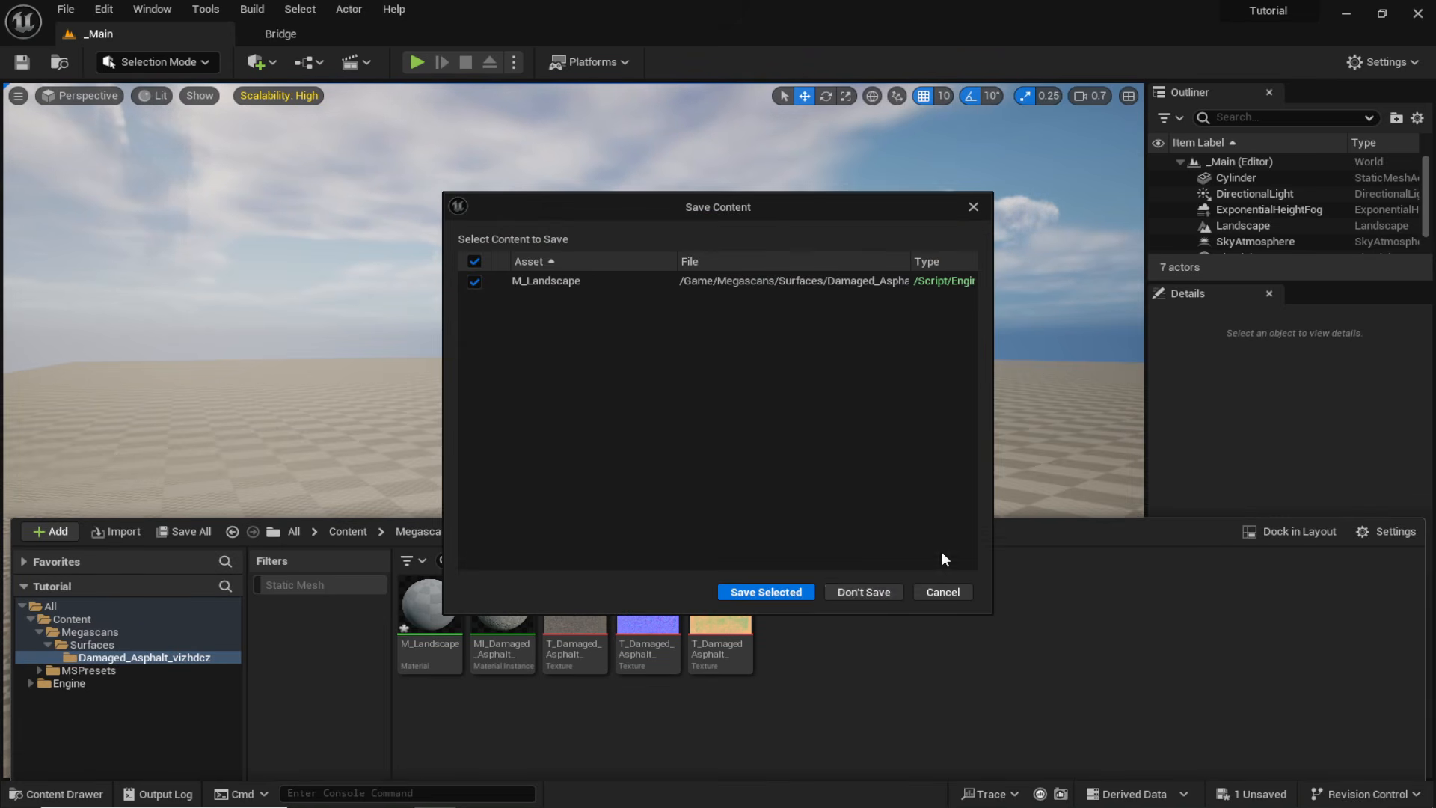
left_click(783, 589)
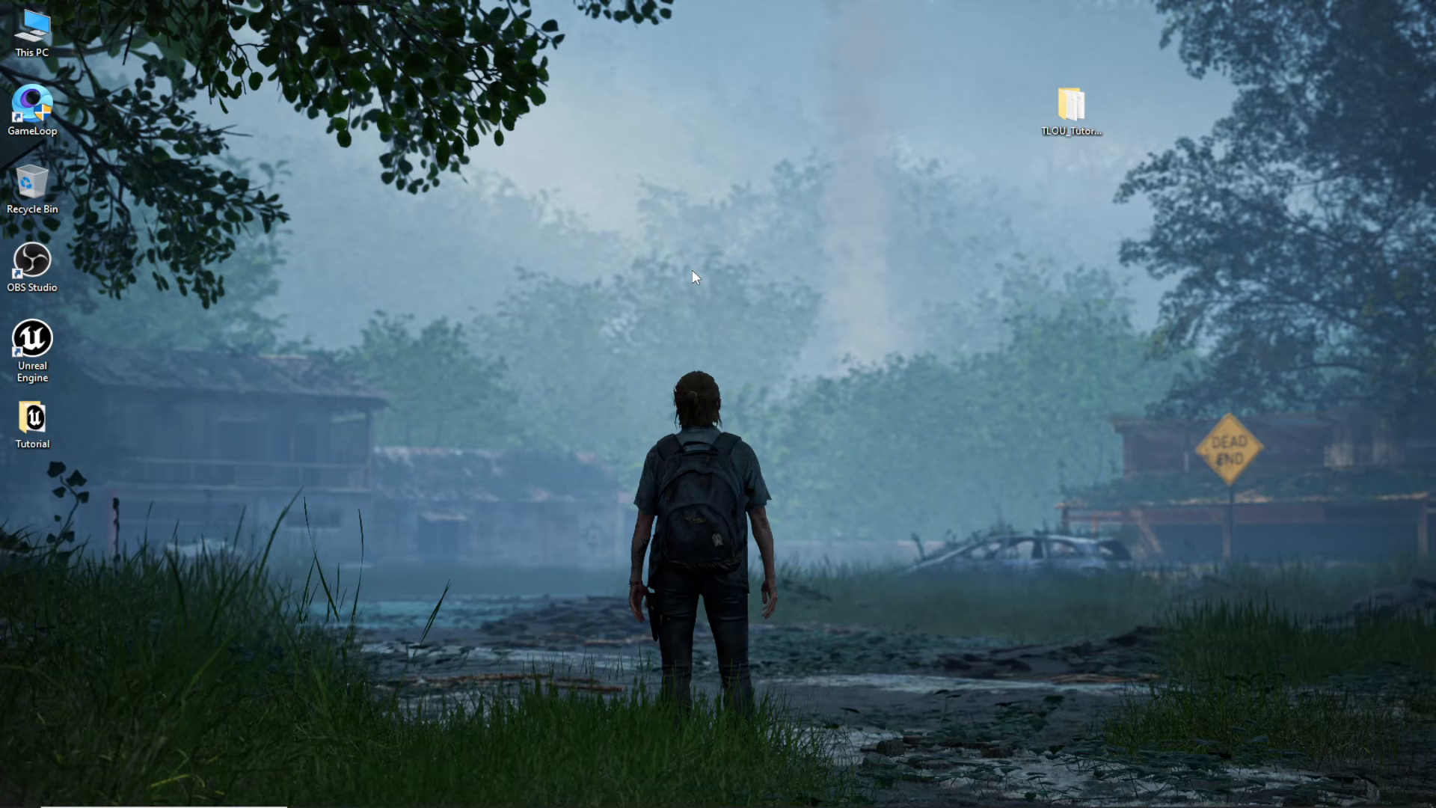
Move the Tutorial project folder to a clear area of the desktop and open its Config folder.
left_click_drag(32, 419, 279, 244)
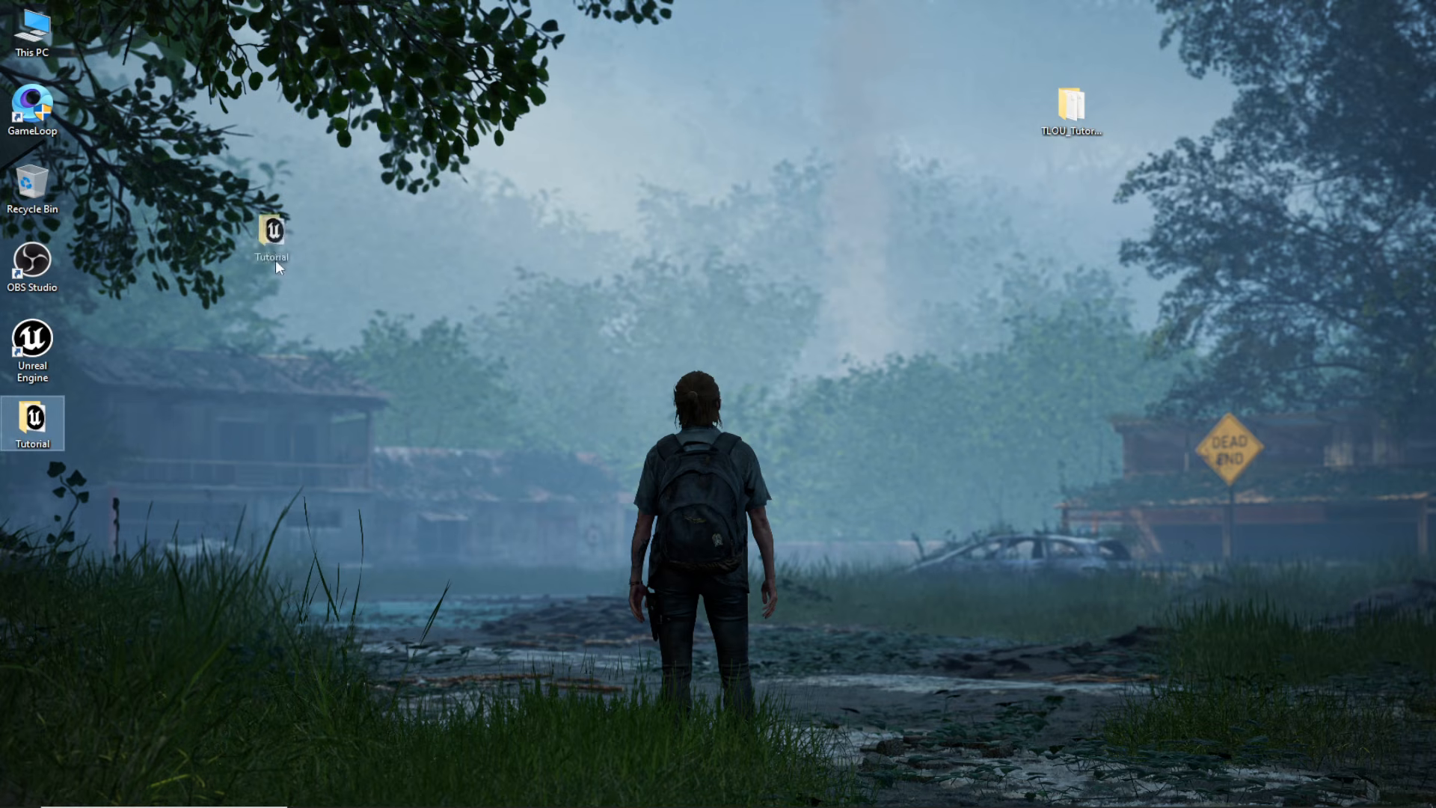
left_click_drag(422, 413, 675, 188)
double_click(600, 208)
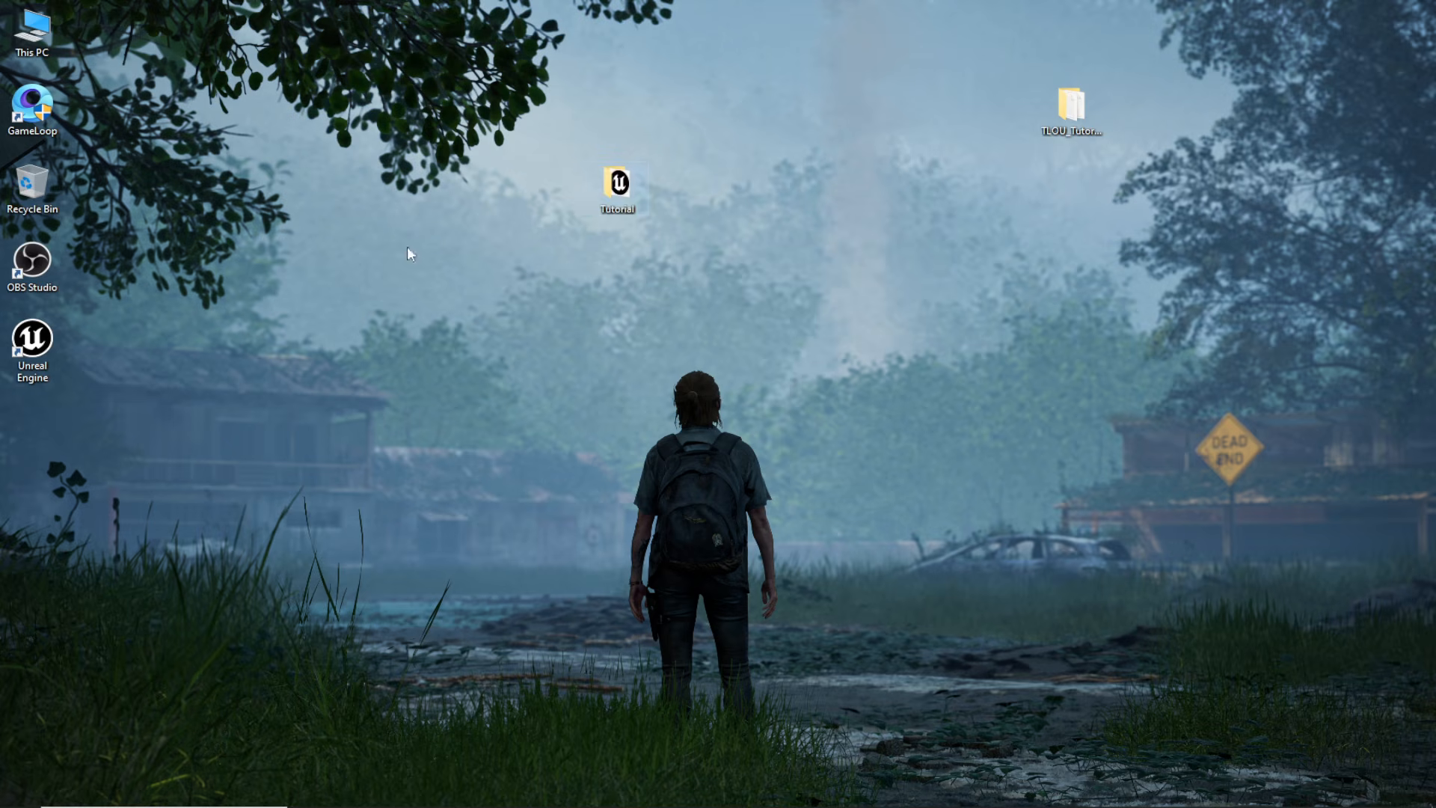
double_click(299, 100)
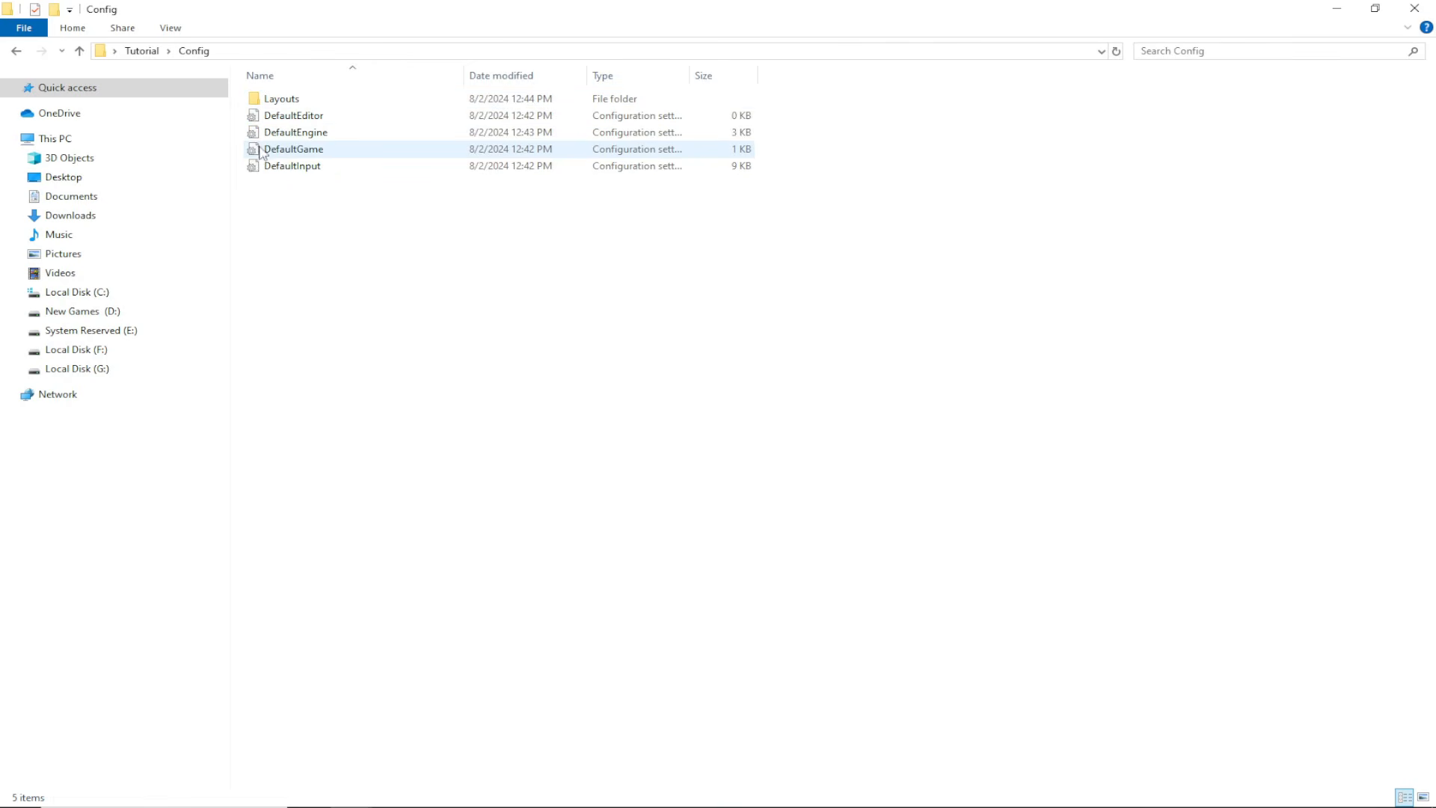
Open the DefaultEngine configuration file in Notepad and go to the Engine.RendererSettings section.
left_click(308, 135)
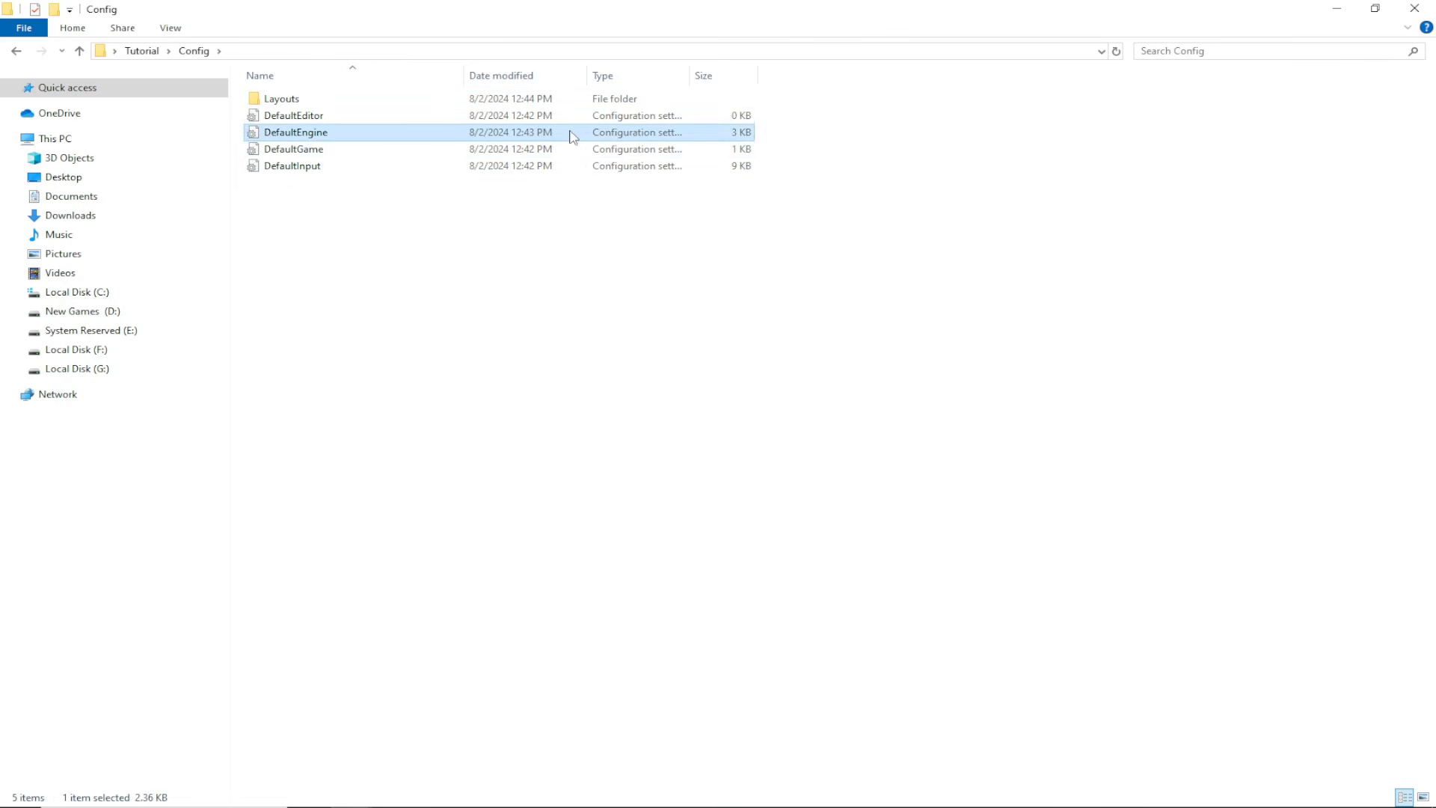
left_click(318, 133)
key("Escape")
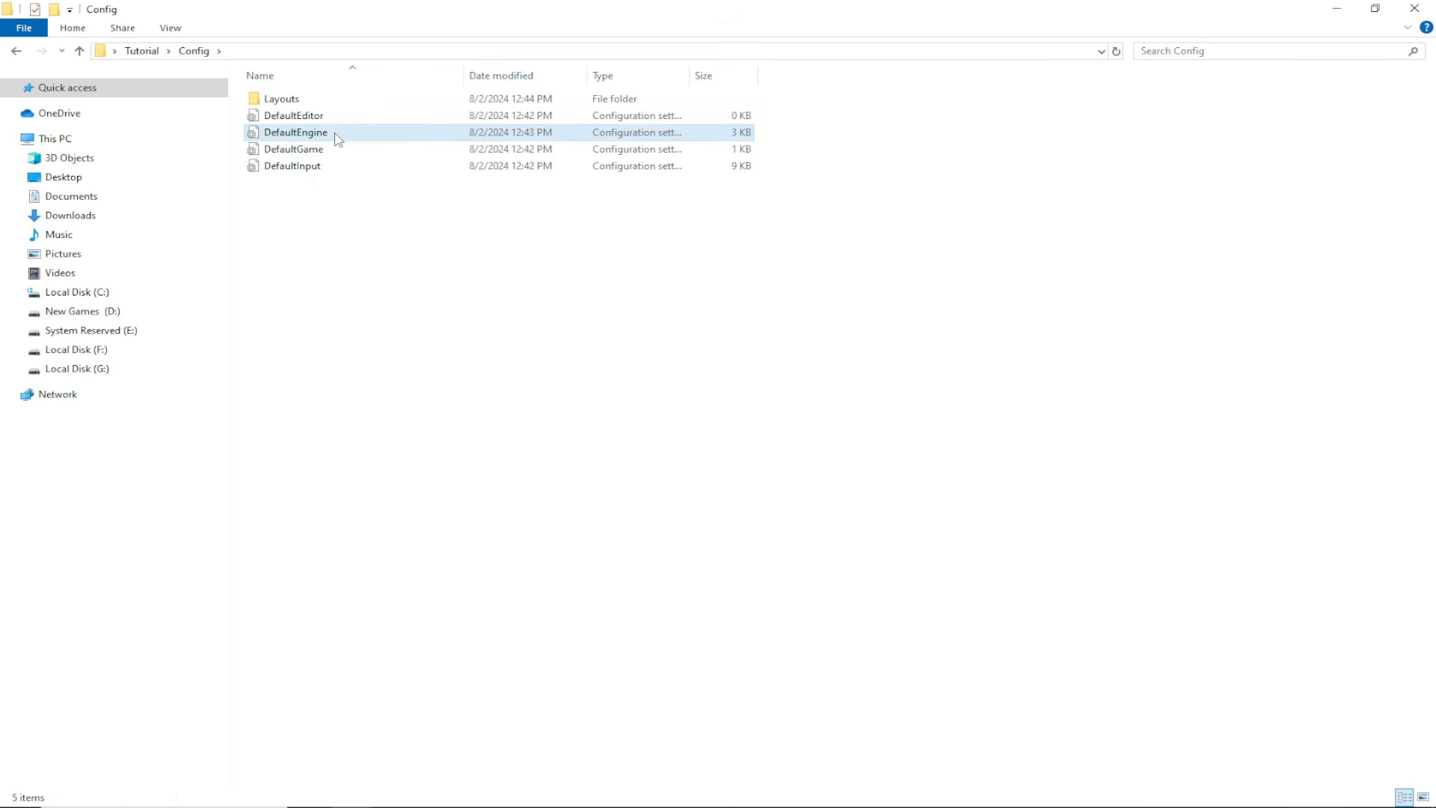
double_click(337, 133)
scroll(478, 291, "down", 5)
scroll(479, 293, "down", 6)
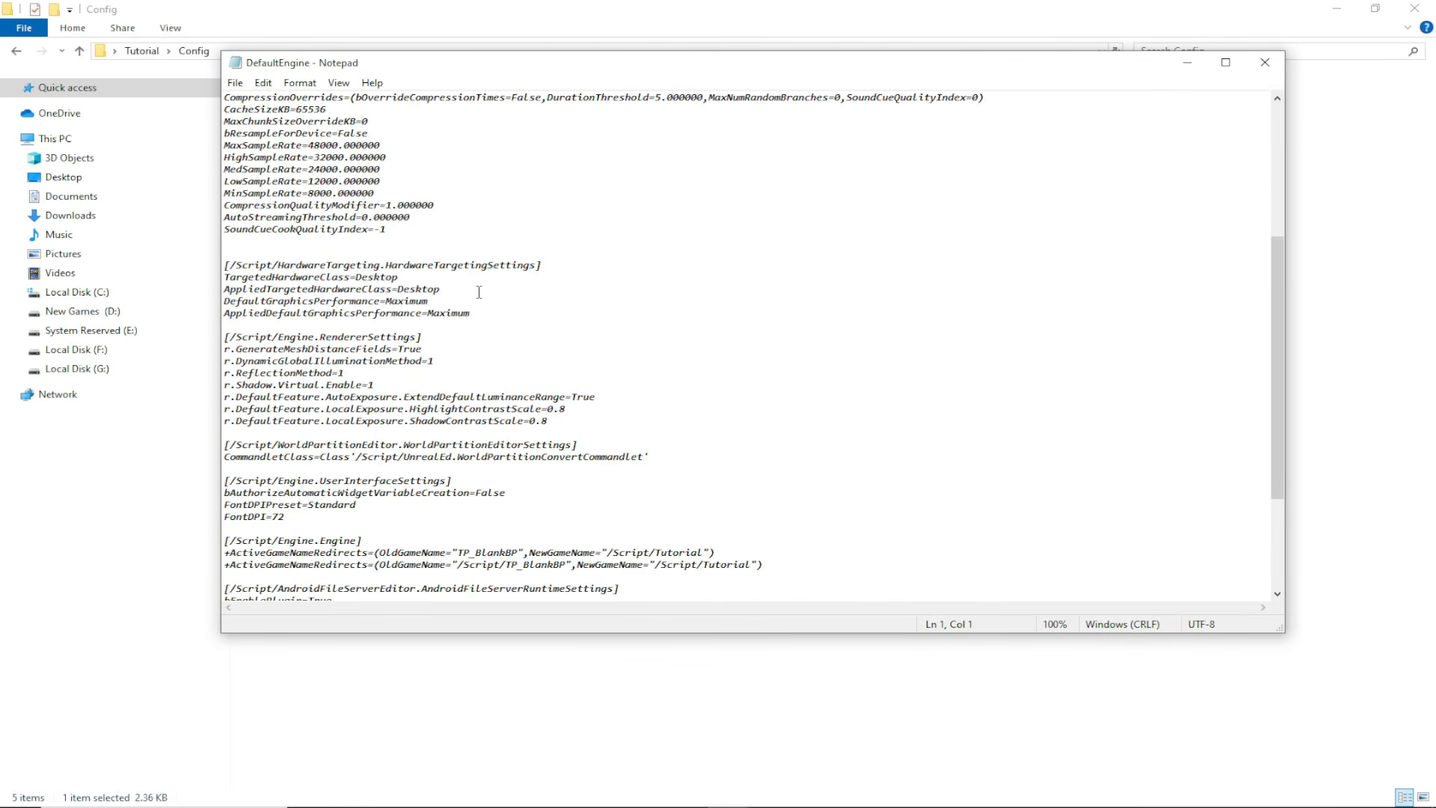
left_click(442, 231)
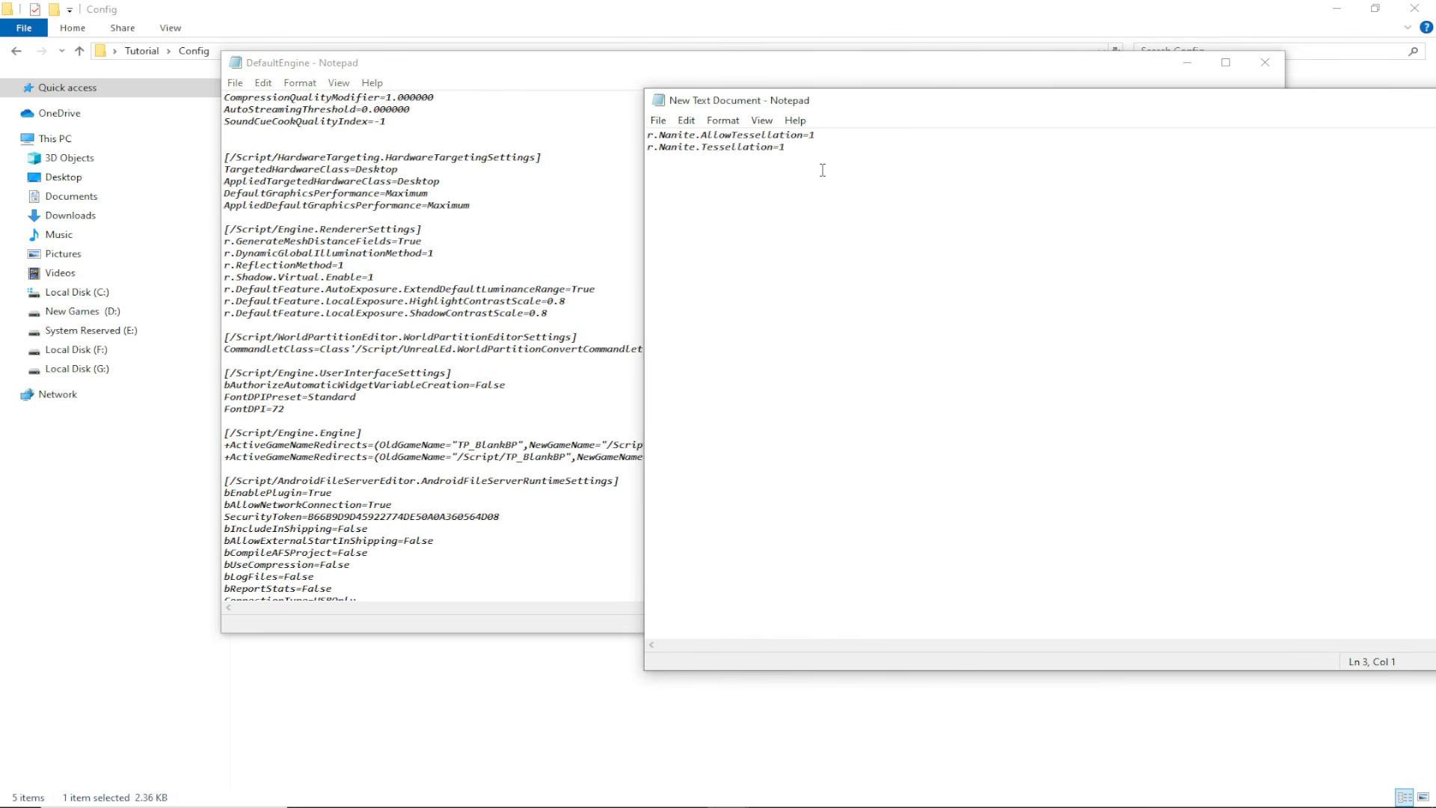
Copy r.Nanite.AllowTessellation=1 and r.Nanite.Tessellation=1 from the text document to the end of DefaultEngine's RendererSettings section.
left_click_drag(822, 170, 708, 136)
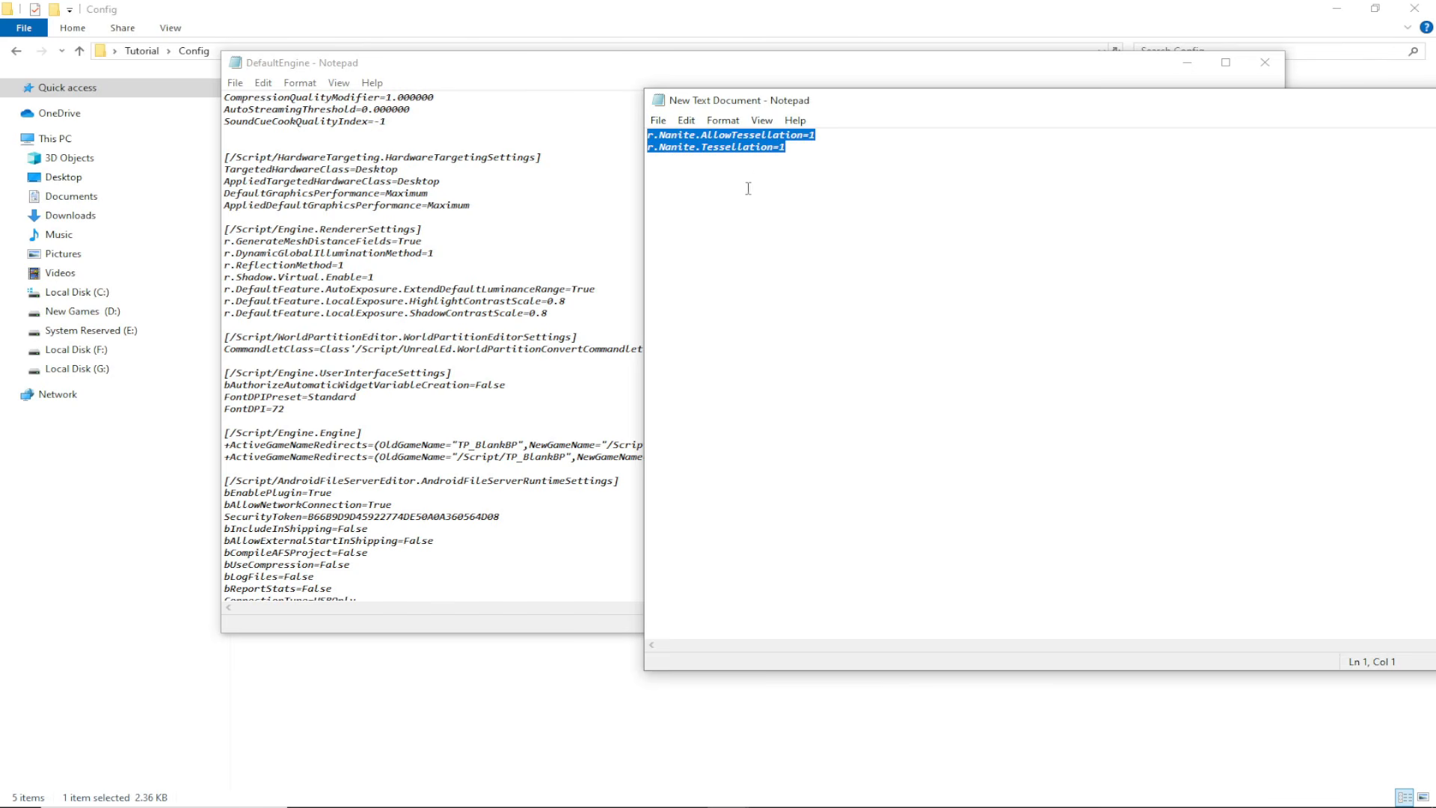
left_click(337, 230)
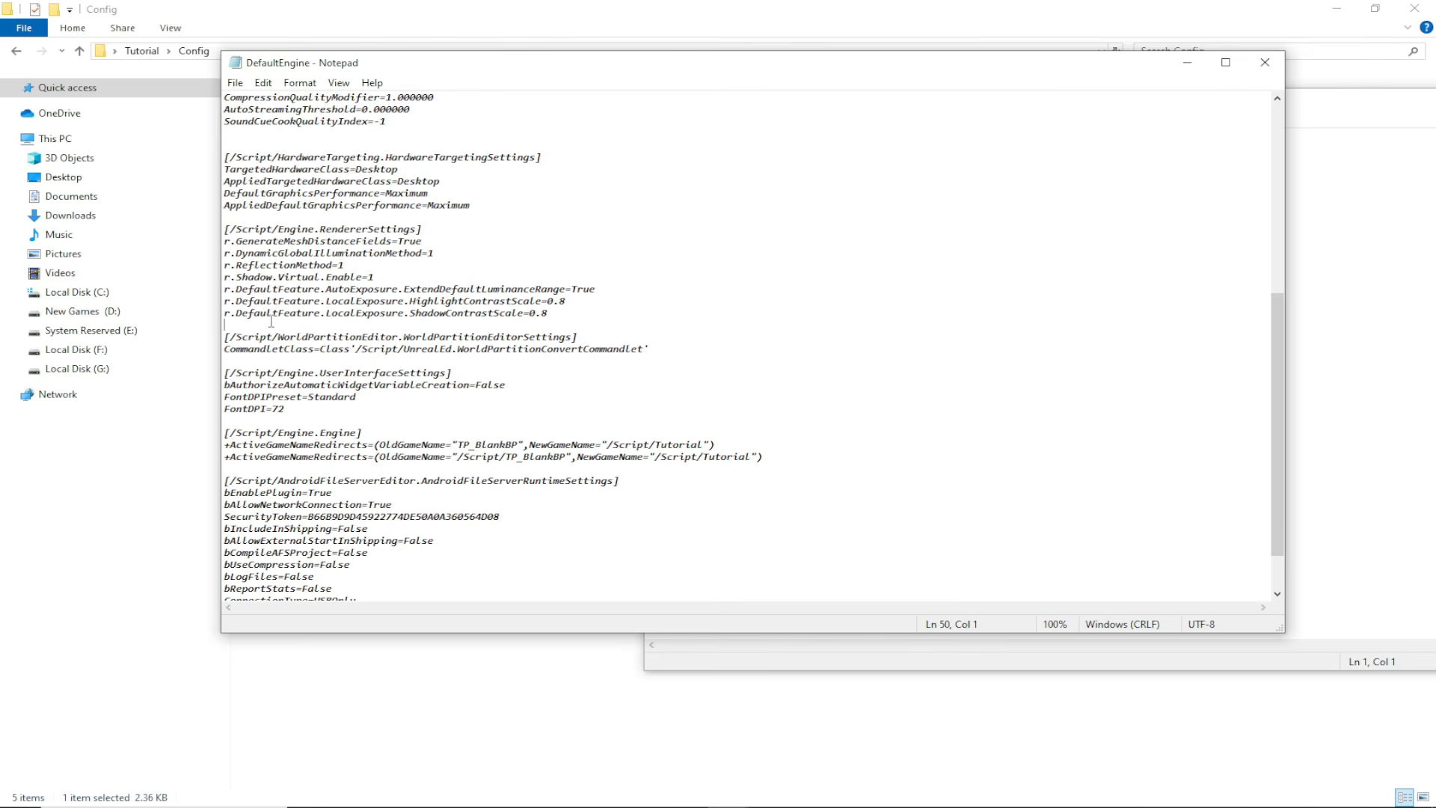
type("r.Nanite.AllowTessellation=1 r.Nanite.Tessellation=1")
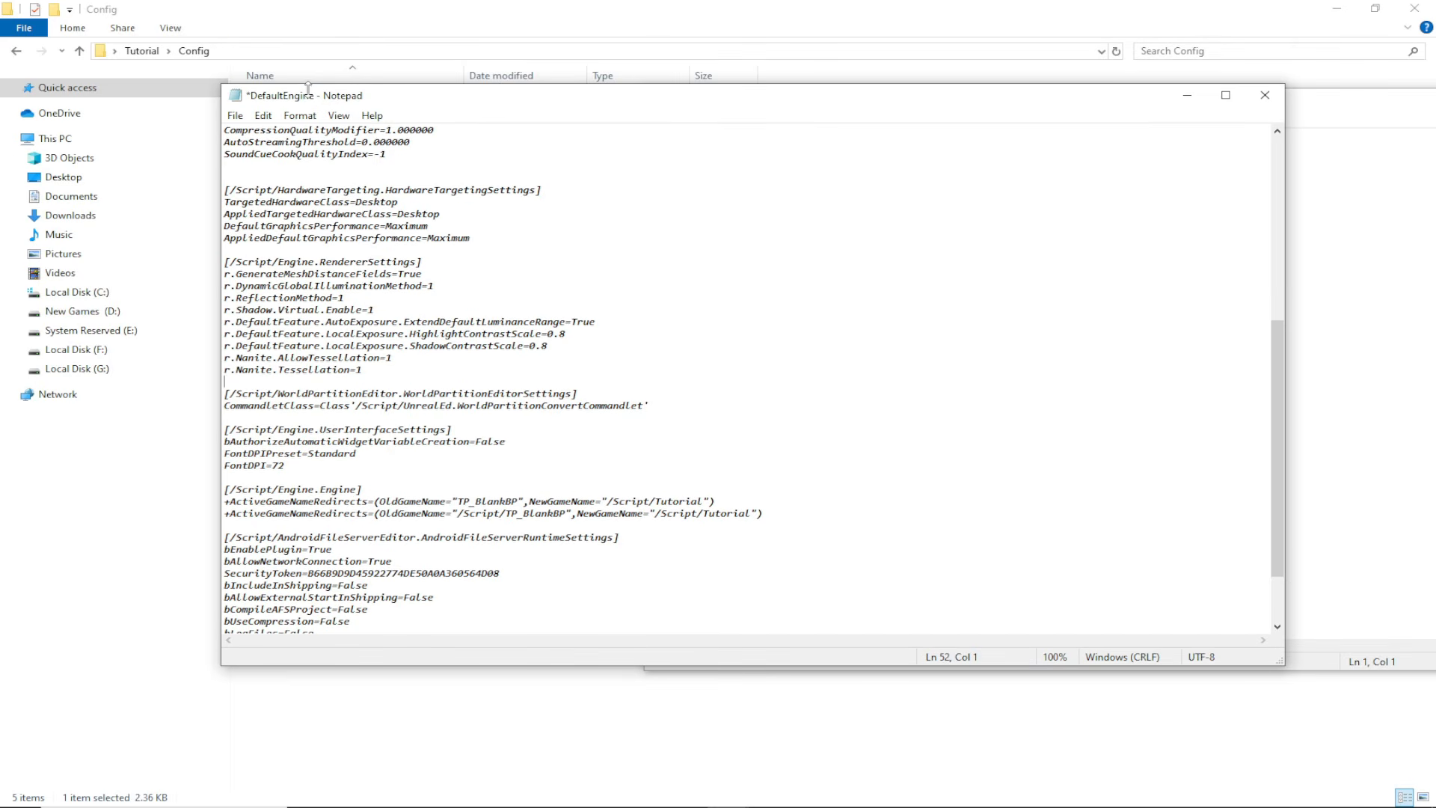
mouse_move(308, 89)
left_mouse_down()
mouse_move(385, 59)
mouse_move(317, 99)
left_mouse_up()
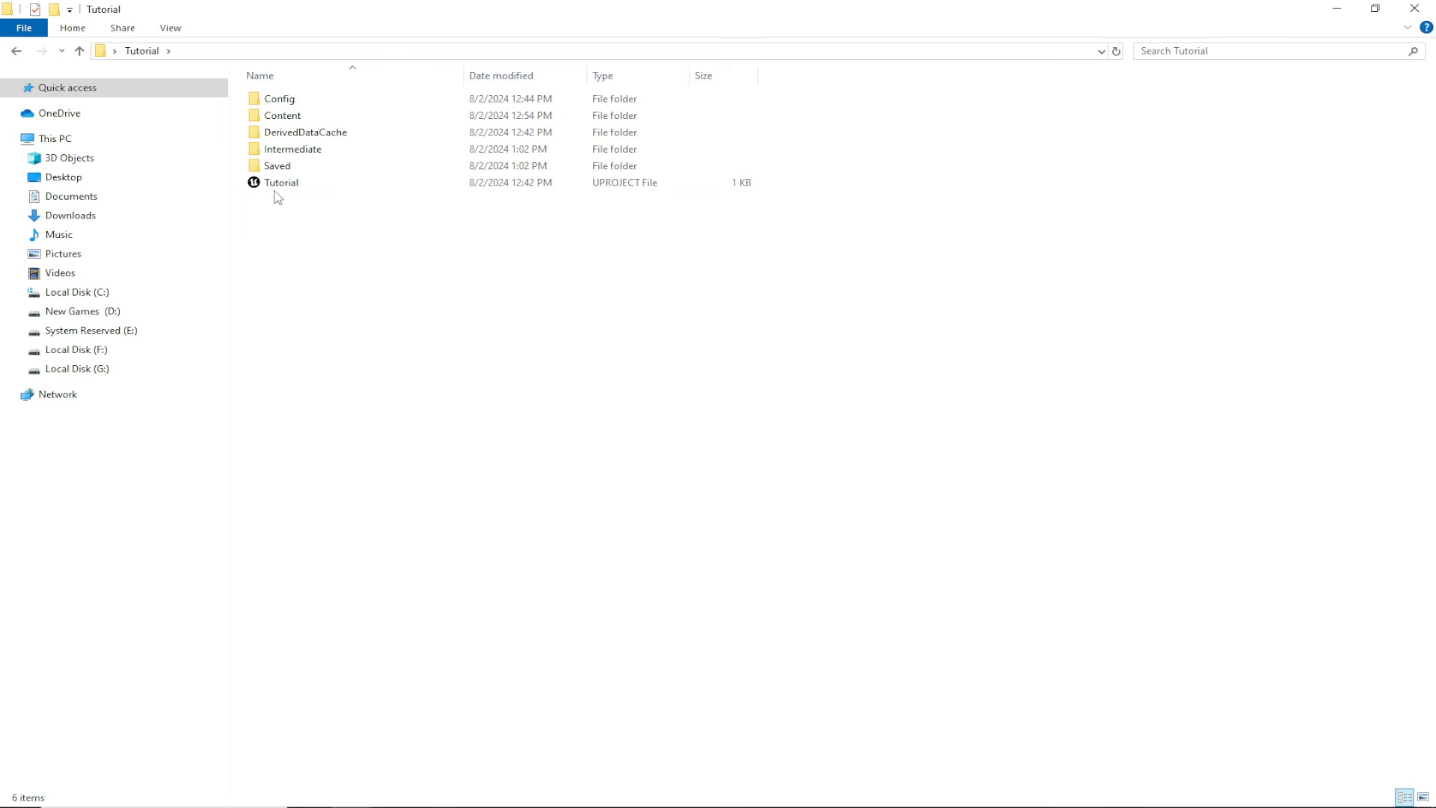
Reopen the Tutorial project in Unreal Engine and load the _Main level from the Content folder.
double_click(282, 187)
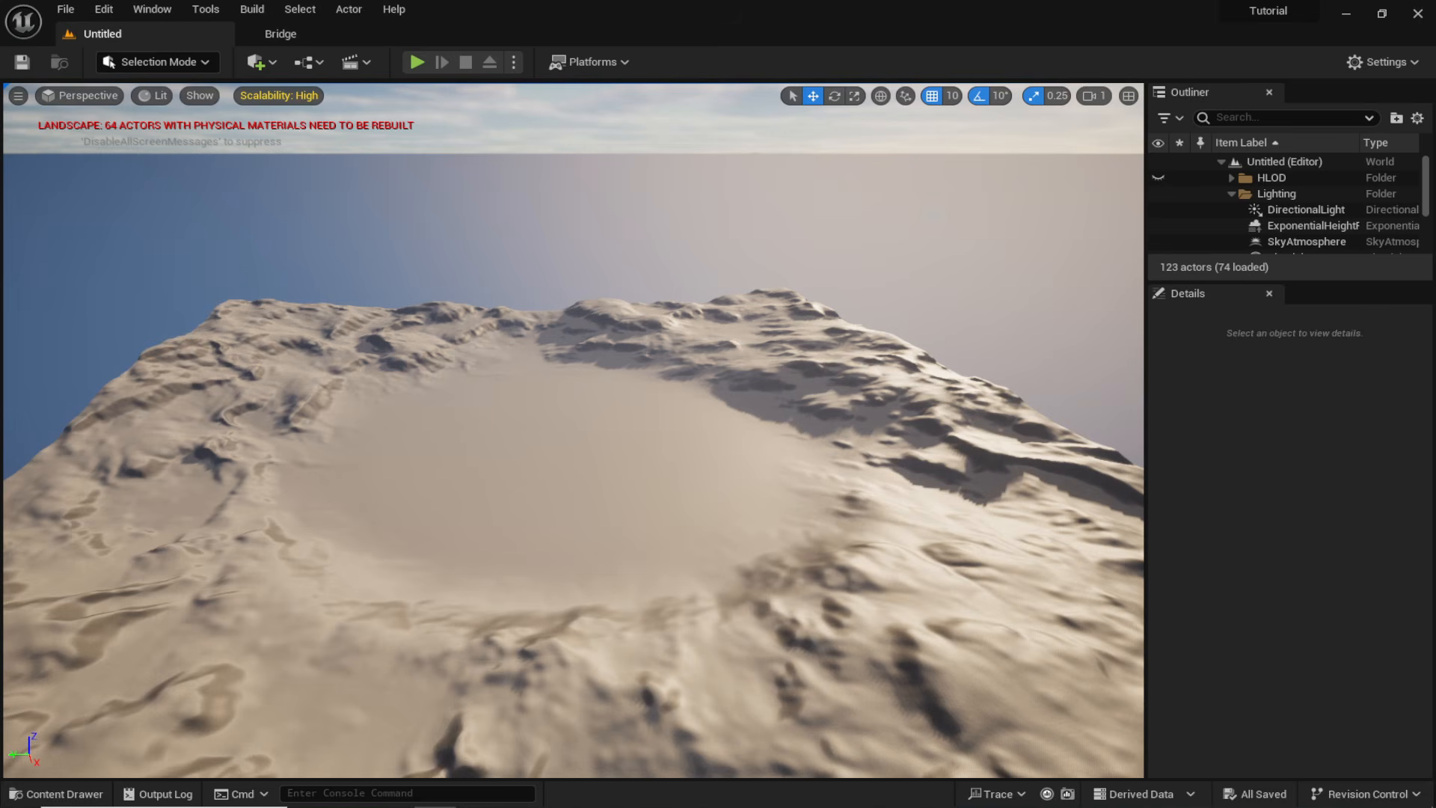
right_click_drag(906, 329, 906, 355)
key("ctrl+space")
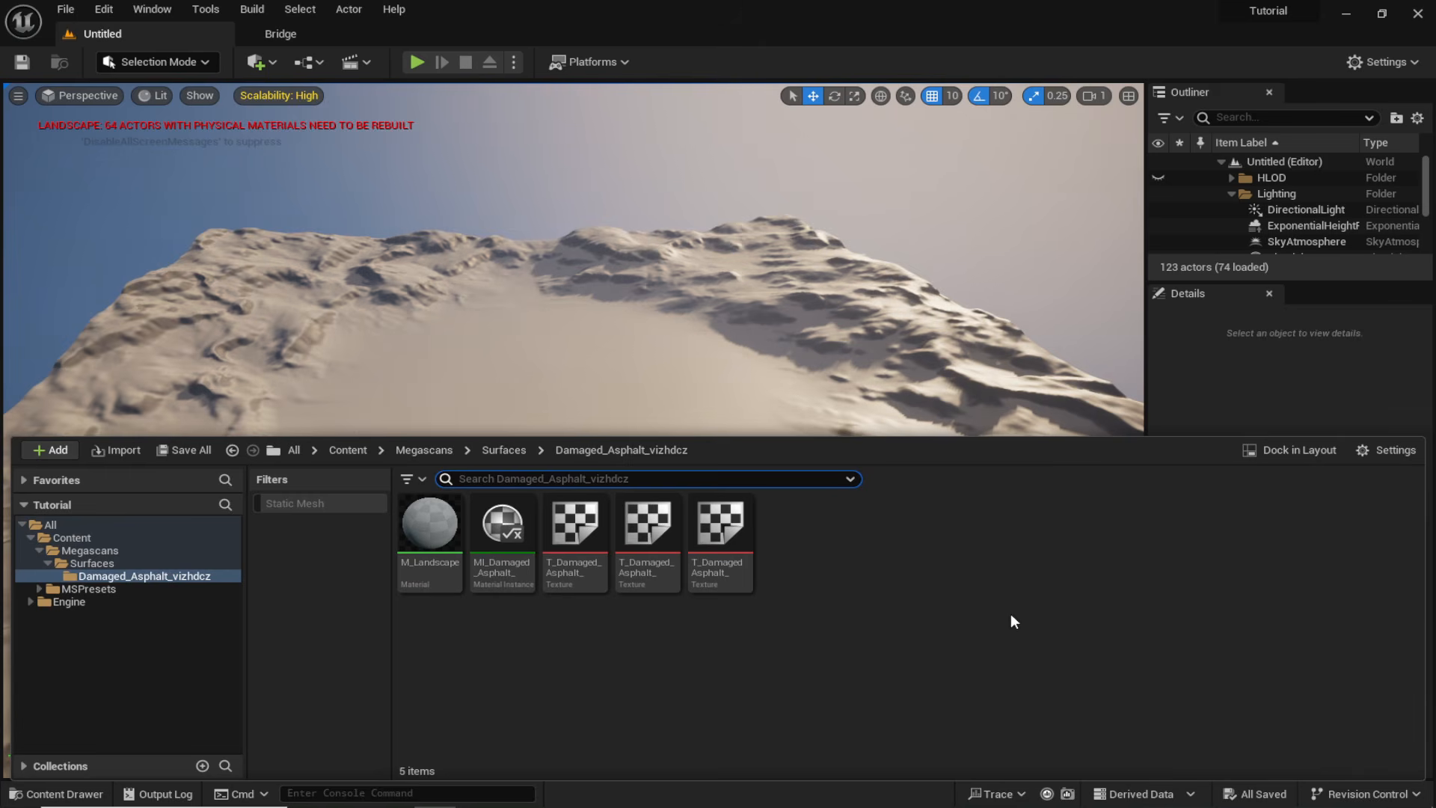
left_click(348, 450)
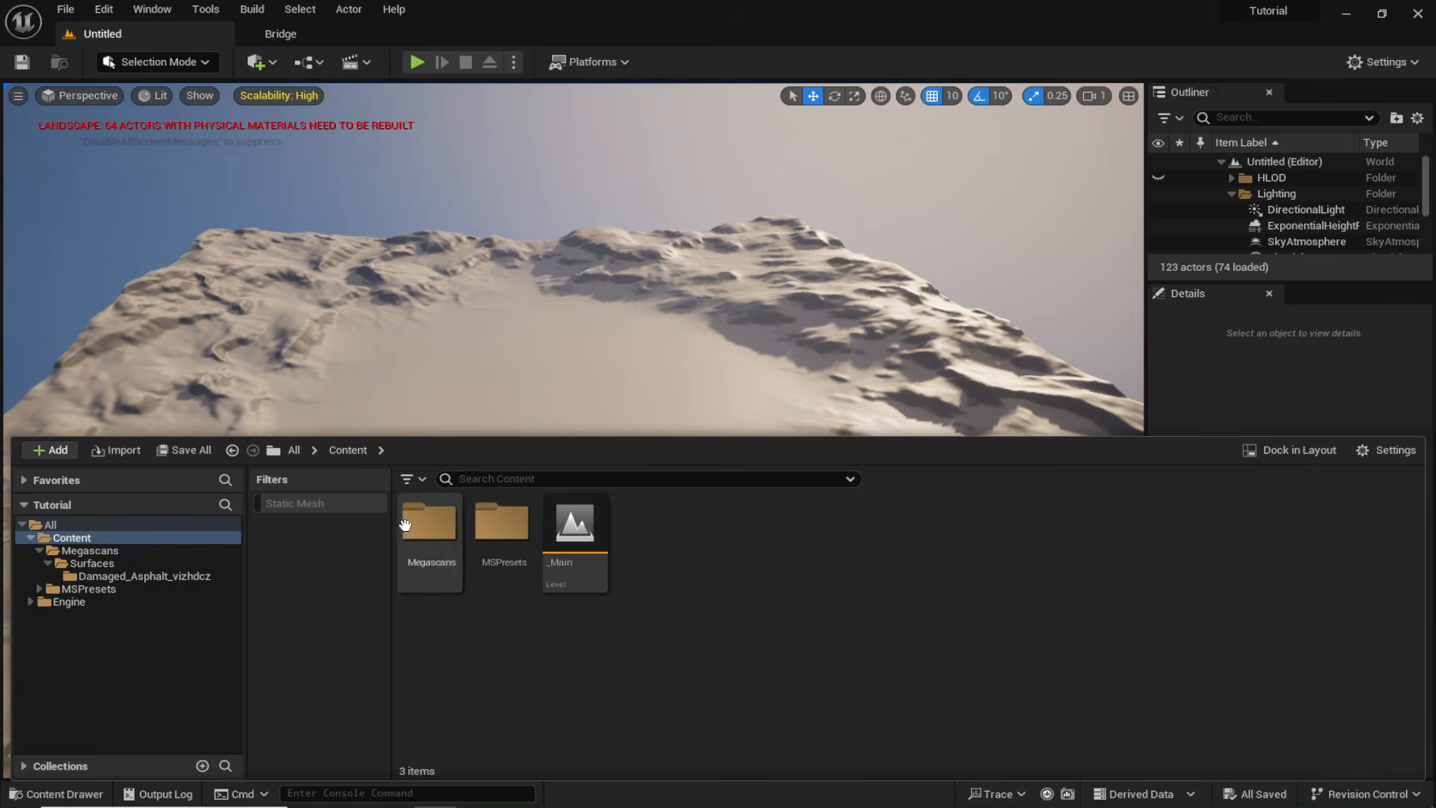
double_click(576, 531)
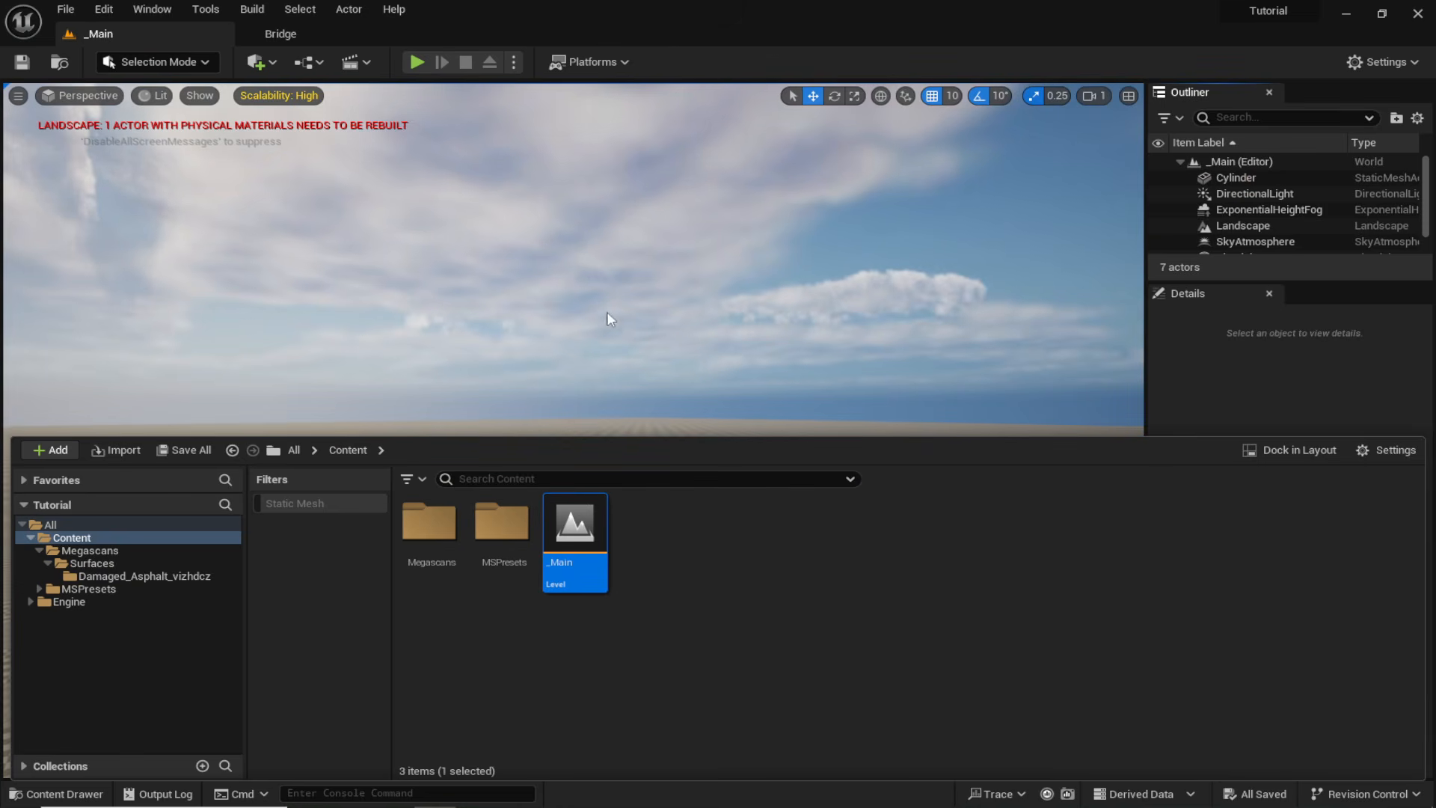
Open the M_Landscape material from the Megascans Surfaces folder Damaged_Asphalt_vizhdcz.
key("ctrl+space")
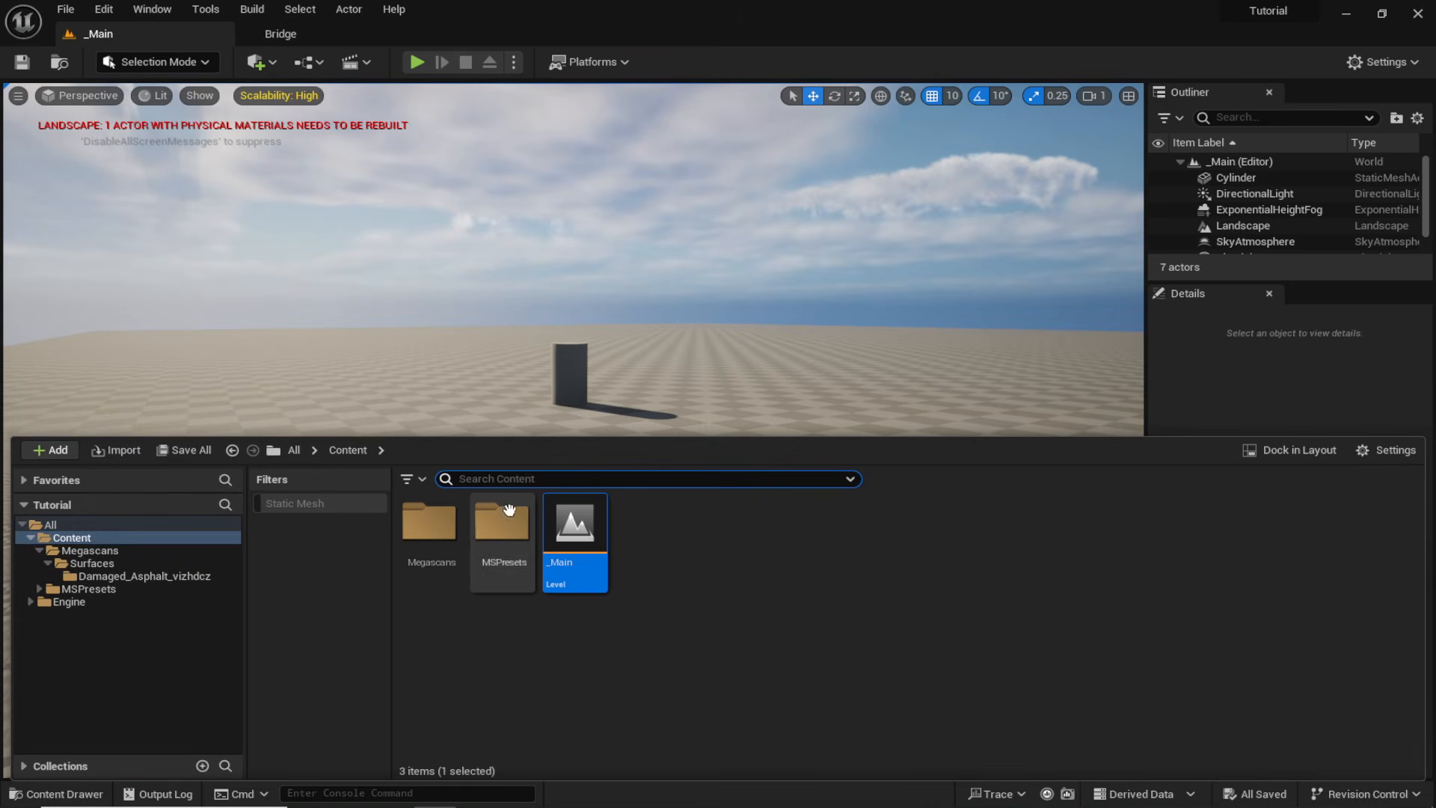
double_click(430, 523)
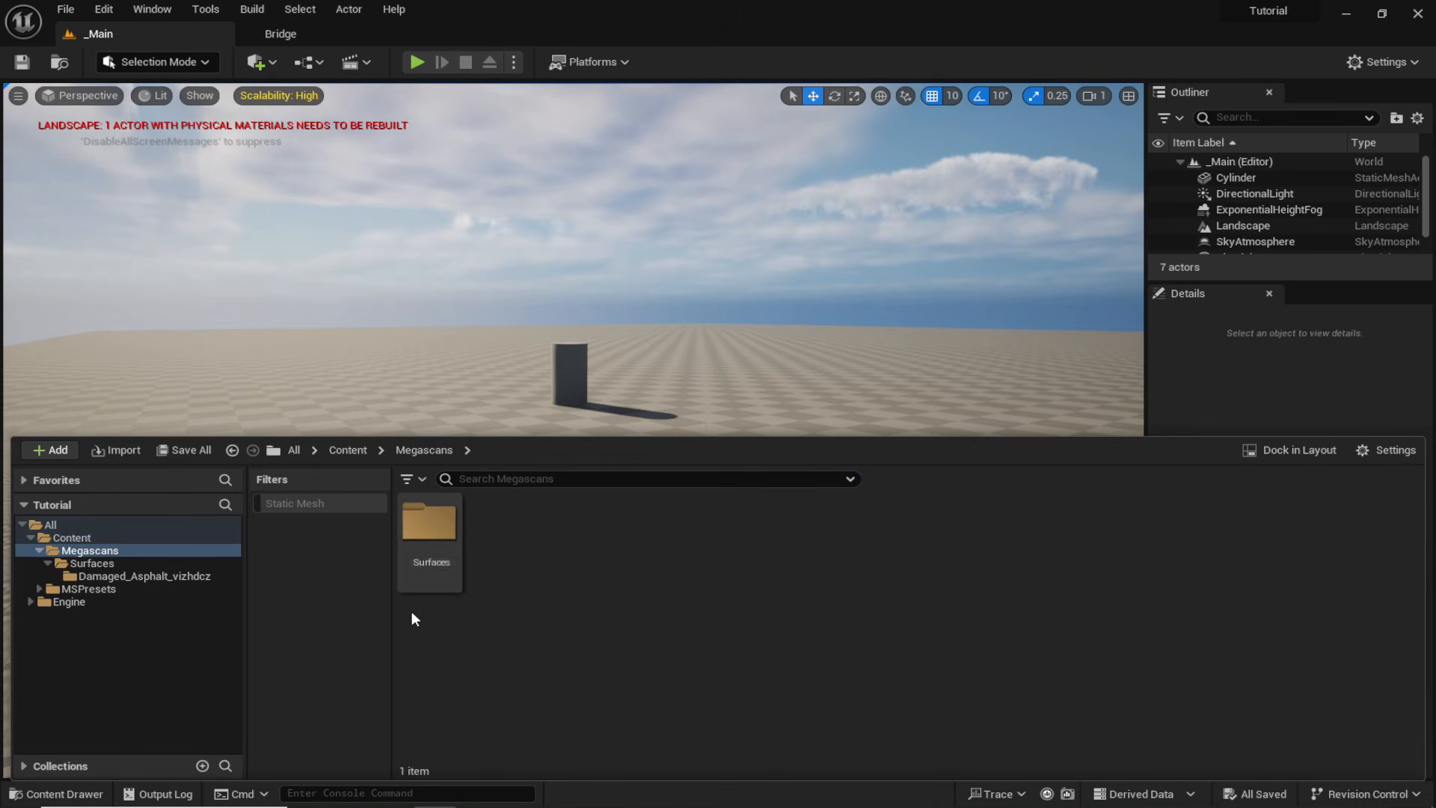
double_click(435, 569)
double_click(448, 570)
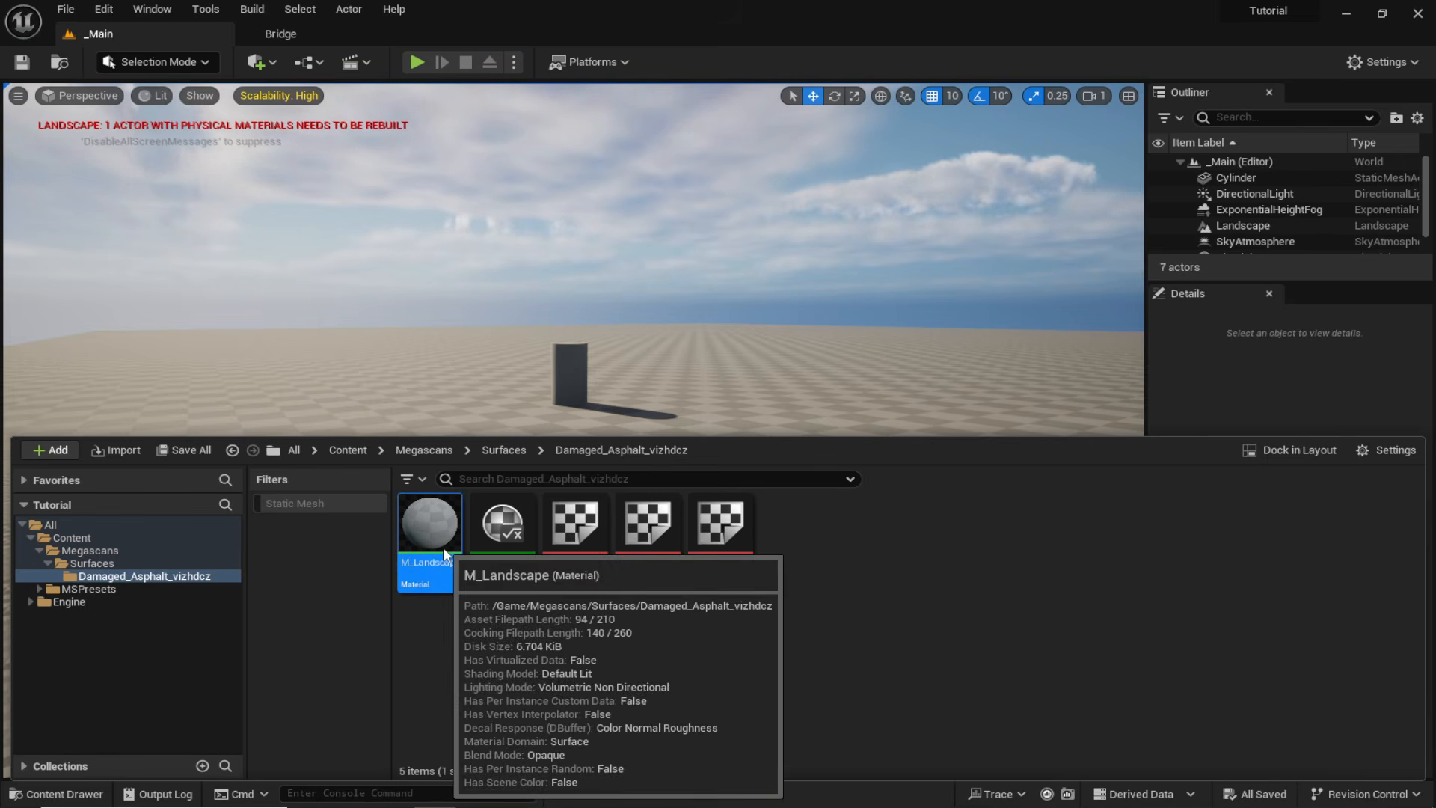
double_click(430, 523)
Add the three damaged asphalt textures to the M_Landscape graph as Texture Sample nodes, placed beside the material output.
right_click_drag(773, 528, 662, 386)
left_click_drag(747, 513, 771, 570)
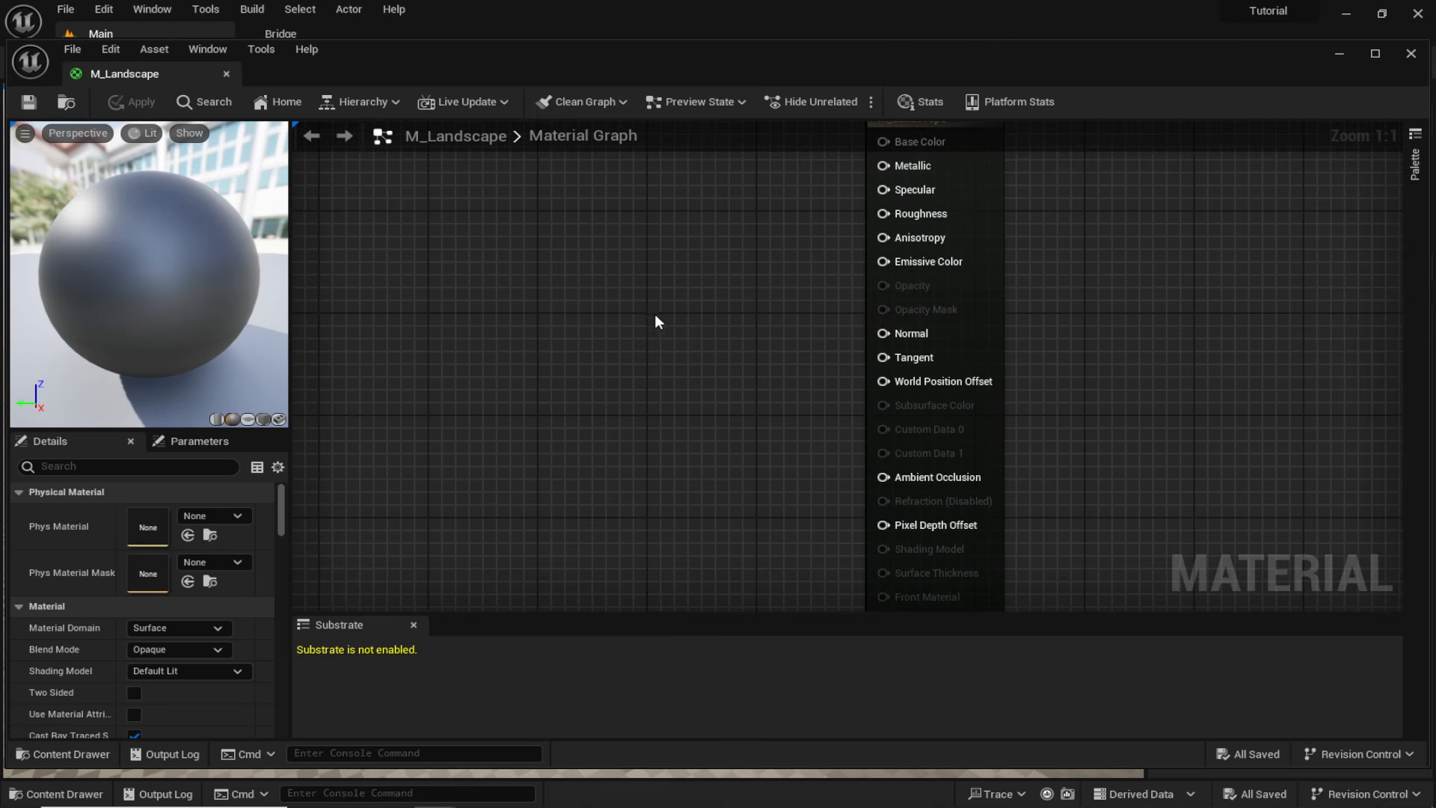
key("ctrl+space")
left_click_drag(576, 516, 457, 180)
key("ctrl+space")
left_click_drag(650, 516, 426, 359)
left_click_drag(426, 359, 419, 374)
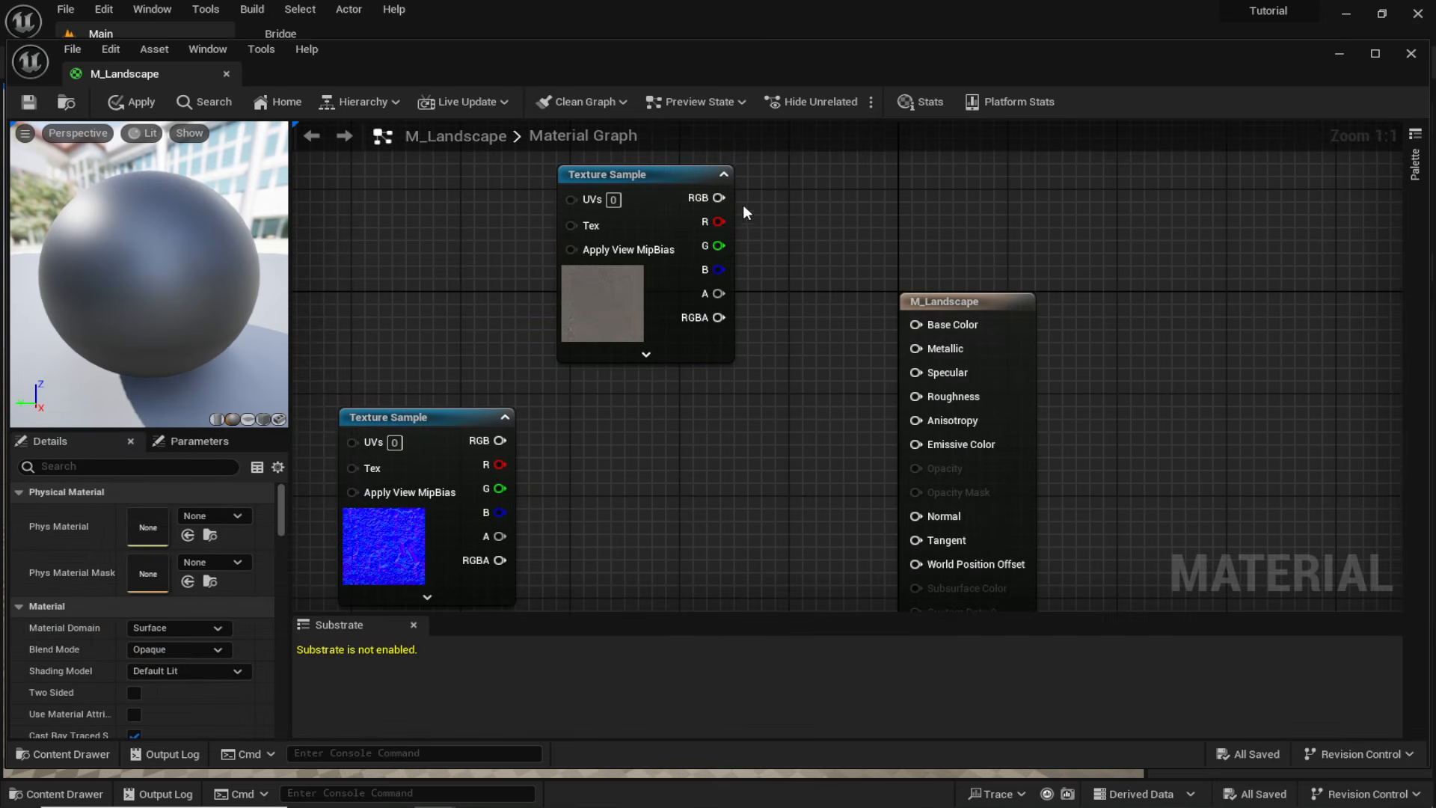
Connect the color texture's RGB to Base Color and the normal texture's RGB to Normal.
left_click_drag(718, 197, 915, 325)
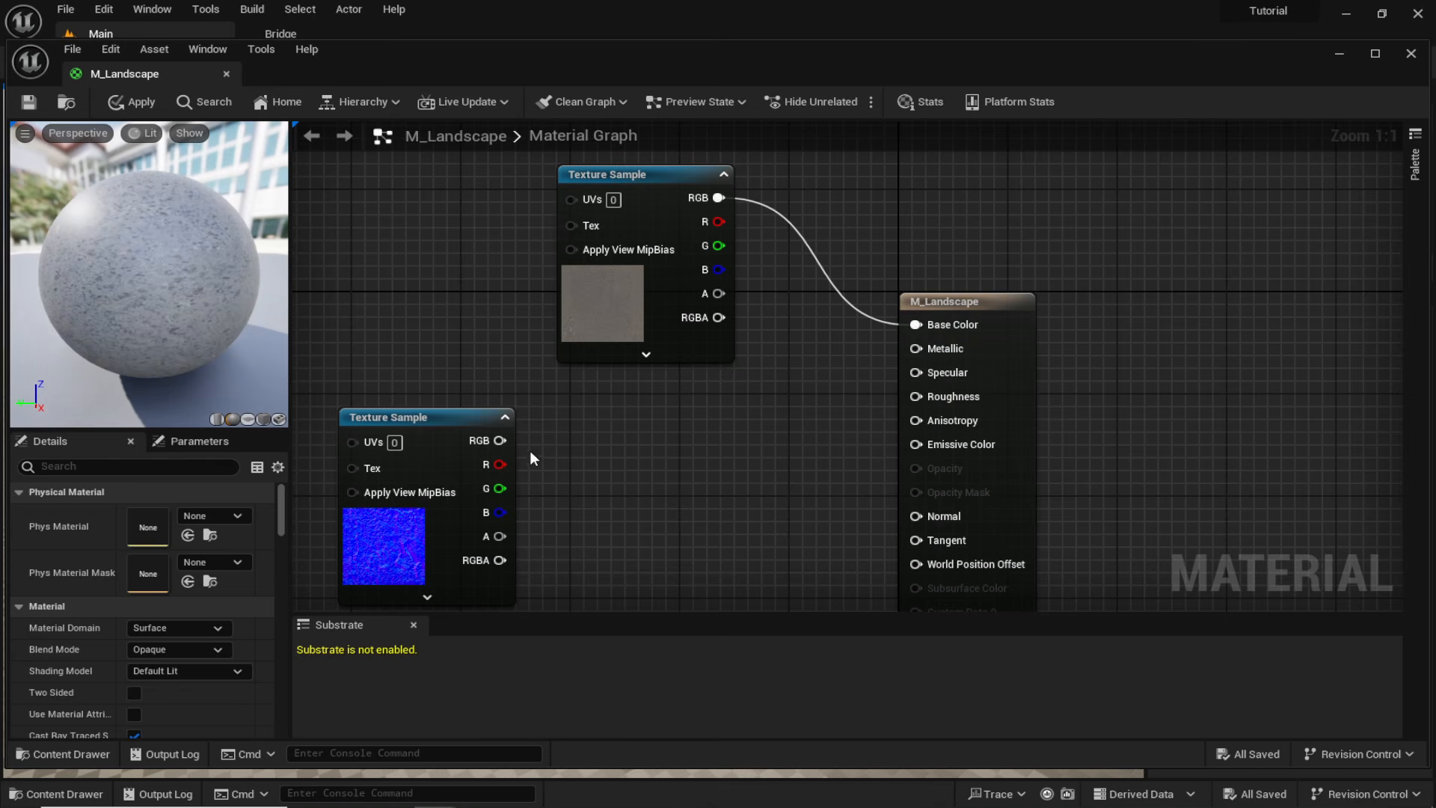
left_click_drag(499, 441, 915, 516)
right_click_drag(740, 610, 680, 389)
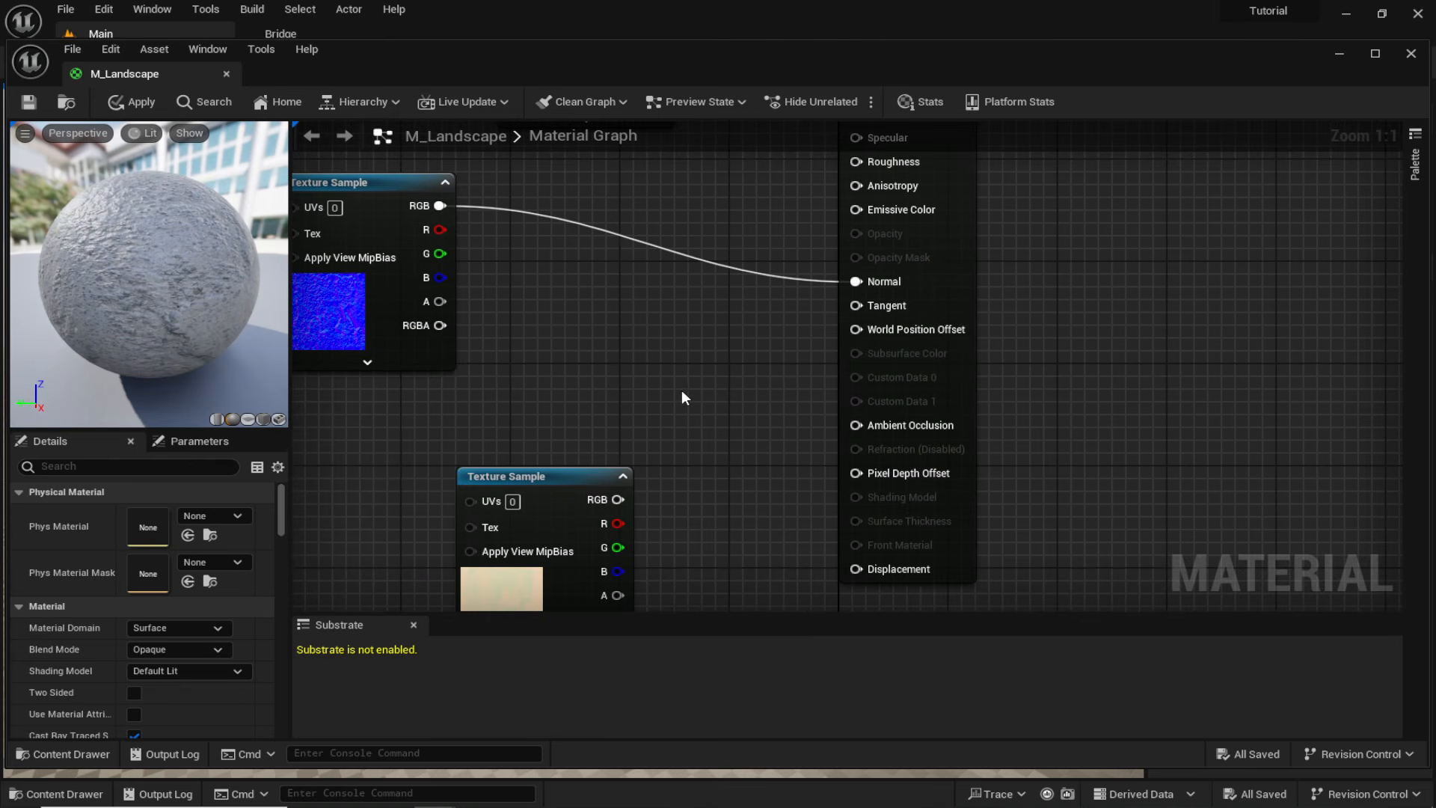
Examine the red, green and blue channels of the packed damaged asphalt texture individually.
key("ctrl+space")
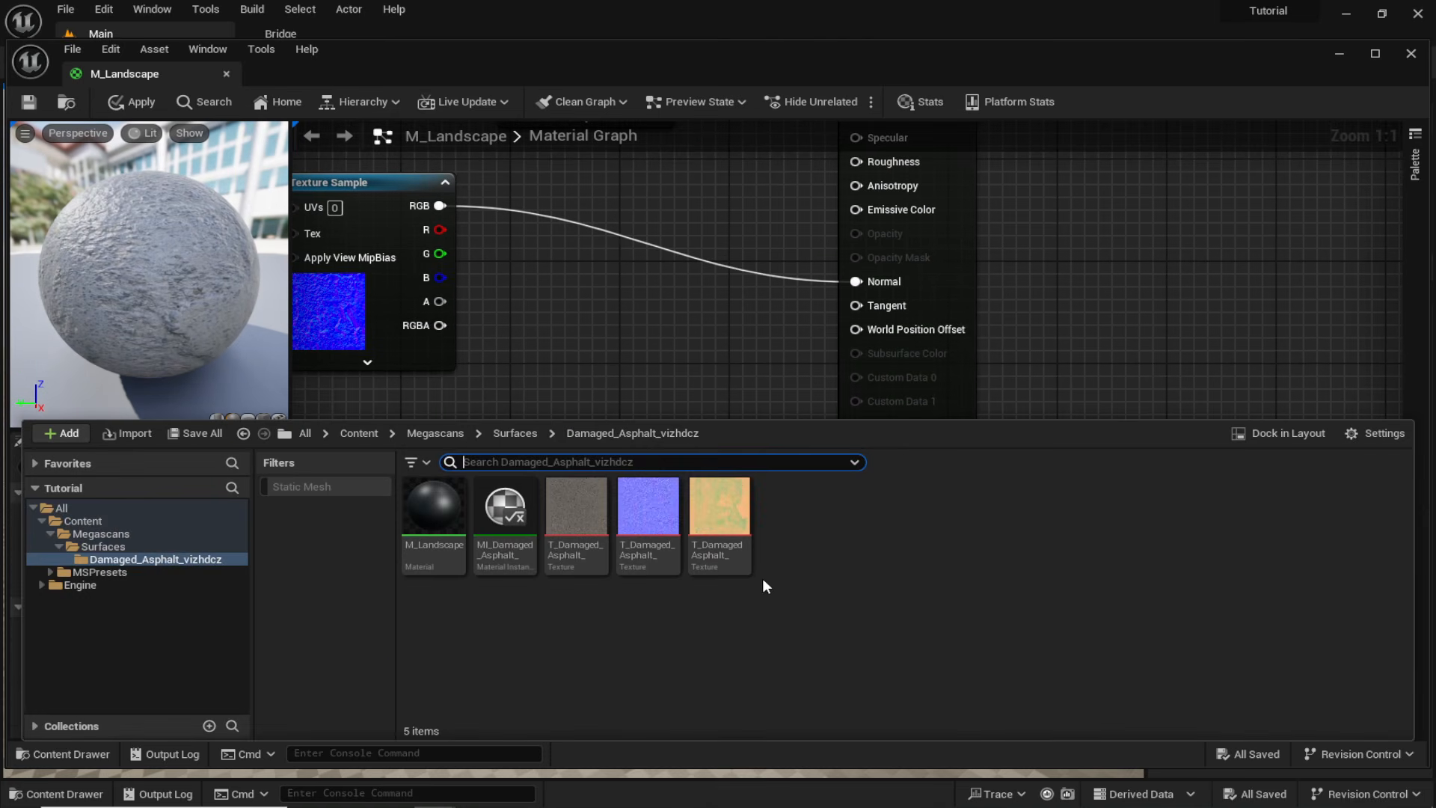
double_click(718, 523)
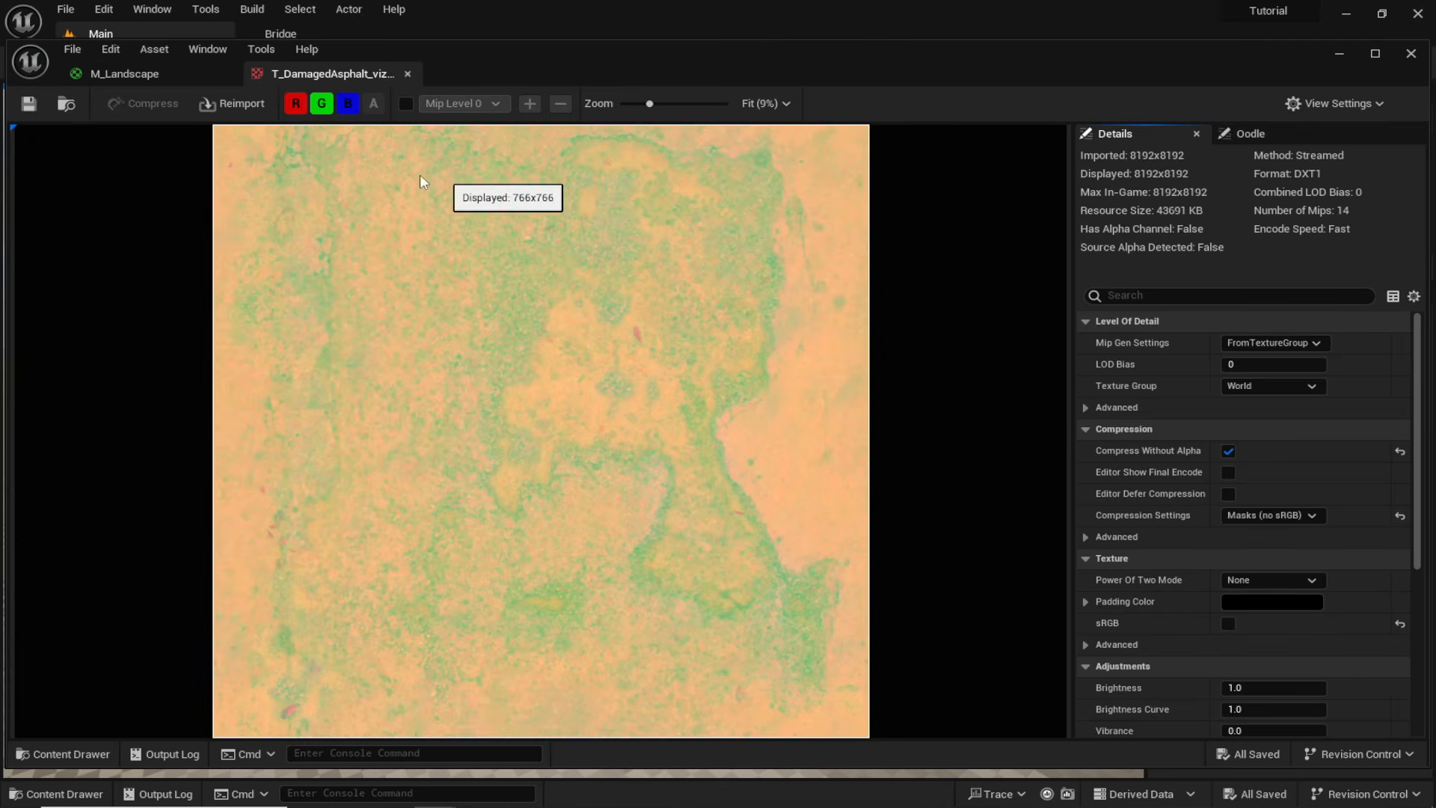
left_click(322, 103)
left_click(348, 103)
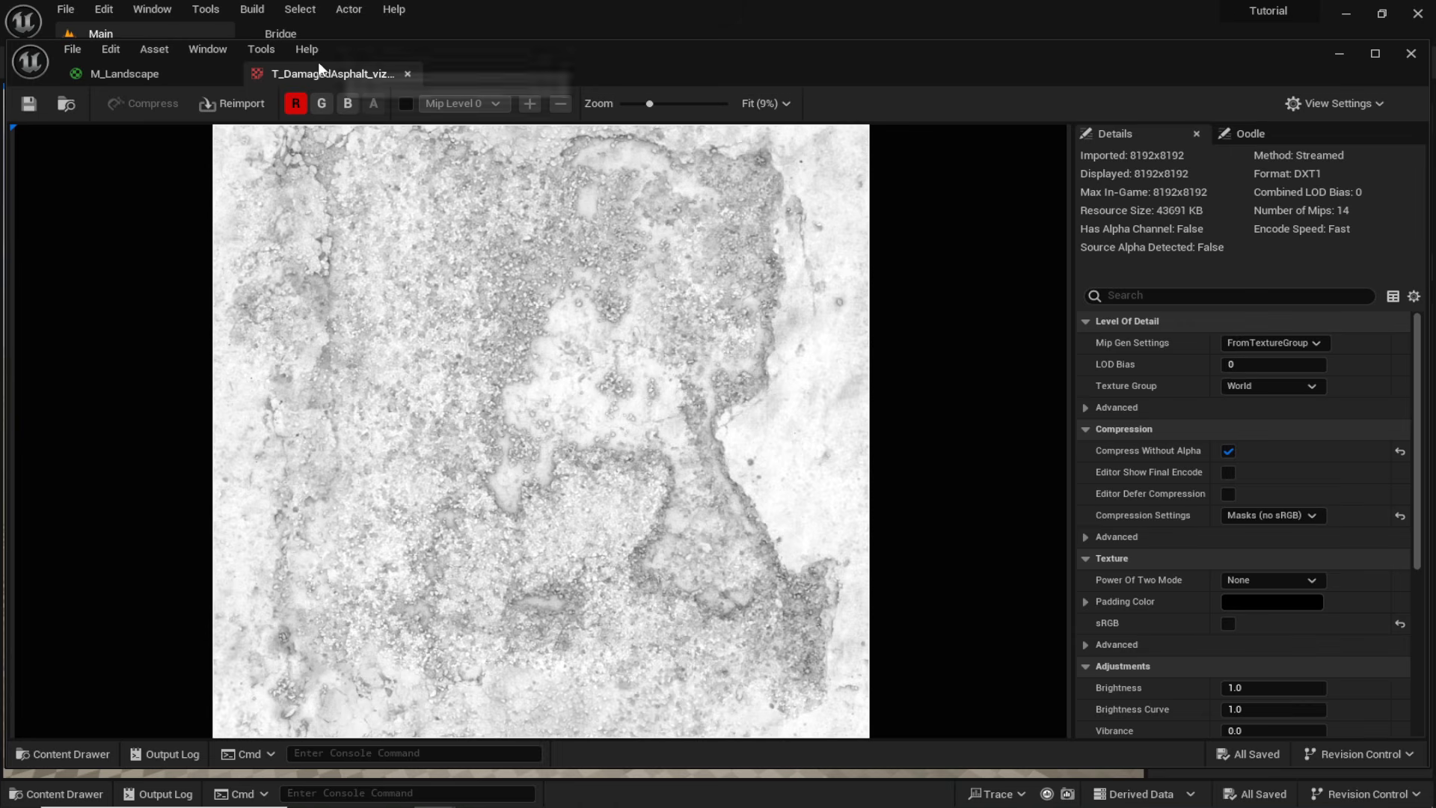
left_click(322, 104)
left_click(296, 103)
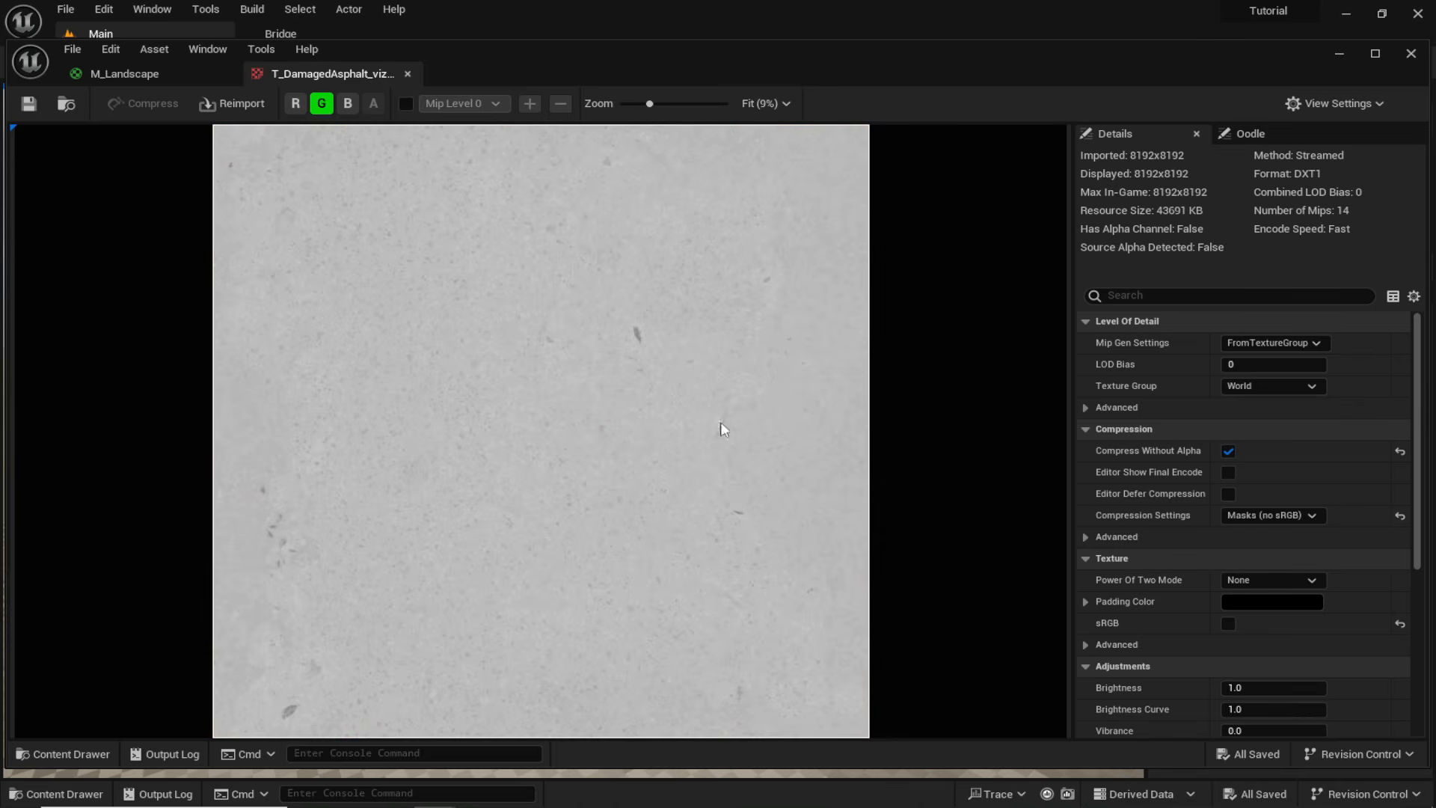
left_click(348, 103)
left_click(322, 103)
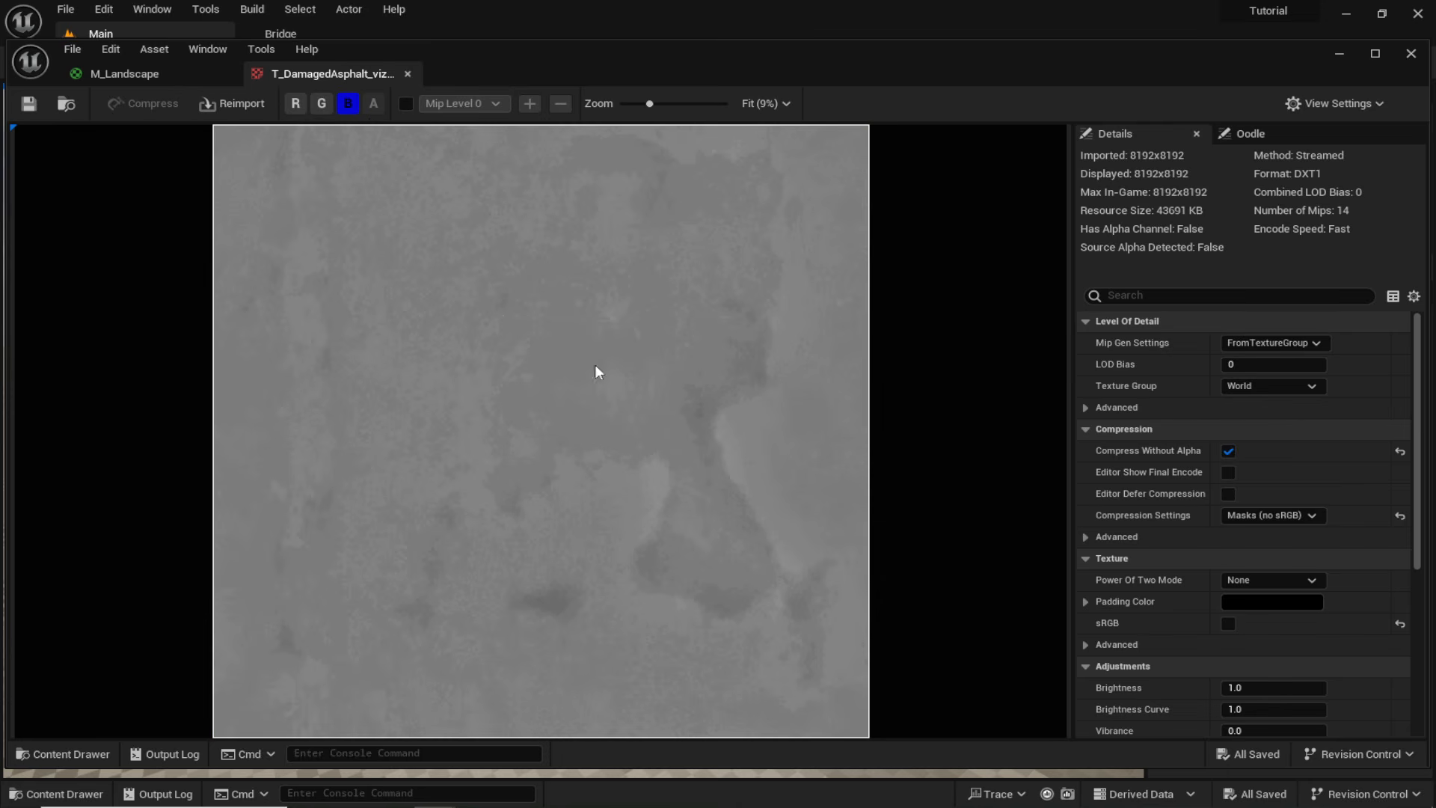
left_click(407, 73)
Connect the packed texture's R channel to Ambient Occlusion, G to Roughness and B to Displacement.
right_click_drag(609, 414, 587, 361)
left_click_drag(601, 450, 837, 350)
right_click_drag(646, 284, 612, 366)
left_click_drag(567, 556, 804, 172)
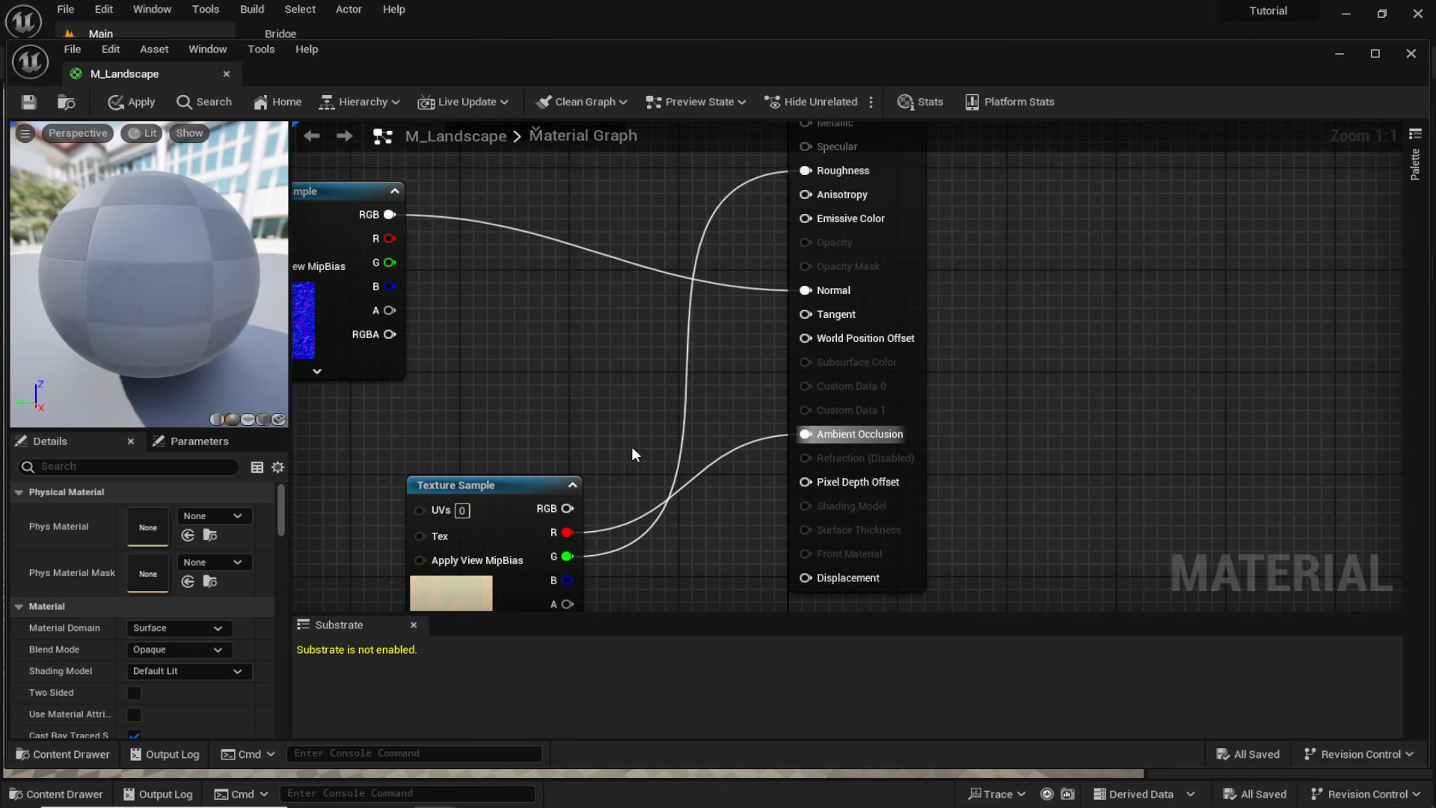
right_click_drag(639, 442, 579, 343)
left_click_drag(515, 472, 754, 470)
Set M_Landscape's Nanite displacement Magnitude to 1.0 and apply the material.
right_click_drag(555, 344, 736, 343)
right_click_drag(787, 209, 673, 424)
left_click(903, 198)
right_click_drag(605, 318, 815, 183)
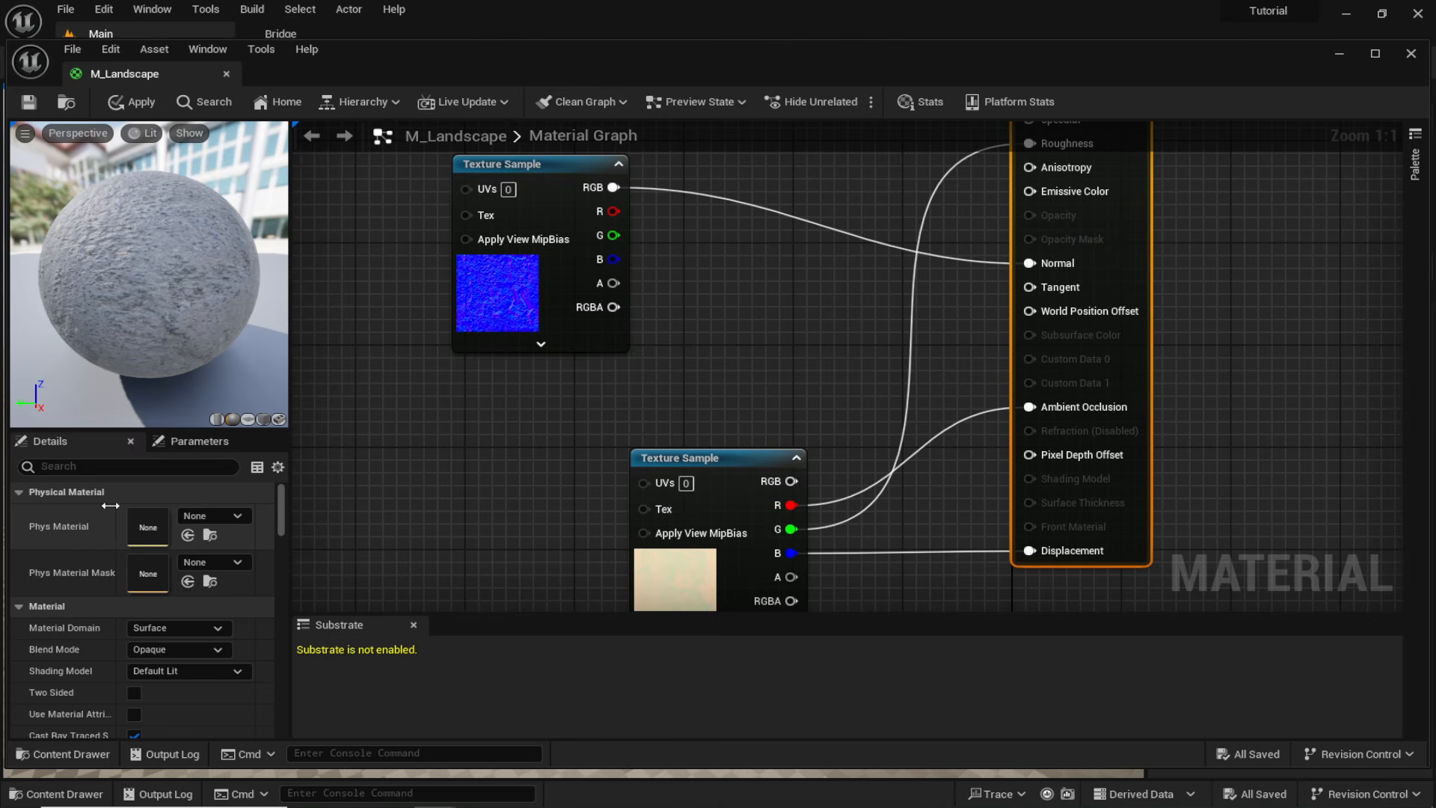
scroll(88, 553, "down", 1)
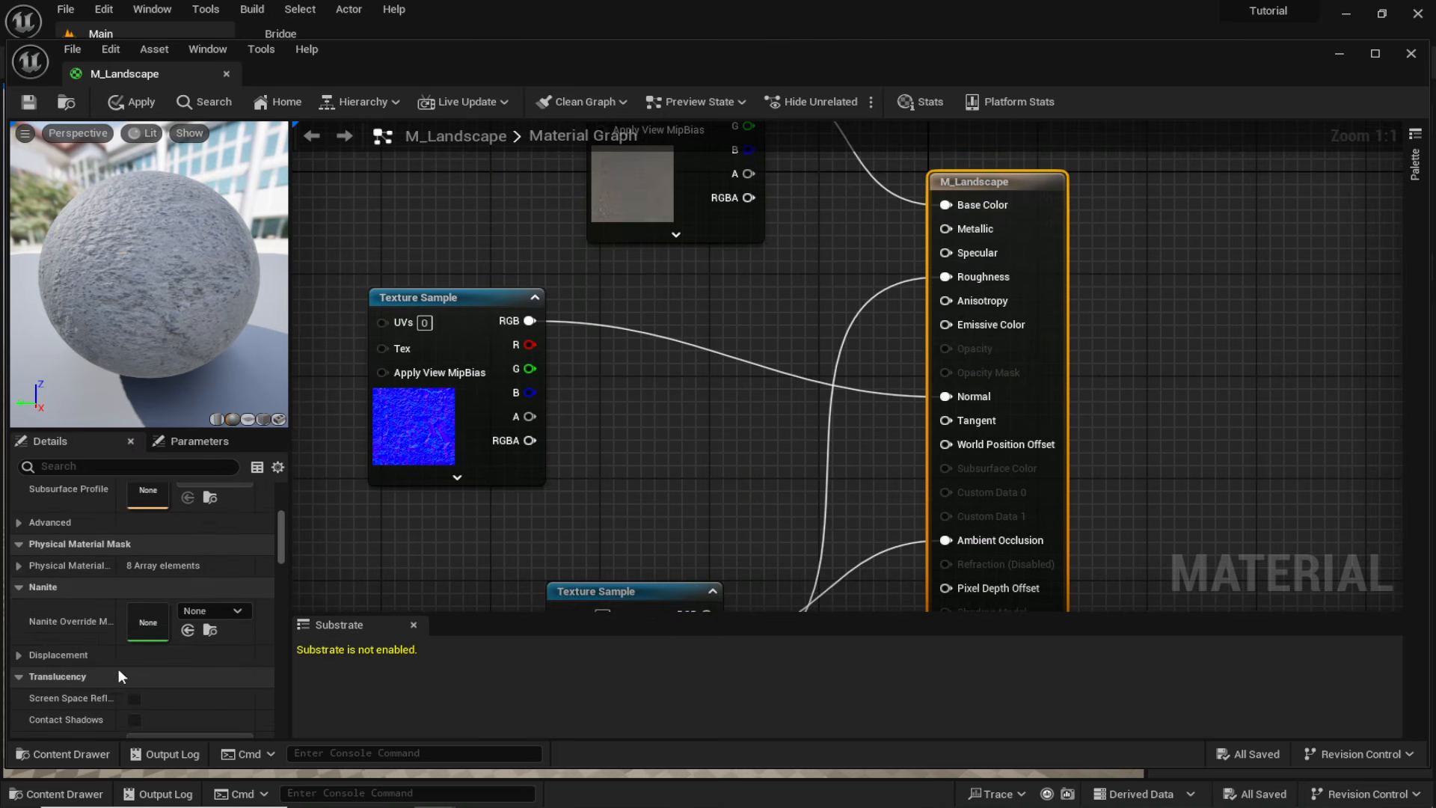
left_click(20, 653)
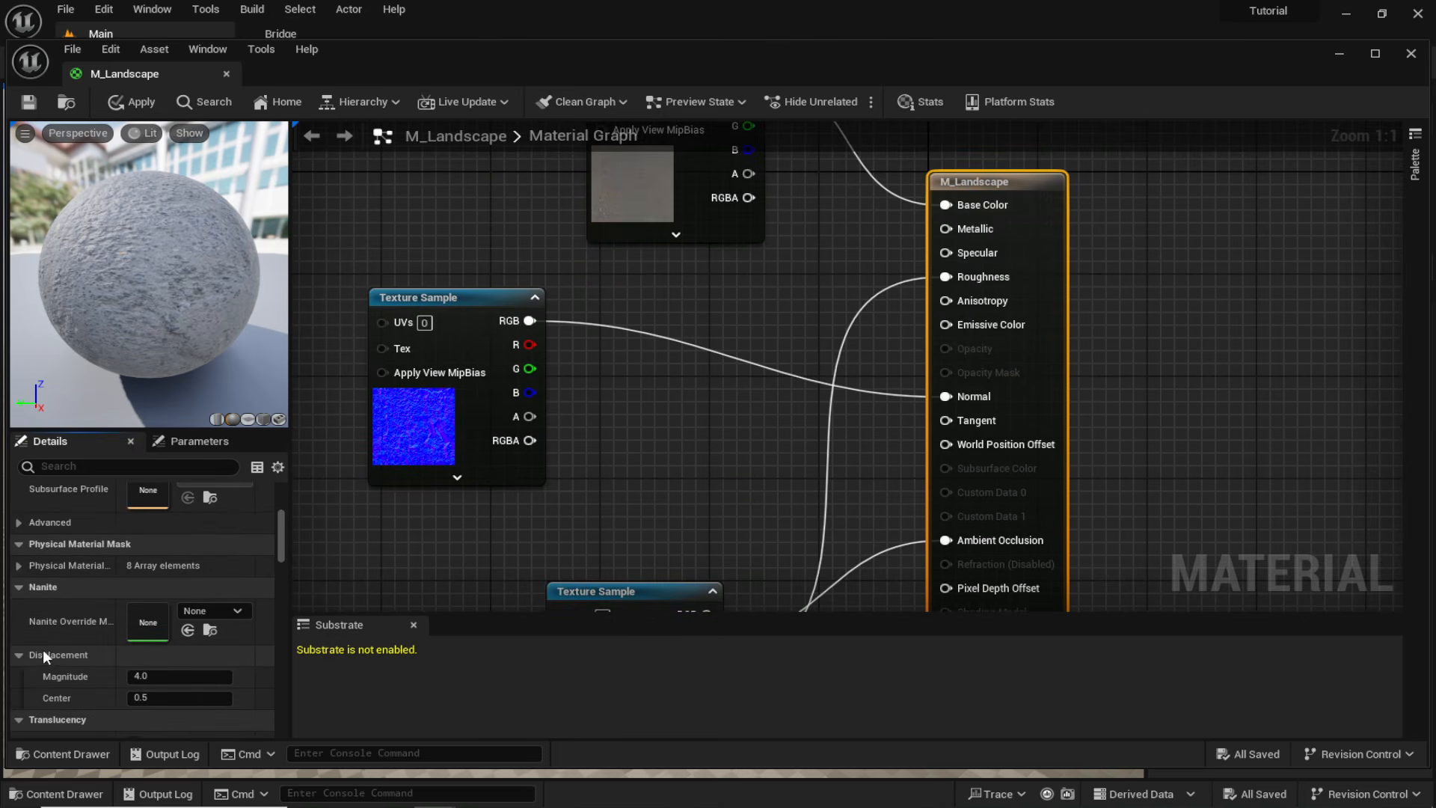
left_click(167, 674)
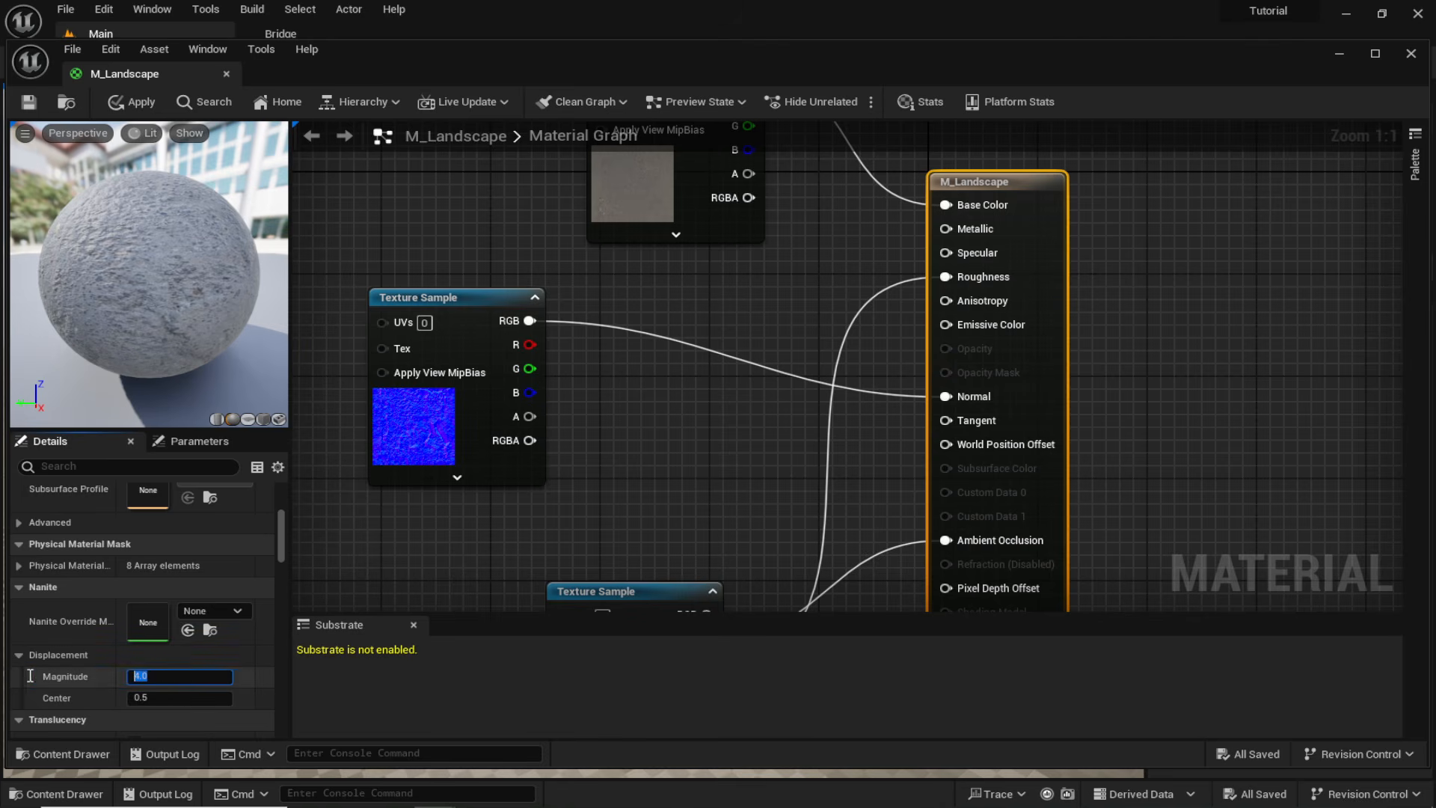
type("1")
key("Return")
left_click(135, 108)
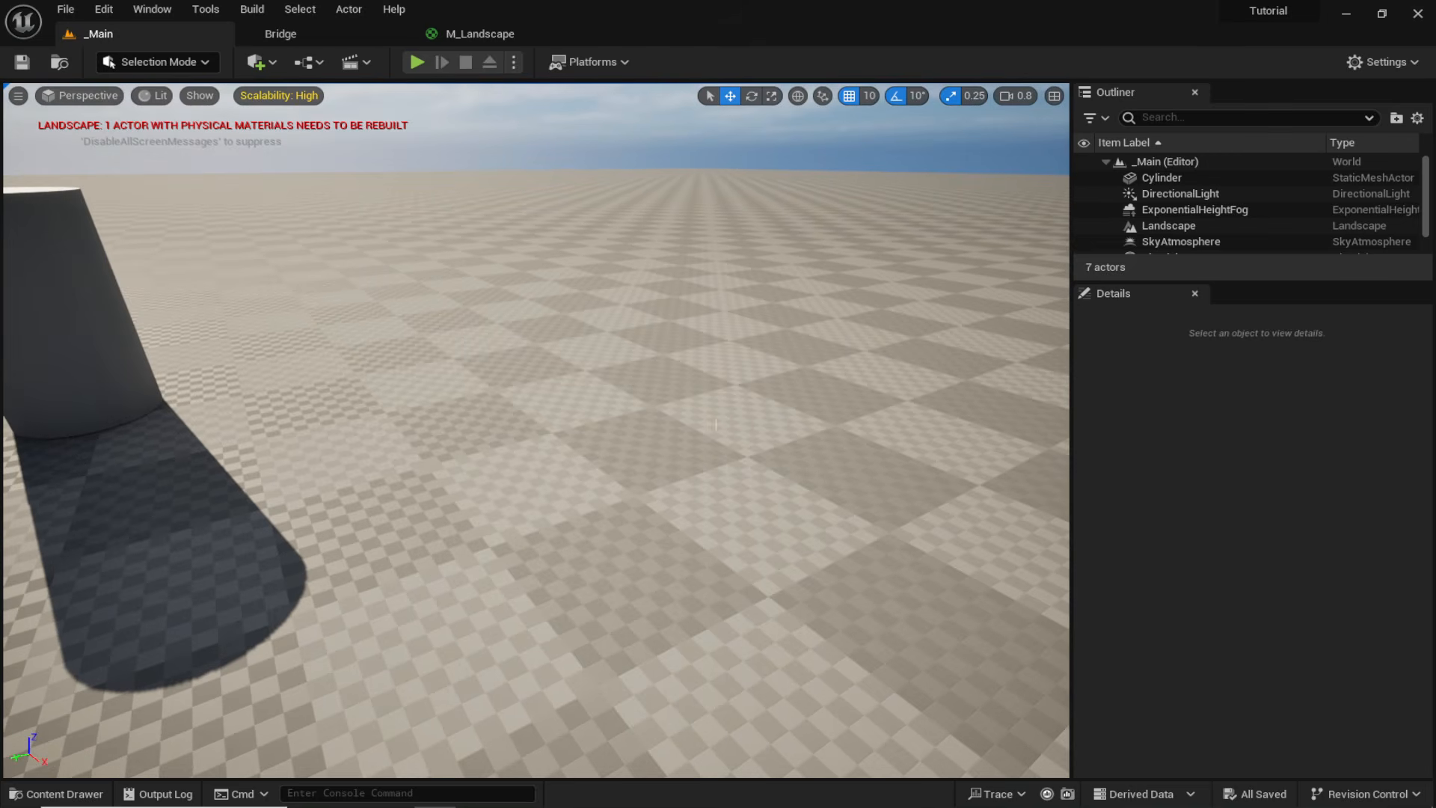
Assign M_Landscape as the Landscape Material of the landscape in the _Main level.
key("ctrl+space")
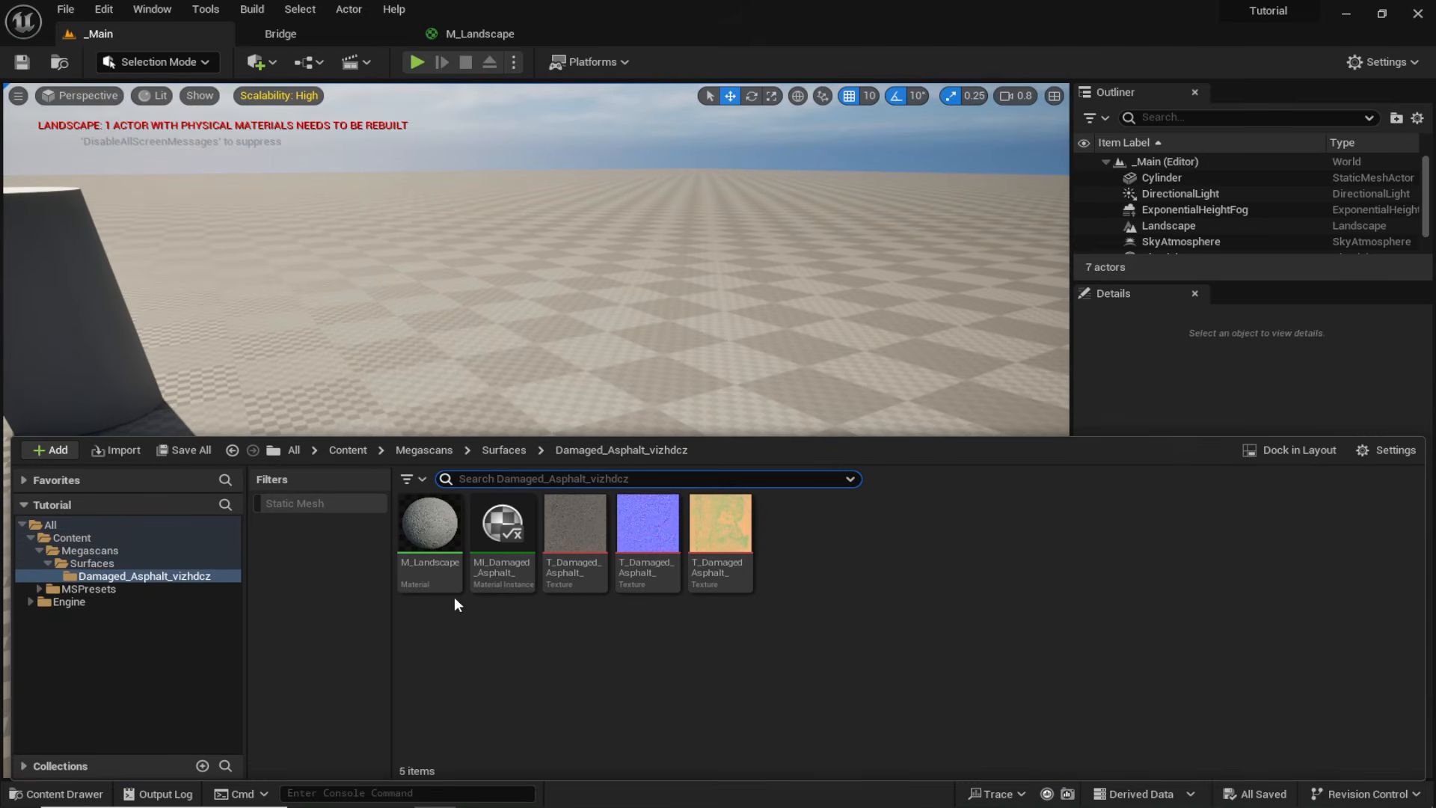
left_click(430, 572)
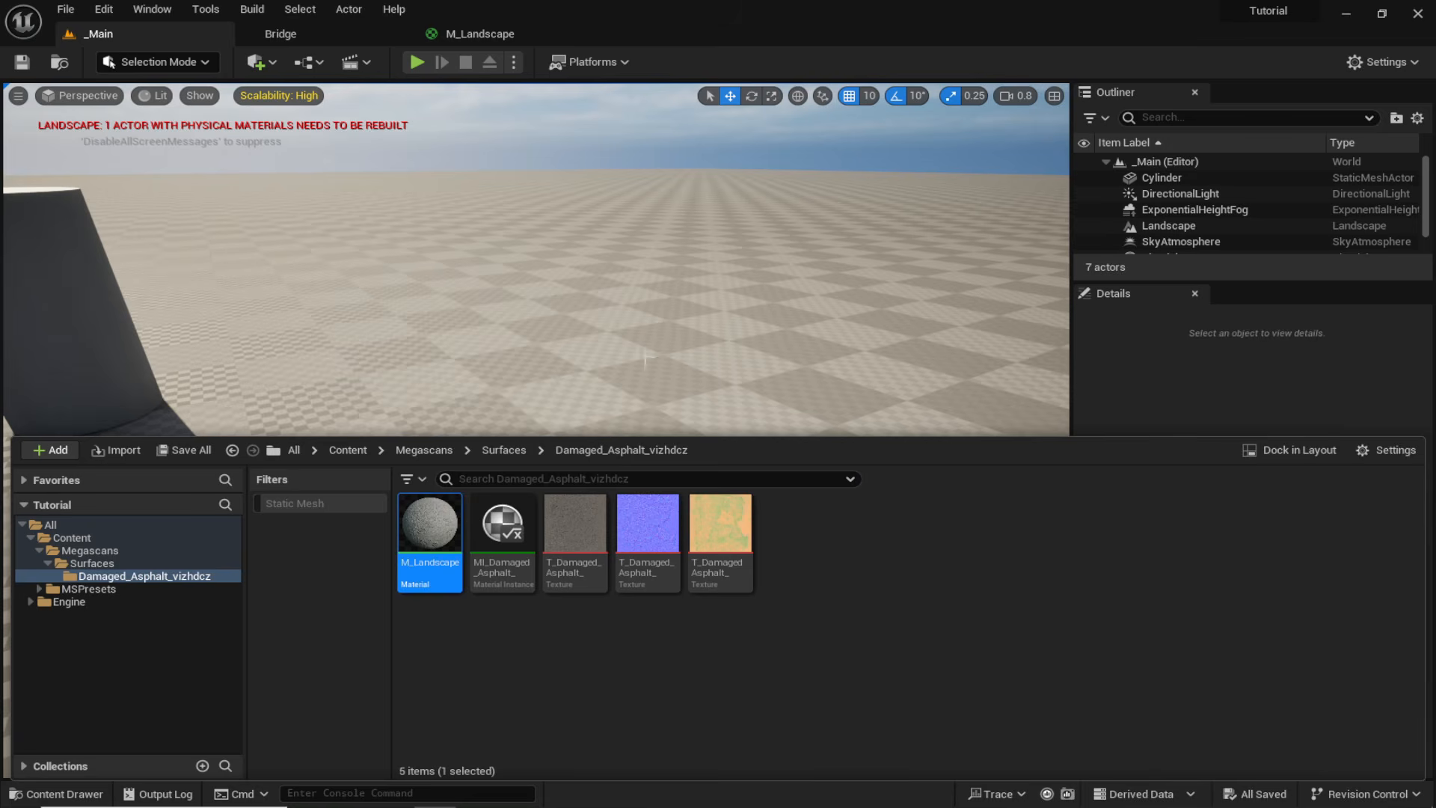
right_click_drag(513, 355, 516, 441)
left_click(513, 354)
right_click_drag(513, 355, 476, 371)
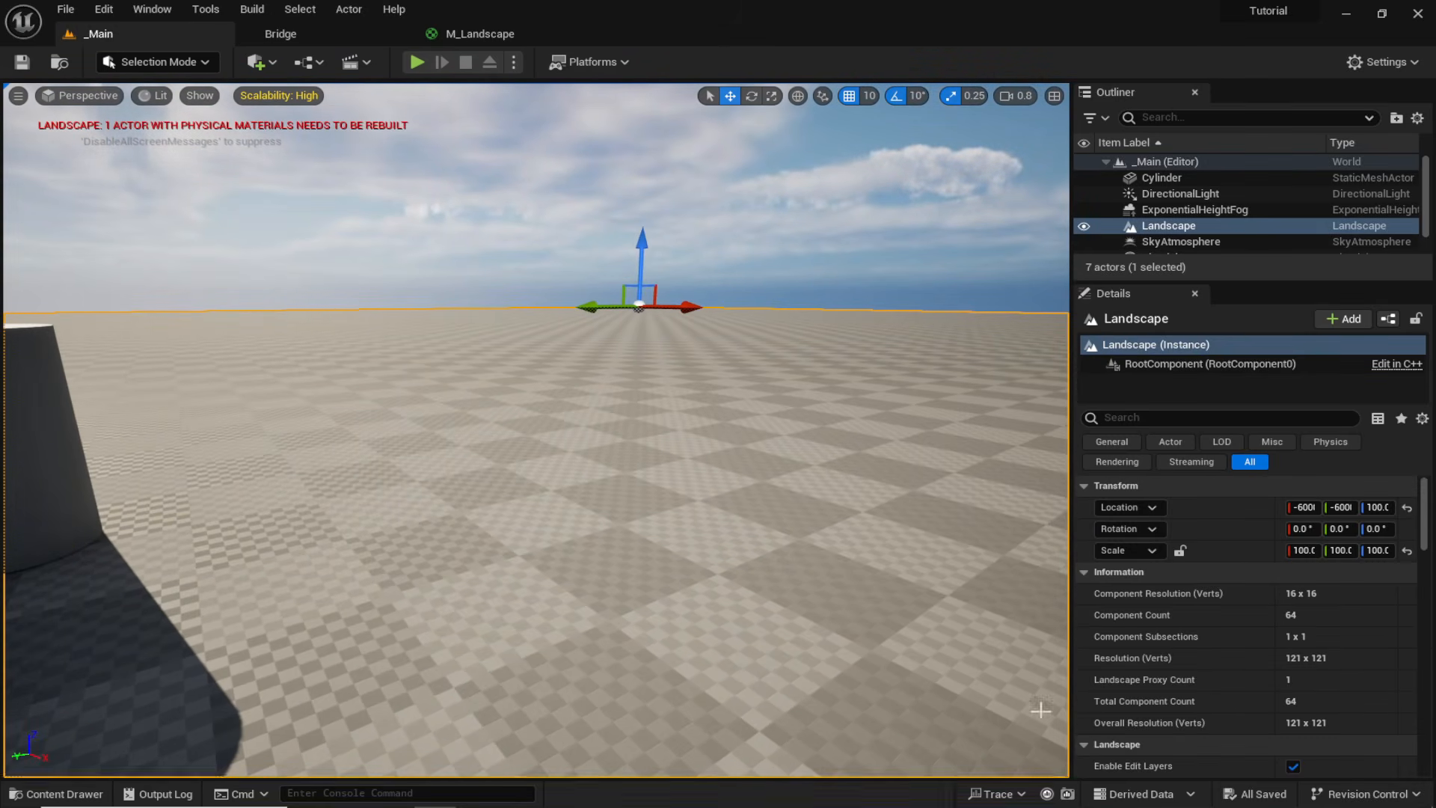
scroll(1232, 643, "down", 5)
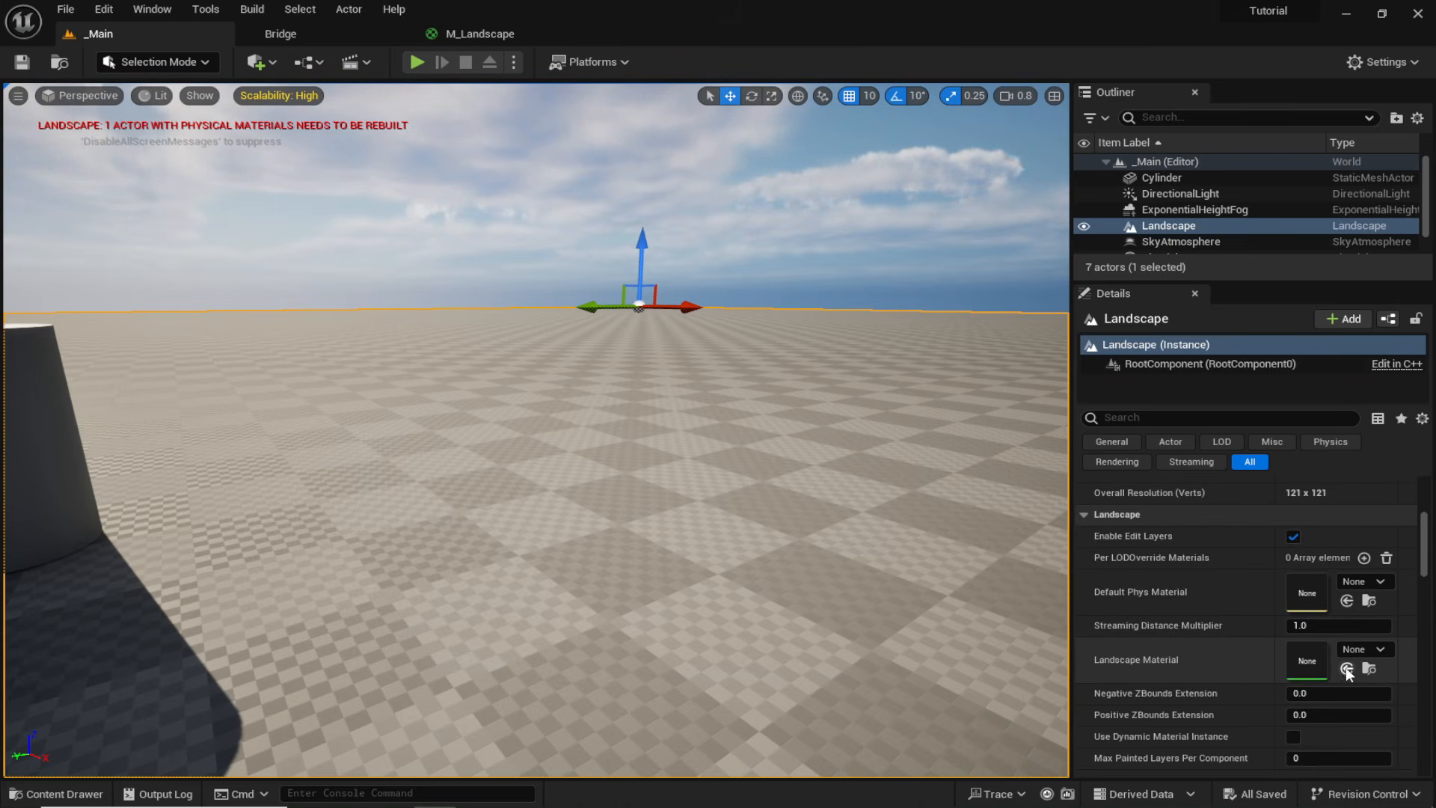
right_click_drag(890, 538, 924, 545)
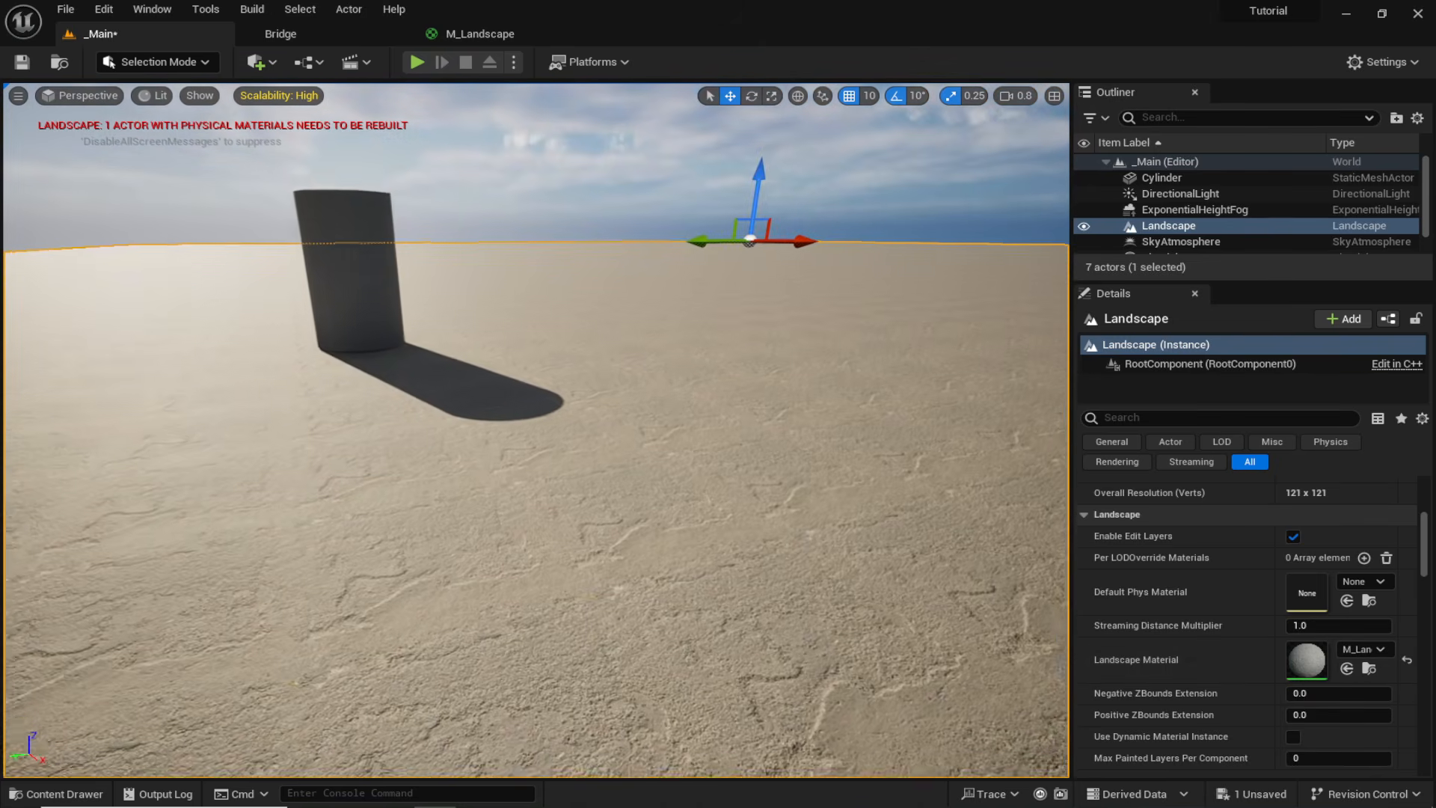
right_click_drag(890, 538, 1010, 625)
right_click_drag(792, 307, 701, 316)
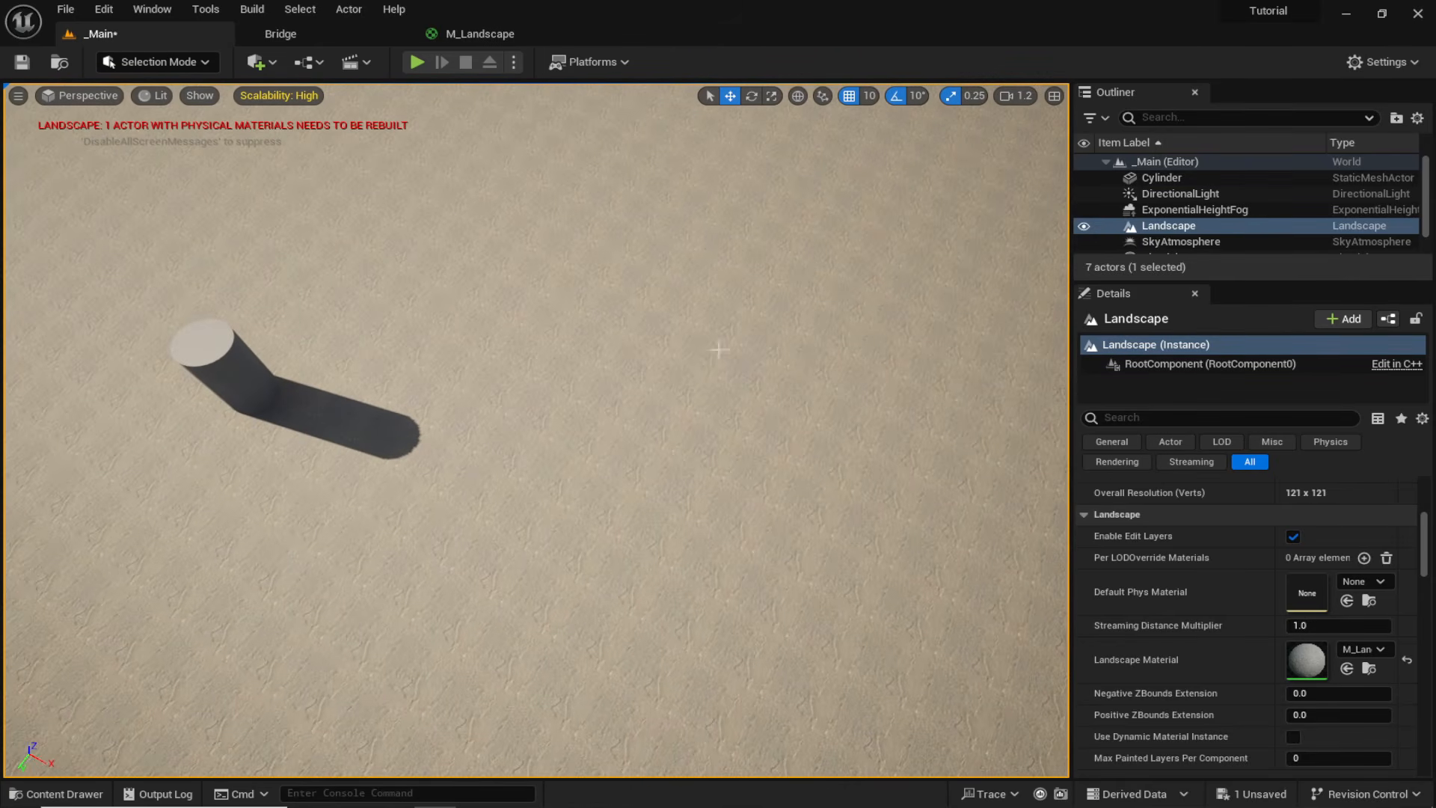
Add a Texture Coordinate node to the M_Landscape graph, well before the texture samples.
left_click(481, 34)
right_click_drag(542, 376, 582, 425)
scroll(853, 396, "up", 5)
right_click_drag(853, 396, 688, 448)
scroll(585, 398, "down", 2)
scroll(585, 398, "up", 2)
right_click_drag(595, 371, 620, 374)
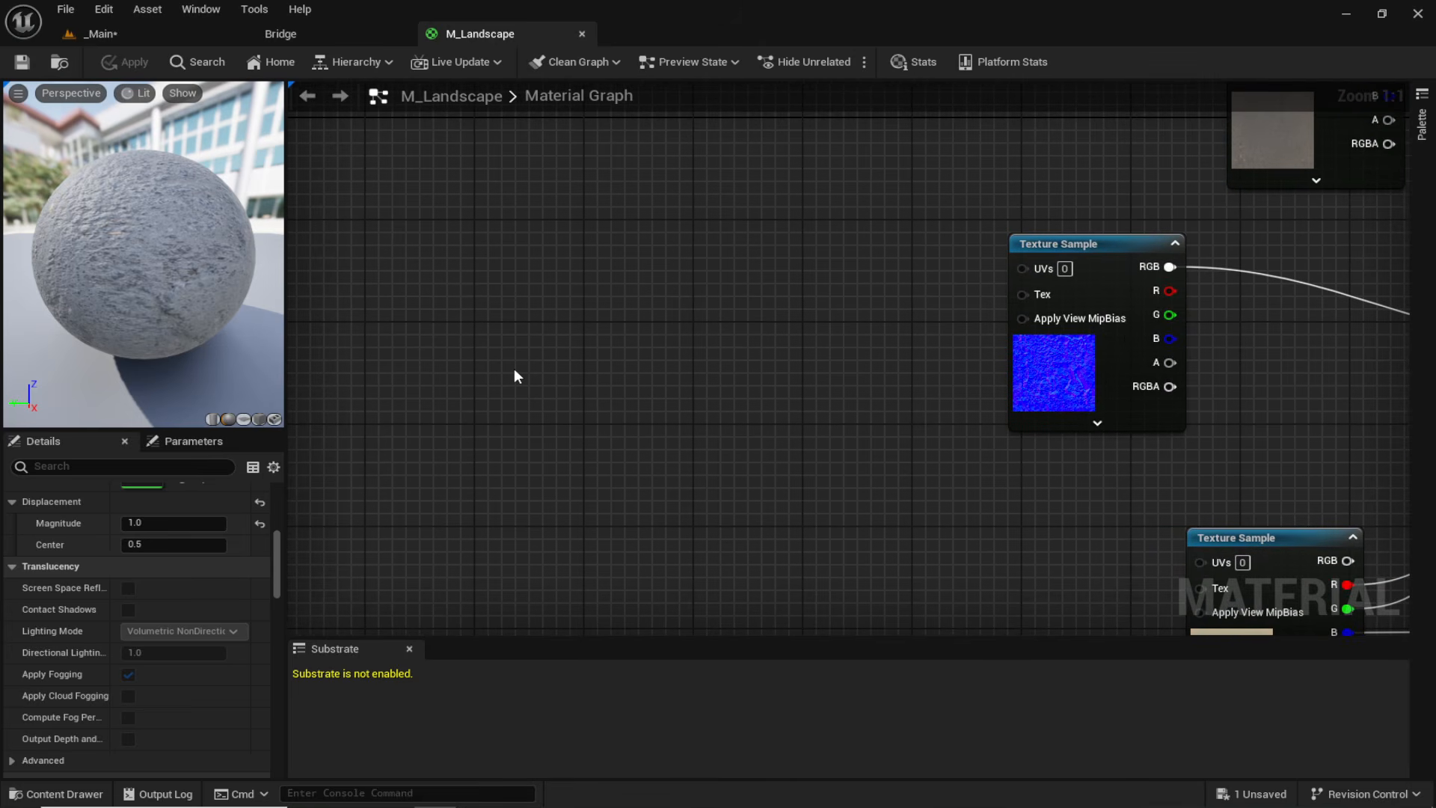
key("u")
left_click(557, 354)
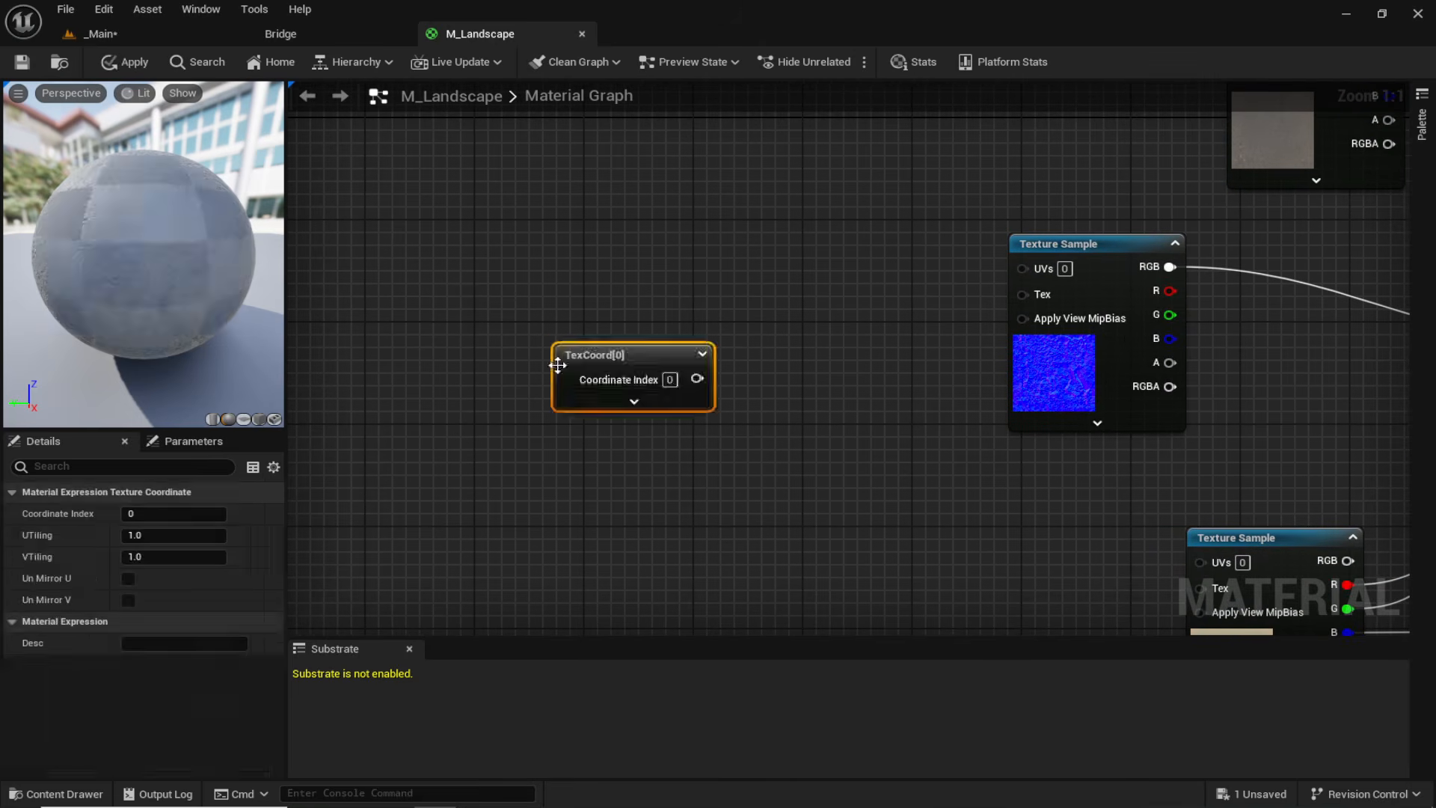
left_click_drag(630, 355, 498, 294)
left_click(581, 446)
Add a Multiply node between the Texture Coordinate node and the texture samples.
right_click_drag(581, 446, 532, 391)
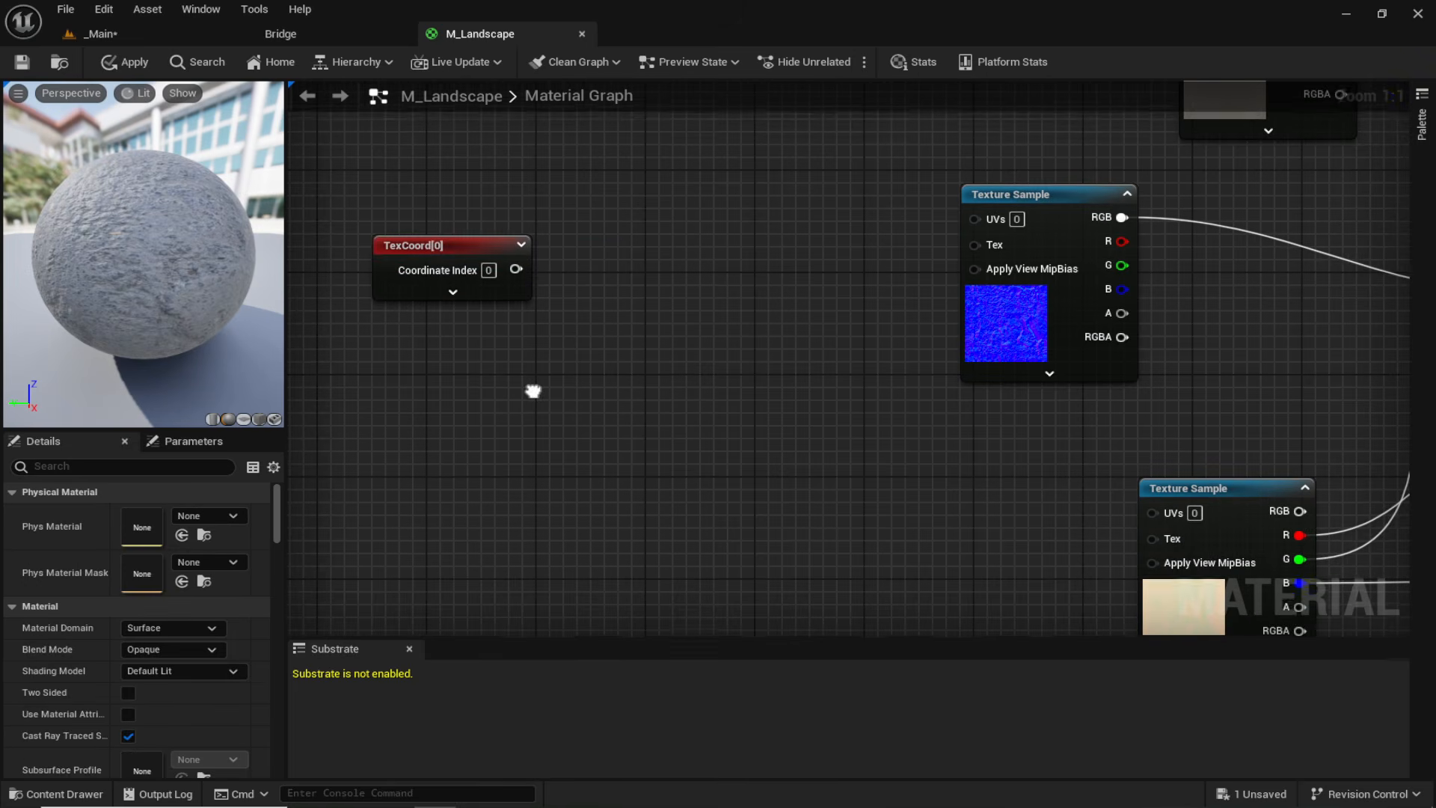
key("m")
left_click(680, 404)
left_click(459, 426)
right_click_drag(459, 426, 622, 434)
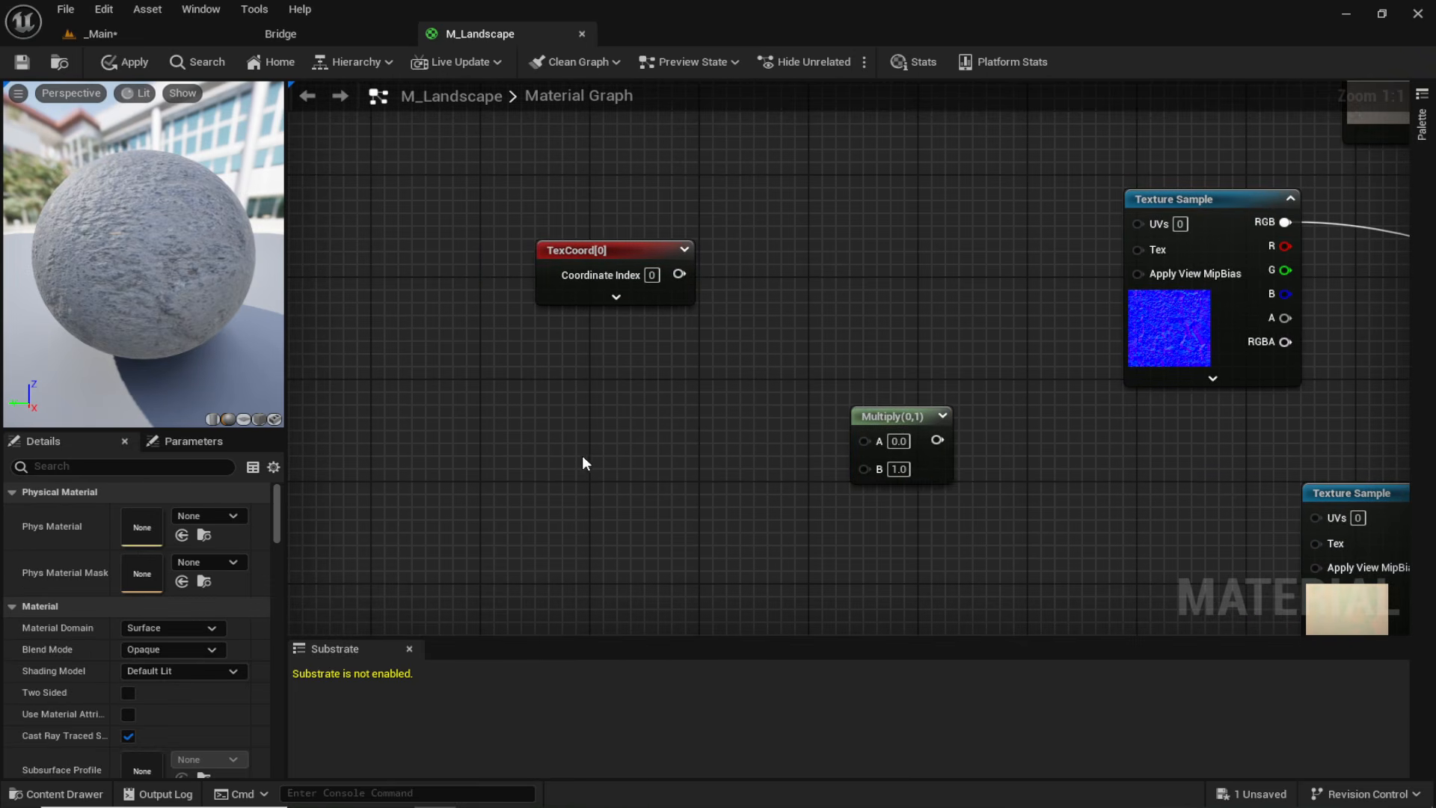
Add a scalar parameter named Tiling below the Texture Coordinate node, with a default value of 0.1.
key("s")
left_click(575, 446)
left_click_drag(615, 453, 539, 455)
type("T")
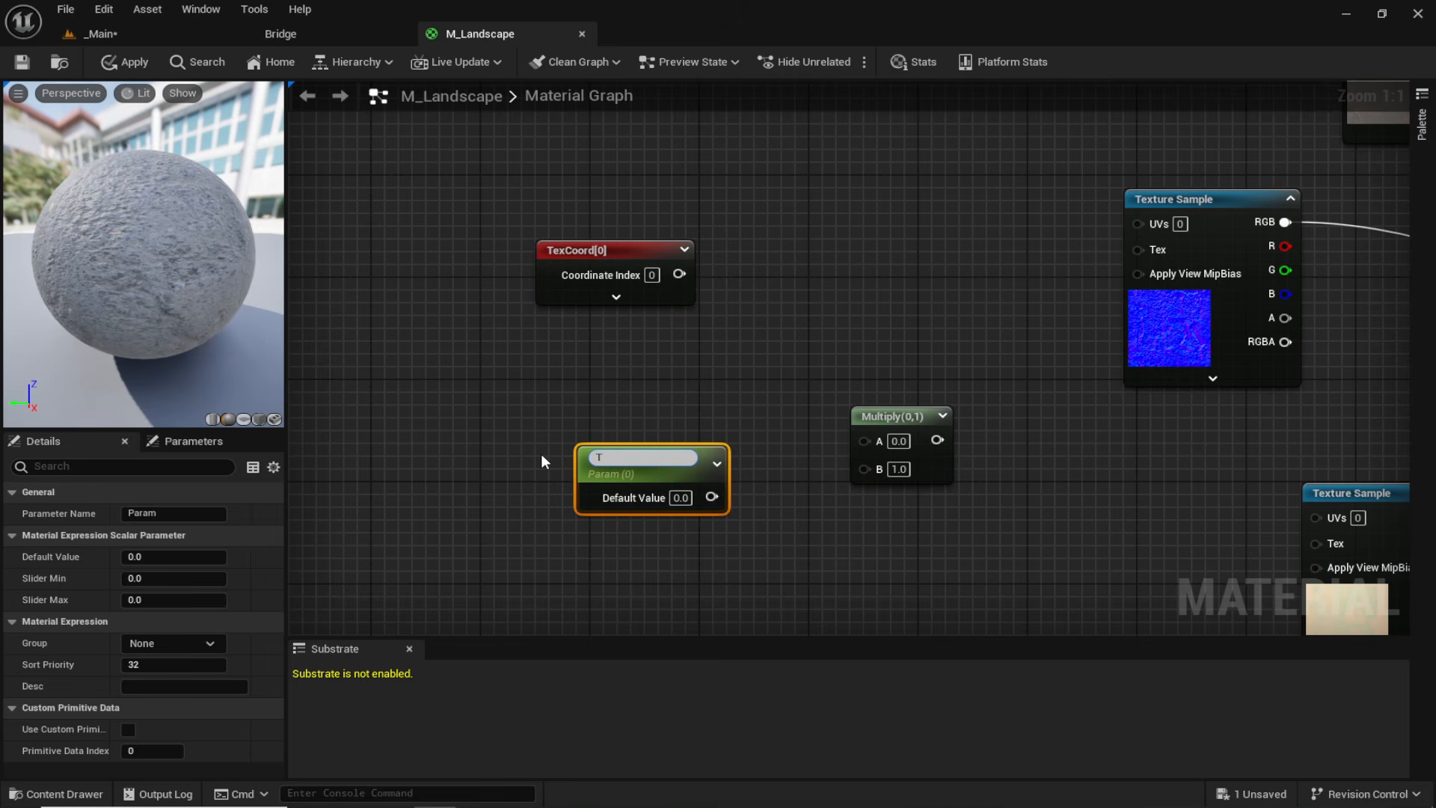
type("iling")
key("Tab")
type(".")
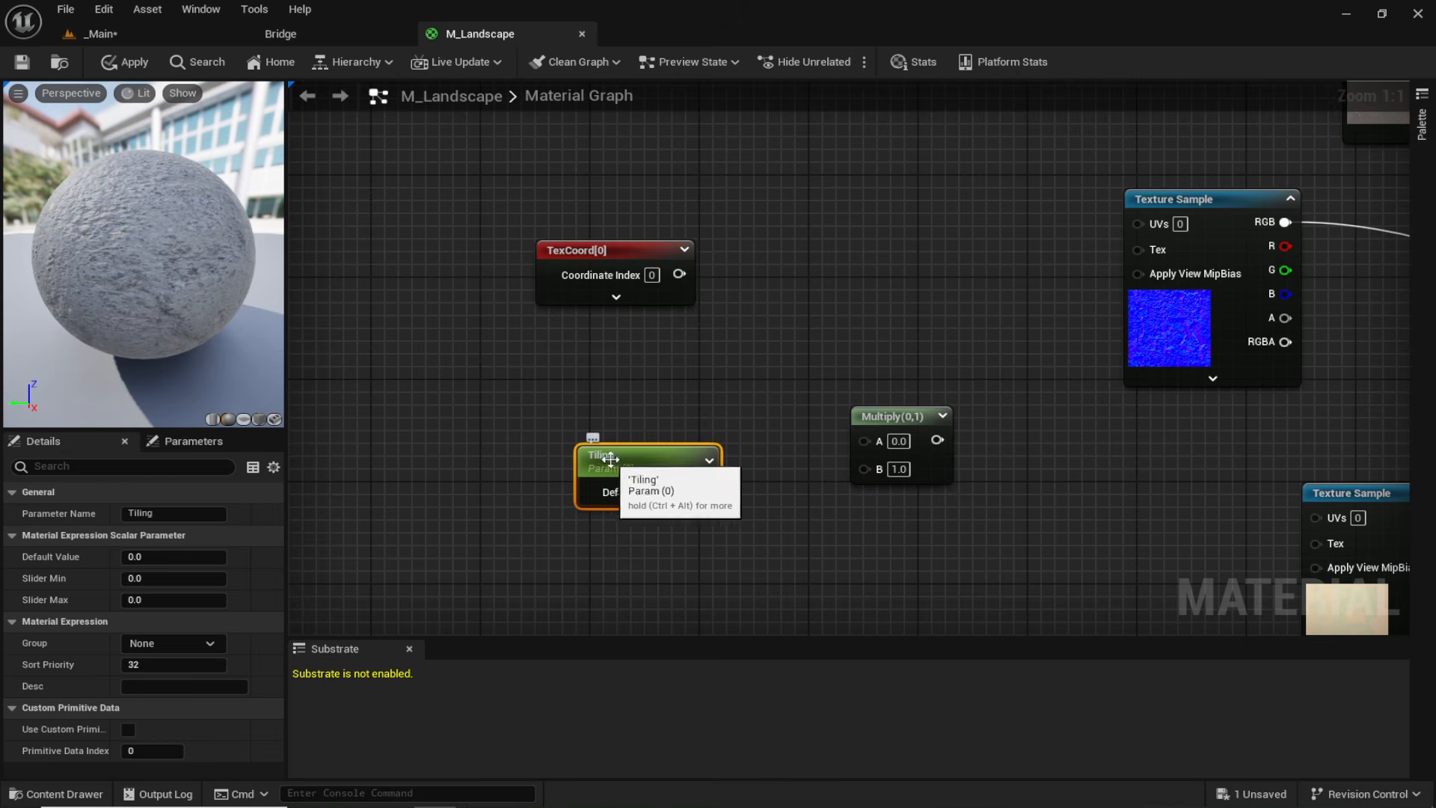
type("1")
key("Return")
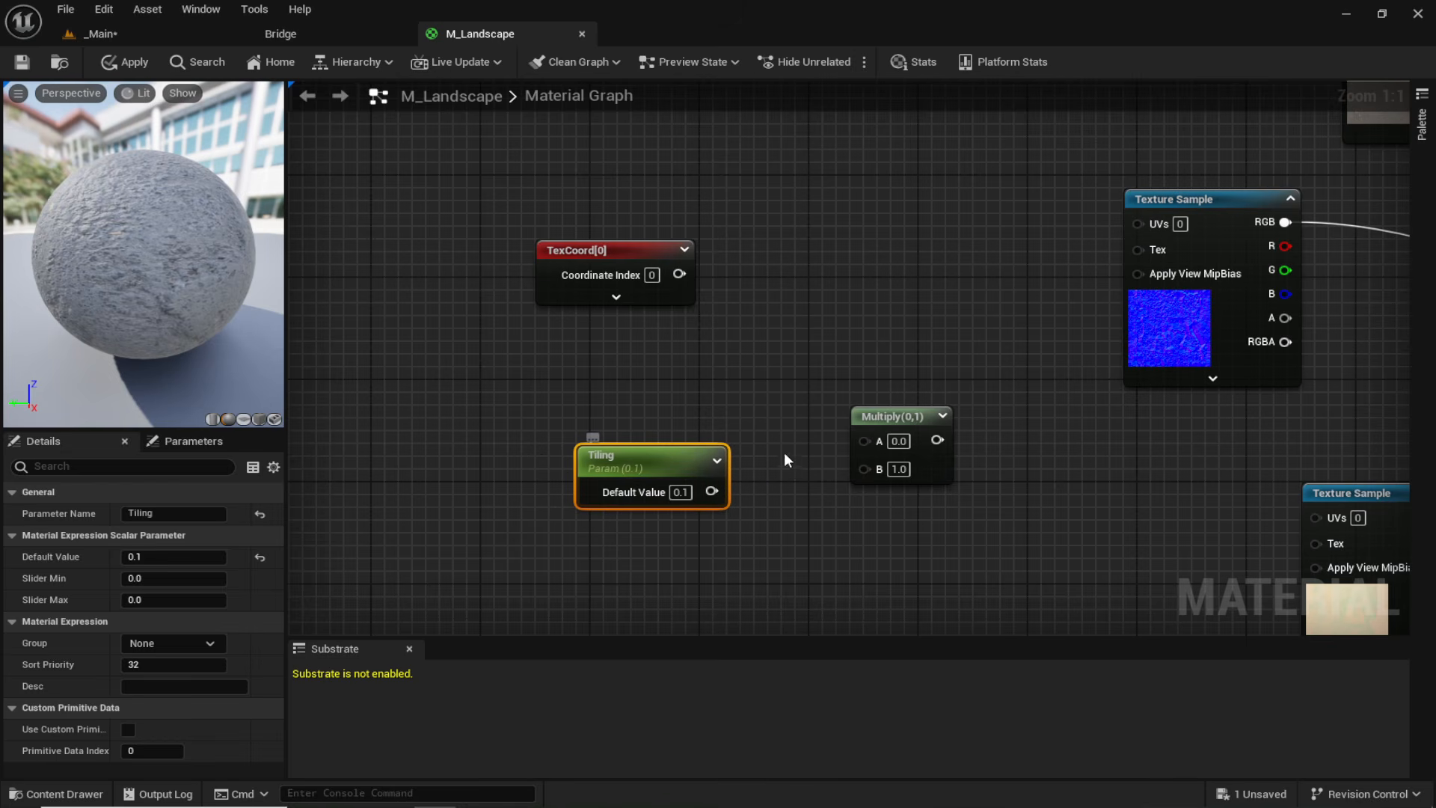
Multiply the texture coordinates by Tiling, feed the result into the UVs of the texture samples, and apply the material.
left_click_drag(711, 492, 676, 278)
left_click_drag(583, 247, 611, 298)
right_click_drag(949, 353, 673, 482)
left_click(779, 380)
left_click_drag(619, 604, 1082, 142)
left_click_drag(842, 389, 617, 607)
right_click_drag(618, 607, 585, 378)
left_click_drag(585, 378, 987, 452)
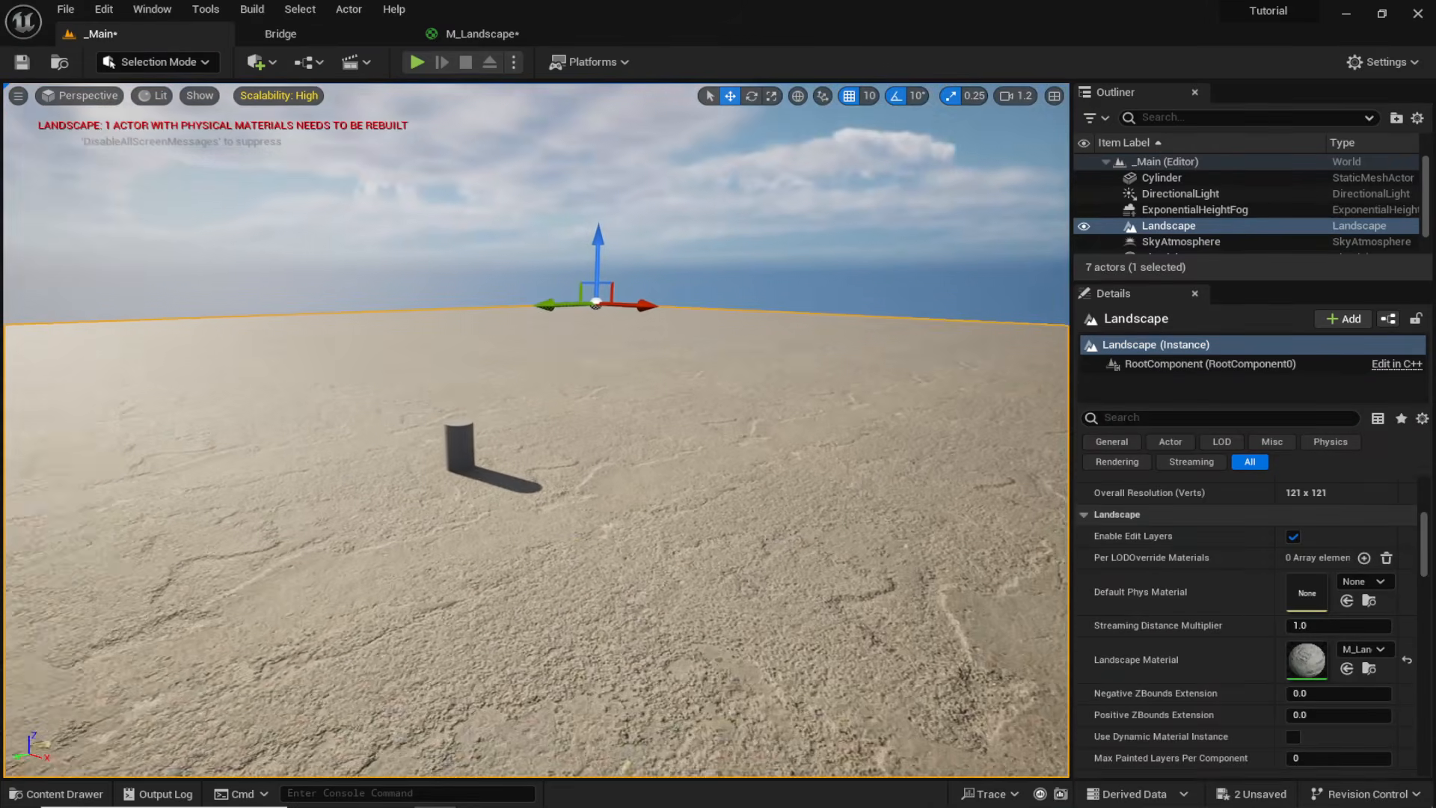
Enable Nanite on the landscape and build its Nanite mesh data.
right_click_drag(536, 430, 483, 273)
right_click_drag(589, 505, 589, 504)
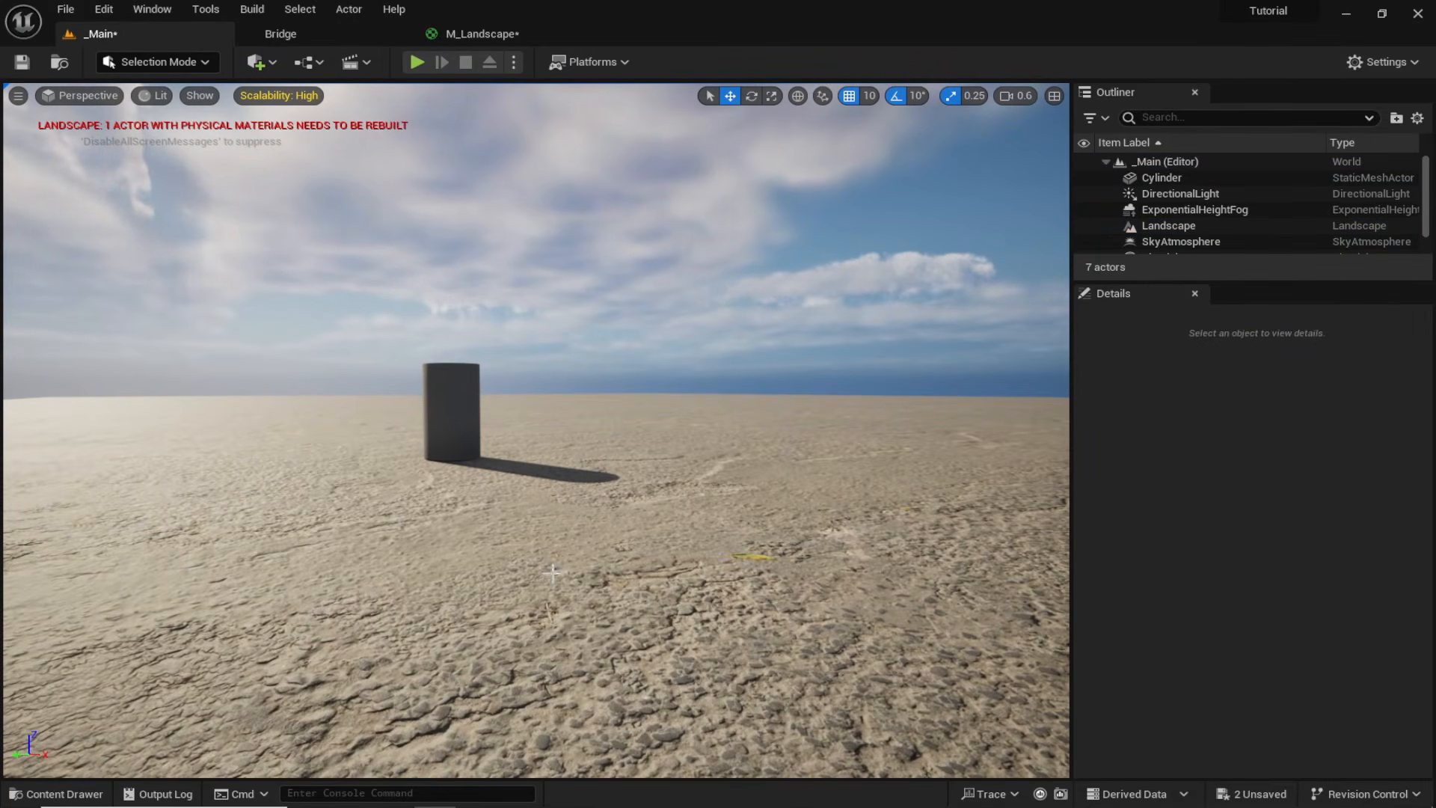
key("w")
right_click_drag(652, 438, 659, 476)
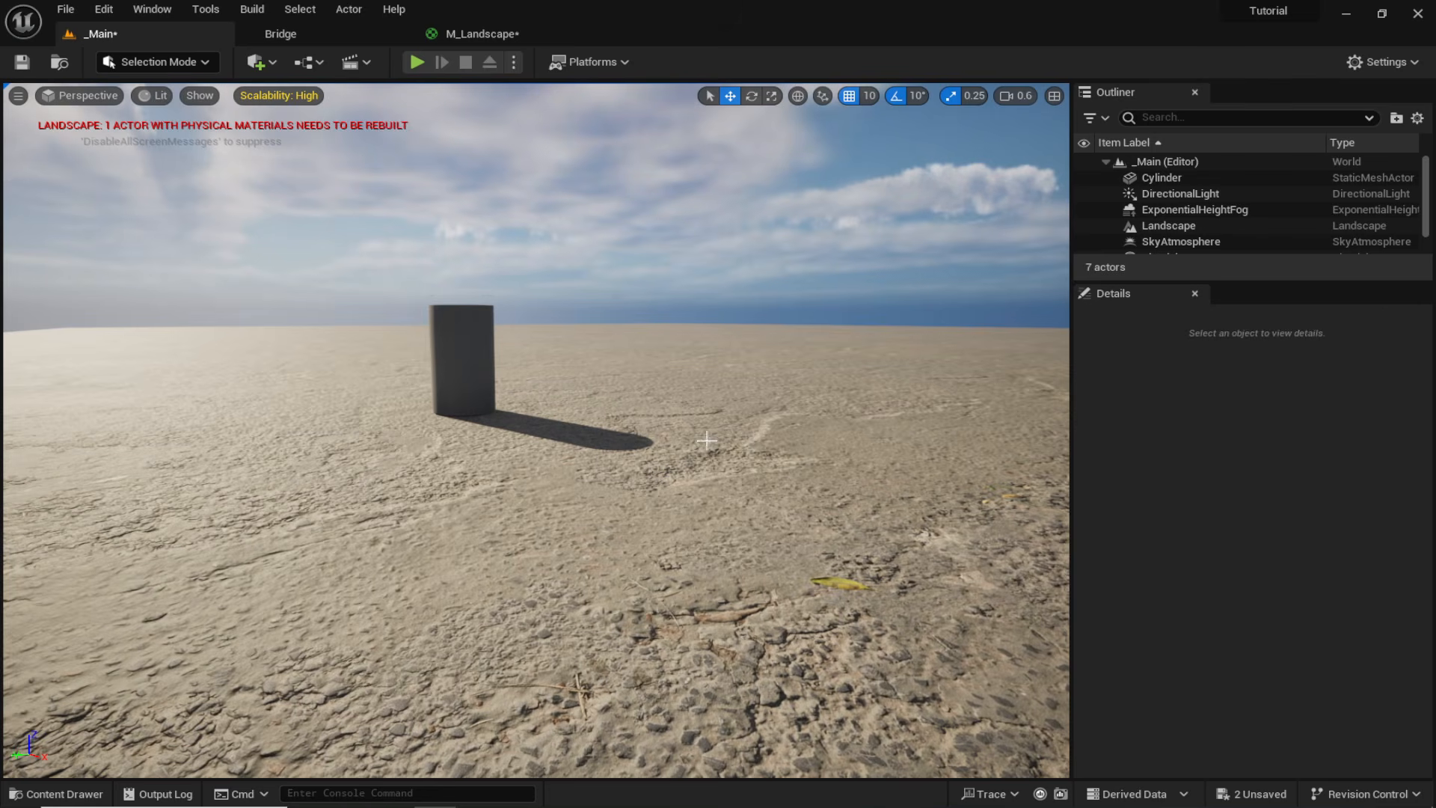
left_click(659, 475)
scroll(1192, 671, "down", 2)
scroll(1228, 593, "down", 4)
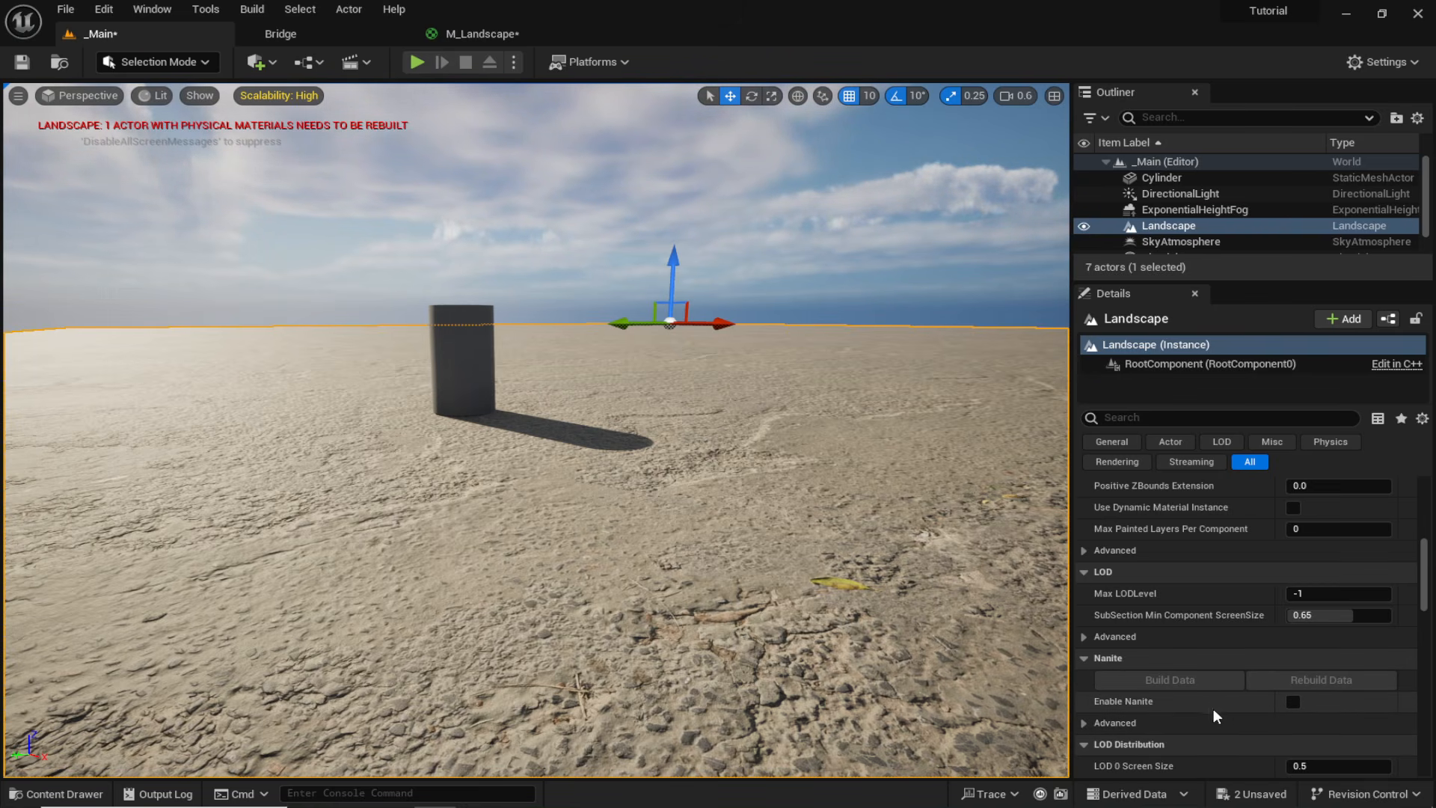
left_click(1292, 701)
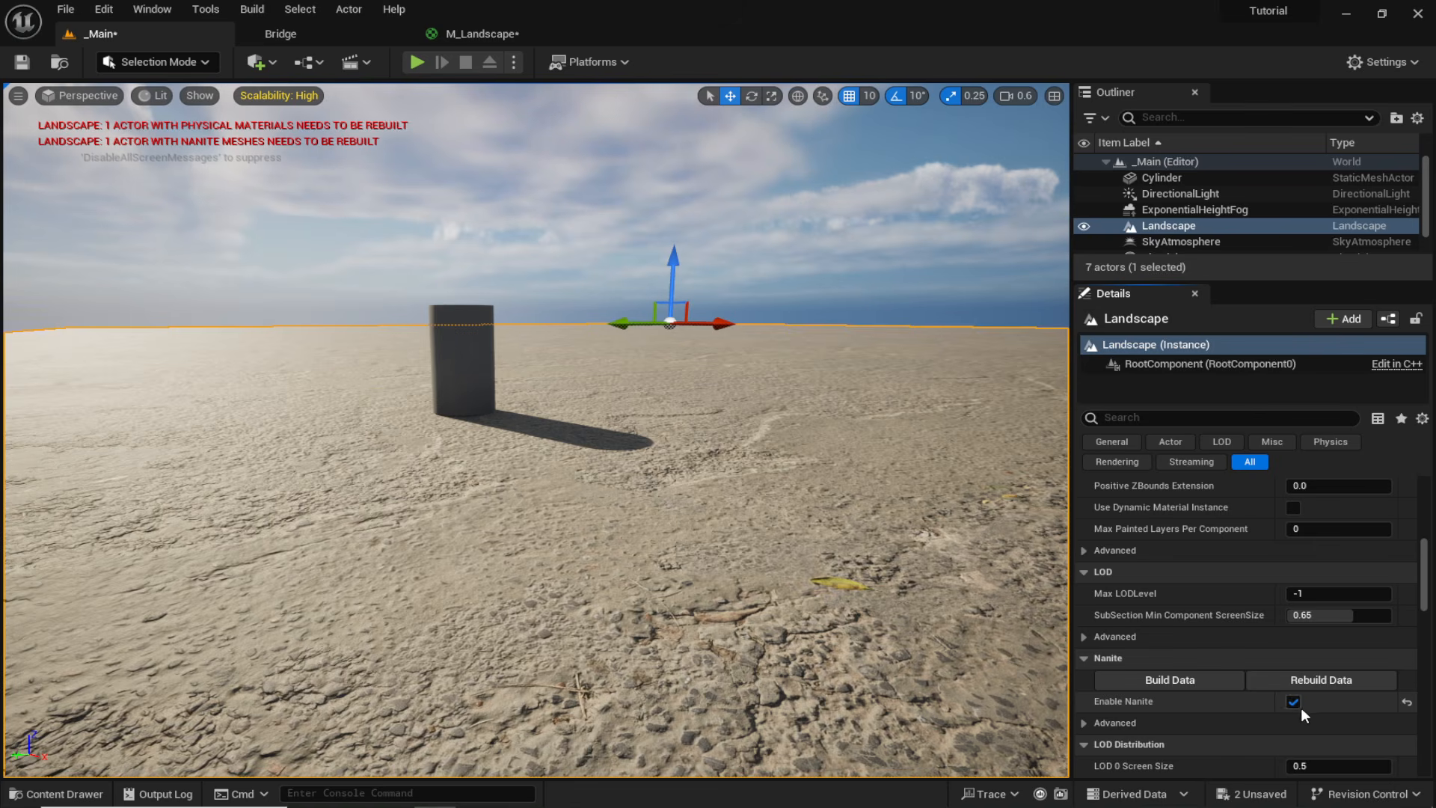
left_click(1197, 679)
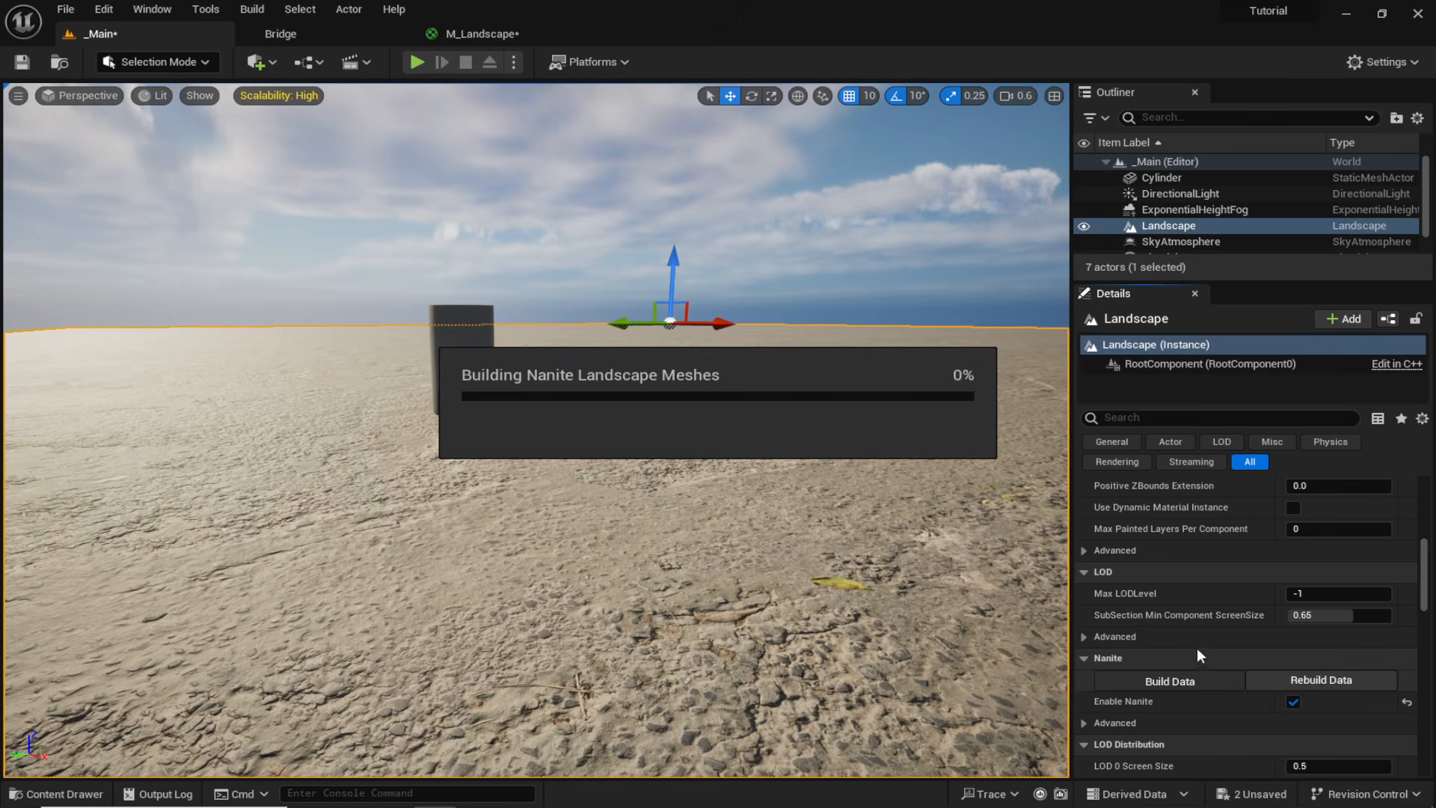
right_click_drag(668, 455, 705, 487)
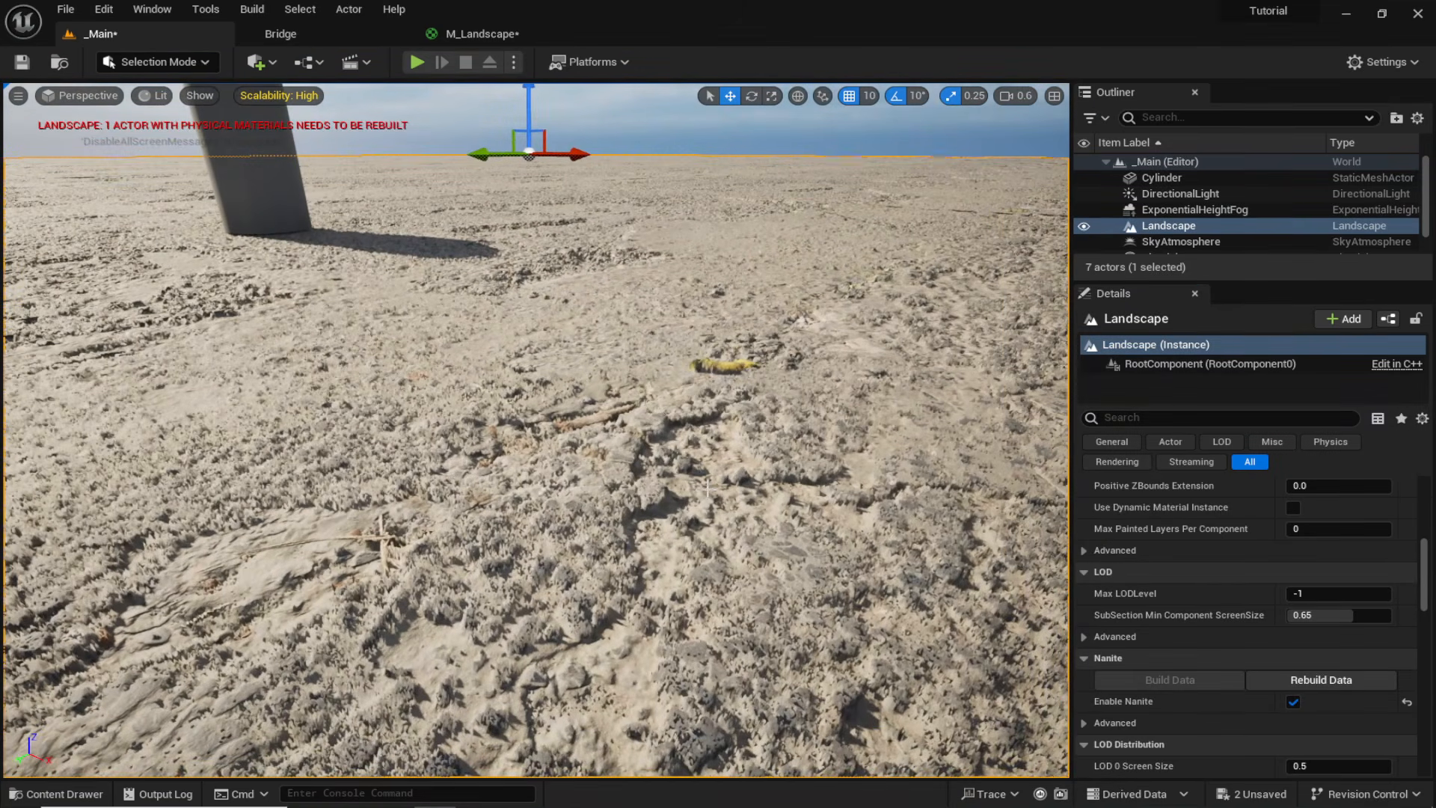
Set the Nanite displacement magnitude of M_Landscape to 0.5 and apply the material.
left_click(479, 33)
right_click_drag(496, 211, 693, 218)
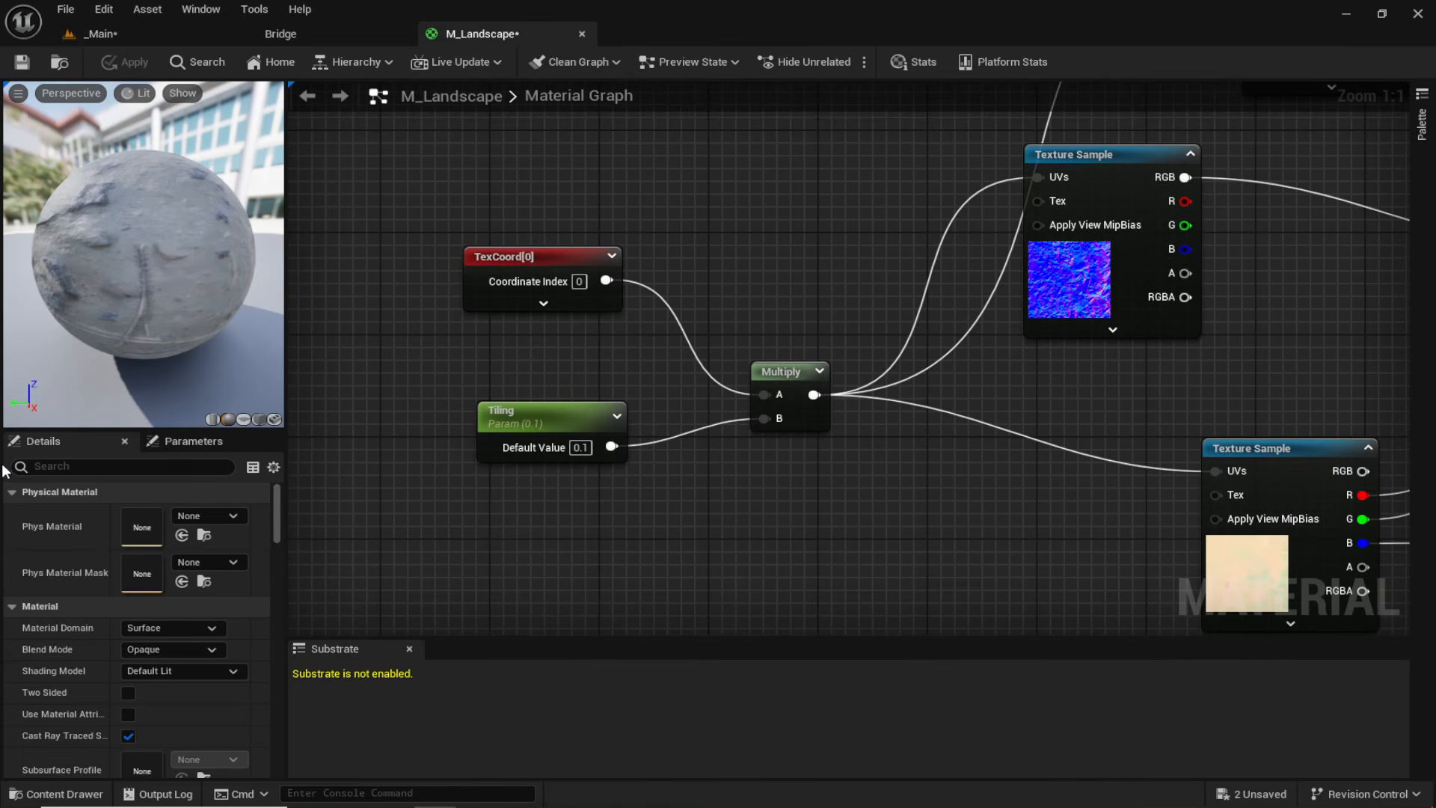
scroll(64, 611, "down", 5)
type("0.5")
key("Return")
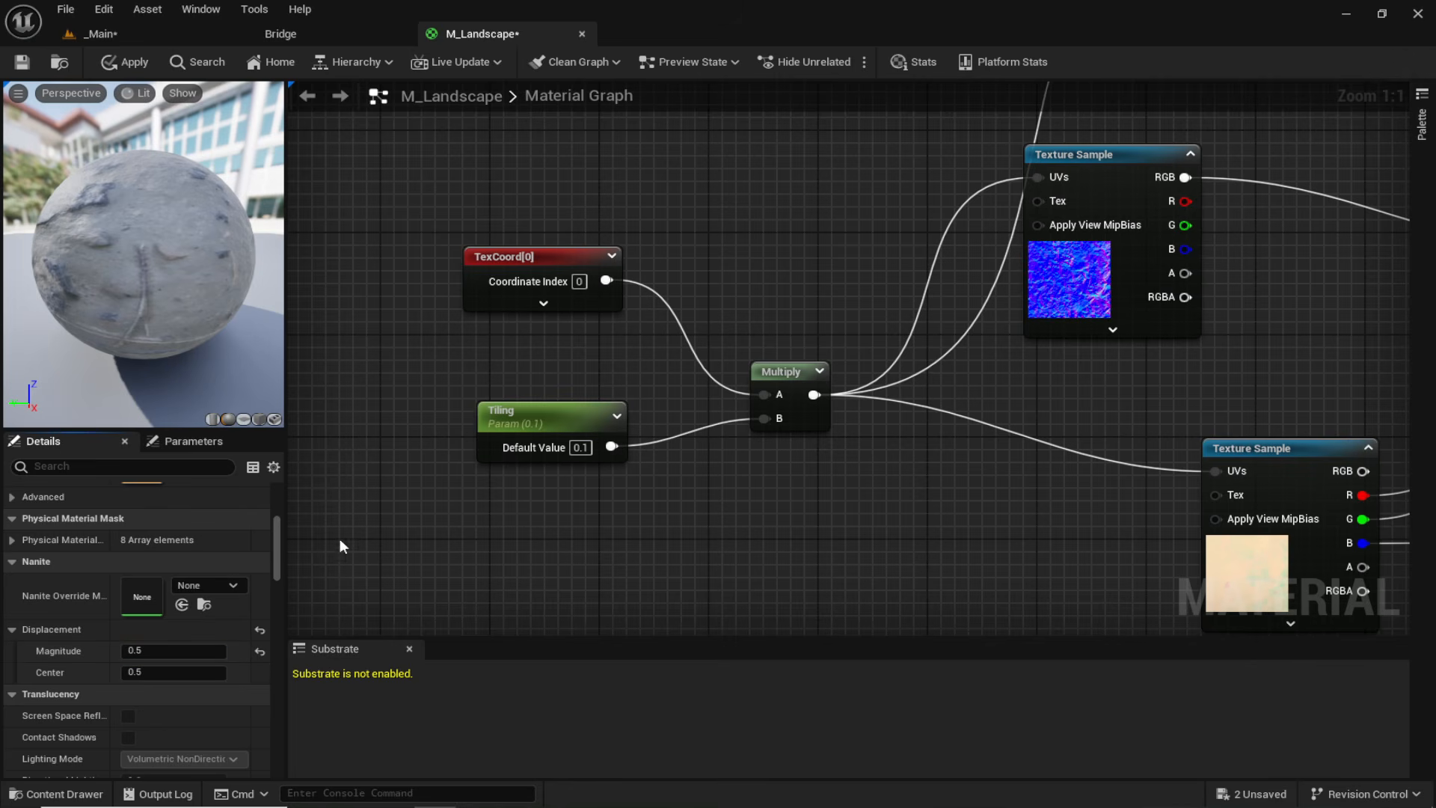
left_click(124, 63)
mouse_move(536, 430)
right_mouse_down()
mouse_move(538, 468)
mouse_move(534, 403)
right_mouse_up()
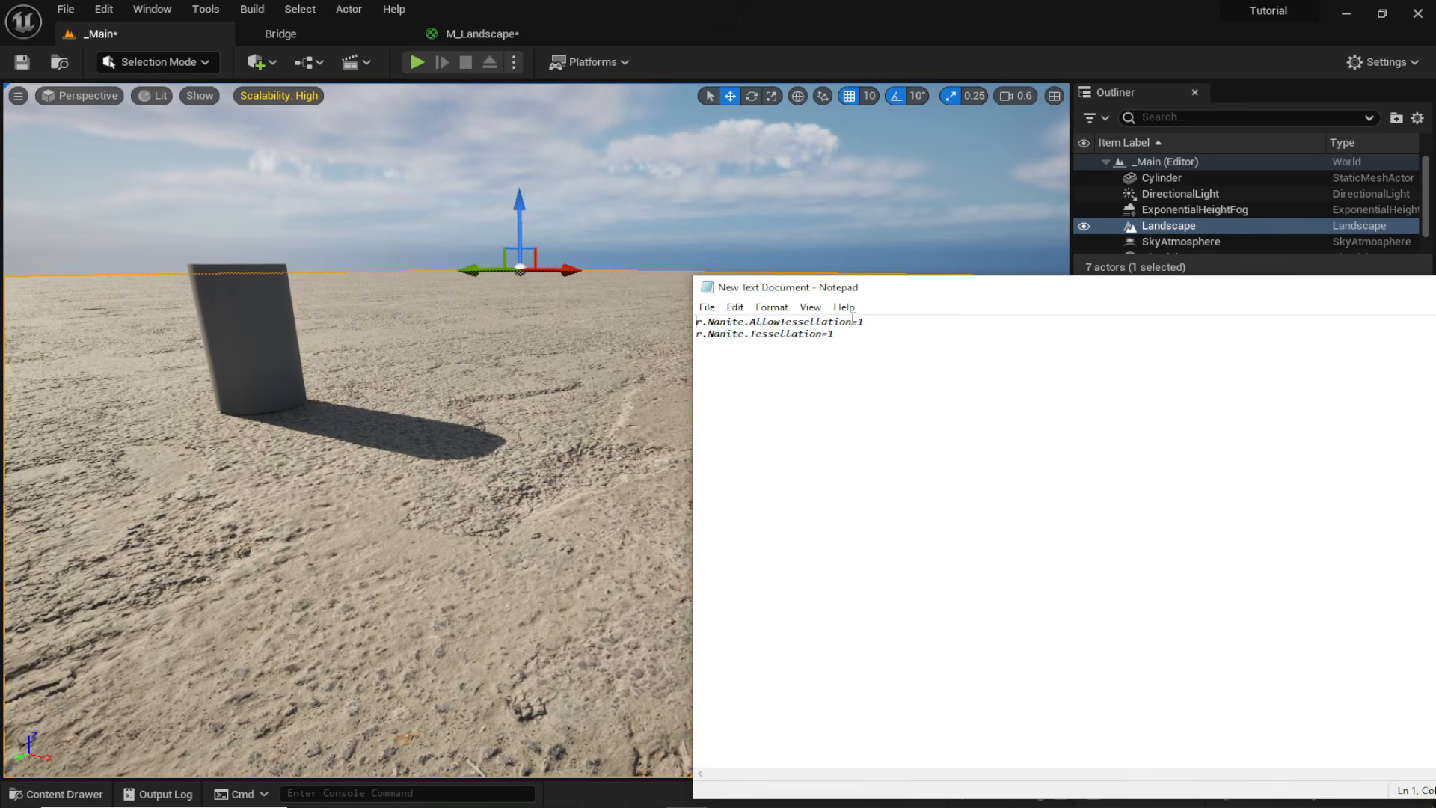
Copy the AllowTessellation variable name from the Notepad notes and run the console command r.Nanite.AllowTessellation 1.
left_click_drag(852, 321, 704, 314)
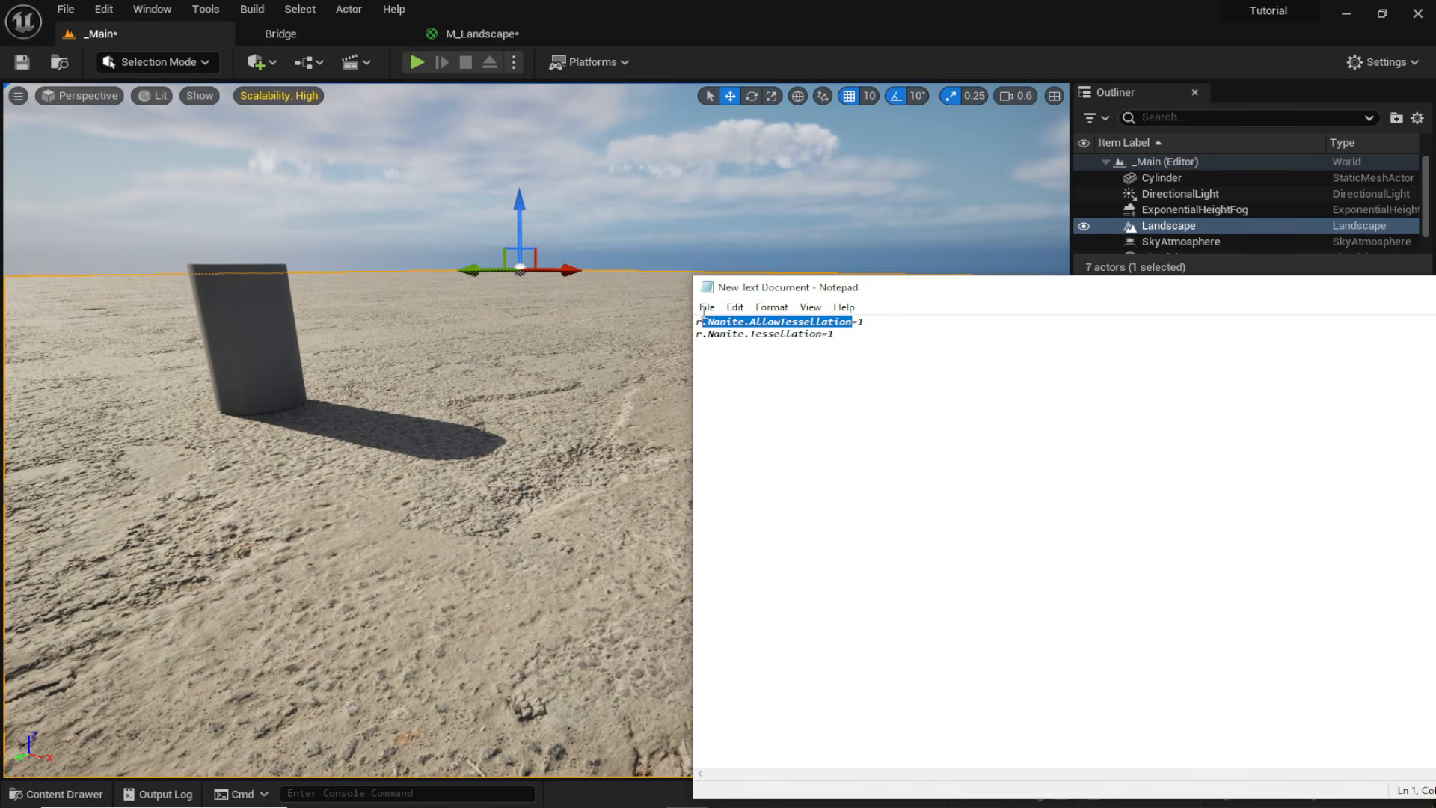
left_click(329, 793)
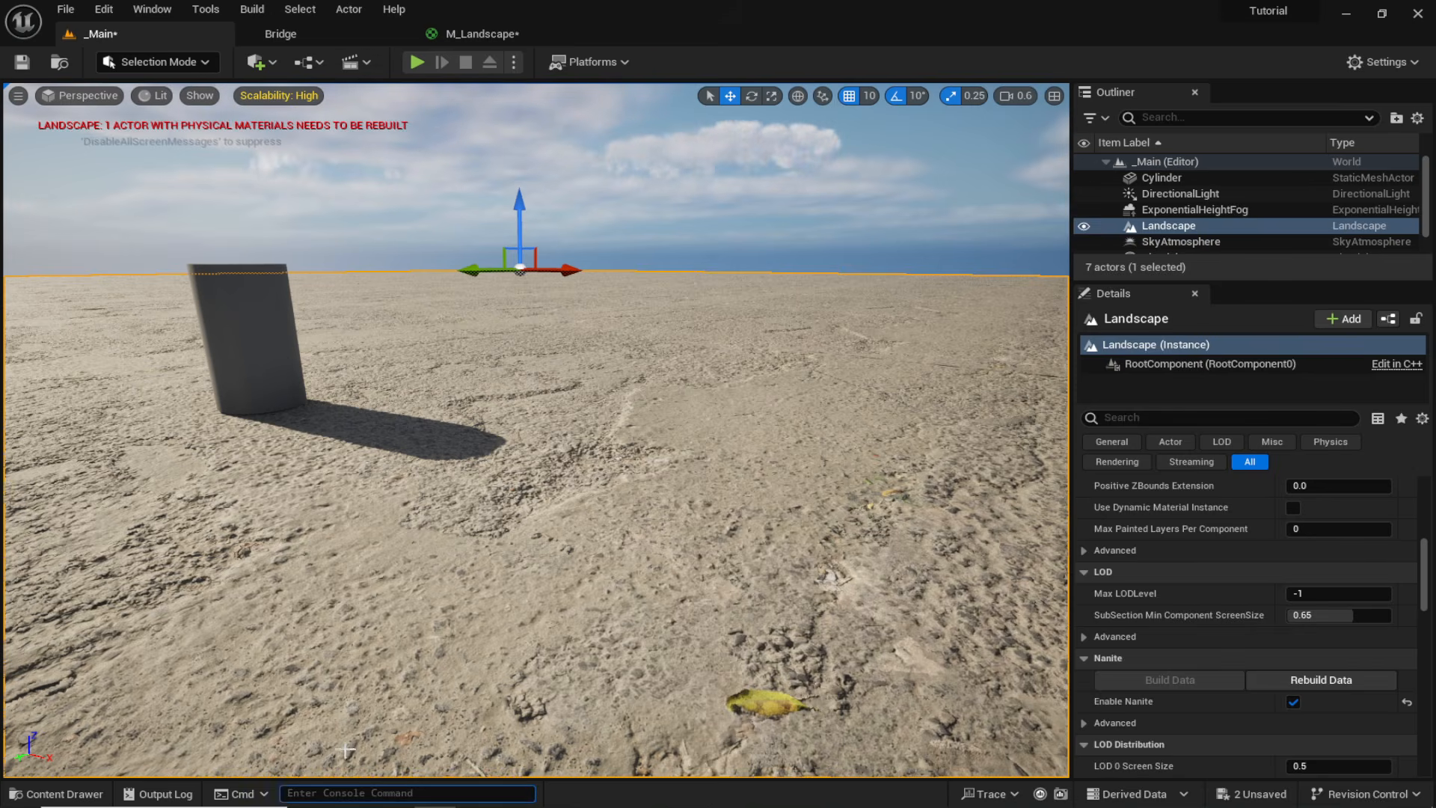
type("r.Nanite.AllowTessellation")
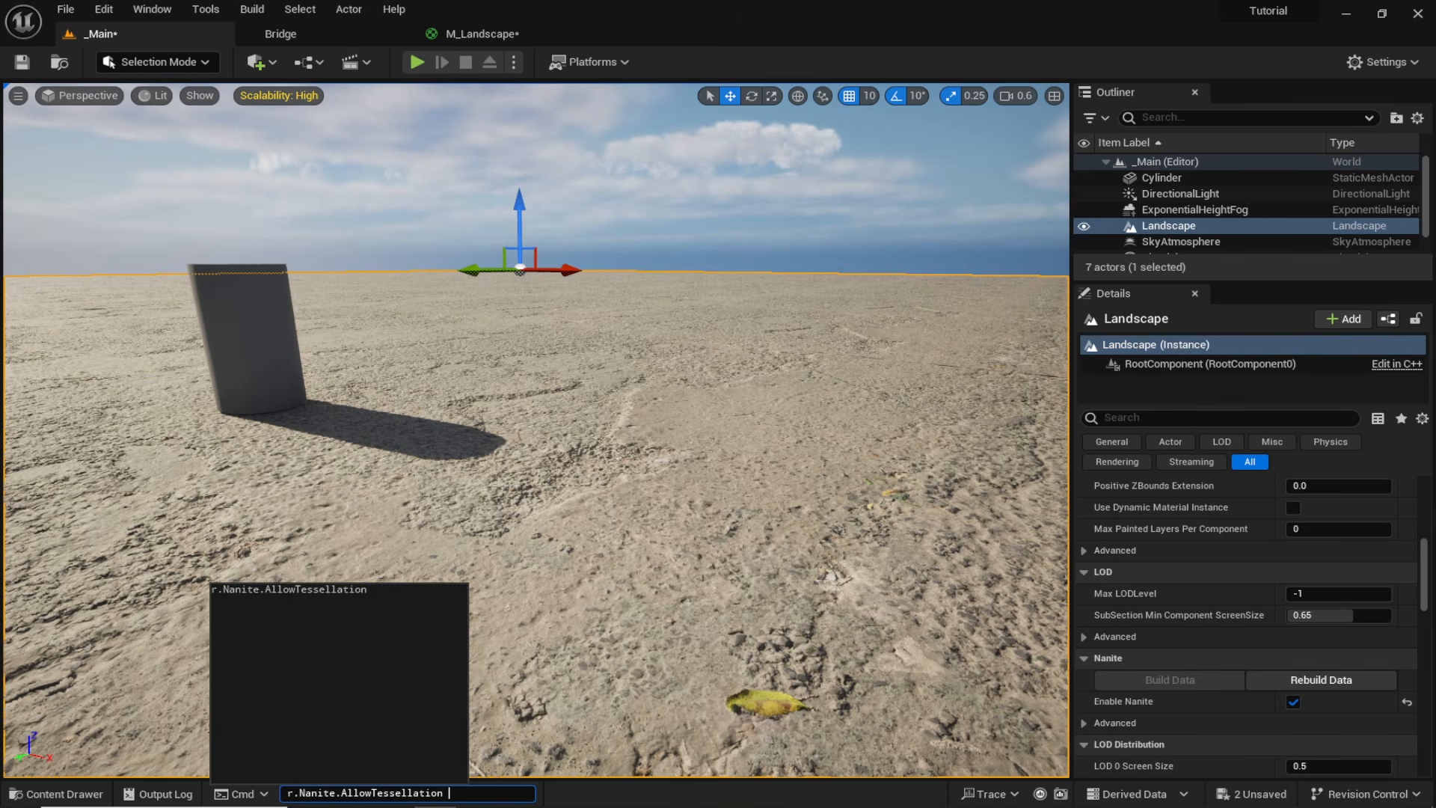
type("1")
key("Return")
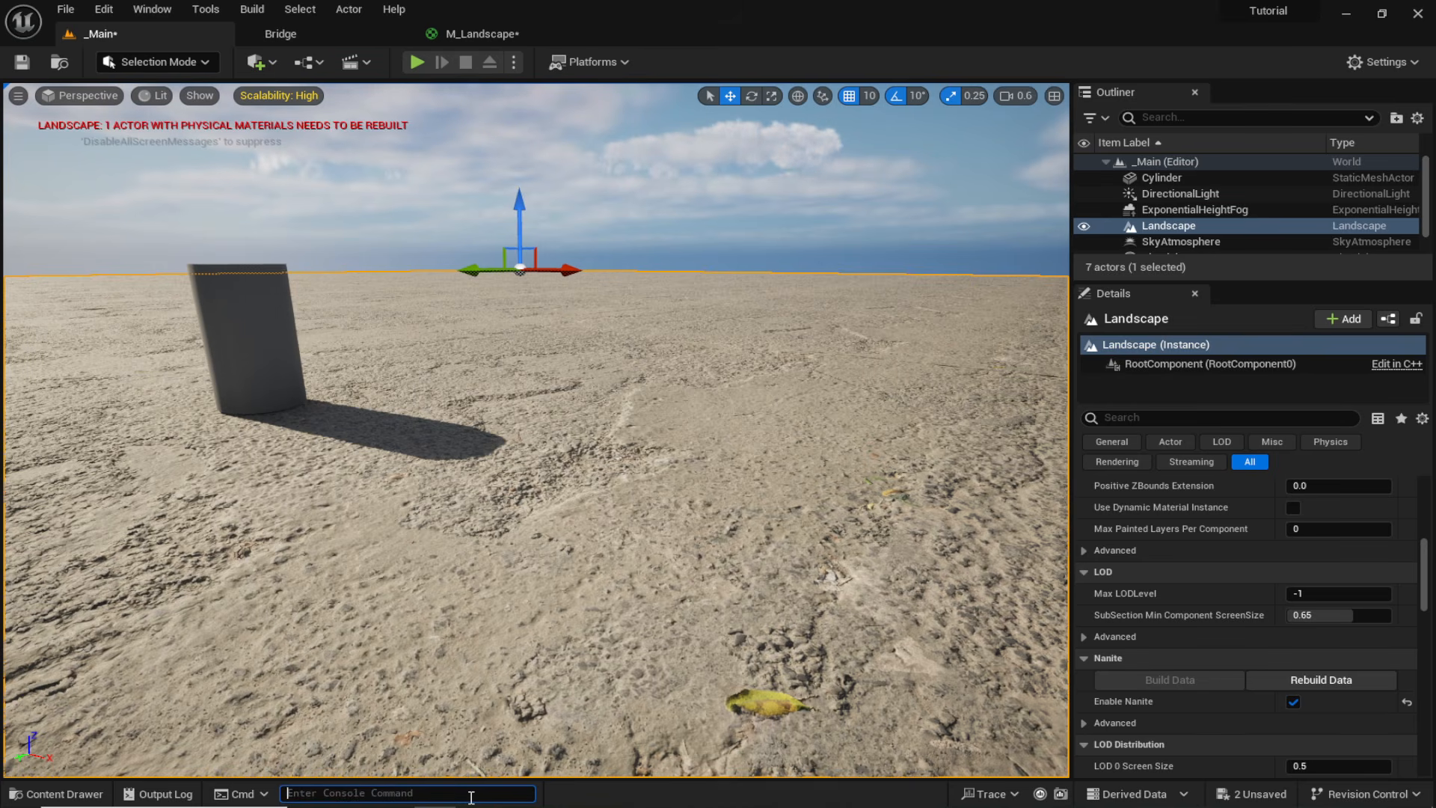
Copy the second variable name from the Notepad notes and run the console command r.Nanite.Tessellation 1.
left_click(686, 806)
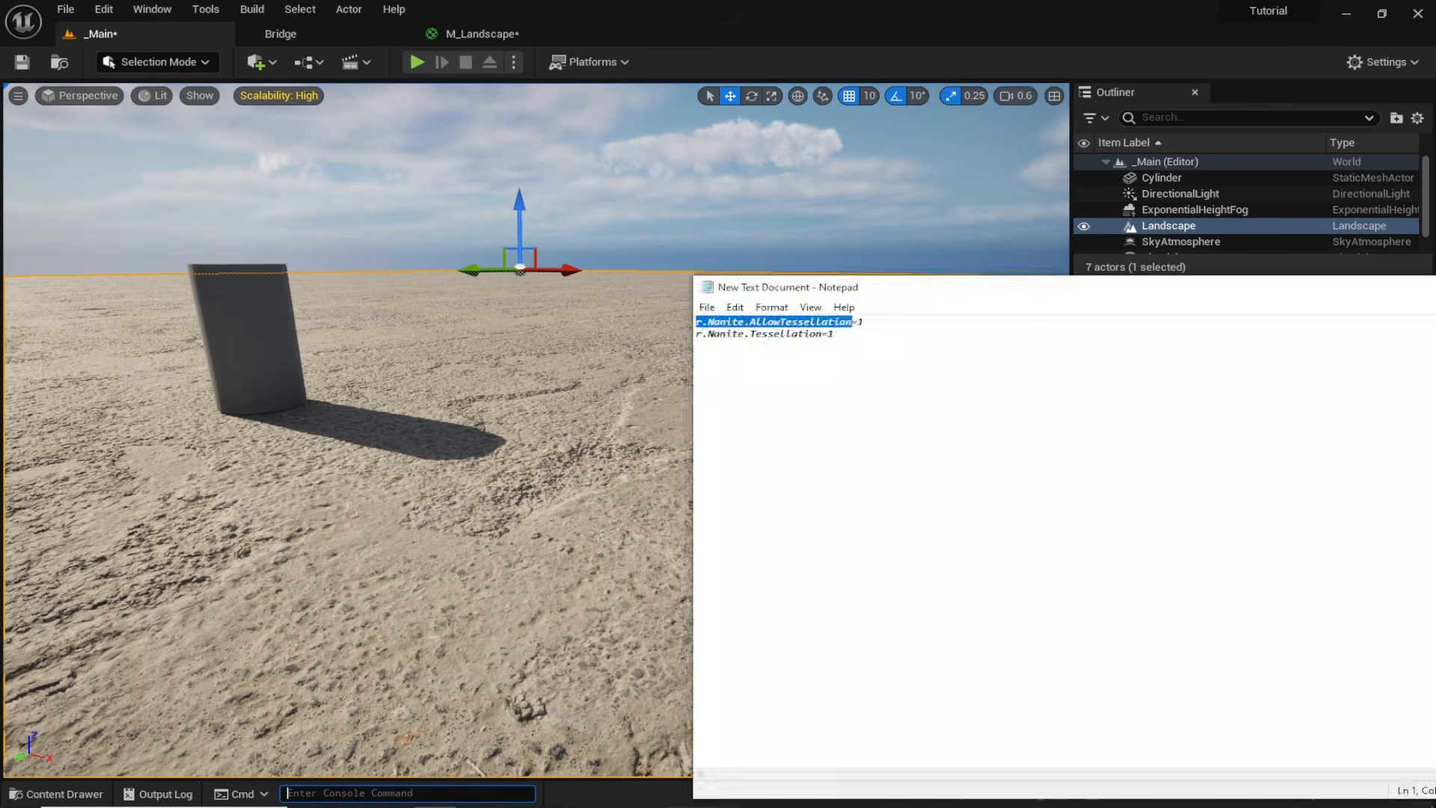
left_click(821, 335)
left_click_drag(747, 327, 726, 321)
left_click(824, 334)
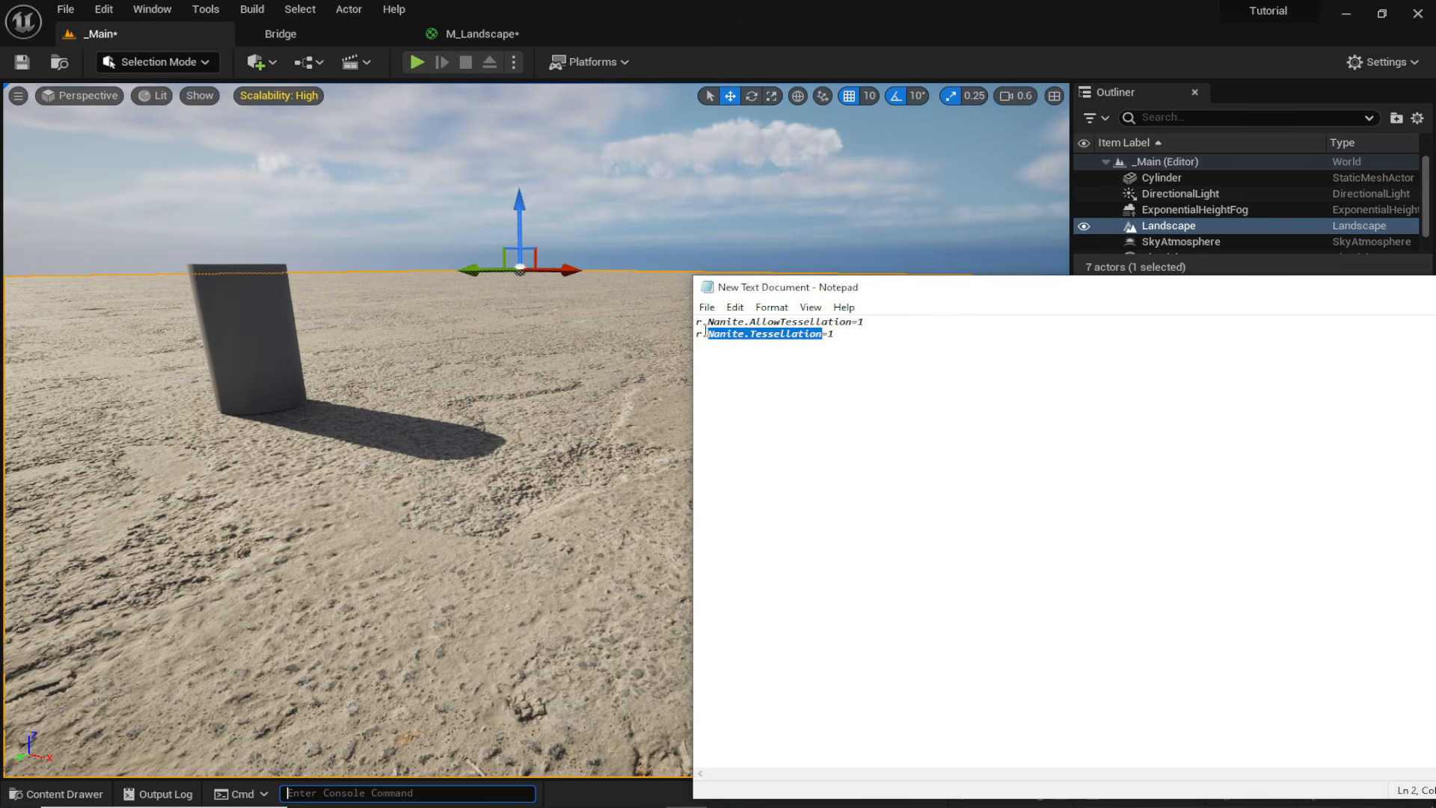
left_click(409, 794)
type("r.Nanite.Tessellation")
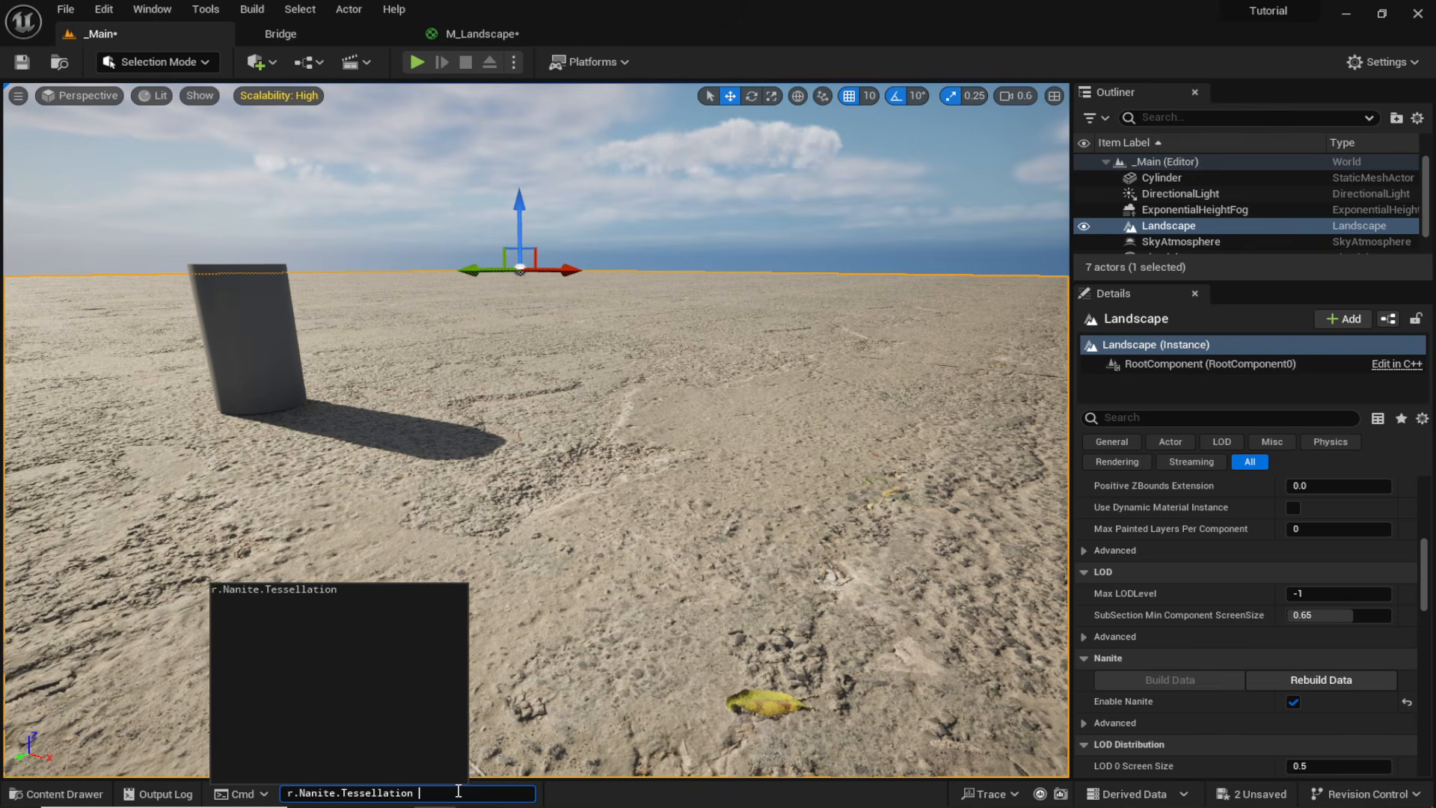
type("1")
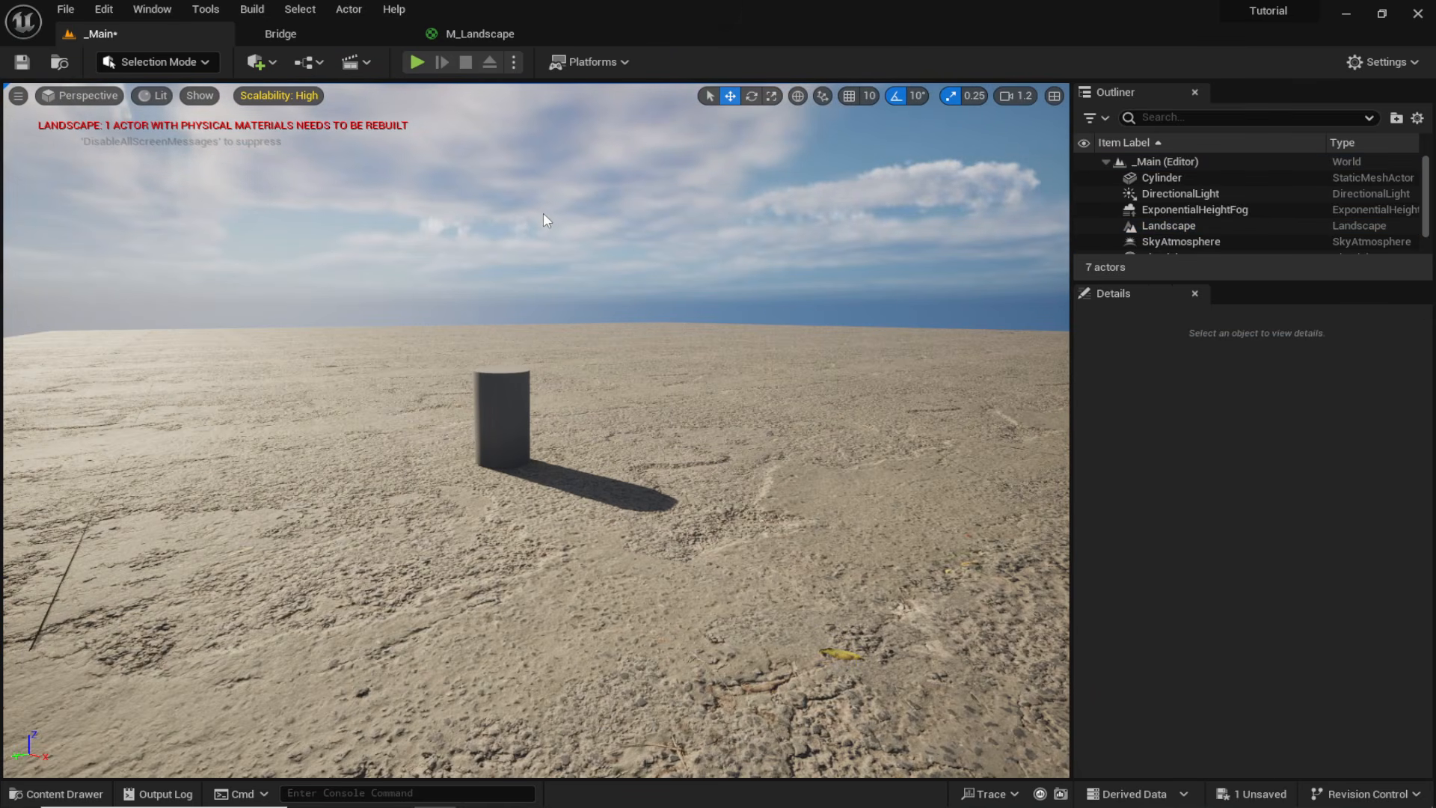
Add a Plane shape to the level and focus the view on it.
left_click(257, 63)
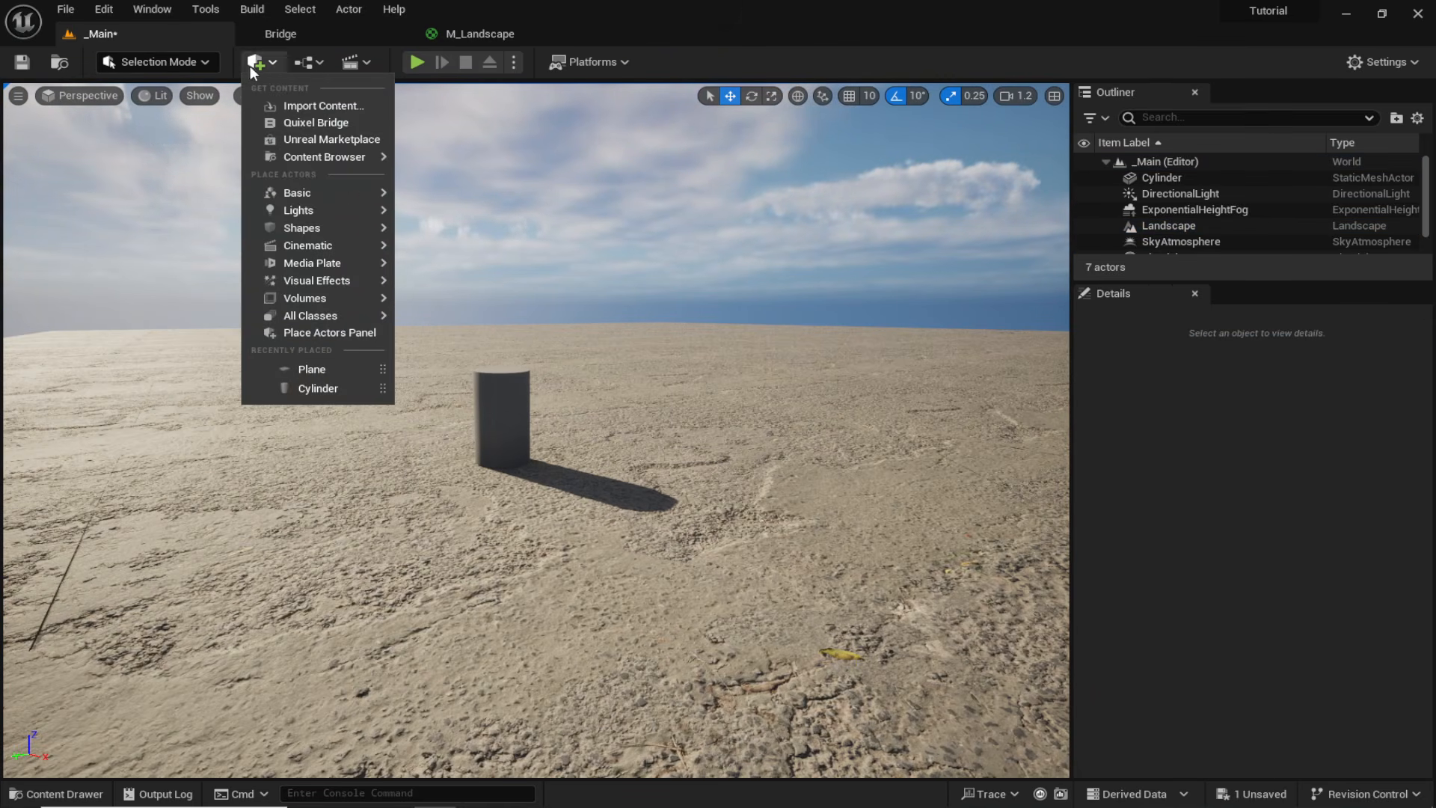
mouse_move(329, 228)
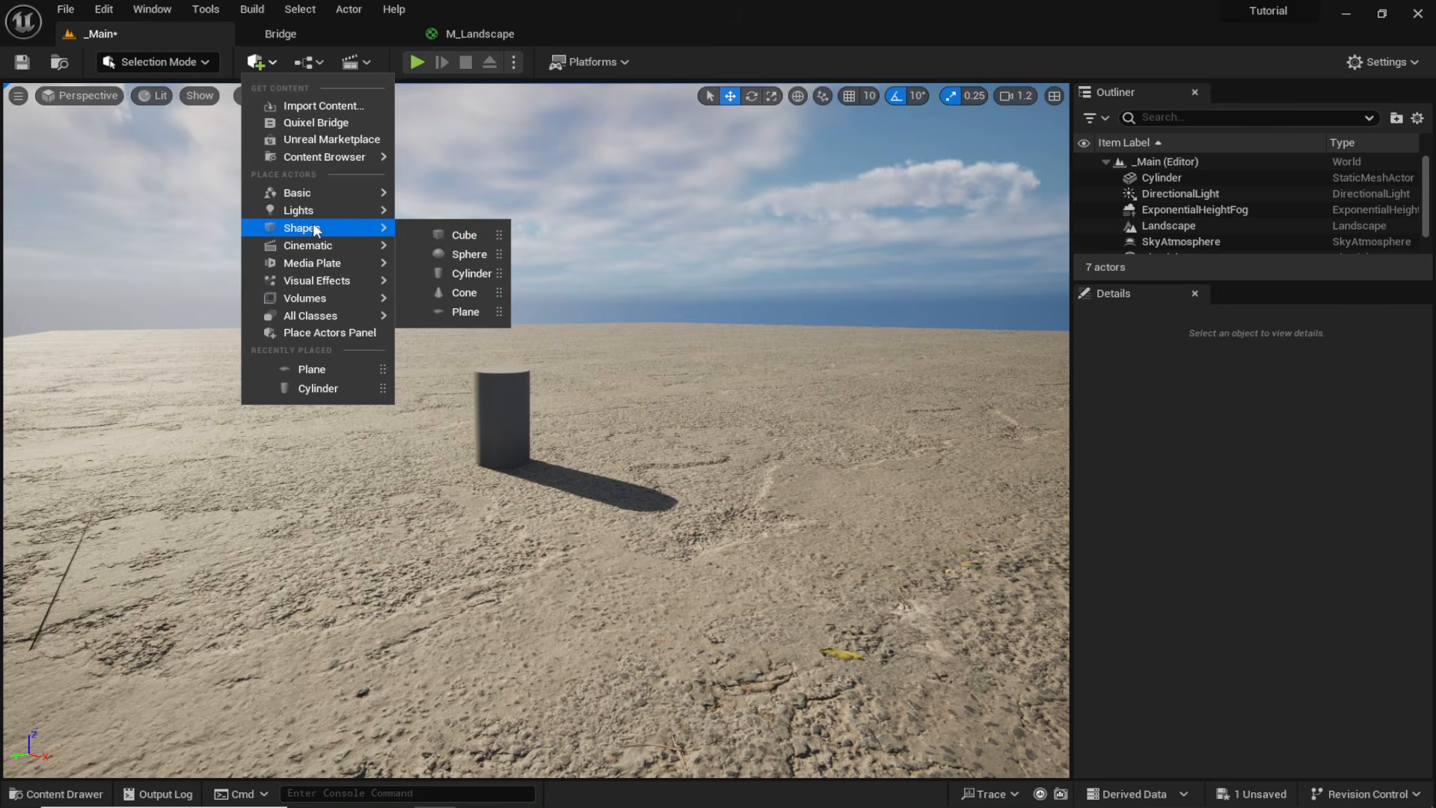
left_click(452, 312)
key("f")
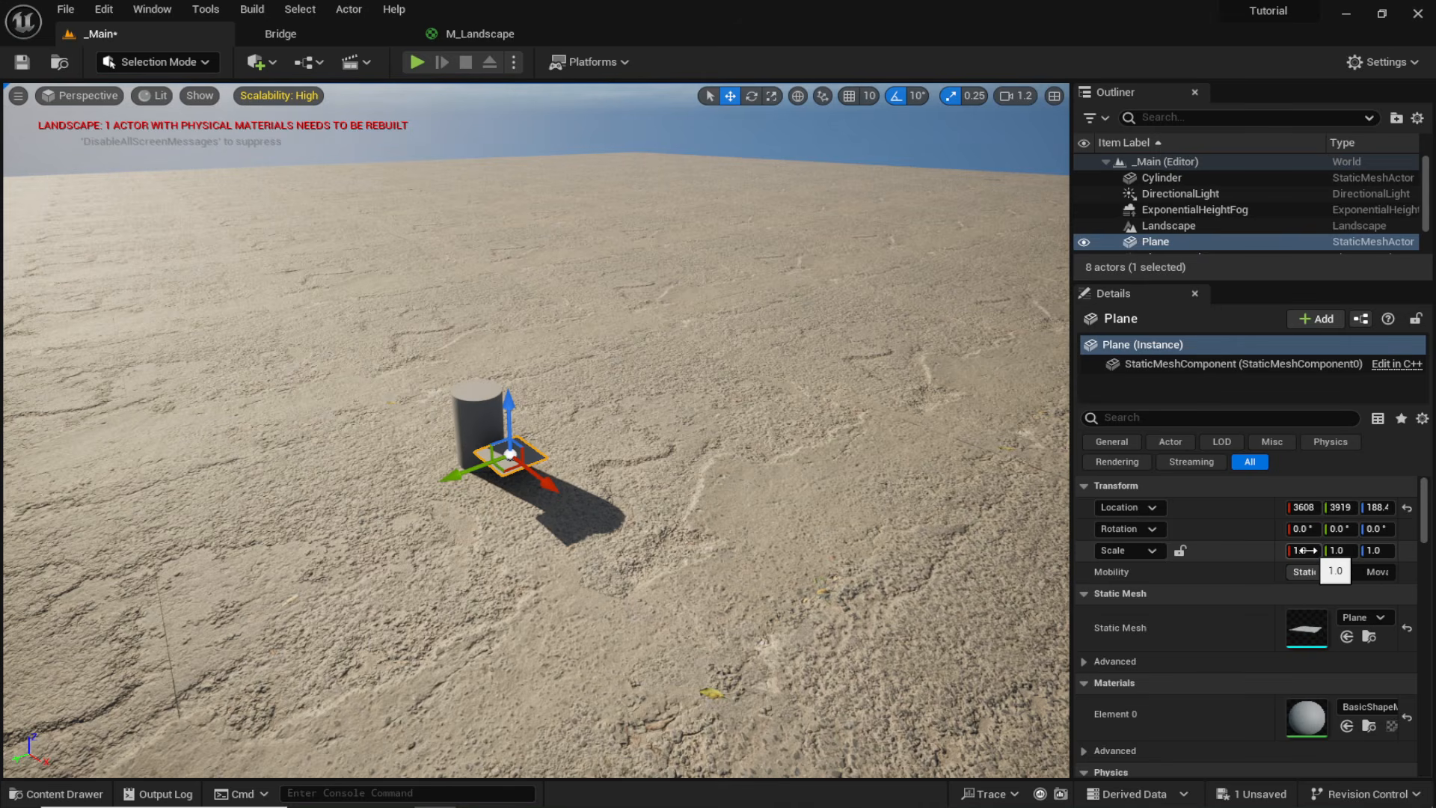
Lock the plane's scale proportions and scale it uniformly to 100.
left_click(1180, 552)
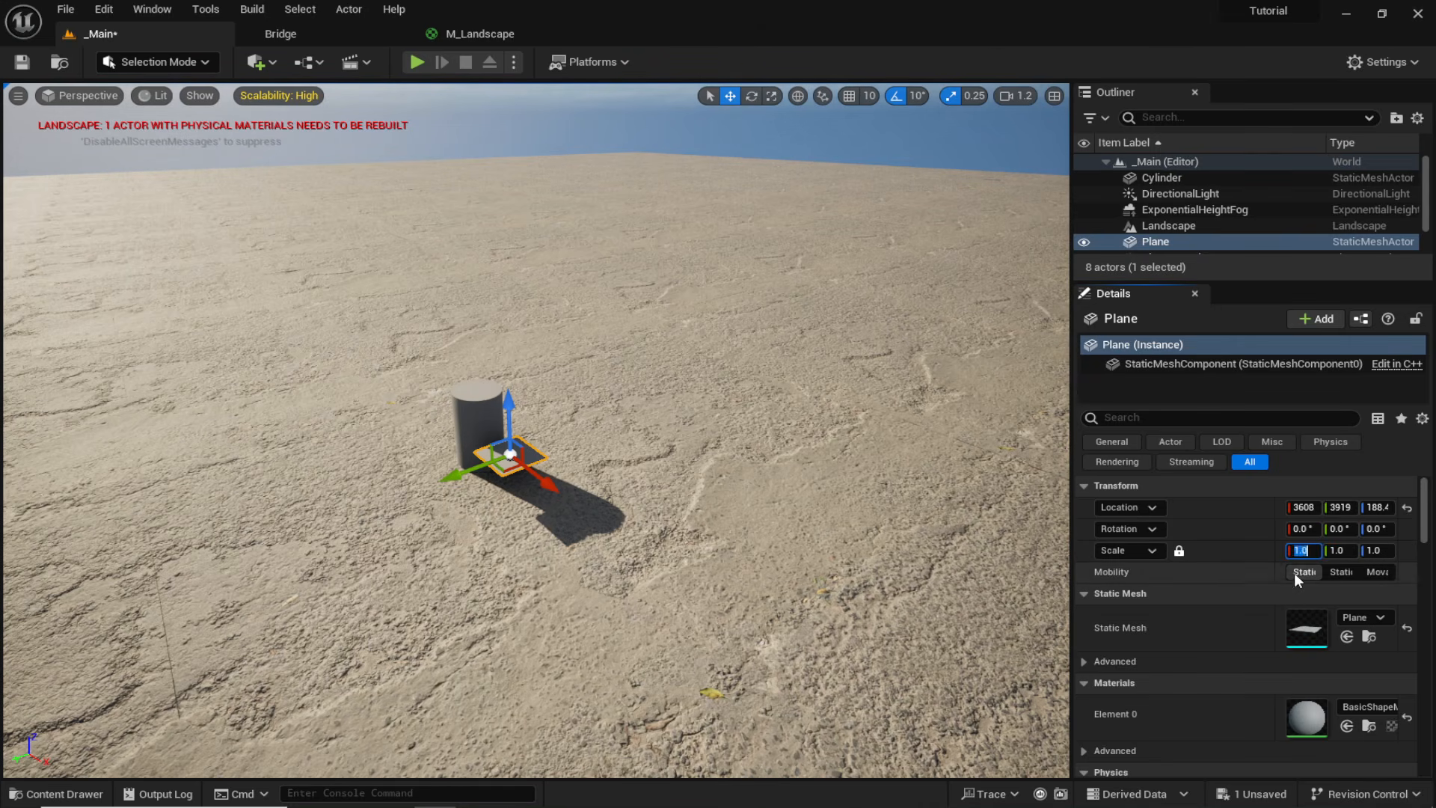
type("1")
key("Return")
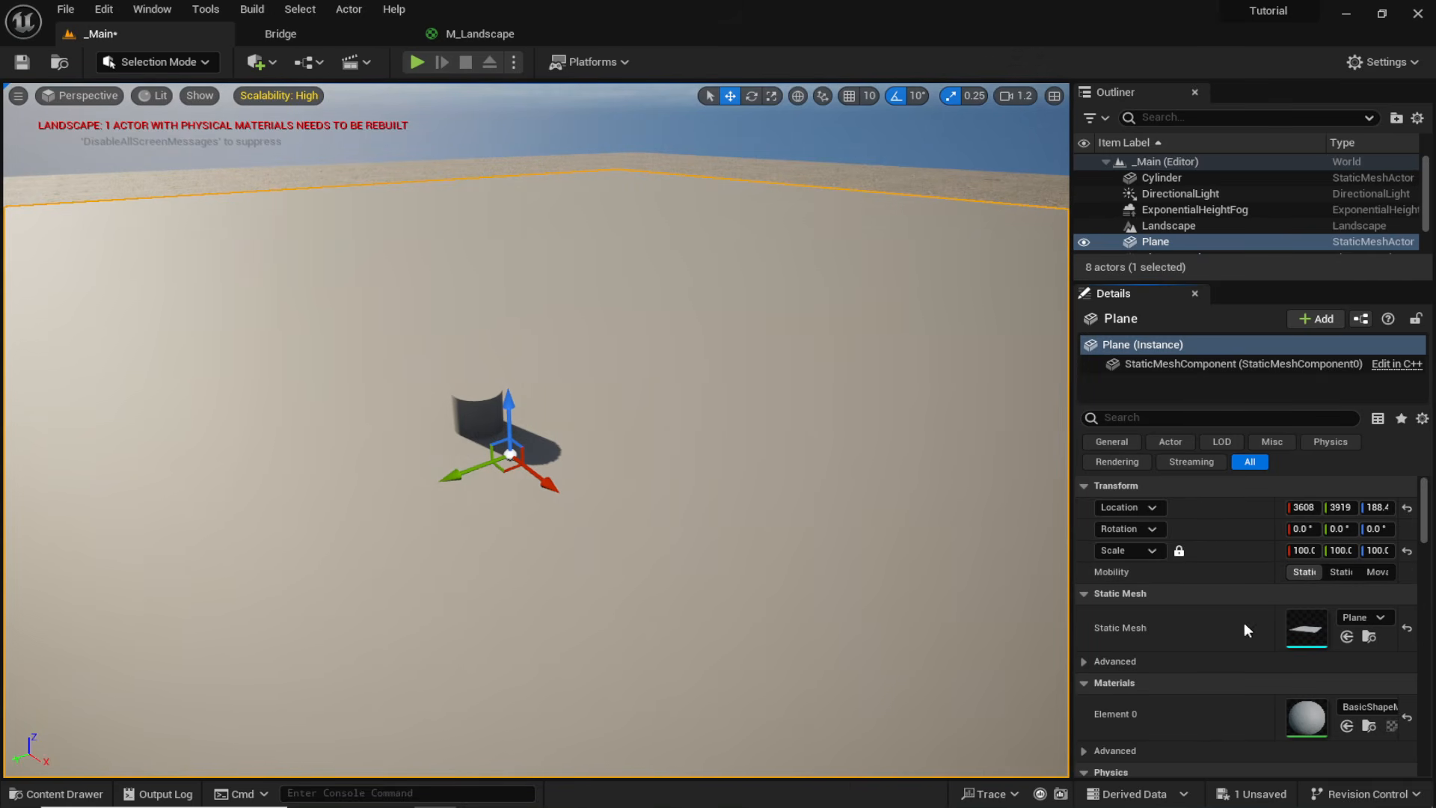
Lower the plane into the landscape surface by setting its Z location to 99.
left_click_drag(1376, 509, 1312, 510)
left_click(1377, 508)
type("99")
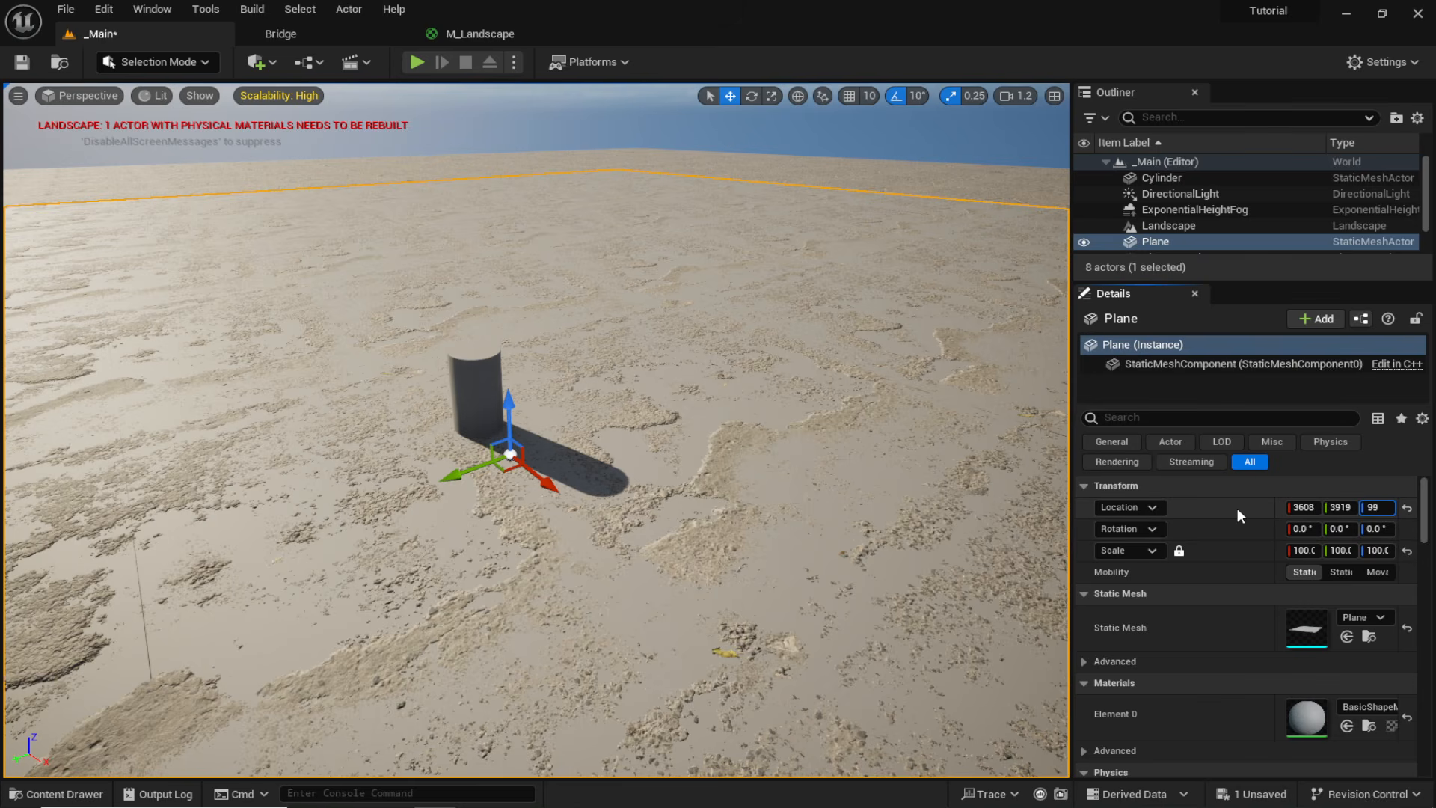
key("Return")
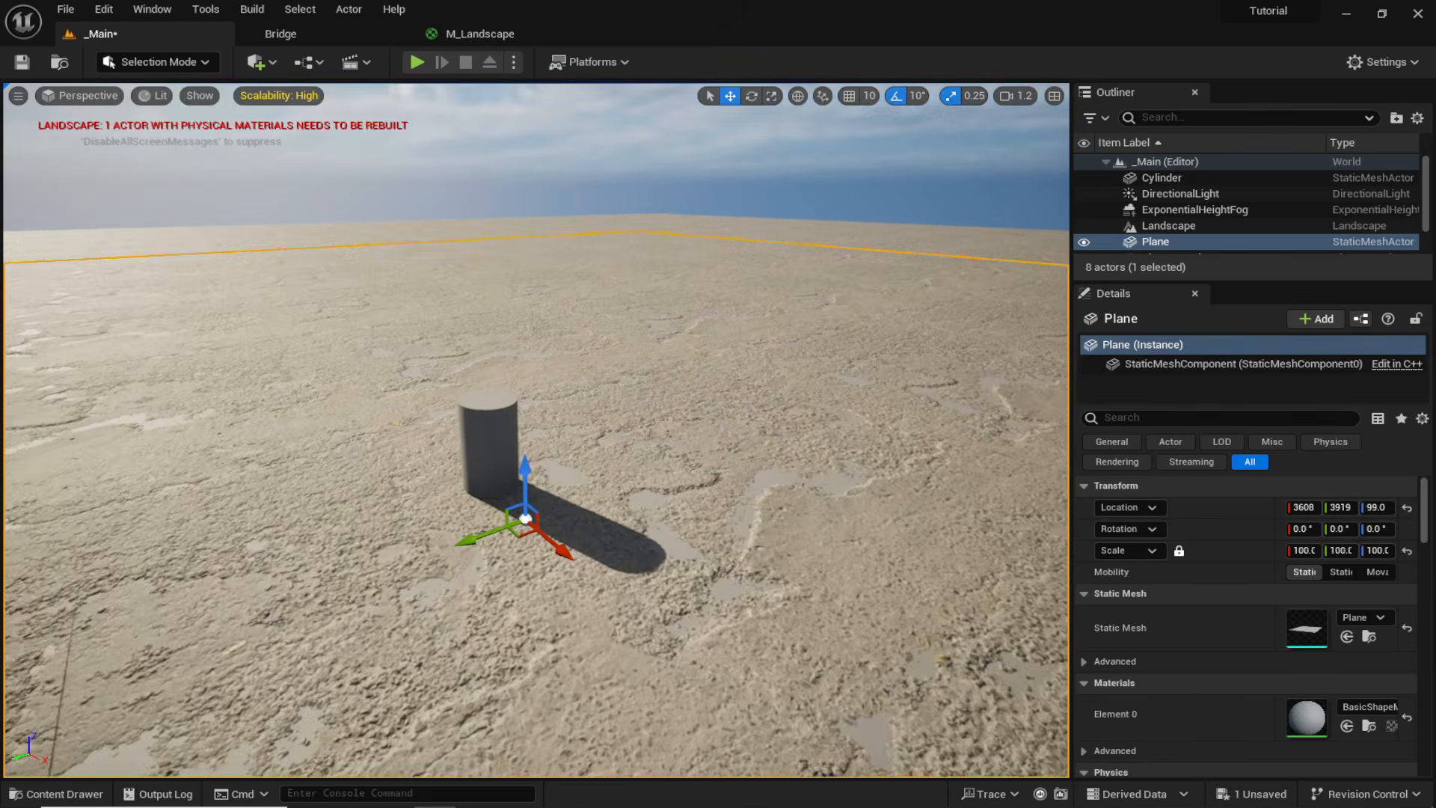
right_click_drag(536, 430, 528, 352)
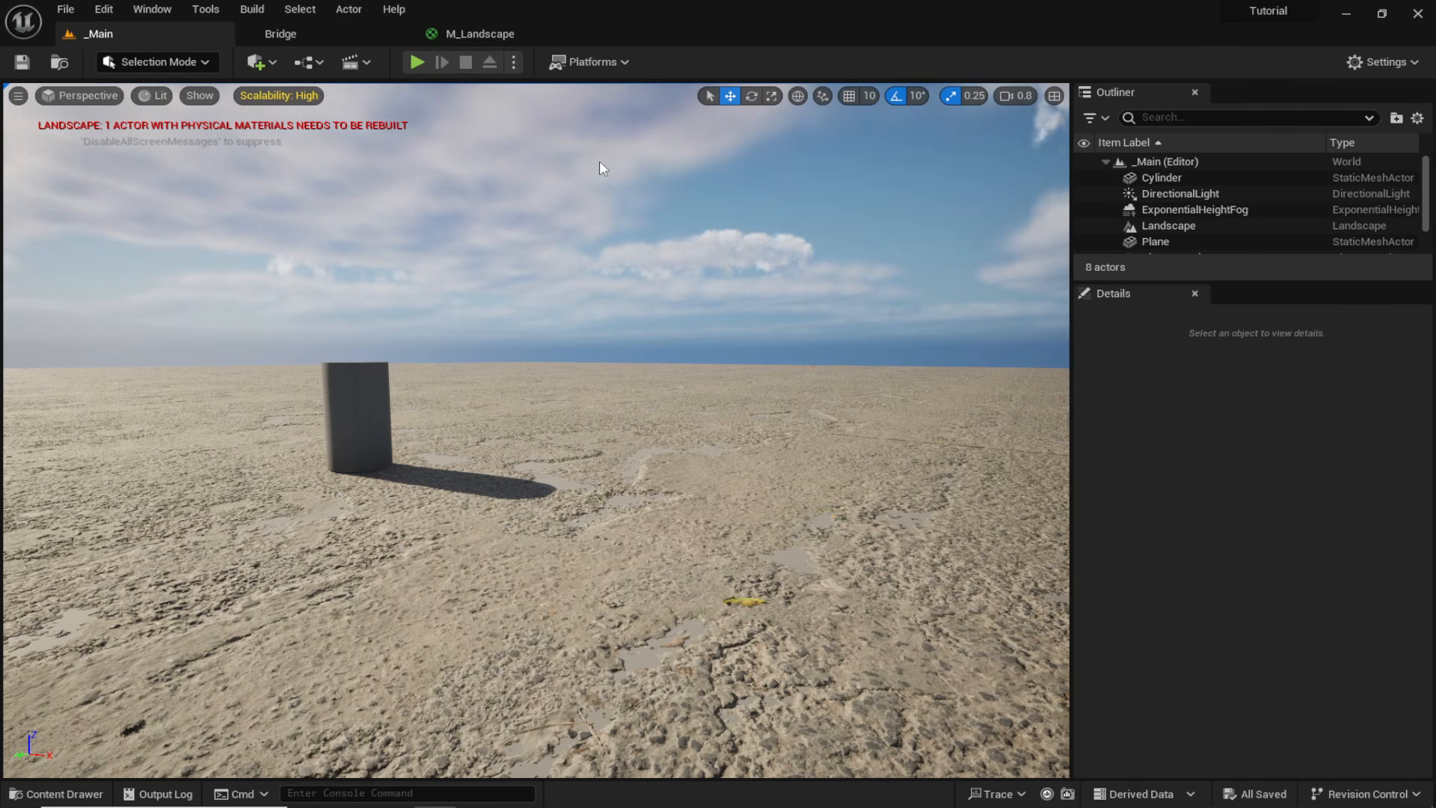
Create a folder named Character in the project's Content folder.
key("ctrl+space")
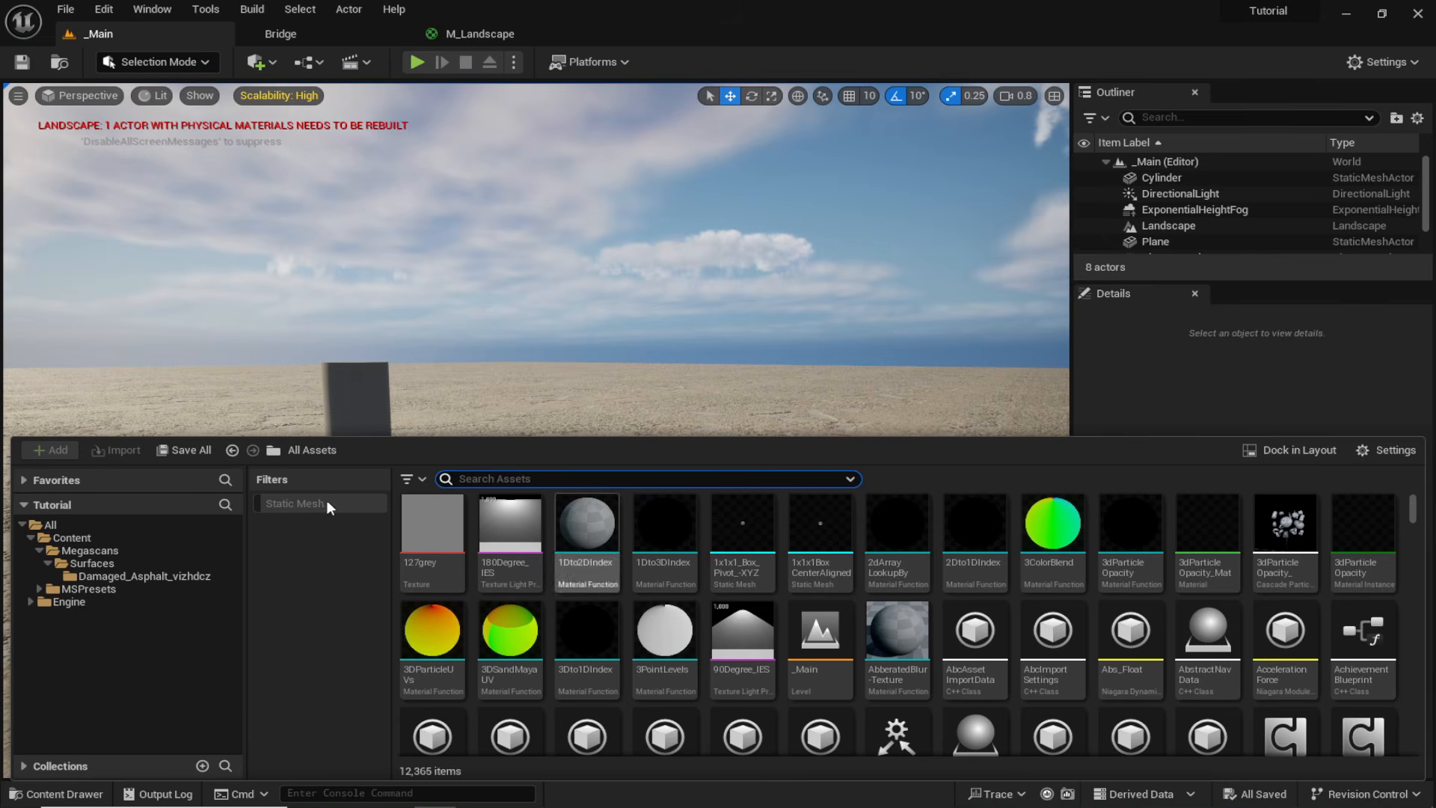
left_click(71, 538)
right_click(780, 747)
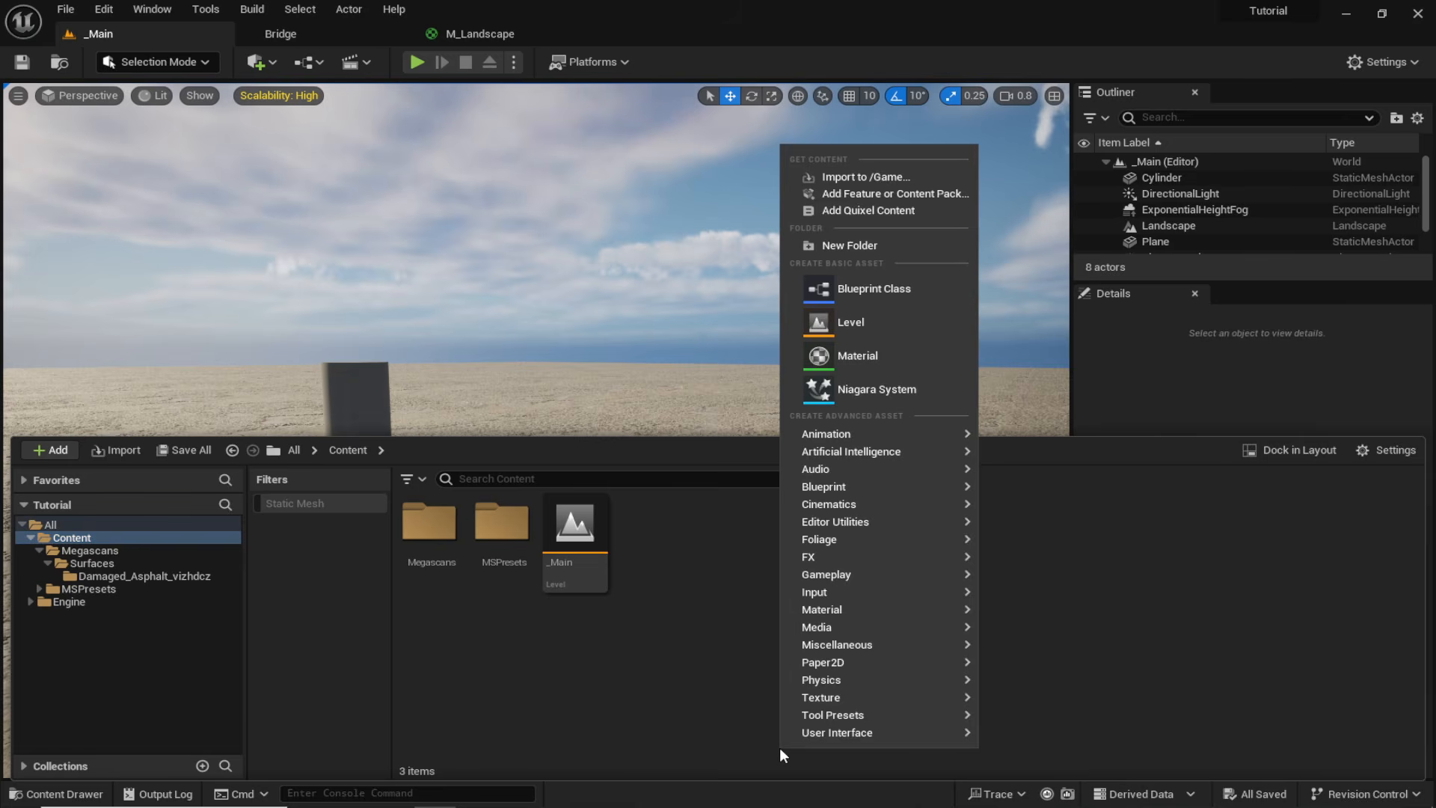
left_click(853, 245)
type("A")
key("BackSpace")
type("C")
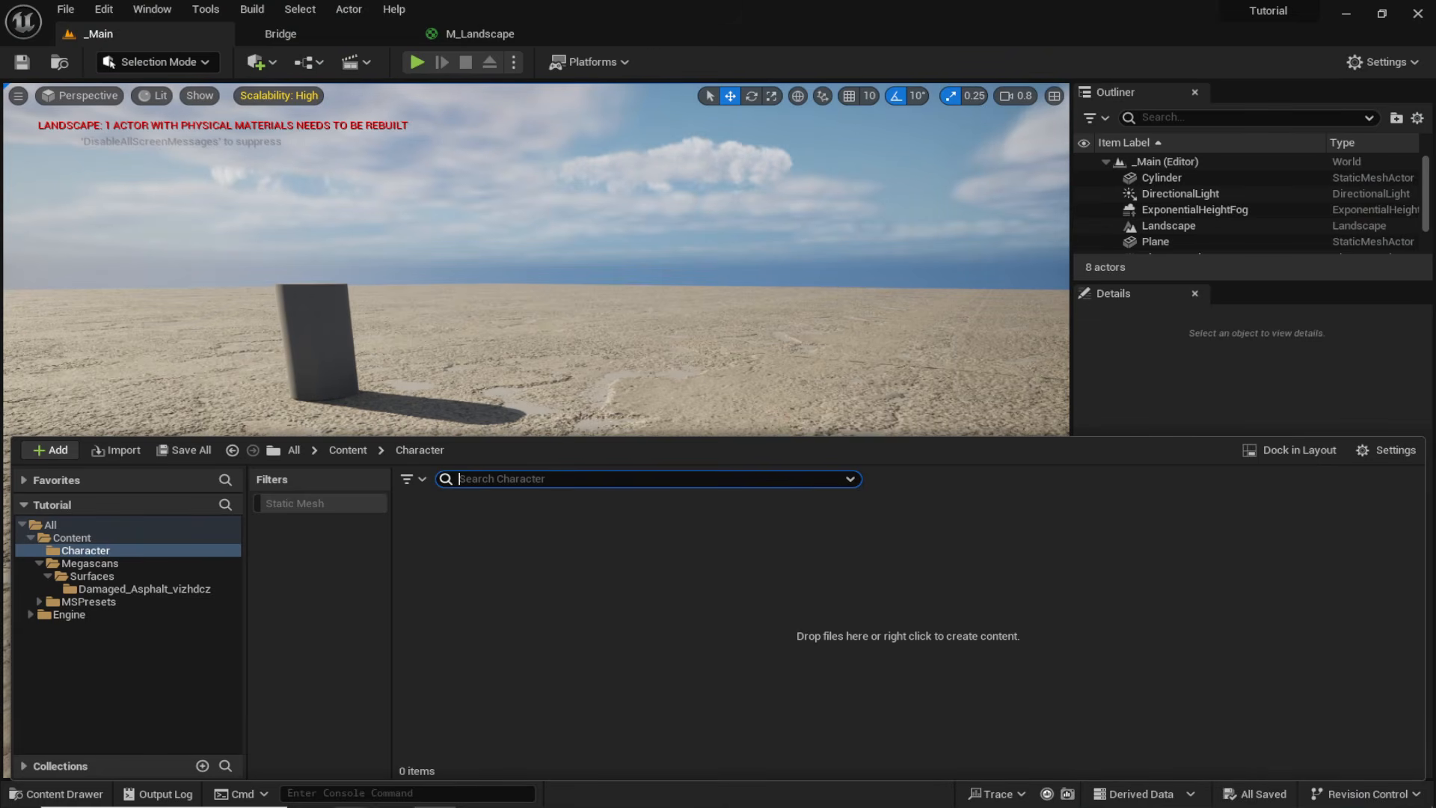
Import the Character 3D file from TLOU_Tutorial > Character into the Character folder as a skeletal mesh with animations and new materials.
mouse_move(351, 805)
left_click(609, 748)
left_click(746, 210)
left_click_drag(745, 210, 427, 598)
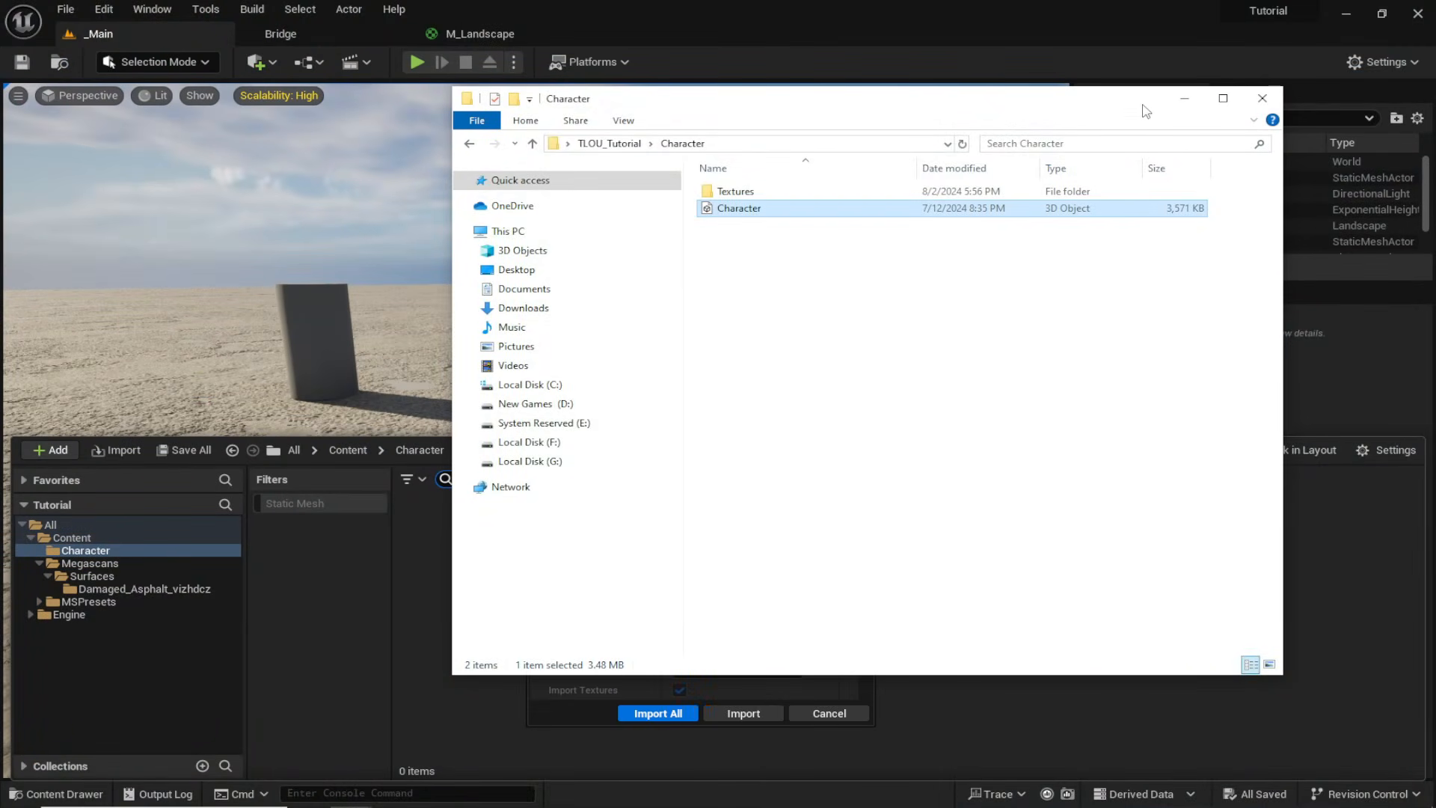
left_click(1183, 99)
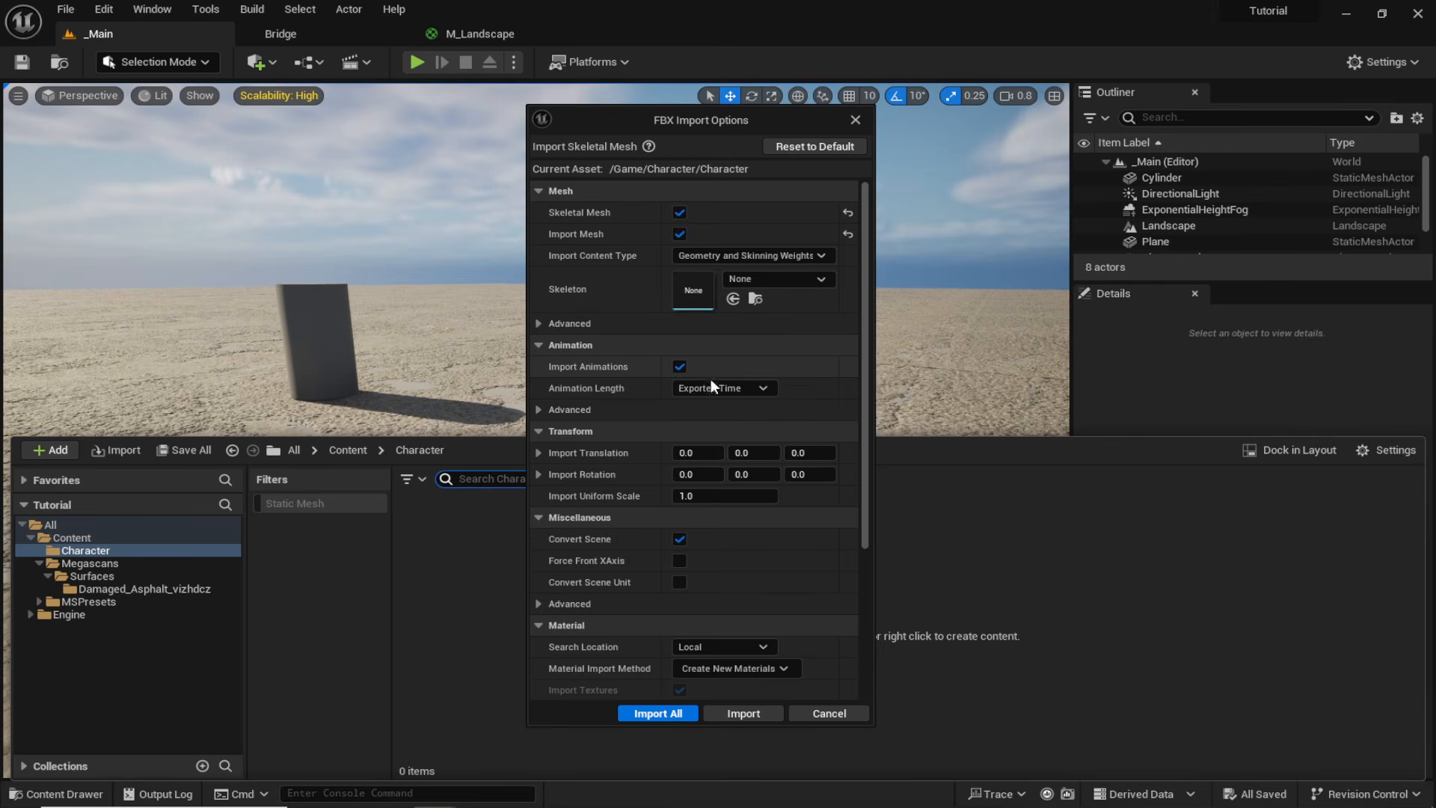
scroll(618, 521, "down", 1)
scroll(618, 523, "down", 2)
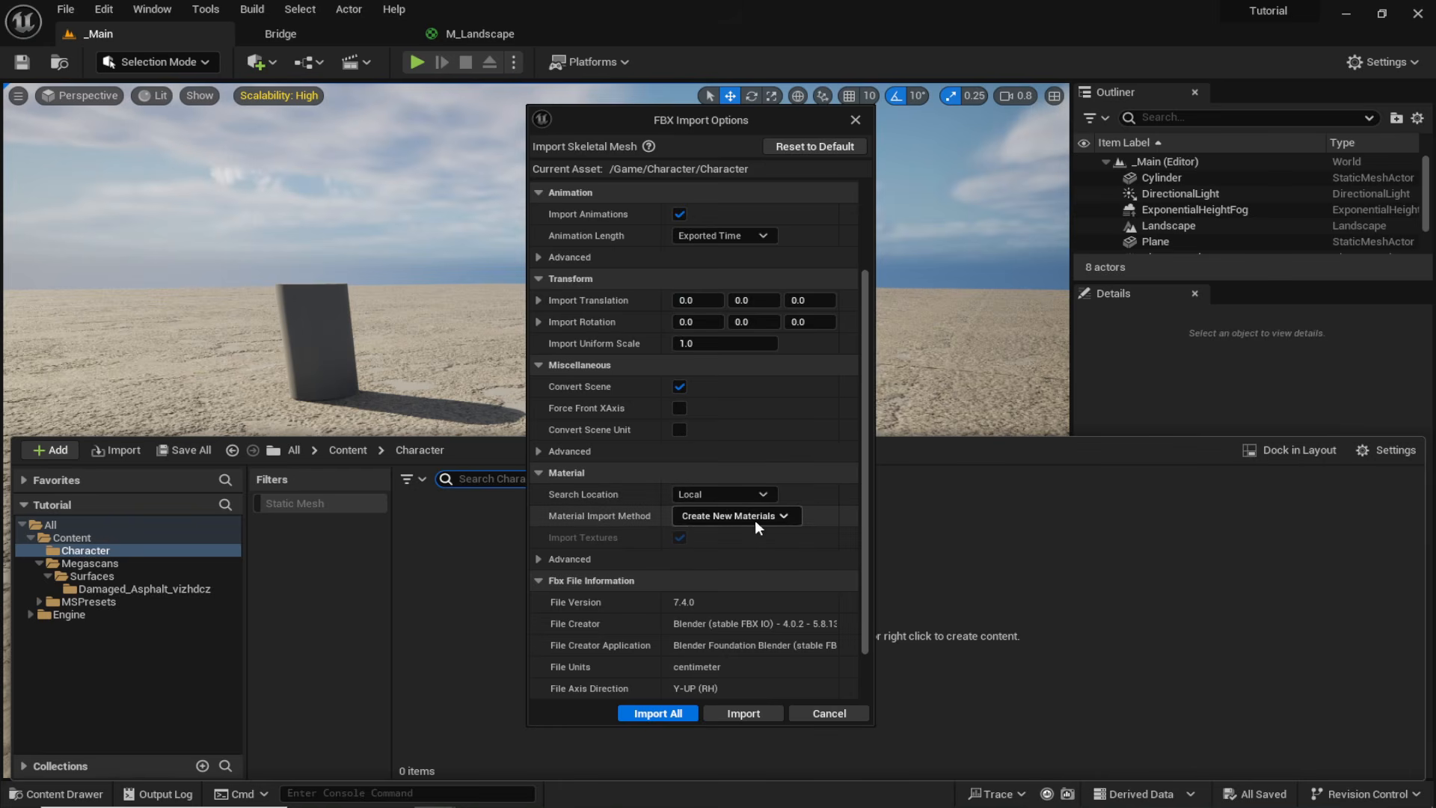
left_click(675, 713)
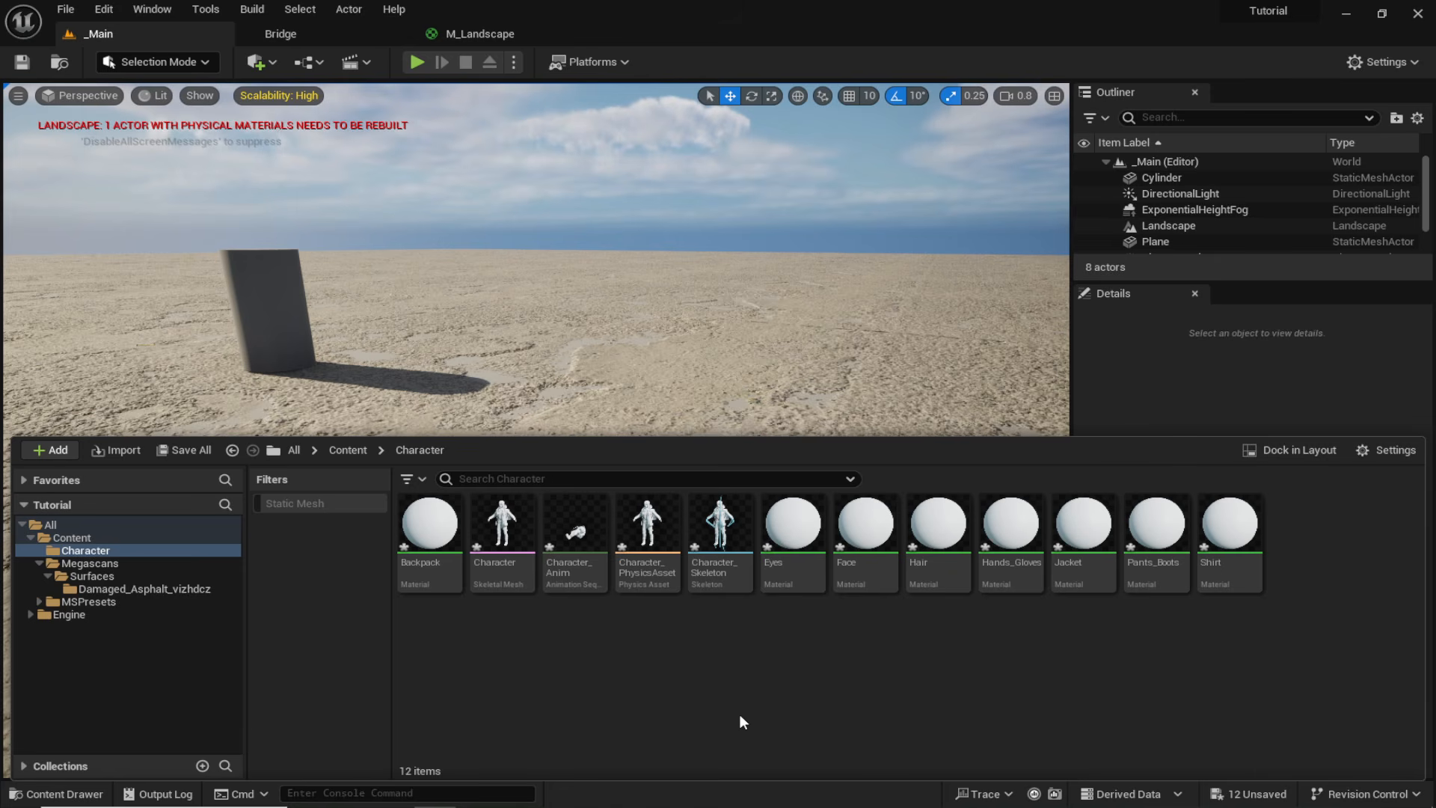
Create a folder named Textures inside the Character folder and open it.
right_click(739, 715)
left_click(869, 218)
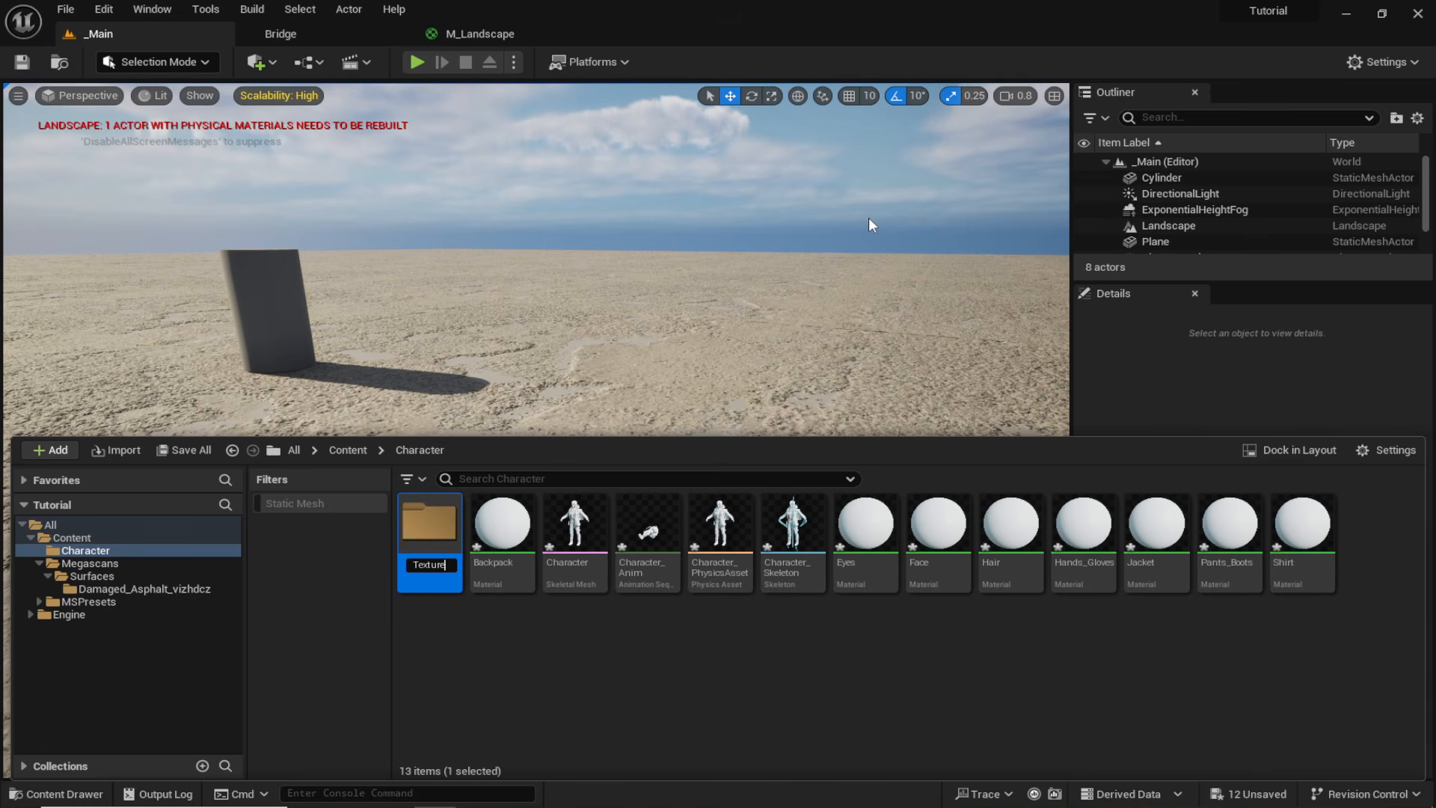
double_click(447, 567)
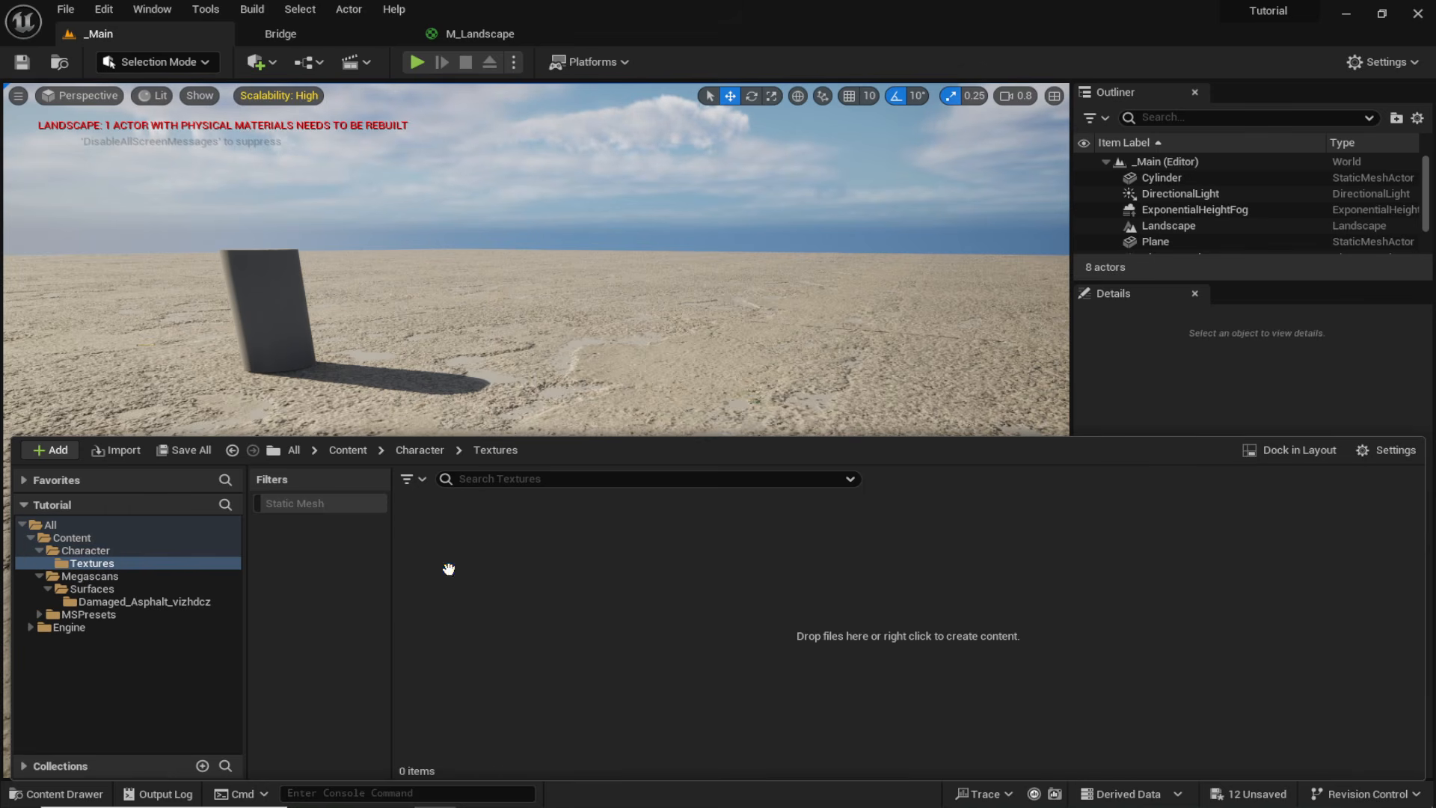
Import all texture files from TLOU_Tutorial > Character > Textures into the project's Character/Textures folder.
left_click(478, 748)
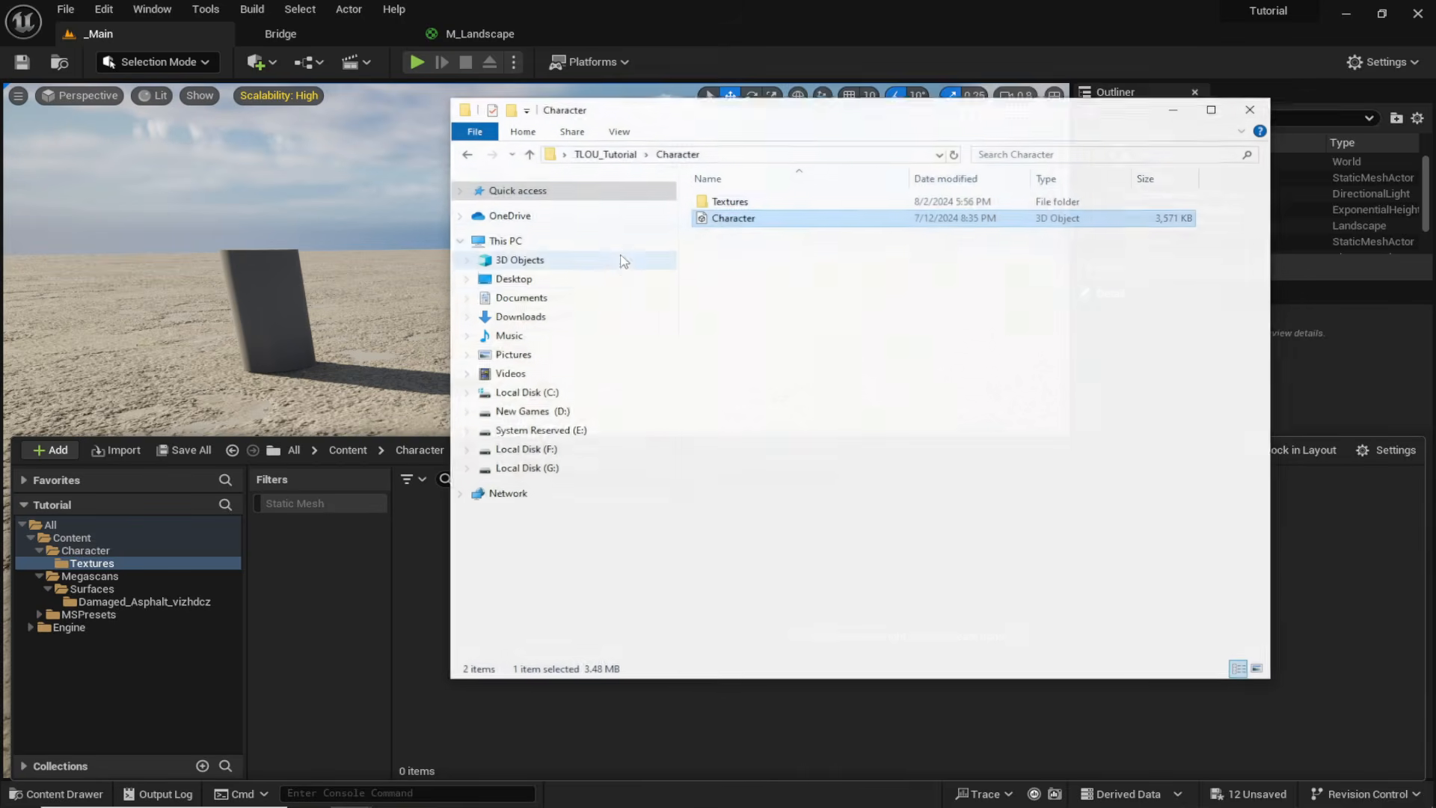
double_click(748, 196)
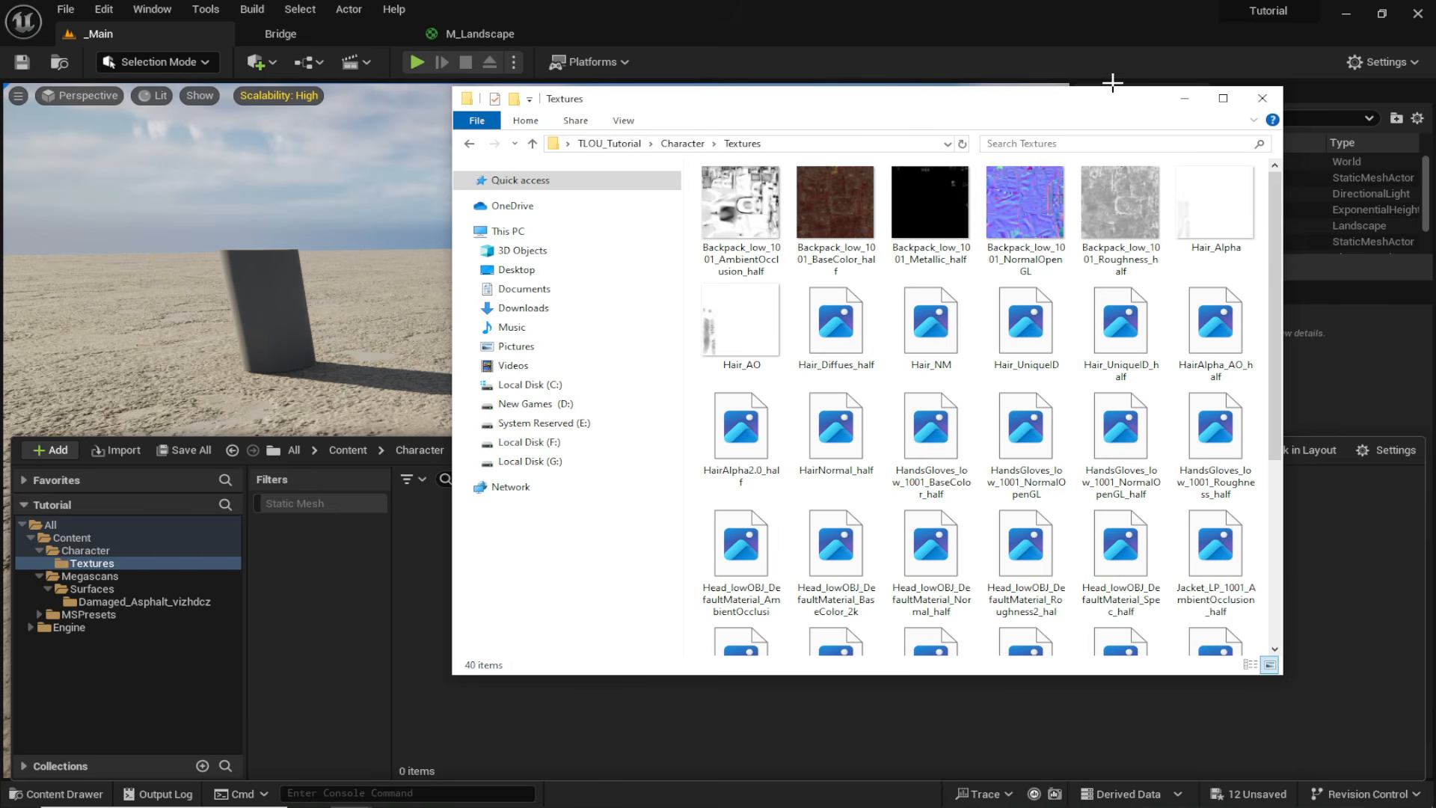
left_click_drag(1102, 101, 1191, 87)
left_click(951, 170)
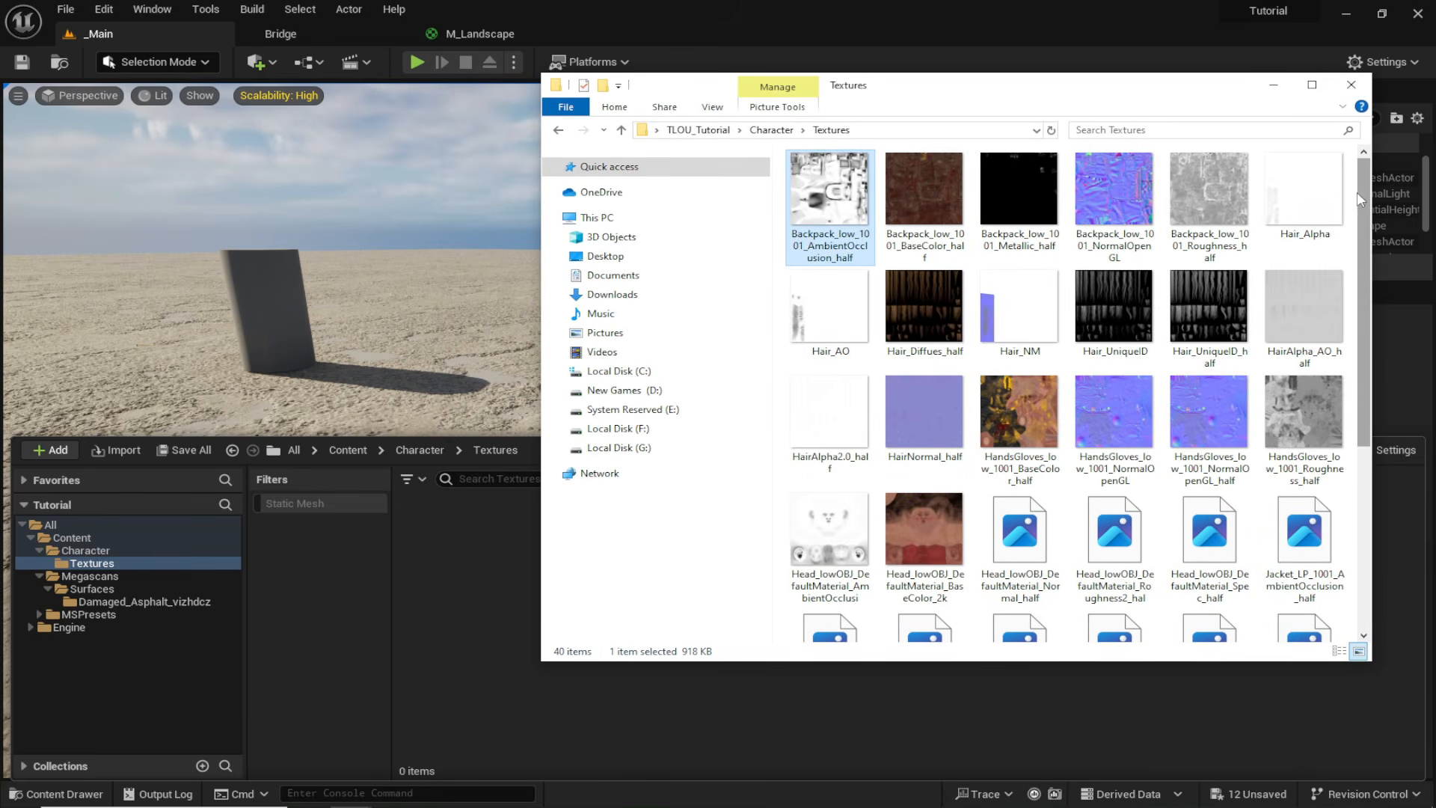
scroll(1160, 610, "down", 4)
key("ctrl+a")
left_click_drag(1144, 599, 494, 497)
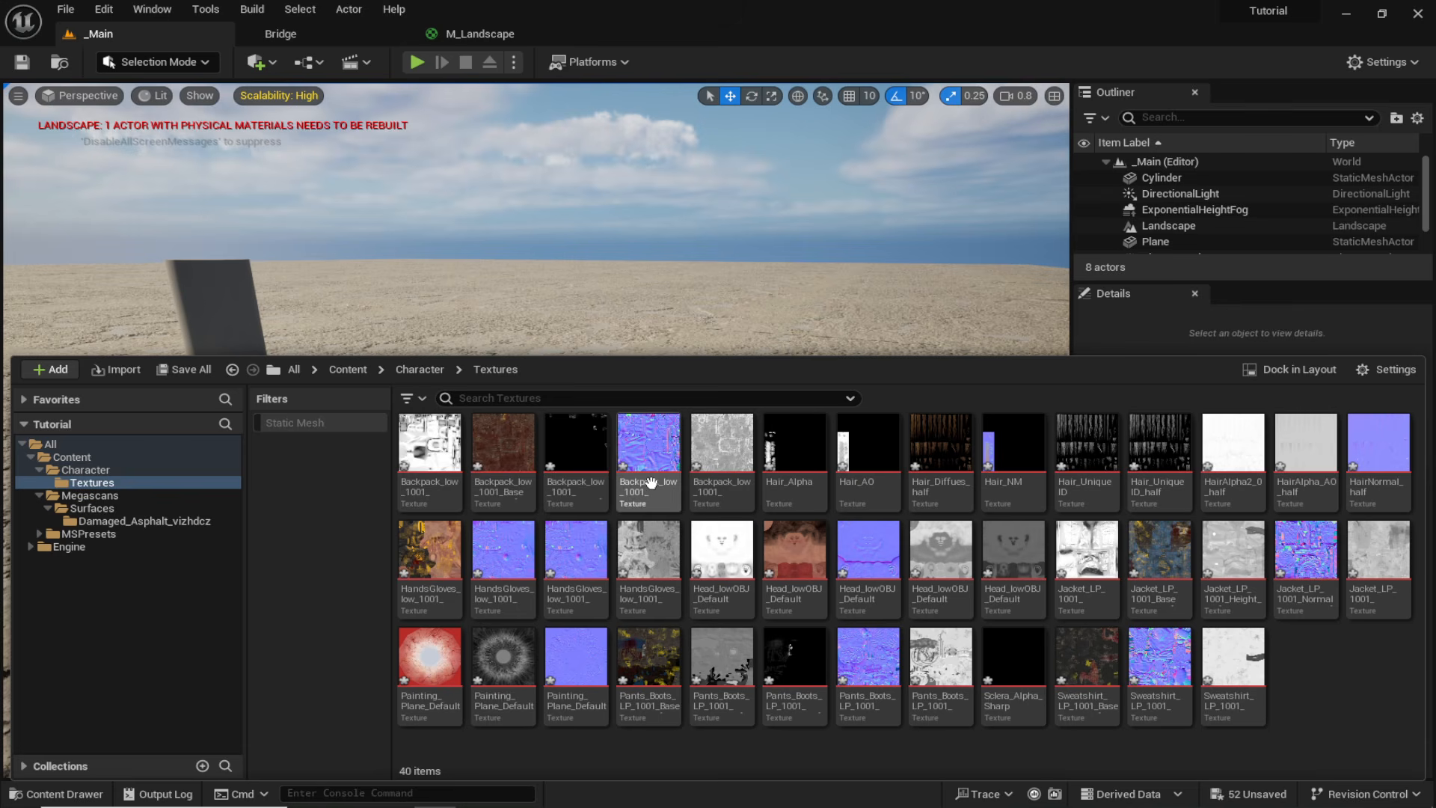
Open the Backpack material from the Character folder and delete the existing input node from its graph.
left_click(417, 370)
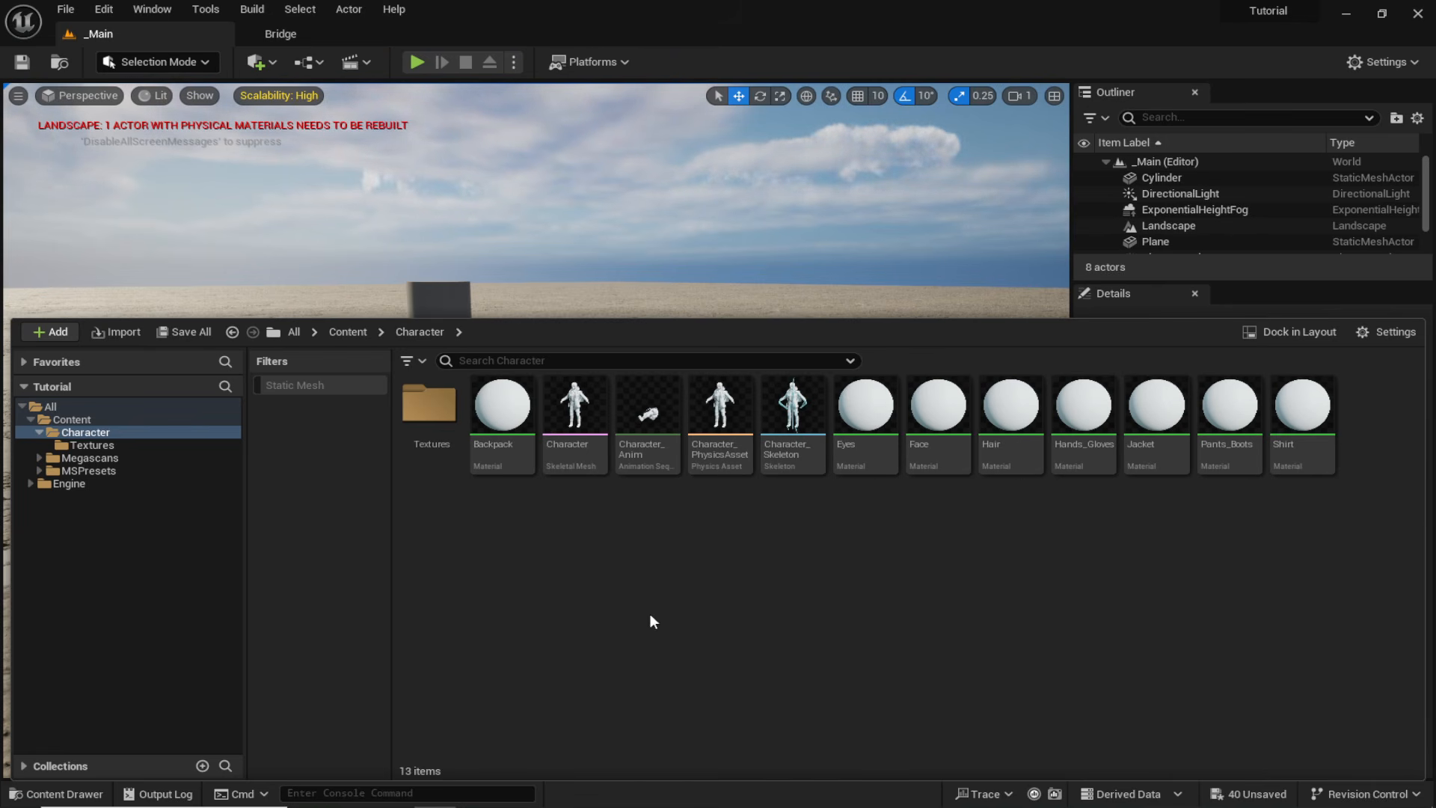
left_click(510, 446)
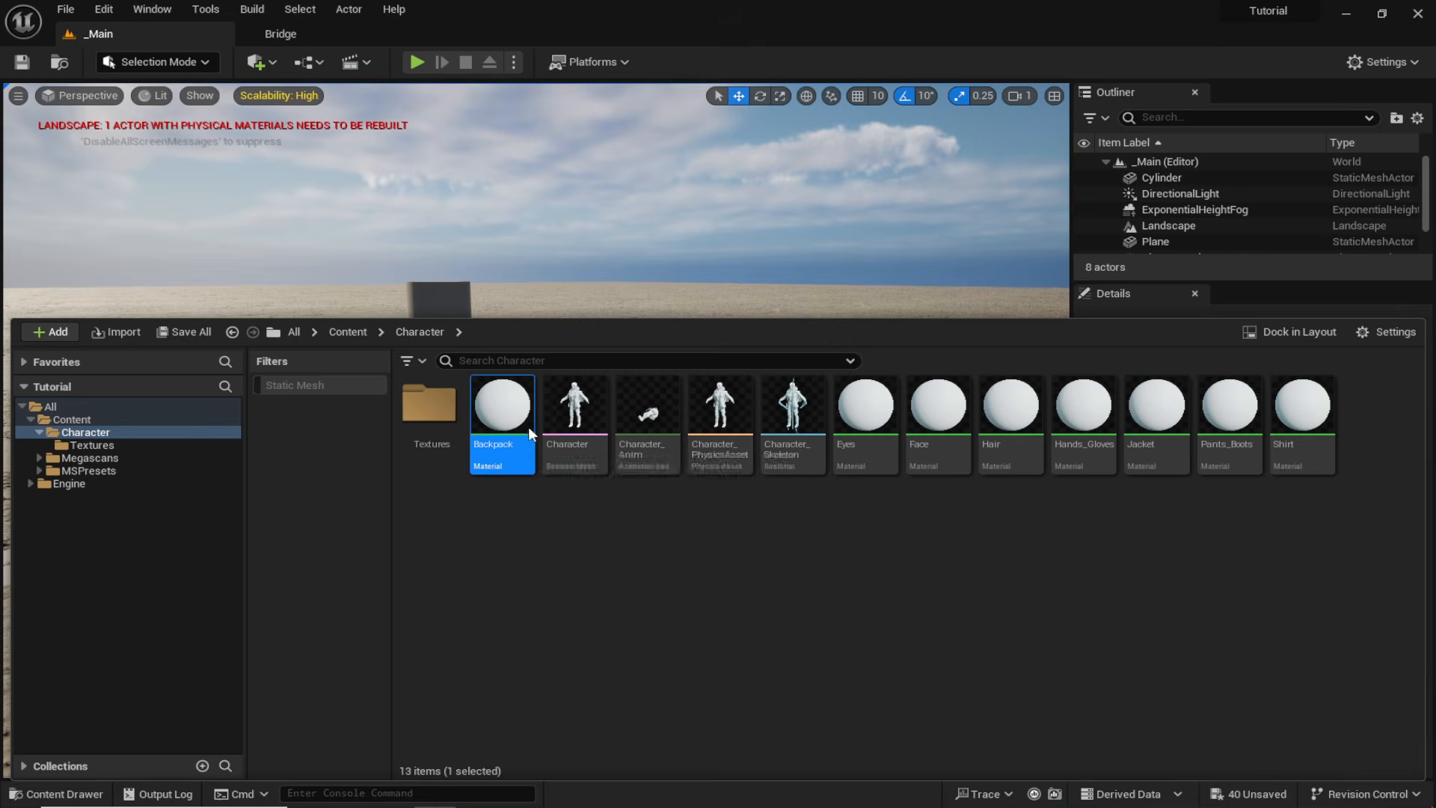
double_click(529, 438)
left_click_drag(647, 459, 794, 148)
left_click_drag(755, 218, 754, 222)
key("Delete")
left_click_drag(945, 227, 997, 218)
left_click(733, 248)
scroll(733, 248, "up", 2)
Add the Backpack_low_1001_AmbientOcclusion_half texture to the Backpack material and connect its RGB output to Ambient Occlusion.
key("ctrl+space")
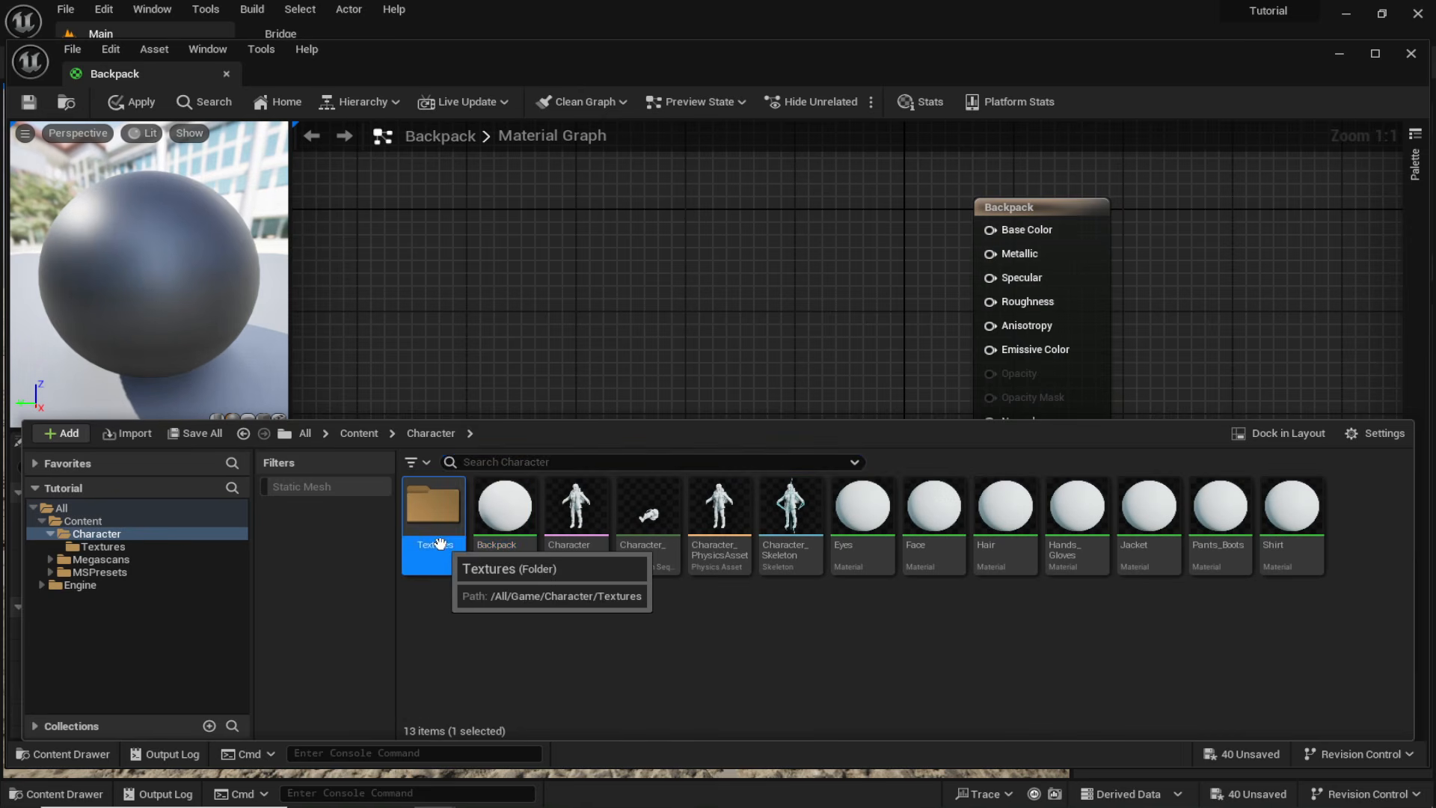
double_click(434, 512)
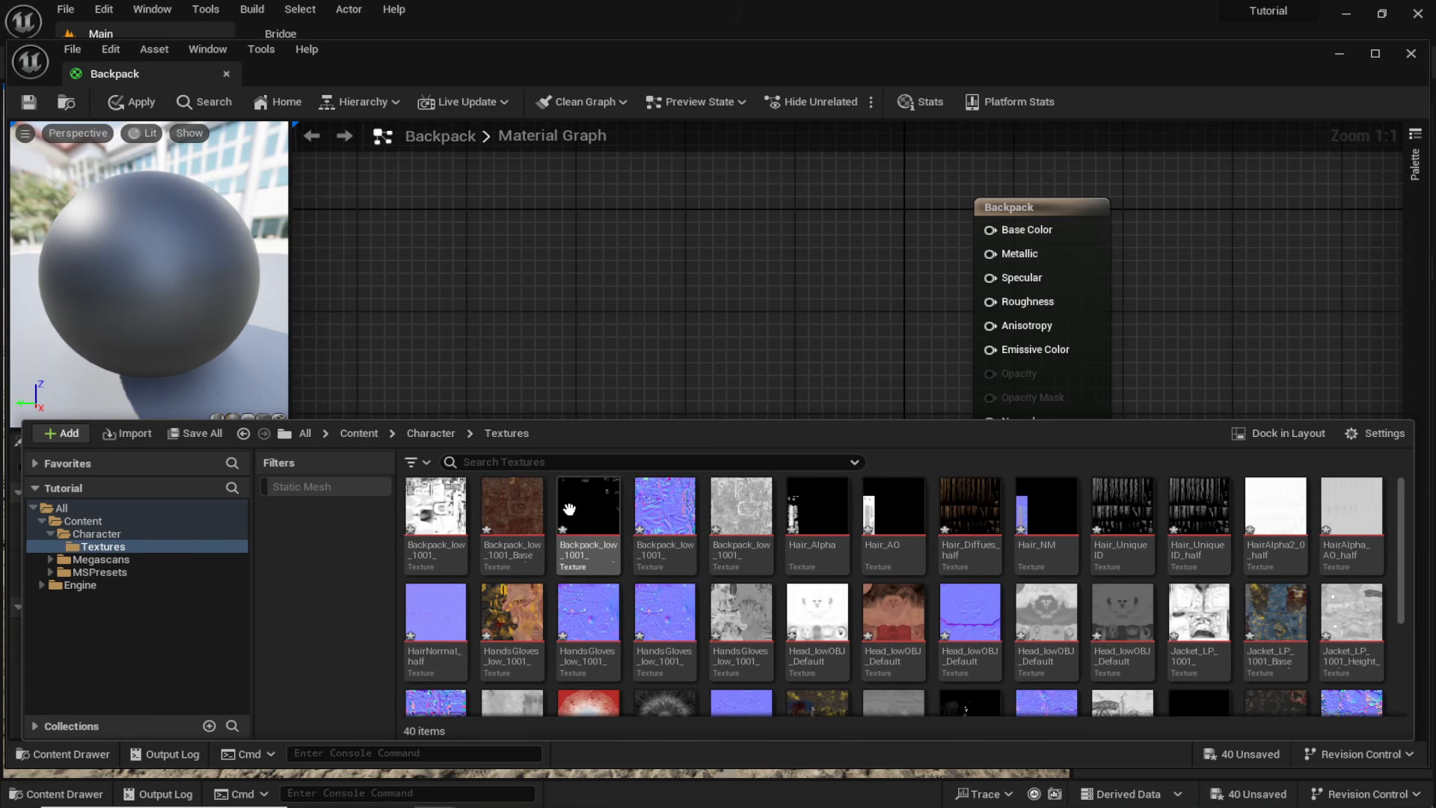
left_click(456, 518)
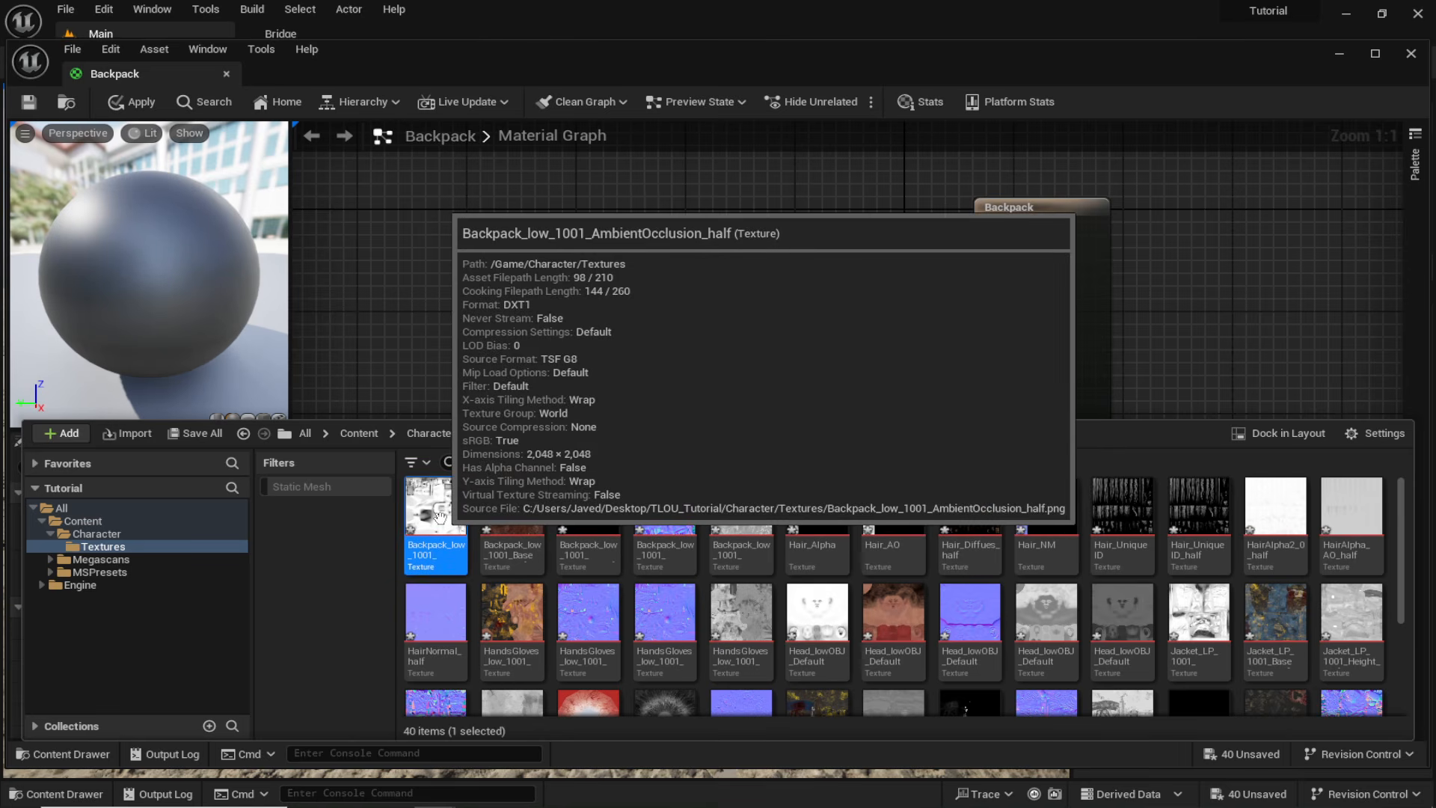
left_click_drag(449, 527, 605, 291)
left_click_drag(706, 300, 569, 387)
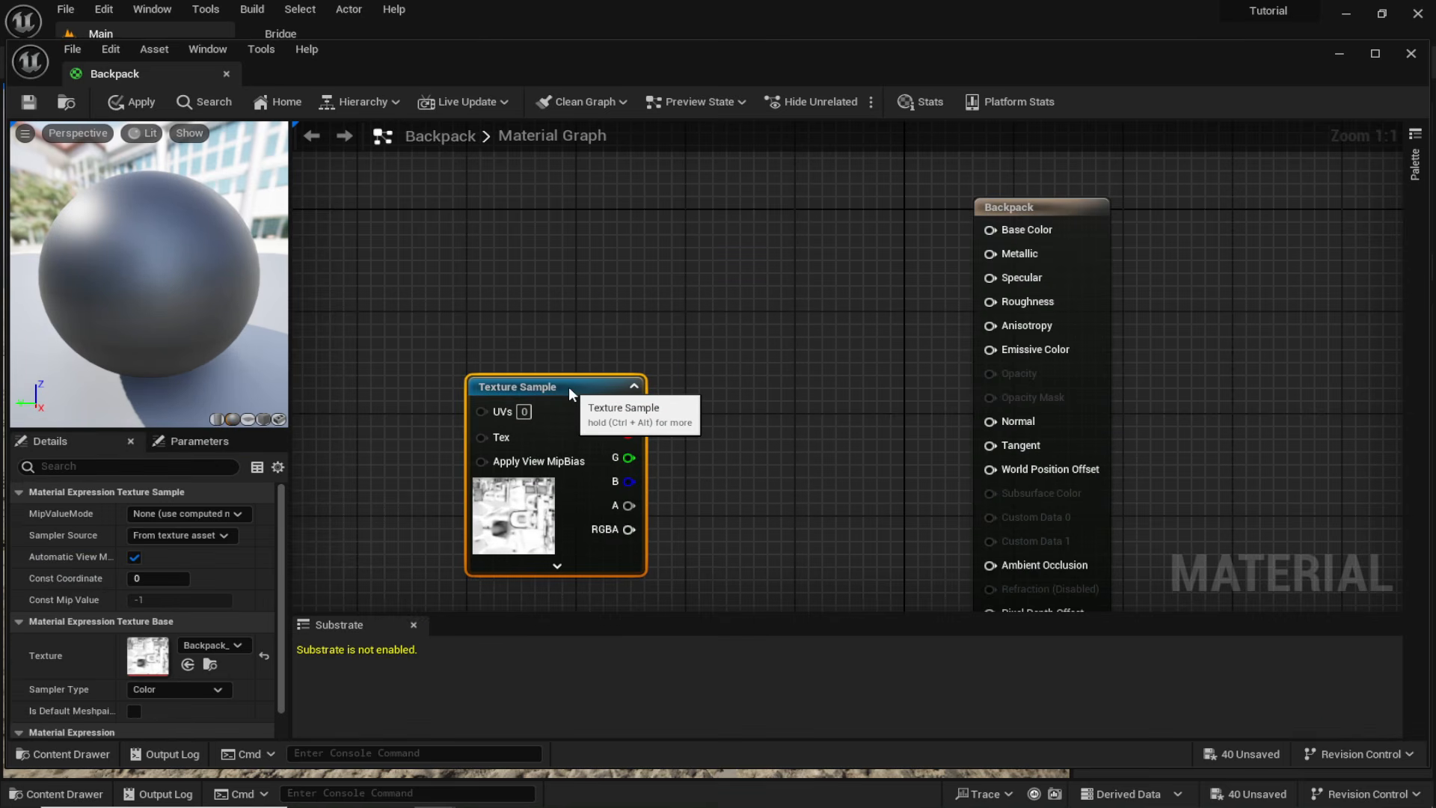
right_click_drag(921, 501, 864, 380)
left_click_drag(599, 322, 973, 482)
left_click_drag(551, 337, 730, 437)
Add the Backpack base color texture to the graph and connect its RGB output to Base Color.
left_click(693, 302)
right_click_drag(694, 303, 777, 456)
key("ctrl+space")
left_click_drag(494, 520, 1045, 293)
left_click_drag(714, 254, 577, 227)
Add the Backpack_low_1001_Metallic_half texture to the graph and connect its RGB output to Metallic.
left_click(740, 284)
right_click_drag(744, 288, 775, 228)
key("ctrl+space")
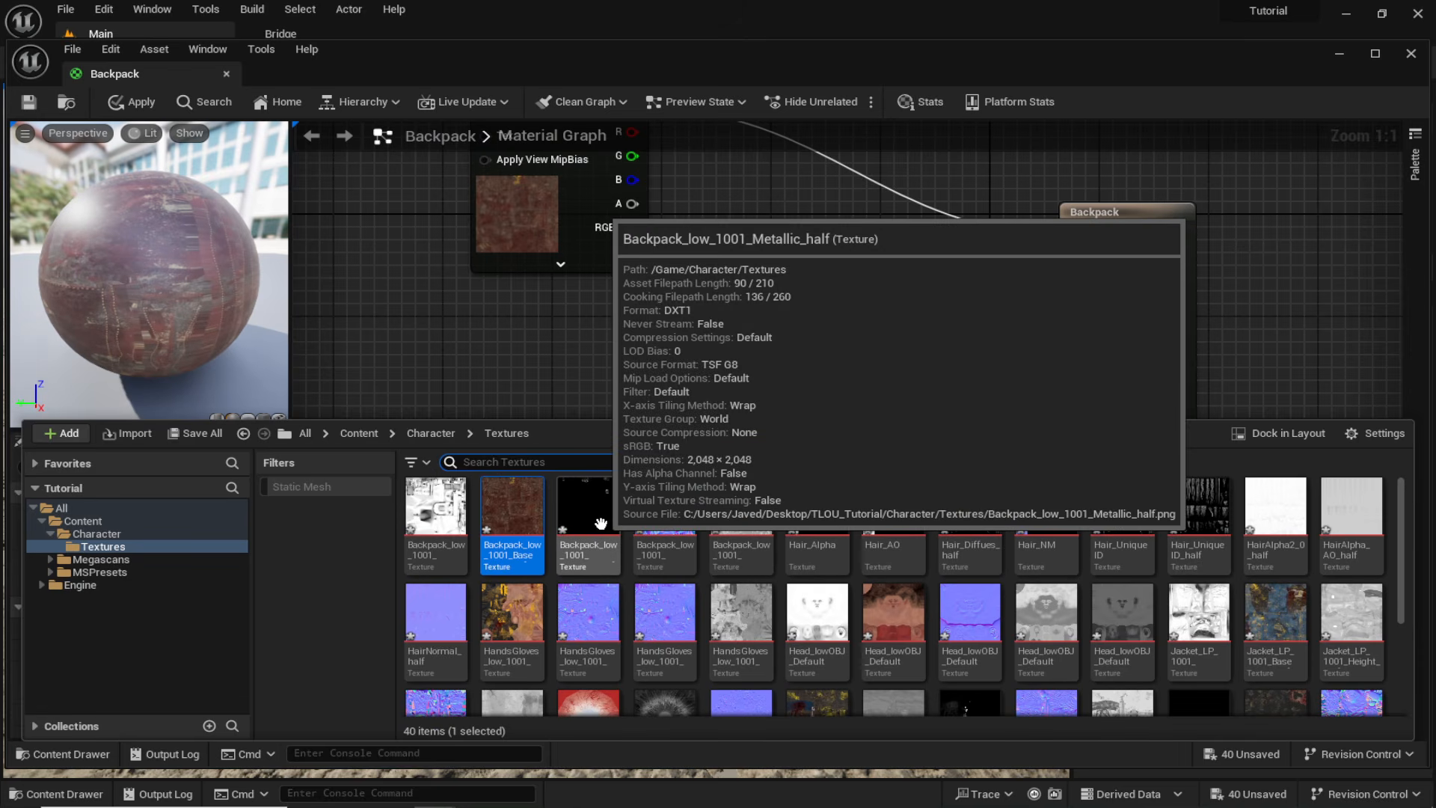
left_click_drag(600, 523, 460, 325)
left_click_drag(619, 355, 1092, 260)
left_click_drag(581, 334, 364, 334)
Add the Backpack normal and Backpack_low_1001_Roughness_half textures and connect their RGB outputs to Normal and Roughness.
left_click_drag(665, 523, 621, 408)
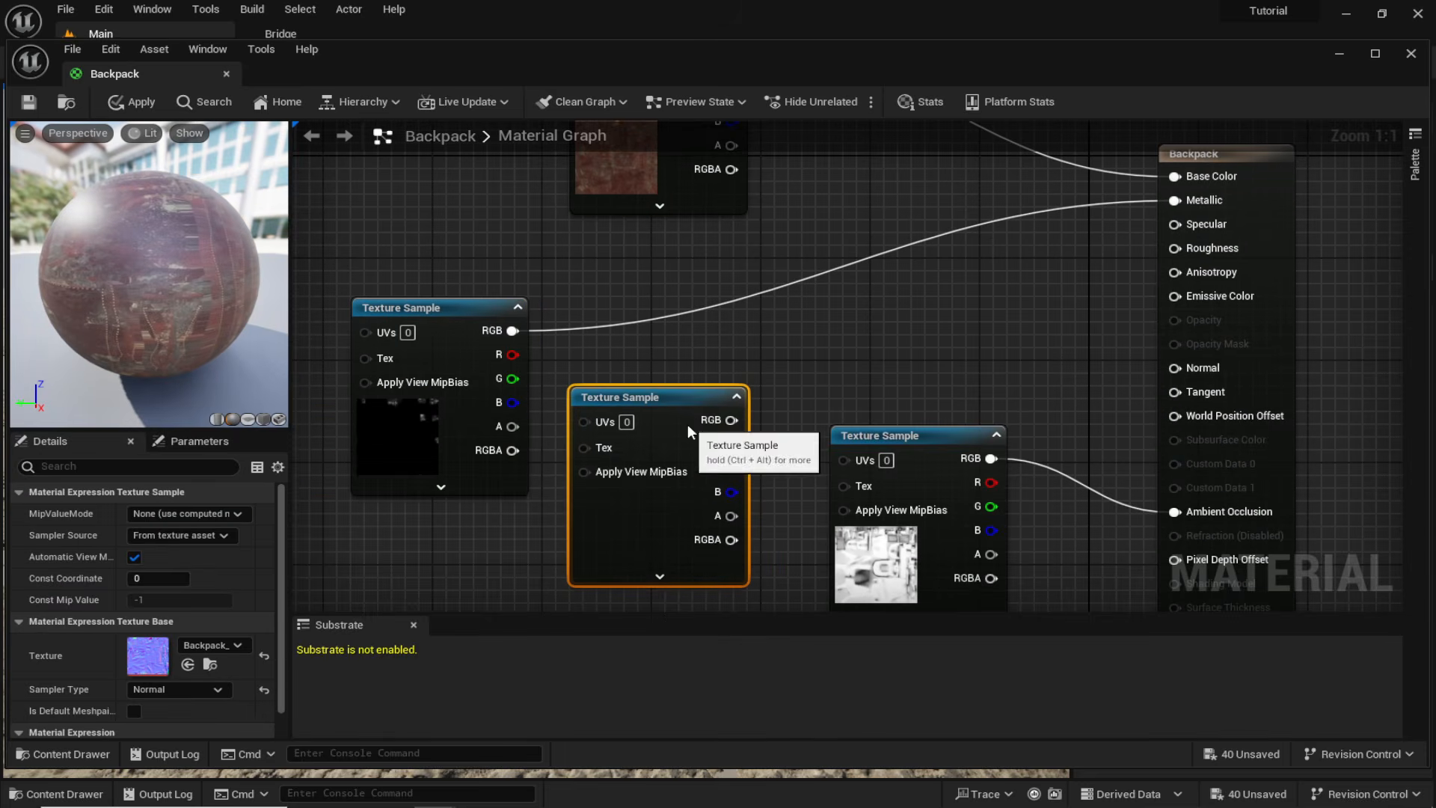
left_click_drag(731, 432, 1175, 367)
left_click_drag(900, 446, 946, 501)
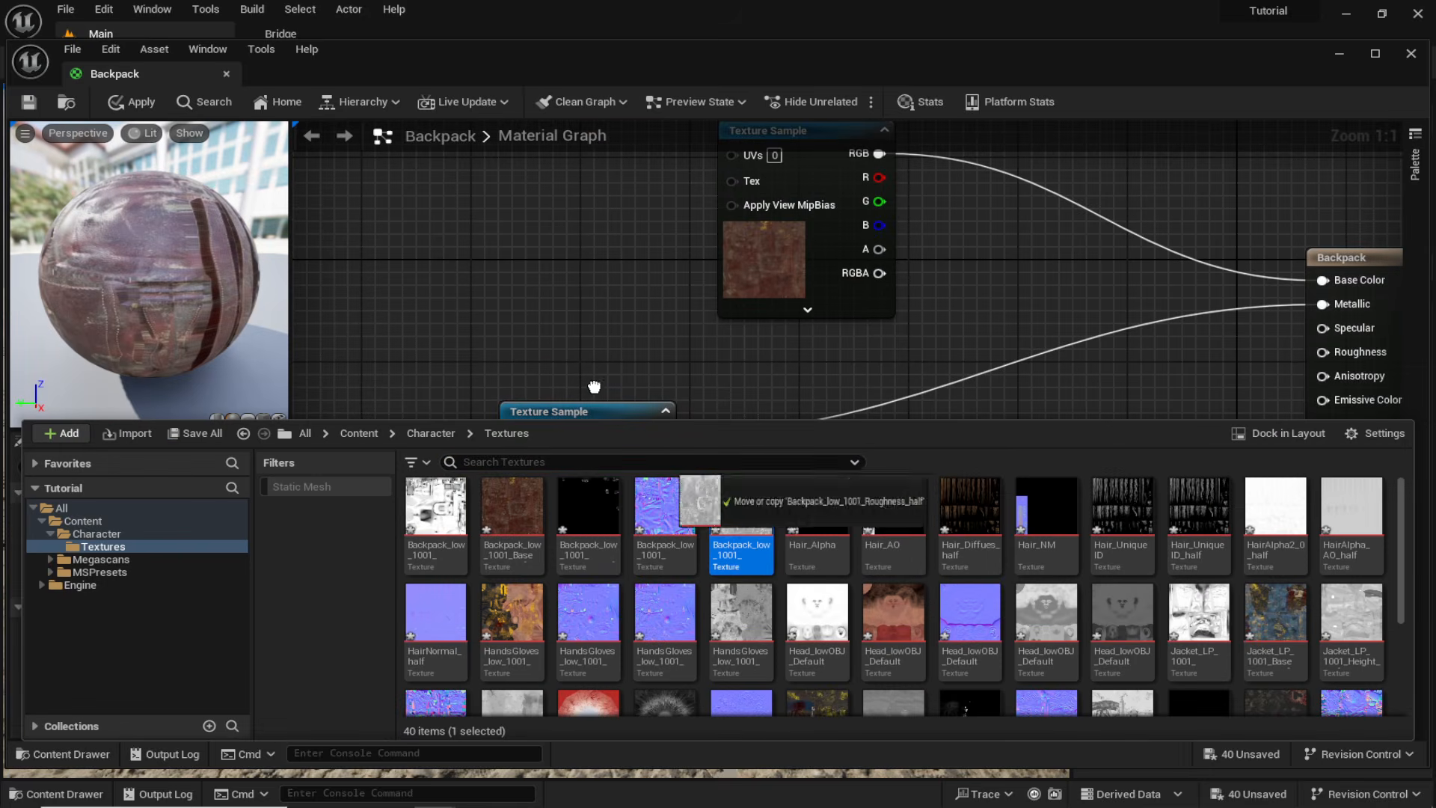
left_click_drag(740, 516, 367, 228)
left_click_drag(530, 264, 1367, 356)
Place the Character skeletal mesh from the Character folder on the landscape in the level.
key("ctrl+space")
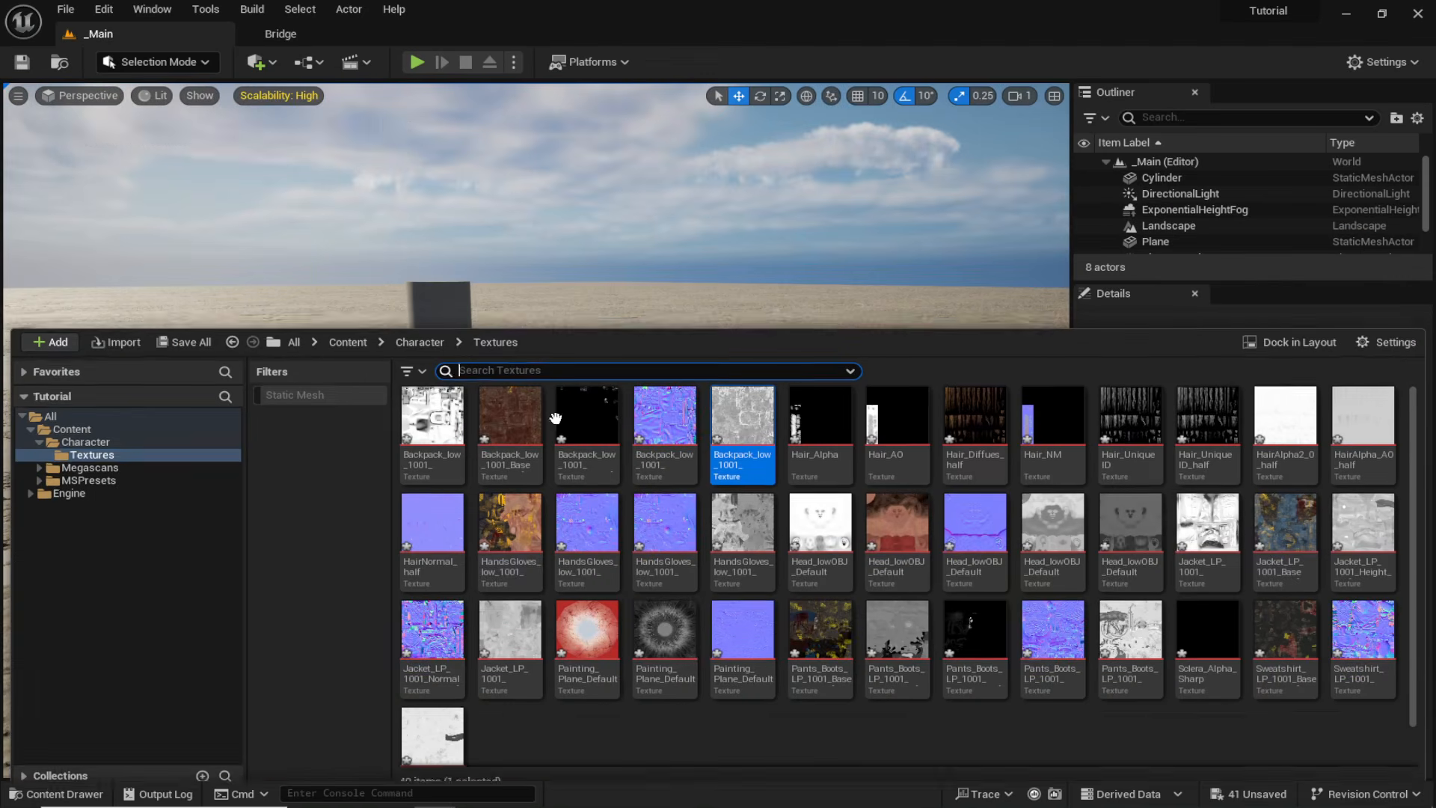
left_click(419, 337)
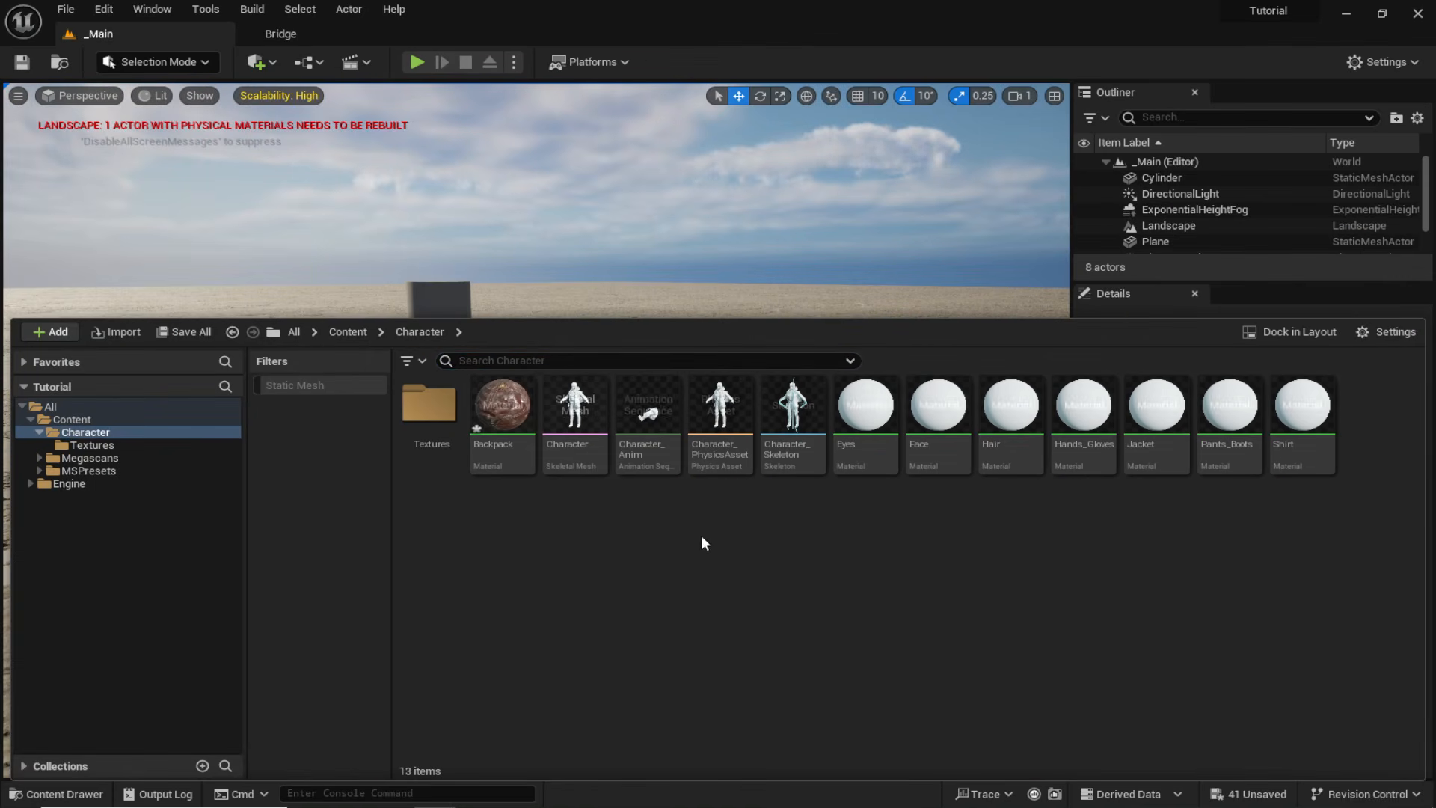
mouse_move(574, 425)
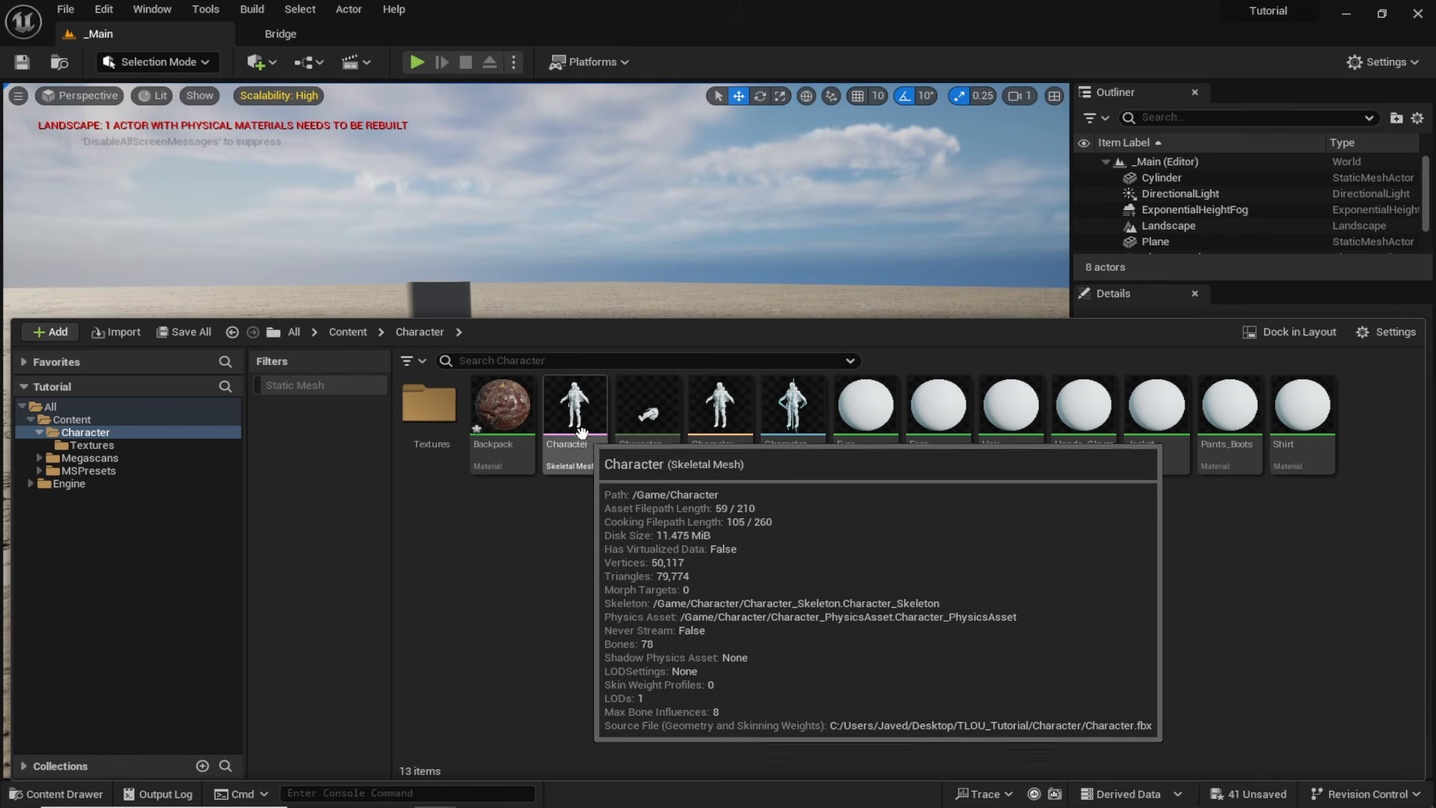
left_click_drag(578, 433, 529, 445)
right_click_drag(530, 444, 493, 419)
key("w")
key("d")
scroll(529, 444, "down", 1)
key("w")
key("d")
key("a")
Open the Hair material, add the Hair_Diffues_half texture and connect its RGB output to Base Color.
key("ctrl+space")
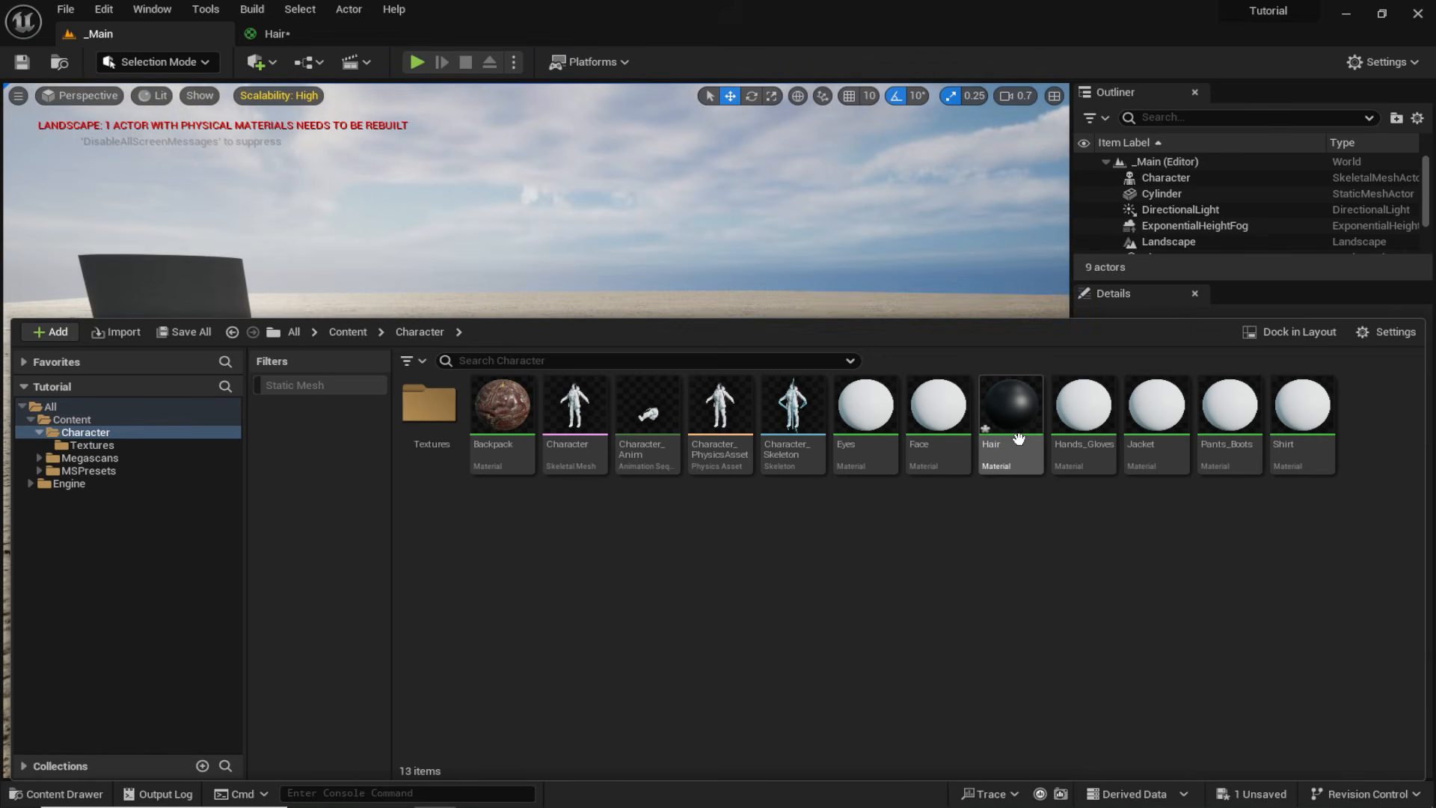
double_click(1010, 408)
right_click_drag(904, 385, 949, 404)
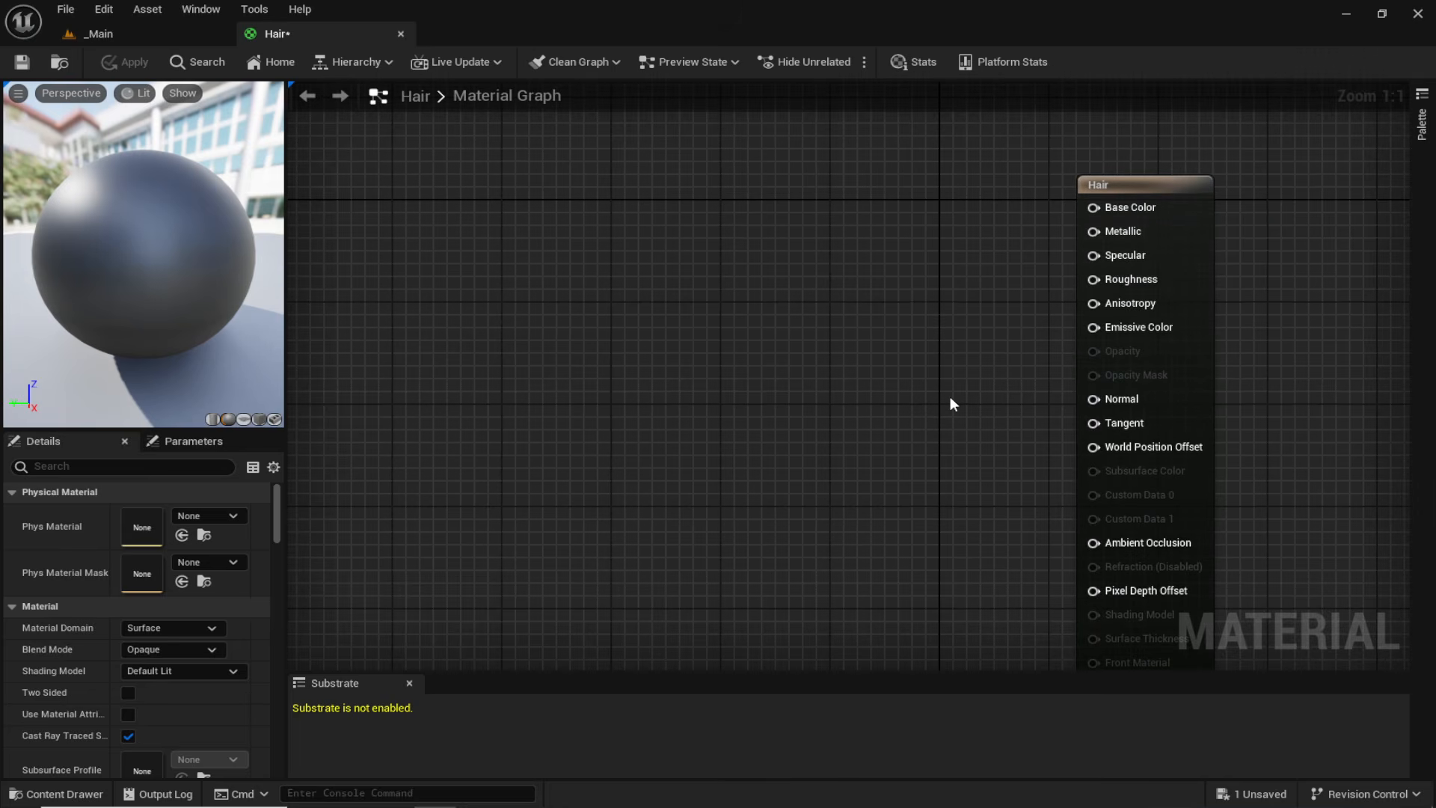
key("ctrl+space")
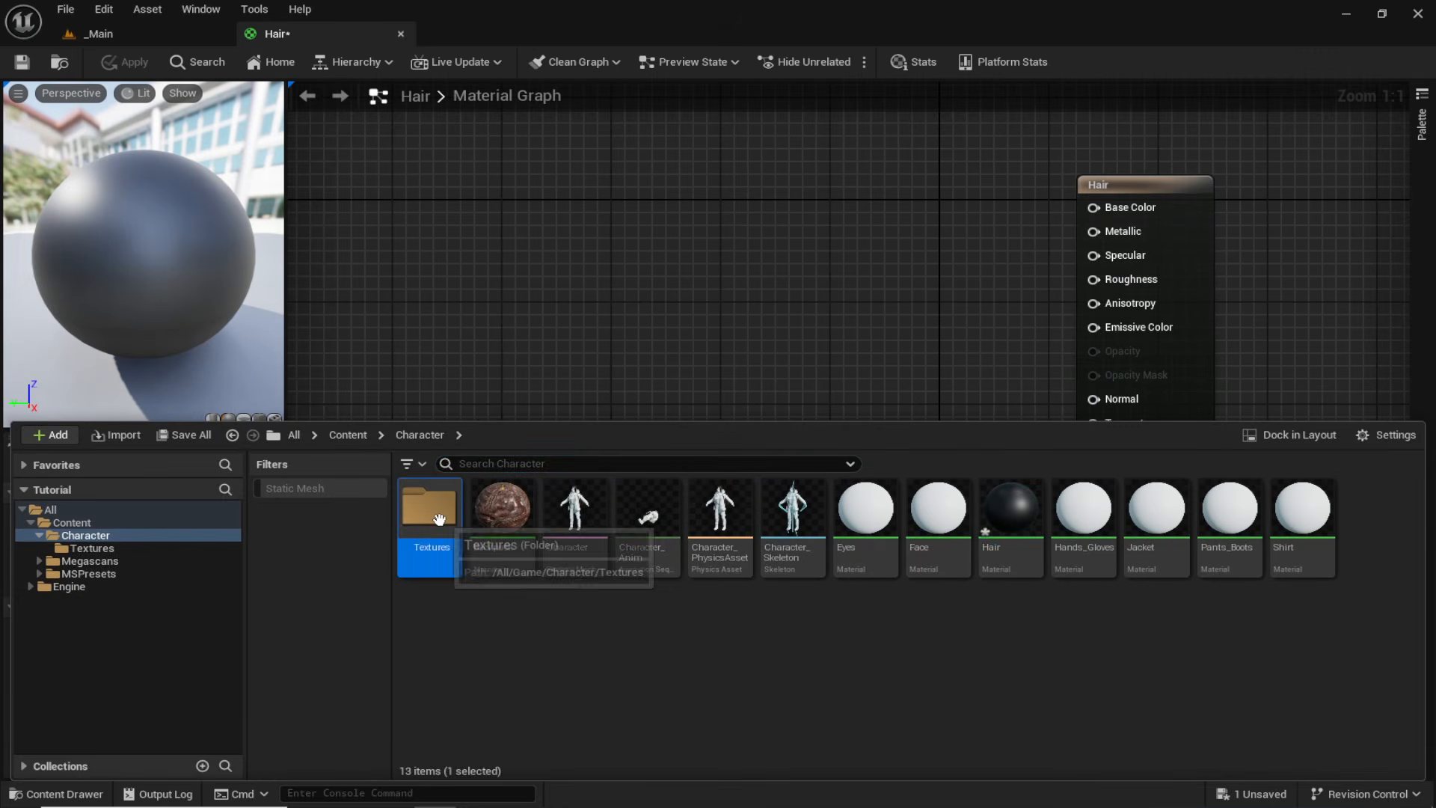
double_click(429, 508)
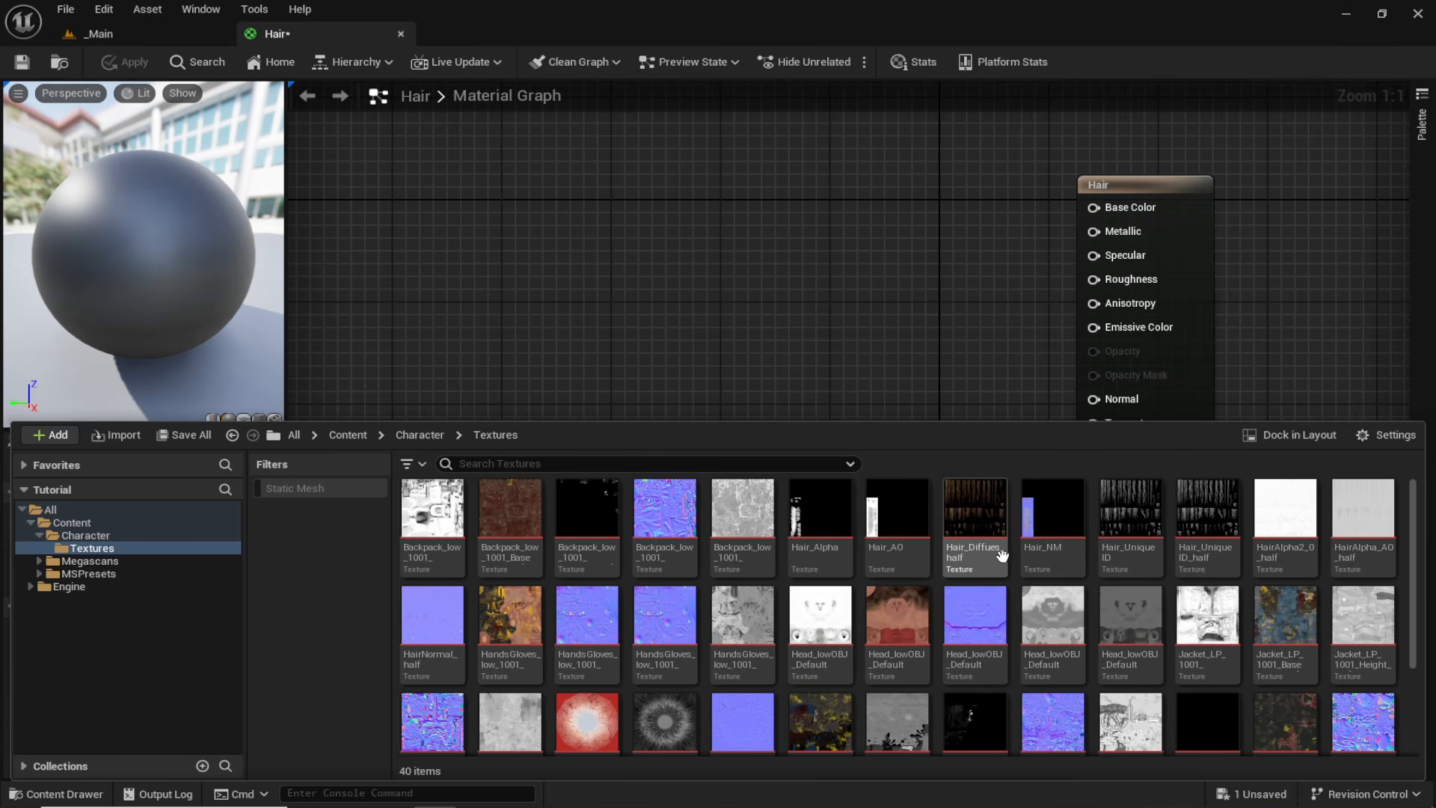
left_click_drag(976, 523, 673, 172)
left_click_drag(801, 205, 1132, 209)
left_click_drag(728, 214, 522, 166)
Add the HairAlpha2_0_half texture to the Hair material graph and position it below the diffuse texture.
left_click(731, 322)
right_click_drag(927, 388, 926, 273)
key("ctrl+space")
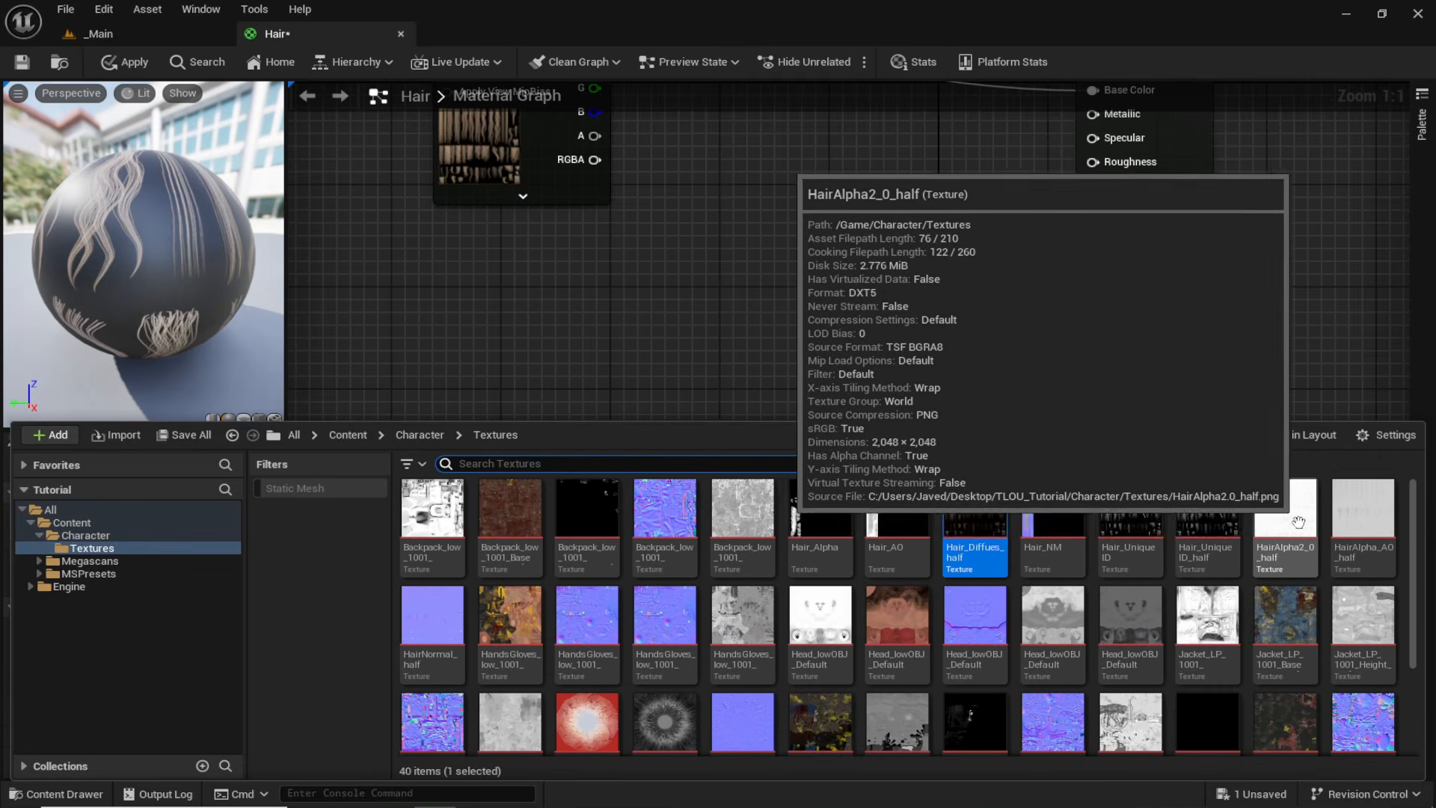
left_click_drag(1299, 523, 576, 301)
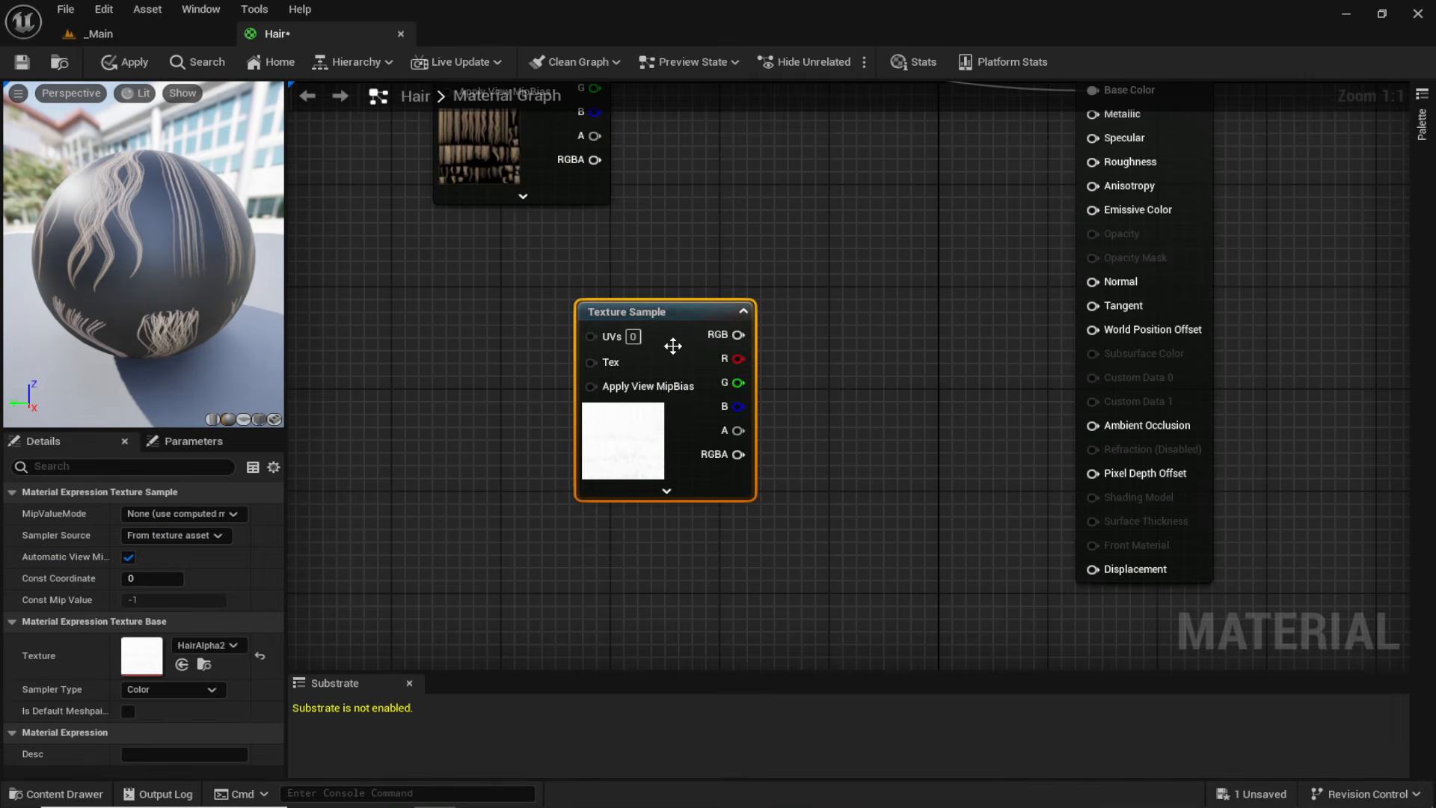
left_click_drag(675, 340, 628, 375)
Set the Hair material's blend mode to Masked and connect the hair alpha texture's A output to Opacity Mask.
left_click(976, 326)
right_click_drag(977, 324, 955, 447)
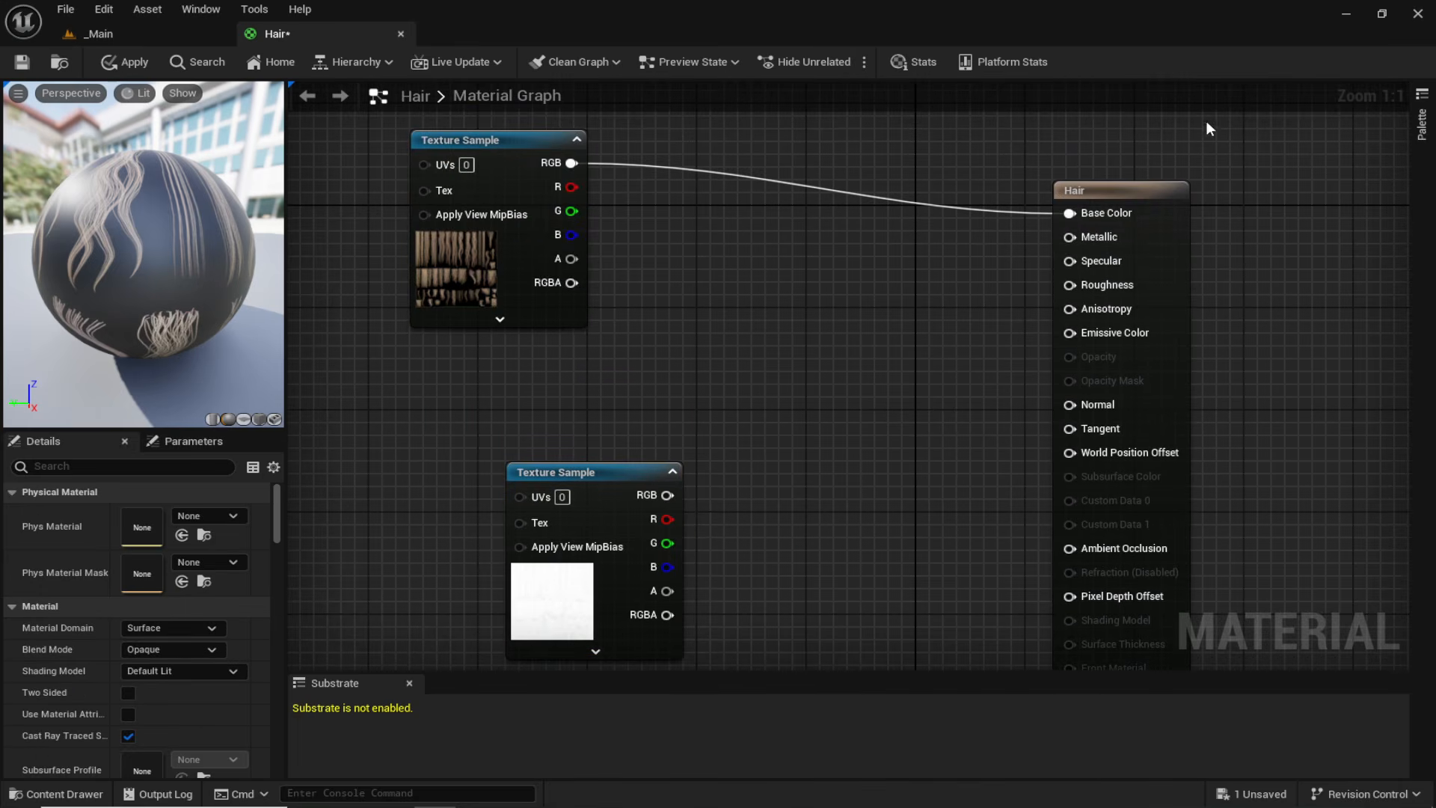
left_click(1144, 192)
right_click_drag(1128, 198, 1063, 215)
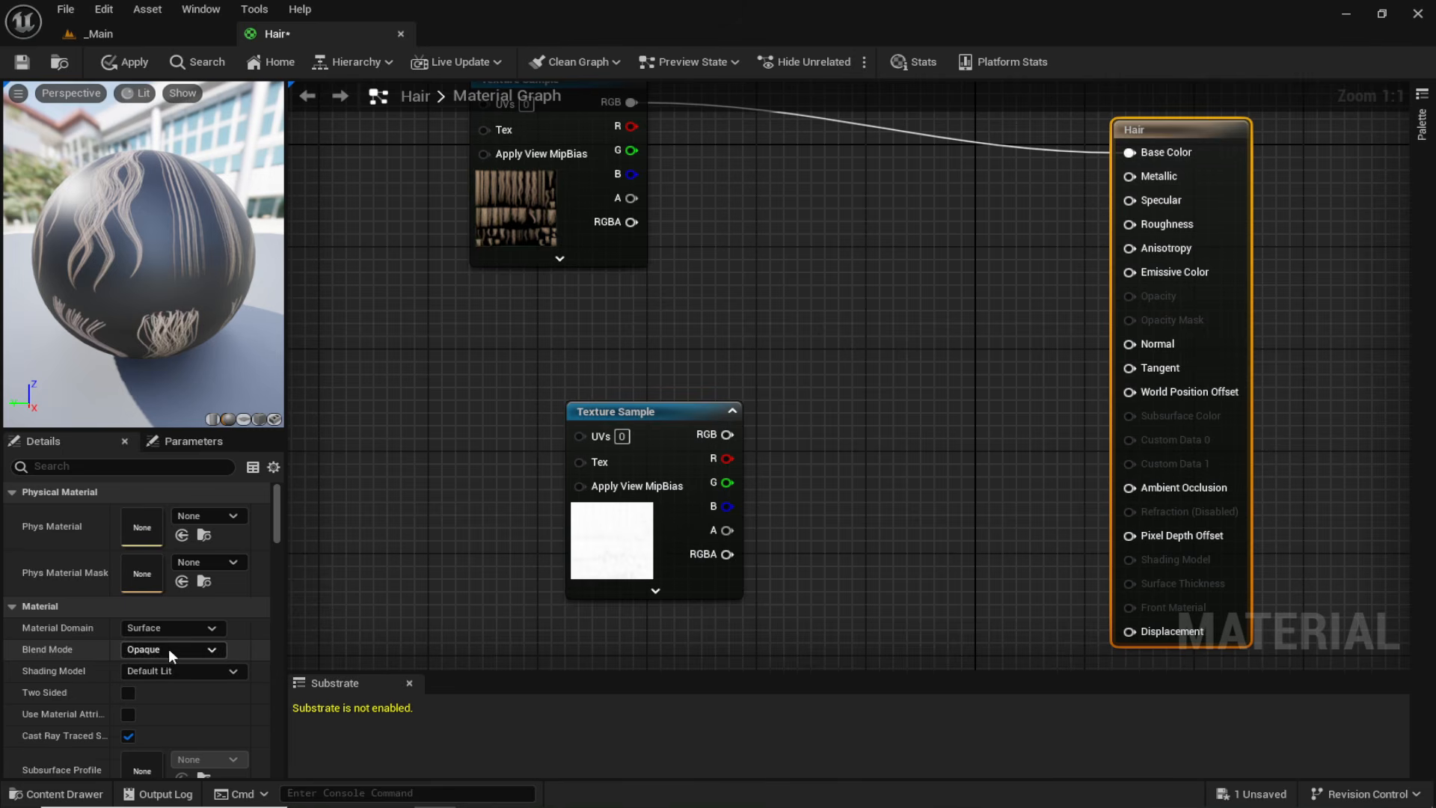
left_click(150, 652)
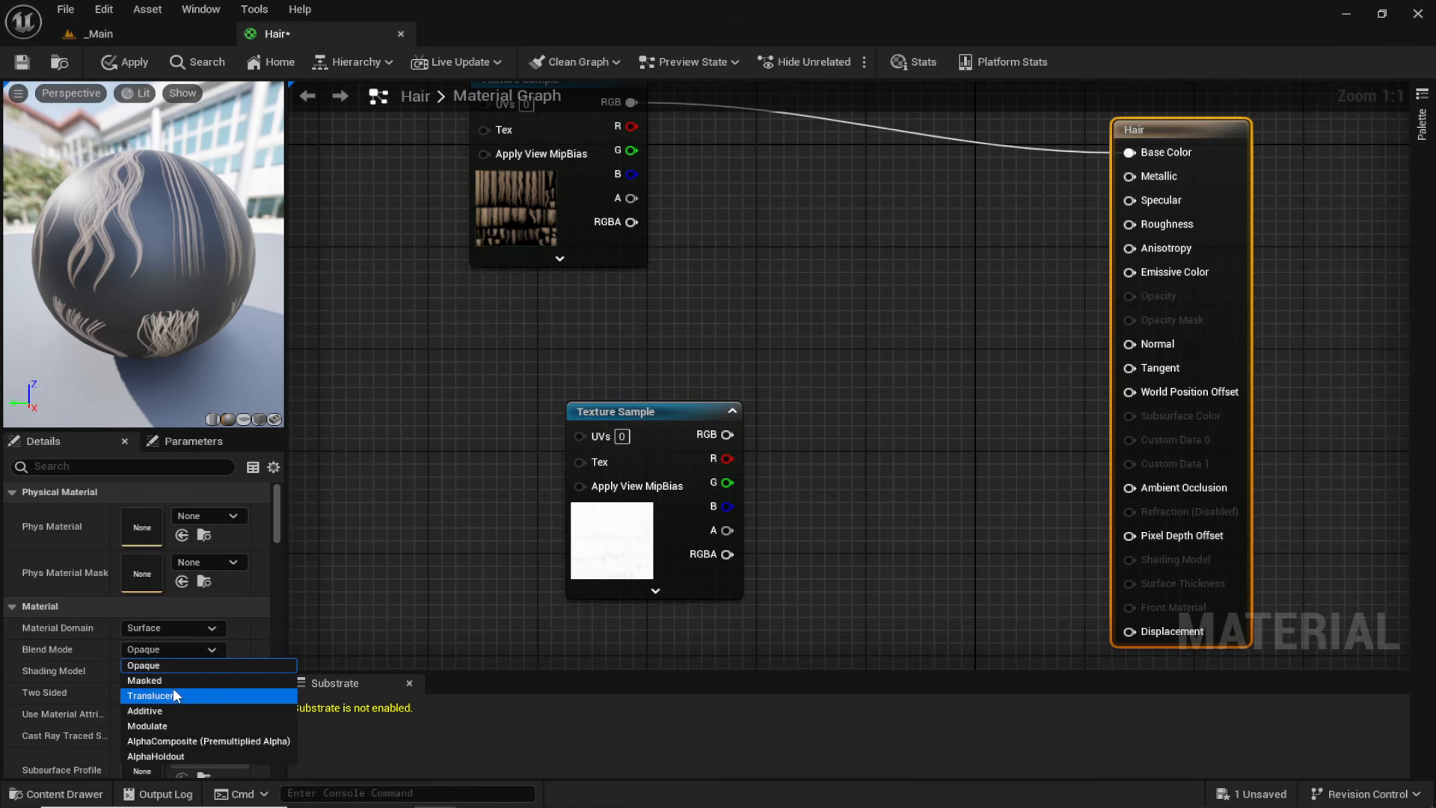
left_click(164, 680)
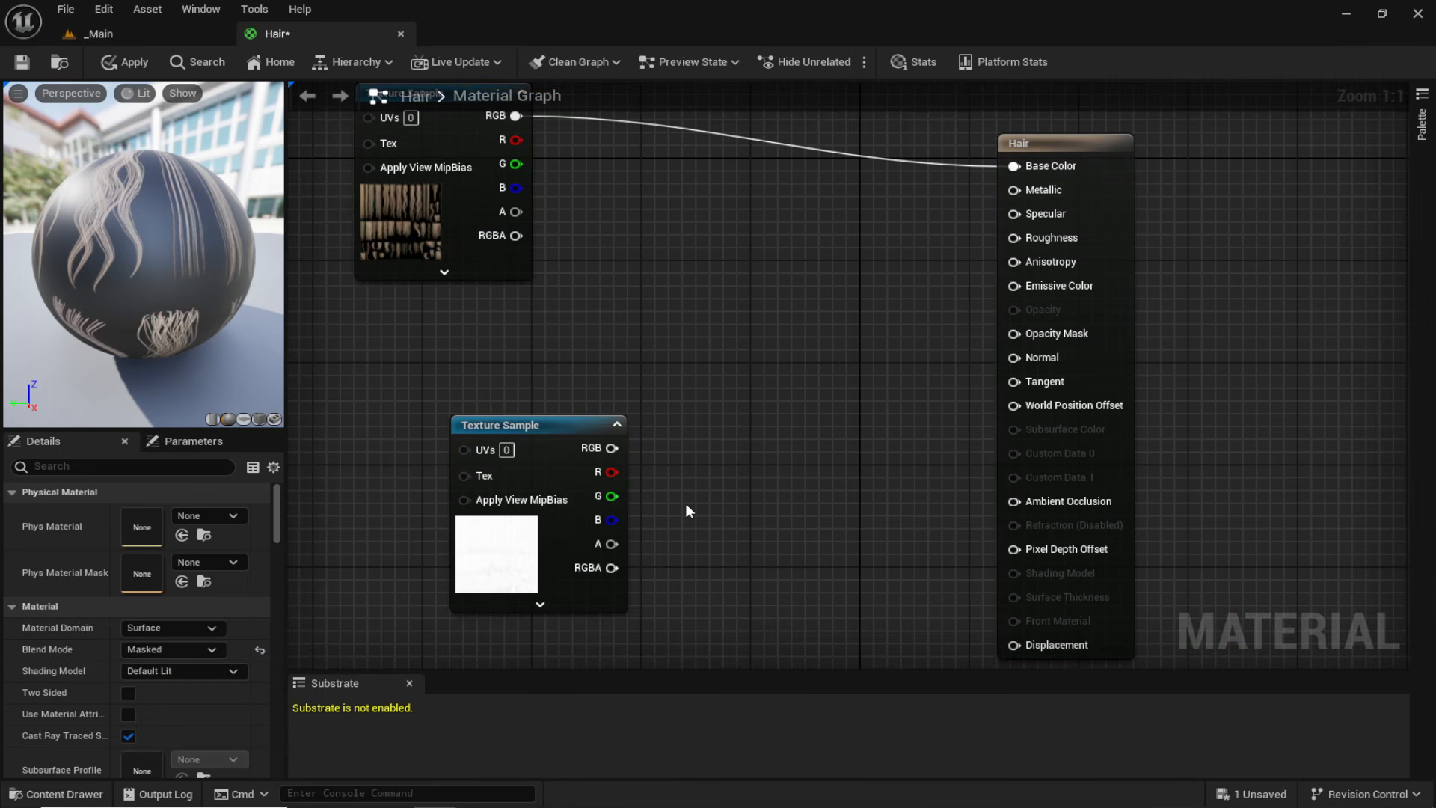
left_click_drag(612, 544, 1035, 330)
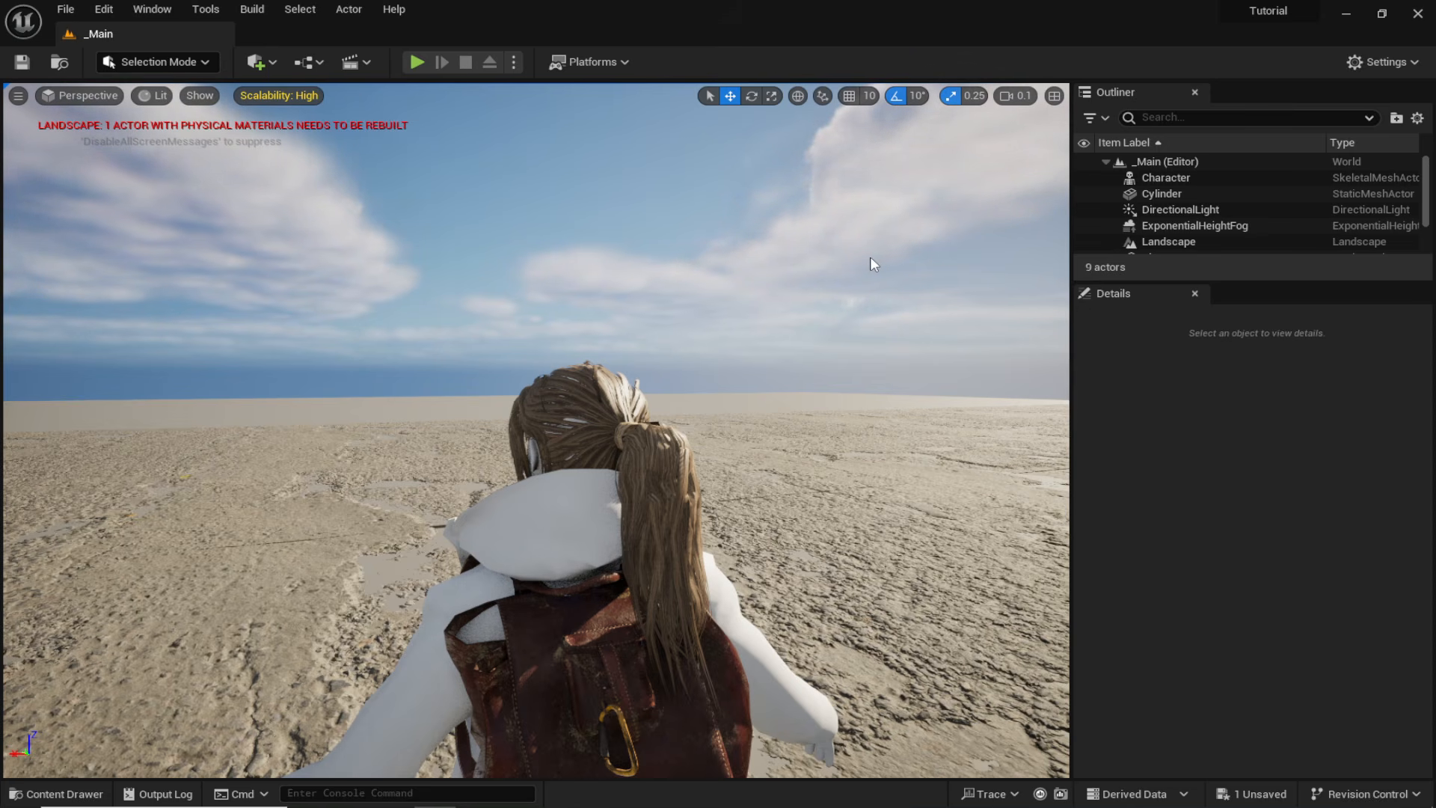
Open the Hands_Gloves material and show the character's Textures folder alongside its graph.
key("ctrl+space")
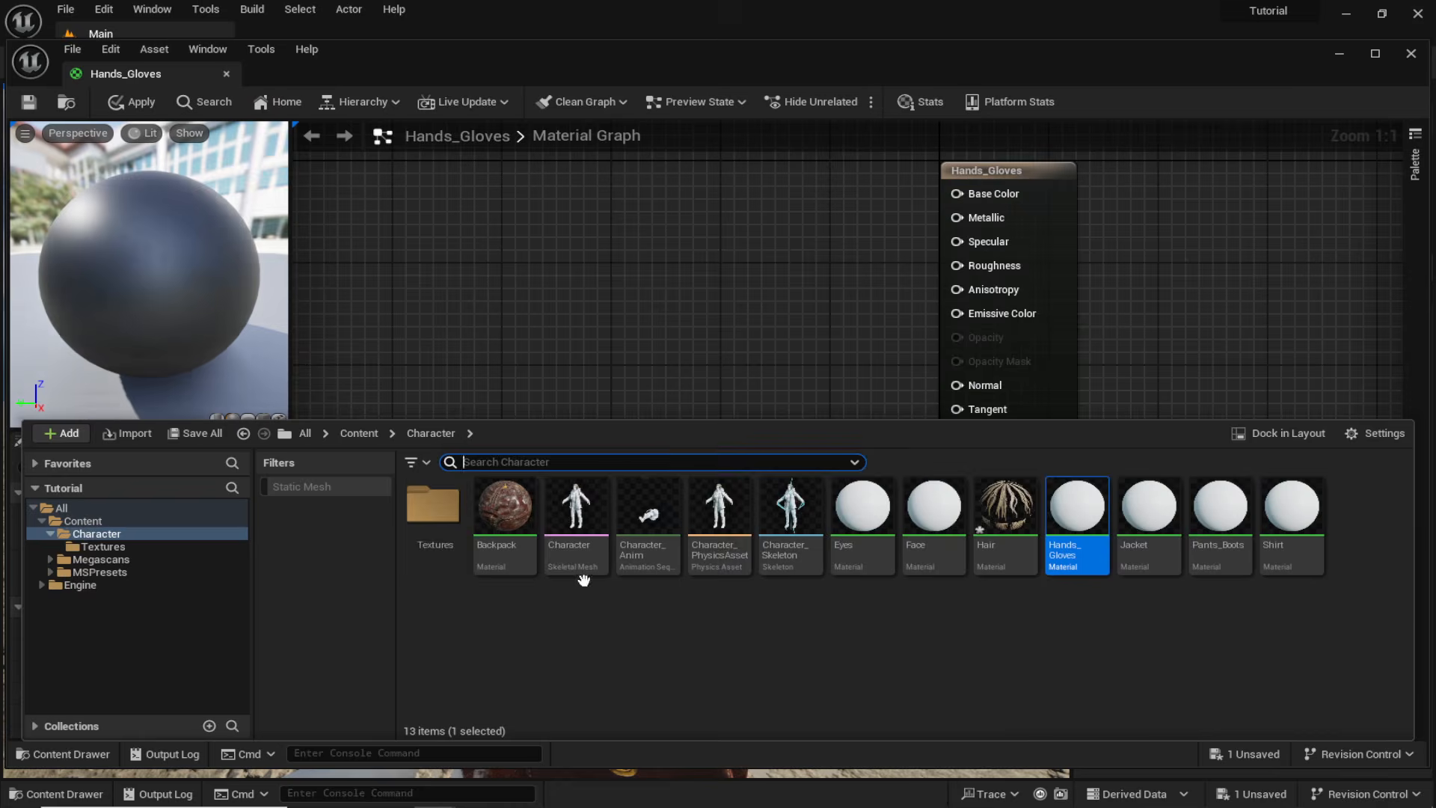
double_click(432, 507)
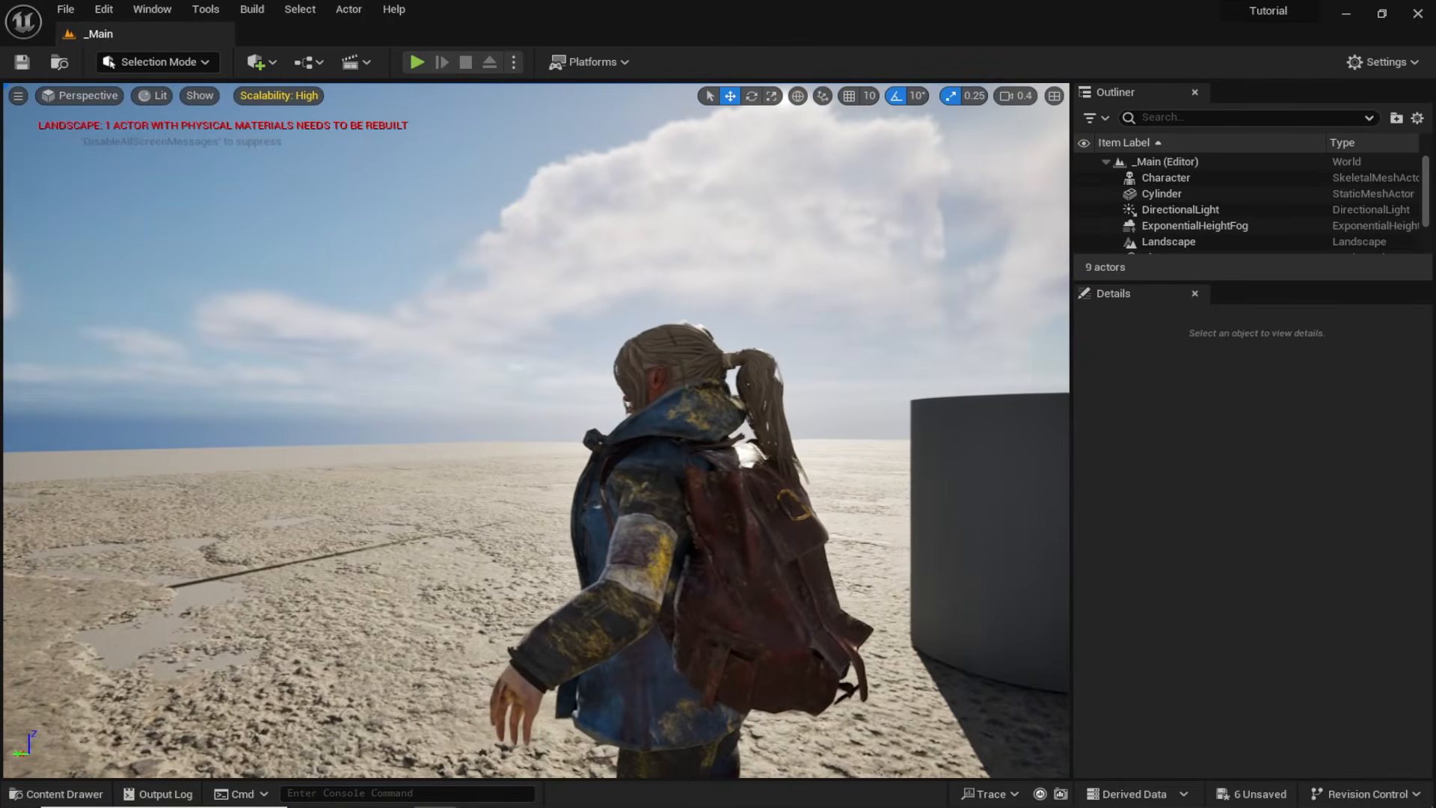
Create a new folder named Assets inside the project's Character folder.
right_click_drag(643, 430, 494, 430)
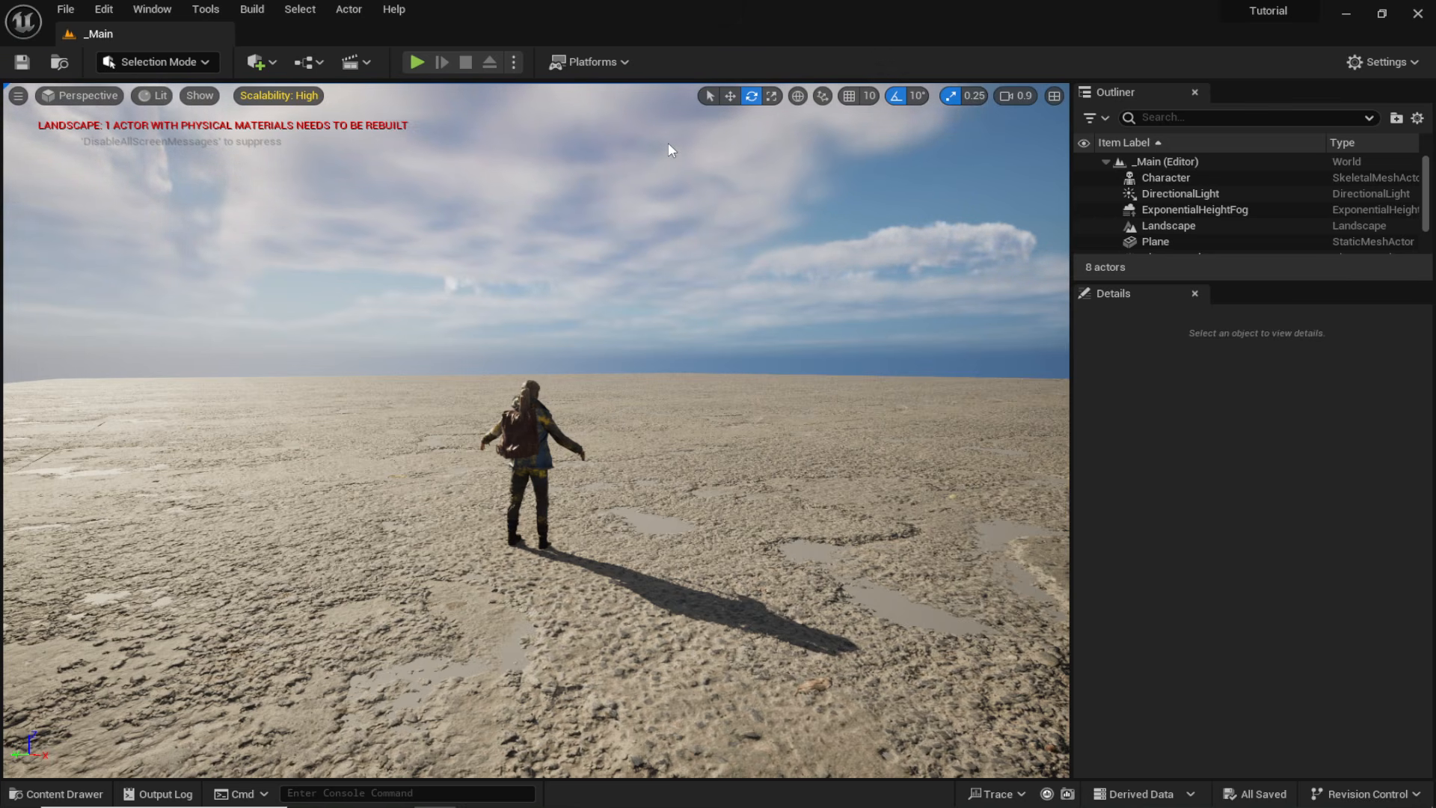
key("ctrl+space")
left_click(420, 331)
right_click(714, 467)
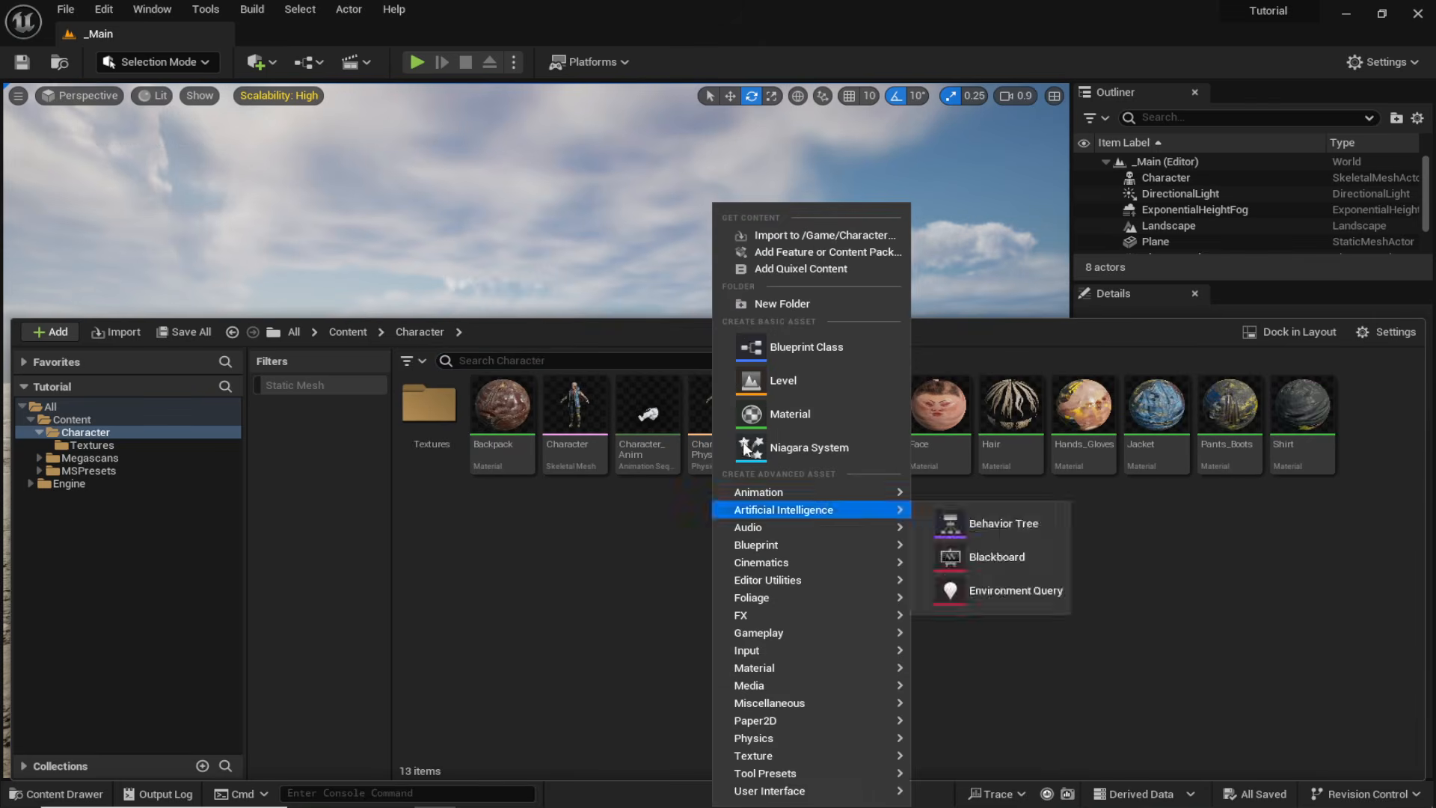
left_click(782, 303)
type("Assets")
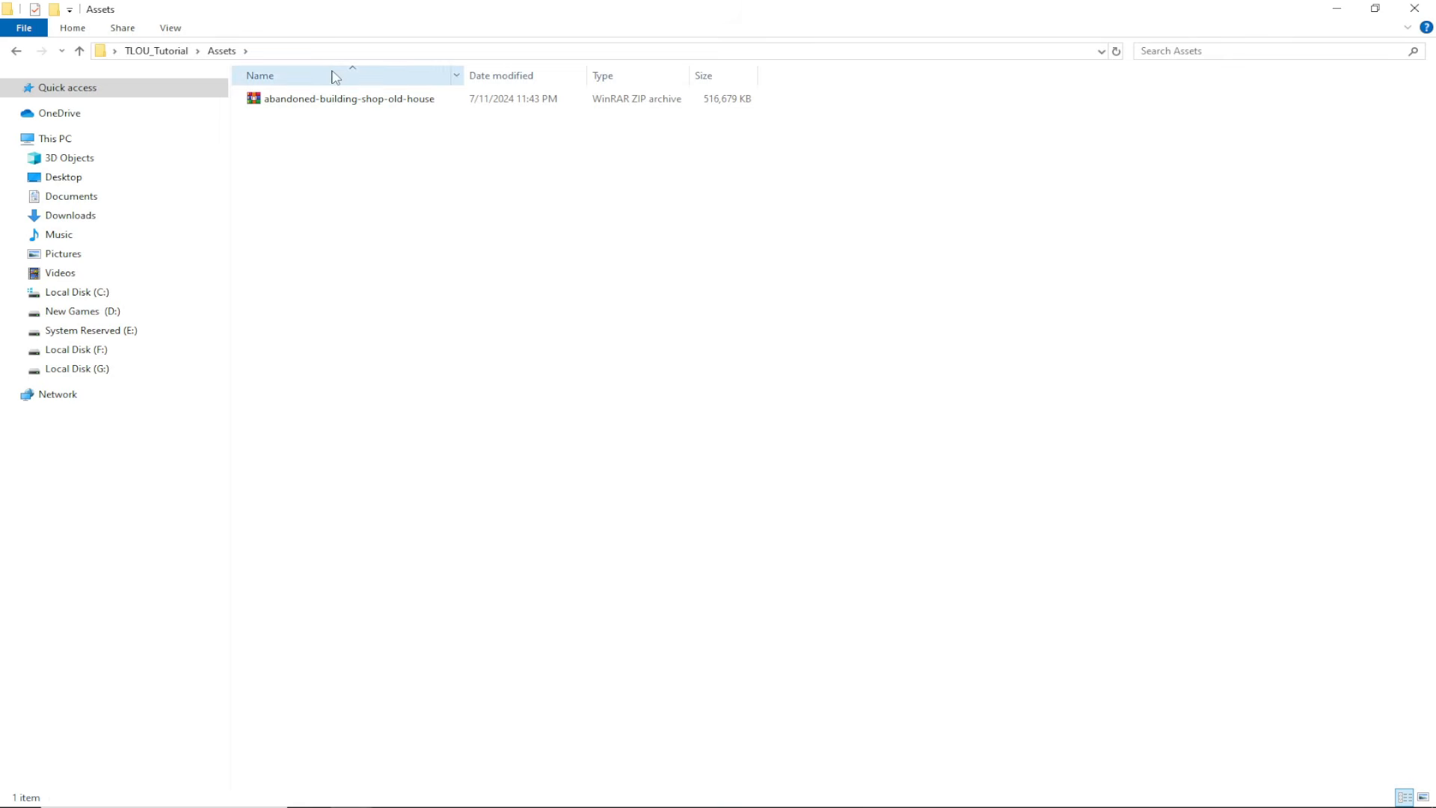
Extract the abandoned-building-shop-old-house archive into the TLOU_Tutorial > Assets folder.
right_click(371, 105)
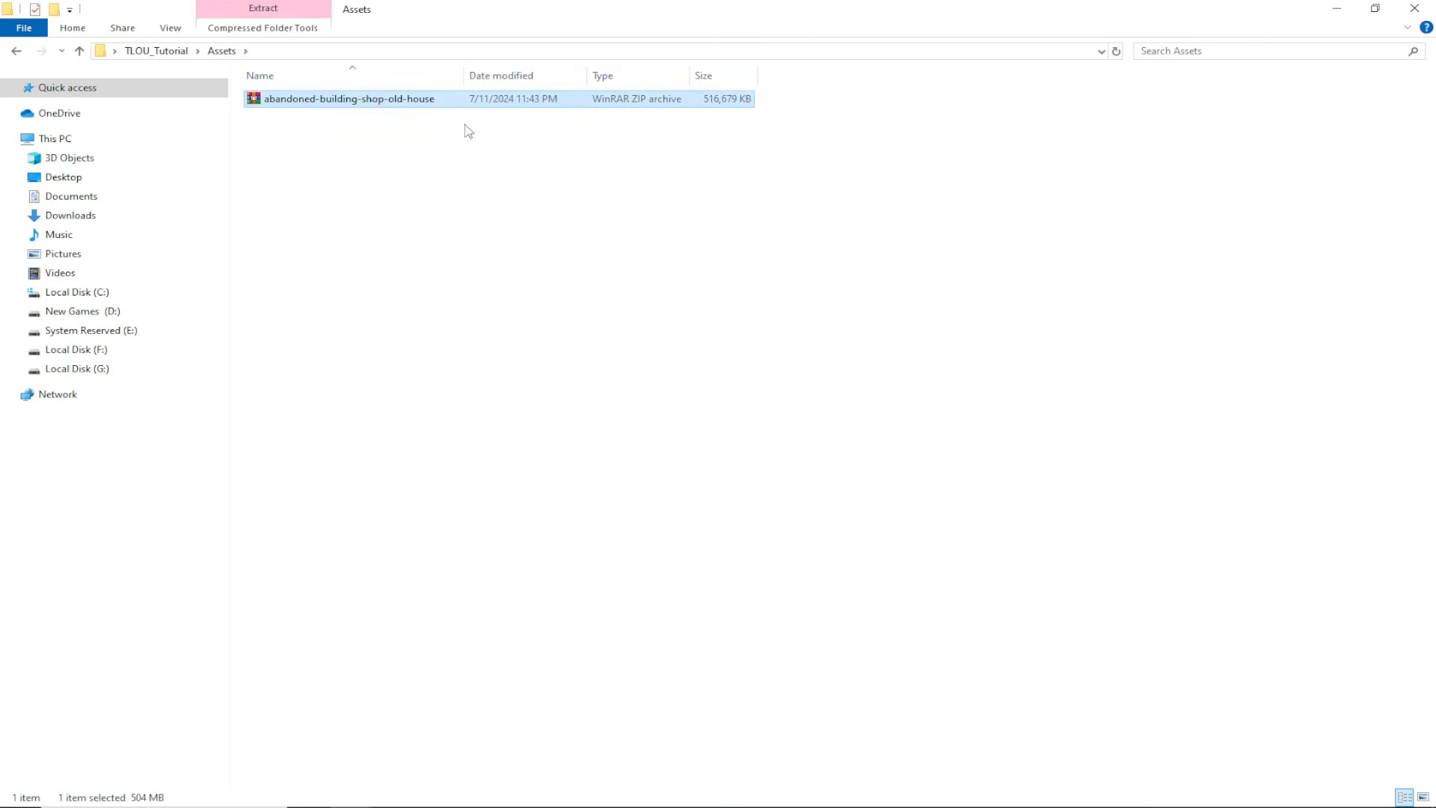
left_click(460, 182)
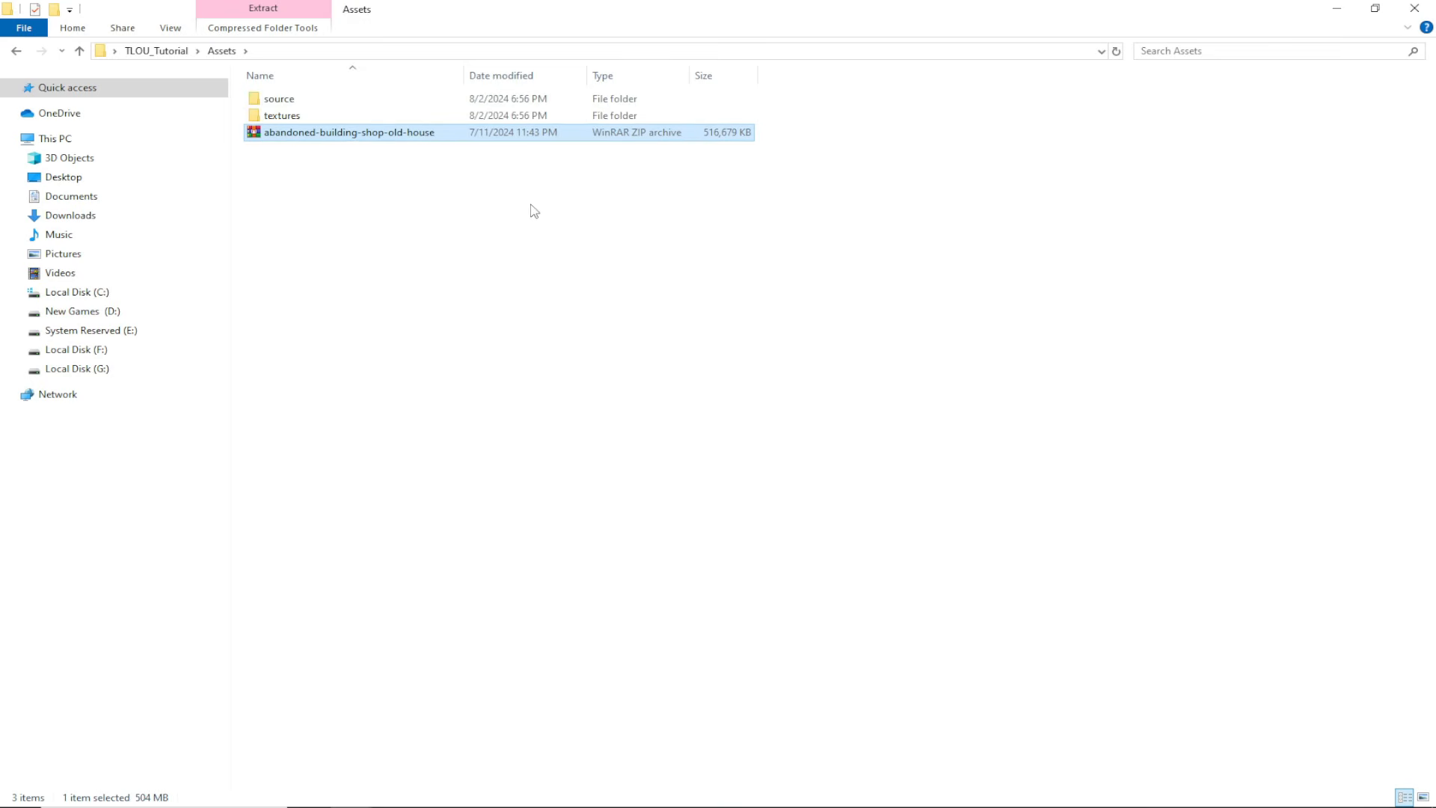
left_click(533, 211)
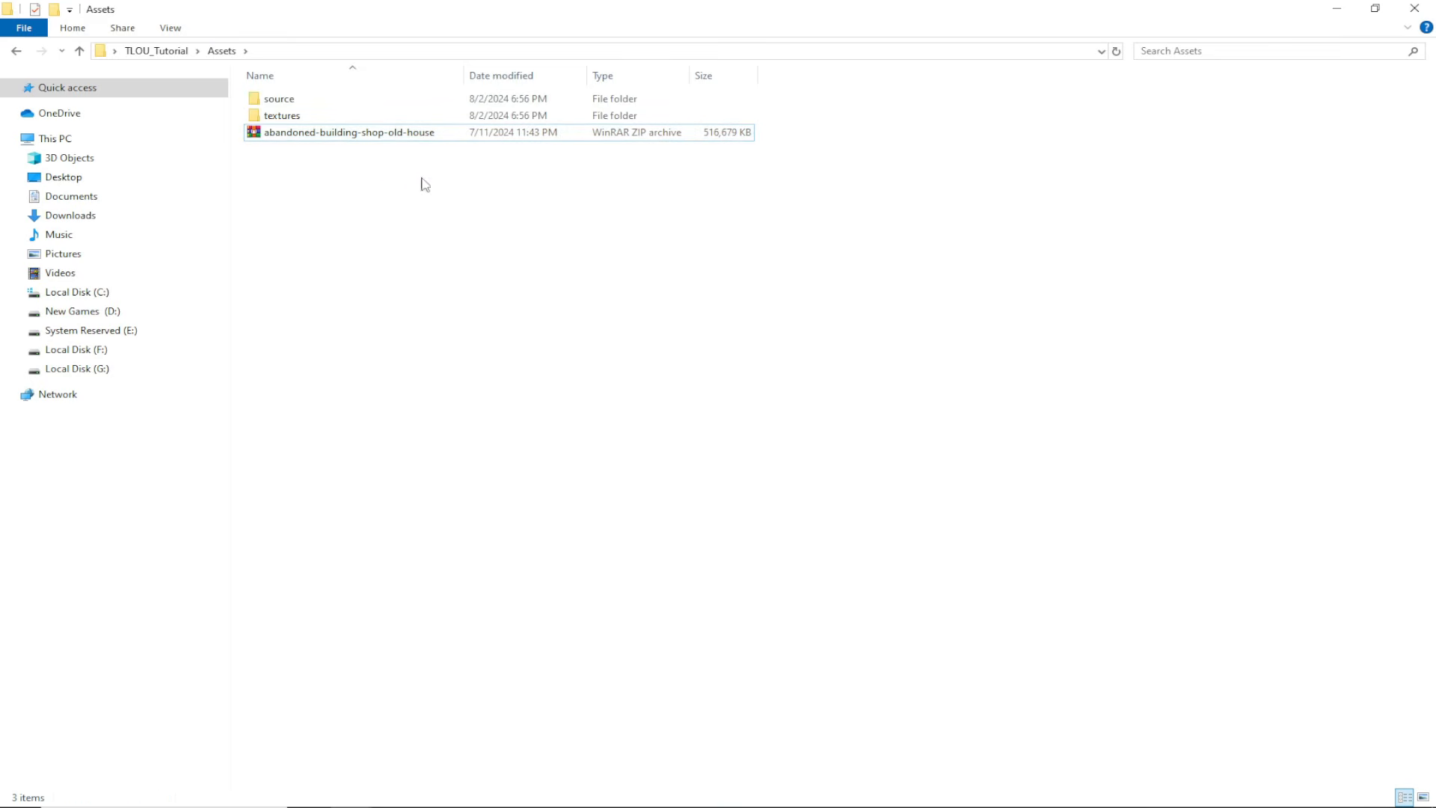
Import the model FBX from the extracted source folder into the House folder with the default import options.
double_click(290, 102)
left_click_drag(467, 9, 822, 101)
left_click_drag(692, 183, 671, 745)
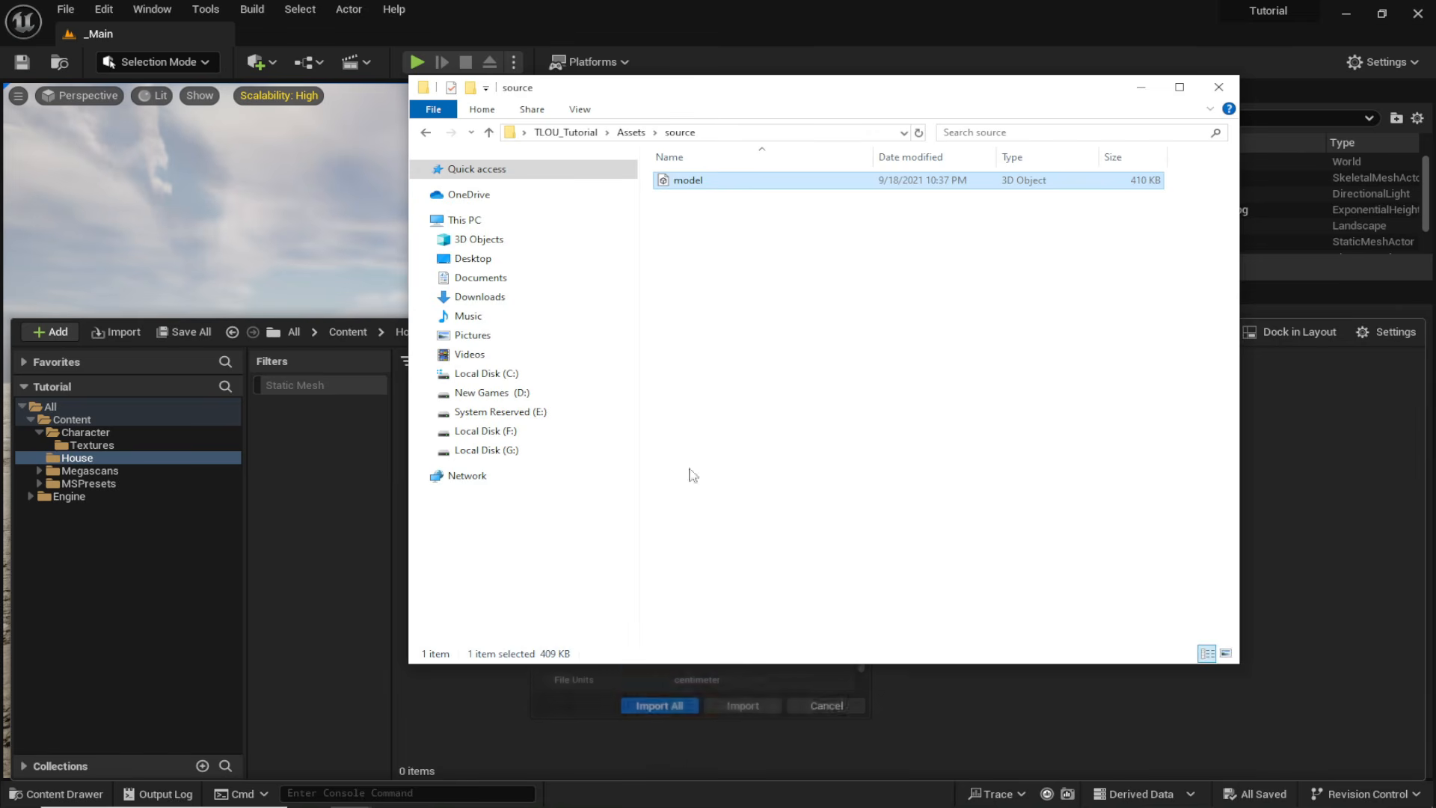
left_click(1140, 86)
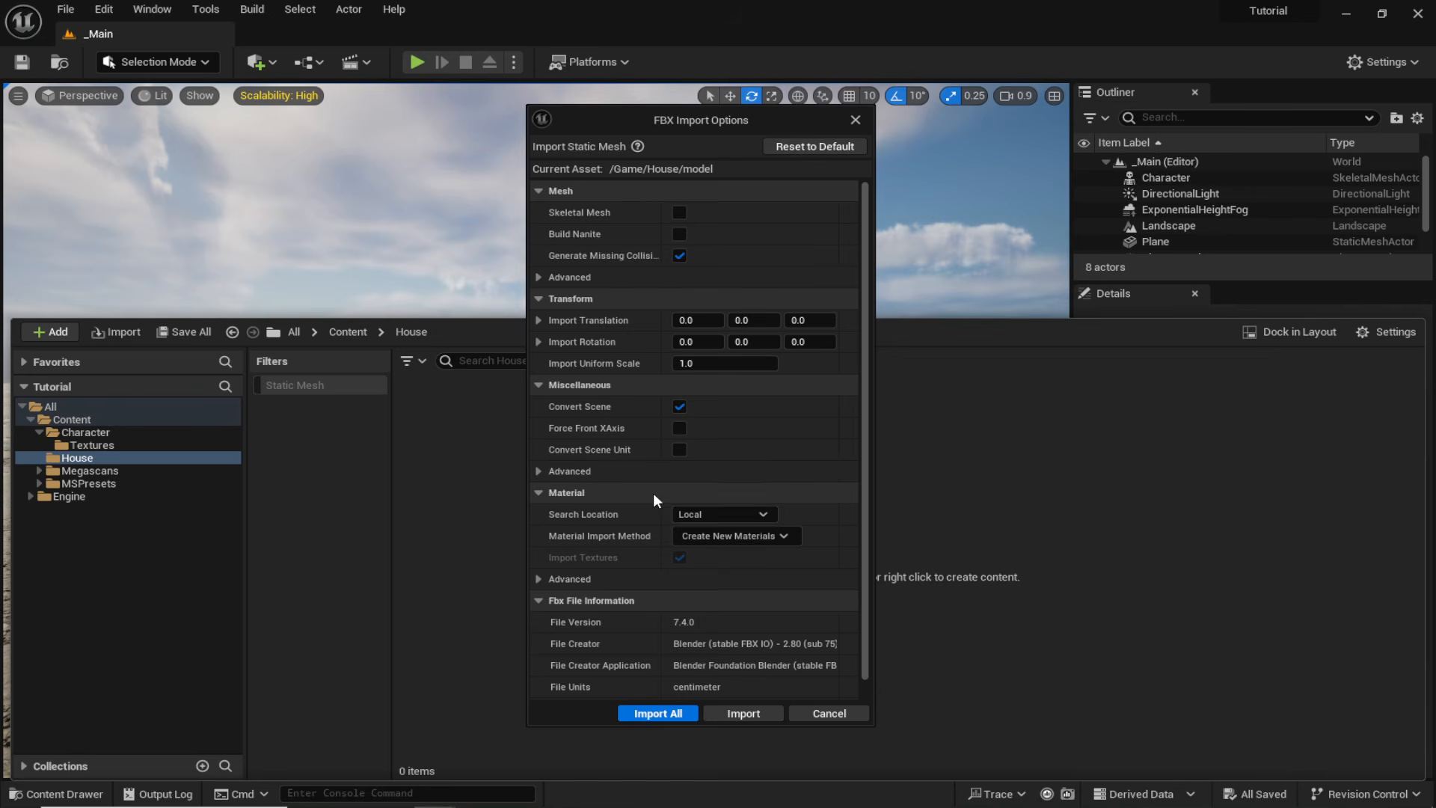
left_click(664, 715)
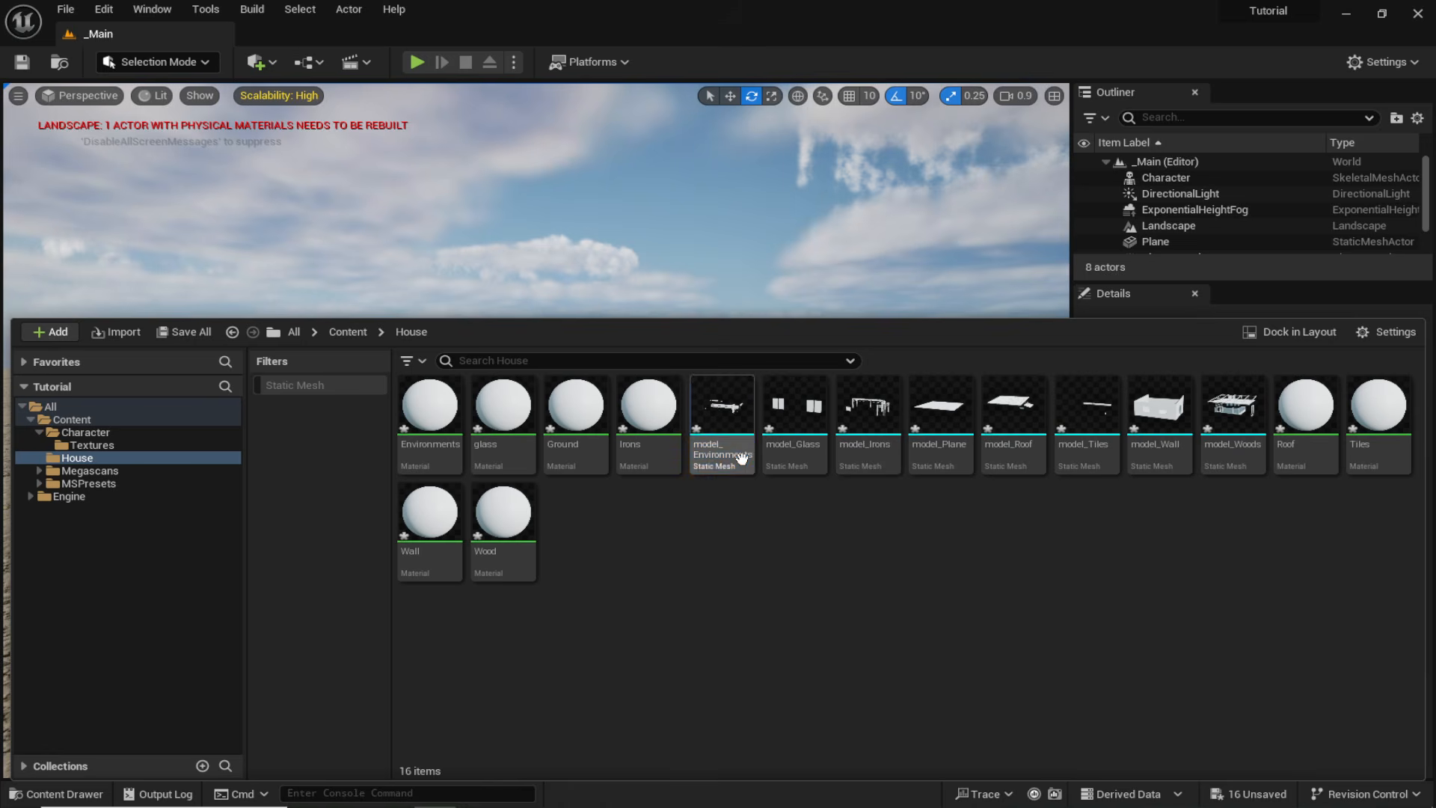
left_click(739, 457)
left_click(1232, 419, "shift")
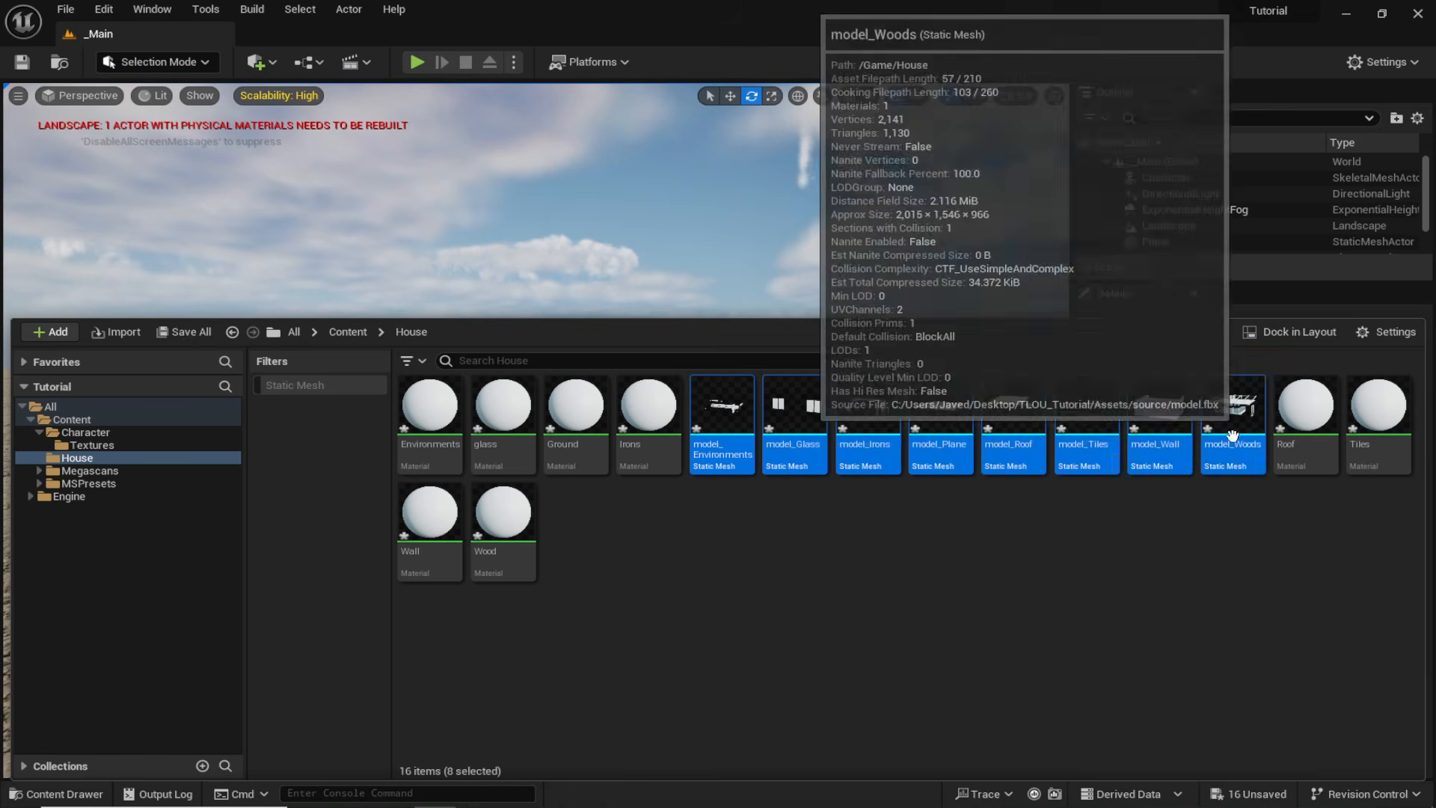
left_click(995, 546)
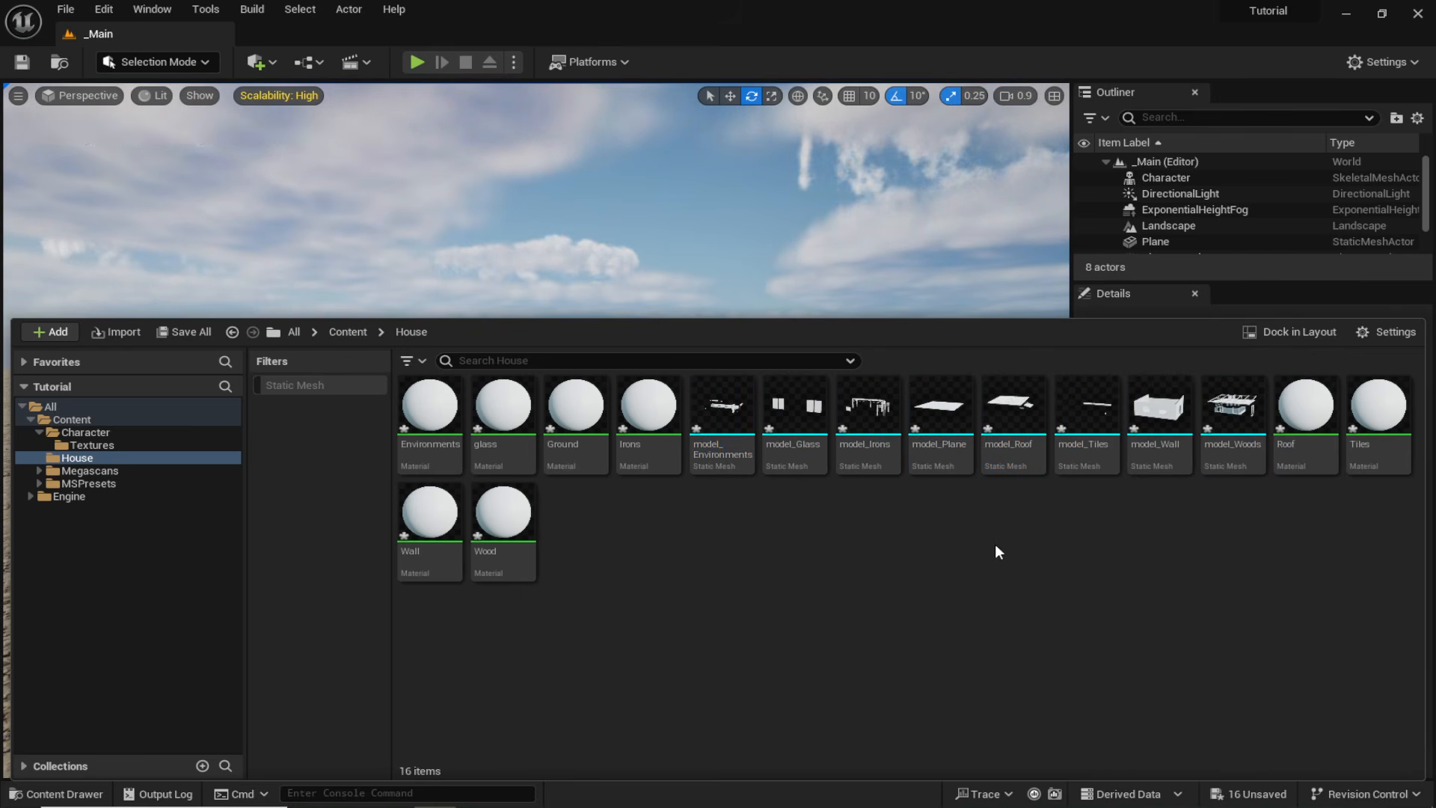
Create a new folder named Textures inside the House folder.
right_click(742, 671)
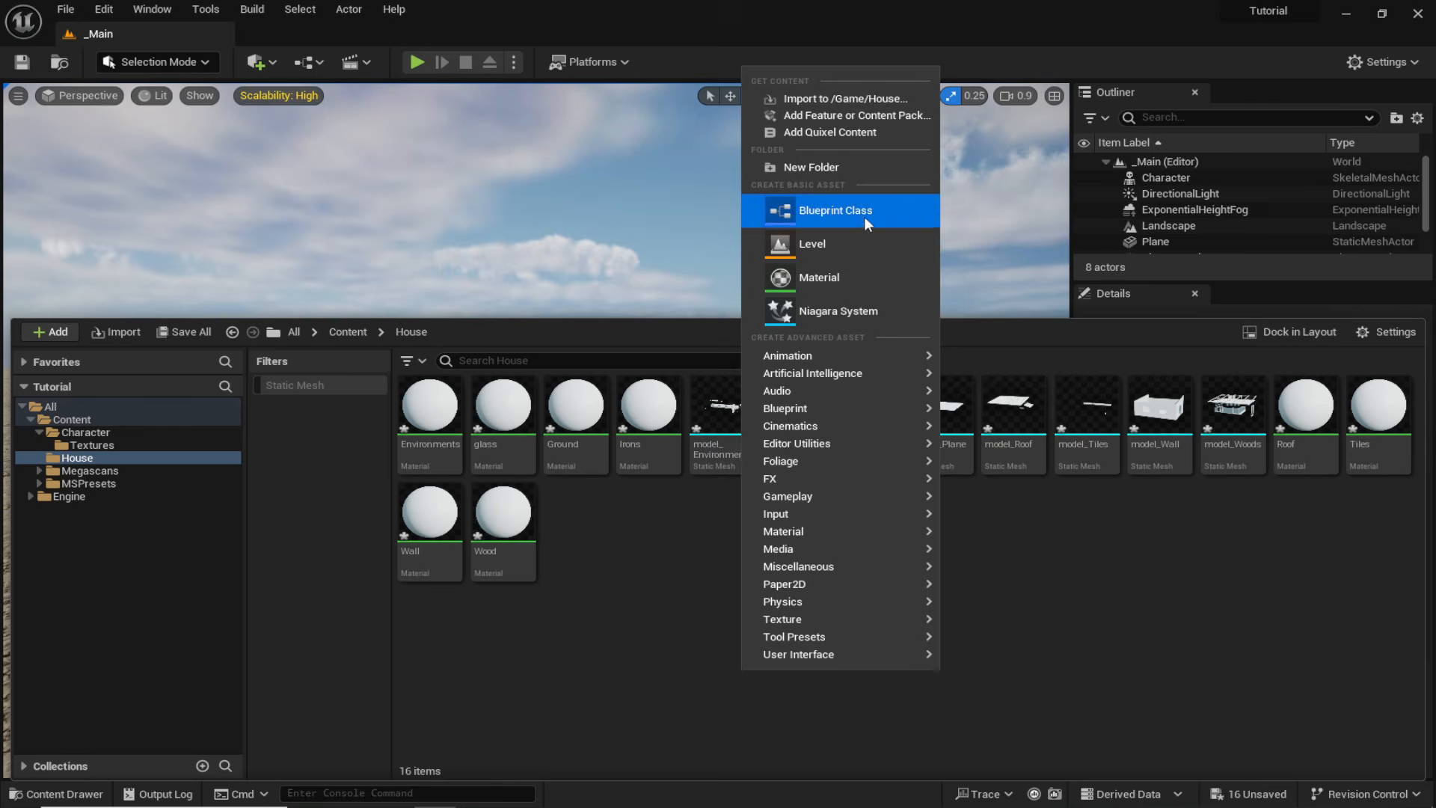
left_click(856, 171)
type("Text")
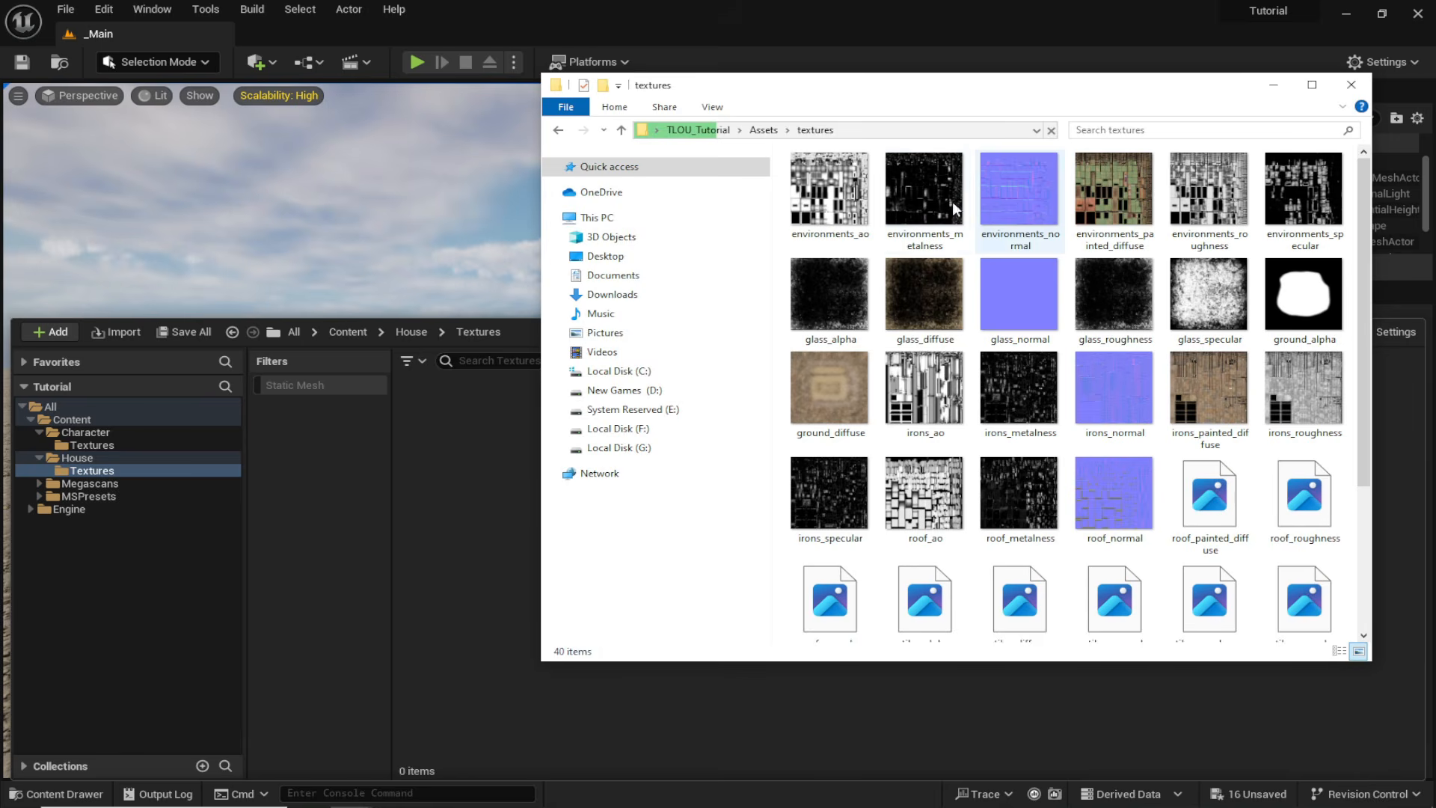
Import all the image files from the Assets > textures folder on disk into the House > Textures folder.
left_click(830, 217)
scroll(831, 218, "down", 3)
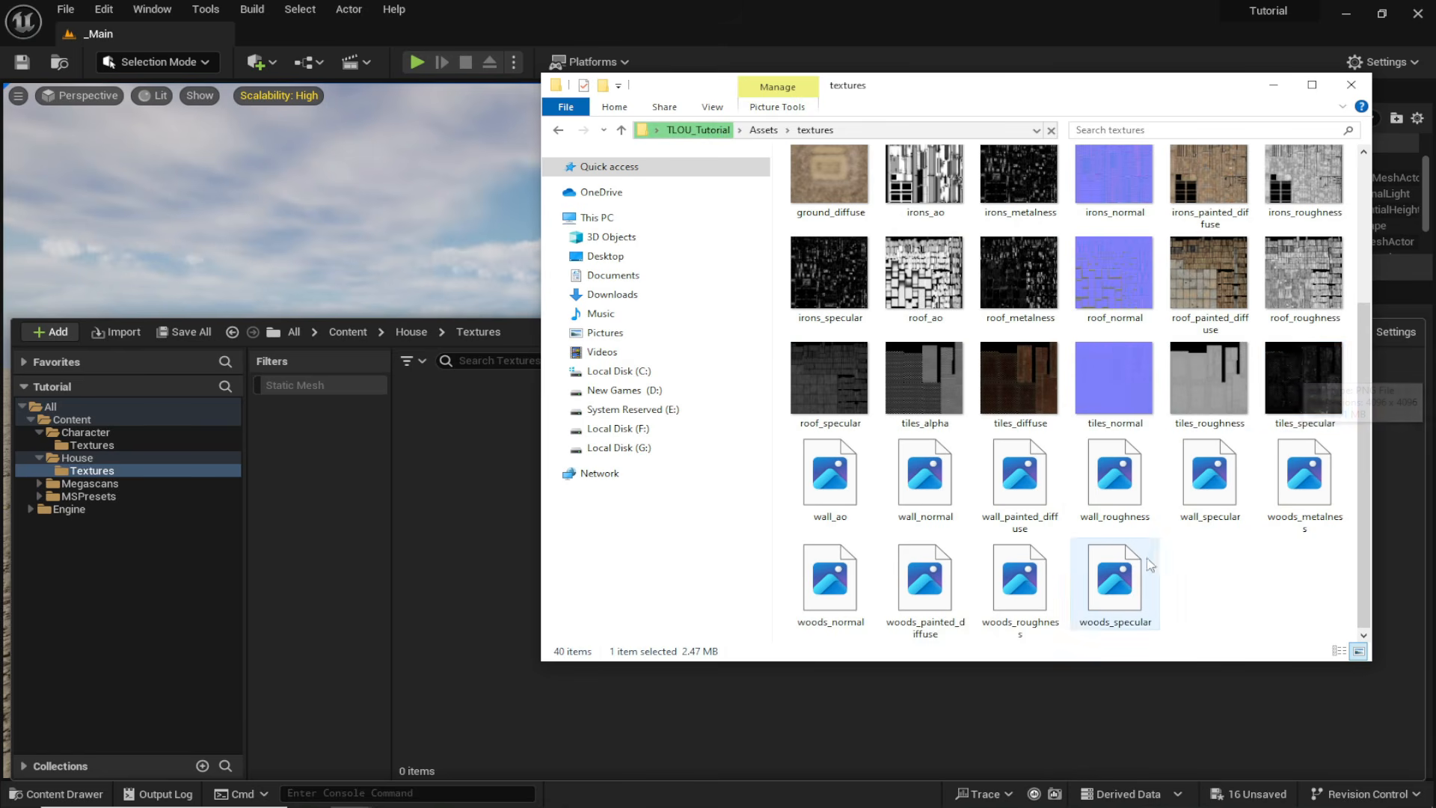
key("ctrl+a")
left_click_drag(818, 189, 406, 472)
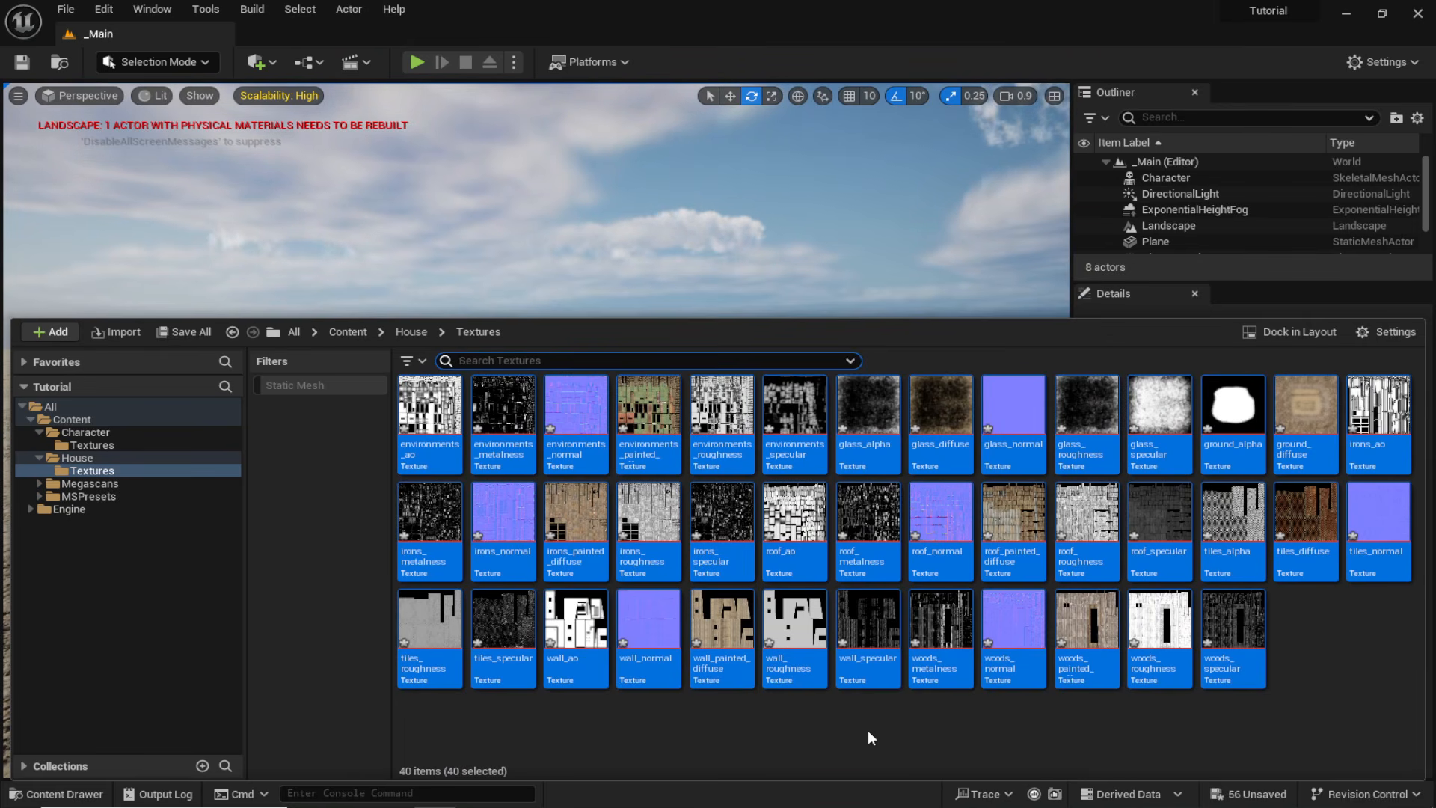
left_click(868, 733)
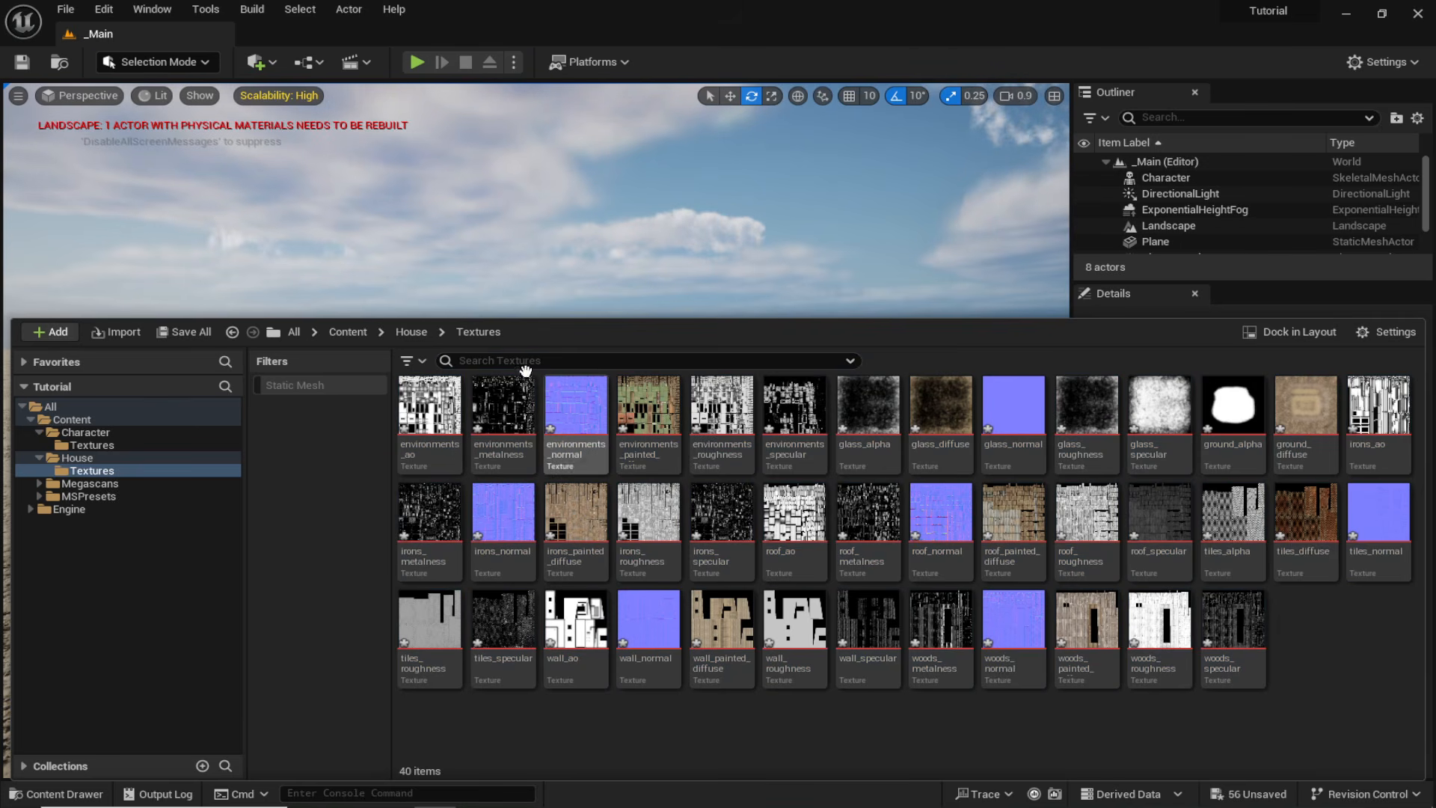
Place all the House static meshes from model_Environments to model_Woods in the level and delete the white ground plane under the building.
left_click(411, 331)
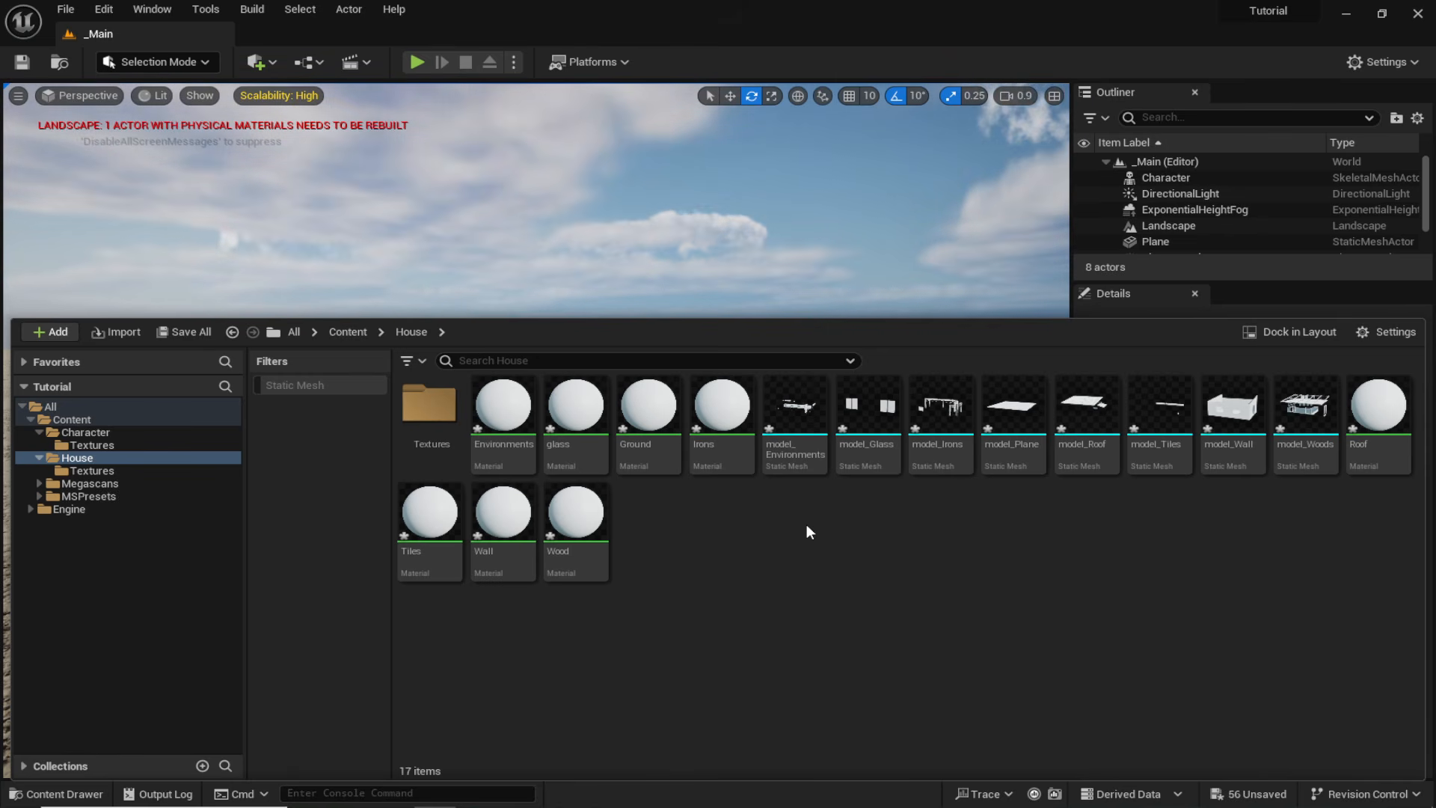
left_click(796, 427)
left_click(797, 434)
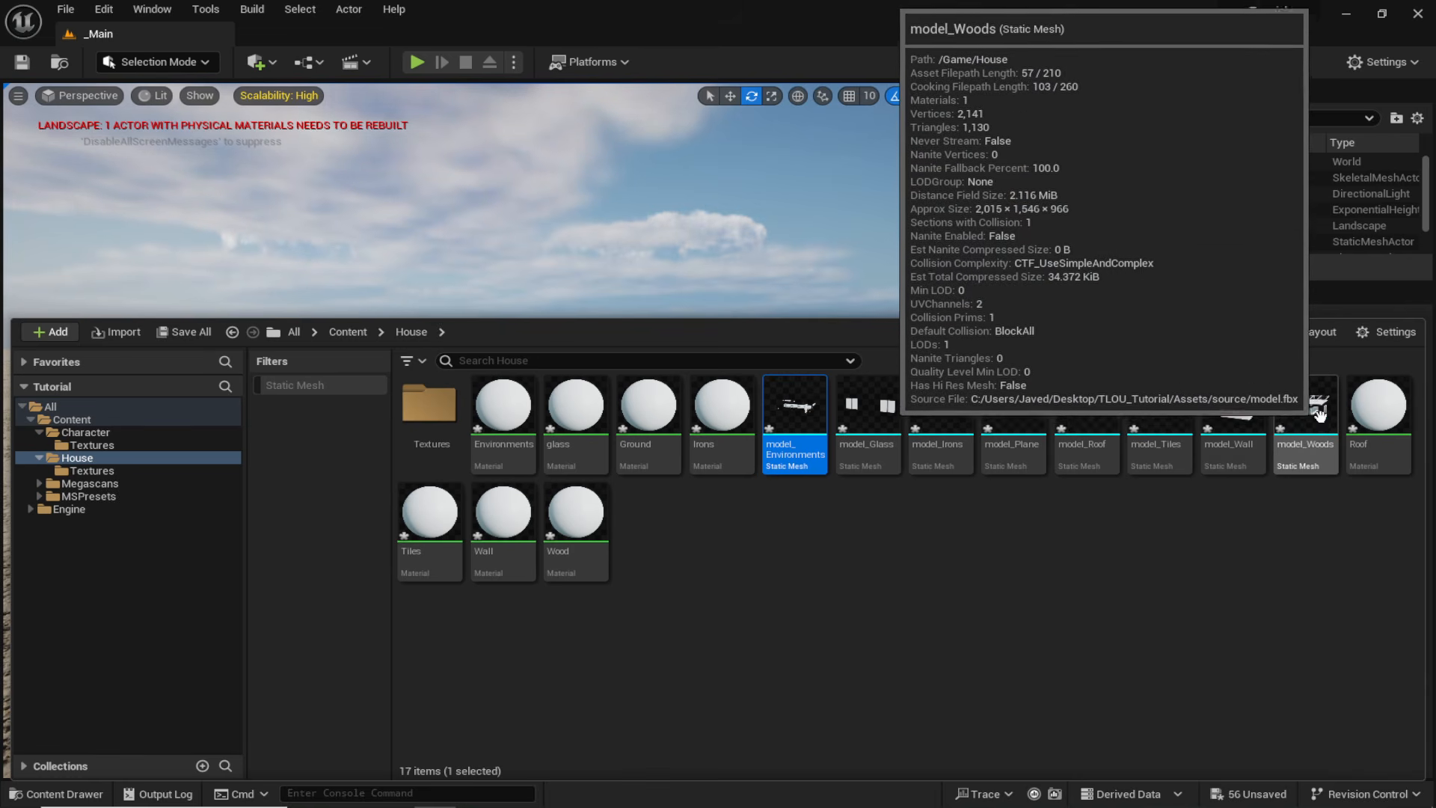
left_click(1326, 436, "shift")
left_click_drag(941, 419, 696, 308)
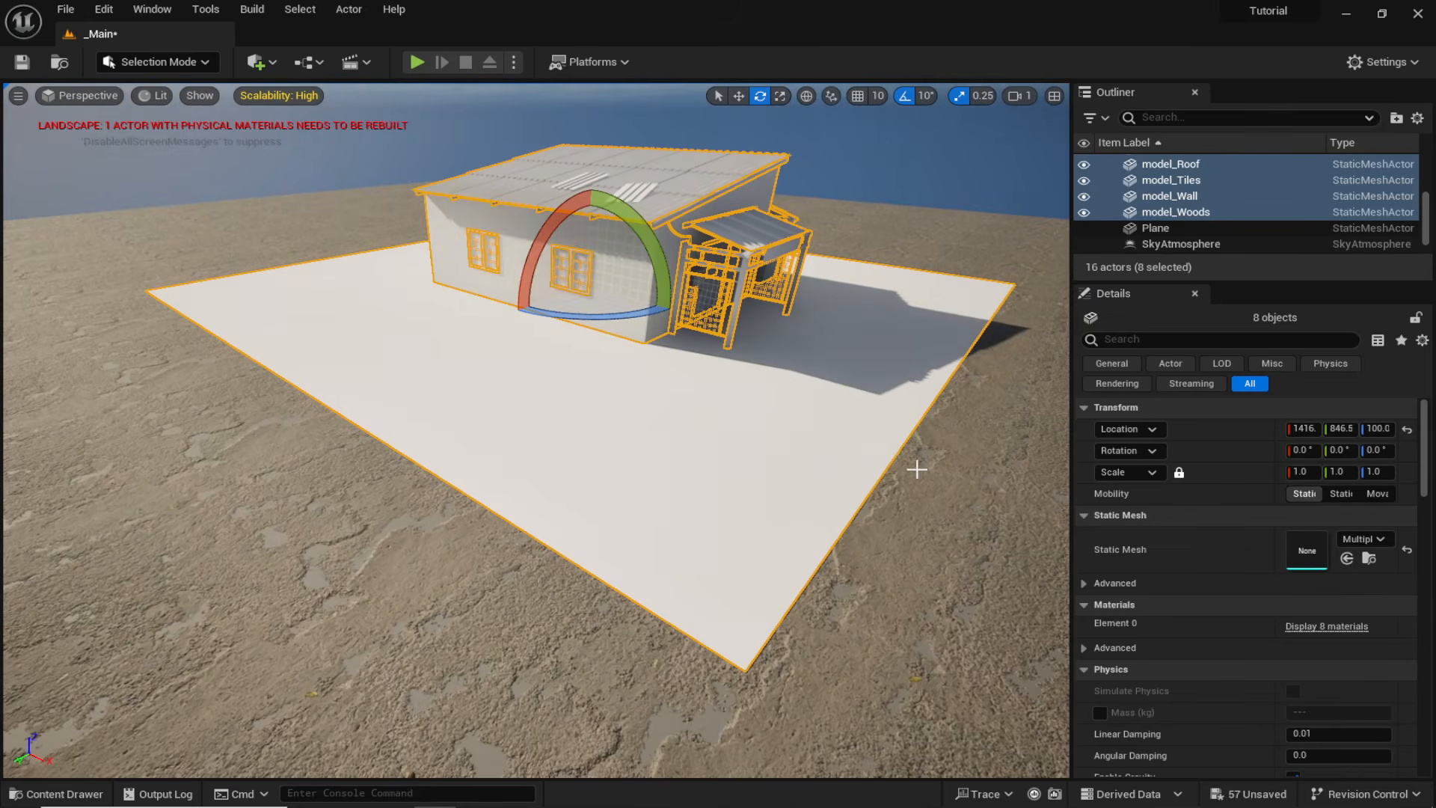
left_click(925, 434)
key("Delete")
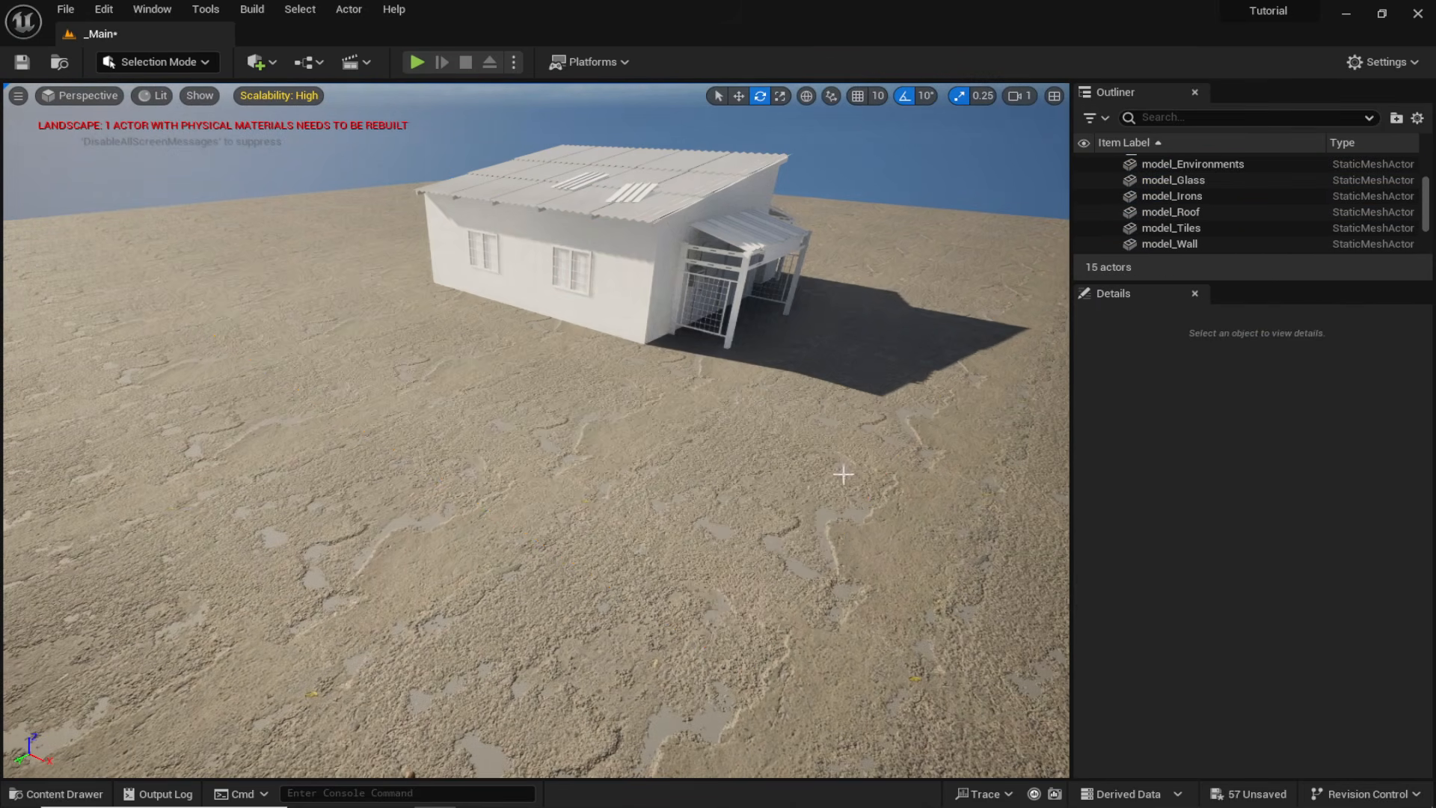
Select the remaining house actors from model_Environments to model_Woods and start Convert Actors To Static Mesh.
scroll(1180, 238, "up", 3)
left_click(1185, 236)
scroll(1204, 229, "down", 3)
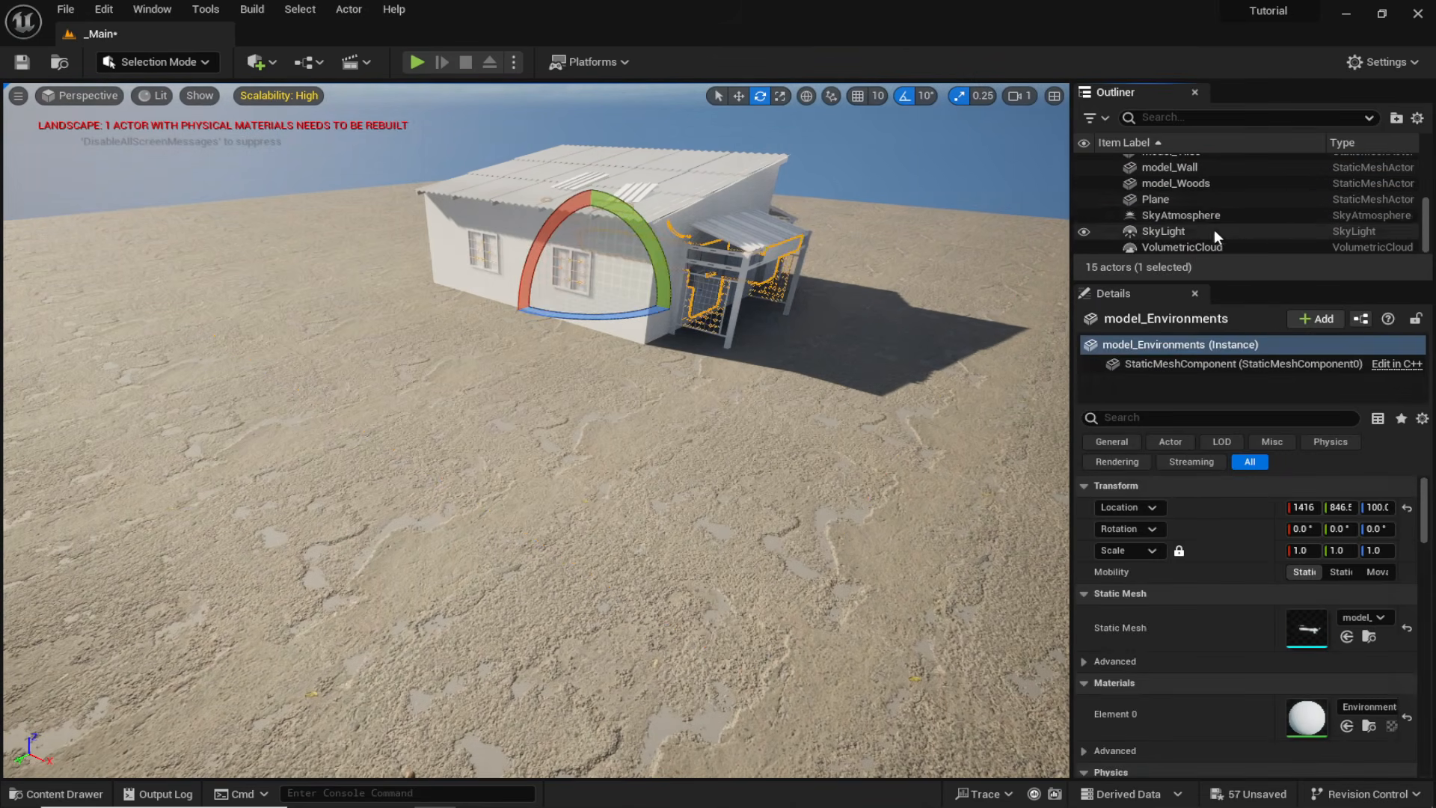
left_click(1183, 184, "shift")
key("f")
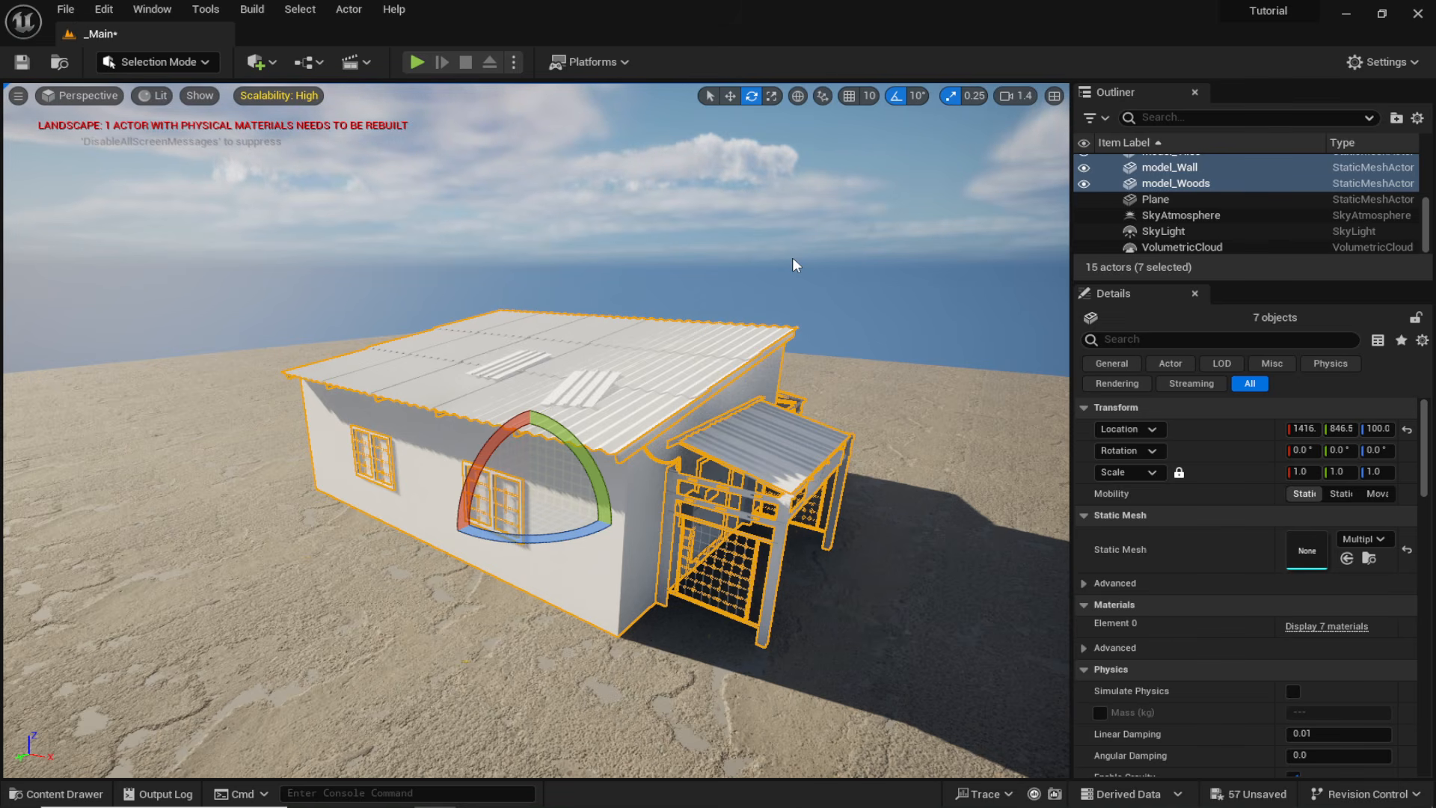
left_click(356, 12)
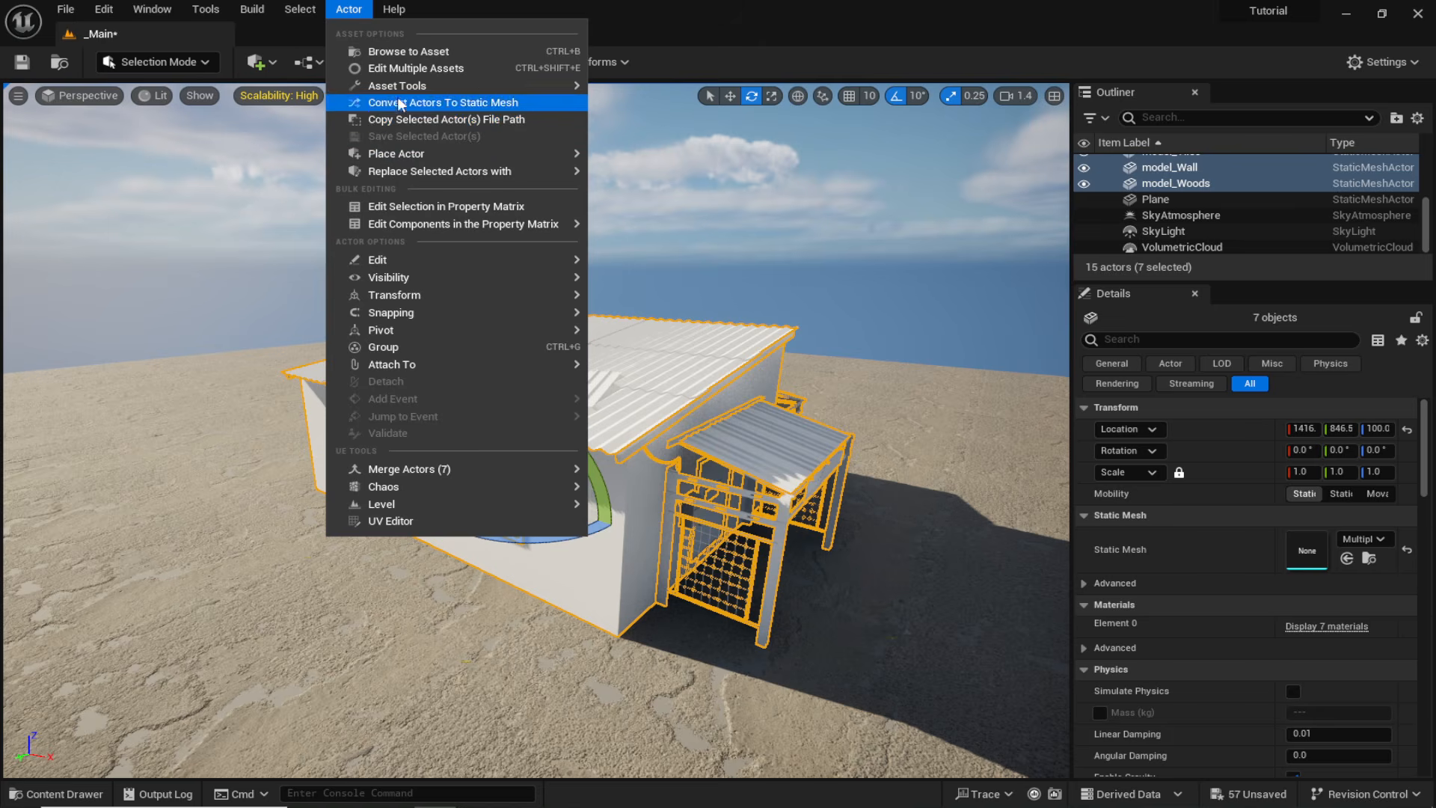
left_click(438, 109)
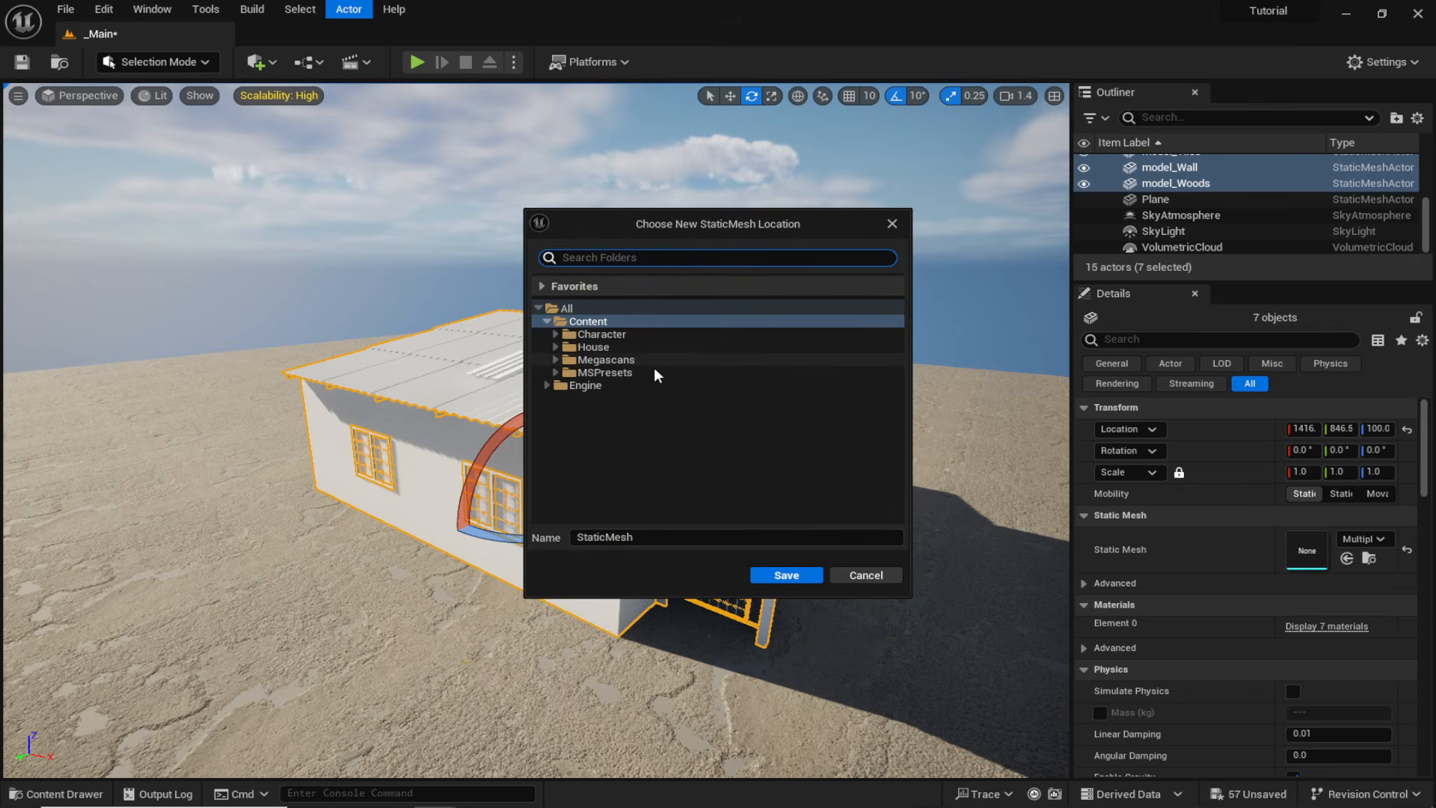
Create a Combined_Assets folder under Content and save the new static mesh there as Old_House.
right_click(640, 448)
left_click(702, 464)
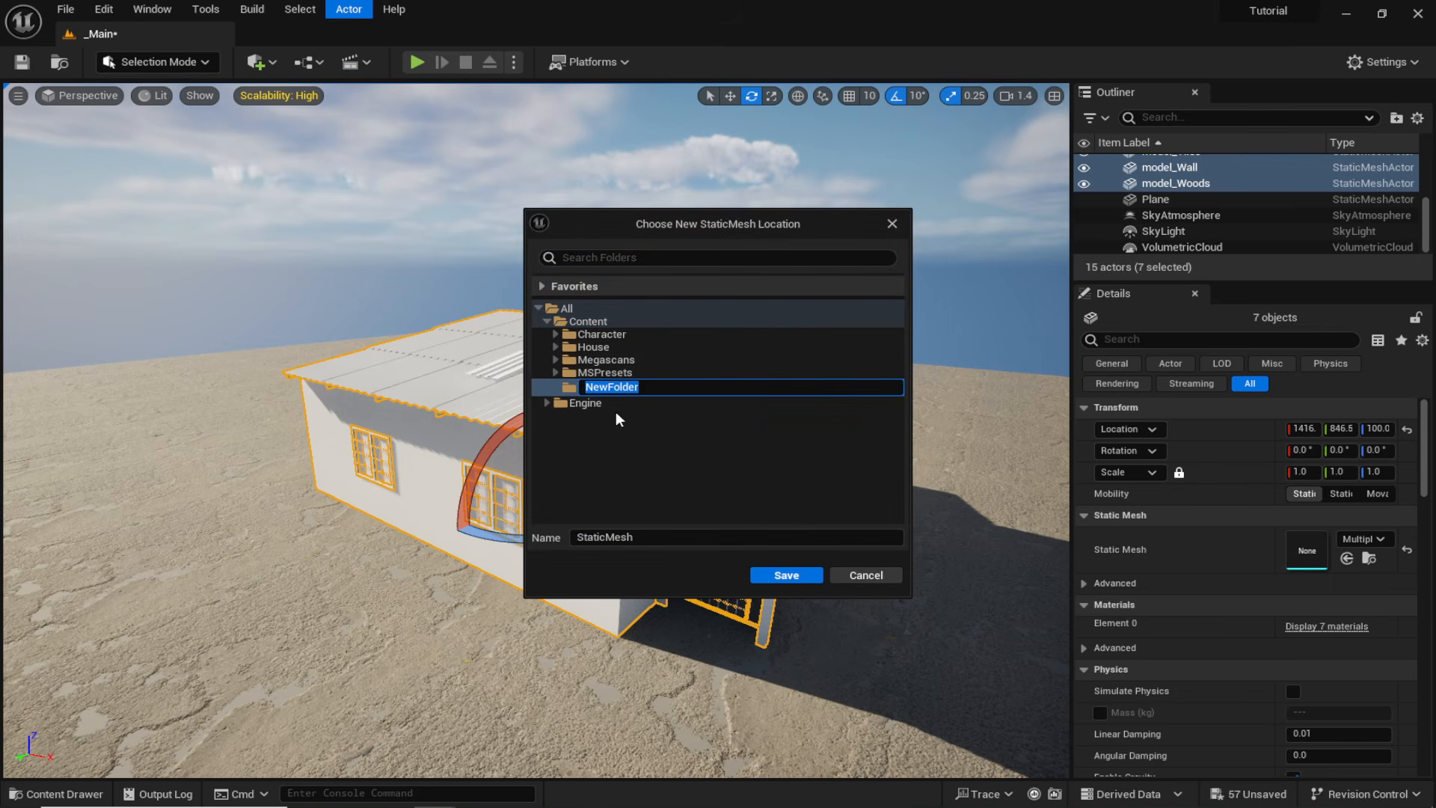
type("Combined_Assets")
key("Return")
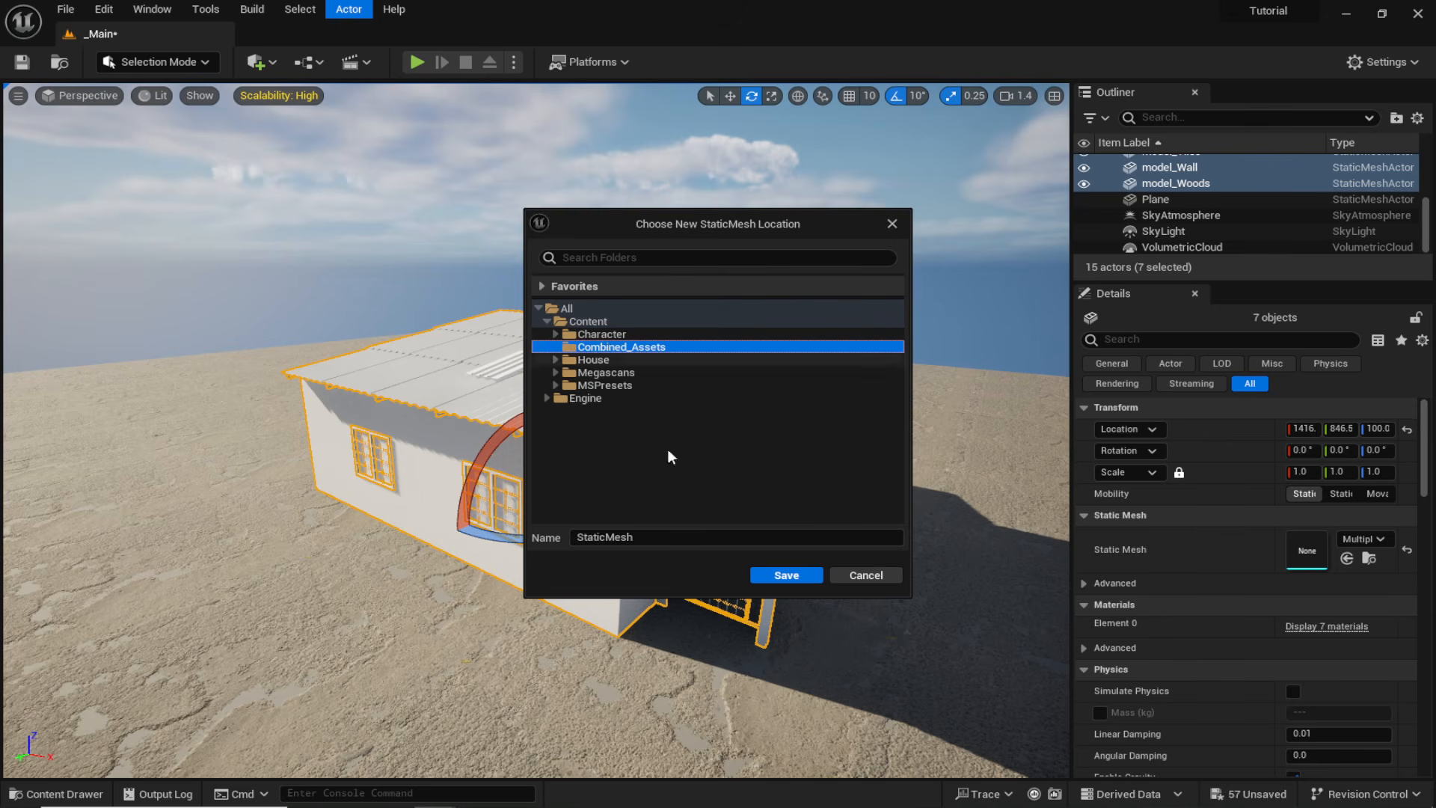
left_click(652, 534)
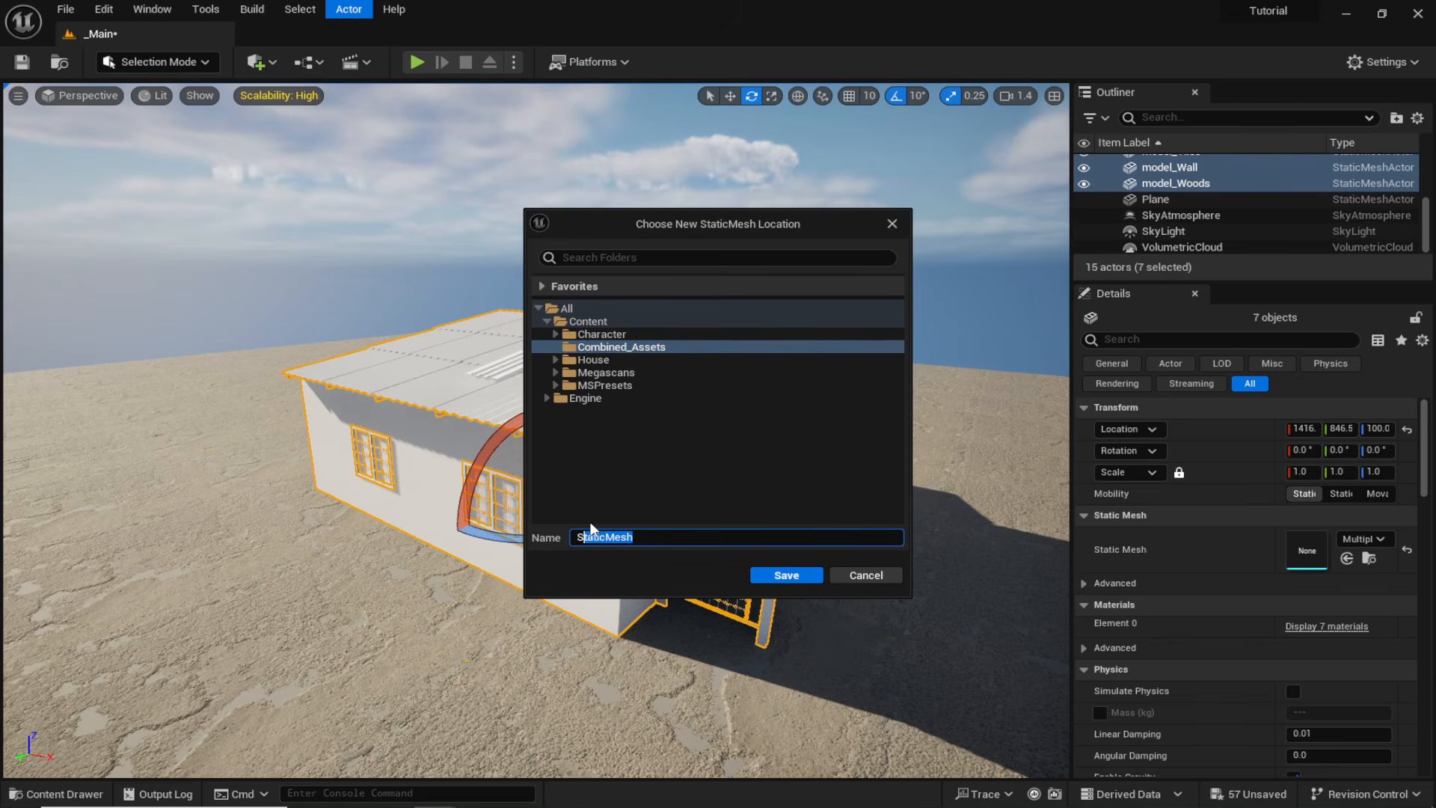
type("Old_House")
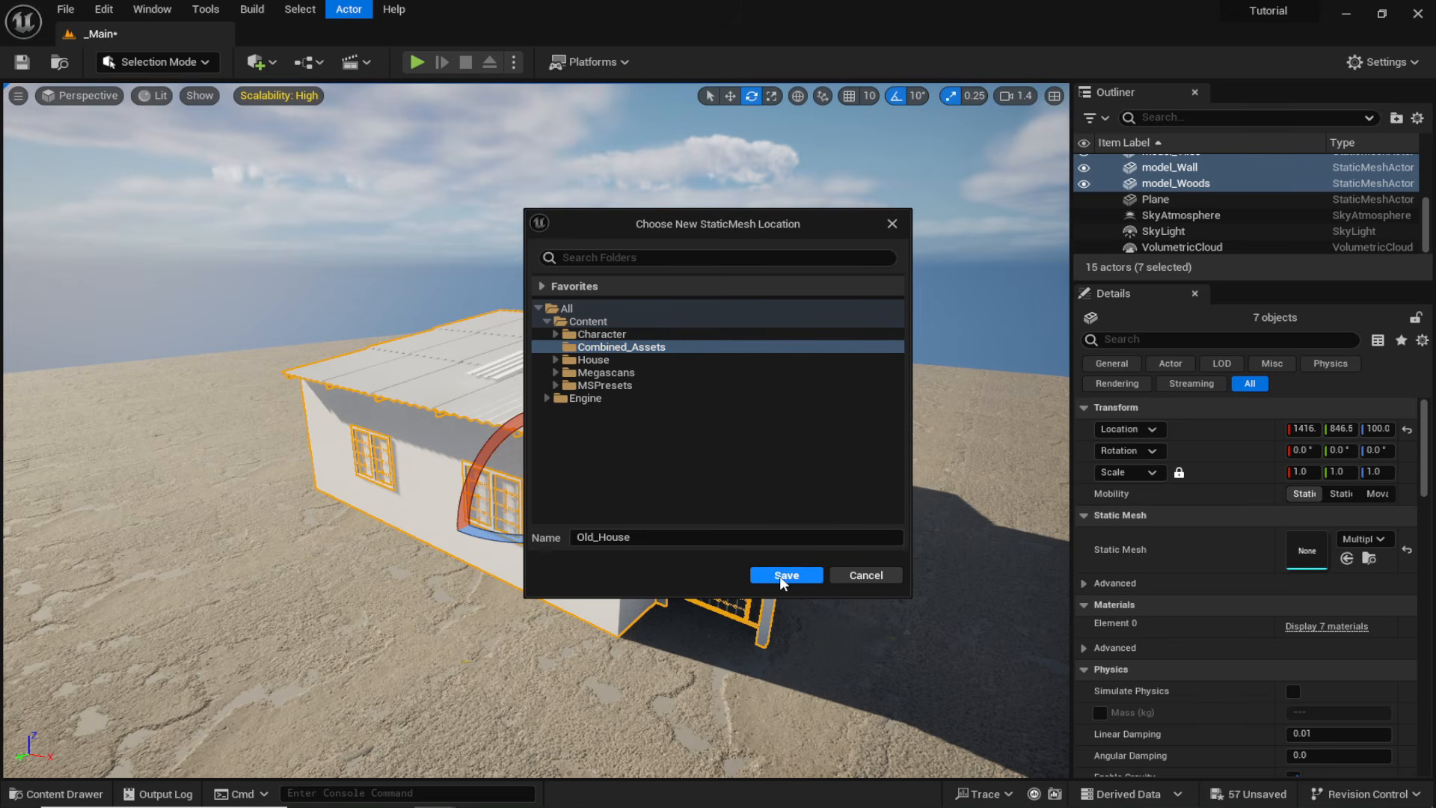
left_click(782, 575)
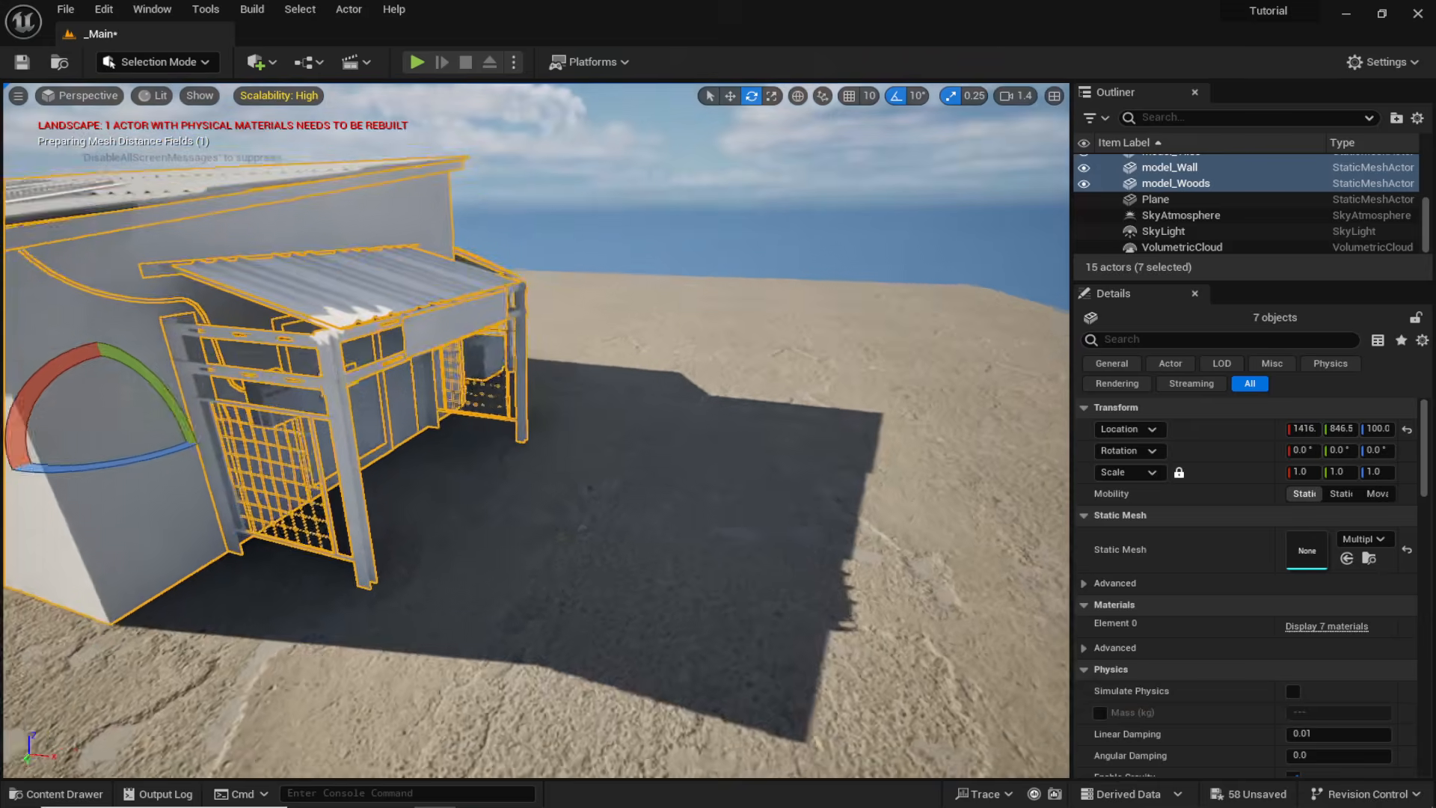
Delete the selected separate house parts from the level.
right_click_drag(631, 341, 550, 355)
key("s")
scroll(631, 341, "up", 3)
key("Delete")
Bring up the project content and examine the scene from several viewpoints.
right_click_drag(593, 582, 606, 527)
key("ctrl+space")
mouse_move(449, 462)
left_mouse_down()
mouse_move(641, 131)
mouse_move(431, 469)
left_mouse_up()
right_click_drag(789, 436, 768, 407)
key("w")
key("d")
key("s")
key("a")
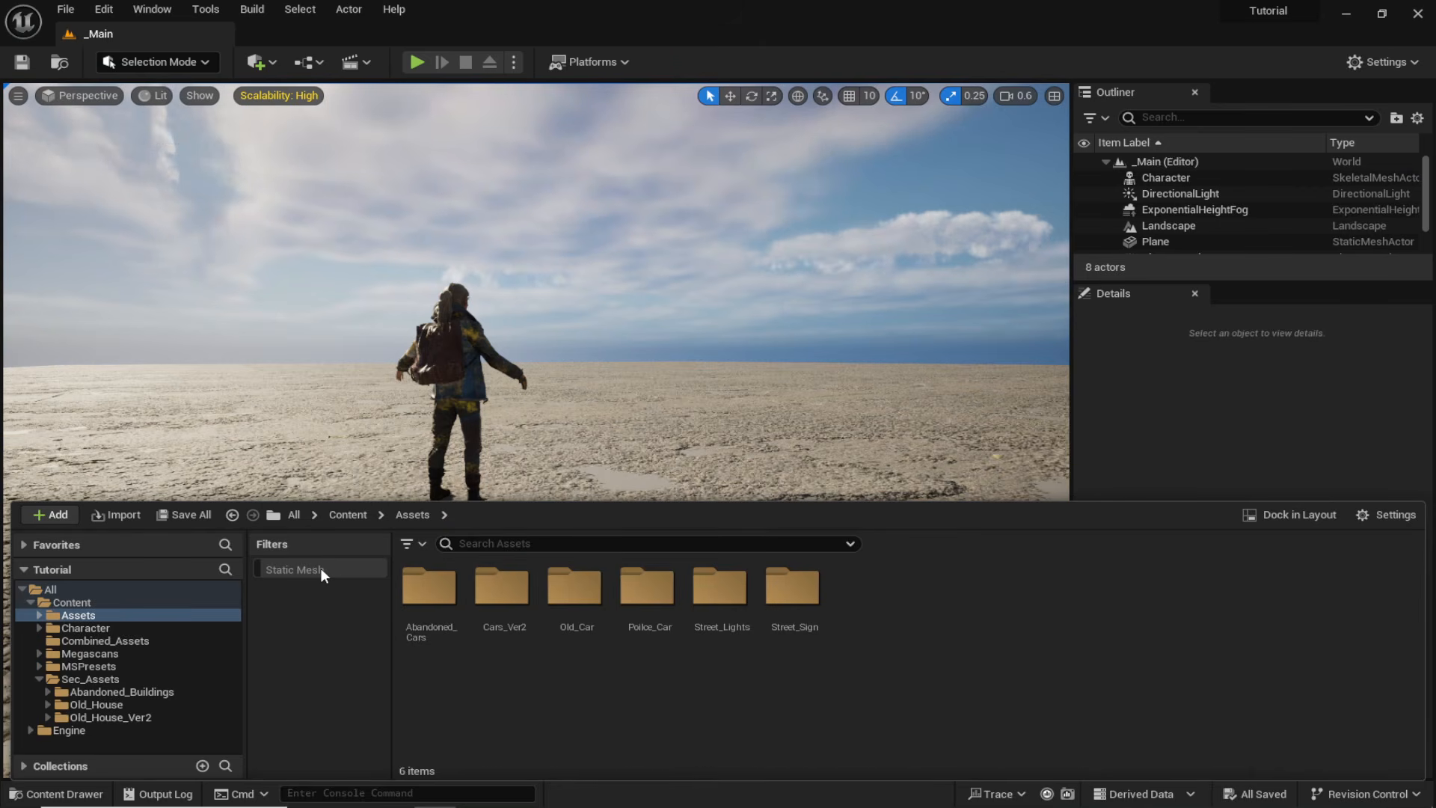
Review the static meshes in the Assets folder and the contents of the Combined_Assets folder.
left_click(320, 570)
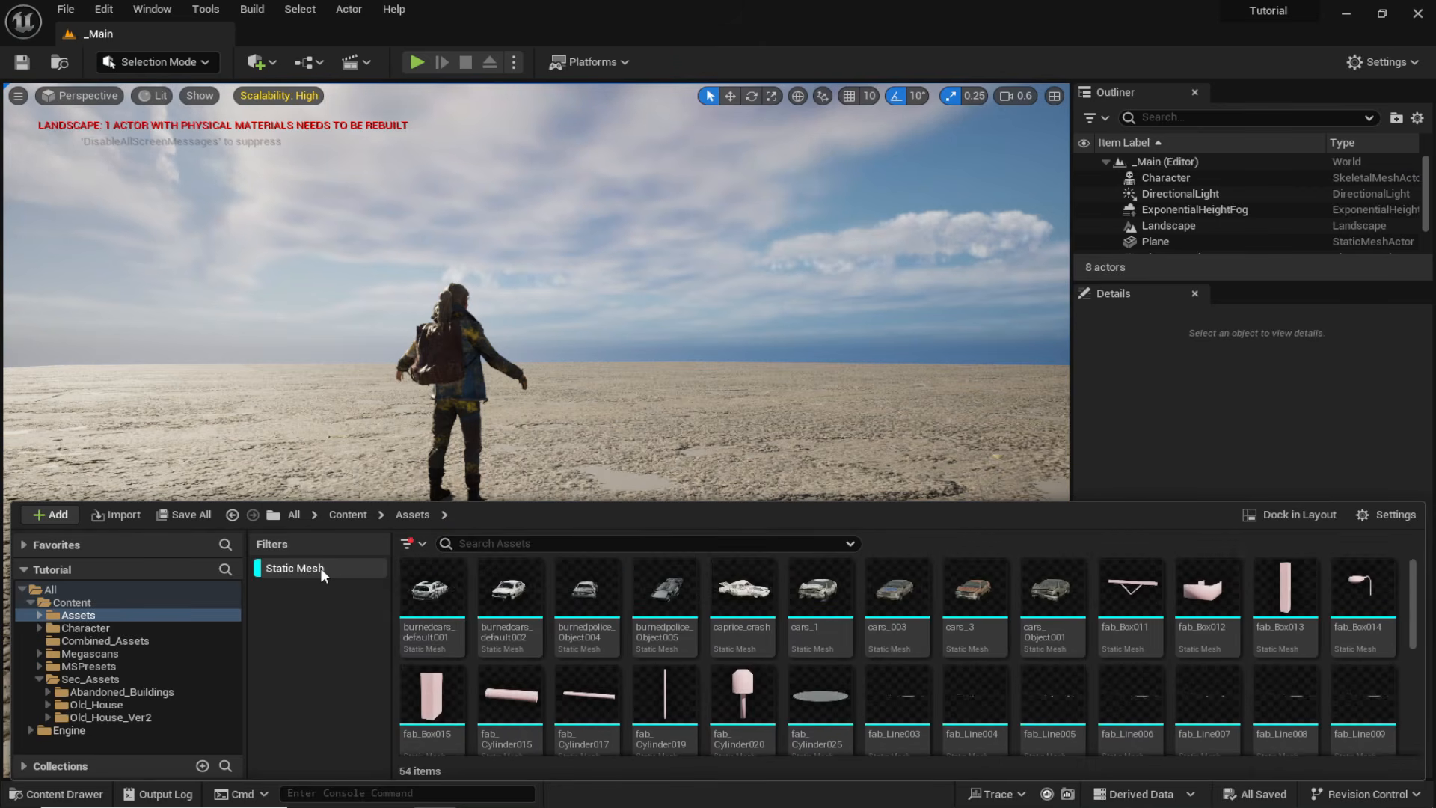
left_click(322, 571)
left_click(348, 515)
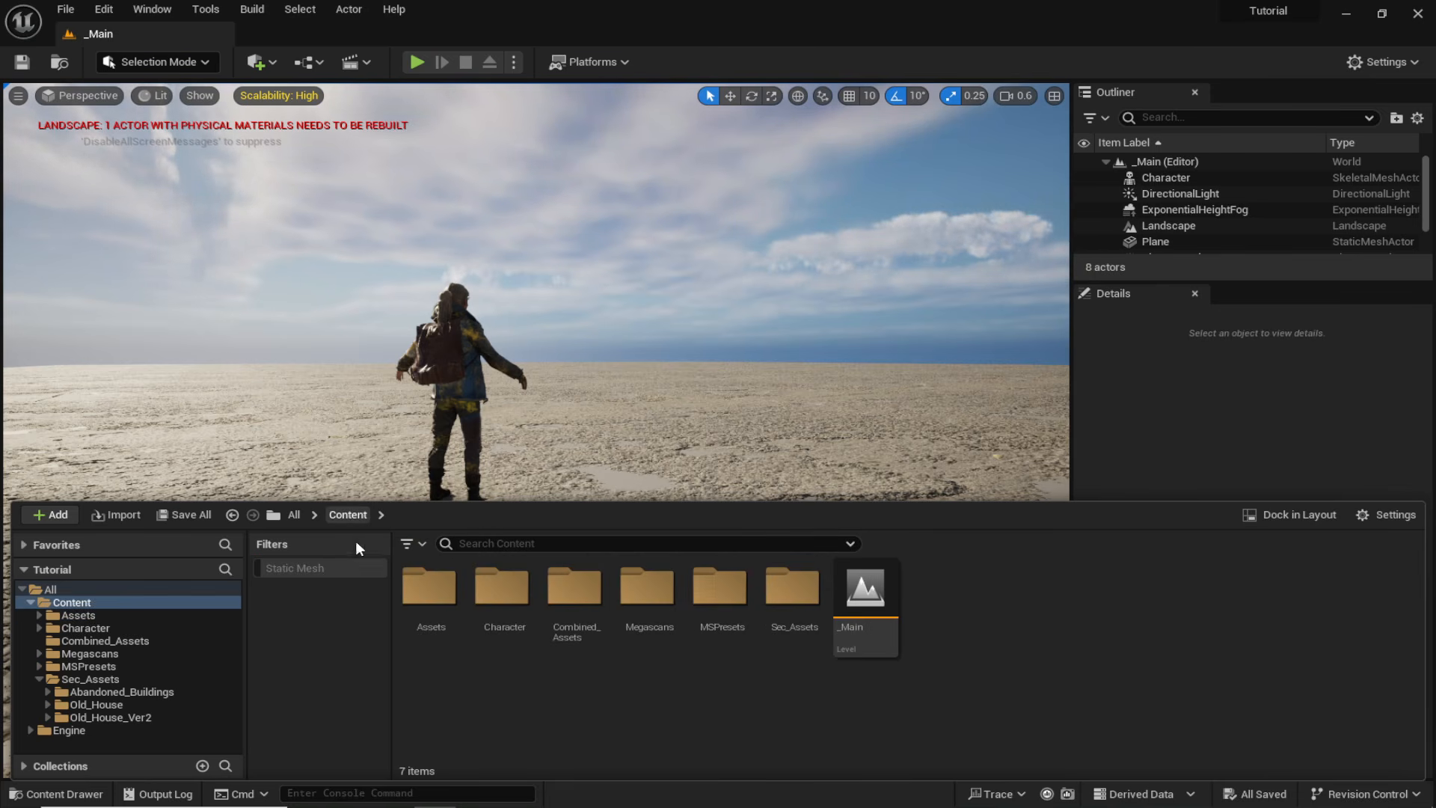
double_click(573, 594)
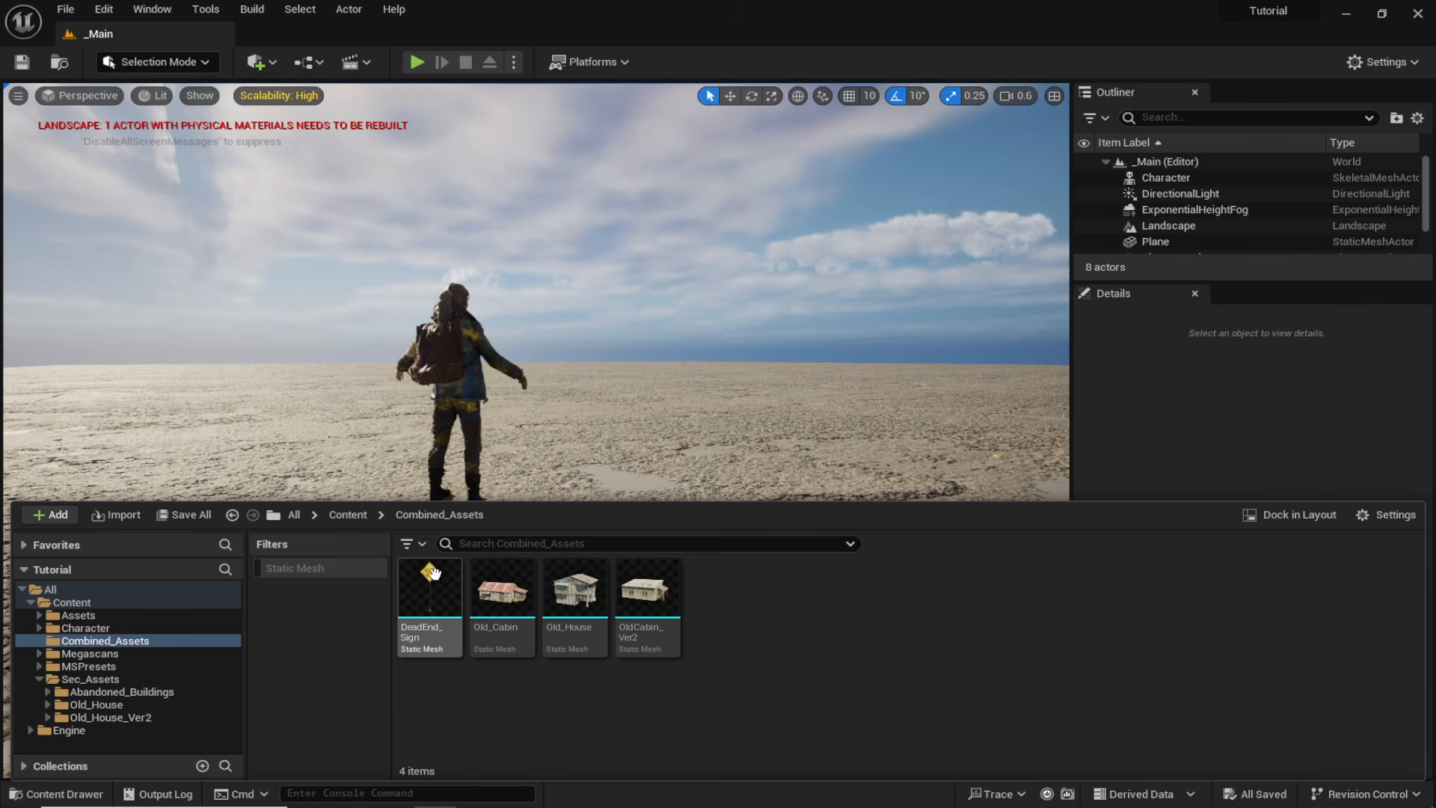
left_click(350, 516)
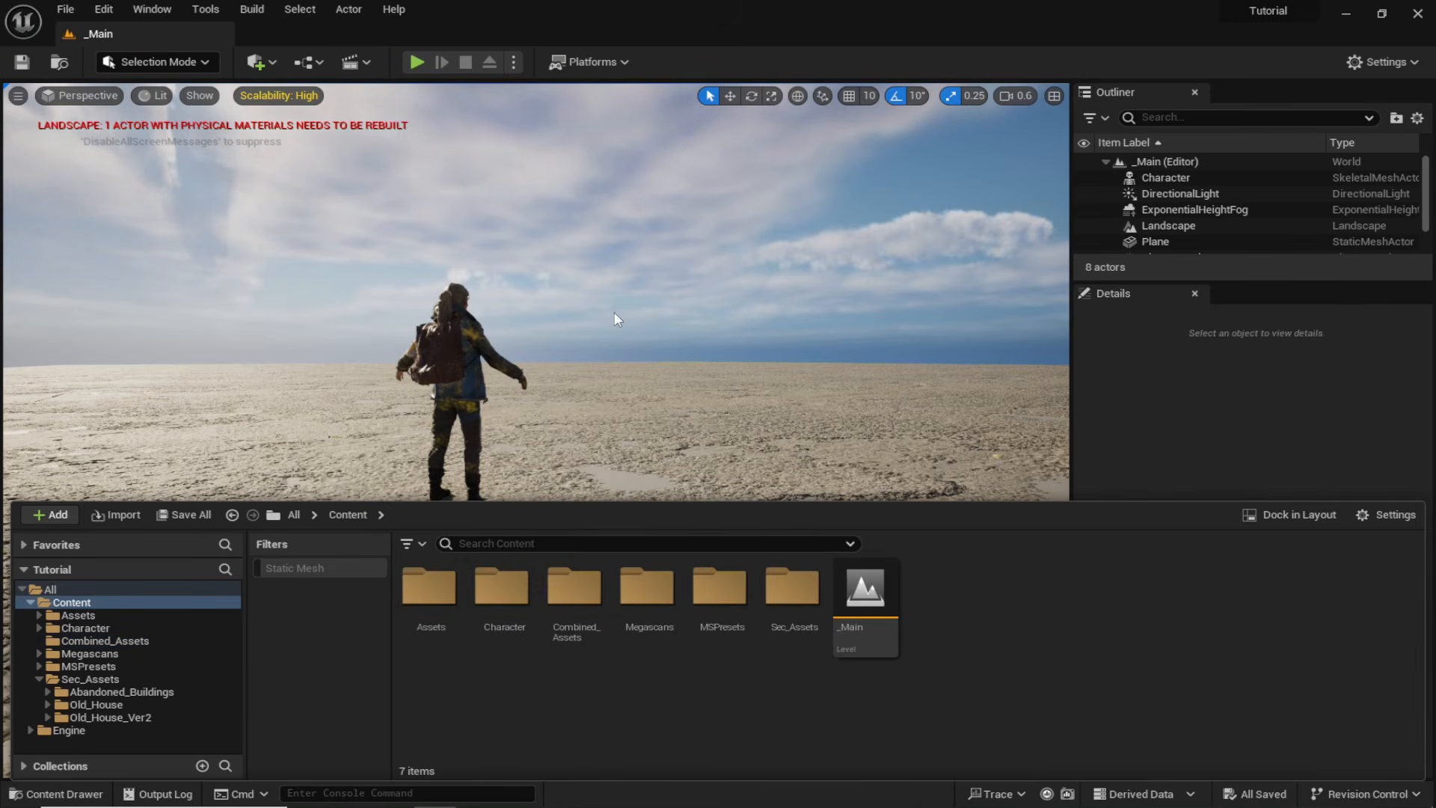
Open Quixel Bridge and browse the locally downloaded Megascans assets.
left_click(260, 63)
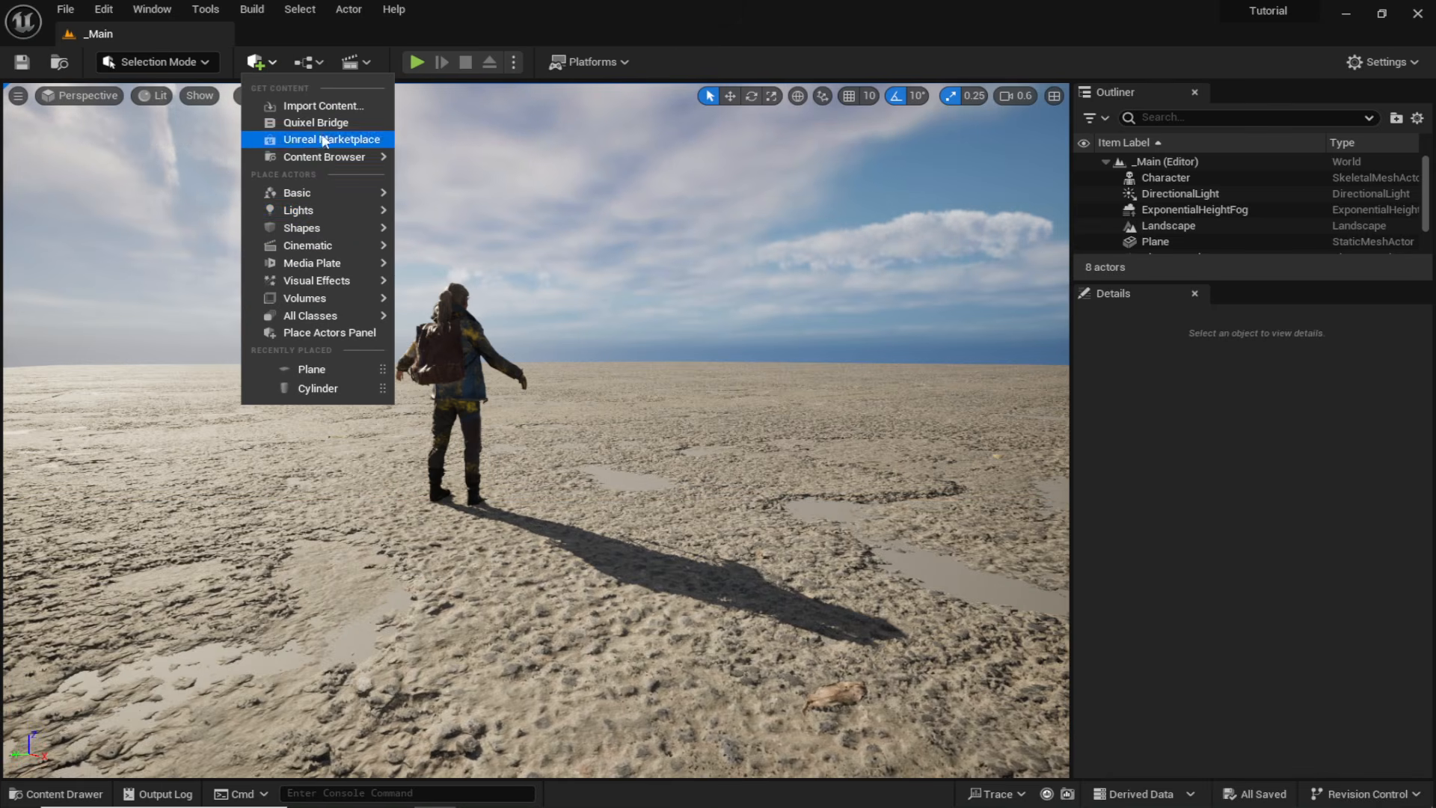
left_click(347, 128)
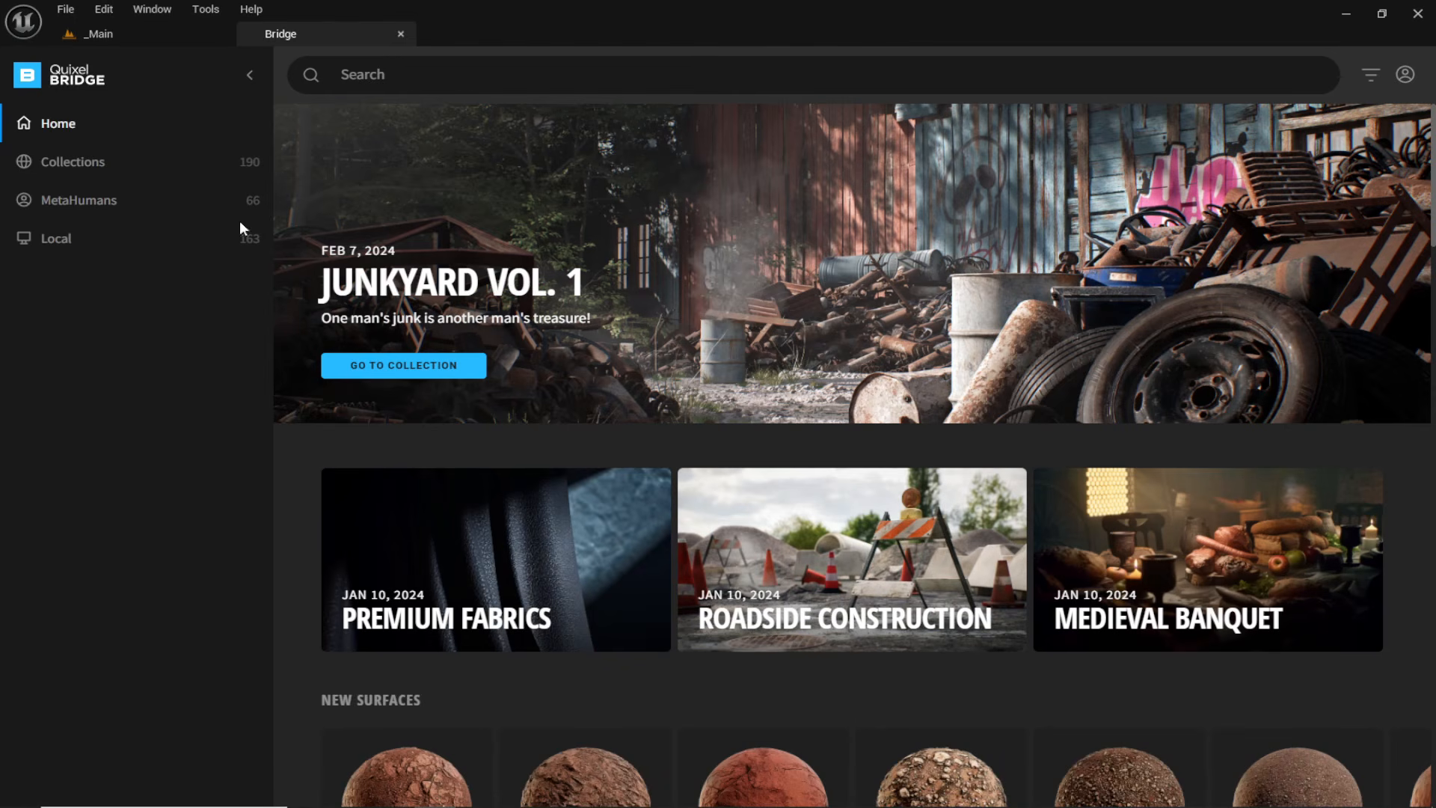
left_click(105, 377)
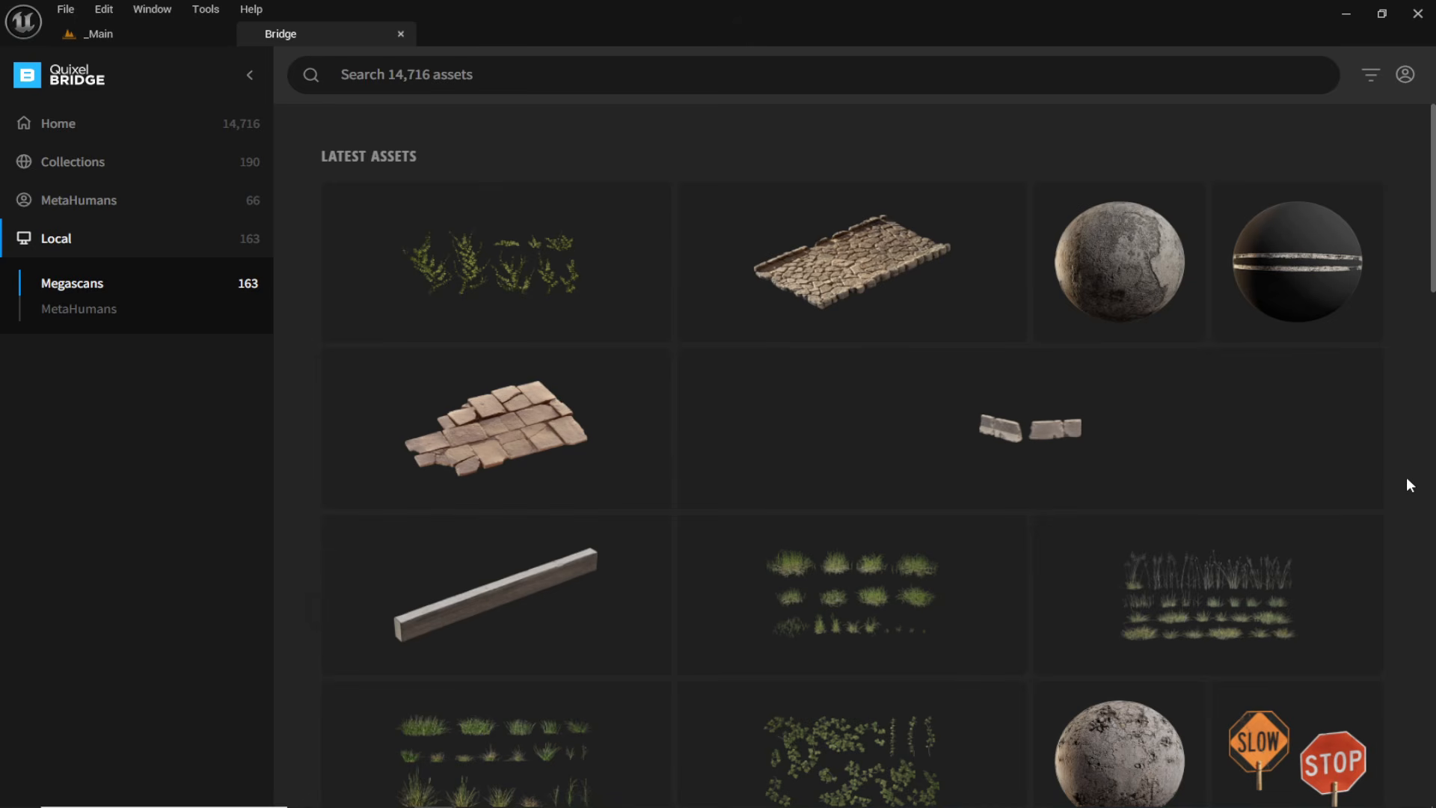
scroll(1406, 477, "down", 10)
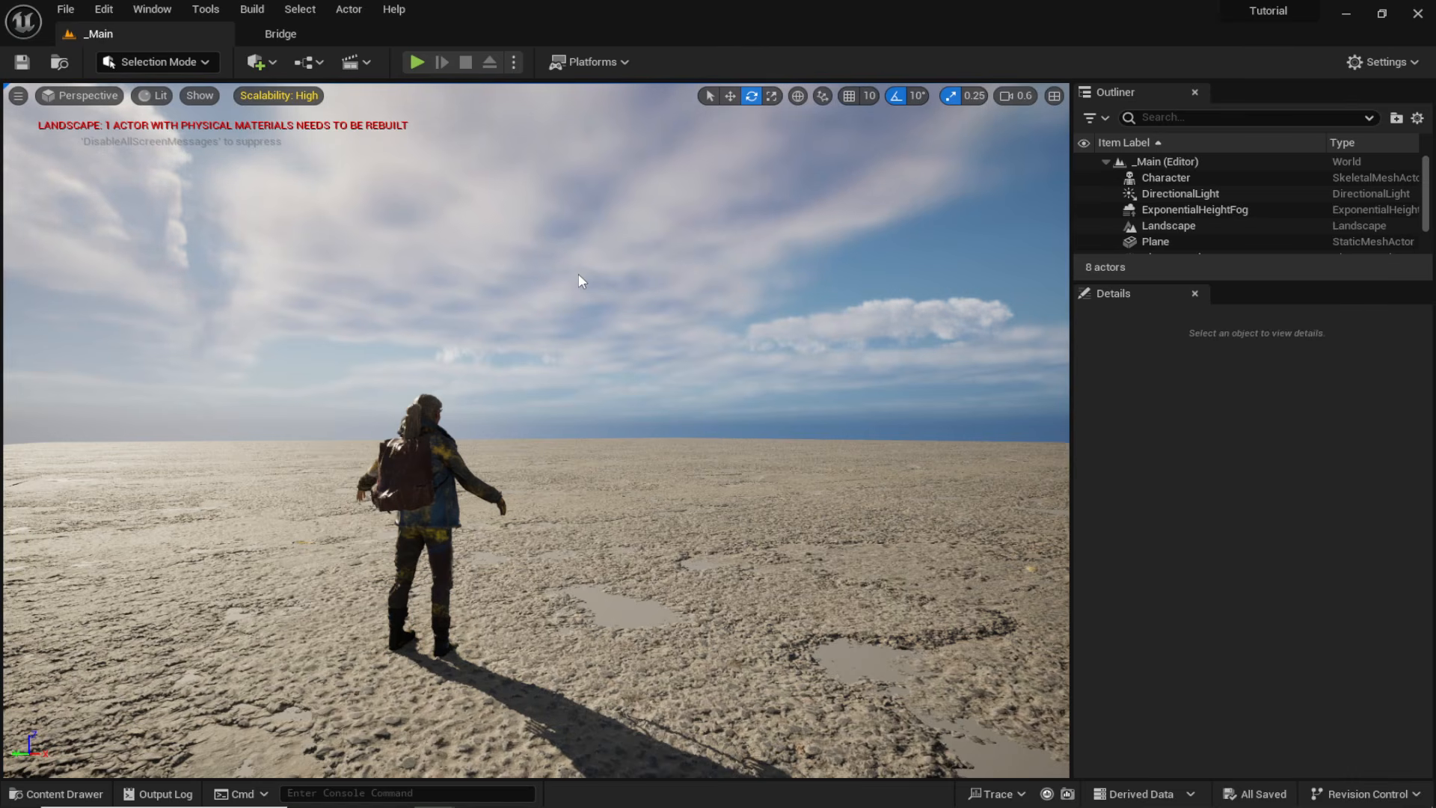
Show only the static meshes in the Megascans 3D_Assets folder.
key("s")
right_click_drag(599, 293, 601, 294)
scroll(601, 294, "down", 2)
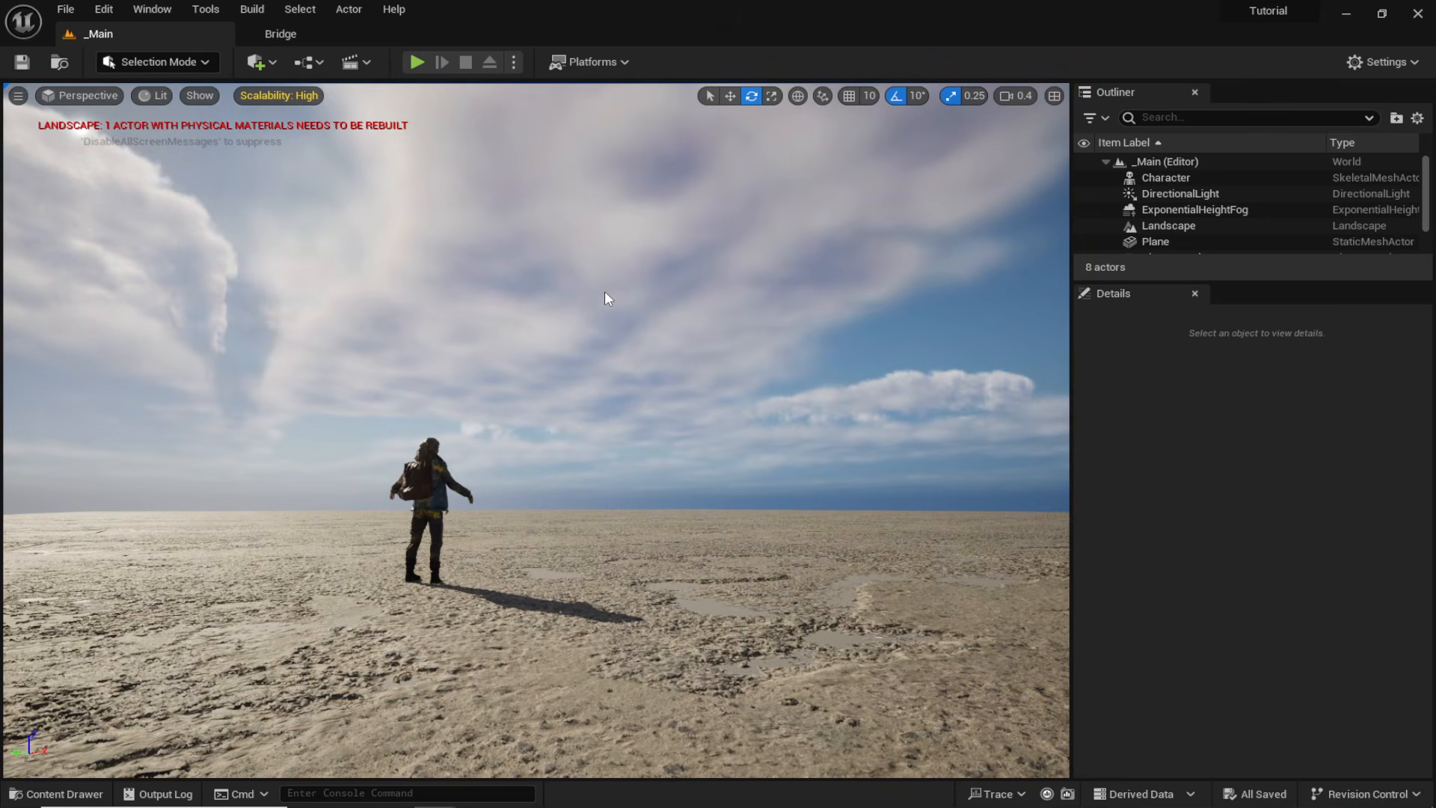
key("ctrl+space")
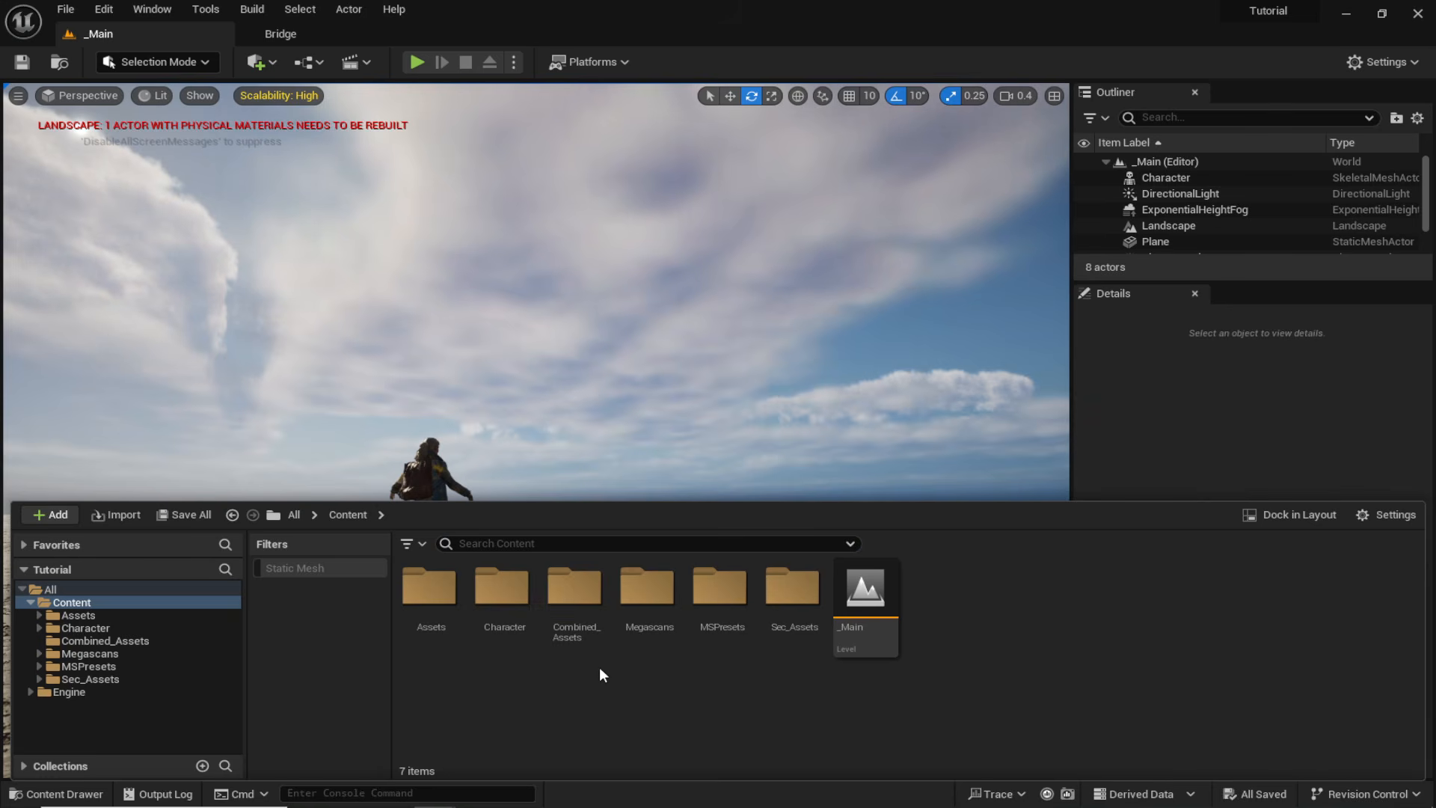
double_click(648, 598)
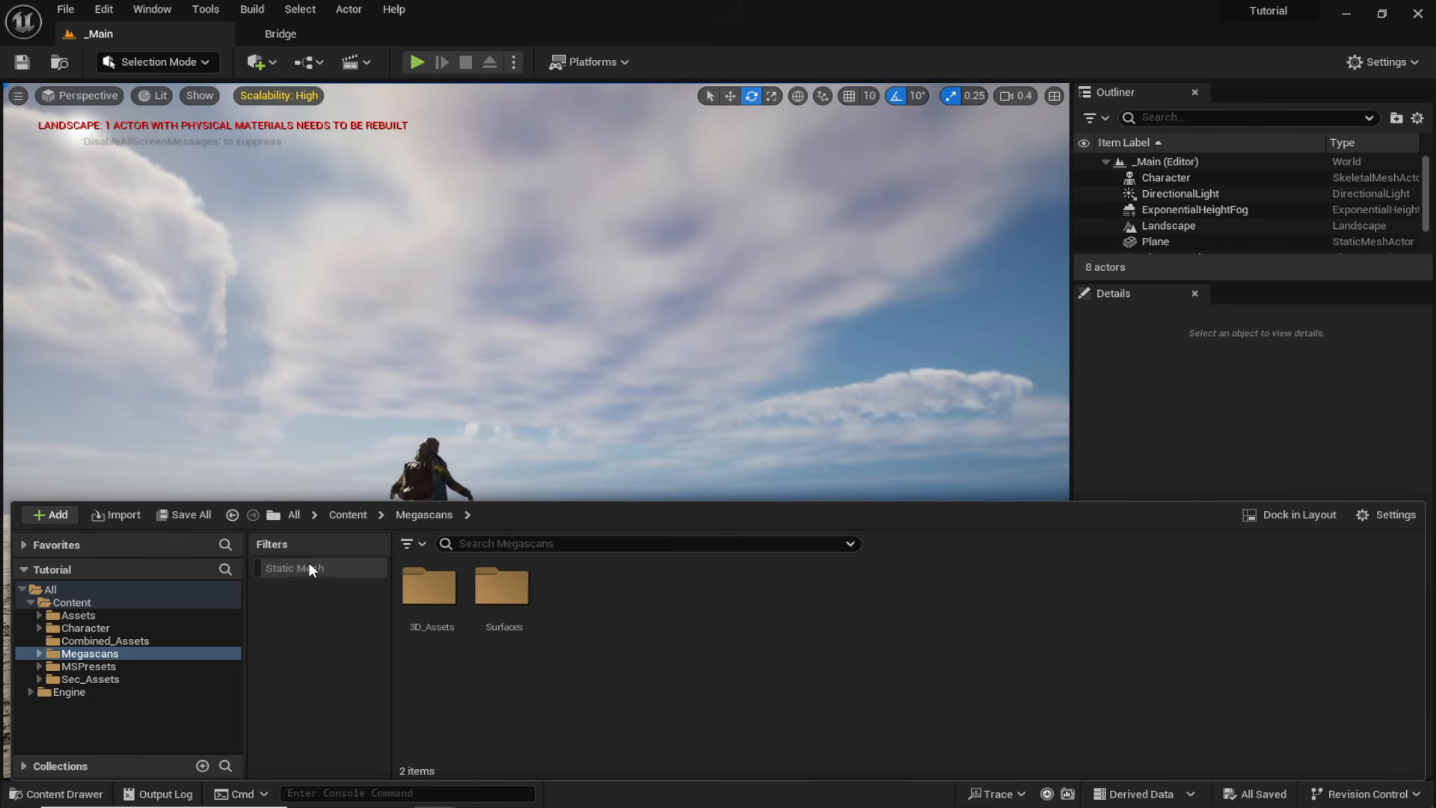
left_click(411, 544)
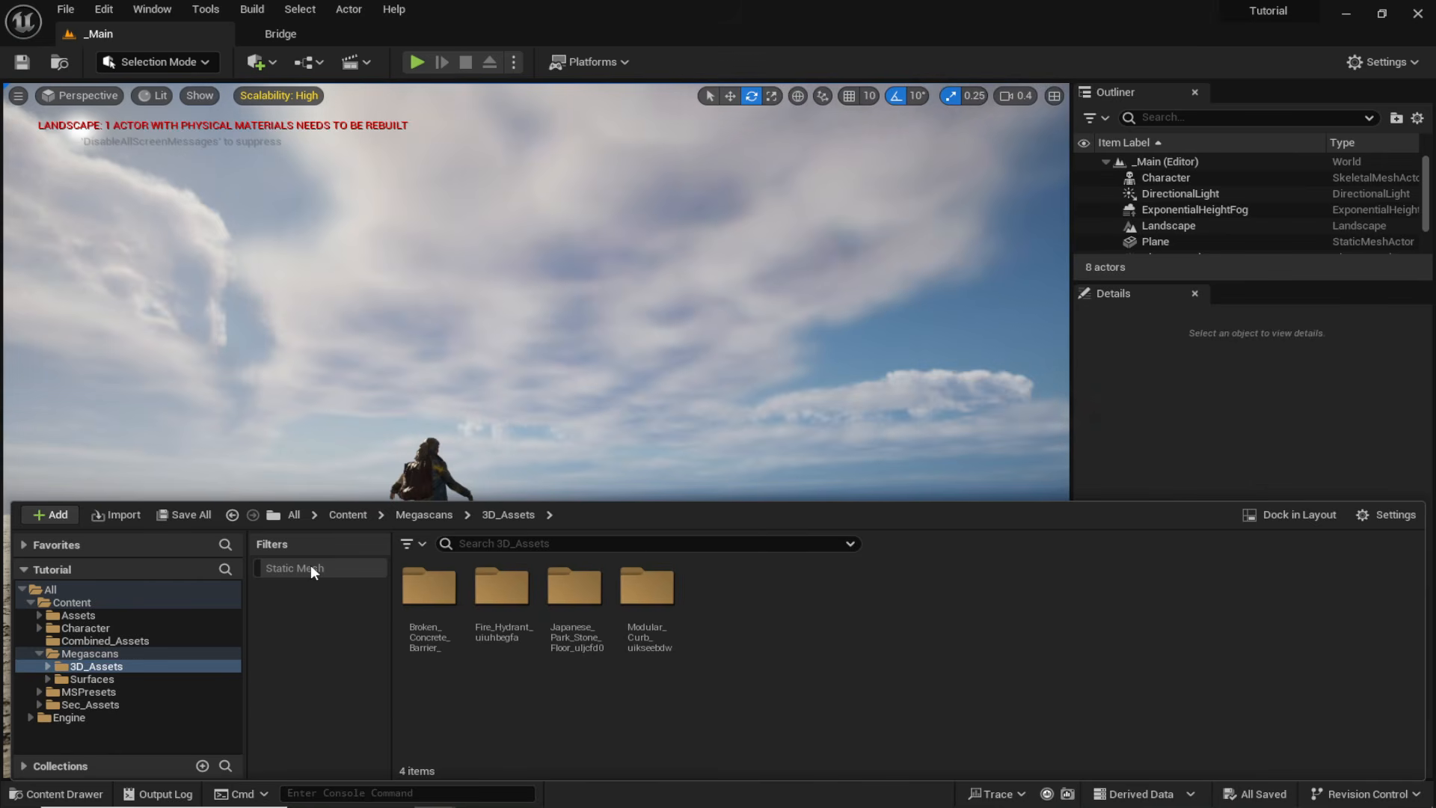
left_click(311, 566)
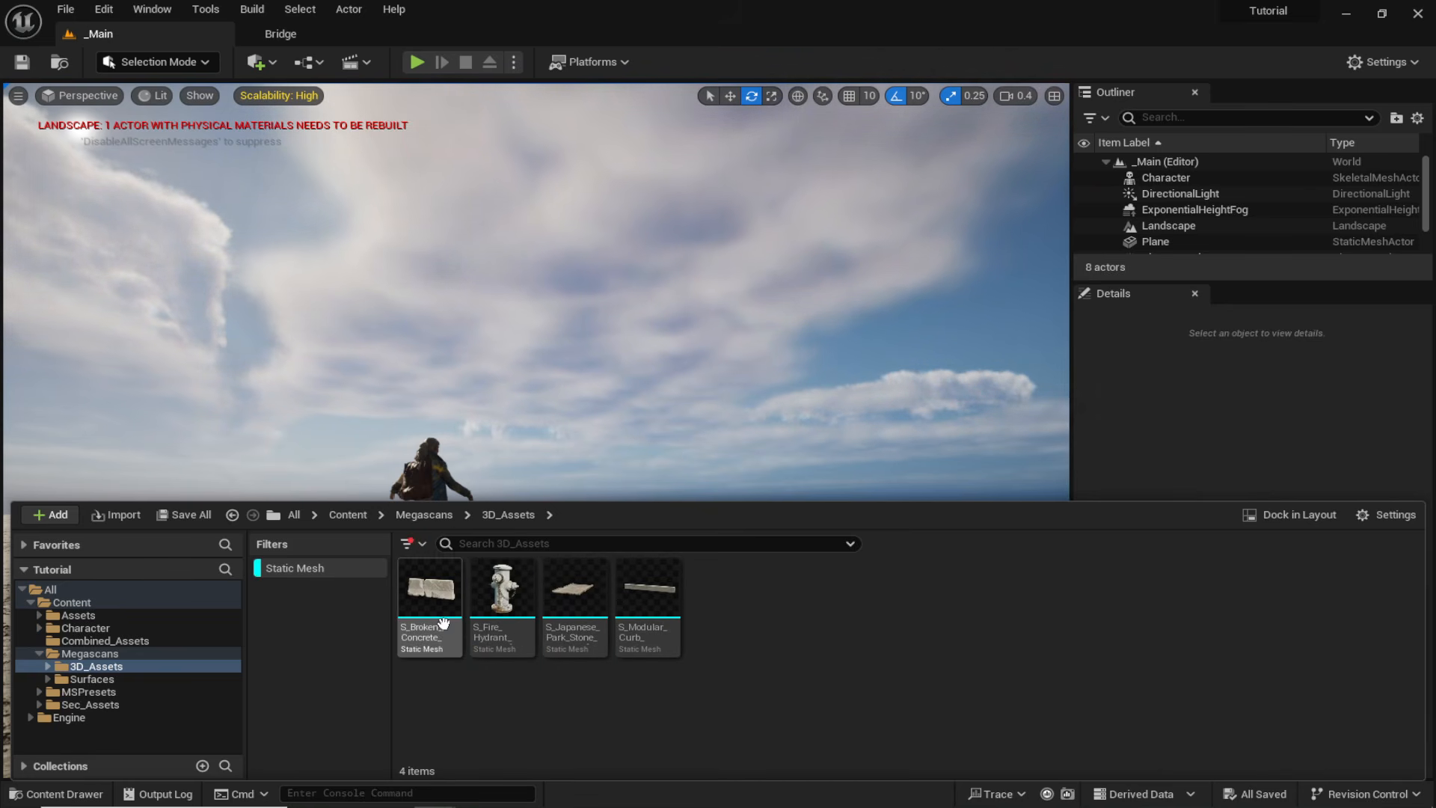
Place the Japanese Park Stone Floor mesh beside the character with a Z scale of 1.75 and duplicate it into a paved strip.
left_click_drag(575, 591, 84, 634)
left_click_drag(84, 633, 77, 626)
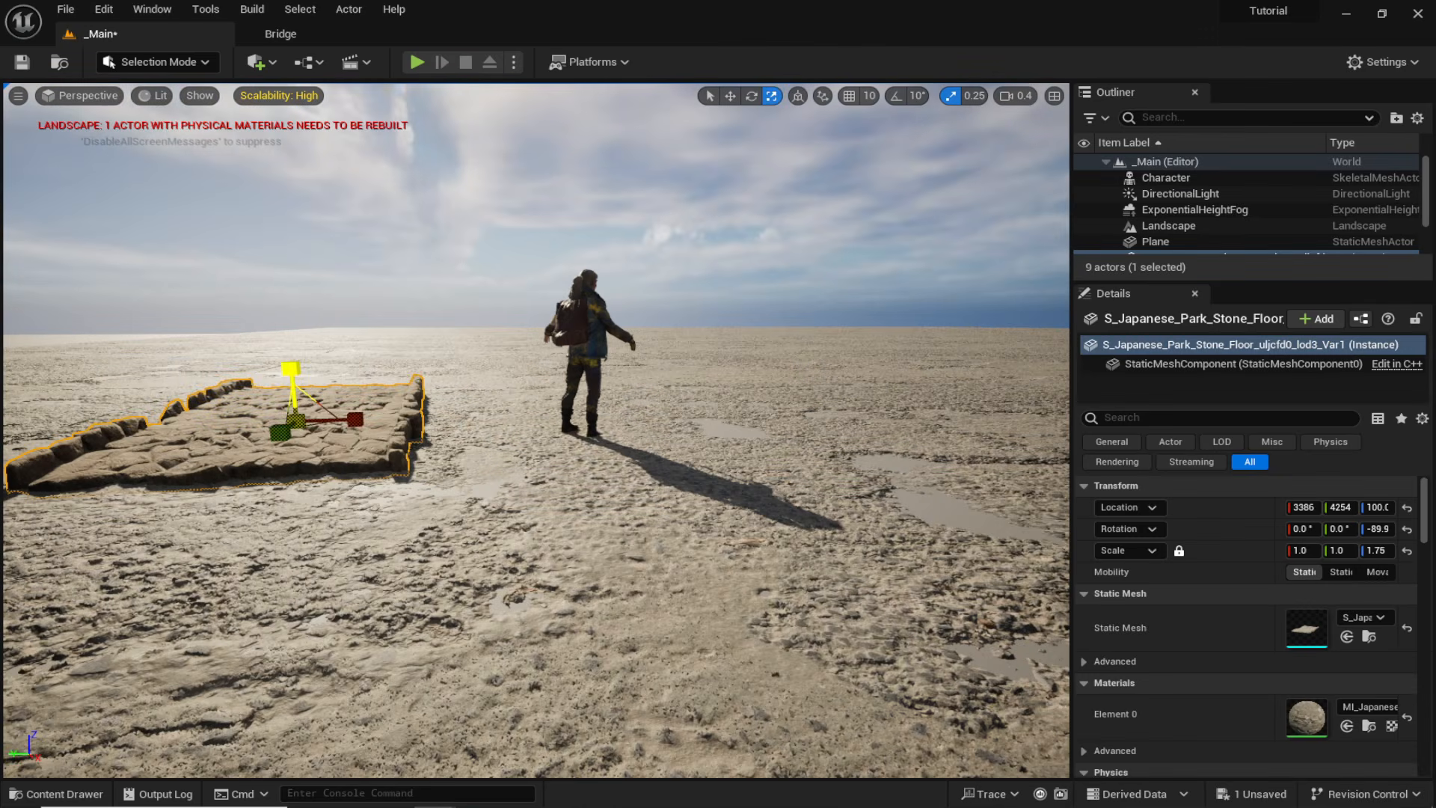
left_click_drag(291, 373, 290, 373)
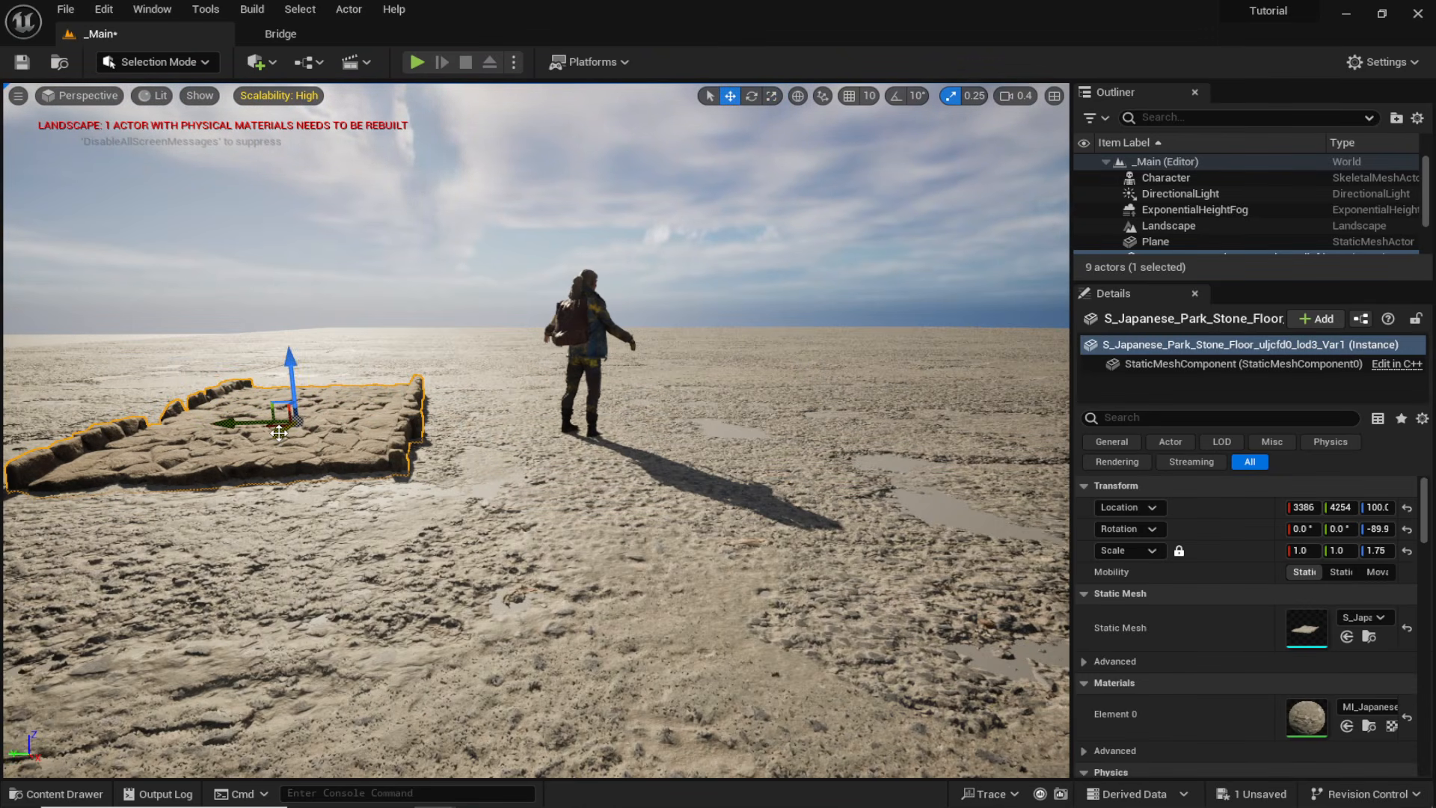
left_click_drag(279, 433, 96, 657, "alt")
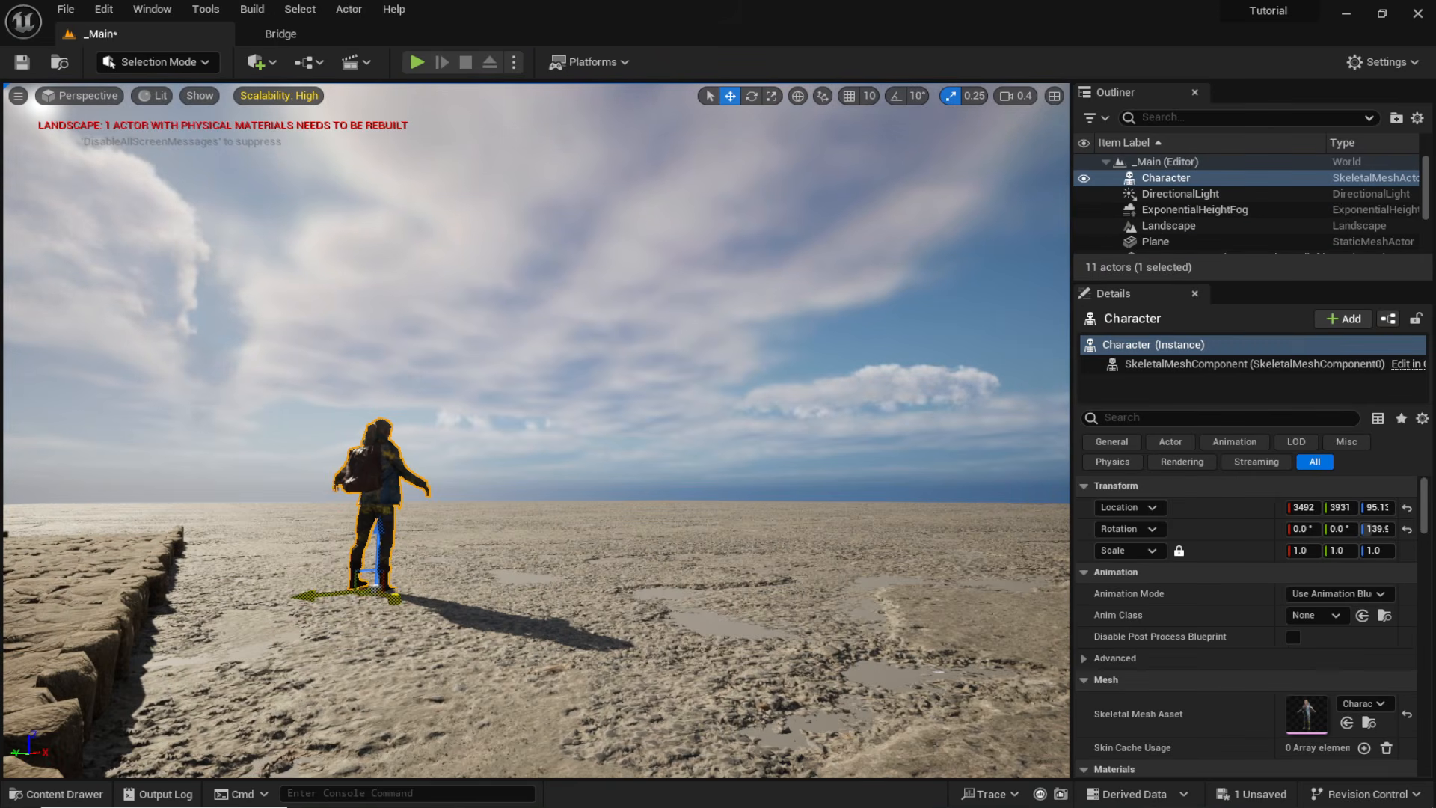
Move the character away from the stone paving and place a Broken Concrete Barrier, scaled to 1.25 and rotated, at the paving's edge.
left_click_drag(372, 593, 568, 593)
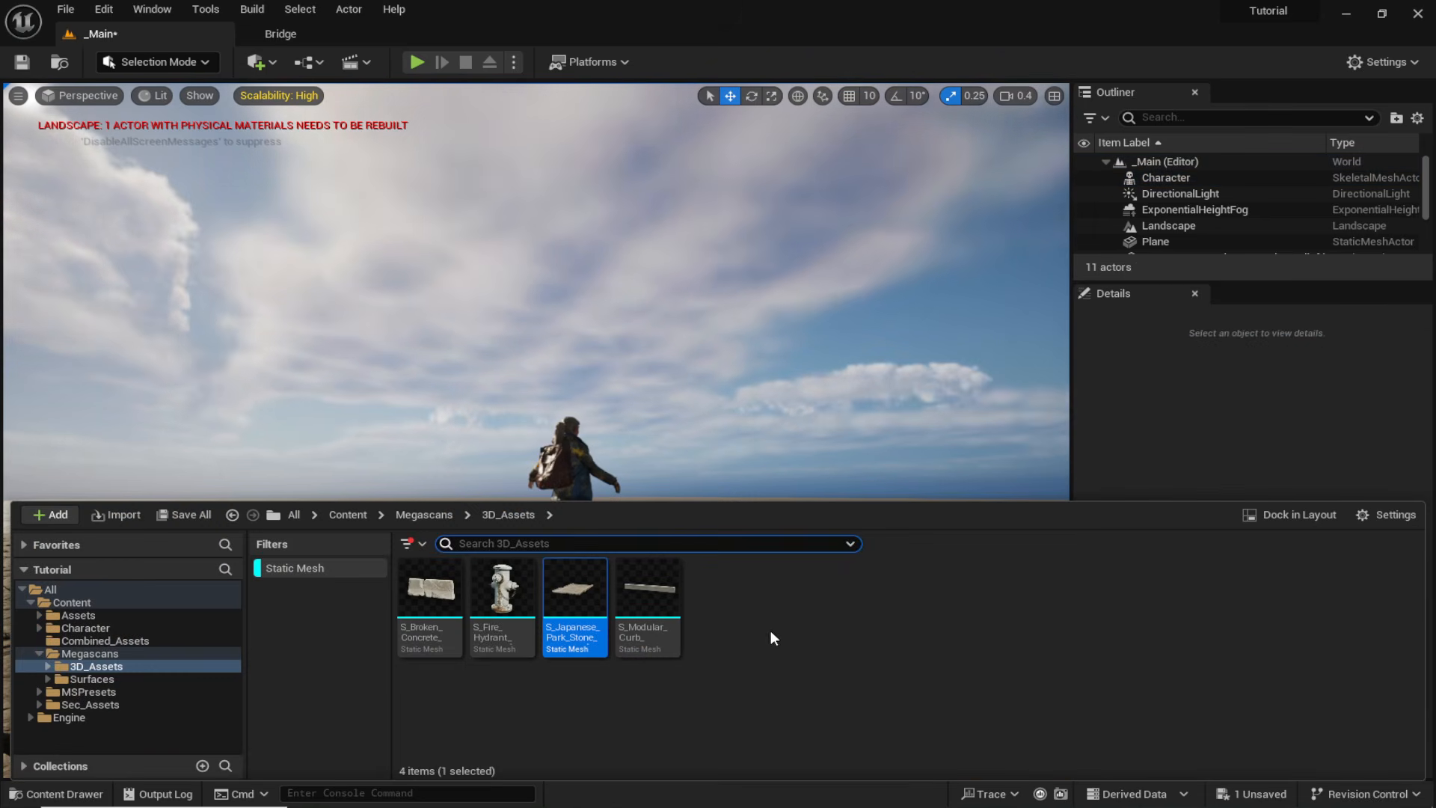
left_click_drag(455, 648, 219, 528)
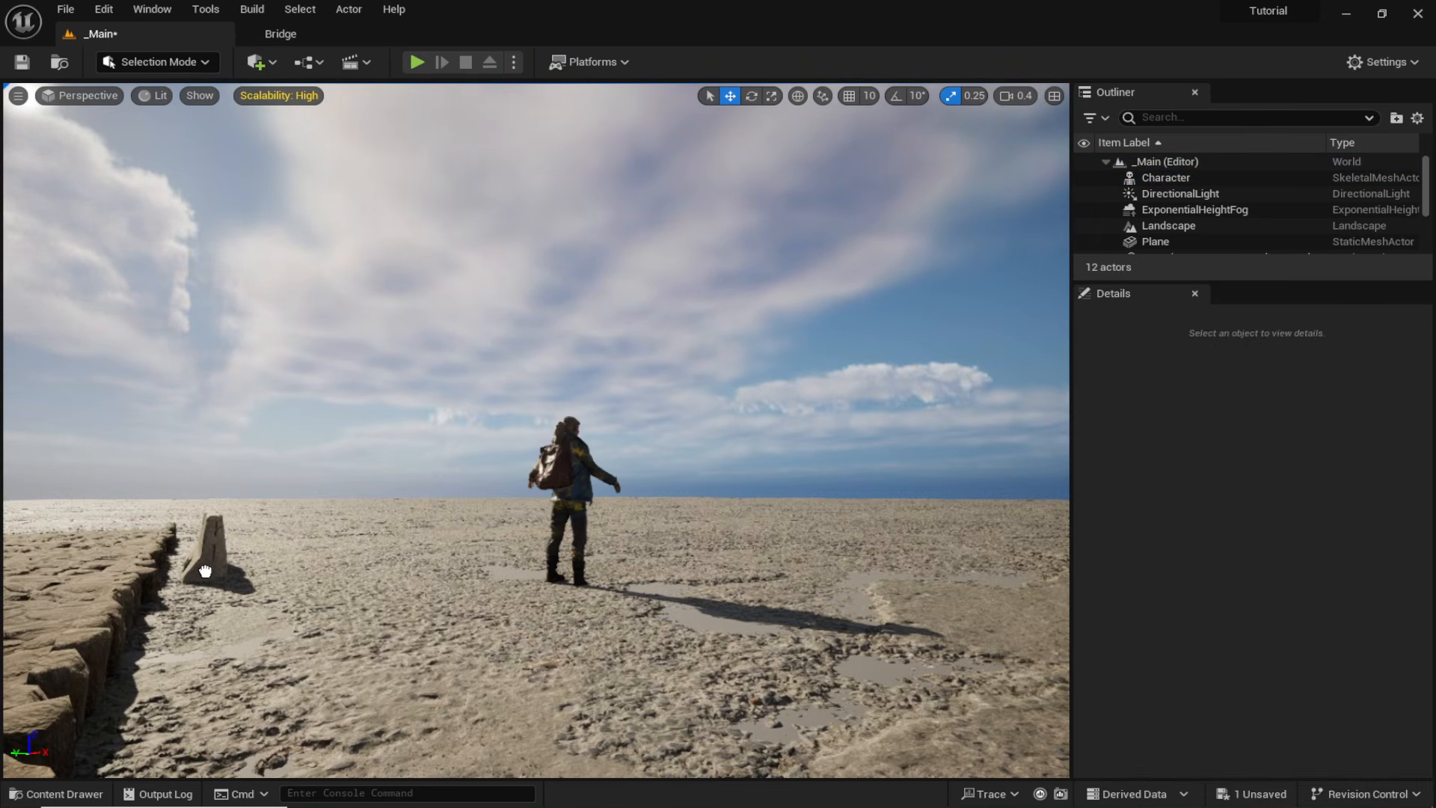
left_click(203, 569)
key("r")
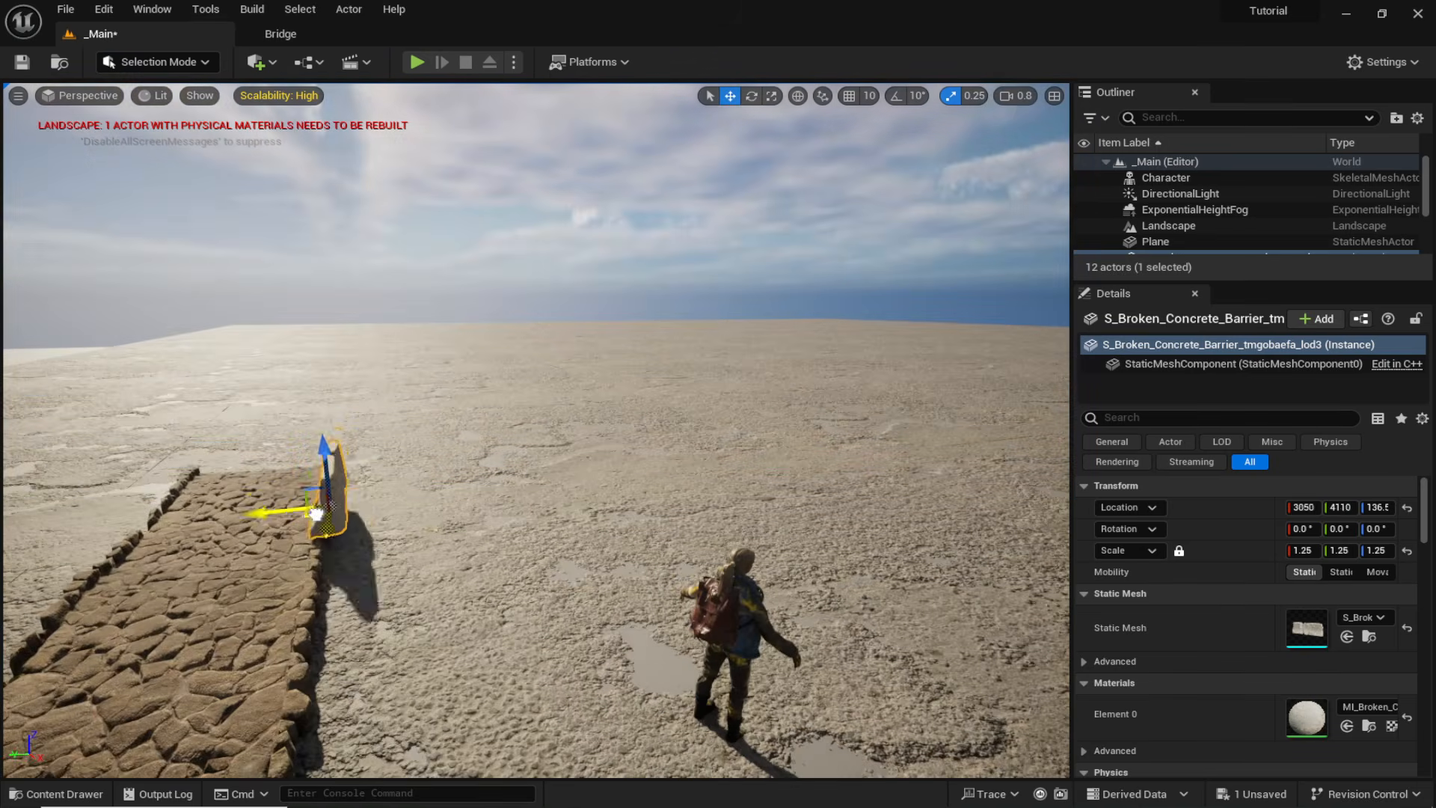
key("e")
left_click_drag(329, 501, 352, 478)
key("w")
key("Escape")
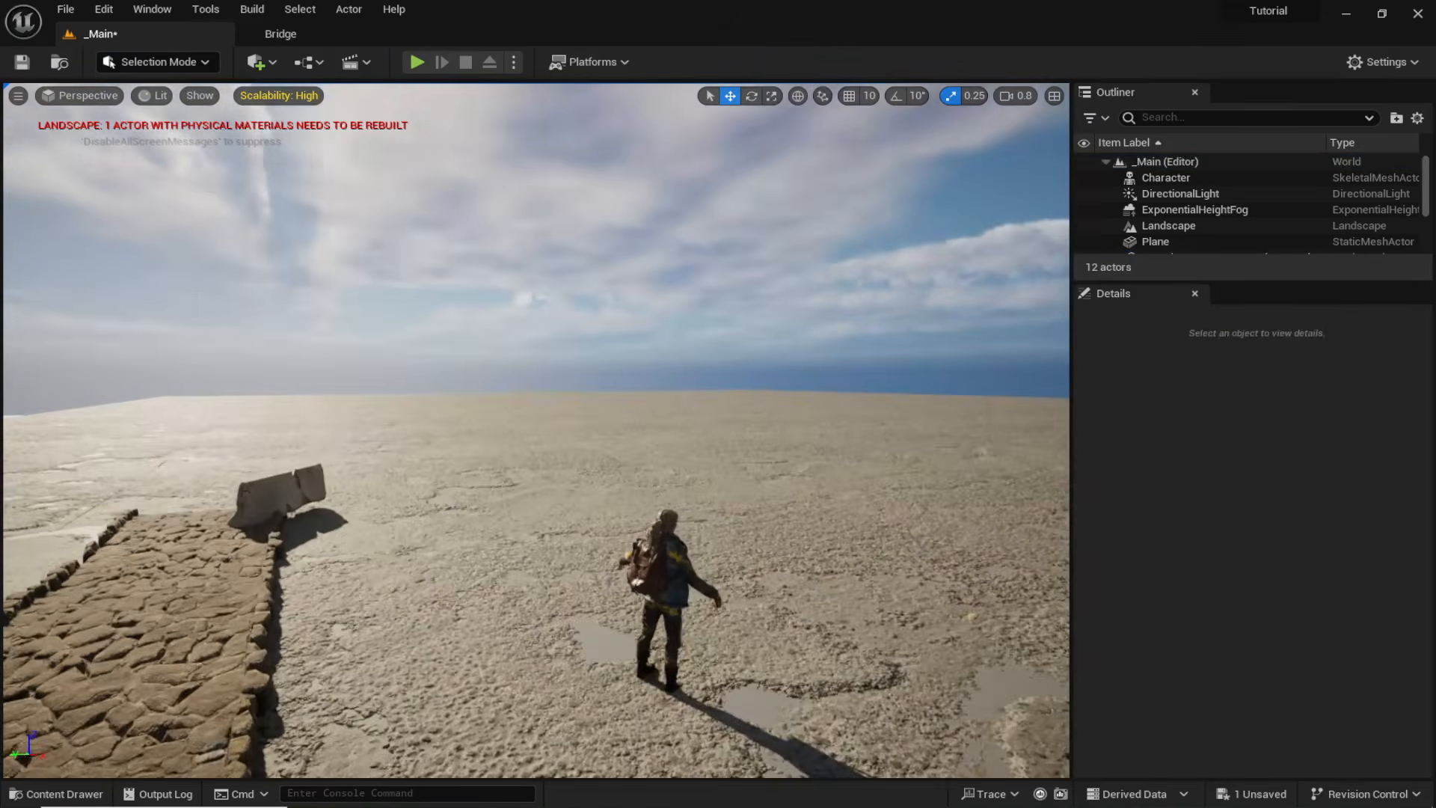
Place the burnedpolice_Object004 car beside the stone paving near the concrete barrier, adjusting its rotation and position.
right_click_drag(550, 451, 497, 376)
key("e")
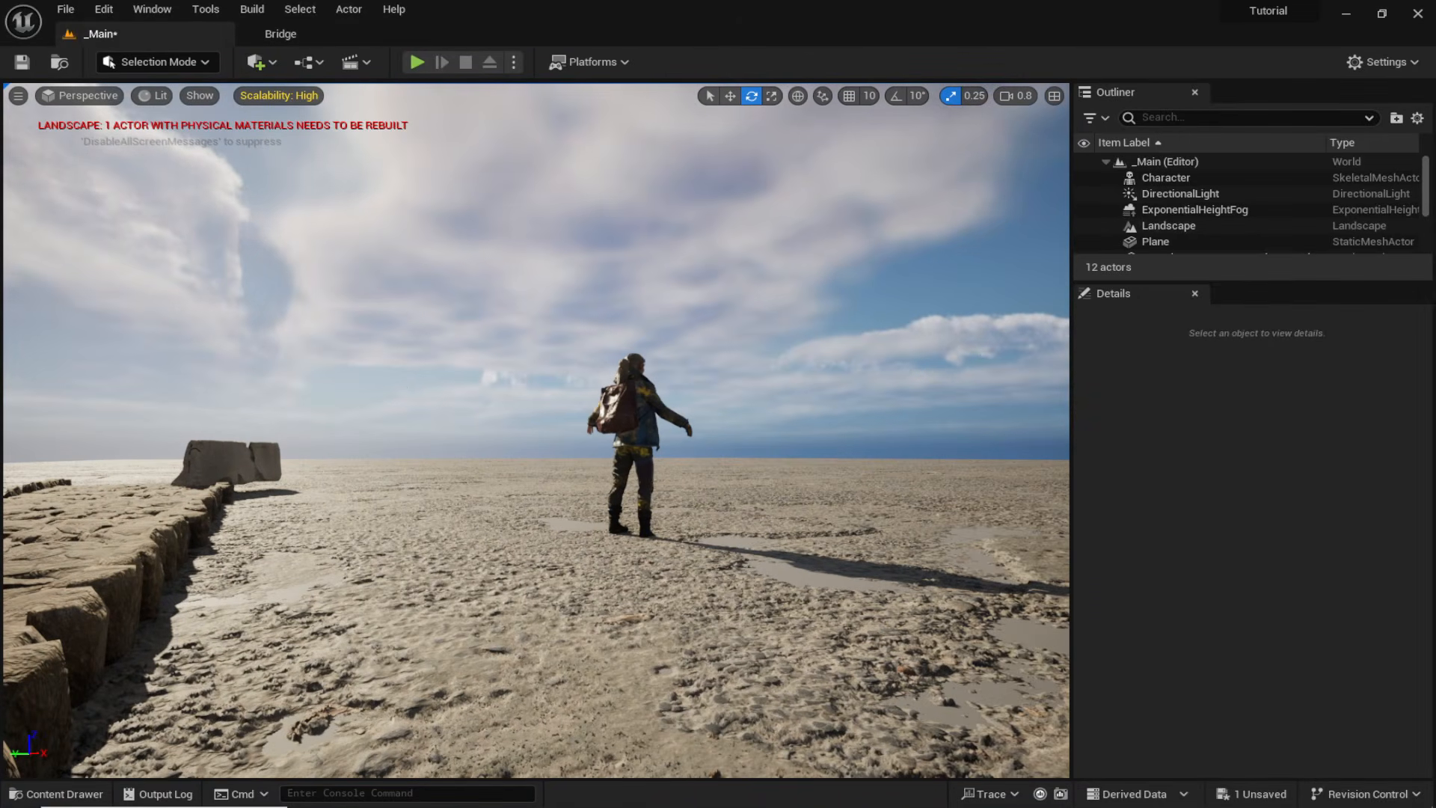
key("ctrl+space")
double_click(431, 599)
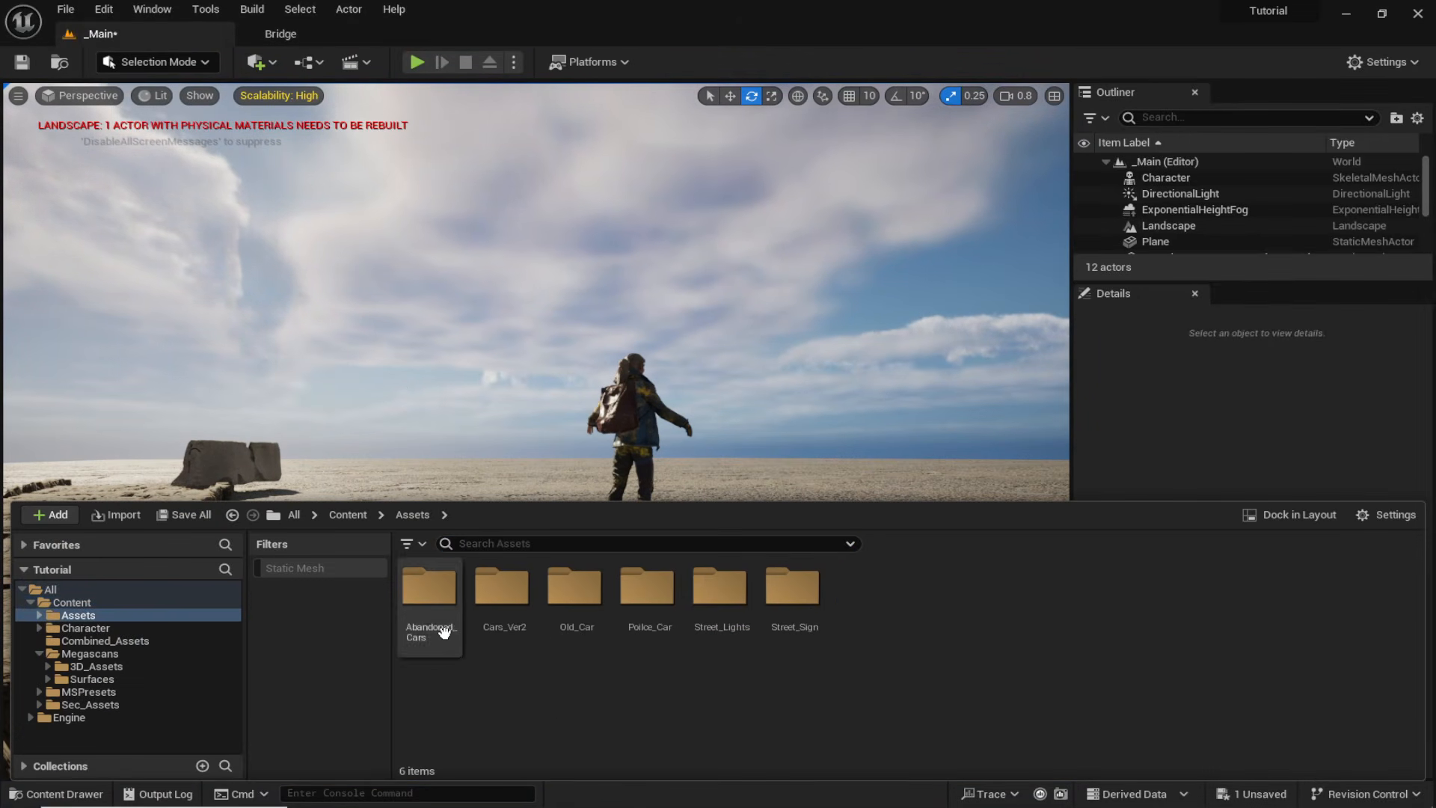
double_click(648, 591)
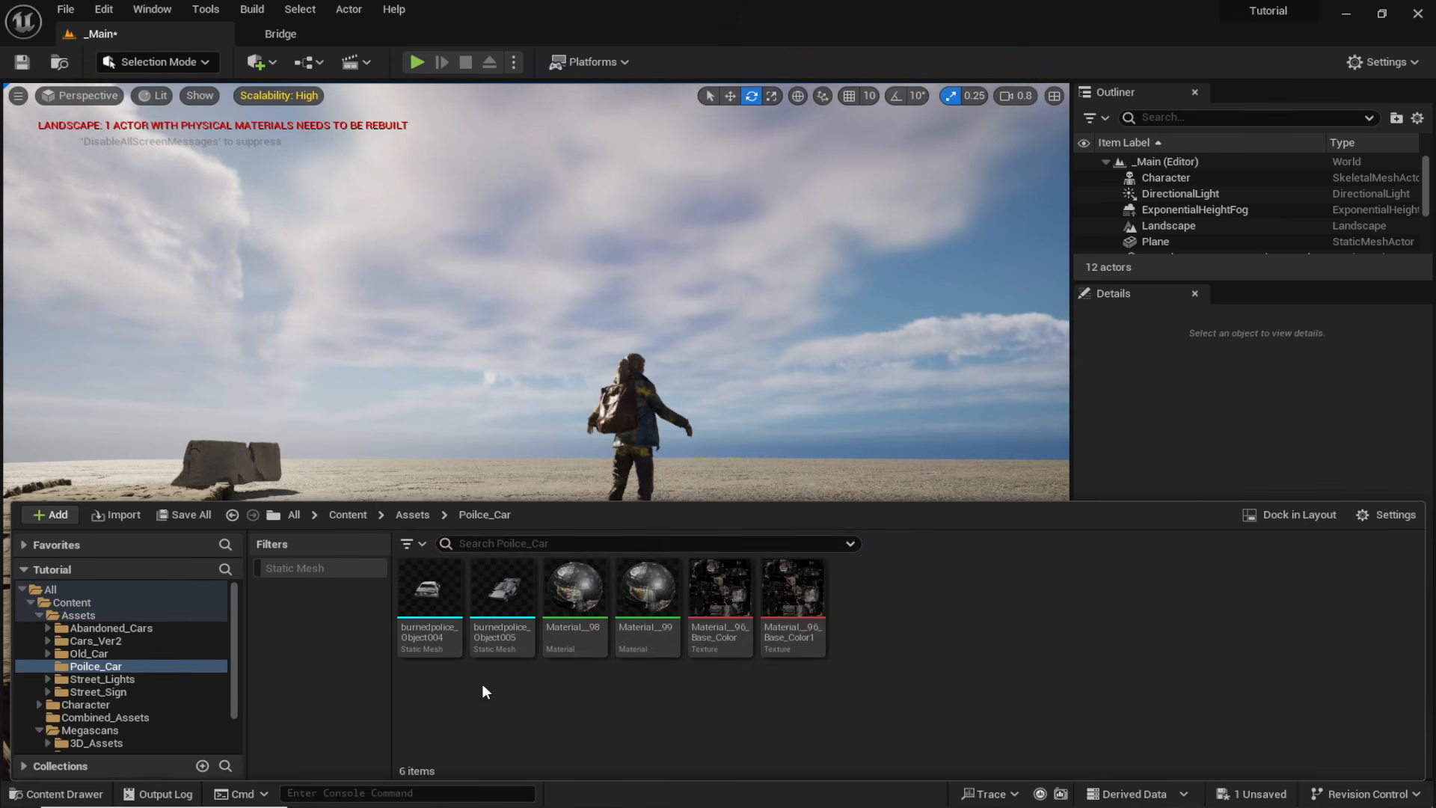
mouse_move(409, 643)
left_mouse_down()
mouse_move(389, 460)
mouse_move(372, 496)
mouse_move(339, 490)
left_mouse_up()
key("w")
right_click_drag(339, 487, 329, 539)
key("e")
key("w")
key("e")
mouse_move(314, 523)
left_mouse_down()
mouse_move(295, 535)
mouse_move(314, 557)
mouse_move(320, 528)
left_mouse_up()
key("w")
right_click_drag(320, 528, 336, 494)
Duplicate the concrete barrier alongside the first one and save the level.
left_click(338, 378)
left_click_drag(331, 401, 279, 400, "alt")
right_click_drag(478, 299, 493, 180)
left_click(478, 239)
key("ctrl+s")
Place the Modular Curb mesh from the Megascans 3D_Assets folder on the open ground opposite the burned car.
scroll(681, 413, "down", 3)
right_click_drag(680, 413, 755, 413)
key("ctrl+space")
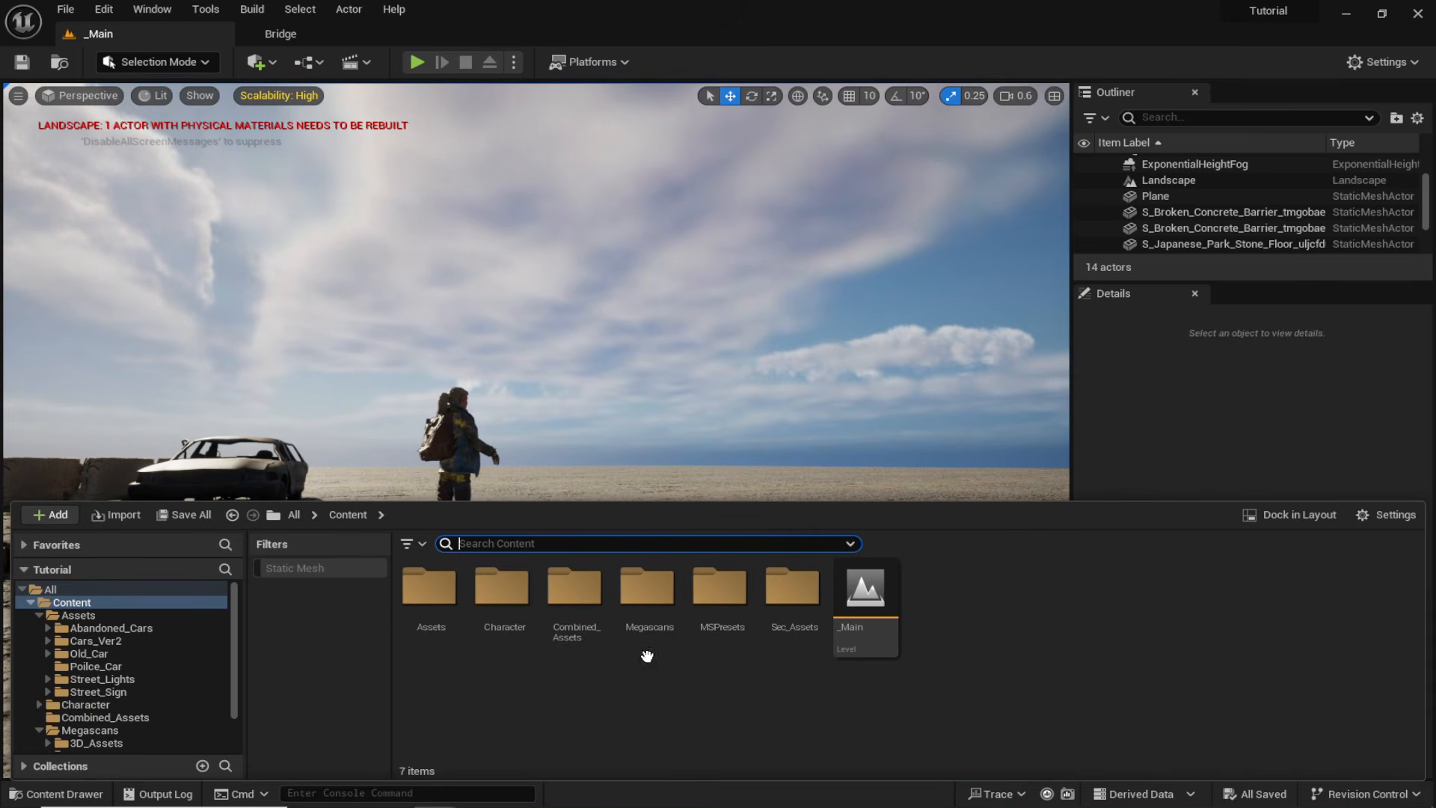
double_click(647, 587)
double_click(428, 587)
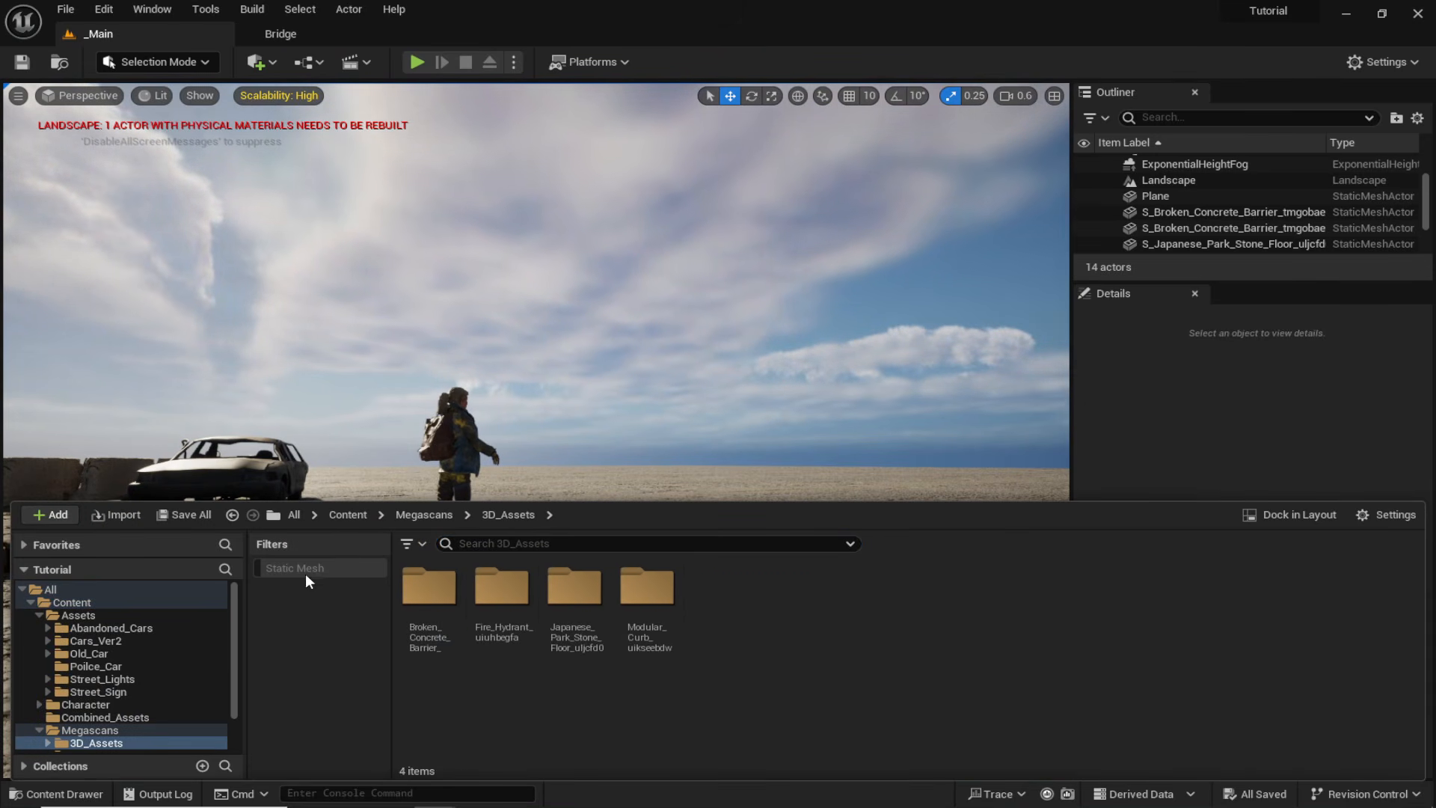
left_click(304, 573)
left_click_drag(643, 656, 875, 510)
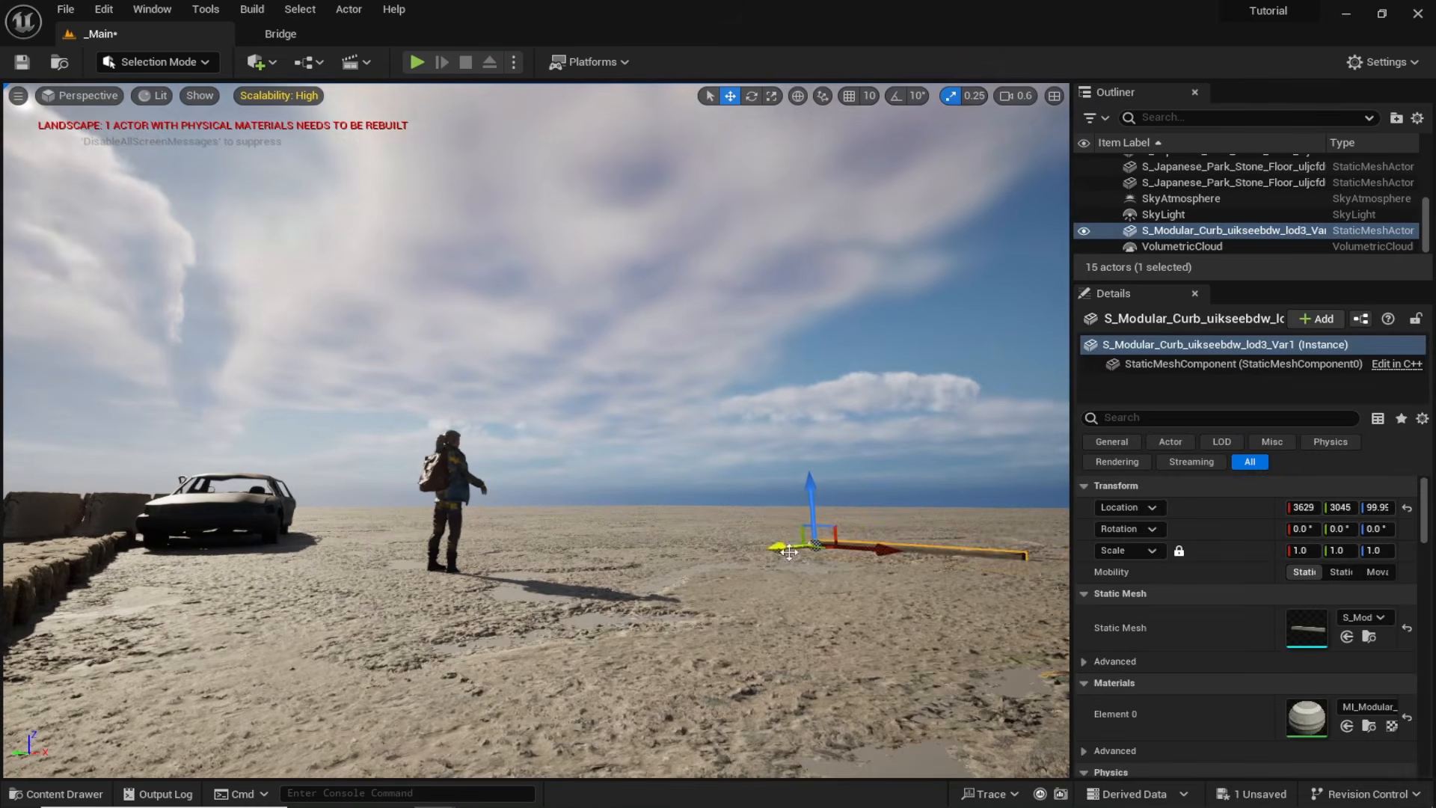
Duplicate the curb into a line of seven segments running behind the character, adjusting the pieces' rotation.
right_click_drag(924, 531, 923, 553)
left_click_drag(927, 520, 412, 421, "alt")
key("e")
mouse_move(538, 449)
right_mouse_down()
mouse_move(538, 404)
mouse_move(539, 449)
right_mouse_up()
left_click(729, 503)
left_click_drag(838, 516, 852, 528)
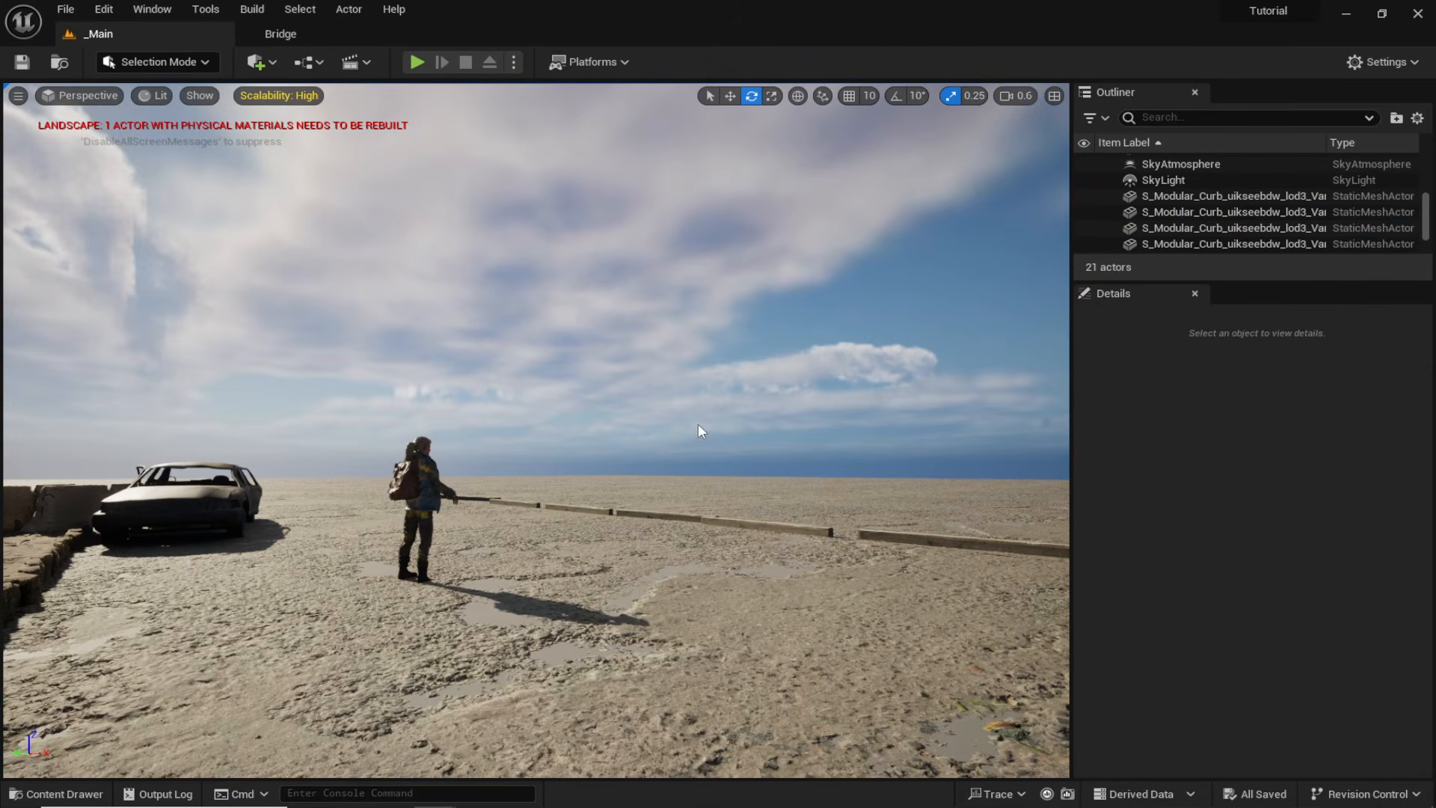
Place the Fire Hydrant mesh beside the curb line, adjust its rotation and position, and save the level.
key("ctrl+space")
left_click_drag(506, 609, 873, 586)
left_click_drag(938, 536, 964, 547)
key("w")
left_click_drag(888, 484, 898, 501)
right_click_drag(897, 500, 898, 553)
left_click_drag(703, 558, 692, 582)
right_click_drag(916, 434, 696, 388)
key("ctrl+s")
left_click(696, 457)
Place the OldCabin_Ver2 mesh behind the hydrant and curb, scaled to about 0.41 and turned about 180° to face the street.
right_click_drag(696, 458, 742, 344)
key("ctrl+space")
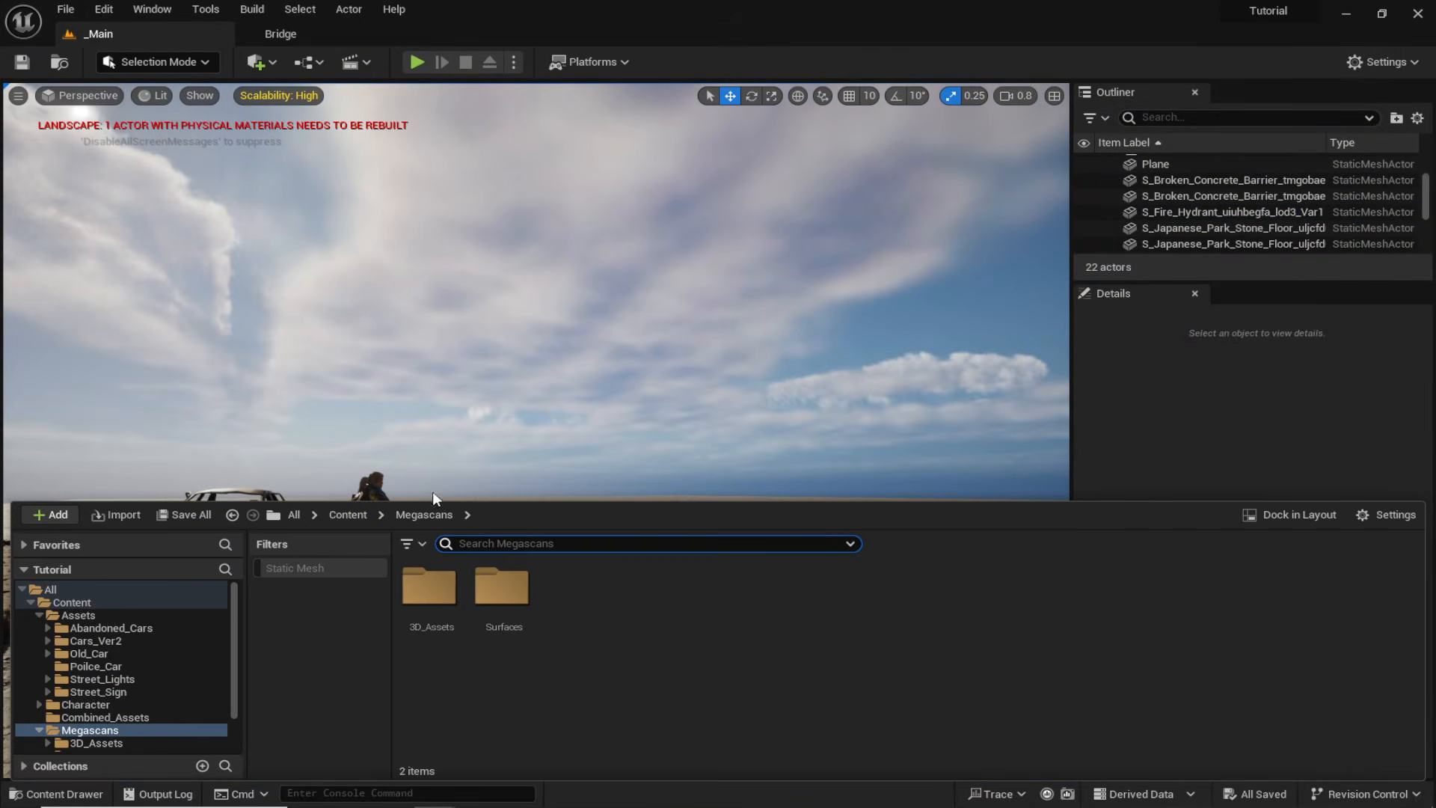
left_click(363, 511)
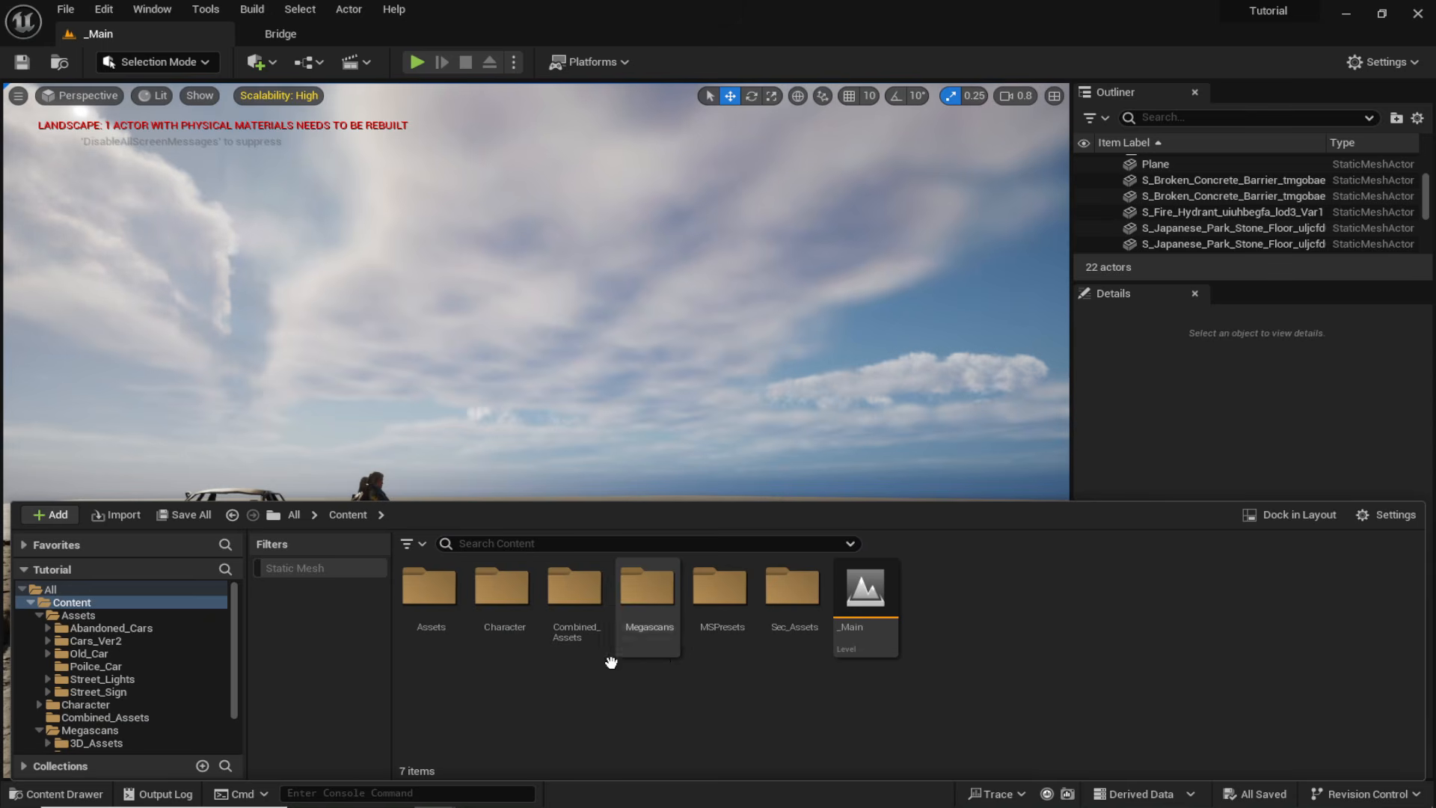
double_click(574, 594)
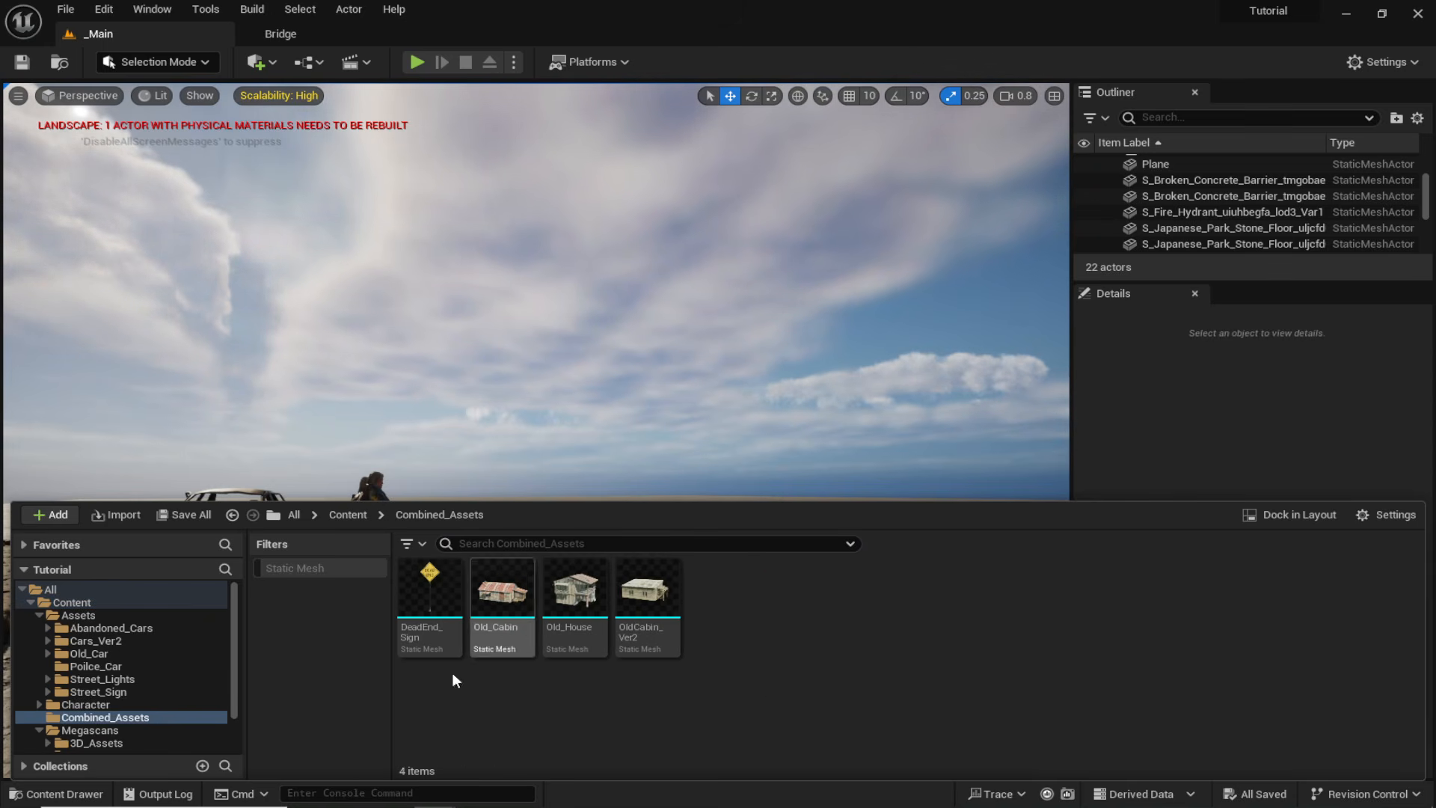
left_click(648, 598)
left_click_drag(648, 598, 862, 510)
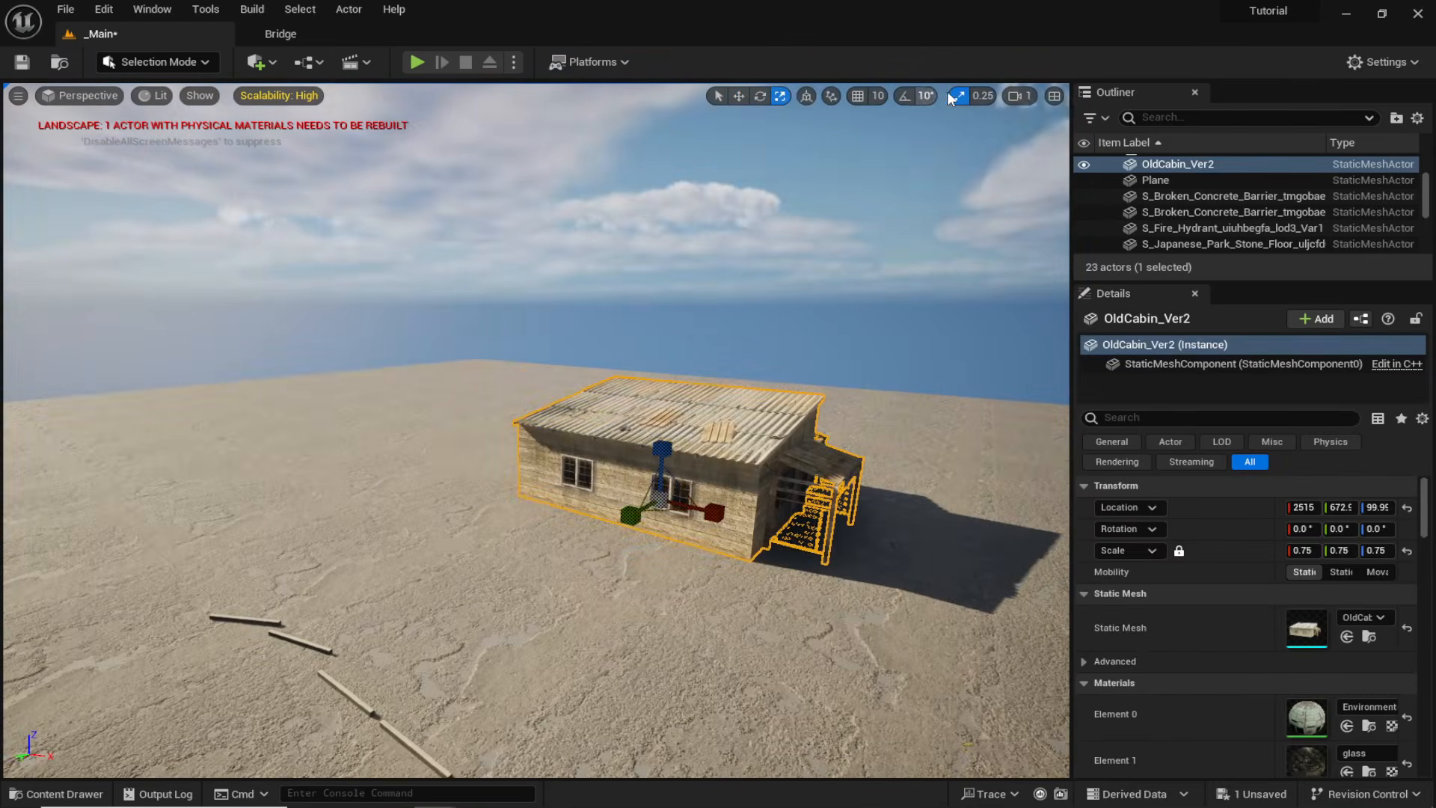
key("e")
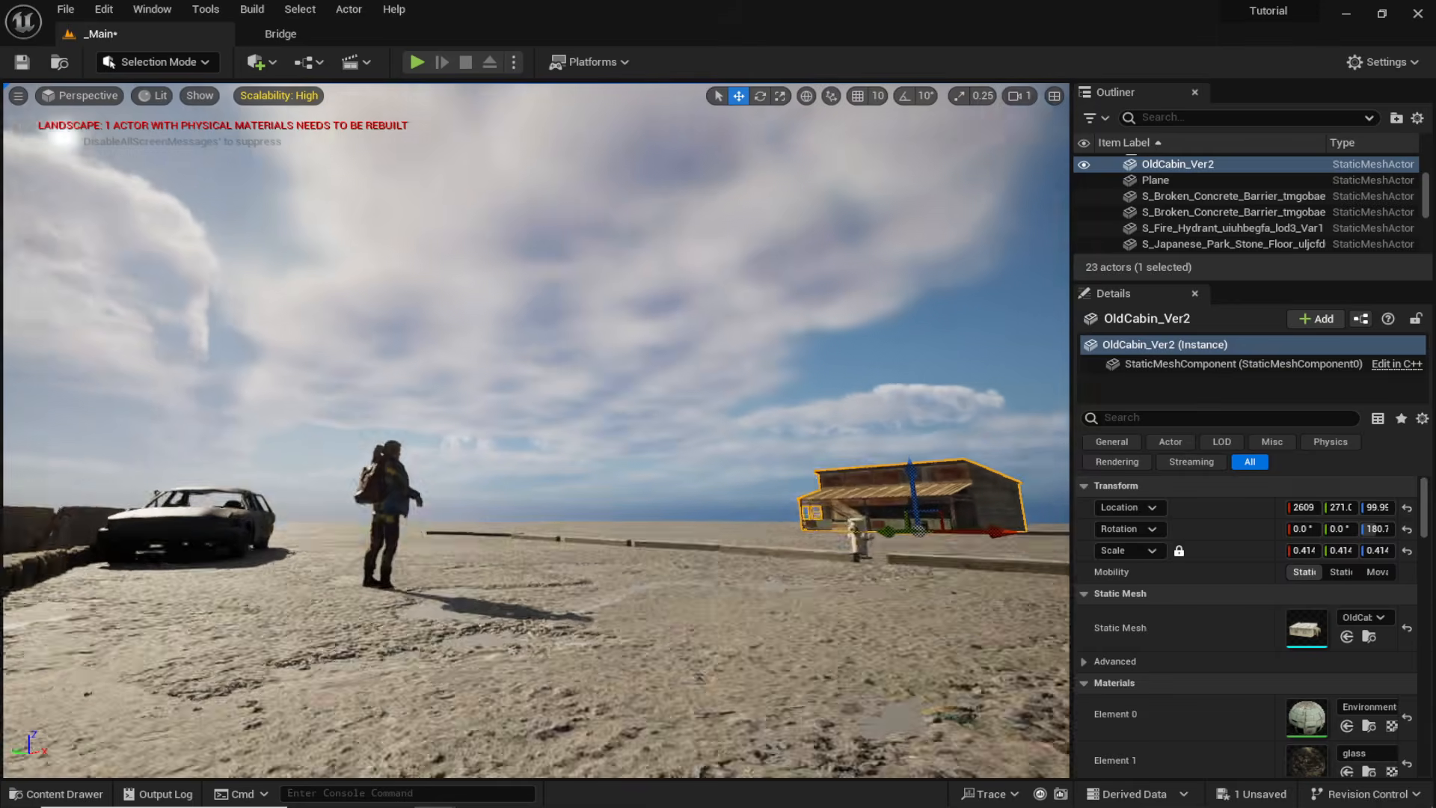
key("Escape")
Place the Old_Cabin mesh in the distance beyond the first cabin, scaled to about 1.1 and rotated to -80°.
key("ctrl+space")
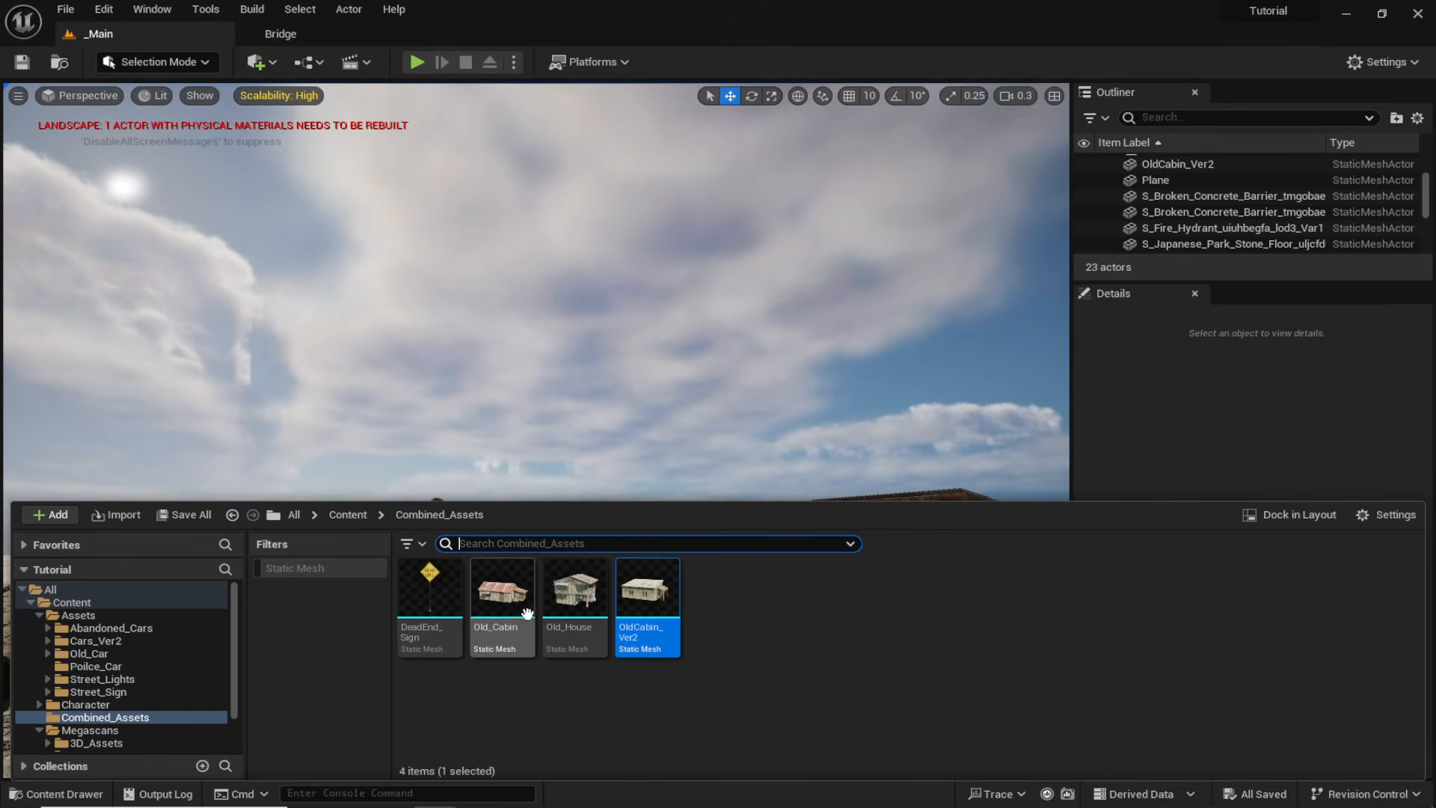
left_click(521, 611)
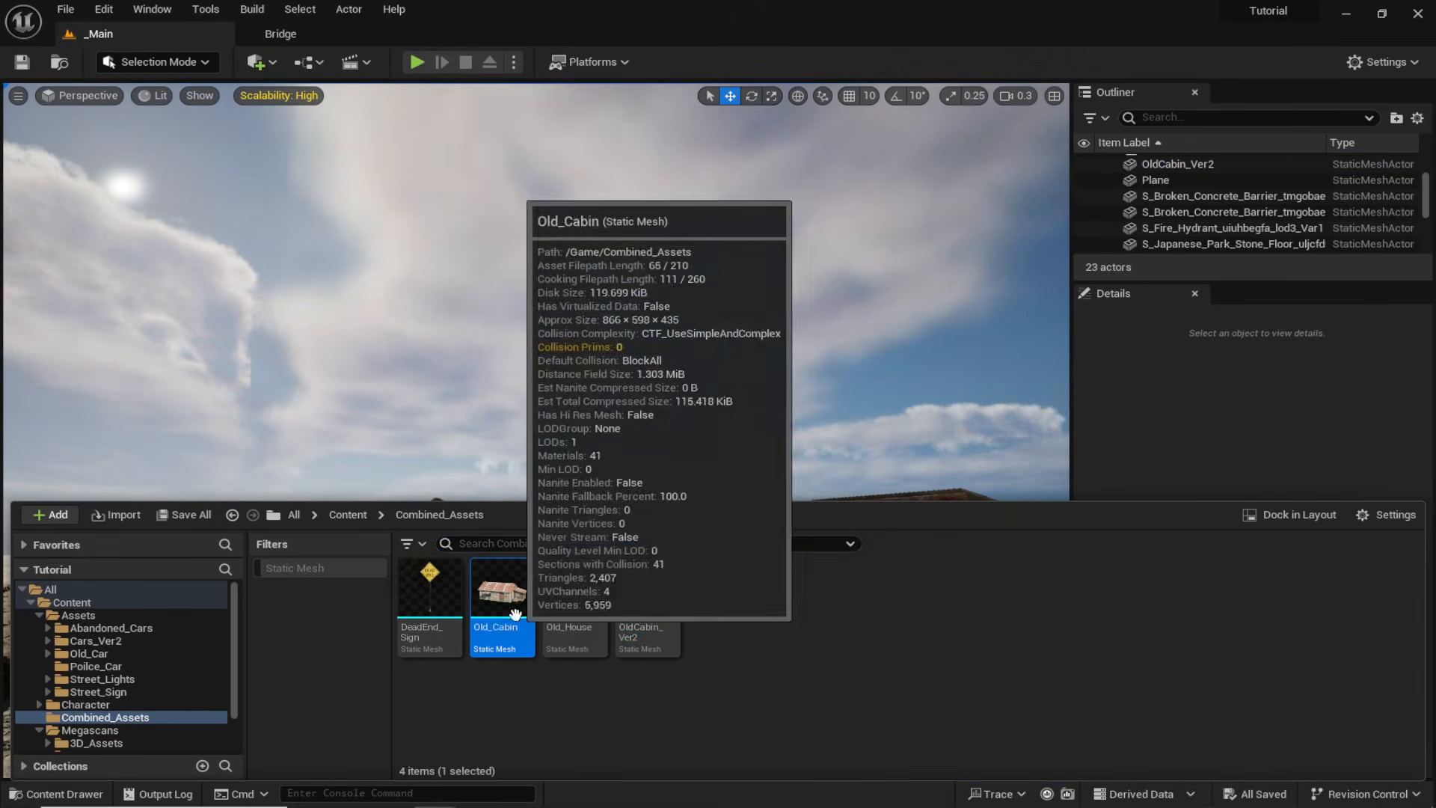
left_click_drag(515, 614, 609, 549)
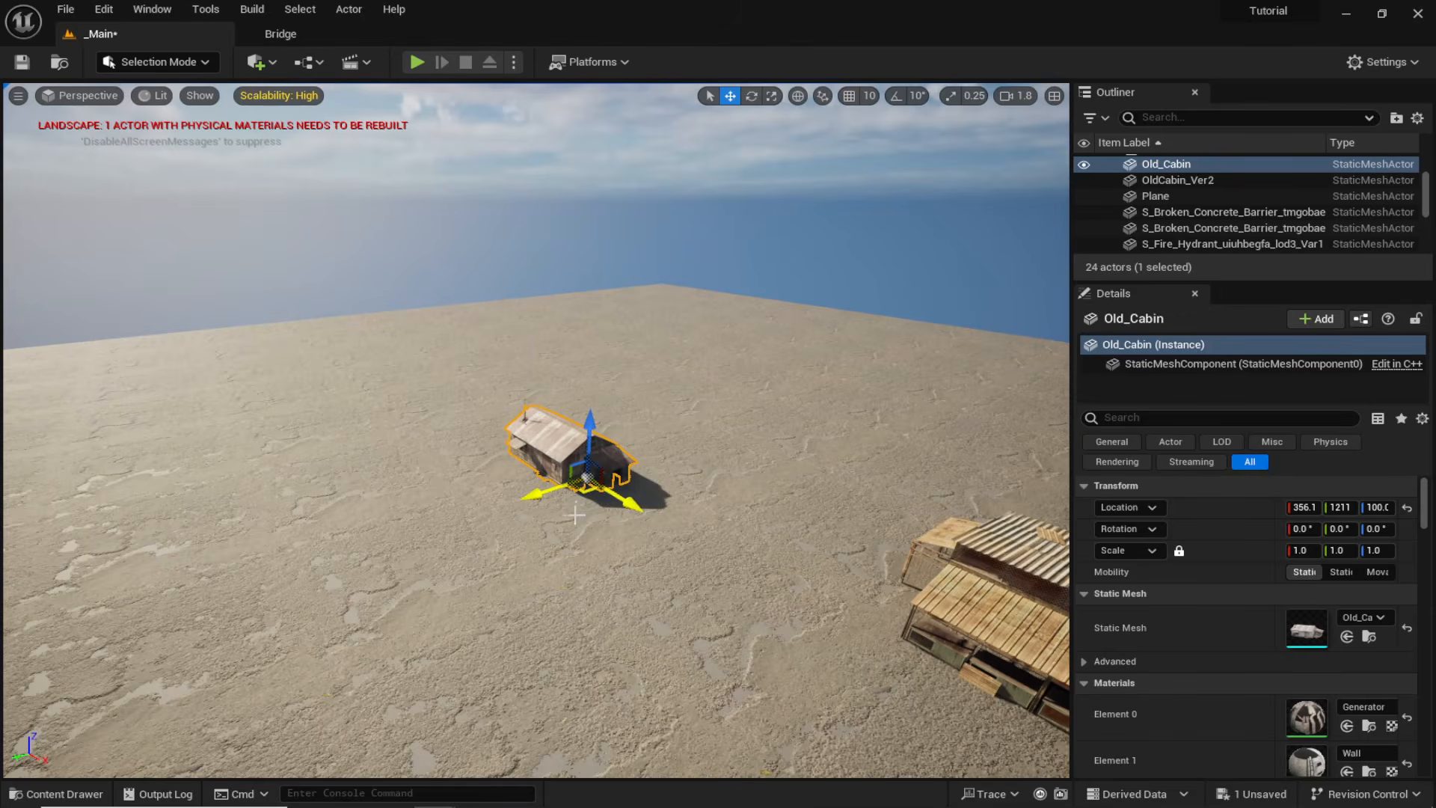
key("e")
left_click_drag(597, 528, 458, 586)
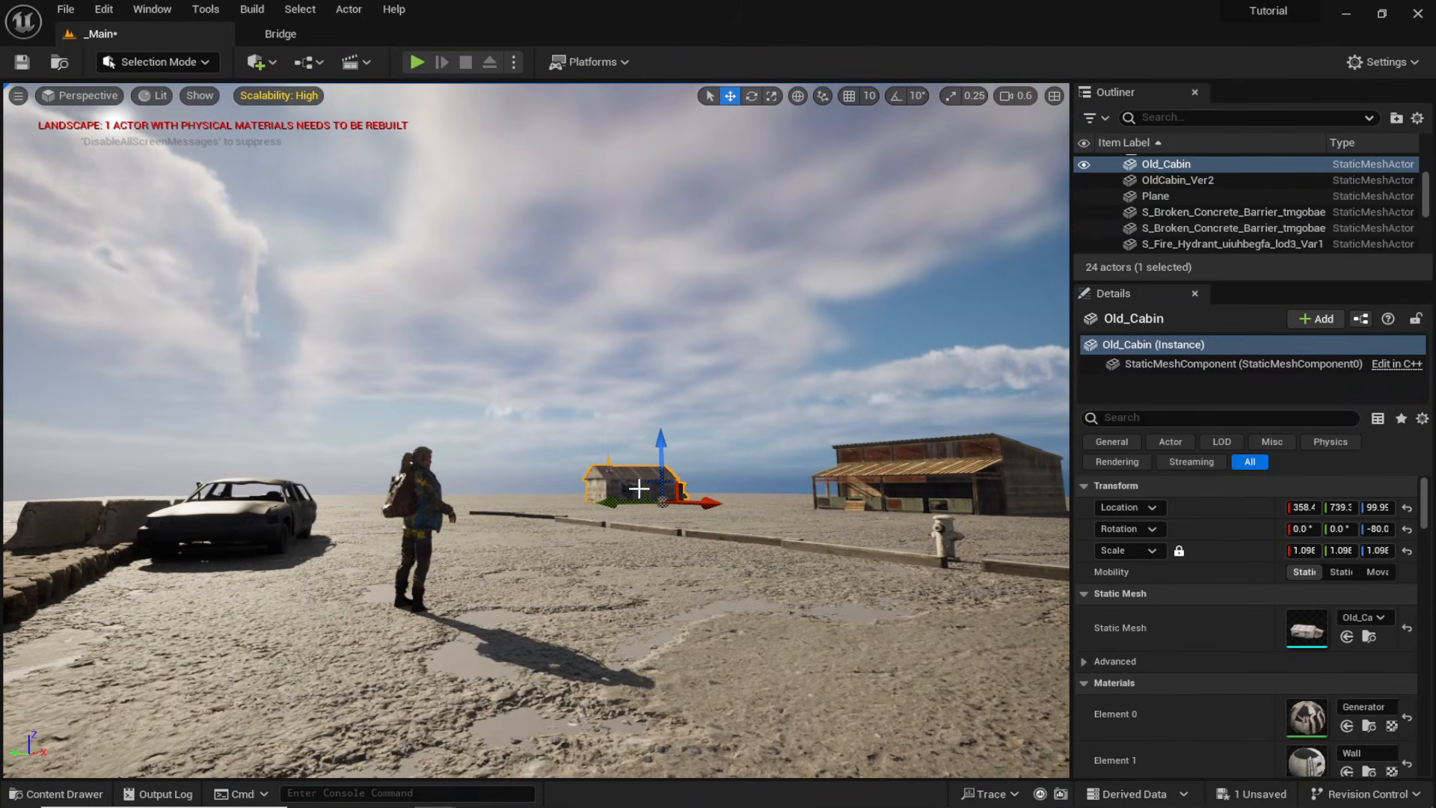
left_click(634, 389)
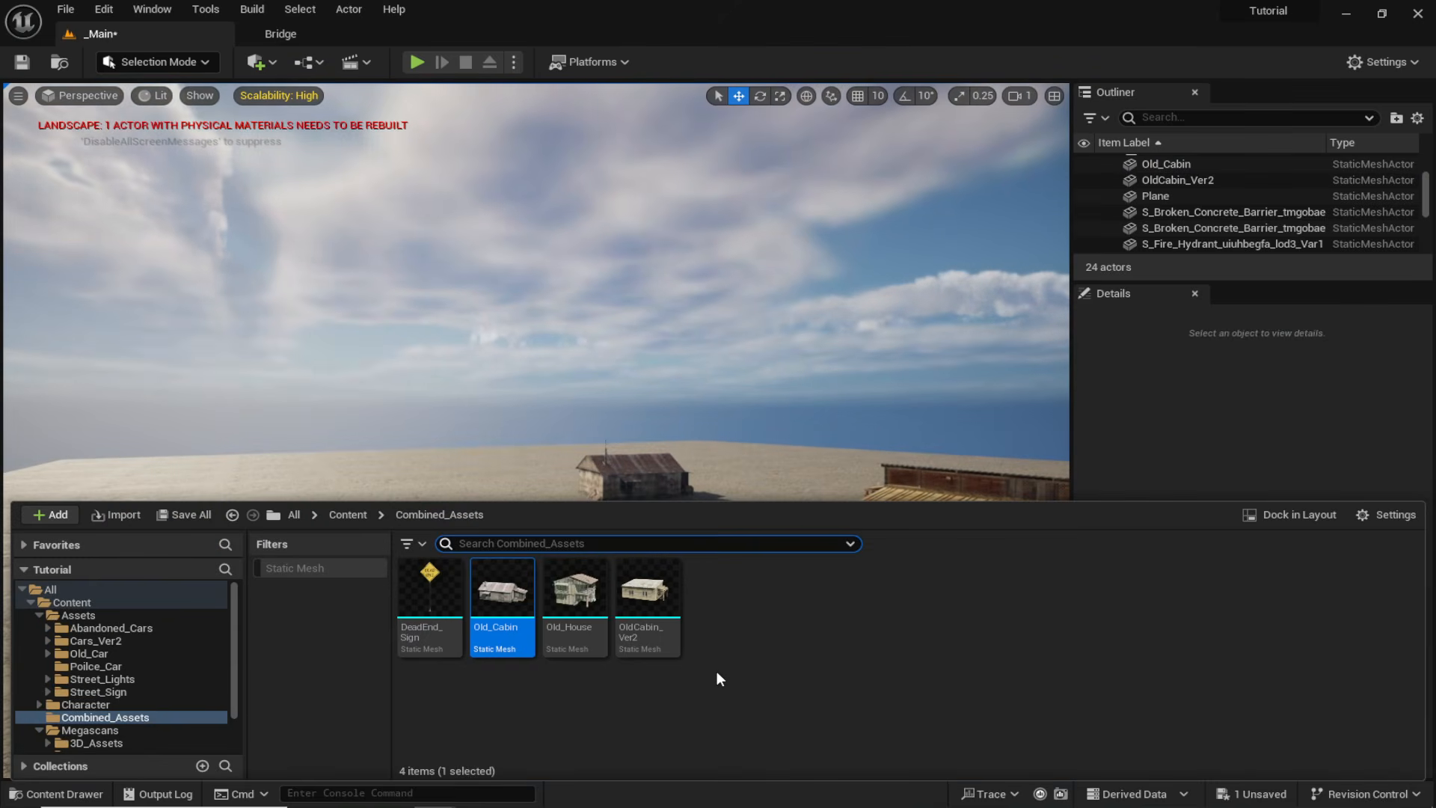
Place the Old_House mesh beside the distant Old_Cabin, scaled to about 0.46 and rotated about 9°.
left_click_drag(574, 594, 537, 519)
key("r")
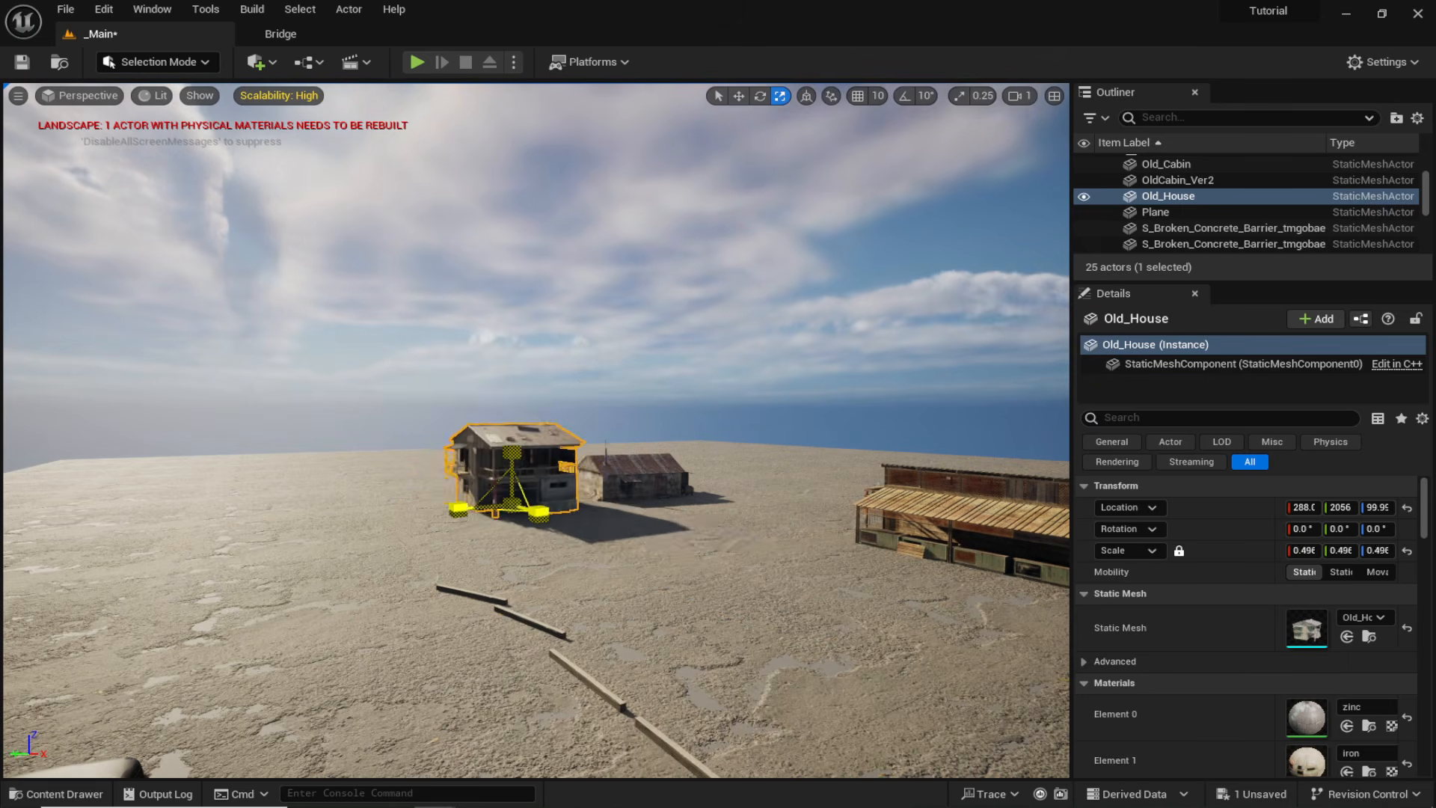
key("e")
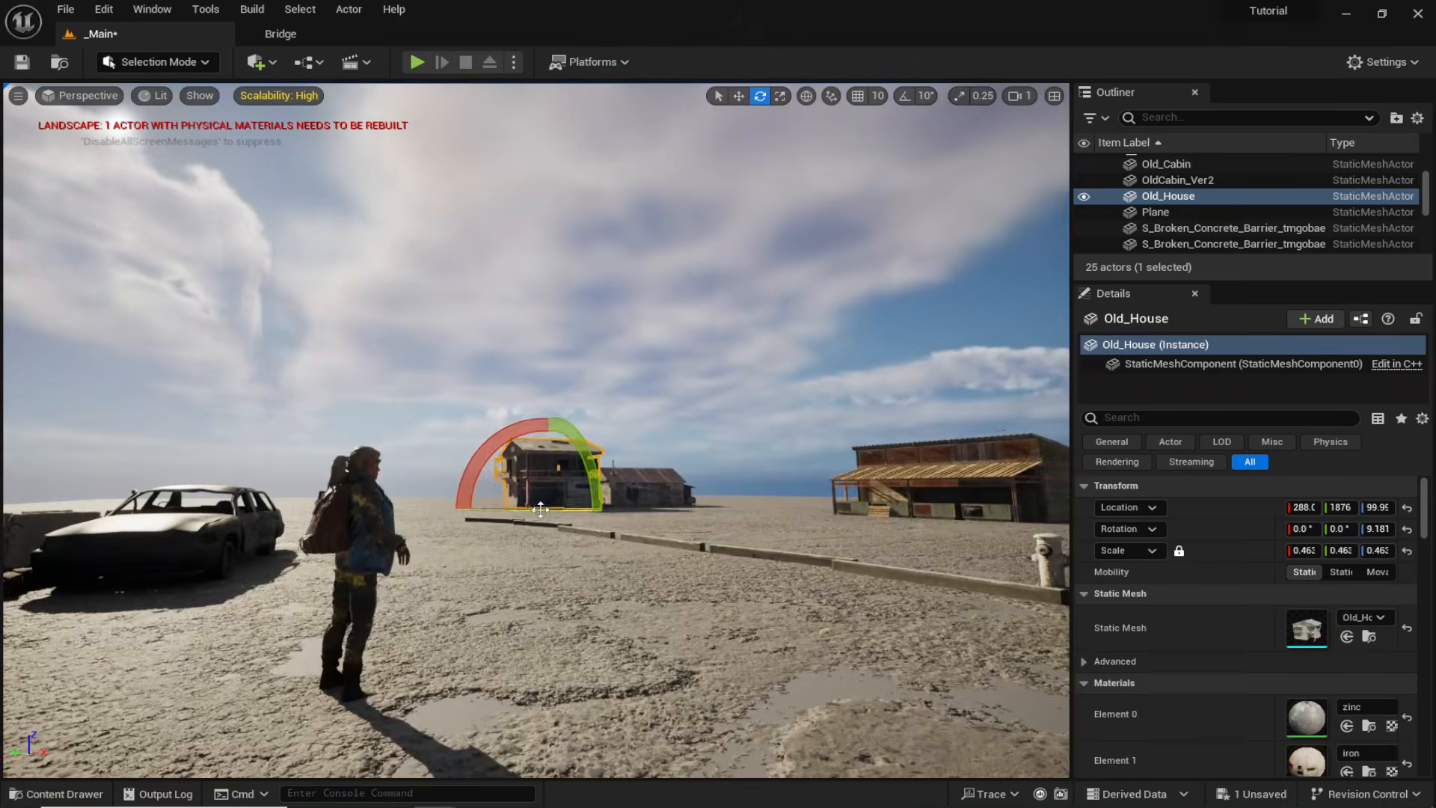
key("Escape")
right_click_drag(598, 447, 598, 447)
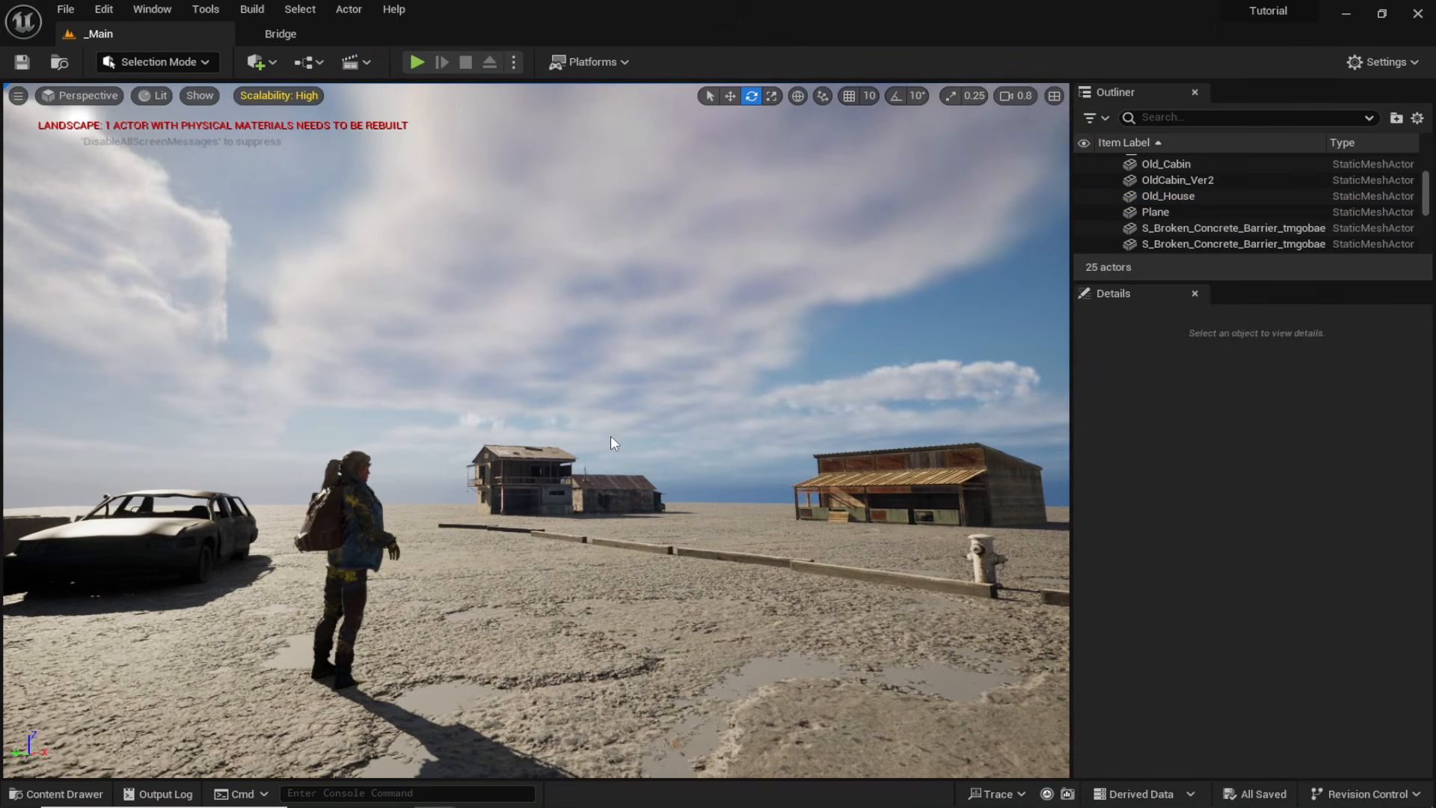
Place the burnedcars_default001 mesh beyond the curb line, between the distant old house and the OldCabin_Ver2 cabin.
key("ctrl+space")
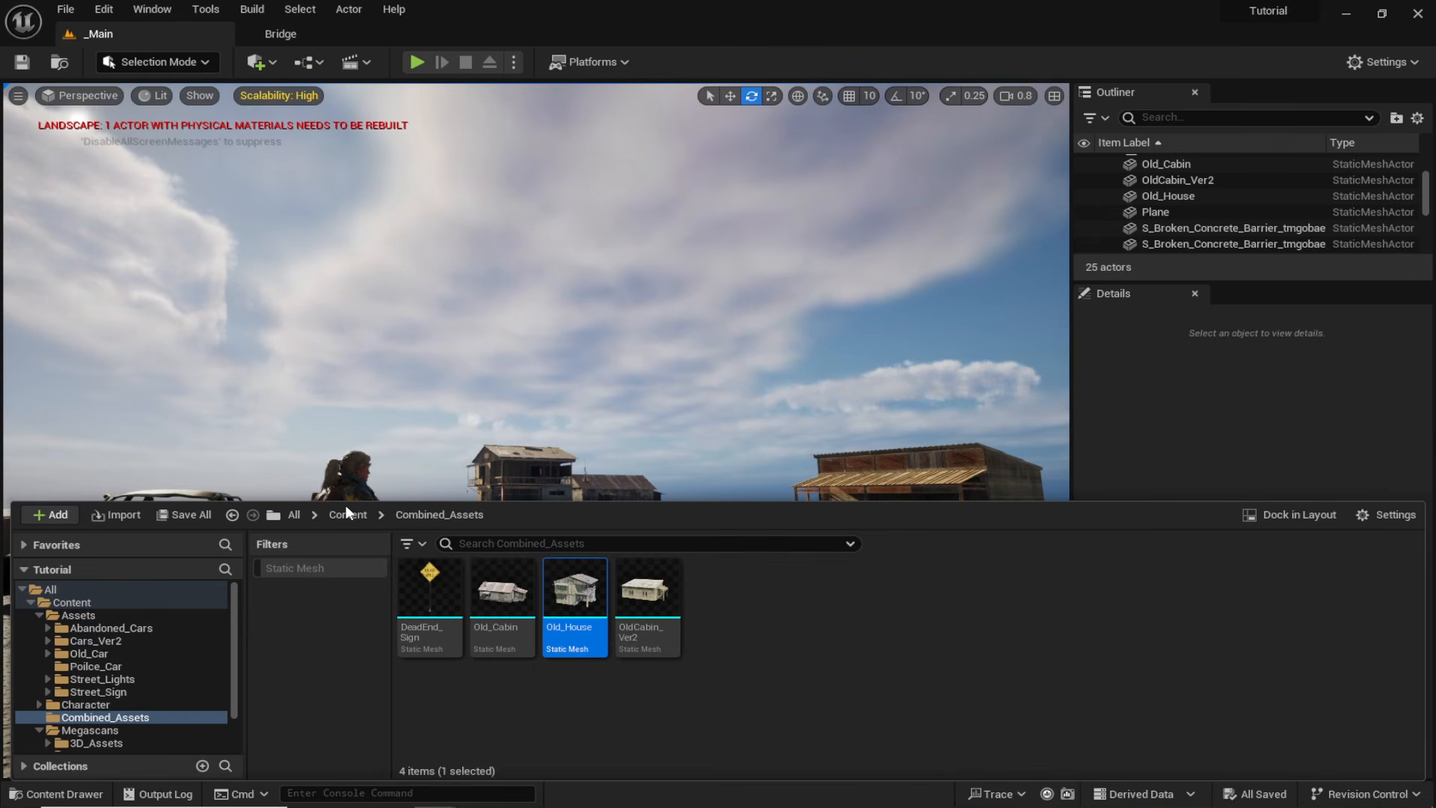
left_click(347, 514)
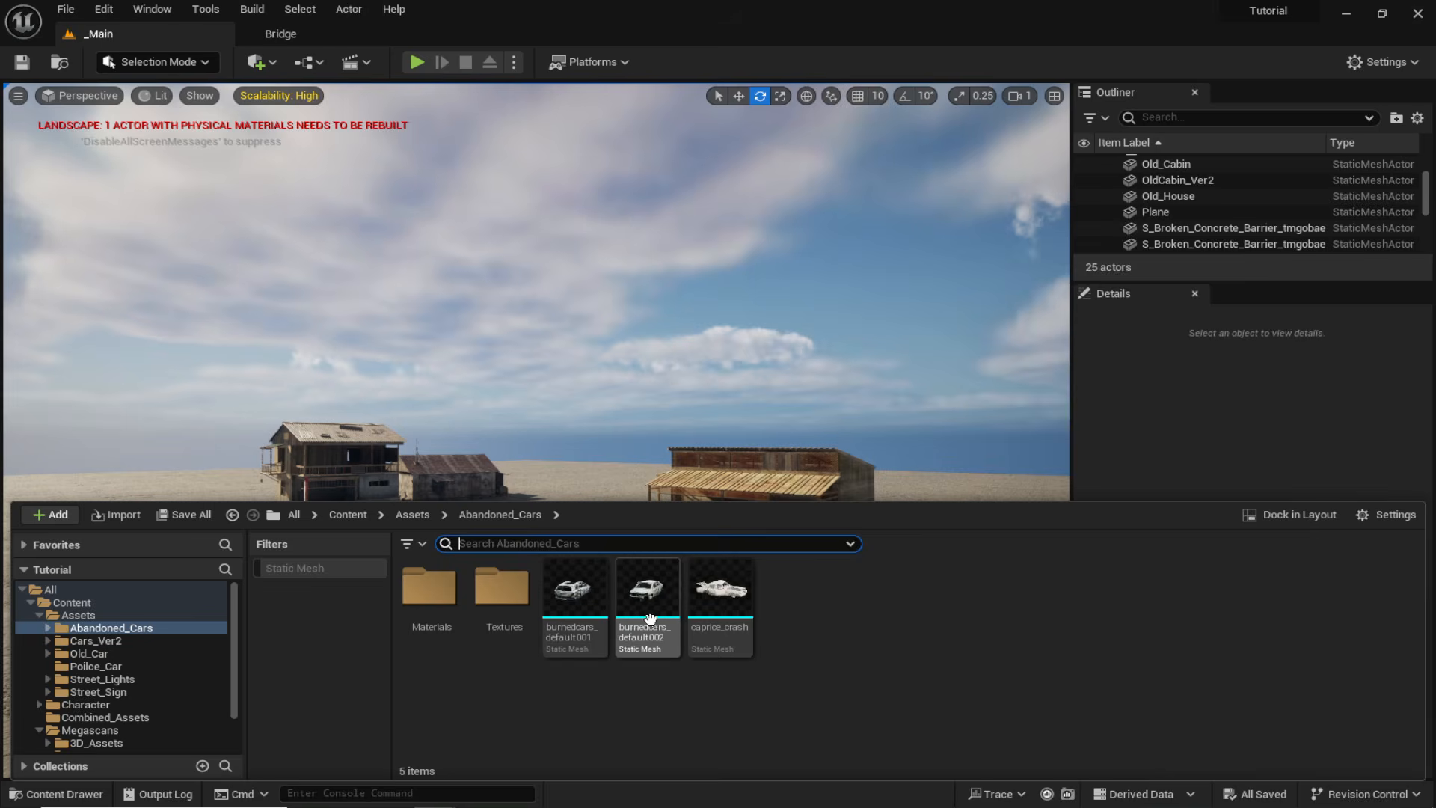
mouse_move(650, 618)
left_mouse_down()
mouse_move(657, 539)
mouse_move(576, 589)
left_mouse_up()
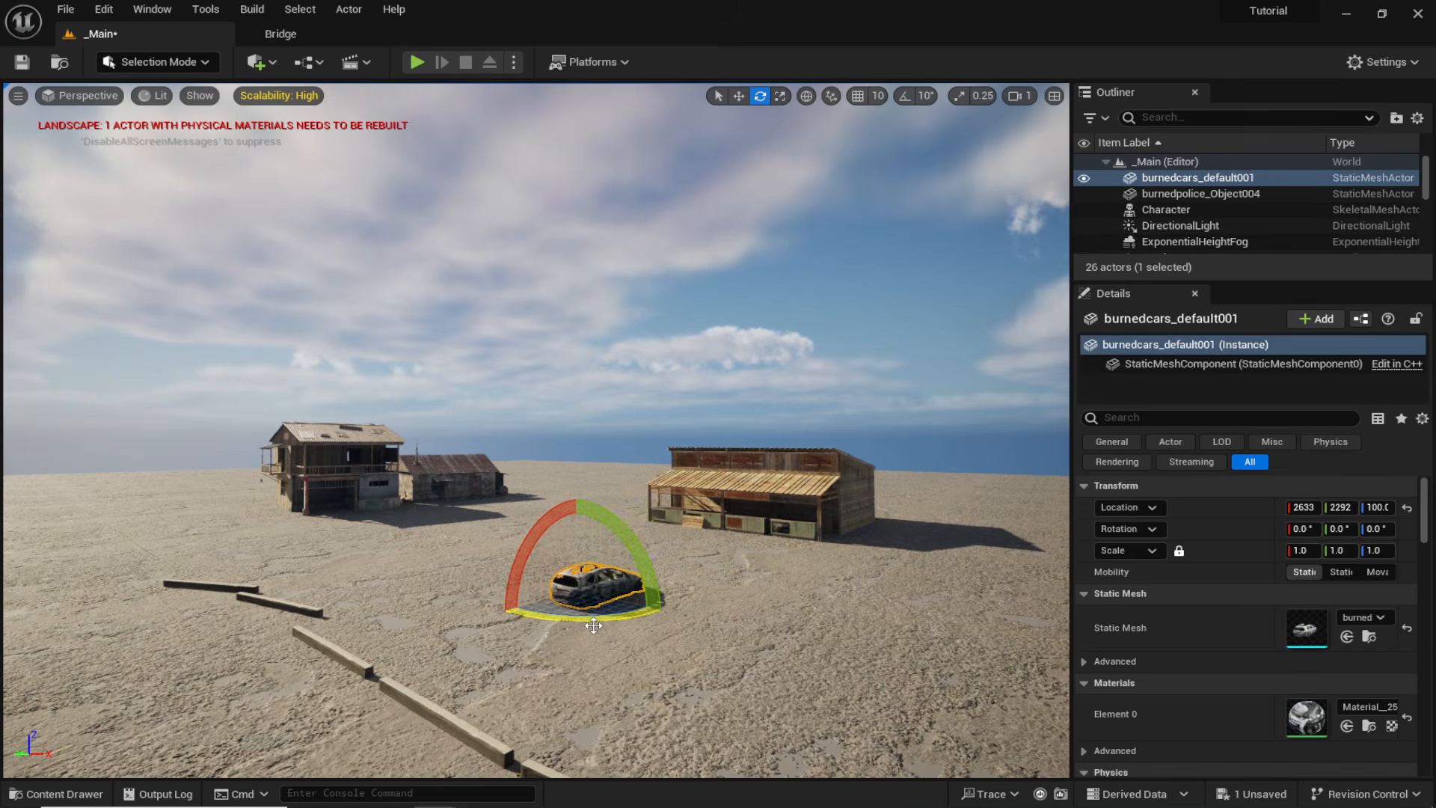
key("w")
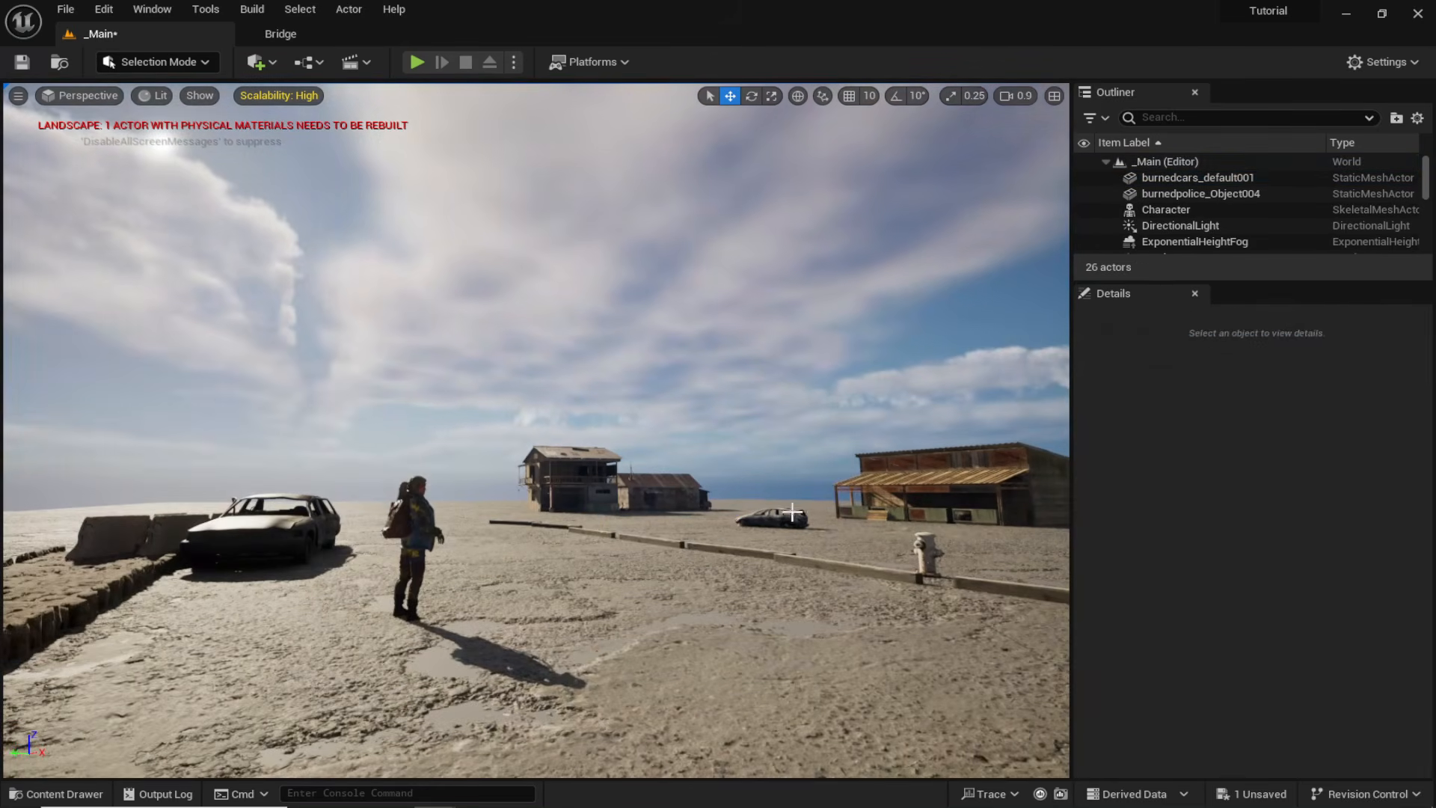
left_click(771, 534)
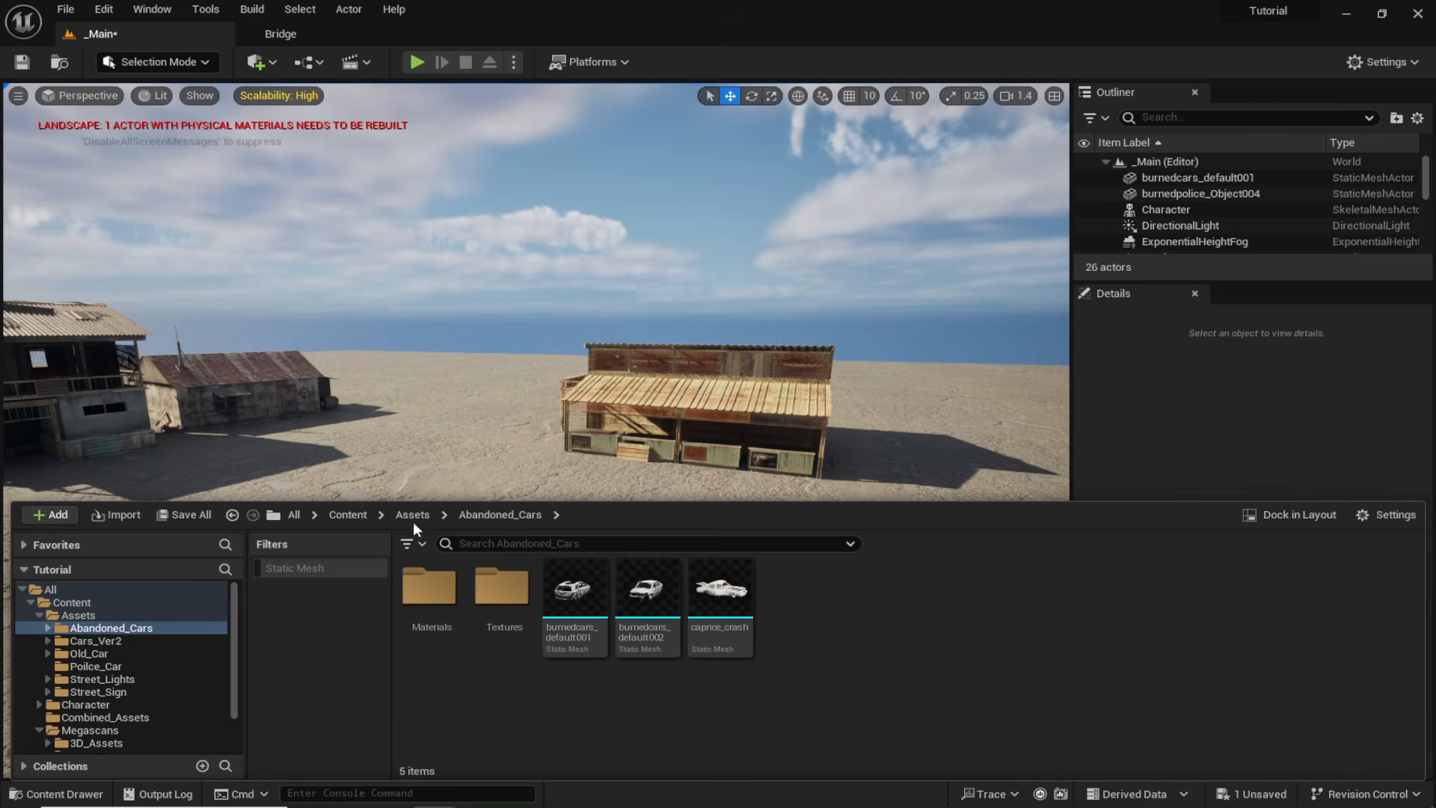
Place the DeadEnd_Sign mesh from Combined_Assets in front of the OldCabin_Ver2 cabin, scaled to about 2.02, and save the level.
left_click(412, 522)
double_click(805, 626)
left_click_drag(426, 610, 733, 570)
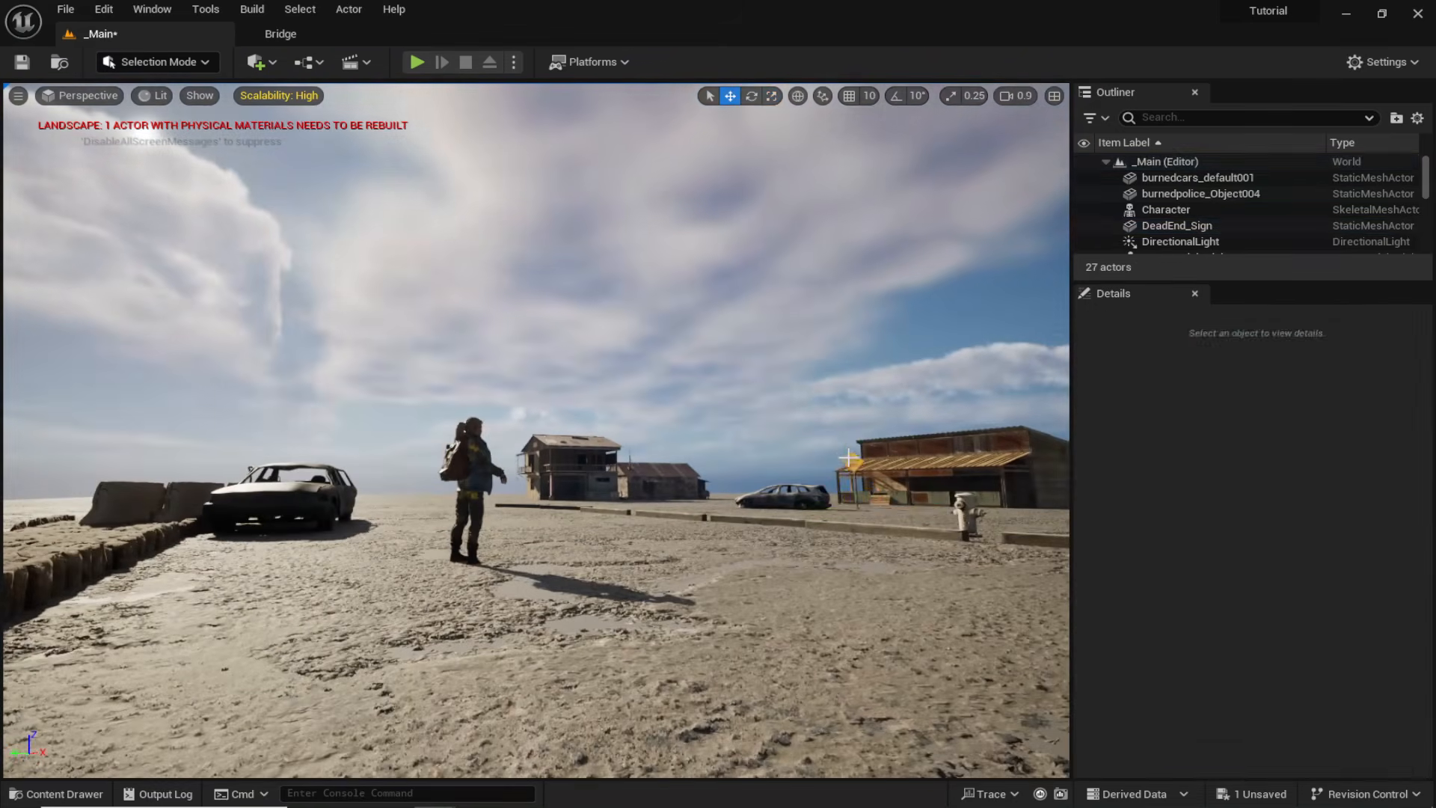
left_click(868, 486)
key("ctrl+s")
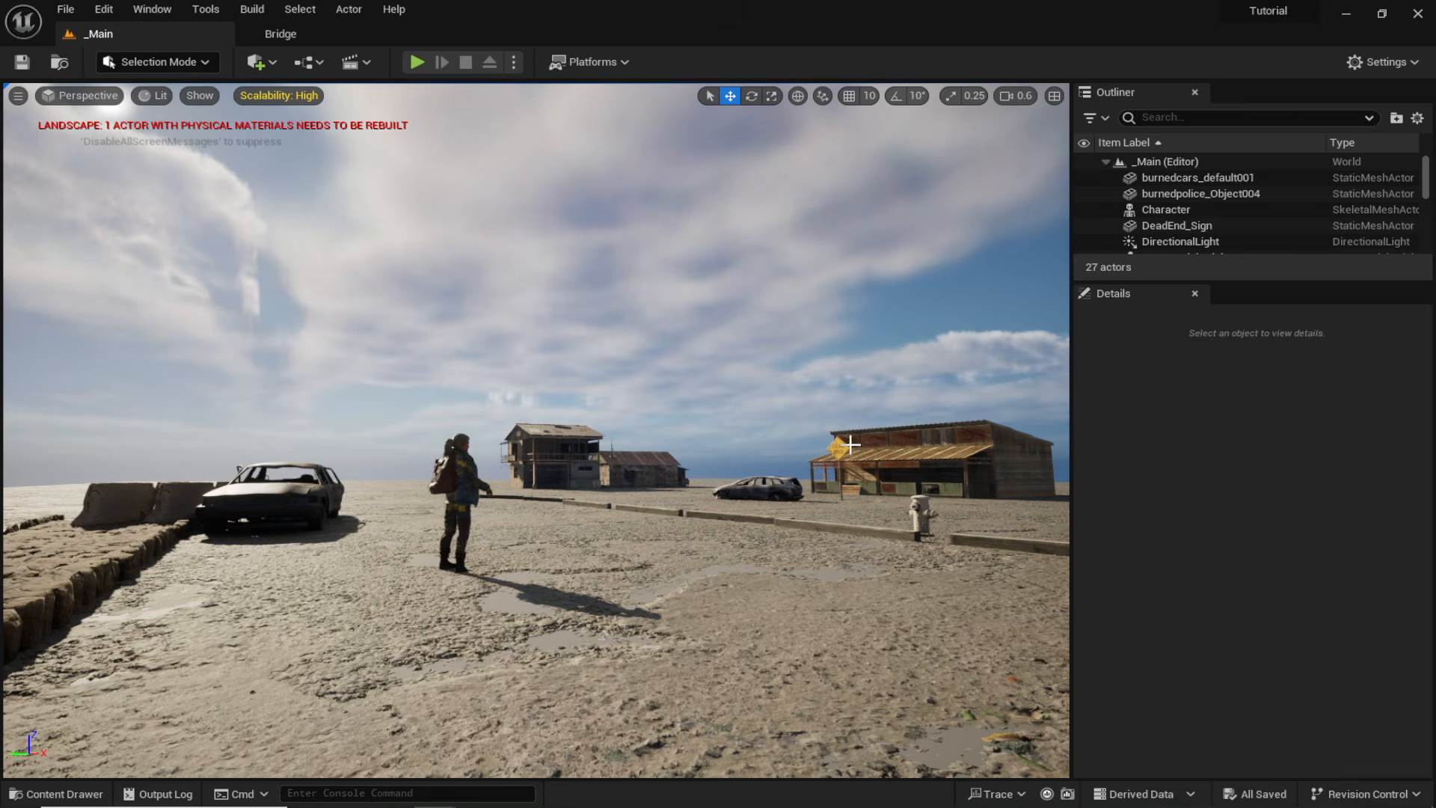
Duplicate the dead-end sign and move the copy across the street to the stone paving in the foreground.
left_click(836, 451)
left_click_drag(816, 503, 673, 518, "alt")
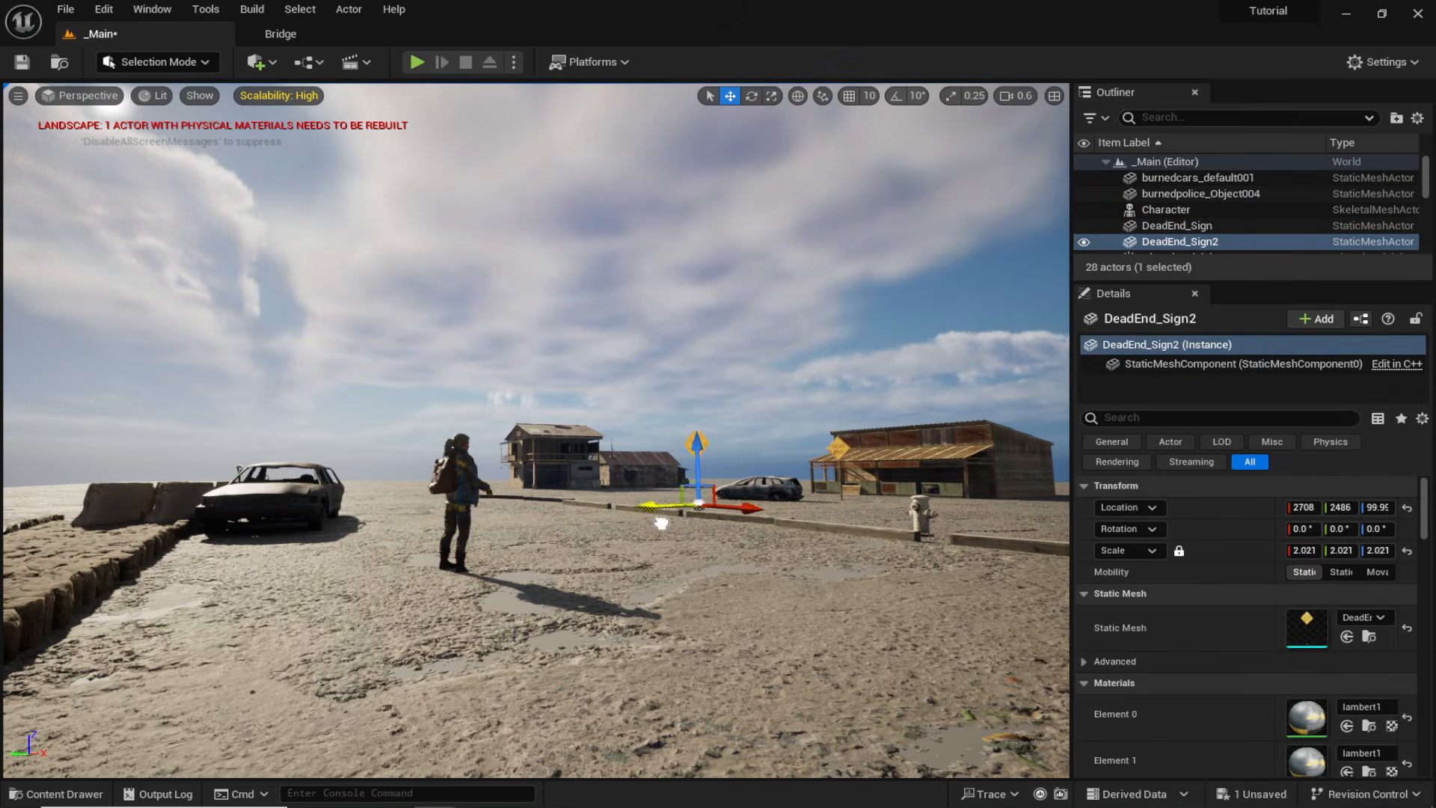
left_click_drag(206, 573, 204, 573)
right_click_drag(324, 500, 315, 523)
key("e")
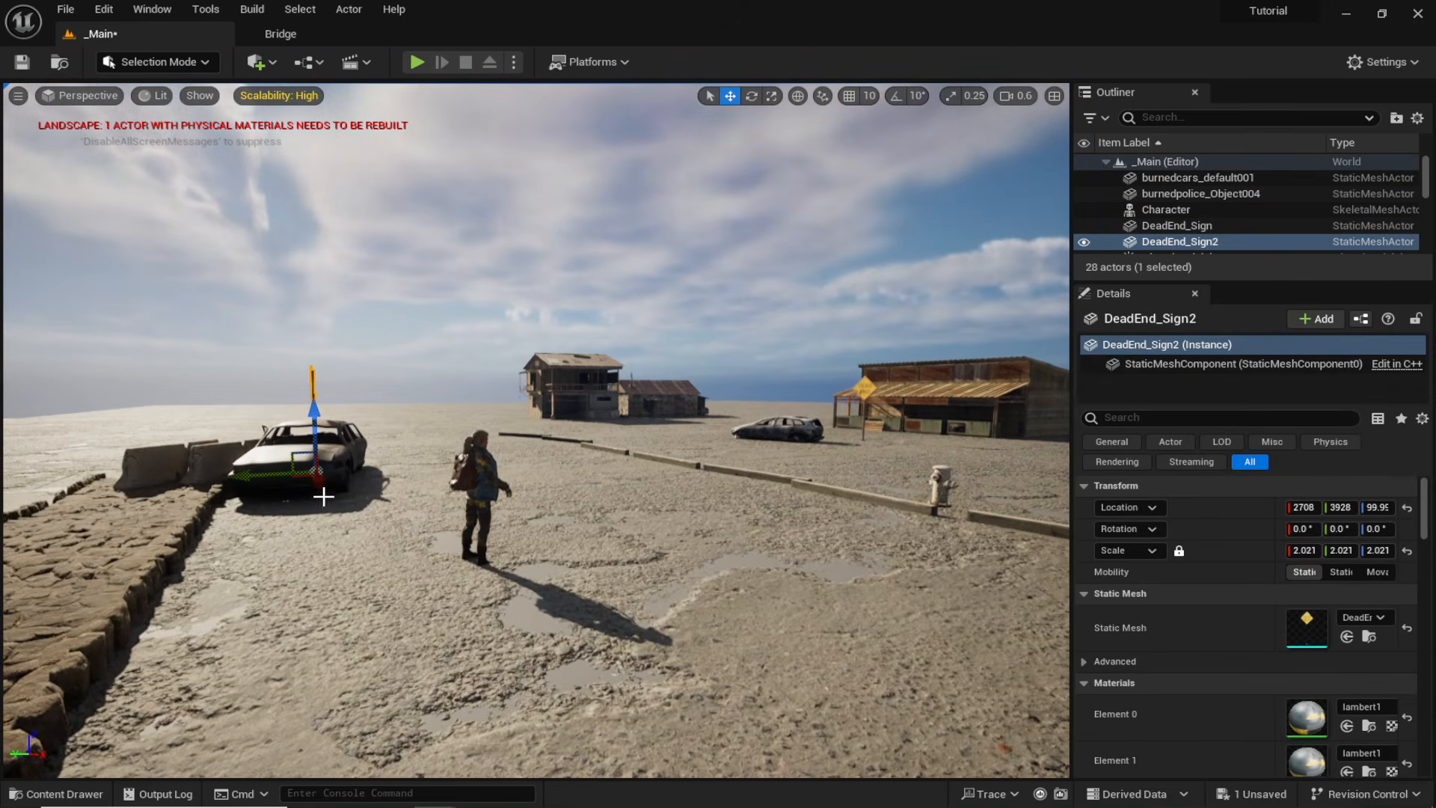
left_click_drag(314, 485, 330, 591)
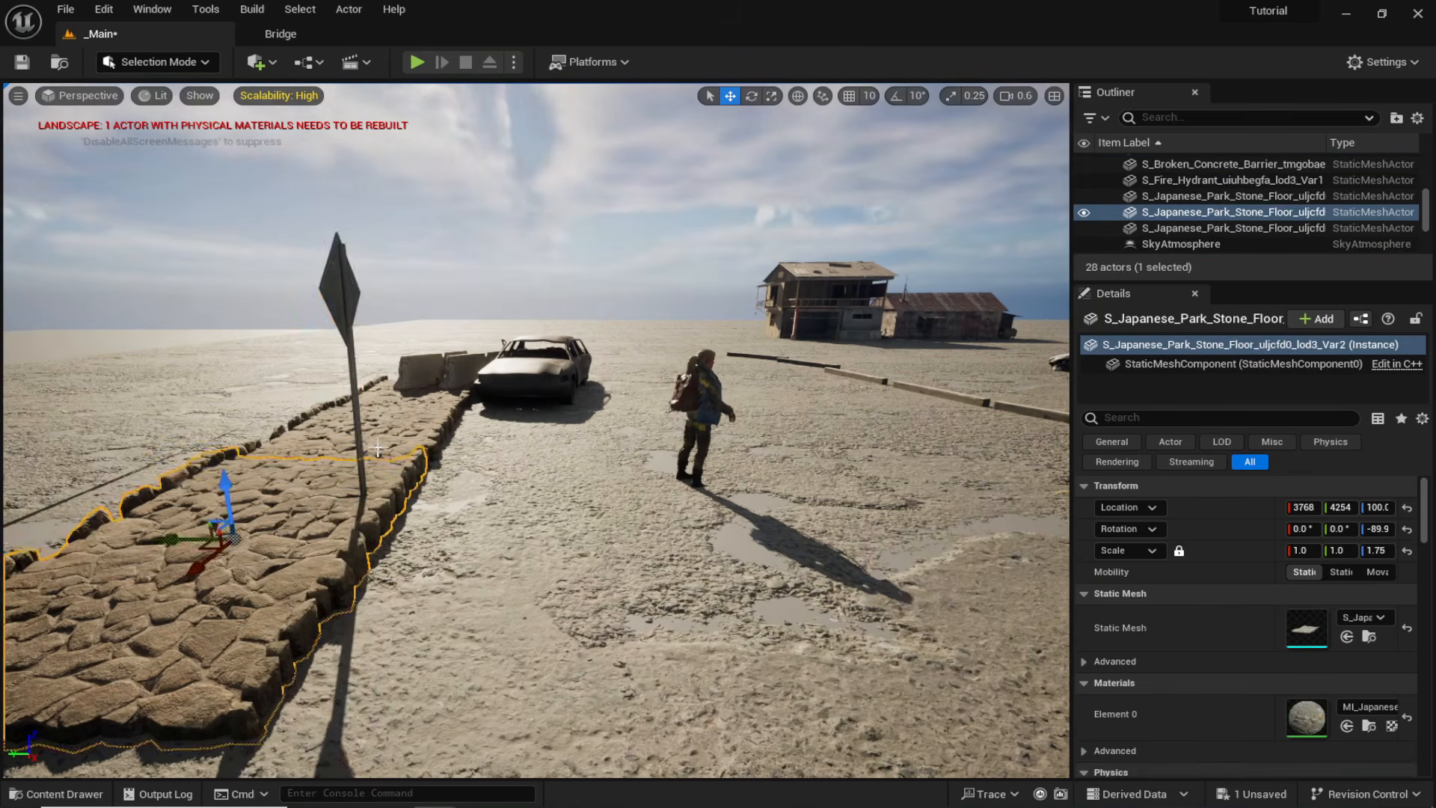
Rotate and reposition the duplicated dead-end sign at the edge of the stone paving.
left_click(378, 448)
key("e")
left_click_drag(368, 481, 404, 494)
right_click_drag(404, 493, 419, 486)
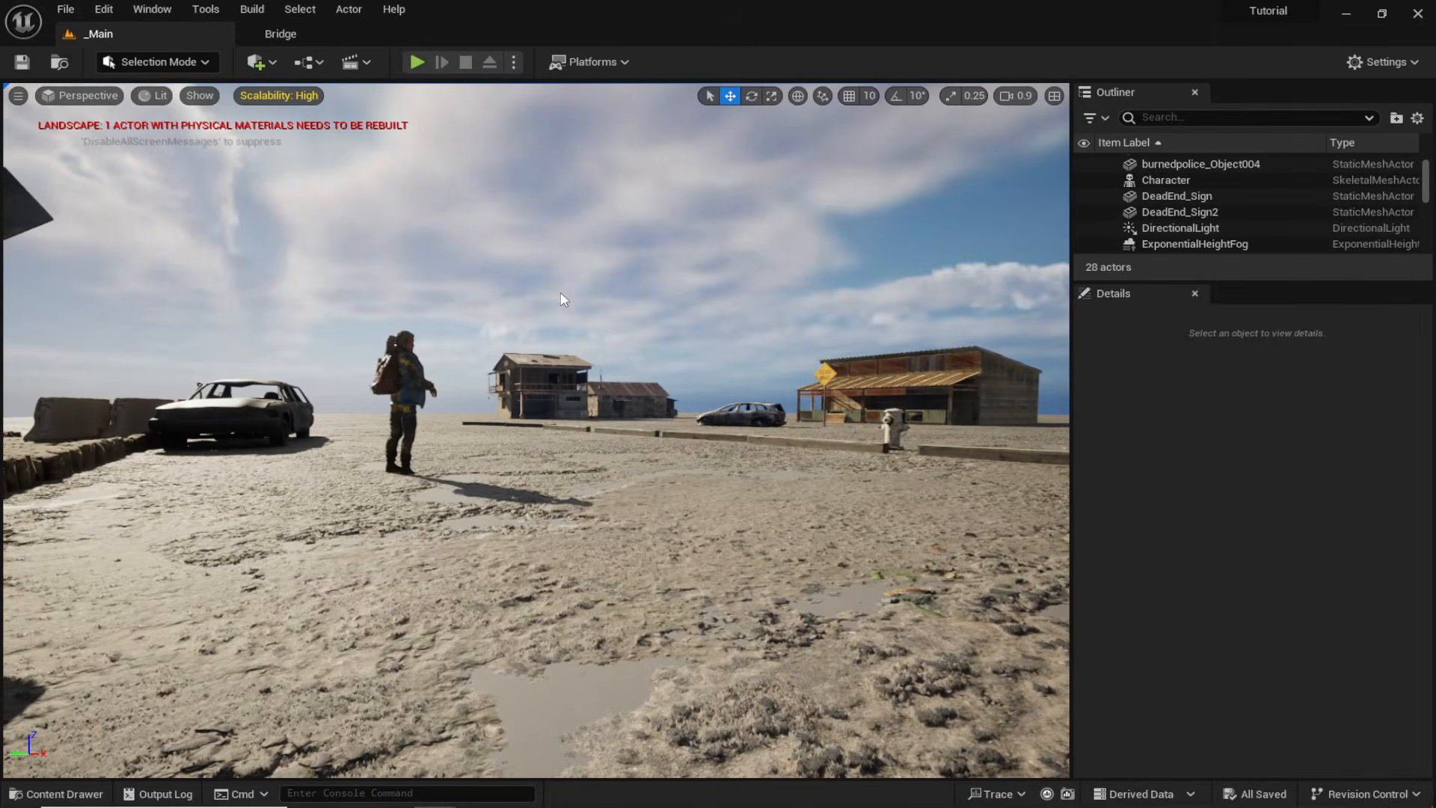
Place the cars_1 mesh from the Cars_Ver2 folder in front of the distant Old_House and rotate it.
right_click_drag(561, 298, 561, 299)
right_click_drag(426, 572, 428, 580)
key("ctrl+space")
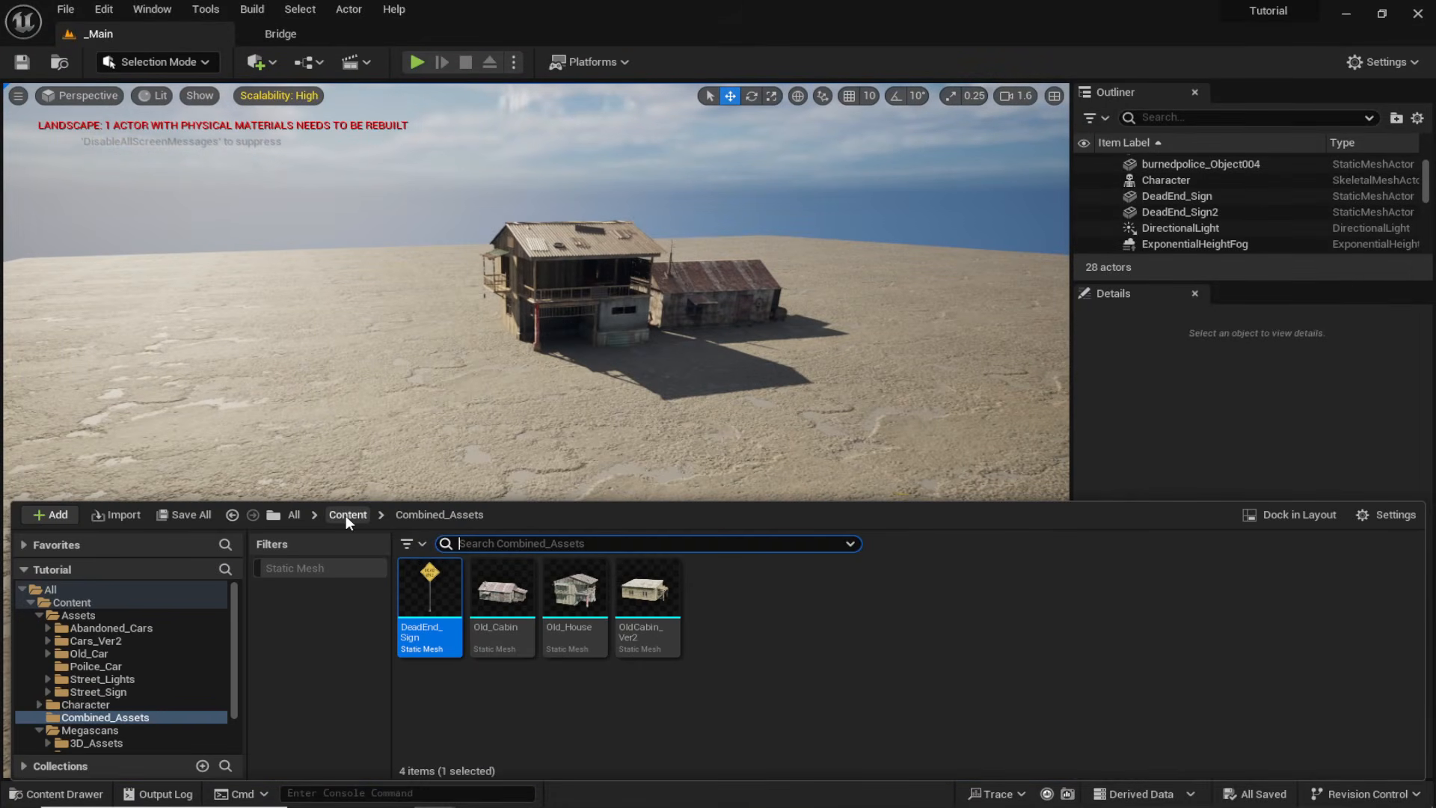
left_click(347, 515)
double_click(422, 594)
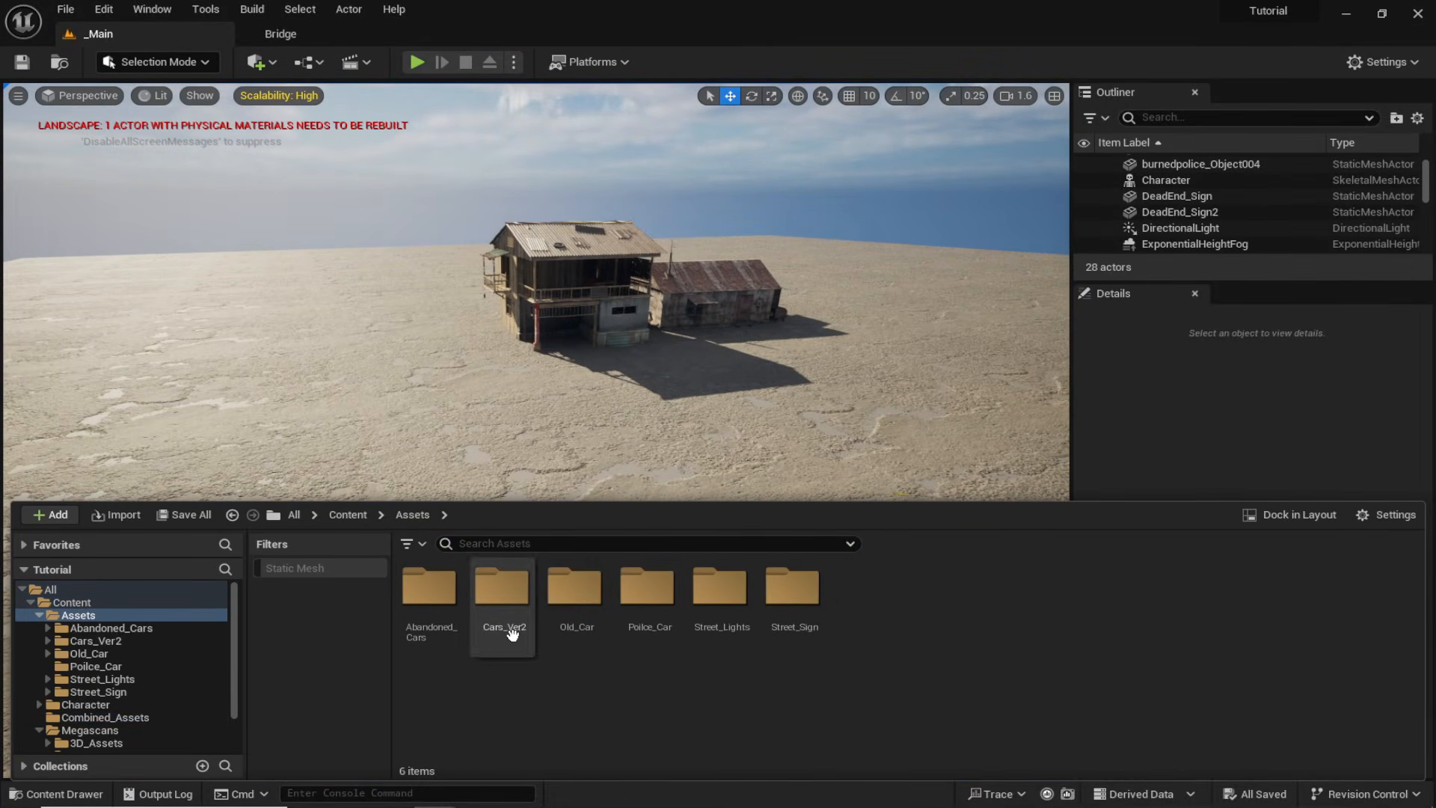
double_click(516, 632)
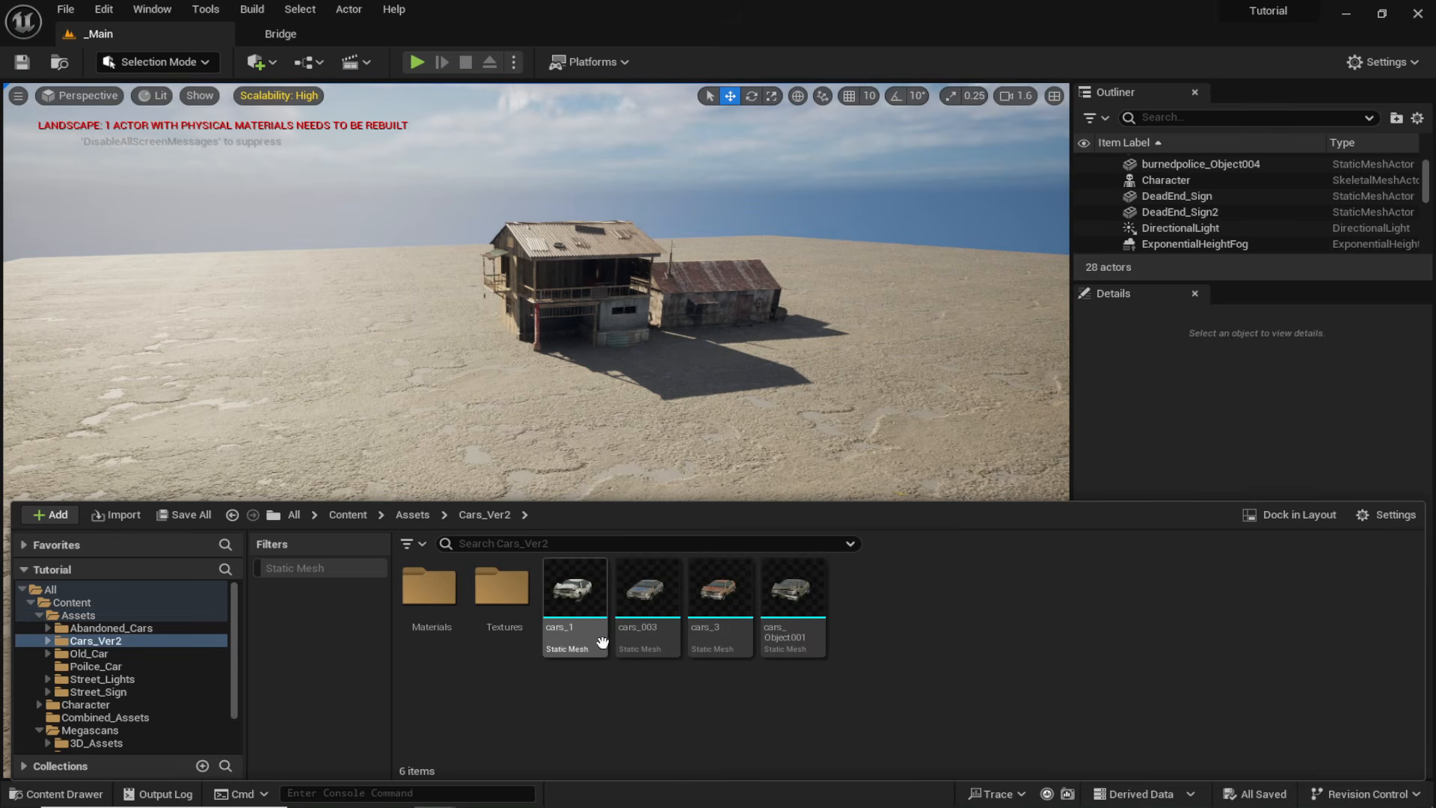
left_click_drag(604, 644, 447, 384)
key("e")
left_click_drag(453, 413, 421, 419)
key("w")
Place the cars_3 mesh beside the distant Old_Cabin and adjust its orientation.
scroll(456, 455, "down", 3)
right_click_drag(421, 419, 569, 478)
scroll(456, 455, "up", 3)
key("Escape")
left_click_drag(720, 655, 724, 518)
key("e")
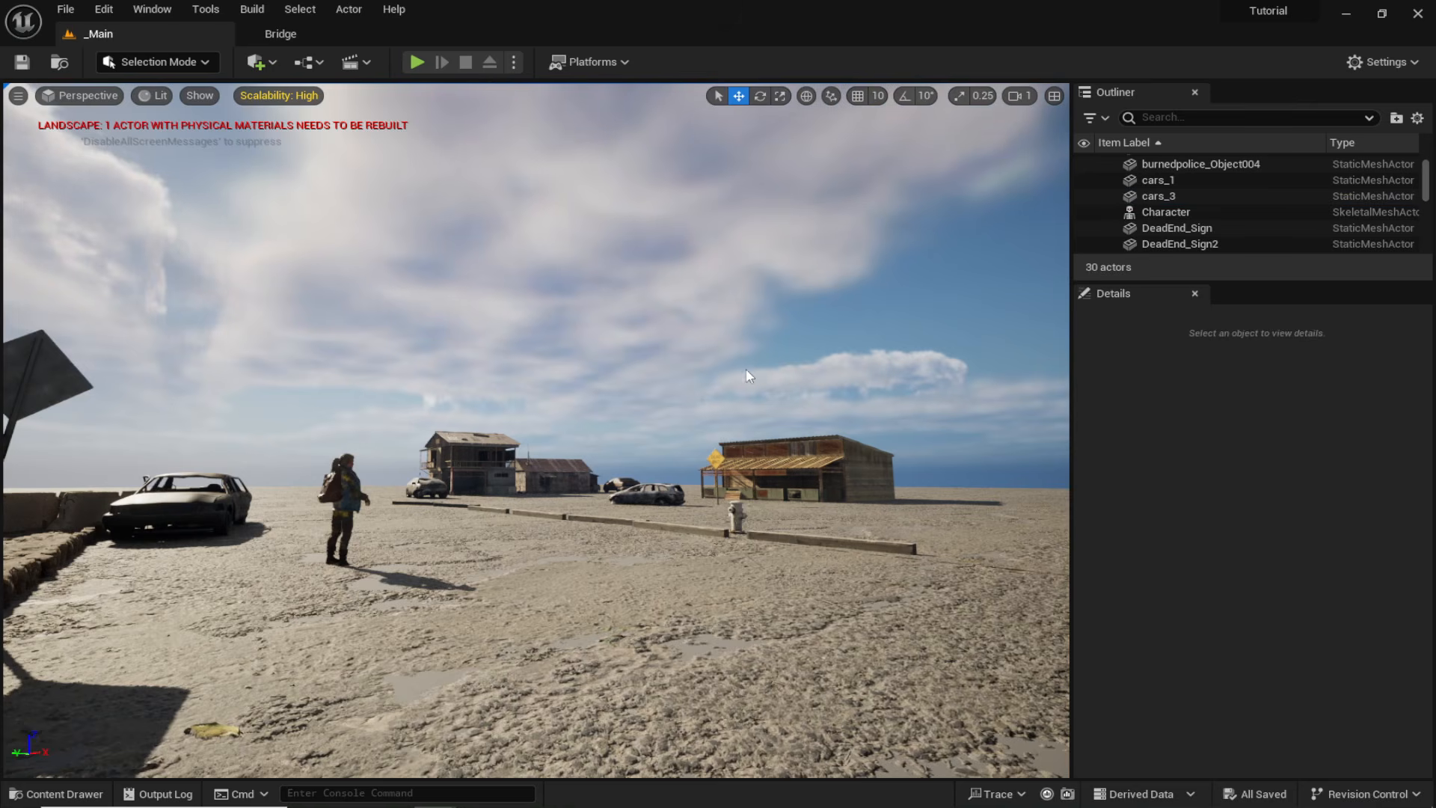
Place all the fab_pillar and fab_Line utility pole and wire meshes together in the level behind the cabin.
right_click_drag(747, 368, 994, 388)
key("ctrl+space")
left_click(1359, 608, "shift")
key("w")
scroll(788, 359, "up", 5)
key("e")
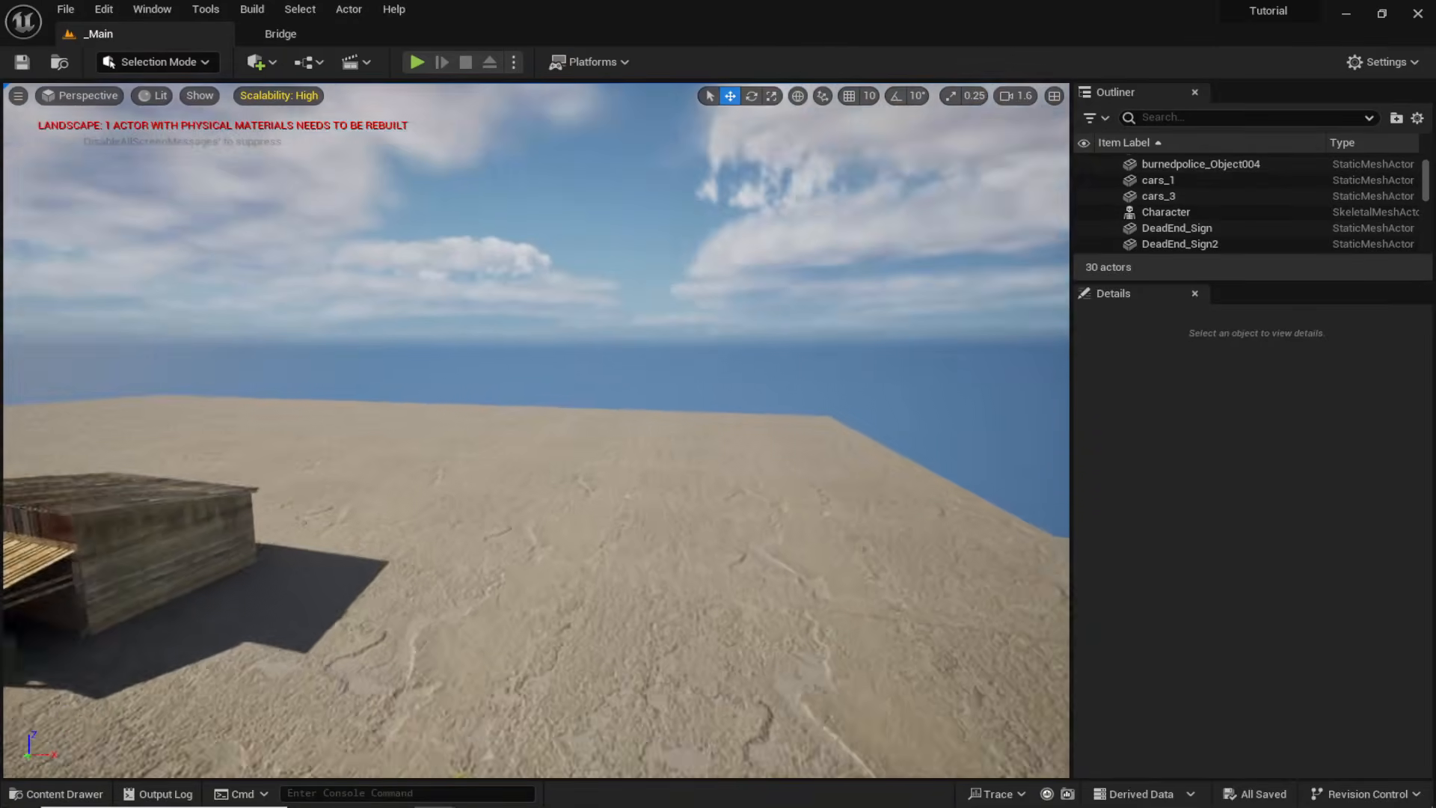
key("ctrl+space")
left_click_drag(576, 606, 449, 400)
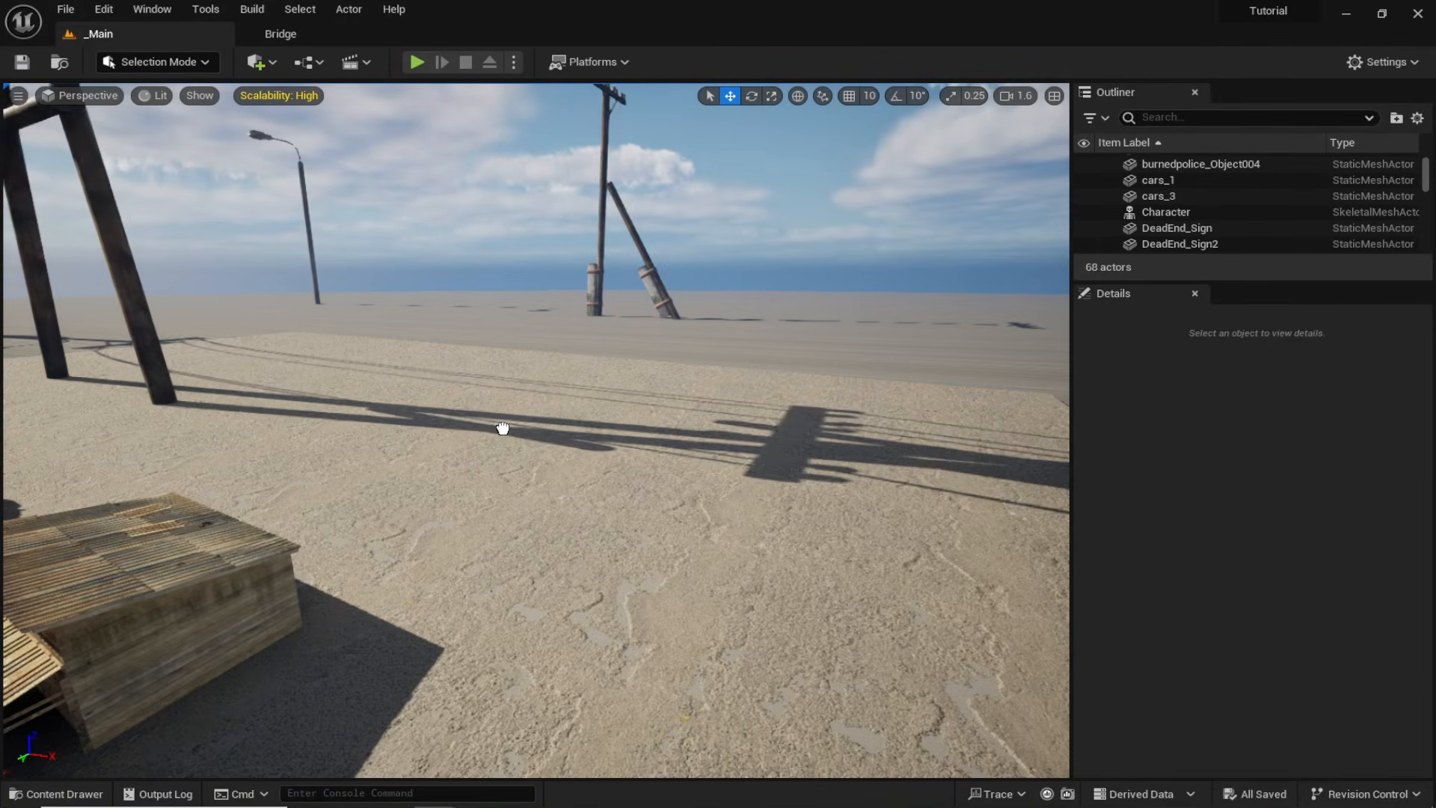
left_click_drag(500, 428, 516, 426)
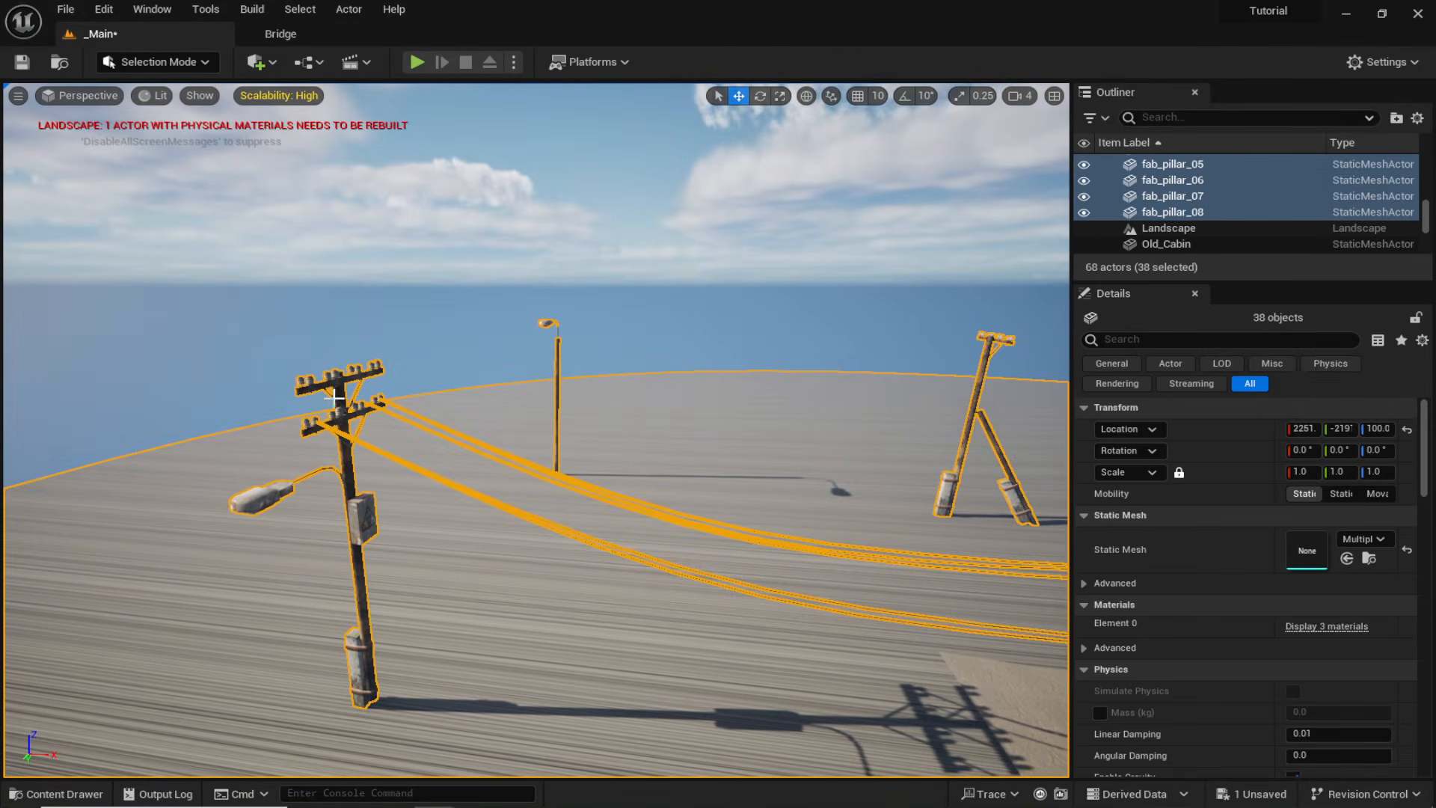
Select only the fab_pillar_01 utility pole together with the three wires attached to it.
left_click(332, 423)
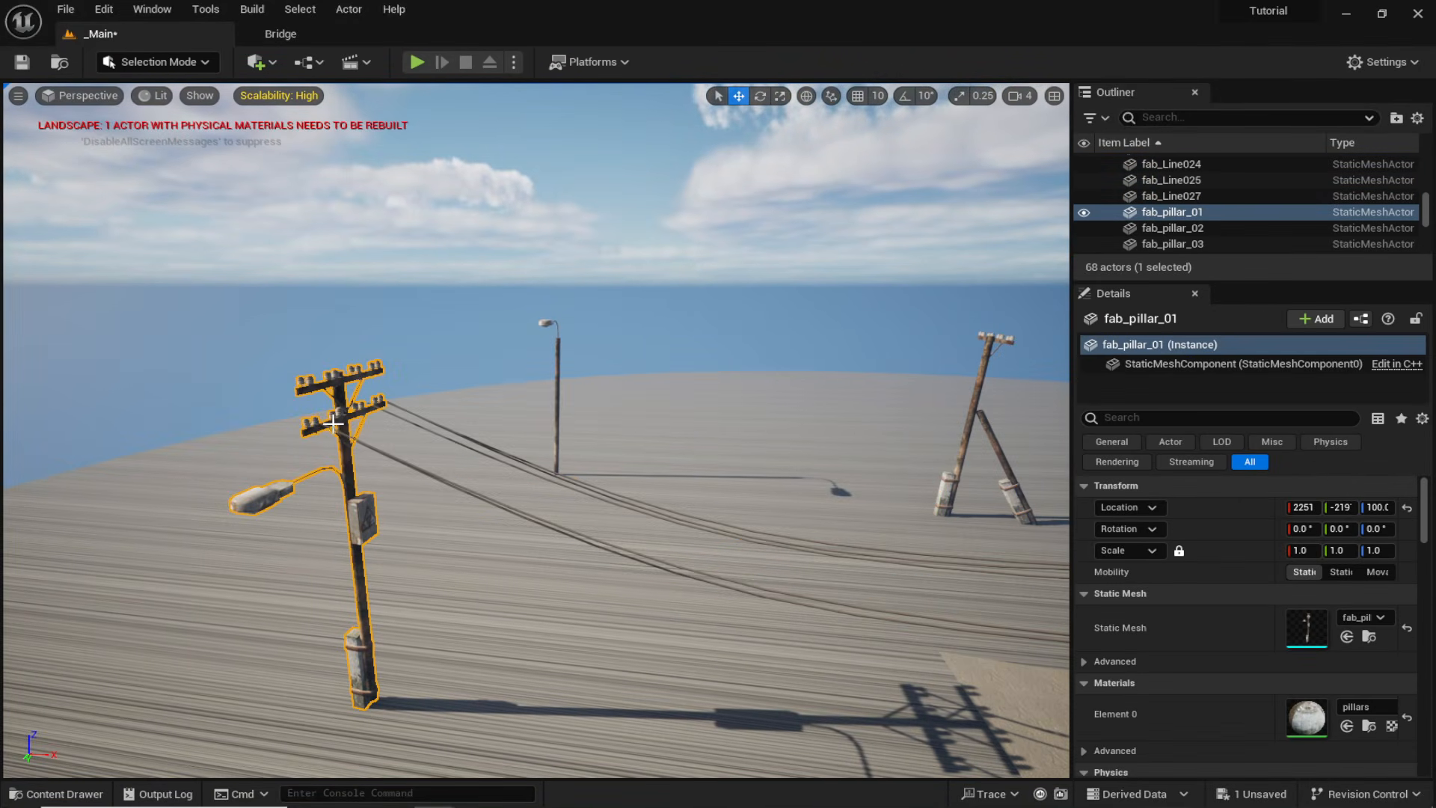
right_click_drag(546, 461, 550, 620)
key("w")
key("s")
key("w")
right_click_drag(496, 441, 496, 436)
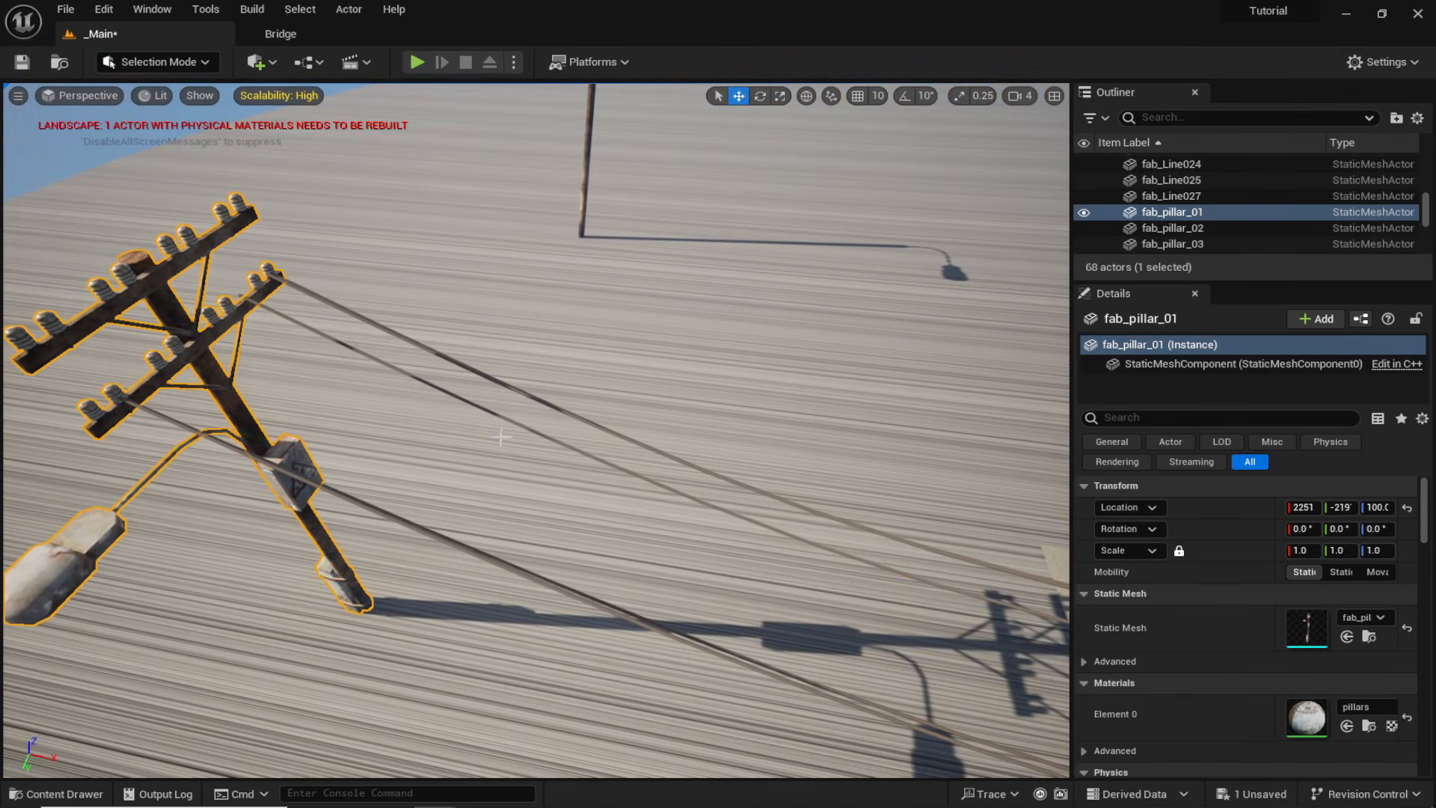
left_click(519, 391, "ctrl")
key("ctrl+z")
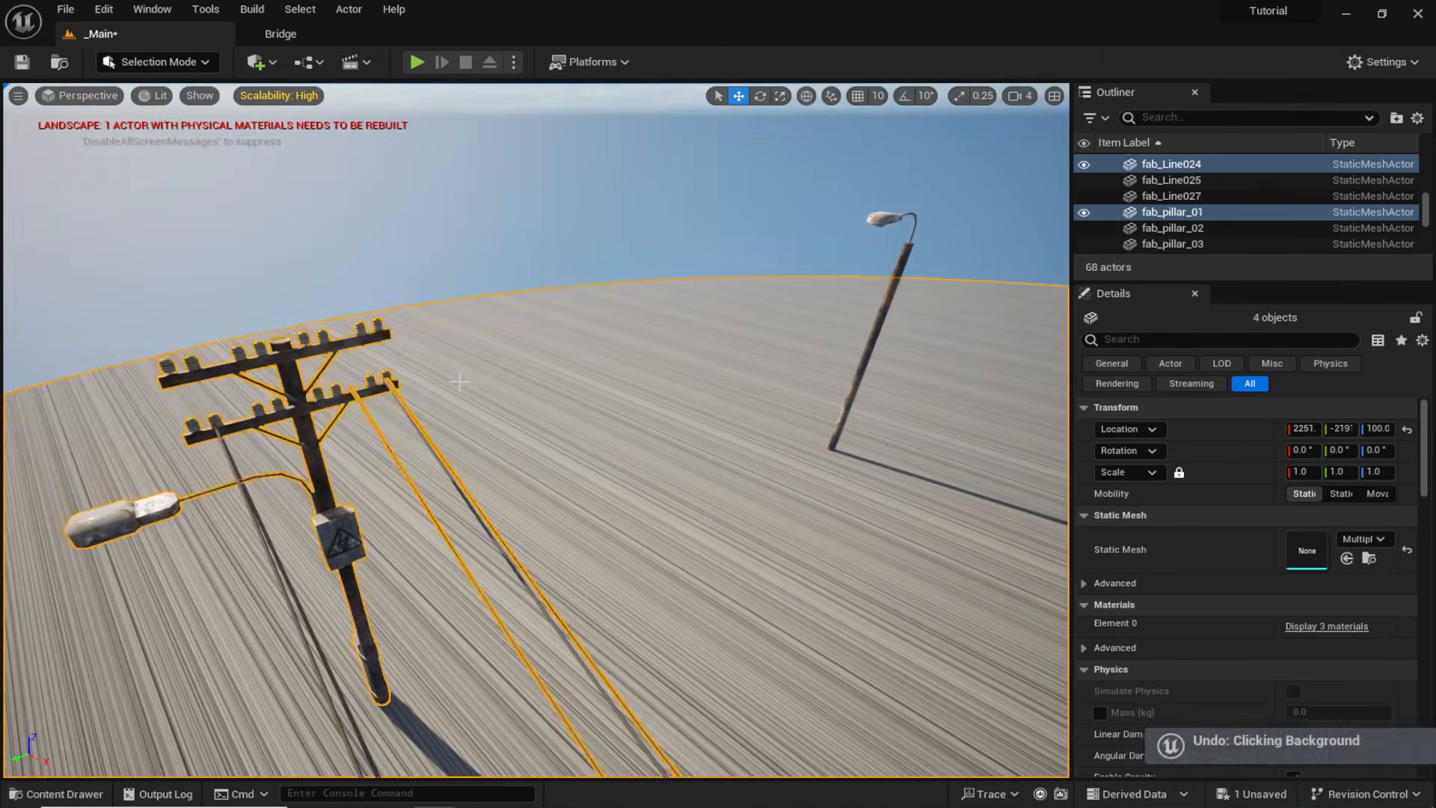
left_click(460, 381, "ctrl")
right_click_drag(460, 382, 479, 404)
left_click(859, 628, "ctrl")
Move the pole and its wires over to the curb line, scaled to about 0.203 and rotated about 170°.
key("s")
mouse_move(859, 628)
right_mouse_down()
mouse_move(845, 599)
mouse_move(845, 658)
mouse_move(858, 628)
right_mouse_up()
left_click_drag(858, 613, 814, 701)
key("d")
right_click_drag(815, 702, 703, 665)
key("r")
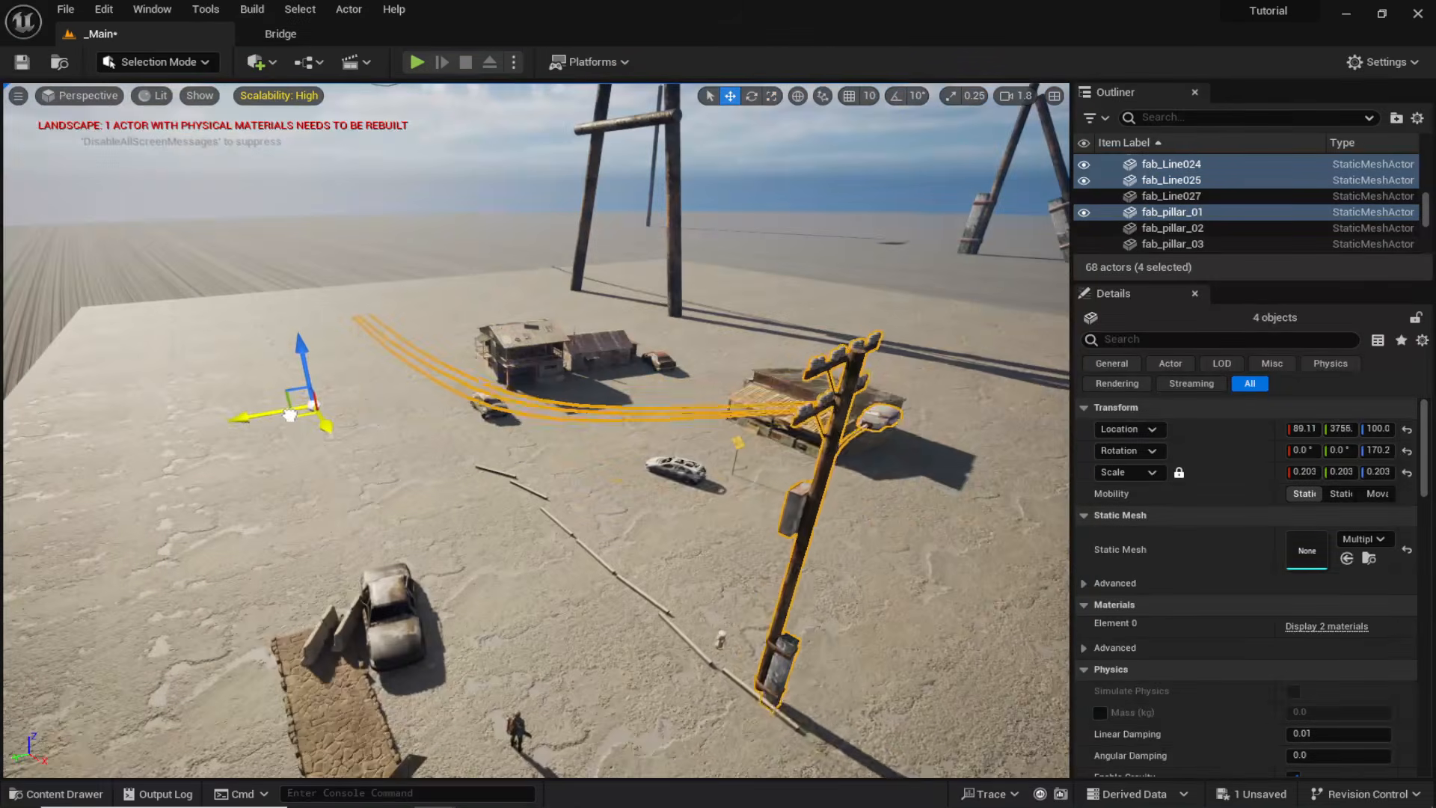
right_click_drag(289, 416, 210, 449)
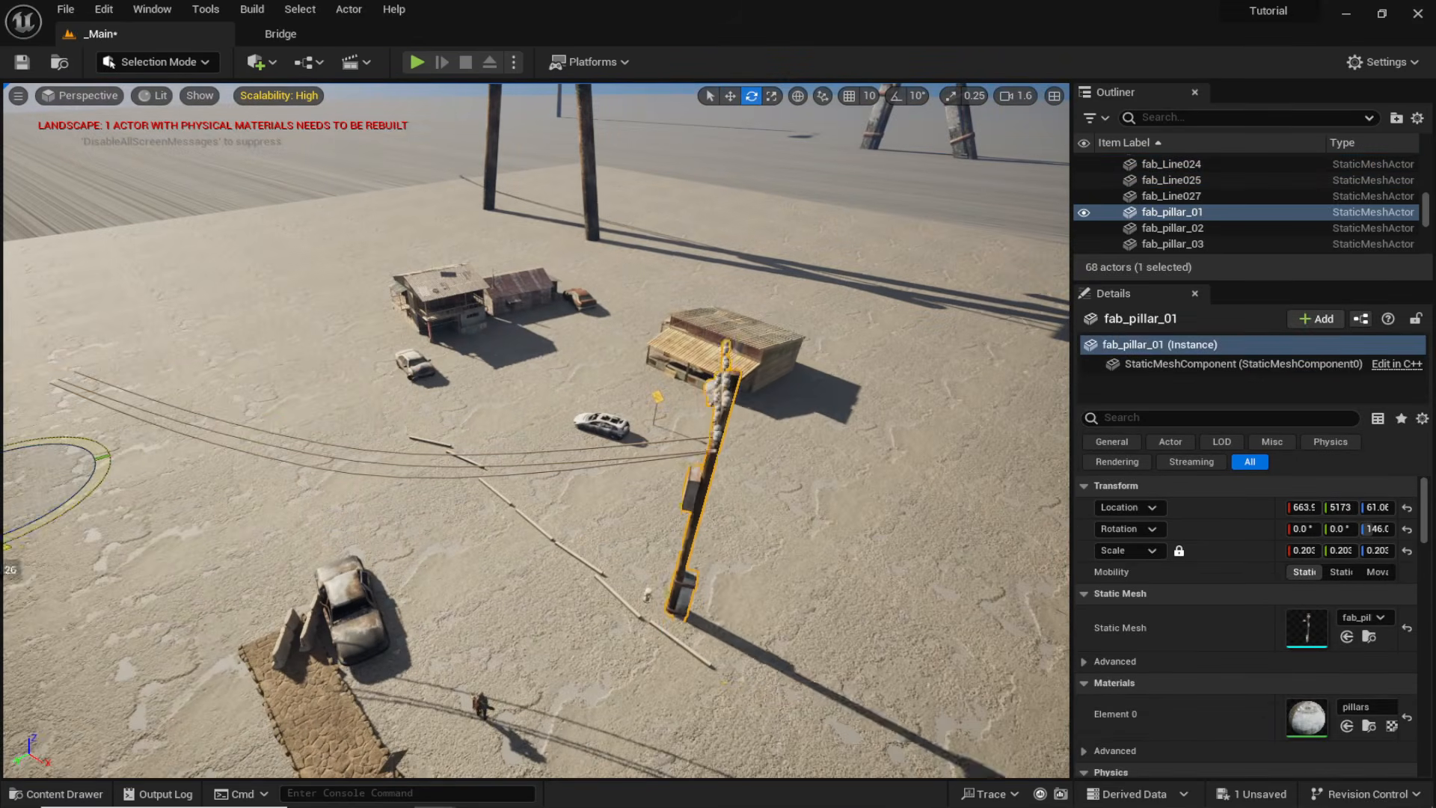
Offset the pivot of fab_pillar_01 onto the pole, turned to about 99°, and move it to the curb beside the fire hydrant.
right_click_drag(595, 417, 594, 416)
right_click(590, 424)
mouse_move(662, 654)
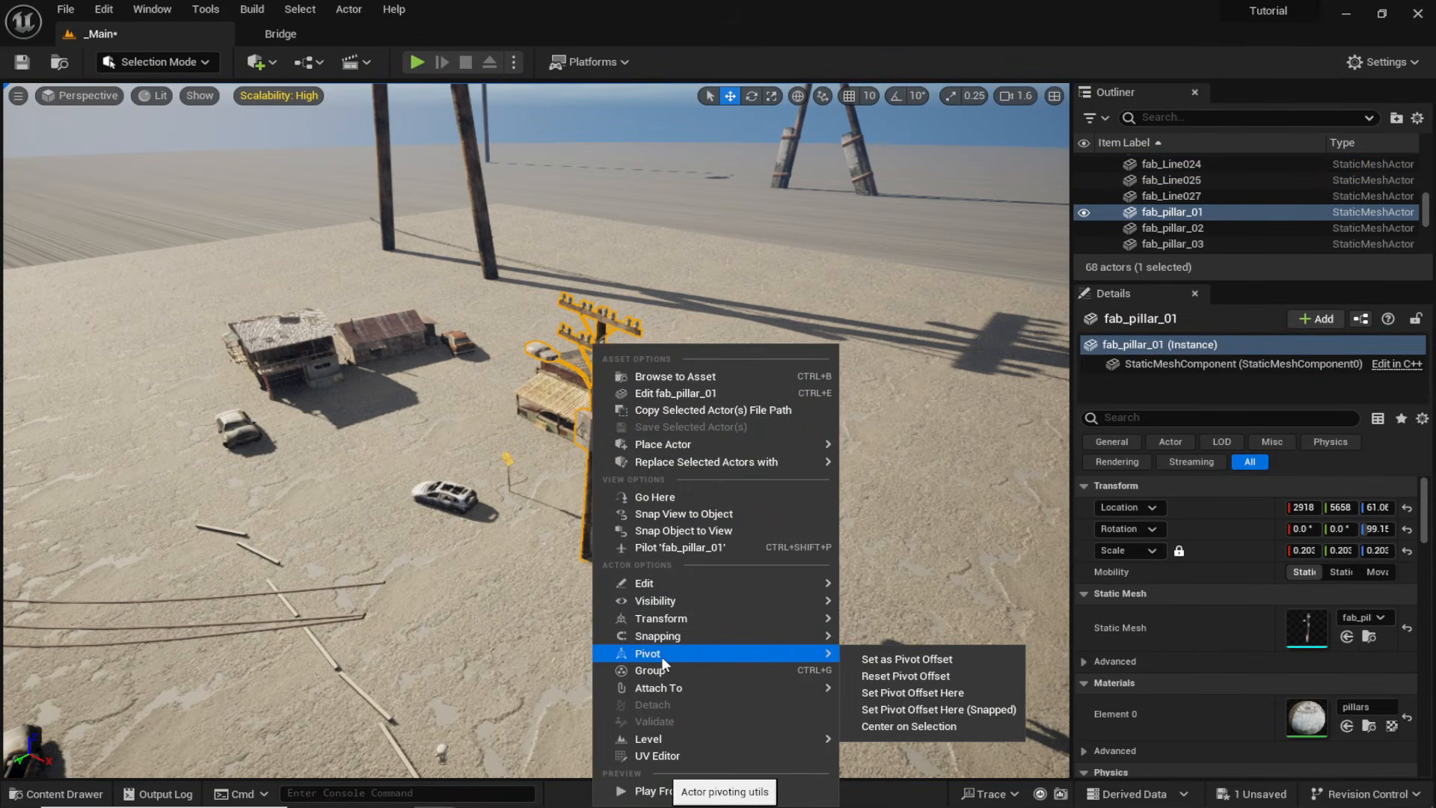
left_click(944, 694)
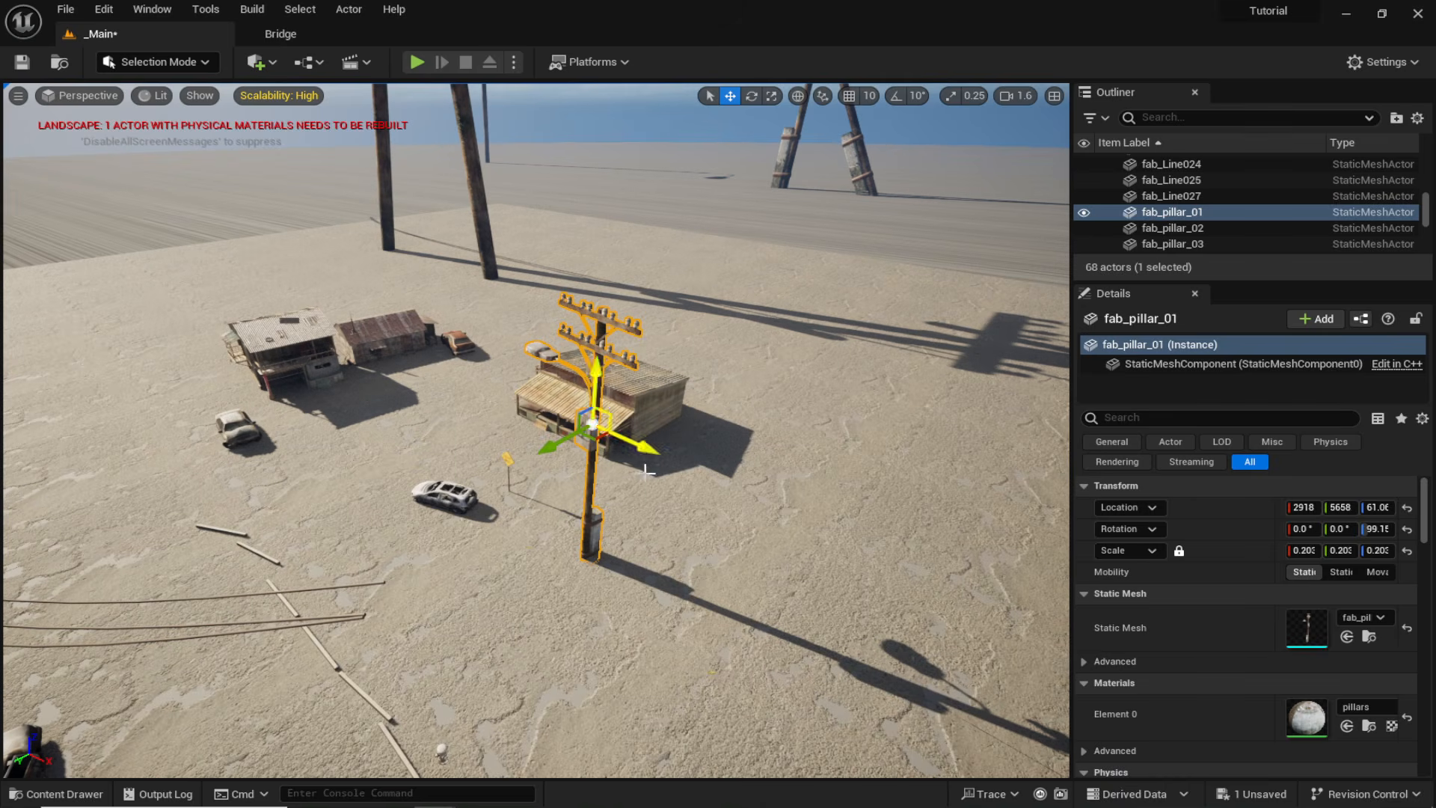
left_click_drag(599, 435, 472, 725)
right_click_drag(472, 726, 472, 725)
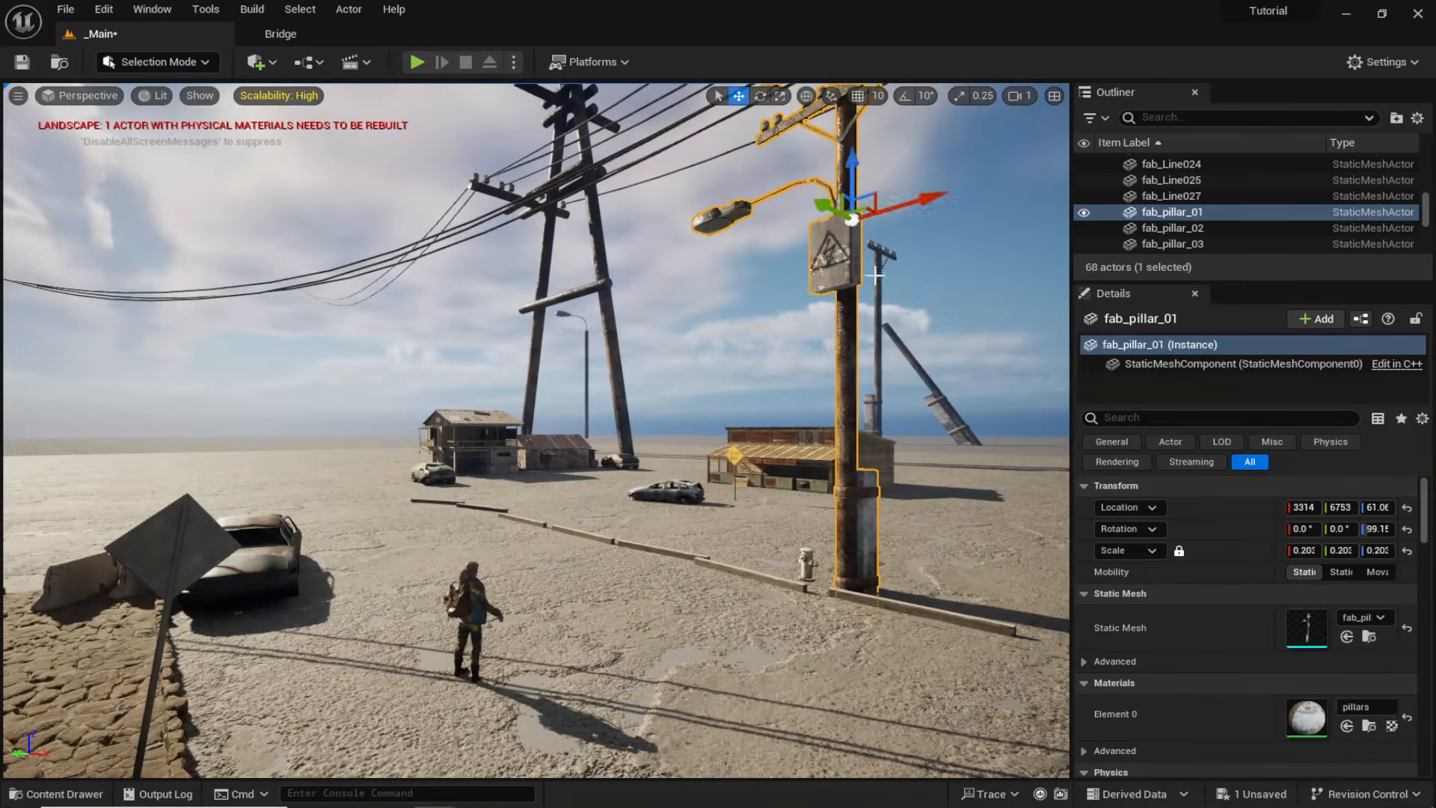
left_click_drag(860, 224, 864, 266)
right_click_drag(863, 265, 863, 265)
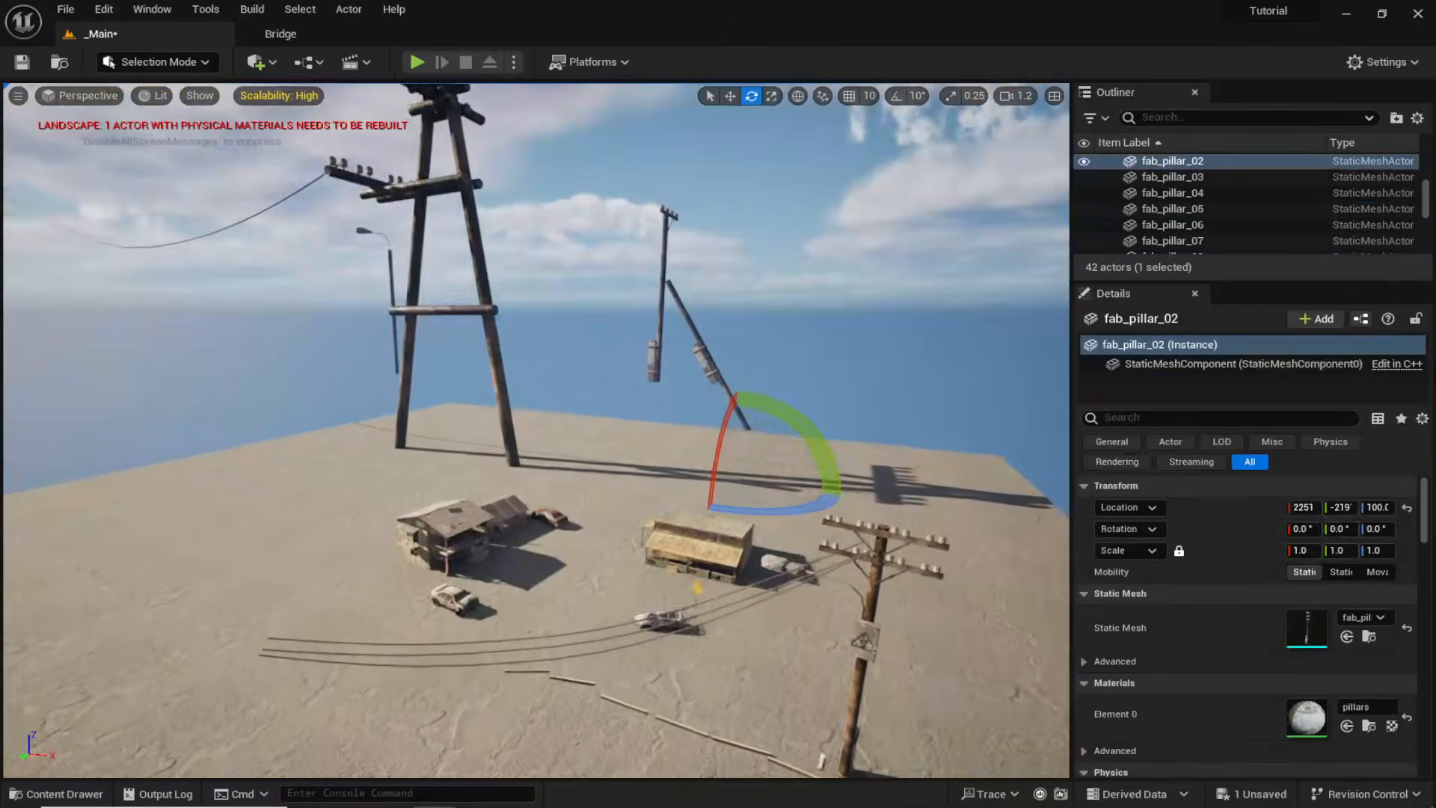
Delete the unused oversized poles fab_pillar_02 through fab_pillar_08 from the level.
right_click_drag(536, 431, 535, 431)
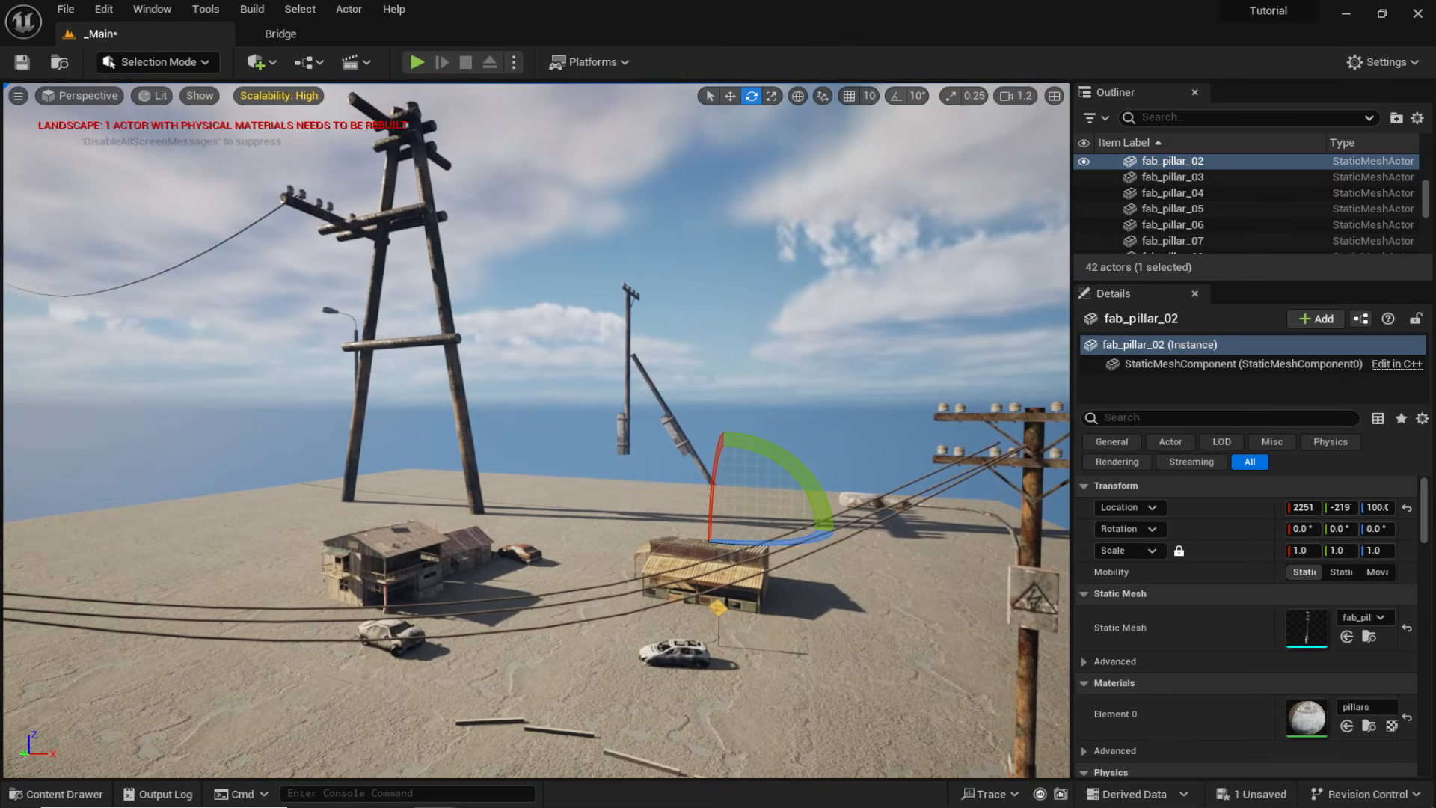
right_click_drag(536, 431, 536, 431)
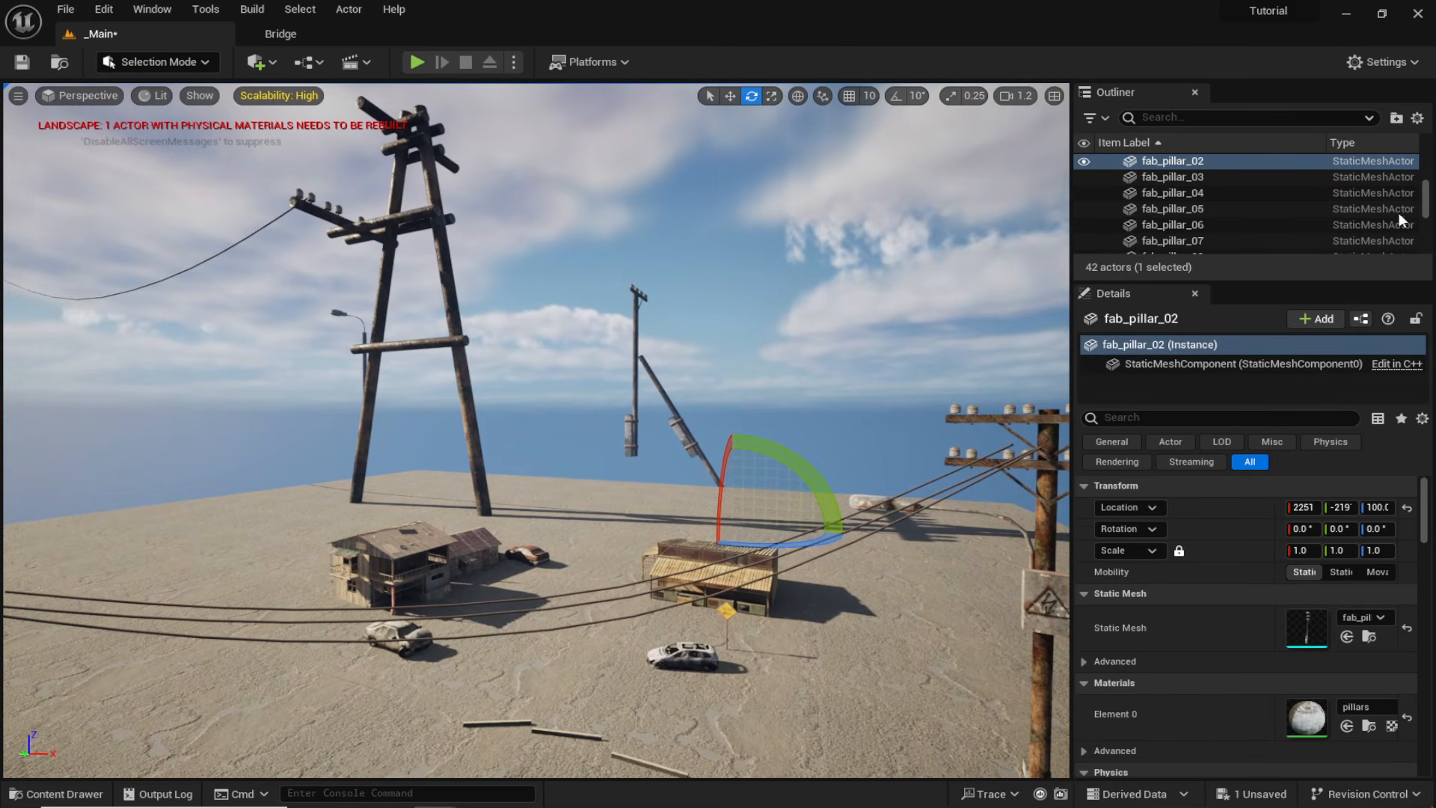
scroll(1225, 214, "down", 2)
left_click(1204, 180, "shift")
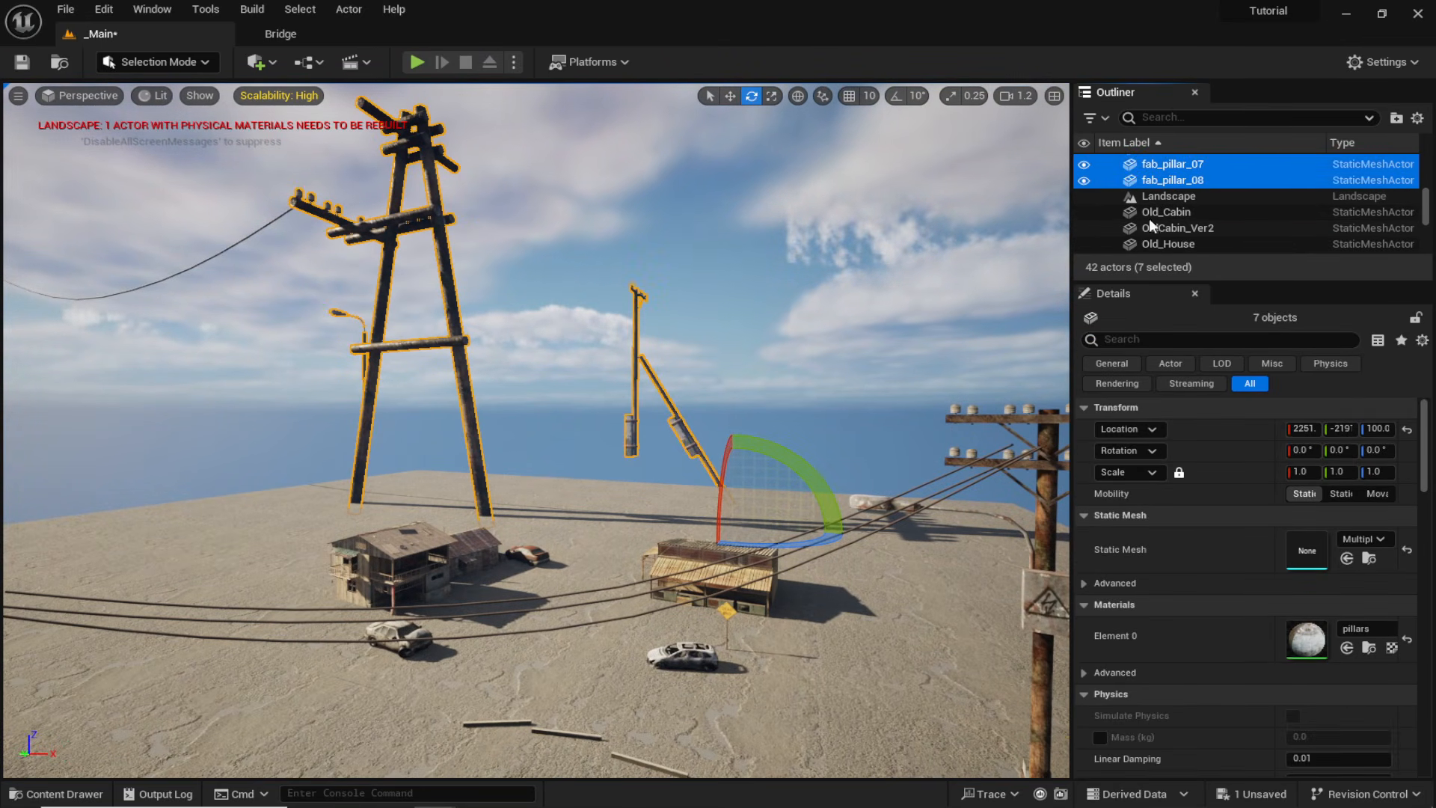
key("Delete")
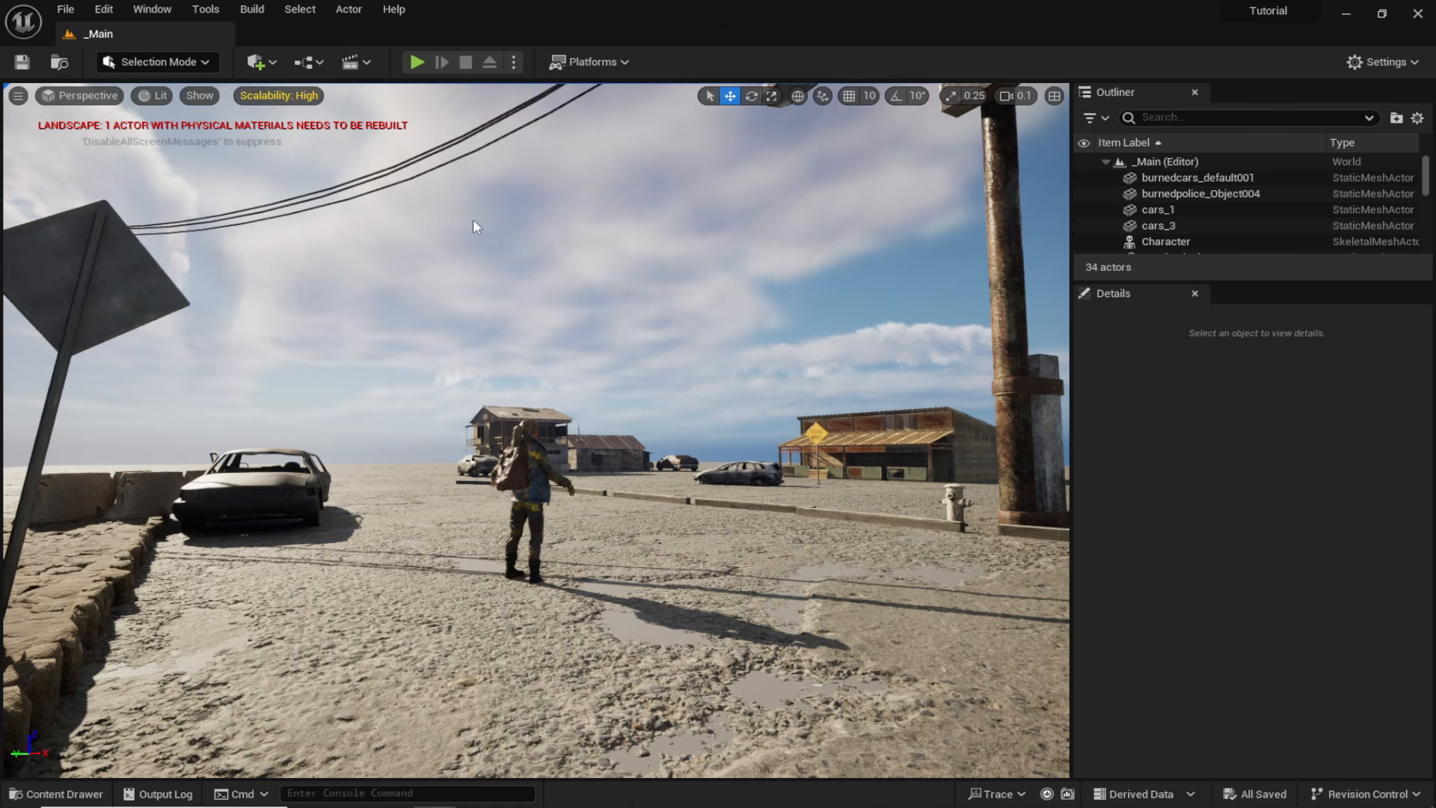
Switch to the Unreal Marketplace in the Epic Games Launcher, search for free trees and open Megascans Trees: European Black Alder.
left_click(268, 62)
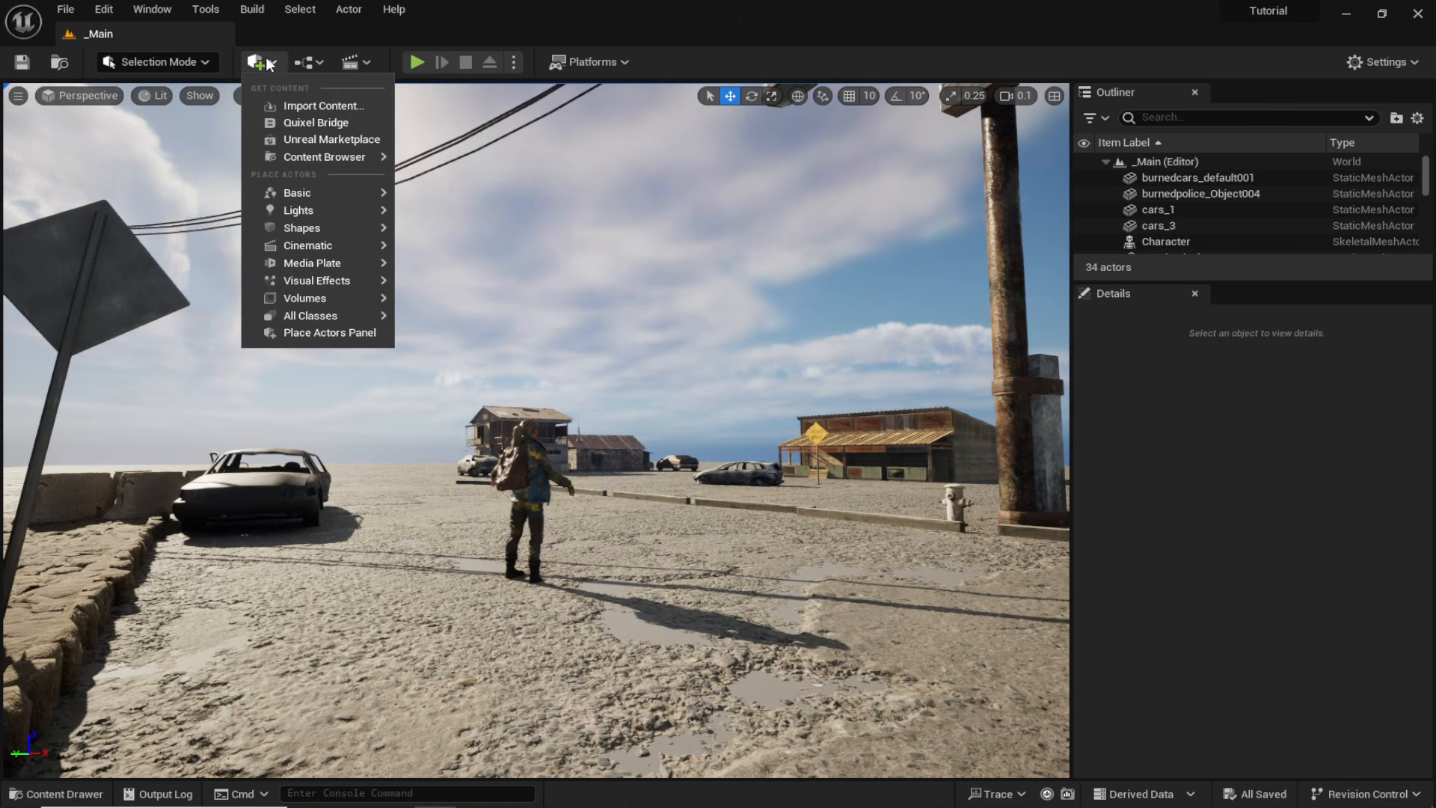
left_click(363, 139)
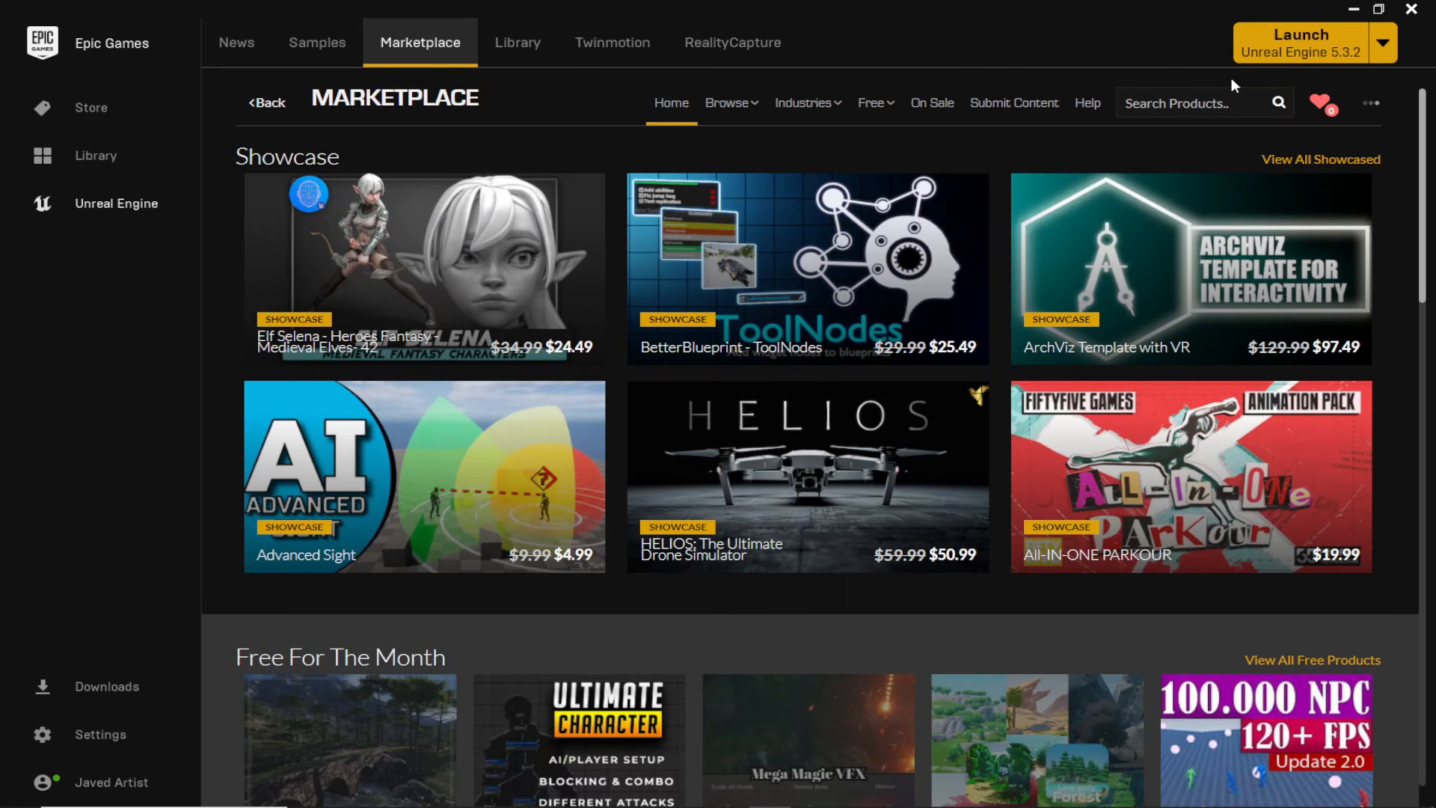
type("trees")
key("Return")
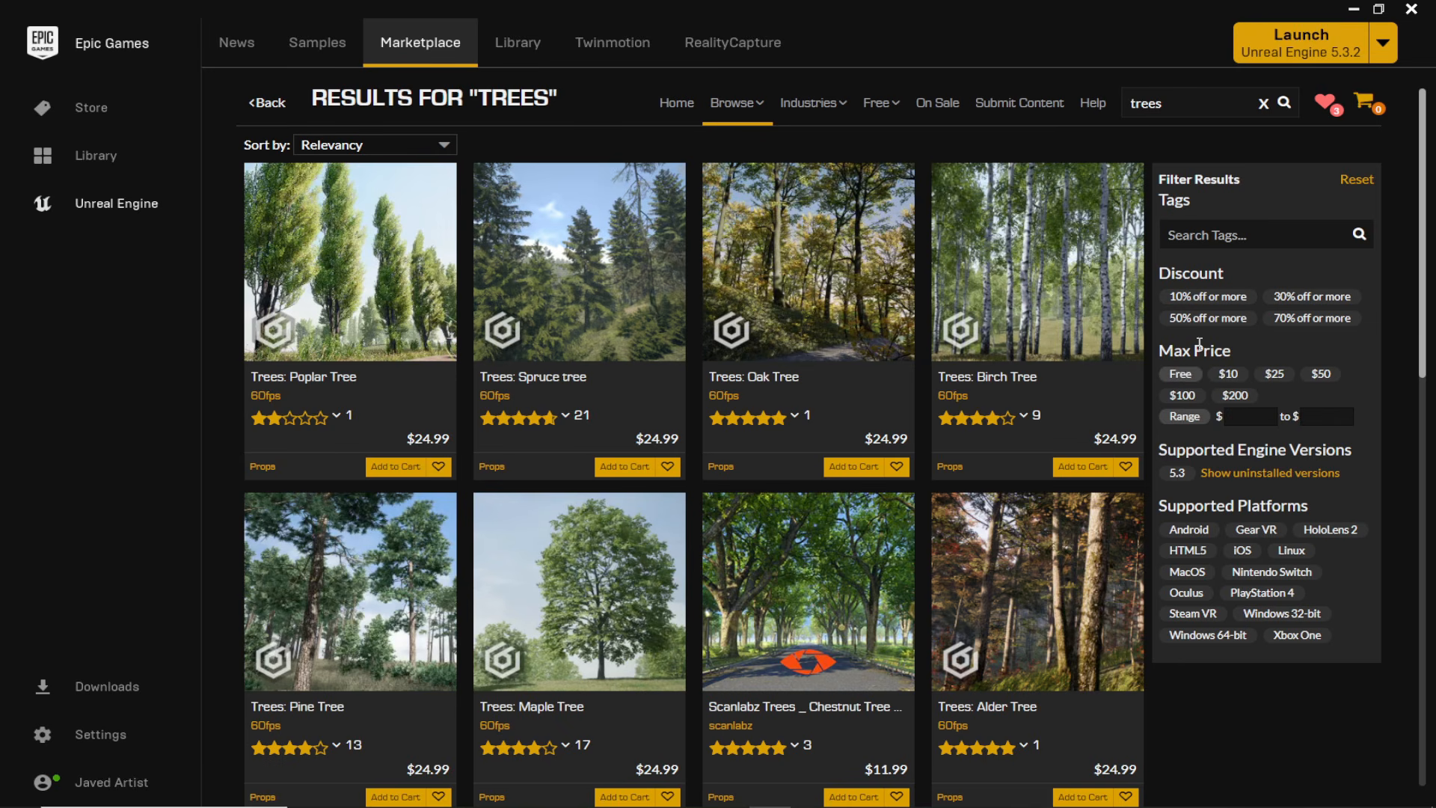
left_click(1180, 373)
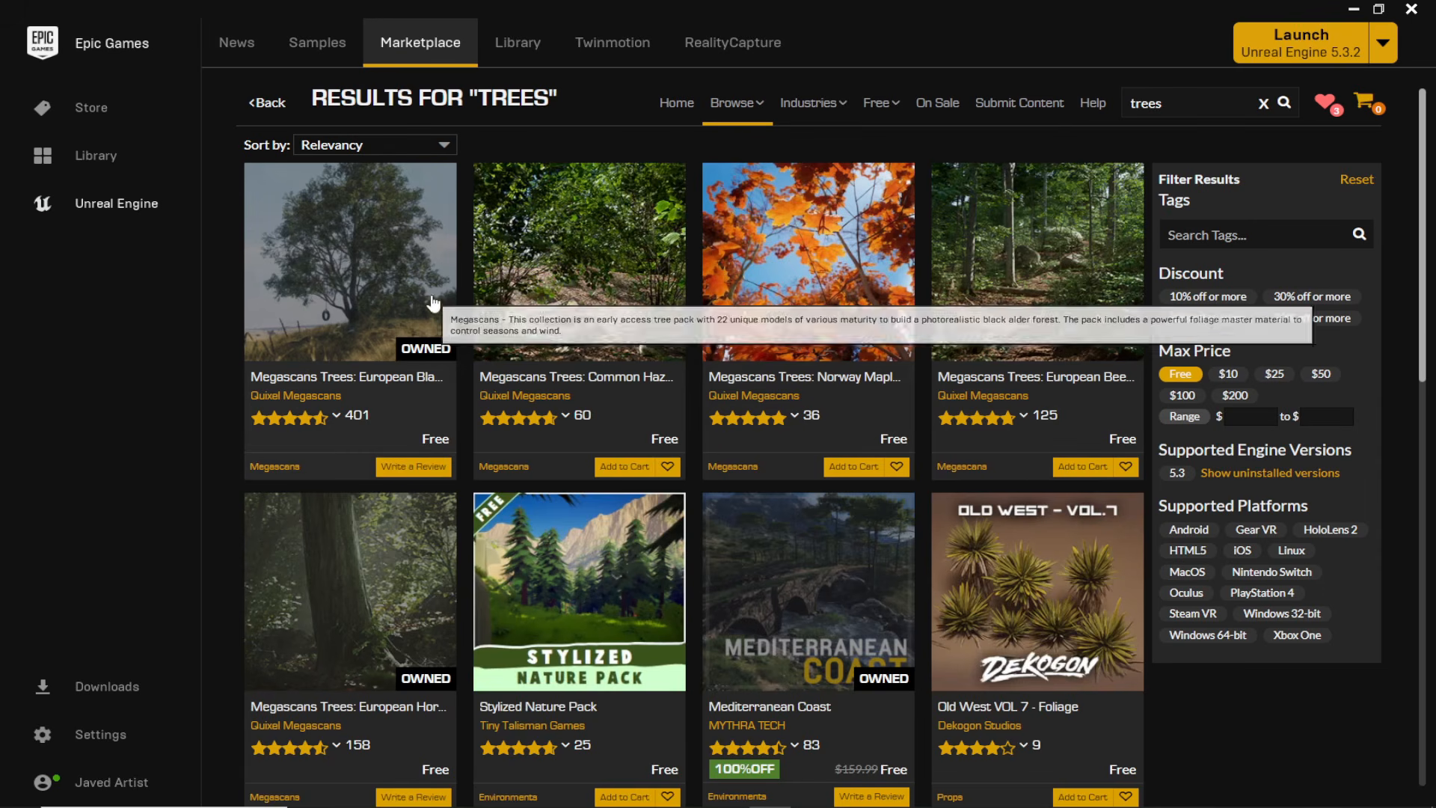
left_click(346, 308)
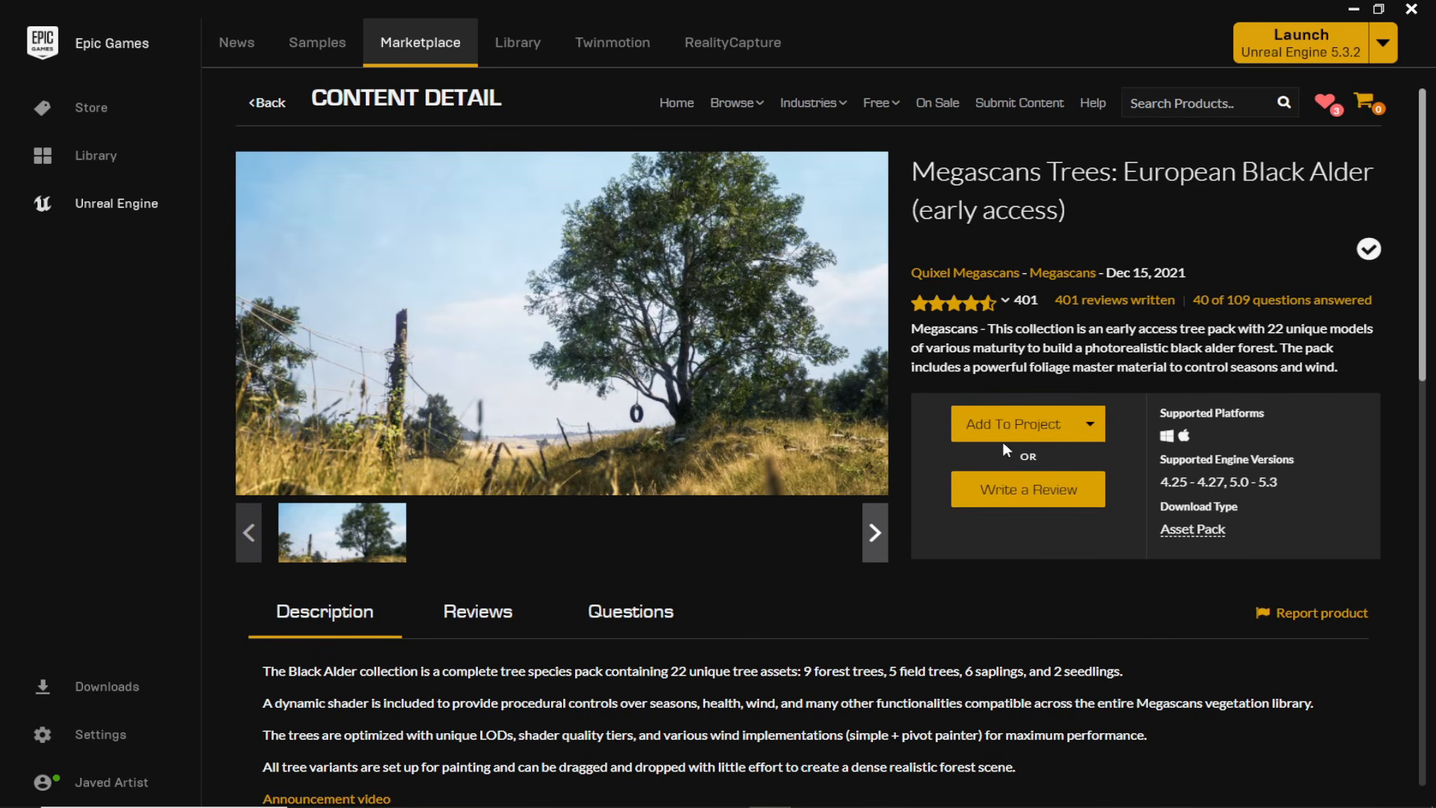
Add the Megascans Trees: European Black Alder pack to the Tutorial project.
left_click(1009, 429)
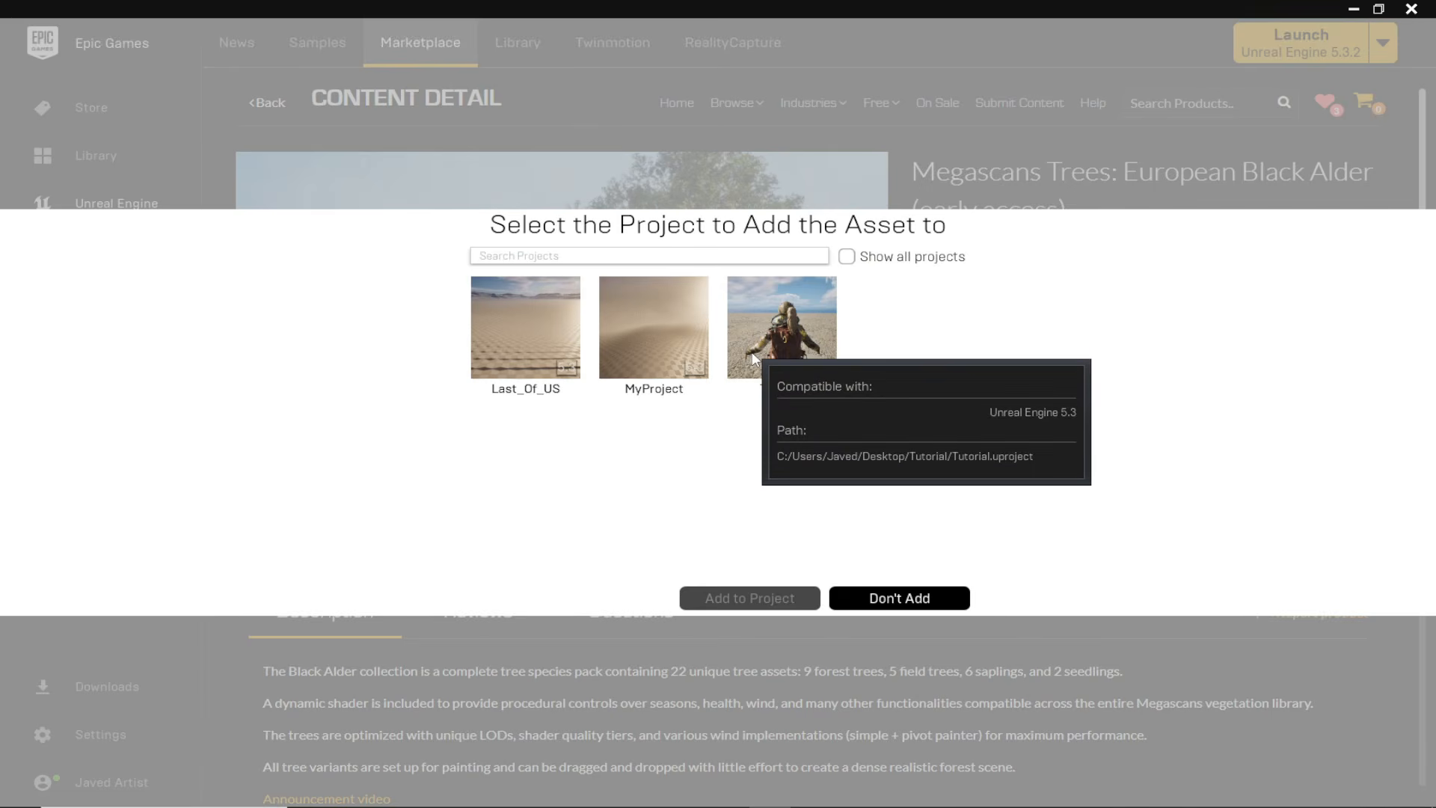
left_click(777, 337)
left_click(751, 598)
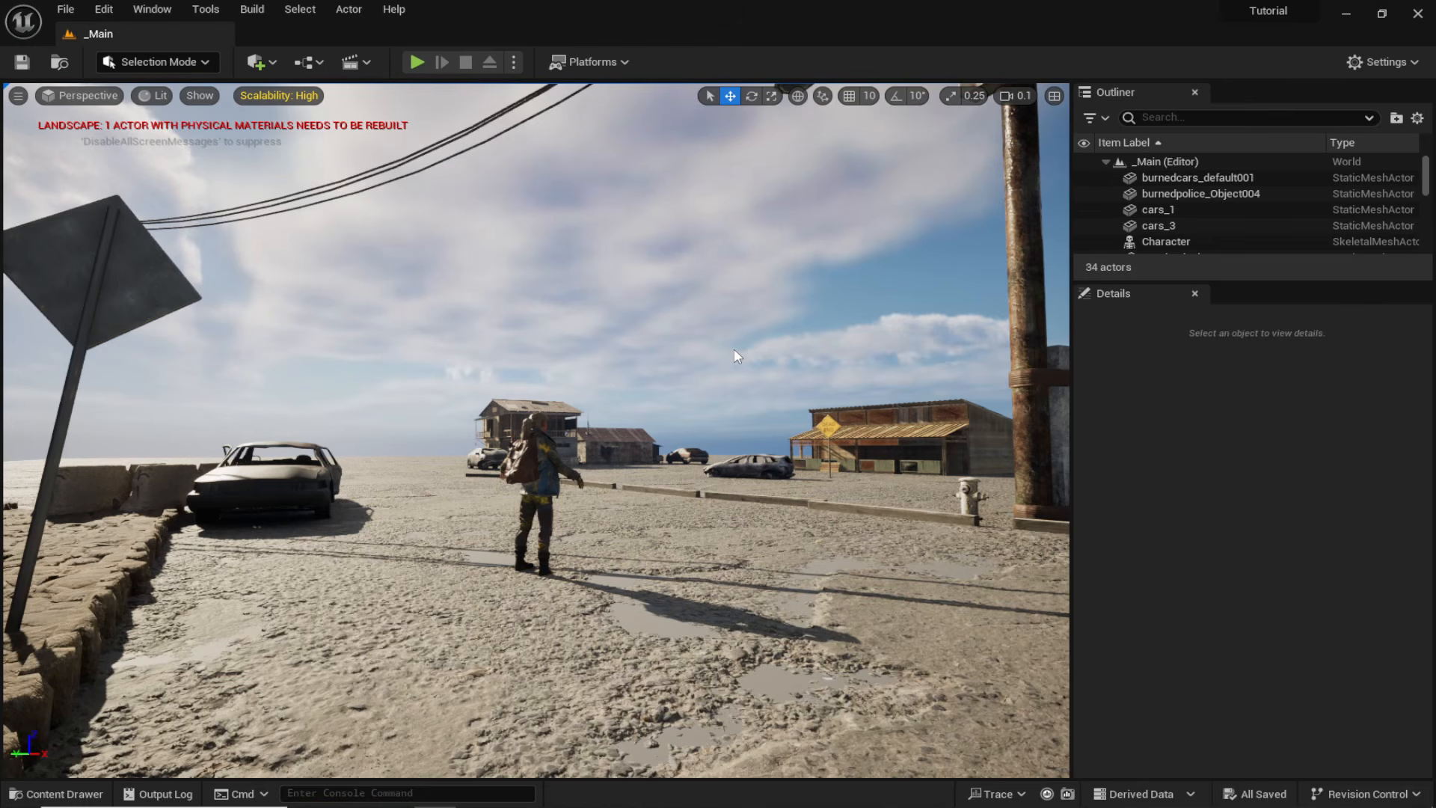
In Unreal Editor, open the BlackAlder tree pack's Geometry > SimpleWind folder in the project content.
right_click_drag(735, 350, 756, 471)
scroll(734, 350, "up", 5)
key("s")
key("e")
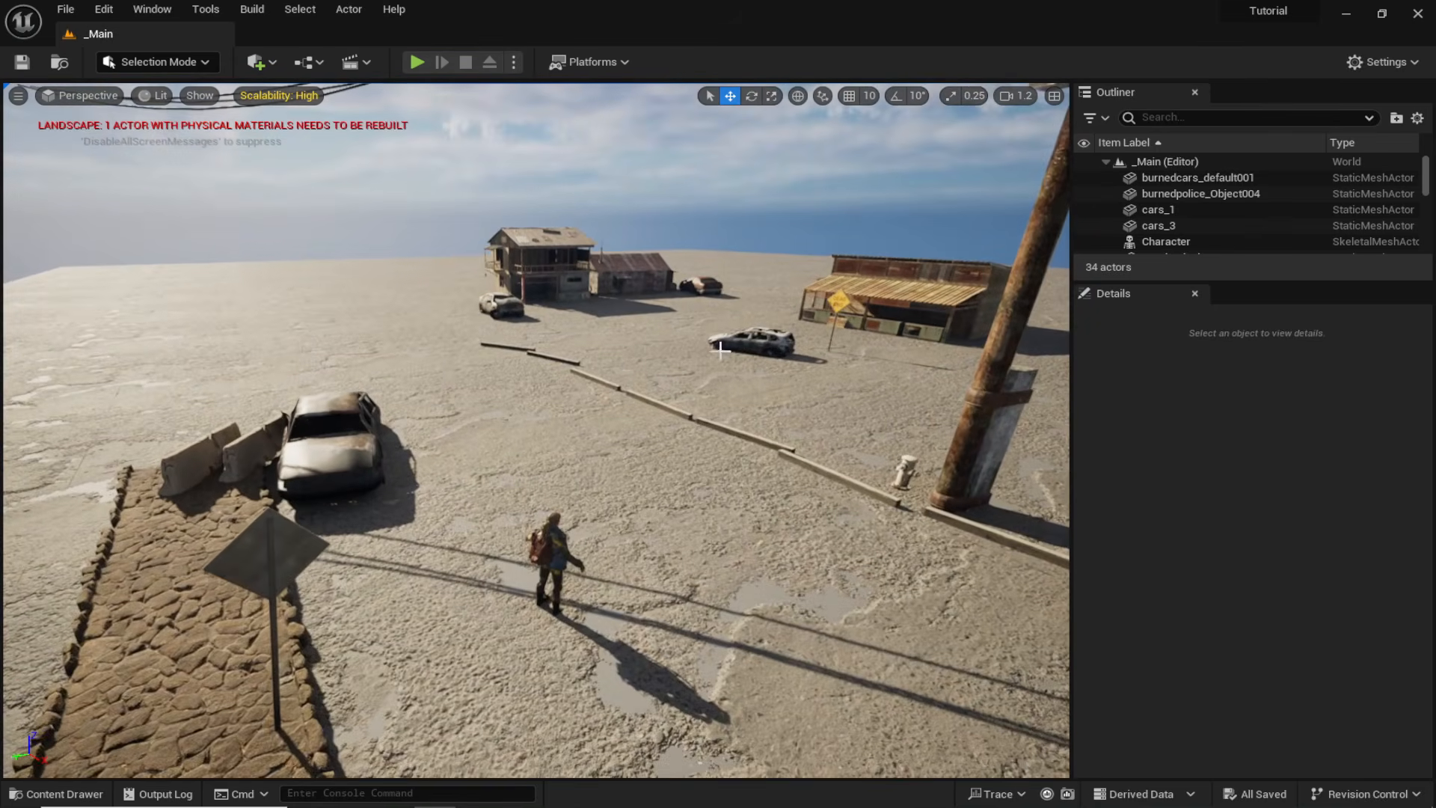
key("ctrl+space")
left_click(637, 566)
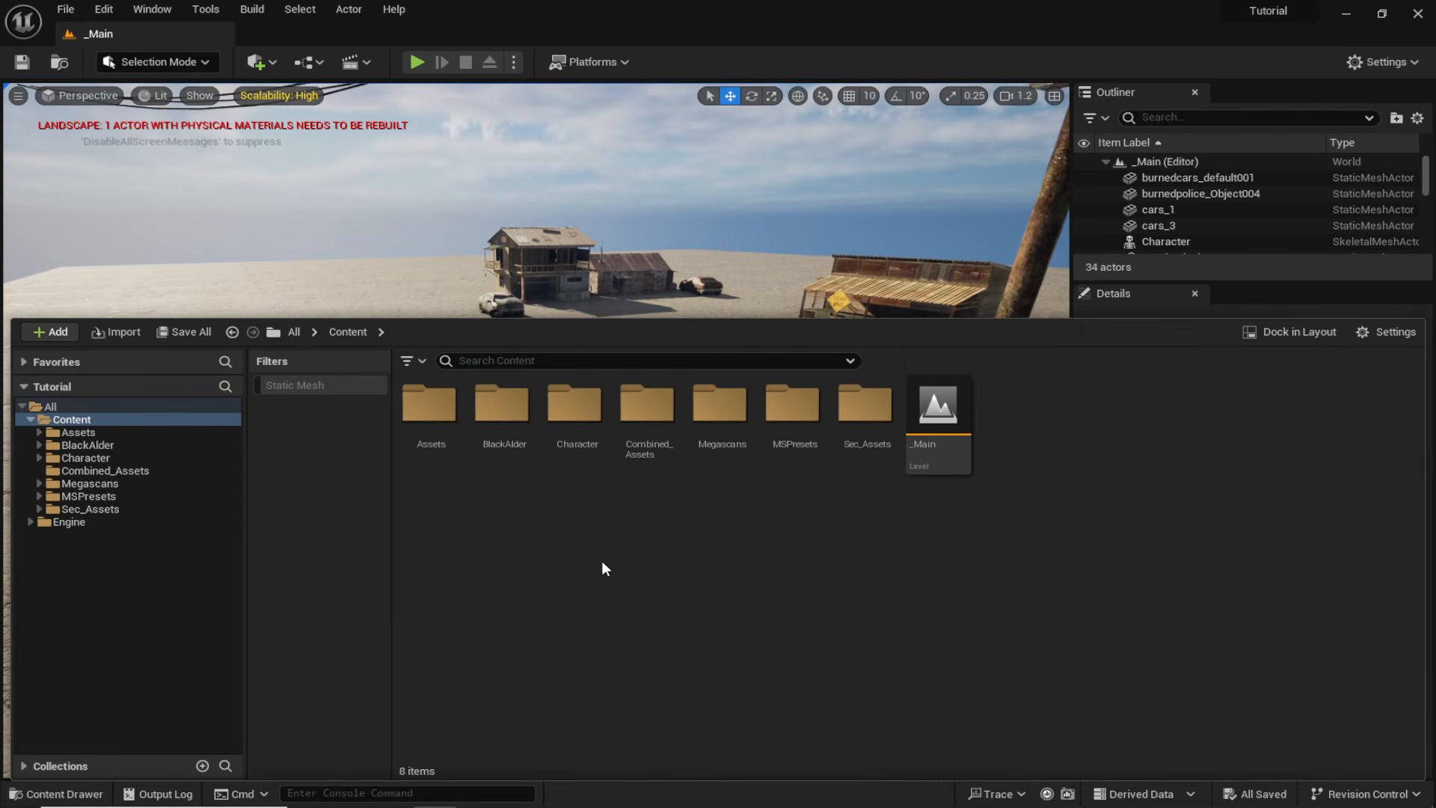
double_click(505, 445)
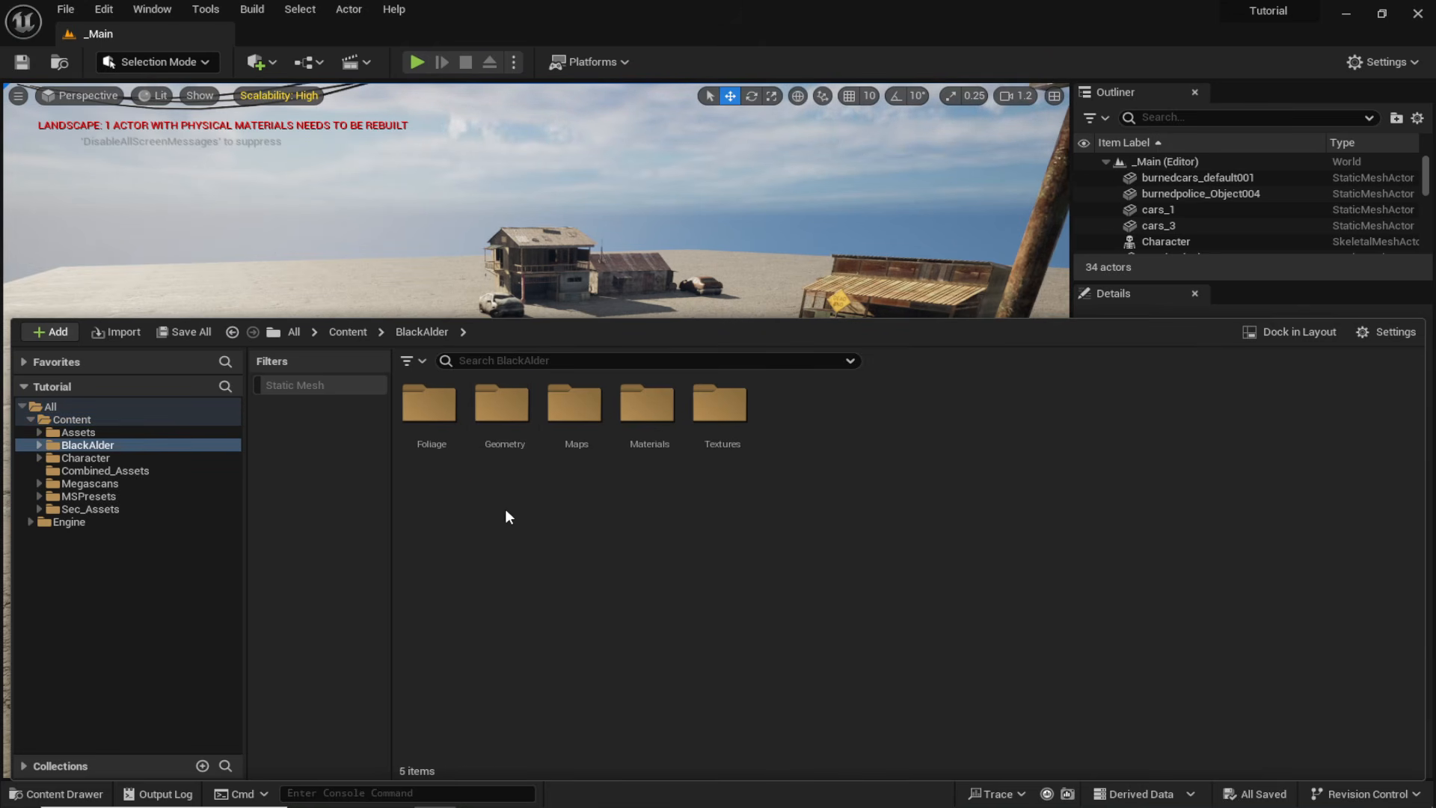
double_click(502, 406)
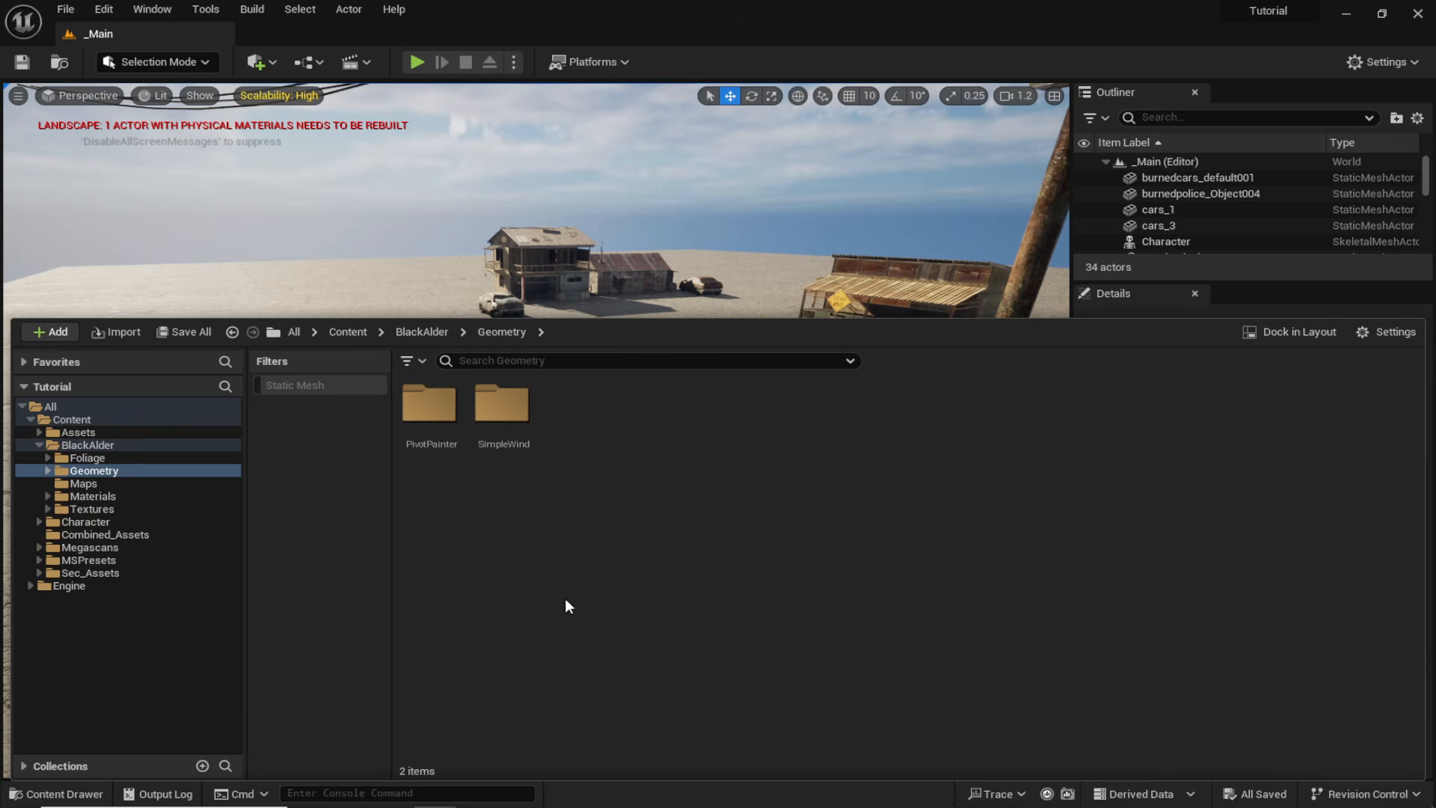
double_click(505, 448)
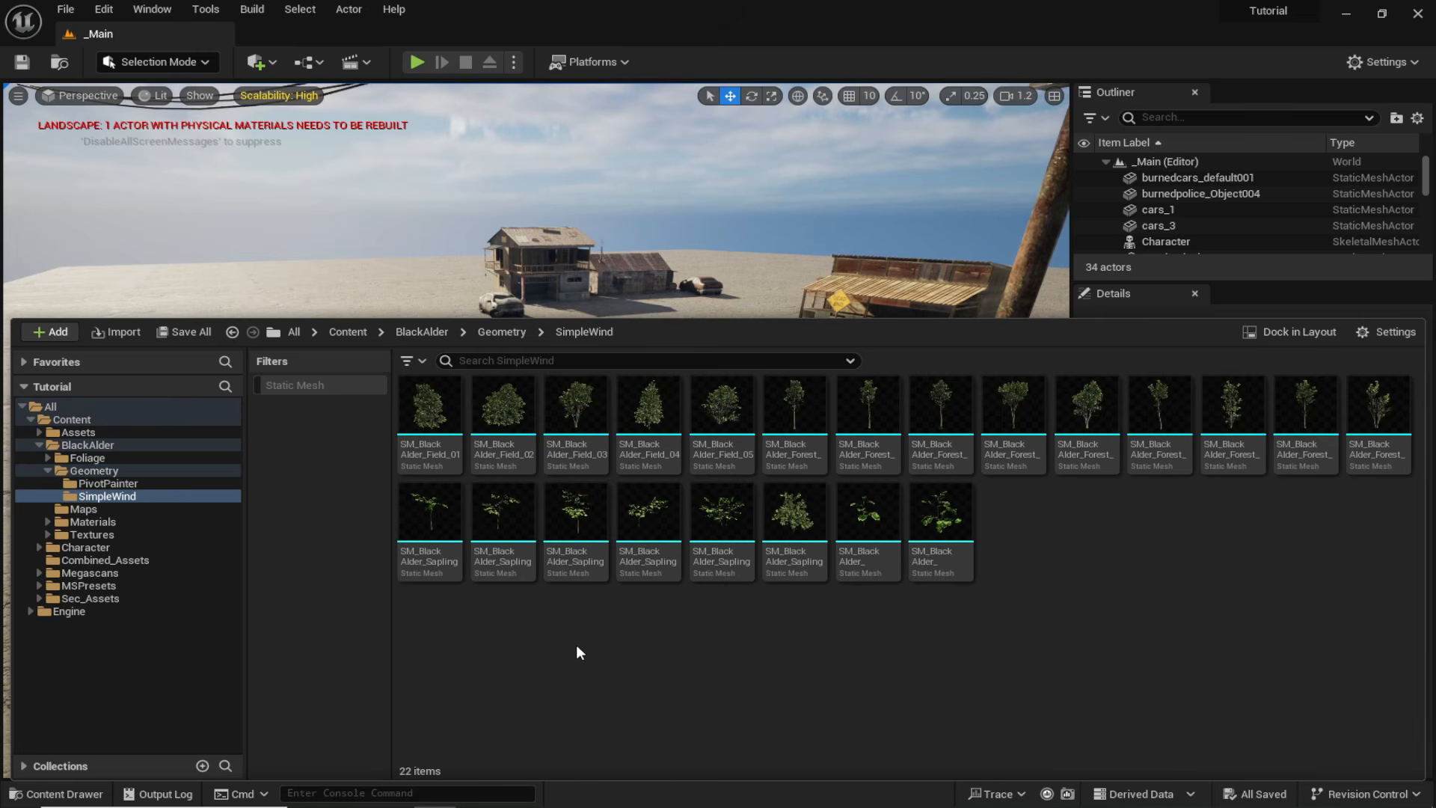
Place the SM_BlackAlder_Field_02 tree in the level beside the near end of the stone path.
mouse_move(698, 247)
right_mouse_down()
mouse_move(756, 322)
mouse_move(699, 247)
right_mouse_up()
key("ctrl+space")
left_click(524, 444)
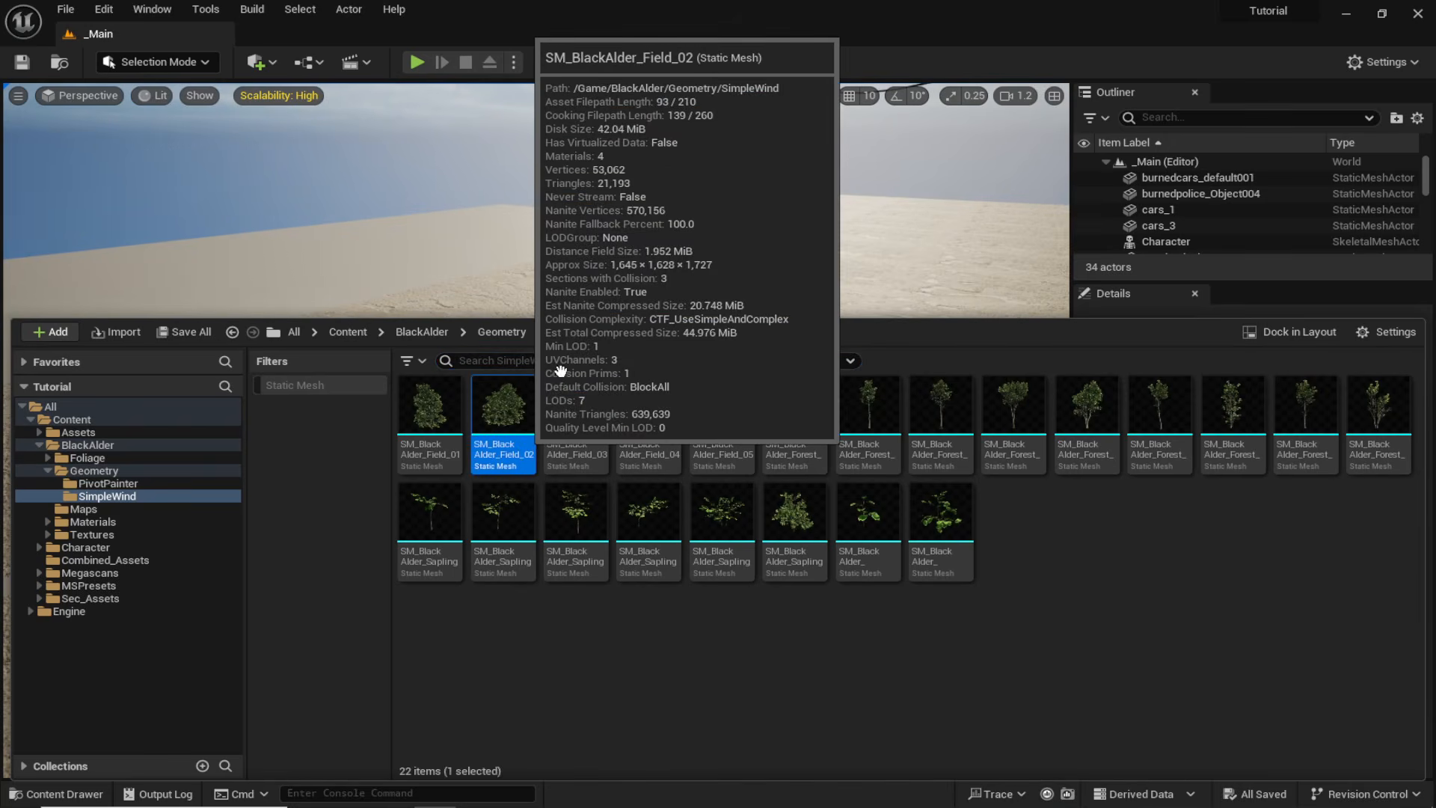
left_click_drag(599, 258, 349, 606)
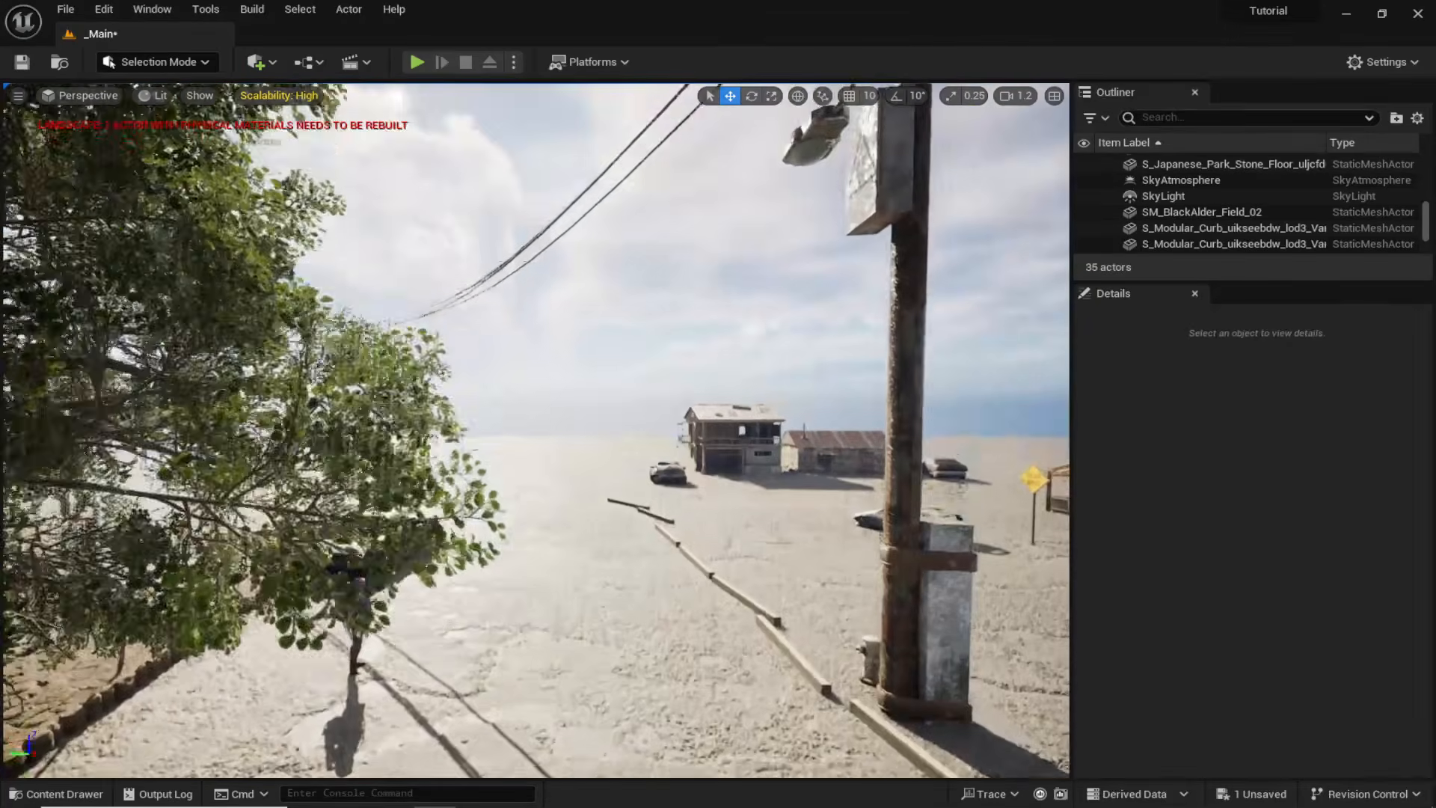
right_click_drag(647, 372, 740, 378)
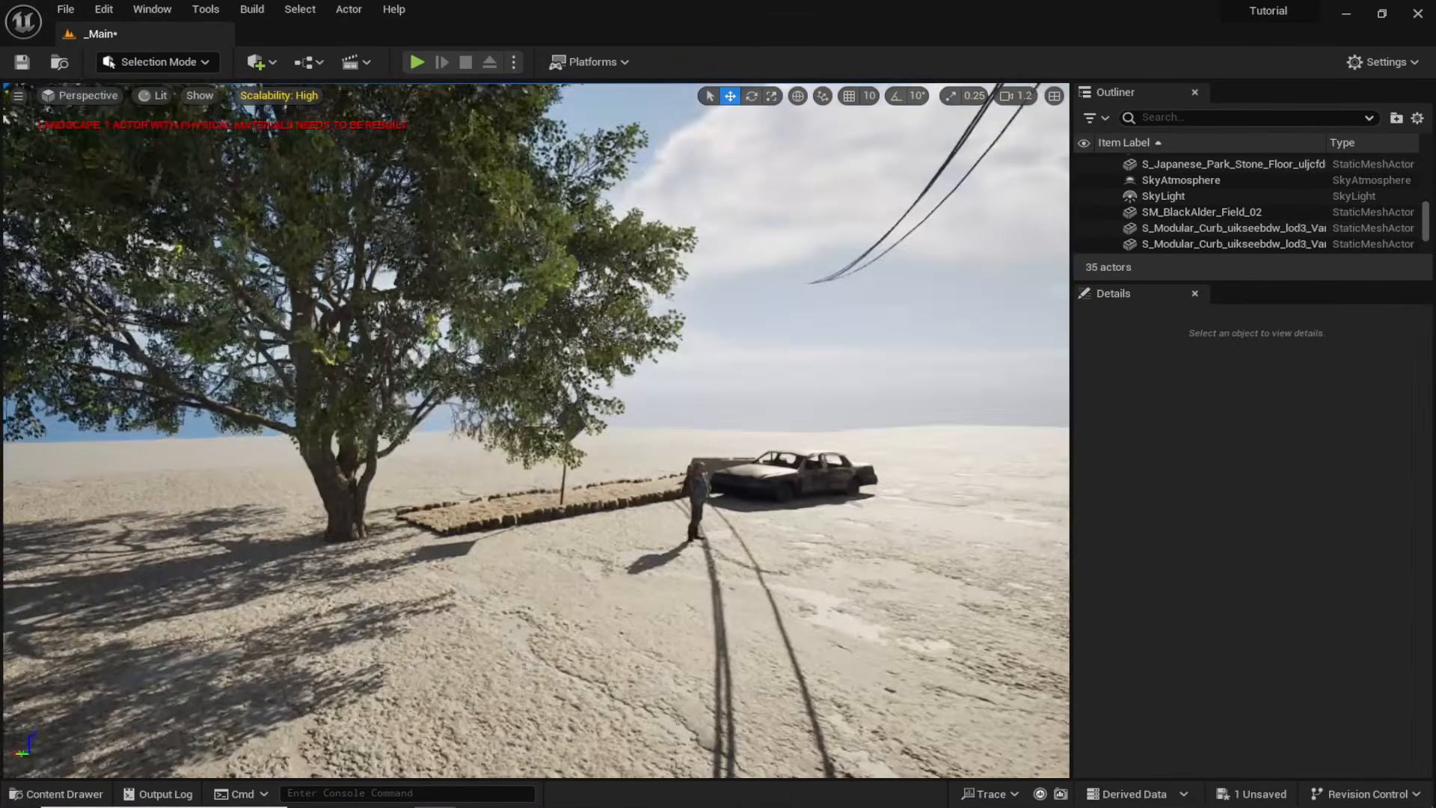
right_click_drag(666, 495, 652, 498)
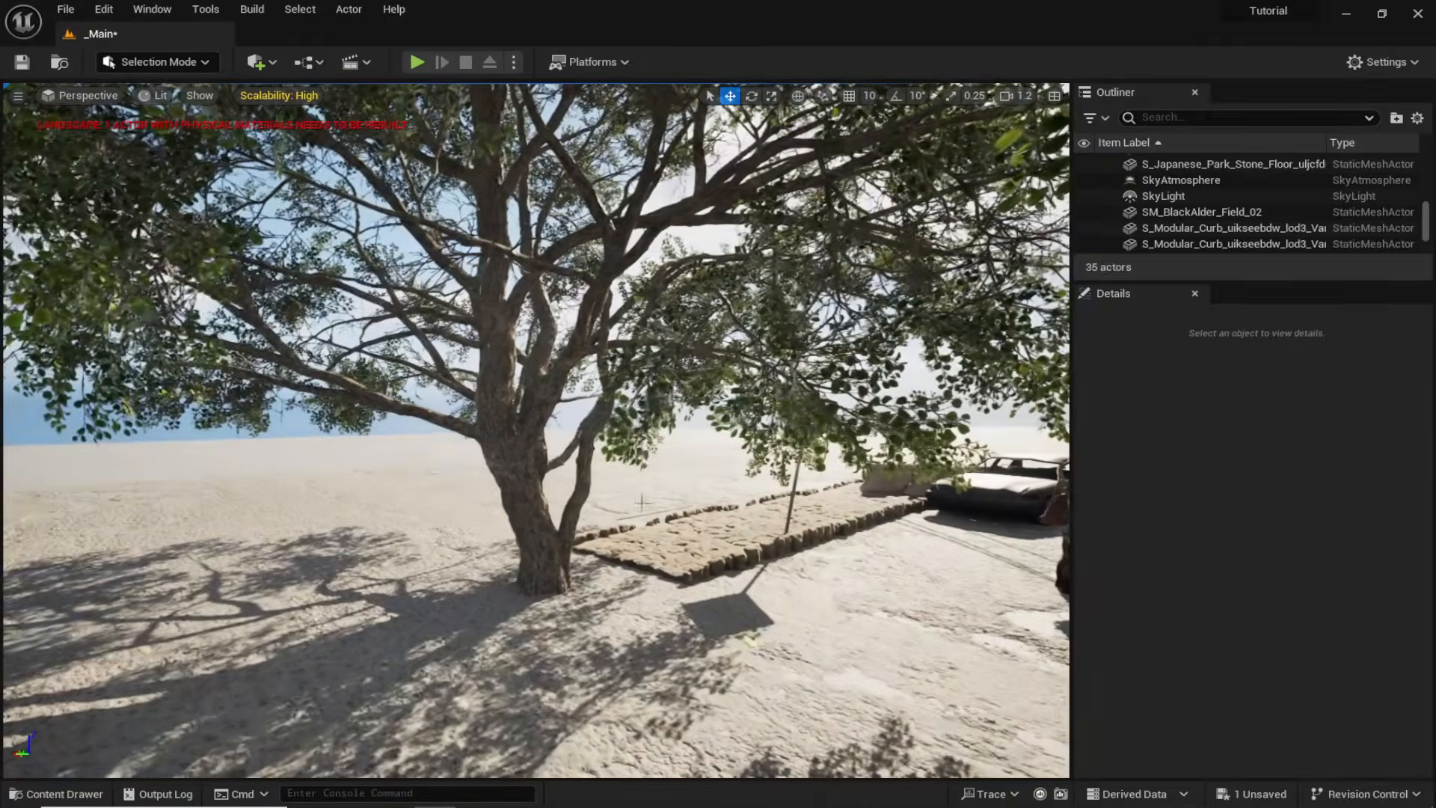
Rotate the black alder beside the stone path about its vertical axis to about -382°.
left_click(521, 573)
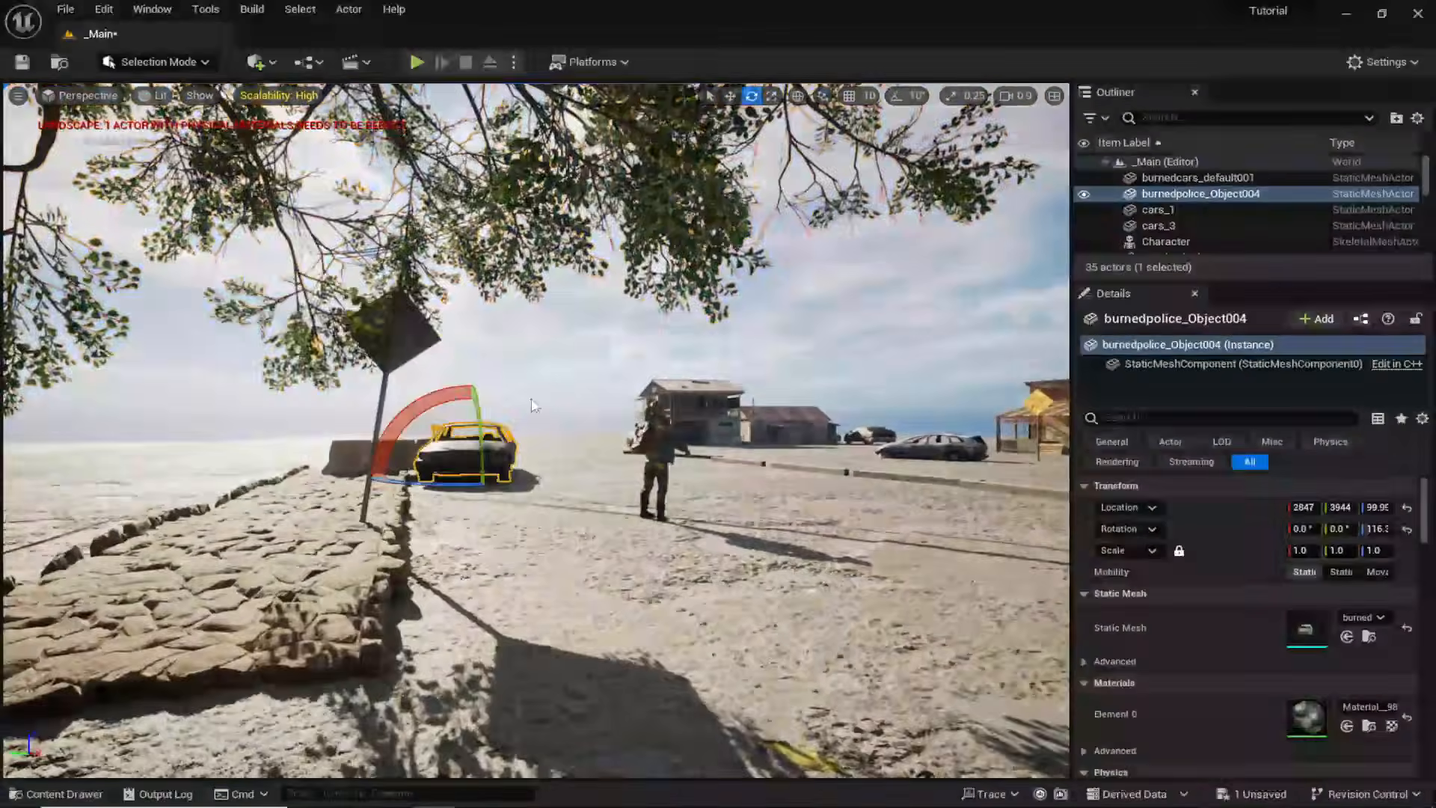
left_click(497, 313)
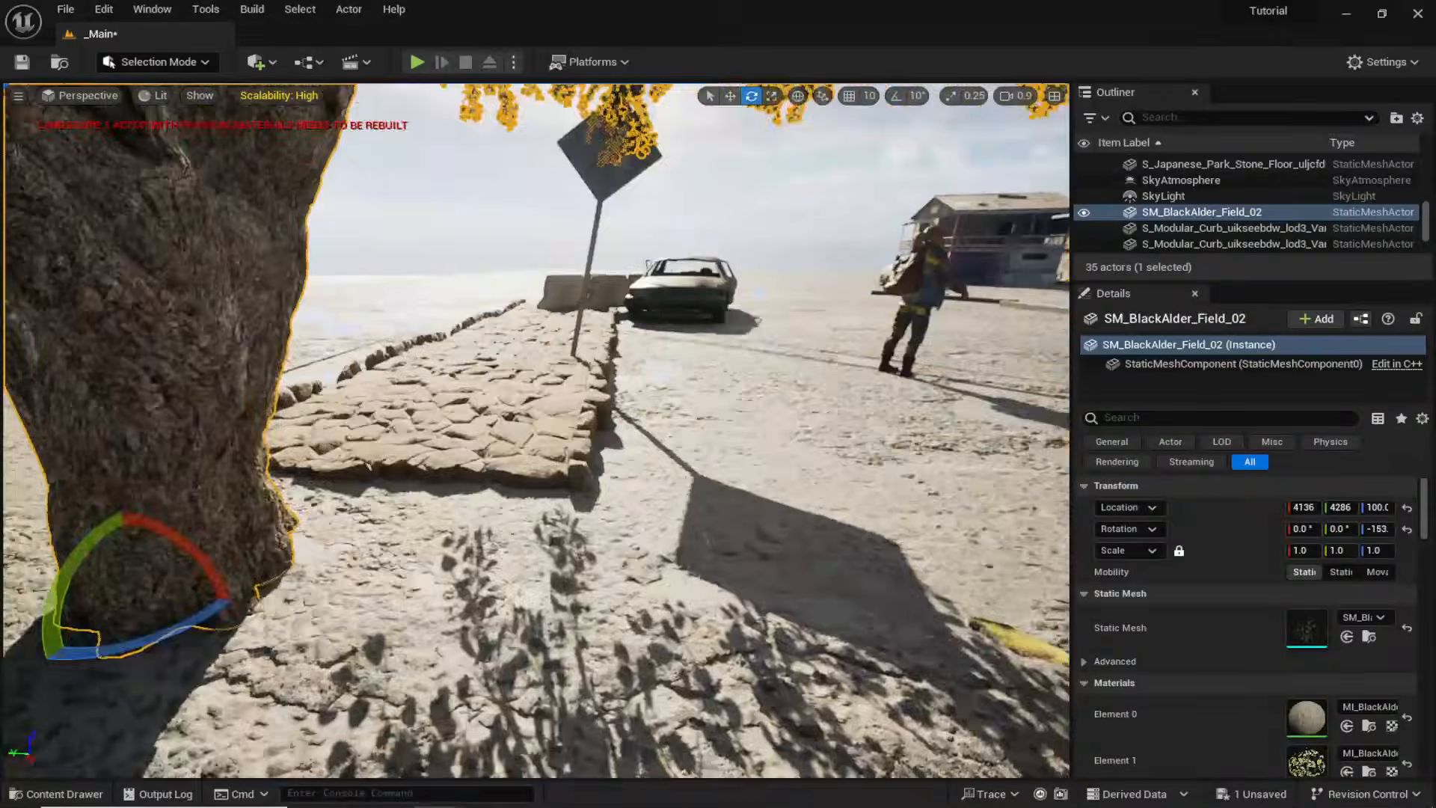
right_click_drag(497, 313, 539, 318)
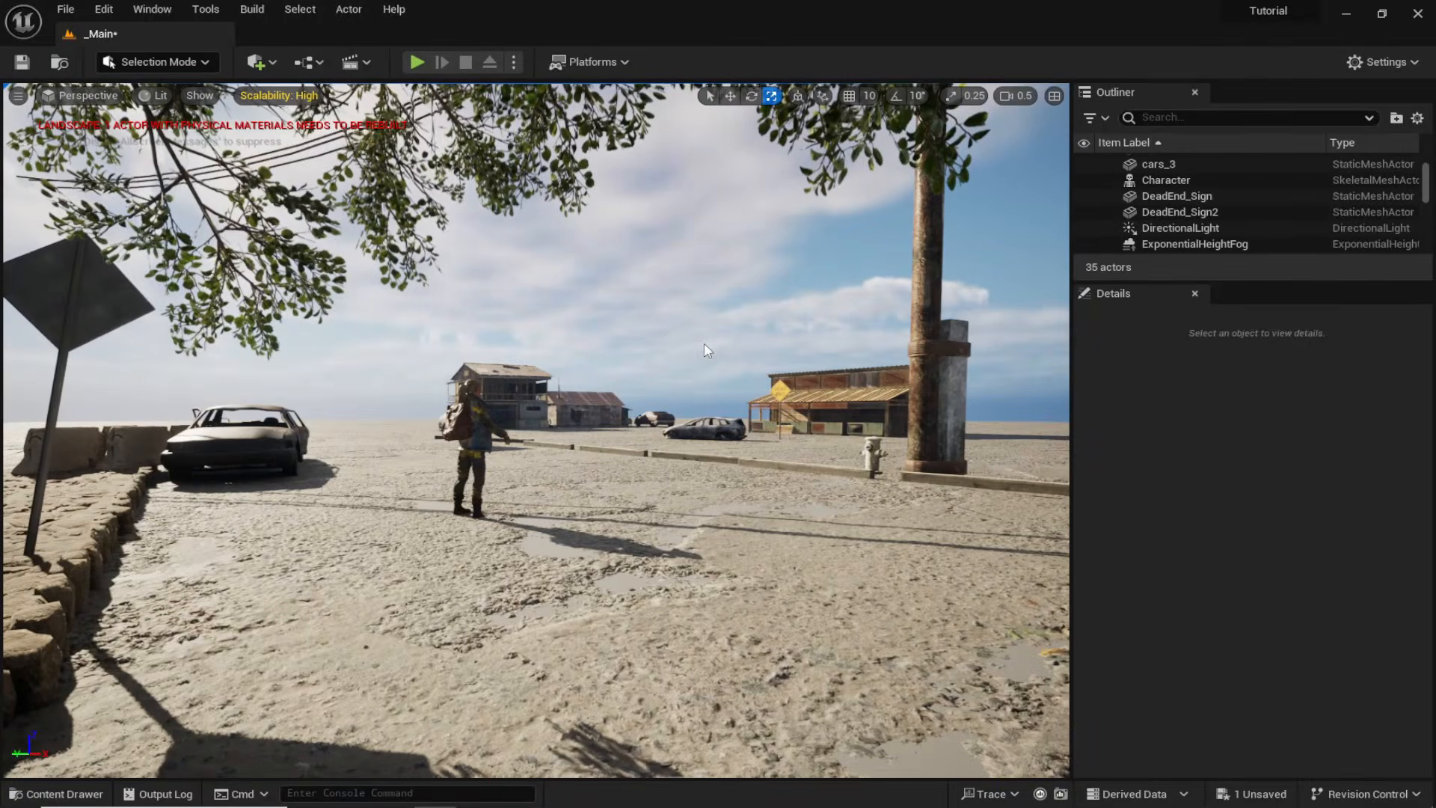
Duplicate the black alder beside the stone path and place the copy toward the utility pole.
key("s")
right_click_drag(703, 344, 692, 471)
scroll(695, 478, "up", 3)
right_click_drag(452, 475, 451, 459)
left_click(433, 394)
key("w")
right_click_drag(433, 394, 464, 419)
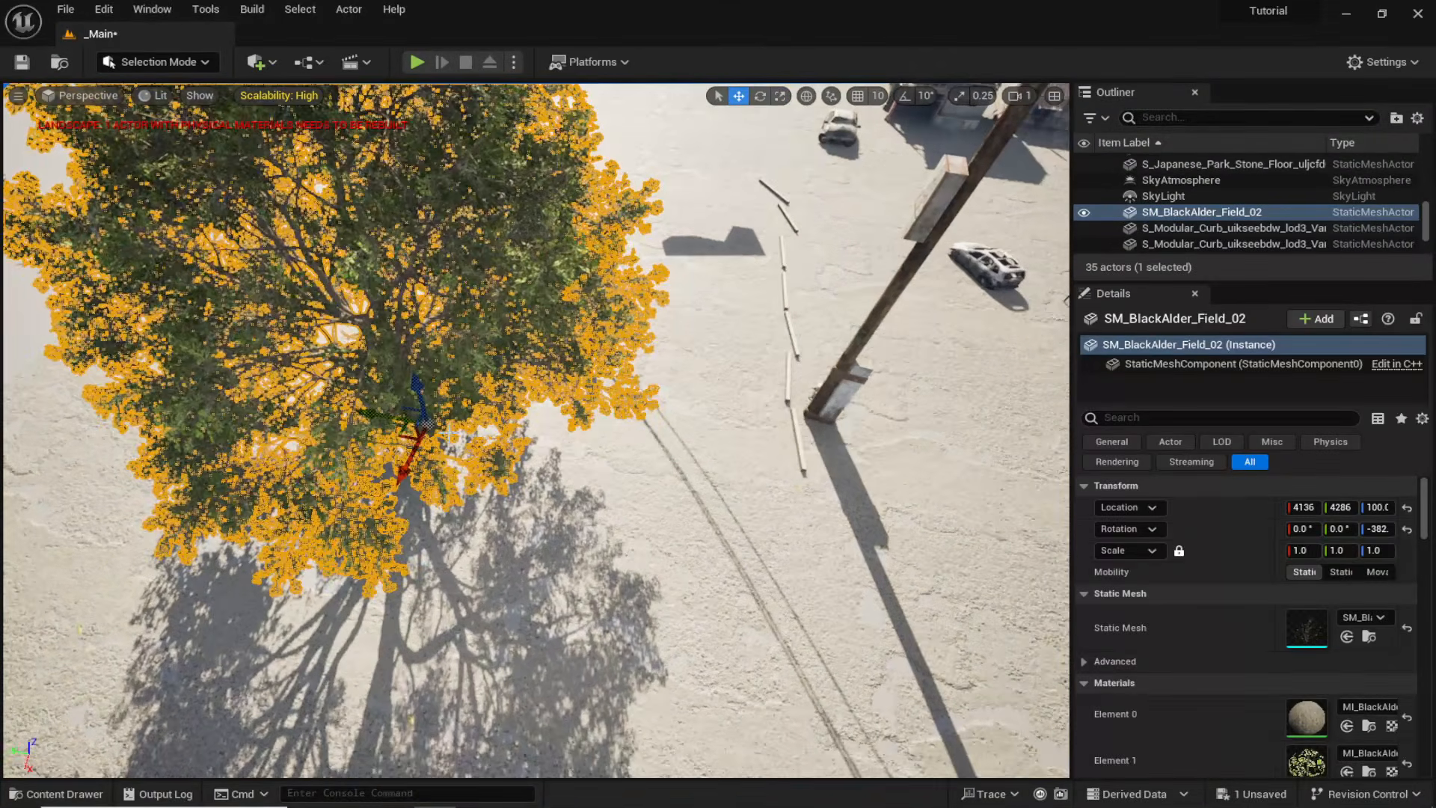
key("f")
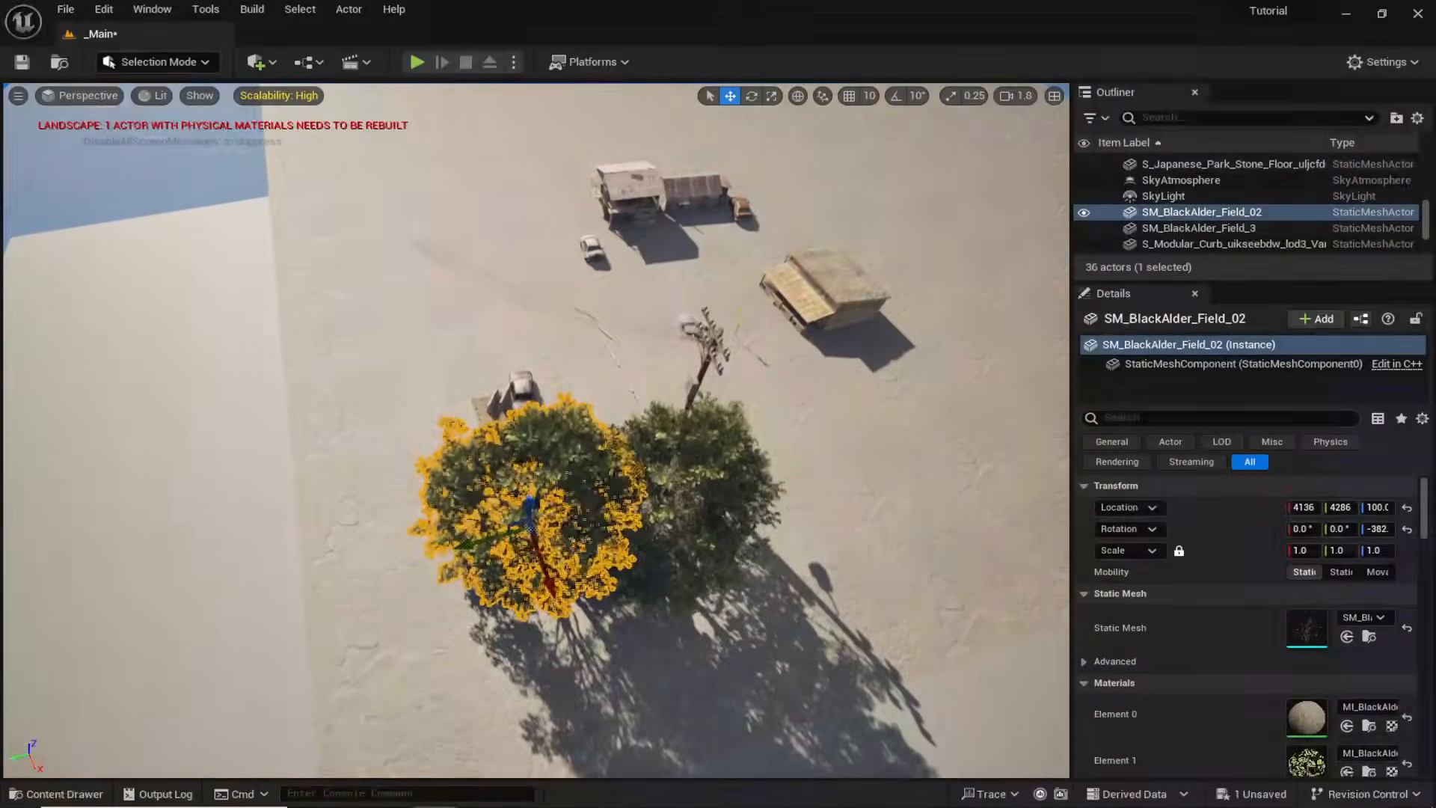
Duplicate SM_BlackAlder_Field_02 to the far side of the burned police car, and tilt and turn the copy.
left_click_drag(529, 524, 424, 346, "alt")
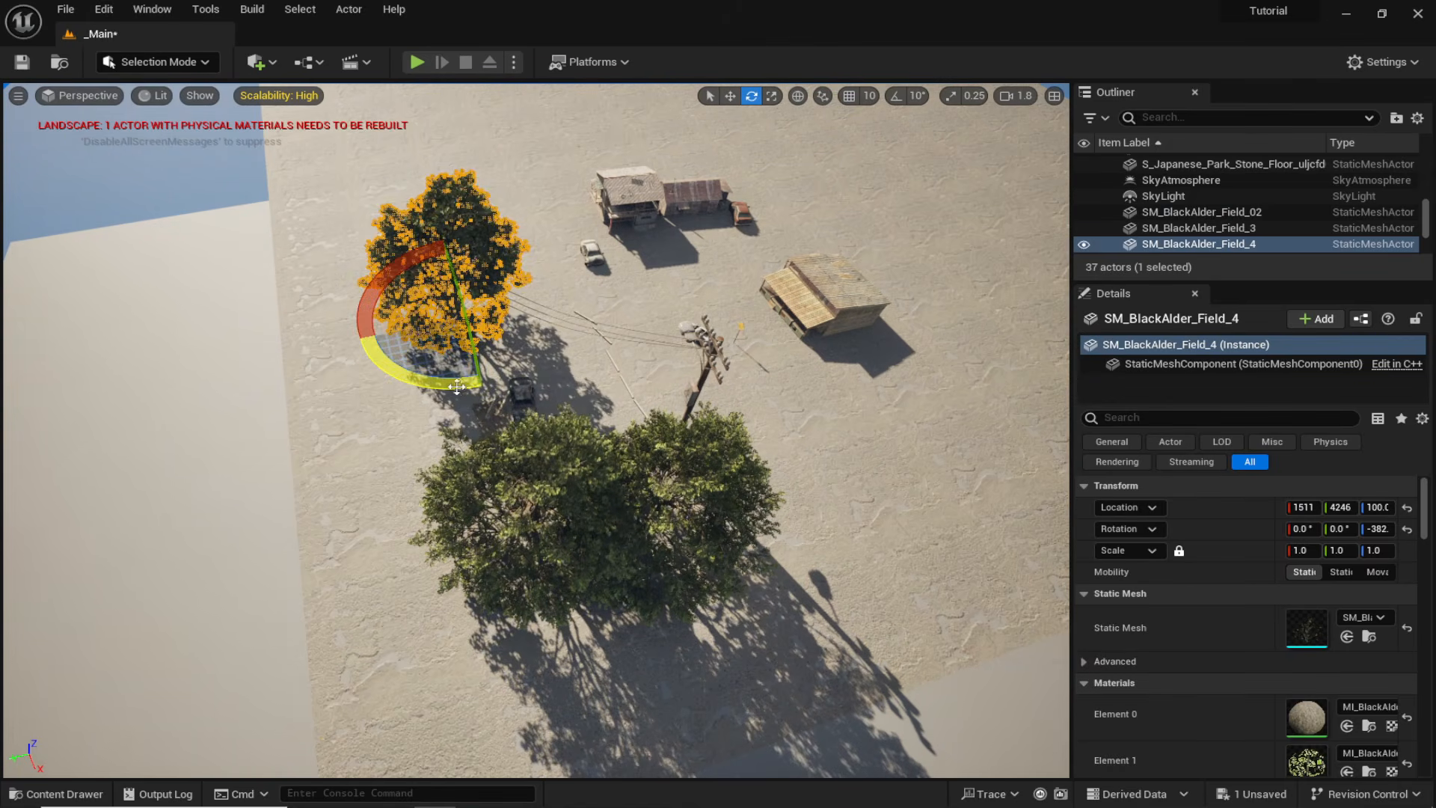
left_click_drag(366, 364, 365, 361)
left_click_drag(453, 240, 478, 238)
key("w")
left_click_drag(465, 273, 464, 276)
Duplicate the tree behind the burned police car next to the two-storey house and adjust the copy's position and rotation.
left_click_drag(391, 336, 547, 161, "alt")
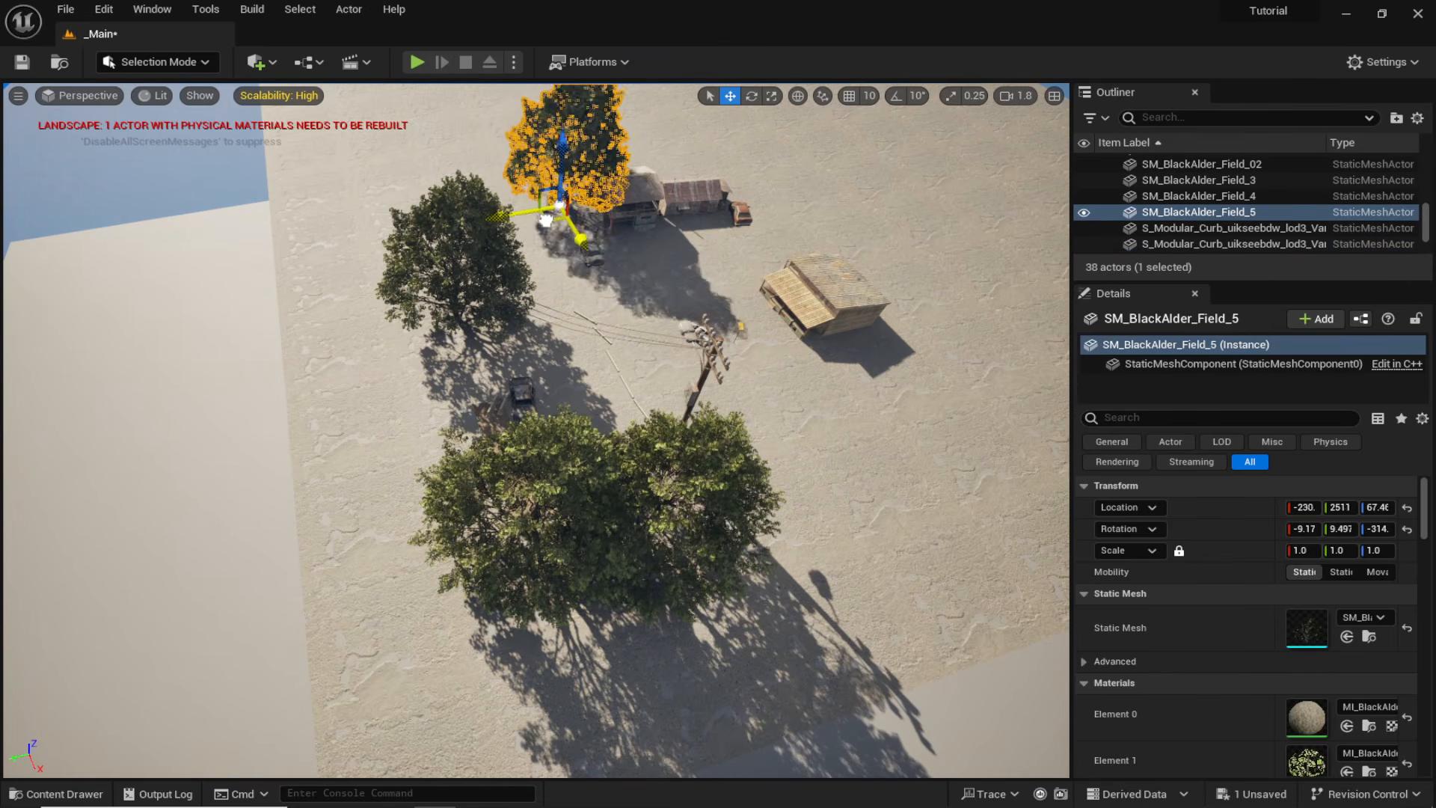
left_click_drag(545, 224, 551, 232)
right_click_drag(551, 232, 546, 157)
scroll(546, 224, "down", 3)
key("e")
left_click_drag(449, 329, 430, 348)
key("w")
left_click_drag(471, 391, 415, 394)
key("e")
left_click_drag(448, 322, 419, 314)
key("Escape")
Place the SM_BlackAlder_Field_01 tree beside the wooden cabin with the yellow-roofed porch.
right_click_drag(524, 337, 673, 314)
key("ctrl+space")
left_click_drag(576, 419, 860, 419)
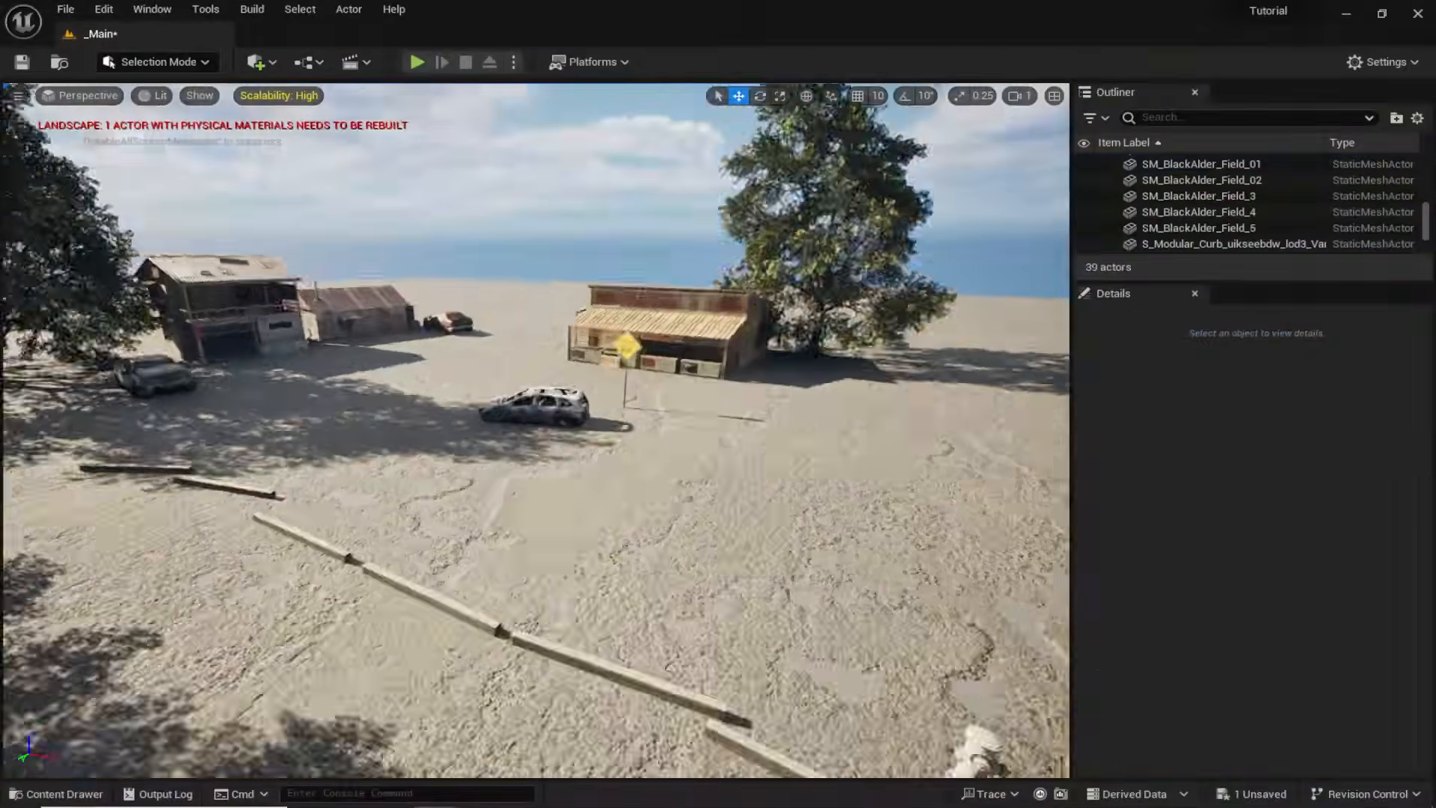
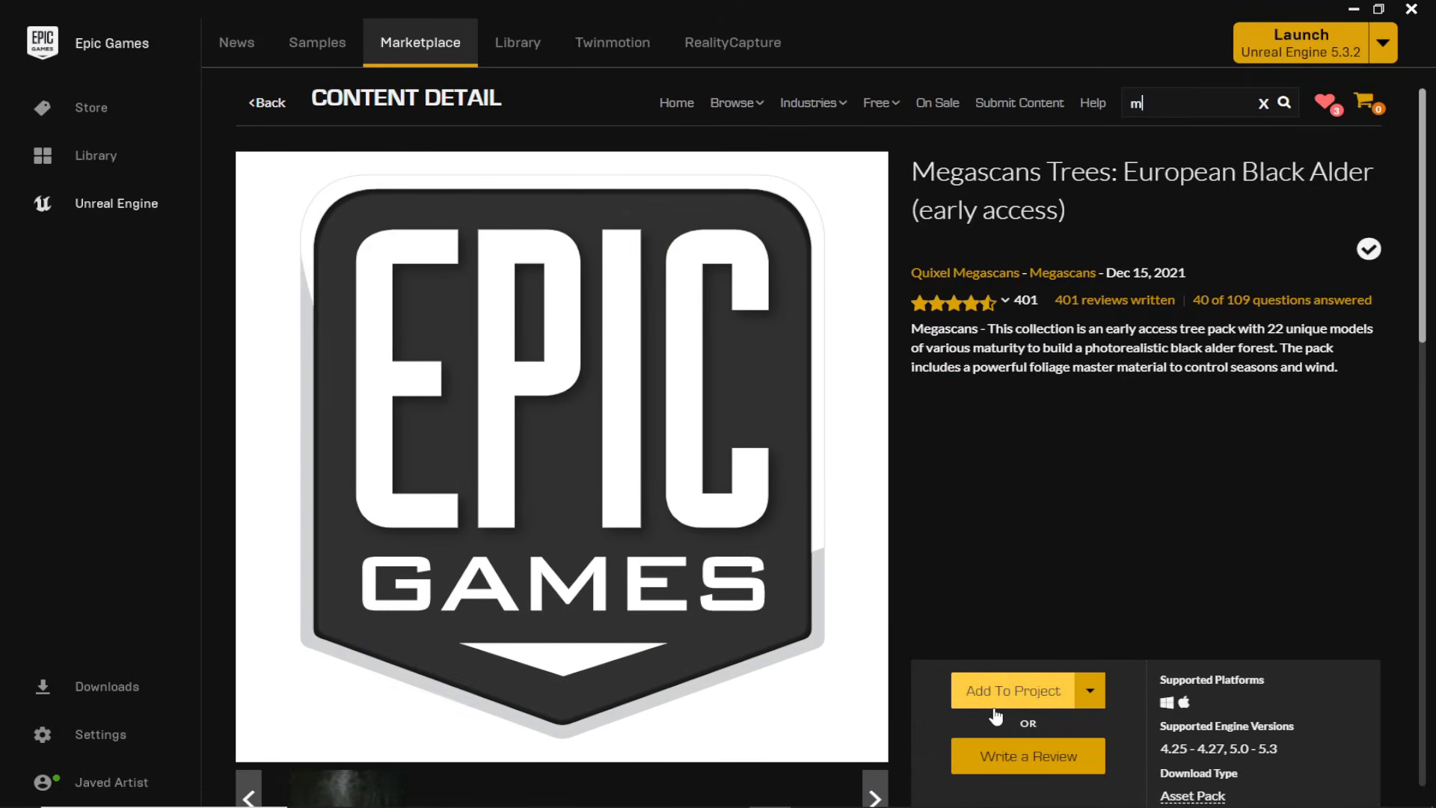
In the Epic Games Launcher, search the Marketplace for "mountains" and filter the results to Free.
type("s")
key("Return")
left_click(1183, 373)
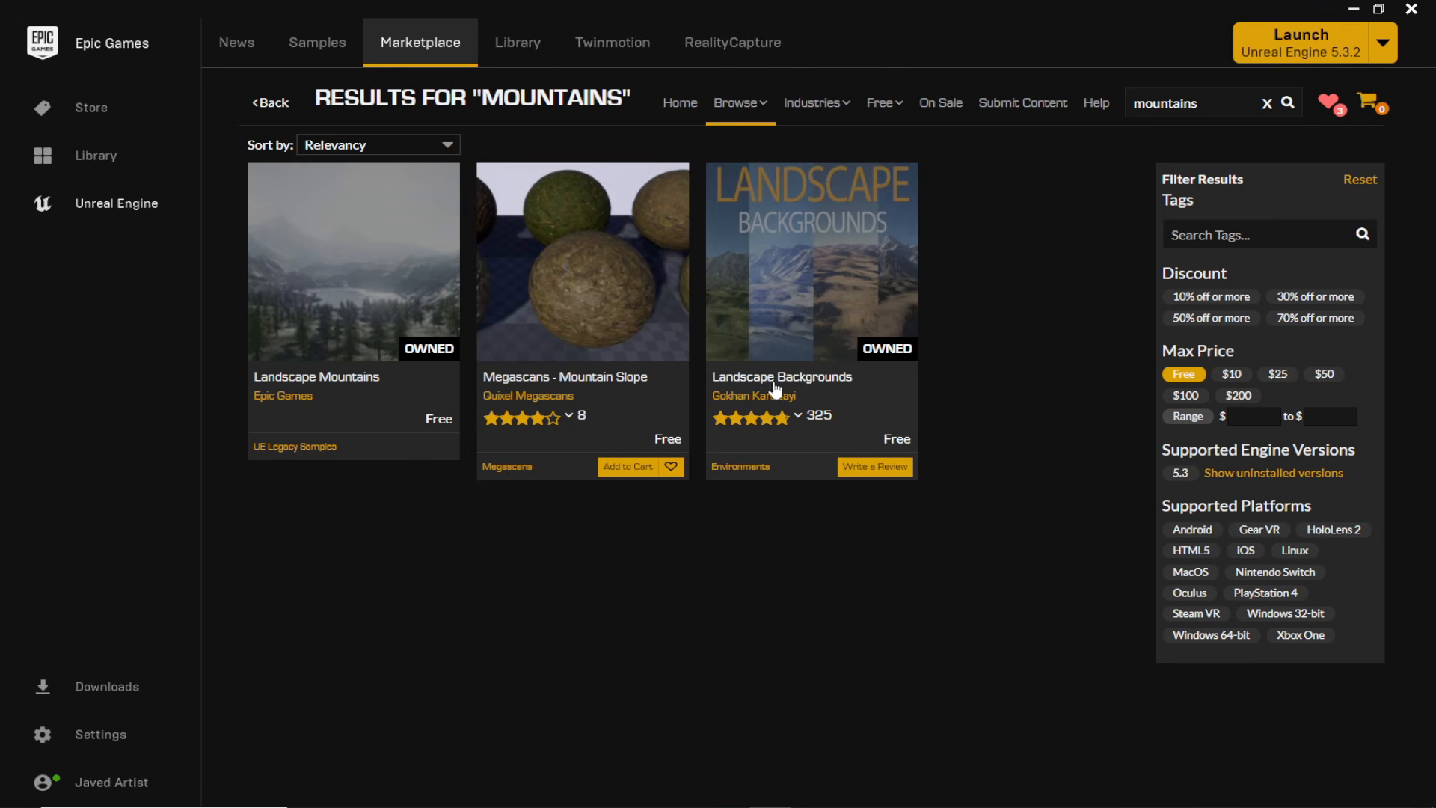
Add the Landscape Backgrounds pack to the Tutorial project.
left_click(806, 363)
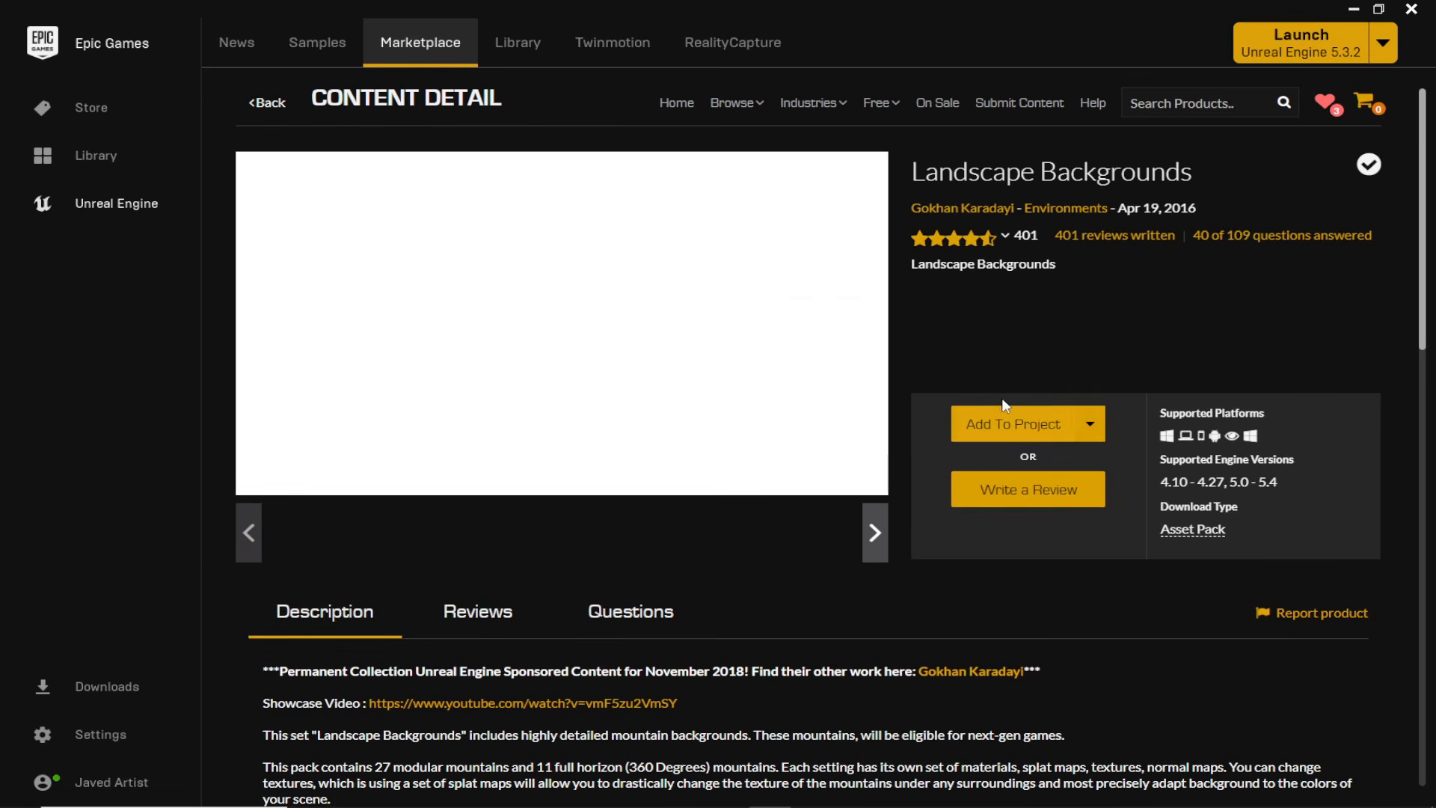
left_click(1000, 434)
left_click(785, 337)
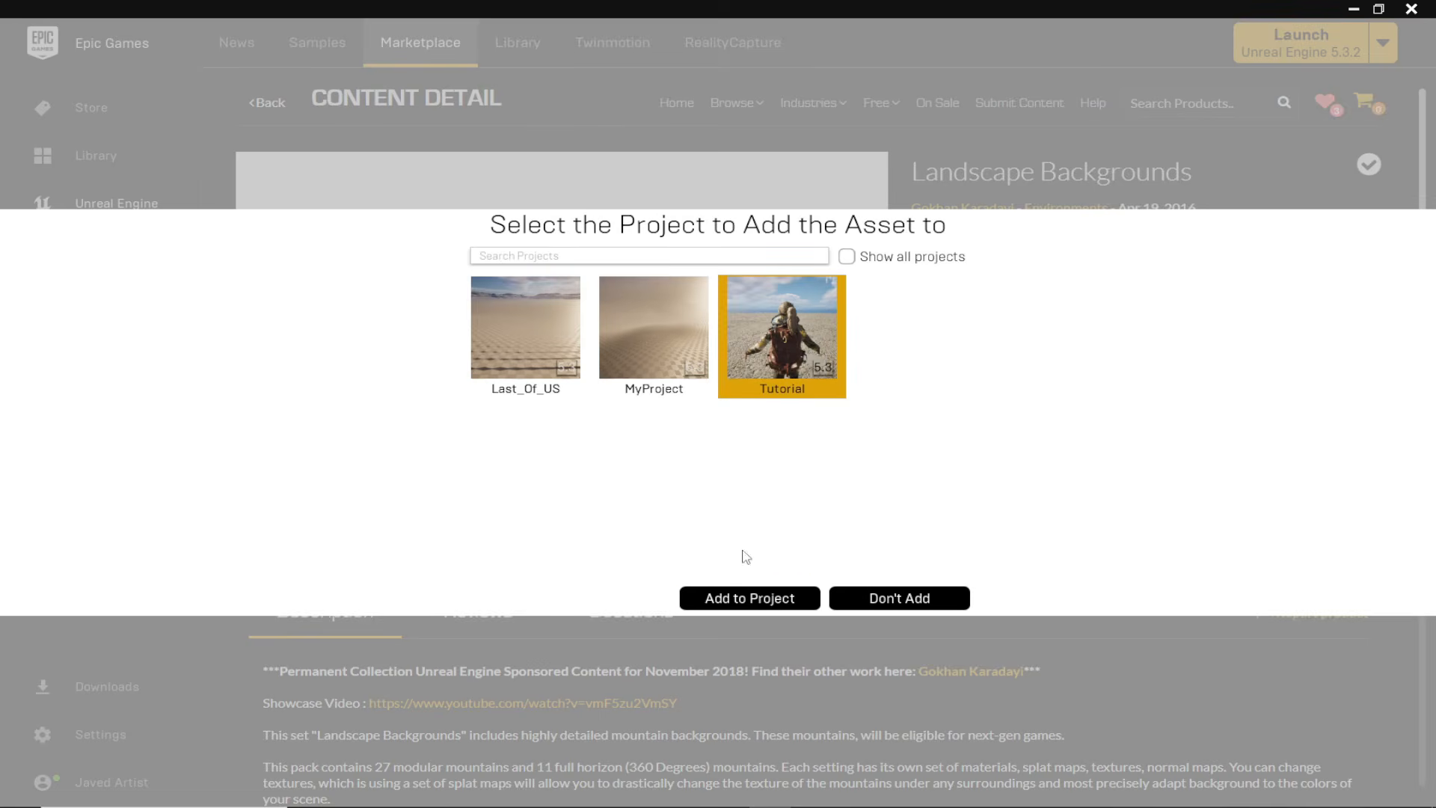
left_click(733, 597)
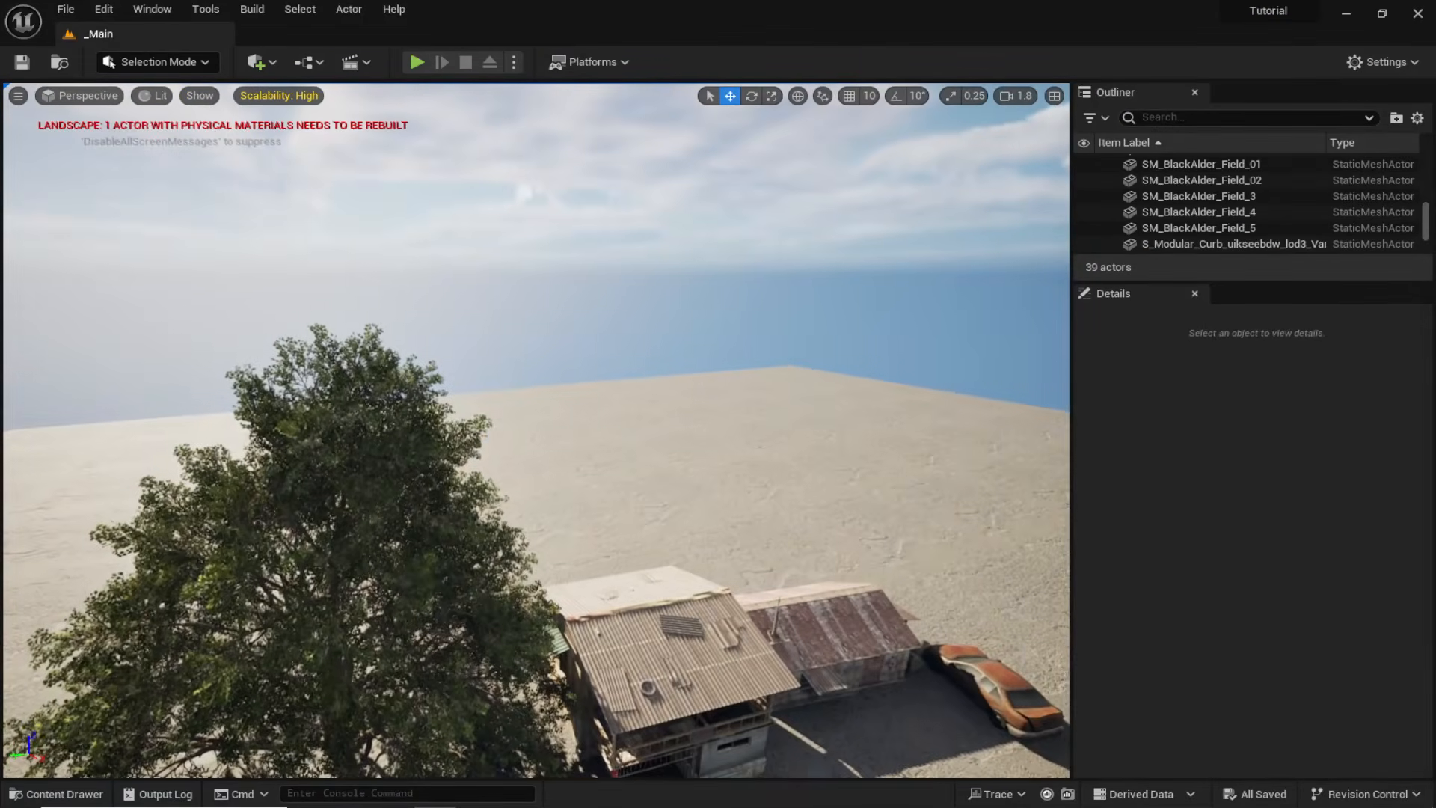
In Unreal Editor, open the PhotoR_Backgrounds folder and filter its content to Static Mesh assets.
key("ctrl+space")
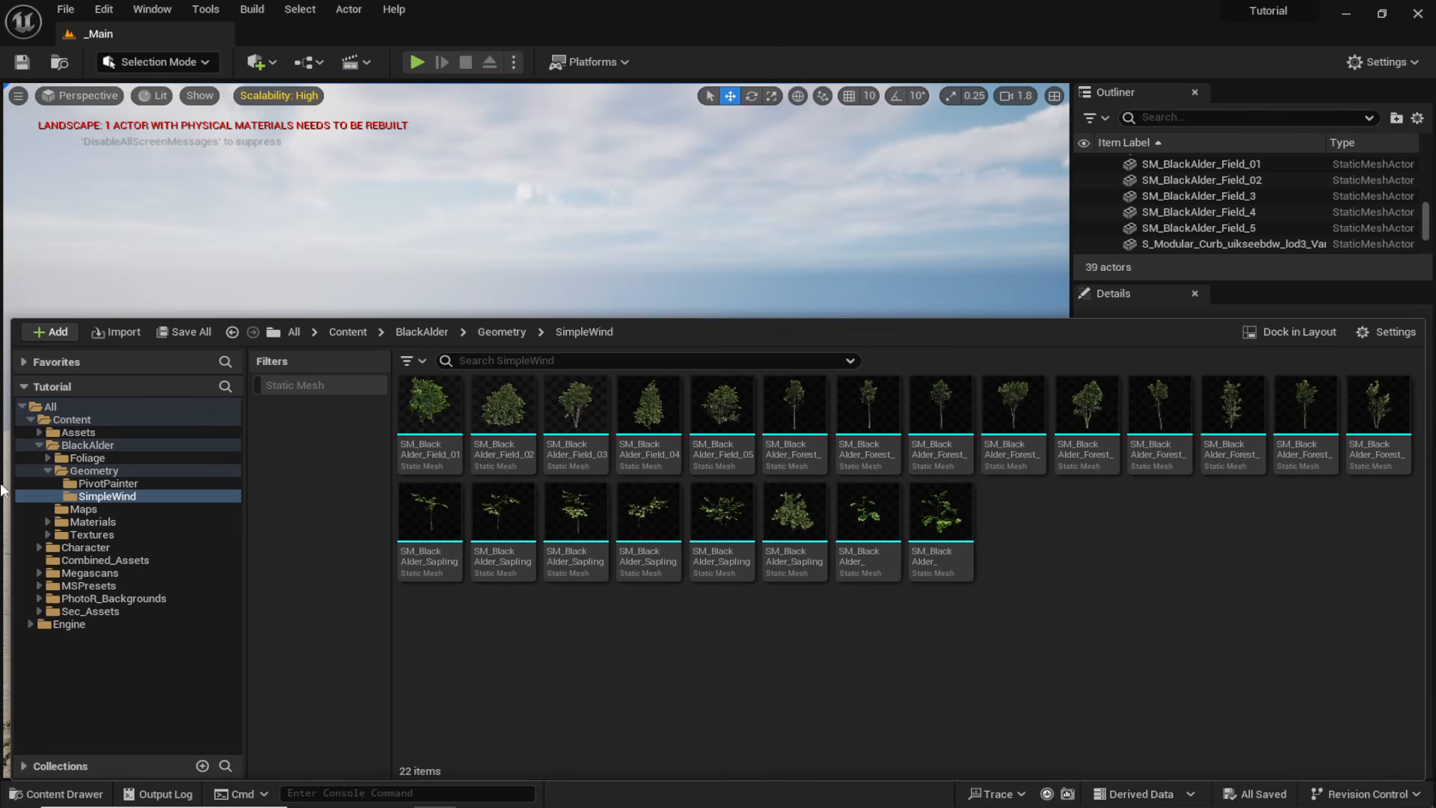
left_click(37, 444)
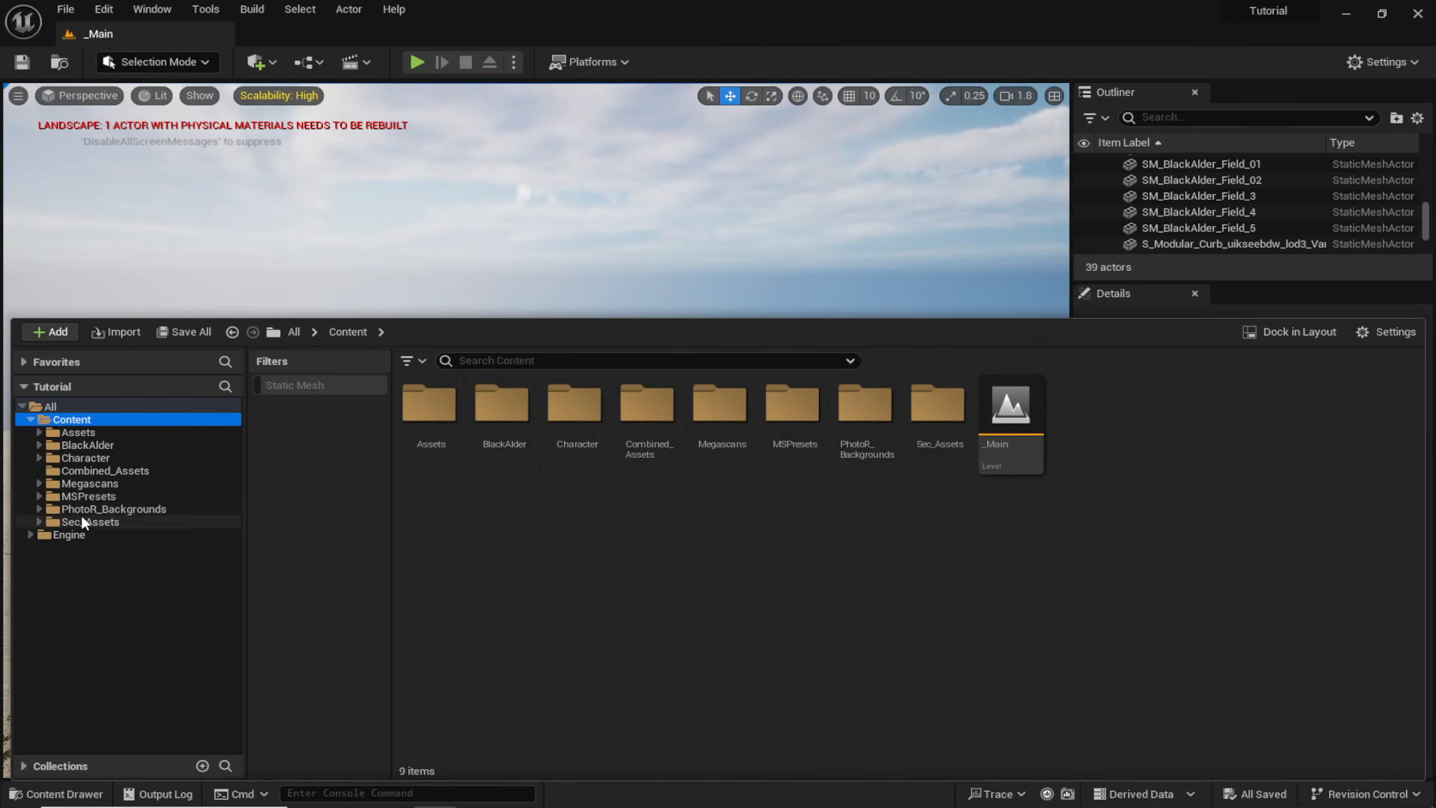
left_click(96, 509)
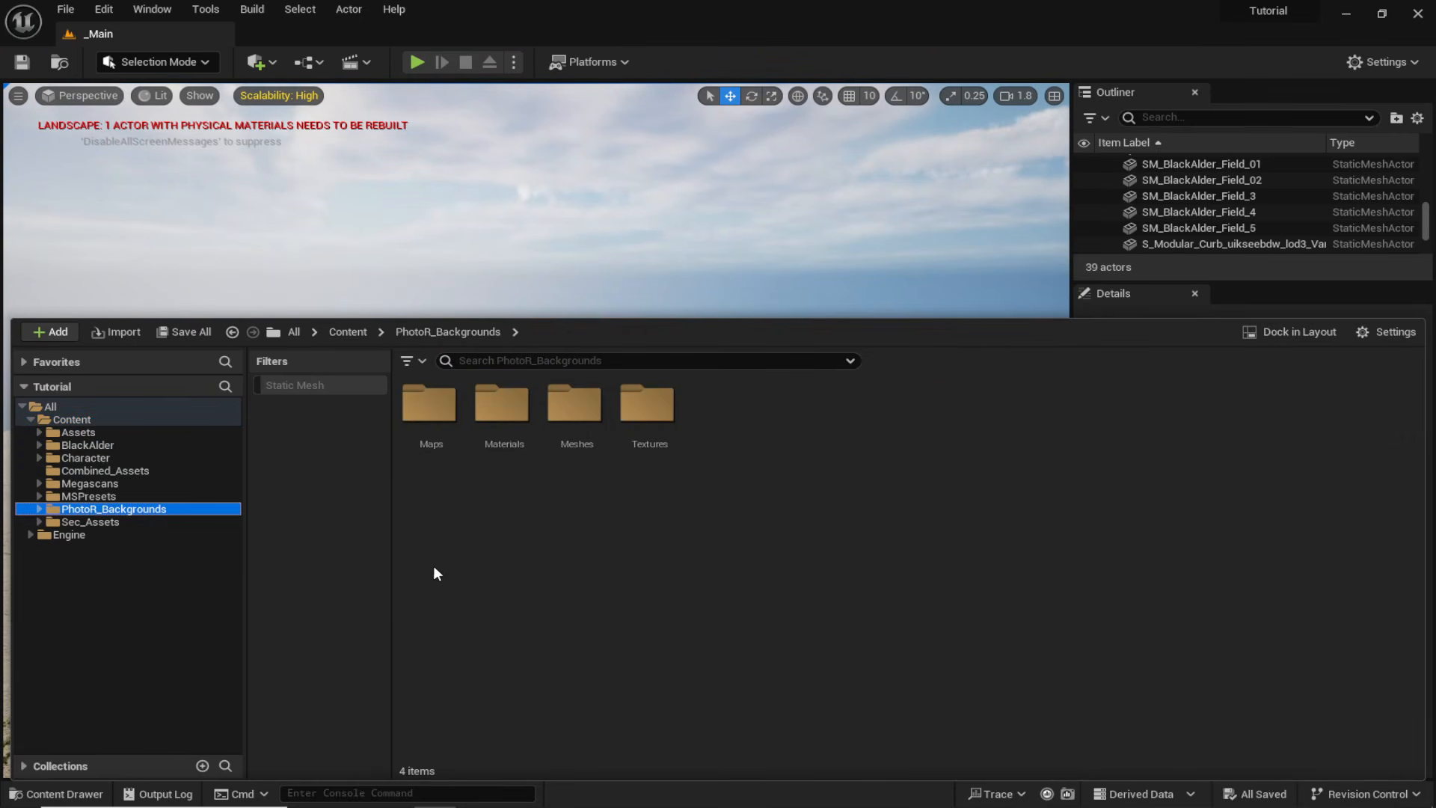
left_click(304, 389)
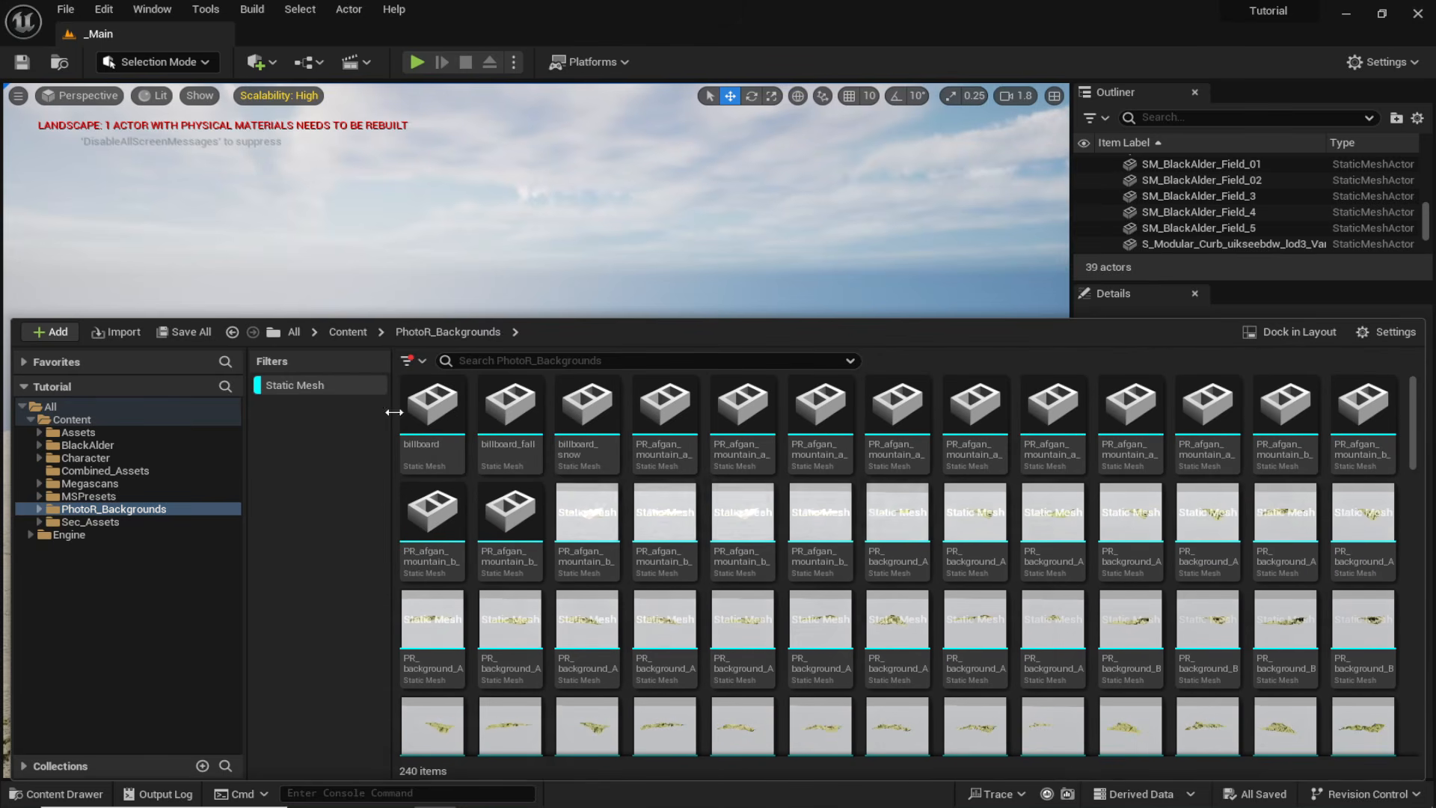
Place the summer variant of the pr_background_mountain_a_5 mesh in the level as a backdrop behind the houses.
scroll(1190, 657, "down", 1)
scroll(1237, 626, "down", 2)
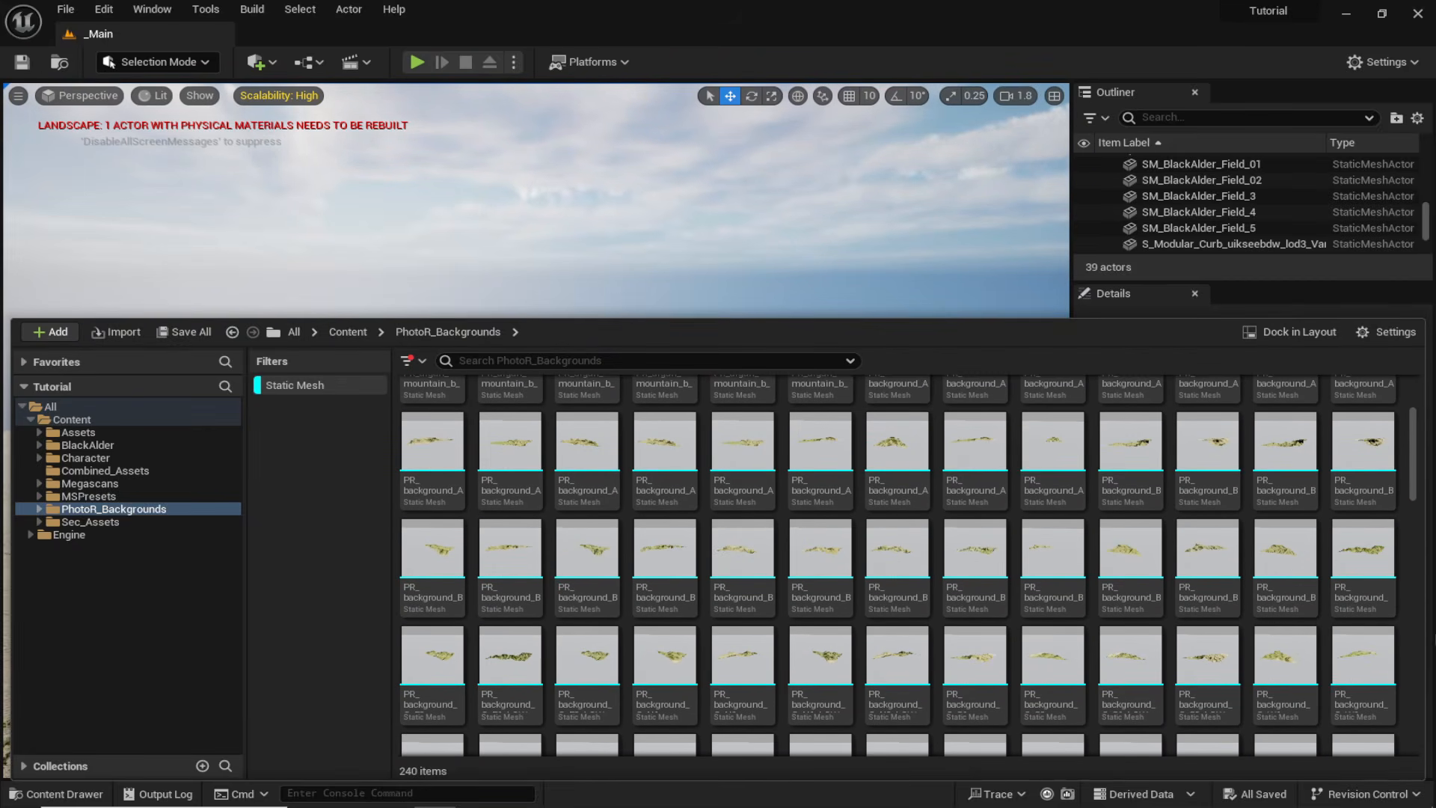
scroll(1210, 626, "down", 1)
left_click_drag(1361, 591, 710, 396)
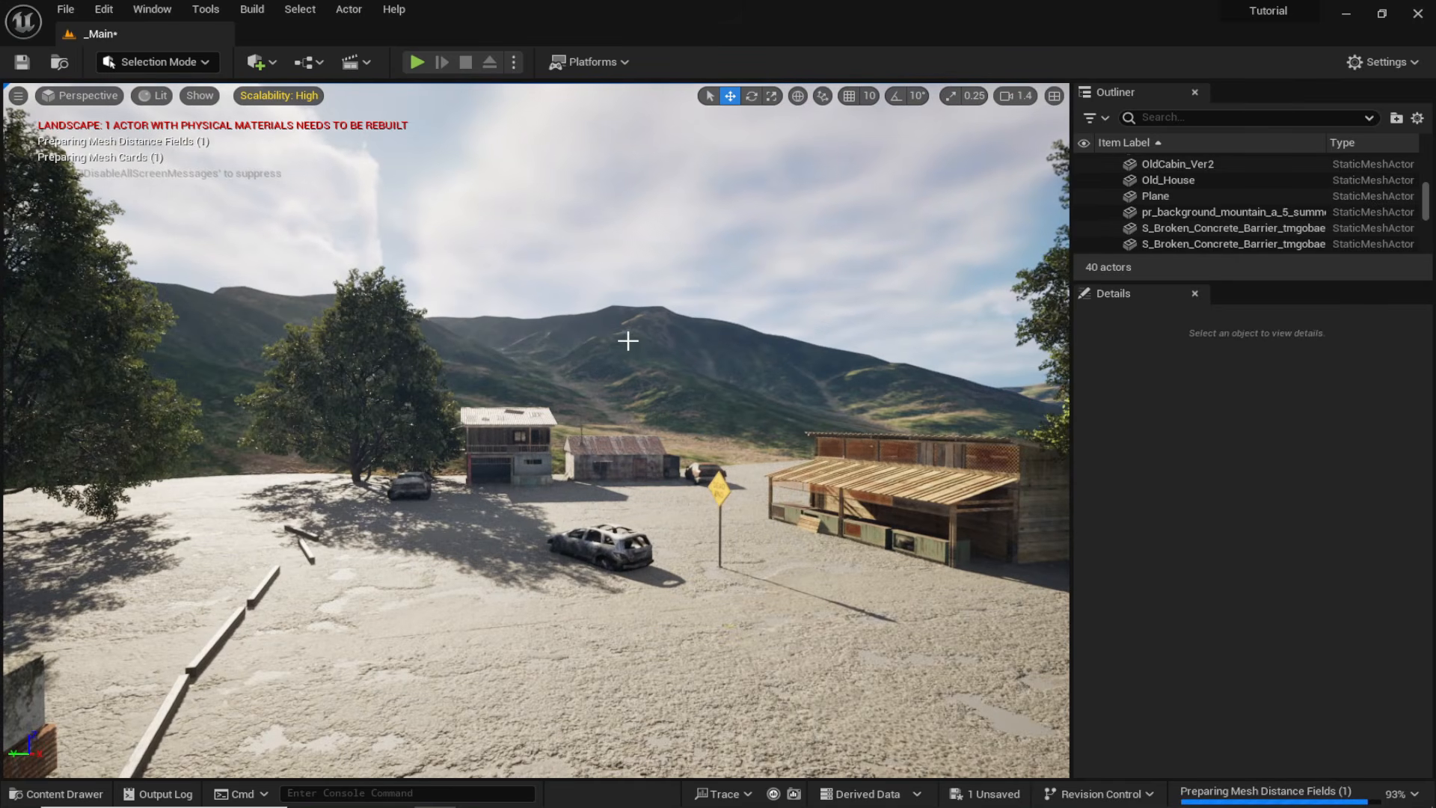
key("ctrl+space")
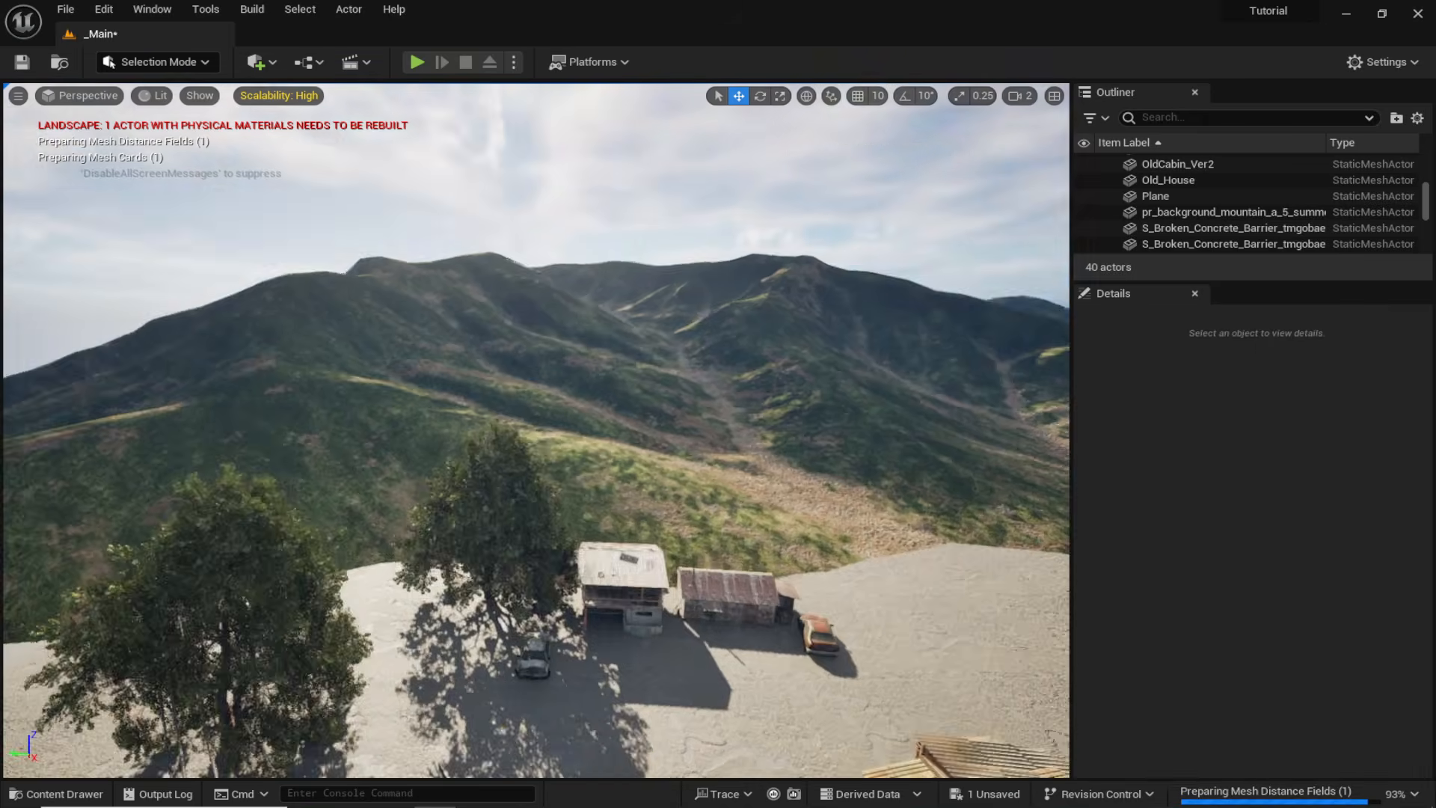
mouse_move(535, 430)
right_mouse_down()
mouse_move(568, 479)
mouse_move(524, 471)
mouse_move(523, 447)
right_mouse_up()
Add a Cube shape to the level near the background mountain.
left_click(266, 62)
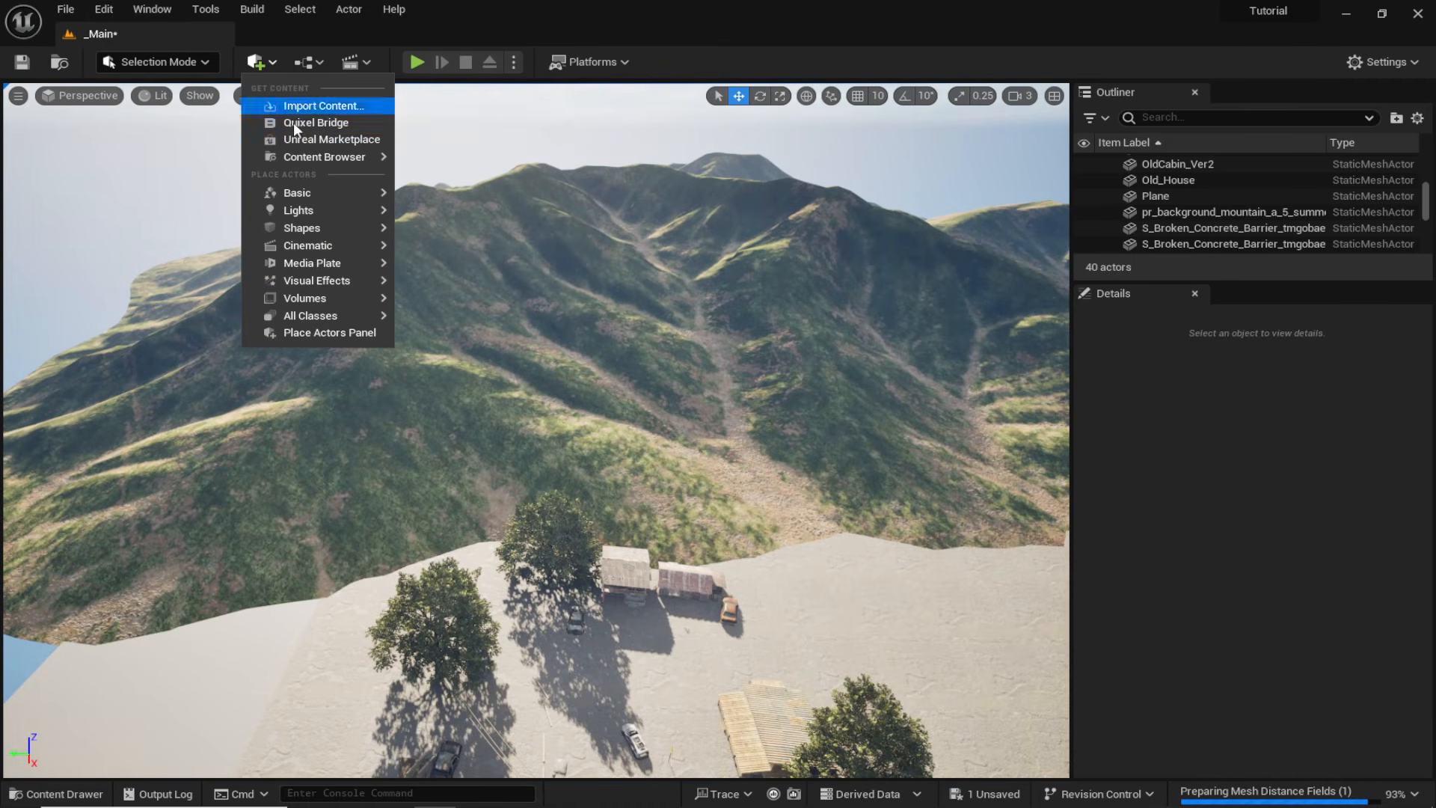
mouse_move(309, 228)
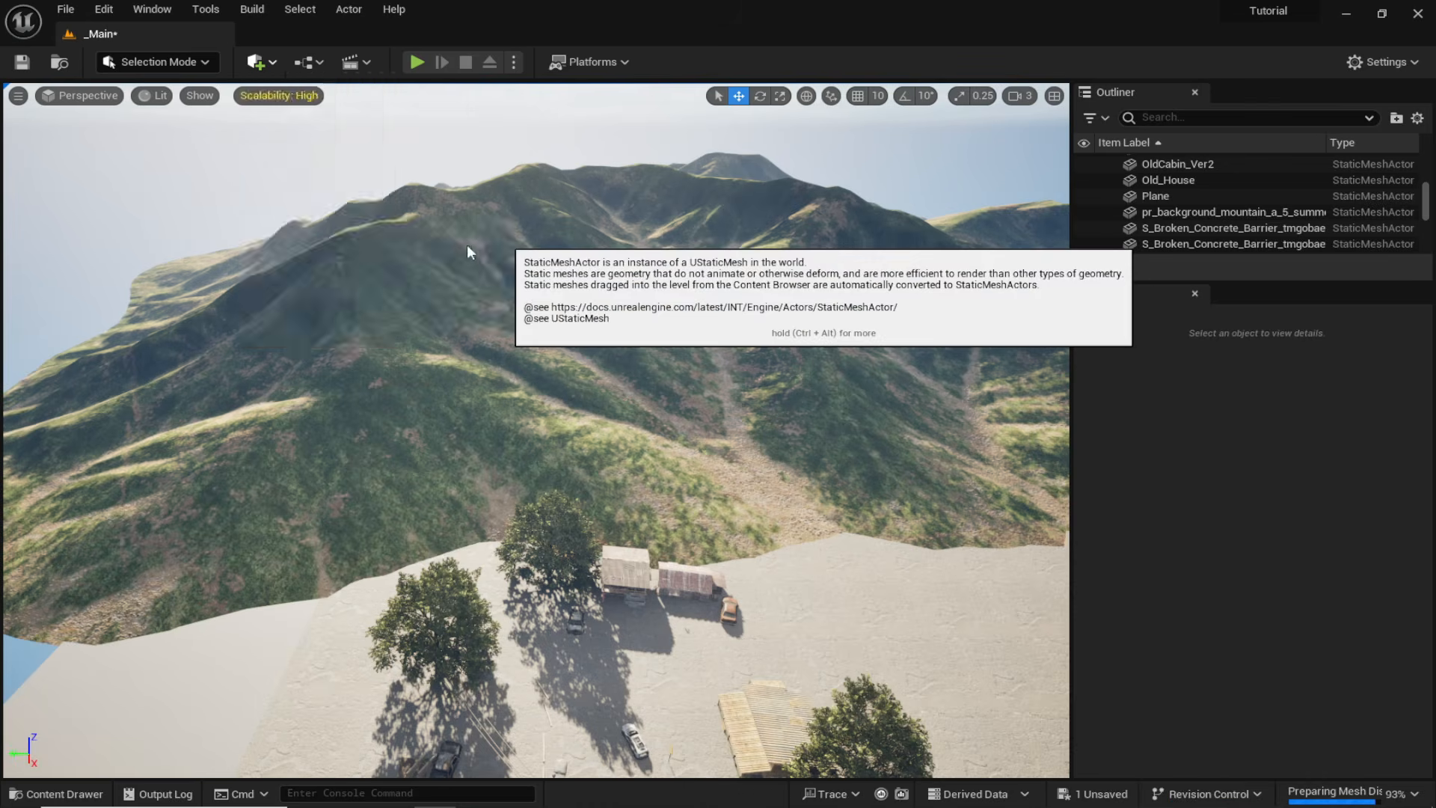
left_click(465, 236)
Unlock the cube's proportional scaling and set its scale to 1000 on X and Z, forming a huge thin wall.
right_click_drag(464, 236, 464, 194)
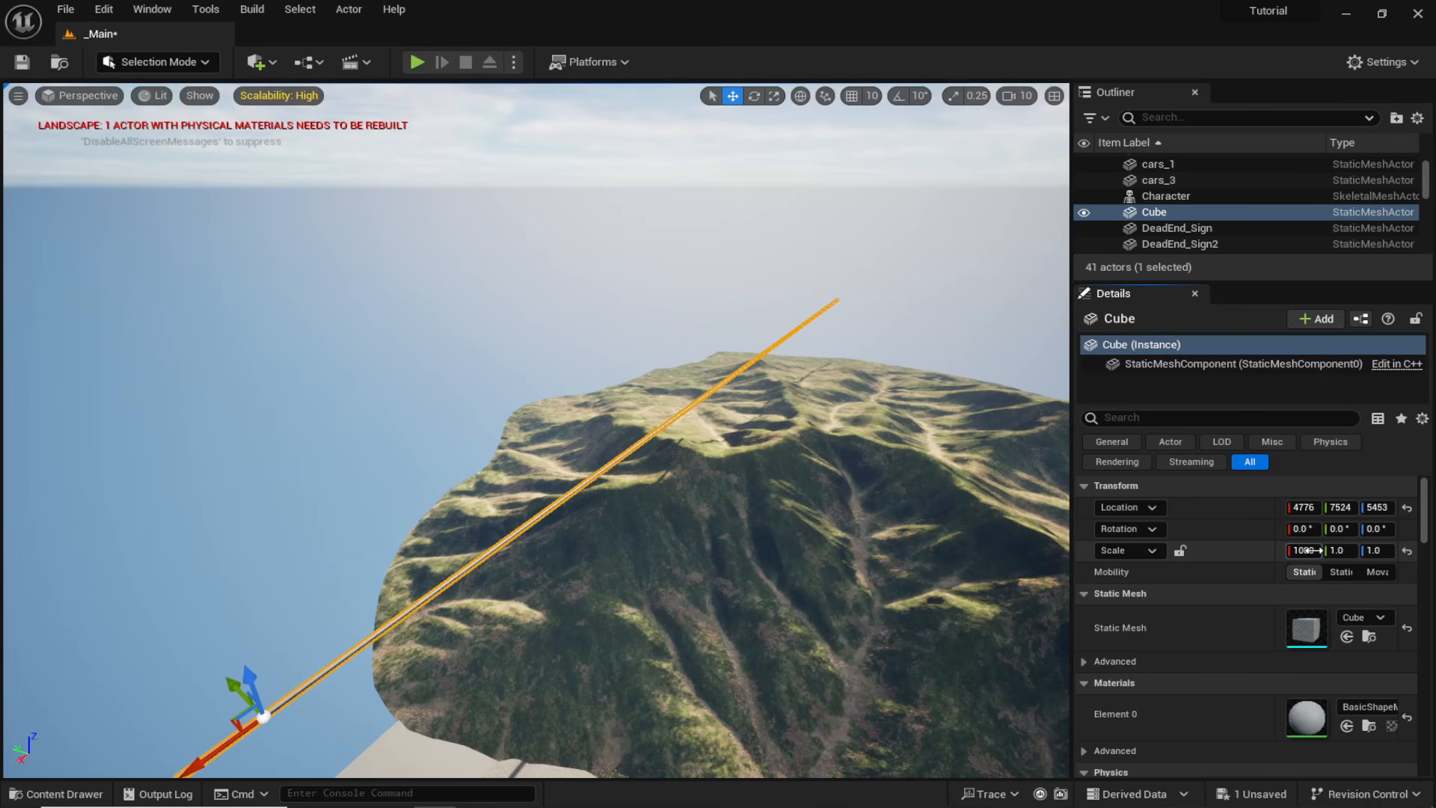
key("Return")
key("Return")
right_click_drag(665, 437, 538, 512)
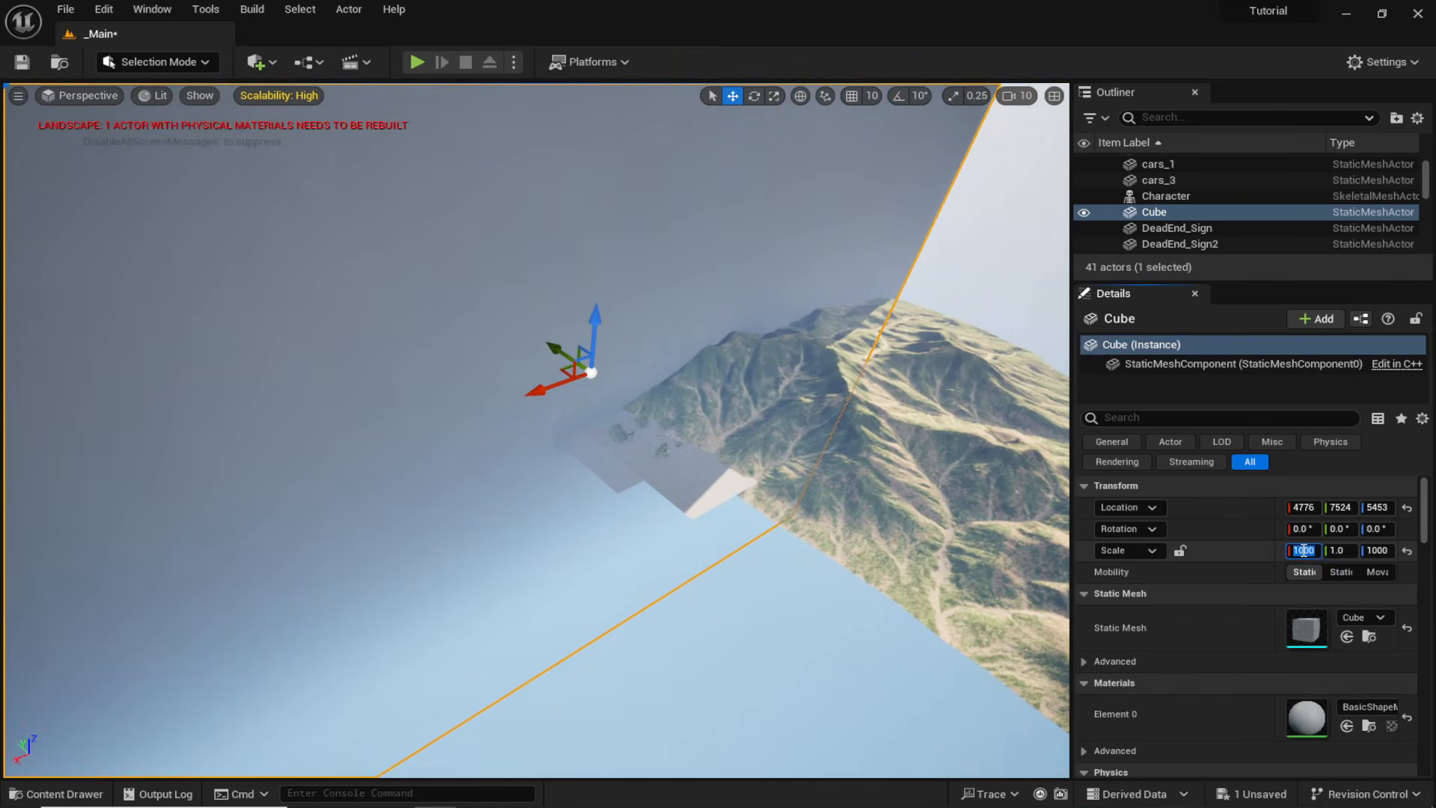
Reduce the cube wall's scale to 500 on X and Z and reposition it beside the background mountain.
key("Return")
left_click(1378, 552)
type("500")
key("Return")
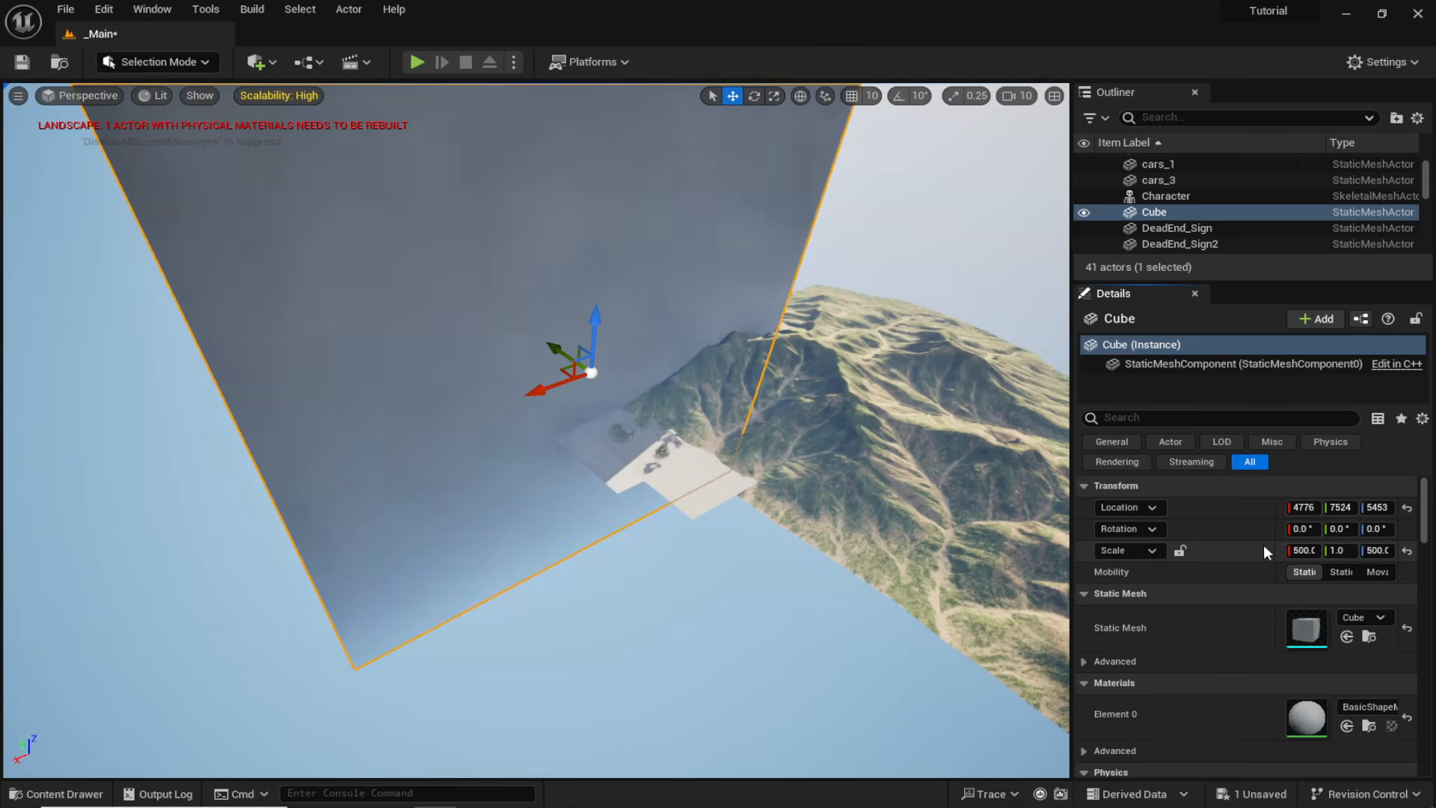
right_click_drag(682, 423, 586, 557)
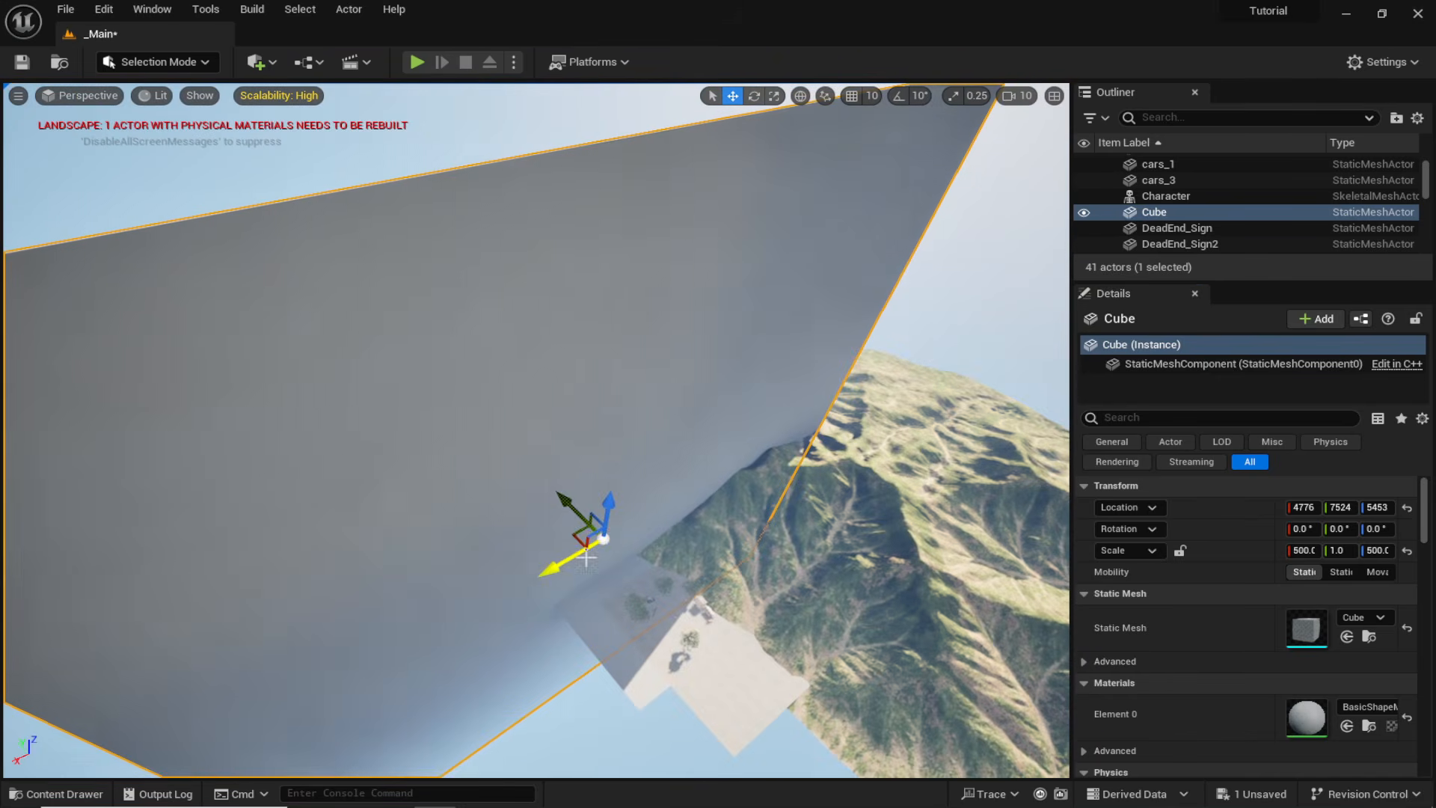
left_click_drag(586, 534, 527, 449)
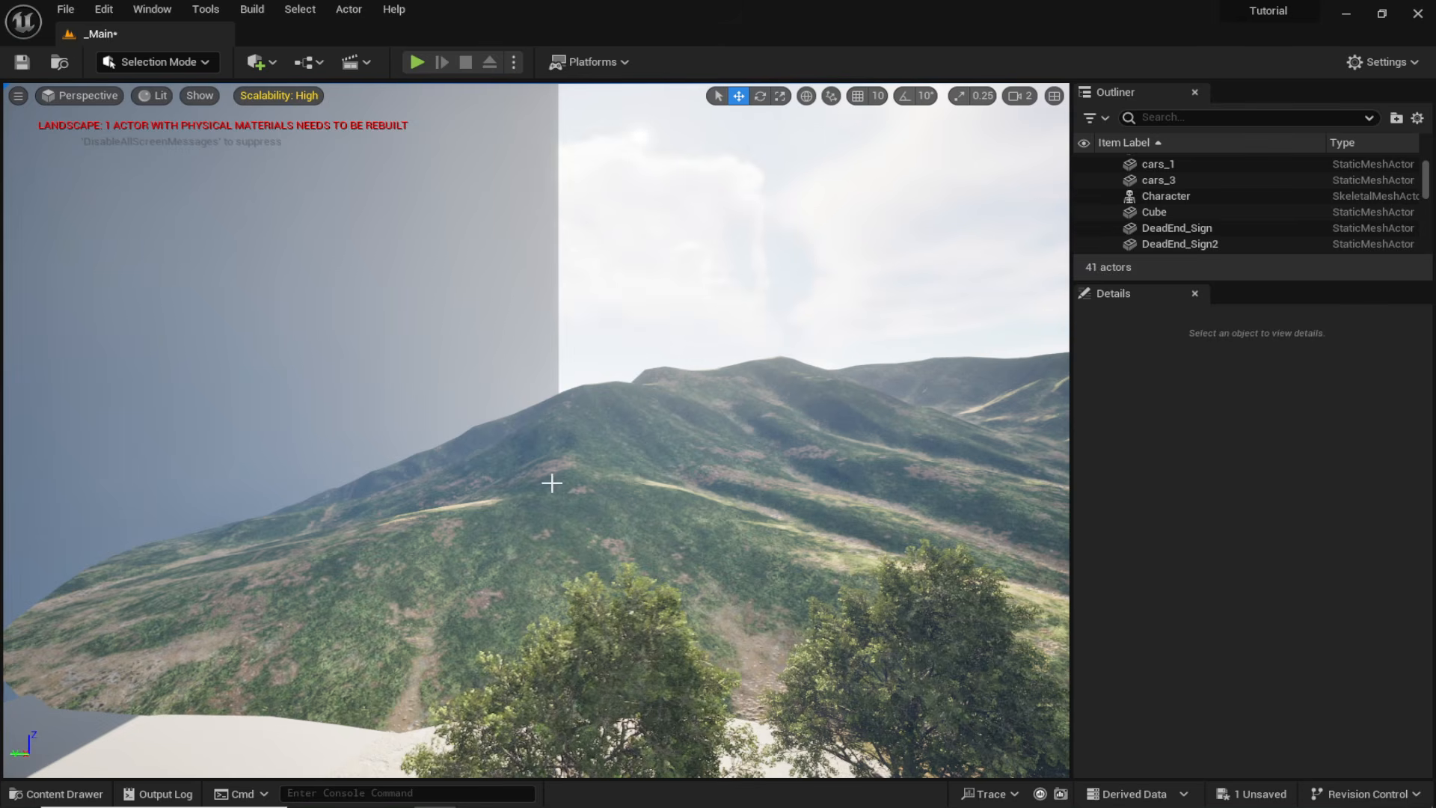
Save the level's unsaved changes with the mountain backdrop and cube wall in place.
mouse_move(516, 233)
right_mouse_down()
mouse_move(574, 292)
mouse_move(523, 258)
right_mouse_up()
scroll(523, 258, "down", 1)
right_click_drag(362, 244, 474, 276)
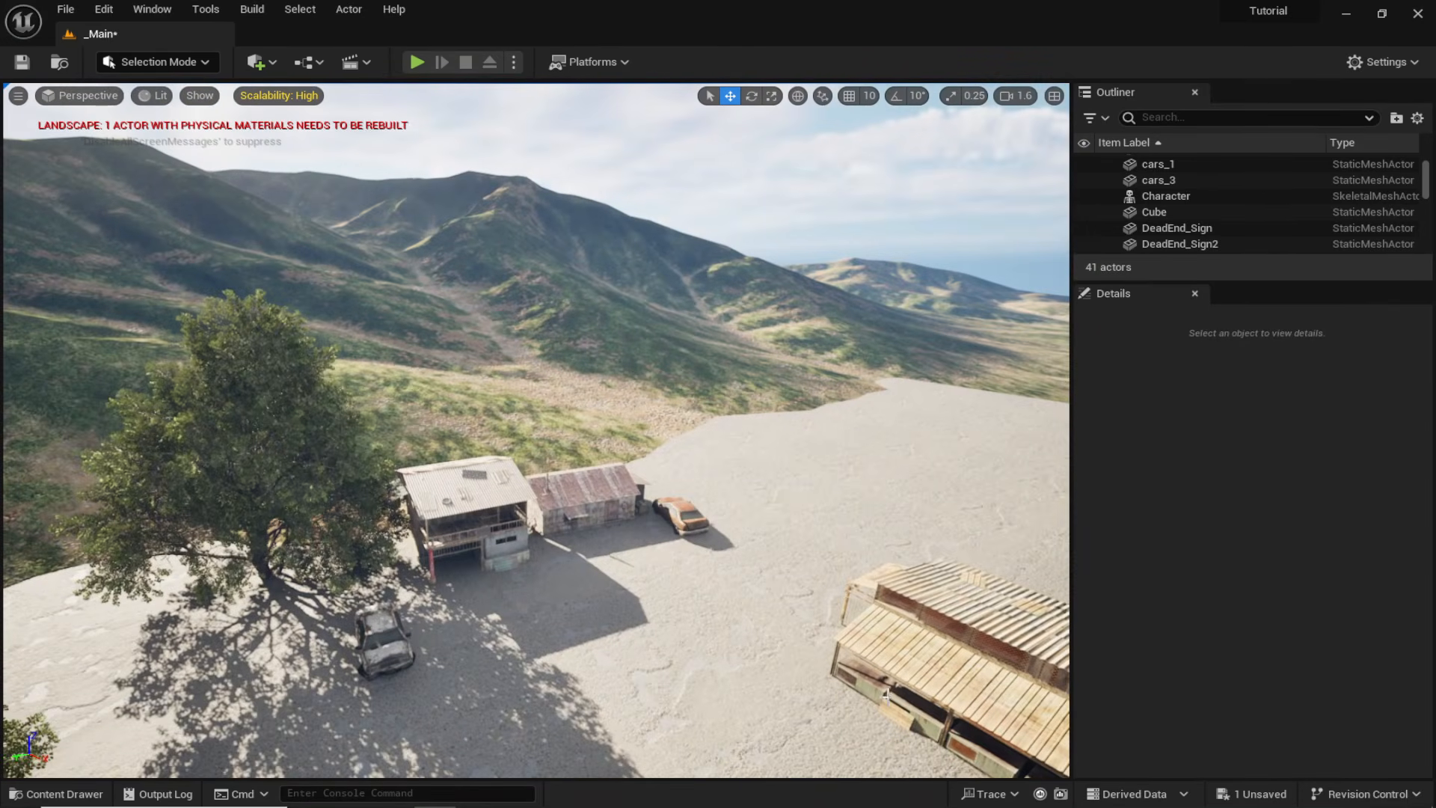
left_click(1263, 794)
left_click(826, 591)
right_click_drag(695, 362, 686, 292)
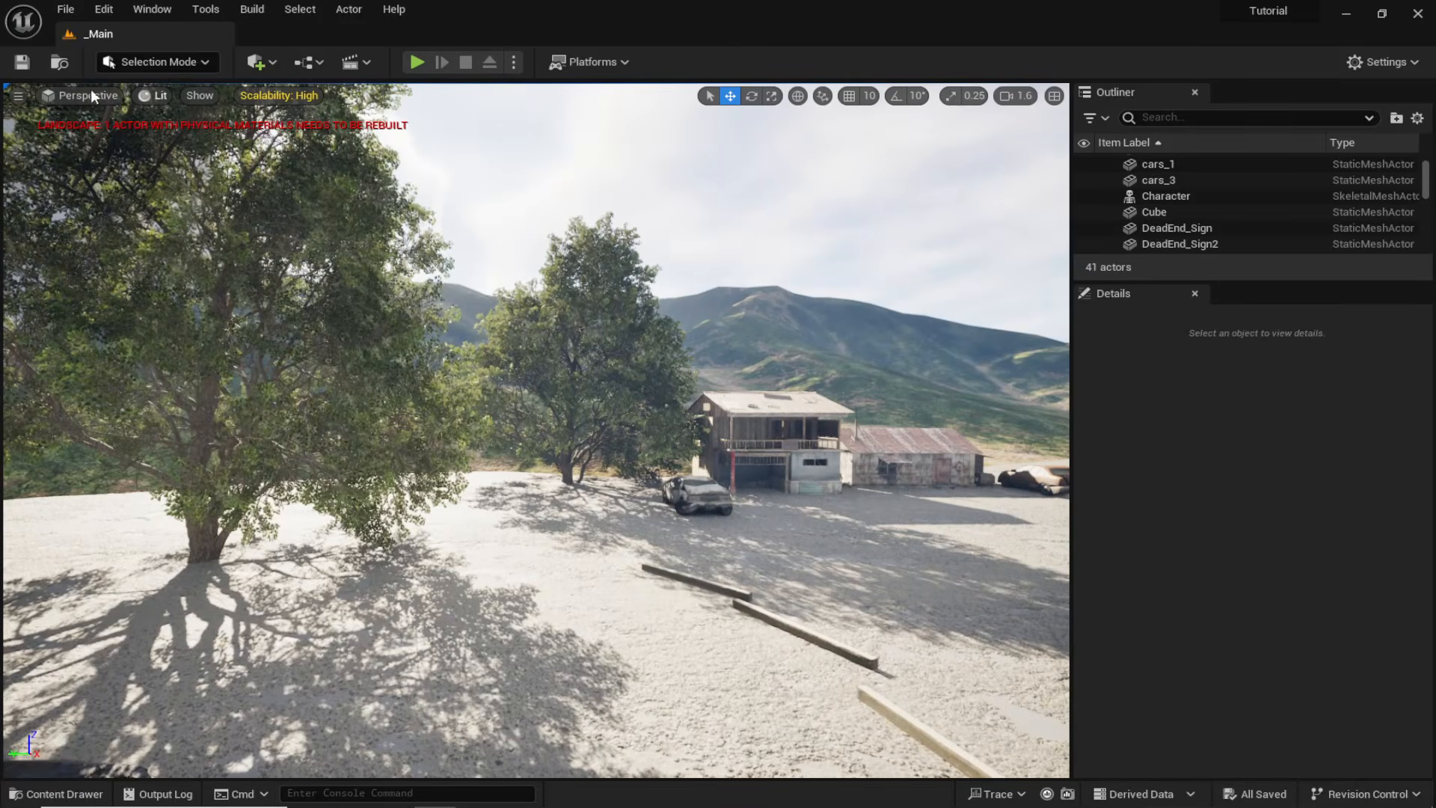
Open Quixel Bridge from the level editor and display the static meshes in the project's Megascans folder.
left_click(271, 64)
left_click(323, 124)
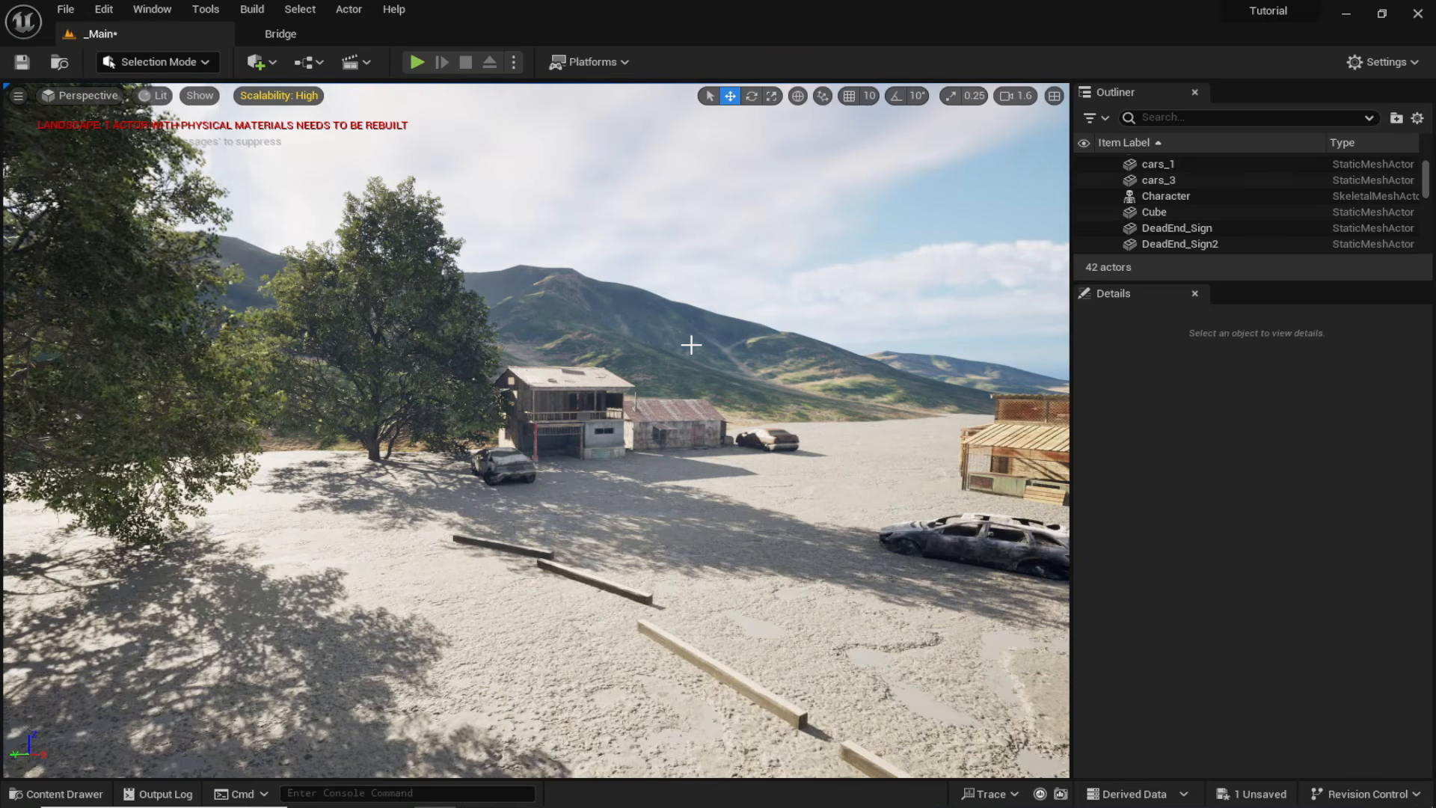
key("ctrl+space")
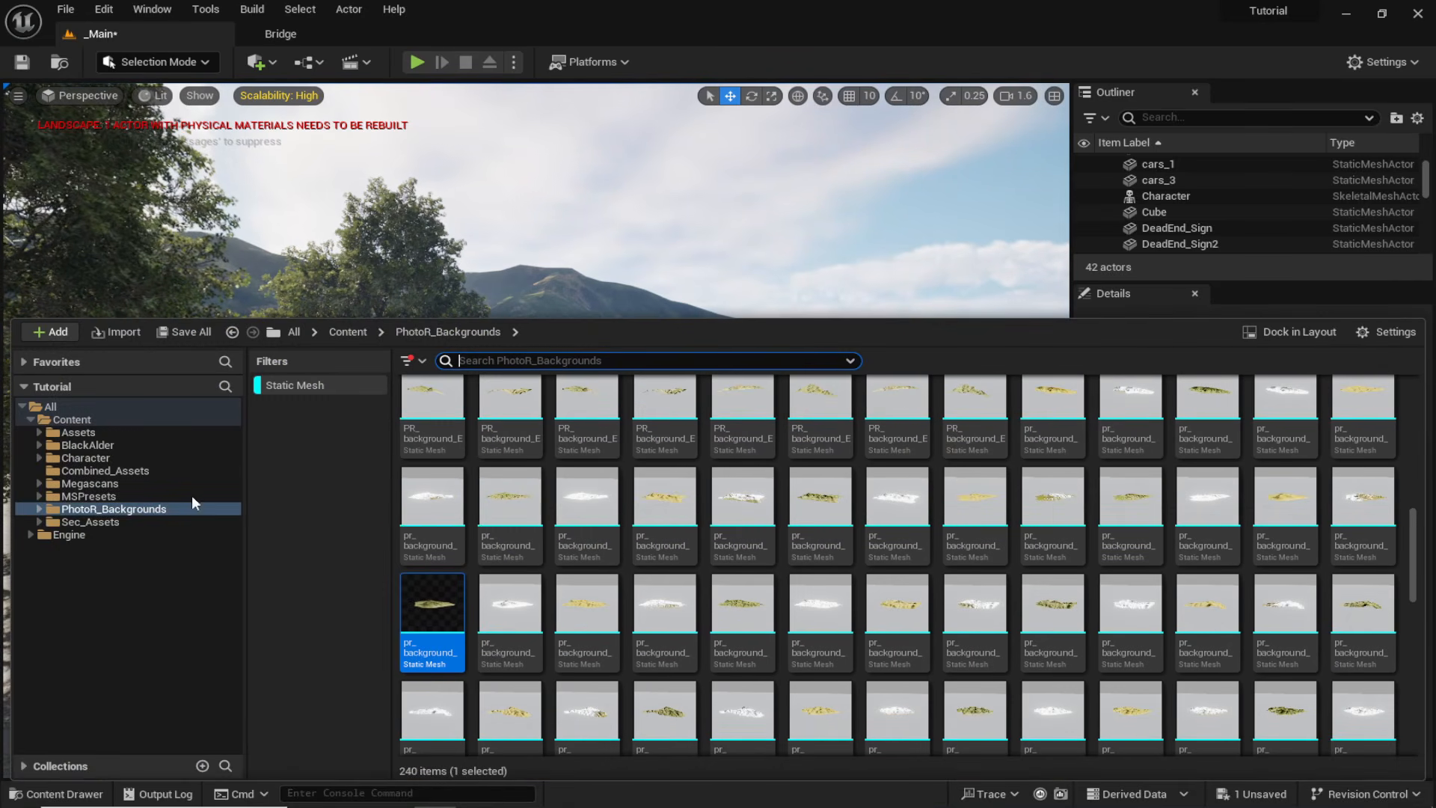
left_click(105, 485)
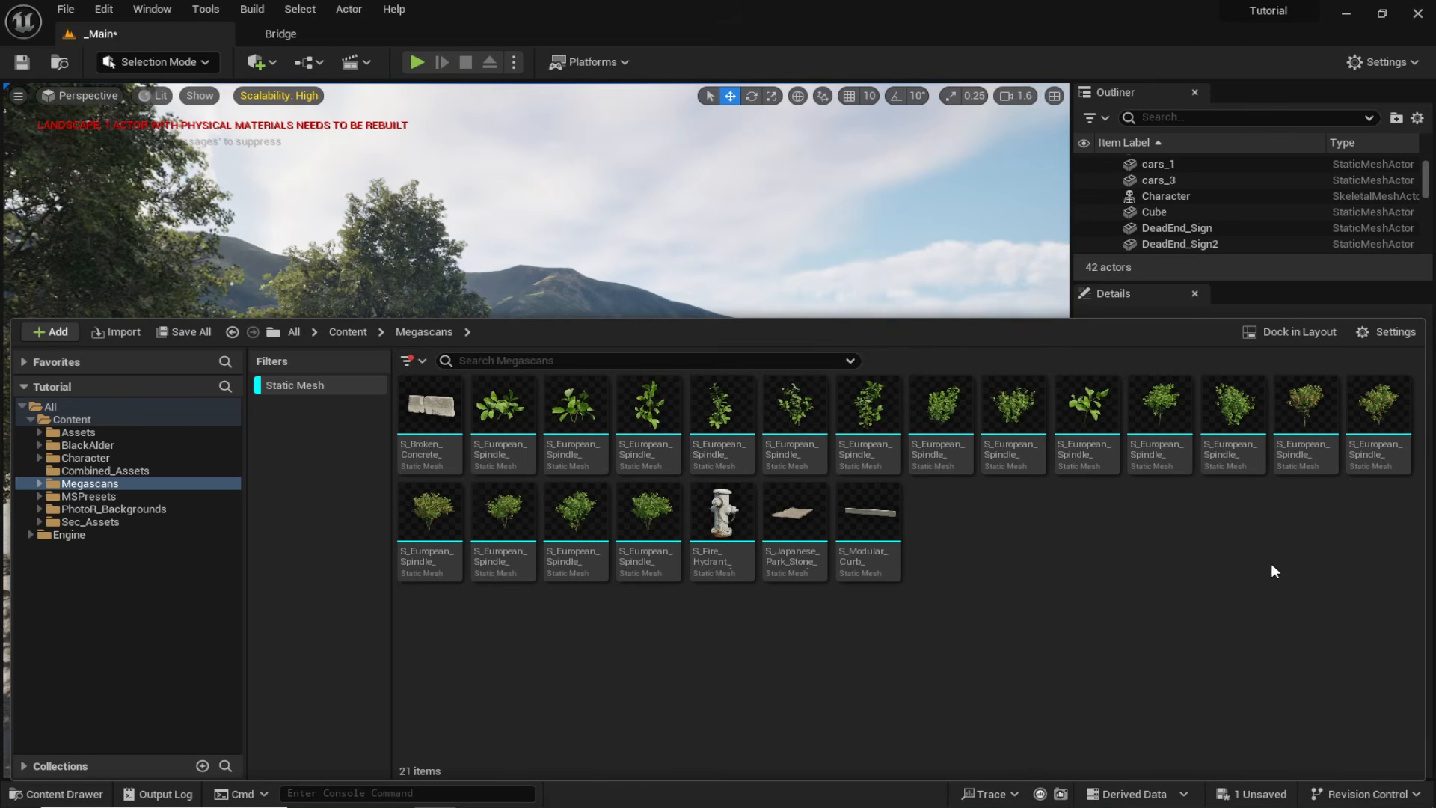
Switch to Foliage mode and select four dense European Spindle foliage types, starting with Var16_lod1, for painting.
left_click(133, 57)
left_click(154, 123)
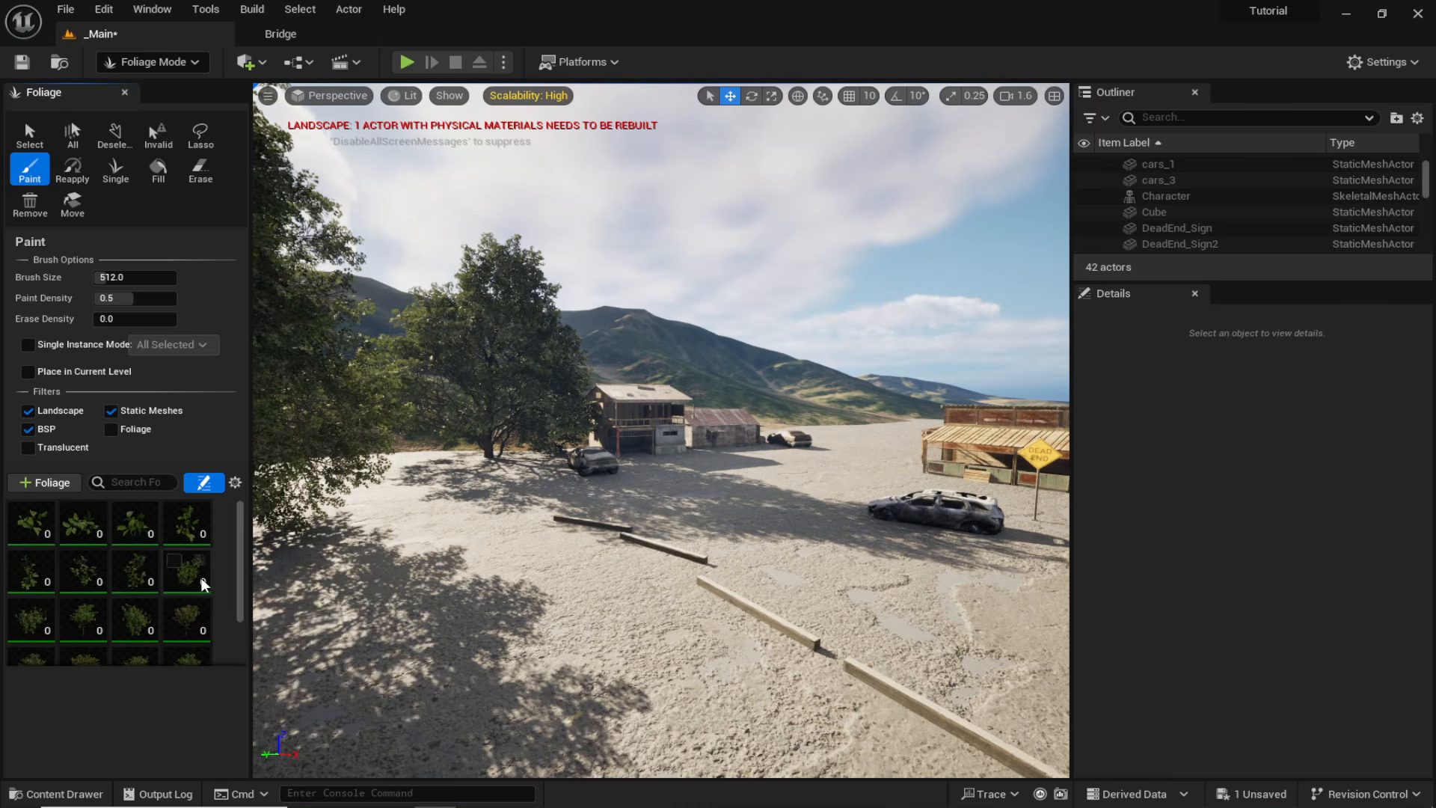
key("w")
right_click_drag(636, 692, 972, 740)
left_click(186, 571)
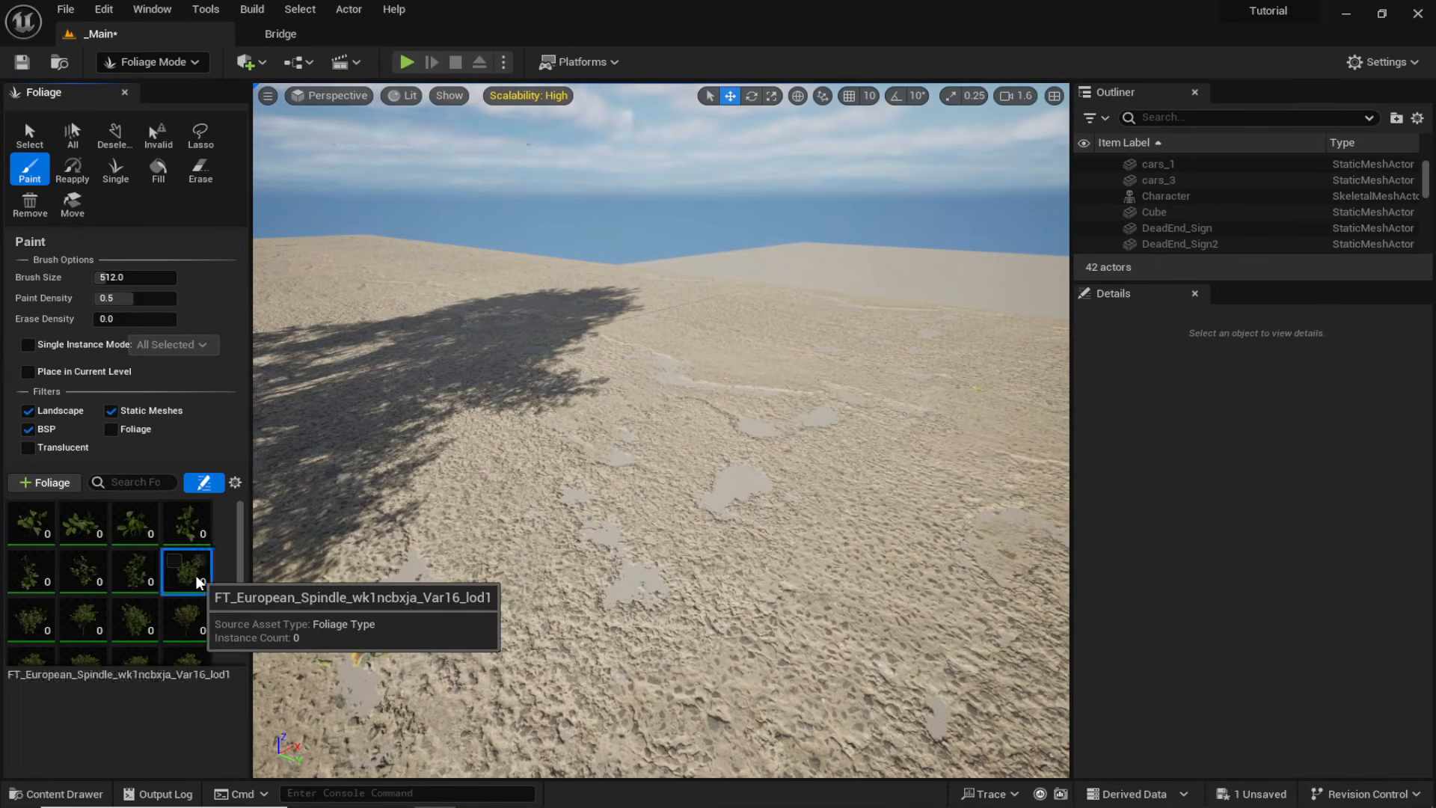
left_click(146, 641, "shift")
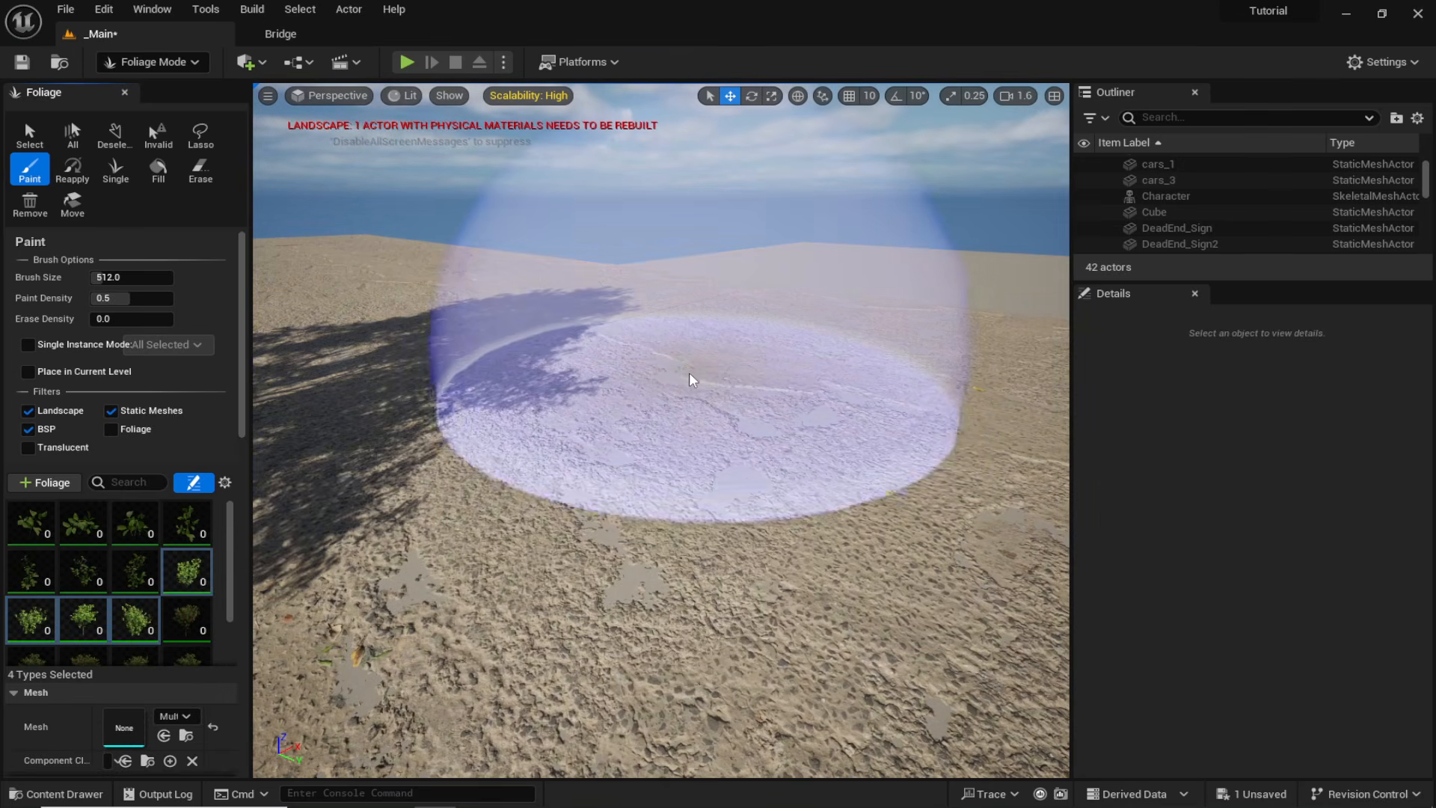
Paint a test patch of the selected spindle bushes on the ground and erase it.
left_click(692, 380)
key("w")
mouse_move(695, 389)
right_mouse_down()
mouse_move(707, 351)
mouse_move(668, 369)
right_mouse_up()
key("e")
scroll(673, 374, "down", 3)
key("w")
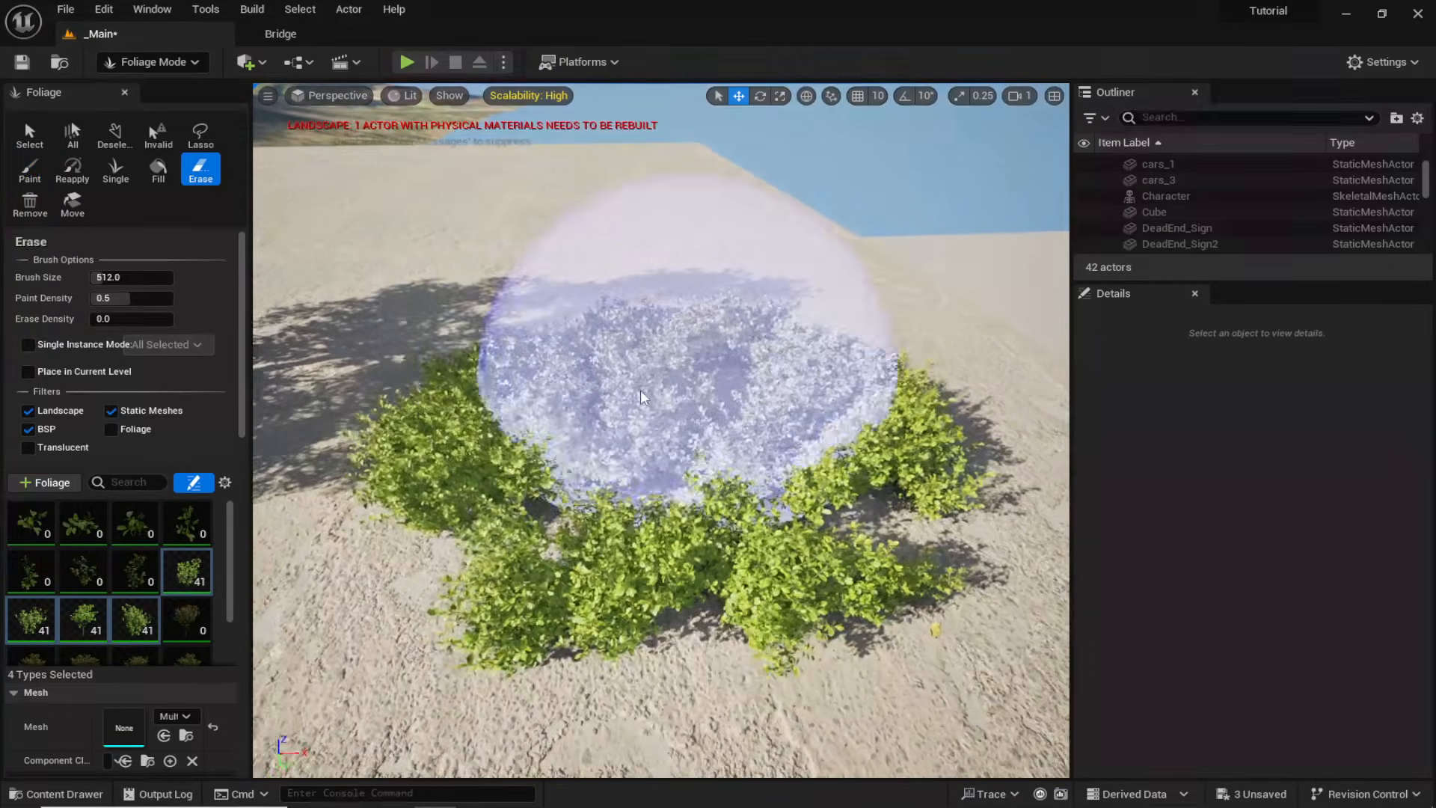
left_click(643, 396, "shift")
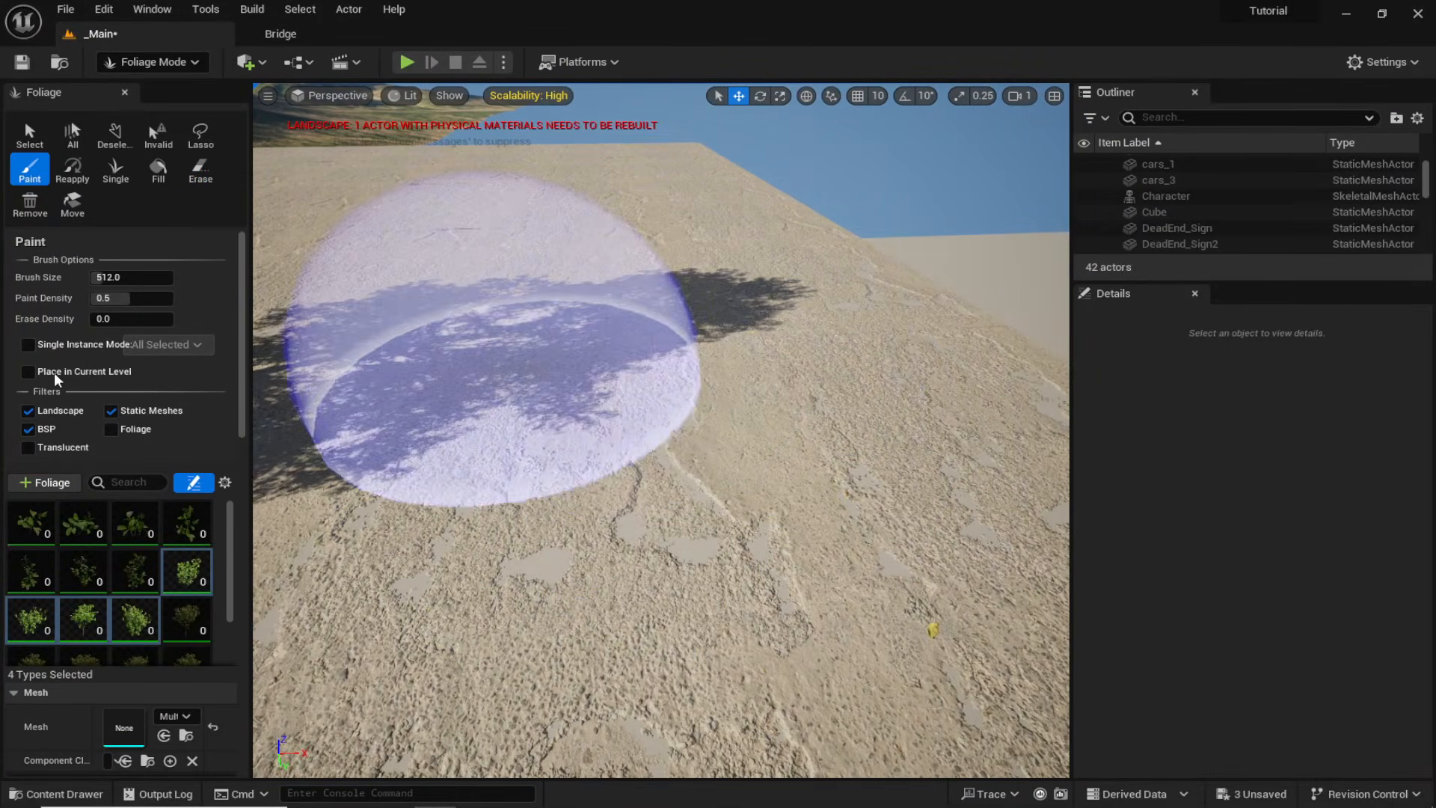
Exclude static meshes from foliage painting, lower the paint density to 0.29 and set the selected types' Density / 1Kuu to 3.
left_click(114, 412)
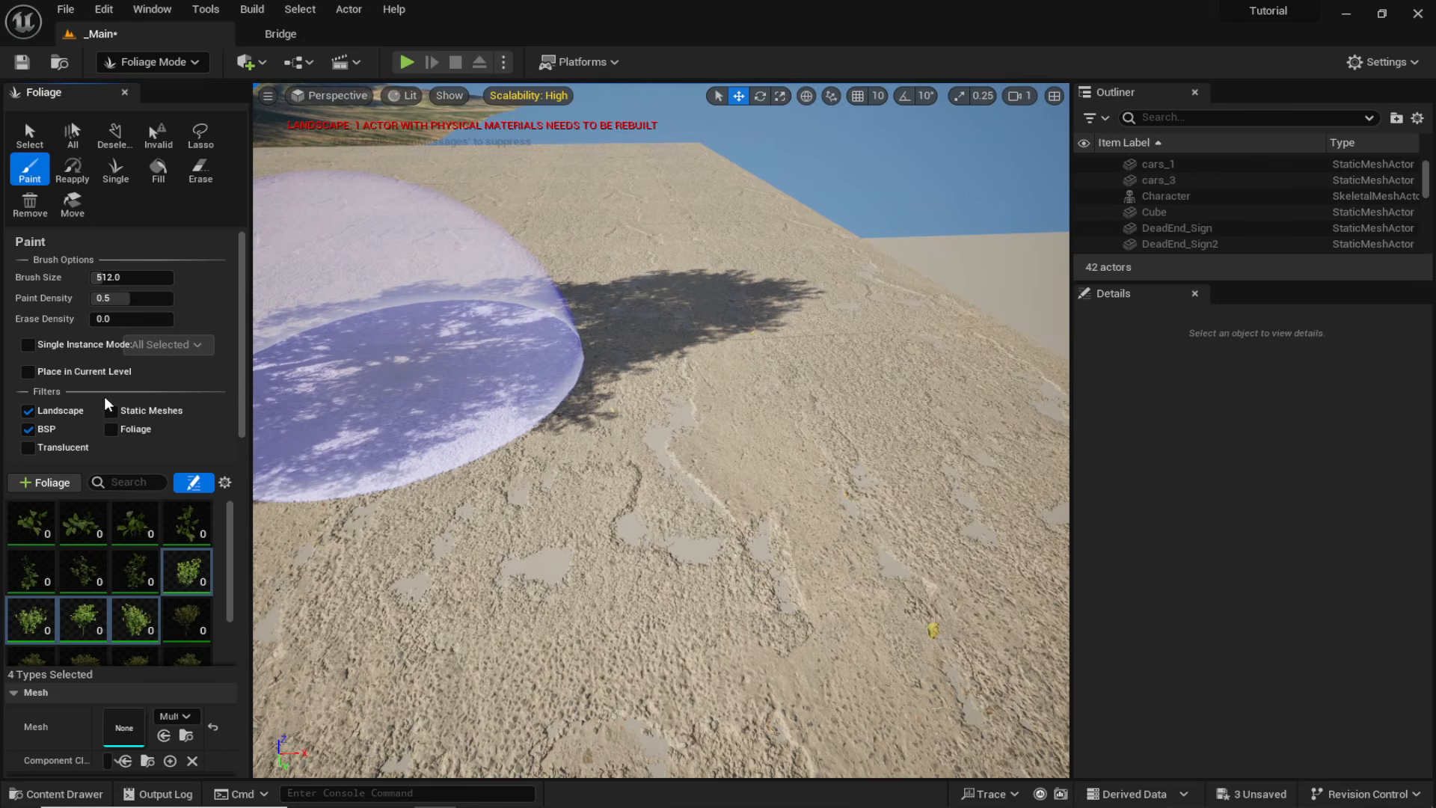
left_click_drag(147, 298, 135, 298)
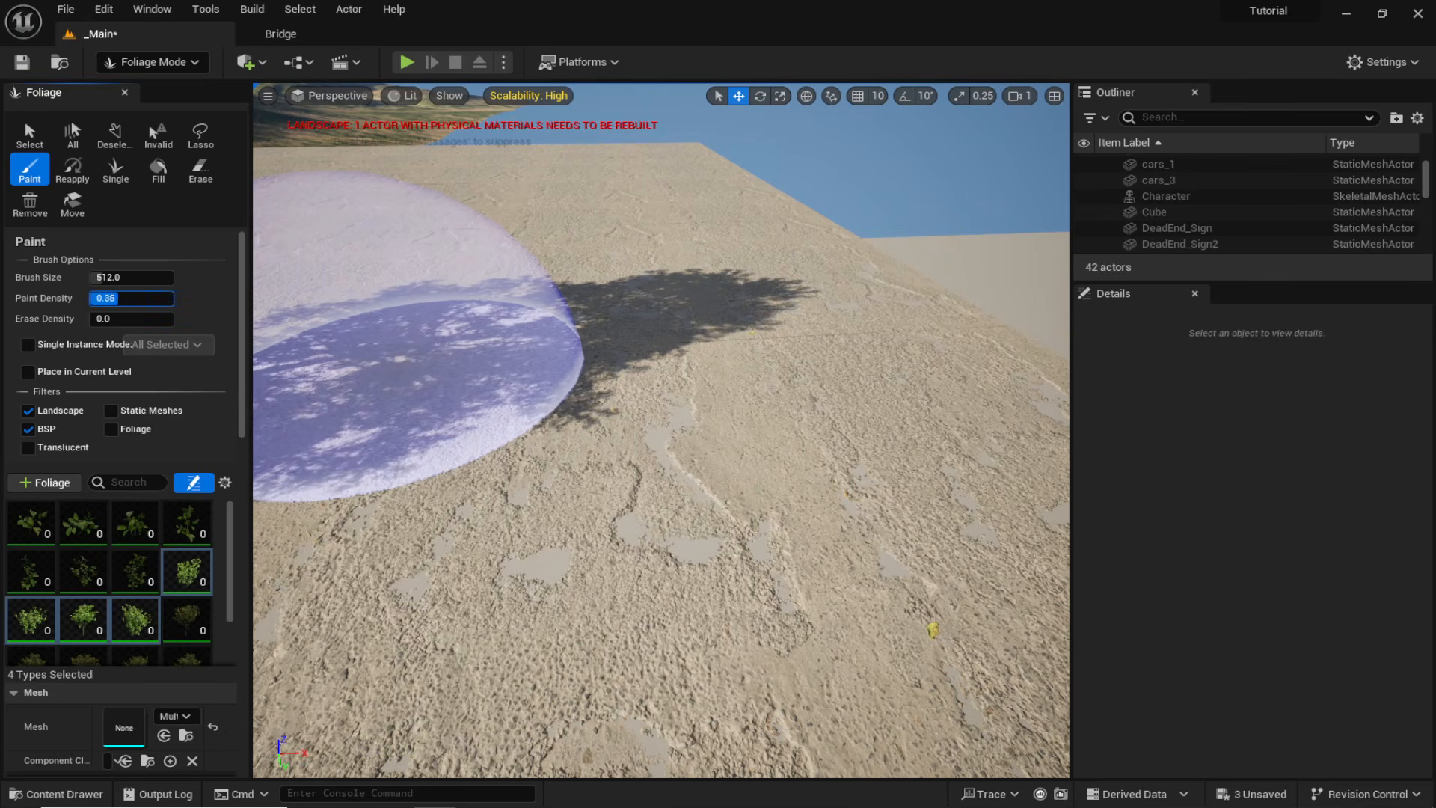
scroll(157, 561, "down", 5)
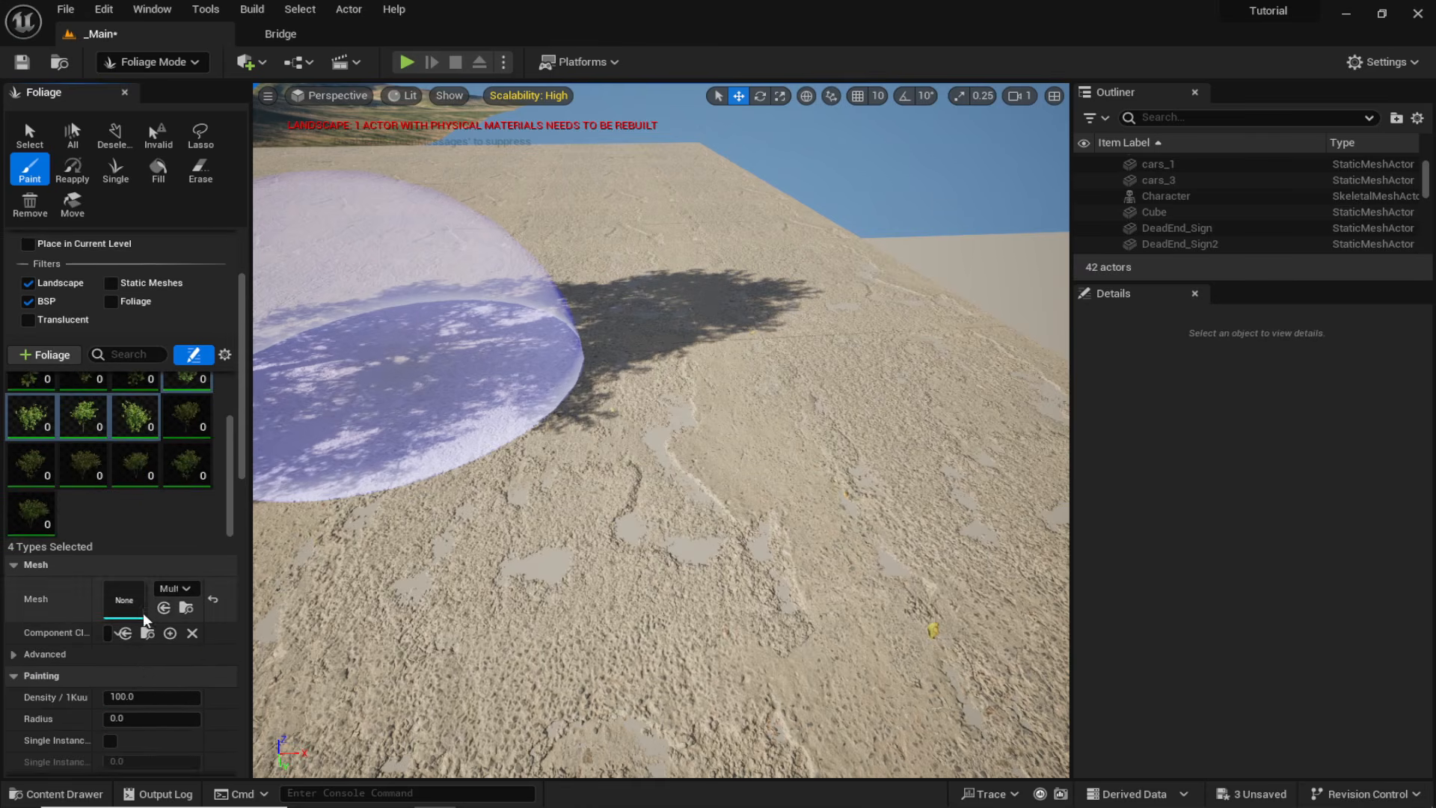
scroll(135, 627, "down", 2)
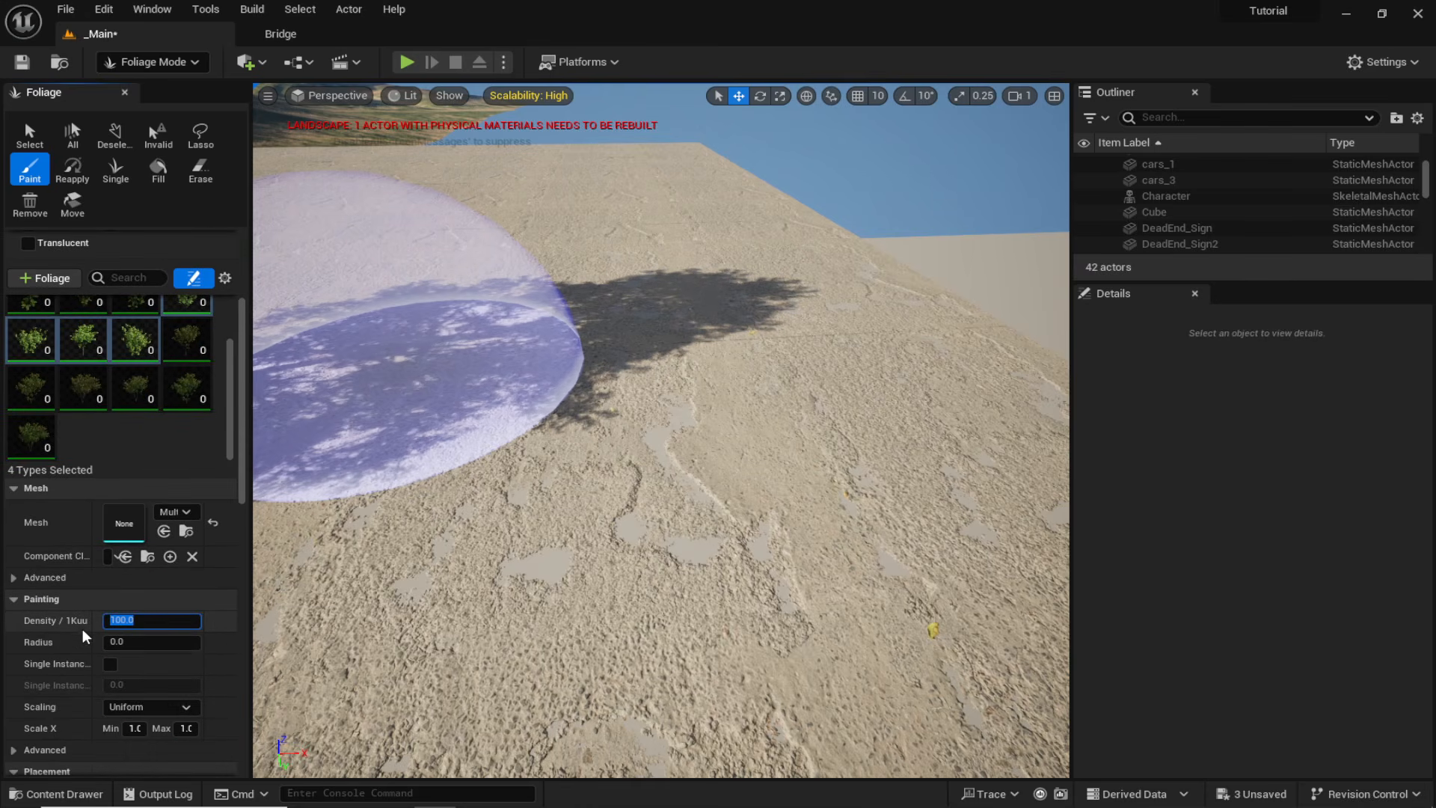
key("Return")
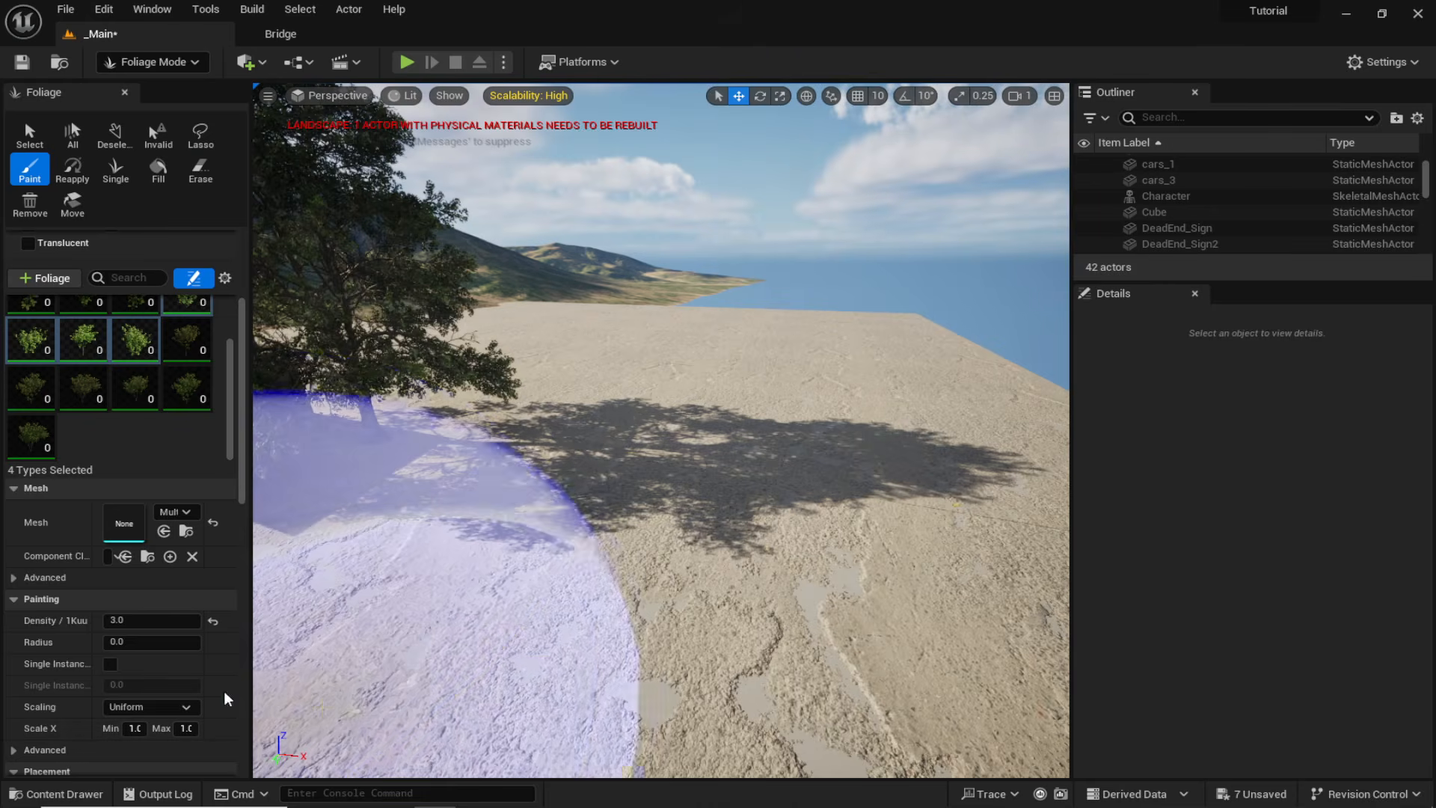
Set the selected foliage types' uniform Scale X range to a minimum of 6 and a maximum of 7.
scroll(228, 700, "down", 2)
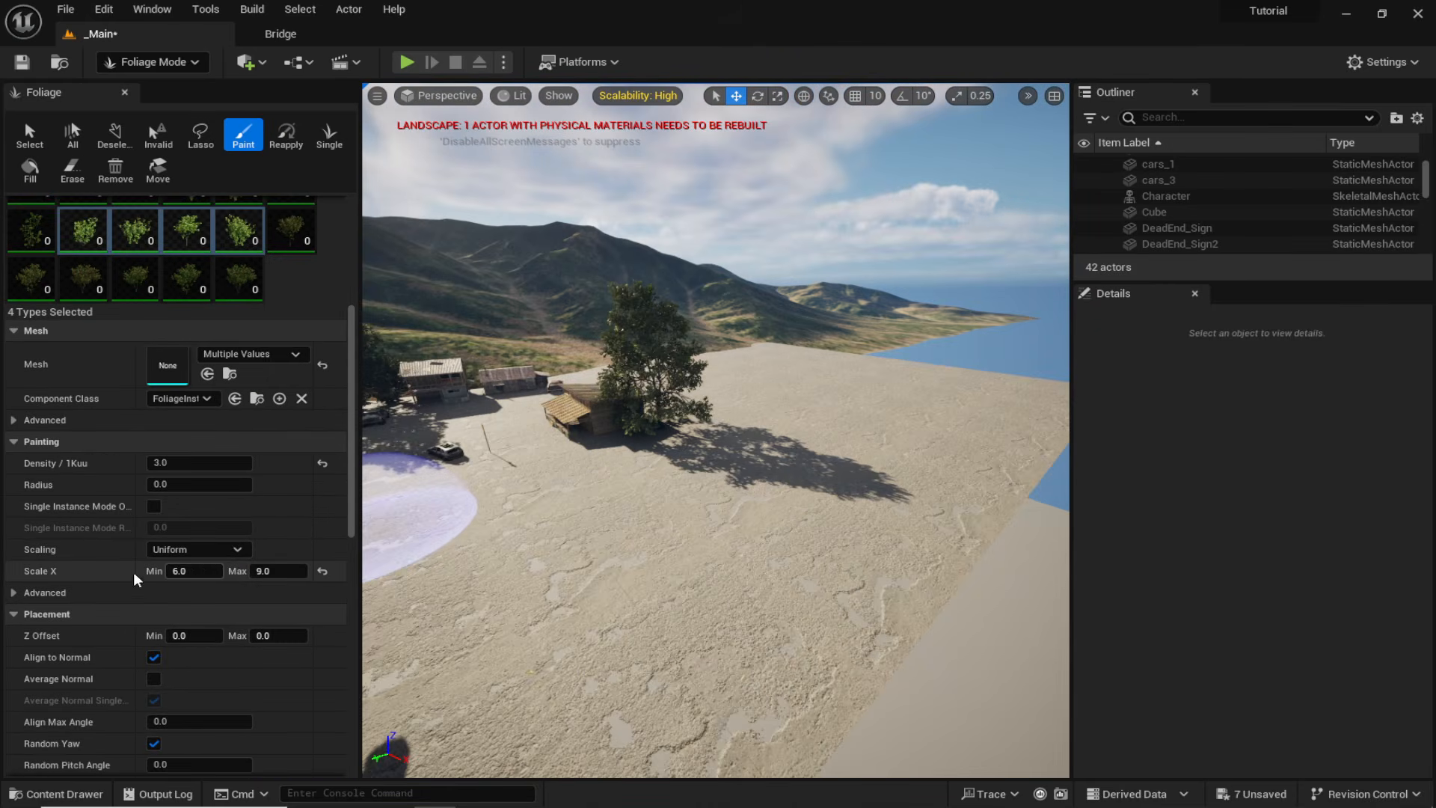
left_click(187, 571)
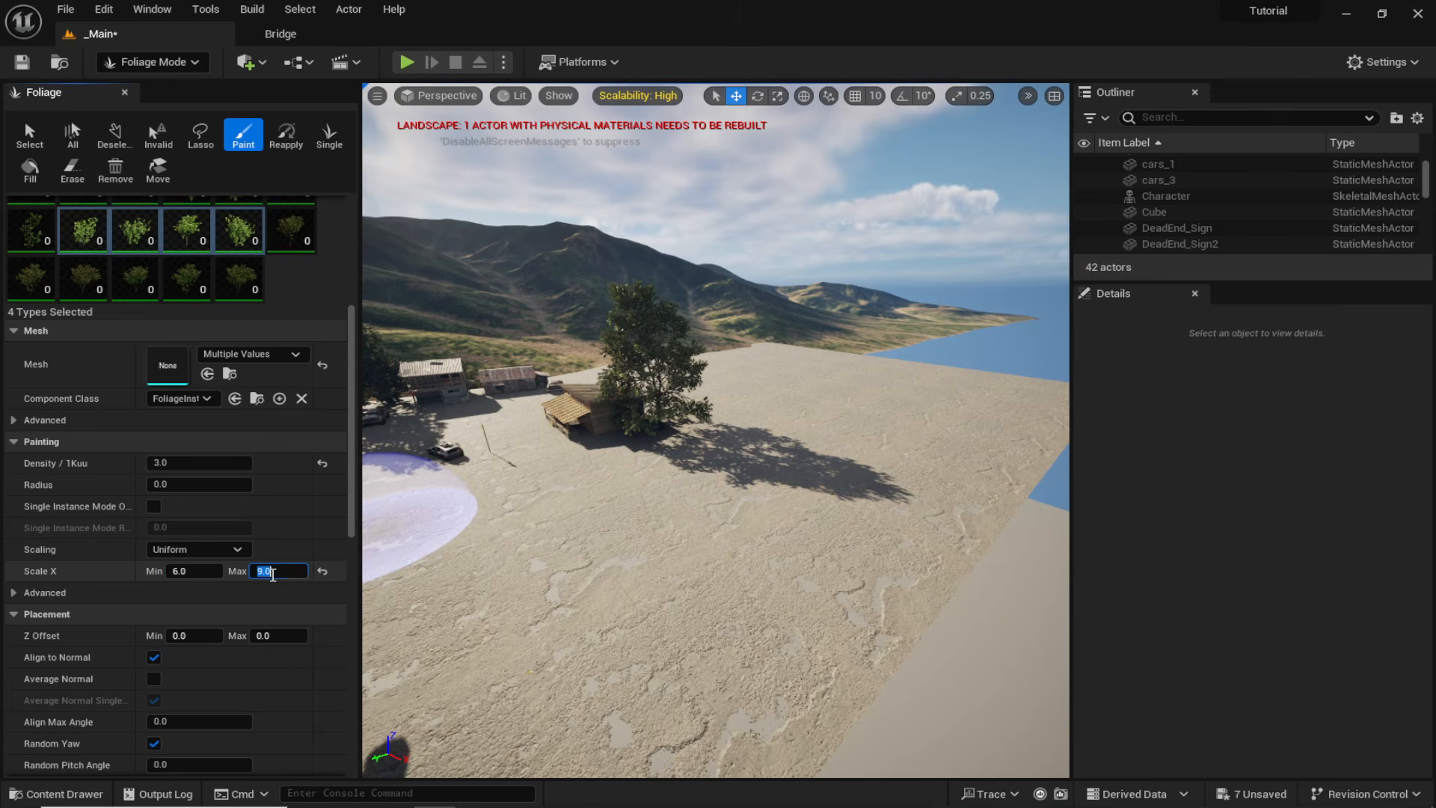
key("Return")
Test and erase the enlarged spindle bushes, and paint them on the ground along the edge of the town.
left_click(722, 559)
left_click_drag(768, 552, 689, 603, "shift")
left_click(711, 583)
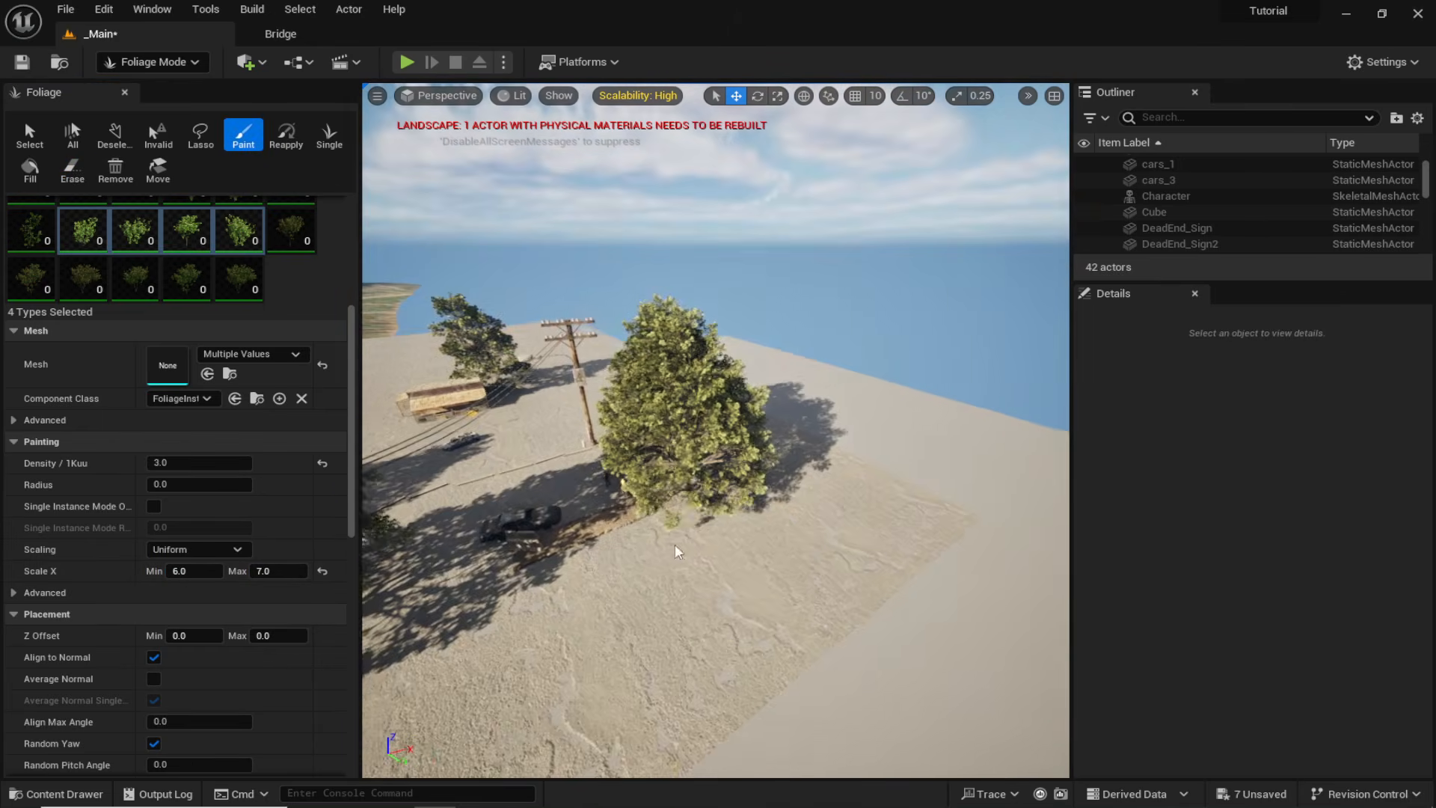
left_click_drag(748, 568, 673, 599)
mouse_move(673, 599)
right_mouse_down()
mouse_move(719, 607)
mouse_move(827, 448)
right_mouse_up()
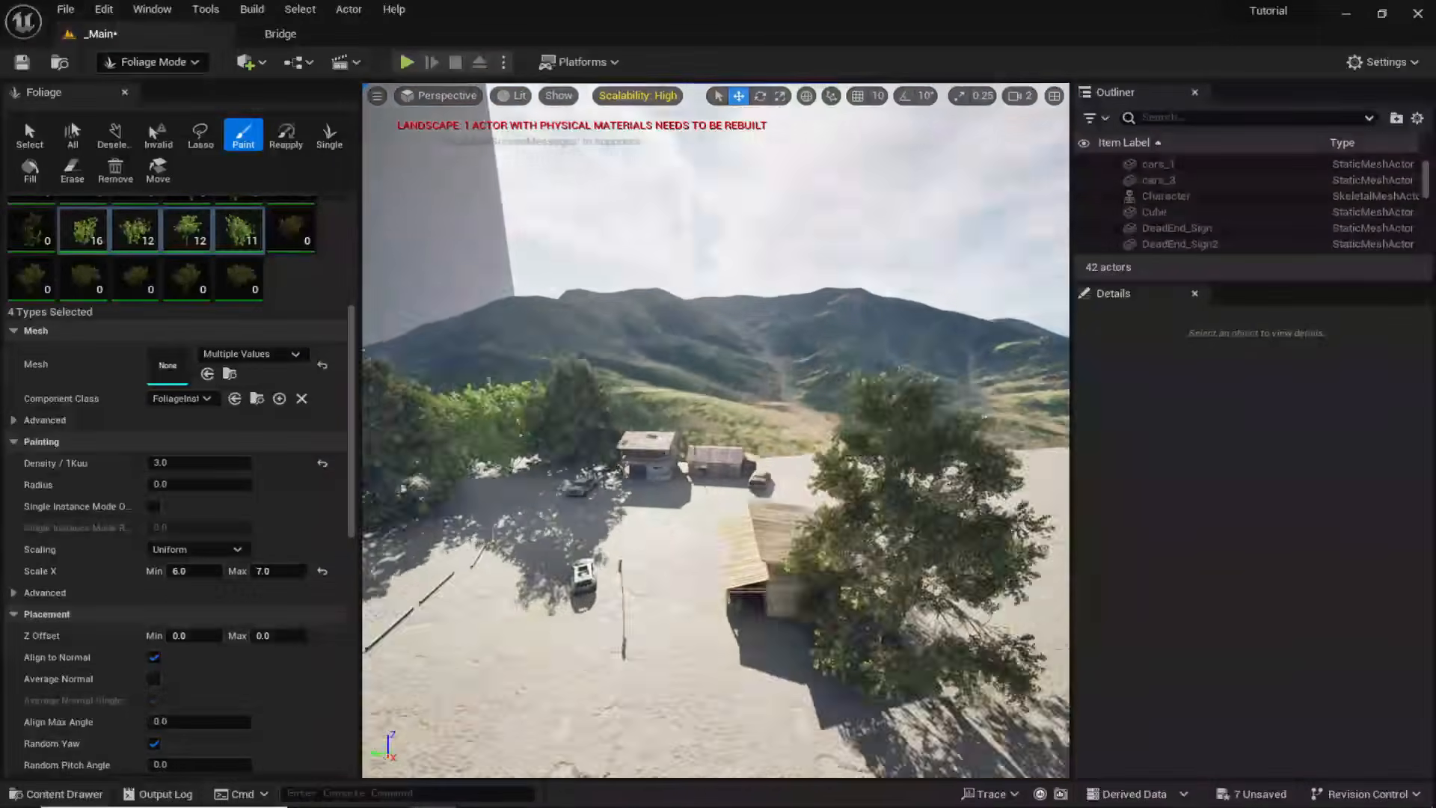
Allow foliage on static meshes and paint spindle bushes over the mountain slopes behind the houses, undoing a stray stroke.
scroll(346, 355, "up", 2)
scroll(346, 354, "up", 3)
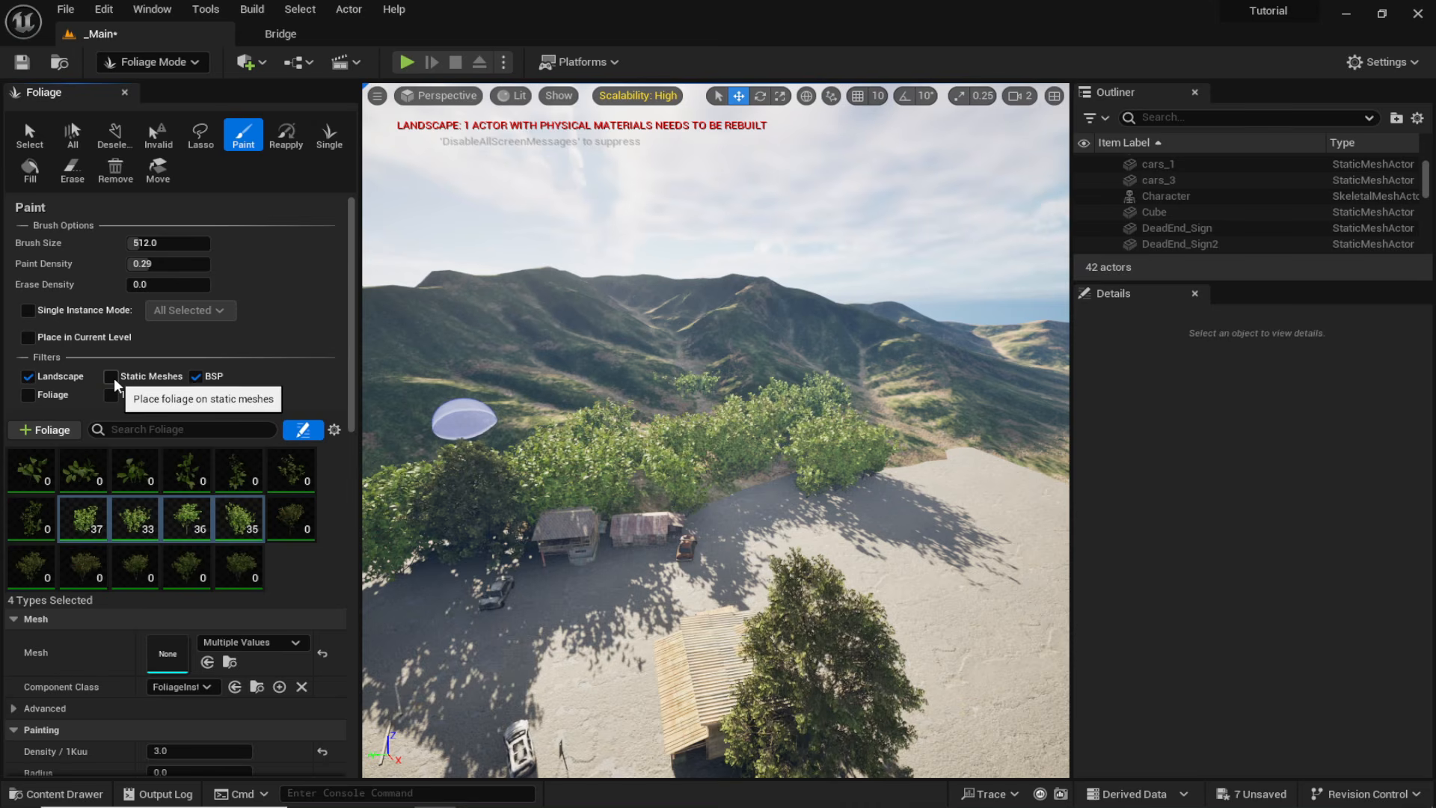
left_click_drag(758, 434, 677, 399)
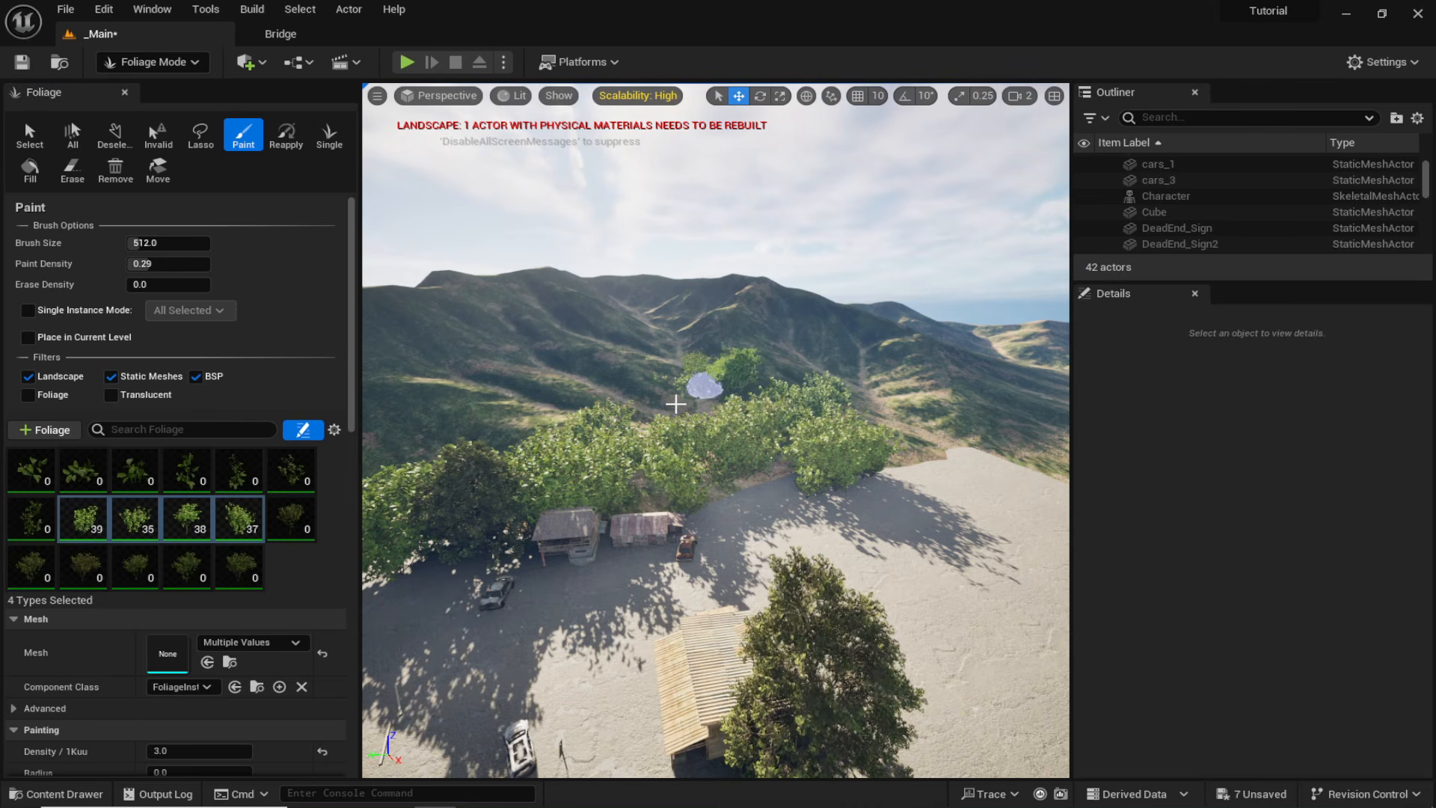
left_click_drag(933, 442, 895, 417)
left_click_drag(734, 318, 673, 336)
right_click_drag(674, 337, 763, 359)
key("ctrl+z")
left_click_drag(793, 469, 838, 366)
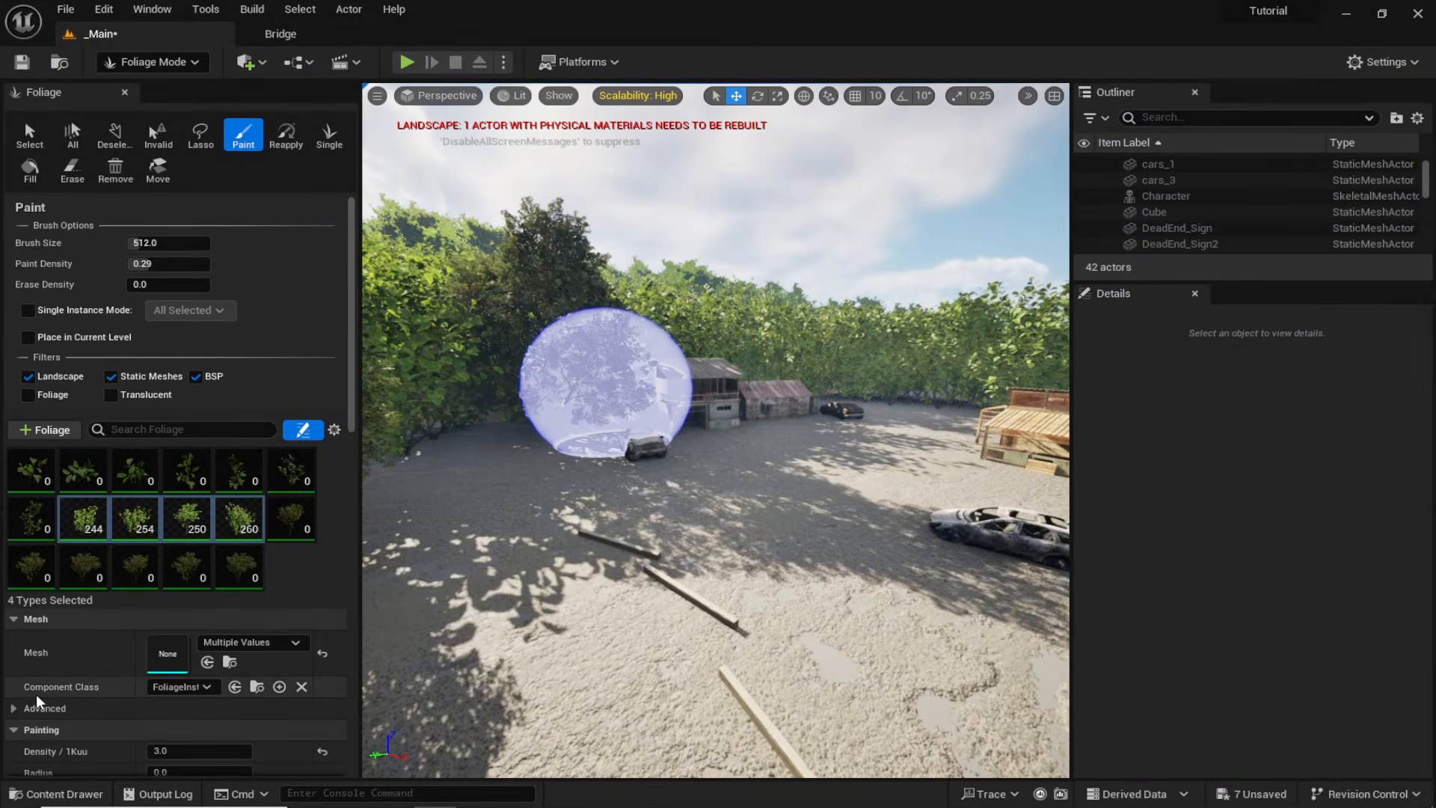
Set the selected foliage's minimum Z offset to about -40.44 and test it with a bush beside the wrecked car.
scroll(104, 640, "down", 5)
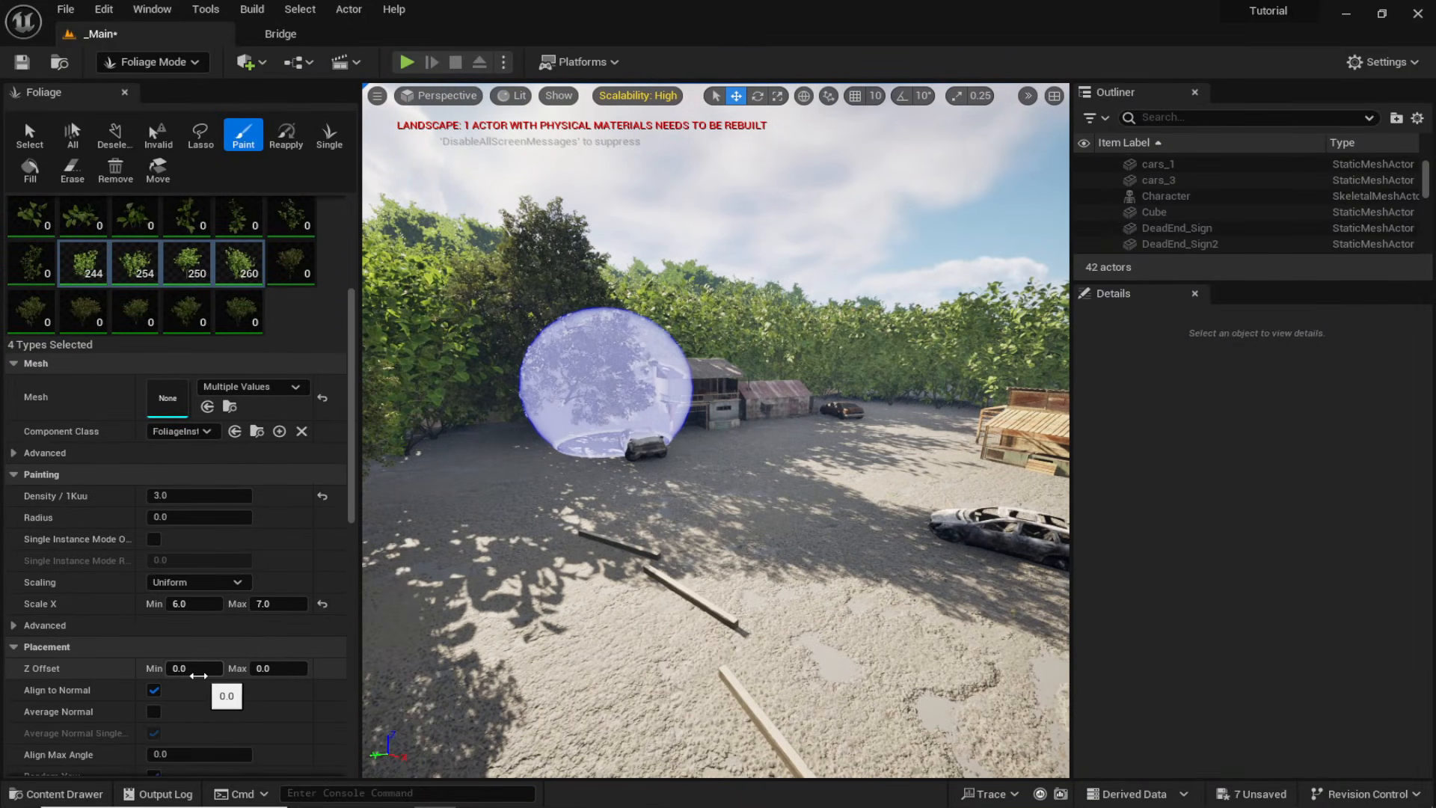
left_click_drag(198, 668, 168, 667)
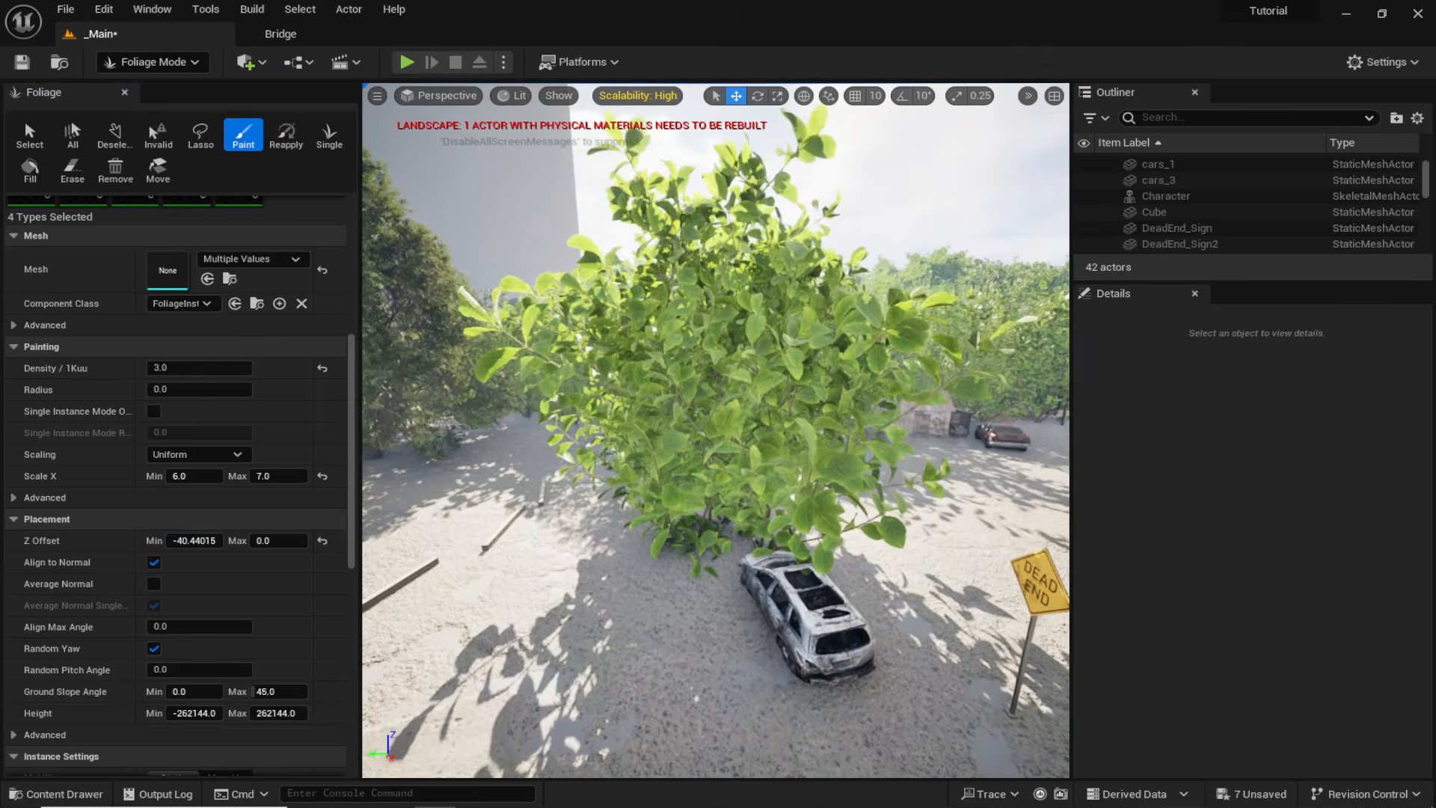
scroll(770, 536, "up", 5)
key("shift")
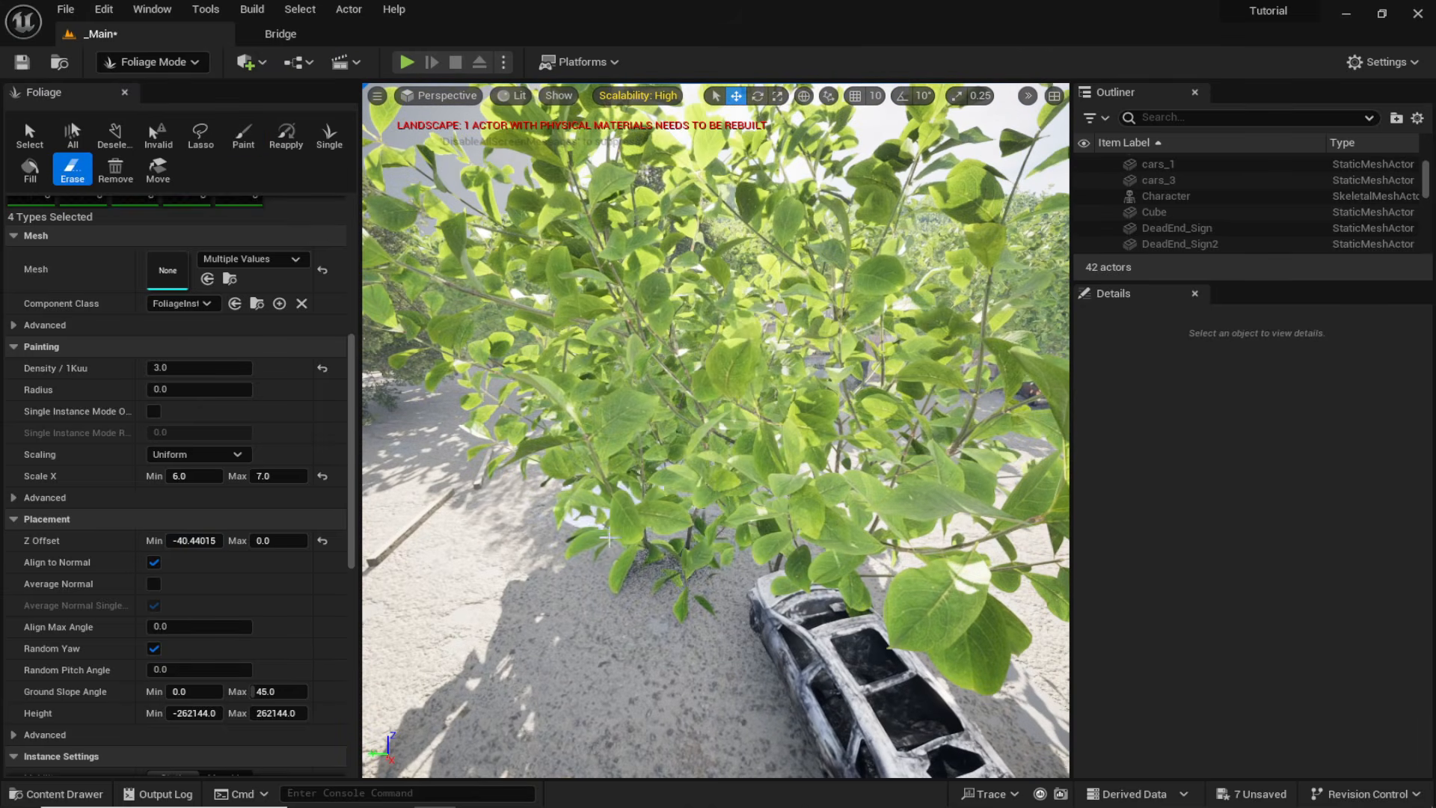
scroll(747, 513, "down", 5)
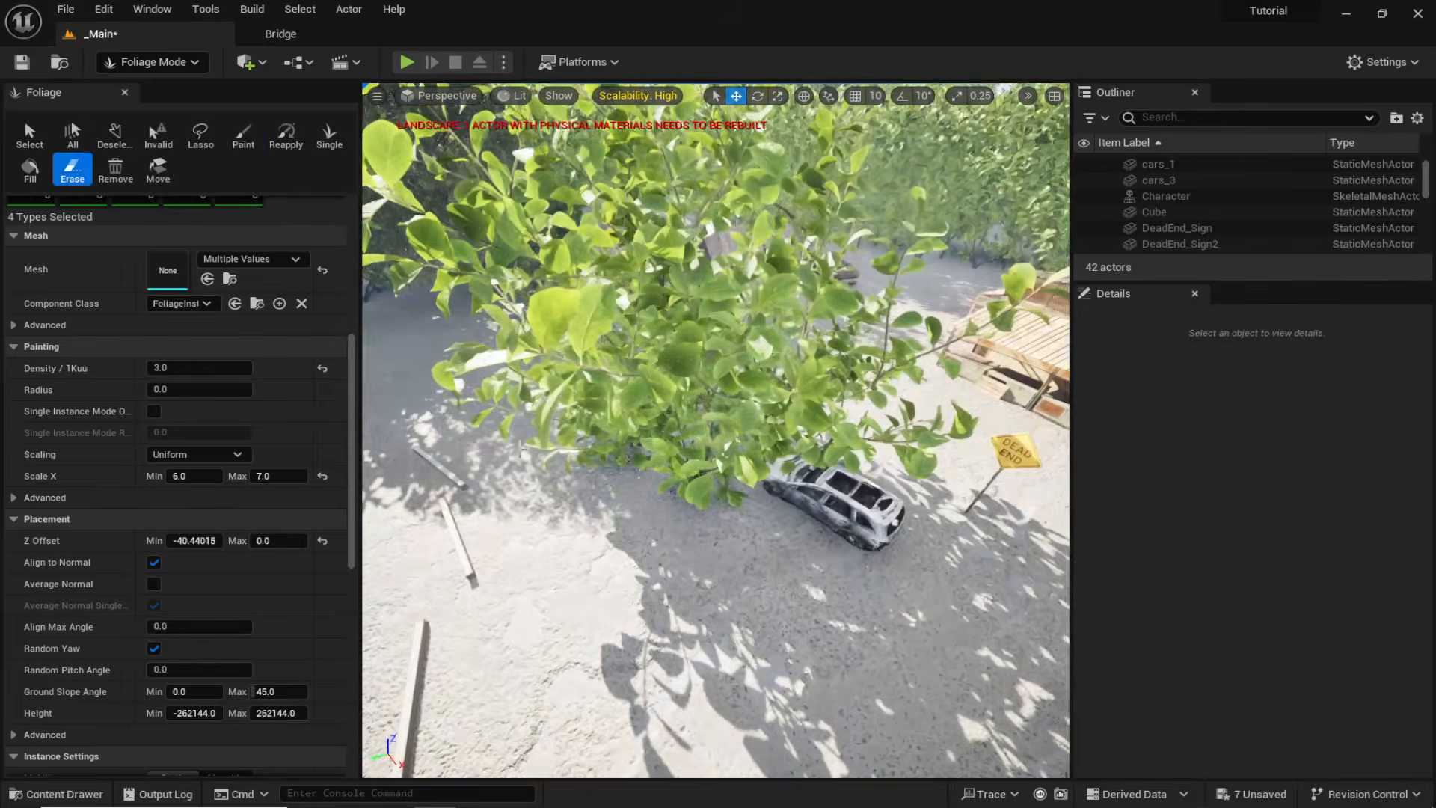
Shrink the foliage brush size to about 111, set paint density to 0.4 and fill gaps around the town with bushes.
scroll(164, 419, "up", 5)
left_click_drag(161, 243, 131, 243)
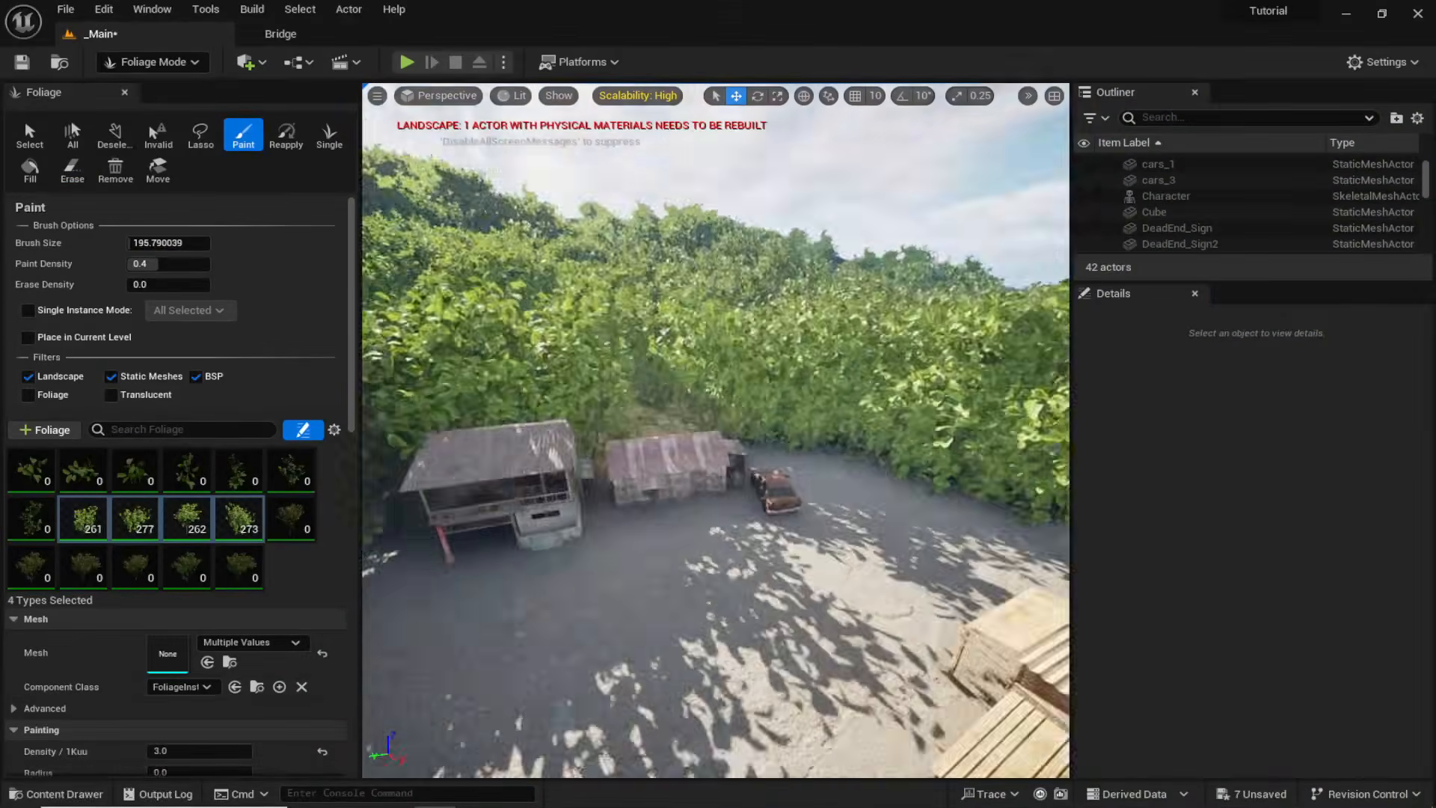
right_click_drag(716, 429, 696, 374)
key("shift")
mouse_move(716, 430)
right_mouse_down()
mouse_move(658, 464)
mouse_move(716, 359)
mouse_move(777, 449)
mouse_move(801, 404)
right_mouse_up()
left_click(737, 554)
key("shift")
right_click_drag(725, 509, 777, 479)
left_click_drag(131, 243, 129, 243)
mouse_move(716, 430)
right_mouse_down()
mouse_move(673, 419)
mouse_move(755, 351)
right_mouse_up()
key("q")
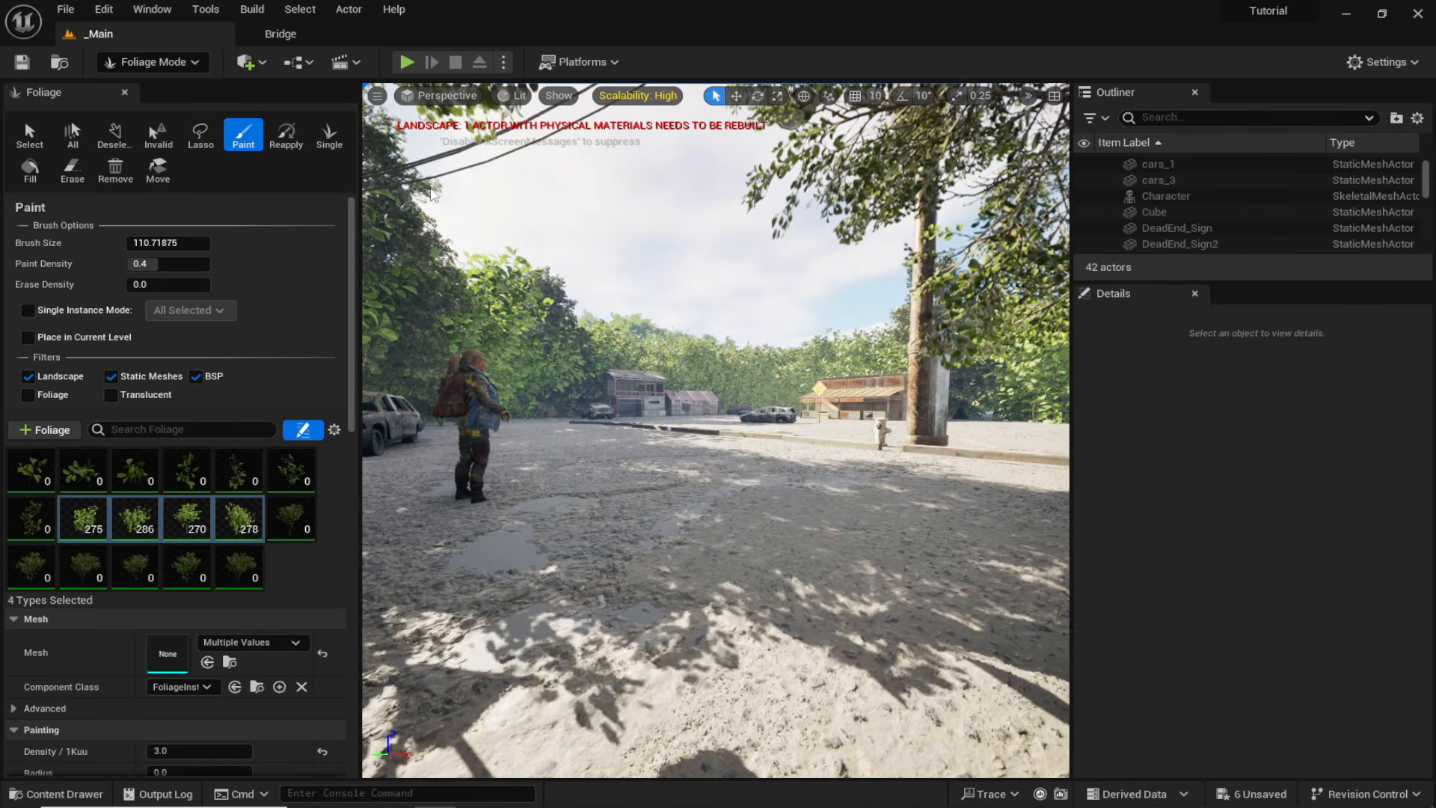
Return to Selection mode and save all remaining unsaved foliage assets.
left_click(169, 62)
left_click(168, 88)
mouse_move(536, 430)
right_mouse_down()
mouse_move(505, 430)
mouse_move(553, 430)
mouse_move(522, 434)
mouse_move(530, 409)
mouse_move(514, 407)
mouse_move(535, 410)
mouse_move(516, 413)
right_mouse_up()
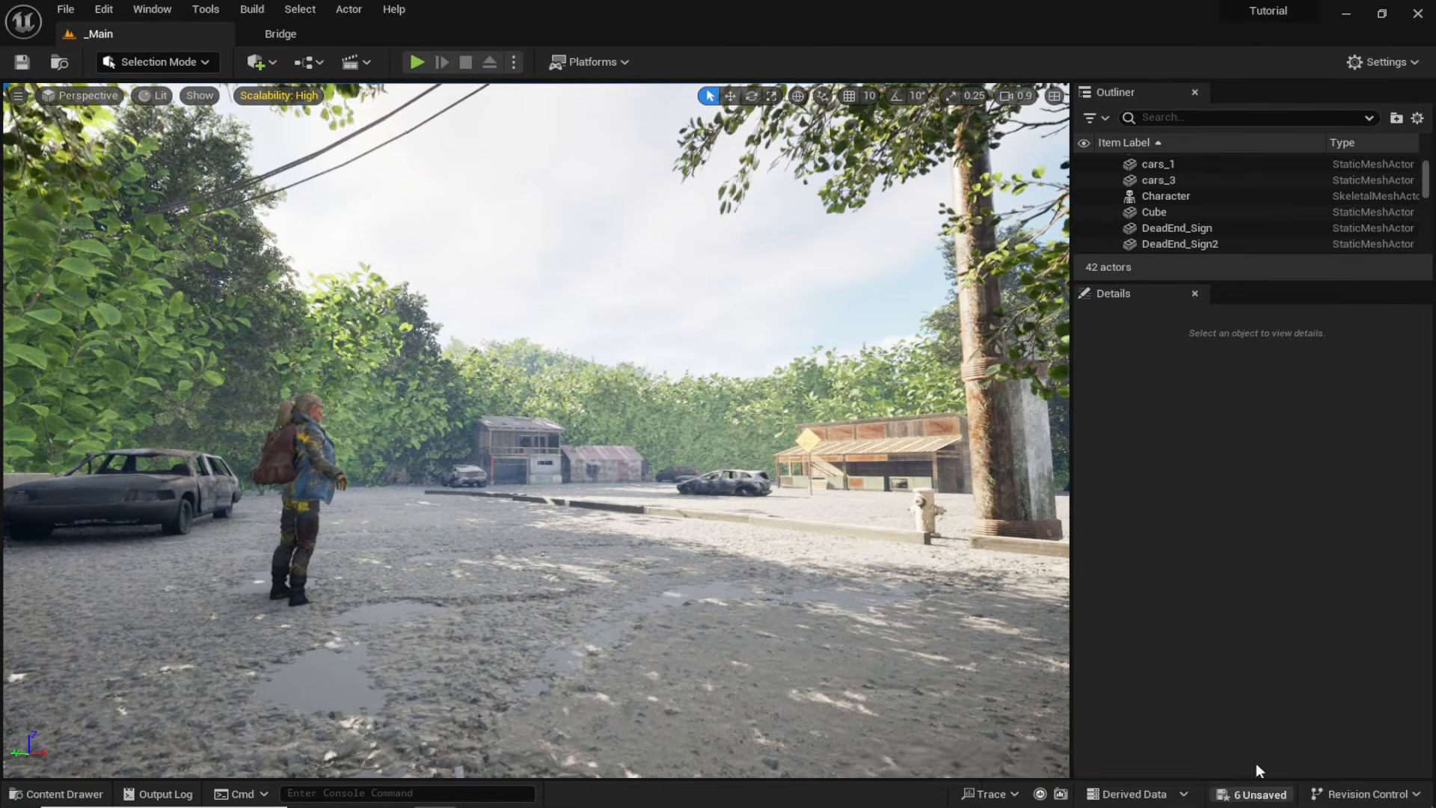
left_click(1256, 794)
left_click(868, 593)
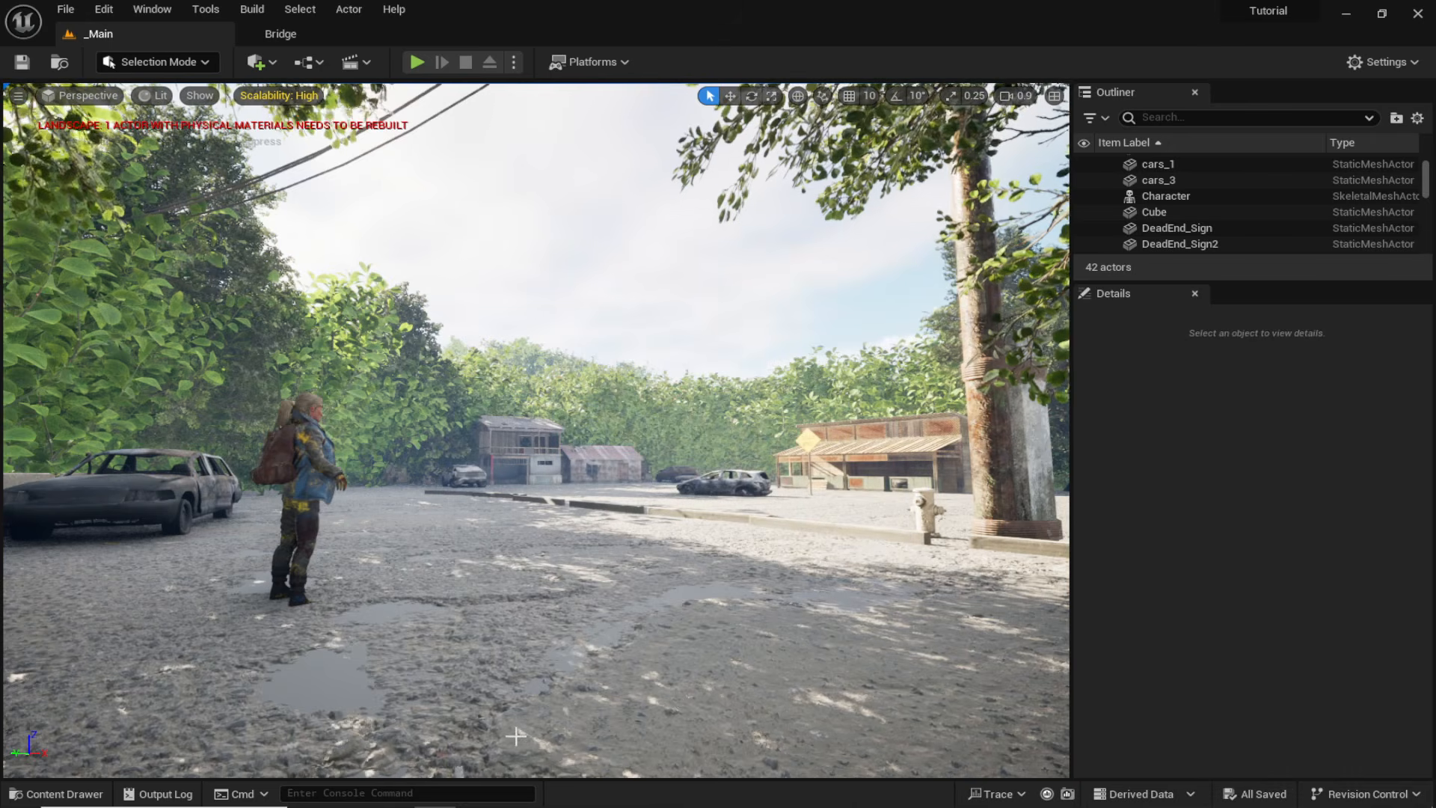
Run the console command foliage.ForceLOD 5 to force the level of detail of the painted foliage.
left_click(336, 792)
type("foliage")
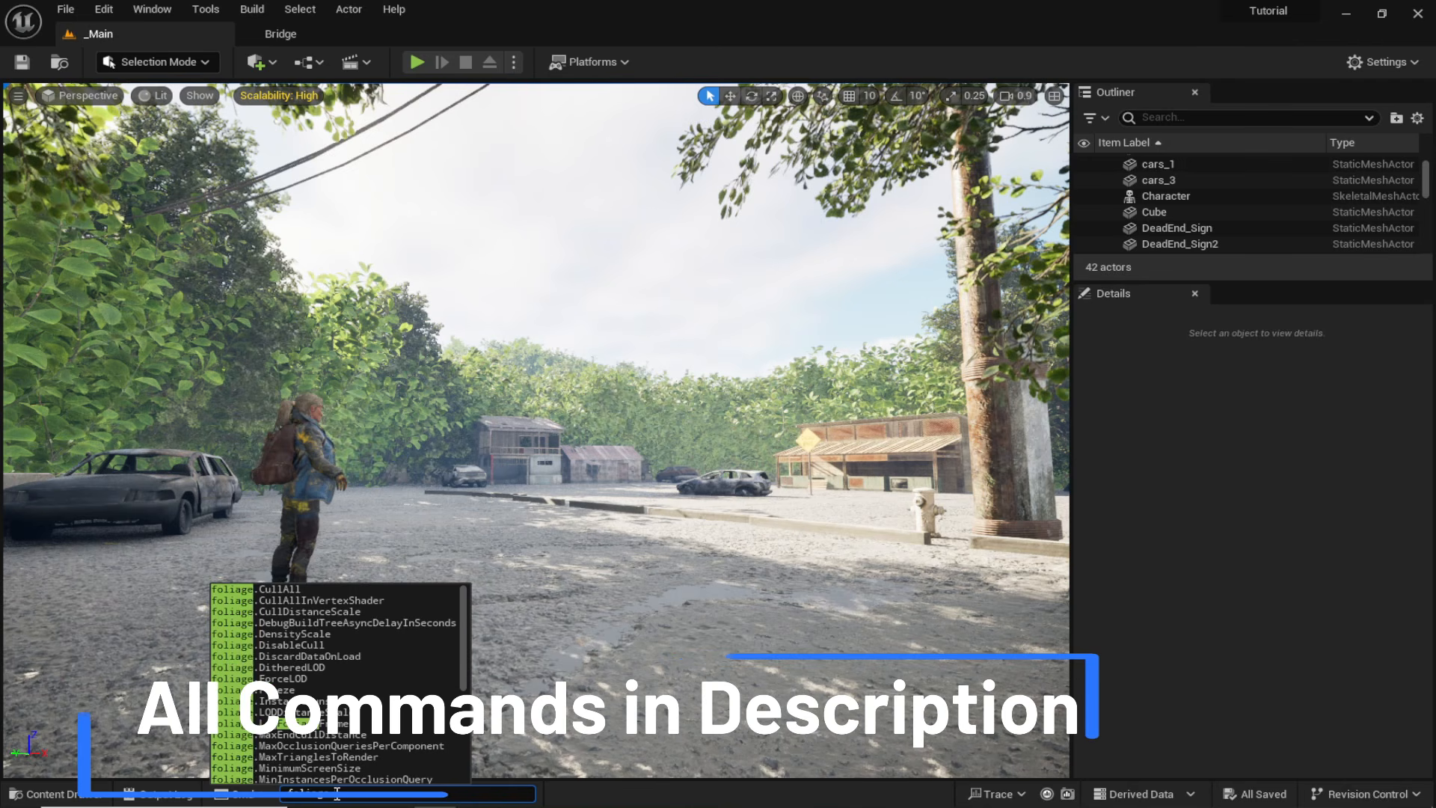
type(".ForceLOD")
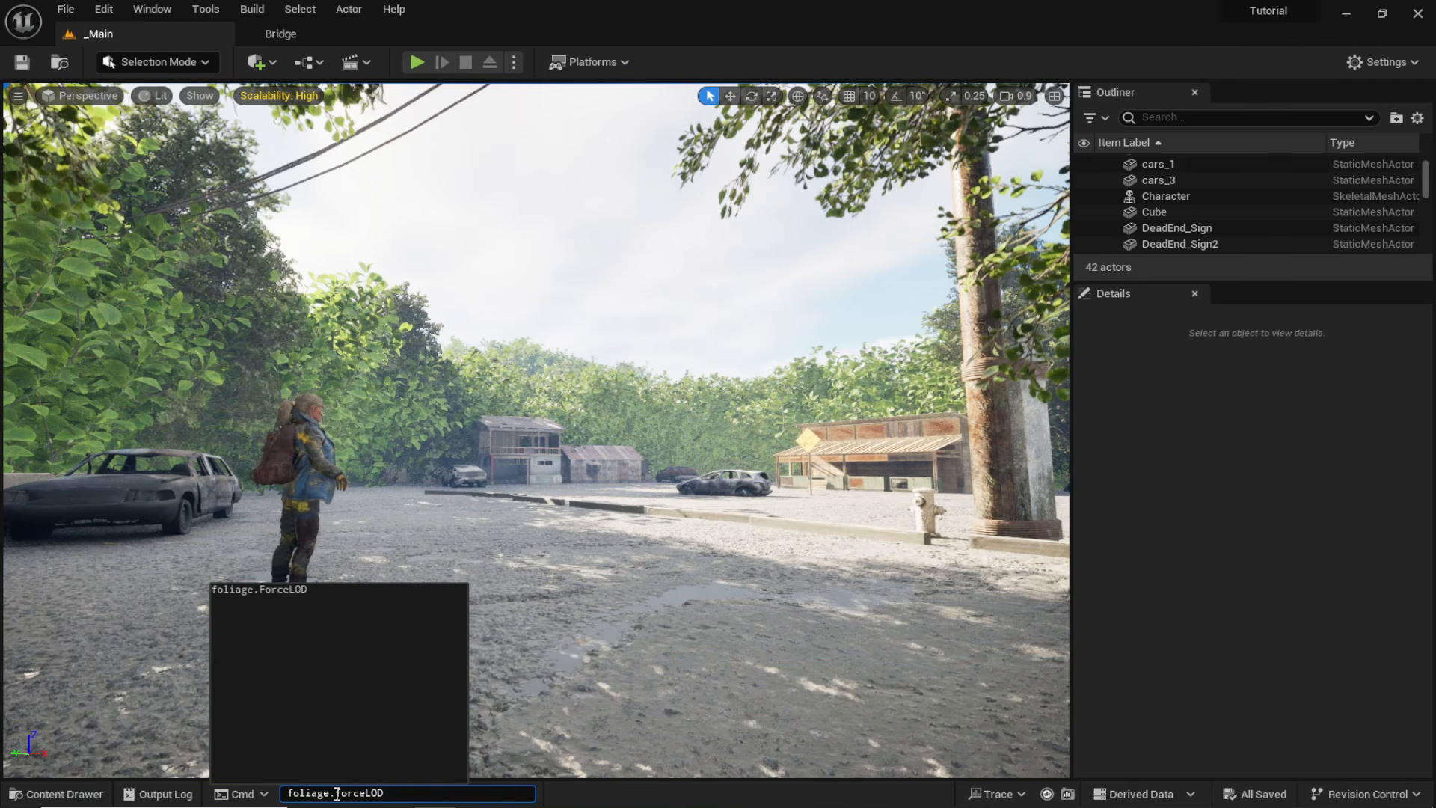
type(" 5")
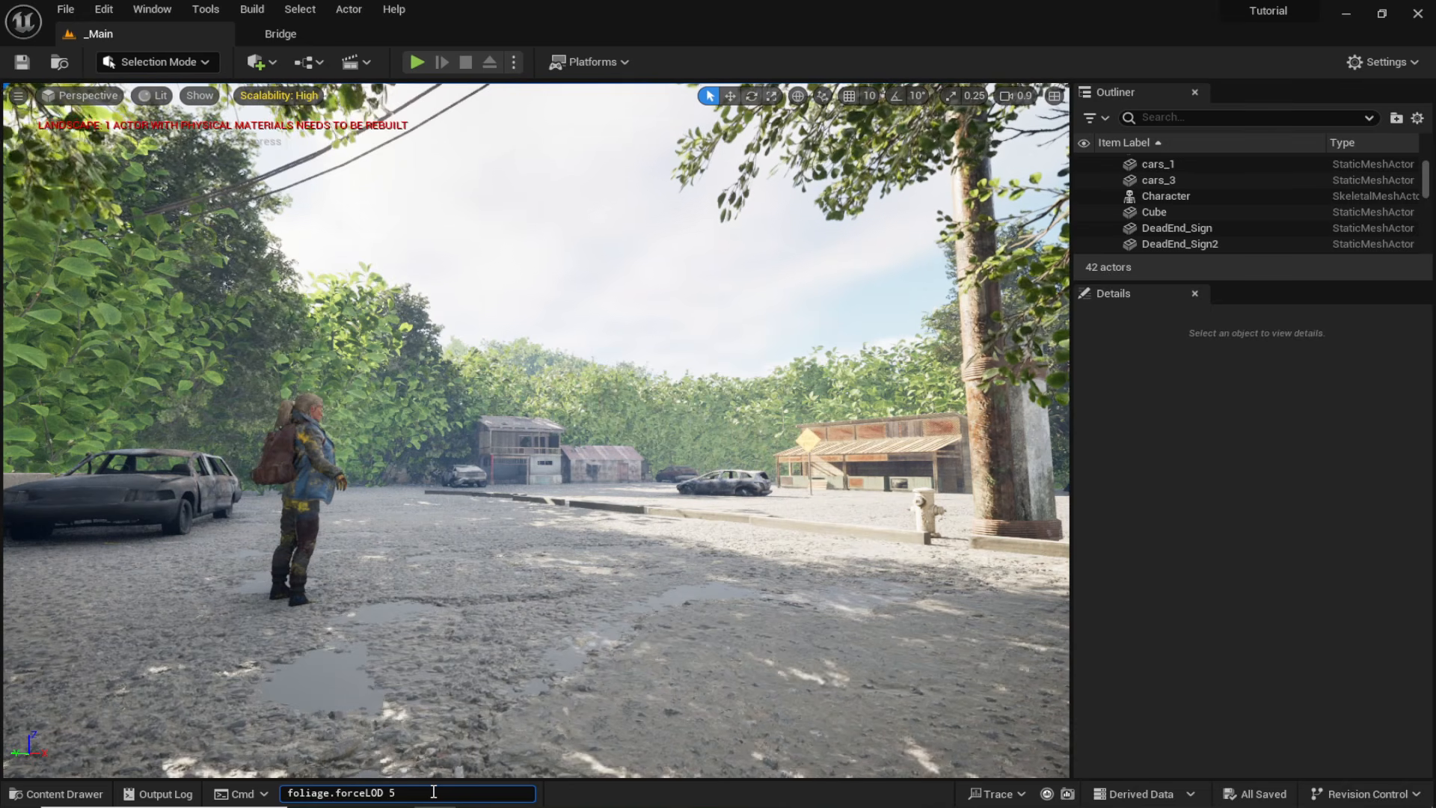
key("Return")
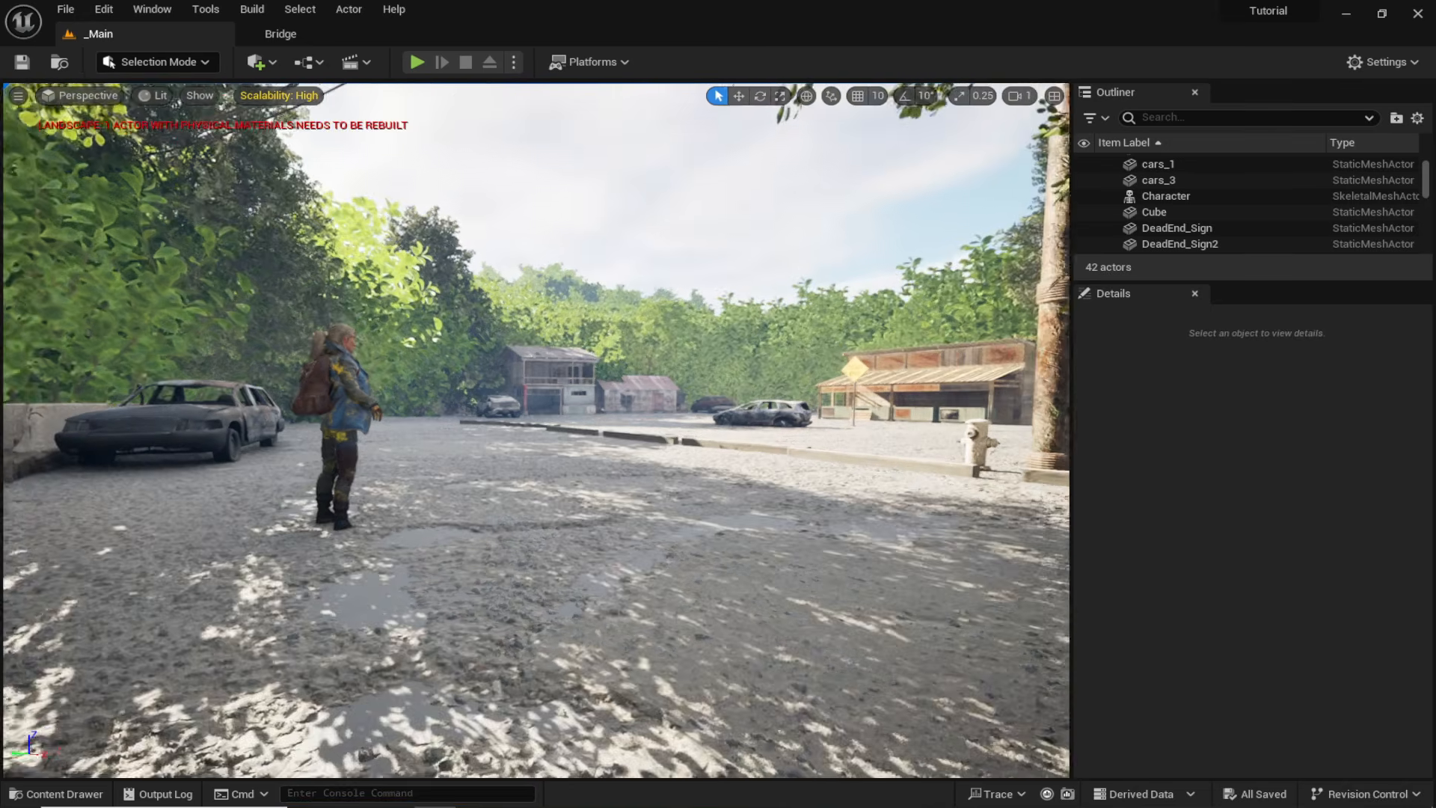
right_click_drag(536, 430, 527, 348)
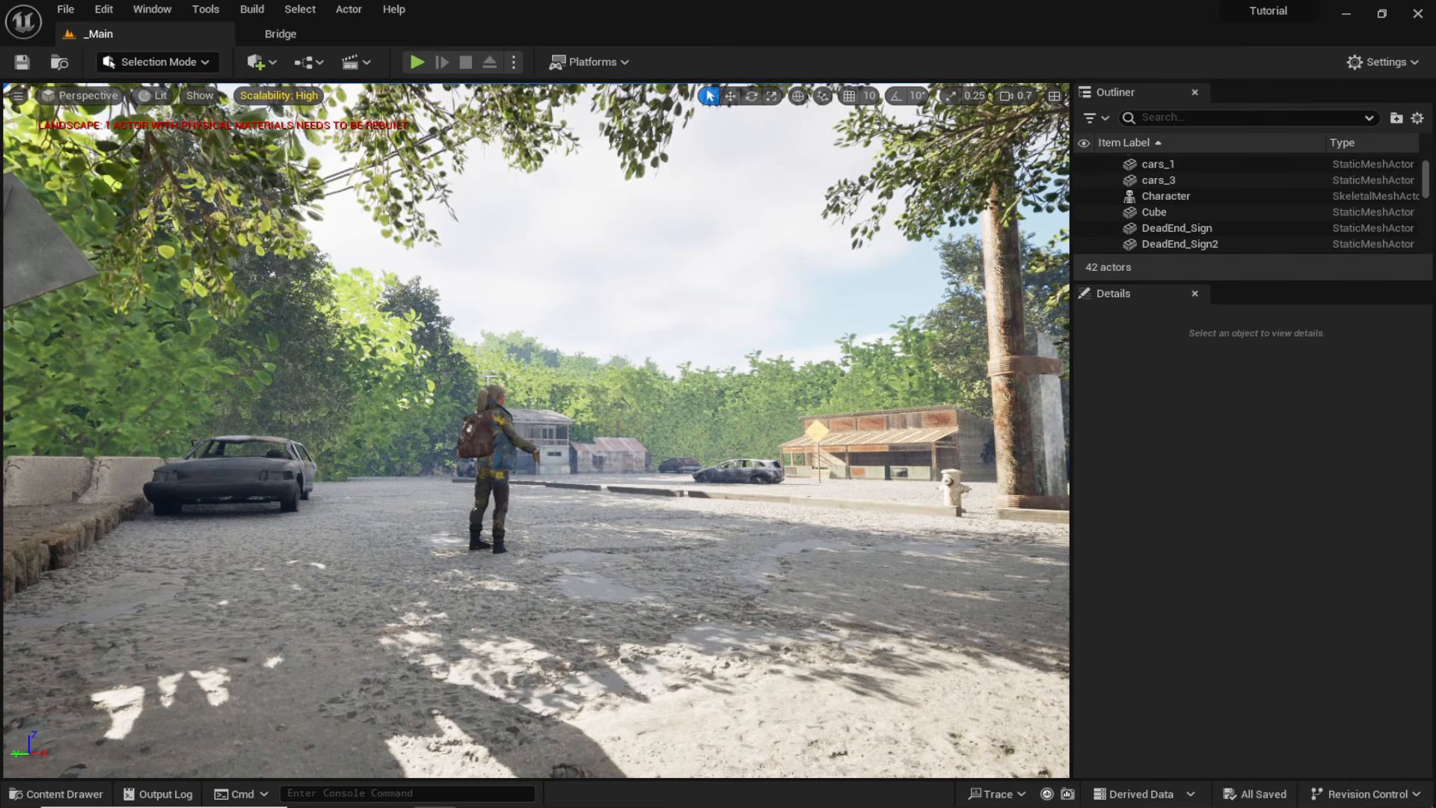
Enable the Water and Water Extras plugins, accepting their experimental status, and restart the editor.
left_click(103, 9)
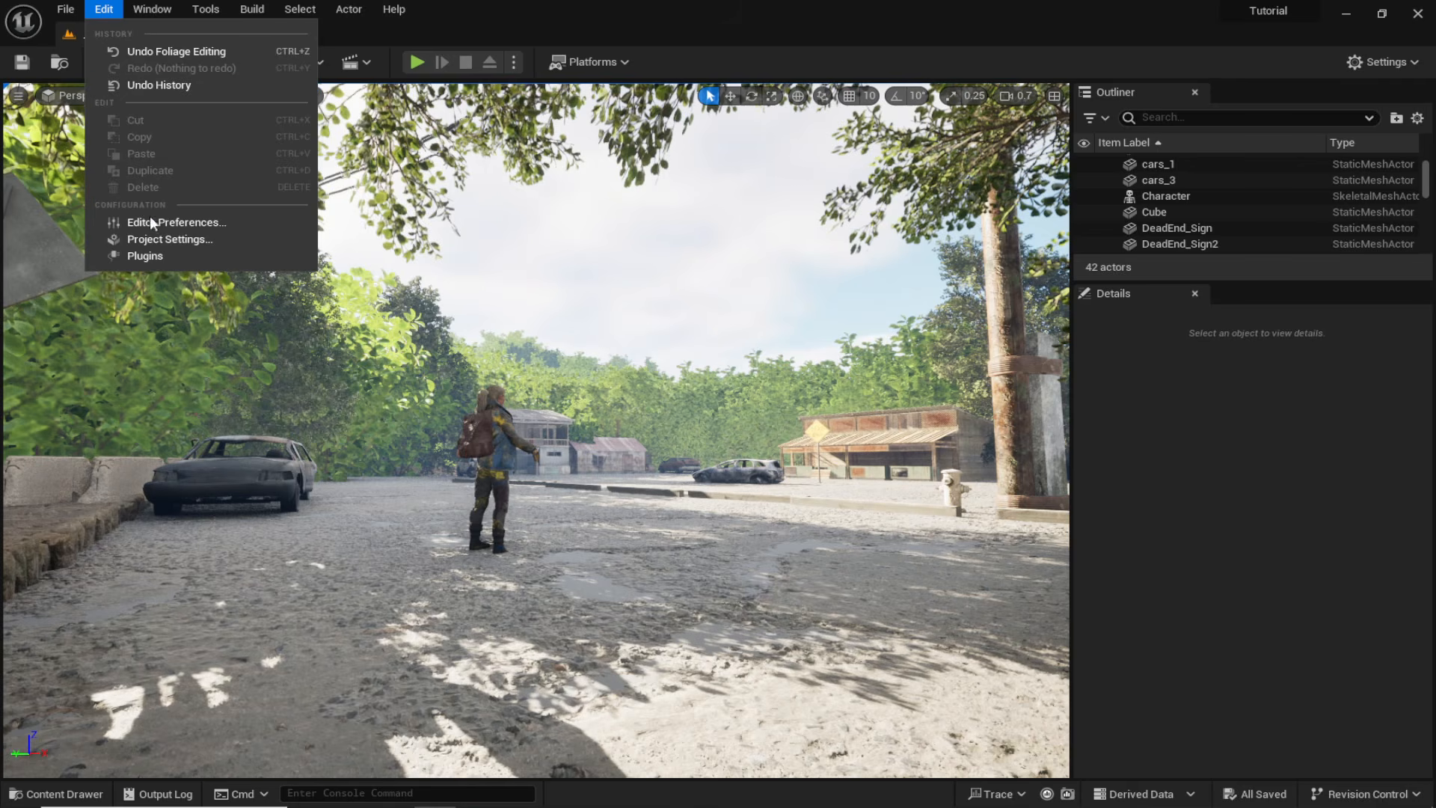
left_click(158, 257)
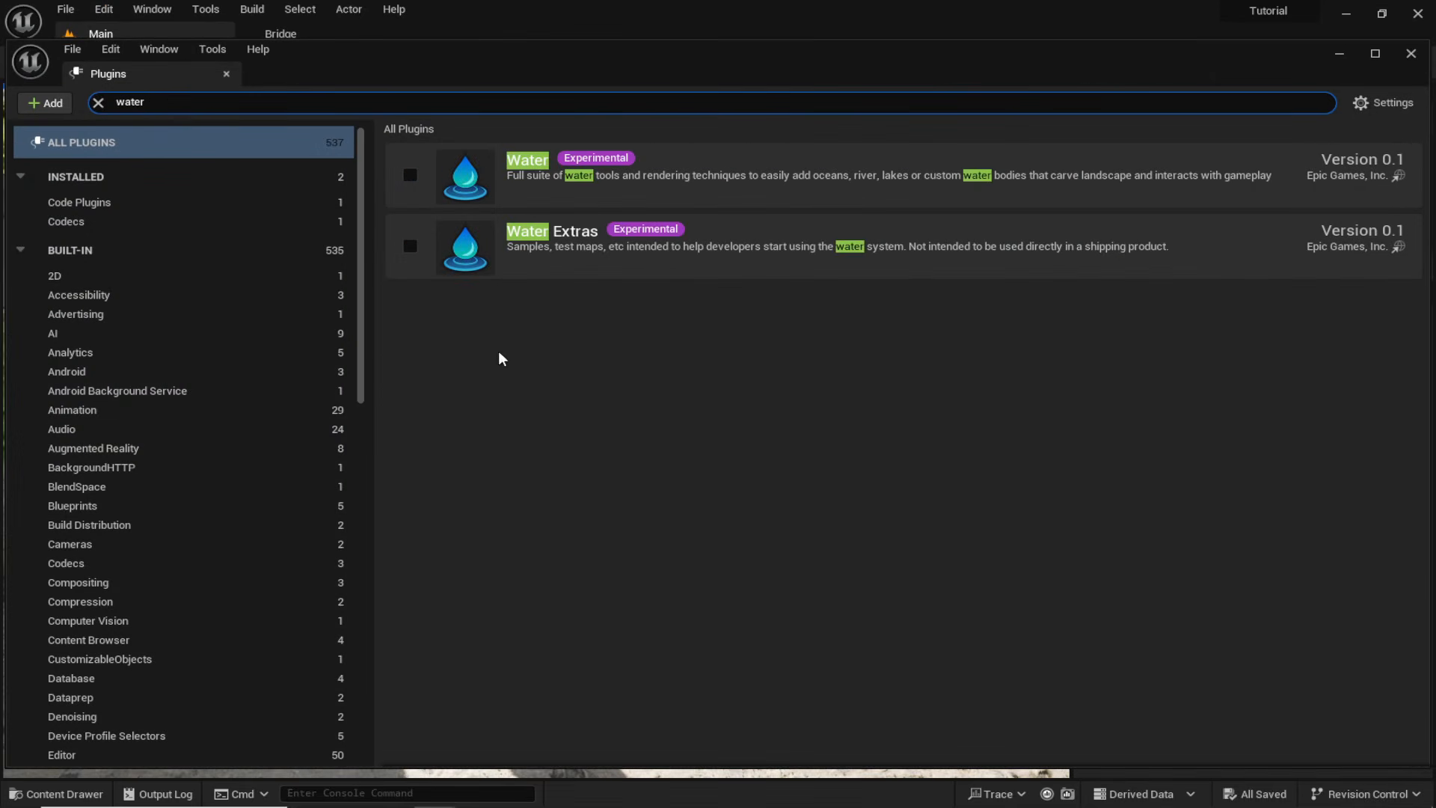
left_click(410, 174)
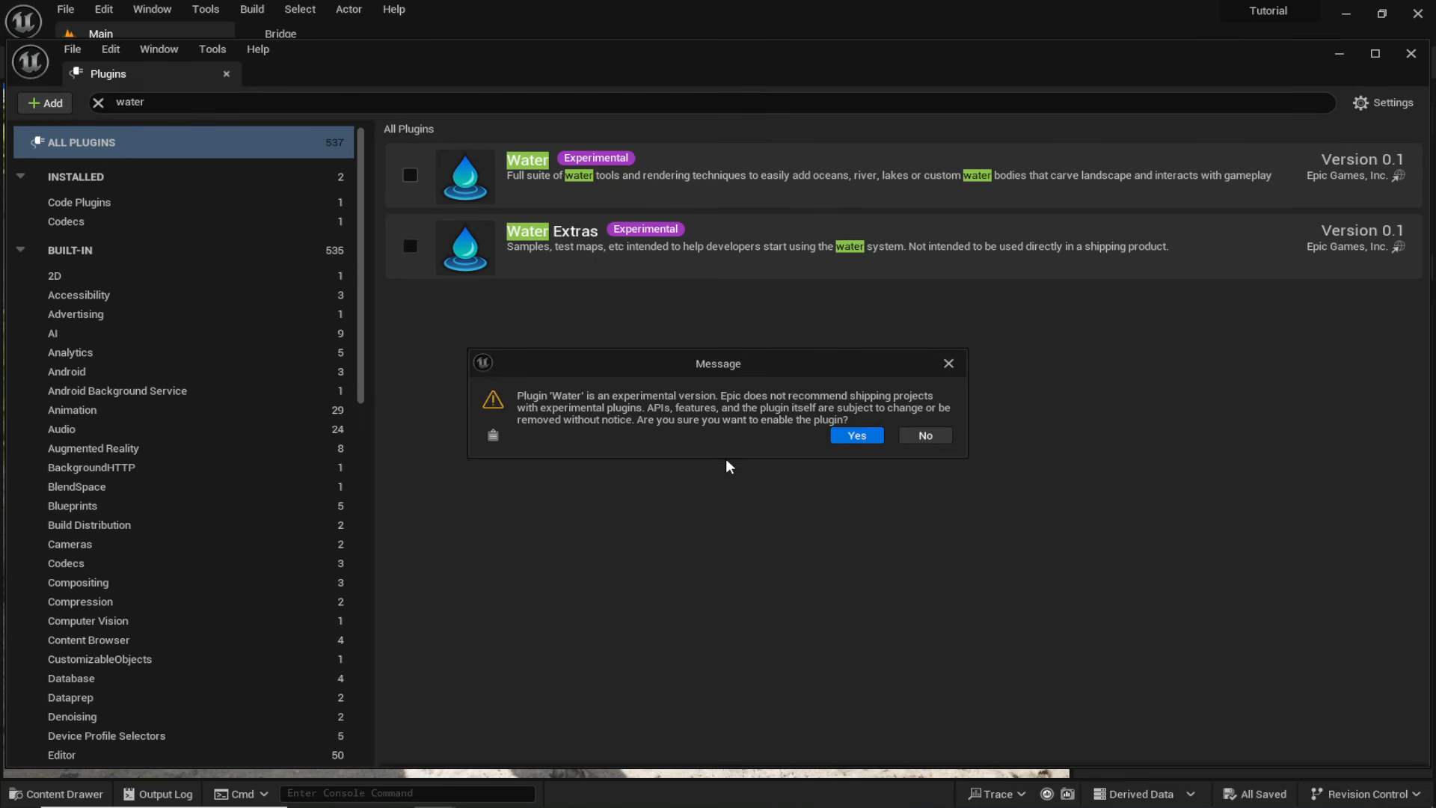
left_click(854, 435)
left_click(410, 246)
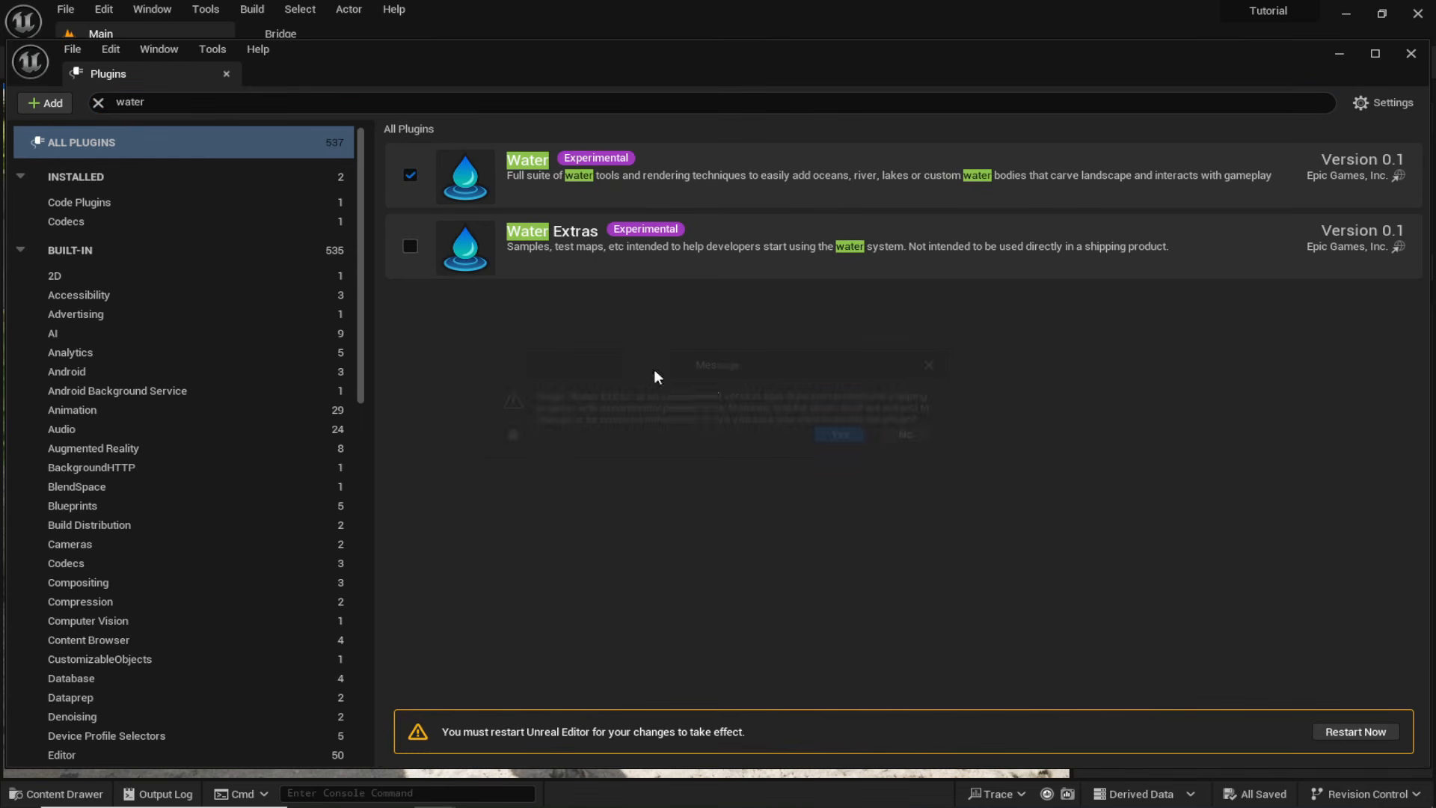
left_click(839, 437)
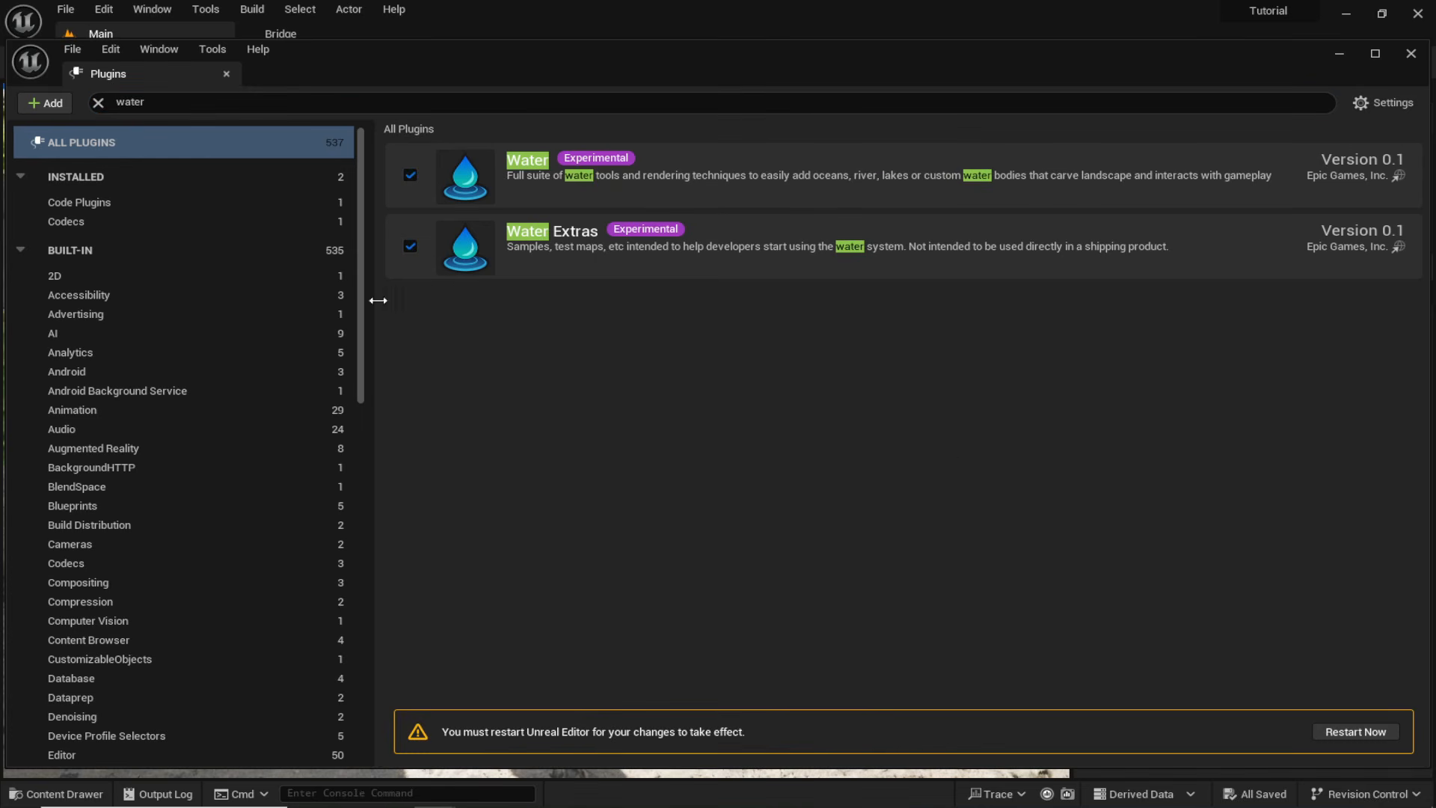
left_click(1355, 732)
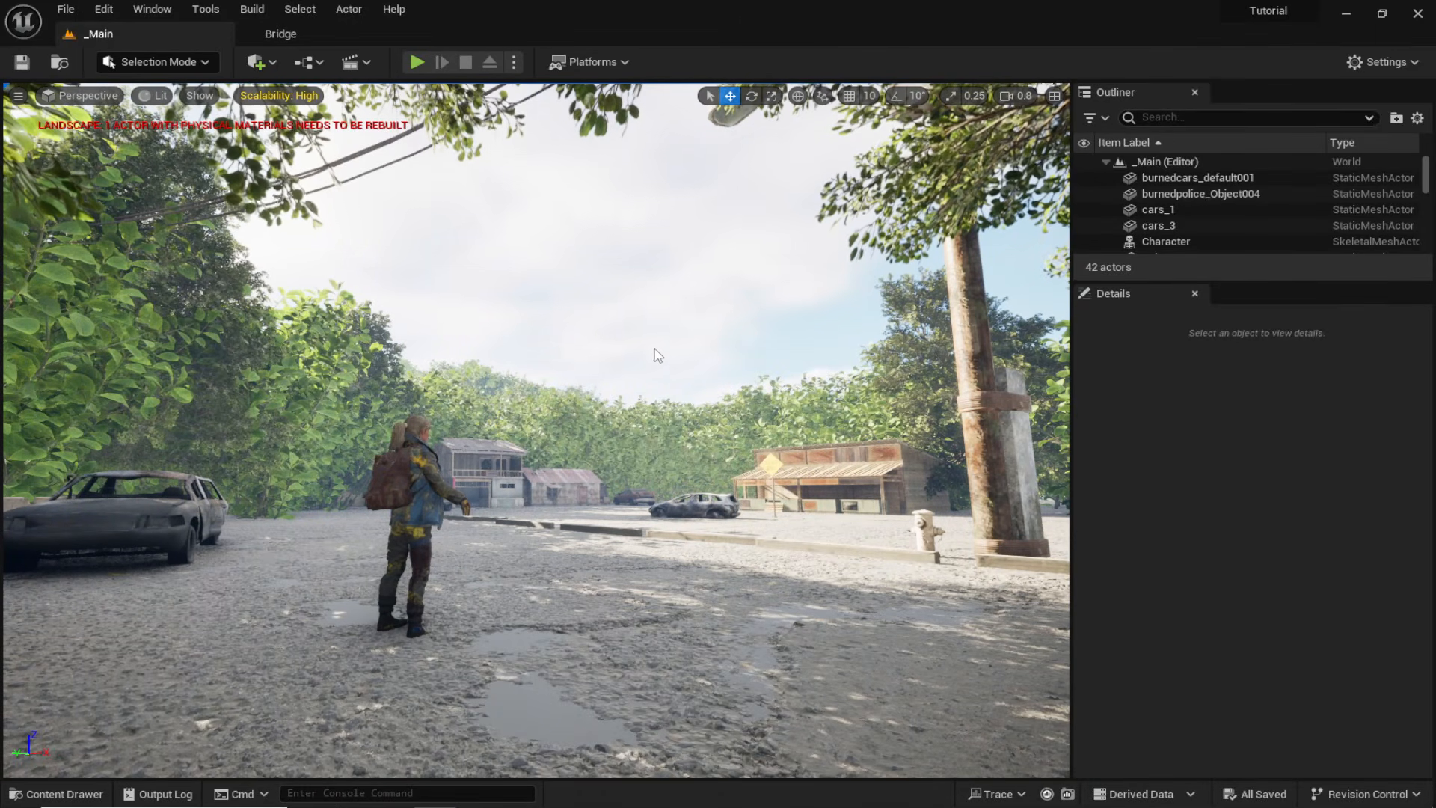
Reapply foliage.ForceLOD 5 from the command history in the reopened level.
left_click(465, 793)
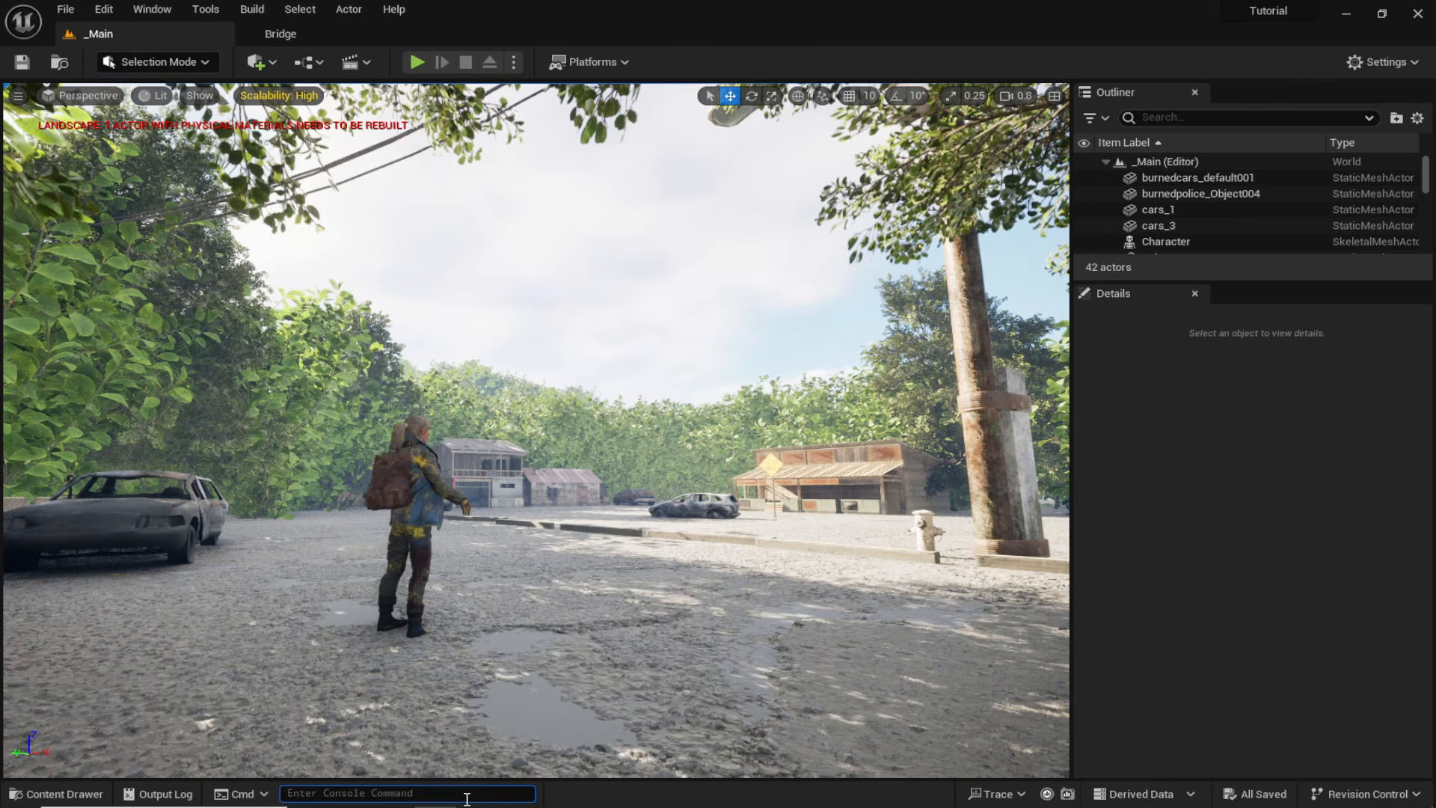
type("f")
key("BackSpace")
key("Up")
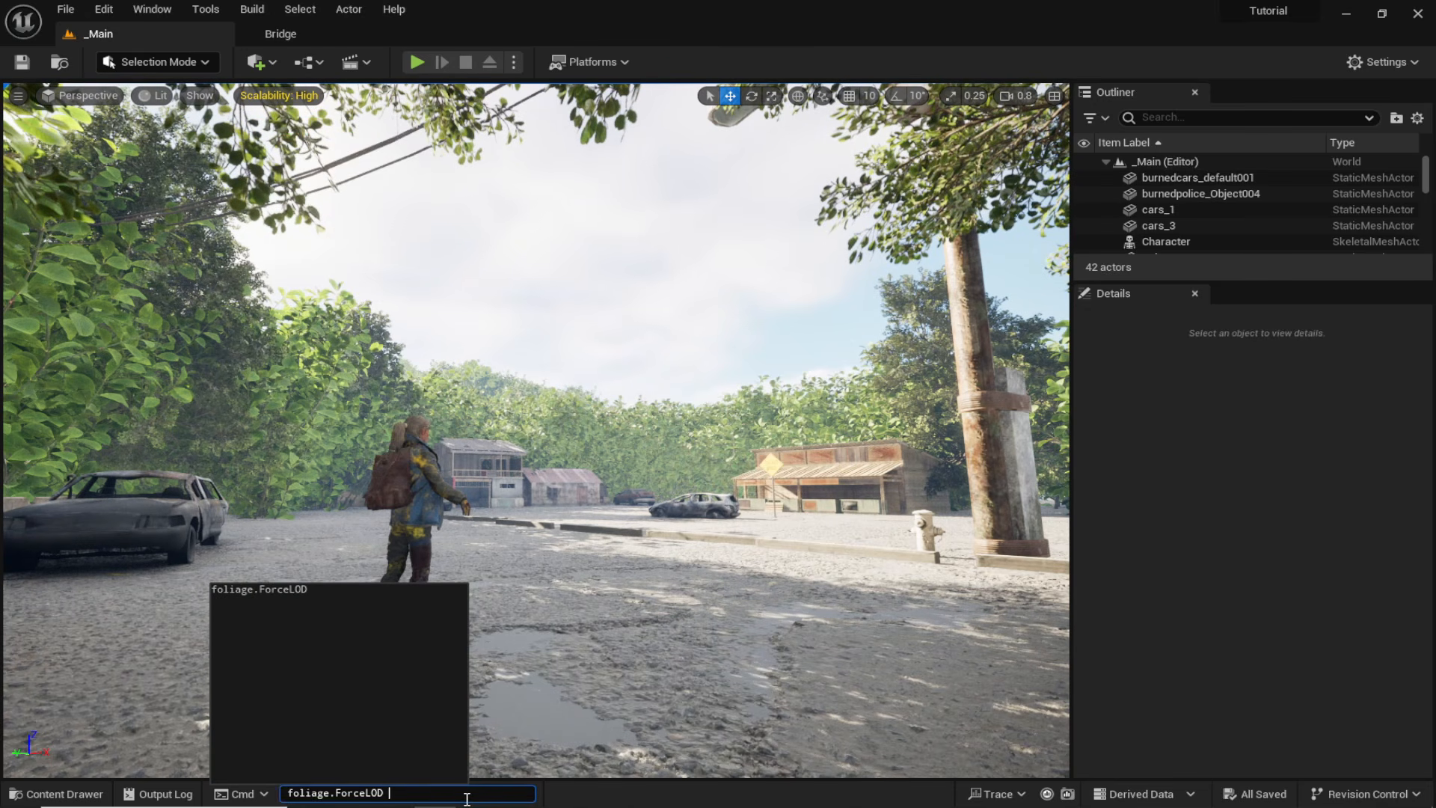
type("1")
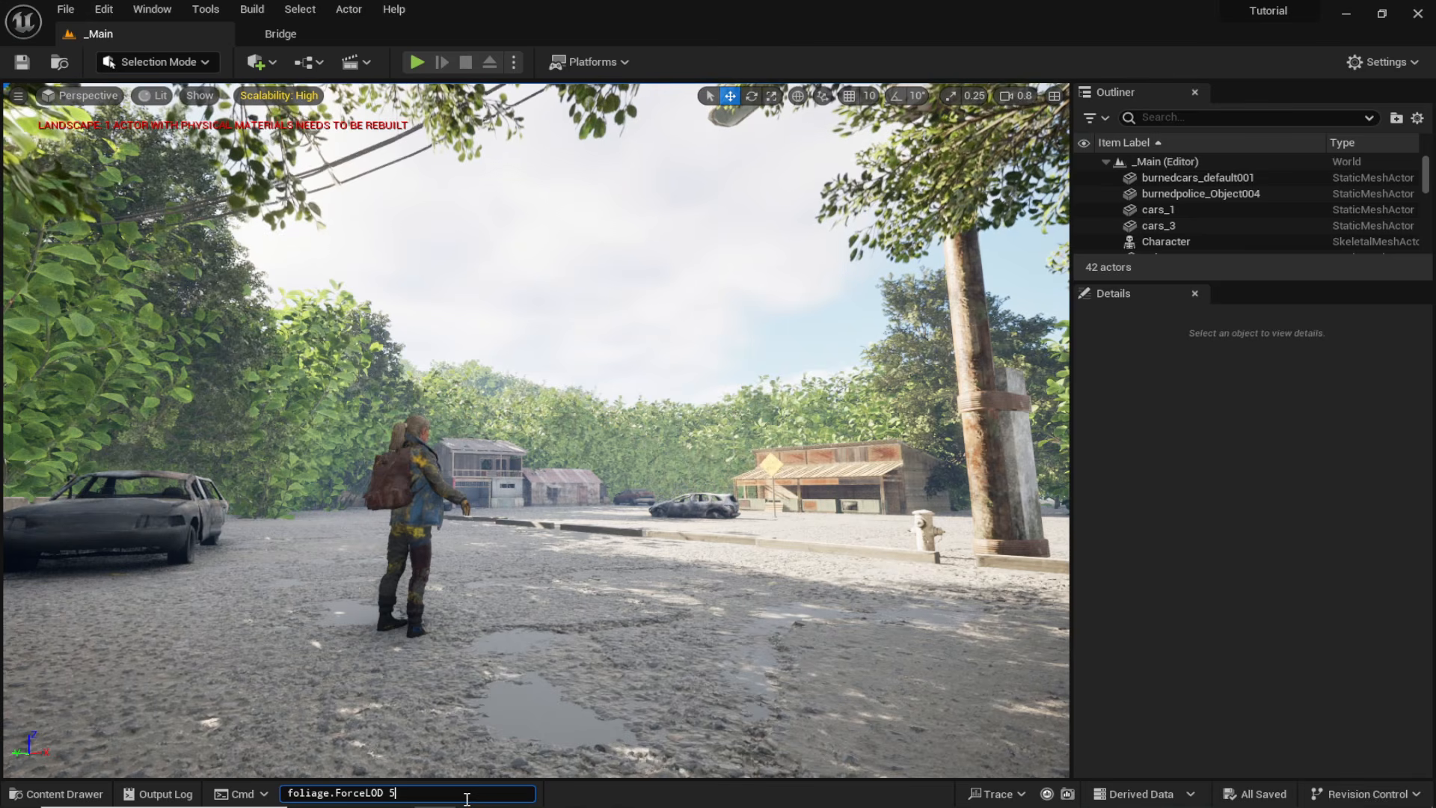
key("Return")
right_click_drag(483, 710, 512, 709)
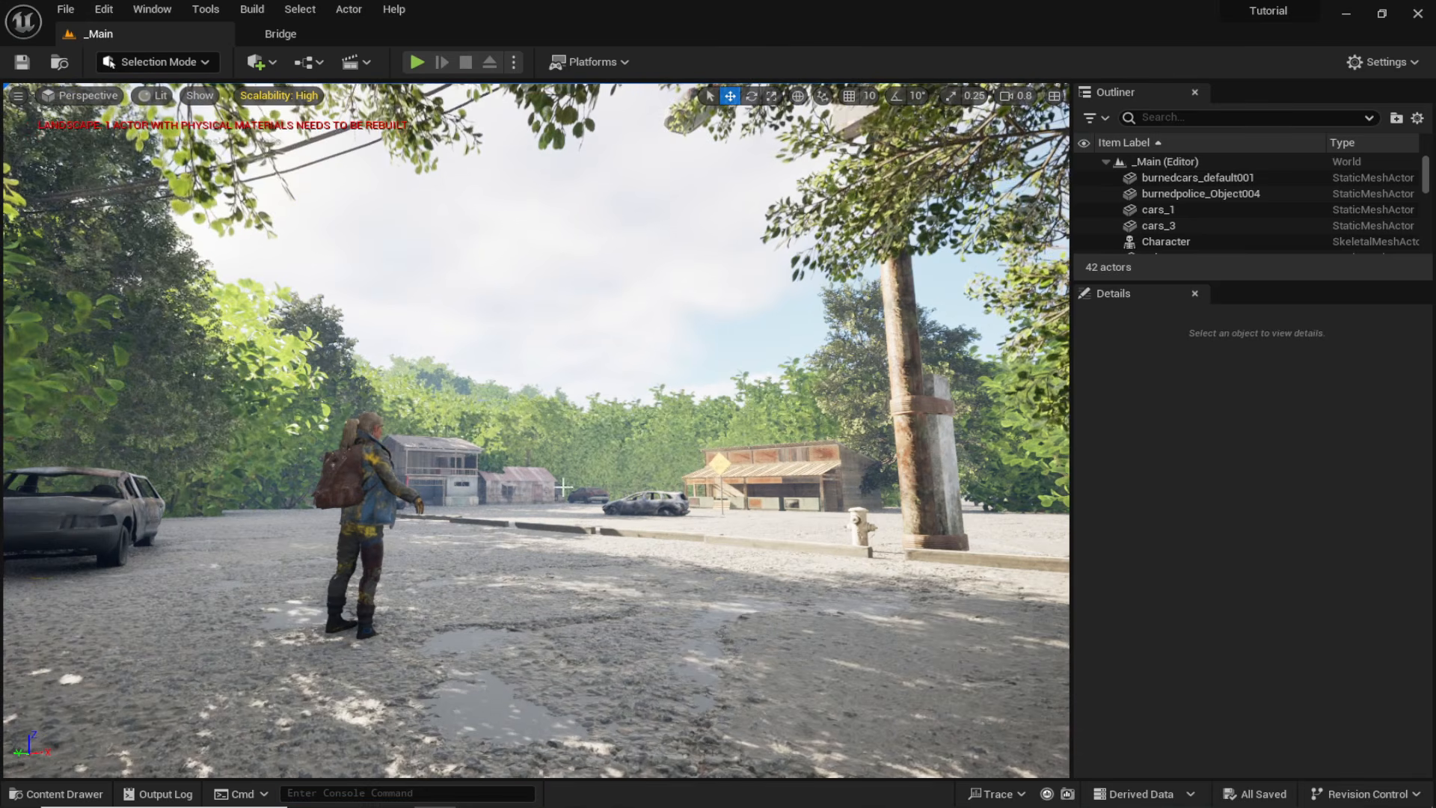
Place a Water Body Lake on the town ground and turn off its Affects Landscape option.
left_click(274, 65)
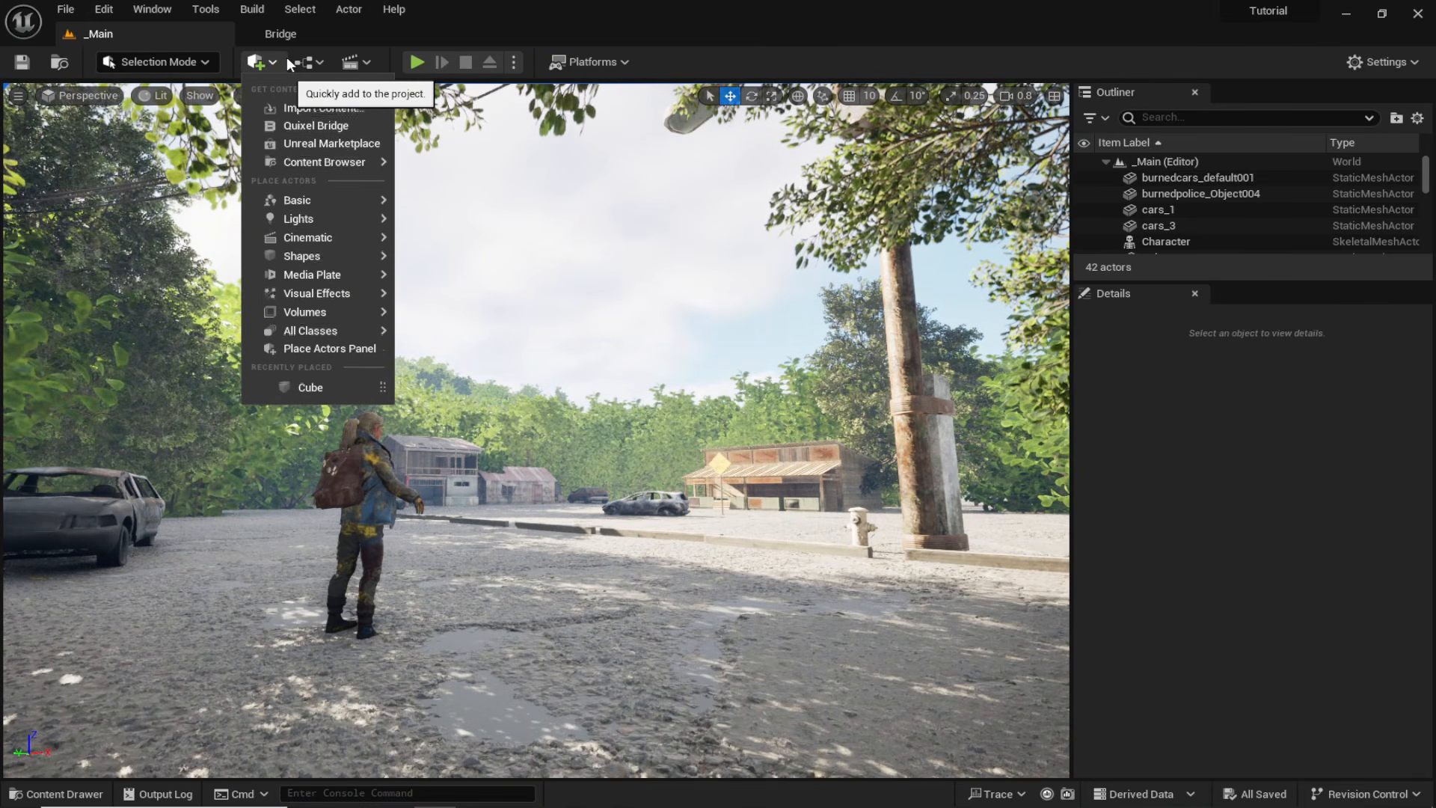
type("water")
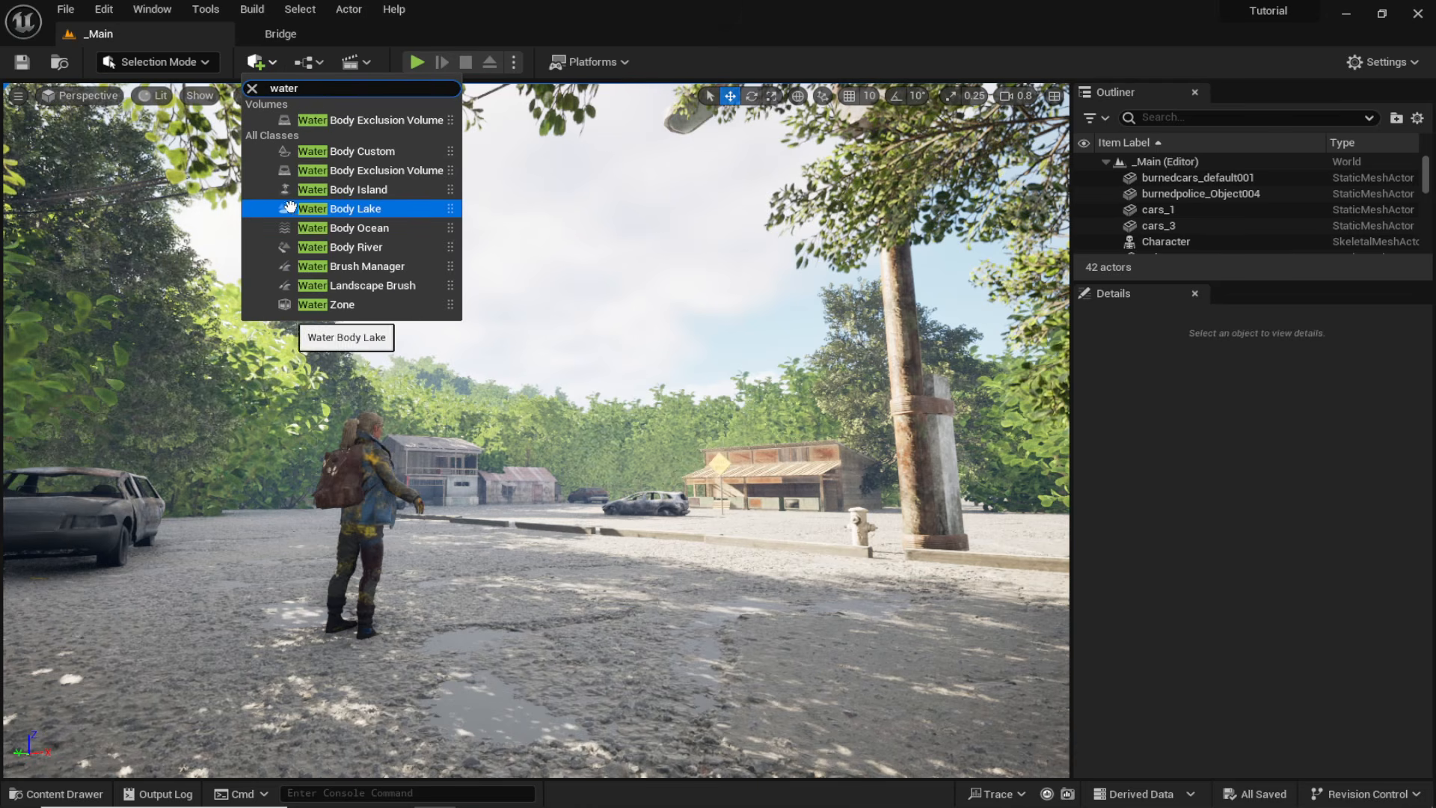
left_click_drag(321, 210, 523, 459)
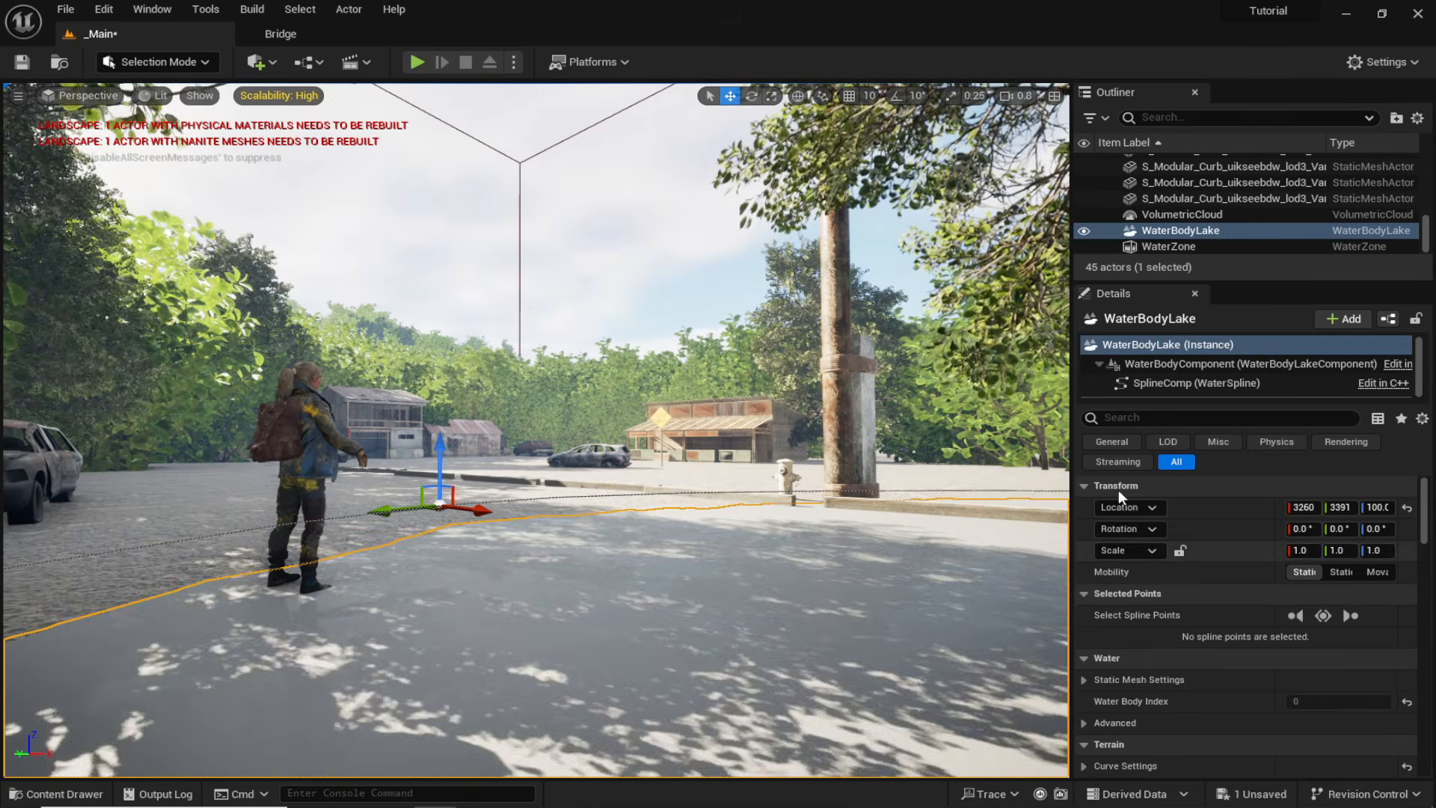
scroll(1206, 598, "down", 1)
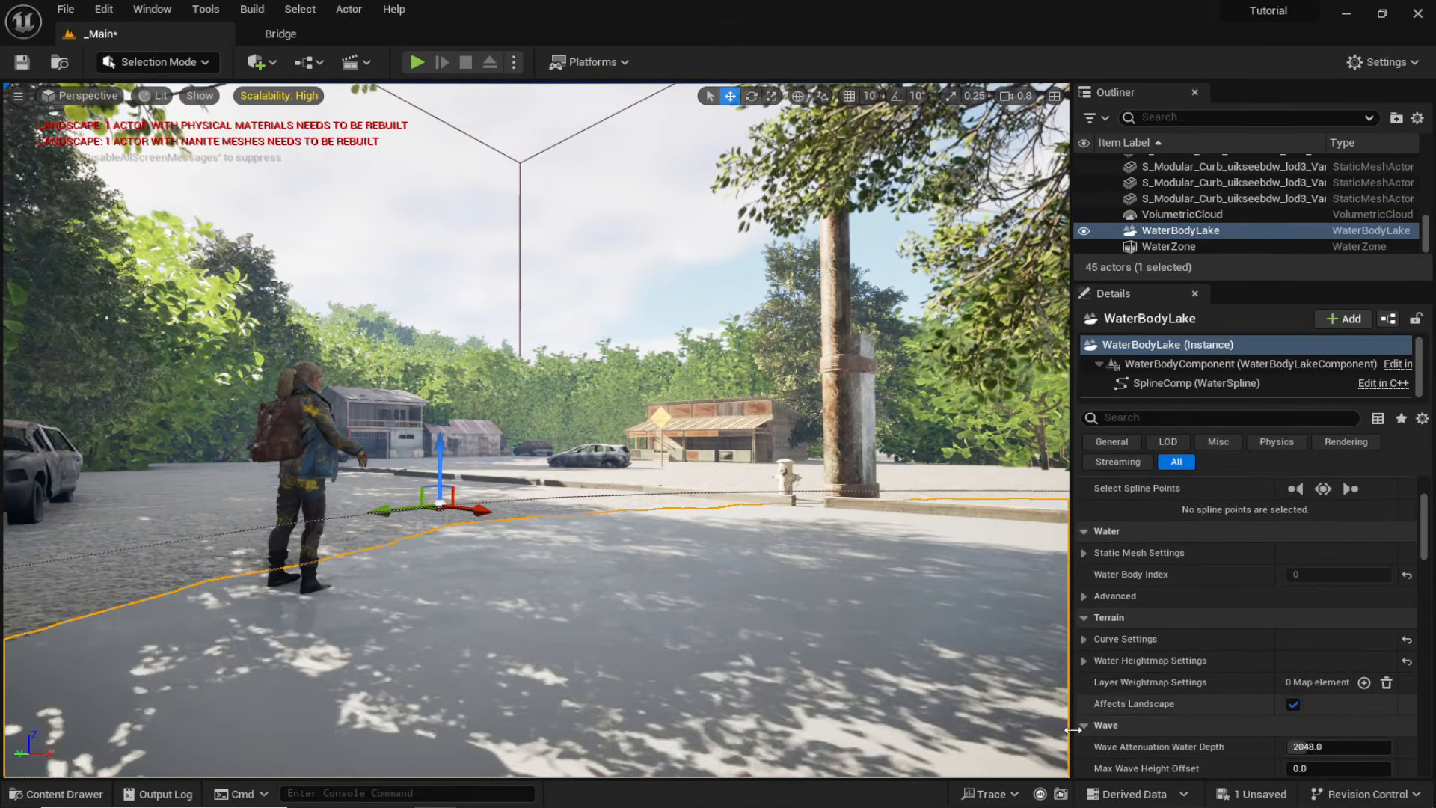
left_click(1292, 703)
Move the lake horizontally across the open ground of the town, working from a view above the wrecked cars.
right_click_drag(536, 430, 535, 508)
key("e")
scroll(535, 463, "up", 4)
key("w")
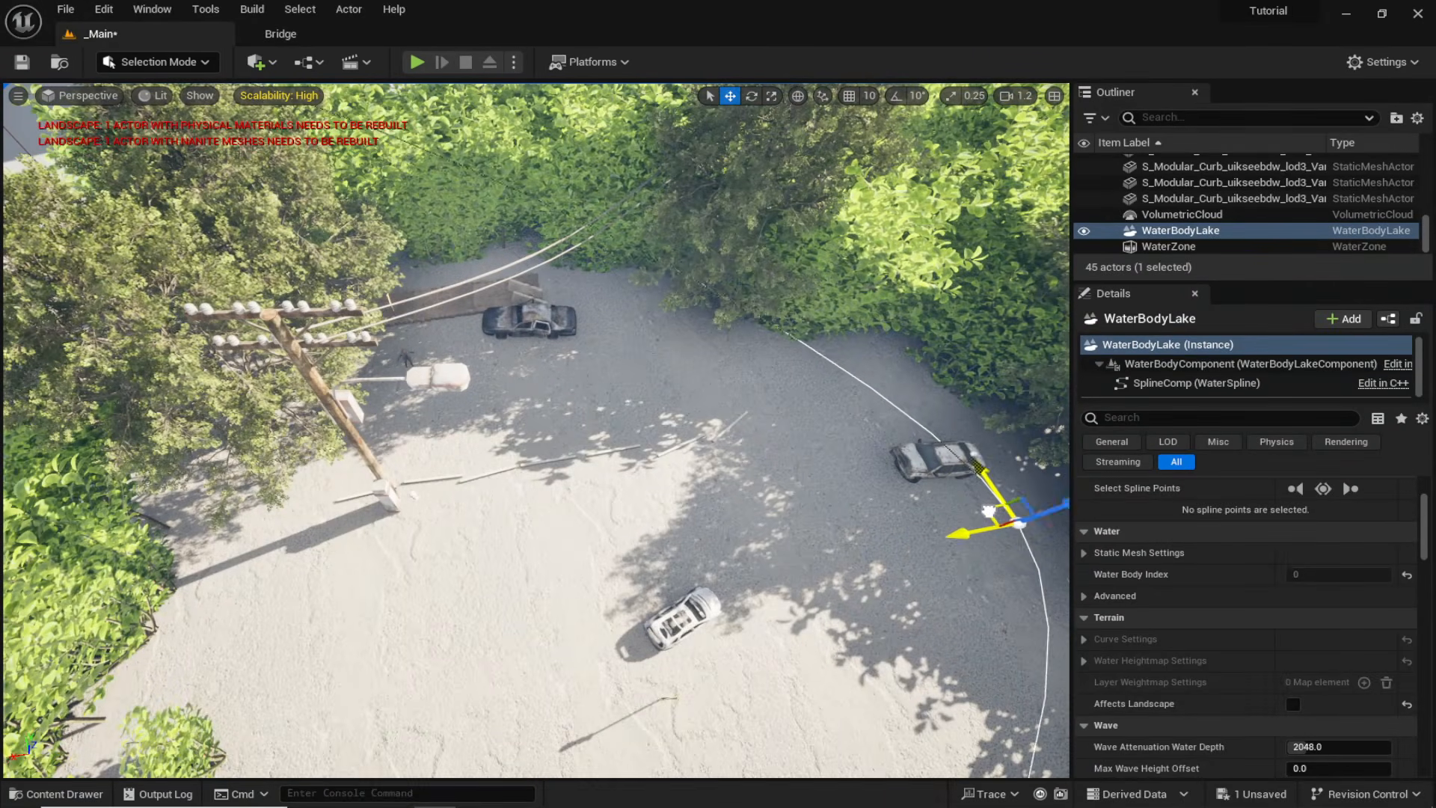
left_click_drag(1072, 502, 933, 488)
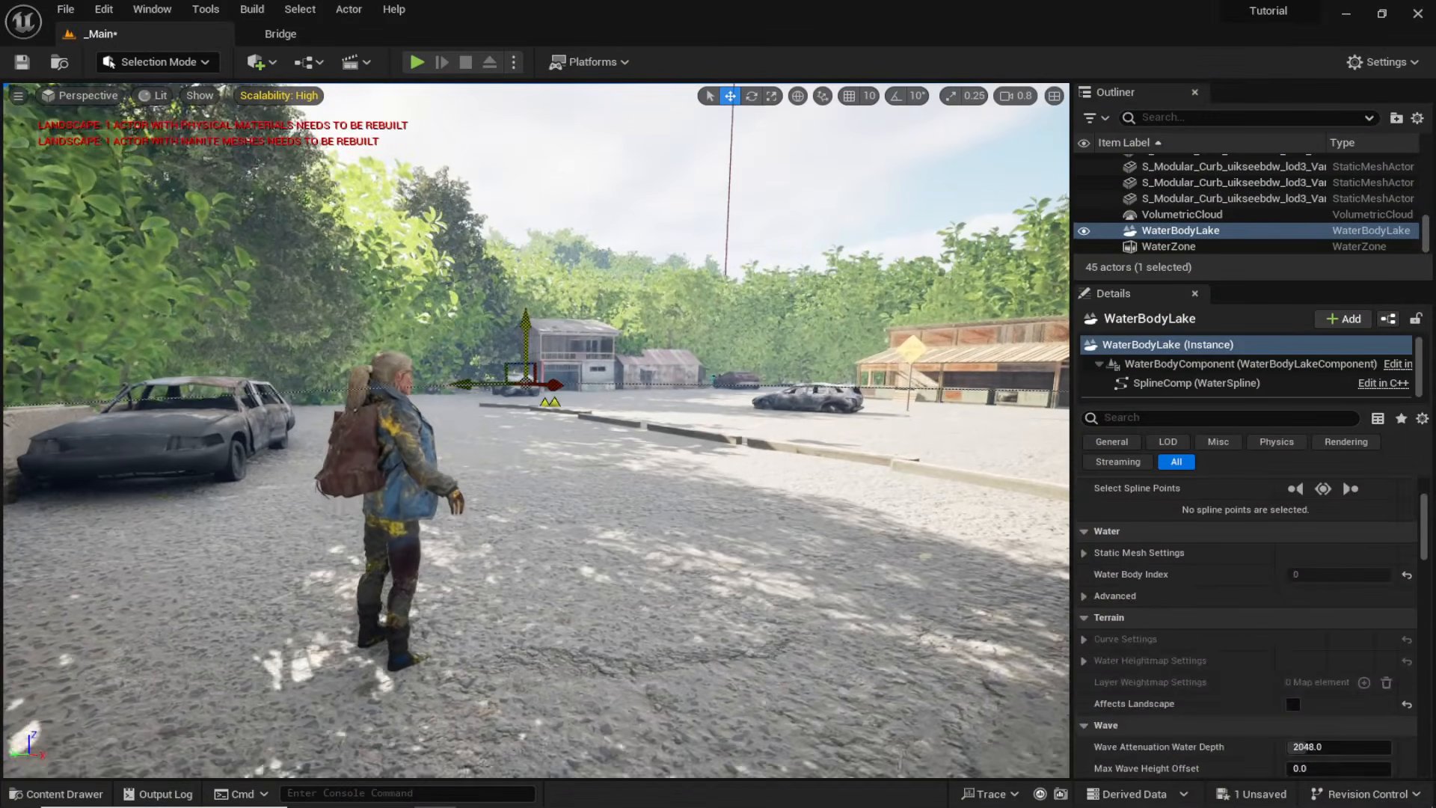
Set the lake's Z location to 100 and check the water level around the character.
left_click(1373, 506)
type("100")
key("Return")
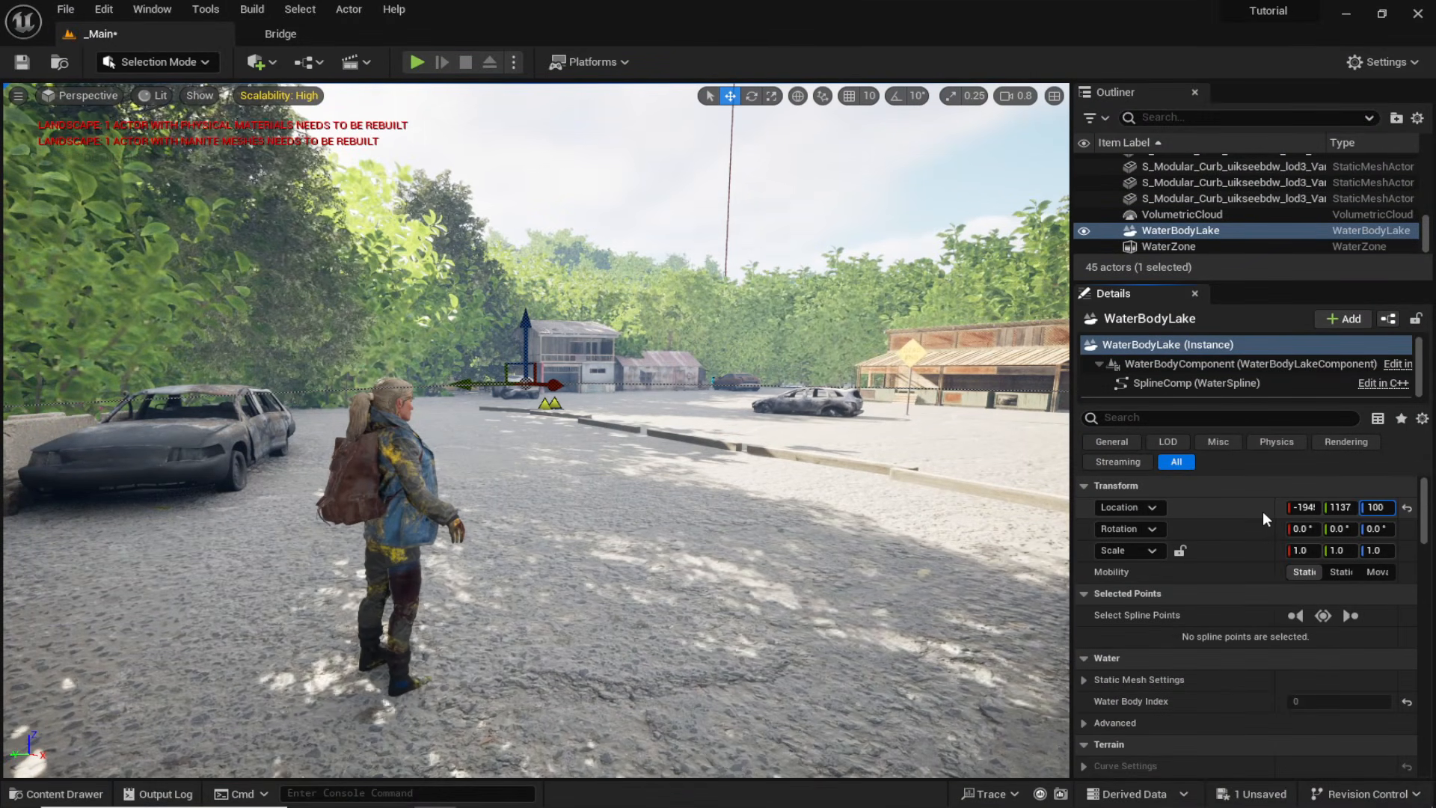
key("w")
mouse_move(821, 466)
right_mouse_down()
mouse_move(1024, 467)
mouse_move(875, 522)
mouse_move(696, 494)
mouse_move(823, 456)
right_mouse_up()
key("s")
scroll(696, 493, "down", 3)
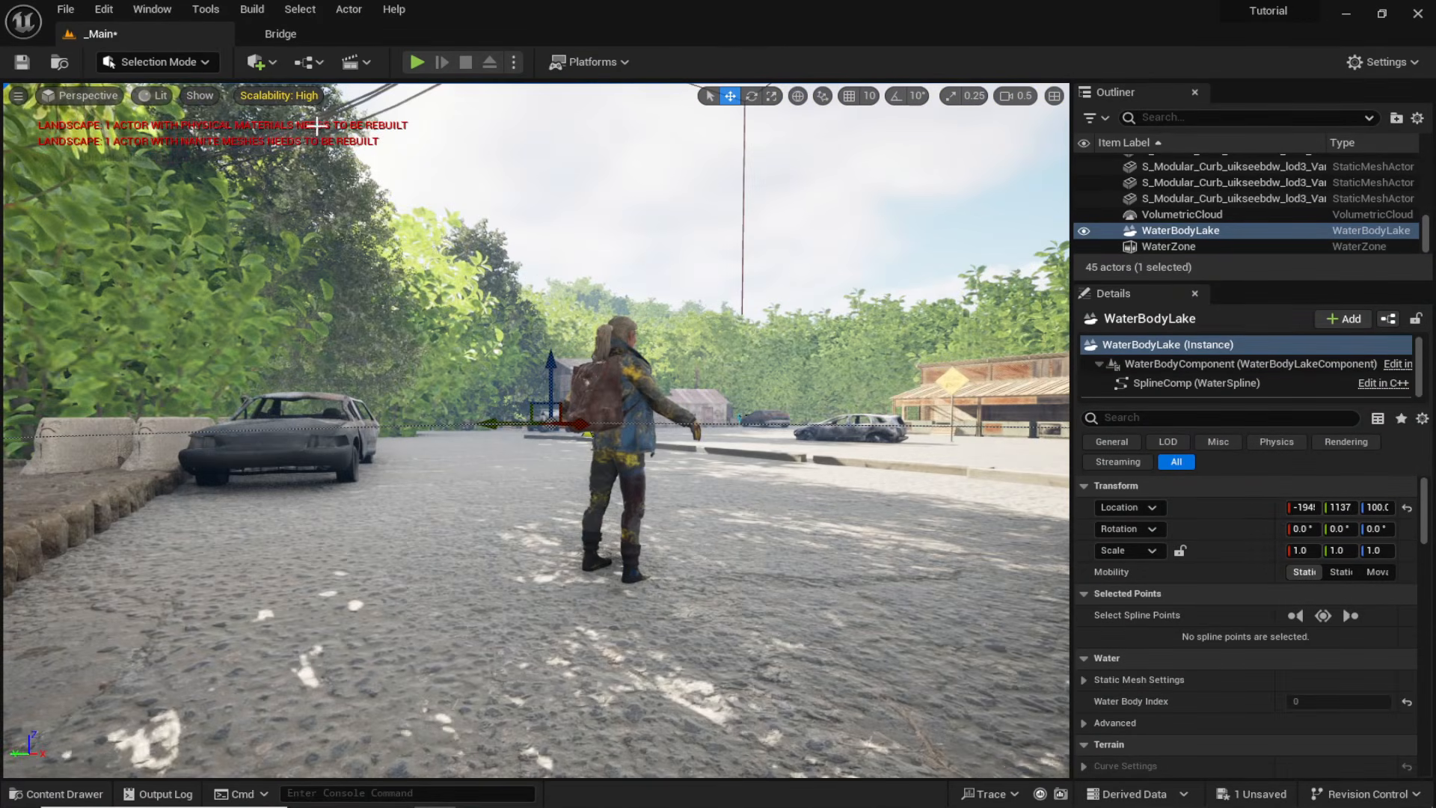
Switch to Landscape sculpting with tool strength 0.14, brush size about 94.8 and brush falloff about 0.84.
left_click(157, 62)
left_click(161, 102)
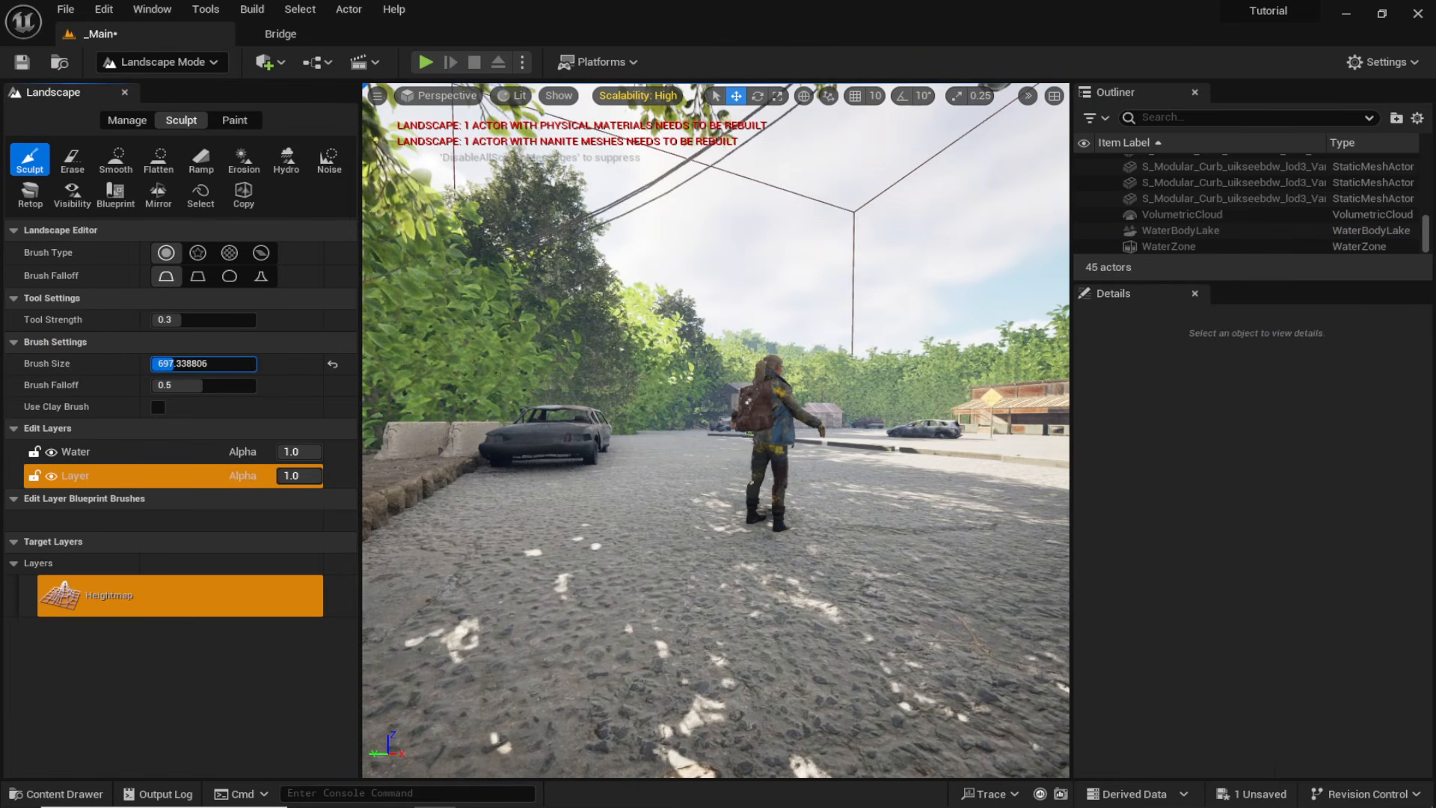
left_click_drag(227, 387, 228, 387)
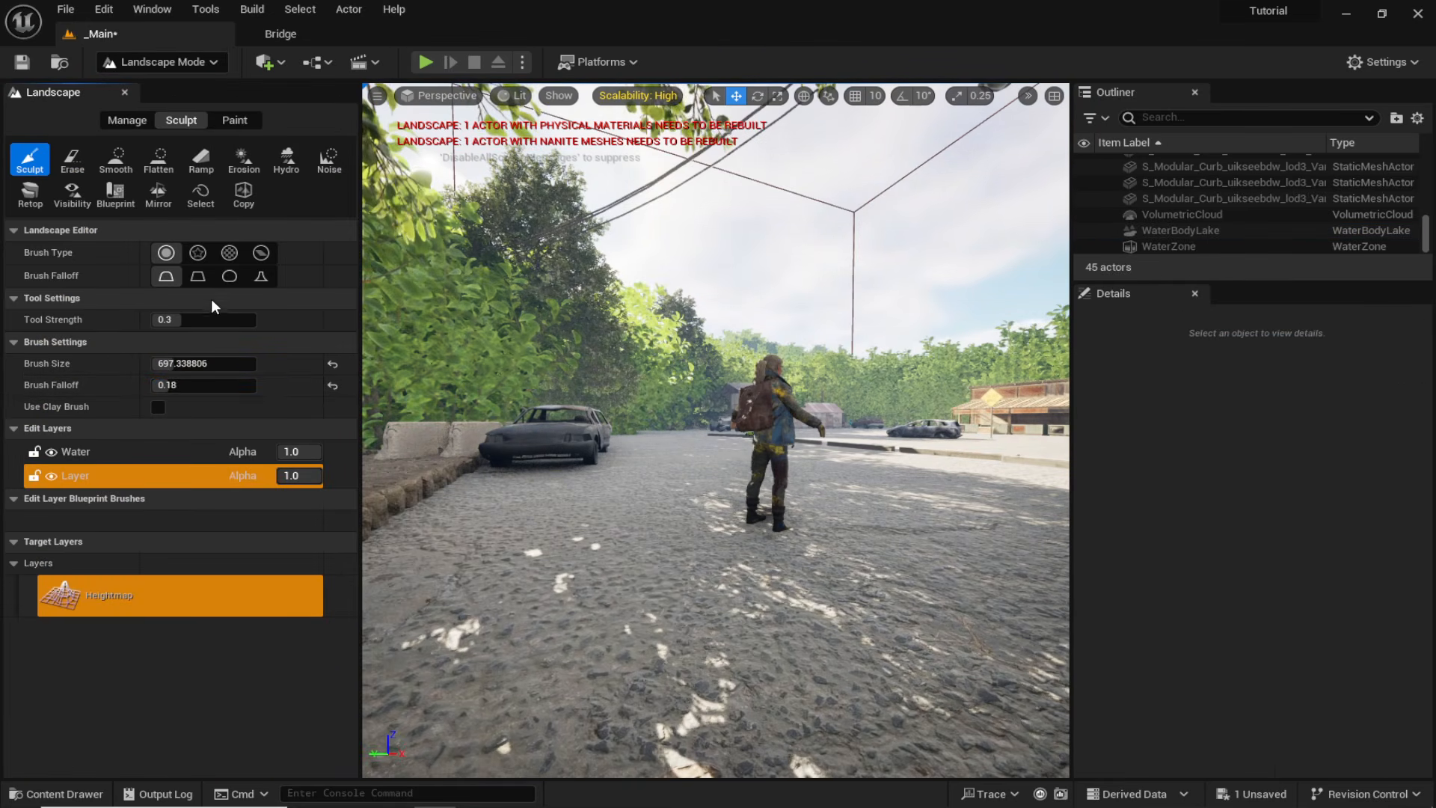
left_click_drag(172, 320, 172, 320)
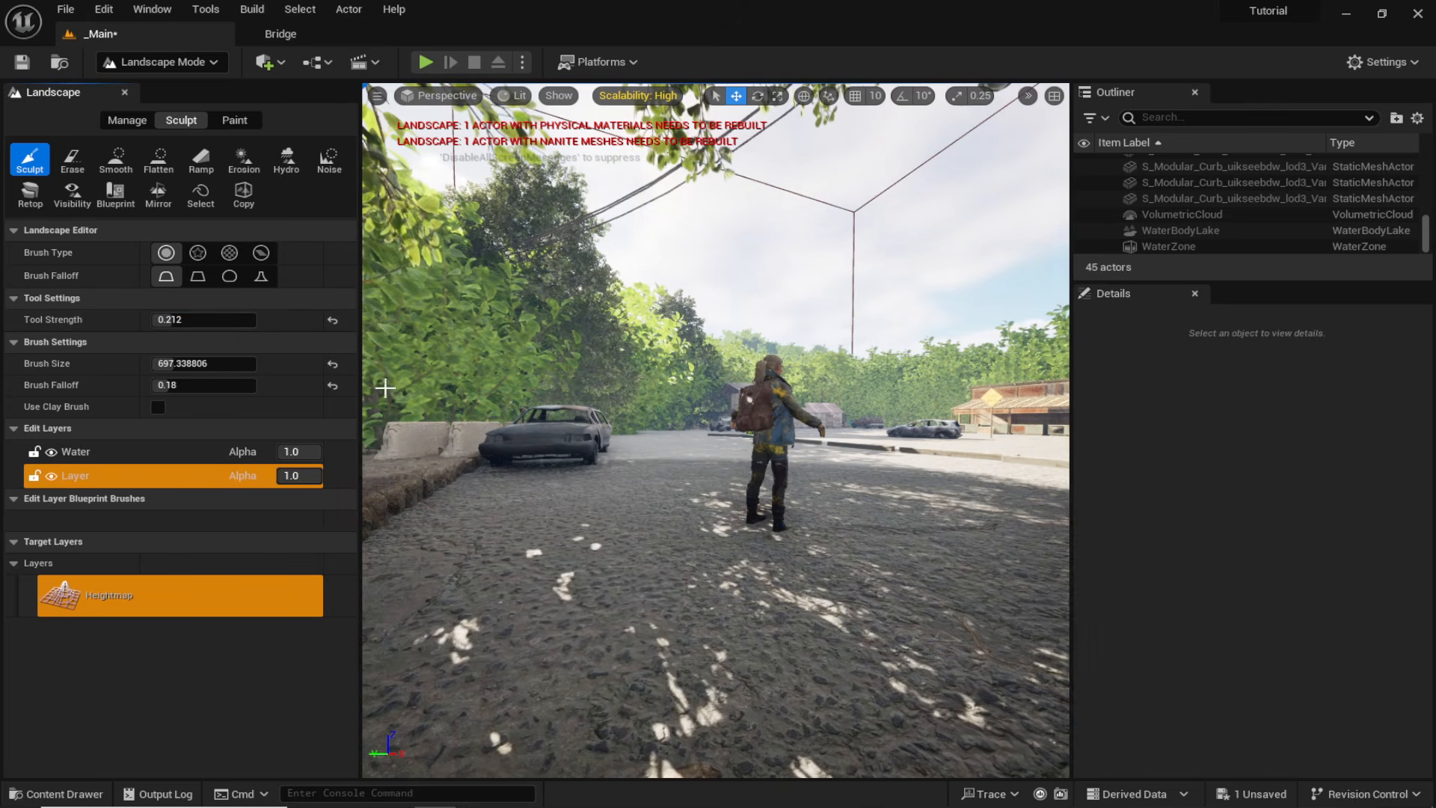
left_click_drag(217, 367, 201, 368)
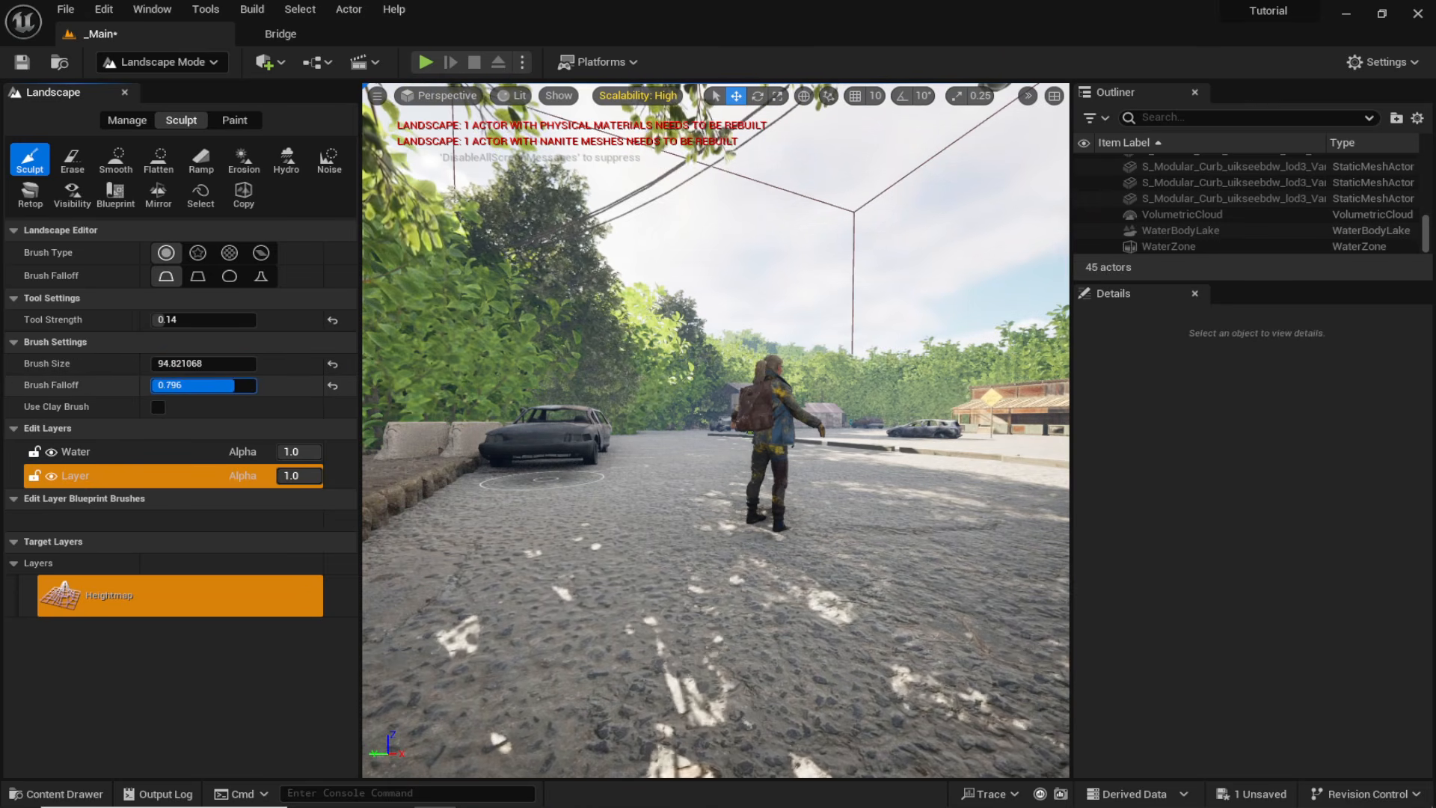
Sculpt the ground in front of the wrecked car beside the stone border.
right_click_drag(550, 460, 478, 508)
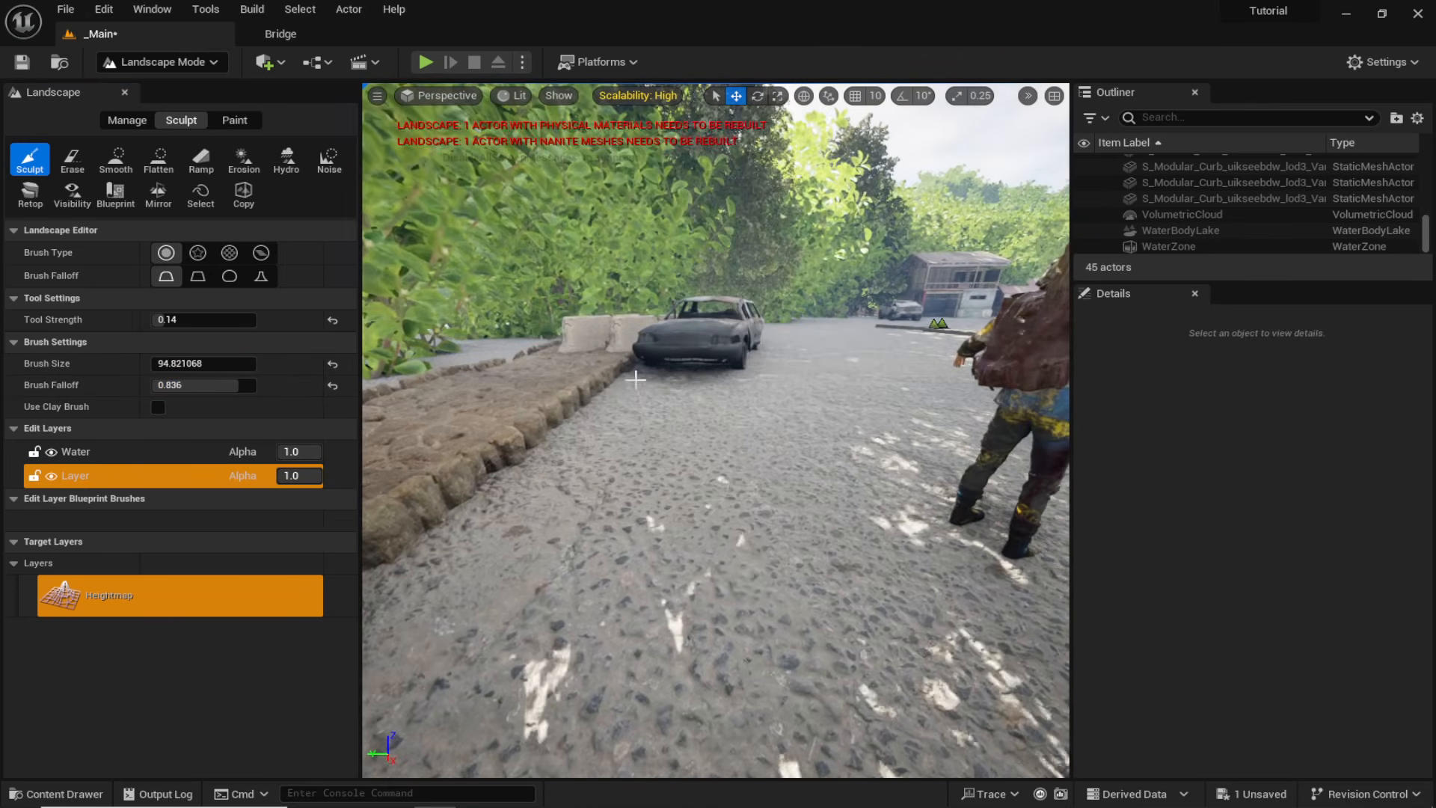
right_click_drag(551, 460, 598, 434)
left_click(551, 460)
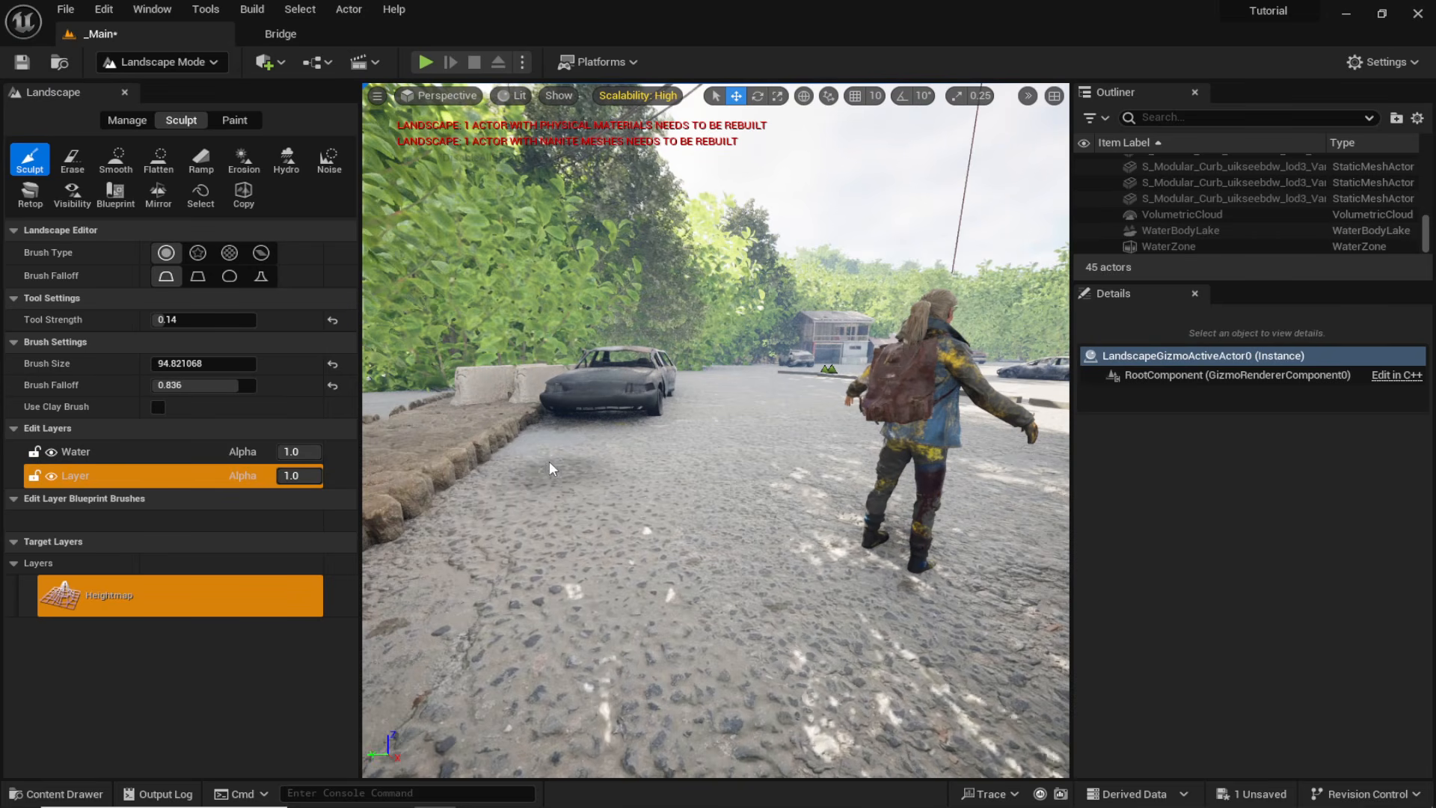
right_click_drag(536, 505, 441, 550)
right_click_drag(622, 417, 329, 479)
Save the level and return to Selection mode.
key("ctrl+s")
left_click(209, 62)
left_click(157, 90)
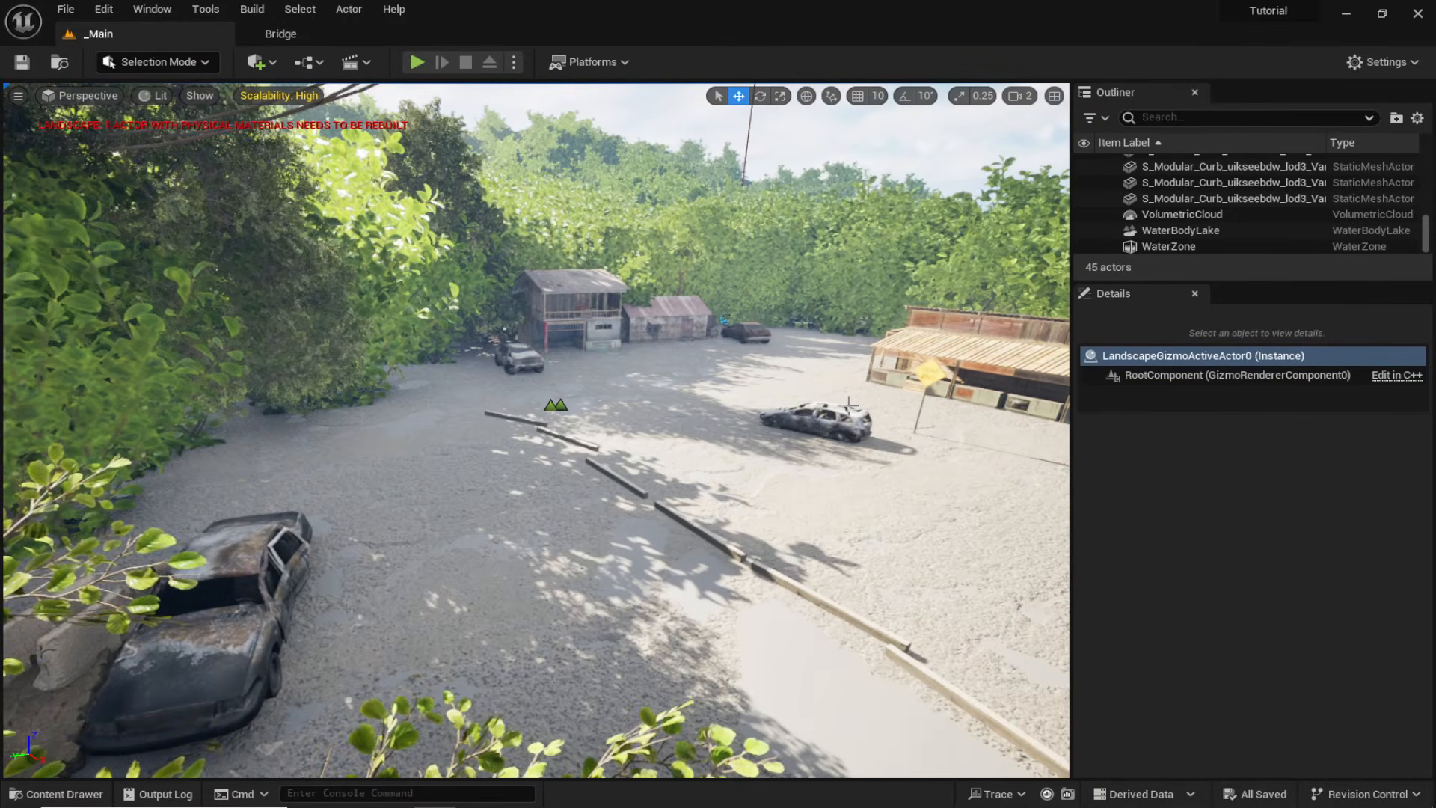
Select the lake through one of its ground puddles and inspect its outlines around the town.
right_click_drag(780, 550, 750, 584)
left_click(780, 551)
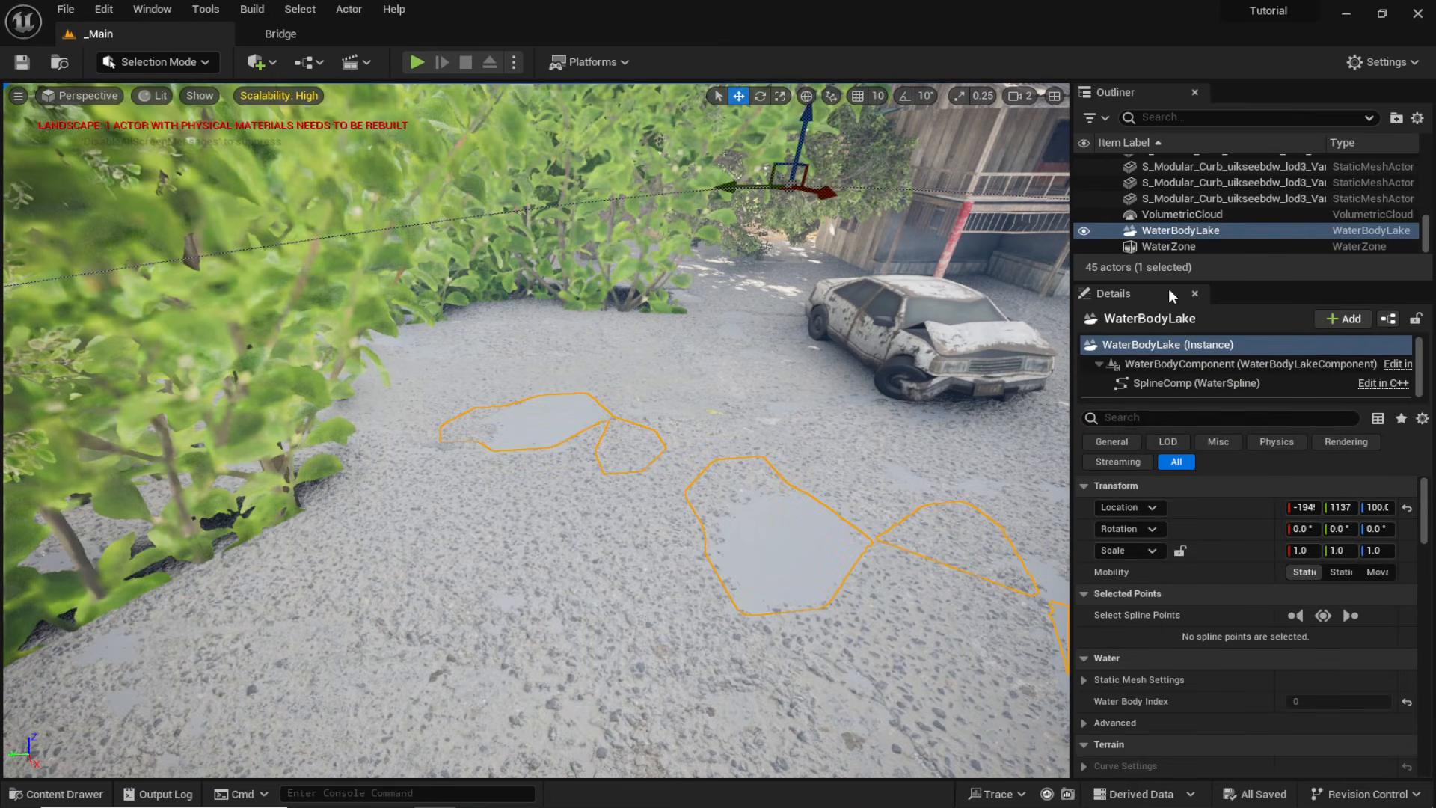
key("f")
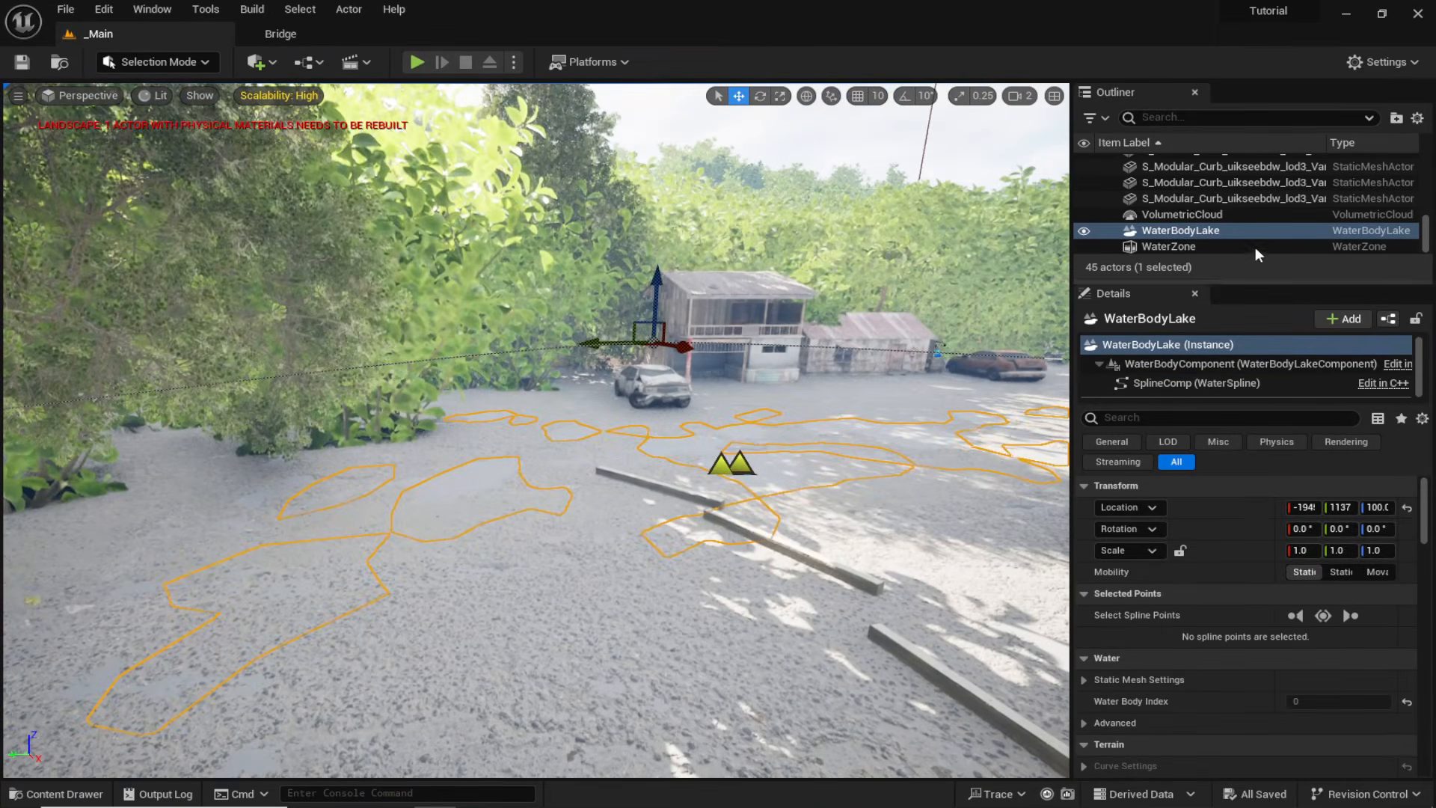
Select one actor further up the level's actor list, delete it and save the level.
scroll(1191, 197, "up", 8)
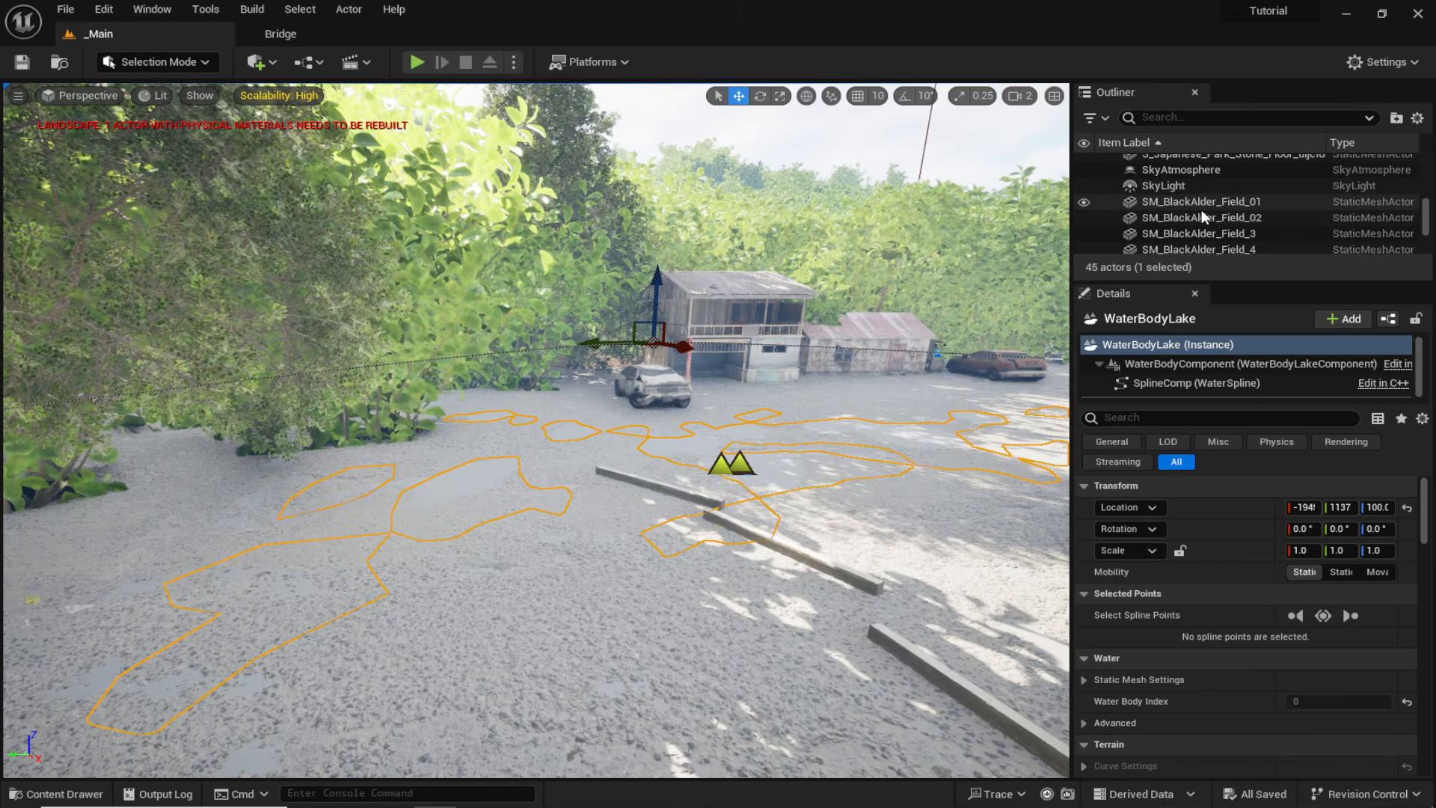
left_click(1135, 245)
key("F2")
key("Escape")
key("Delete")
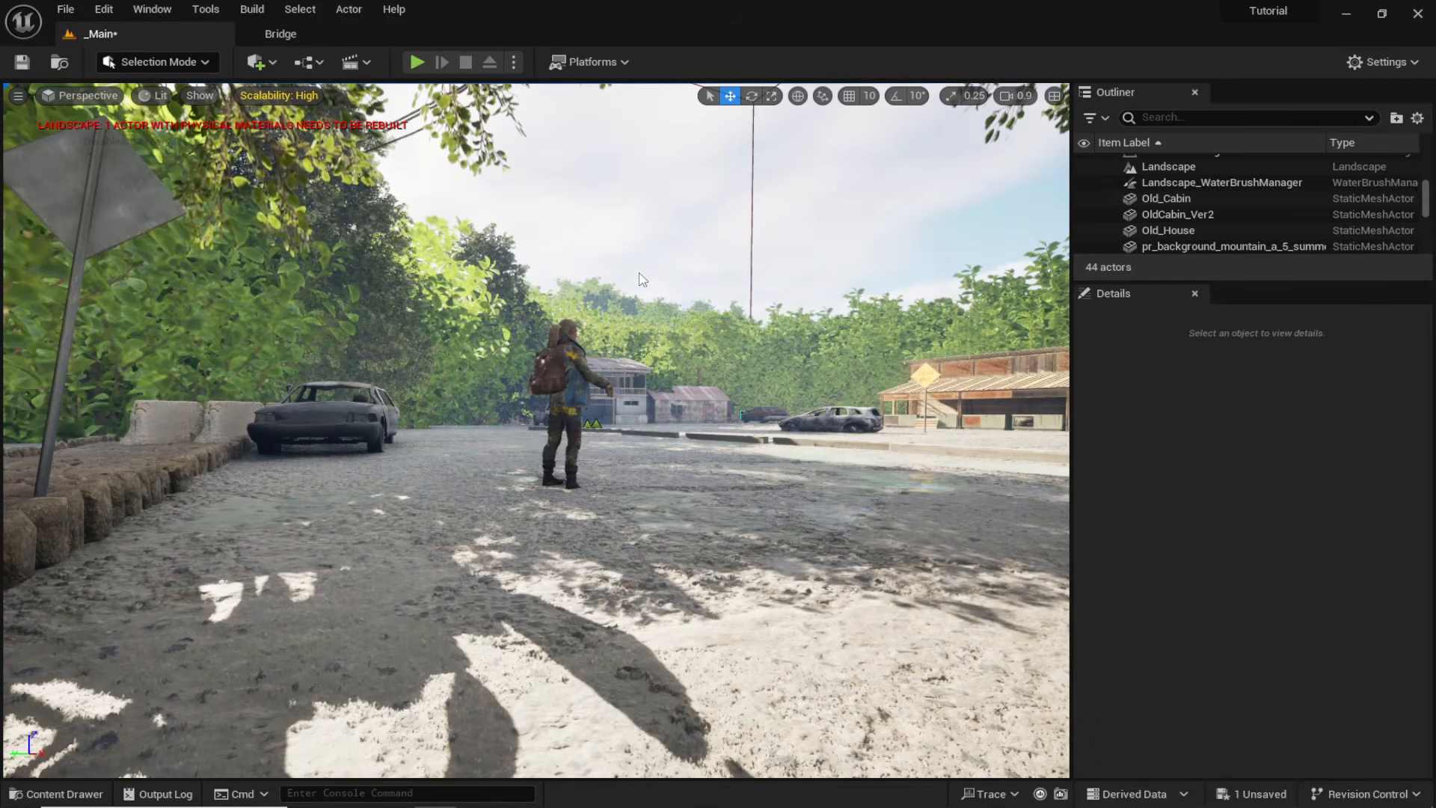
right_click_drag(643, 240, 660, 246)
key("ctrl+s")
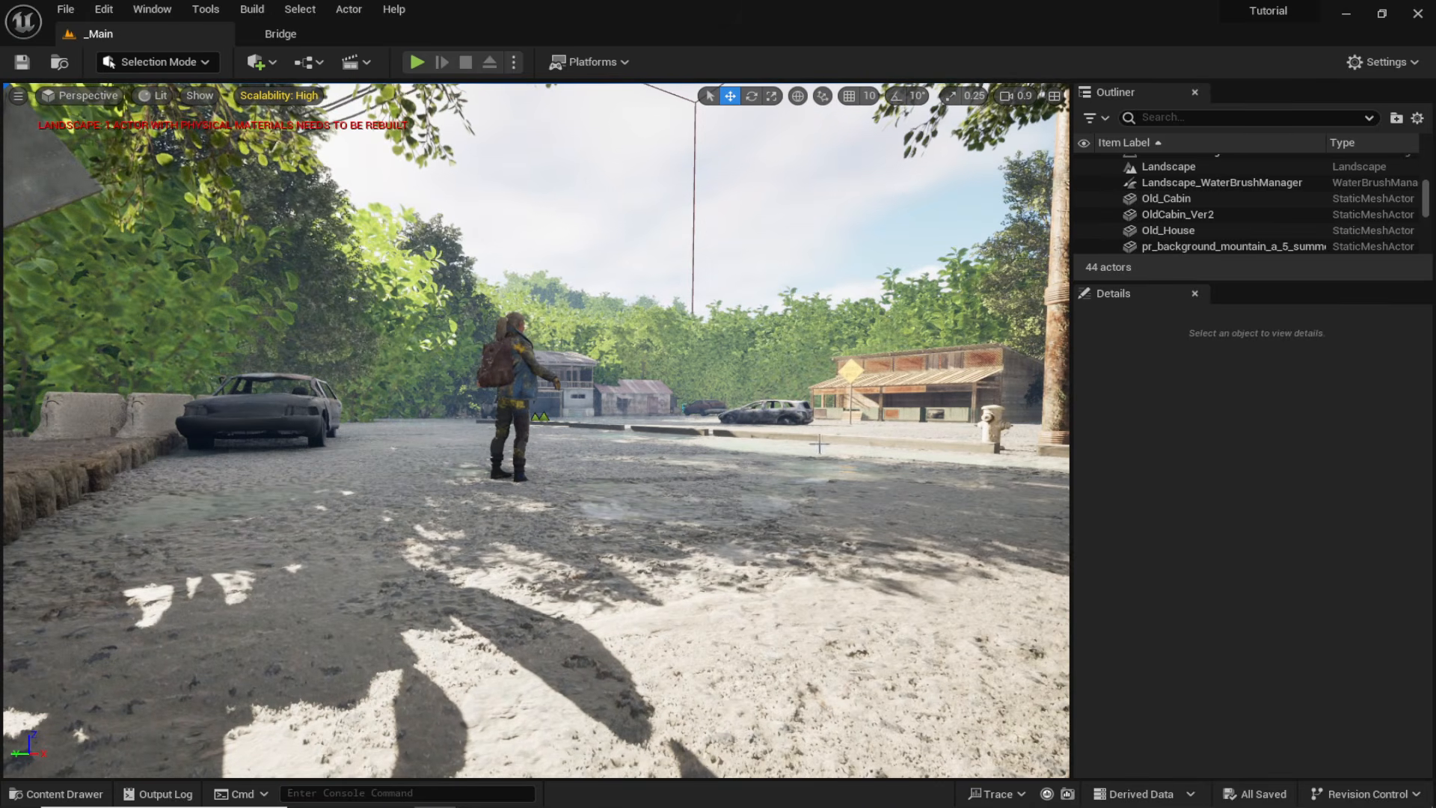
Select the lake and open its Water_Material_Lake material instance for editing.
left_click(692, 402)
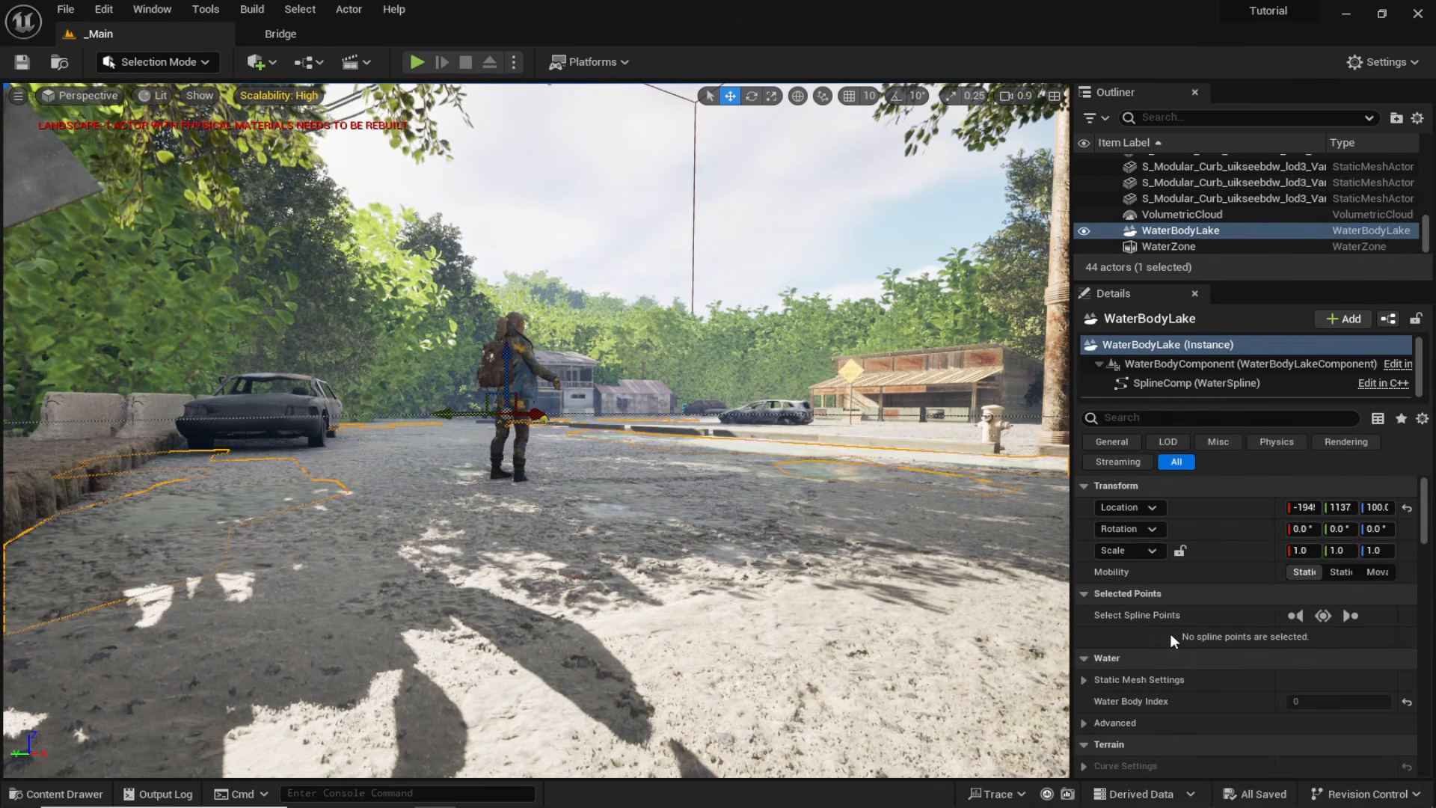
scroll(1171, 635, "down", 10)
scroll(1196, 579, "down", 5)
scroll(1254, 602, "down", 15)
scroll(1189, 599, "down", 1)
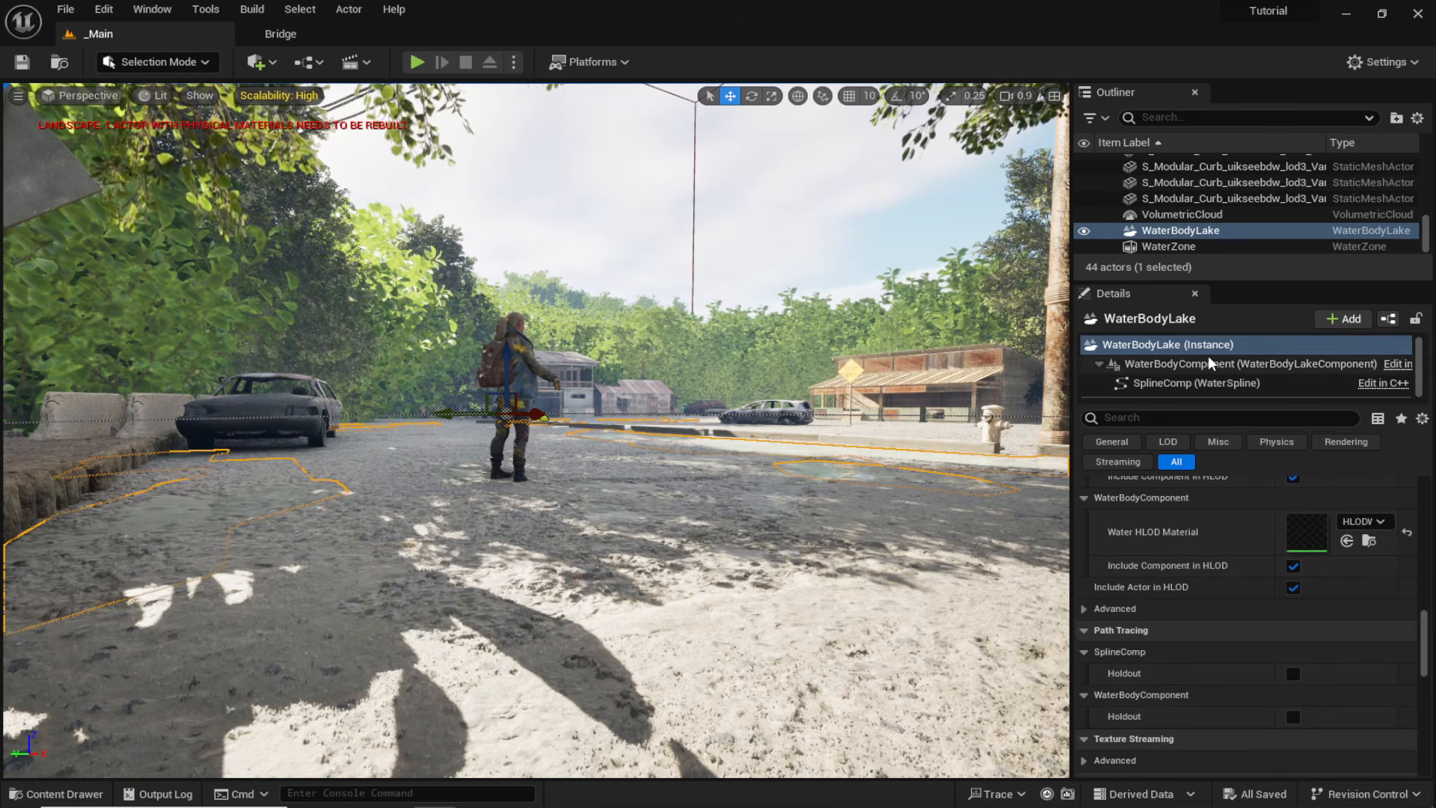
scroll(1205, 582, "down", 8)
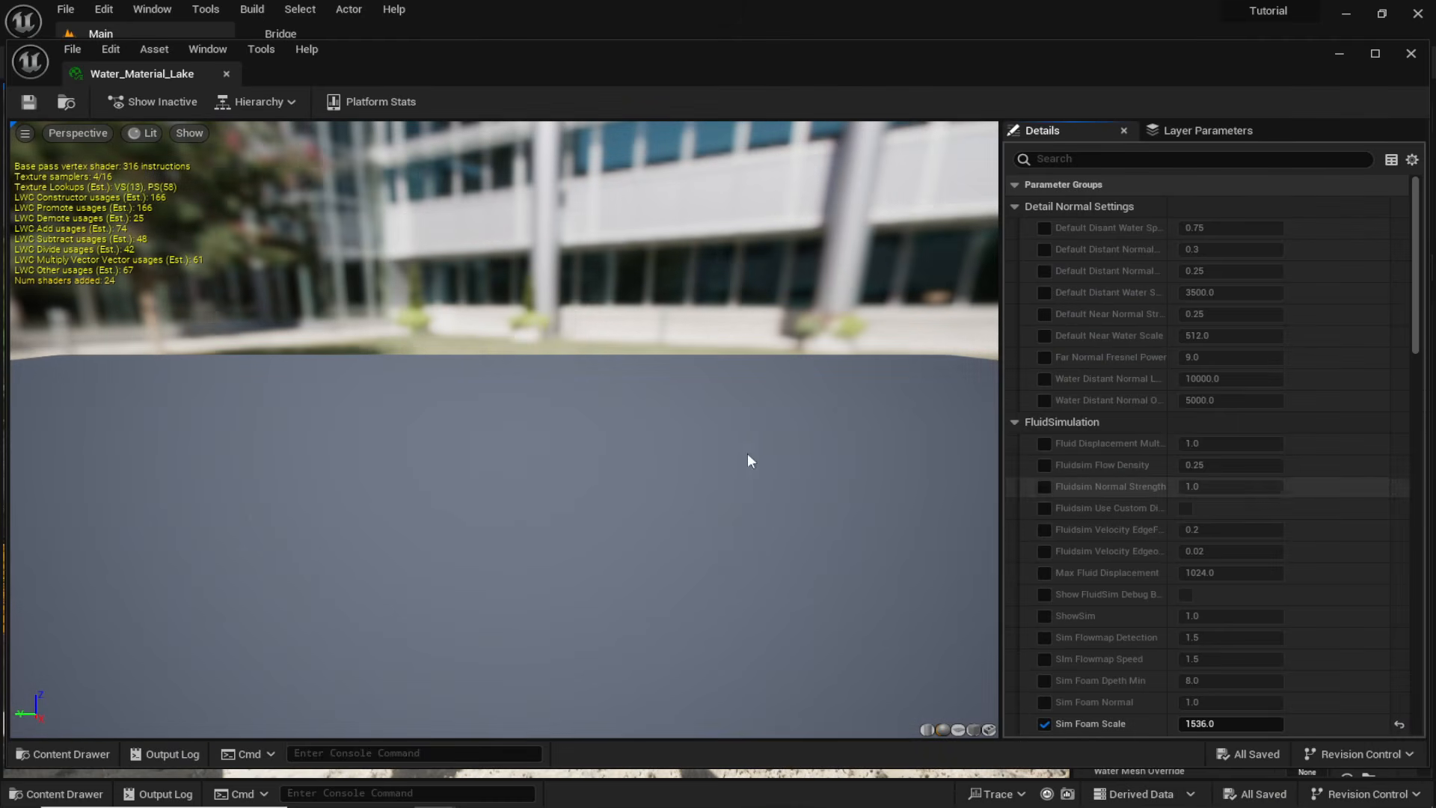
Open the lake material's Absorption colour, accept it as is, and save and close the material.
scroll(1097, 419, "down", 10)
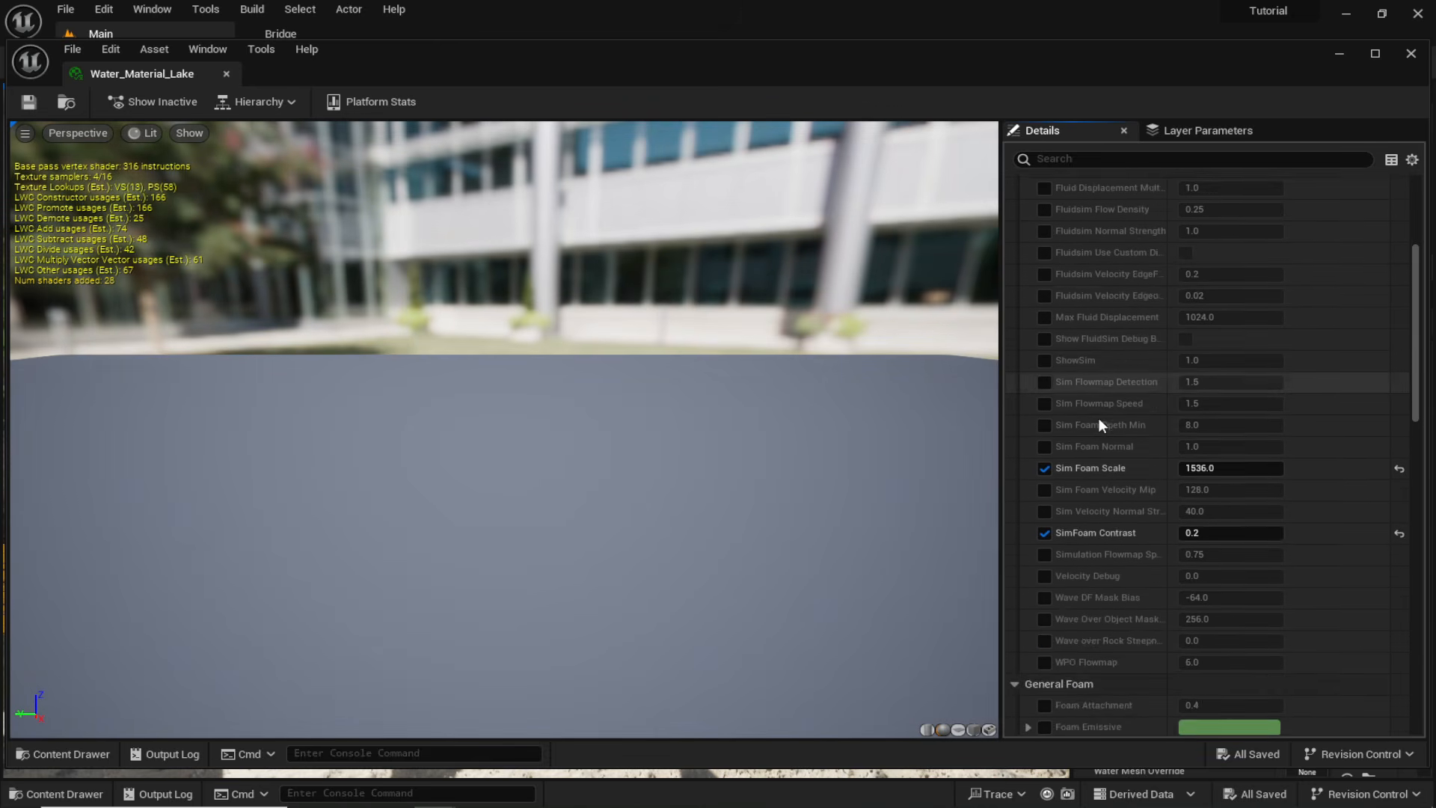
scroll(1099, 418, "down", 12)
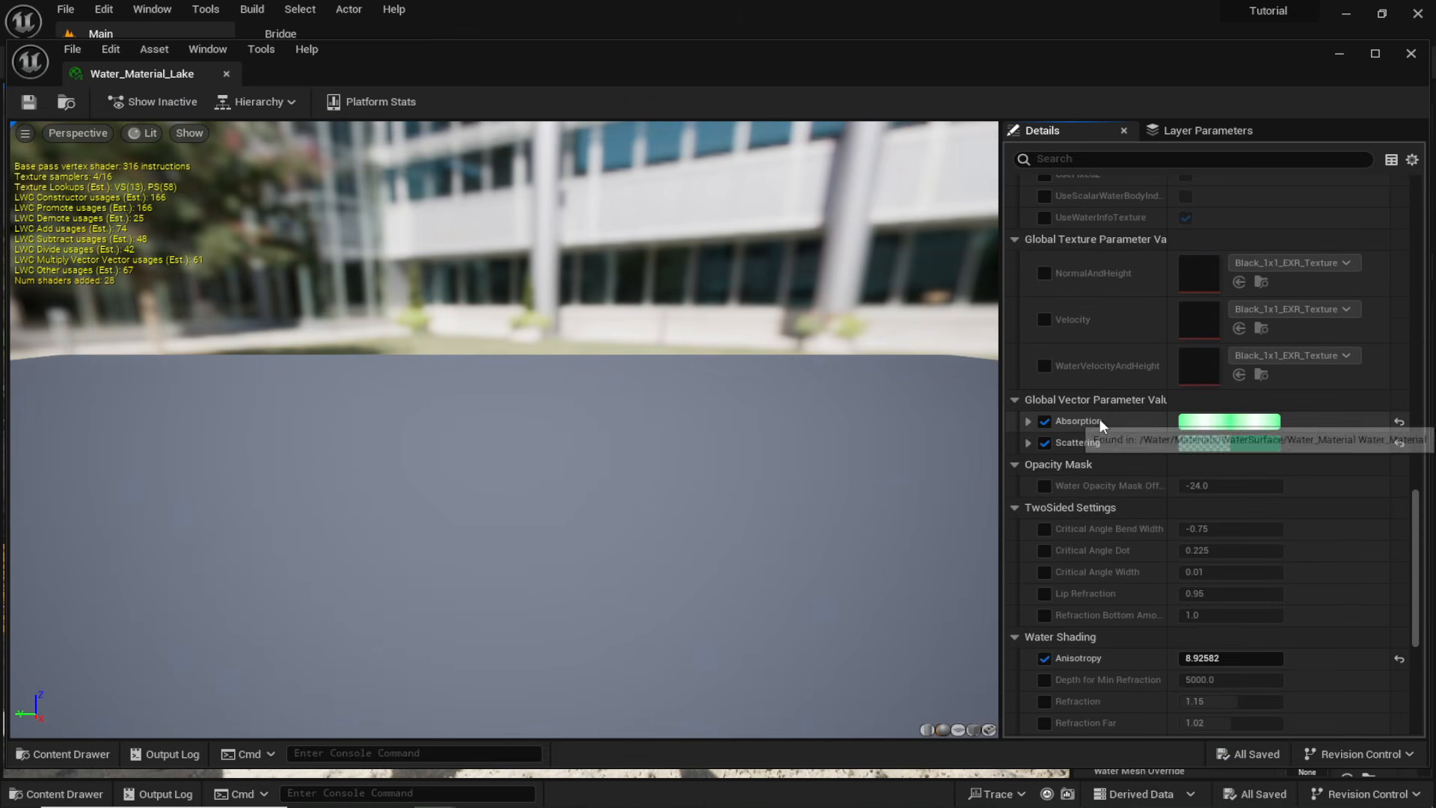
scroll(1102, 437, "up", 1)
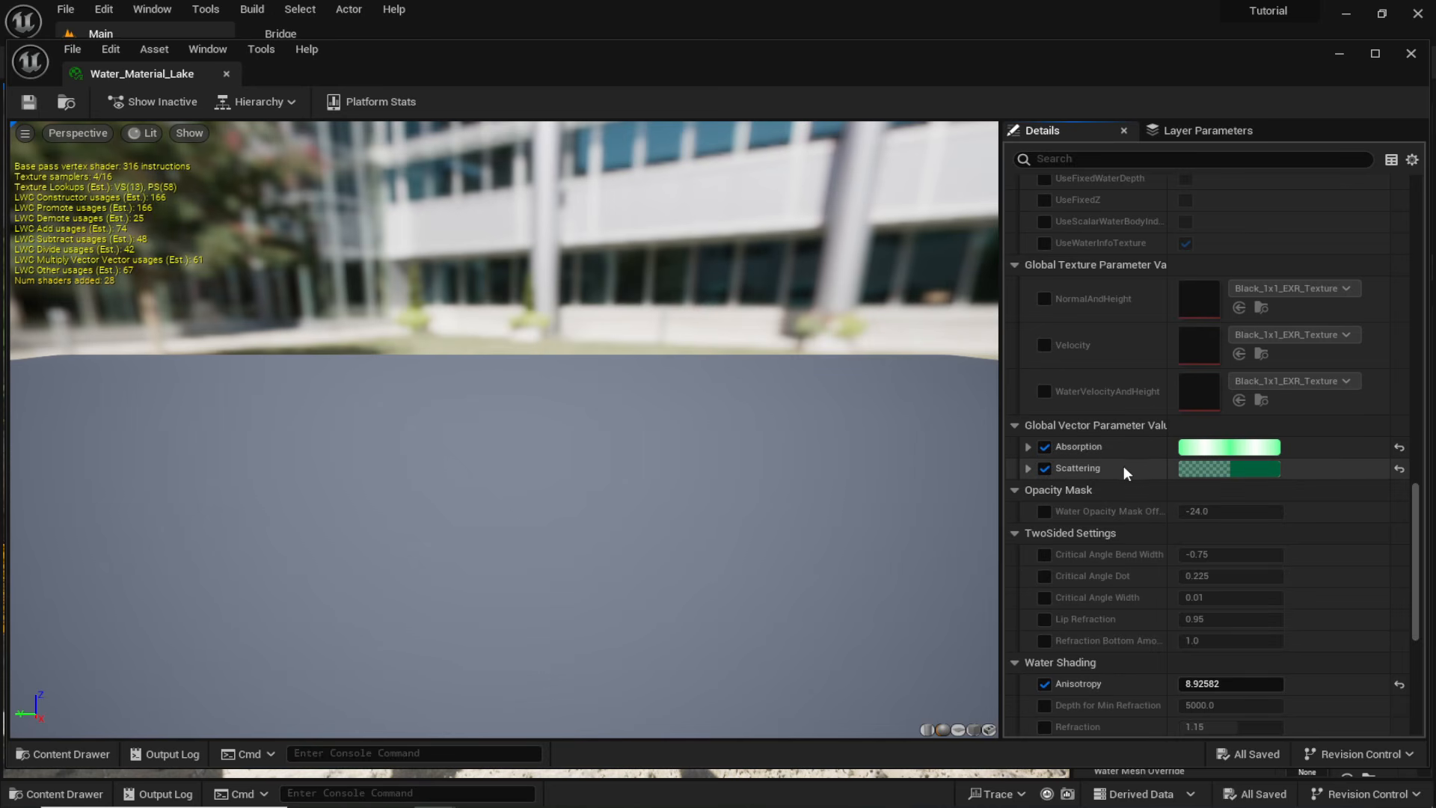
left_click(1242, 449)
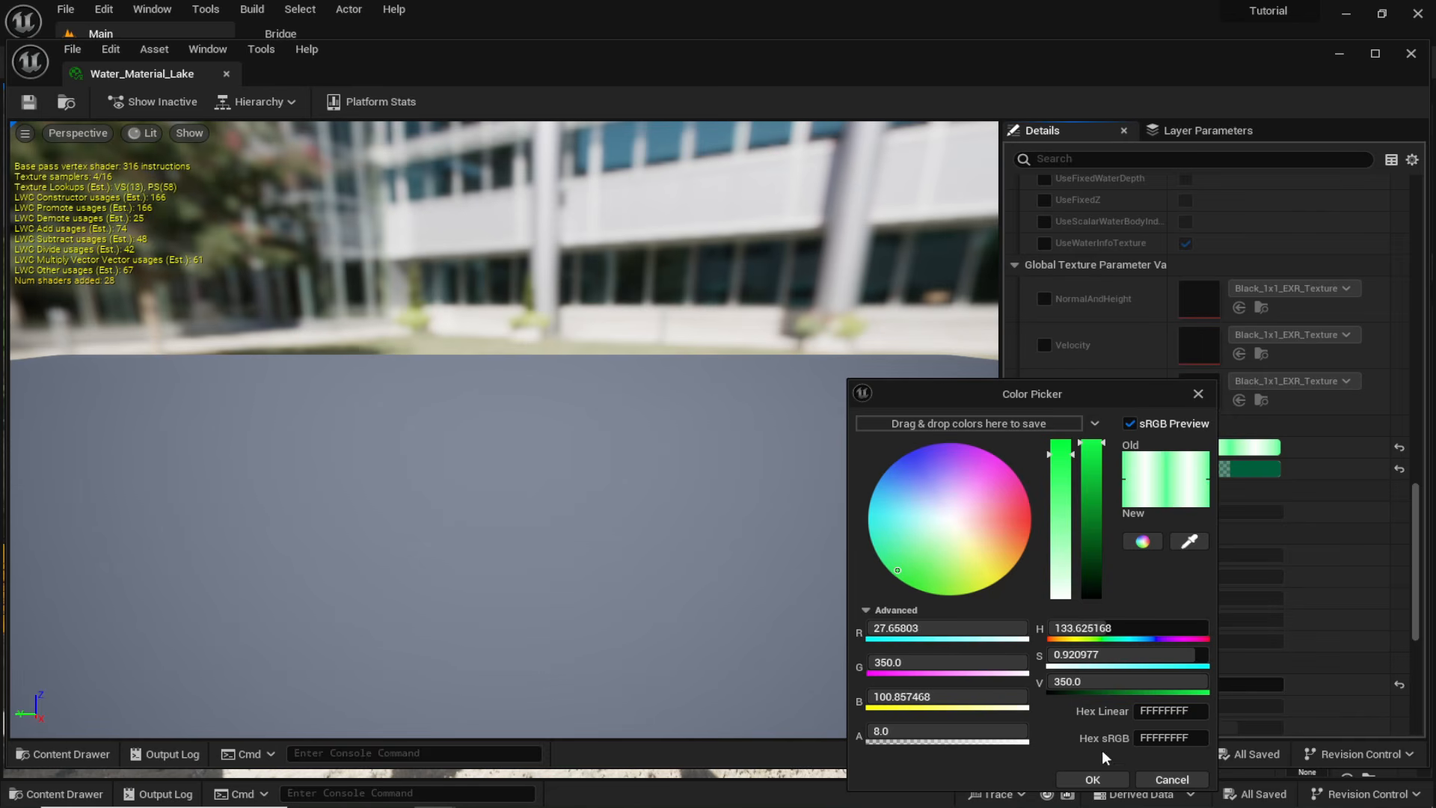
left_click(1079, 780)
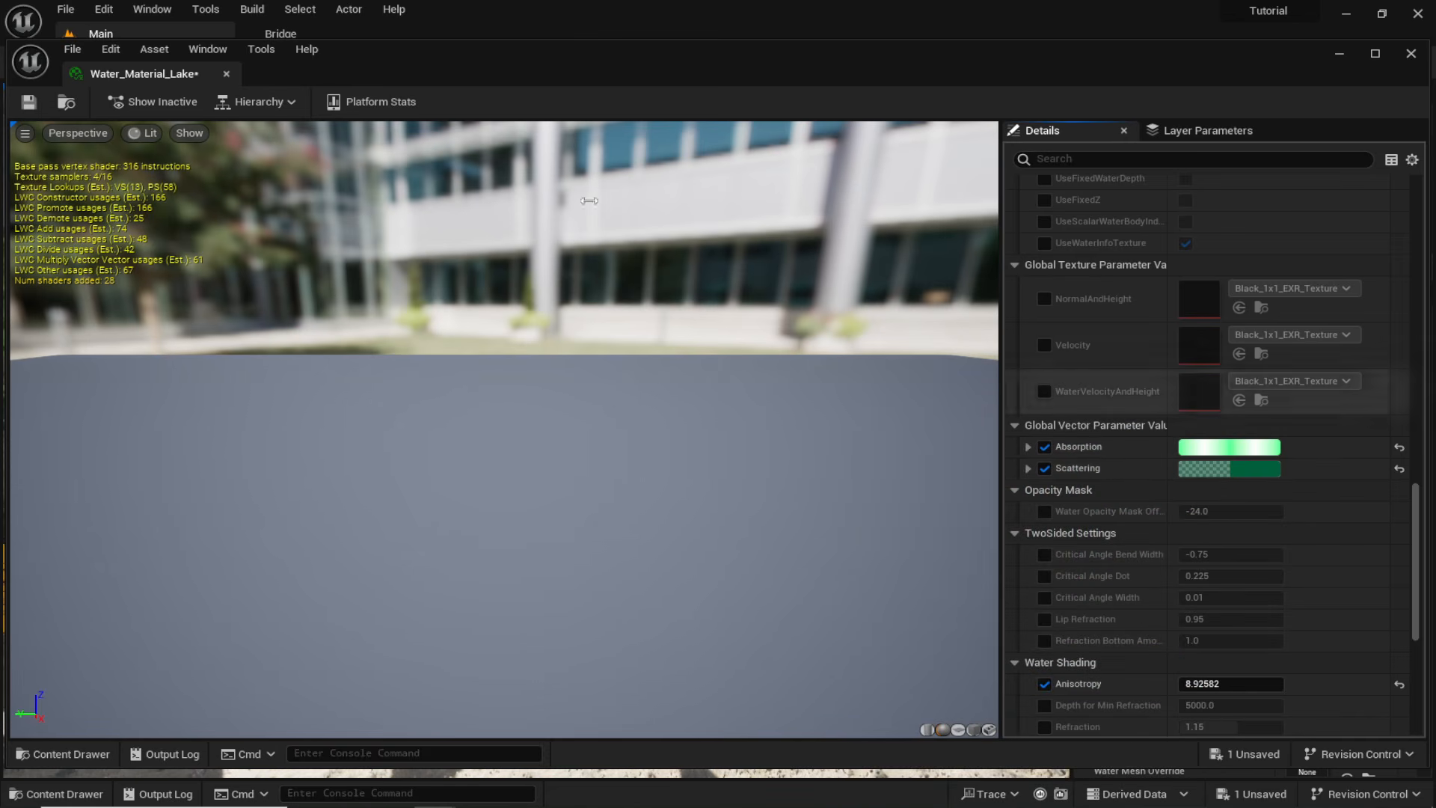
left_click(28, 103)
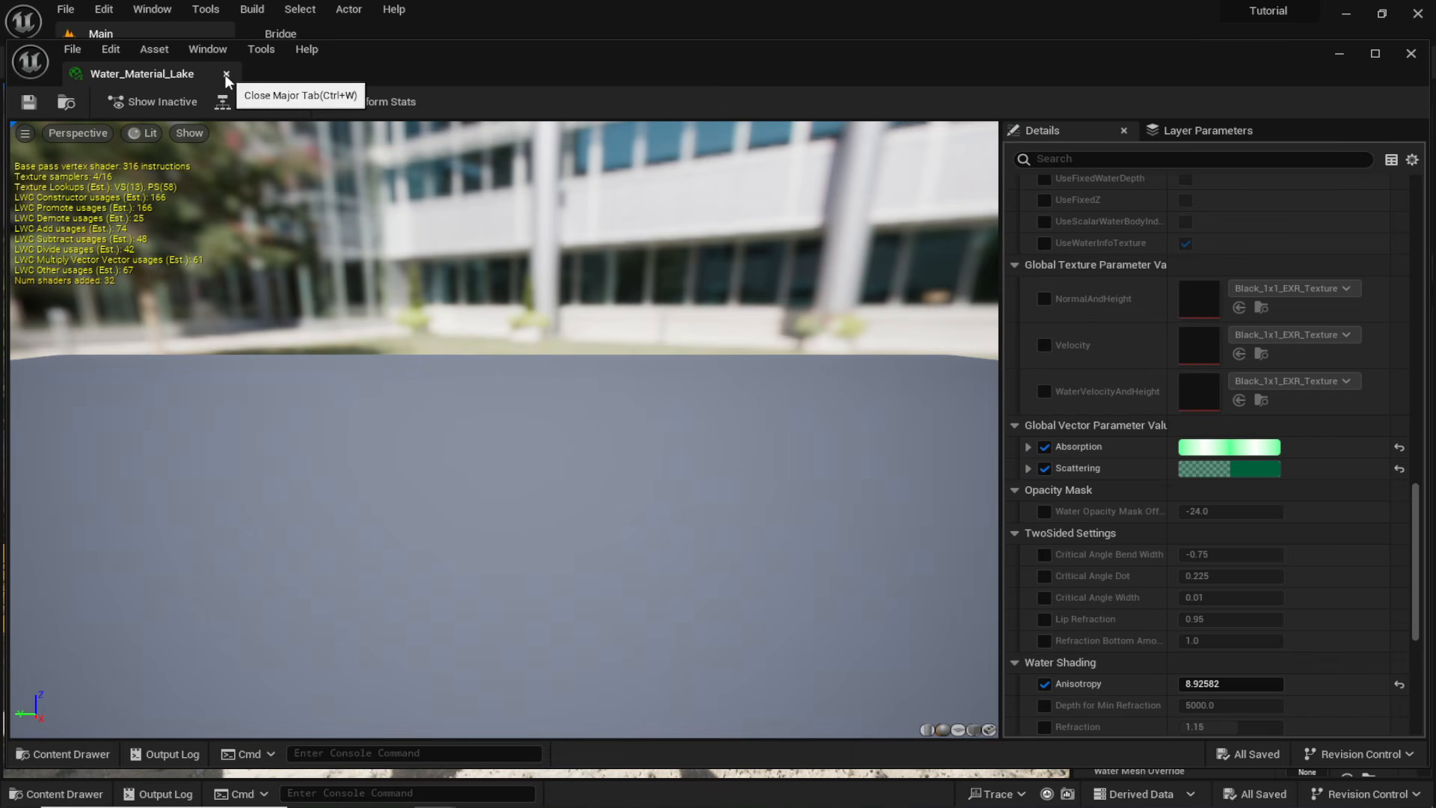
left_click(226, 73)
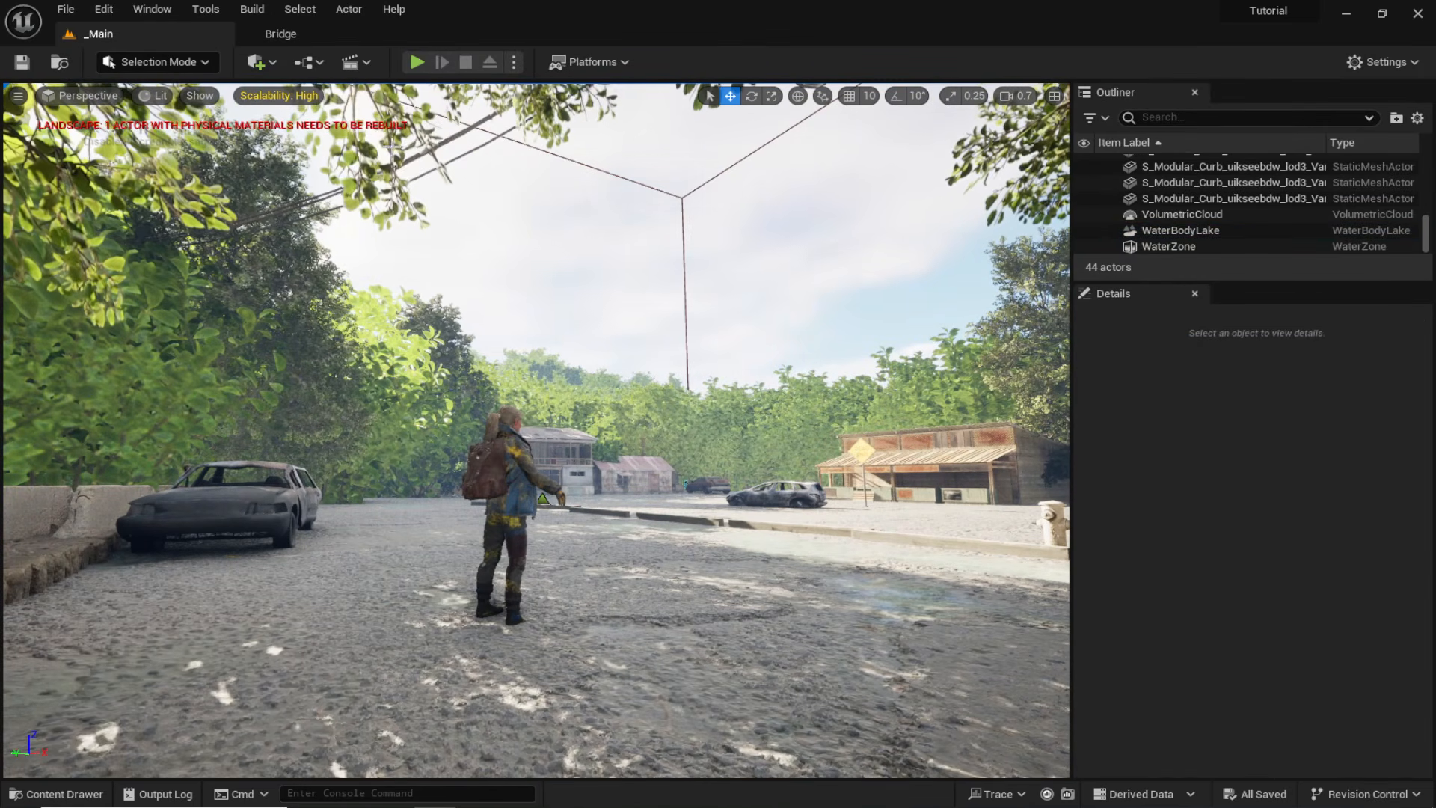
Switch to Quixel Bridge and add a Concrete Rubble Pile from the local Megascans assets to the project.
left_click(302, 29)
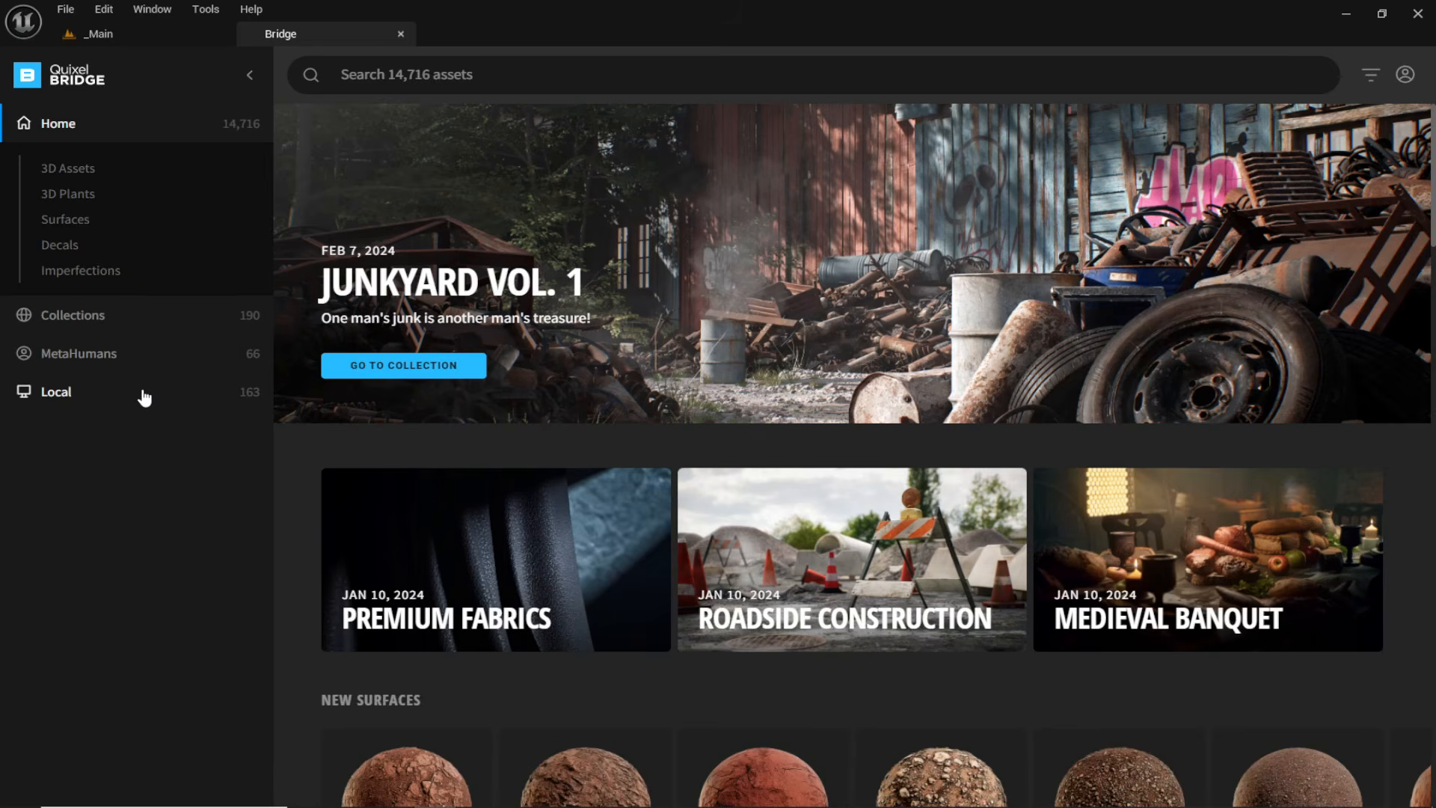
left_click(141, 395)
scroll(972, 291, "down", 10)
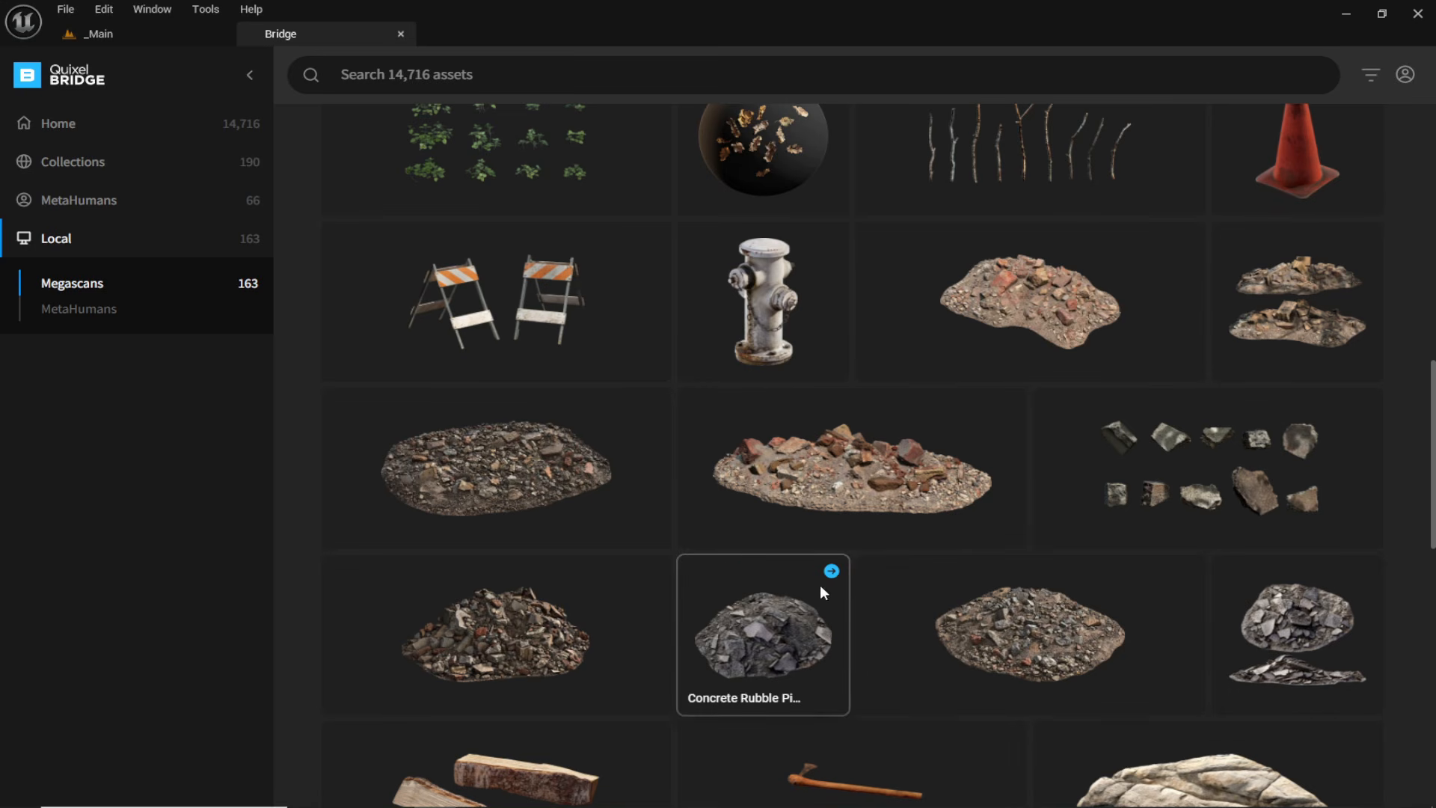
left_click(831, 572)
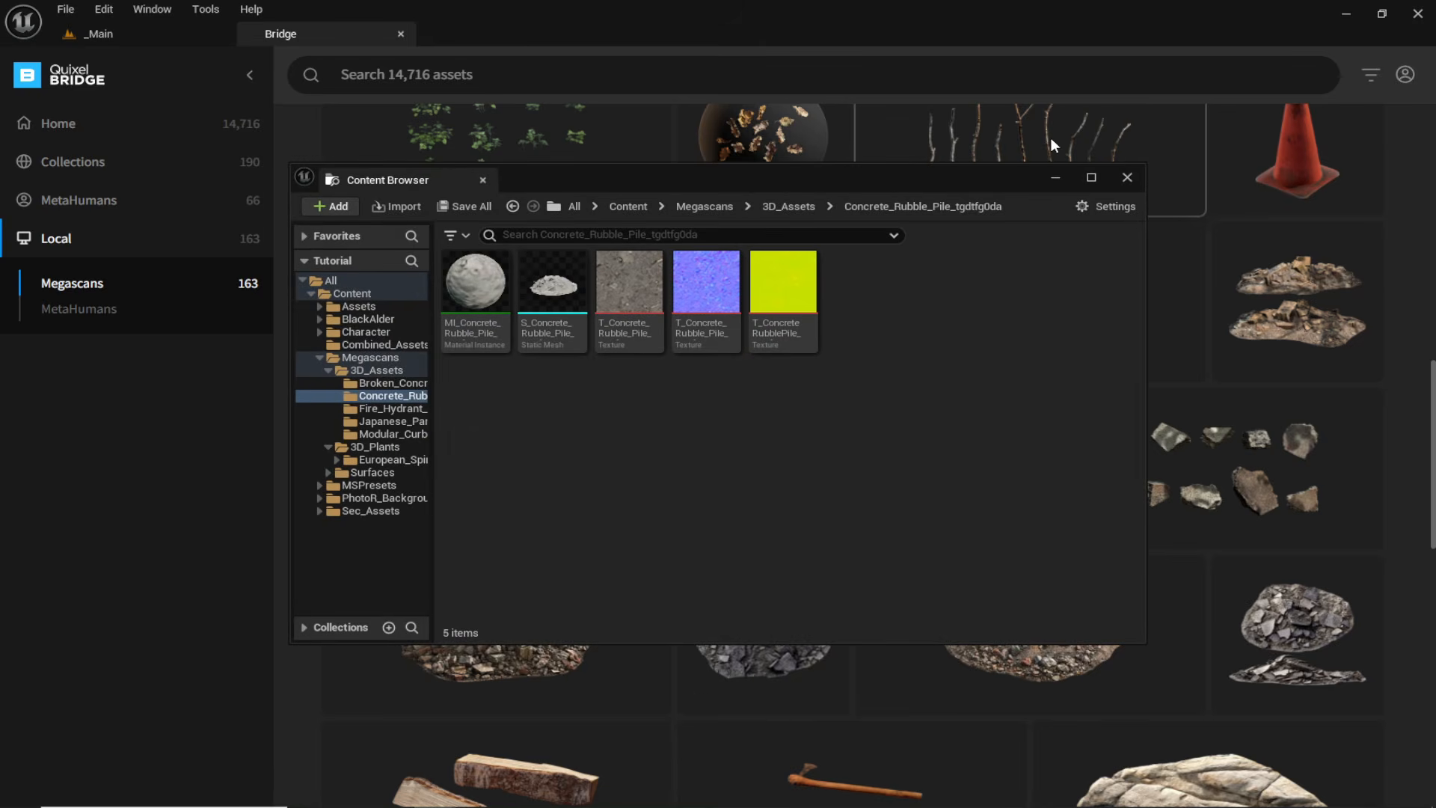
left_click(1054, 178)
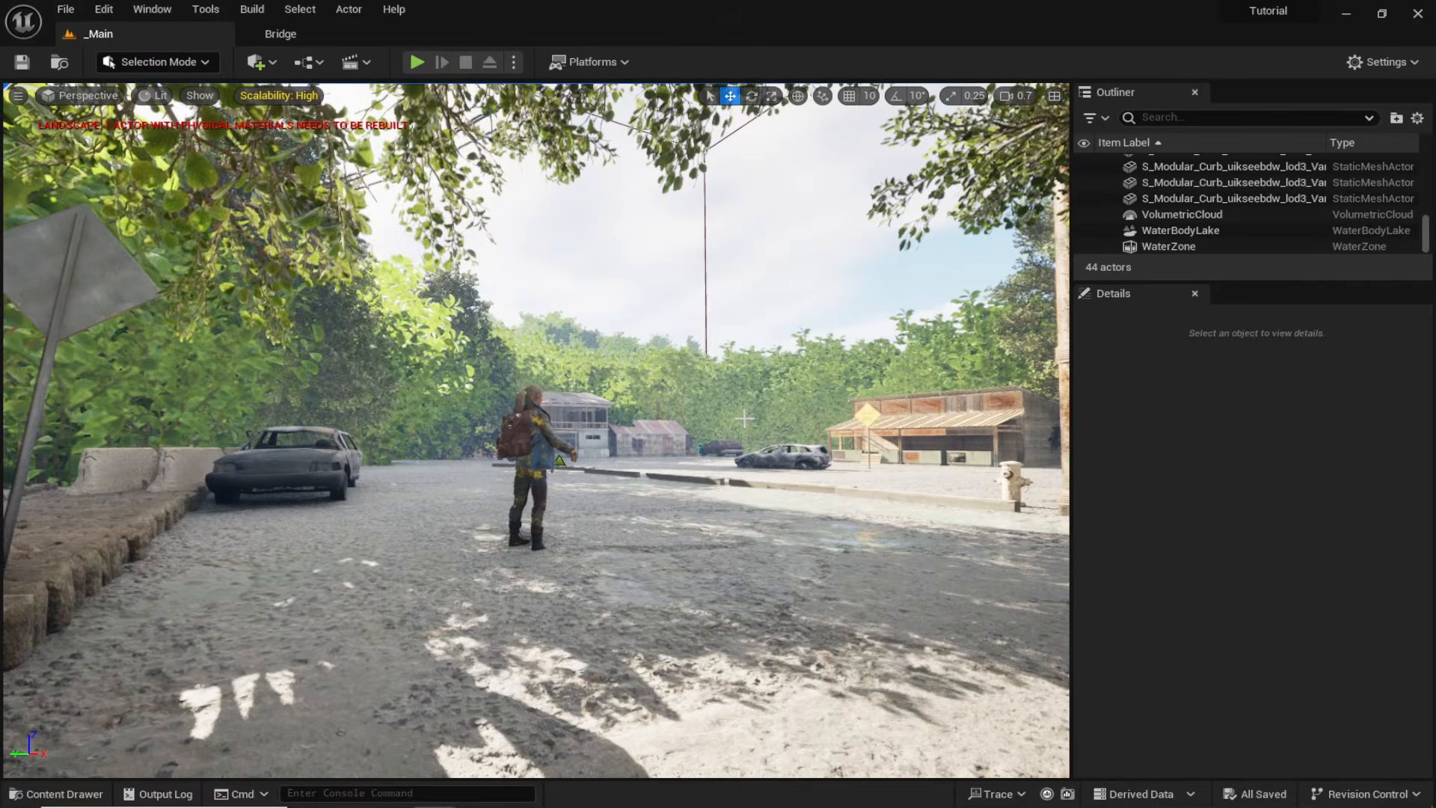
Browse to the Megascans 3D_Assets folder and filter its contents to static meshes only.
key("ctrl+space")
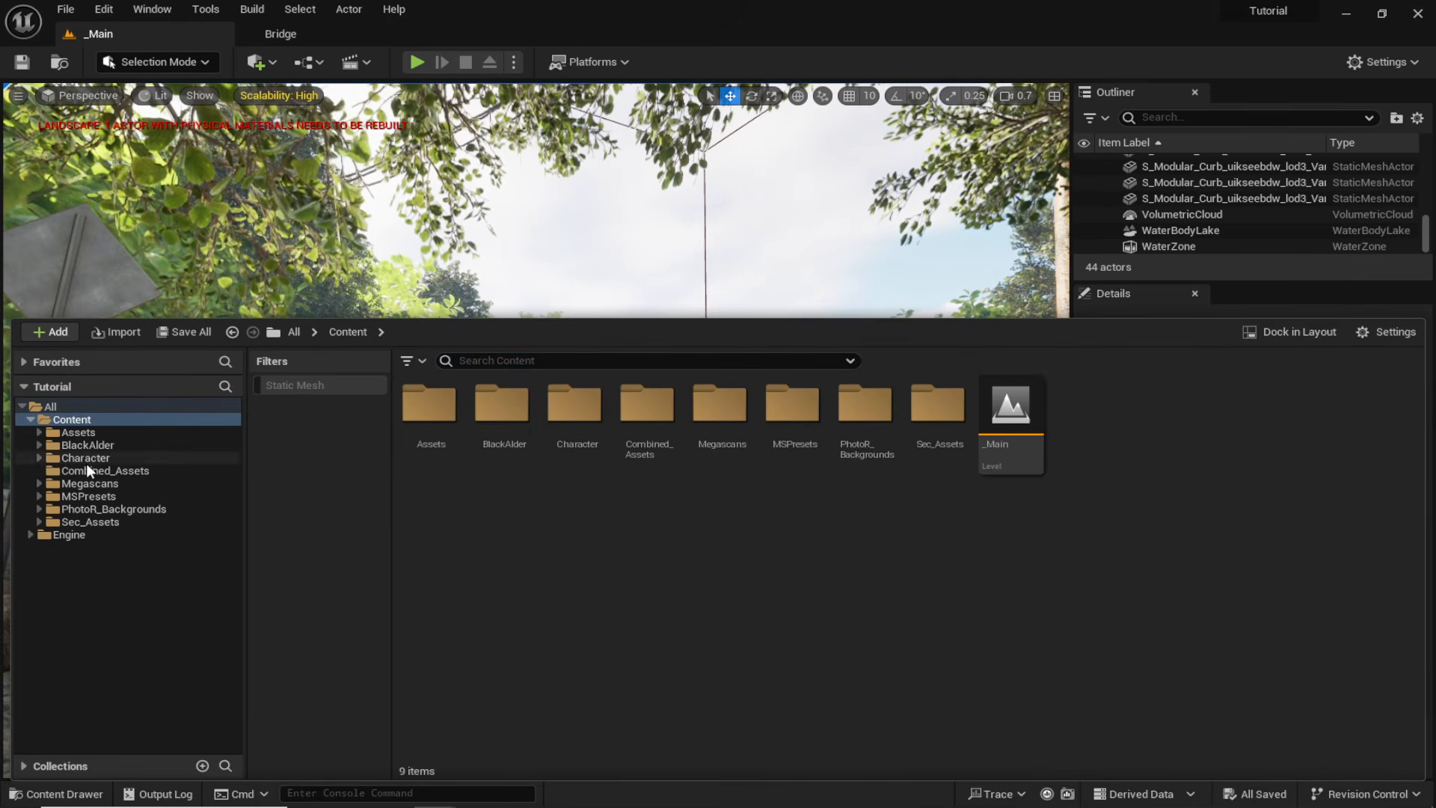
left_click(89, 483)
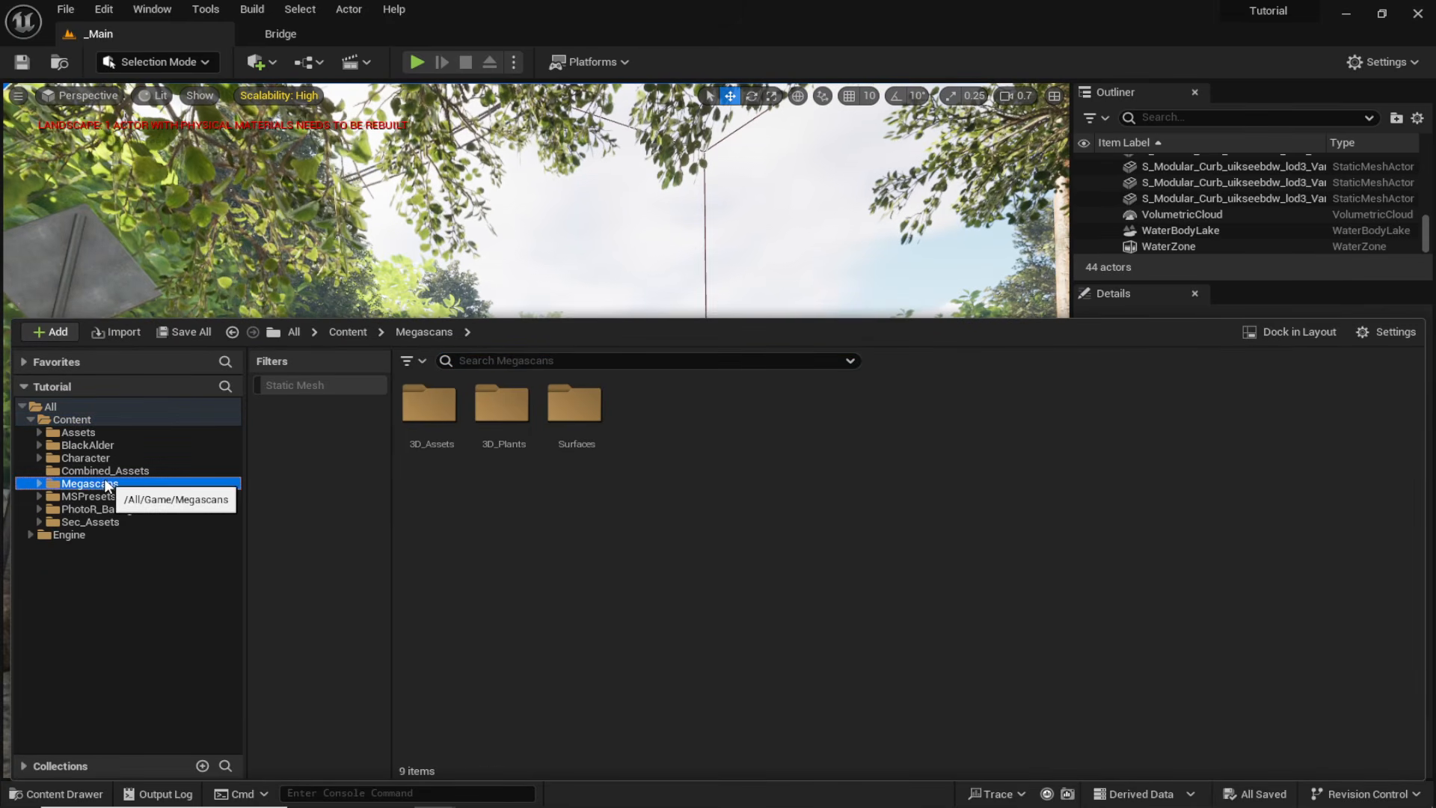
left_click(305, 389)
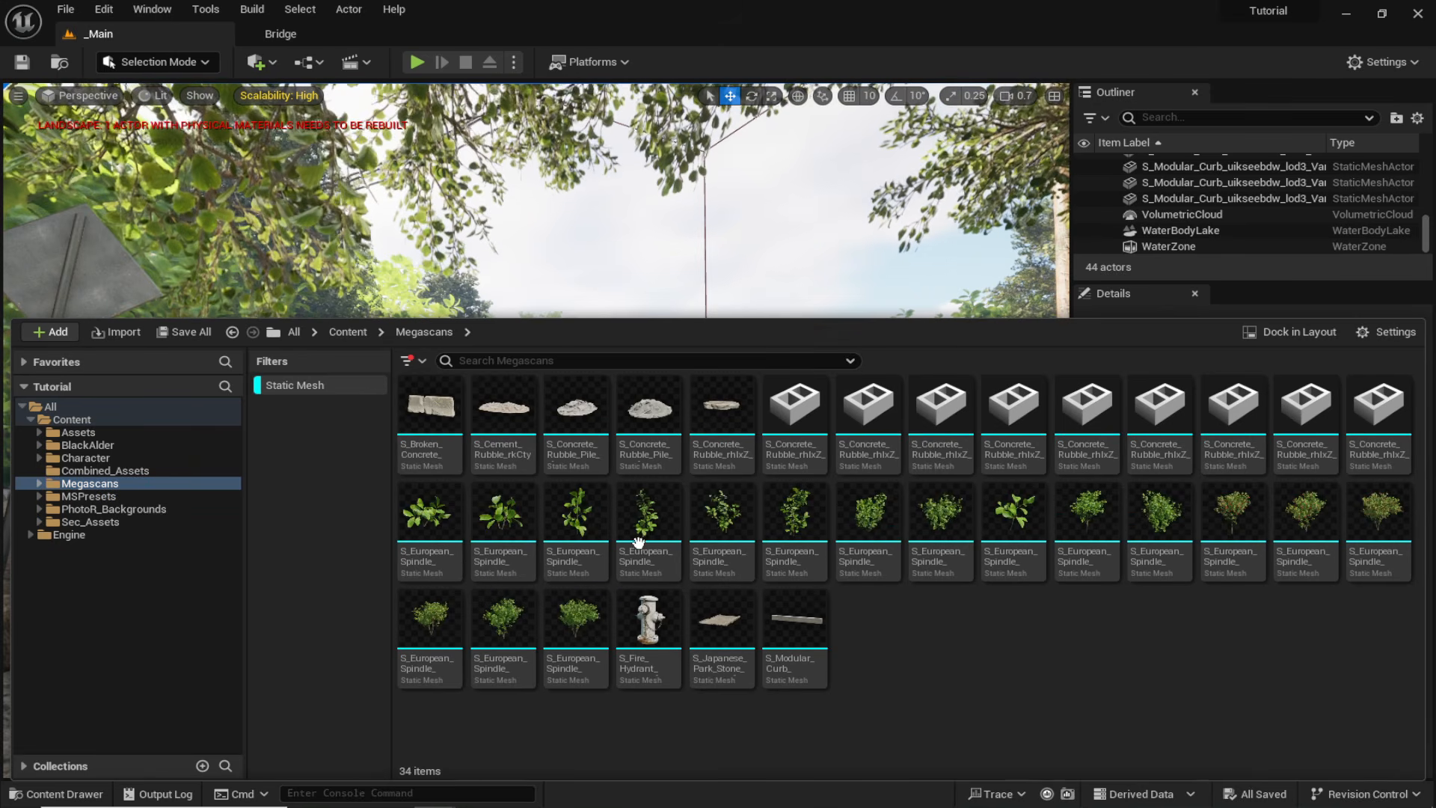
left_click(308, 386)
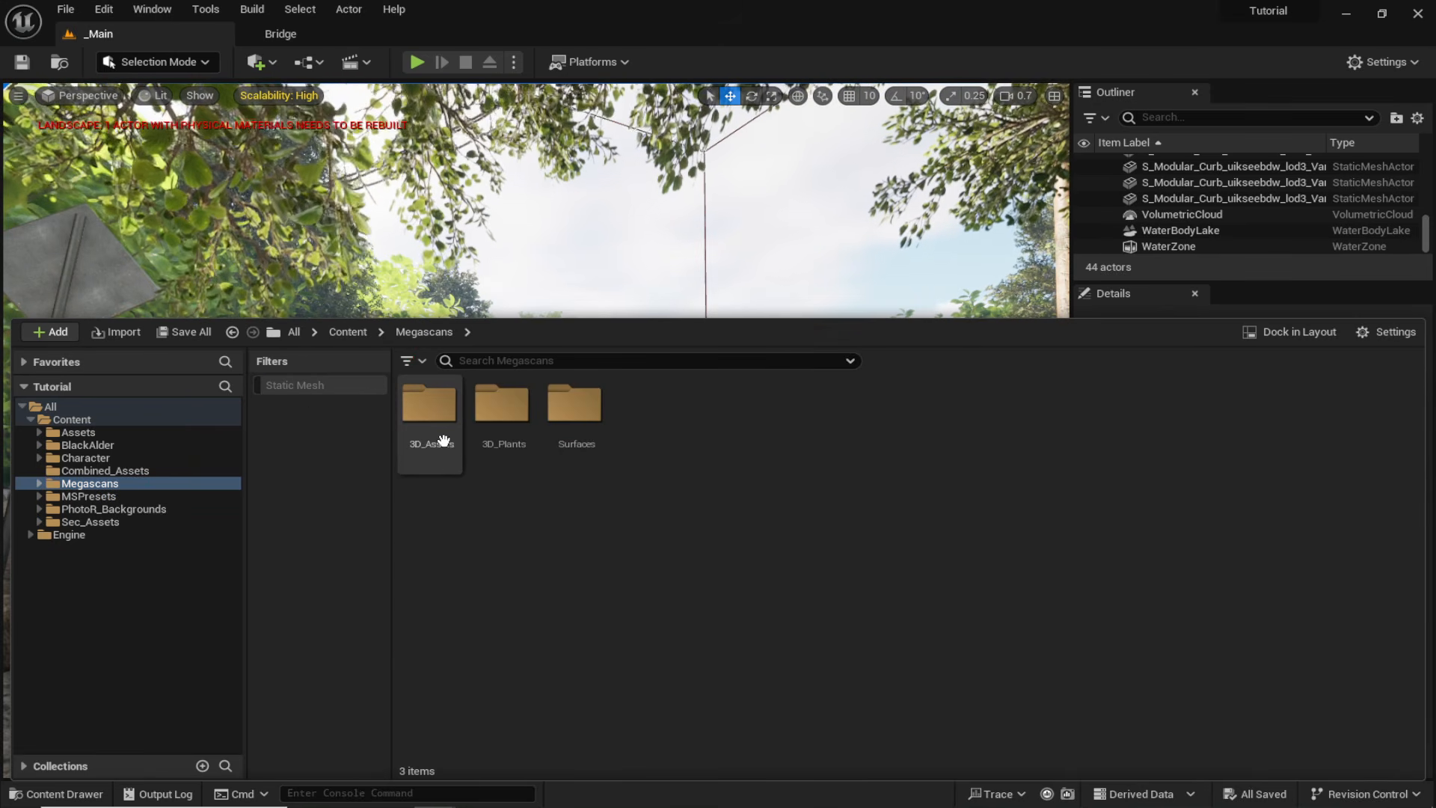
double_click(442, 436)
left_click(304, 389)
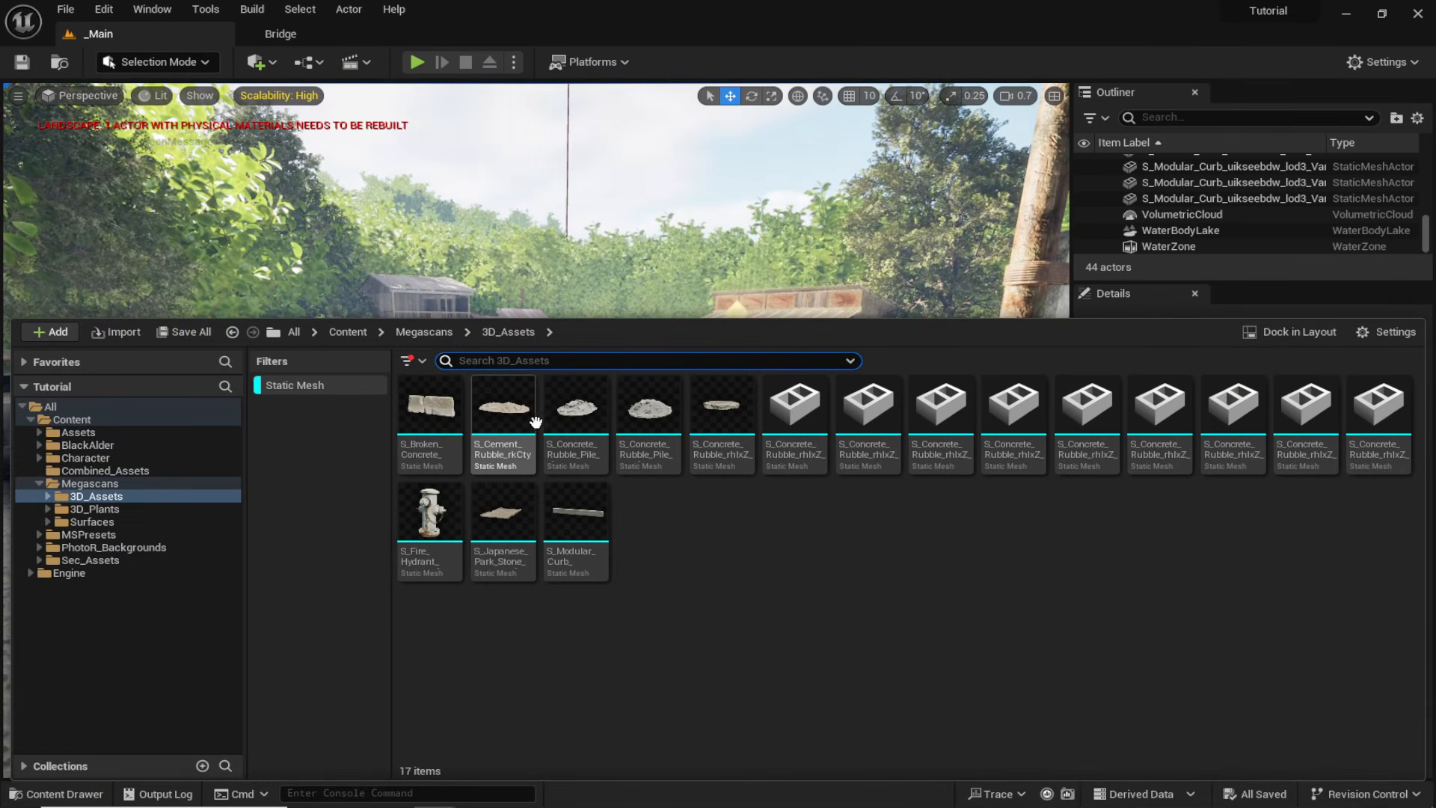
Place the S_Cement_Rubble mesh on the road beside the character and select it for scaling.
left_click_drag(516, 426, 628, 255)
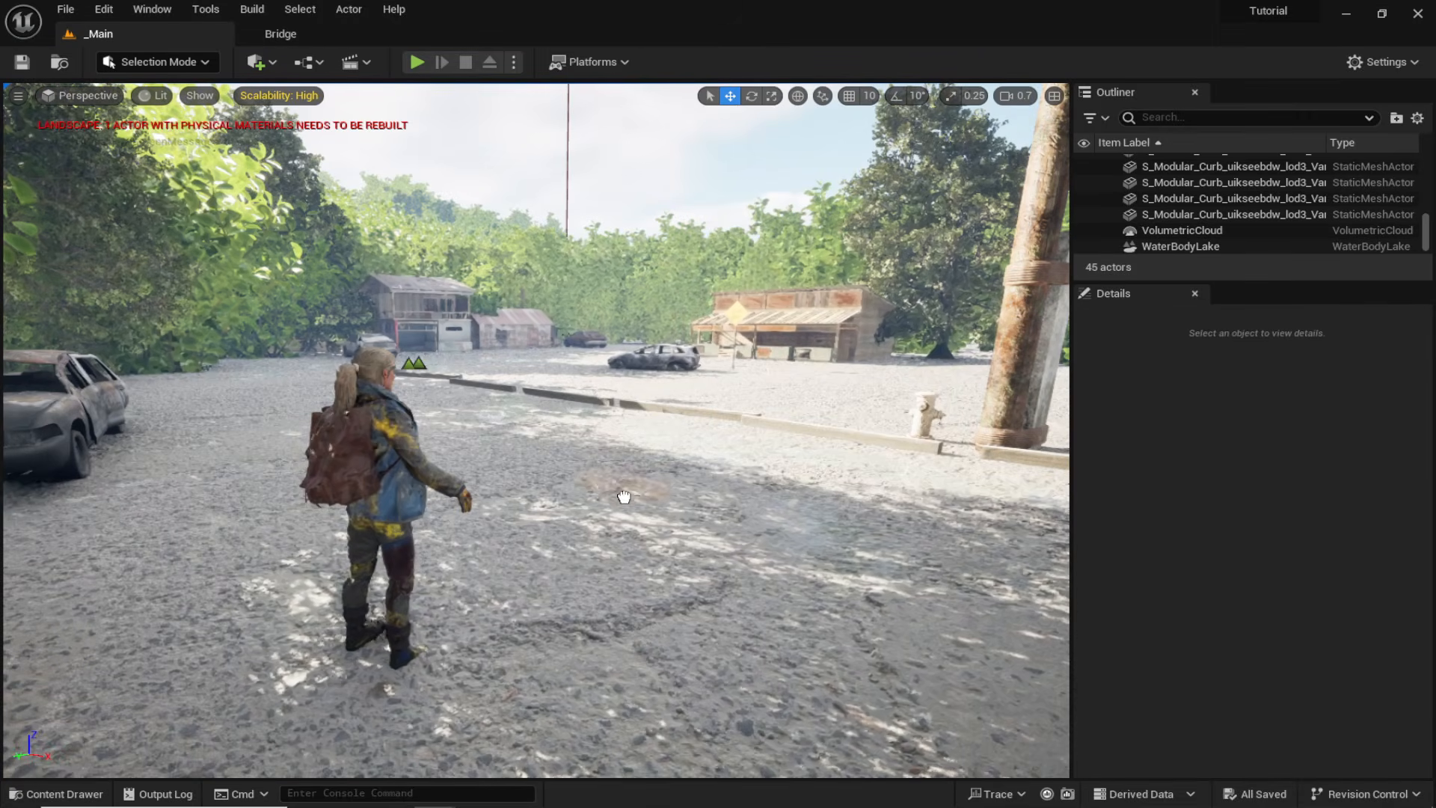
left_click(591, 469)
key("r")
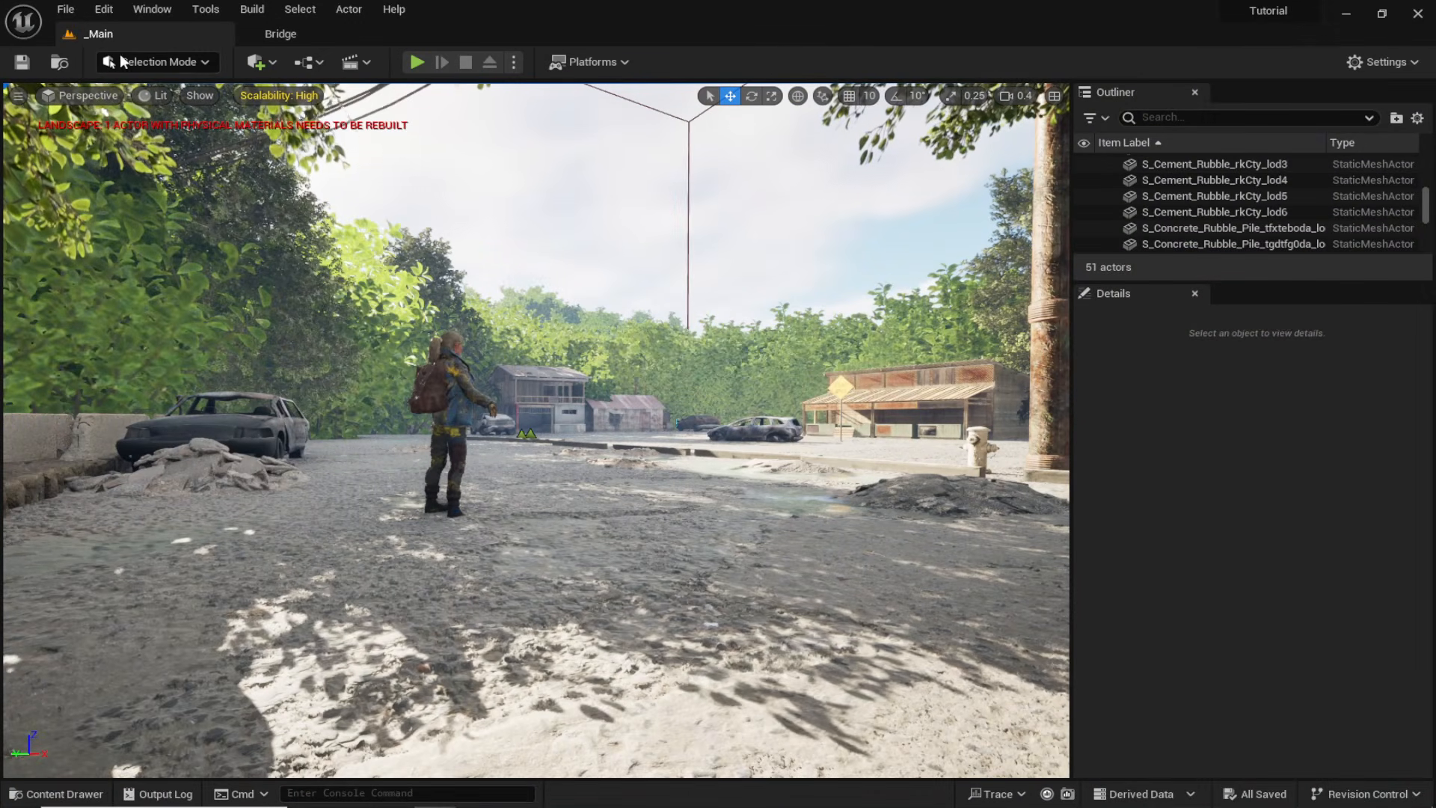
Switch to Foliage mode and add all ten S_Concrete_Rubble_rhlxZ meshes as foliage types.
left_click(150, 62)
left_click(149, 119)
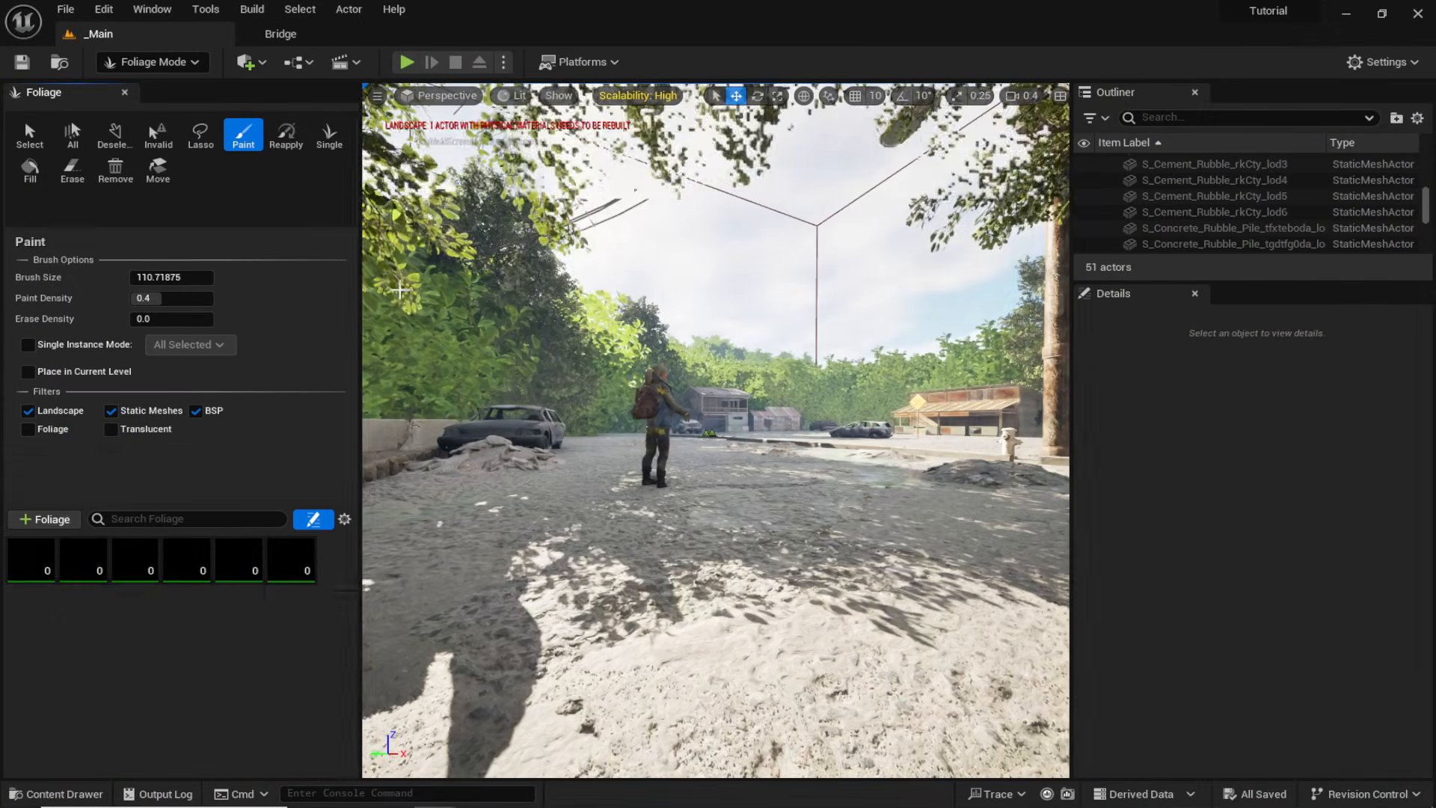
key("ctrl+space")
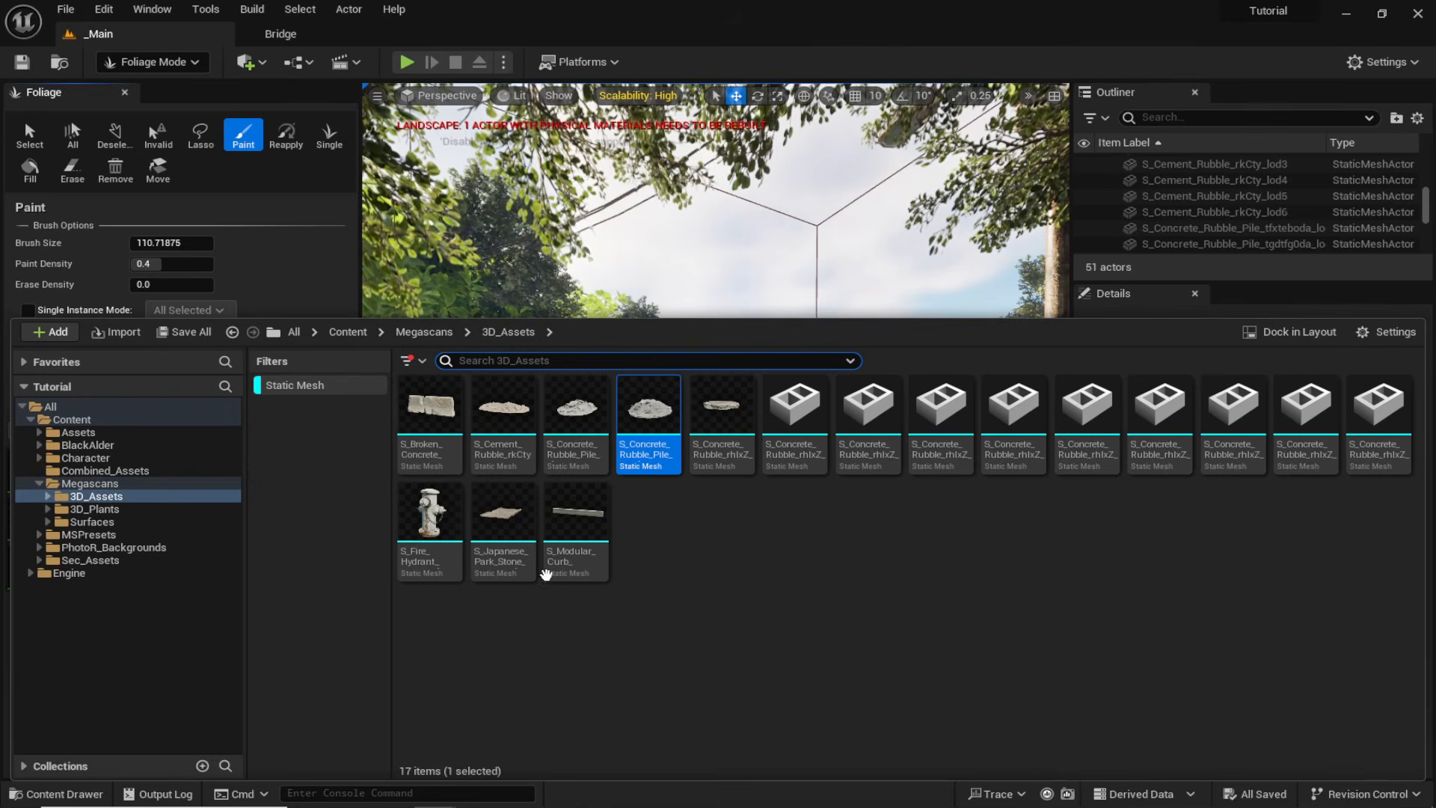
left_click_drag(628, 317, 630, 528)
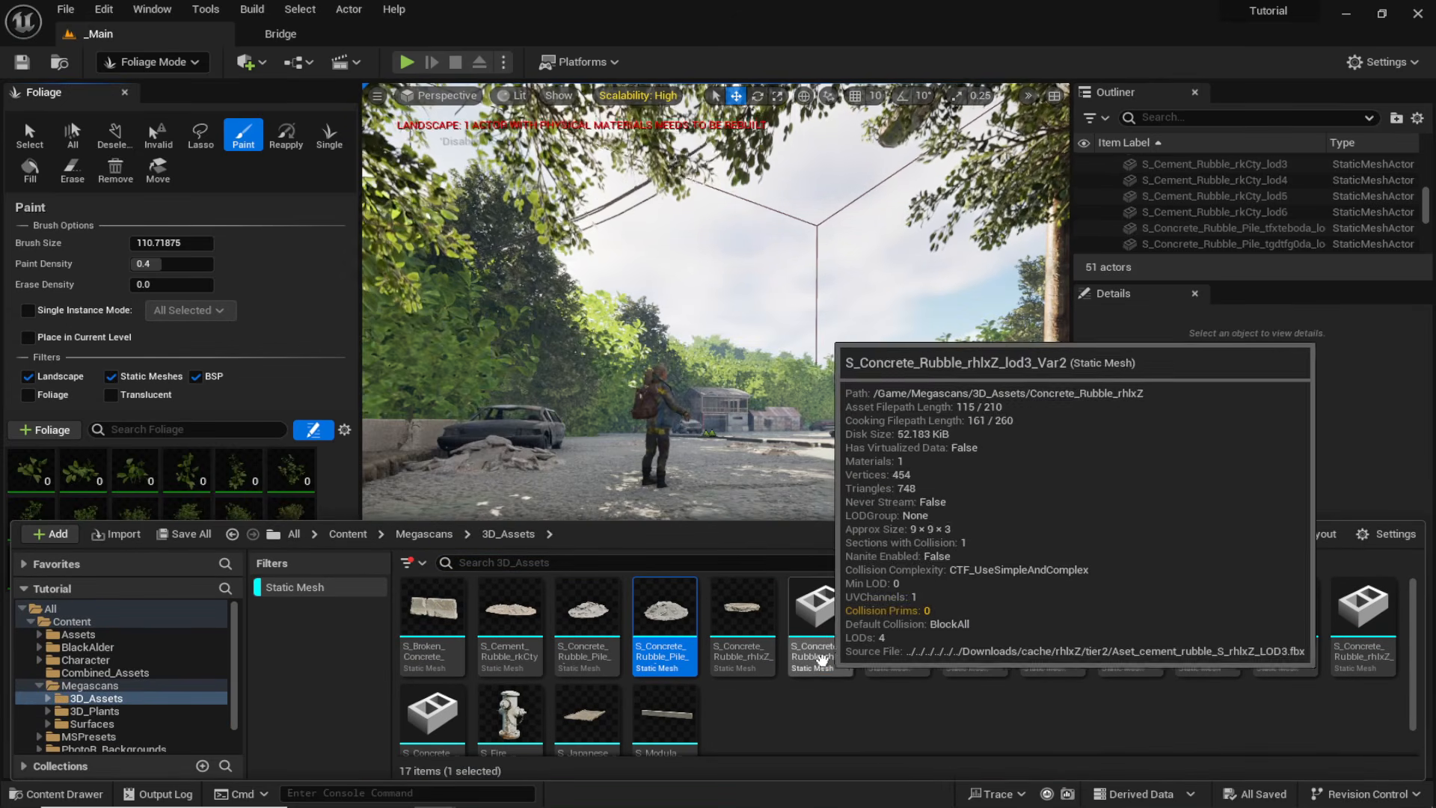
left_click(830, 647)
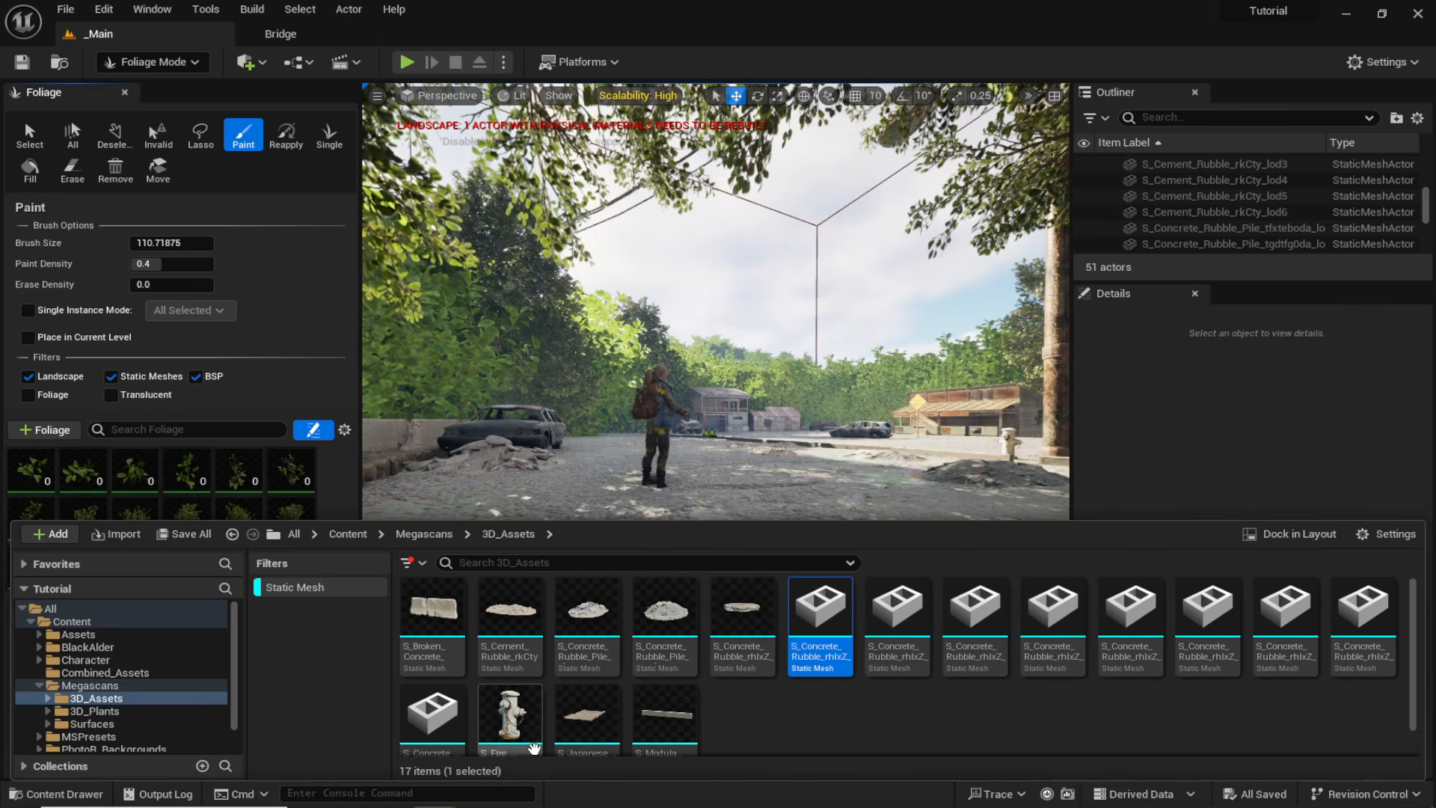
scroll(529, 731, "down", 1)
left_click(431, 690, "shift")
left_click(736, 634, "shift")
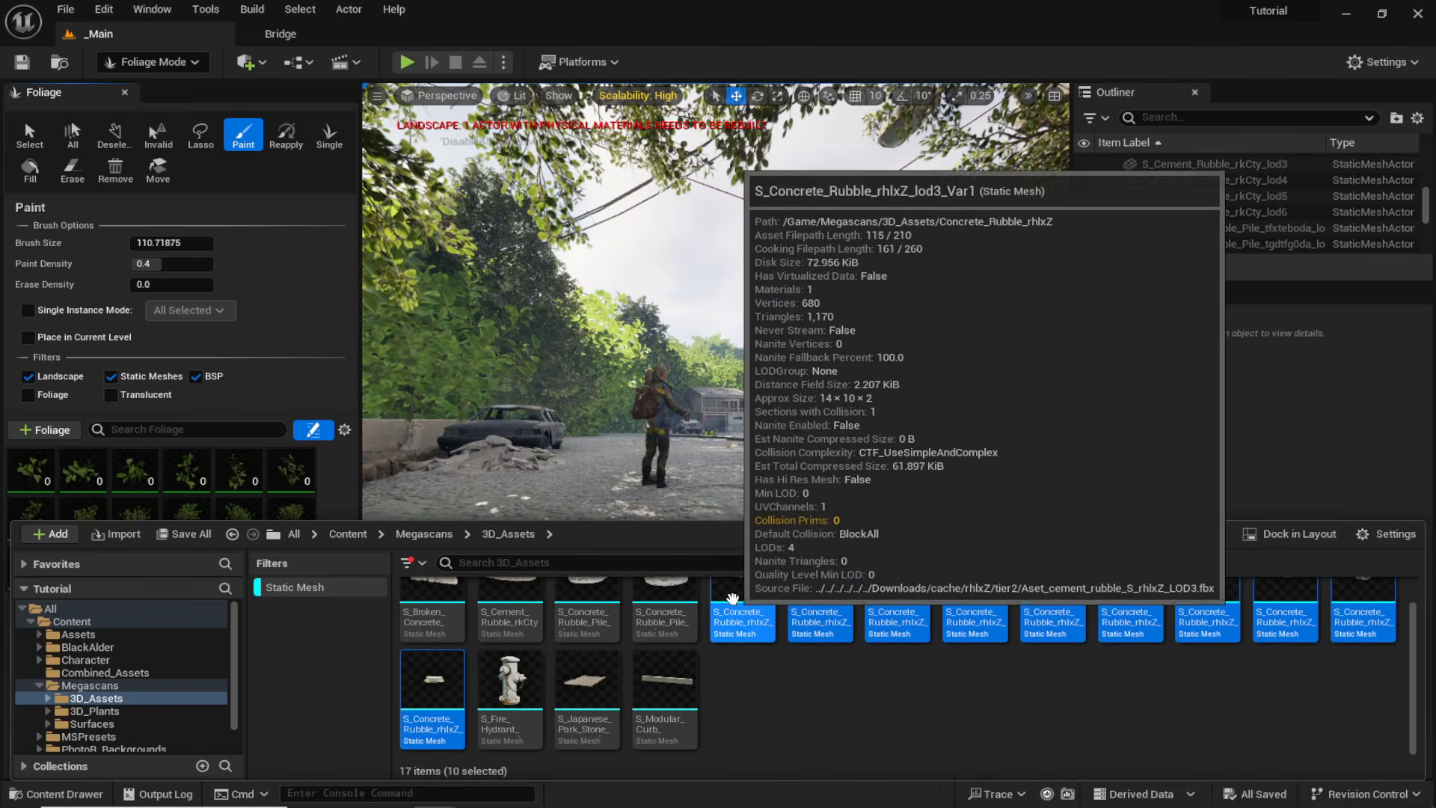
left_click_drag(736, 620, 209, 516)
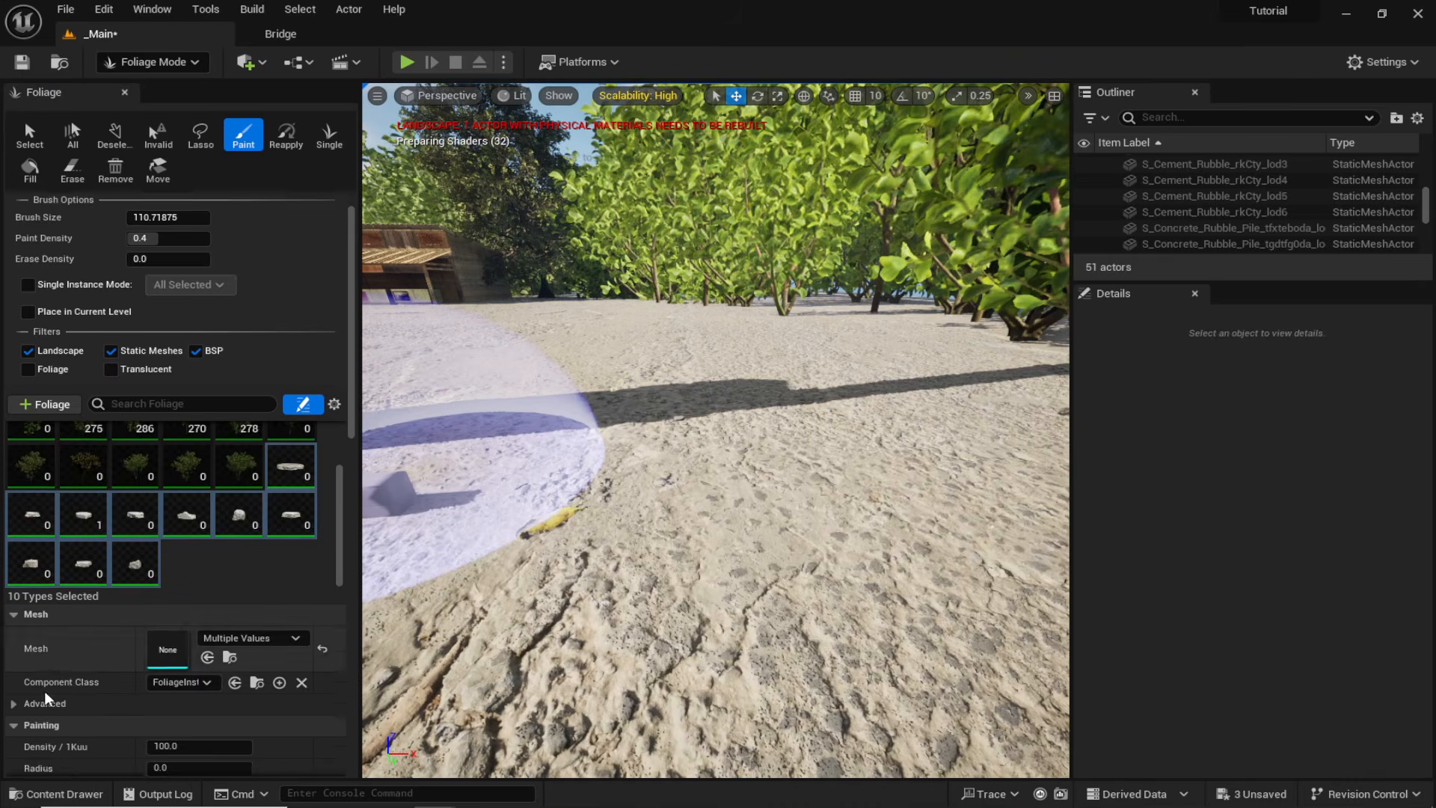
Set the maximum Scale X of the ten rubble foliage types to 2.
scroll(45, 698, "down", 5)
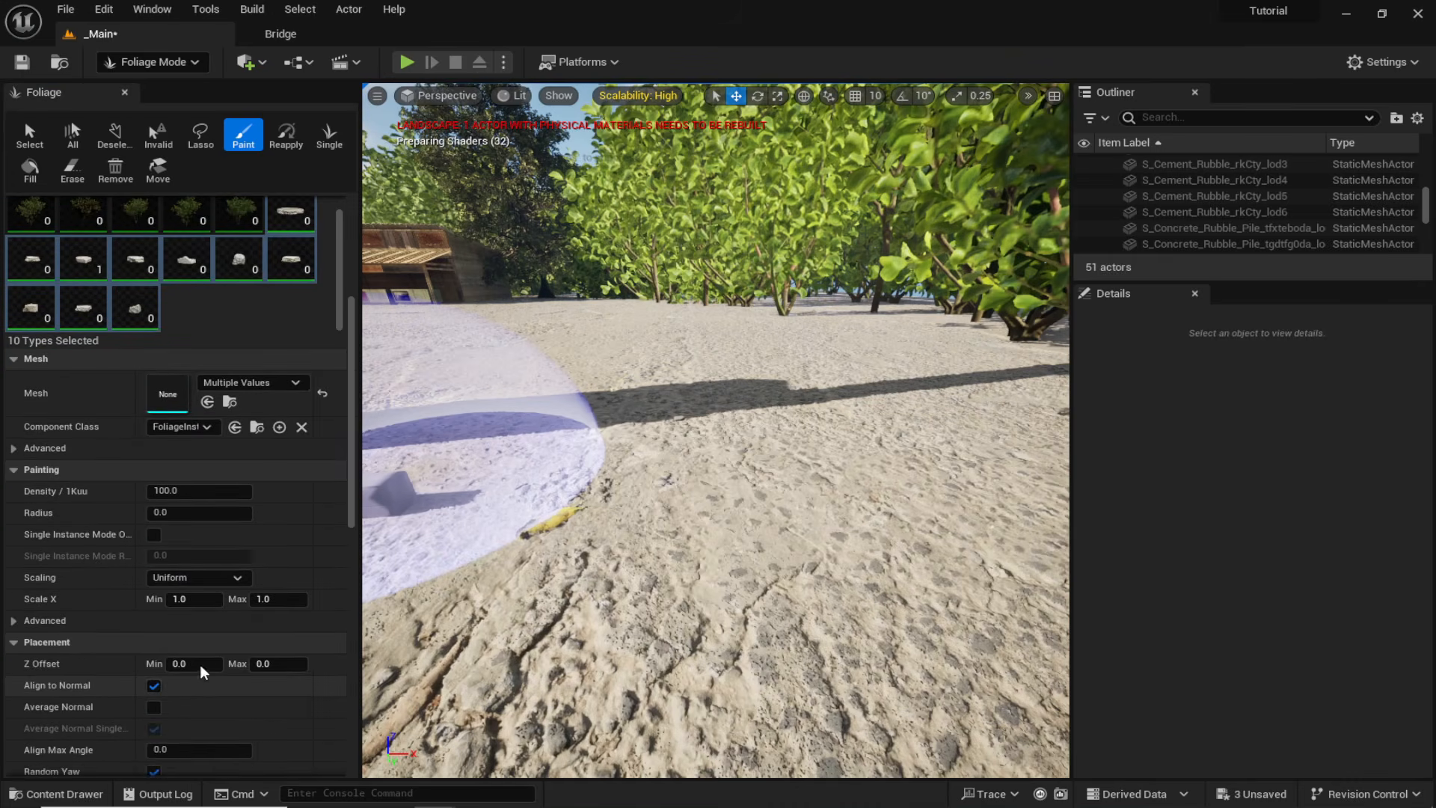
left_click(191, 599)
left_click(287, 601)
type("2")
left_click(135, 622)
Paint the rubble pieces over the ground around the character and wrecked car, erasing unwanted ones.
left_click(752, 490)
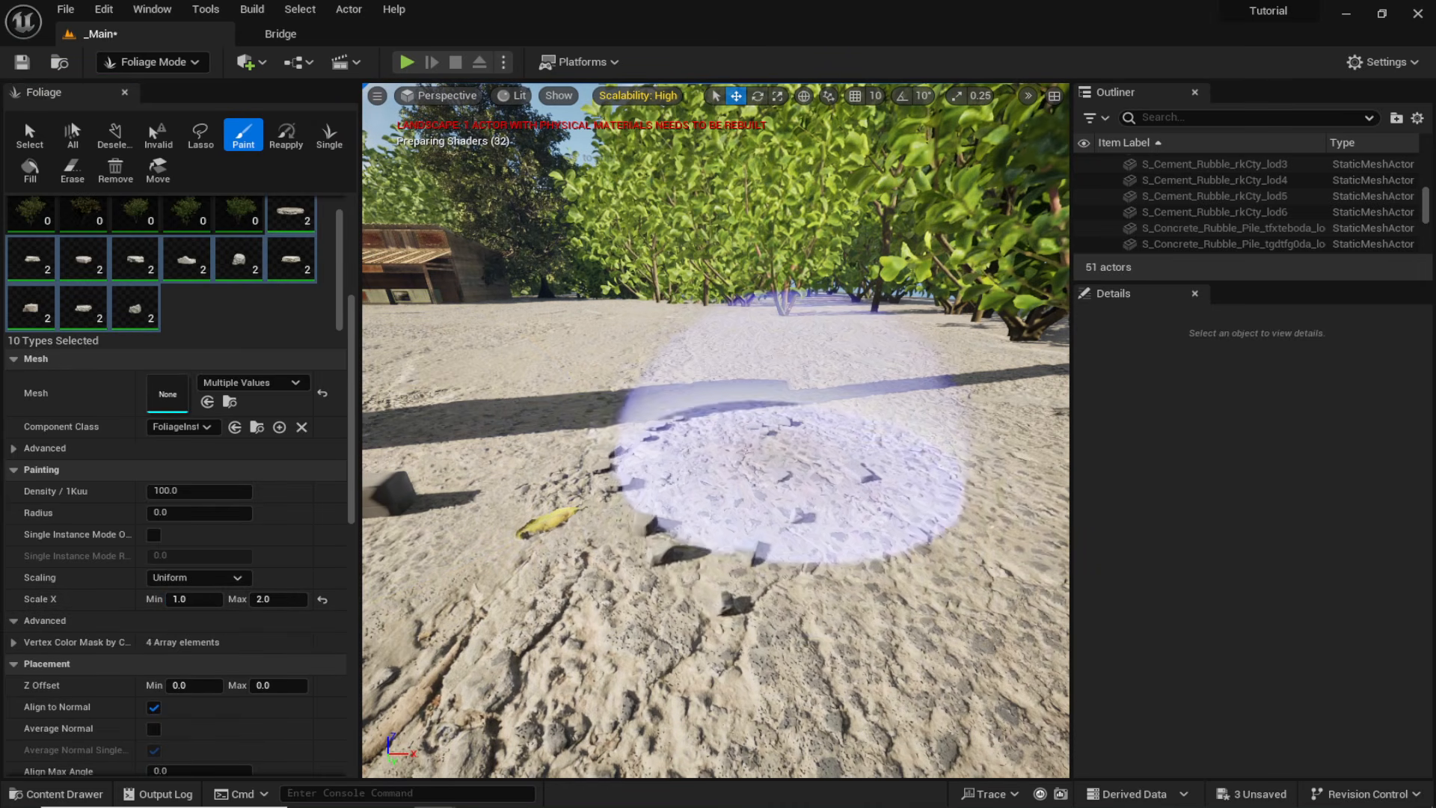
left_click_drag(757, 448, 770, 561)
mouse_move(770, 561)
right_mouse_down()
mouse_move(770, 546)
mouse_move(793, 546)
right_mouse_up()
left_click_drag(733, 479, 673, 501, "shift")
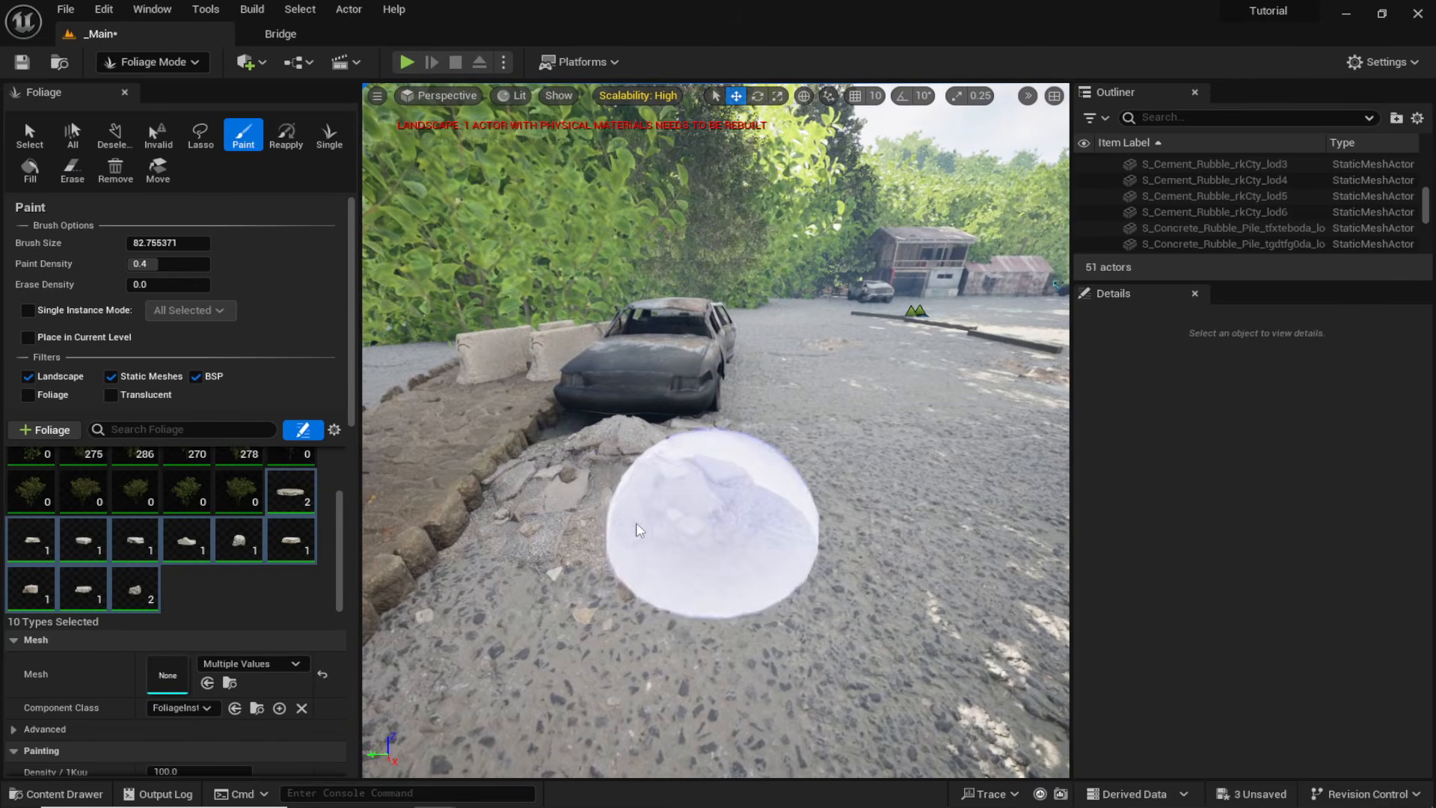
right_click_drag(711, 523, 673, 522)
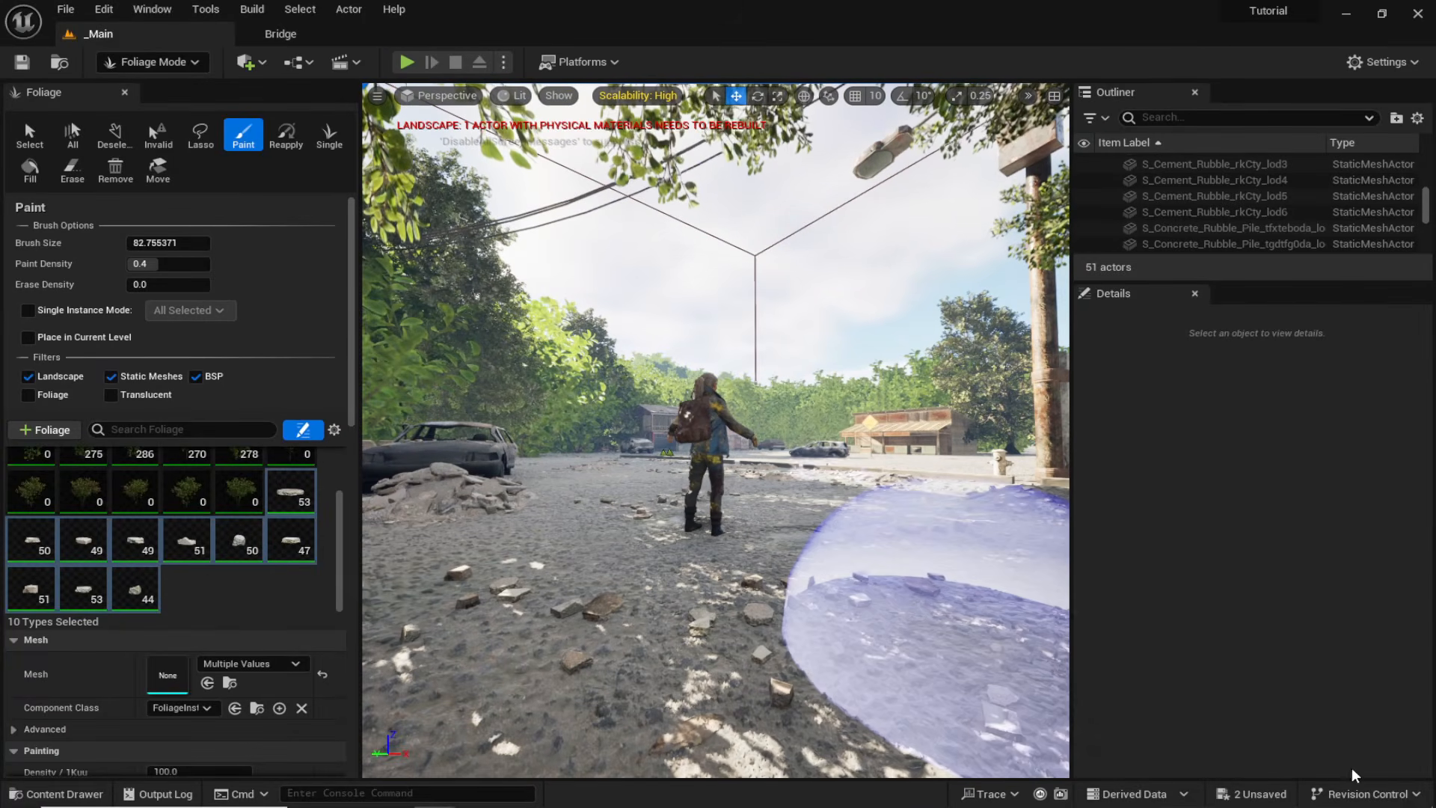
Save the unsaved M_MS_Default_Material and MI_Concrete_Rubble_rhlxZ_2K assets and return to Selection mode.
left_click(1251, 793)
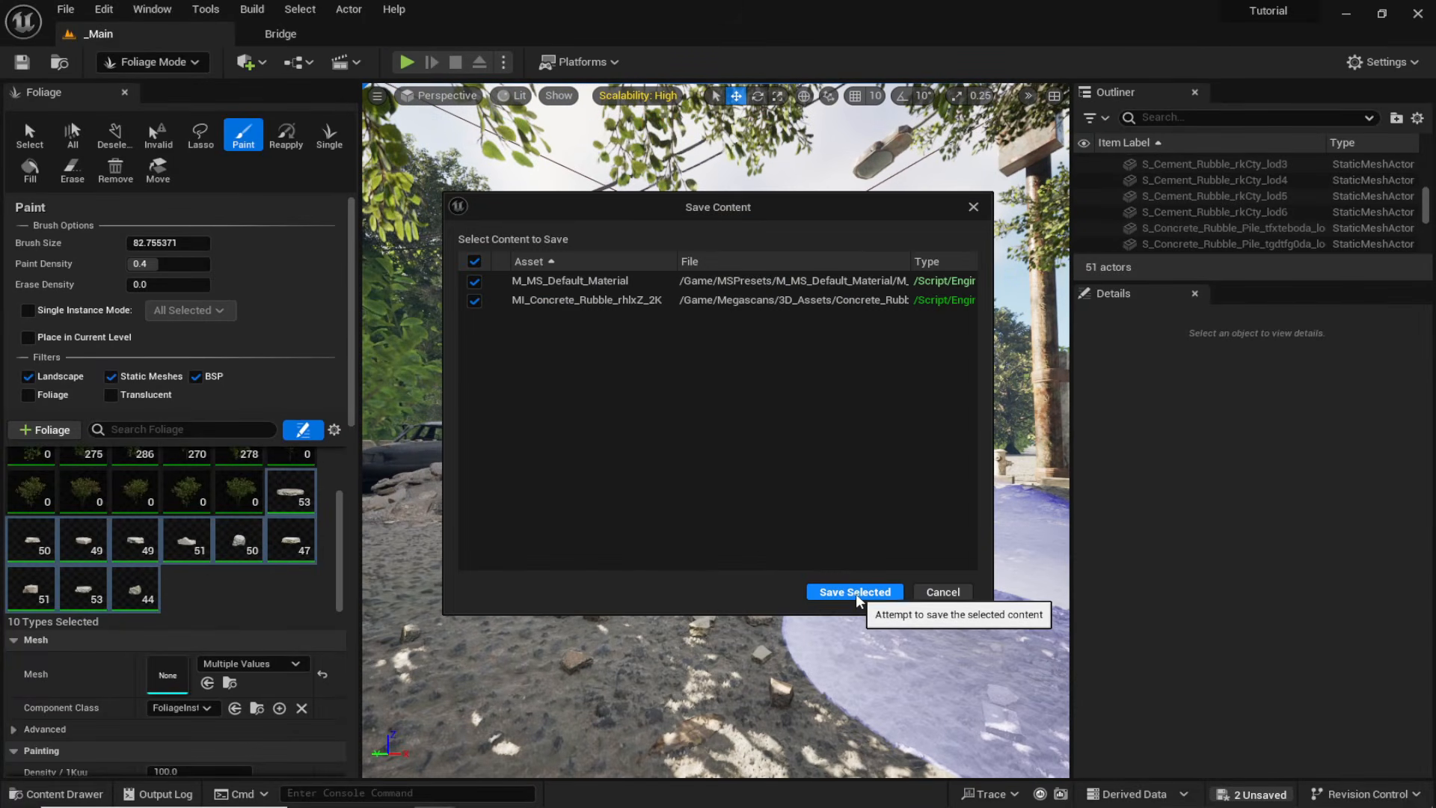
left_click(854, 591)
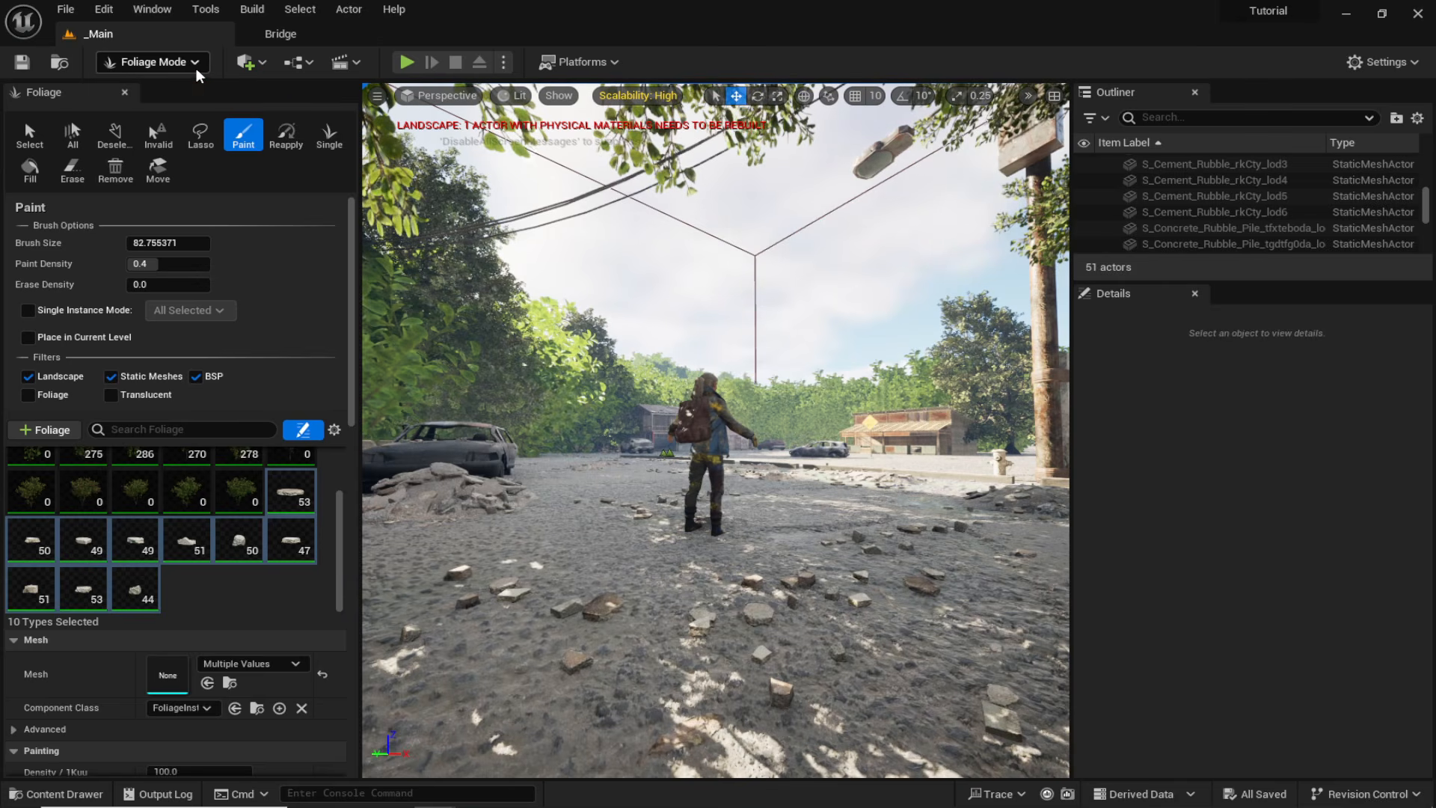
left_click(187, 61)
left_click(160, 87)
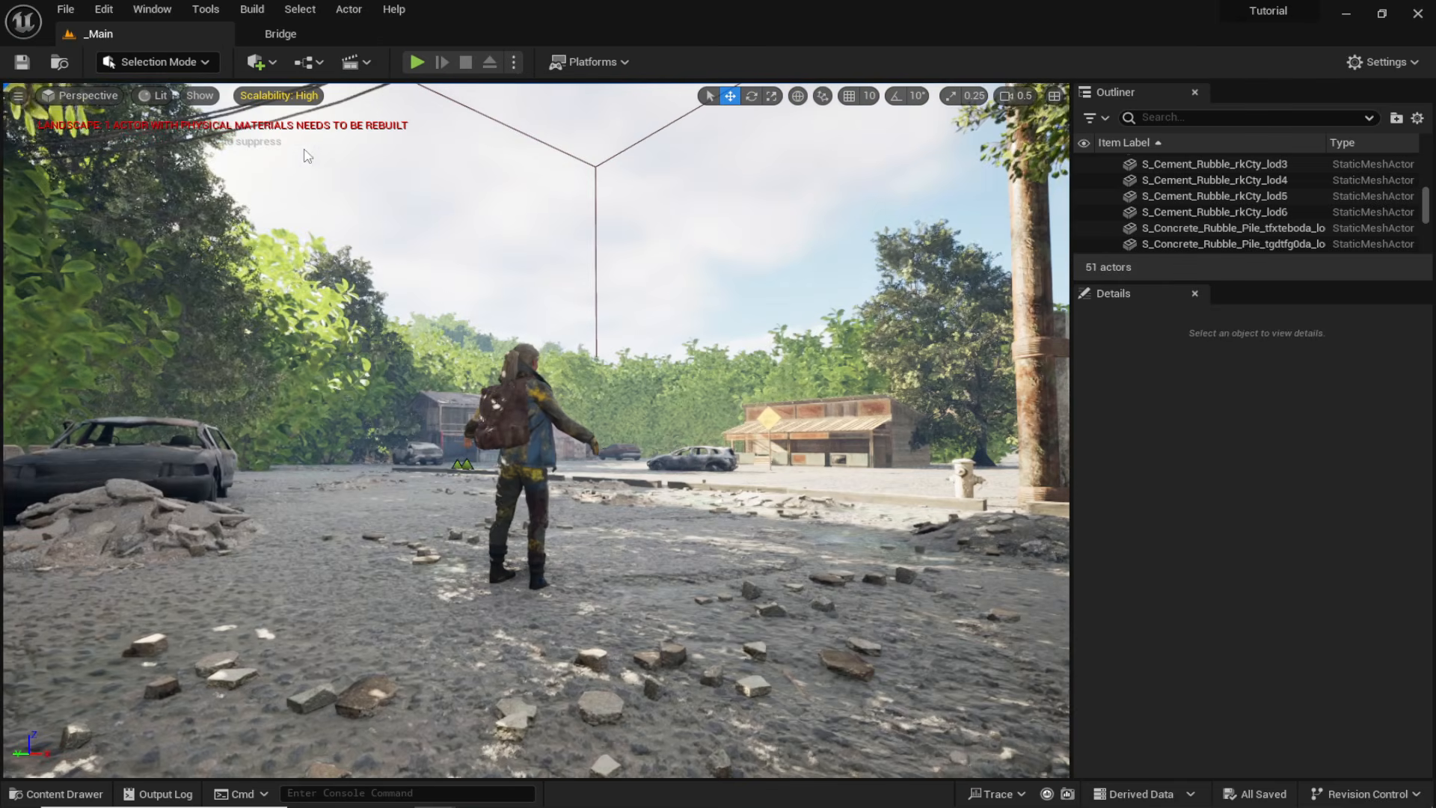
In Quixel Bridge, open Kikuyu Grass from the 3D Plants Grass category and add it to the project at High Quality.
left_click(314, 32)
scroll(922, 346, "up", 4)
scroll(922, 347, "up", 7)
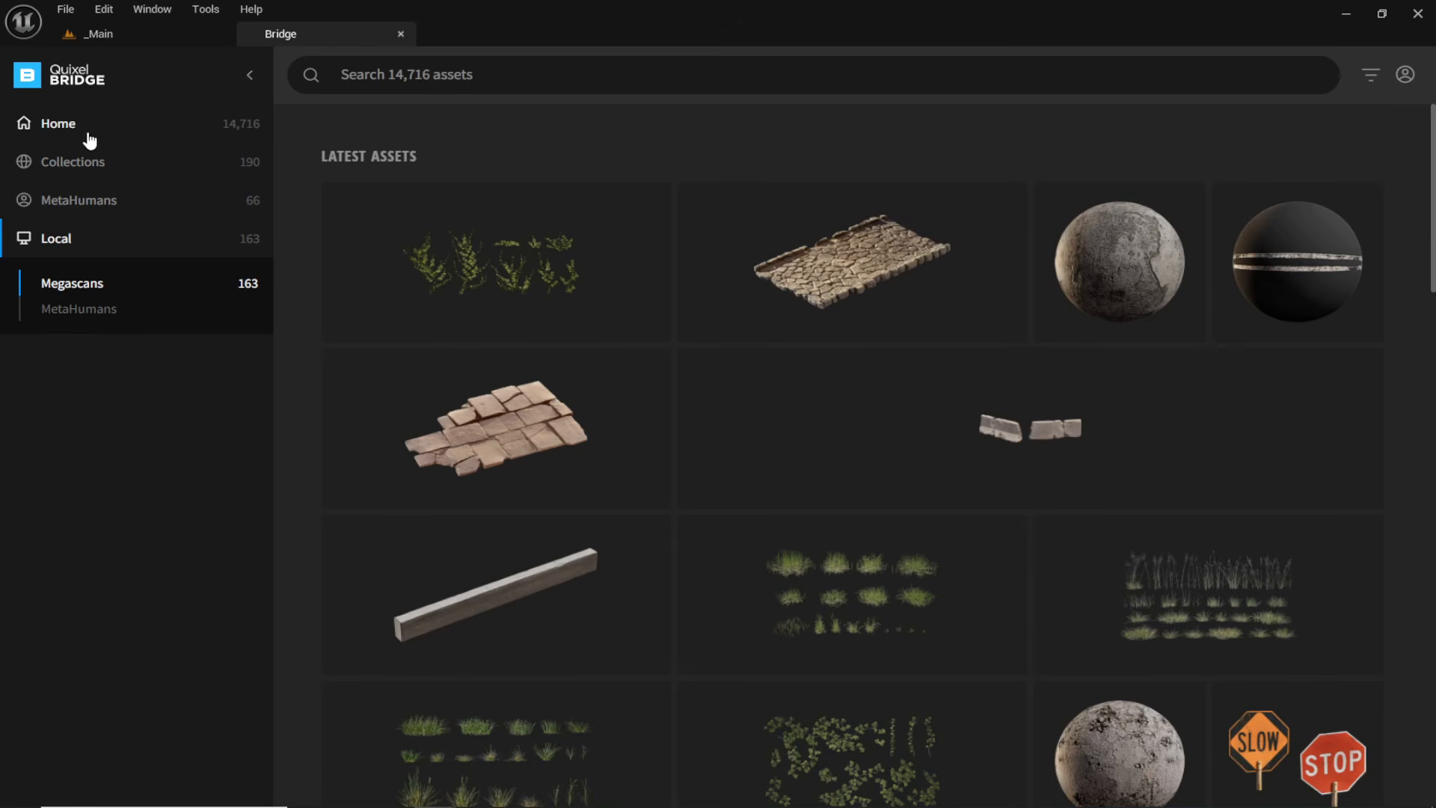
left_click(59, 123)
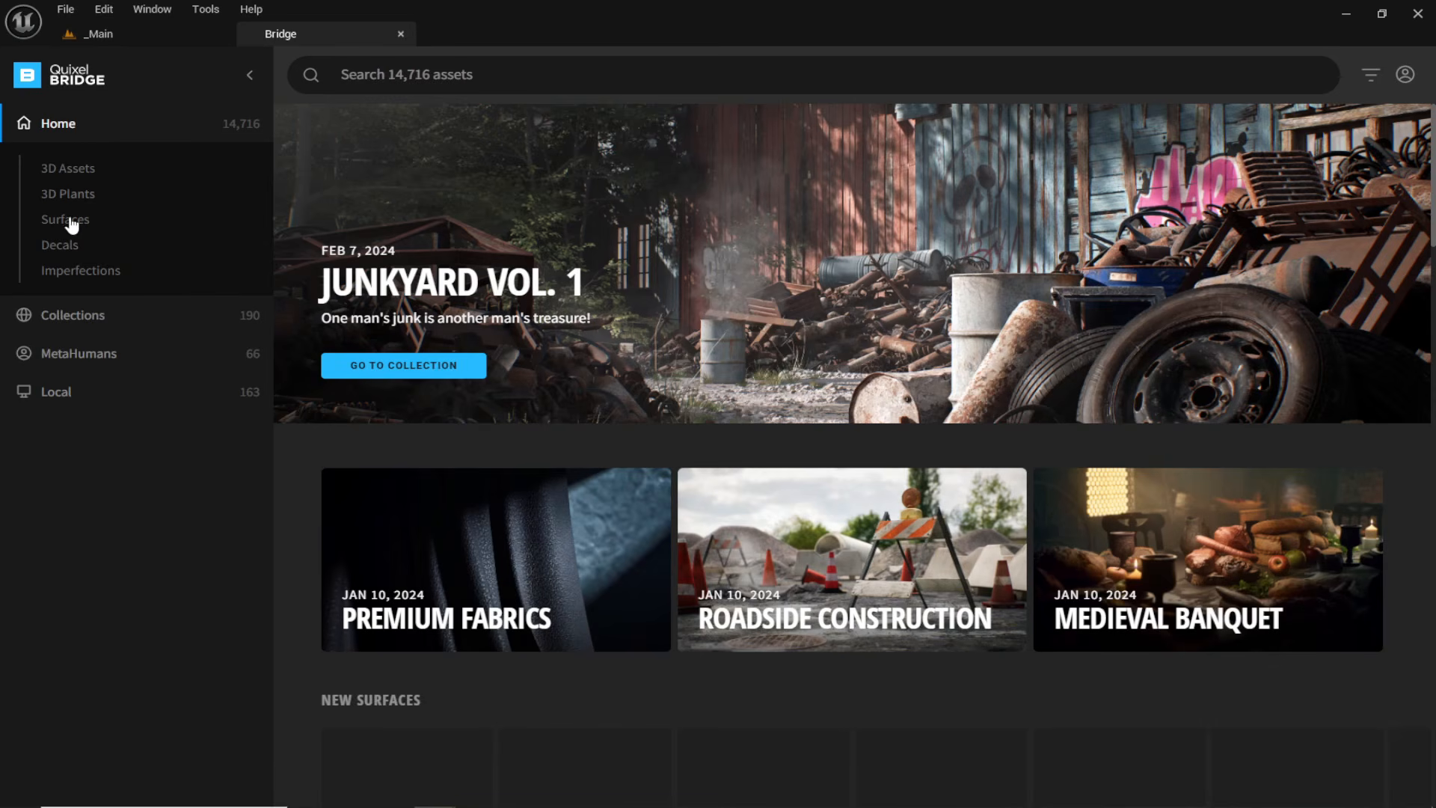
left_click(69, 194)
left_click(75, 373)
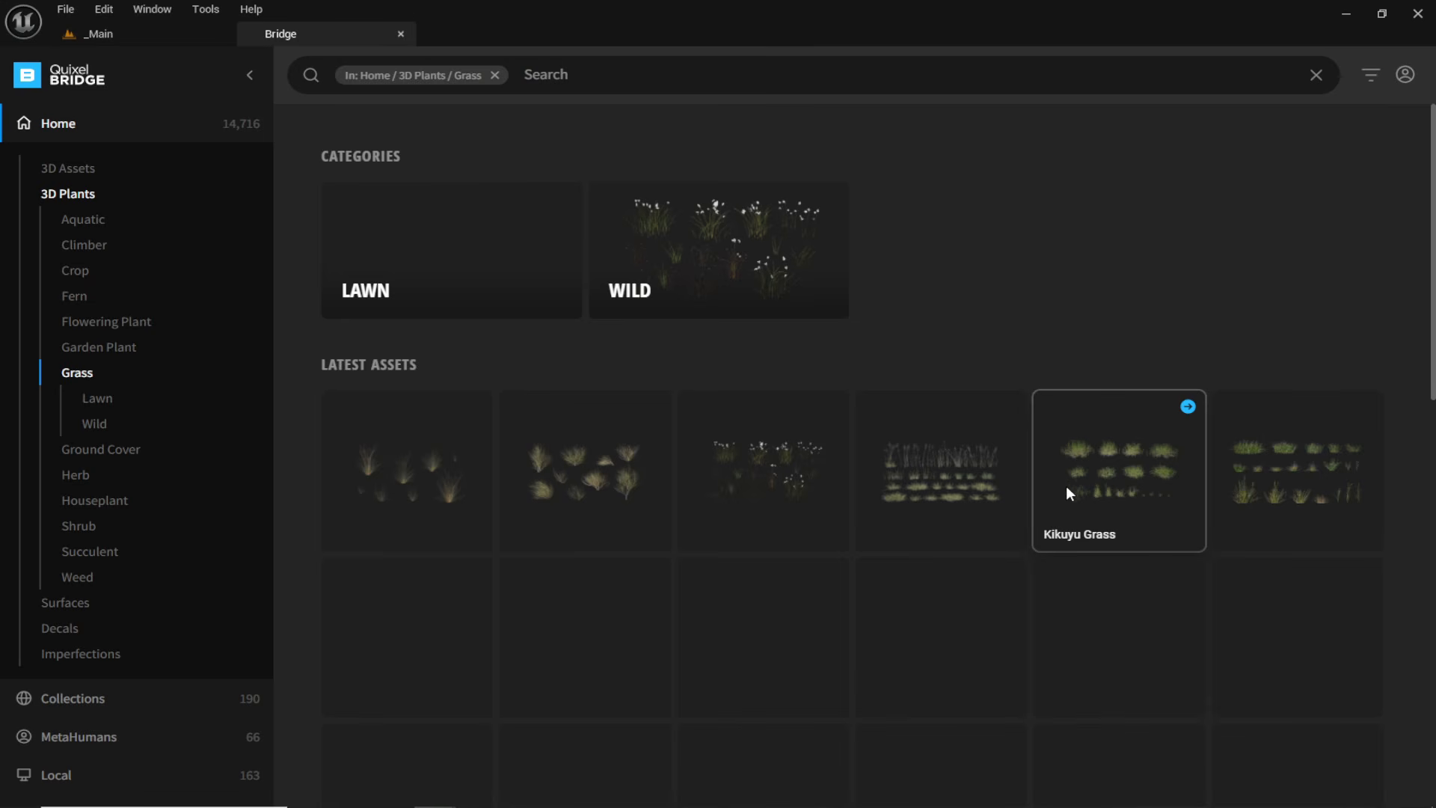
left_click(1107, 480)
left_click(1152, 777)
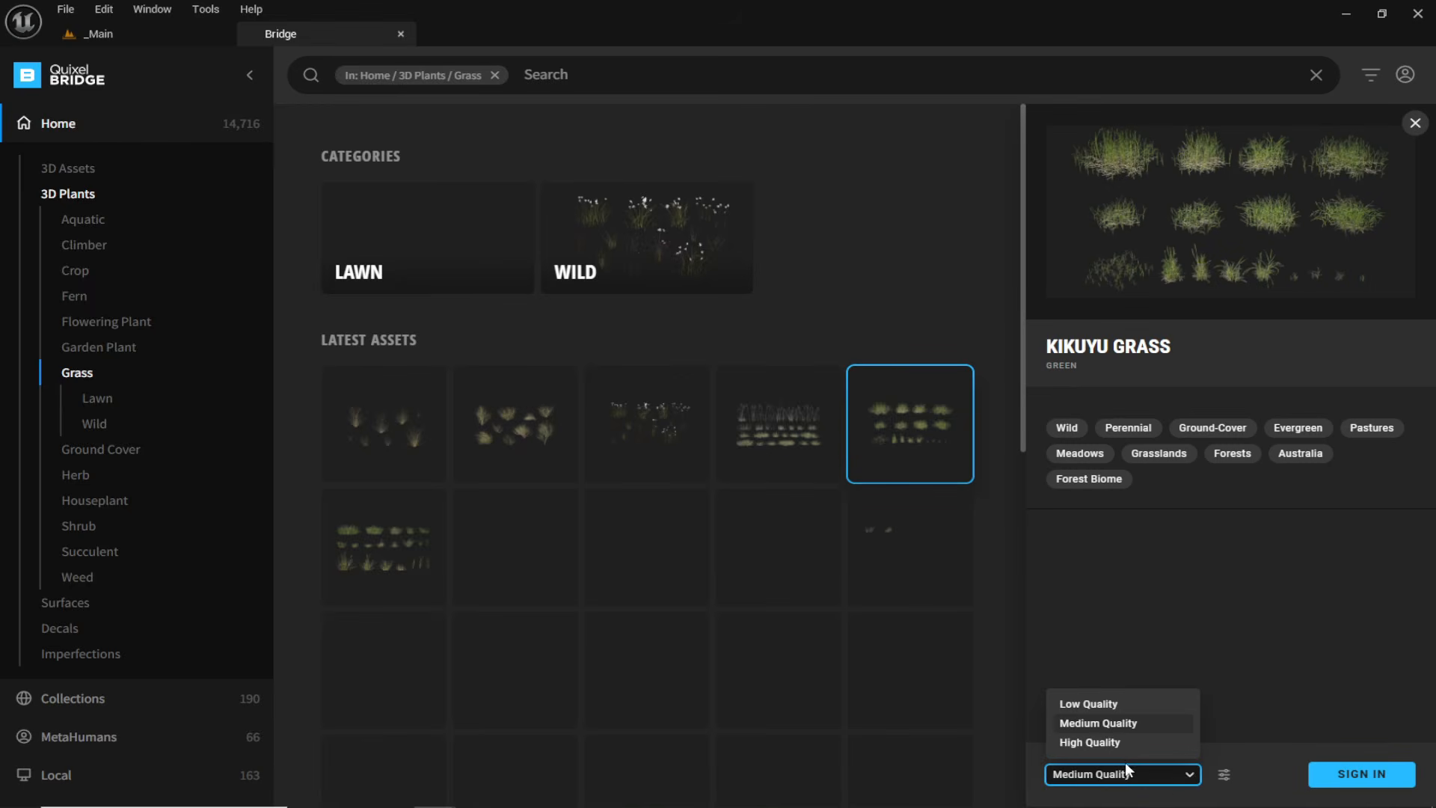
left_click(1119, 743)
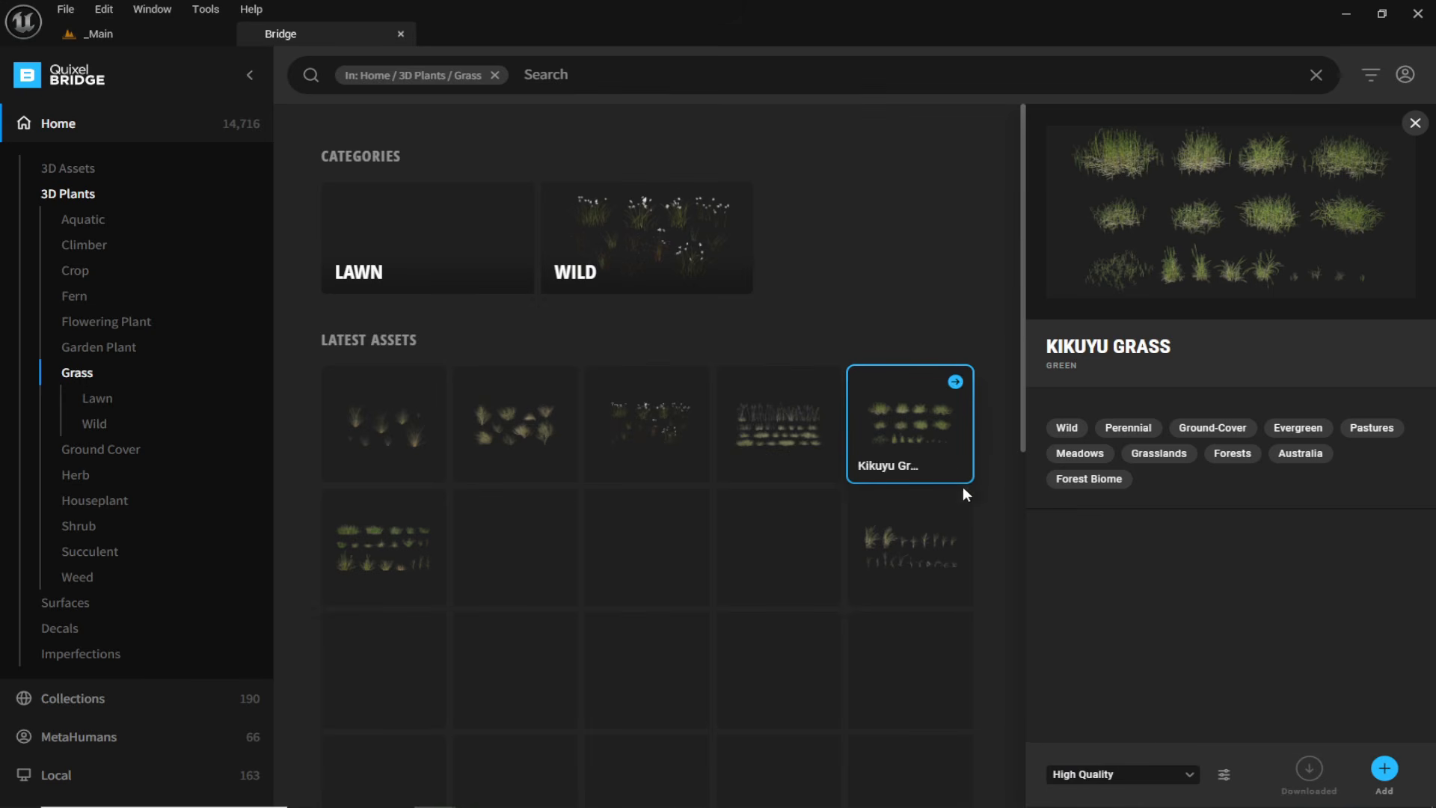
left_click(1384, 769)
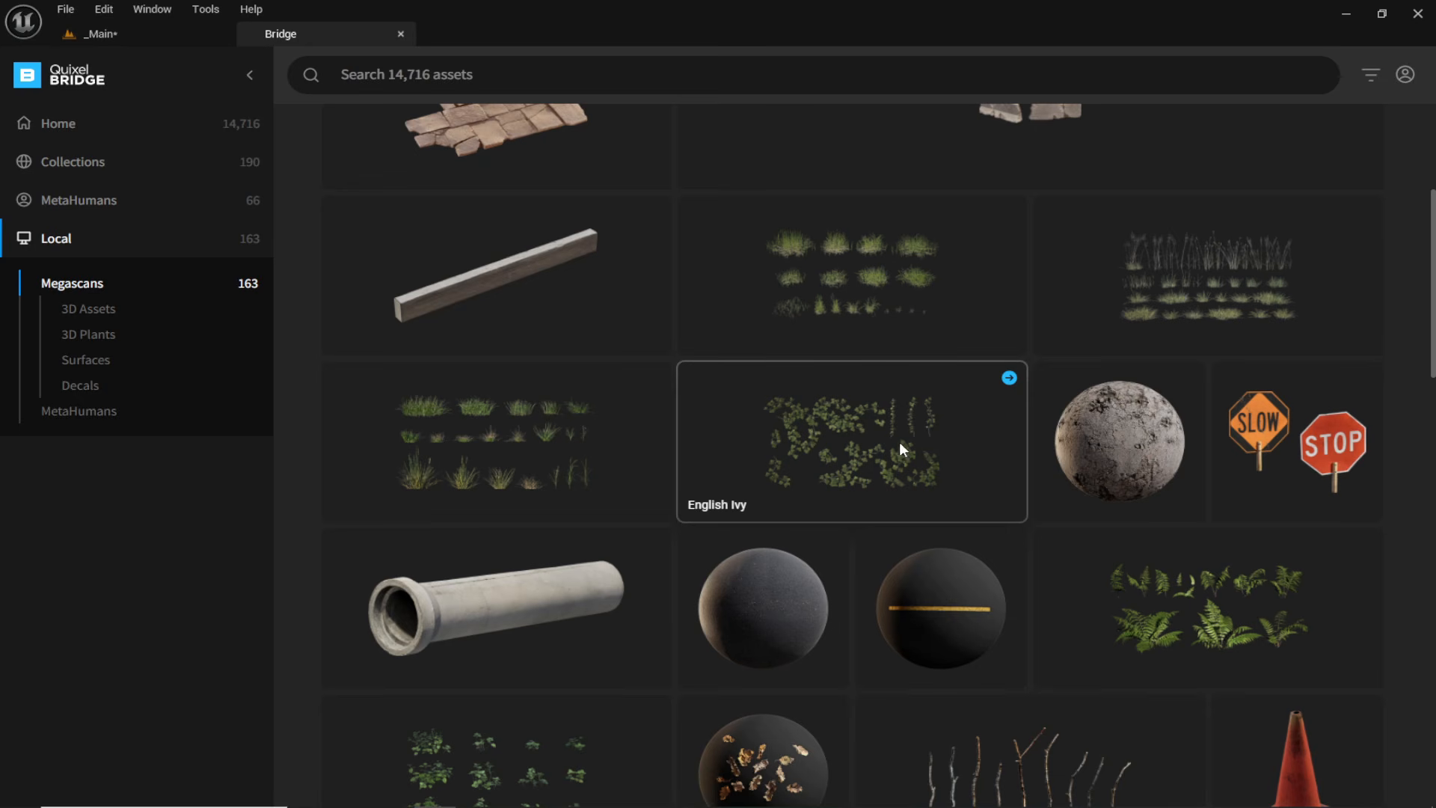
Browse Bridge's 3D Plants to the Climber category and open the English Ivy asset.
left_click(75, 125)
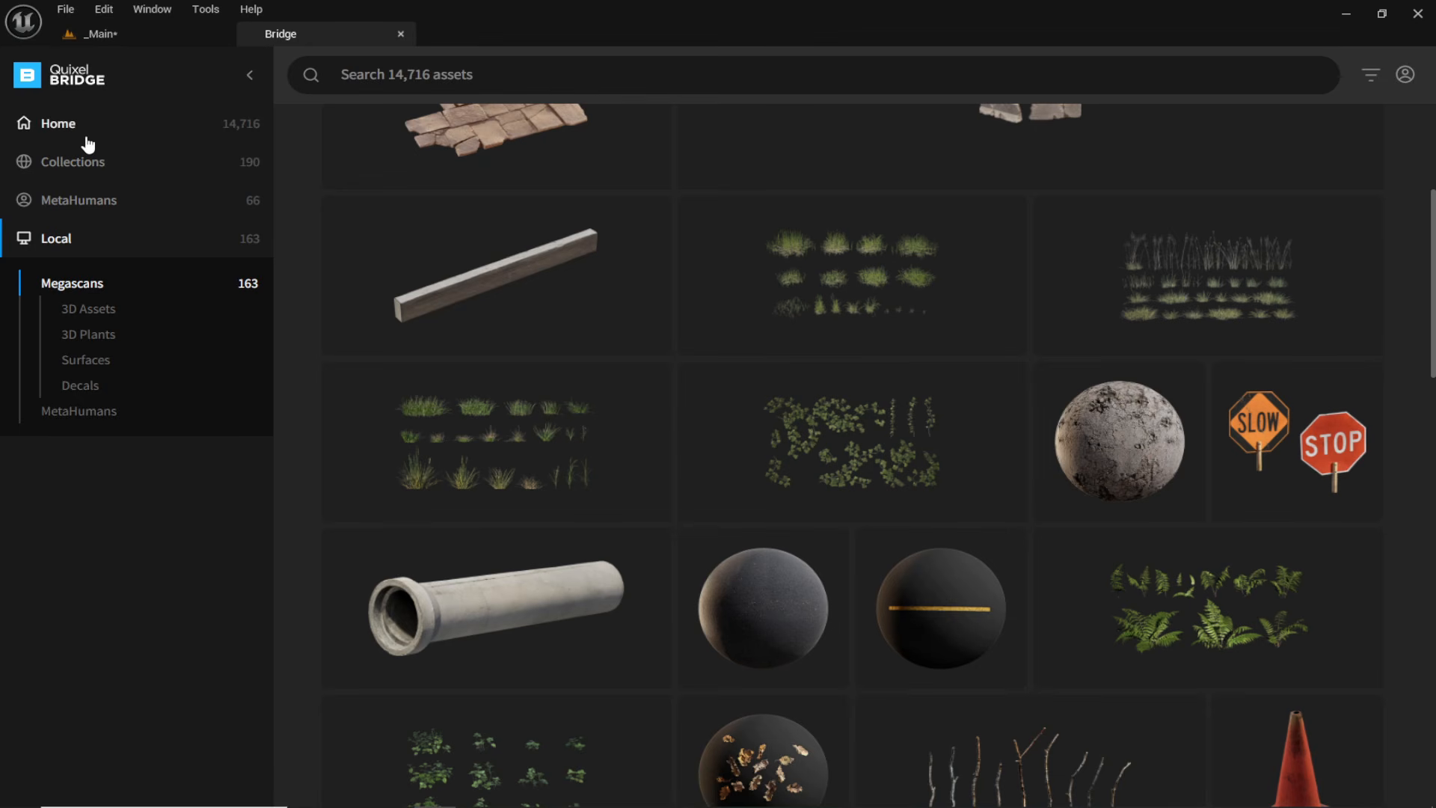
left_click(75, 196)
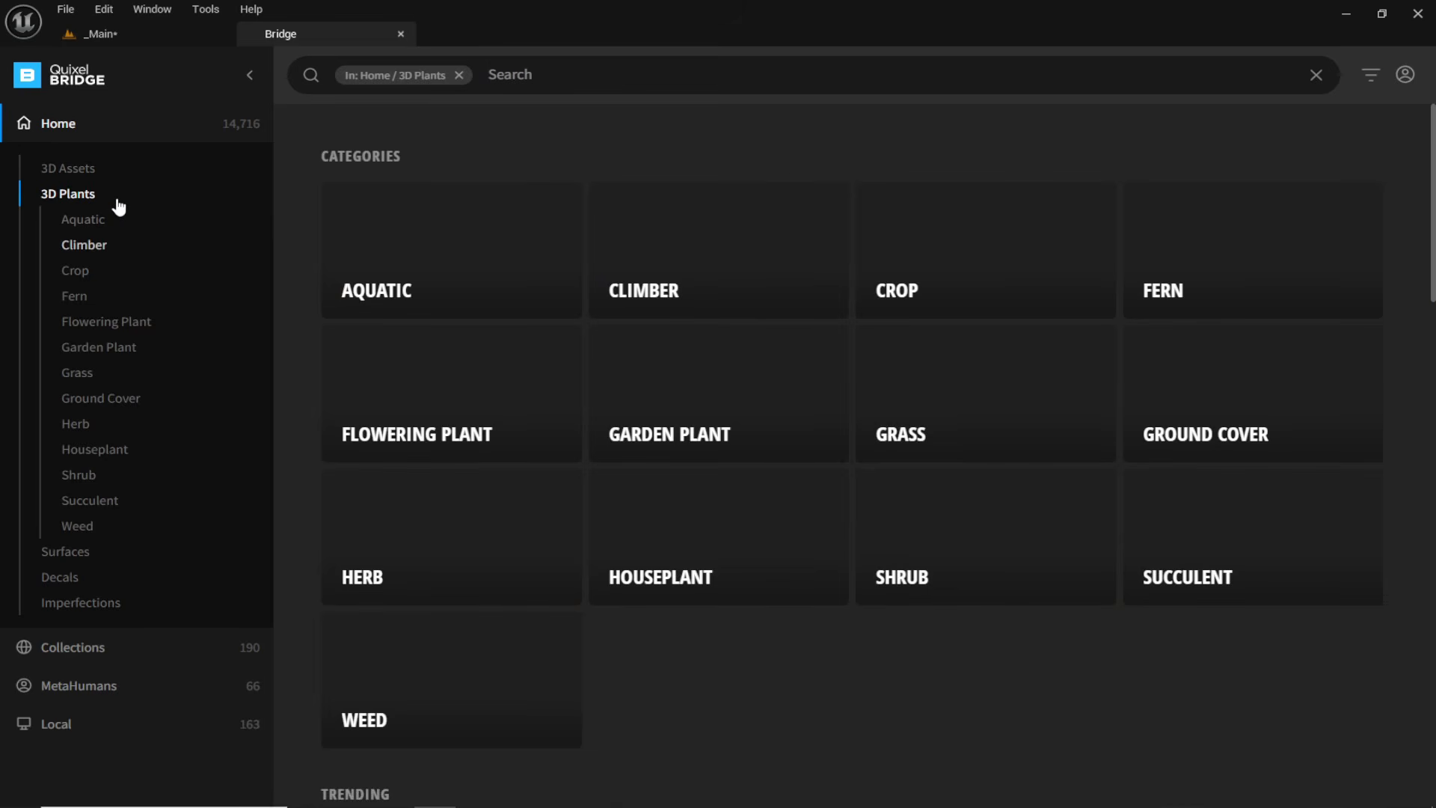
left_click(84, 245)
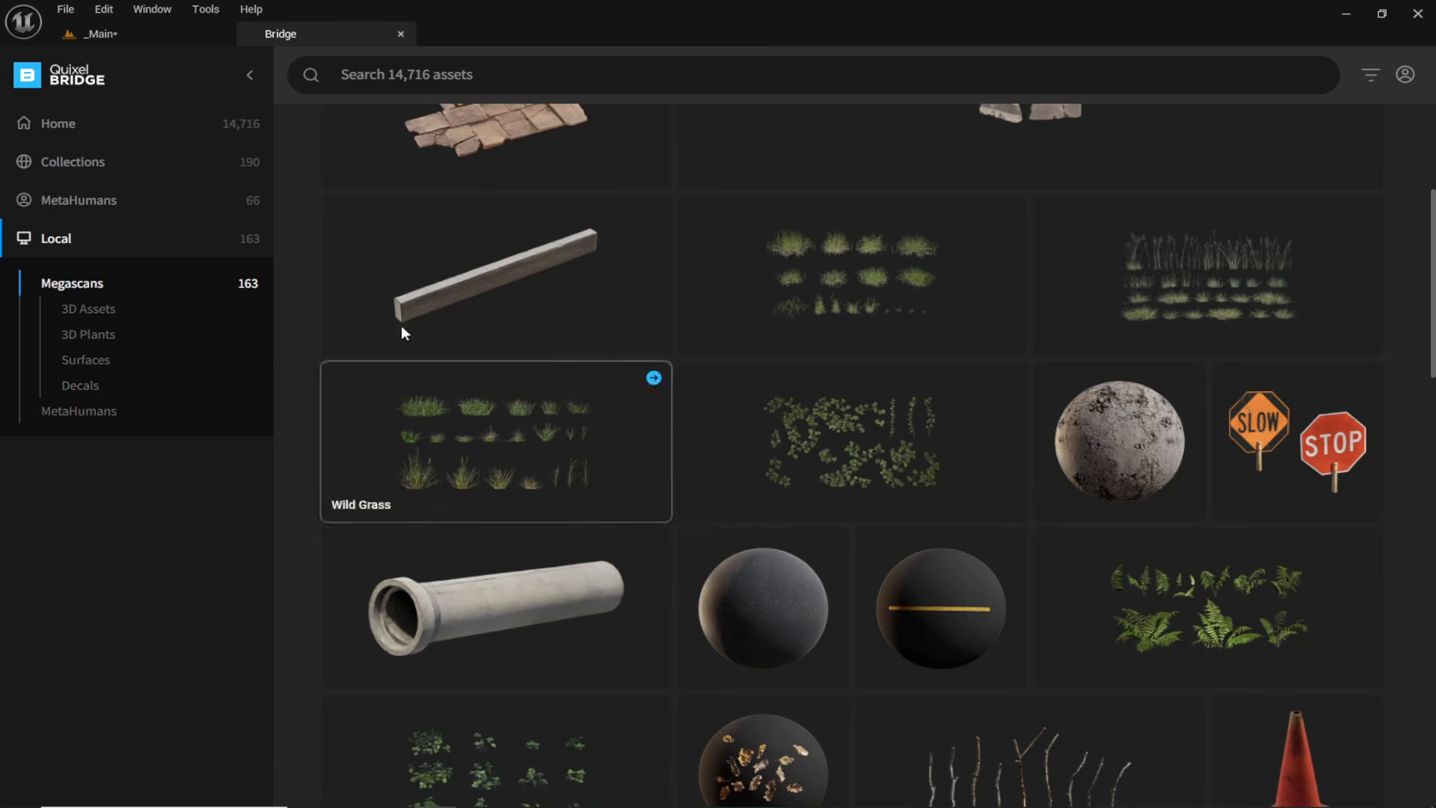
left_click(75, 127)
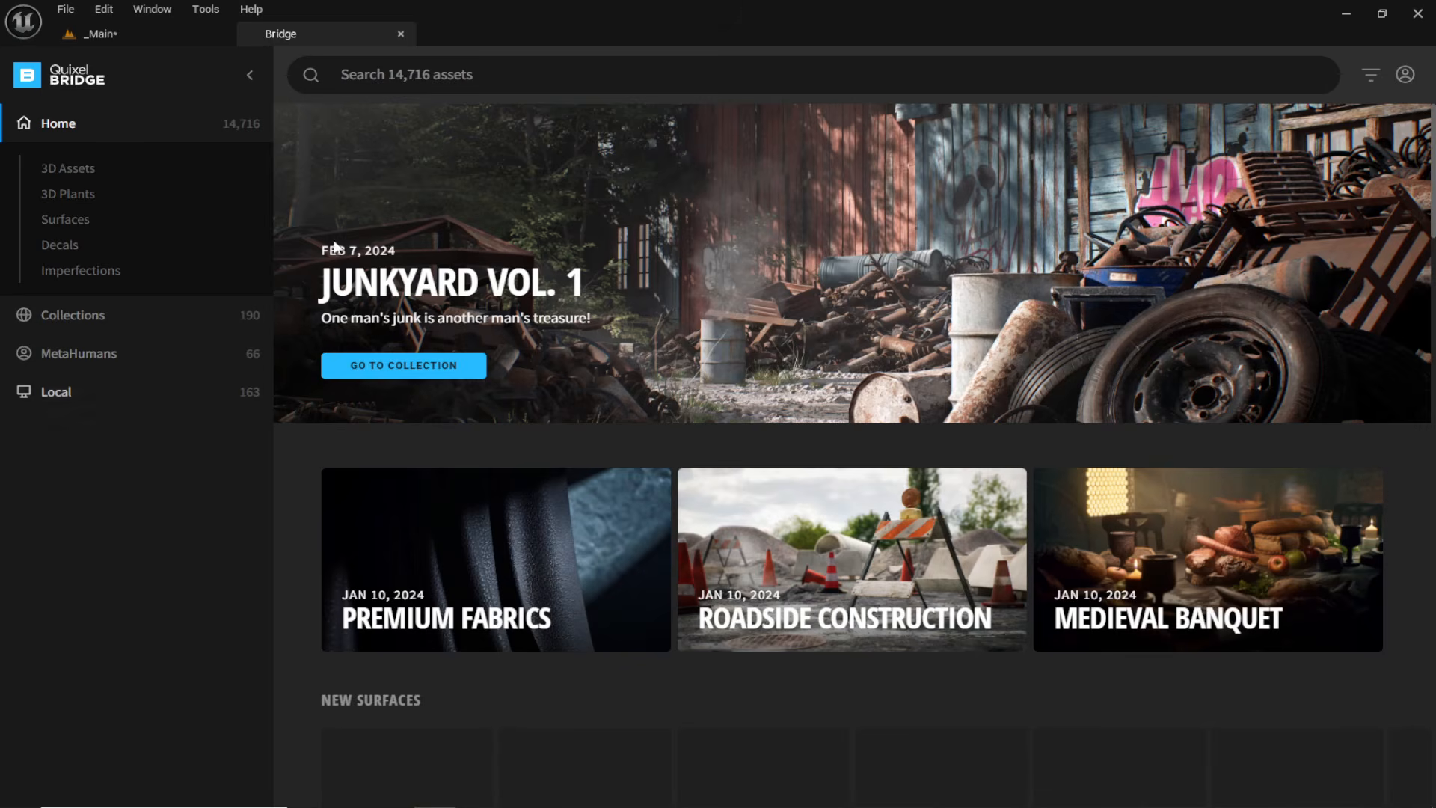
left_click(87, 196)
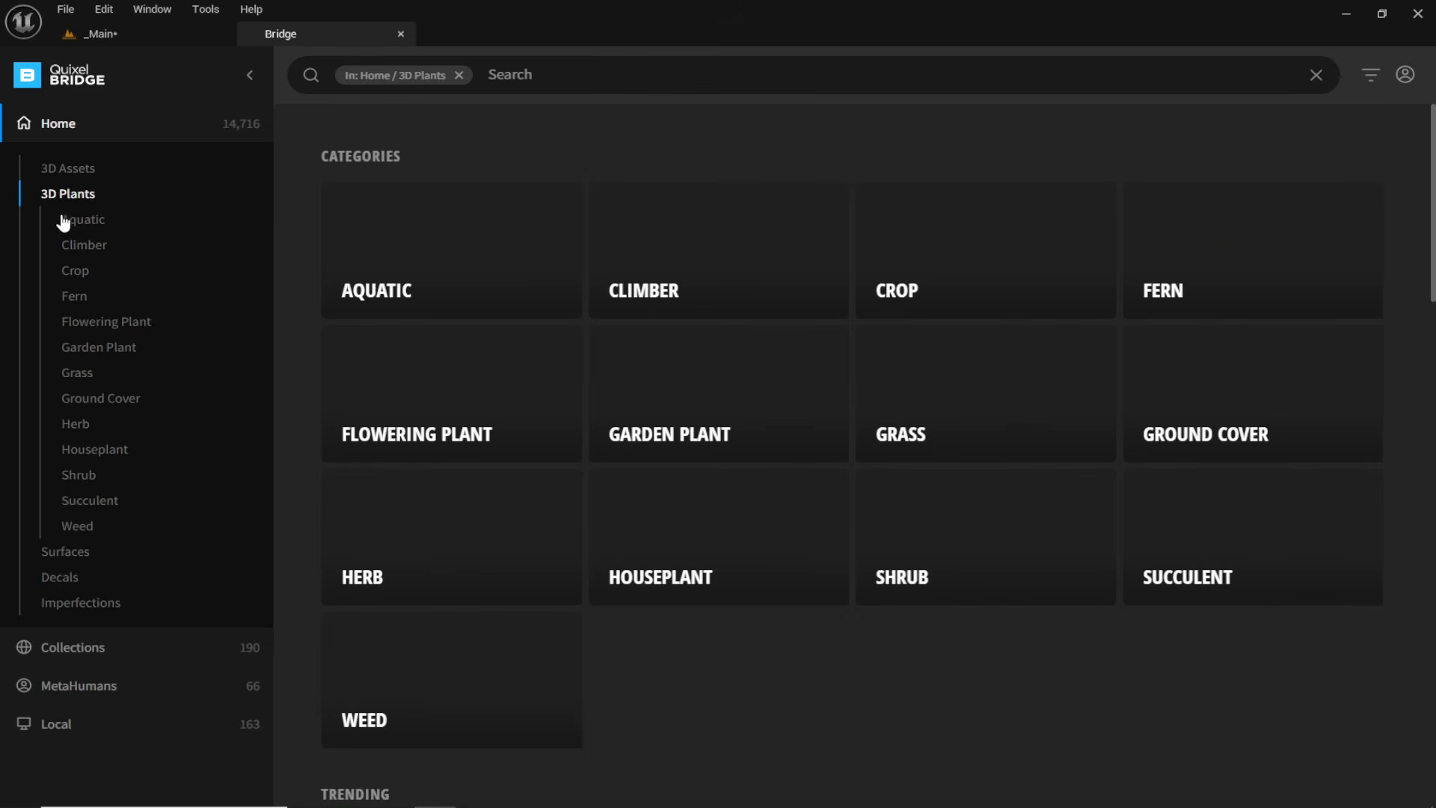
left_click(96, 246)
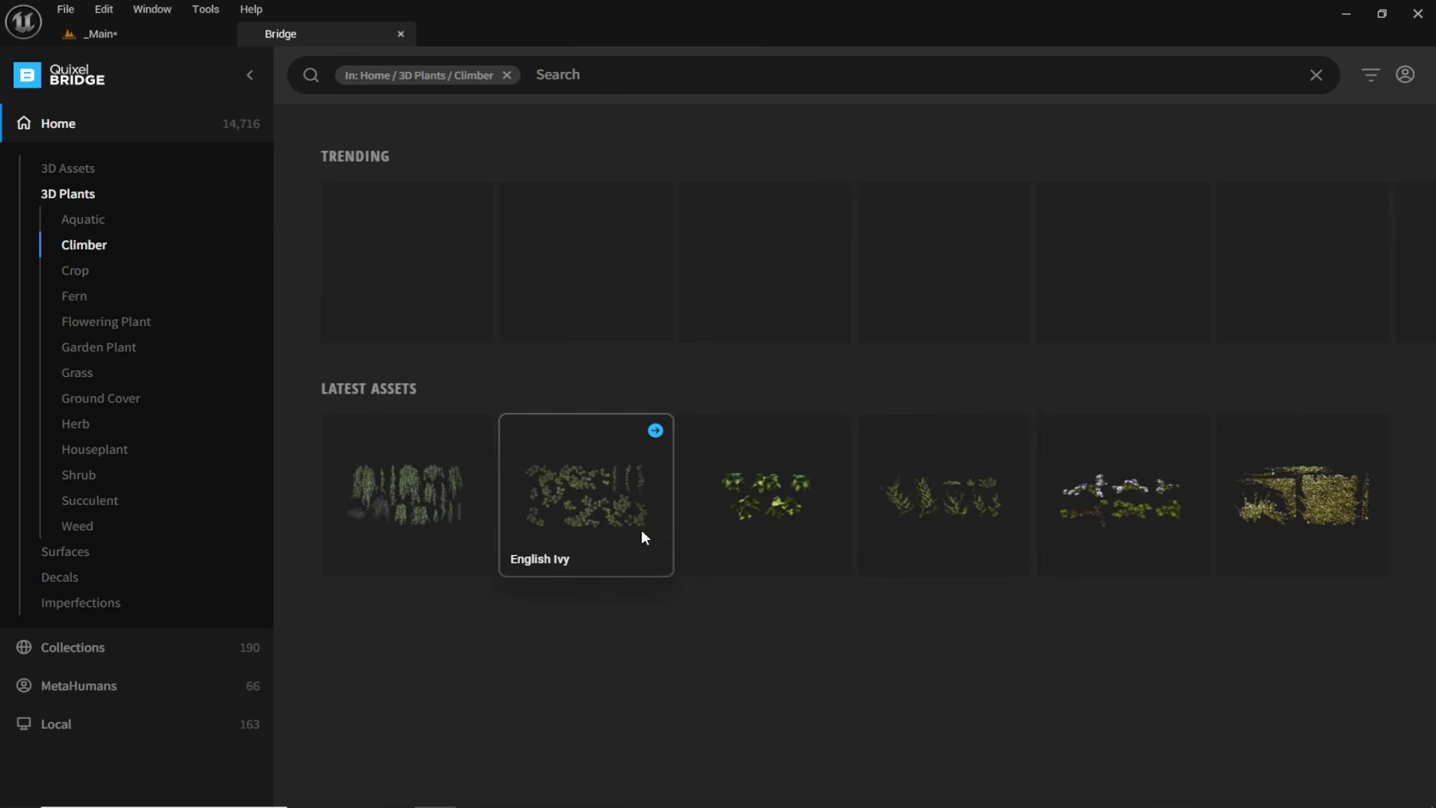
left_click(602, 514)
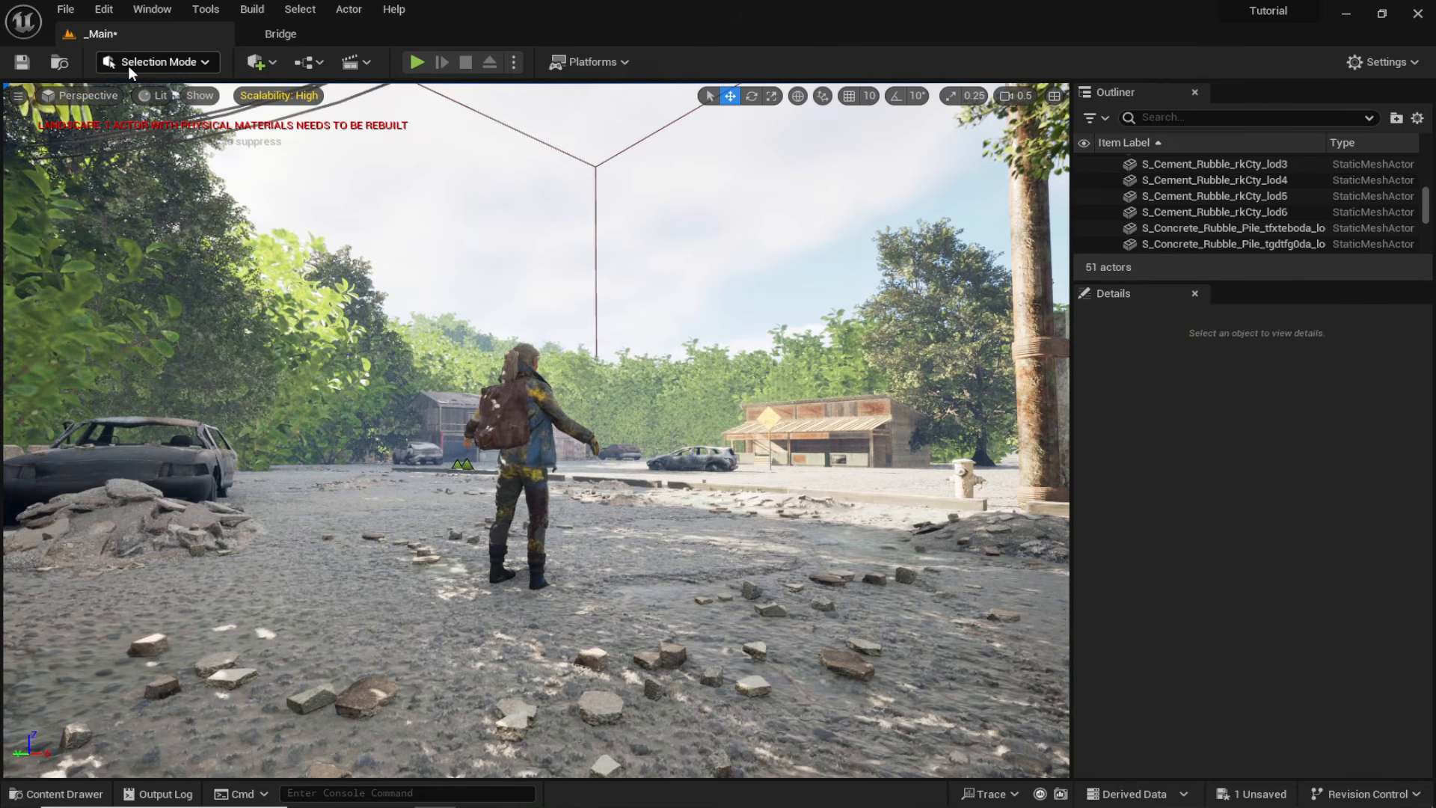
Switch back to the level, enter Foliage mode, and activate all thirteen English Ivy foliage types for painting.
left_click(159, 61)
left_click(172, 127)
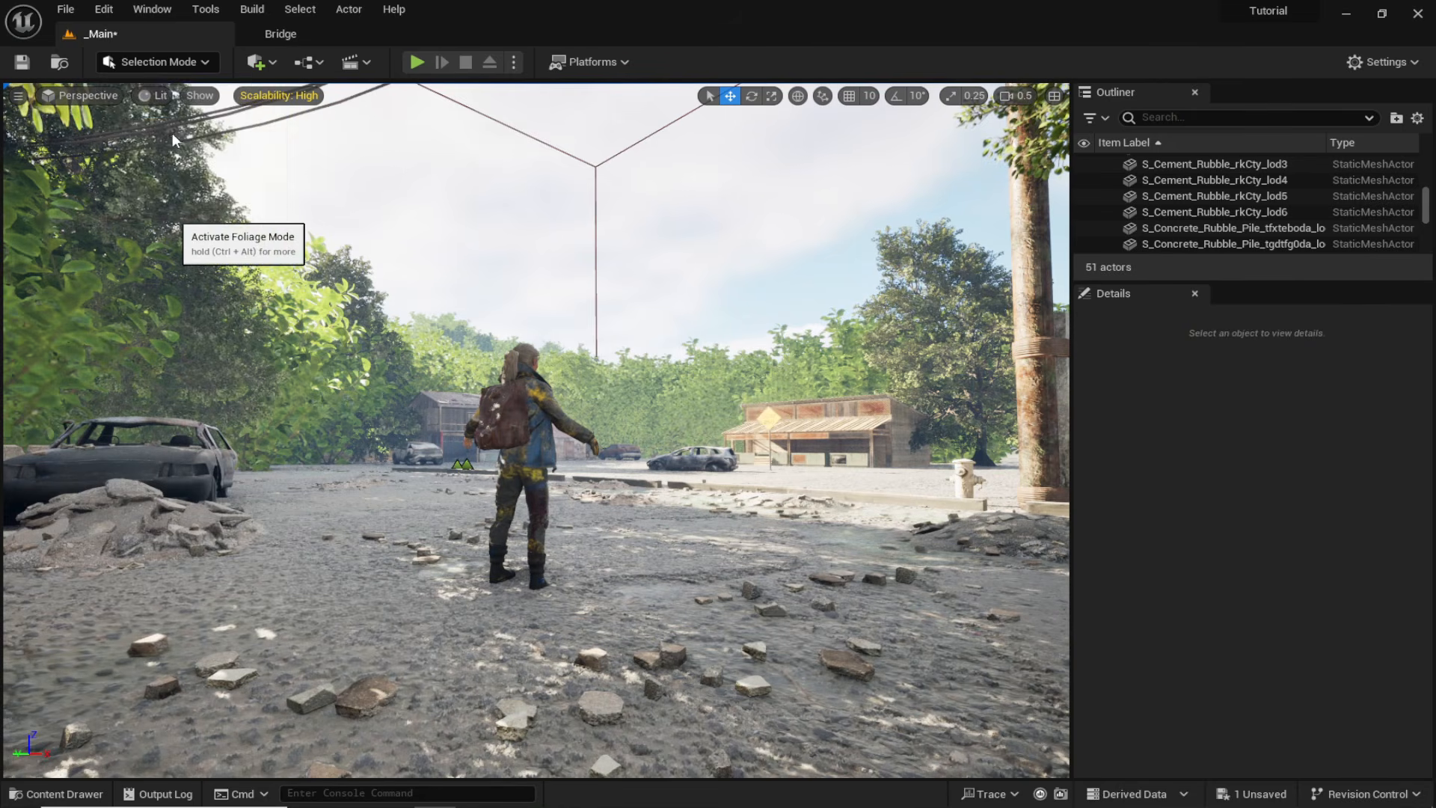
left_click(30, 471)
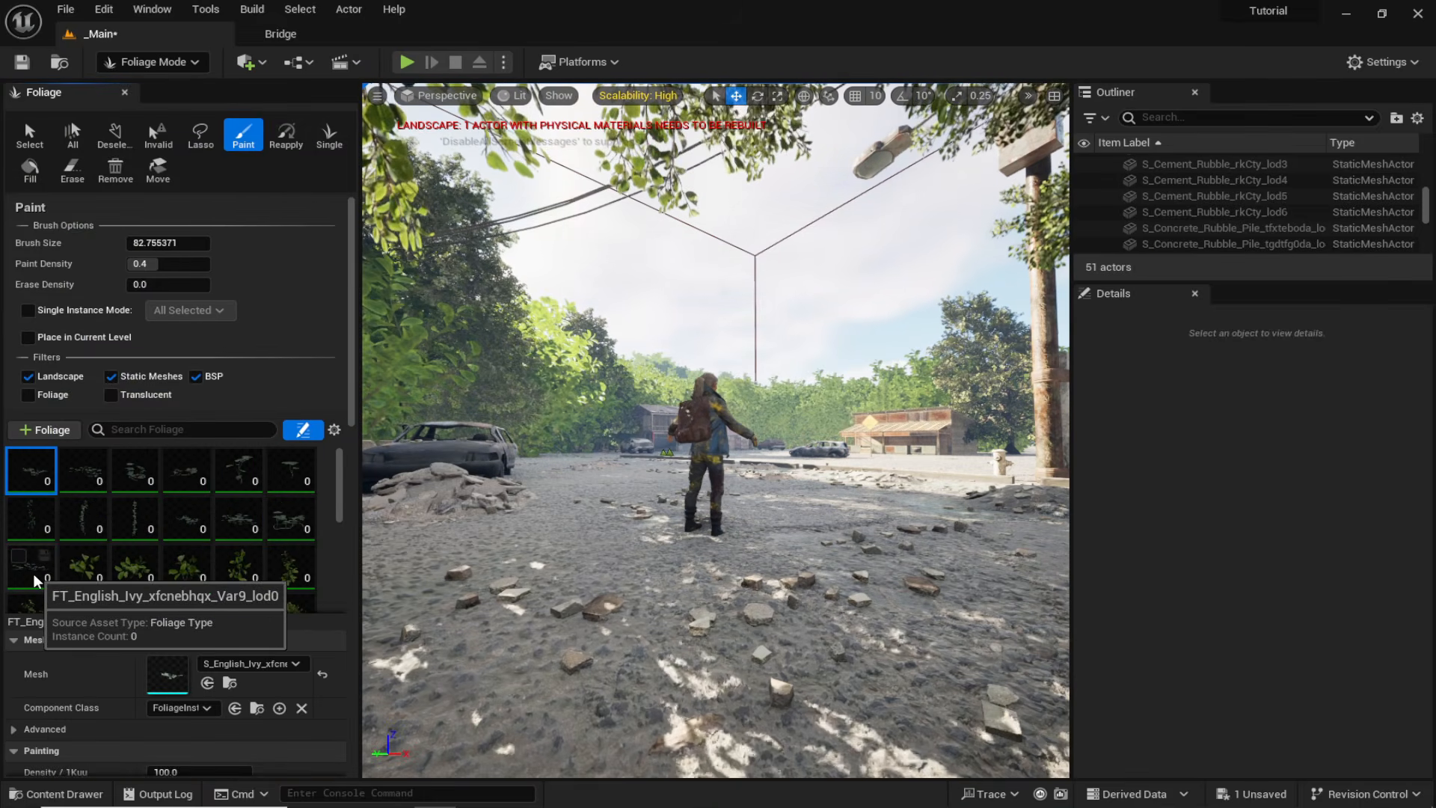
left_click(32, 572, "shift")
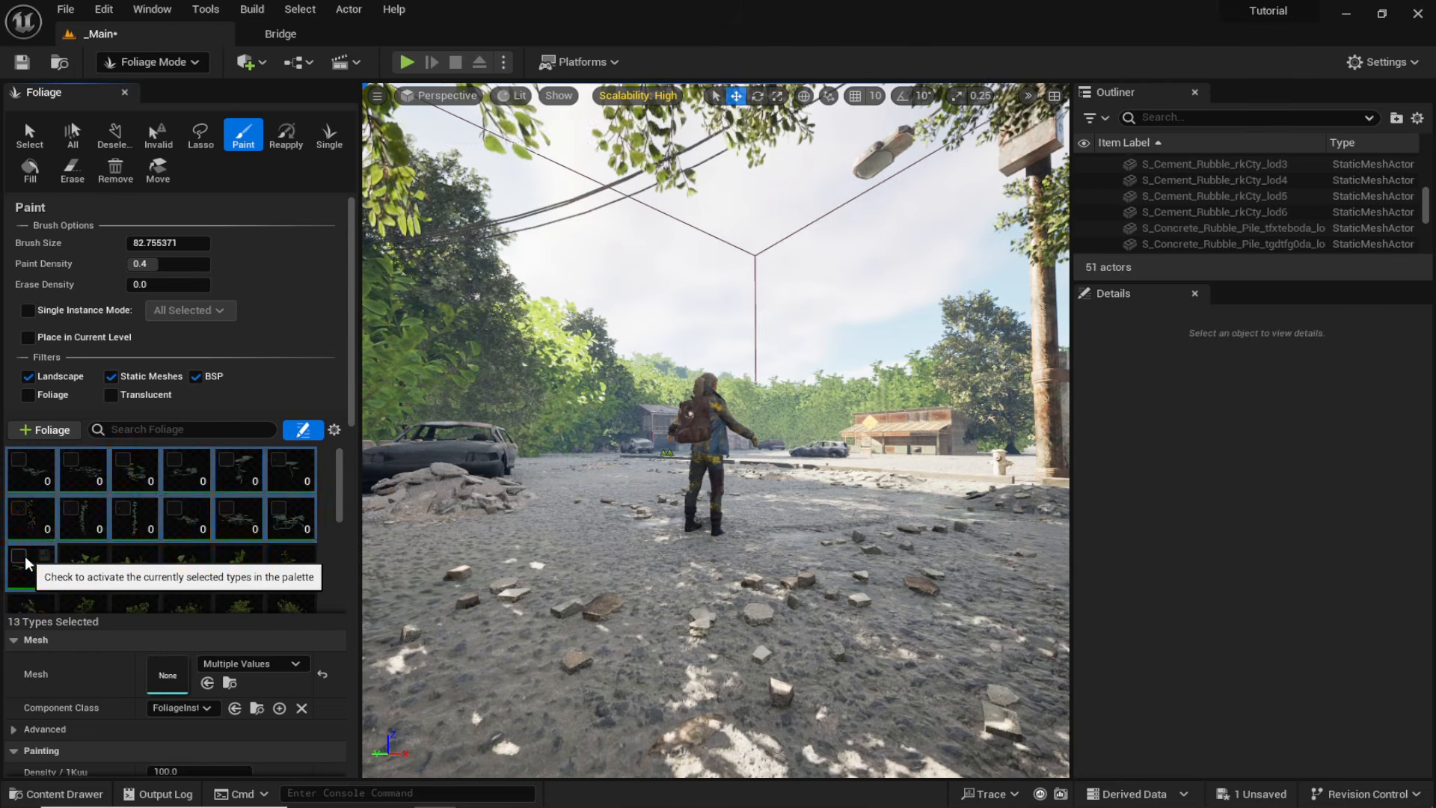
left_click(23, 558)
Paint English Ivy over the wrecked car, the rubble pile and patches of the surrounding ground, erasing excess ivy.
right_click_drag(732, 518, 732, 524)
key("w")
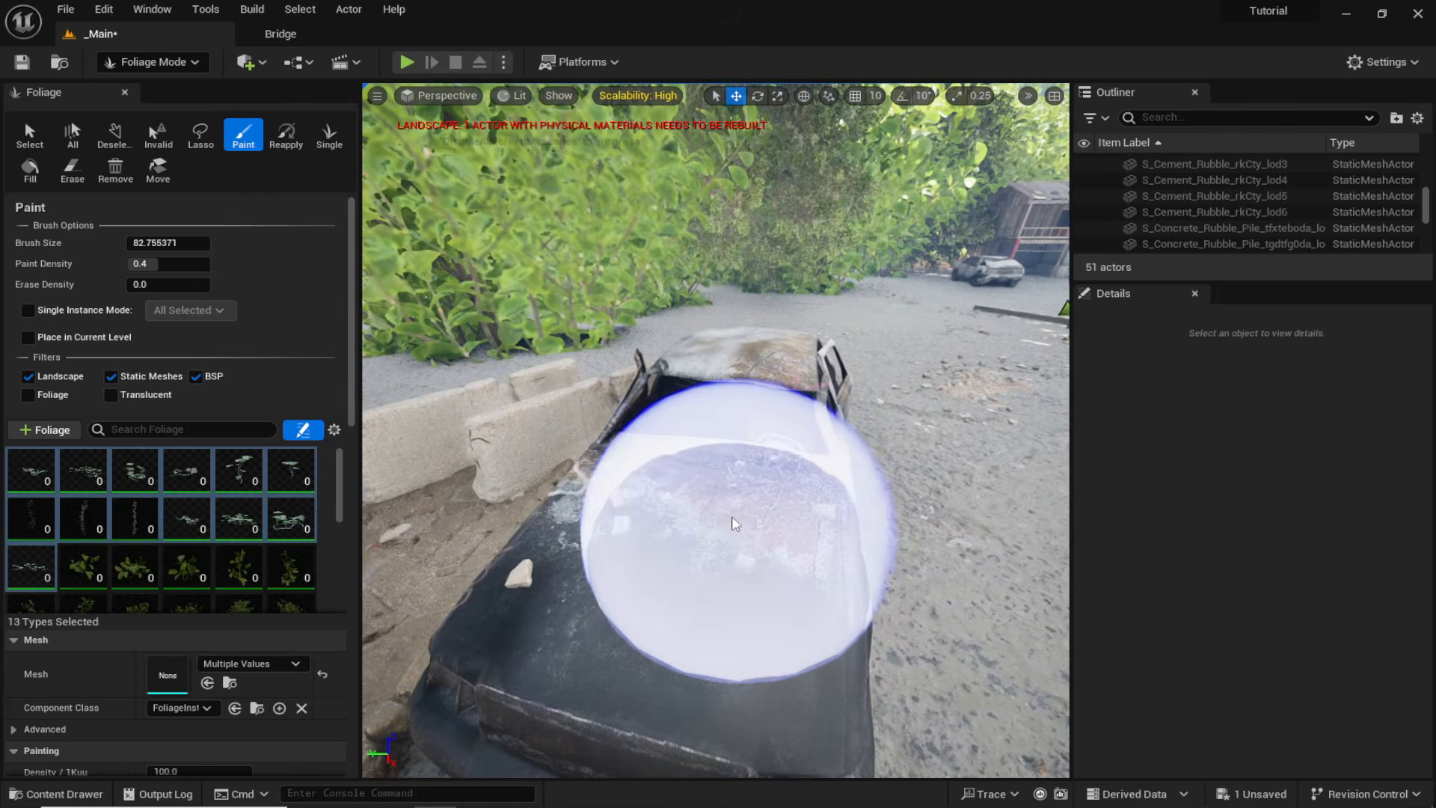
left_click_drag(732, 518, 641, 479)
key("s")
mouse_move(641, 479)
right_mouse_down()
mouse_move(628, 465)
mouse_move(628, 483)
right_mouse_up()
key("w")
left_click_drag(636, 471, 660, 478, "shift")
left_click_drag(703, 430, 736, 384)
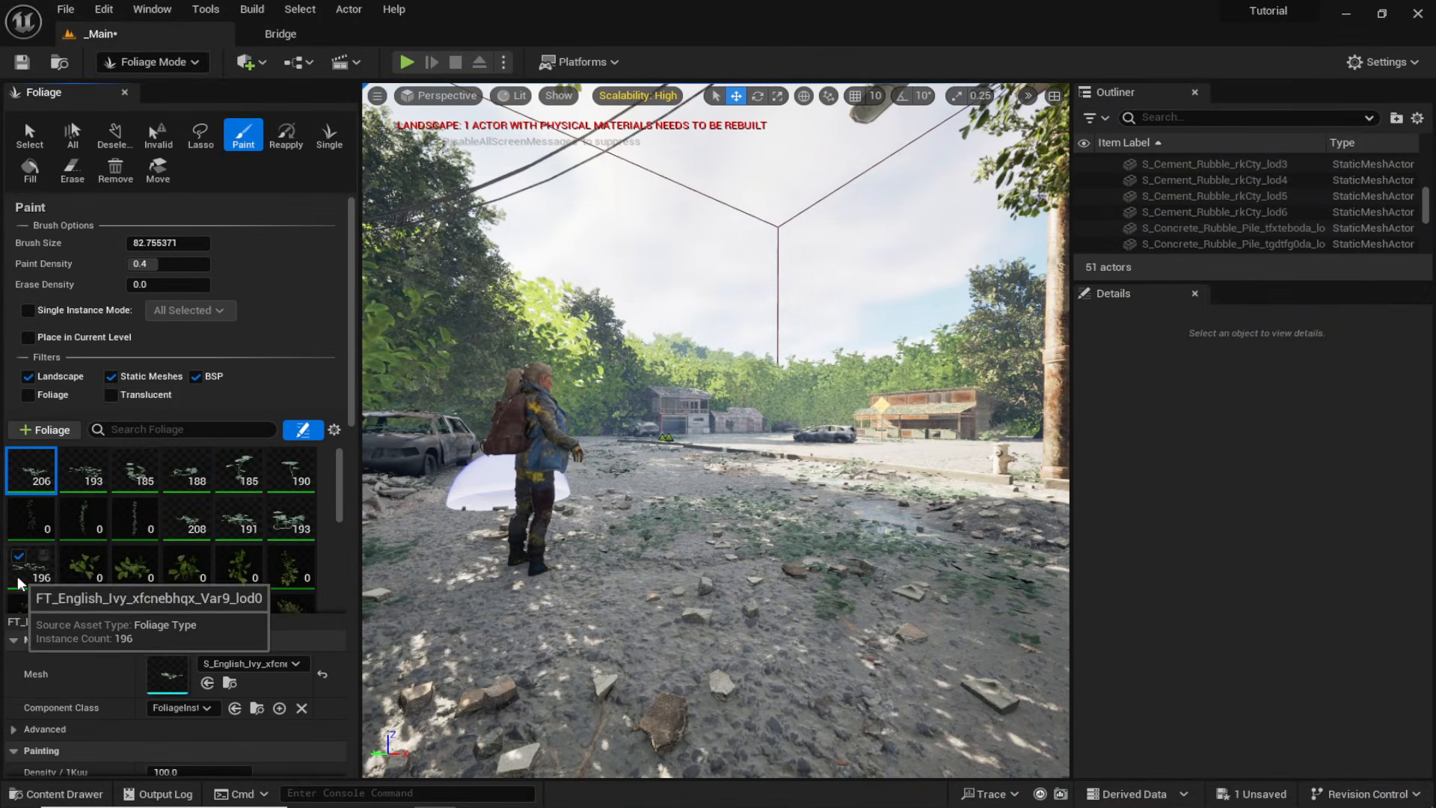
Activate the Kikuyu Grass foliage types for painting and deactivate the ten concrete rubble types.
scroll(45, 569, "down", 3)
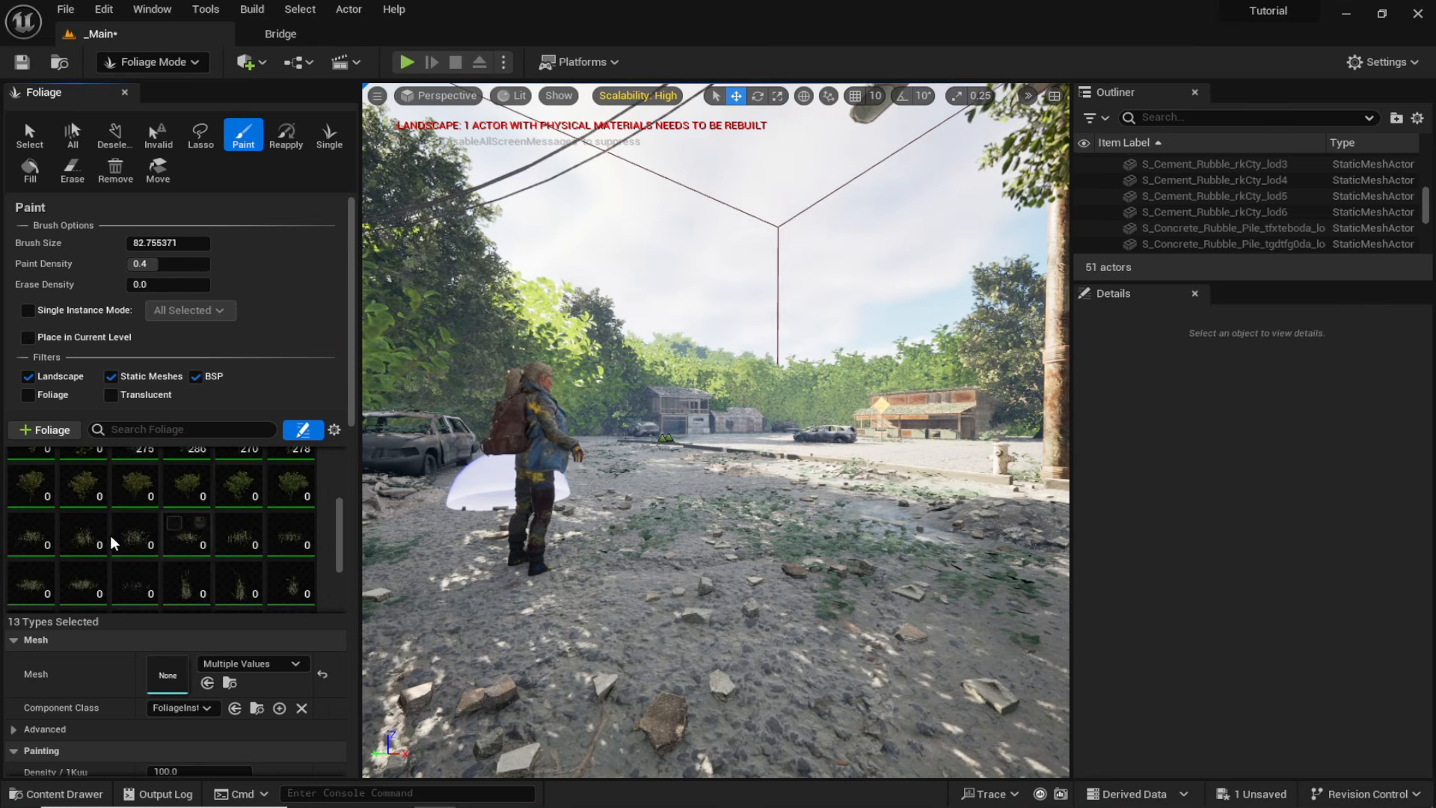
left_click(24, 548)
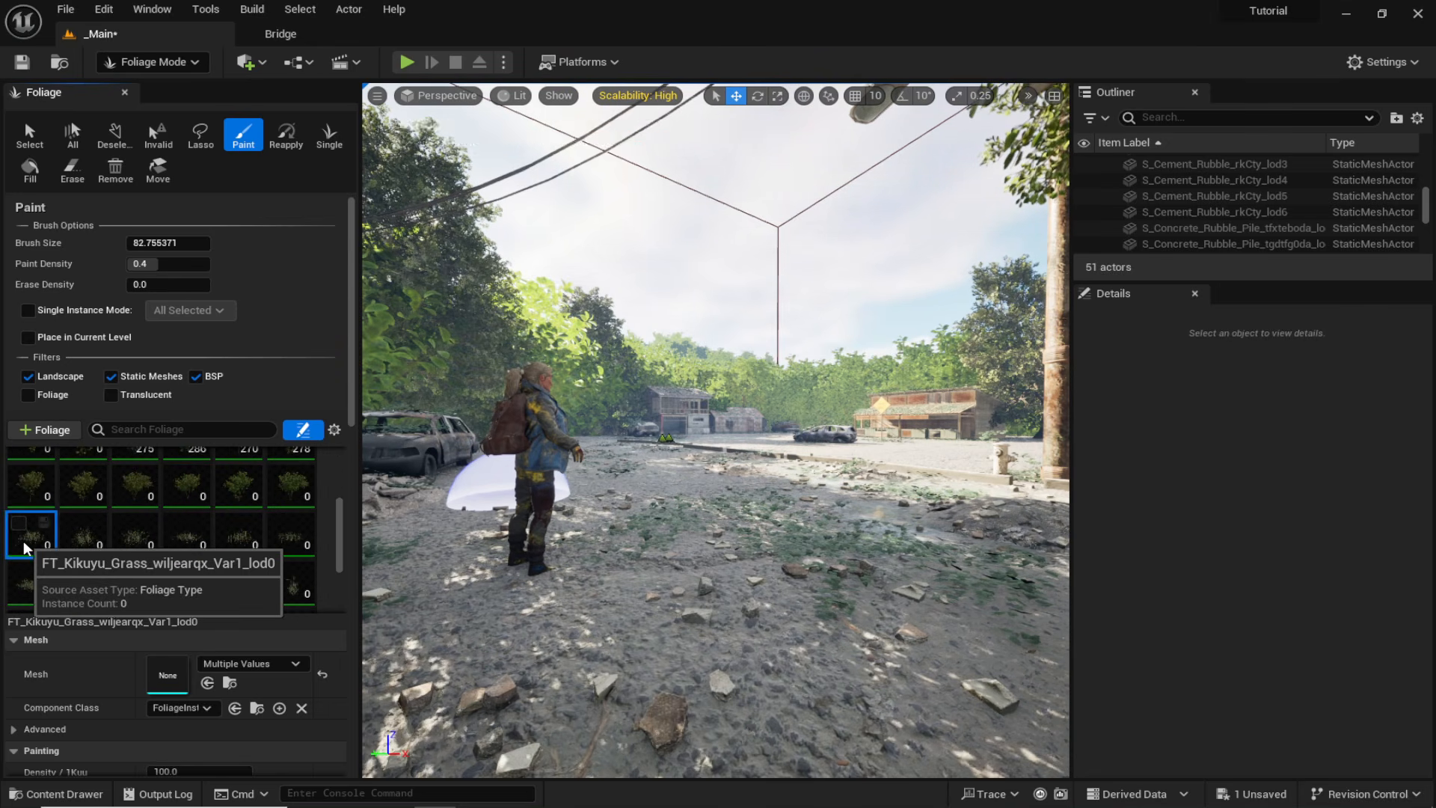
scroll(90, 550, "down", 3)
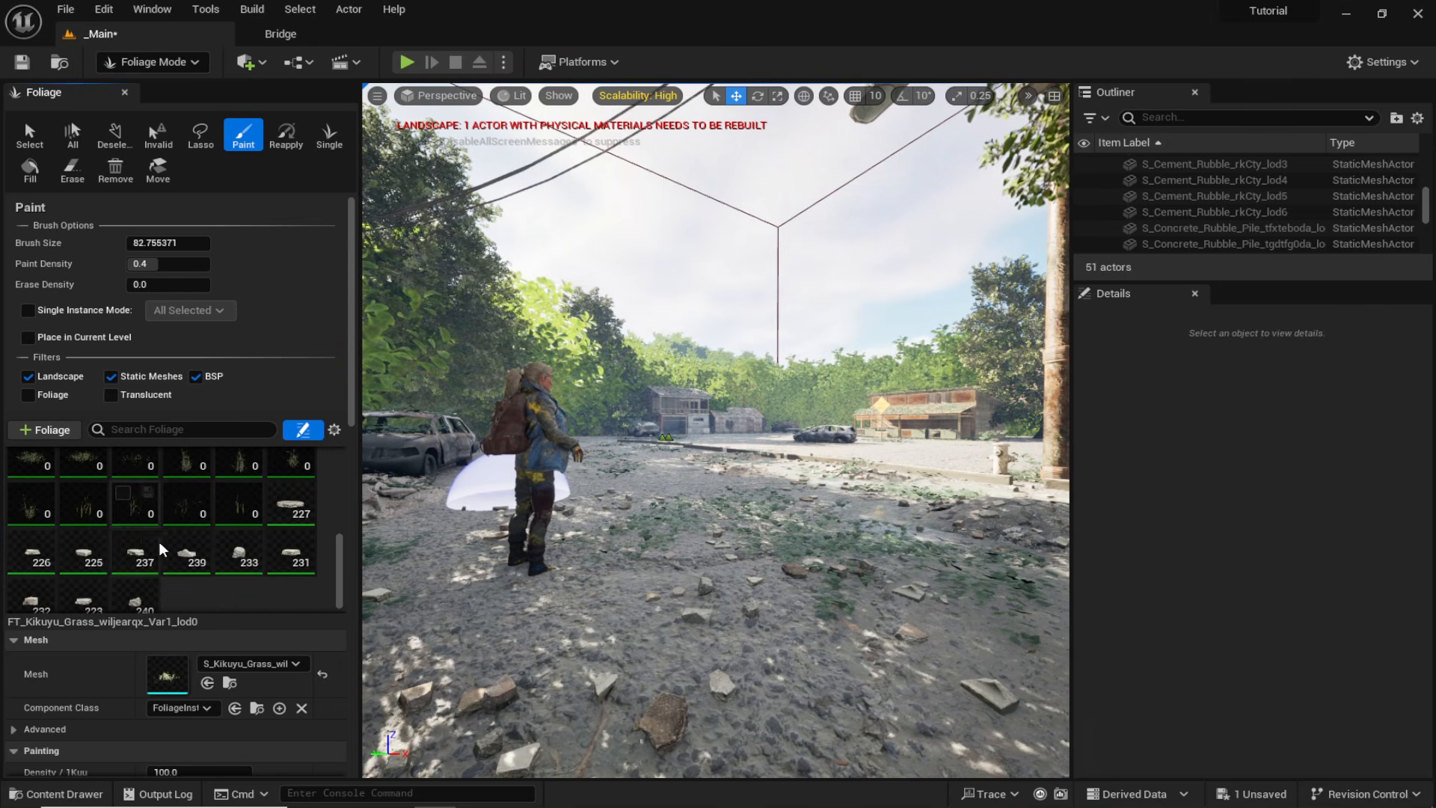
left_click(231, 508, "shift")
left_click(296, 513)
scroll(124, 561, "down", 3)
left_click(129, 540, "shift")
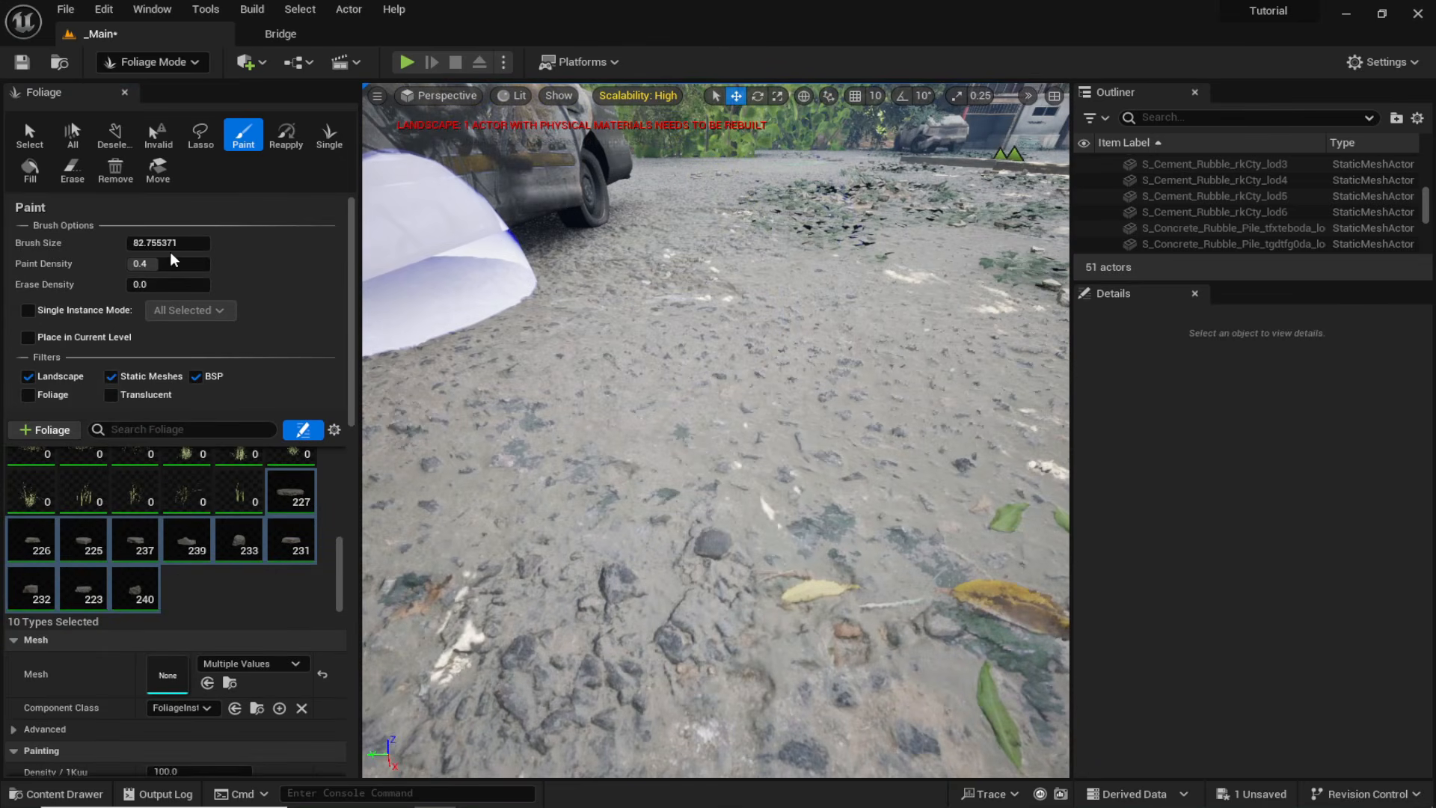
Set the maximum Scale X of the 17 Kikuyu Grass types to 2 and paint grass around the wrecked car and character.
scroll(263, 596, "down", 4)
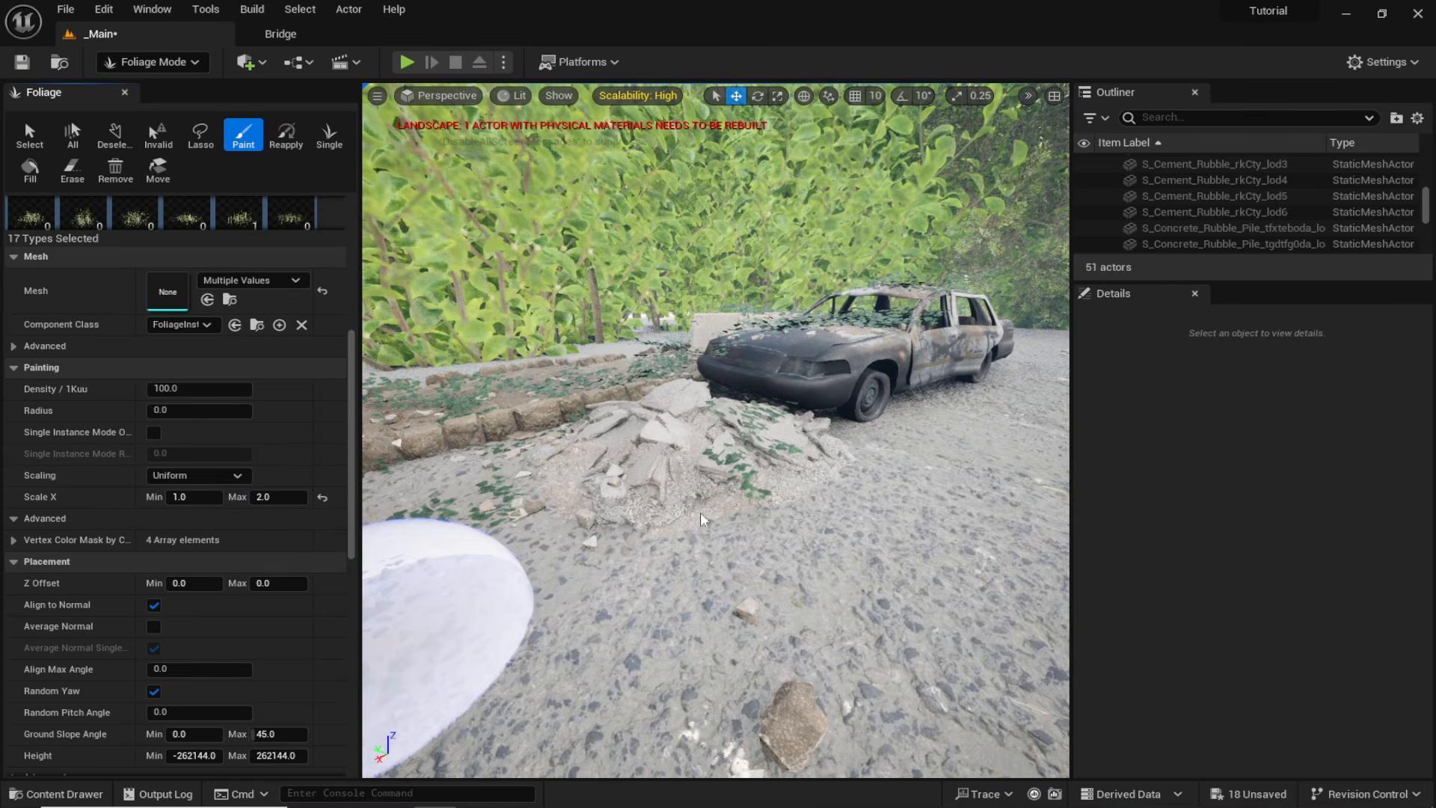
scroll(716, 430, "up", 5)
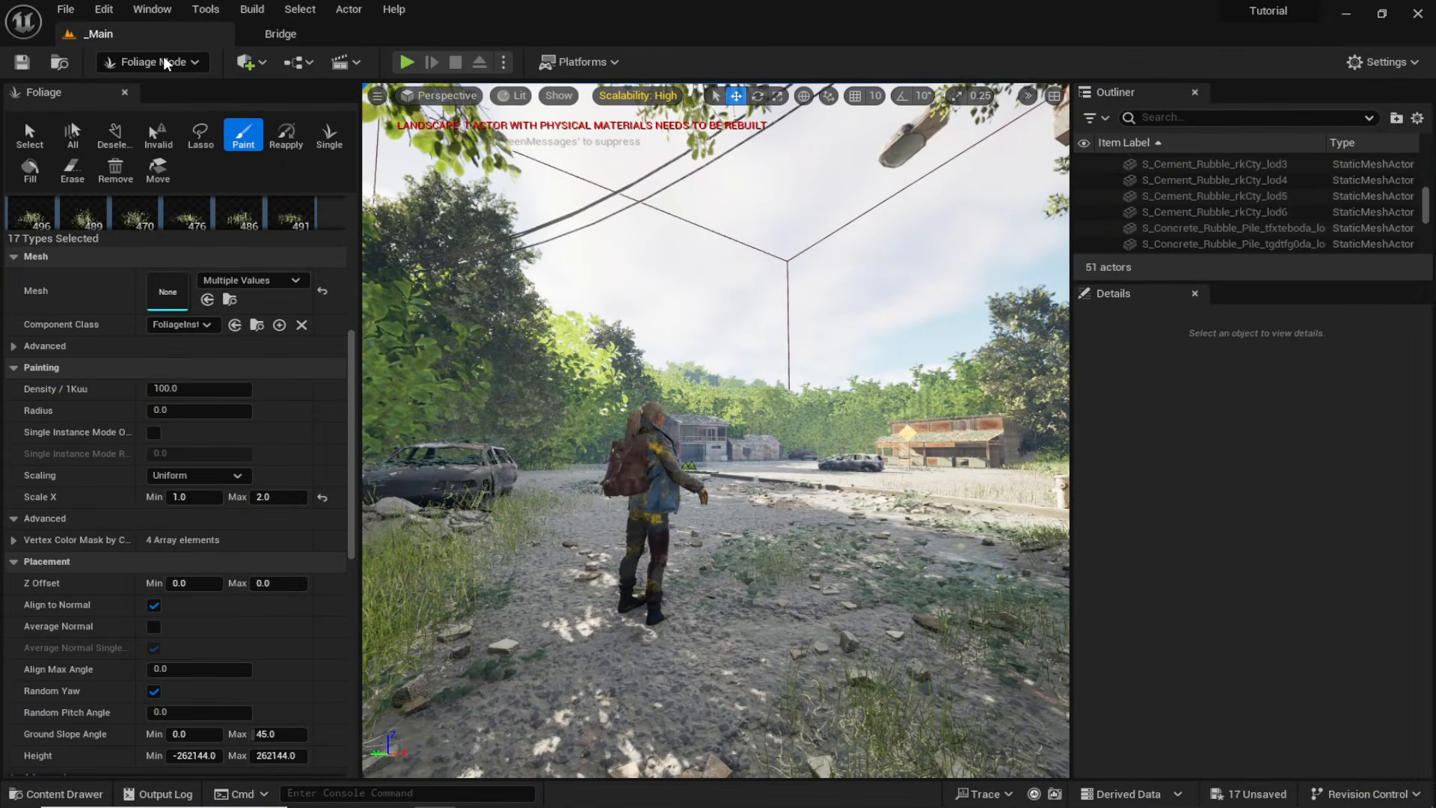
Return to Selection mode and save all unsaved Kikuyu Grass foliage type assets.
left_click(166, 62)
left_click(153, 87)
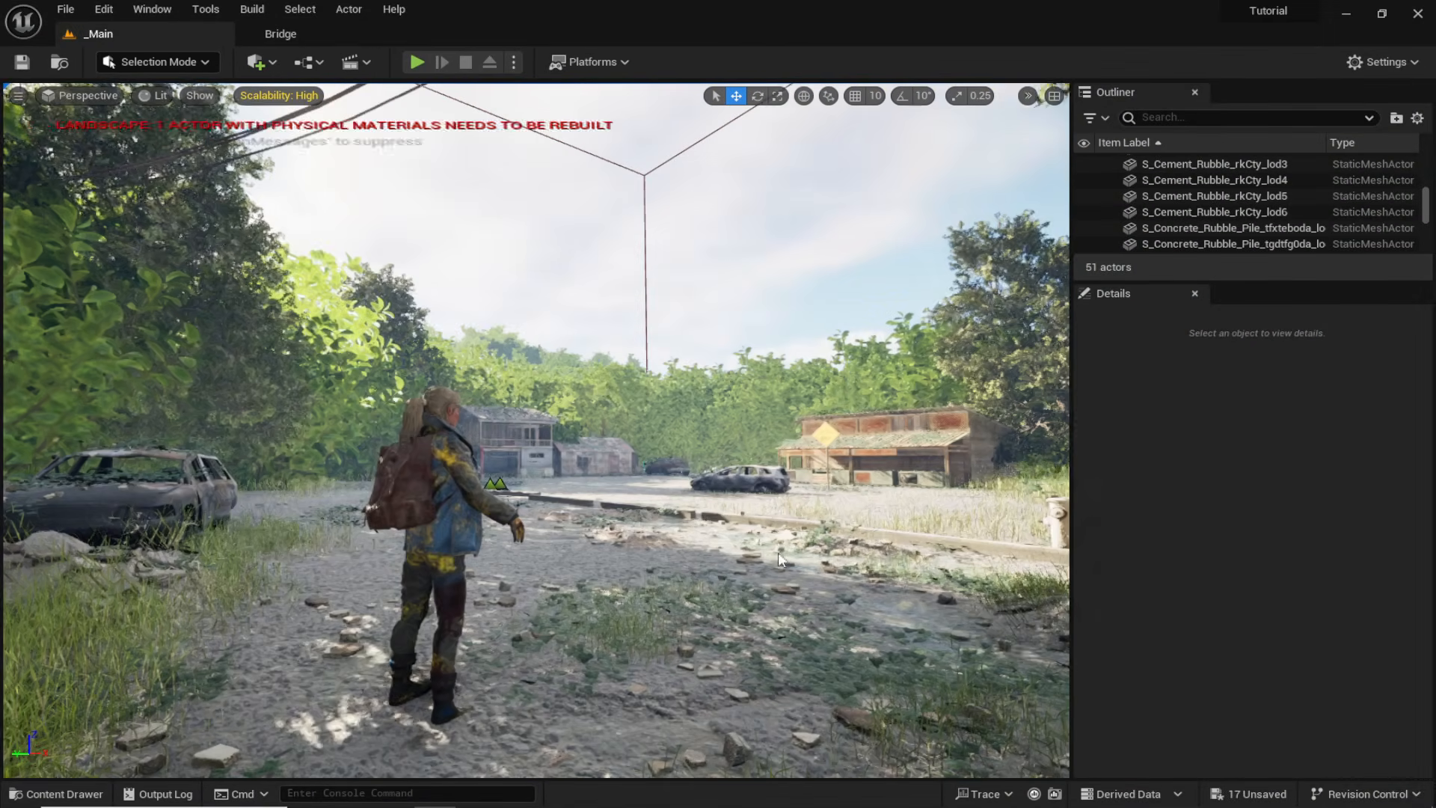
left_click(1257, 795)
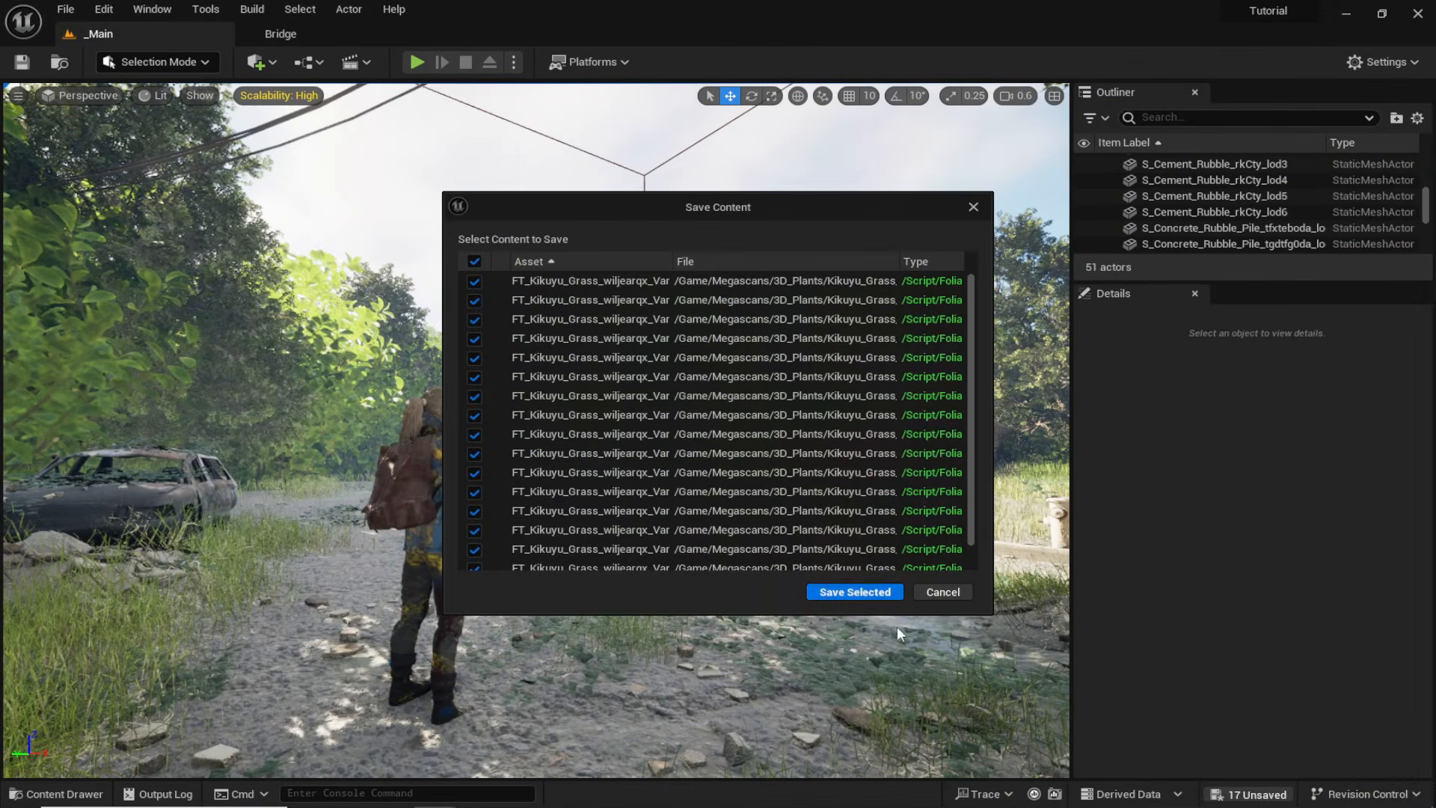
left_click(854, 593)
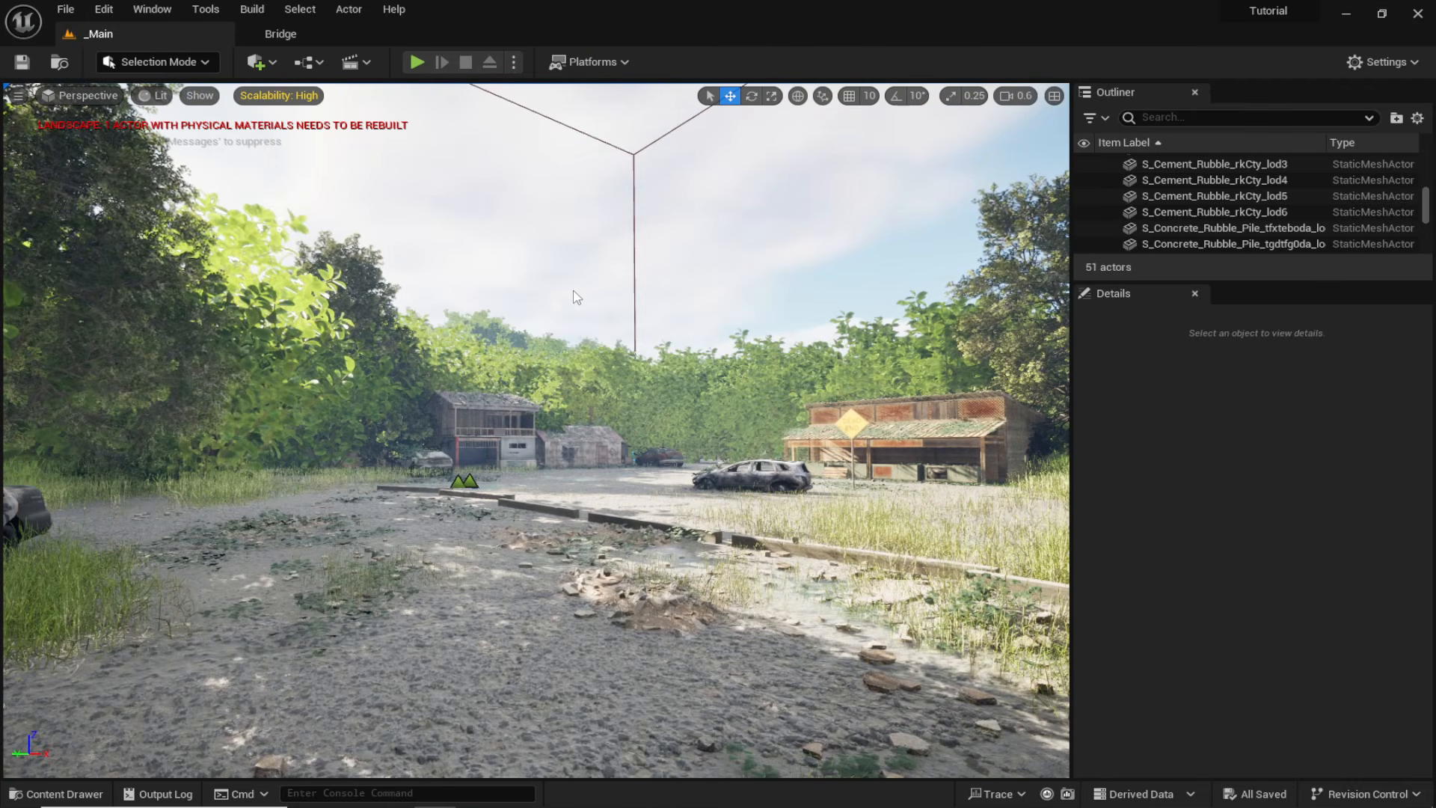
Search the placeable actors for "post p" and place a Post Process Volume in the level above the street.
right_click_drag(720, 378, 770, 327)
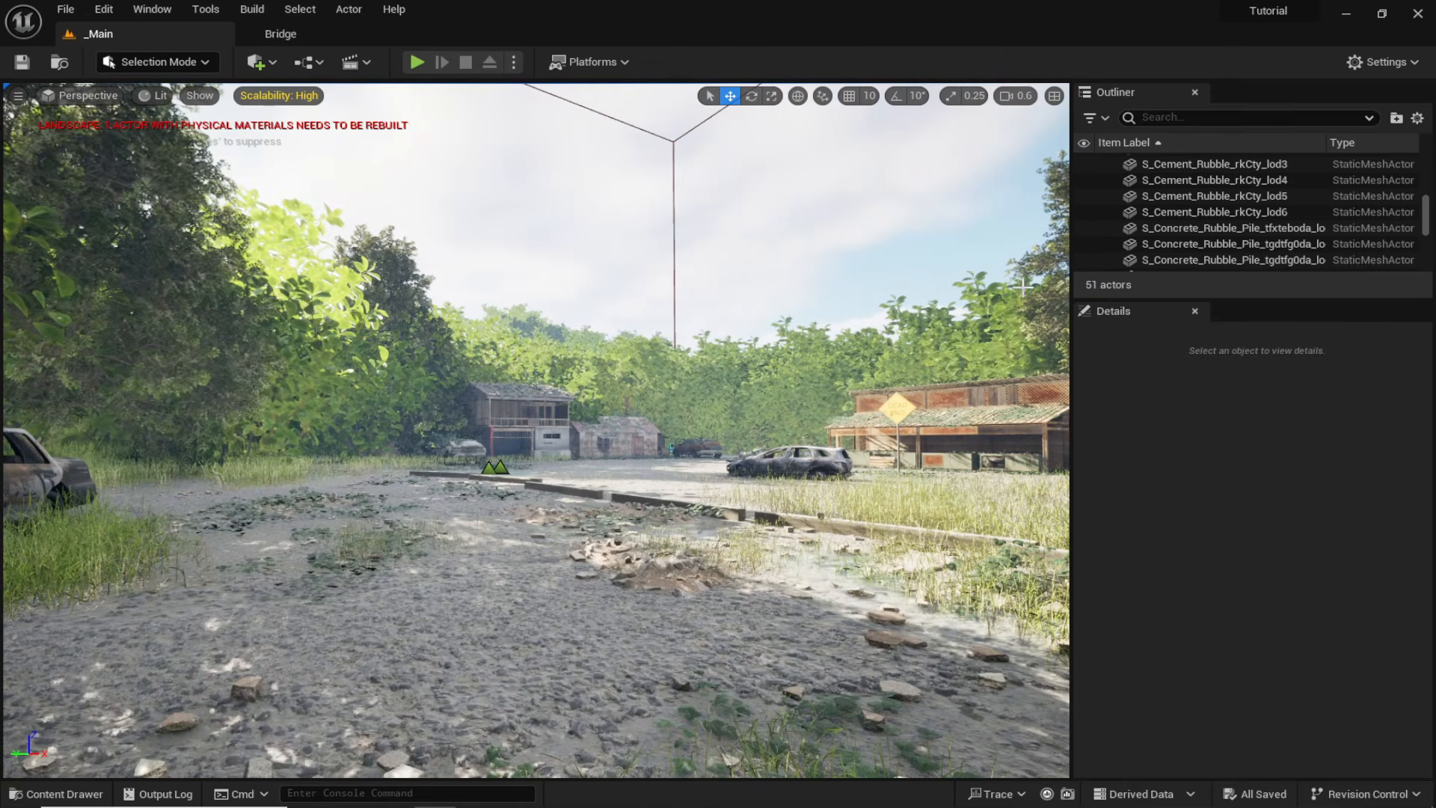
left_click(264, 65)
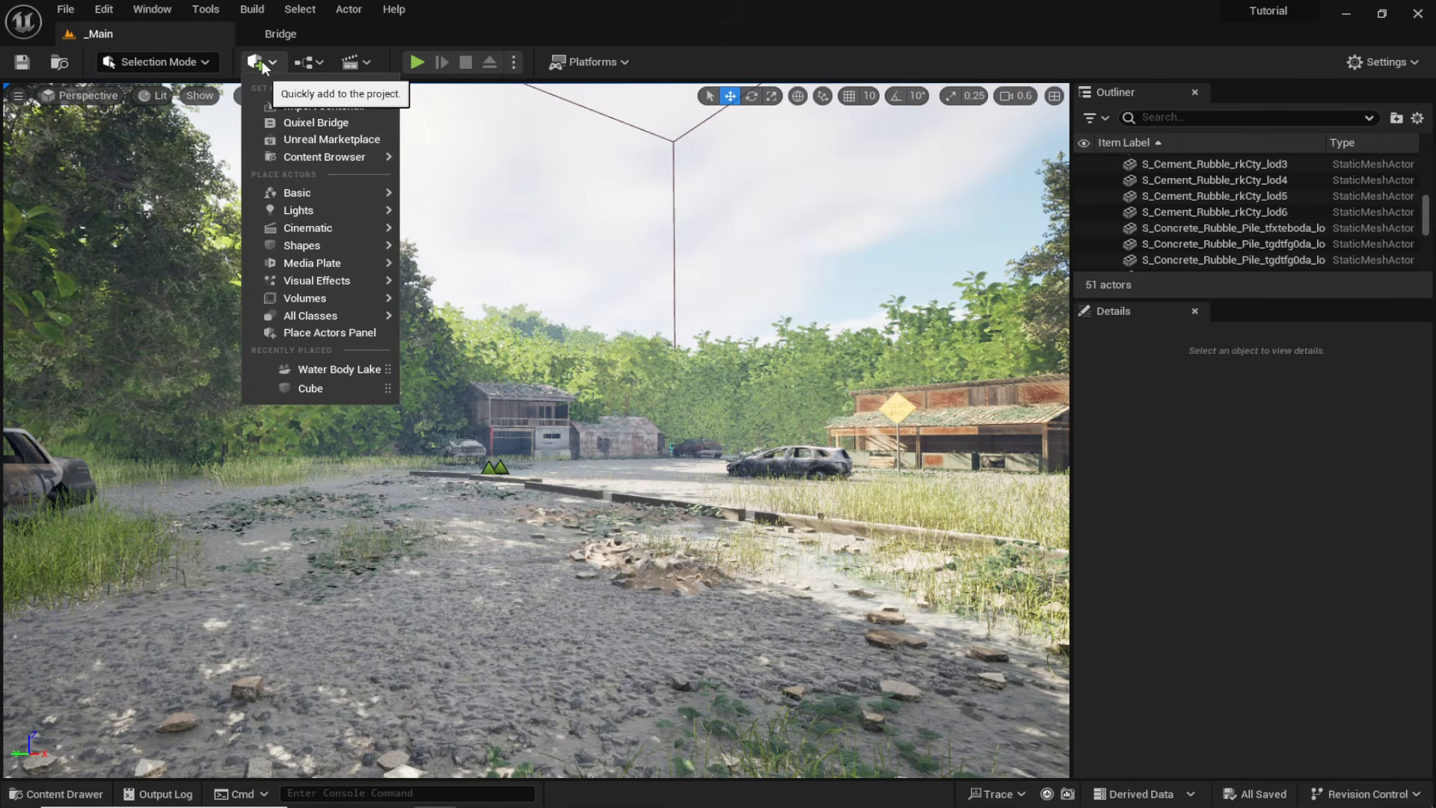
type("post p")
left_click_drag(292, 118, 596, 230)
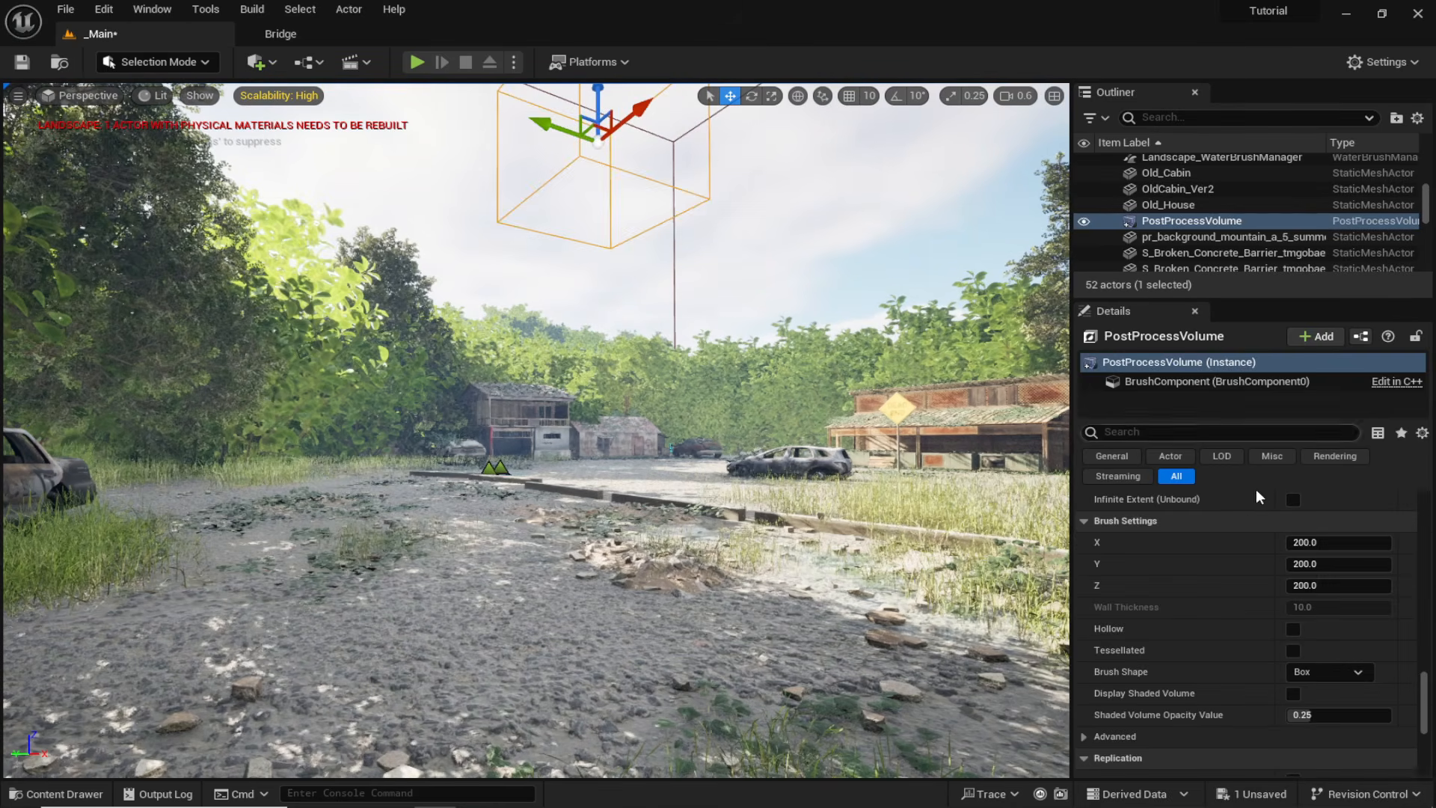
Enable Infinite Extent (Unbound) on the Post Process Volume.
left_click(1175, 432)
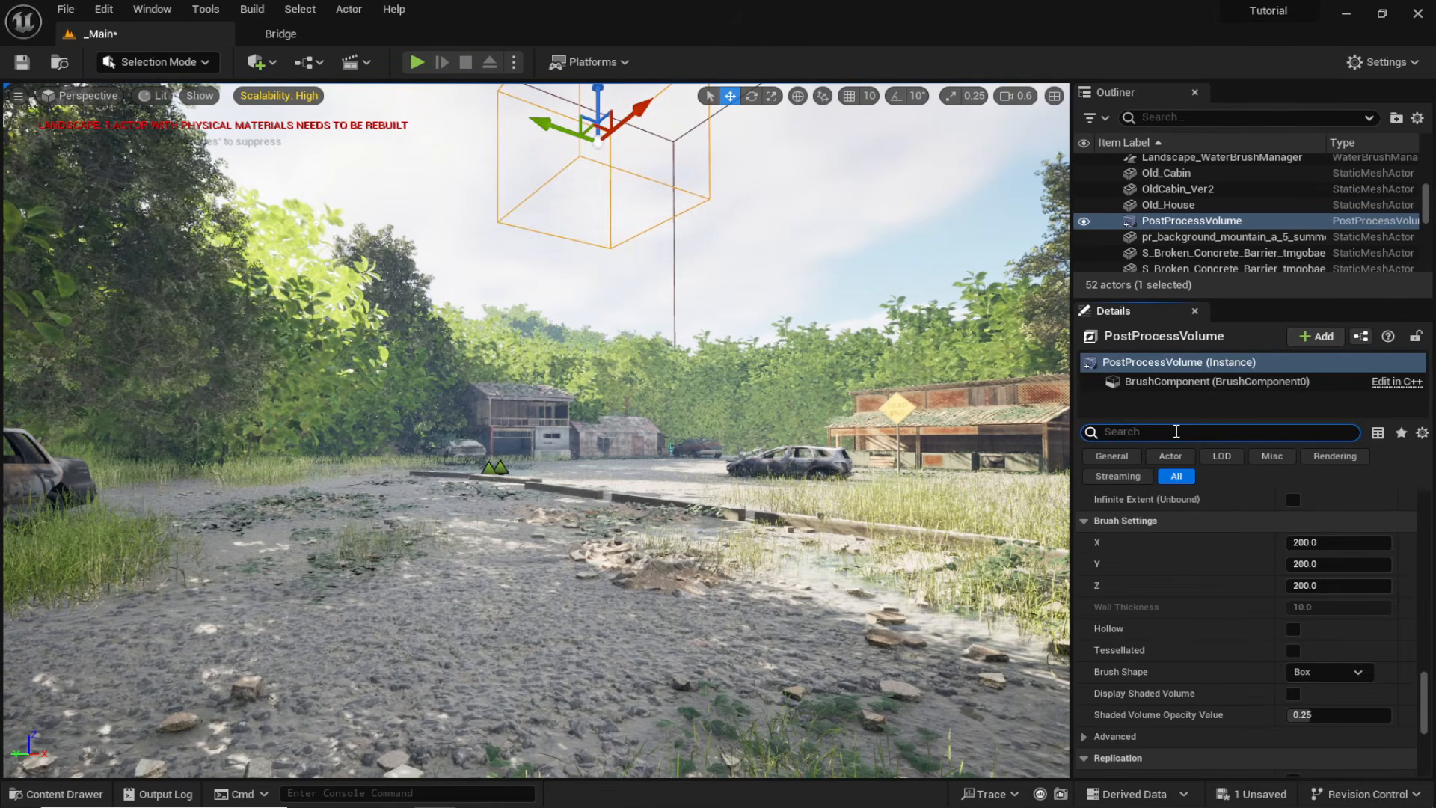
type("infi")
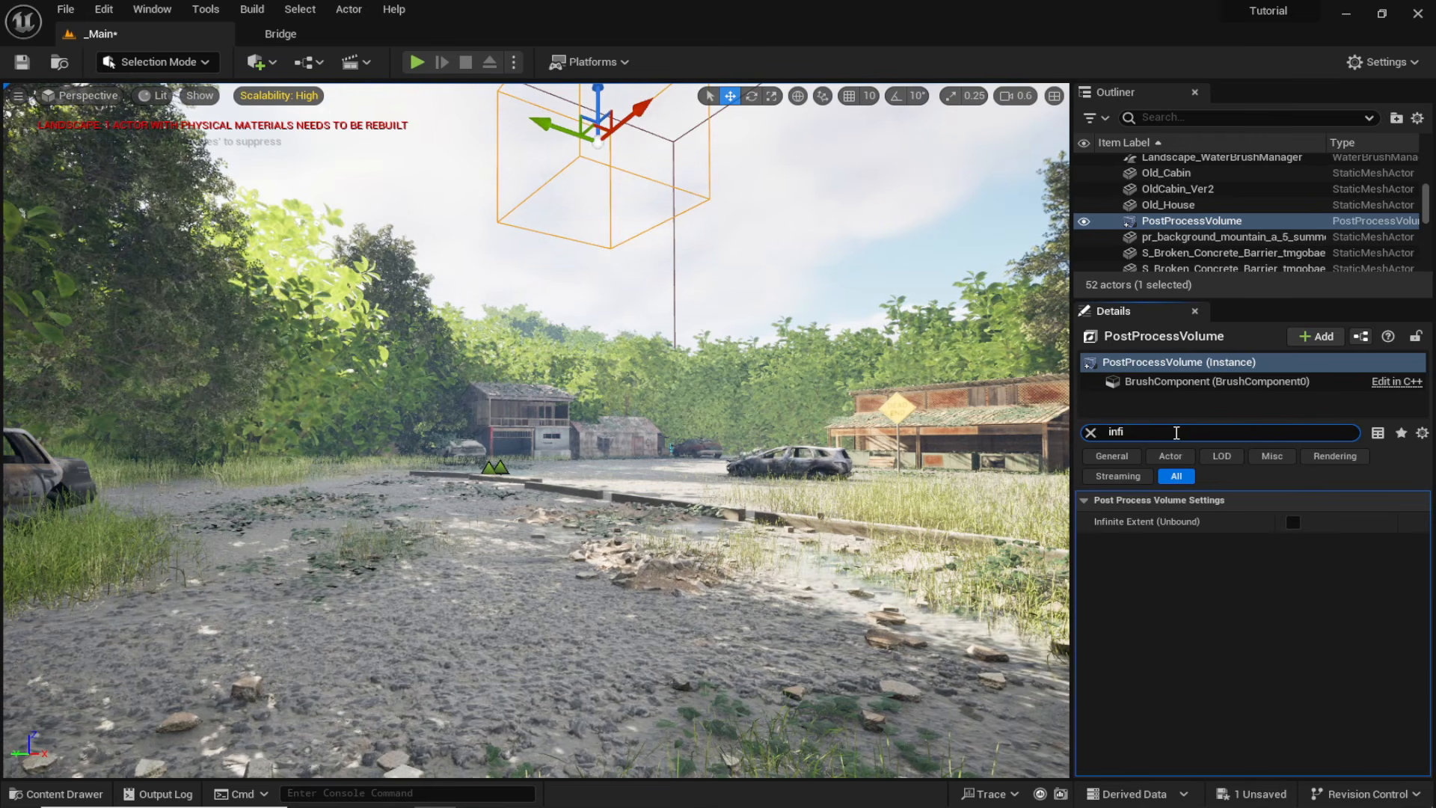
left_click(1292, 522)
left_click(1090, 432)
Enable the Metering Mode and Exposure Compensation overrides of the Post Process Volume and set Metering Mode to Manual.
scroll(1227, 585, "down", 1)
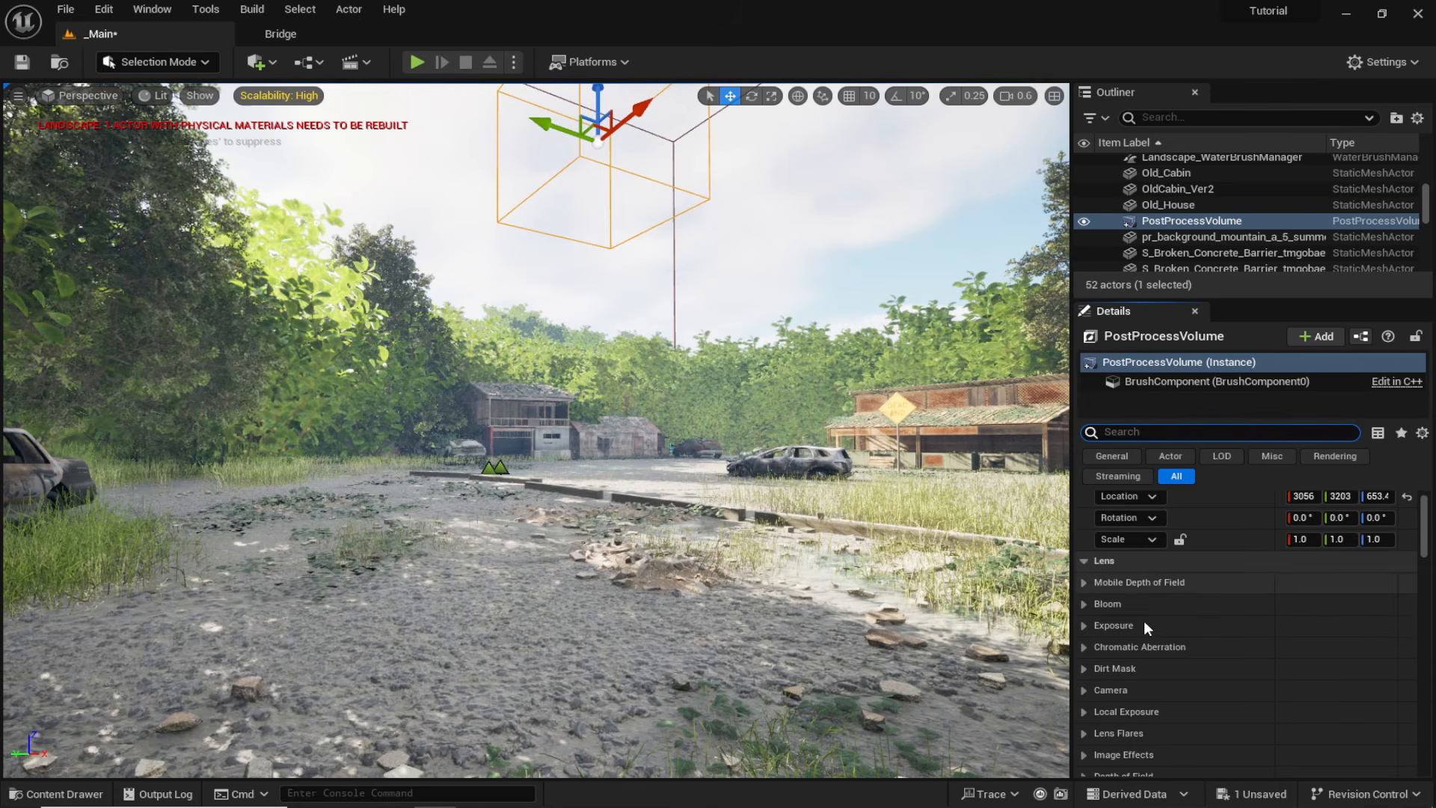
left_click(1084, 625)
scroll(1178, 648, "down", 2)
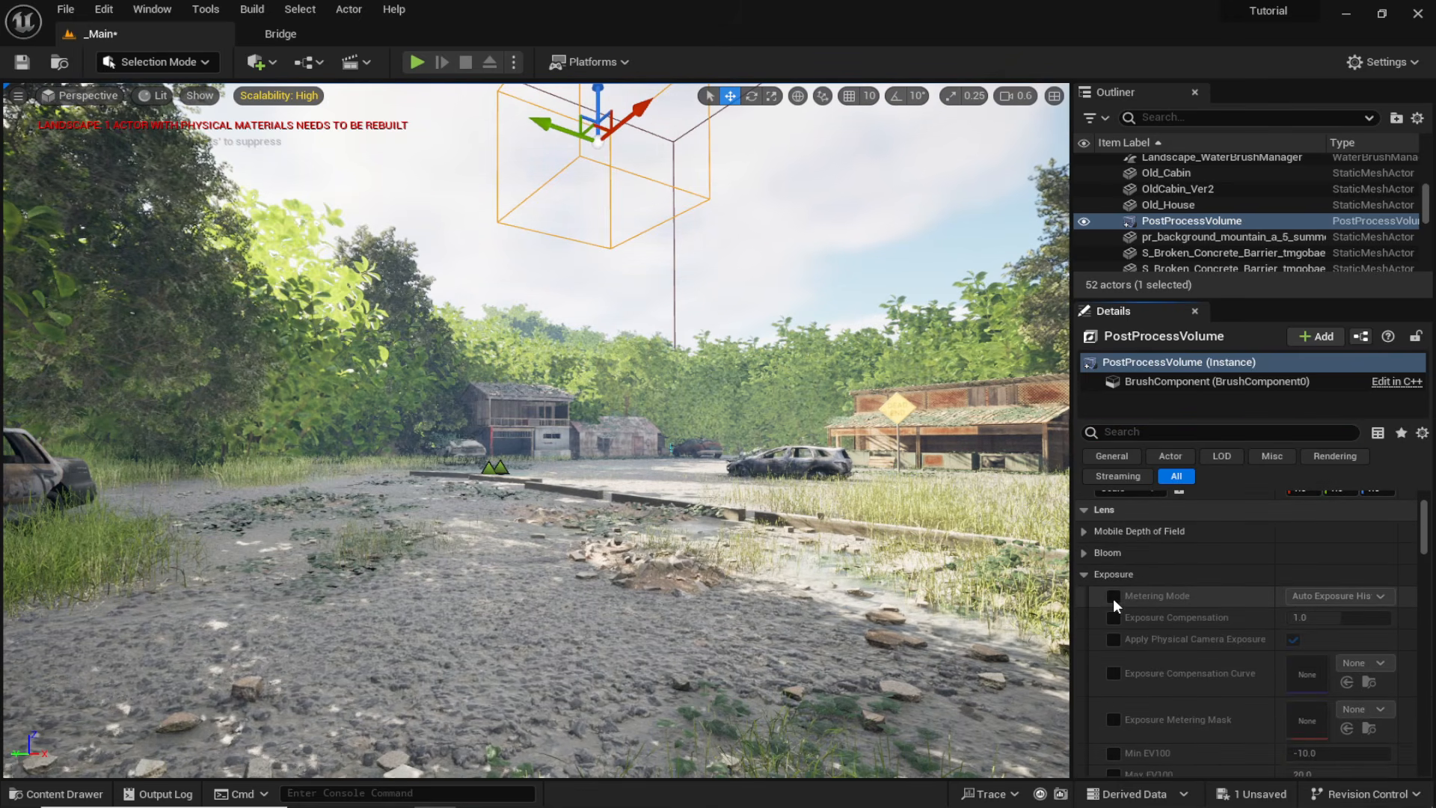
left_click(1112, 597)
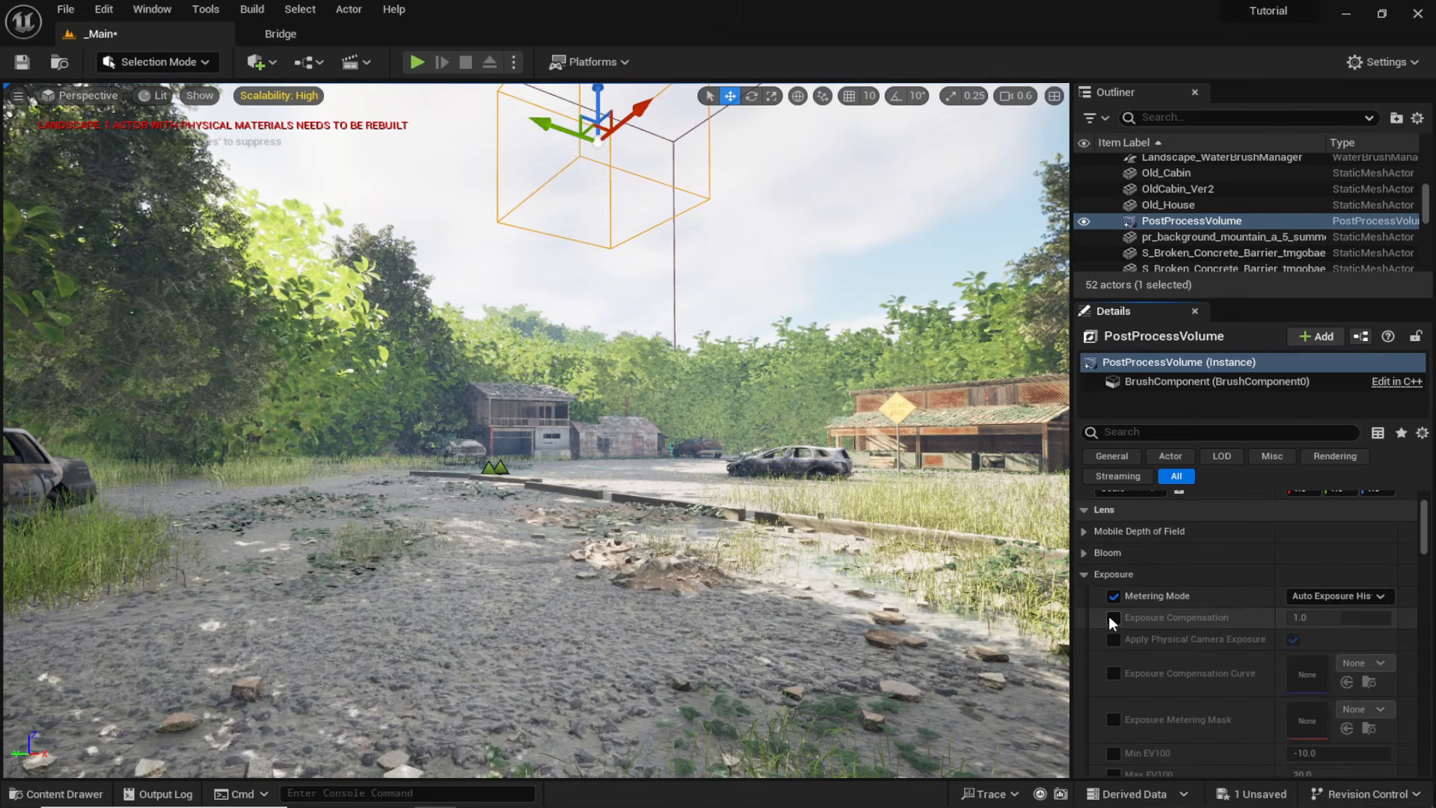
left_click(1112, 617)
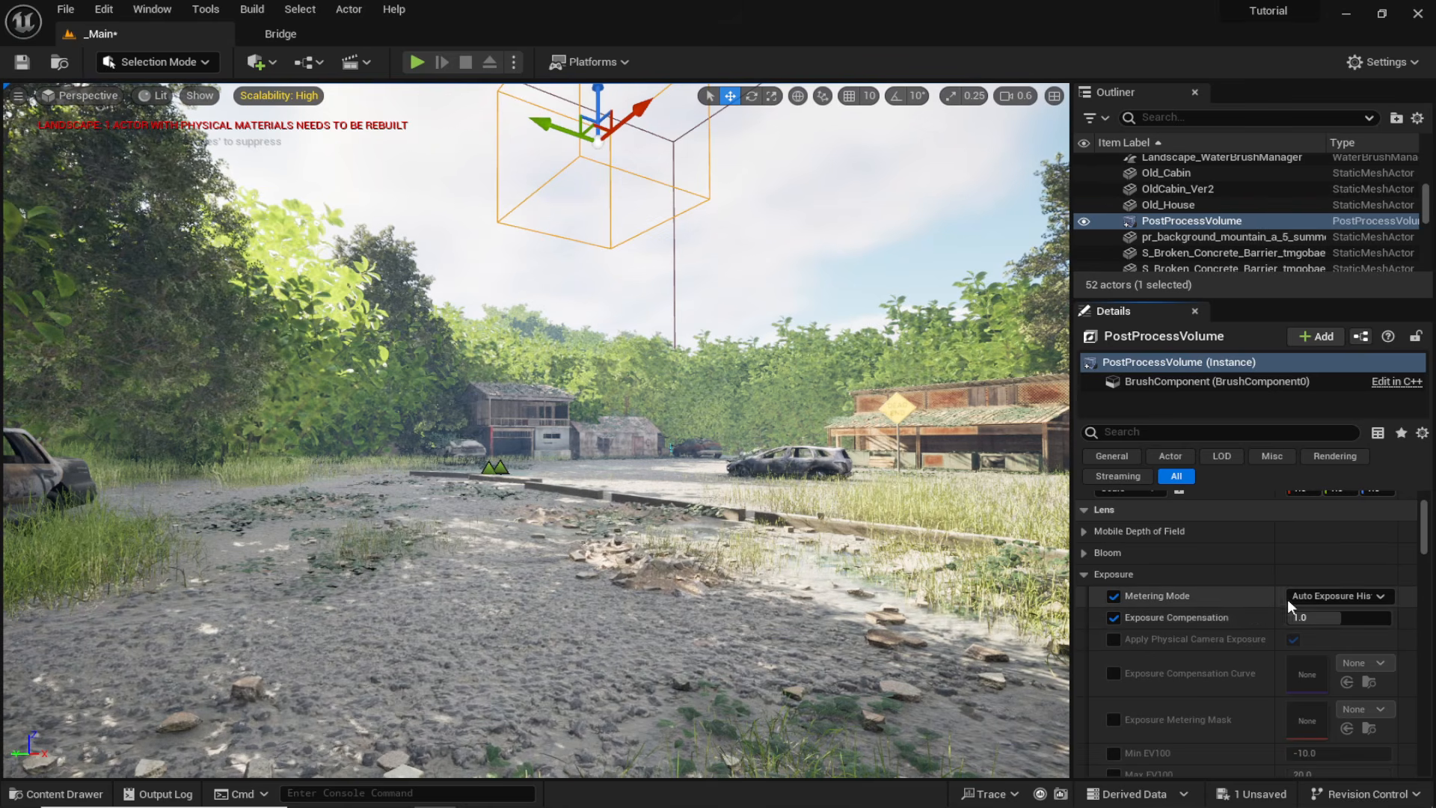
left_click(1312, 604)
left_click(1309, 639)
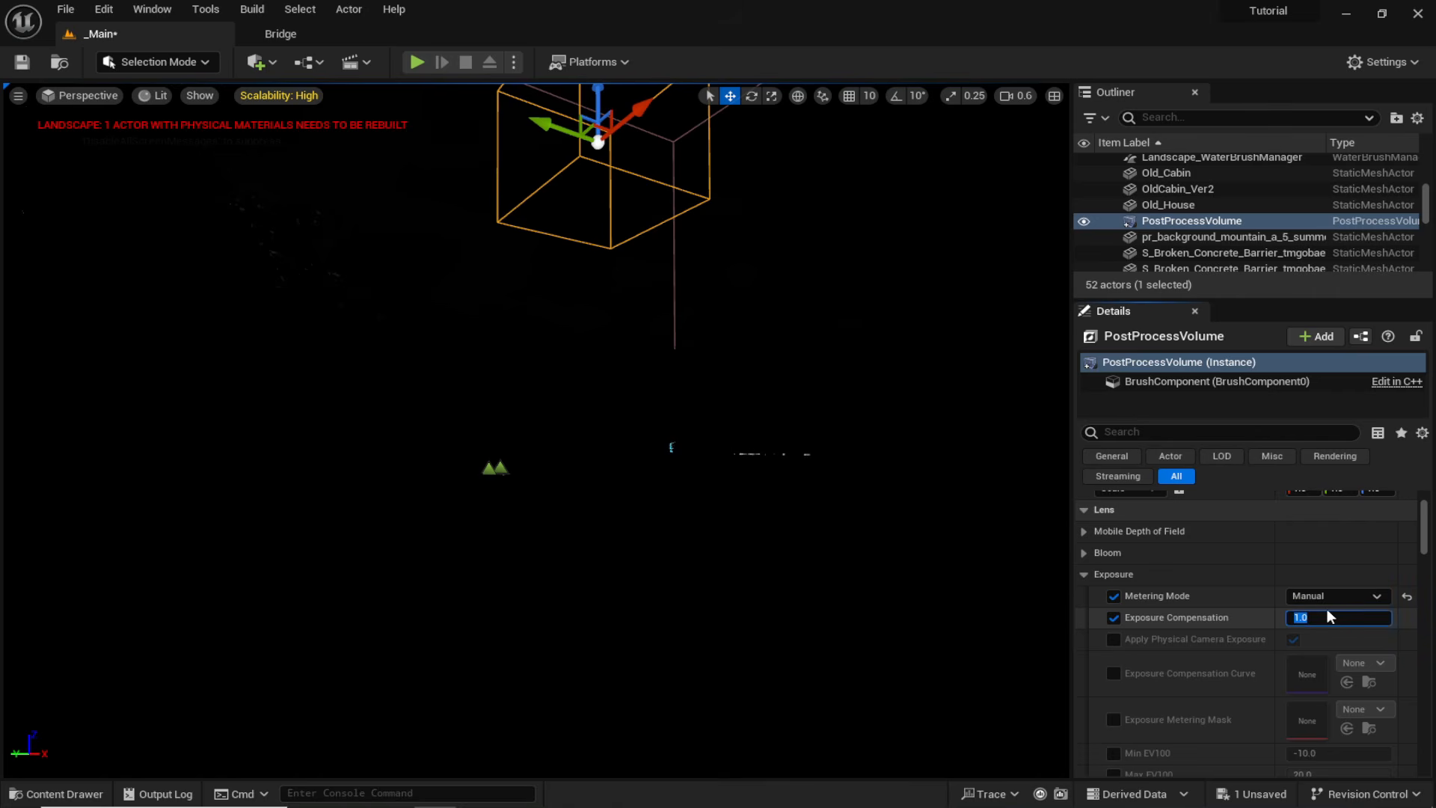
Set the Post Process Volume's Exposure Compensation to 11 and collapse its Exposure settings.
left_click(1327, 611)
type("10")
key("Return")
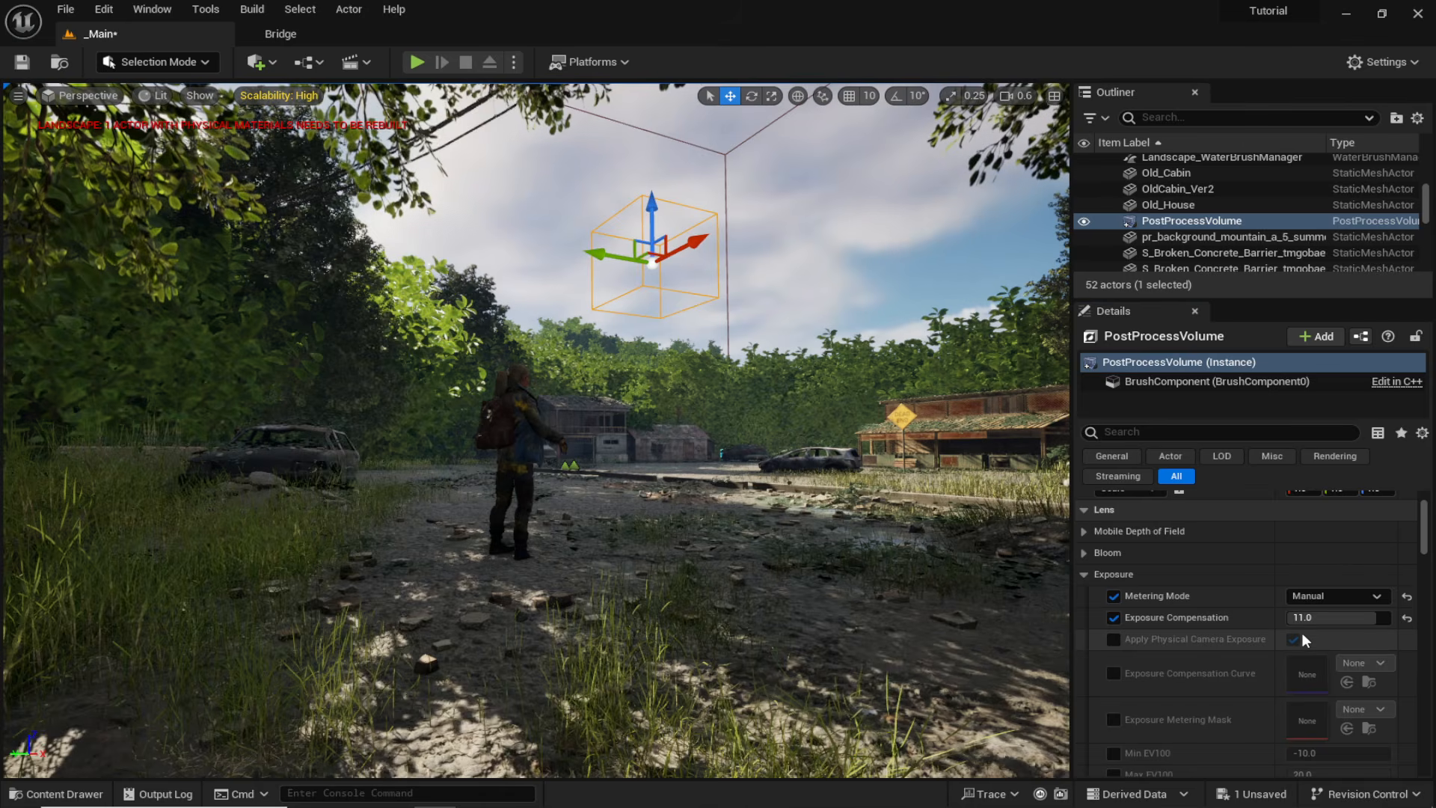
left_click_drag(1302, 621, 1330, 623)
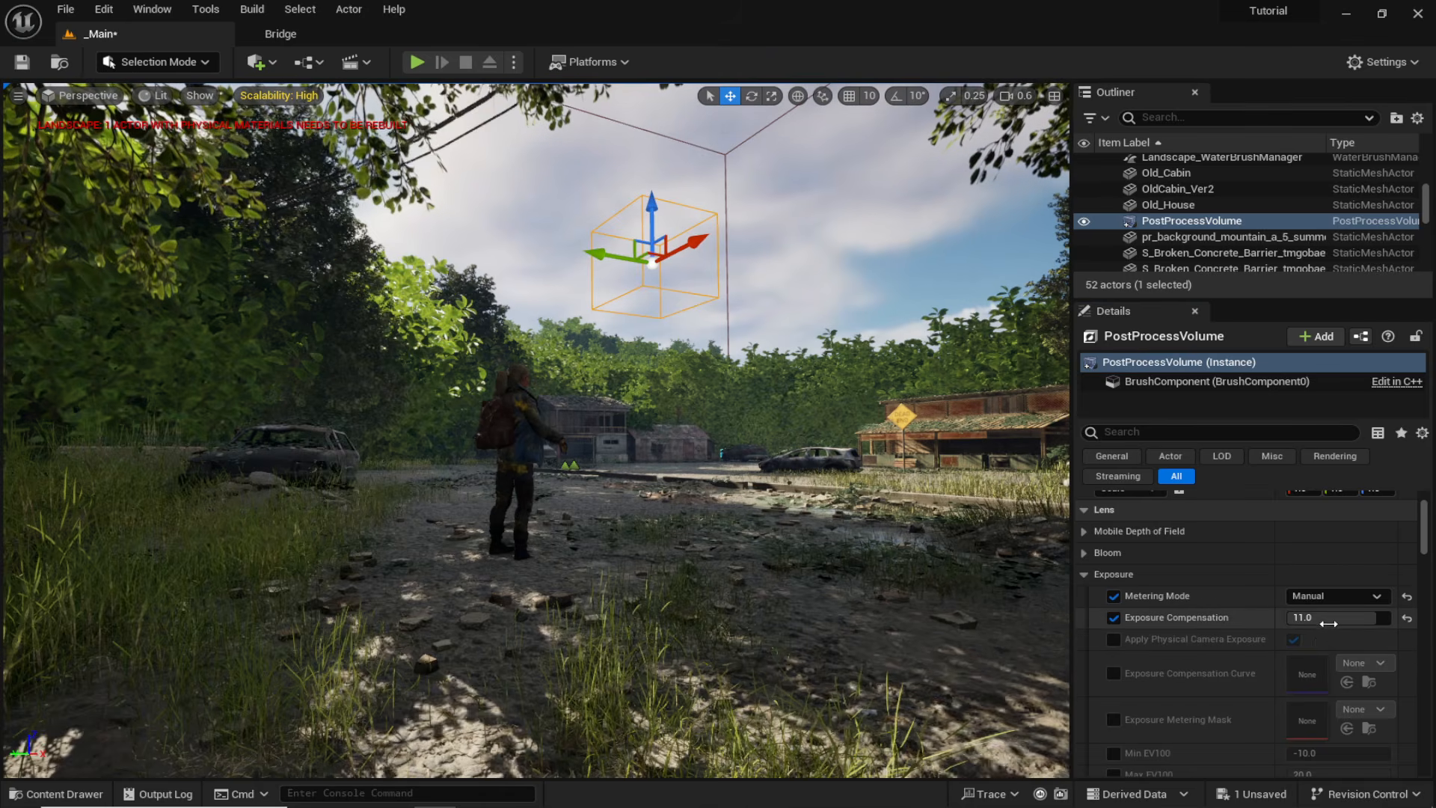
scroll(1254, 620, "down", 4)
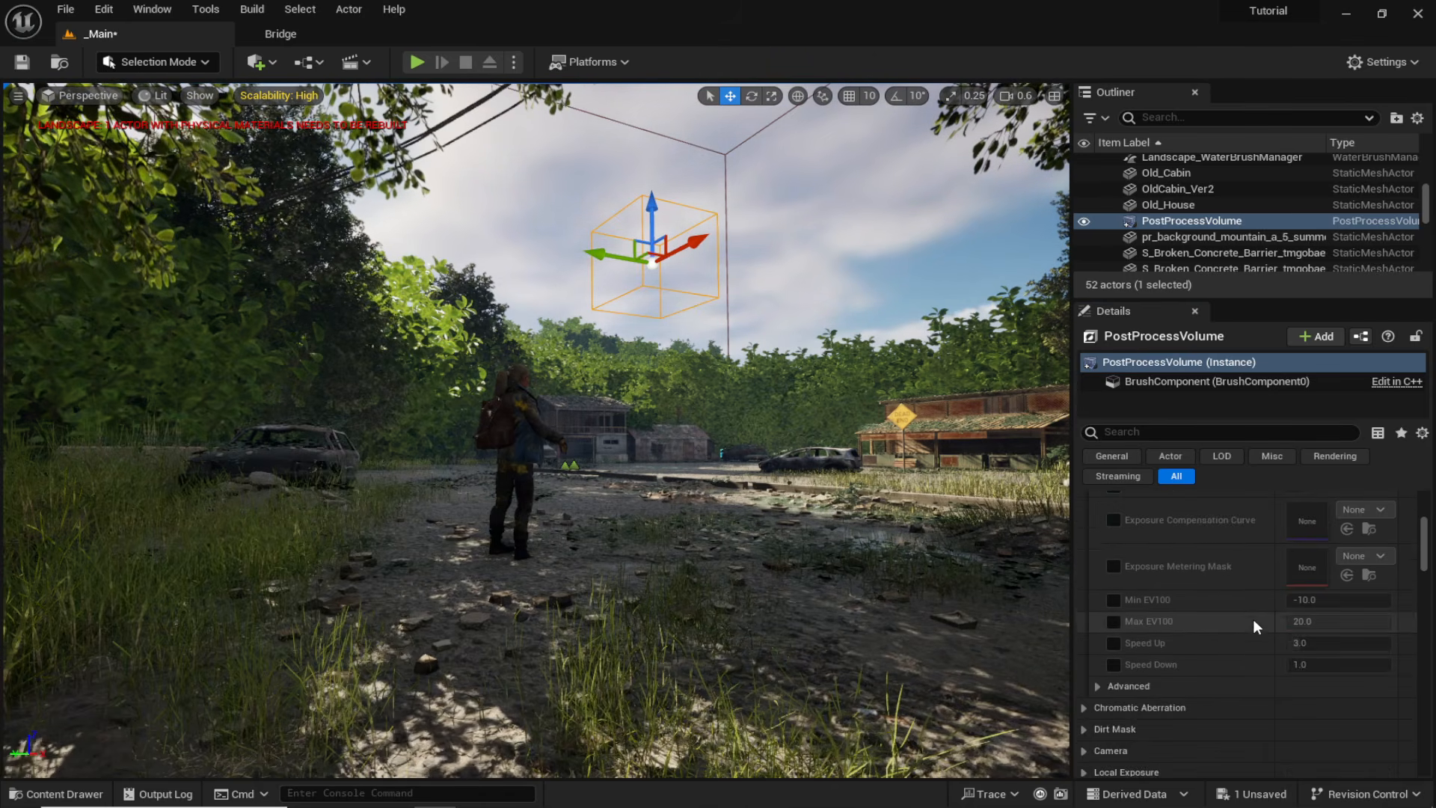
scroll(1253, 618, "up", 4)
left_click(1083, 548)
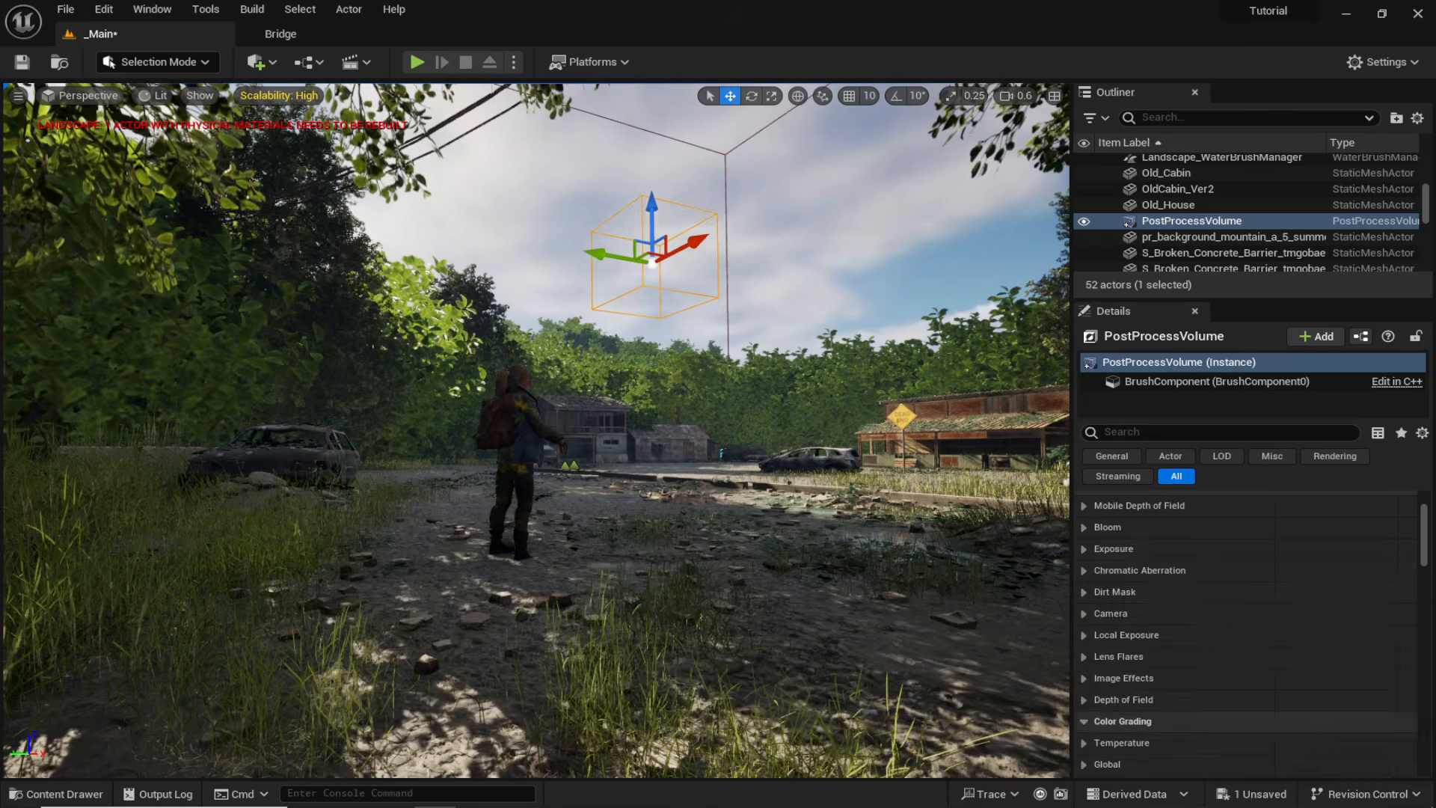
Rotate the directional light to change the sun angle over the forested hills, and shift the huge Cube beside the town.
key("Escape")
key("w")
right_click_drag(536, 431, 448, 419)
scroll(536, 431, "up", 5)
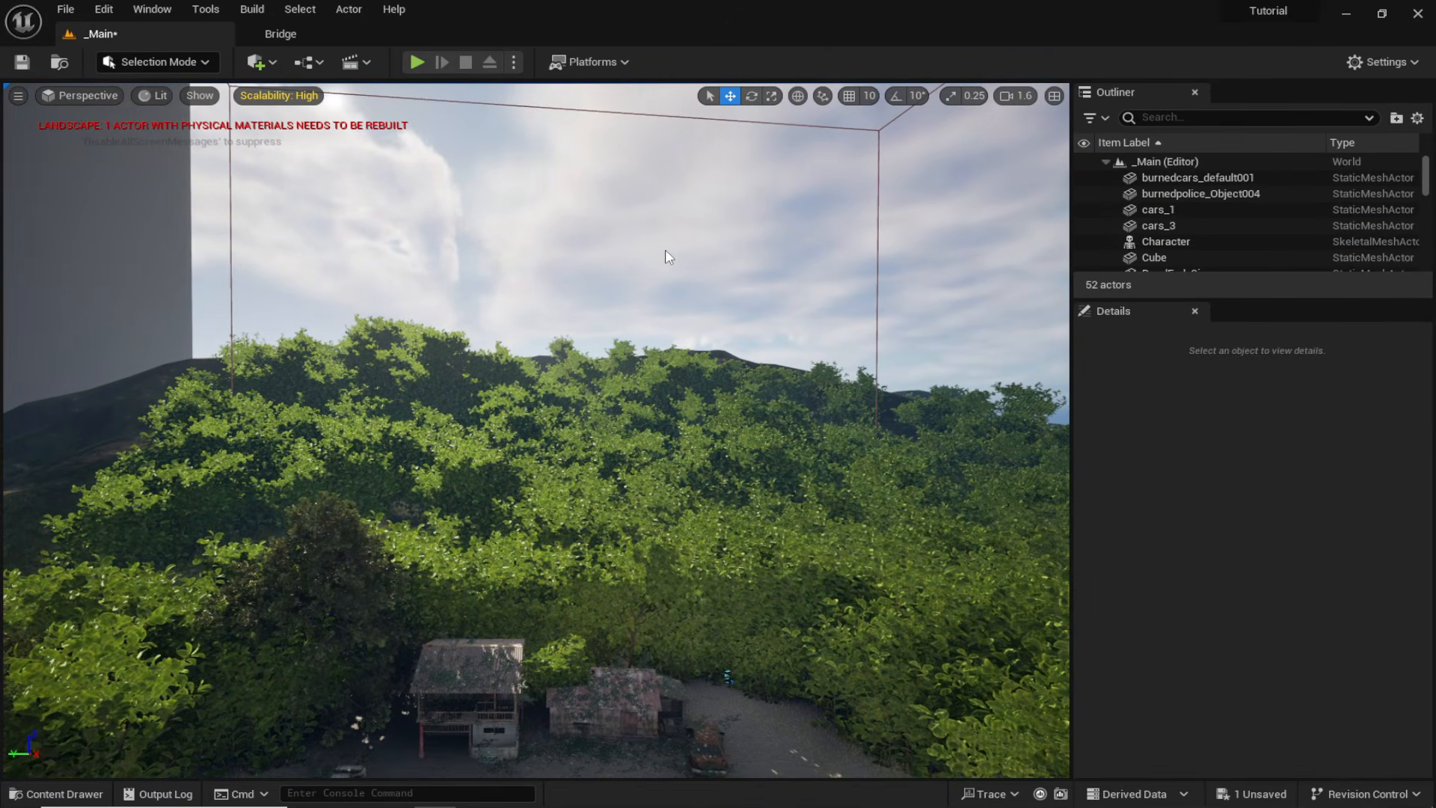
key("ctrl+l")
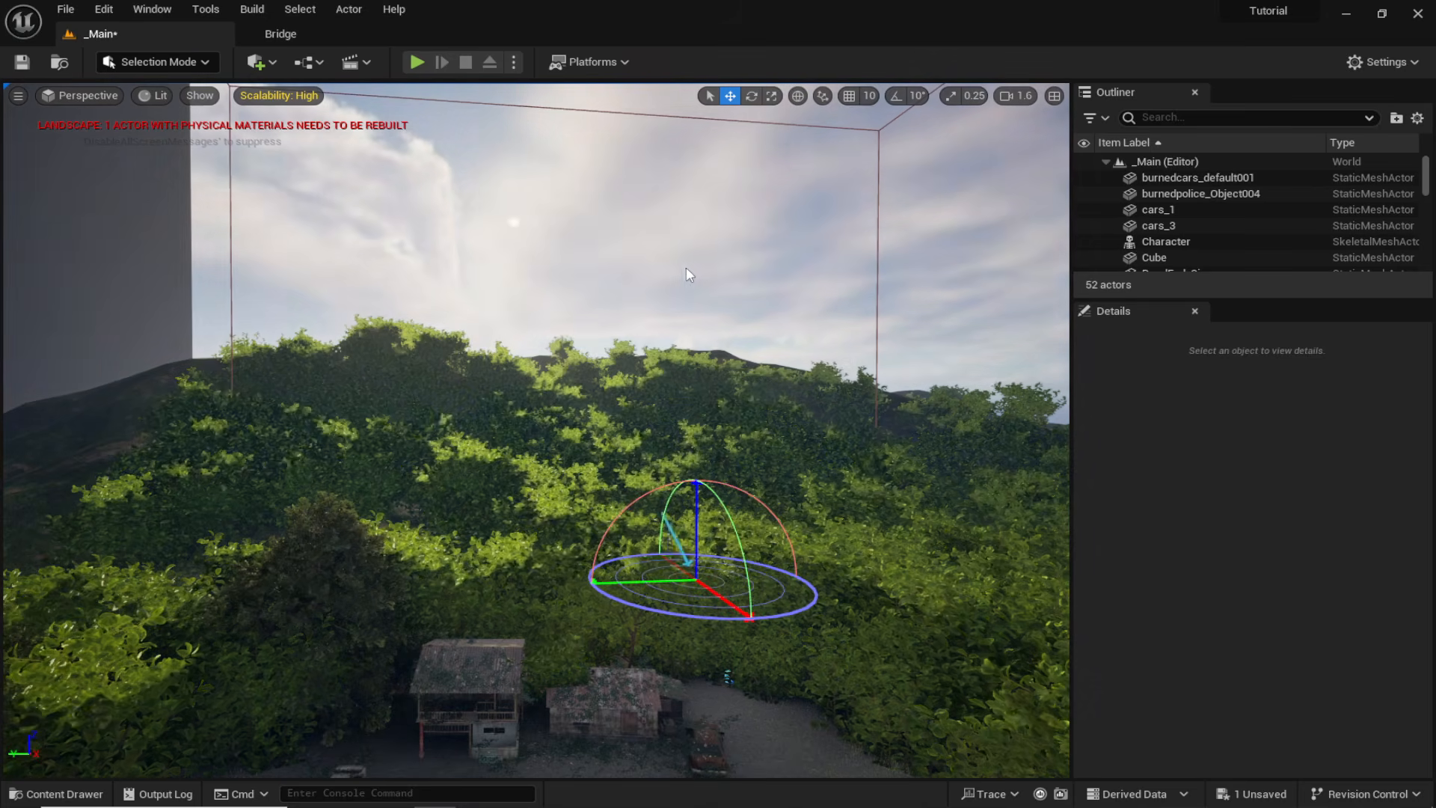
key("ctrl+l")
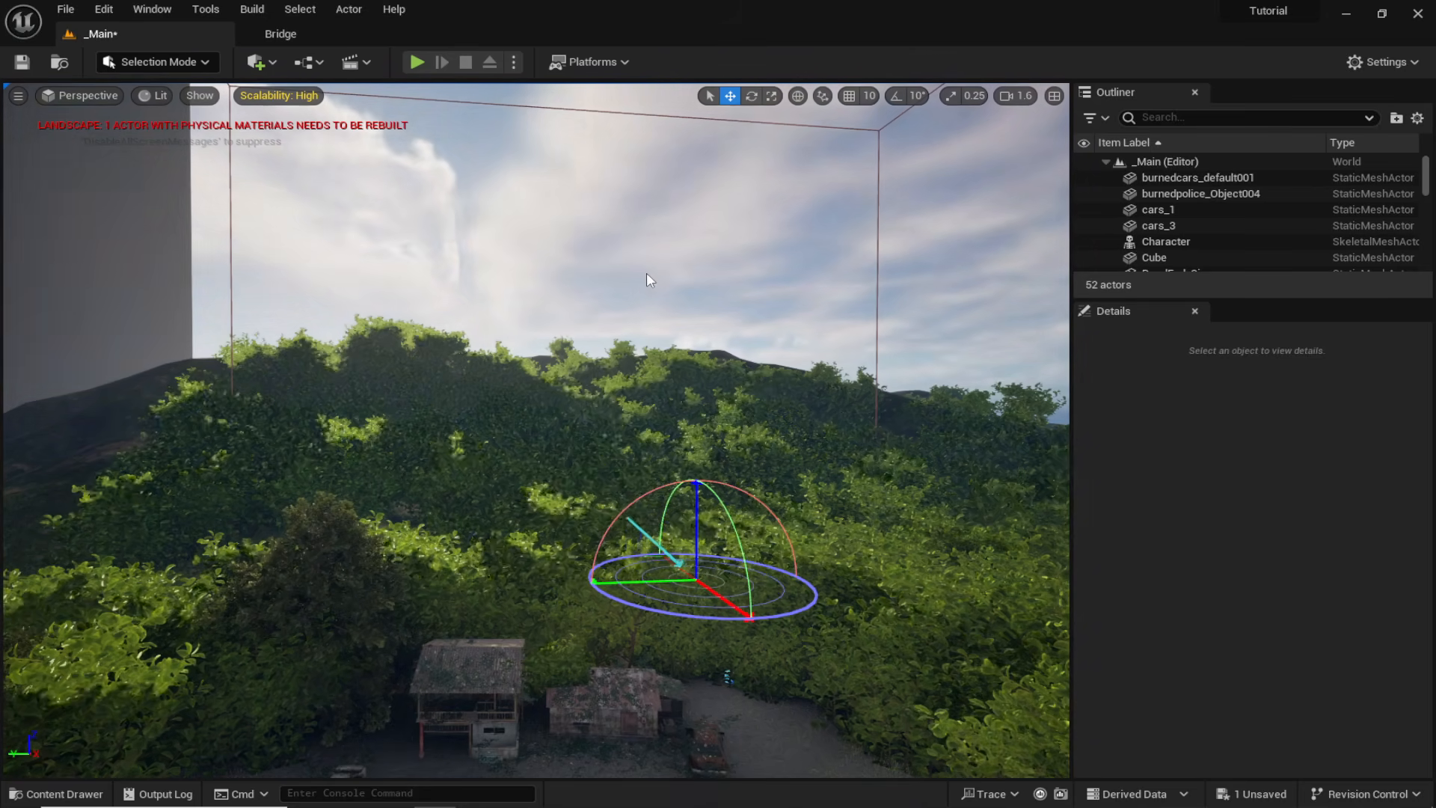
key("ctrl+l")
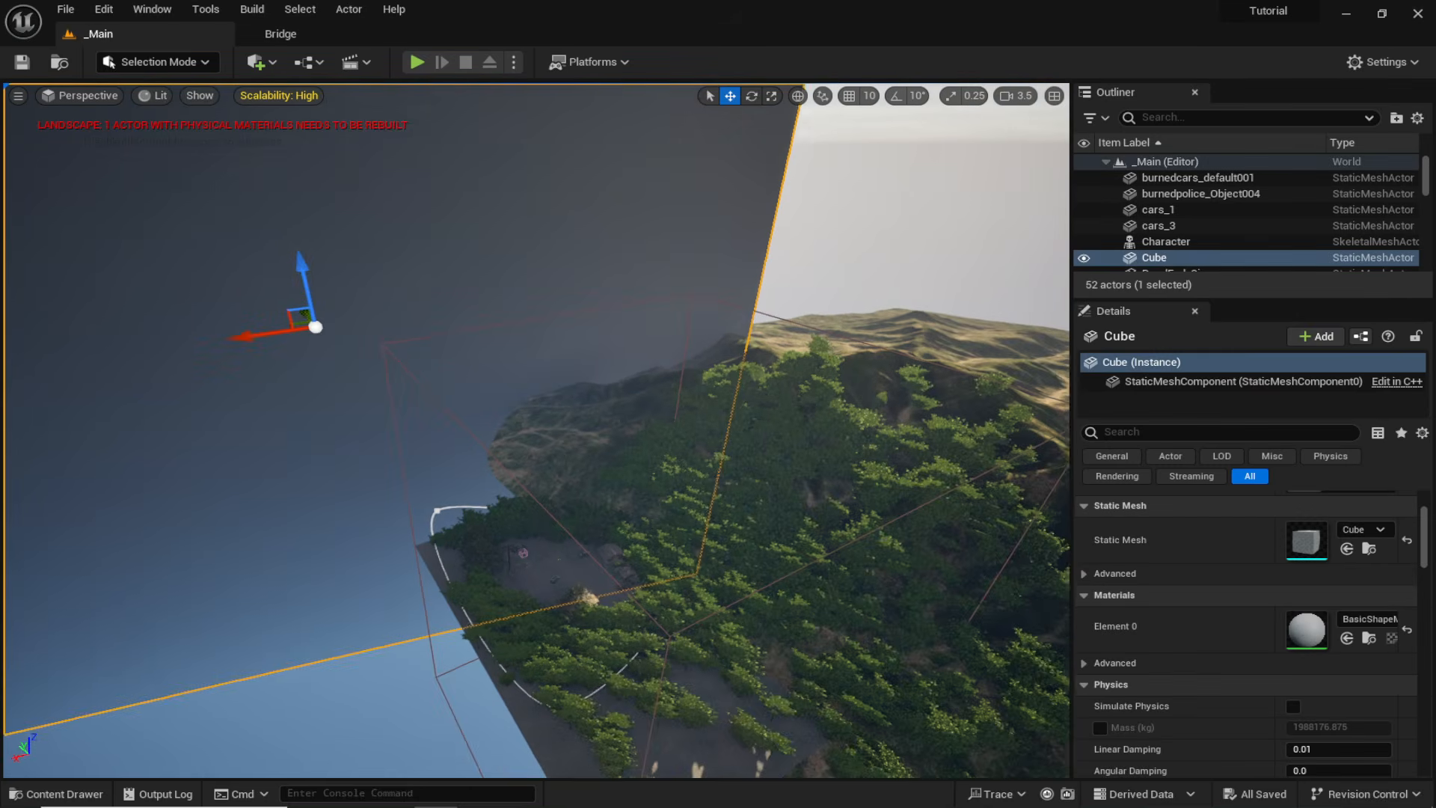
right_click_drag(259, 322, 262, 322)
left_click_drag(262, 334, 352, 269)
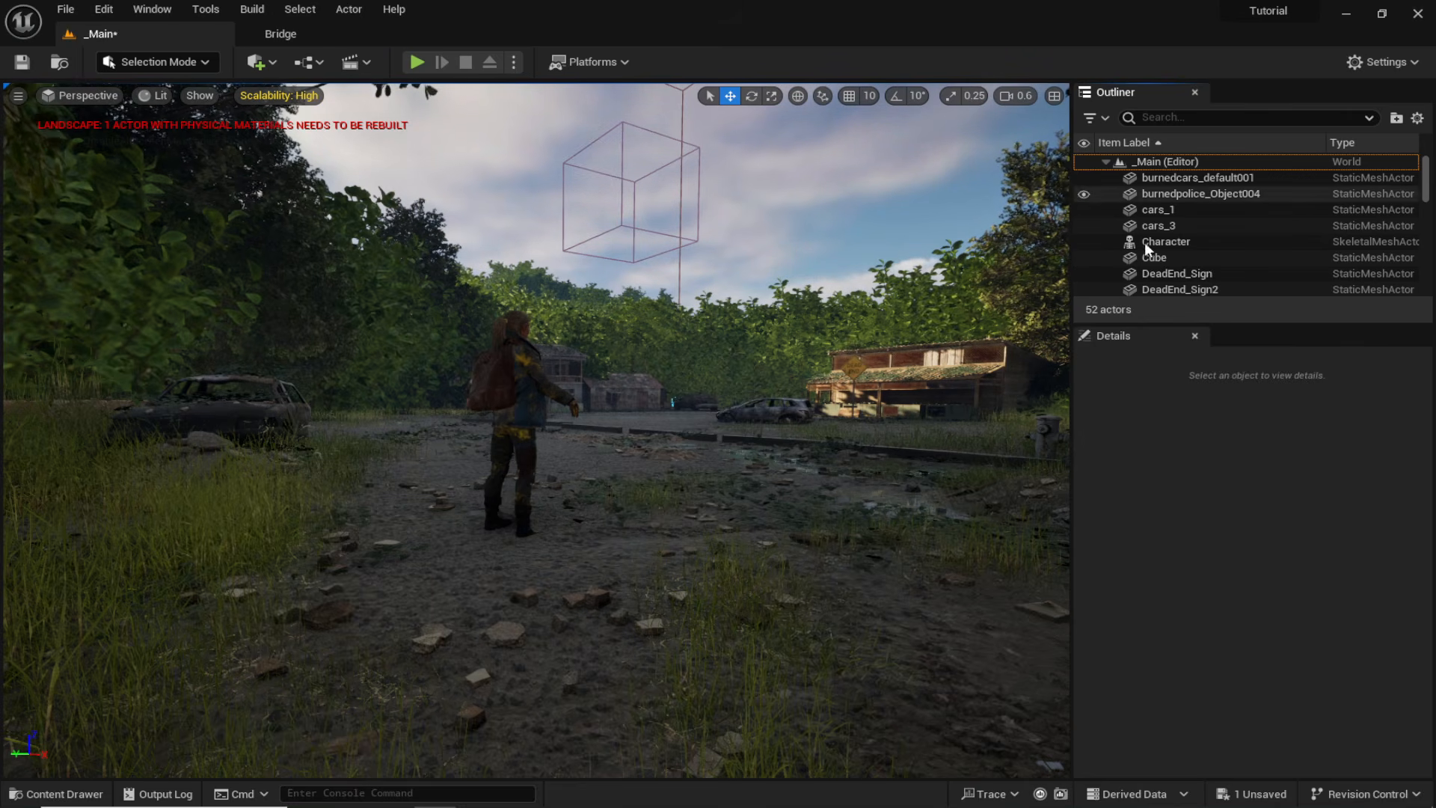
Raise the ExponentialHeightFog's Fog Density to about 0.0392 and adjust its Fog Height Falloff.
scroll(1215, 272, "down", 3)
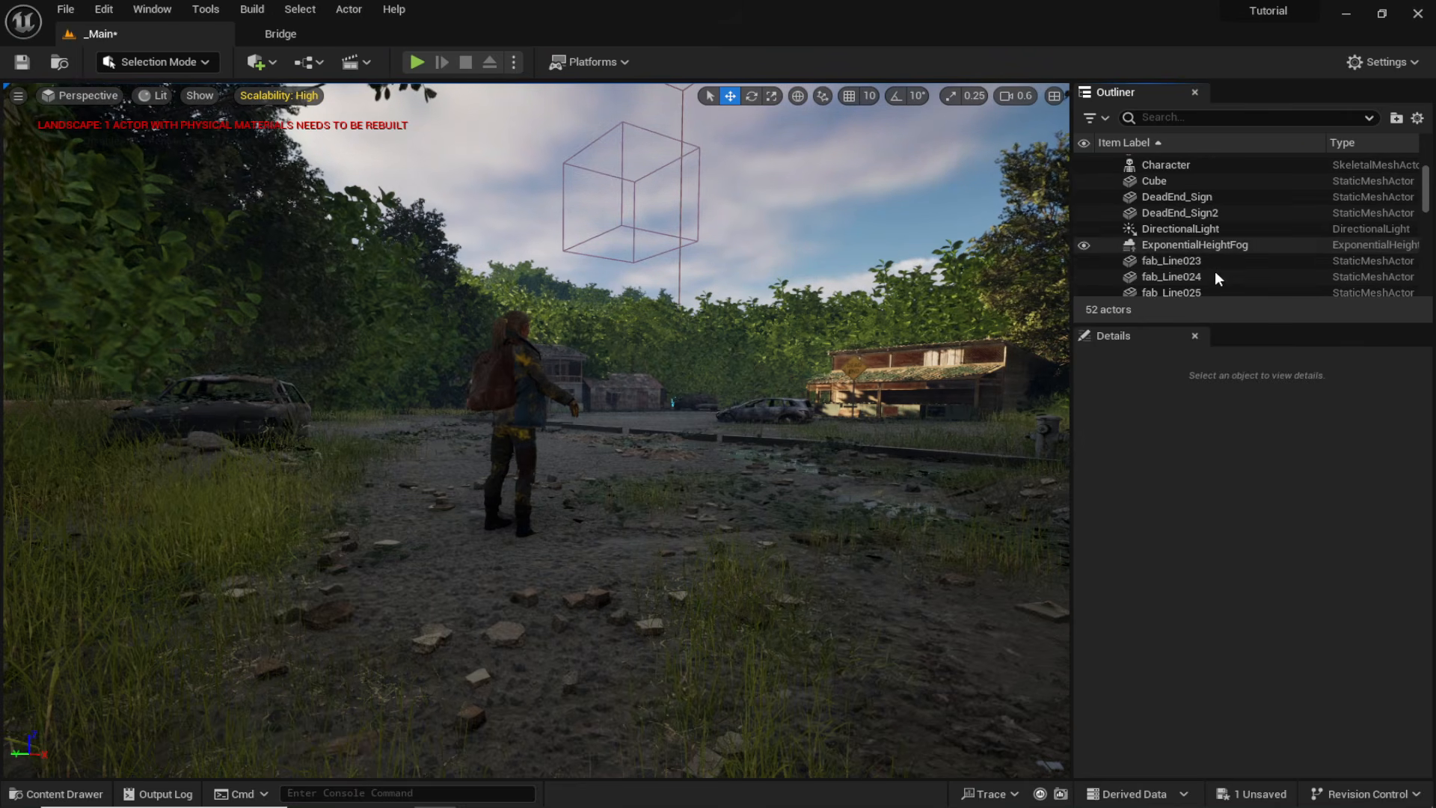
left_click(1186, 245)
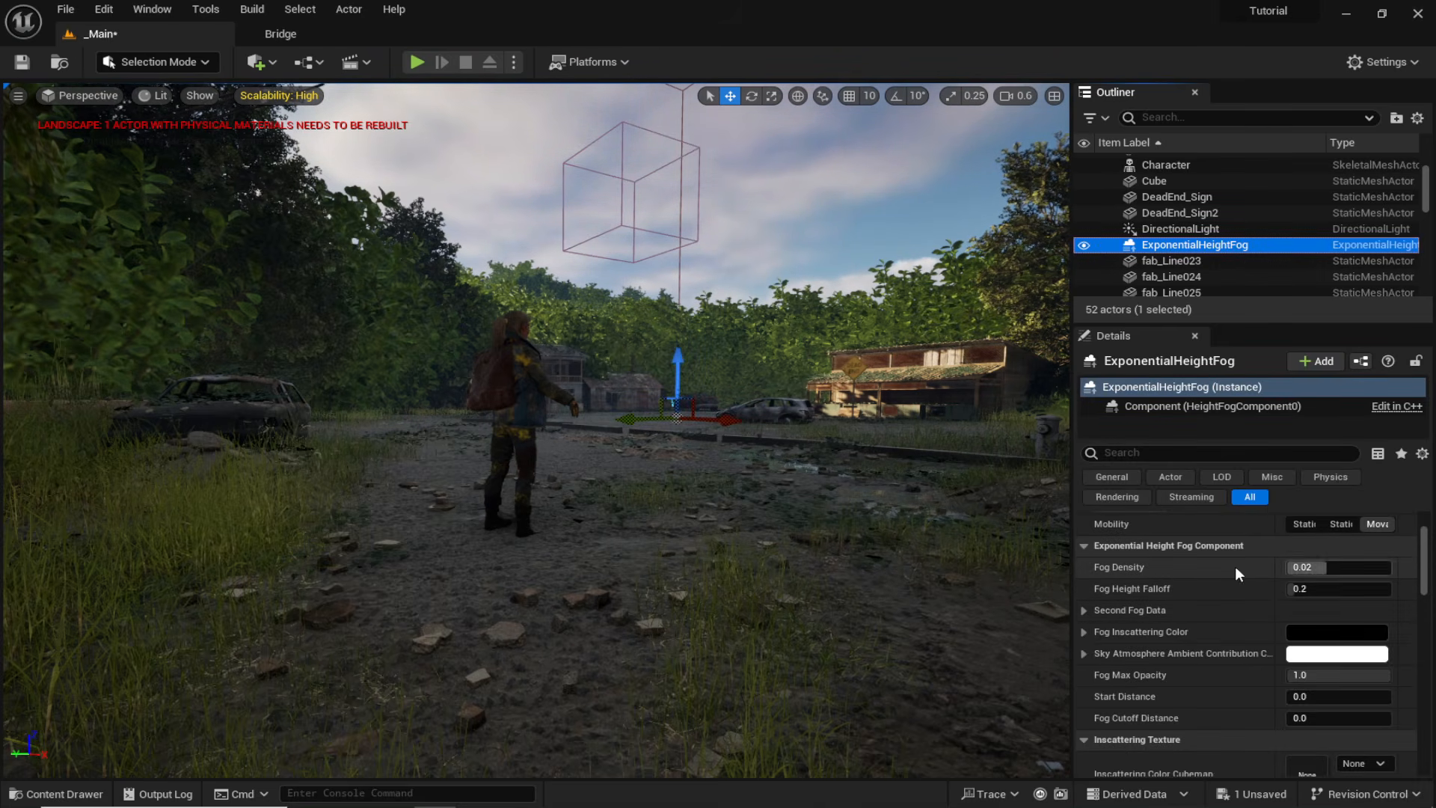
mouse_move(1360, 564)
left_mouse_down()
mouse_move(1391, 565)
mouse_move(1368, 567)
left_mouse_up()
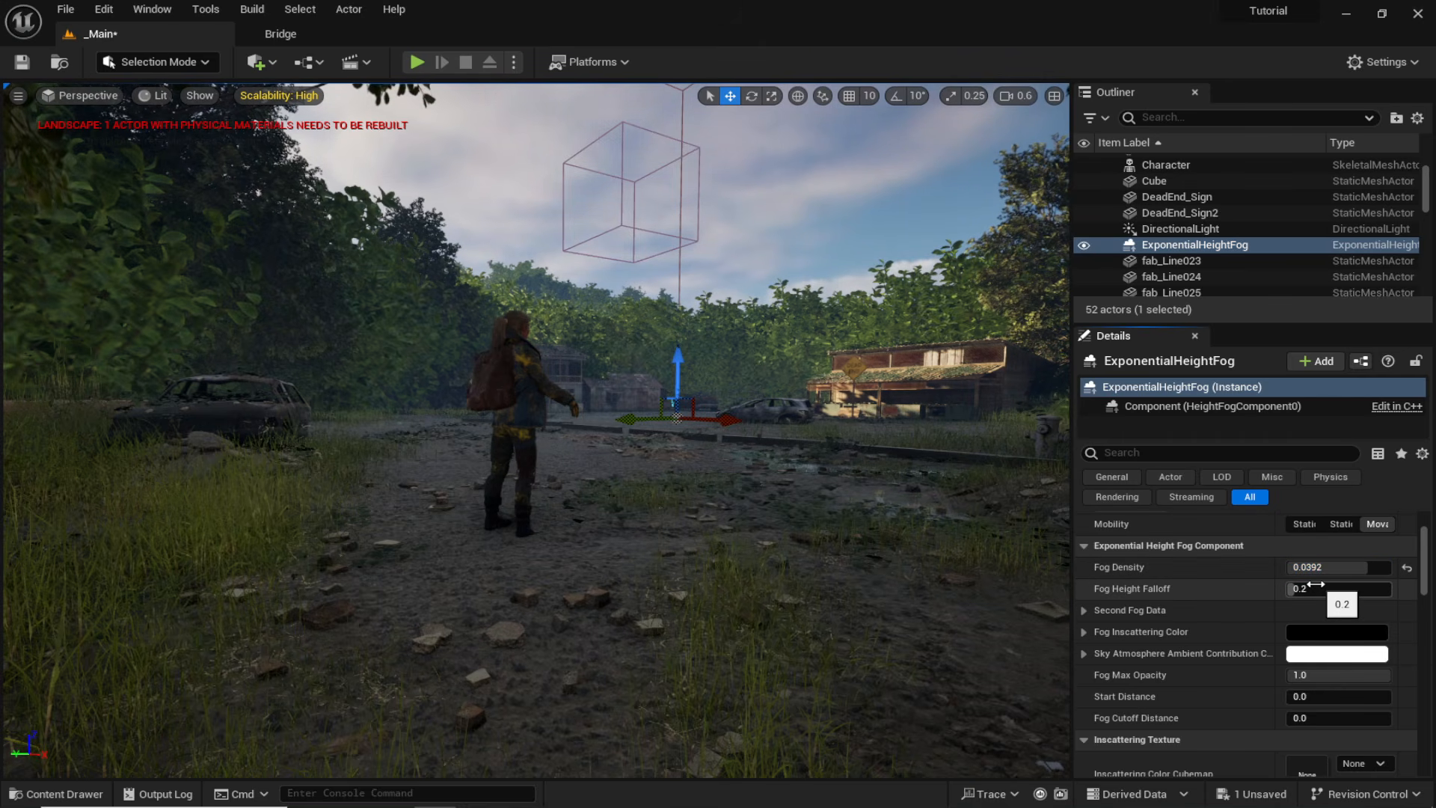
left_click_drag(1362, 590, 1316, 589)
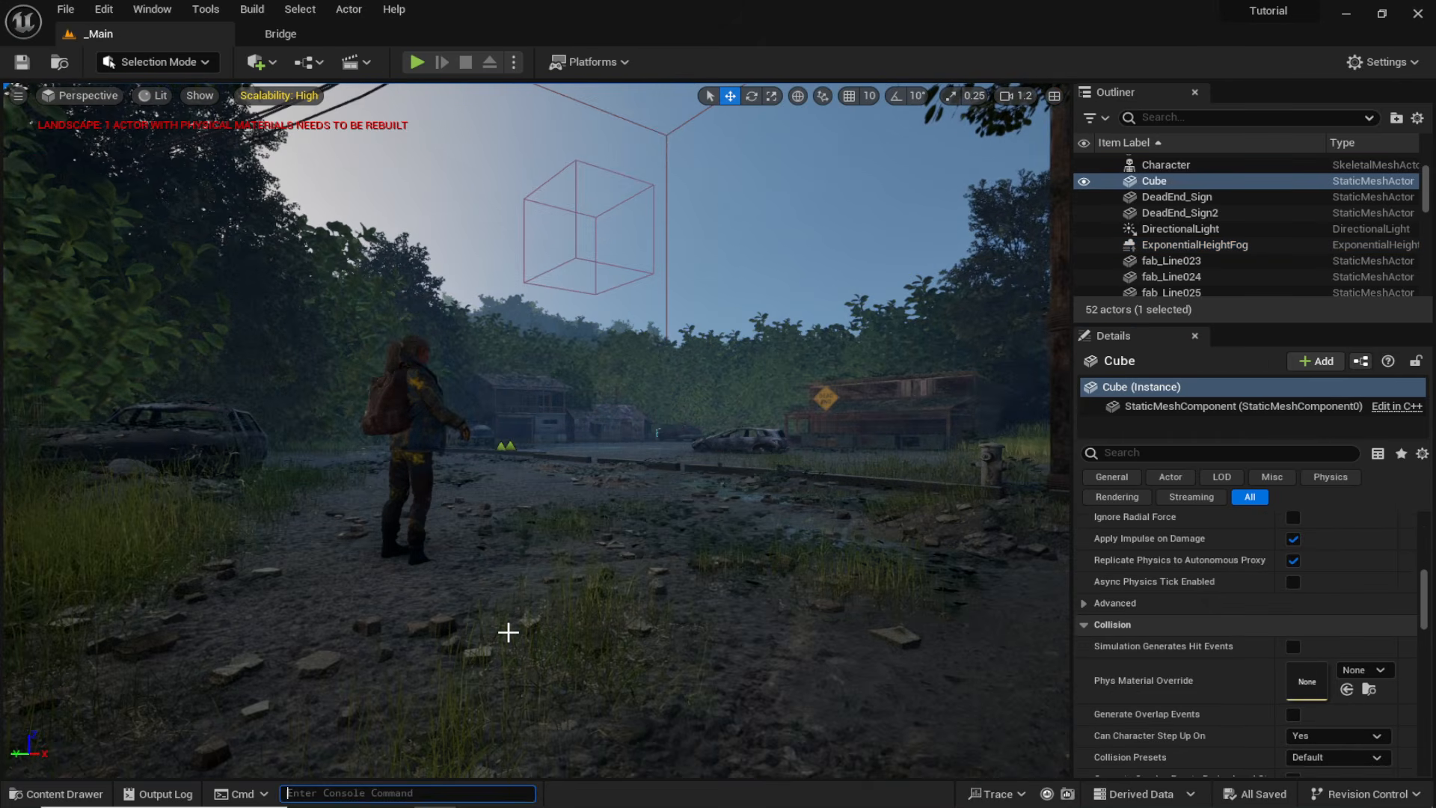
Force a foliage level of detail with the foliage.ForceLOD console command and inspect the grass around the street.
type("foliage.")
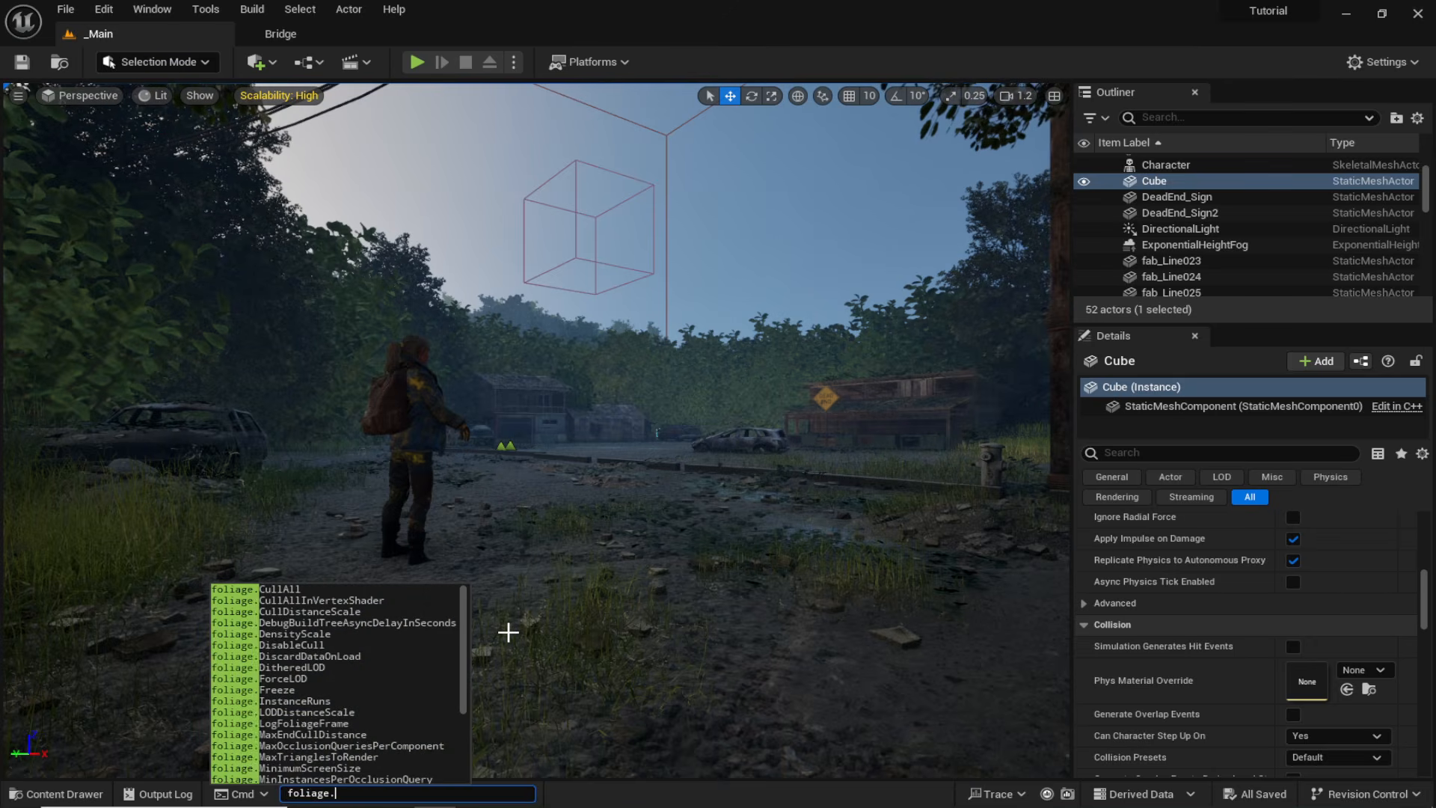
type("for")
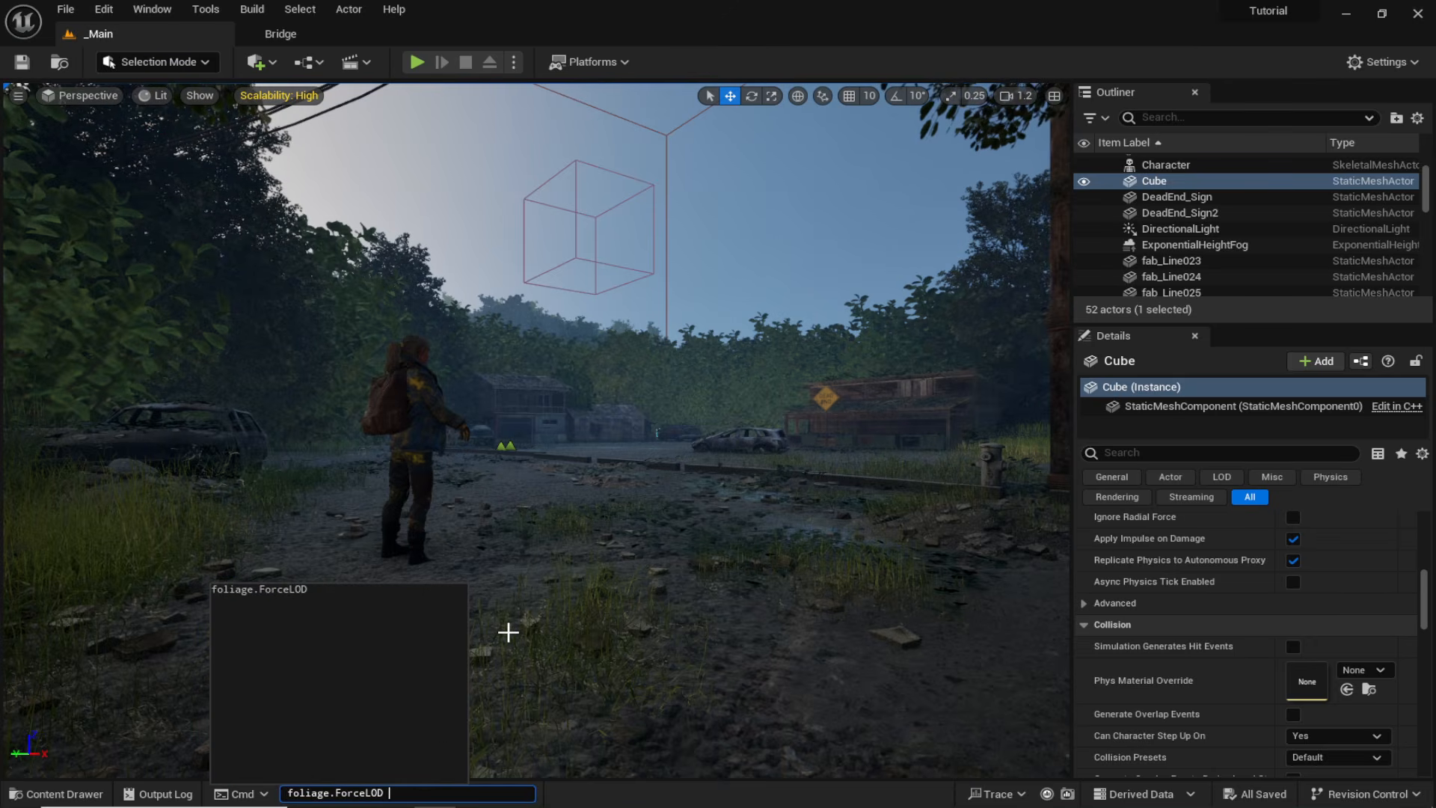
key("Return")
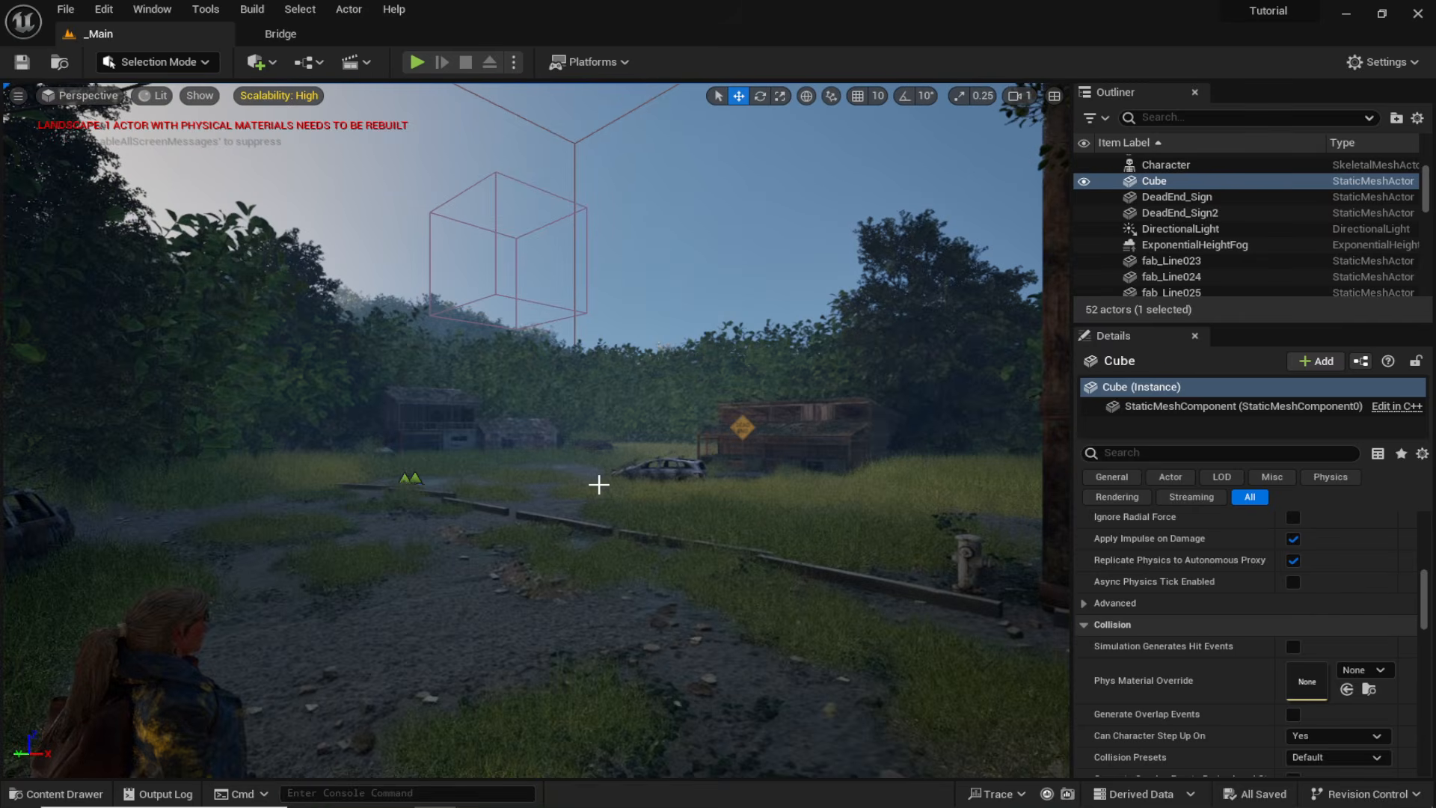
right_click_drag(536, 430, 460, 434)
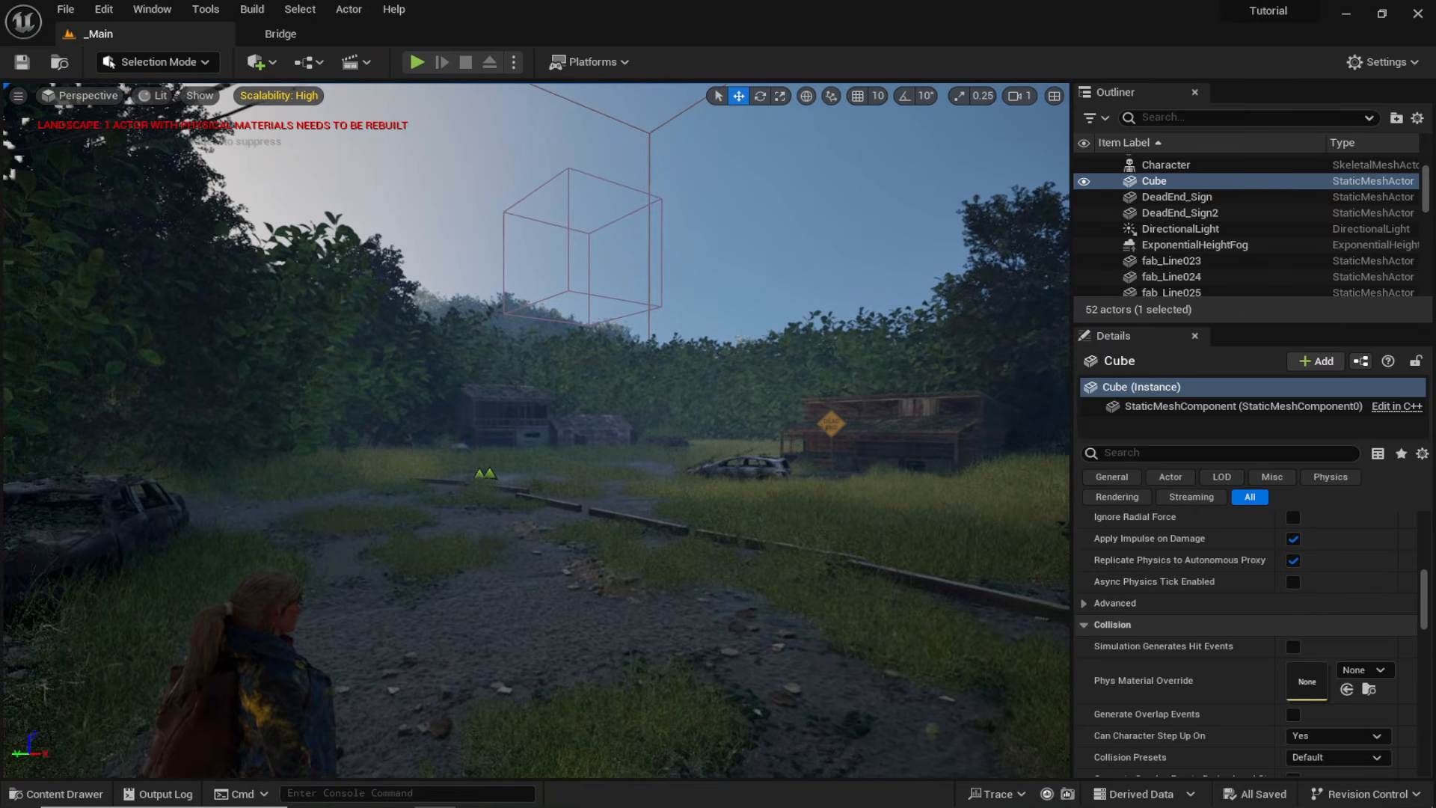
Run the console command foliage.ForceLOD 5 to force another foliage level of detail.
left_click(394, 795)
type("foliage.for")
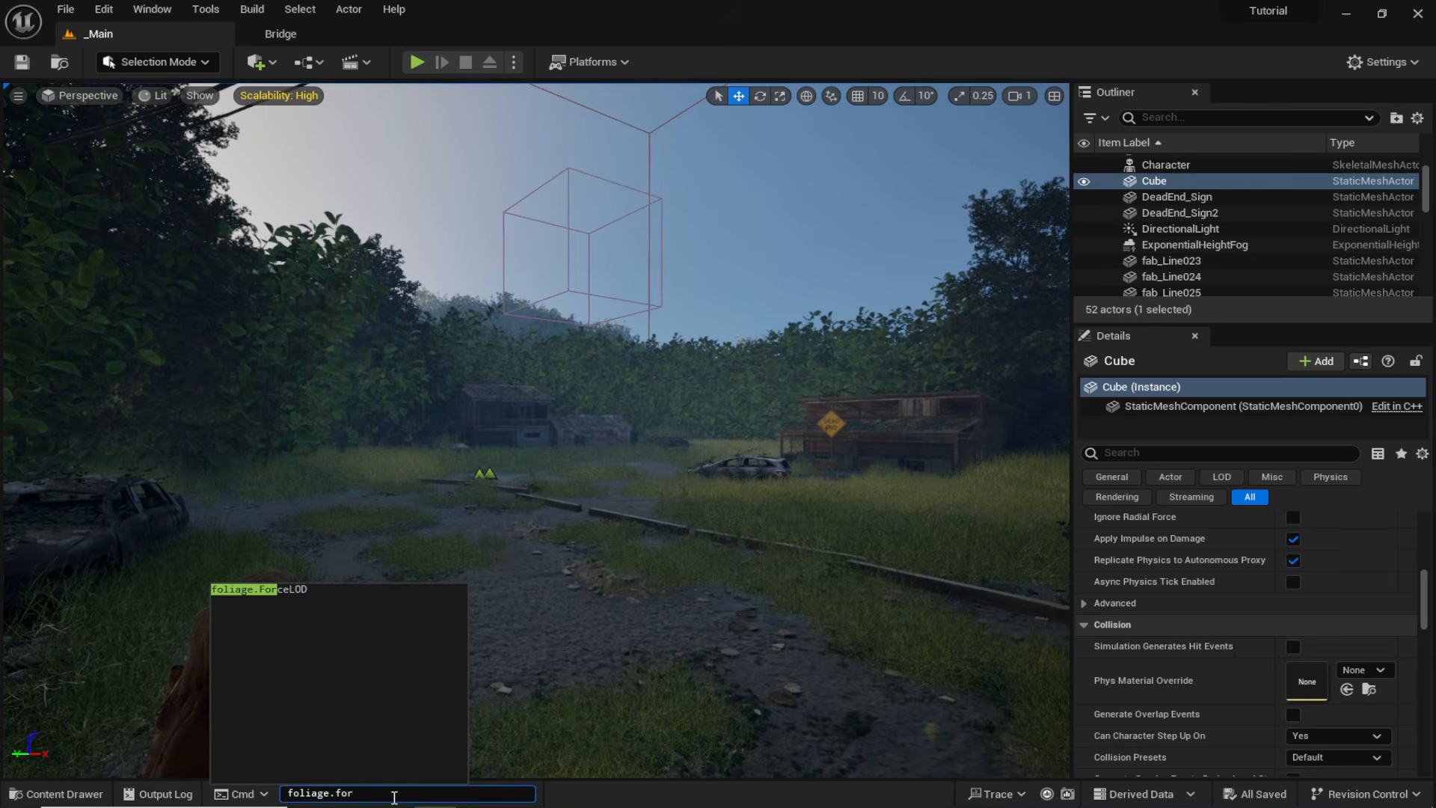
type("ce")
key("Tab")
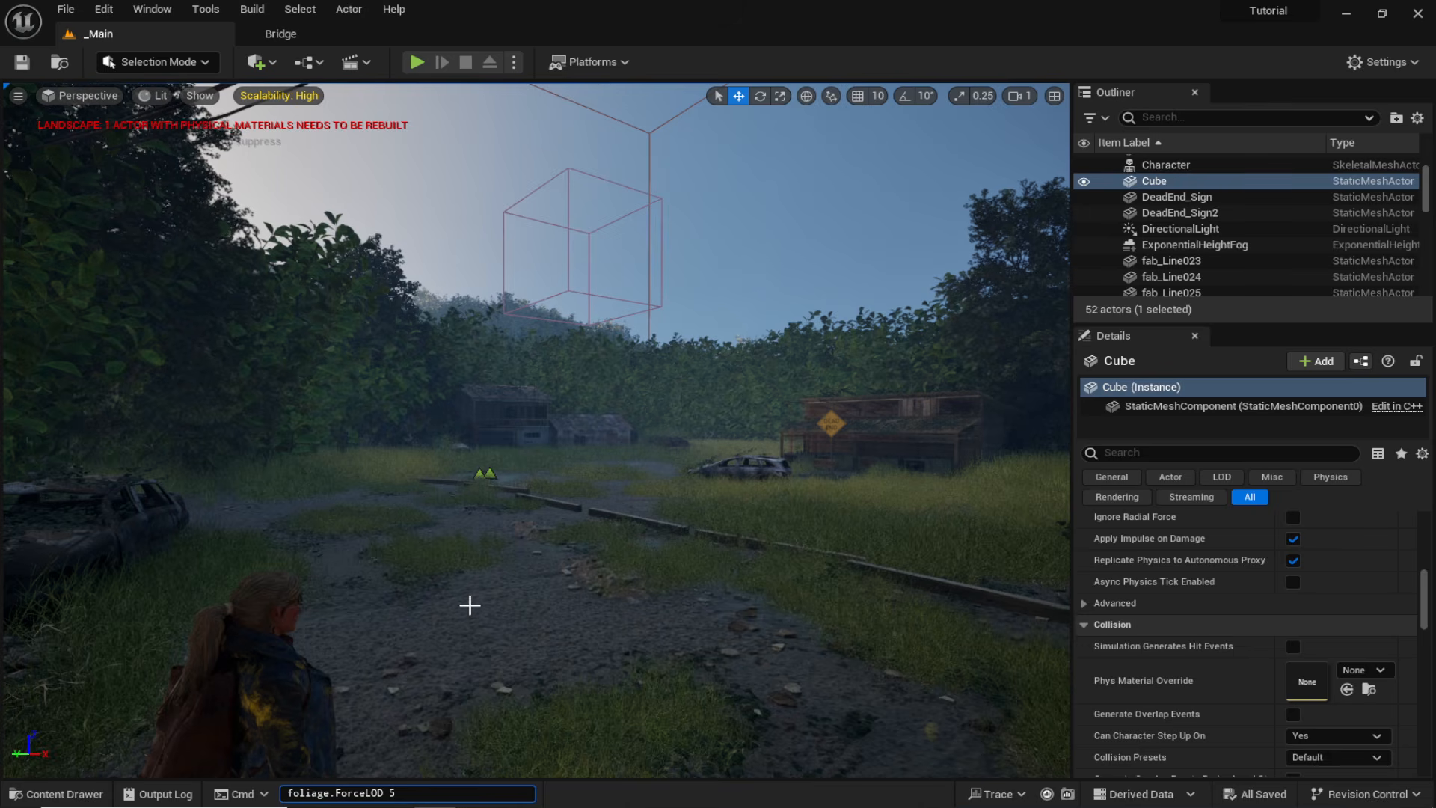
key("Return")
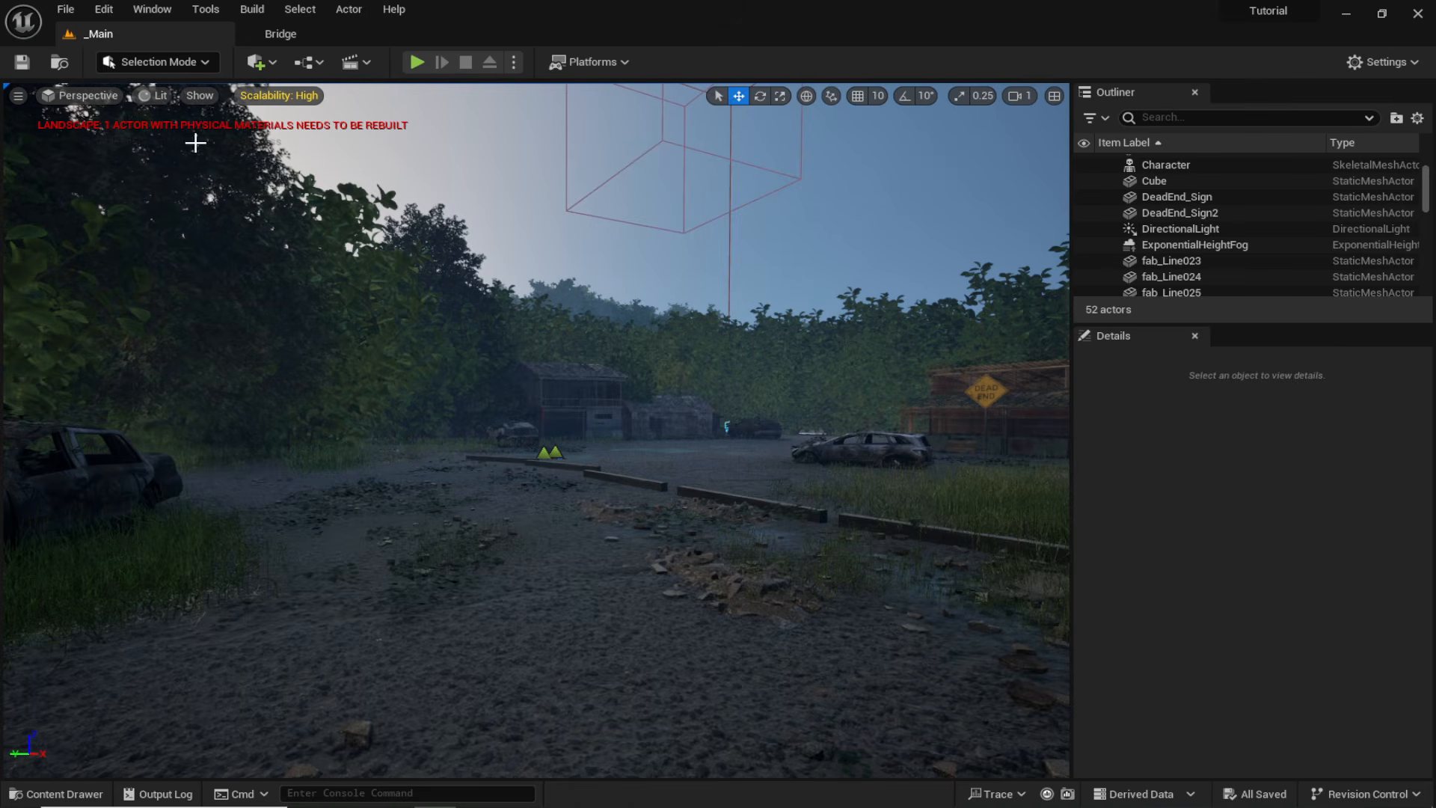
Switch the viewport's view mode to Unlit to show the base colours of the trees and grass.
left_click(158, 96)
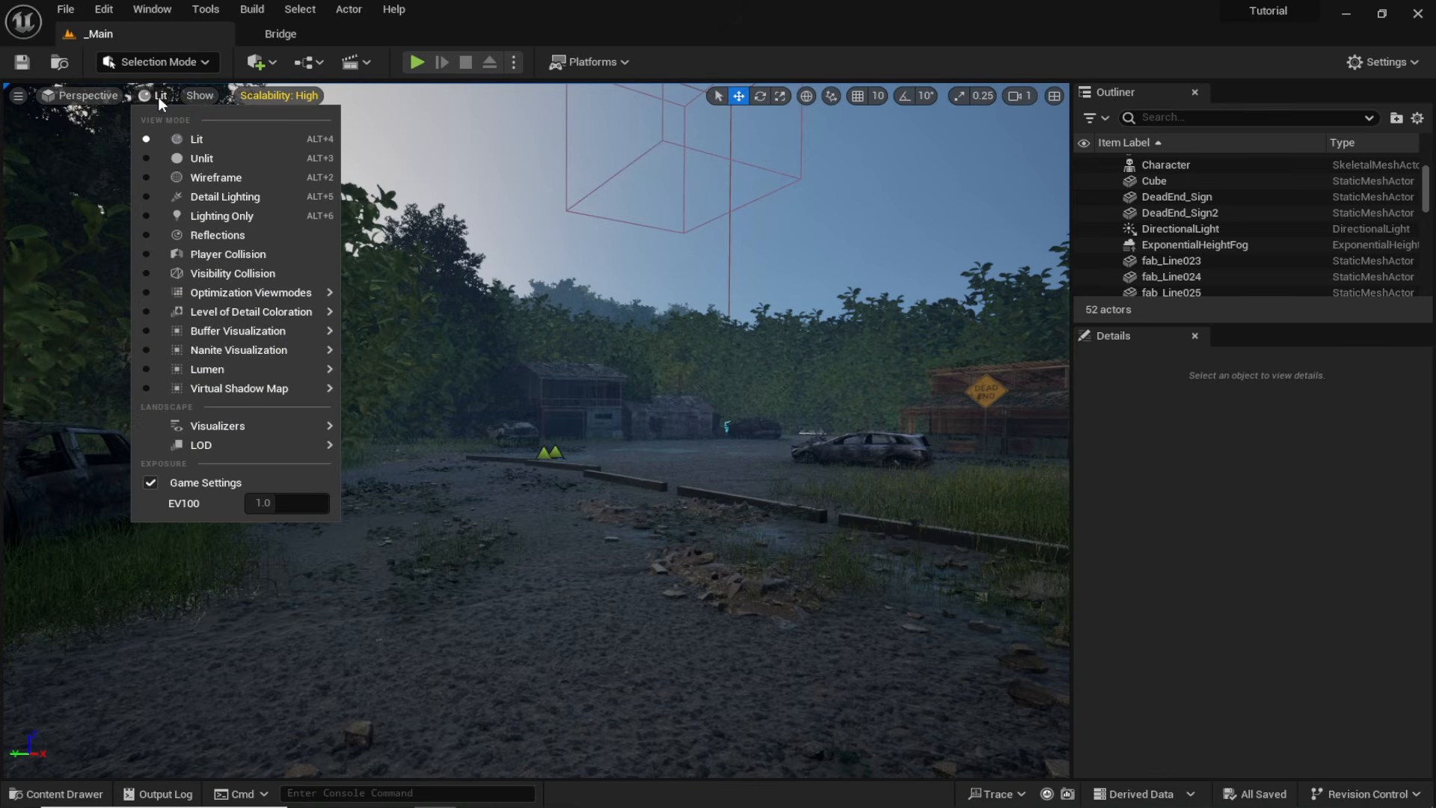
left_click(178, 158)
left_click_drag(224, 359, 816, 353)
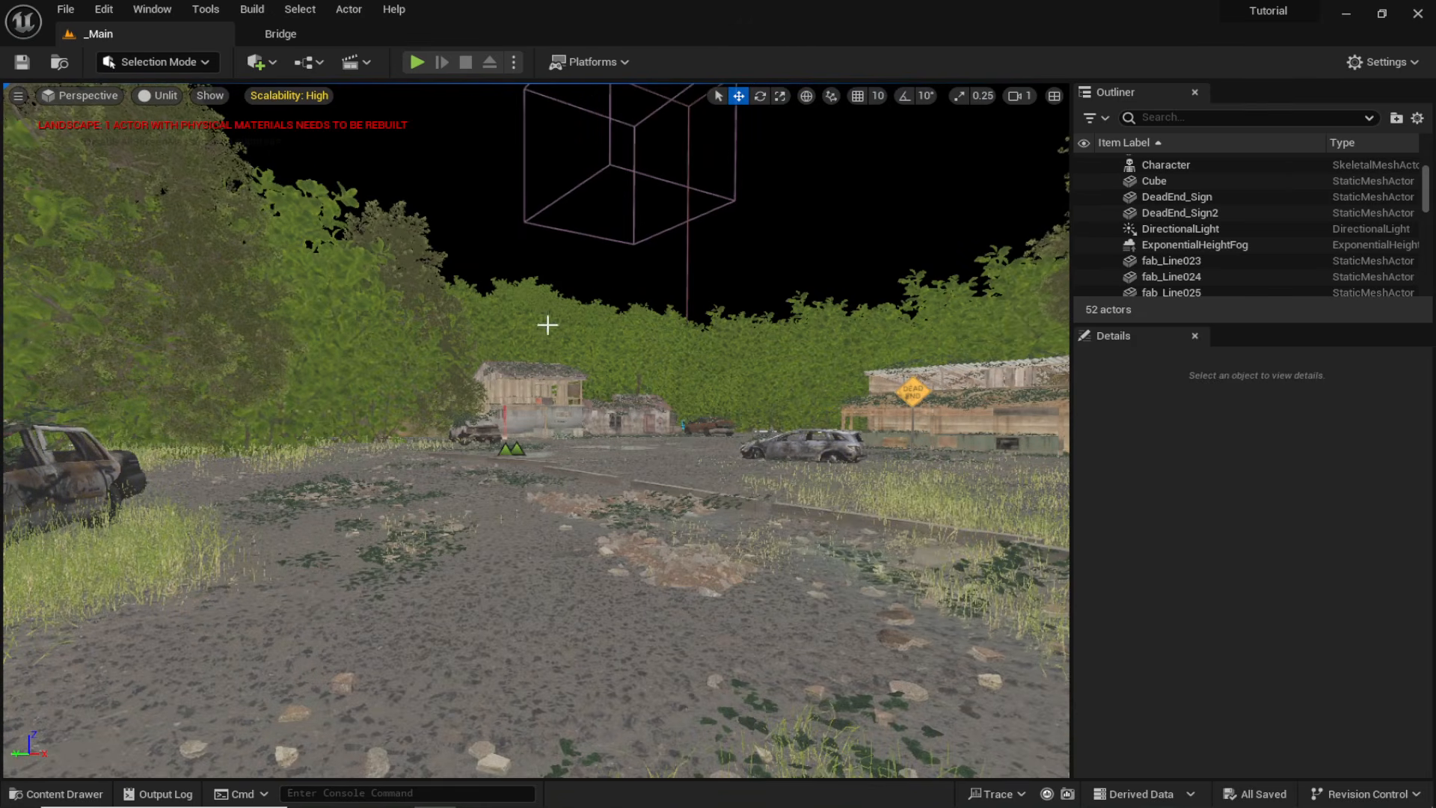
Open the first European Spindle material instance from the Megascans 3D_Plants folder.
key("ctrl+space")
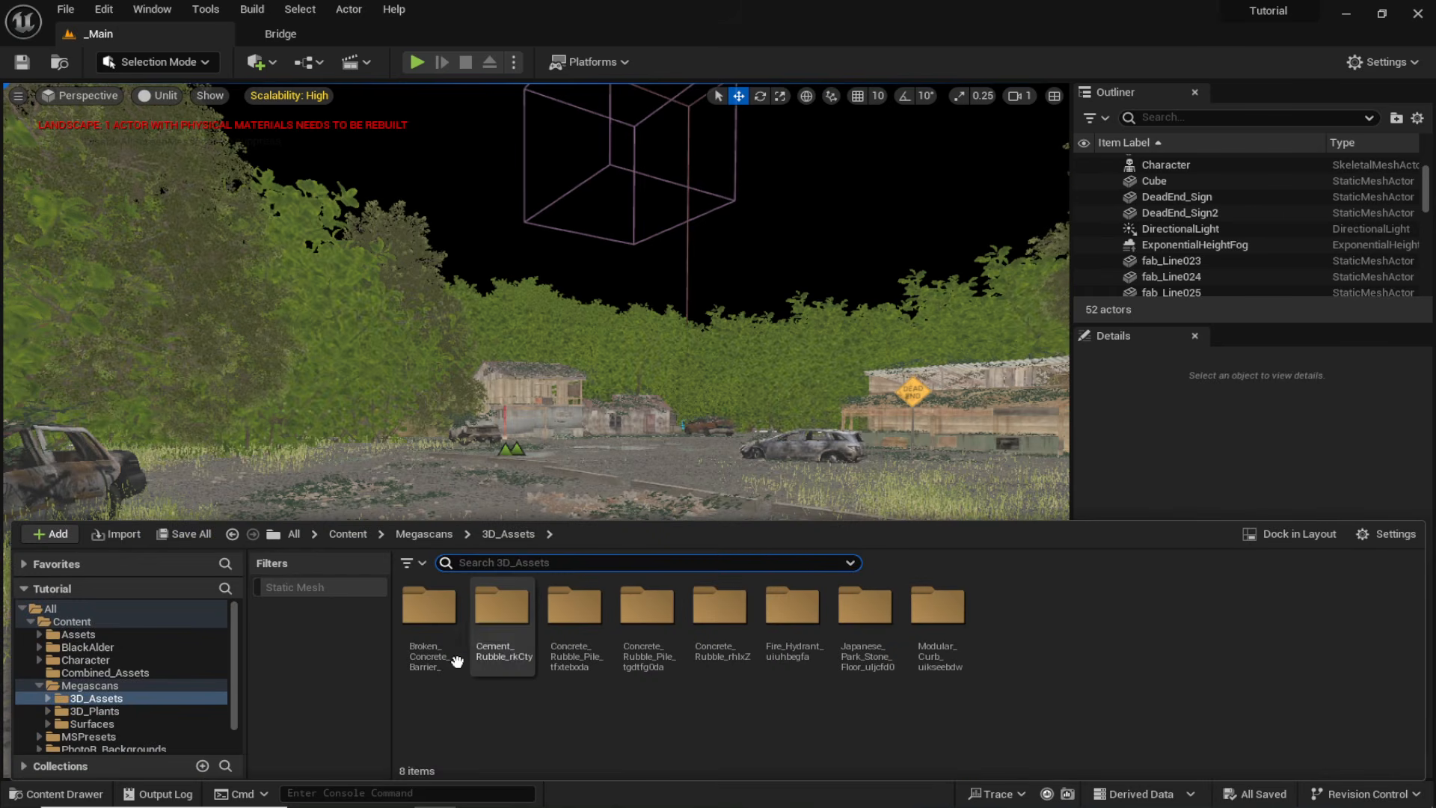
left_click(95, 711)
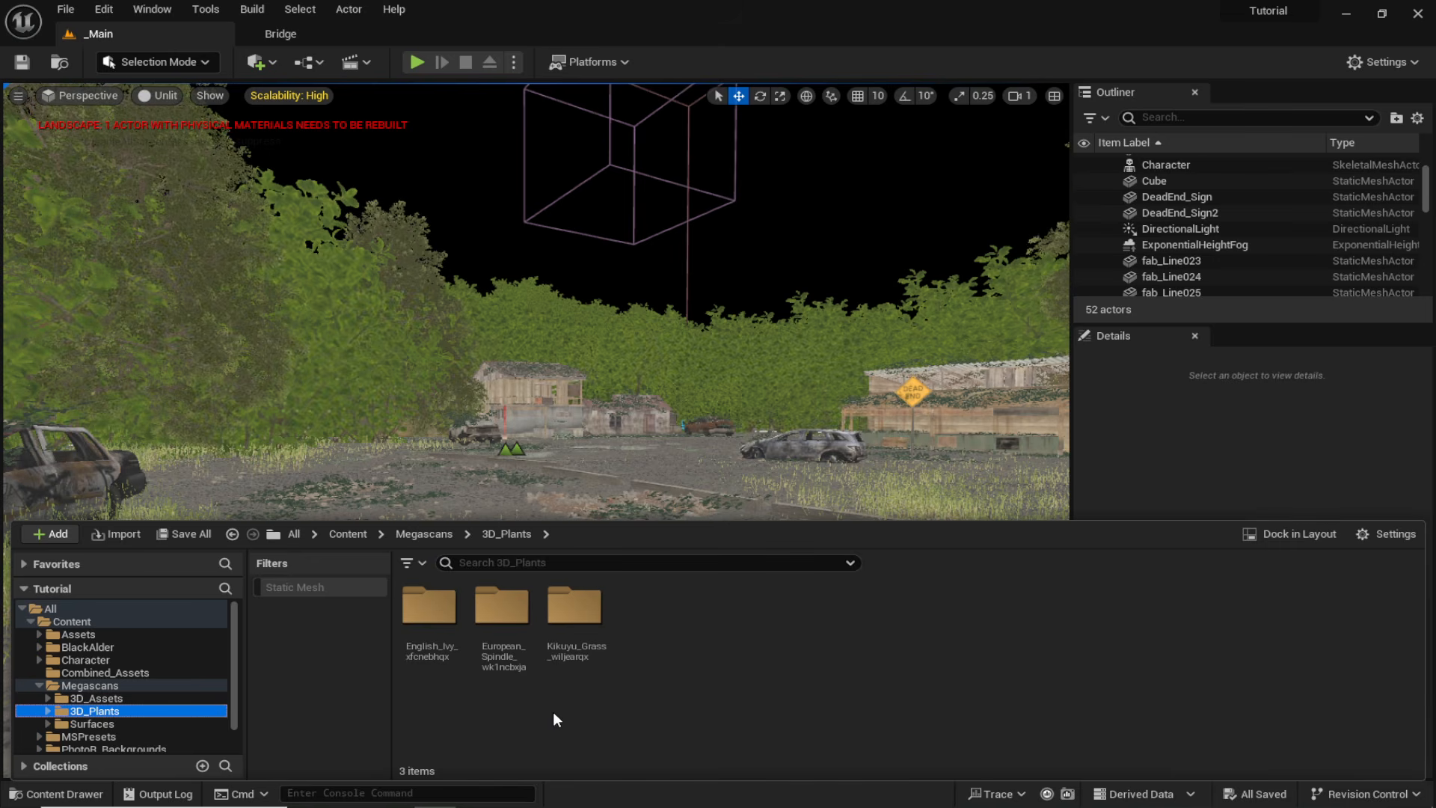
double_click(527, 599)
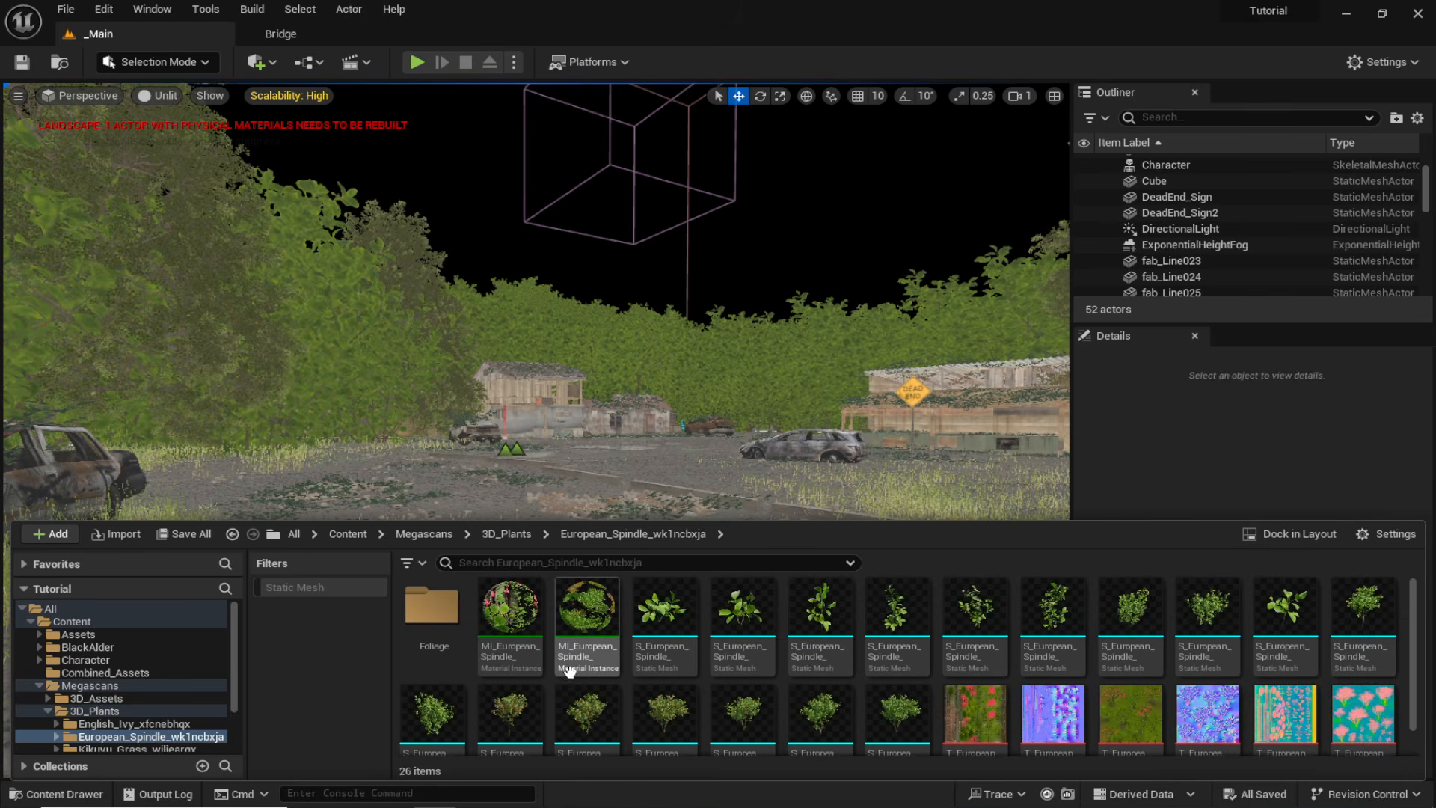
mouse_move(511, 636)
left_click(502, 634)
double_click(503, 634)
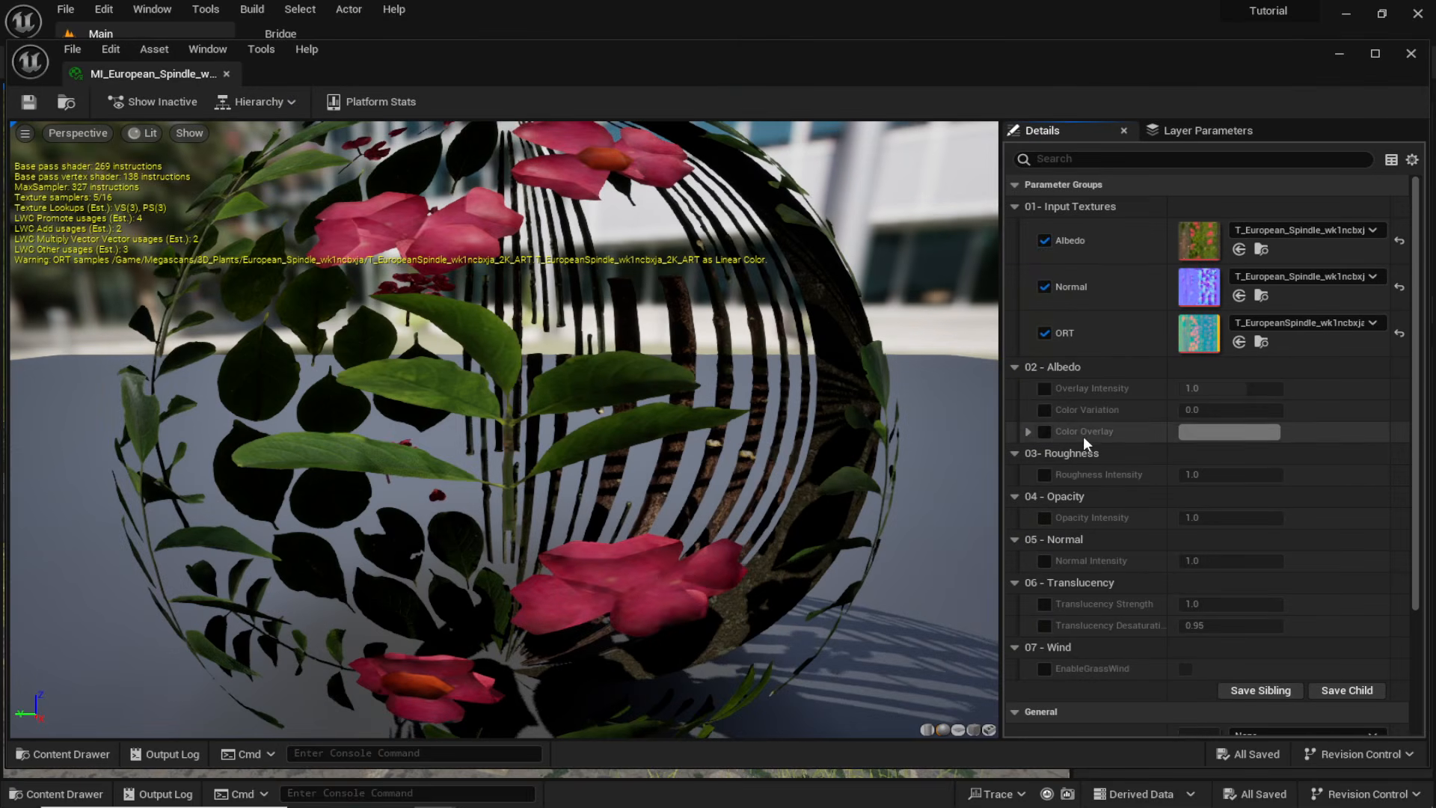
Enable Color Overlay on the European Spindle material instance and pick a slightly tinted, darker overlay colour.
left_click(1044, 432)
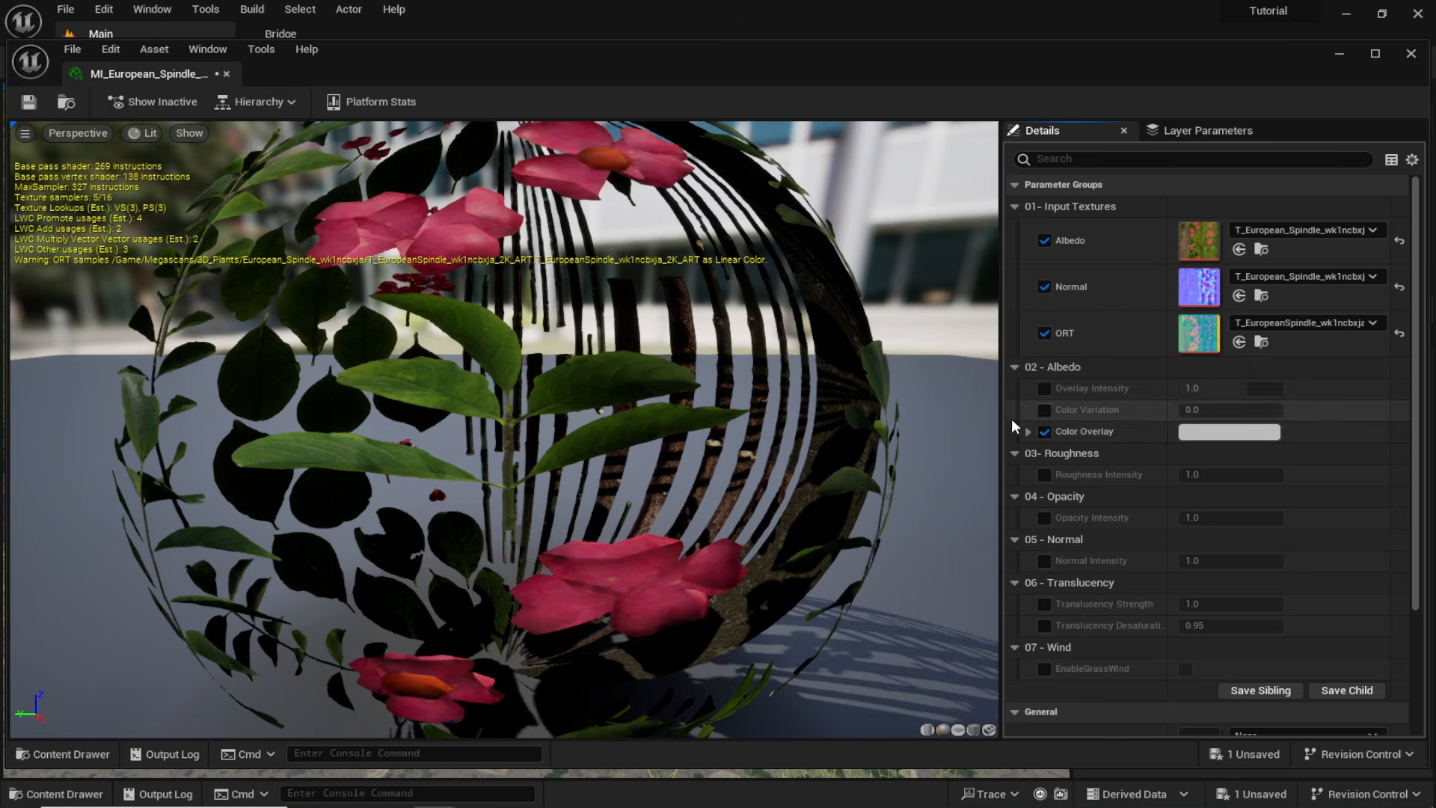
left_click(1196, 432)
mouse_move(919, 531)
left_mouse_down()
mouse_move(900, 550)
mouse_move(911, 526)
left_mouse_up()
left_click_drag(1067, 526, 1067, 543)
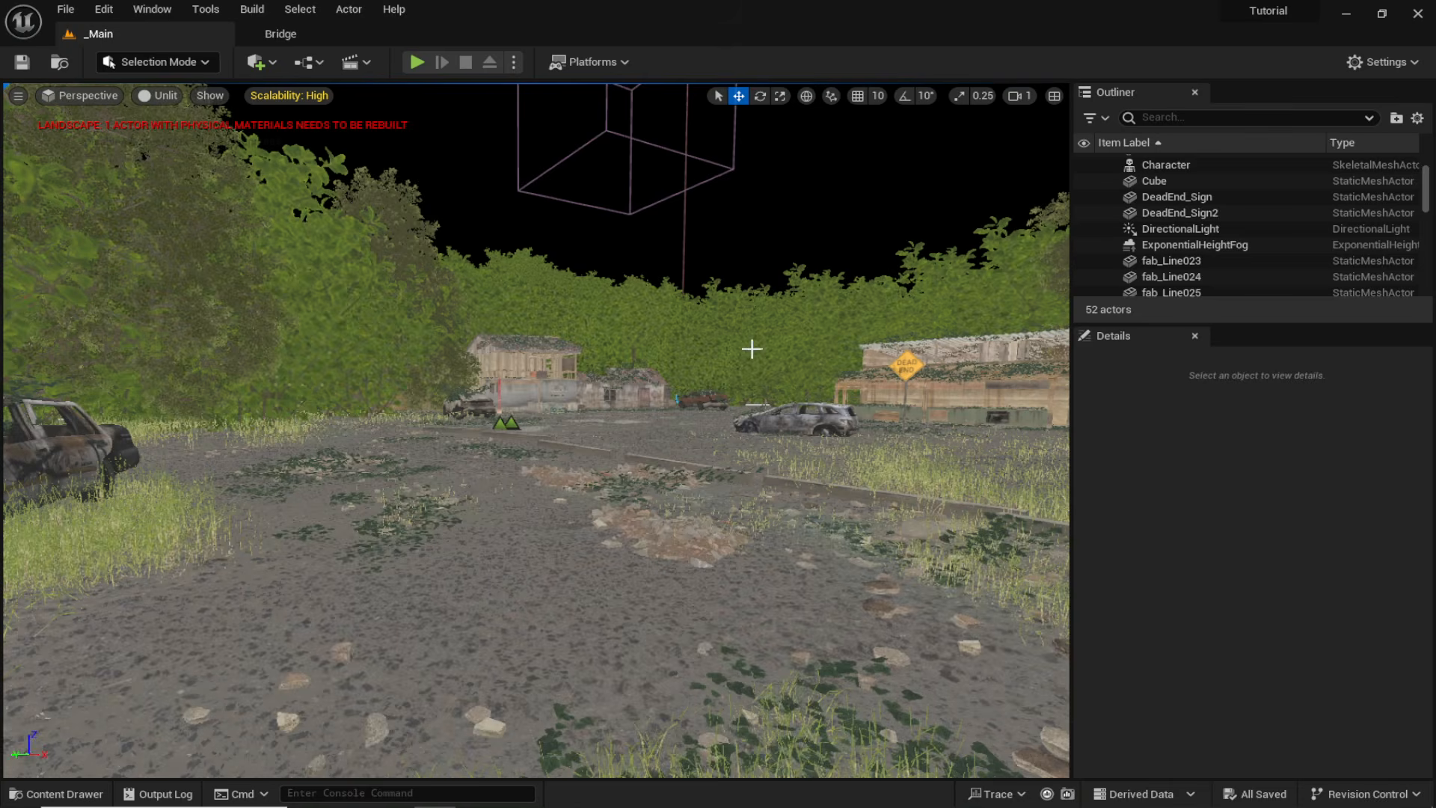
Open the second European Spindle material instance in the Megascans 3D_Plants folder and enable its Color Overlay parameter.
key("ctrl+space")
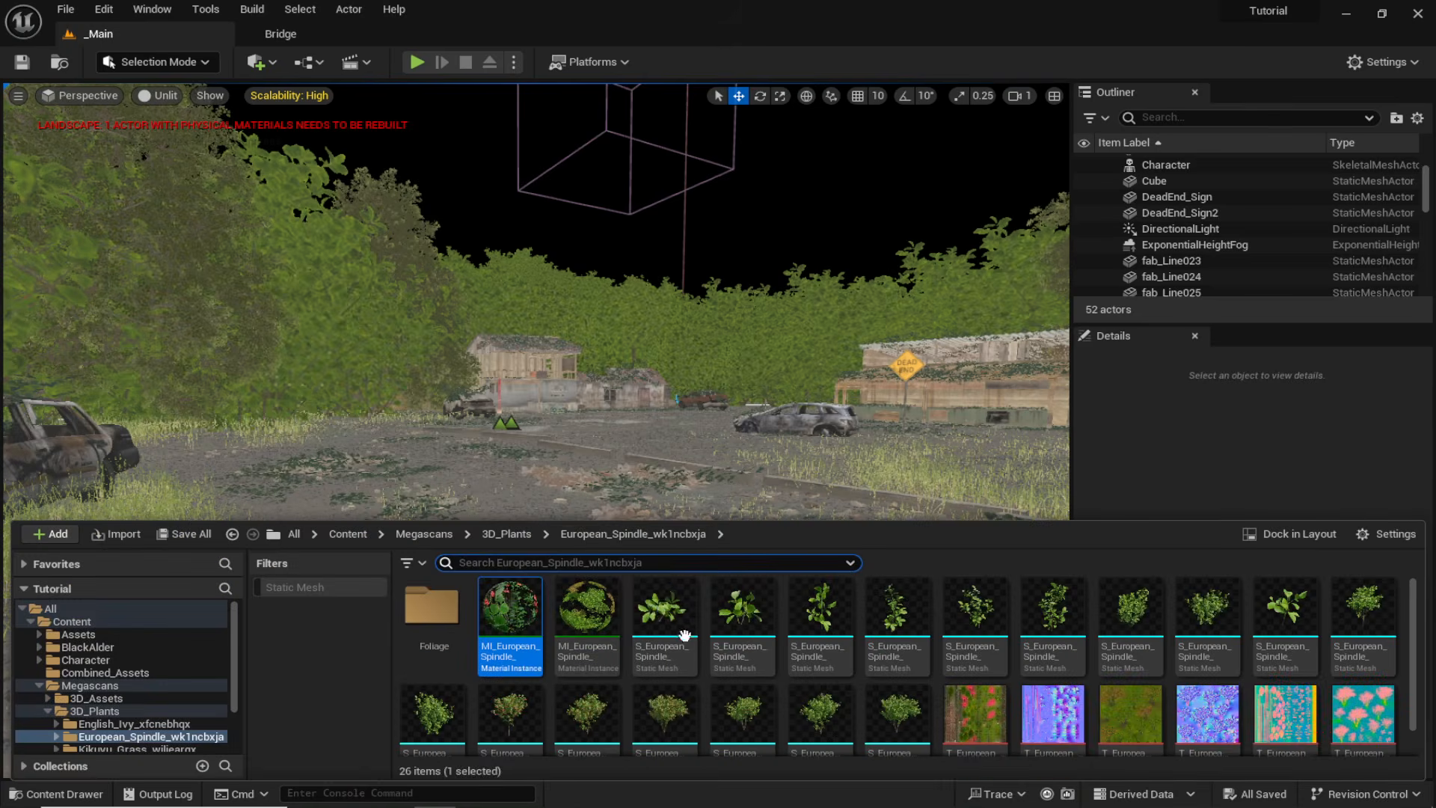
left_click(584, 621)
double_click(584, 621)
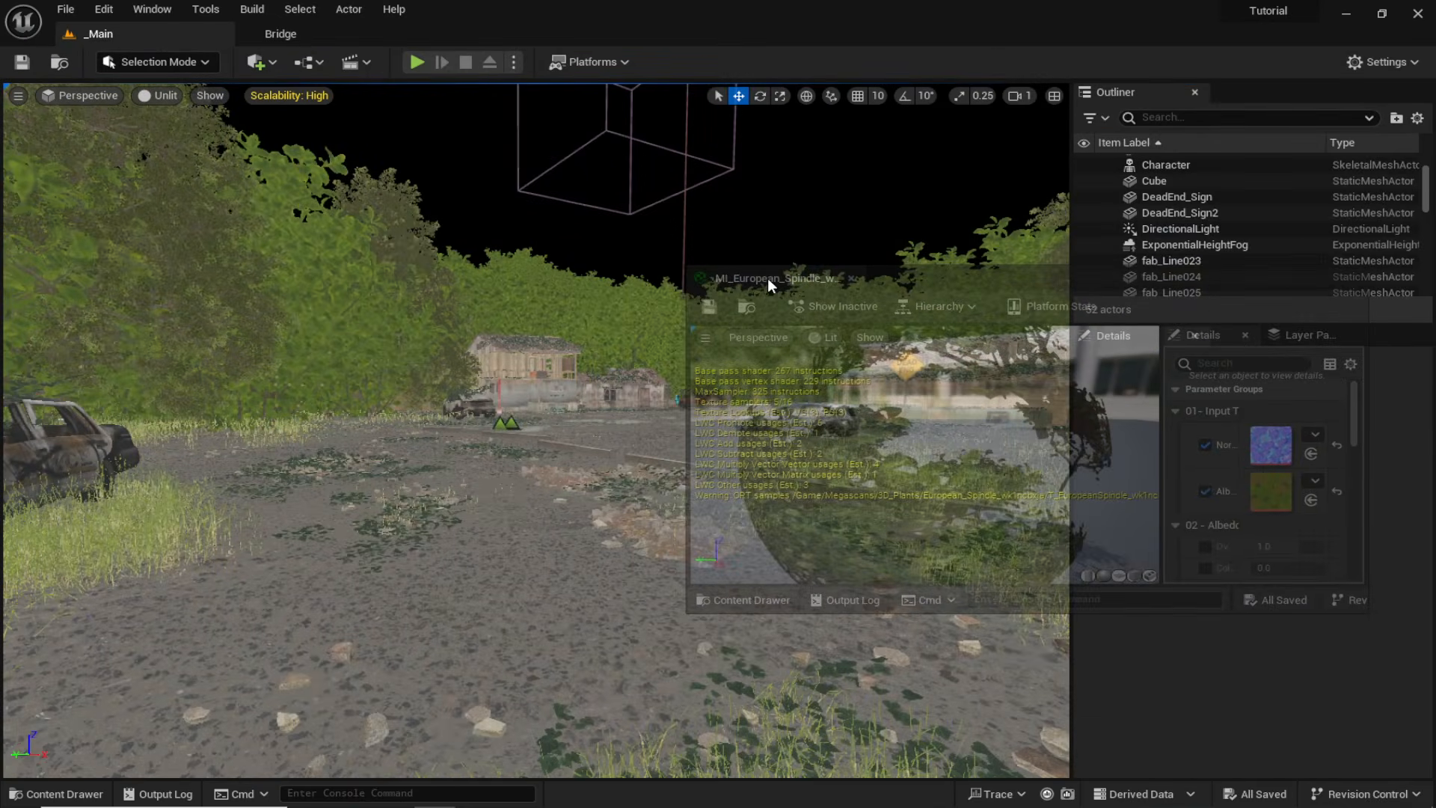
scroll(1202, 521, "down", 3)
left_click(1209, 510)
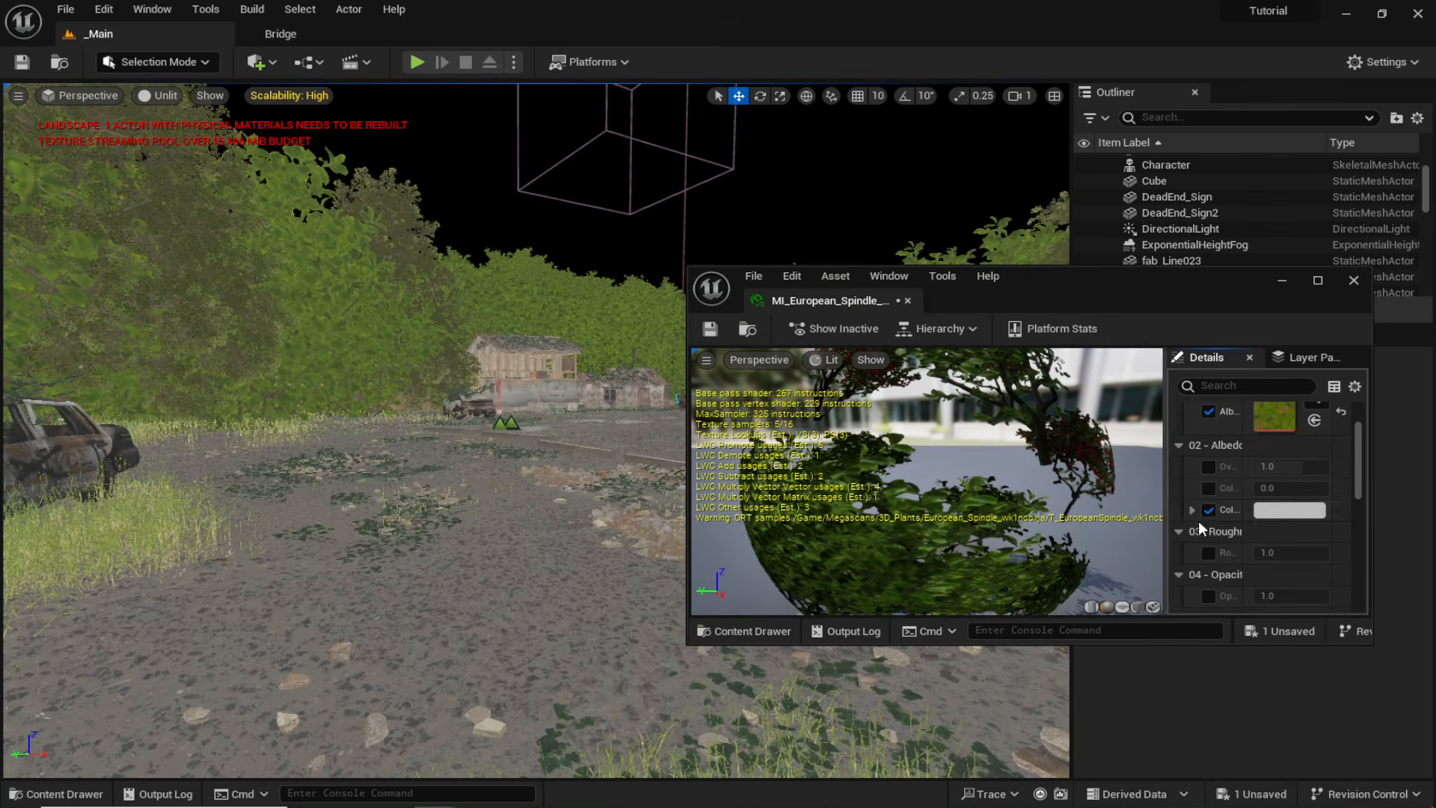
Set the second European Spindle material's Color Overlay to a dark grey-green, hex sRGB 888F83FF.
left_click(1273, 510)
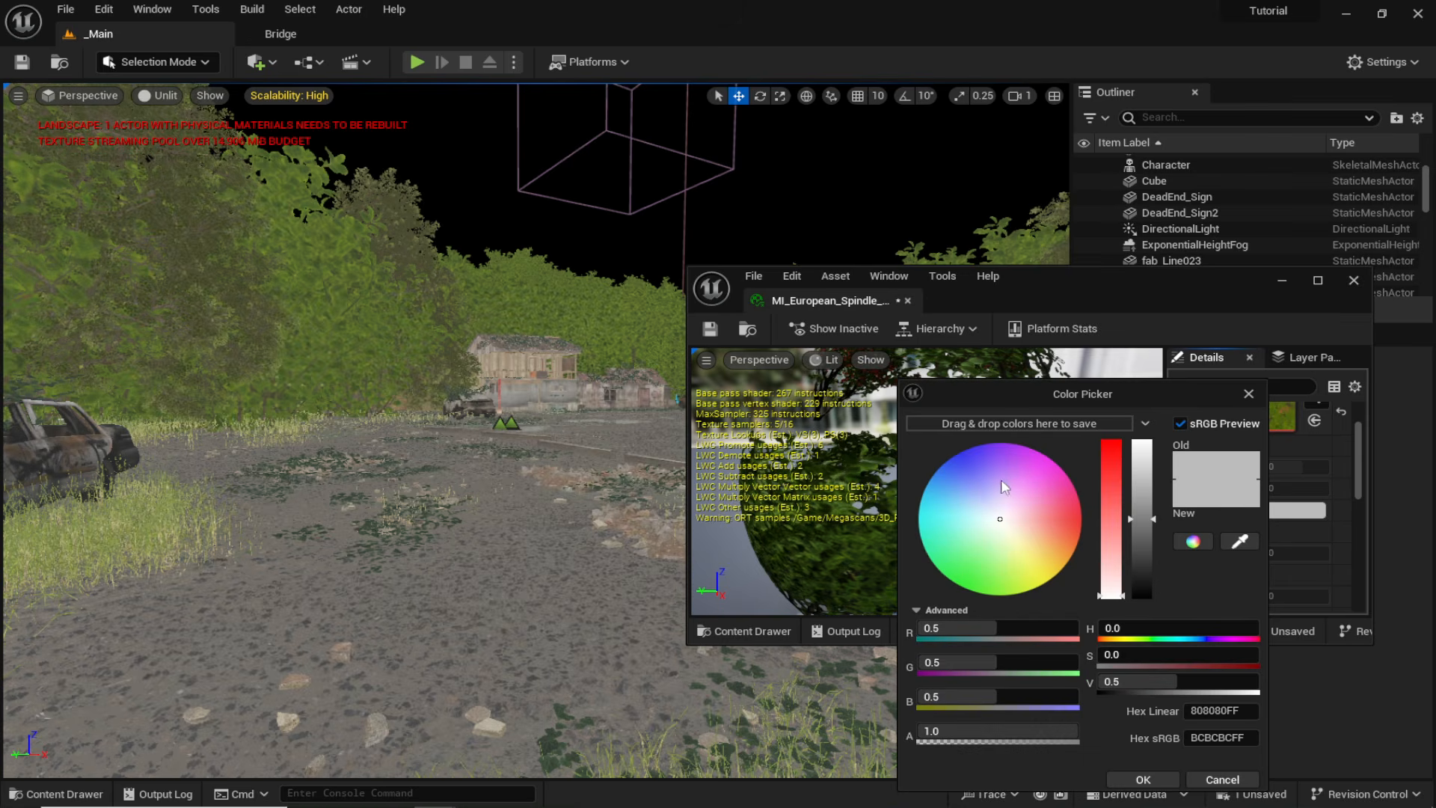
left_click_drag(1138, 547, 1143, 555)
left_click_drag(971, 544, 1002, 523)
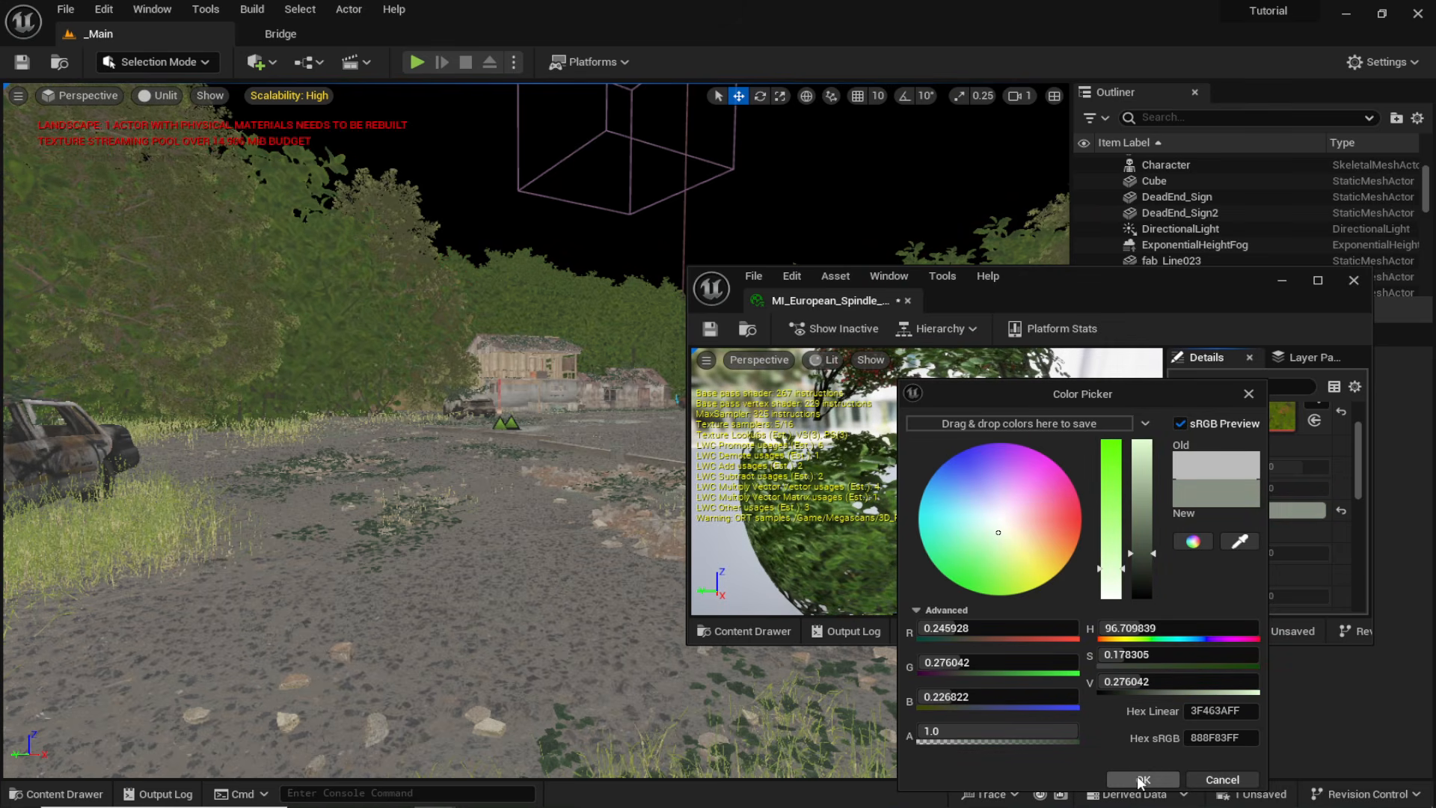
left_click(1142, 779)
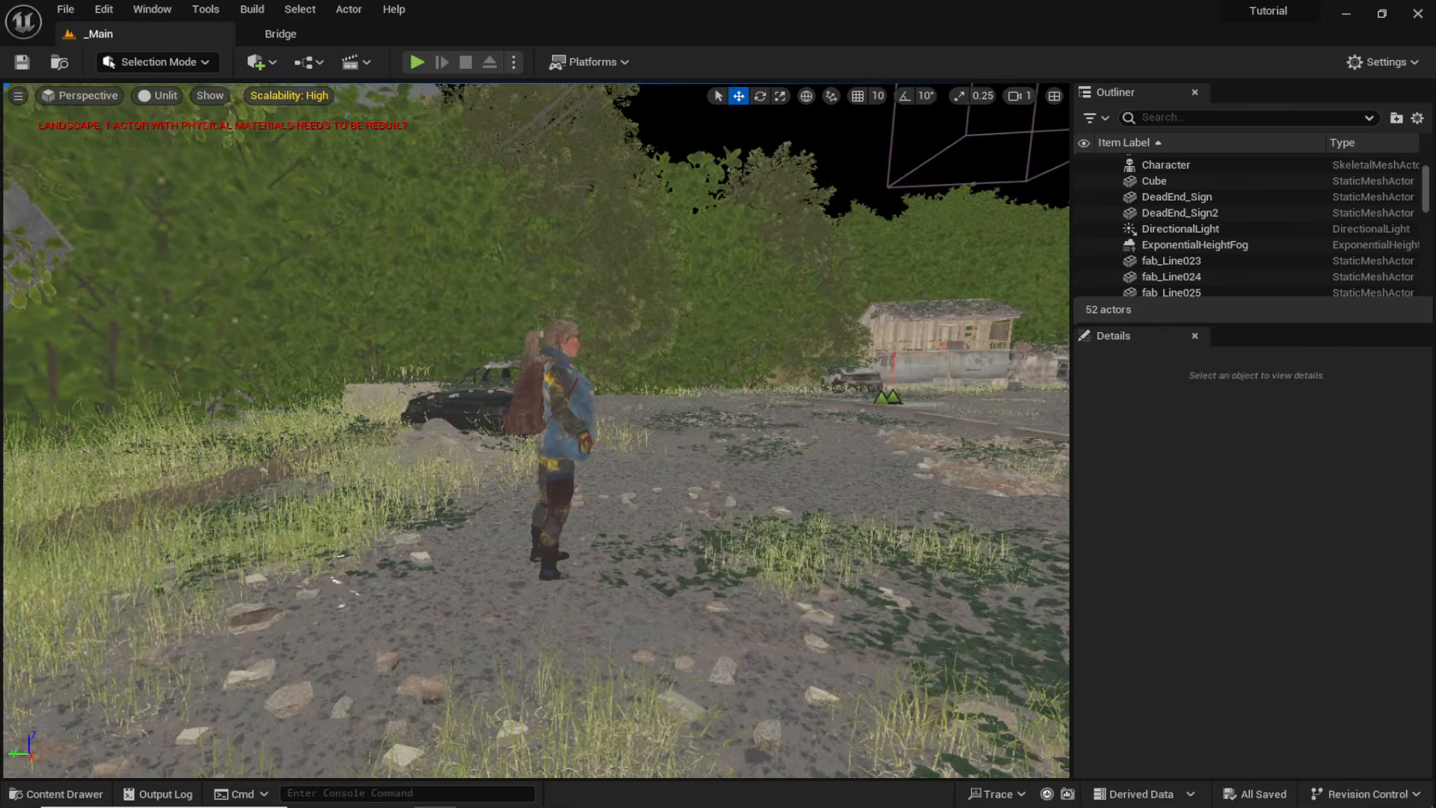
Locate the asset of the S_Cement_Rubble_rkCty_lod3 patch on the road and open its material instance.
right_click_drag(695, 550, 696, 550)
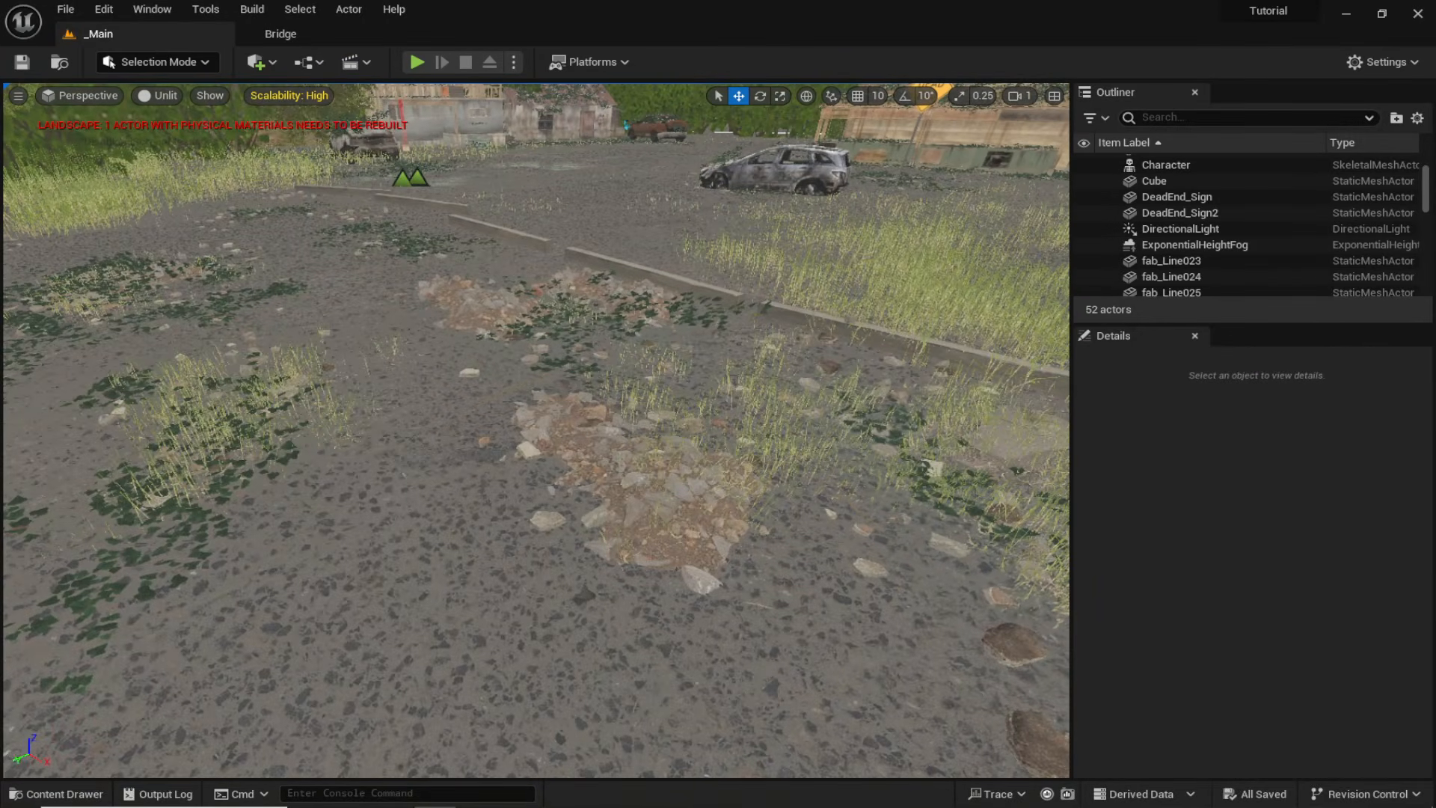
left_click(547, 426)
right_click(556, 430)
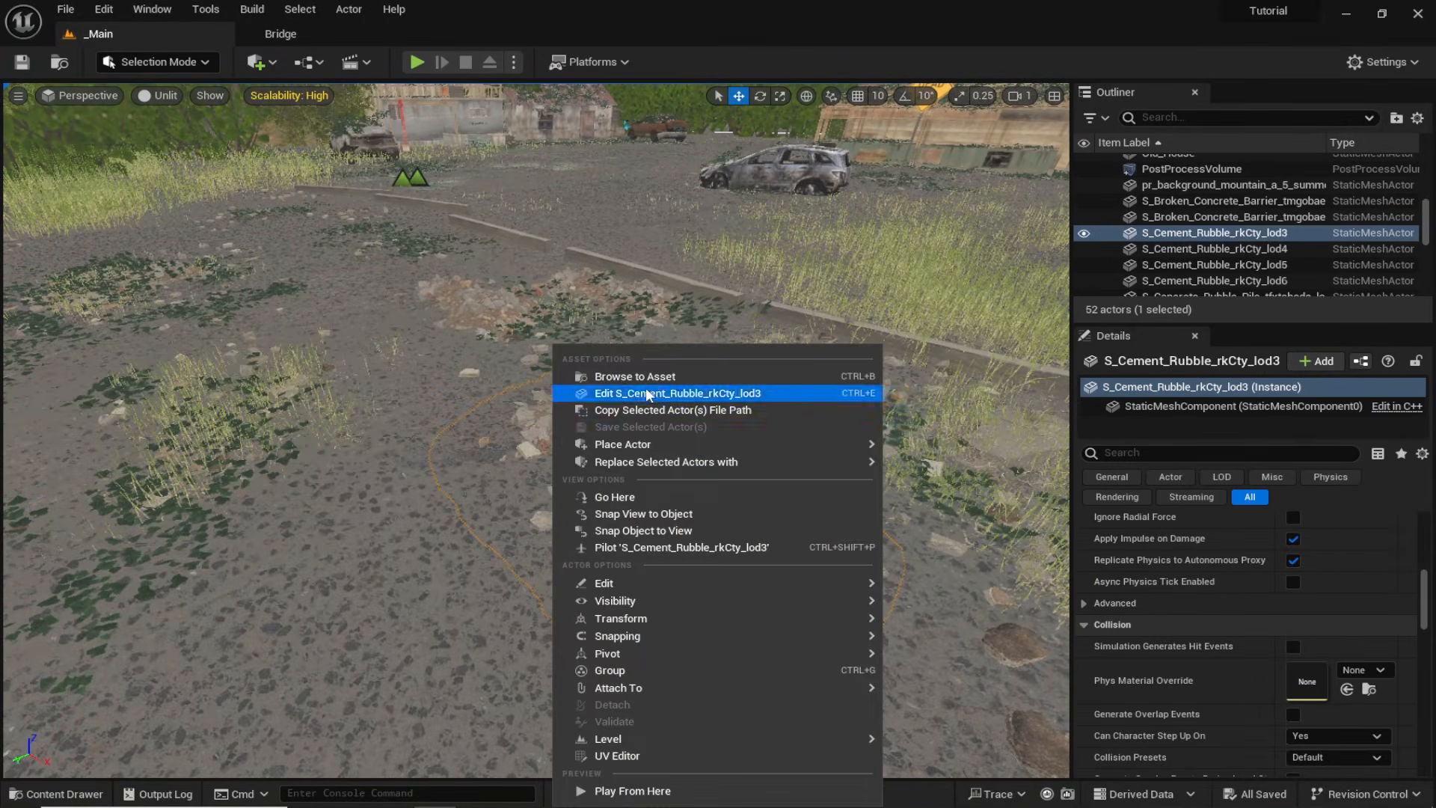
left_click(598, 371)
left_click(804, 687)
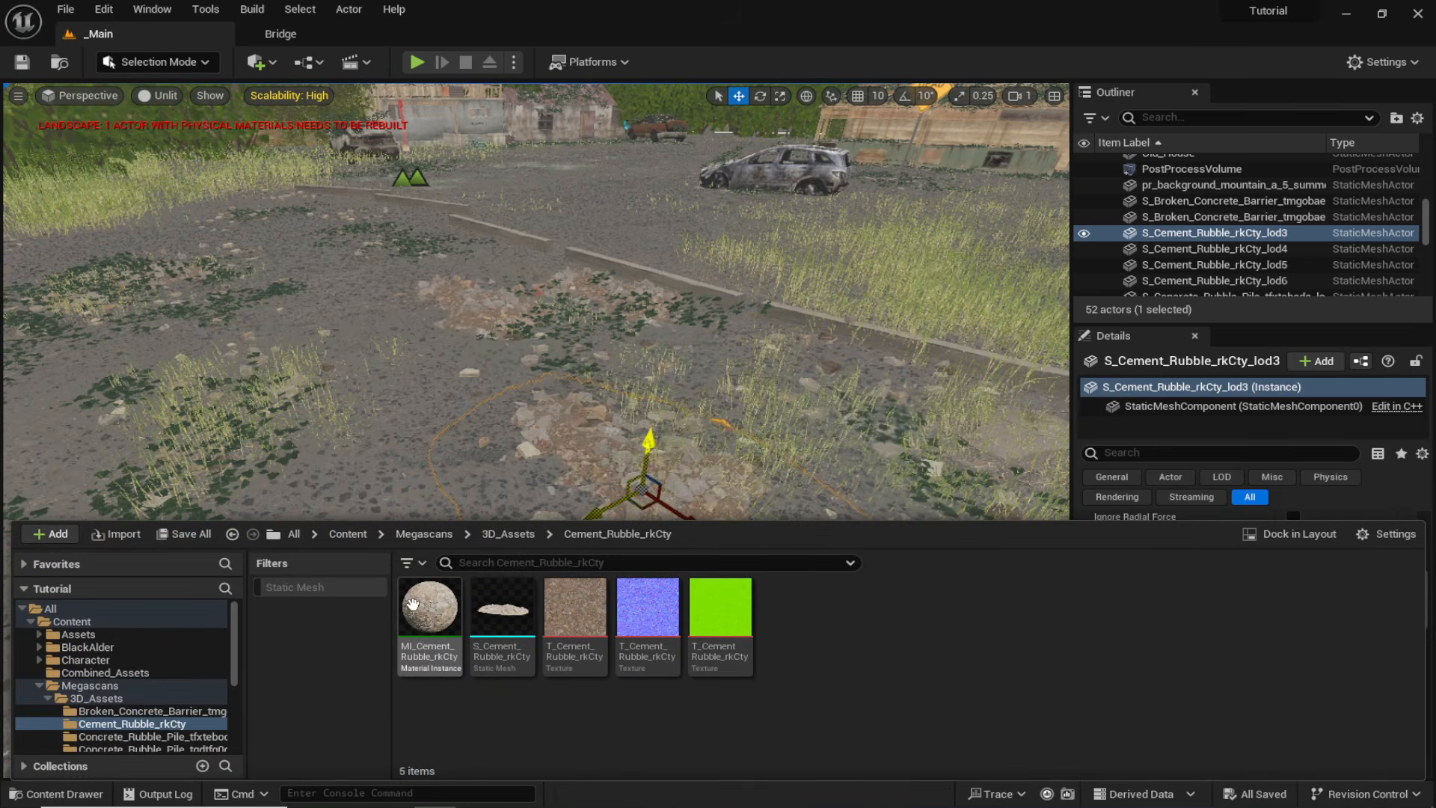
double_click(447, 623)
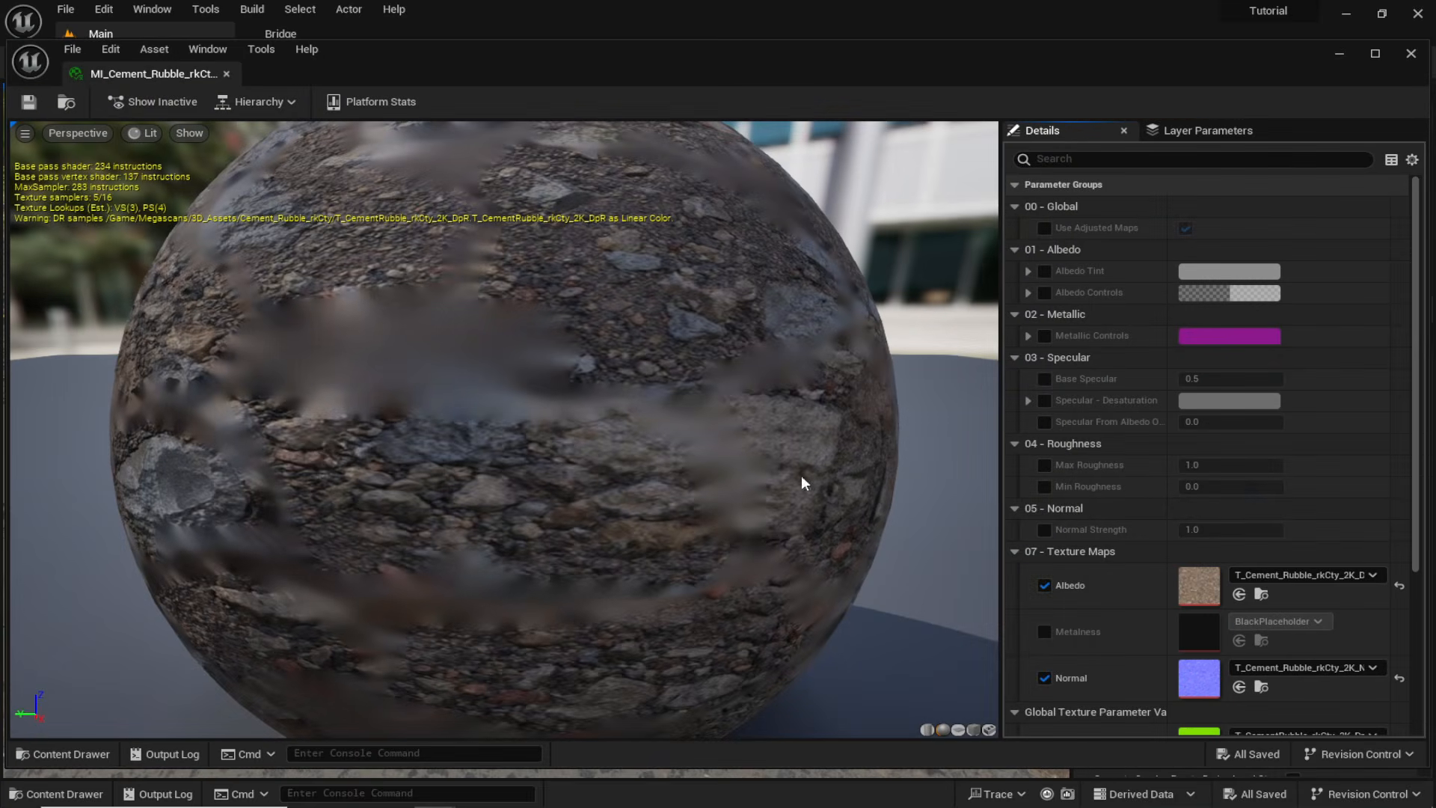
Enable Albedo Tint on the cement rubble material, set it to slate blue 626F7FFF, then save and close the material instance.
left_click(1044, 270)
left_click(1229, 270)
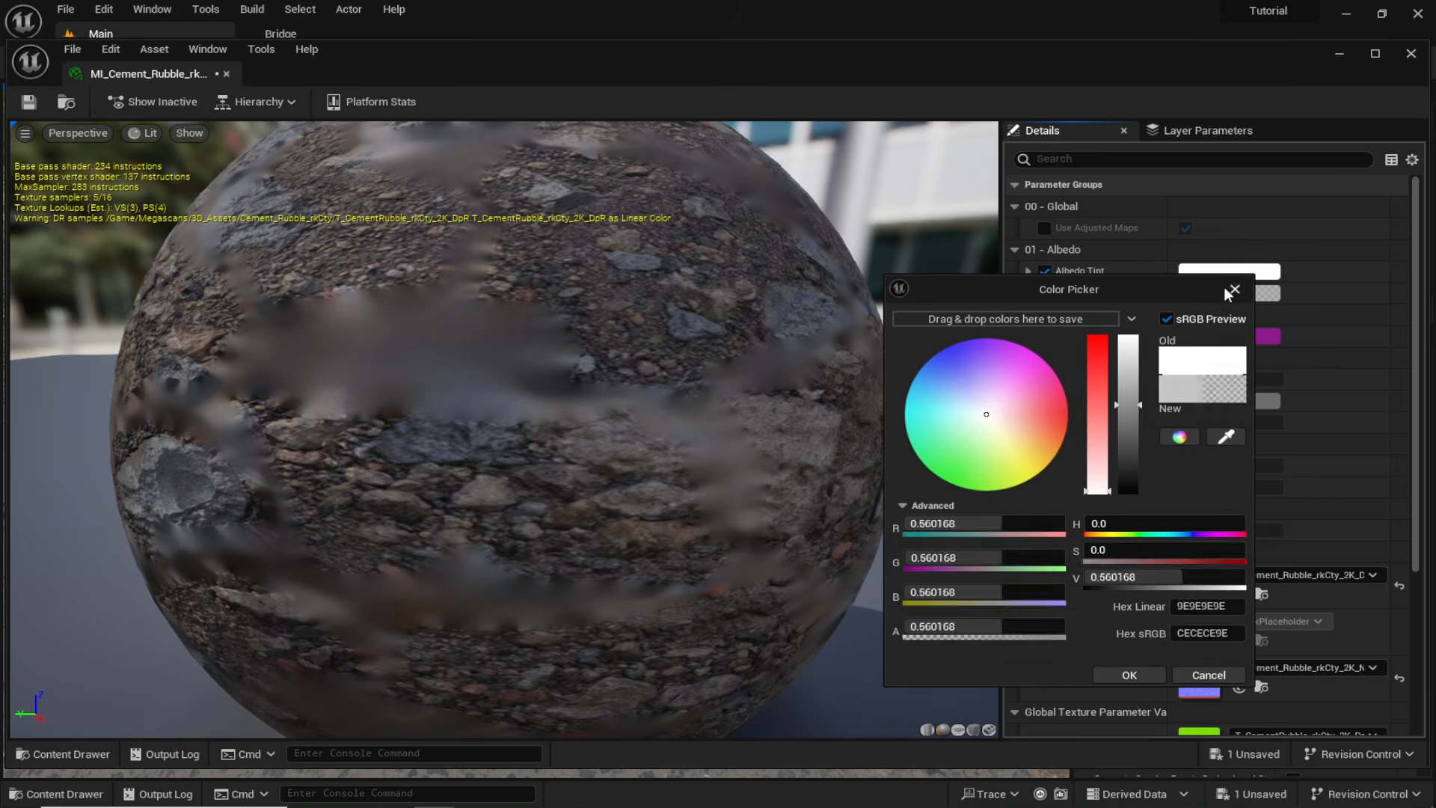
left_click_drag(984, 417, 957, 402)
mouse_move(1135, 434)
left_mouse_down()
mouse_move(1140, 479)
mouse_move(1135, 458)
left_mouse_up()
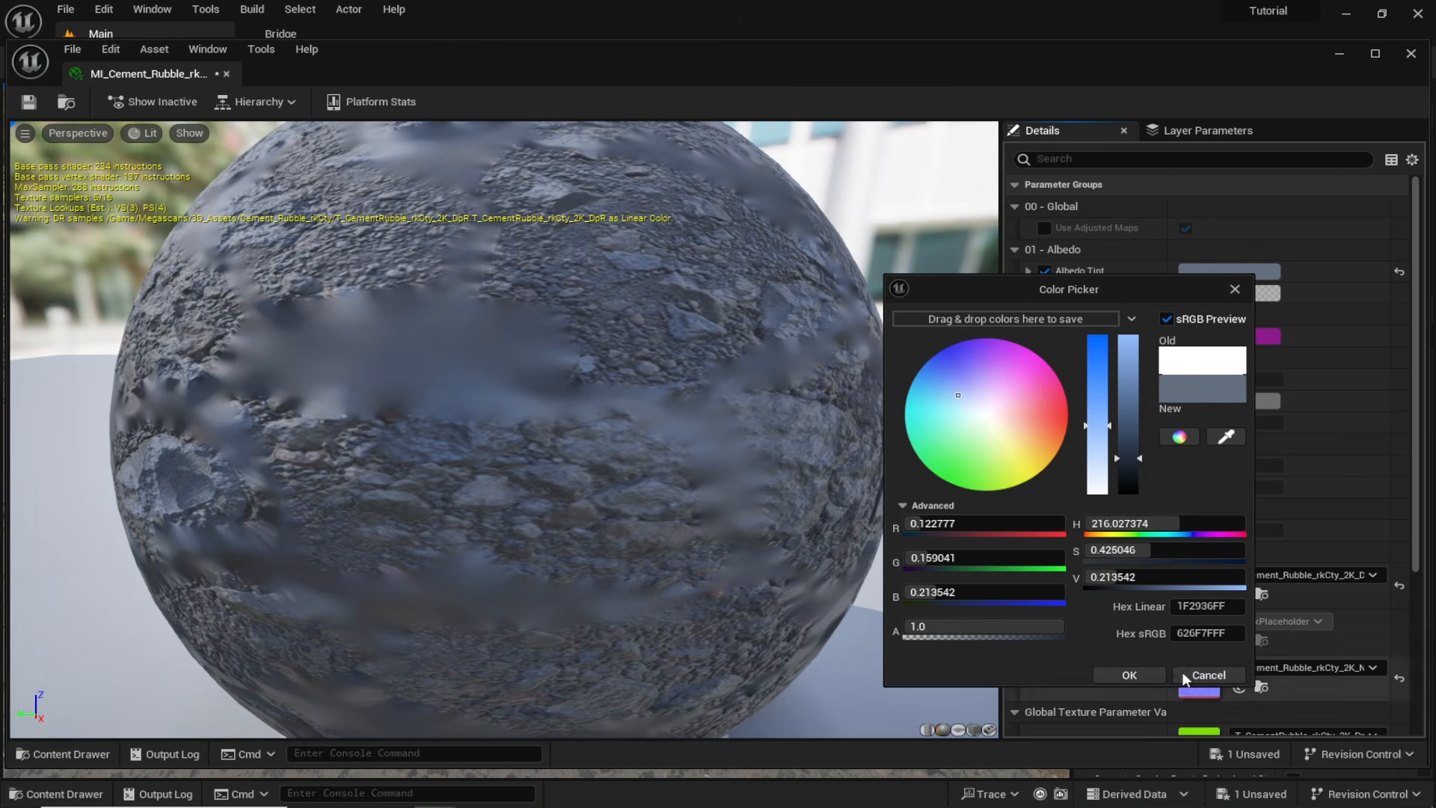
left_click(1142, 680)
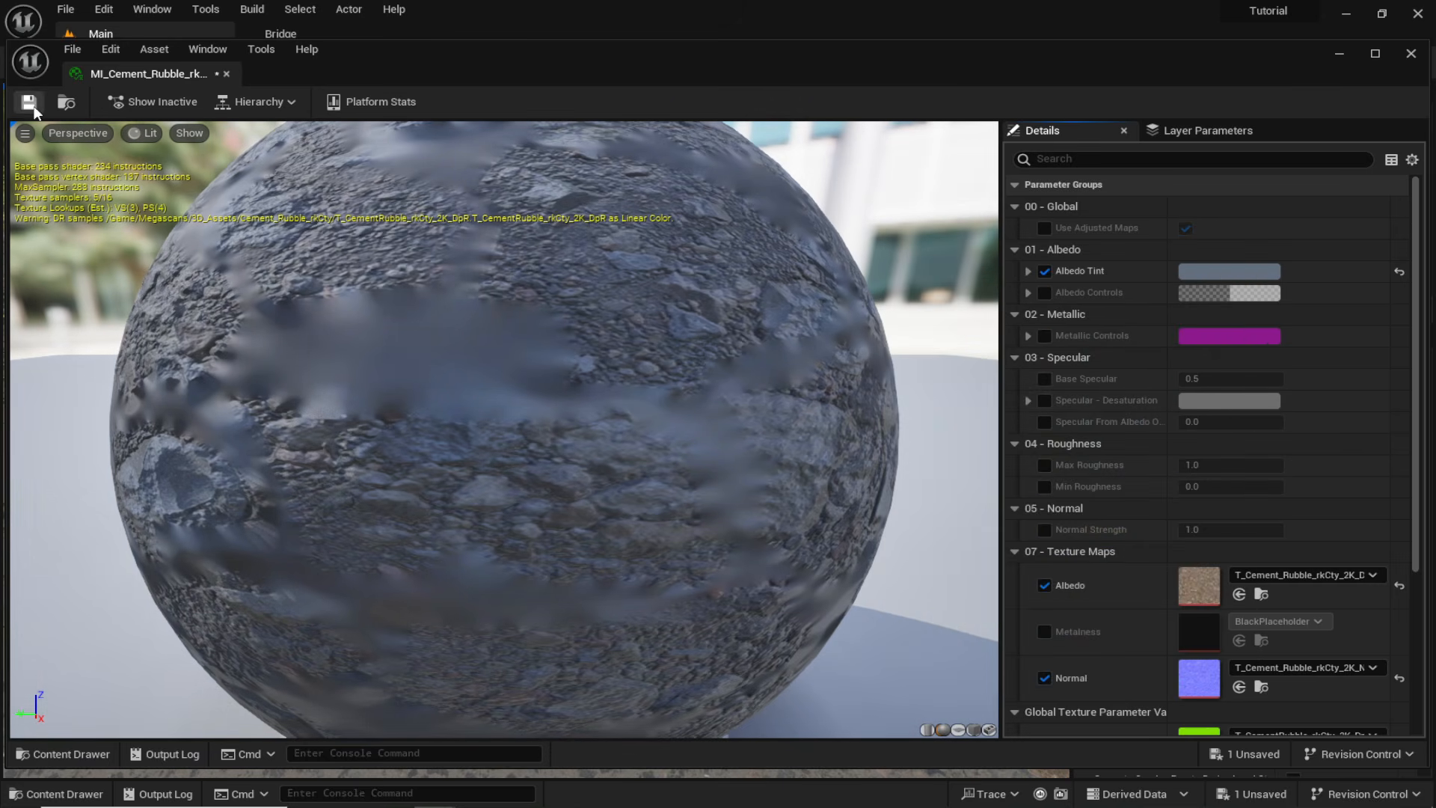
left_click(30, 104)
left_click(227, 73)
Locate the asset of the Concrete_Rubble_Pile_tgdtfg0da pile near the utility pole and open its material instance.
right_click_drag(535, 430, 583, 359)
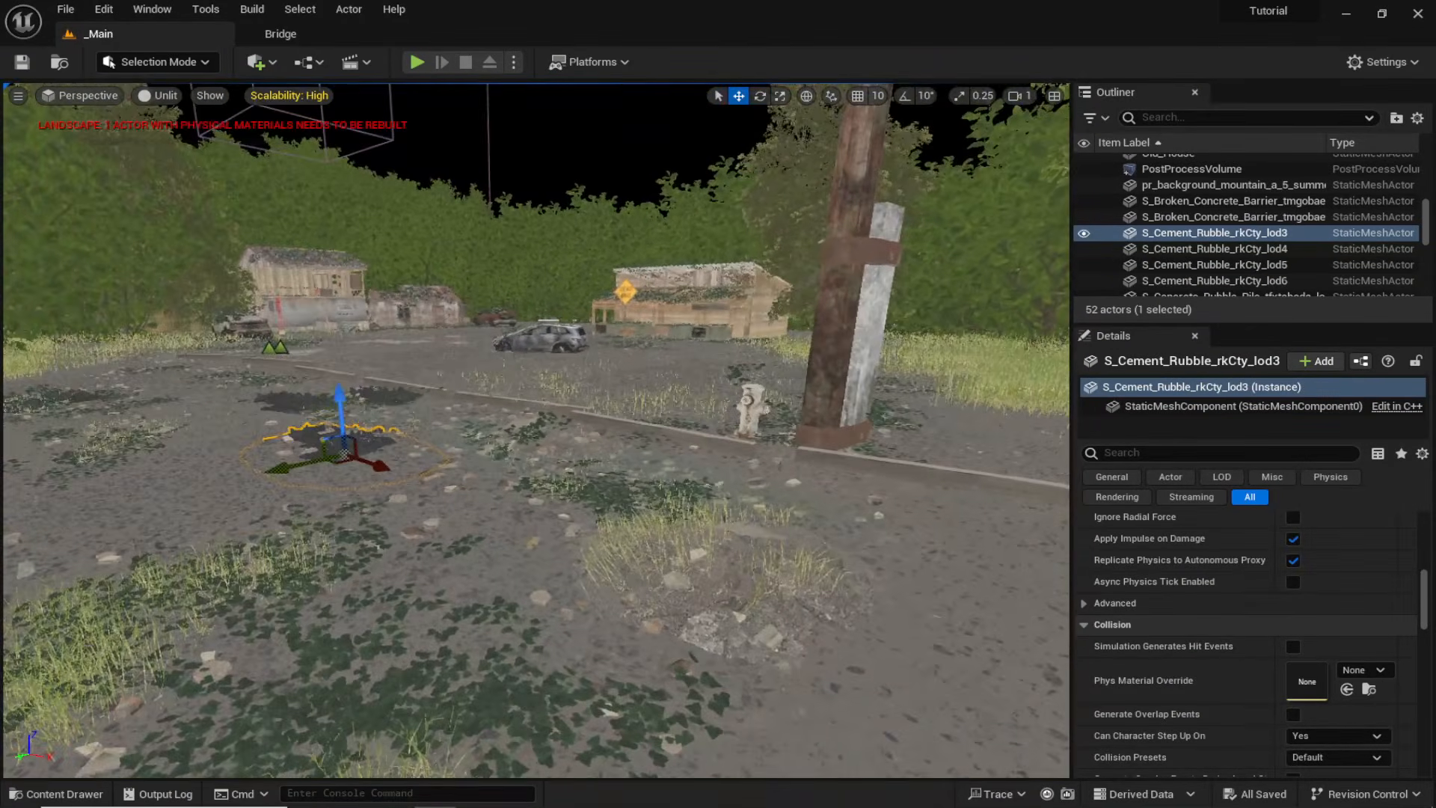
right_click_drag(666, 419, 708, 478)
left_click(759, 595)
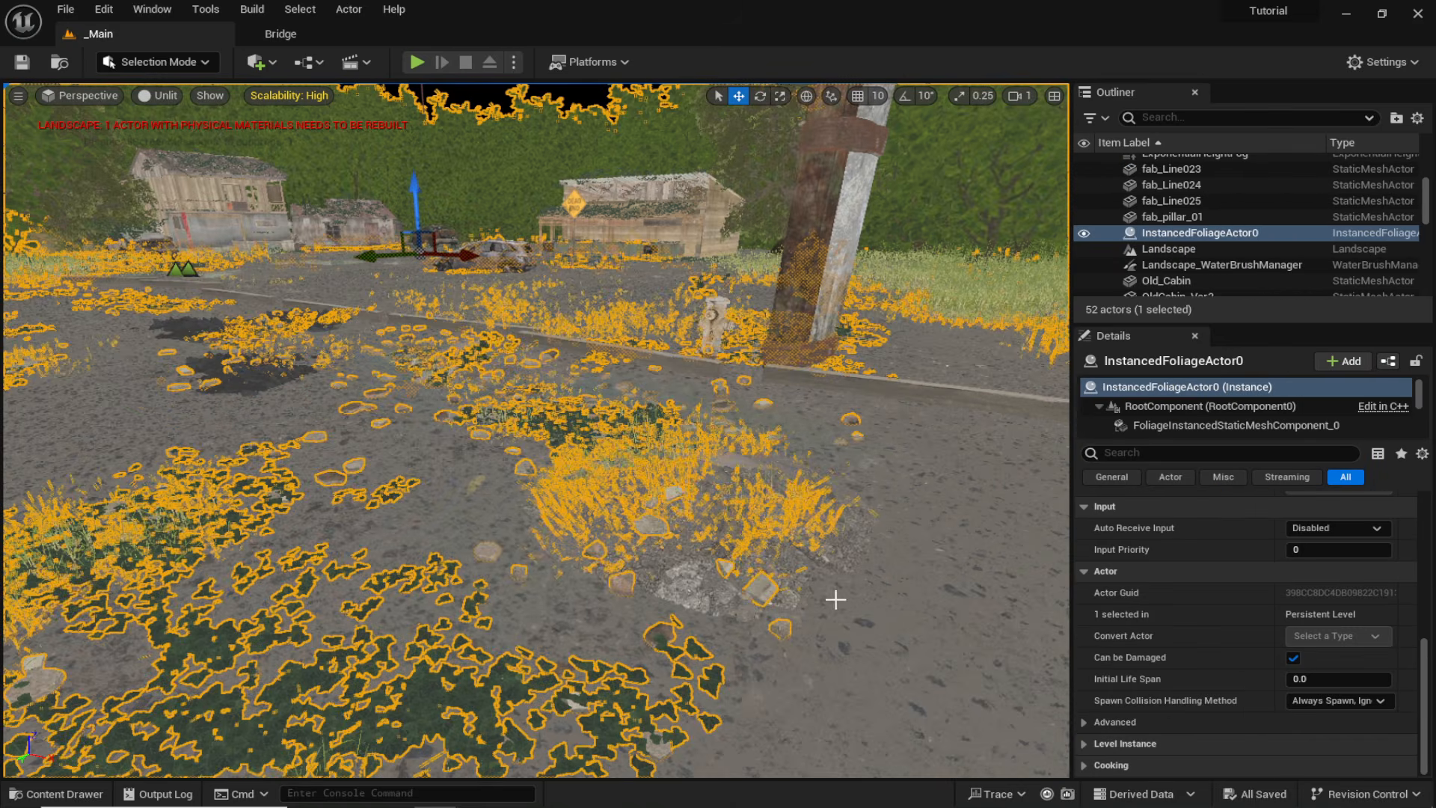
left_click(785, 591)
right_click(782, 591)
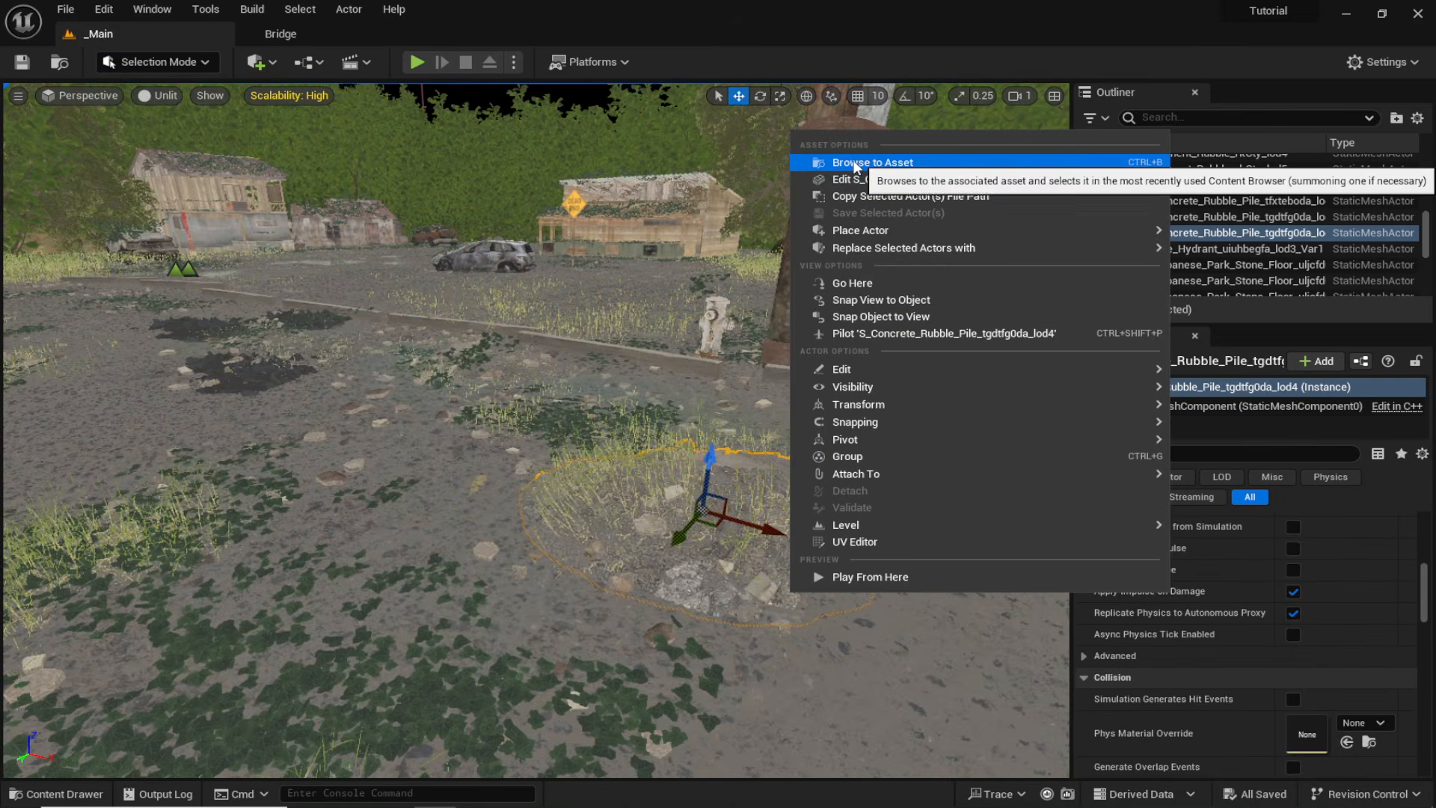
left_click(830, 159)
double_click(430, 607)
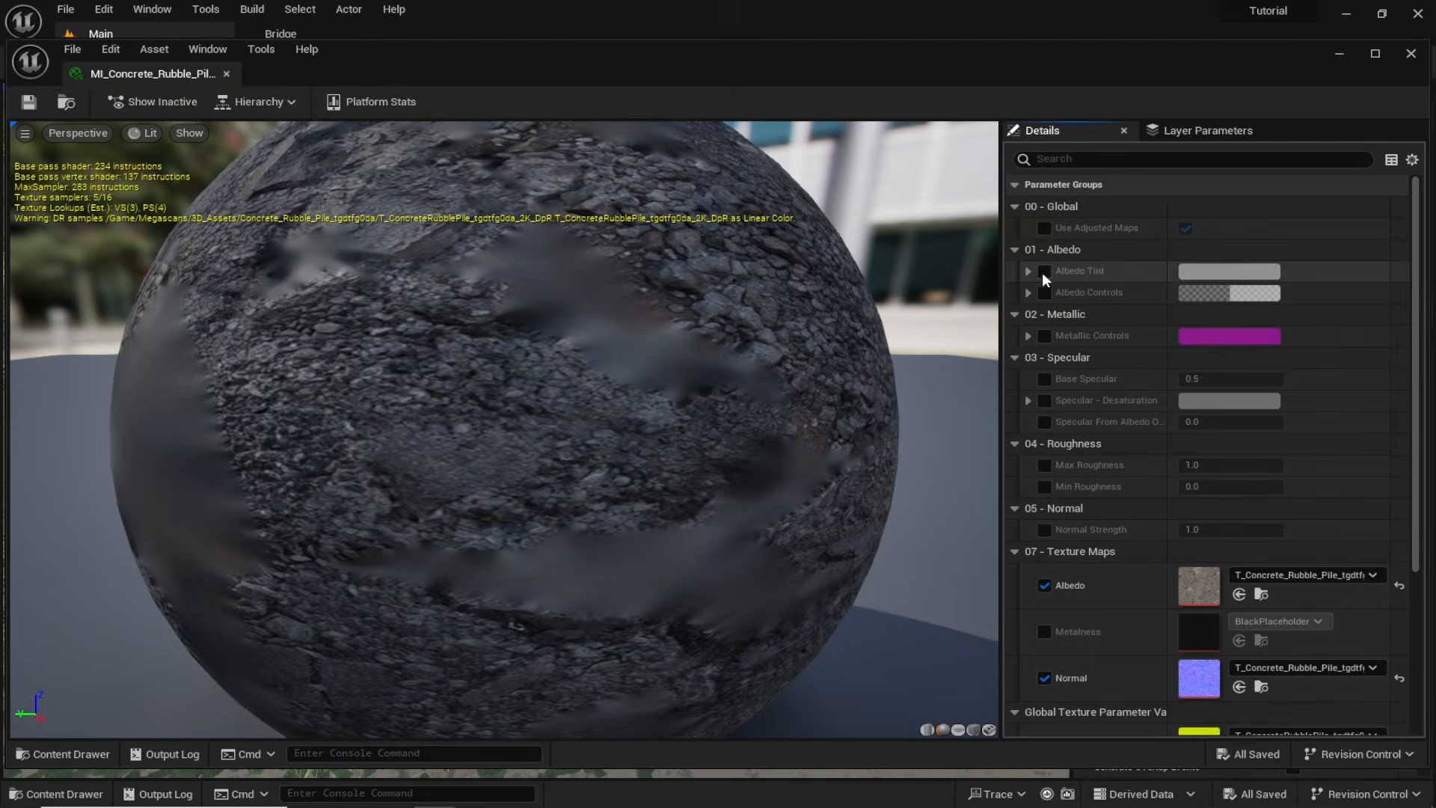
Enable Albedo Tint on the concrete rubble pile material and pick a dark tint colour.
left_click(1229, 271)
left_click(895, 396)
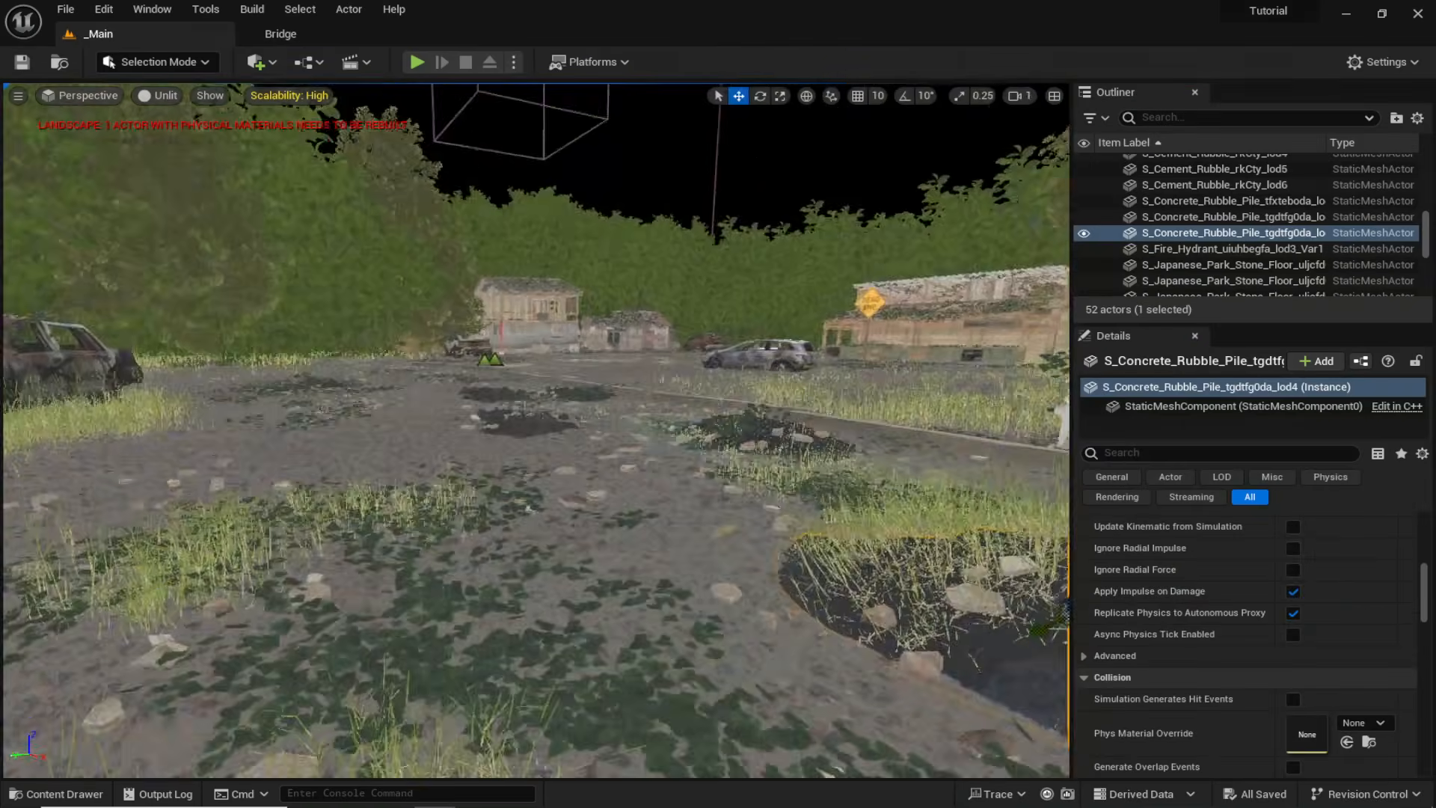
key("f")
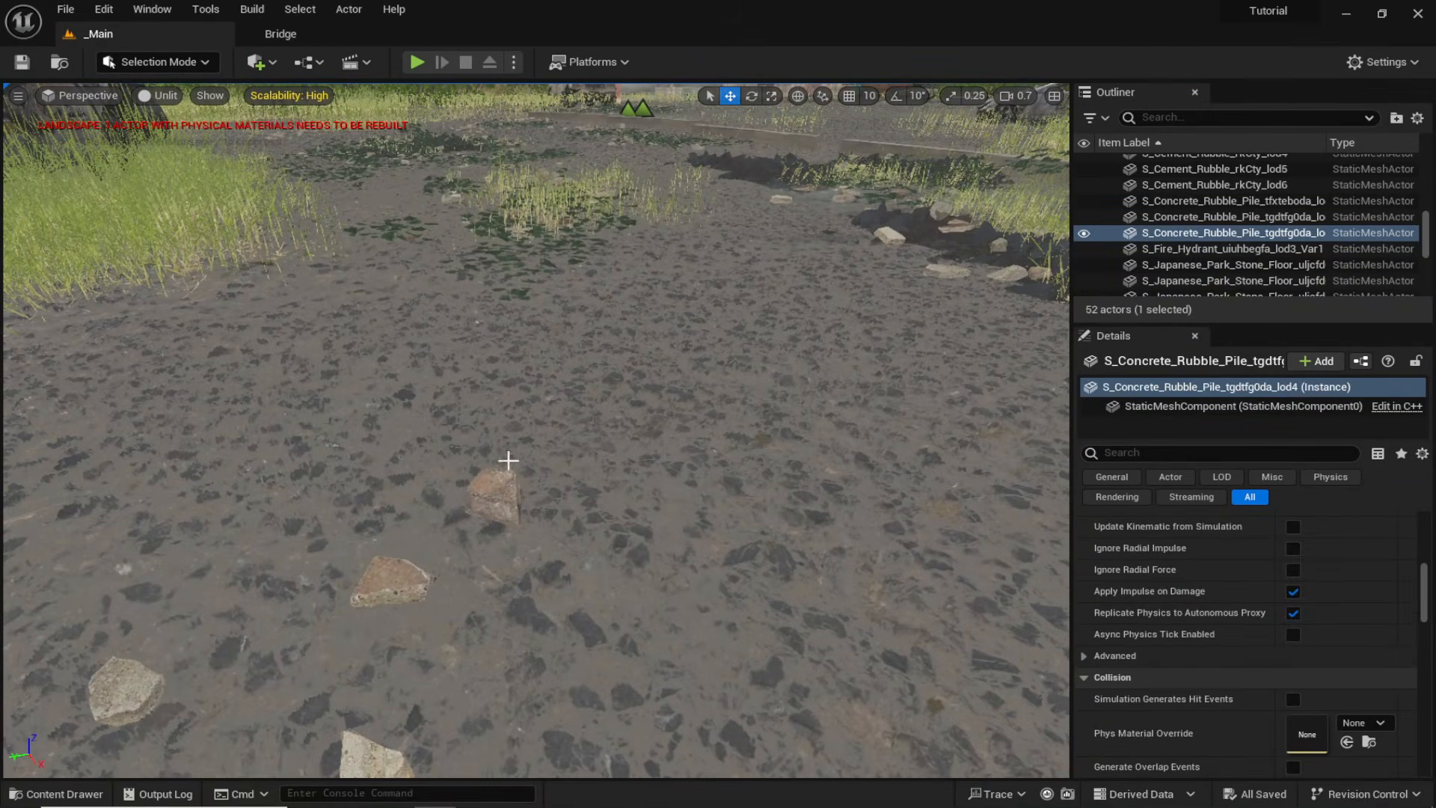
Open the material instance of the scattered stones from the Concrete_Rubble_rhlxZ folder in Megascans 3D_Assets.
left_click(482, 485)
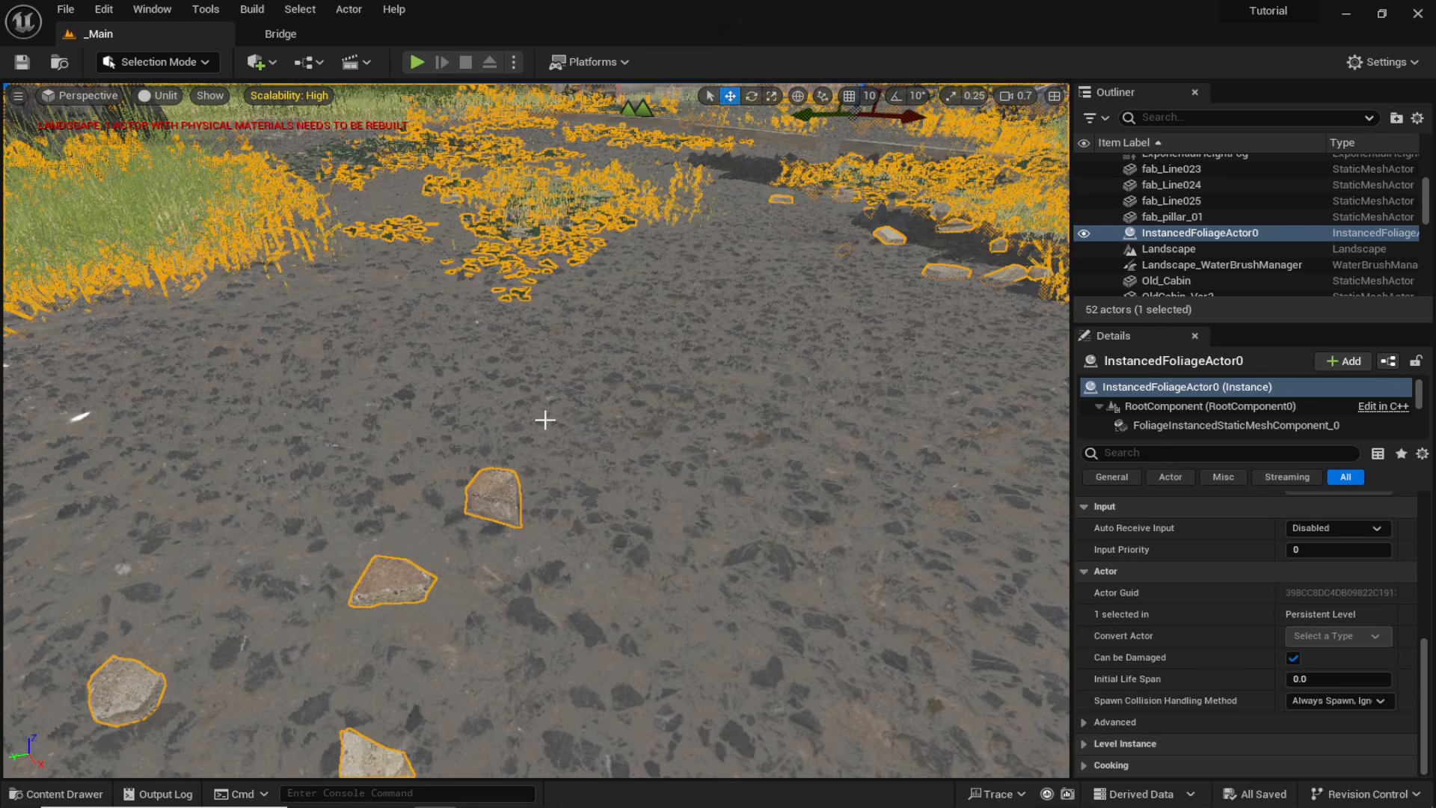
left_click(487, 487)
right_click_drag(488, 487, 535, 389)
key("ctrl+space")
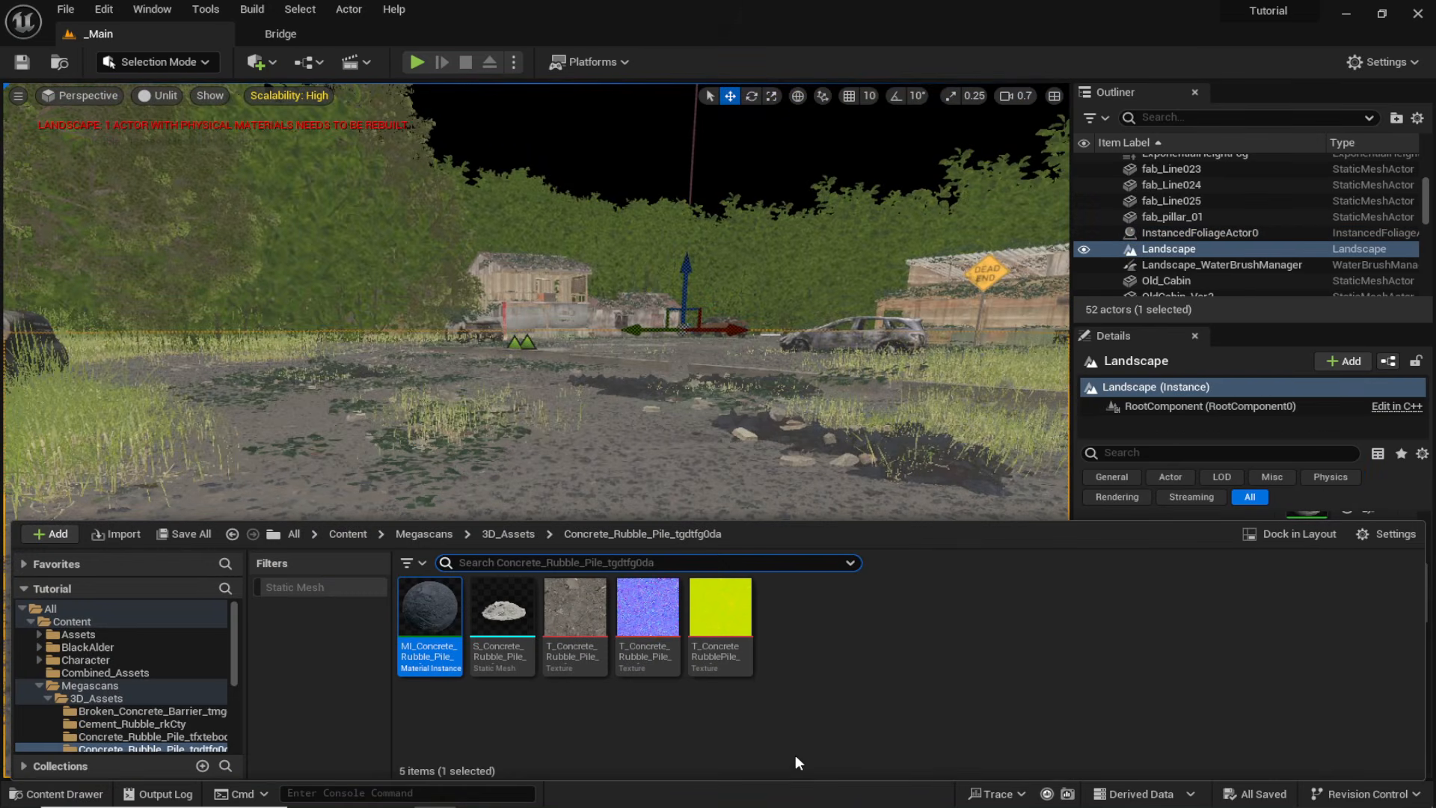
left_click(508, 534)
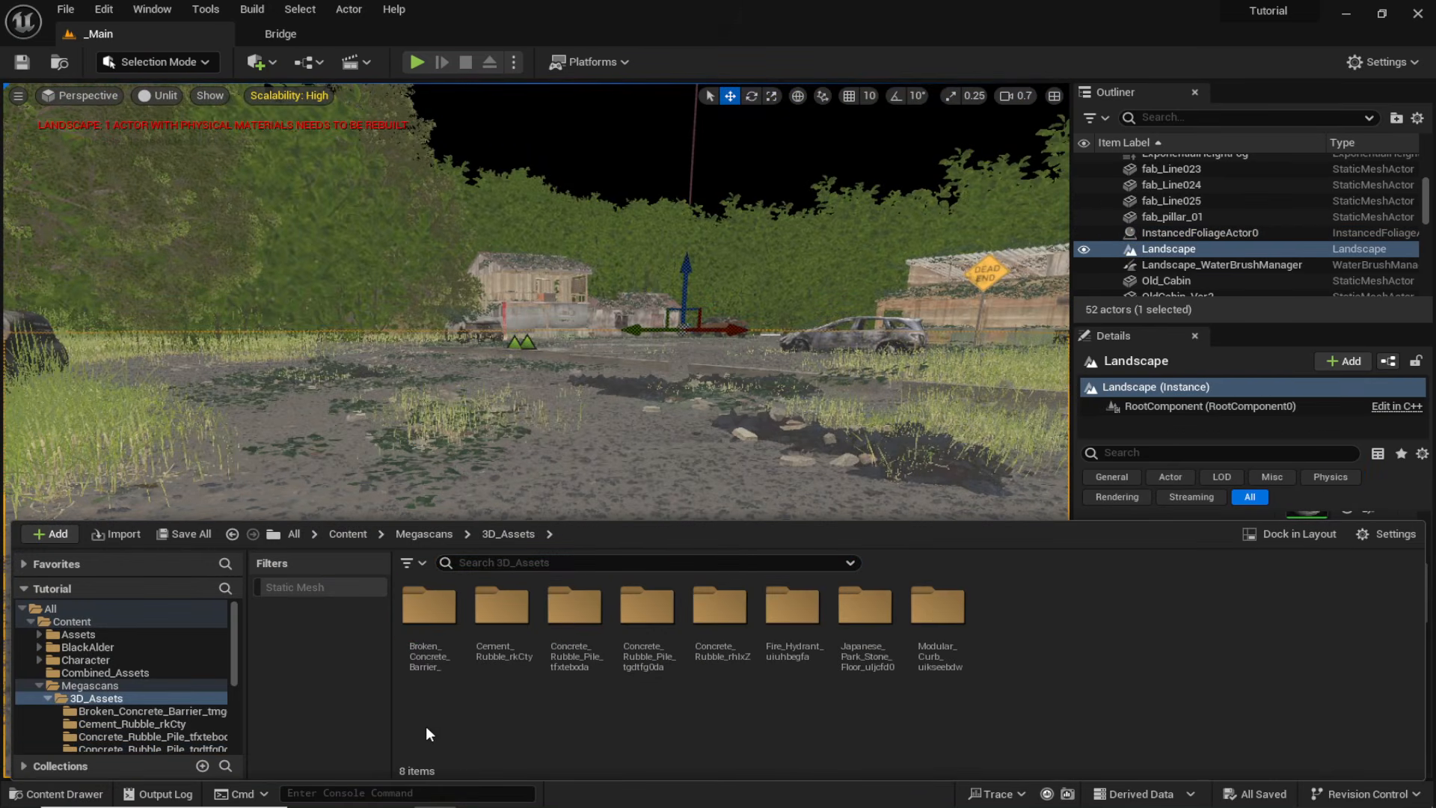
left_click(734, 635)
double_click(735, 634)
left_click(416, 607)
double_click(417, 607)
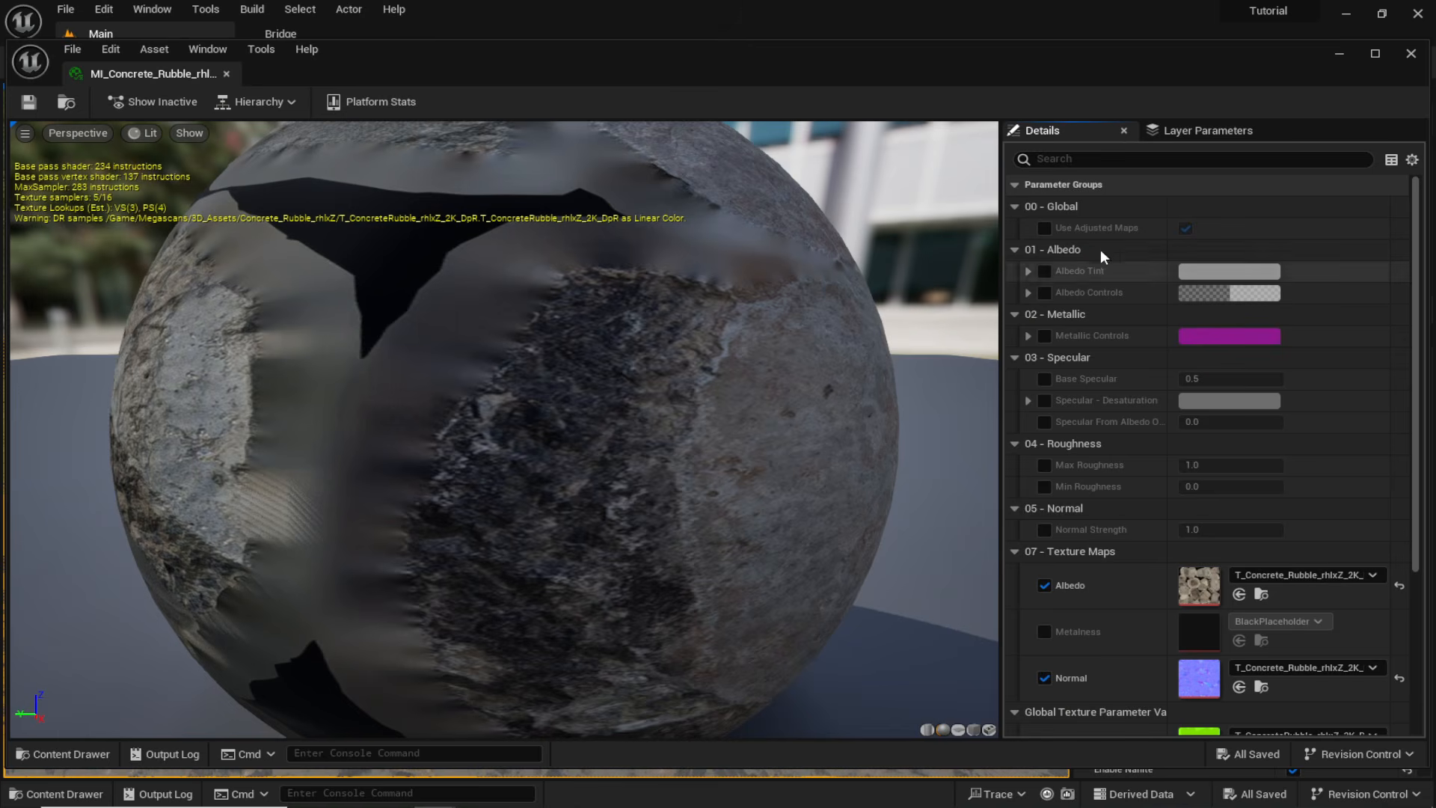
Enable Albedo Tint on the Concrete_Rubble_rhlxZ material and pick a much darker tint for the scattered stones.
left_click(1045, 271)
left_click(1224, 273)
left_click_drag(956, 380, 919, 389)
left_click_drag(1069, 405, 1077, 448)
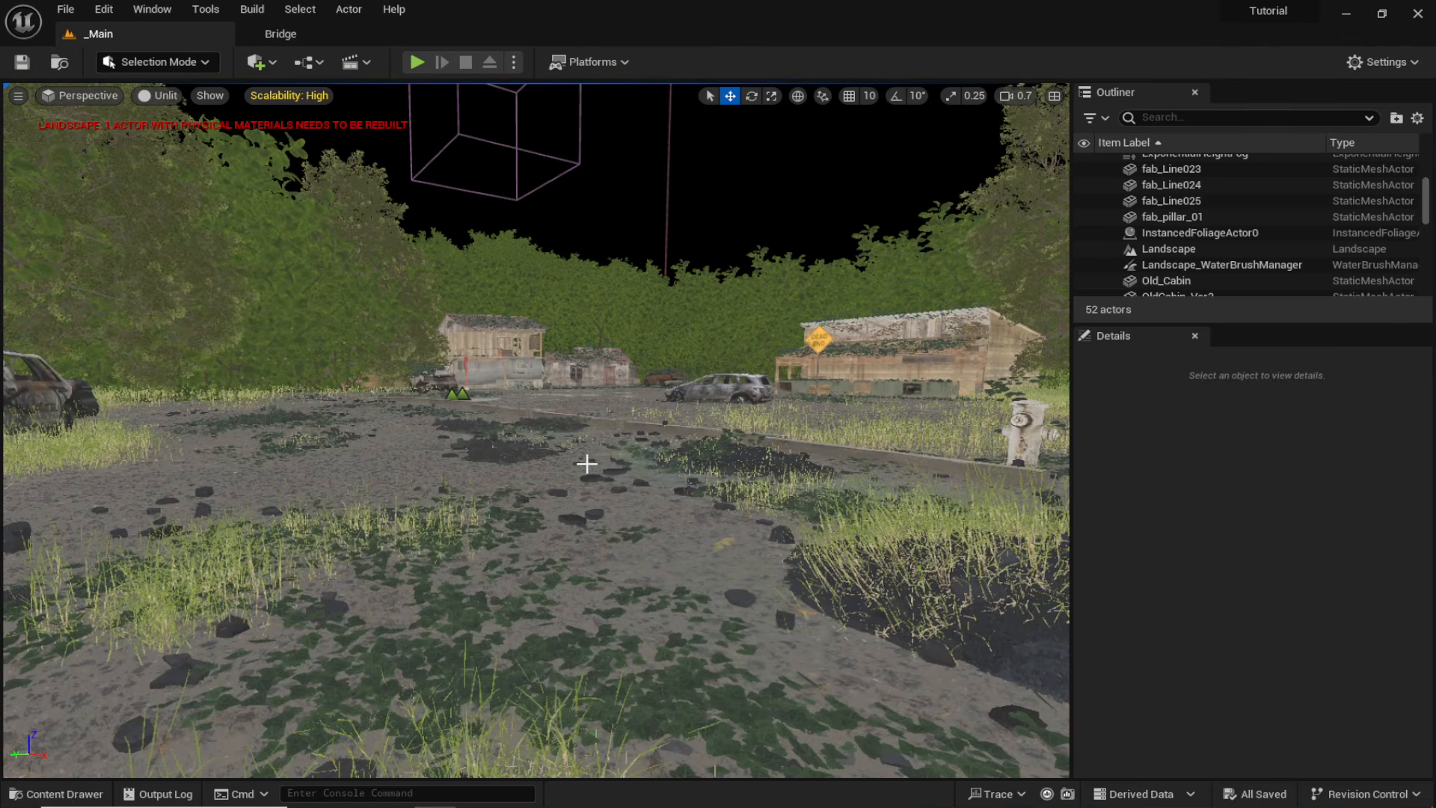
Open the M_Landscape material from the Damaged_Asphalt_vizhdcz folder in Megascans Surfaces.
right_click_drag(587, 464, 411, 576)
key("w")
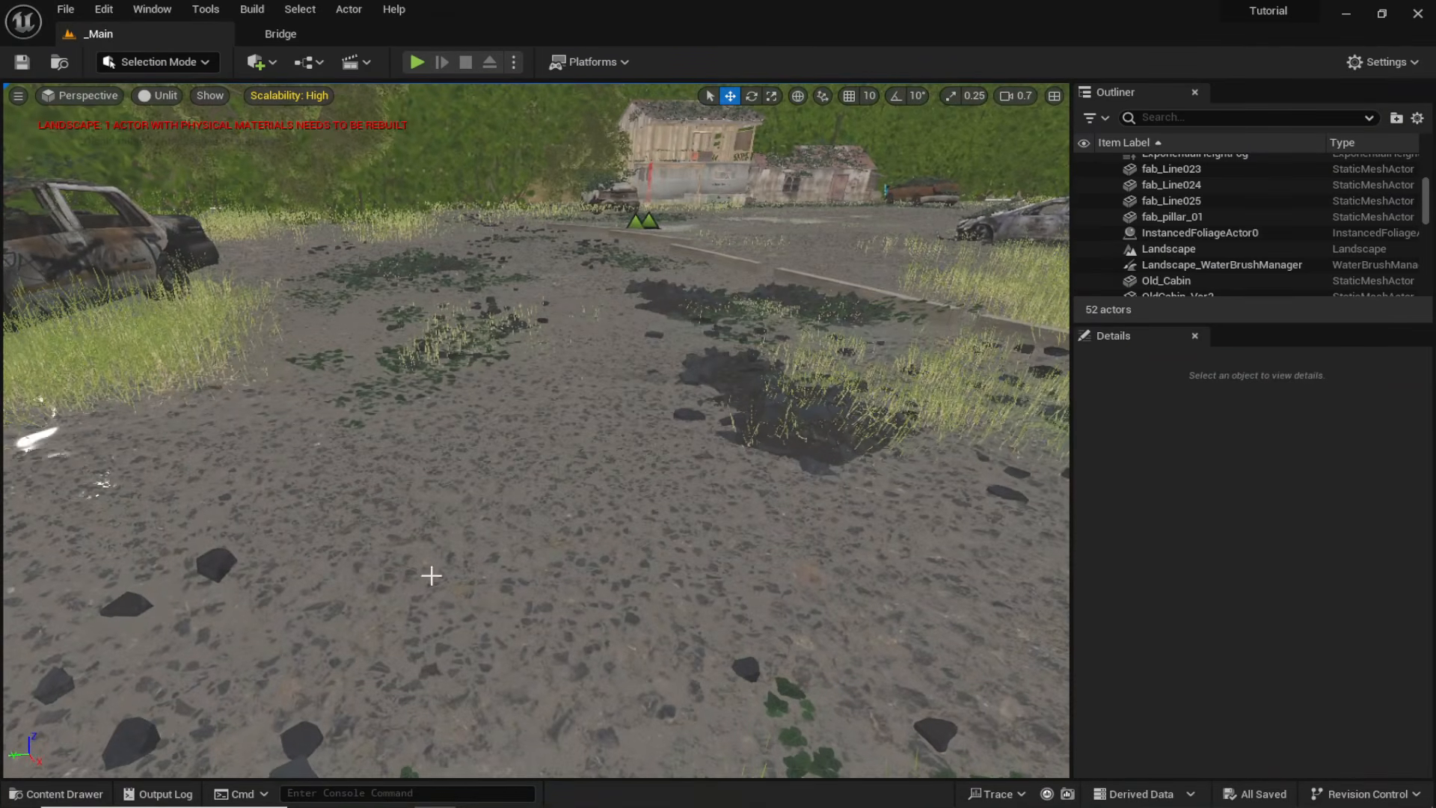
key("ctrl+space")
left_click(348, 533)
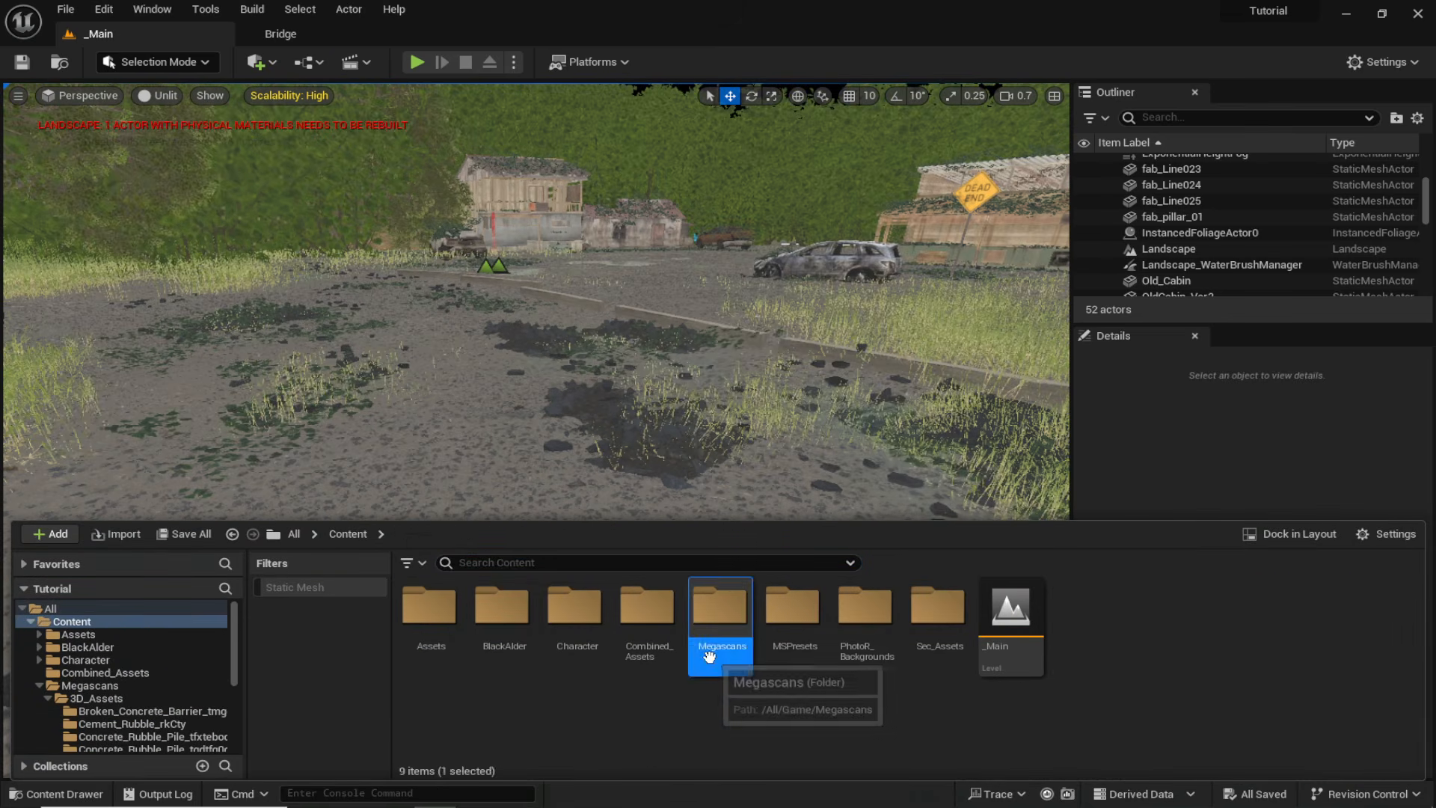
double_click(722, 607)
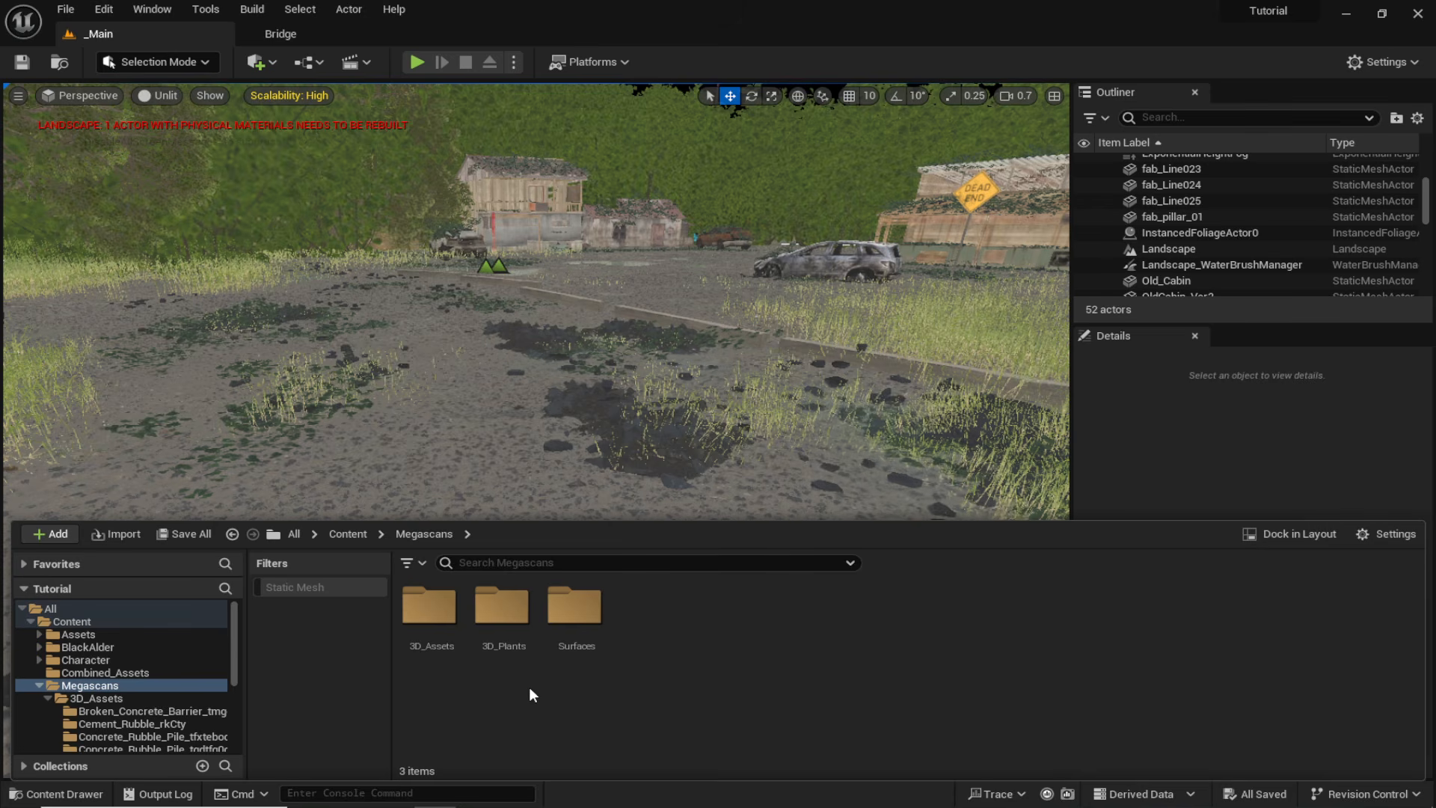
double_click(574, 632)
double_click(452, 658)
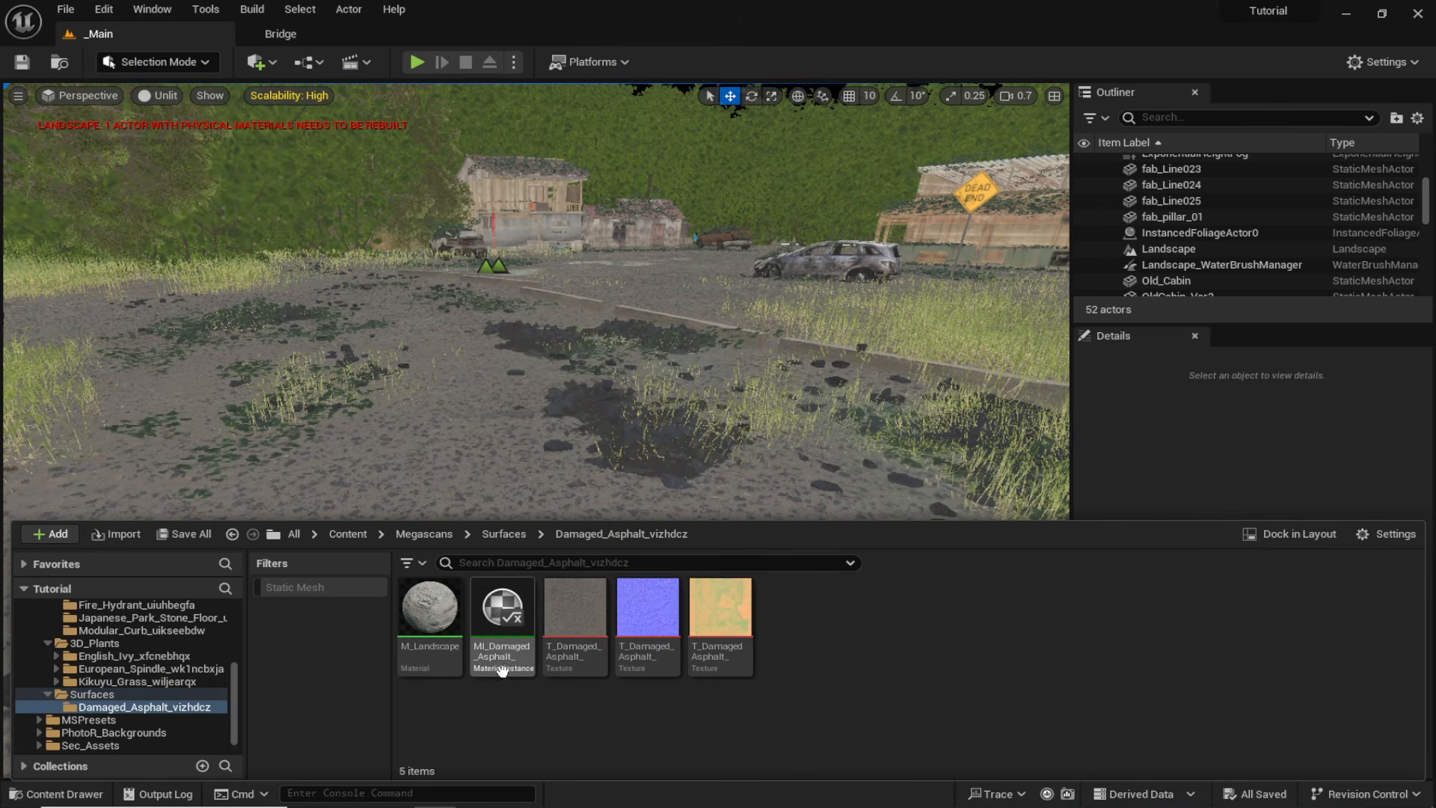
left_click(426, 620)
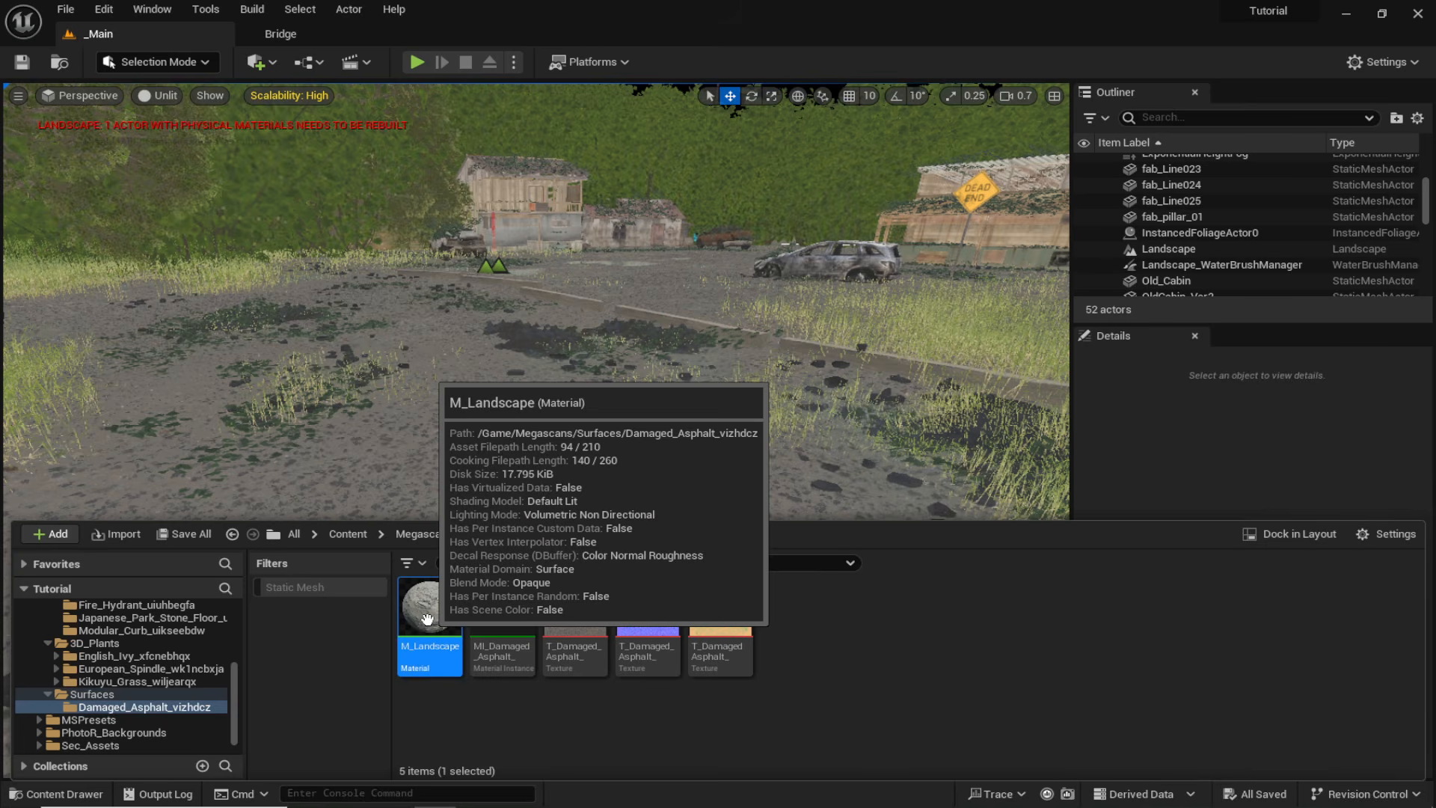
double_click(457, 594)
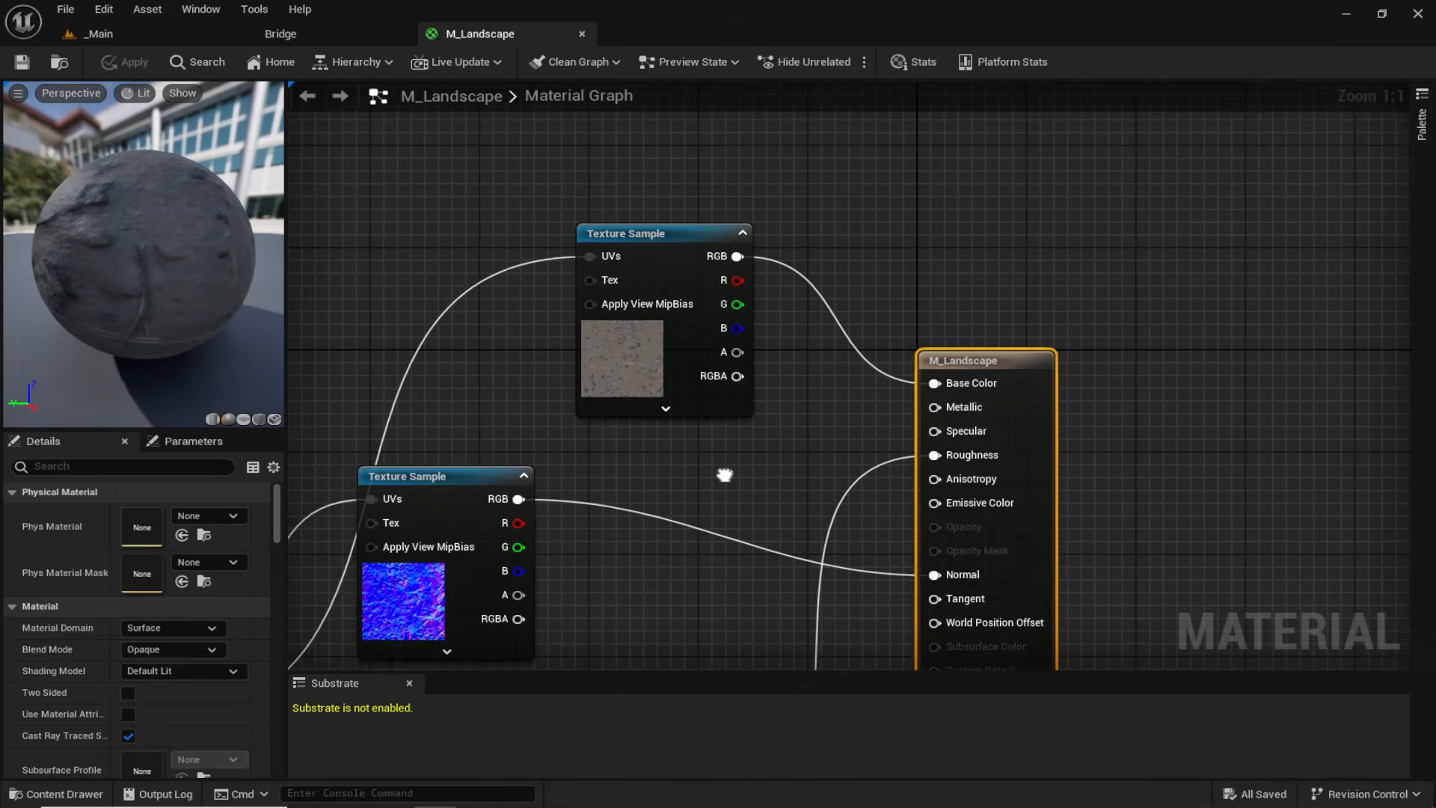
Move the asphalt colour Texture Sample away from the M_Landscape node and add a three-component Constant node above it.
left_click_drag(676, 288, 485, 237)
left_click(782, 222)
right_click_drag(783, 221, 763, 292)
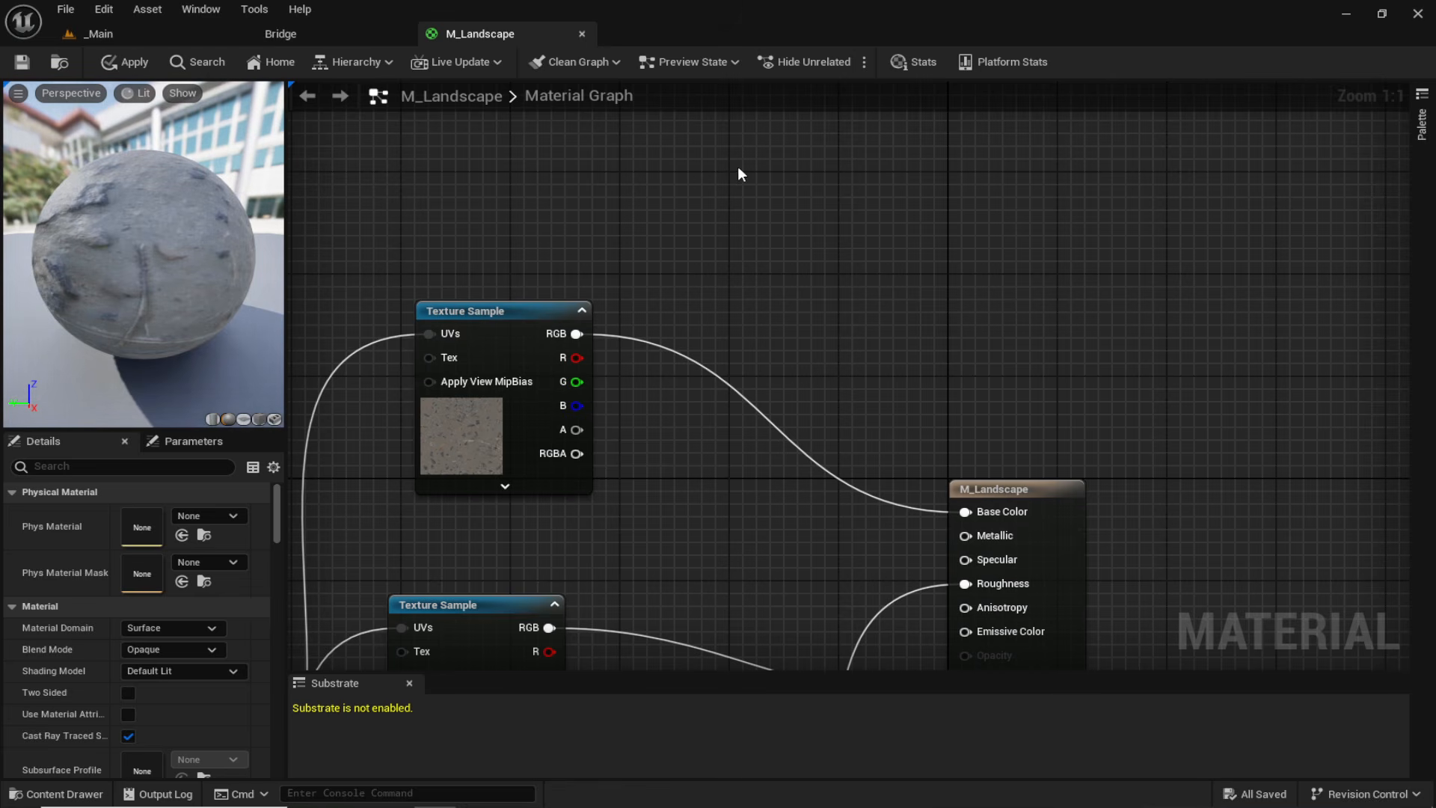
left_click(764, 150)
left_click(908, 447)
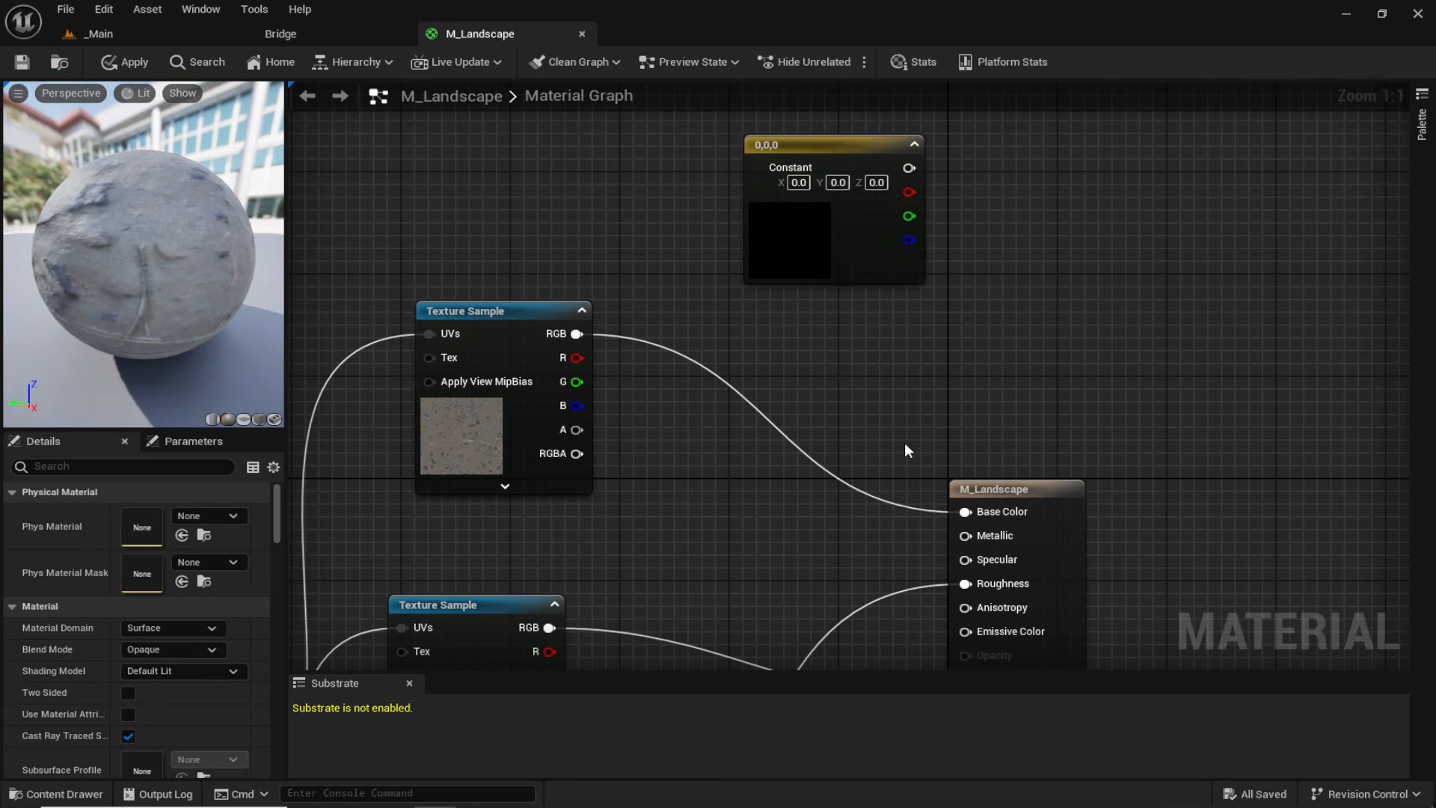
Add a Multiply node combining the constant (A) with the asphalt texture's RGB (B) and connect its output to Base Color.
left_click(863, 371)
left_click_drag(908, 376, 886, 375)
left_click_drag(576, 334, 917, 169)
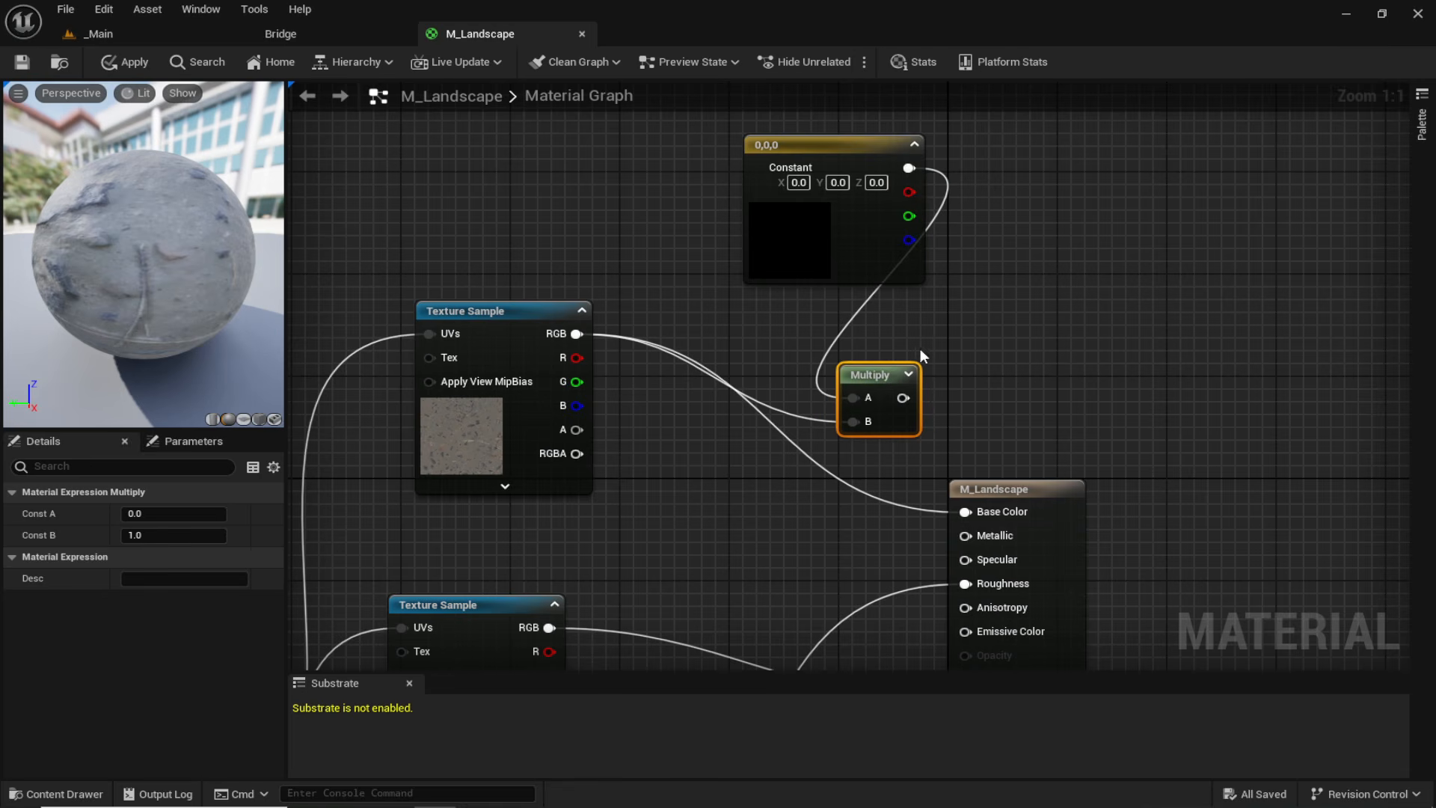
left_click_drag(897, 401, 977, 510)
left_click_drag(878, 374, 824, 400)
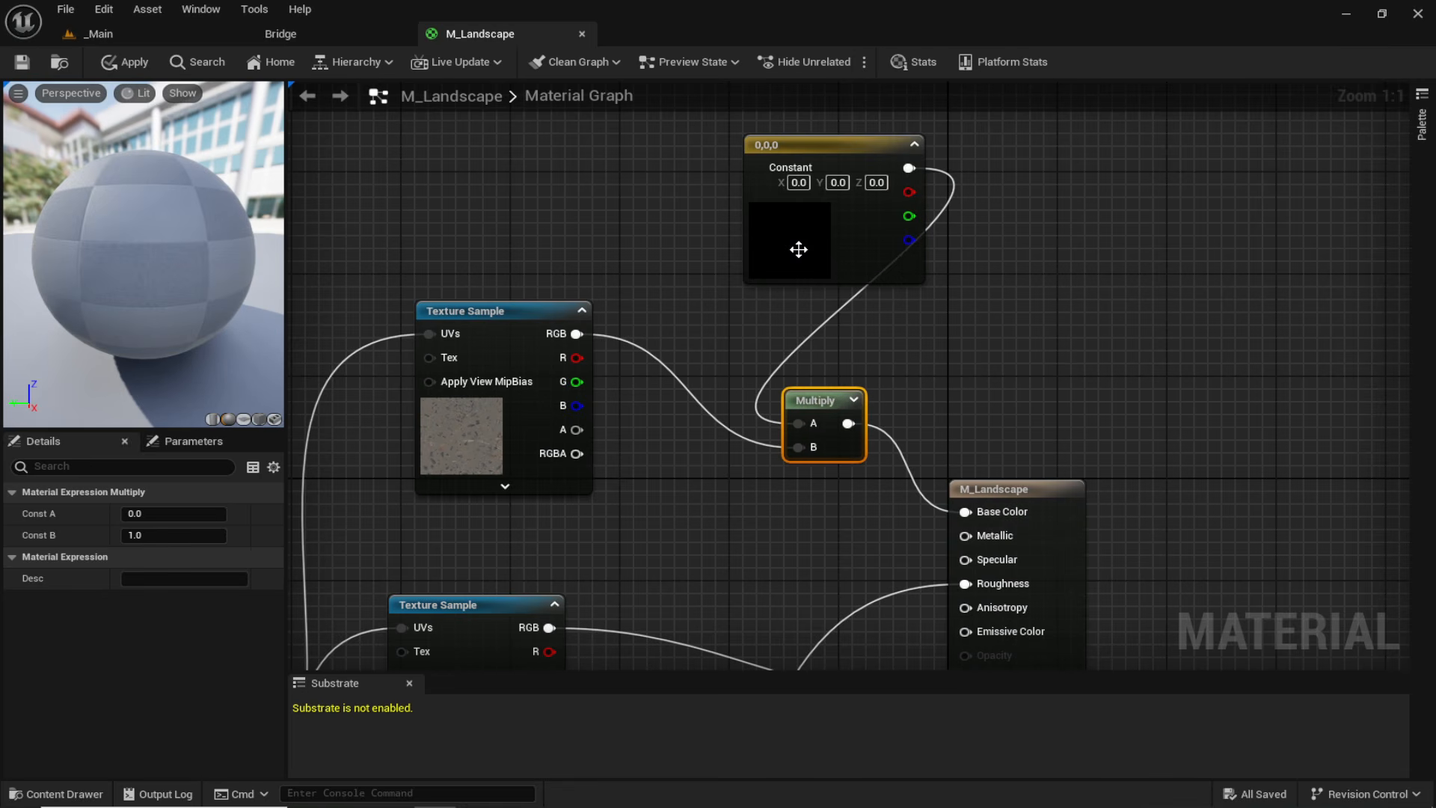
Set the constant's colour to a dark blue-grey of 0.0764, 0.129, 0.177 and apply the M_Landscape changes.
double_click(798, 249)
mouse_move(1046, 434)
left_mouse_down()
mouse_move(1044, 419)
mouse_move(1041, 432)
left_mouse_up()
left_click_drag(895, 407, 868, 368)
left_click_drag(1043, 430, 1047, 441)
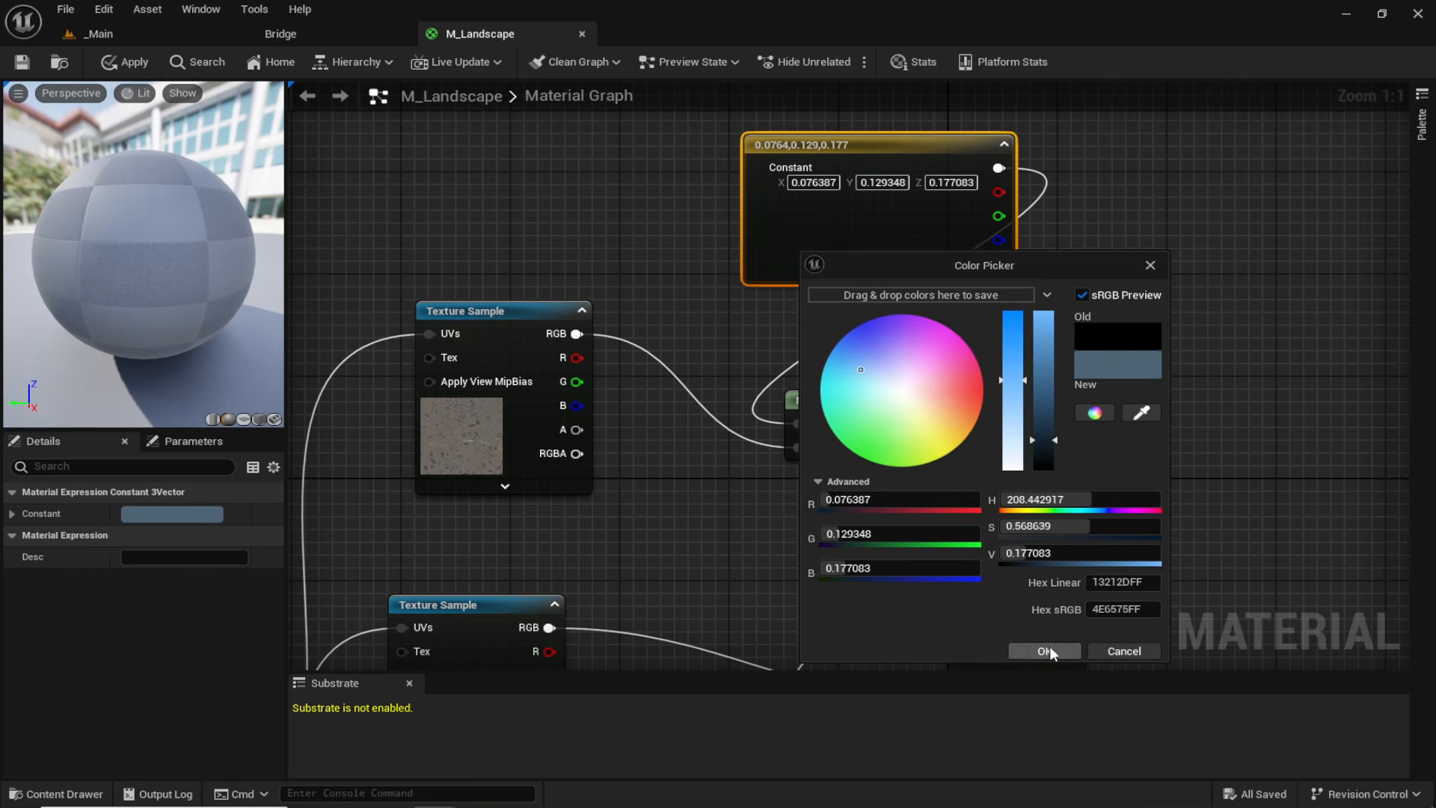
left_click(1044, 650)
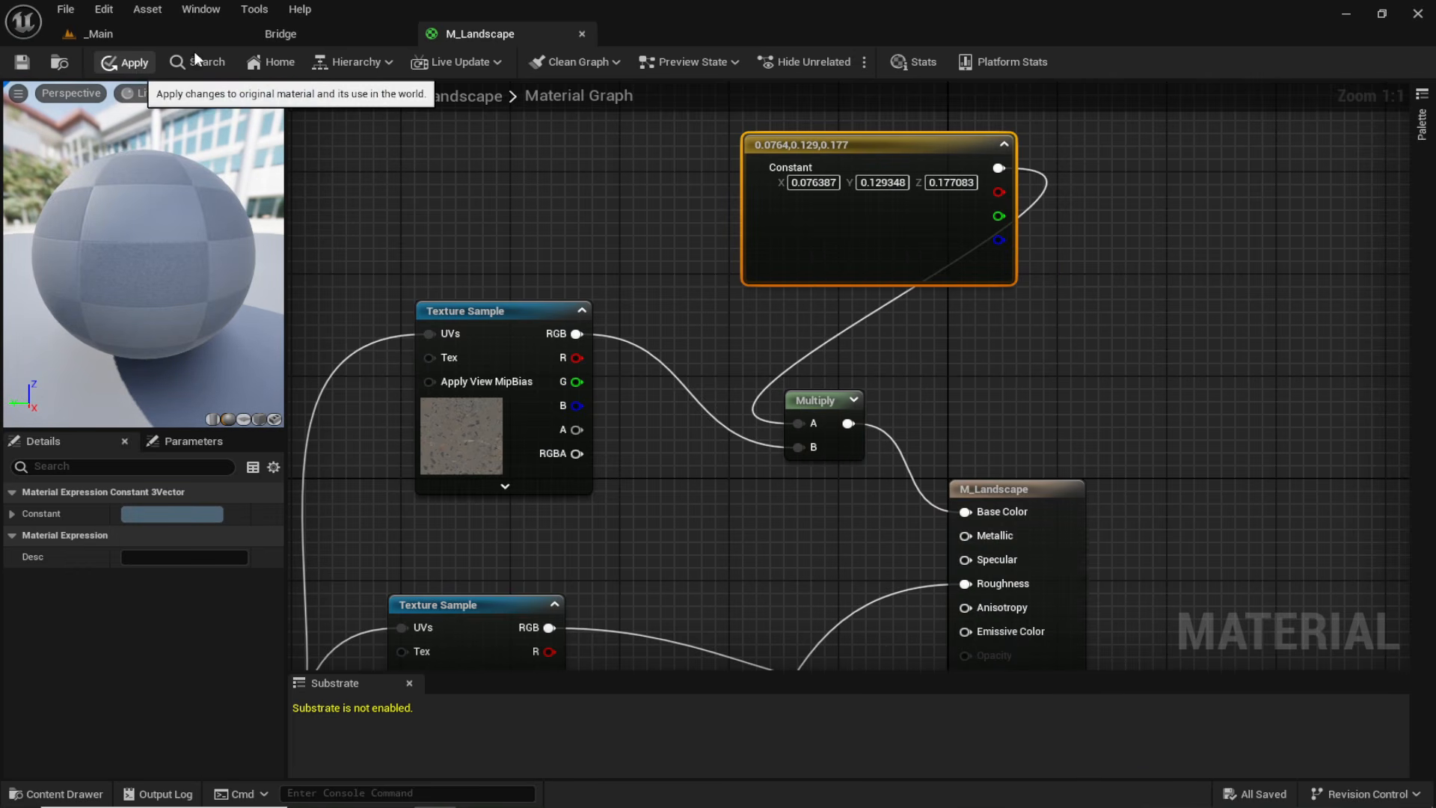
left_click(135, 63)
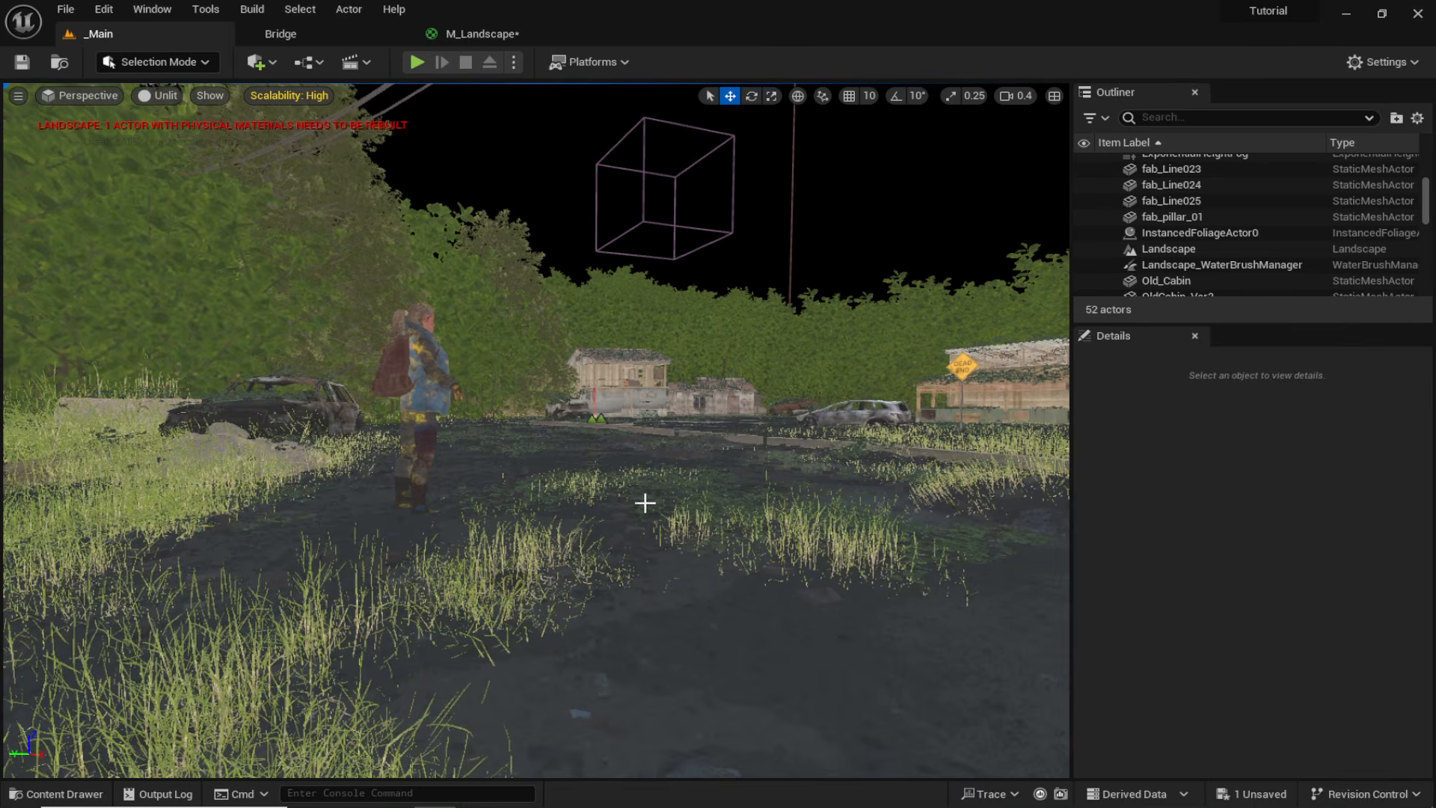
Select the concrete rubble pile in front of the burned car and open its material instance from the Concrete_Rubble_Pile_tfxteboda folder.
right_click_drag(685, 457, 663, 497)
key("w")
scroll(685, 457, "up", 2)
left_click(713, 417)
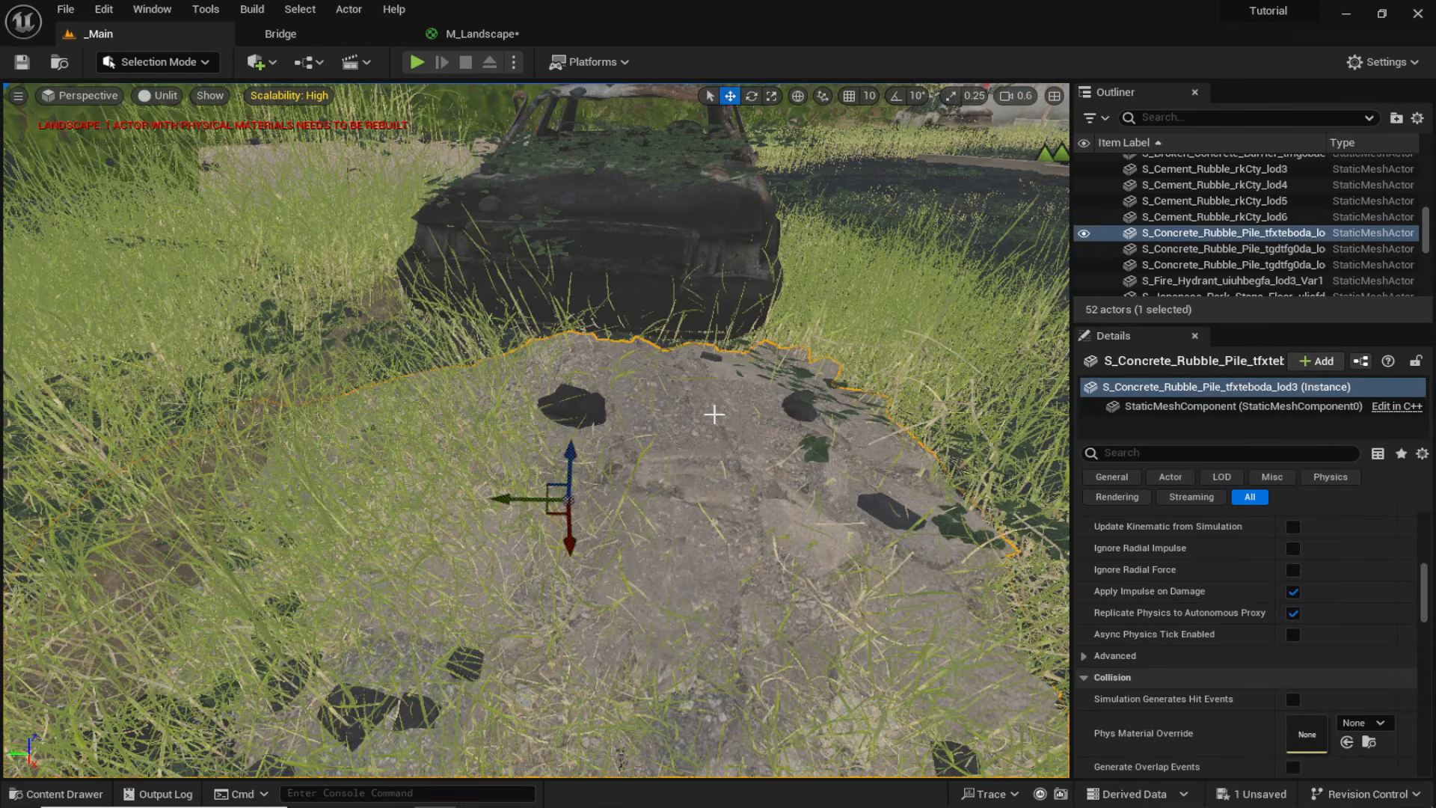
right_click(715, 421)
left_click(792, 376)
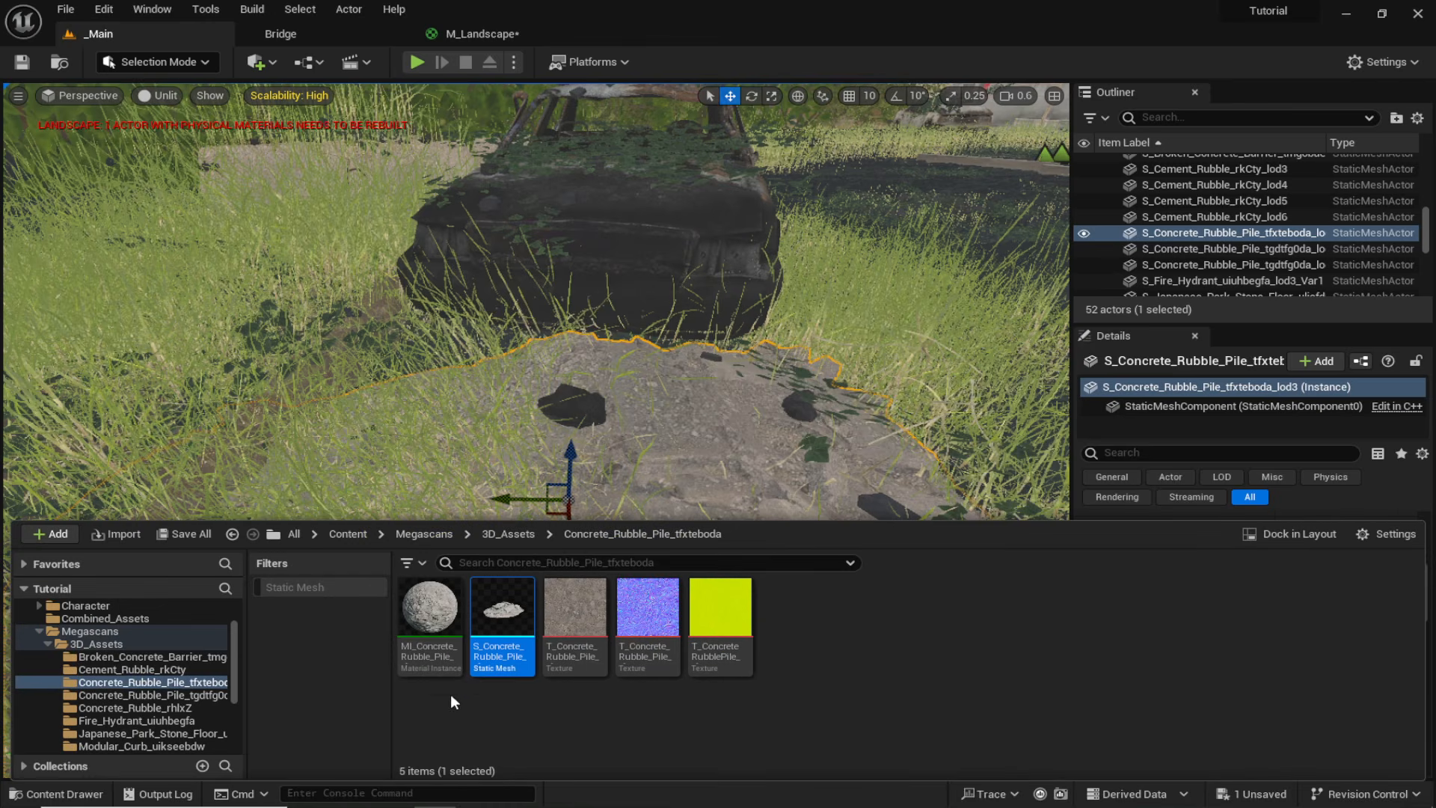
left_click(448, 621)
double_click(450, 621)
Enable Albedo Tint on the rubble pile's material and pick a dark blue-grey tint matching the ground.
left_click(1045, 271)
left_click(1229, 272)
left_click(935, 402)
left_click_drag(1112, 336, 1106, 454)
left_click(1110, 671)
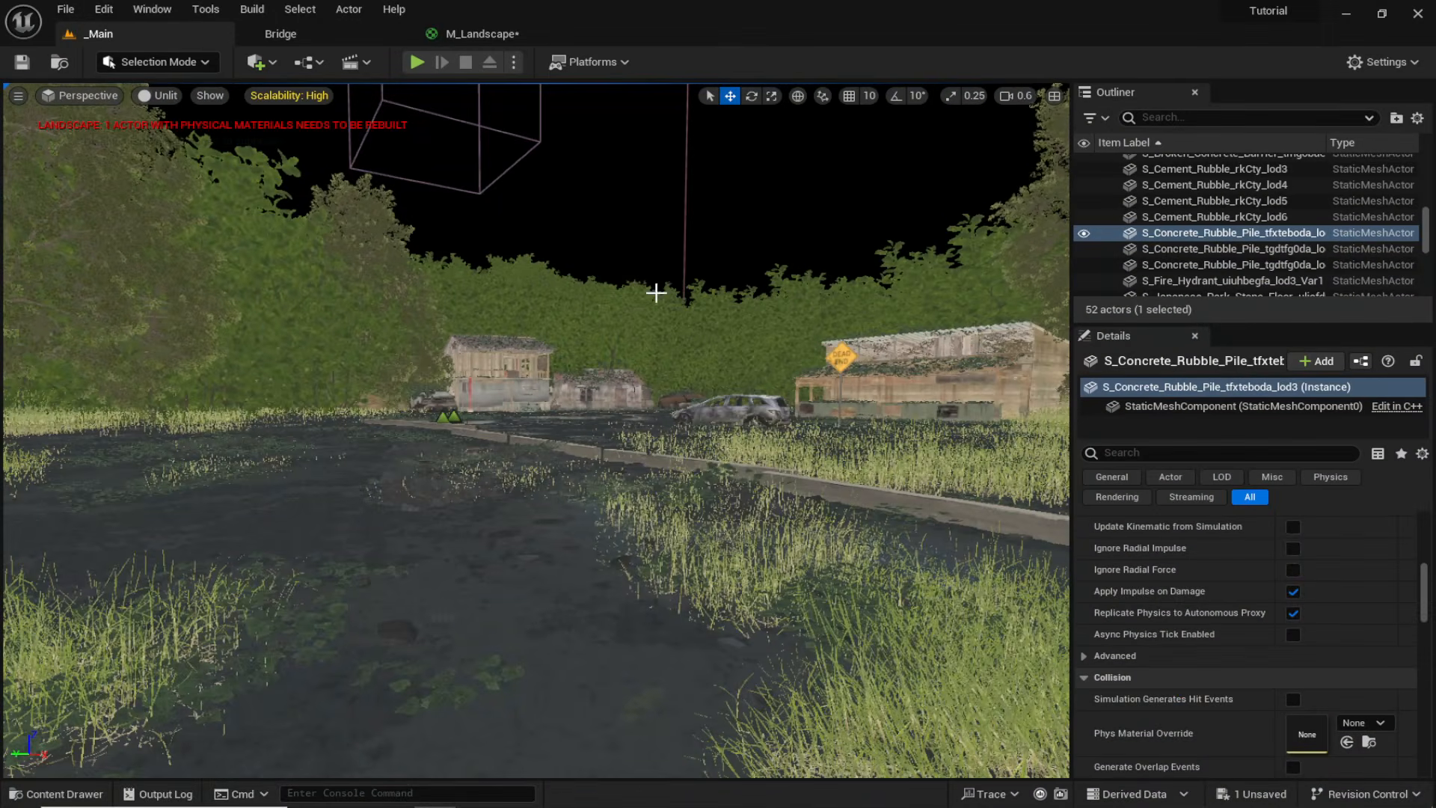
mouse_move(656, 292)
right_mouse_down()
mouse_move(815, 389)
mouse_move(664, 343)
mouse_move(650, 305)
right_mouse_up()
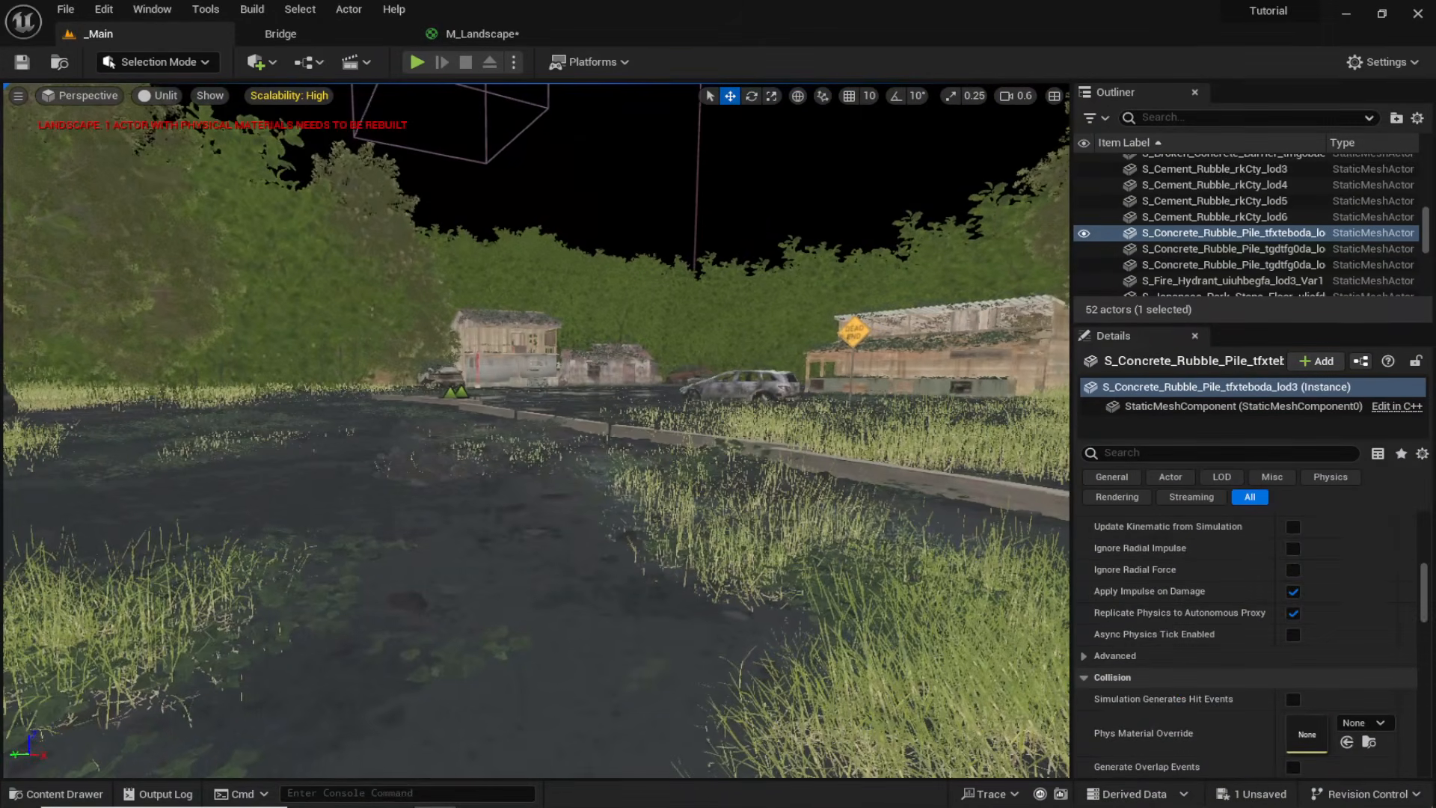
Open the first Kikuyu grass material instance from the Kikuyu_Grass_wiljearqx folder in Megascans 3D_Plants.
key("ctrl+space")
left_click(891, 682)
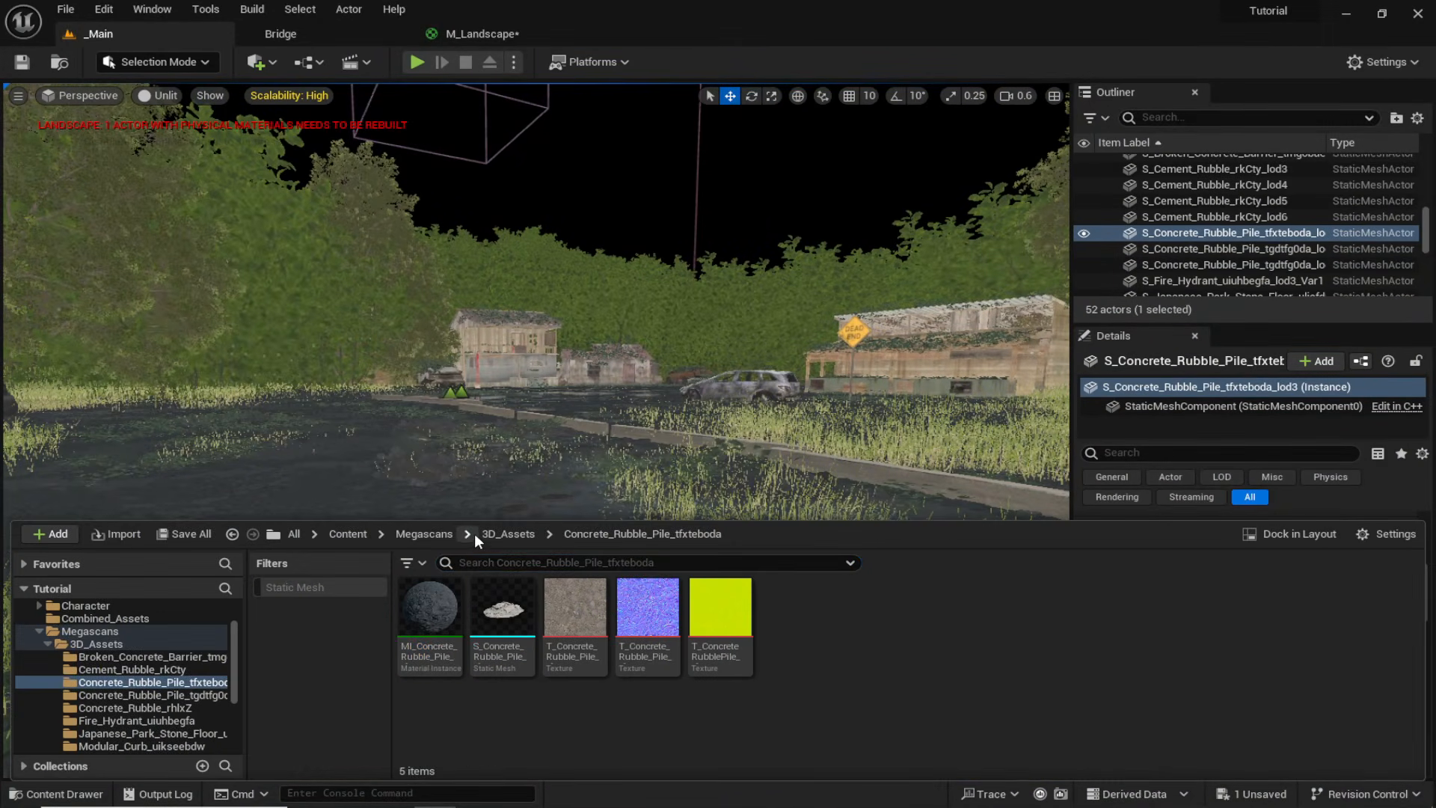
left_click(424, 535)
double_click(501, 606)
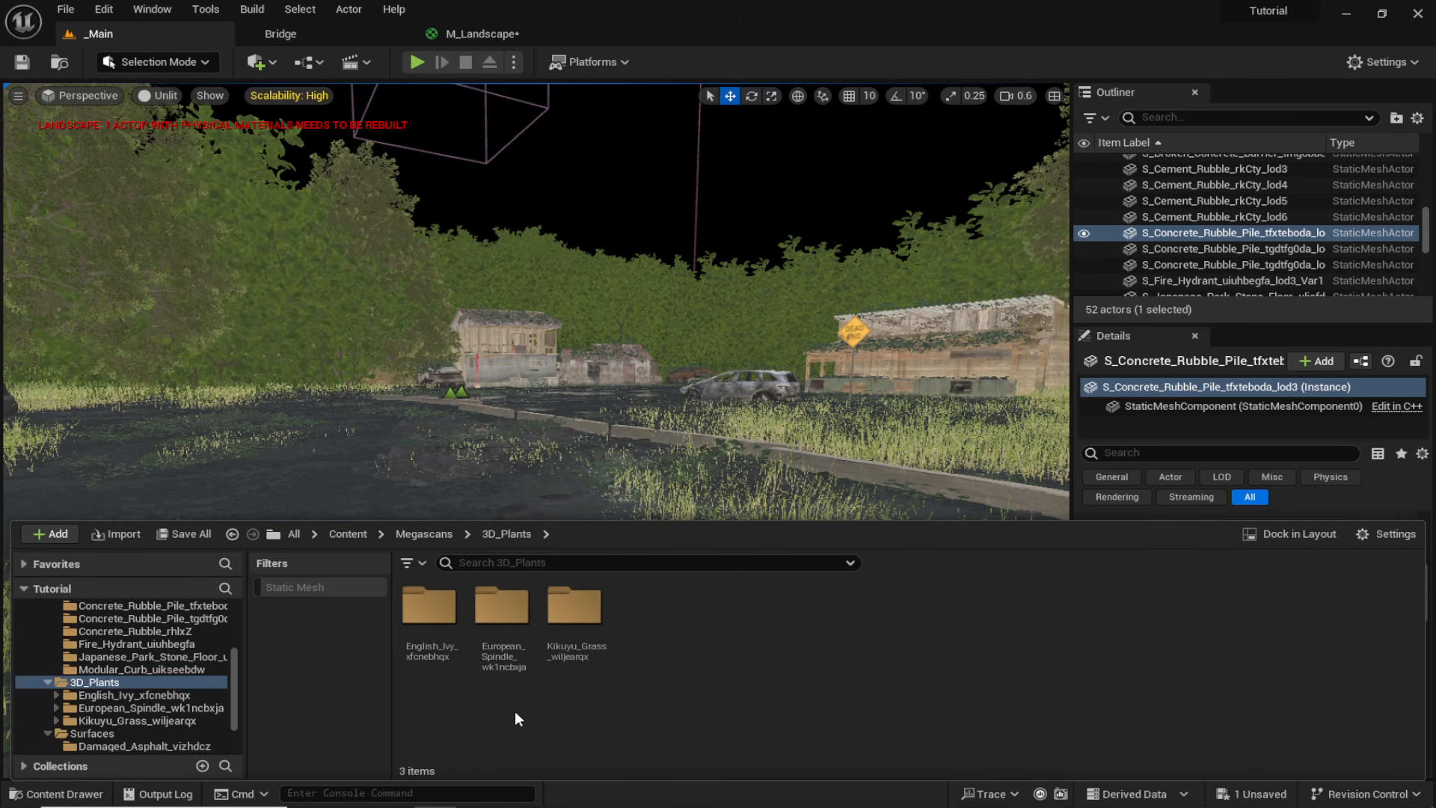
double_click(589, 676)
left_click(587, 617)
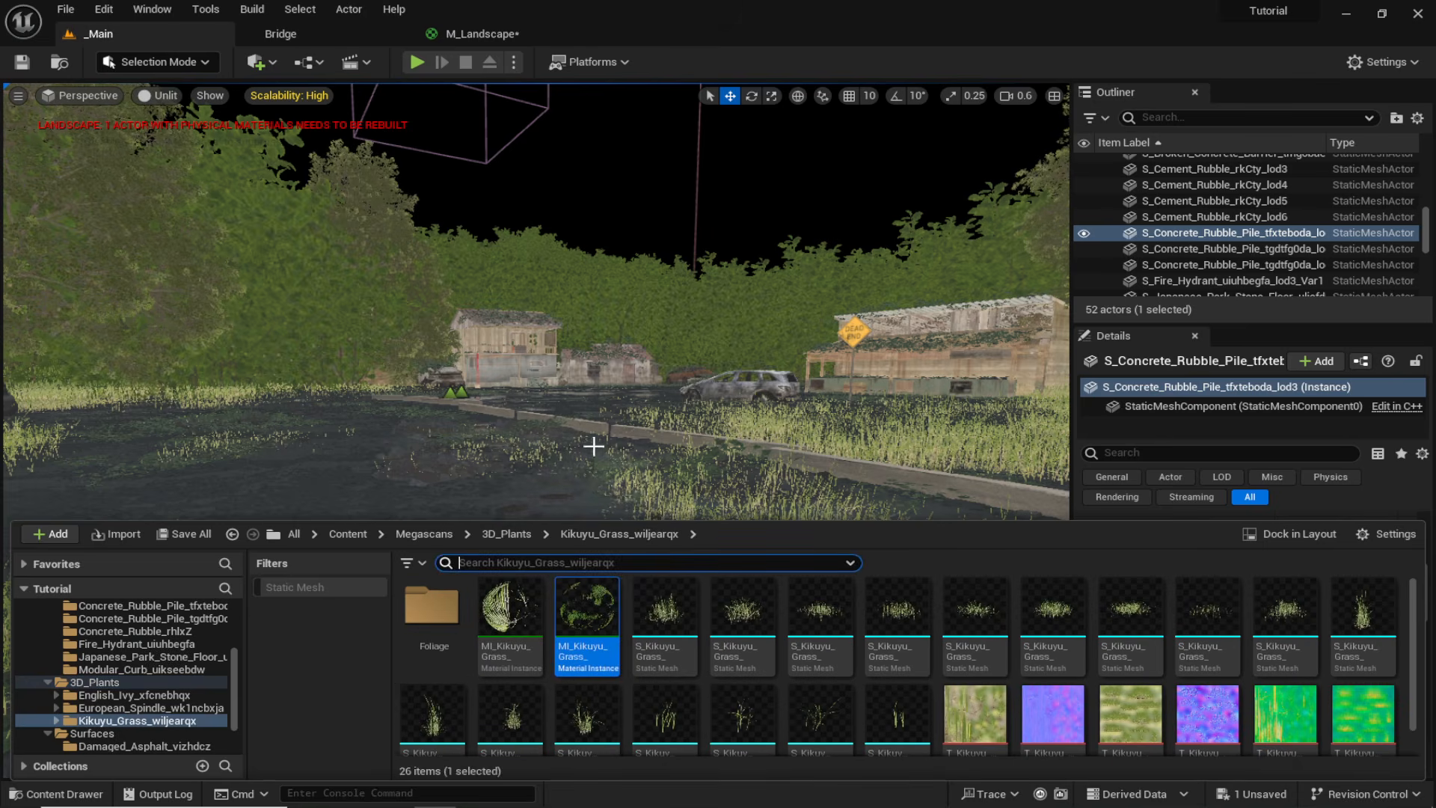
double_click(518, 613)
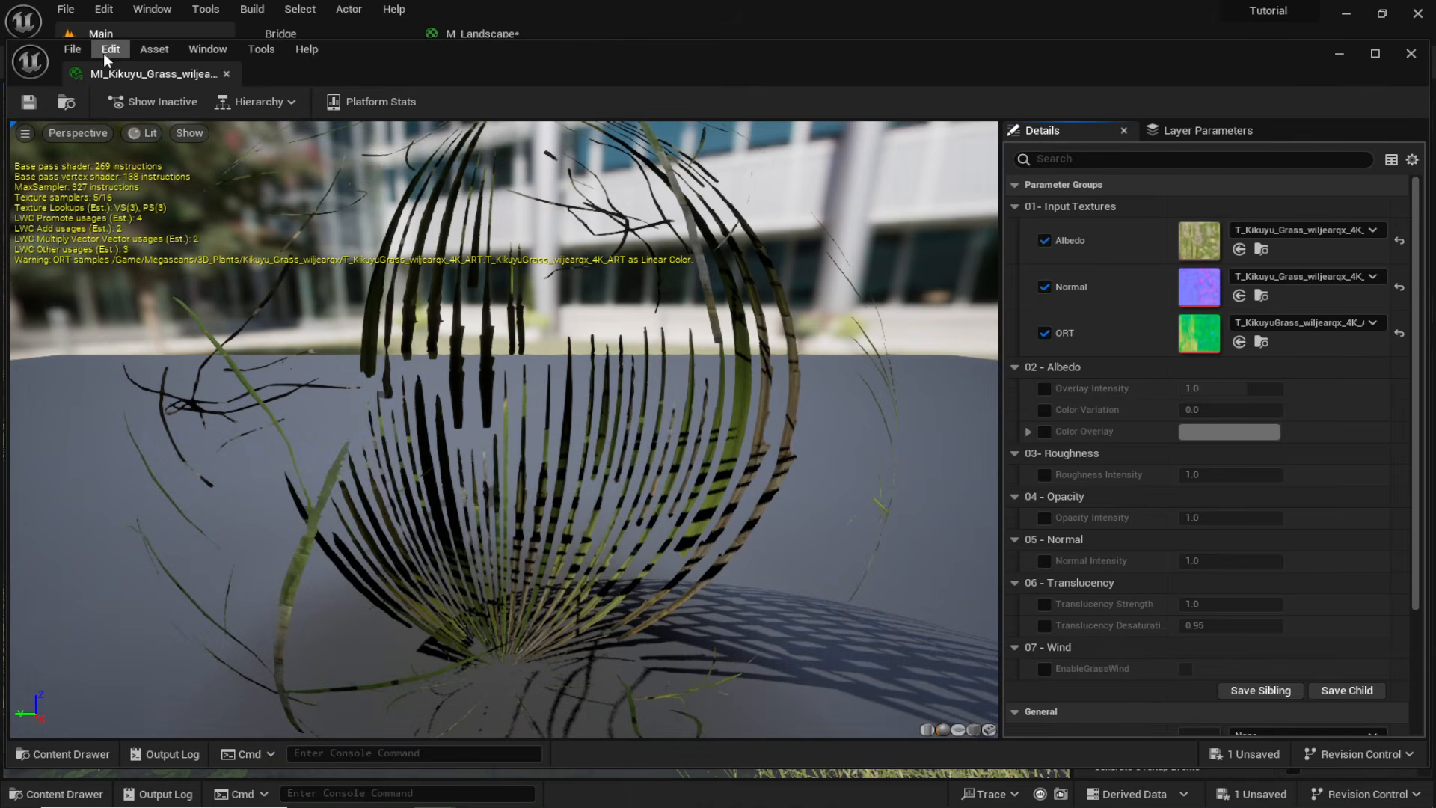
Enable Color Overlay on the Kikuyu grass material and lower the overlay colour's value to darken the grass.
left_click_drag(146, 78, 740, 371)
scroll(1170, 608, "down", 3)
left_click(1191, 549)
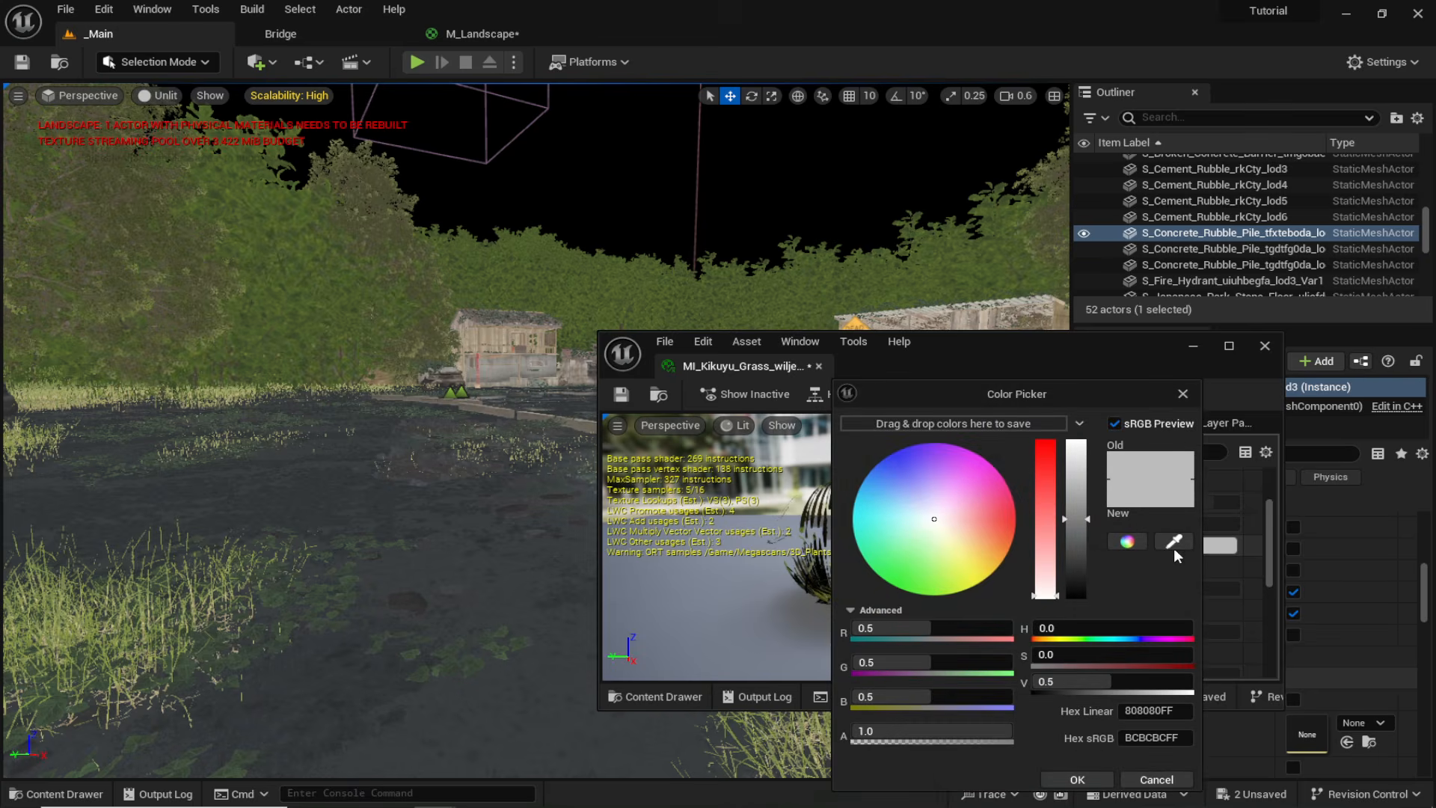
left_click_drag(1080, 532, 1080, 567)
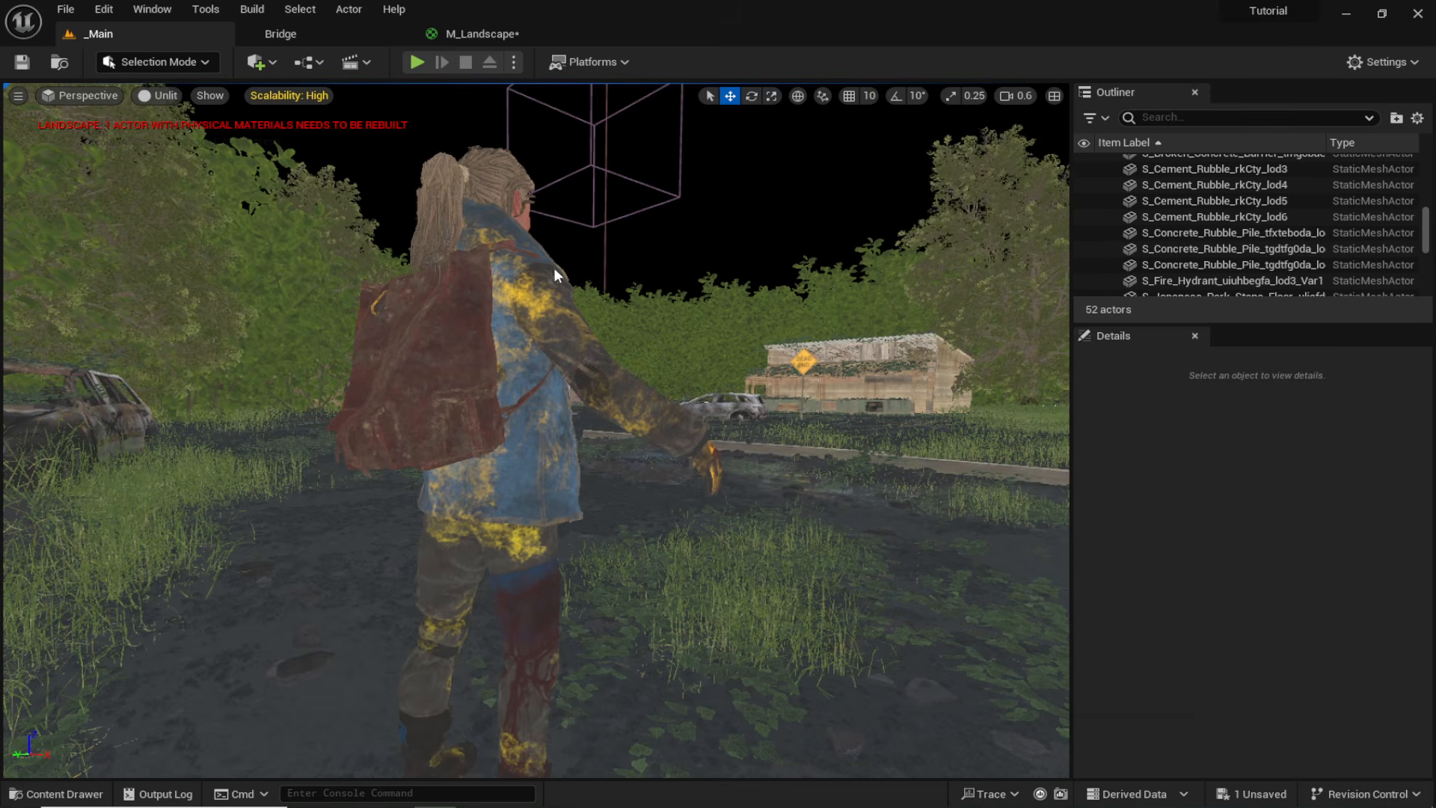
Open the Jacket material from the Character content folder.
key("ctrl+space")
left_click(427, 534)
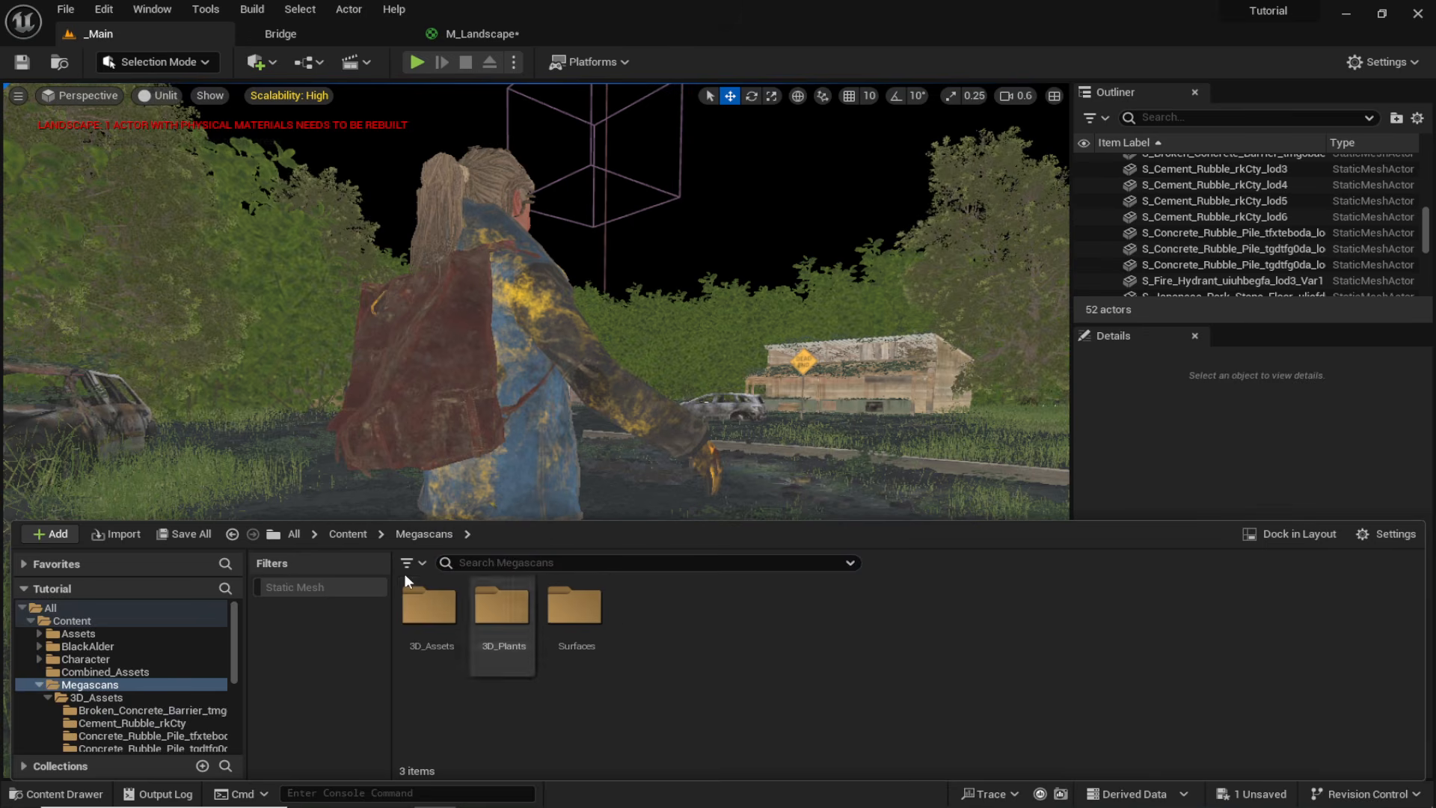
left_click(340, 534)
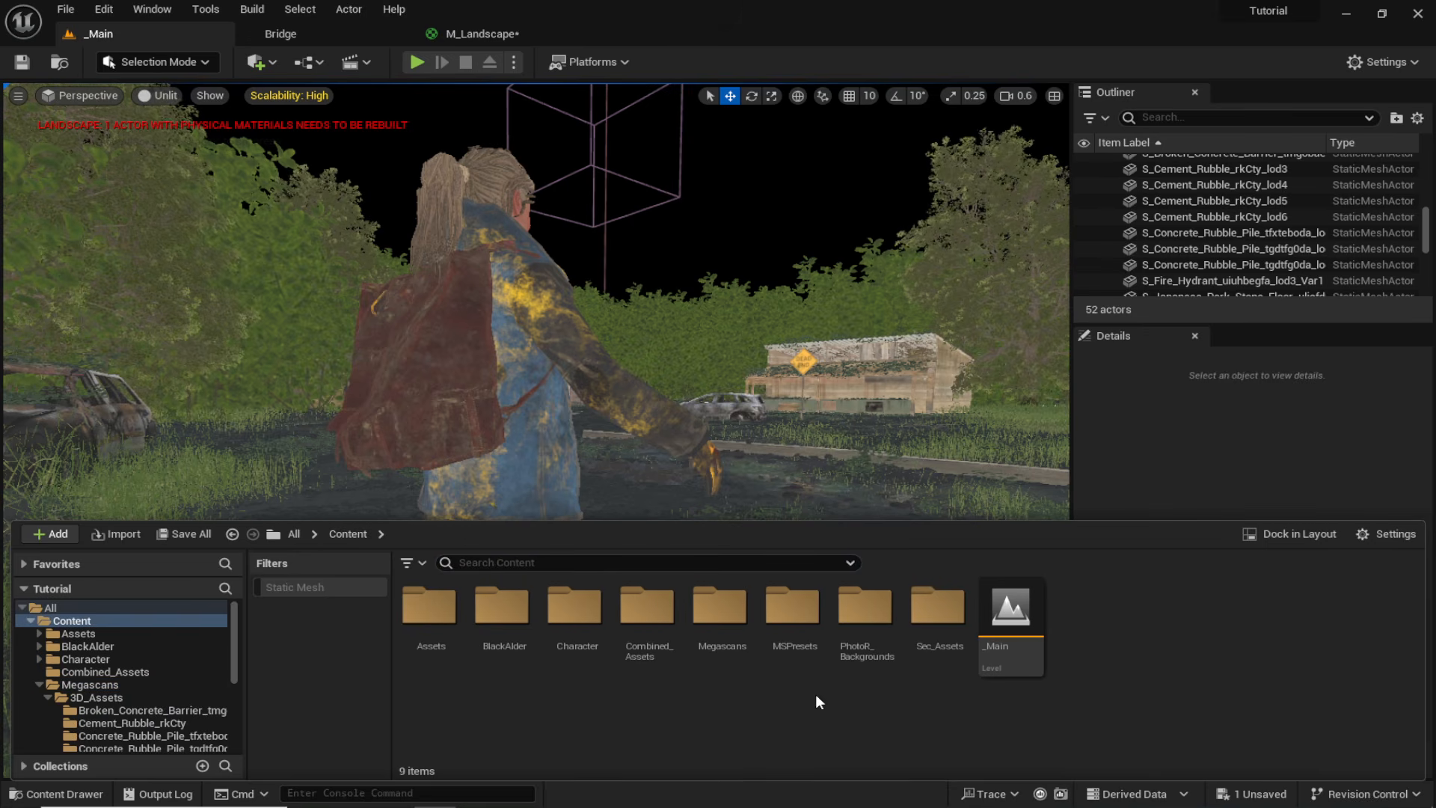
double_click(574, 655)
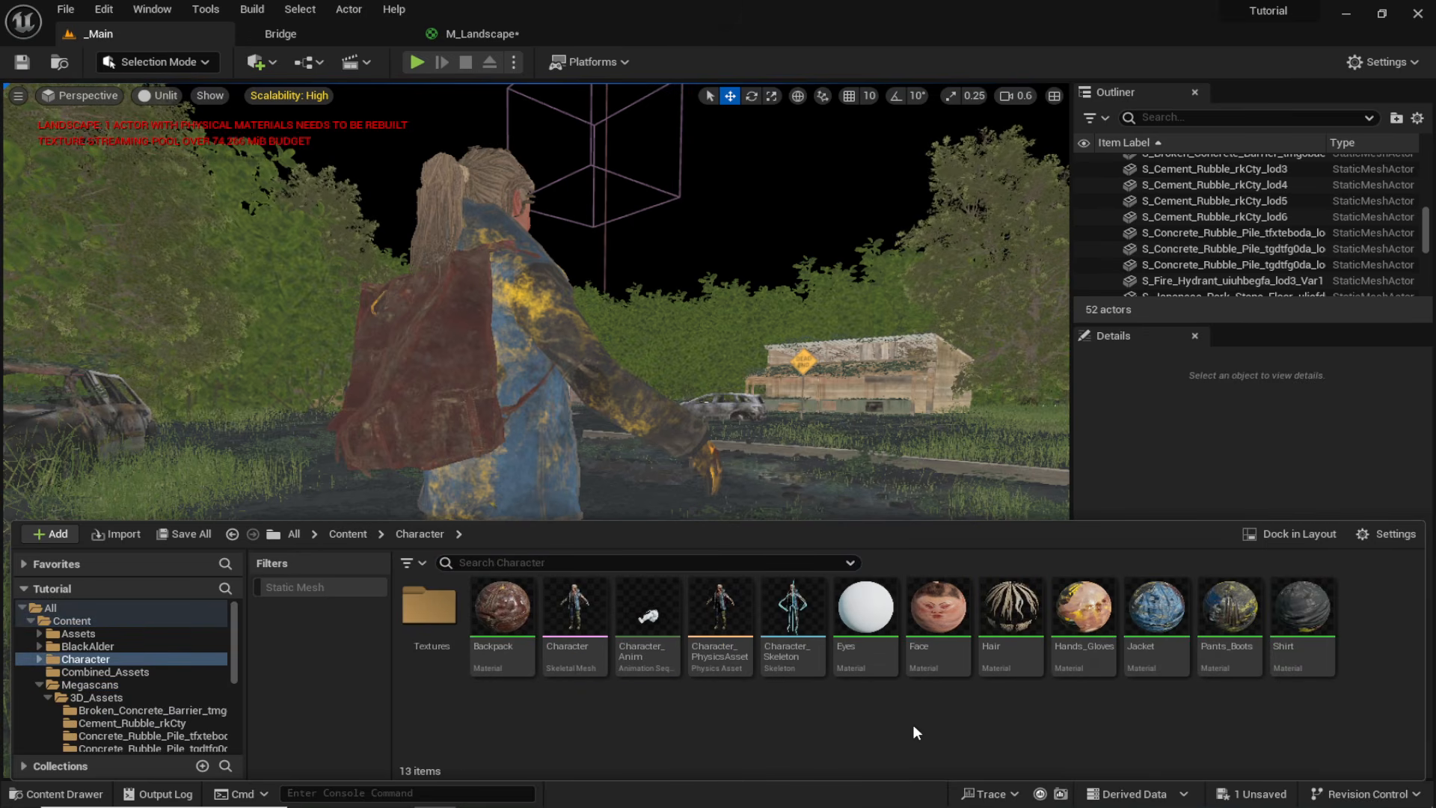
double_click(1164, 620)
Move the jacket colour Texture Sample away from the Jacket node and add a four-component Constant node beside it.
right_click_drag(448, 167, 851, 495)
left_click_drag(459, 173, 593, 115)
left_click(899, 337)
right_click_drag(899, 329, 863, 334)
left_click(861, 334)
left_click_drag(860, 351, 921, 284)
left_click(839, 450)
right_click_drag(839, 450, 840, 416)
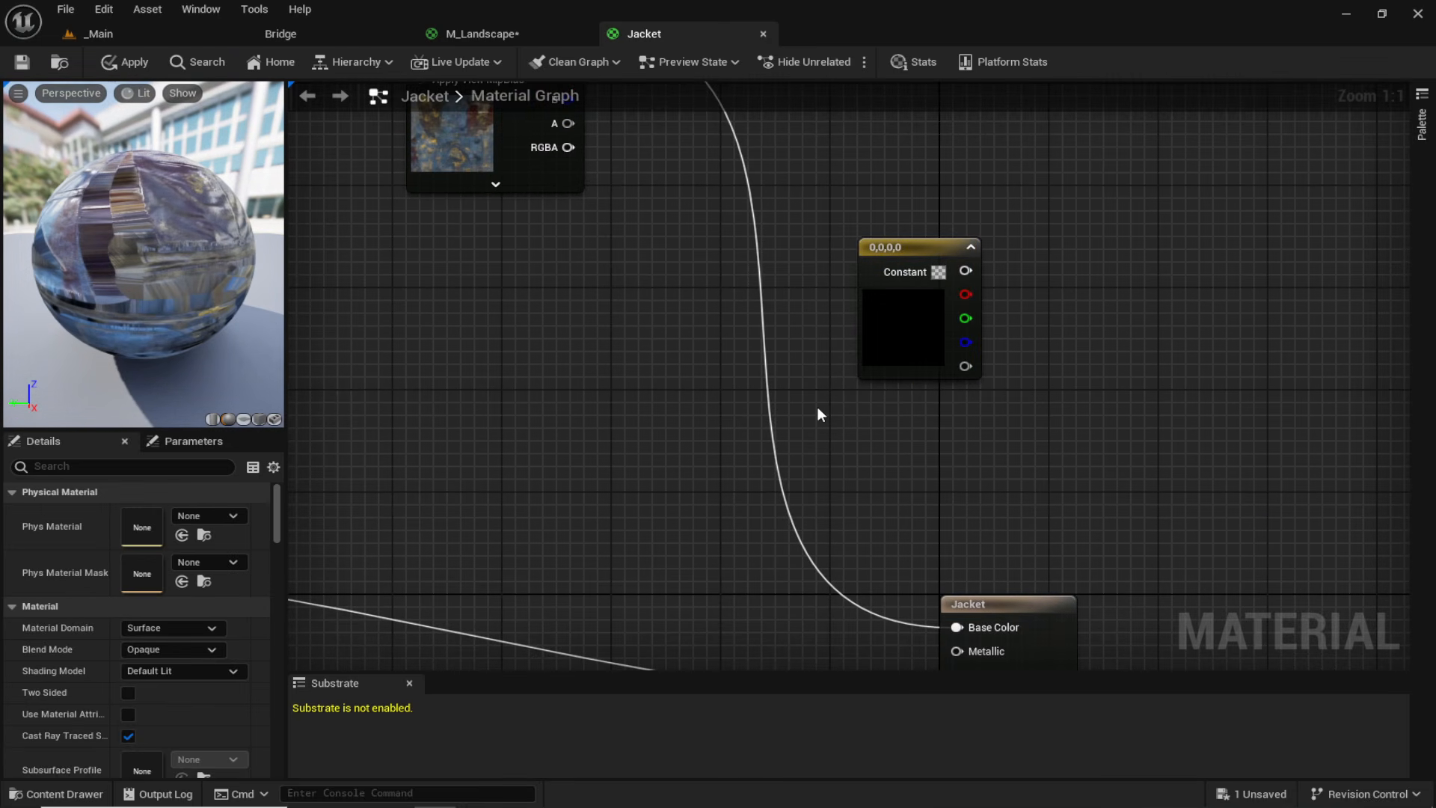
Add a Multiply node combining the constant (A) with the jacket texture's RGB (B) and connect its output to Base Color.
key("m")
left_click(851, 443)
left_click_drag(899, 452, 892, 461)
right_click_drag(712, 274, 664, 351)
left_click_drag(520, 106, 811, 594)
left_click_drag(811, 567, 815, 562)
left_click_drag(868, 360, 922, 352)
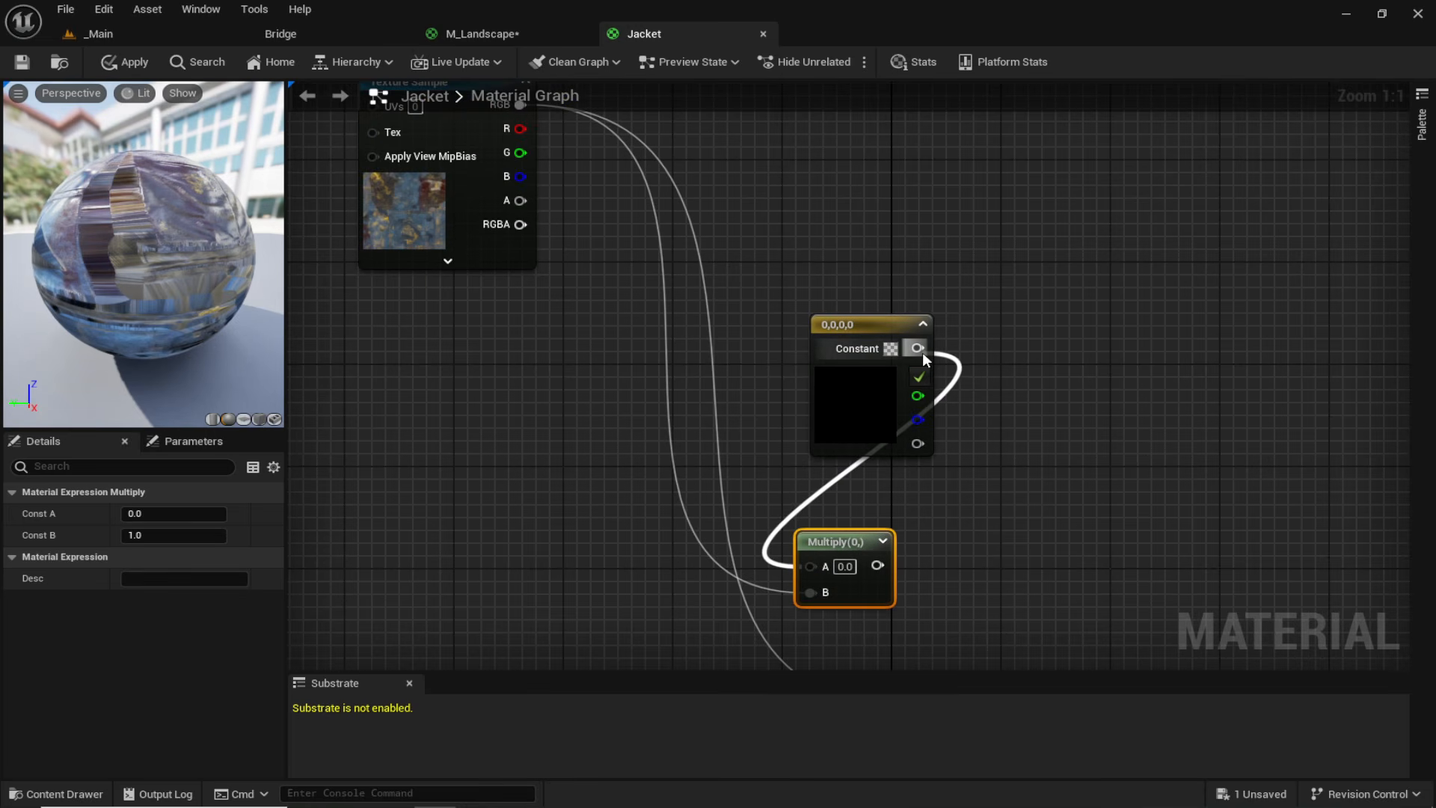
right_click_drag(871, 557, 836, 434)
left_click_drag(801, 436, 850, 575)
right_click_drag(872, 455, 893, 658)
Replace the four-component constant with a three-component Constant node and connect it to the Multiply node's A input.
left_click(849, 312)
left_click_drag(915, 322, 783, 353)
left_click(768, 423)
key("Delete")
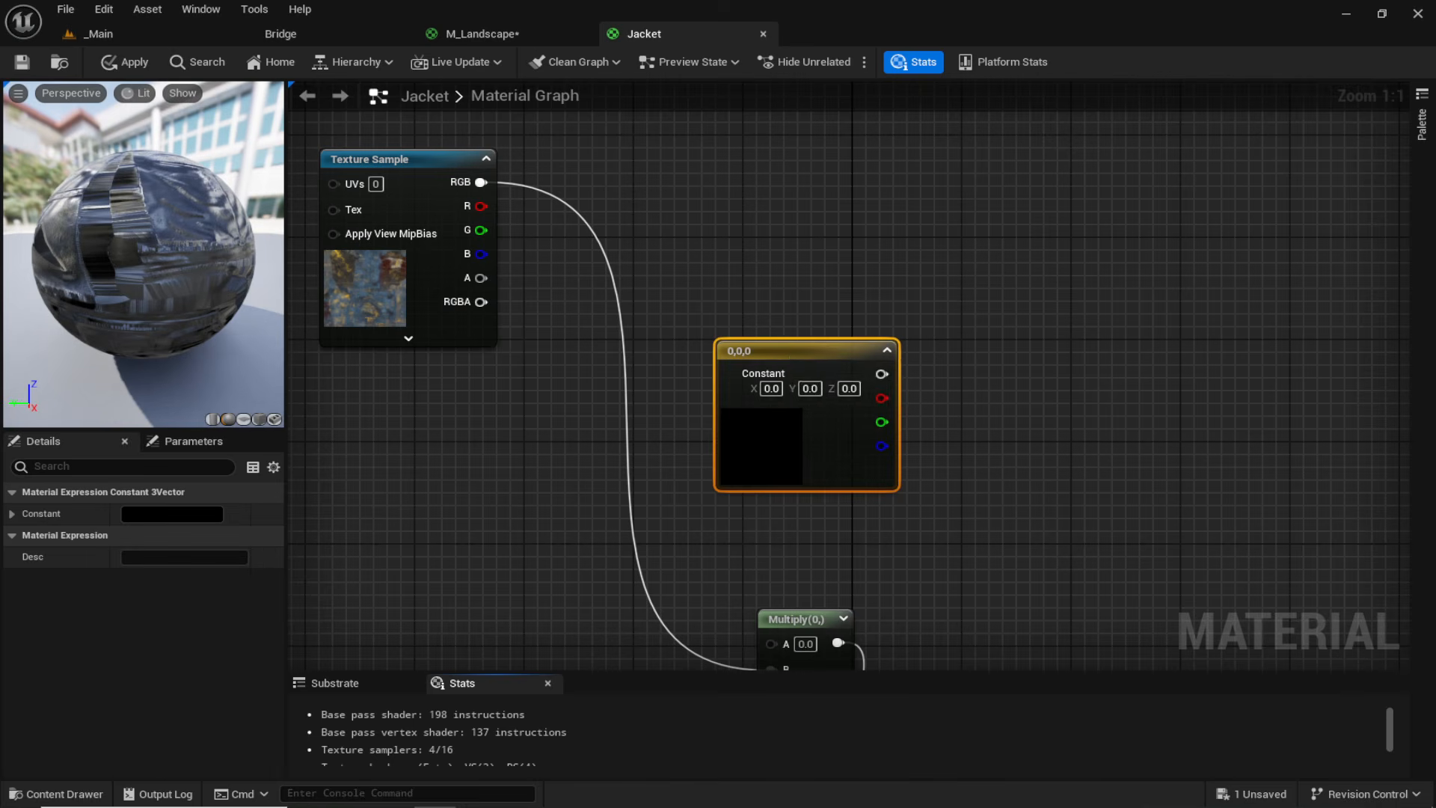
right_click_drag(971, 442, 985, 354)
left_click_drag(896, 287, 792, 554)
right_click_drag(791, 551, 762, 497)
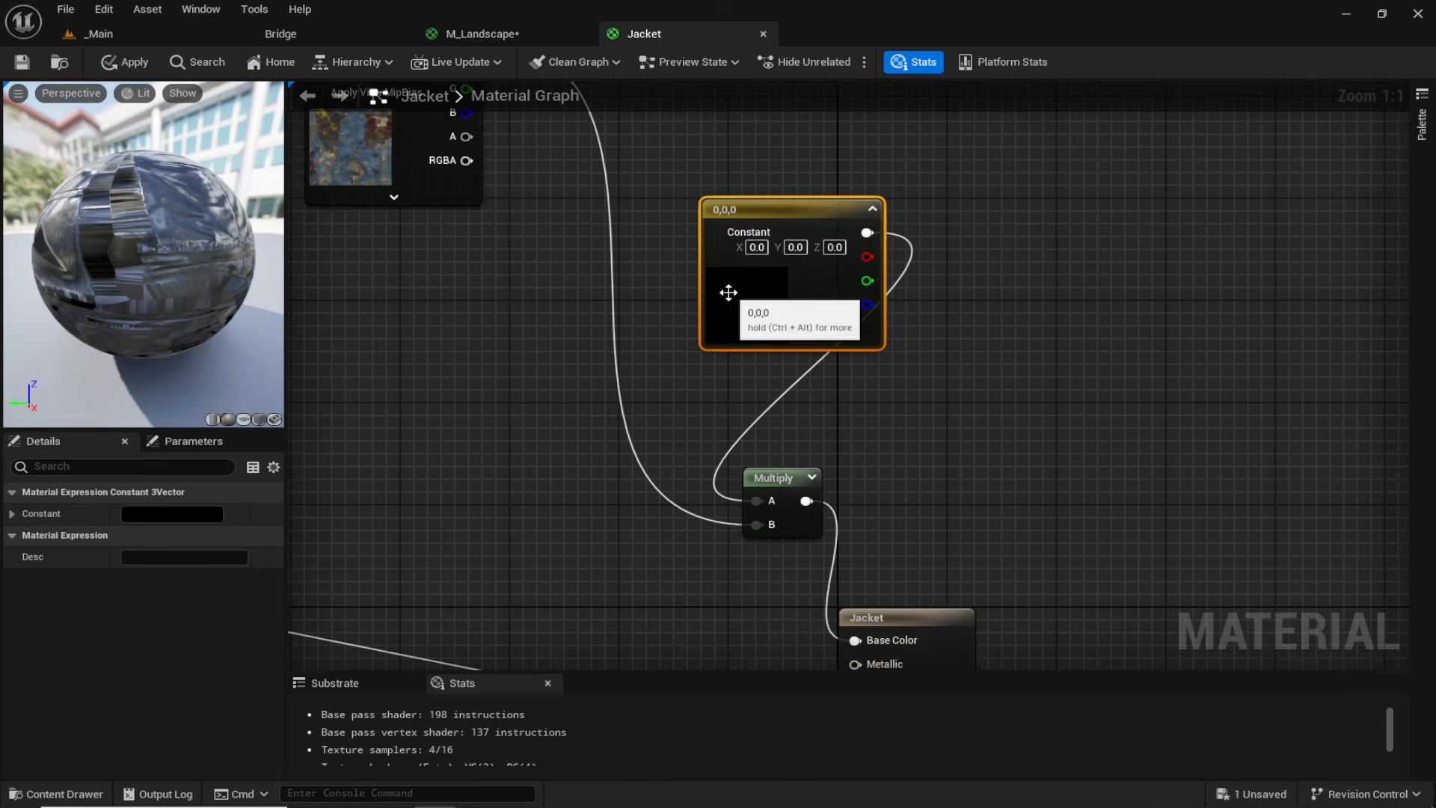
Set the jacket constant's colour to a blue-grey of 0.246, 0.269, 0.286 and apply the material changes to the level.
double_click(728, 292)
mouse_move(831, 433)
left_mouse_down()
mouse_move(797, 412)
mouse_move(814, 426)
mouse_move(824, 416)
mouse_move(822, 430)
left_mouse_up()
left_click_drag(968, 427, 971, 480)
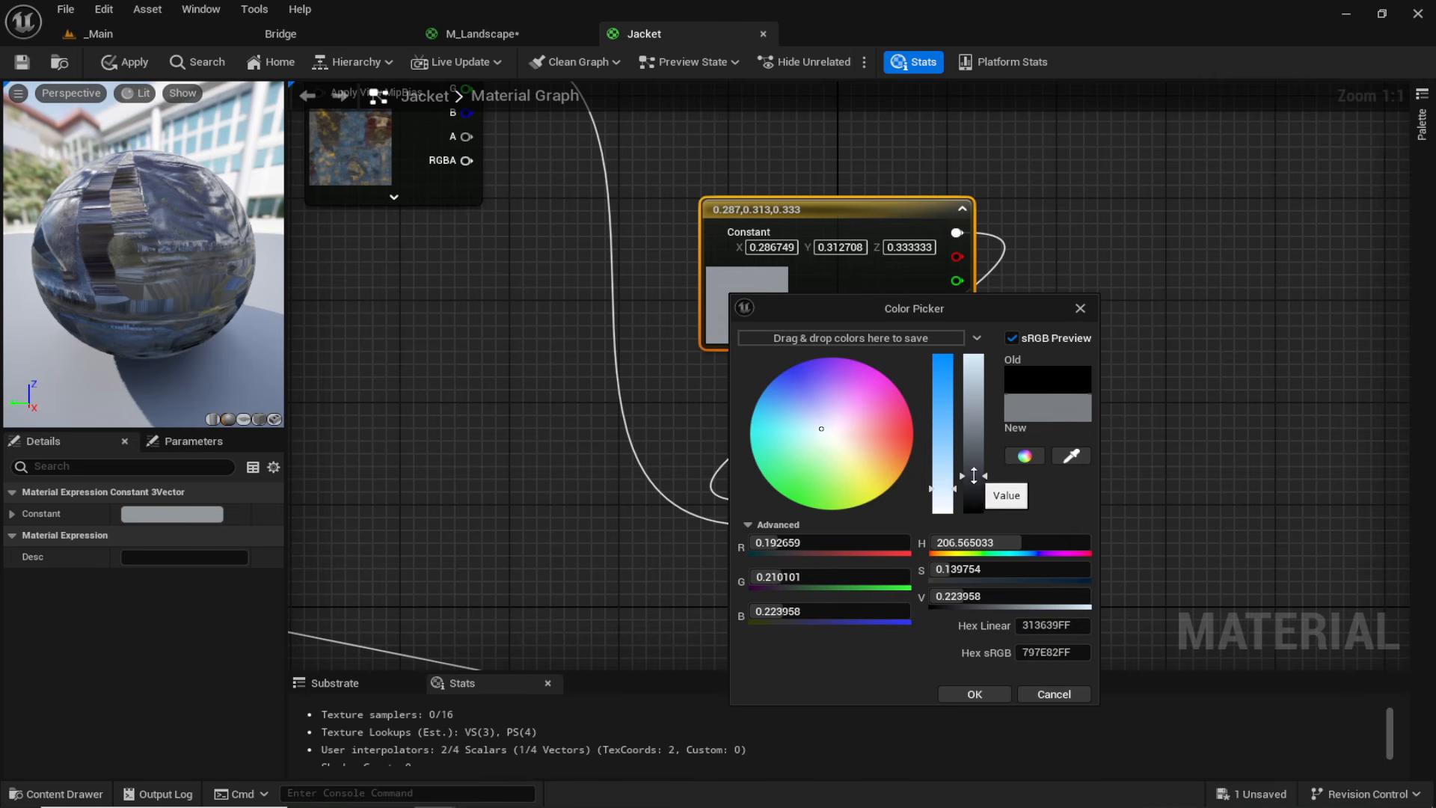
left_click(982, 694)
left_click(134, 62)
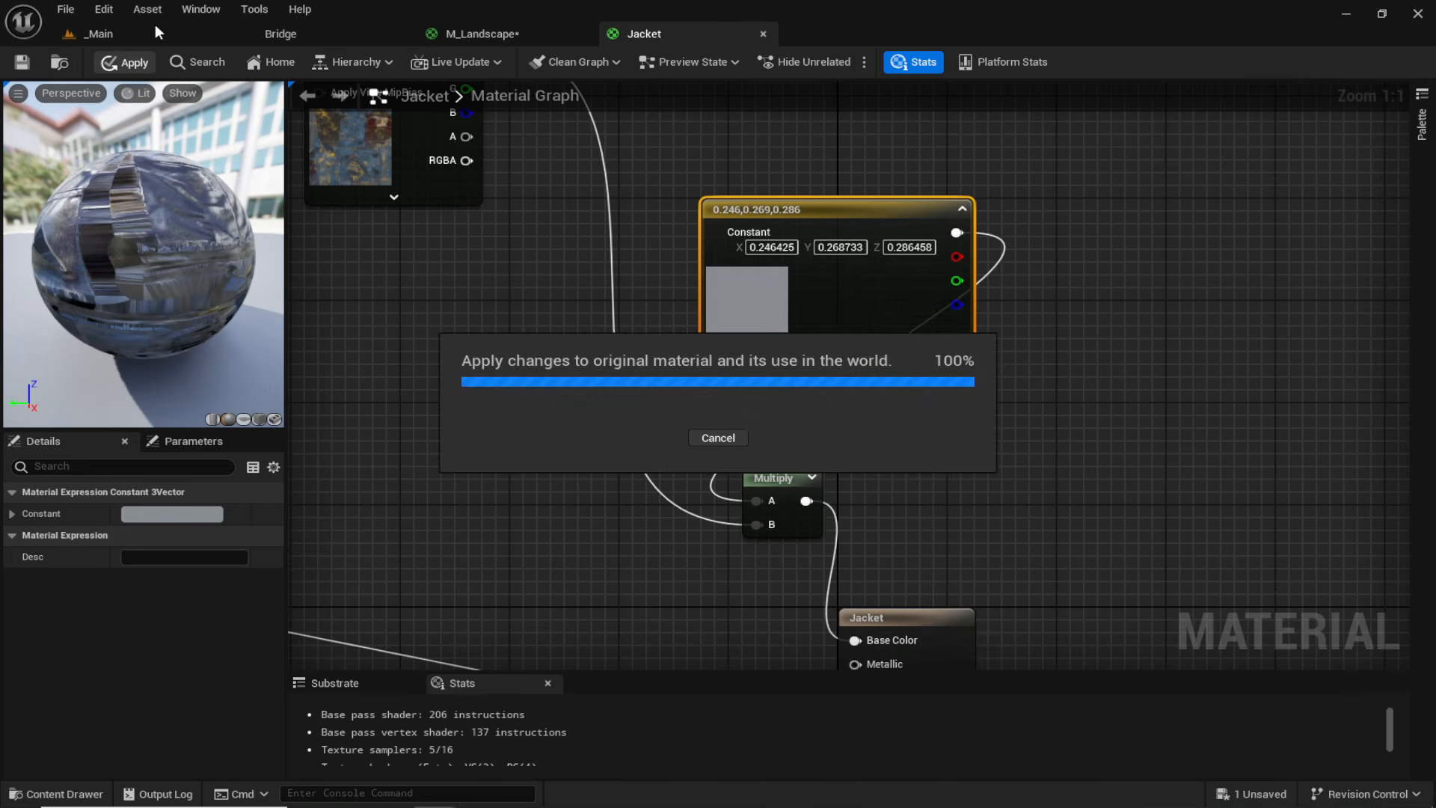
left_click(155, 30)
right_click_drag(607, 335, 596, 368)
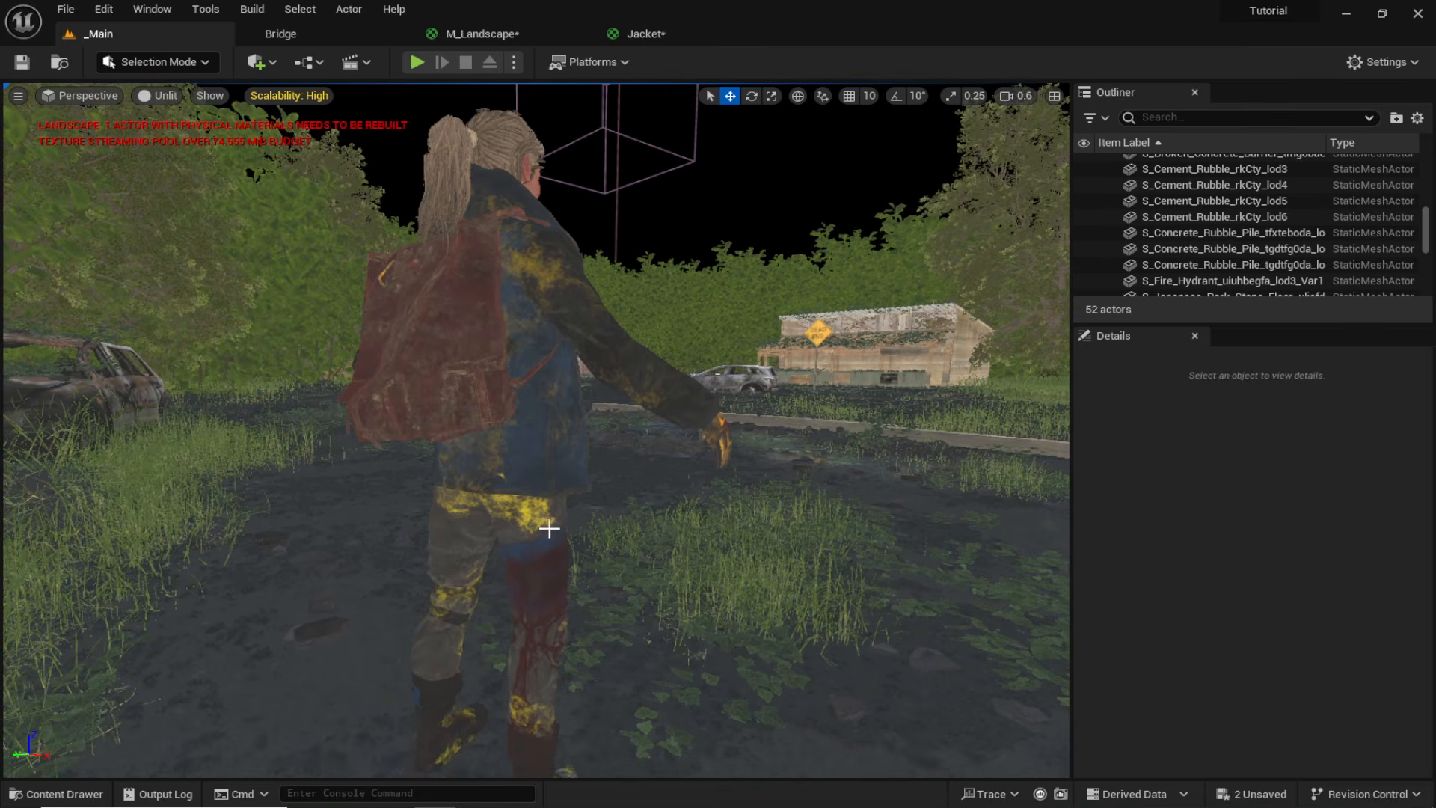
Open the Pants_Boots material from the Character folder and move its colour Texture Sample away from the material node.
key("ctrl+space")
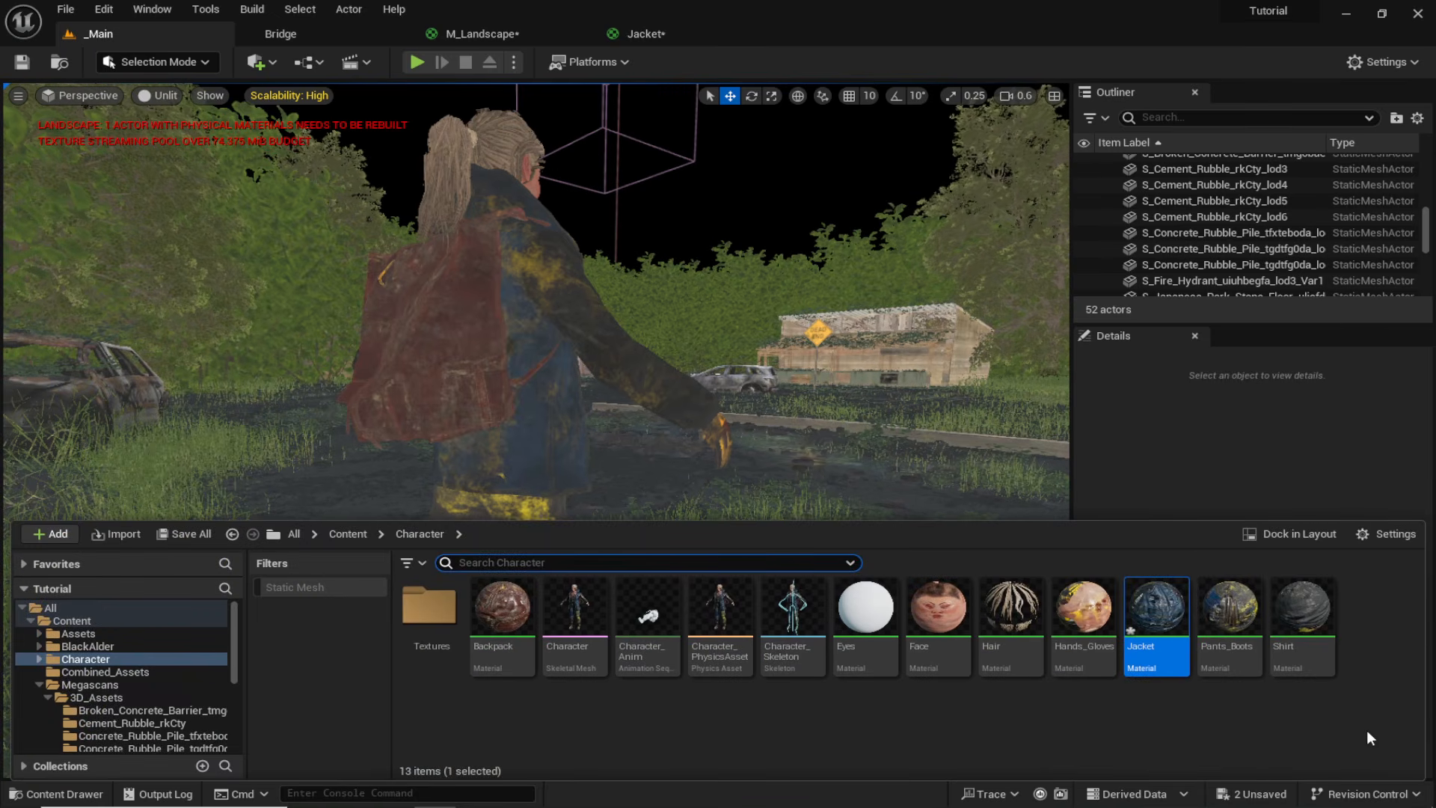
double_click(1209, 673)
right_click_drag(530, 257, 966, 495)
left_click_drag(540, 396, 631, 141)
Add a three-component Constant and a Multiply node fed by the pants texture's RGB, and open the constant's colour for editing.
right_click_drag(923, 210, 742, 321)
key("3")
left_click(838, 180)
key("m")
left_click(839, 370)
left_click_drag(545, 284, 848, 427)
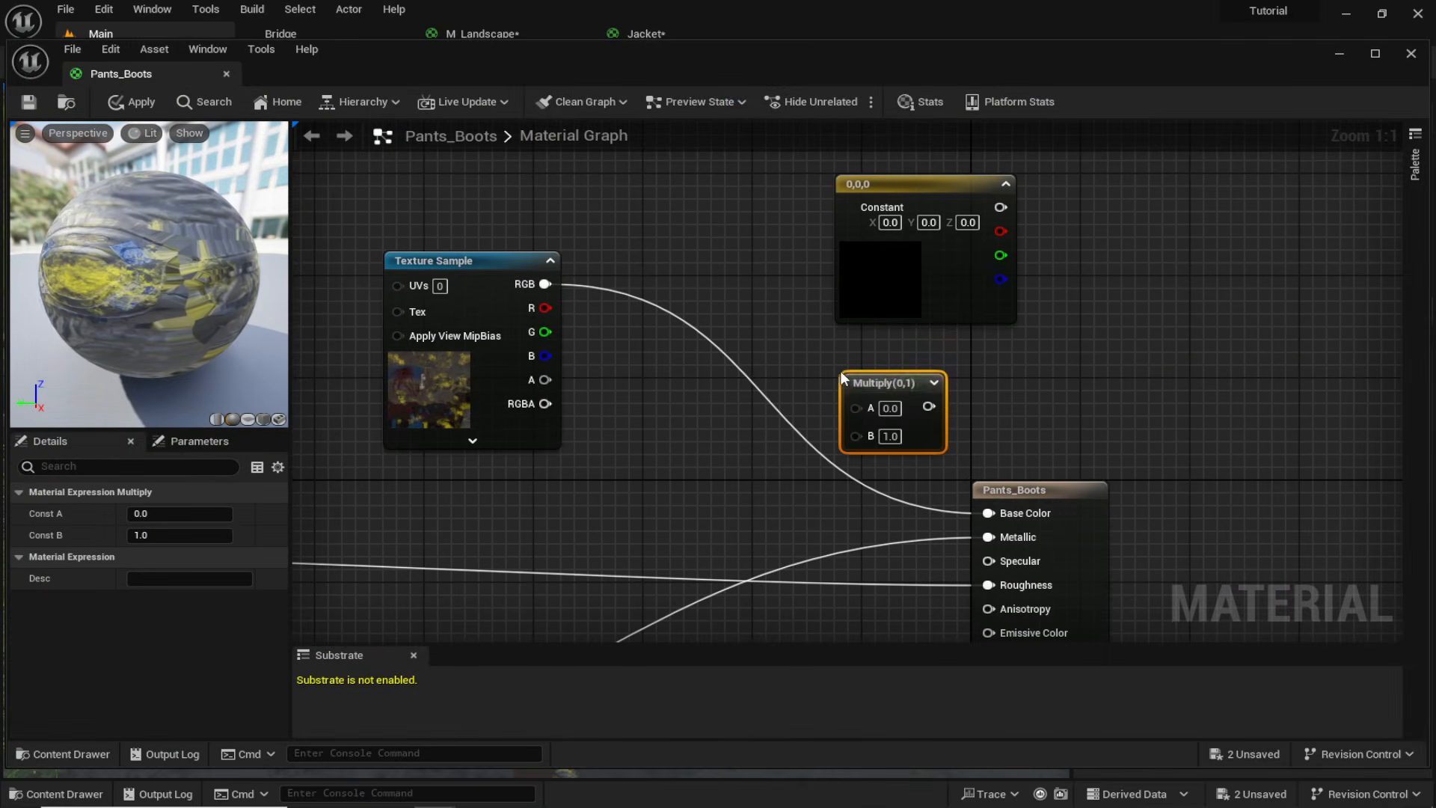
double_click(897, 294)
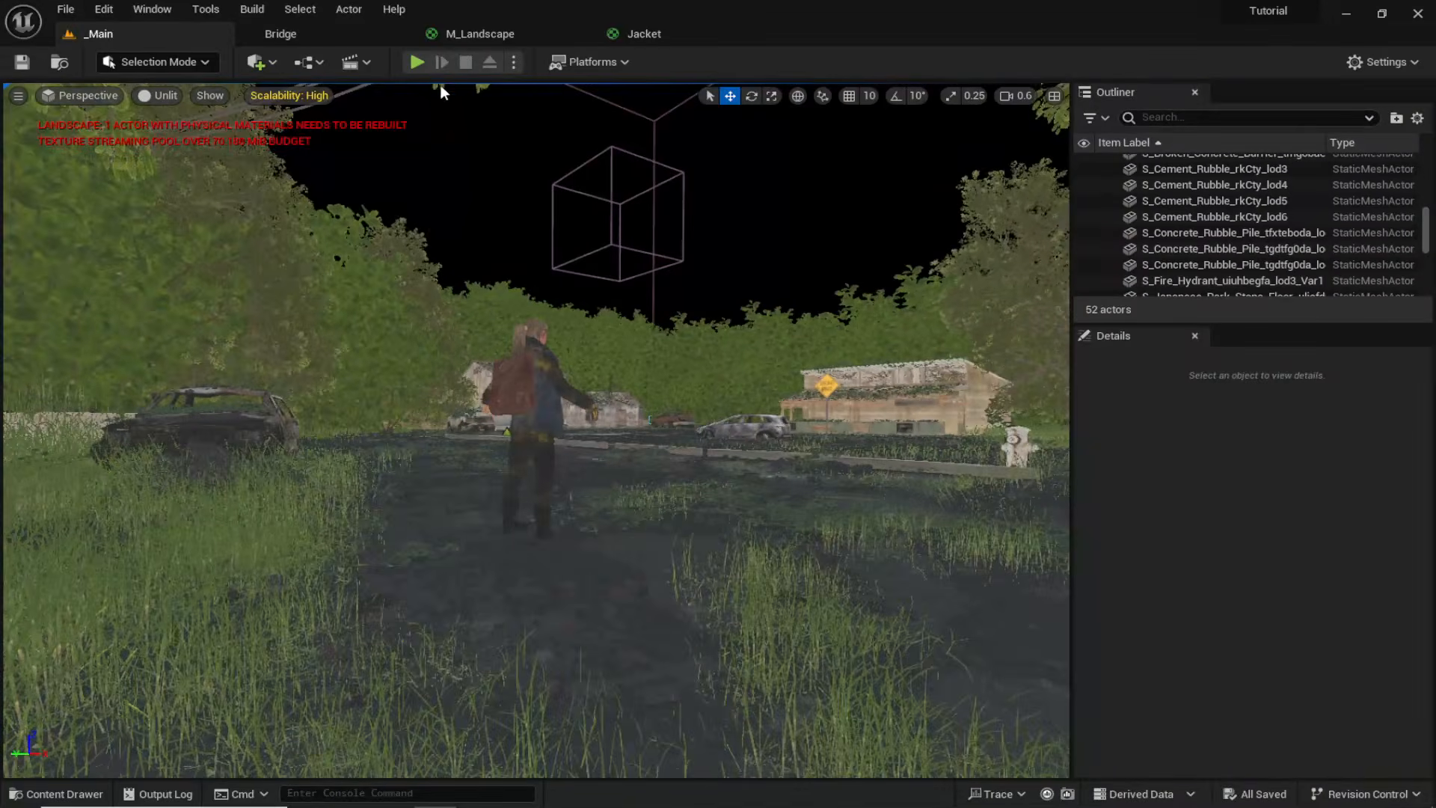
Close the Bridge, M_Landscape and Jacket editors and switch the level view from Unlit to Lit.
left_click(401, 33)
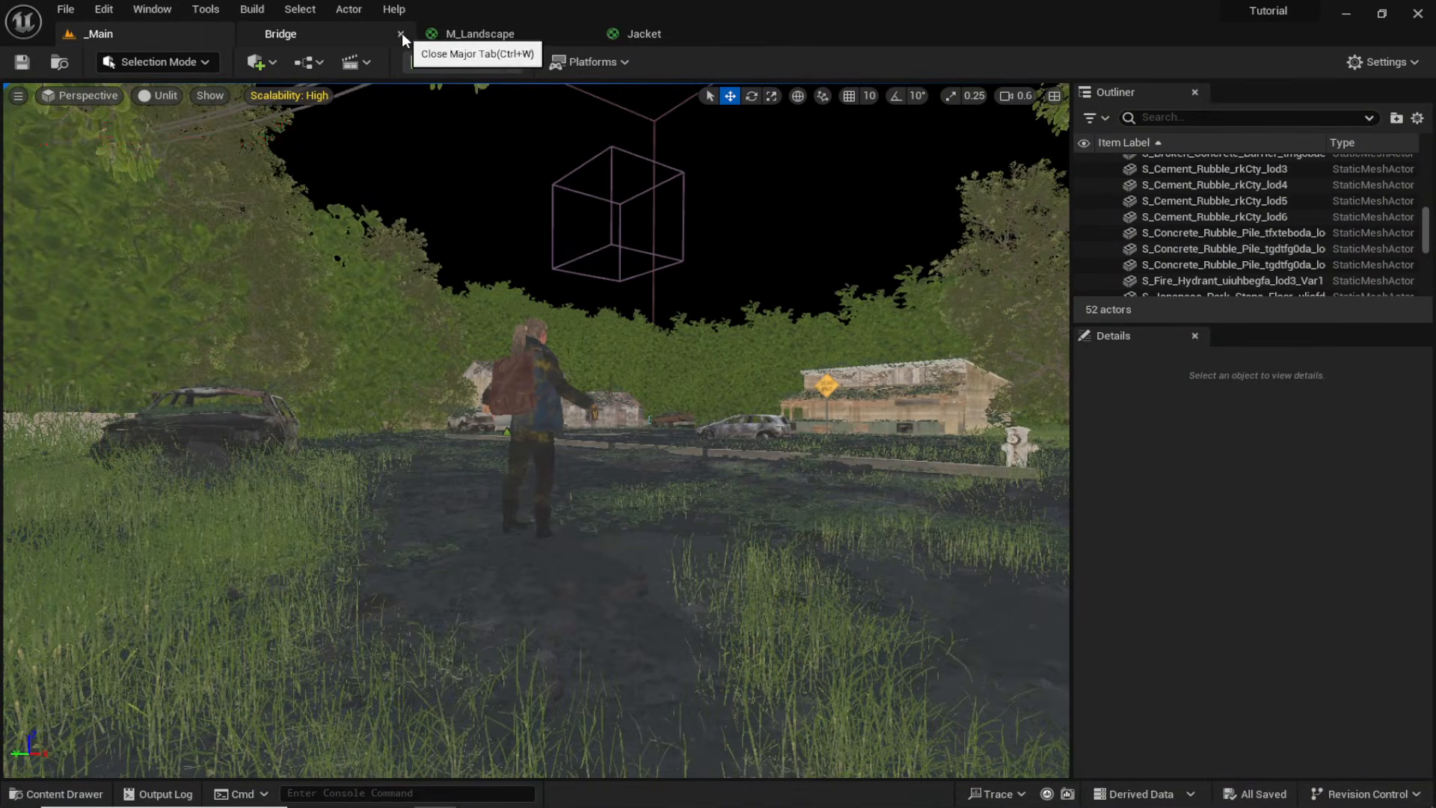
left_click(401, 33)
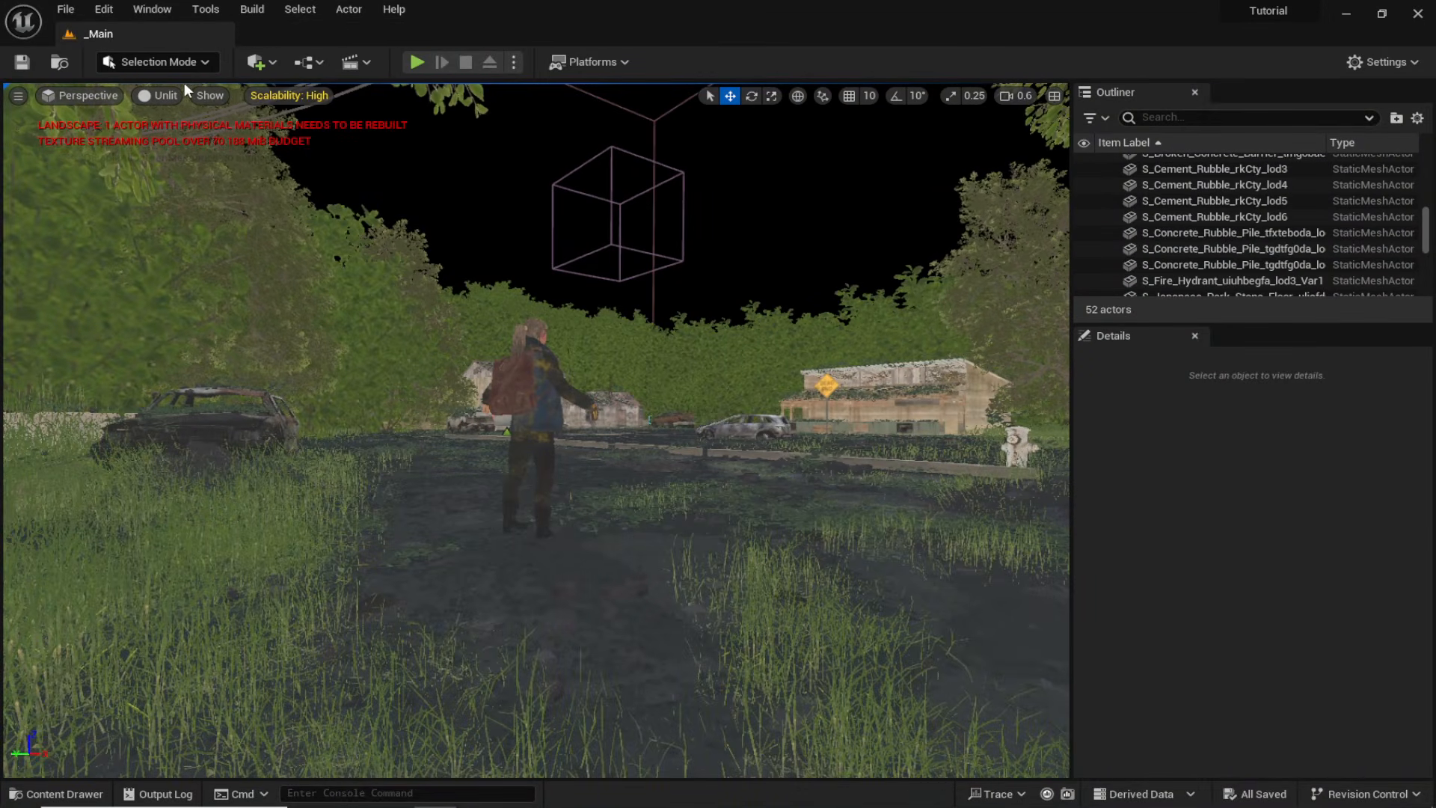
left_click(163, 97)
left_click(173, 133)
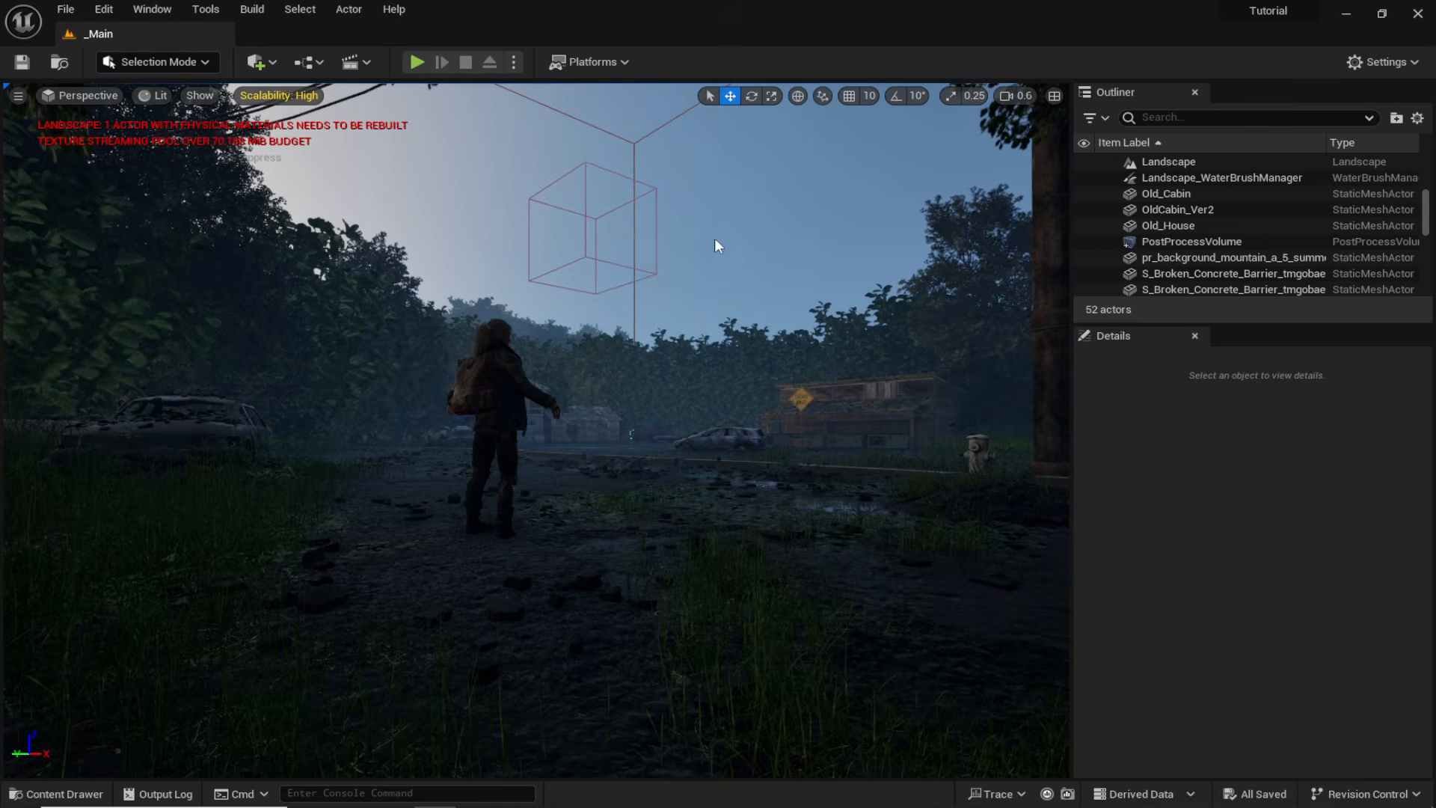
Brighten the scene by entering 12 for a PostProcessVolume setting, and save the level.
left_click(1167, 242)
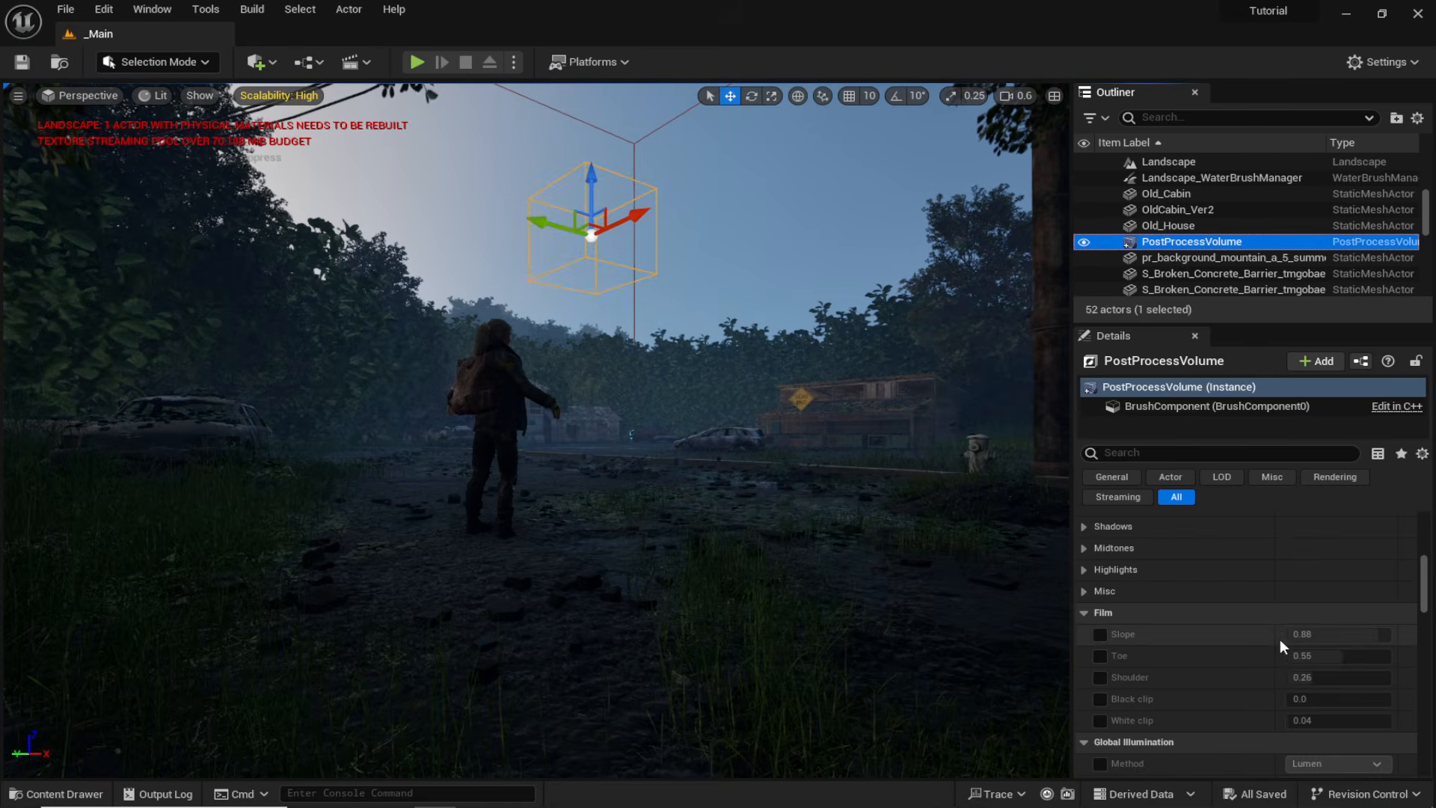
left_click(1301, 716)
type("12")
key("Return")
key("ctrl+s")
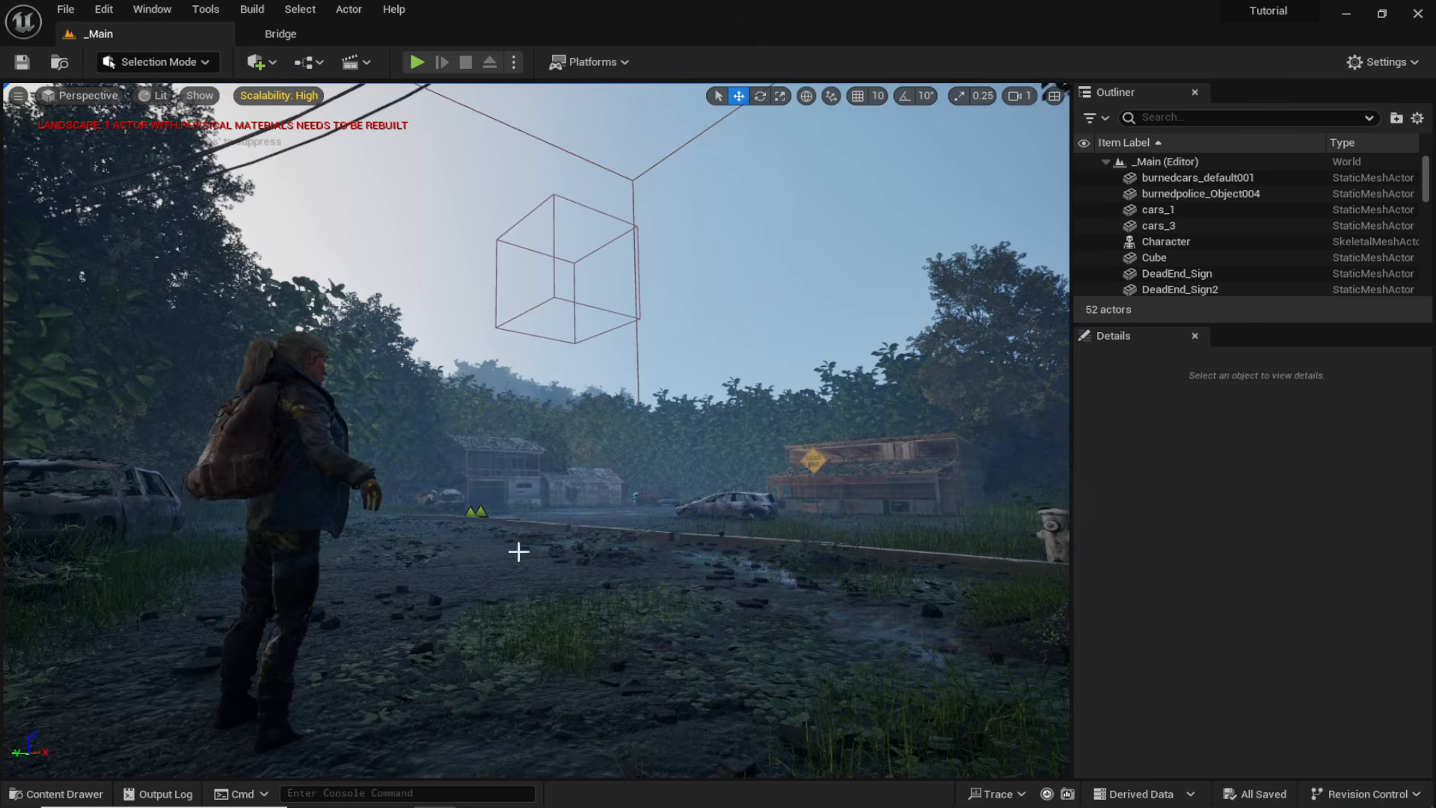
Open the Kikuyu_Grass_wiljearqx folder in Megascans 3D_Plants to reach the grass materials.
mouse_move(617, 527)
right_mouse_down()
mouse_move(692, 594)
mouse_move(652, 572)
mouse_move(653, 597)
mouse_move(617, 520)
right_mouse_up()
key("w")
key("s")
scroll(617, 527, "down", 2)
key("w")
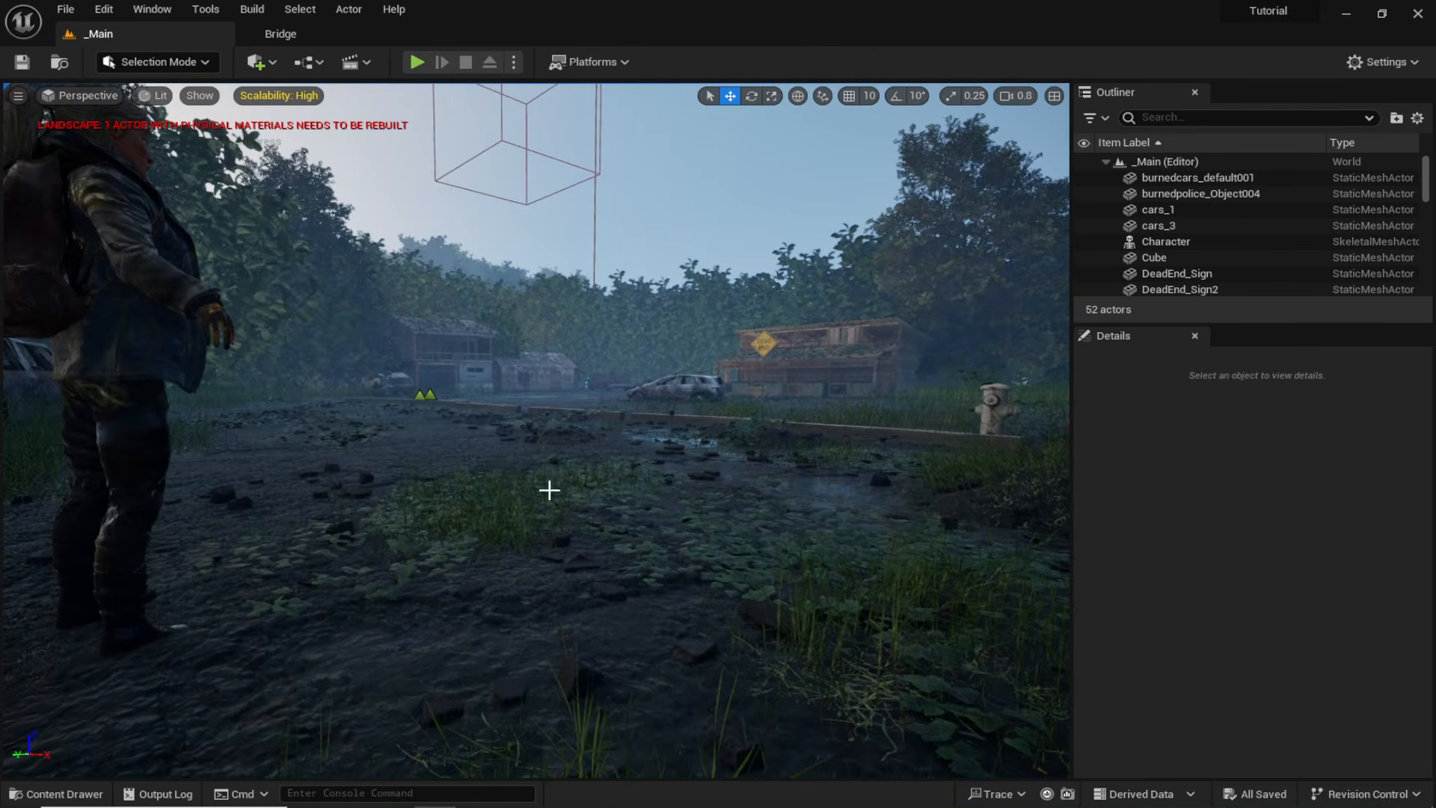
key("ctrl+space")
left_click(645, 560)
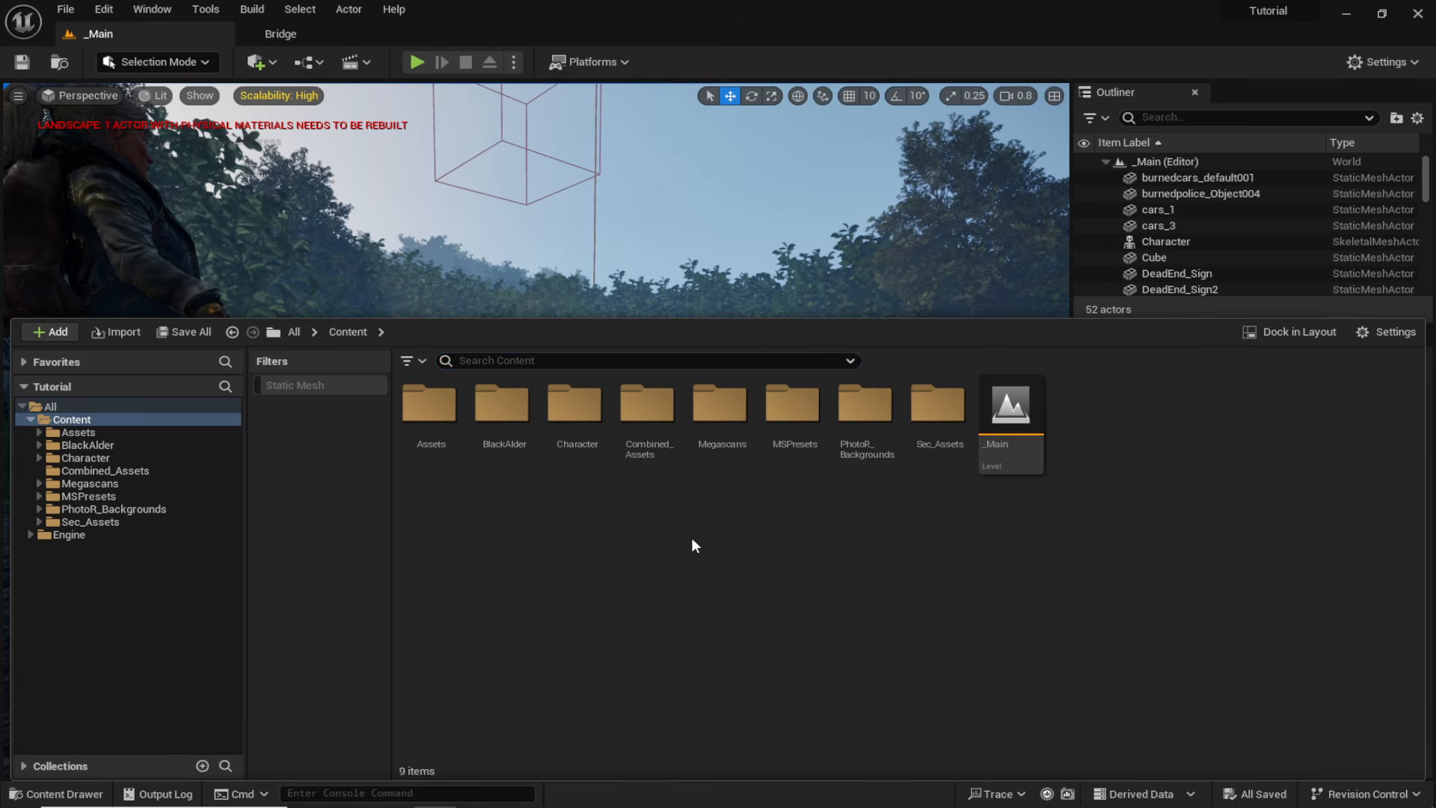
double_click(710, 457)
double_click(518, 465)
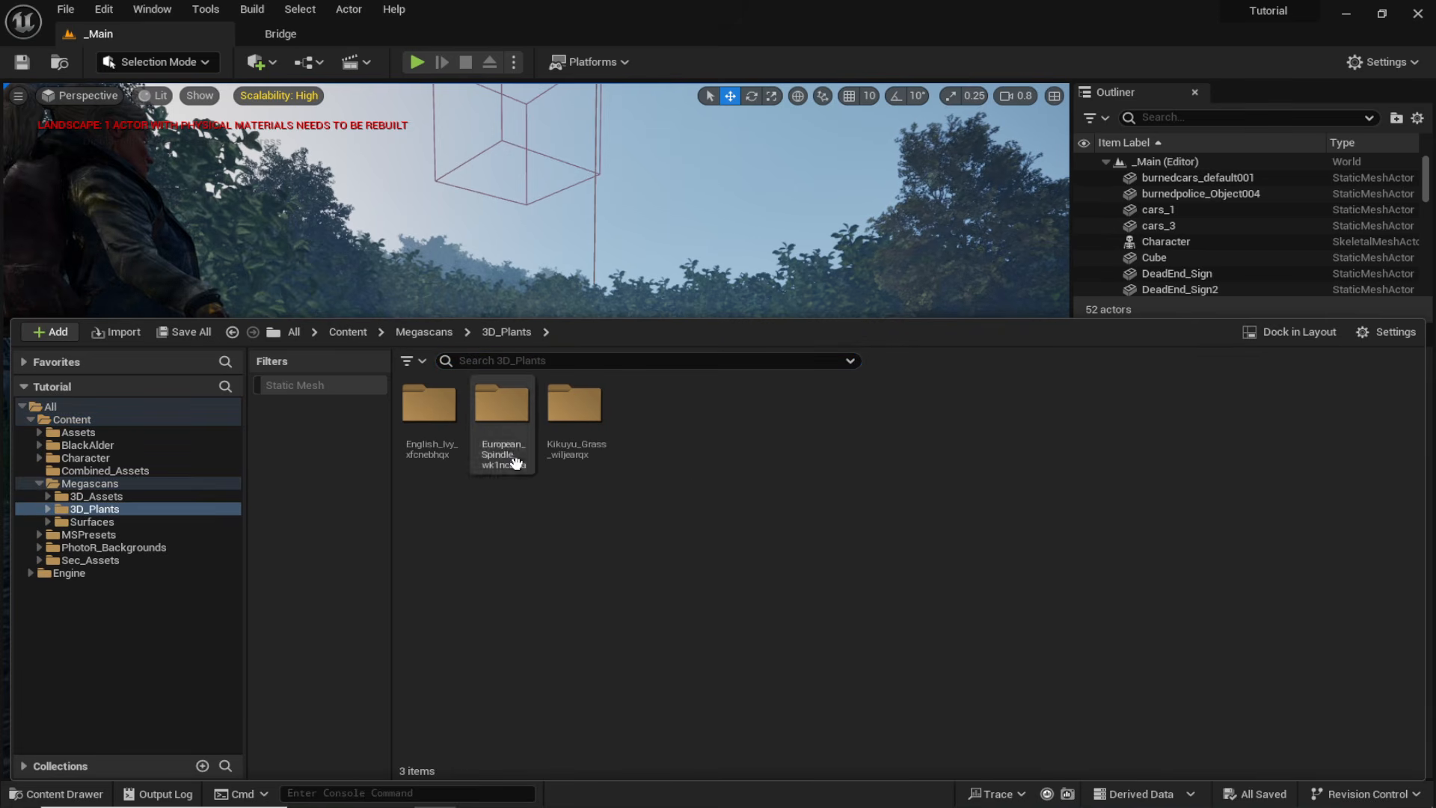
double_click(573, 406)
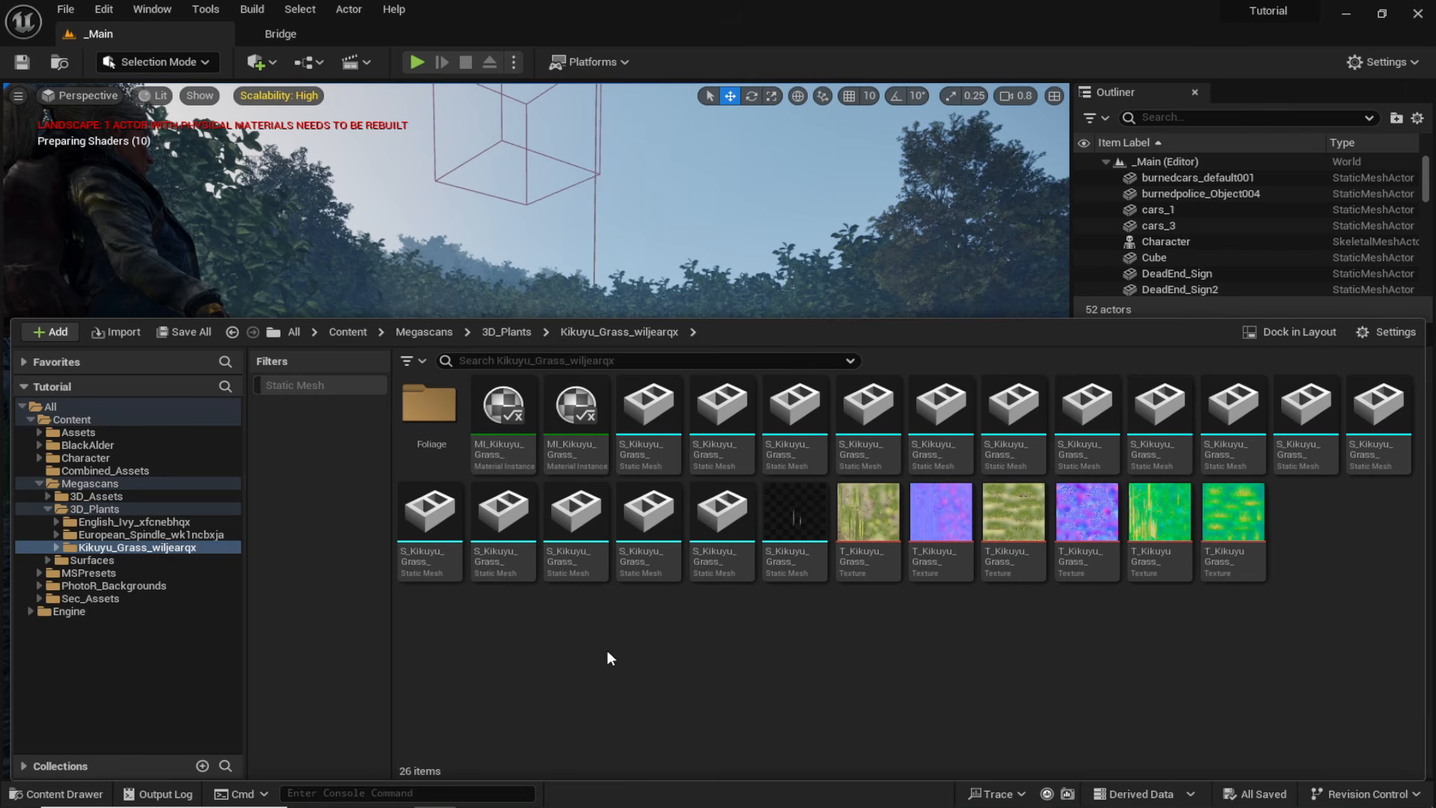
Turn on EnableGrassWind in the MI_Kikuyu_Grass_wiljearqx_Billboard_4K material instance, then save and close it.
mouse_move(587, 424)
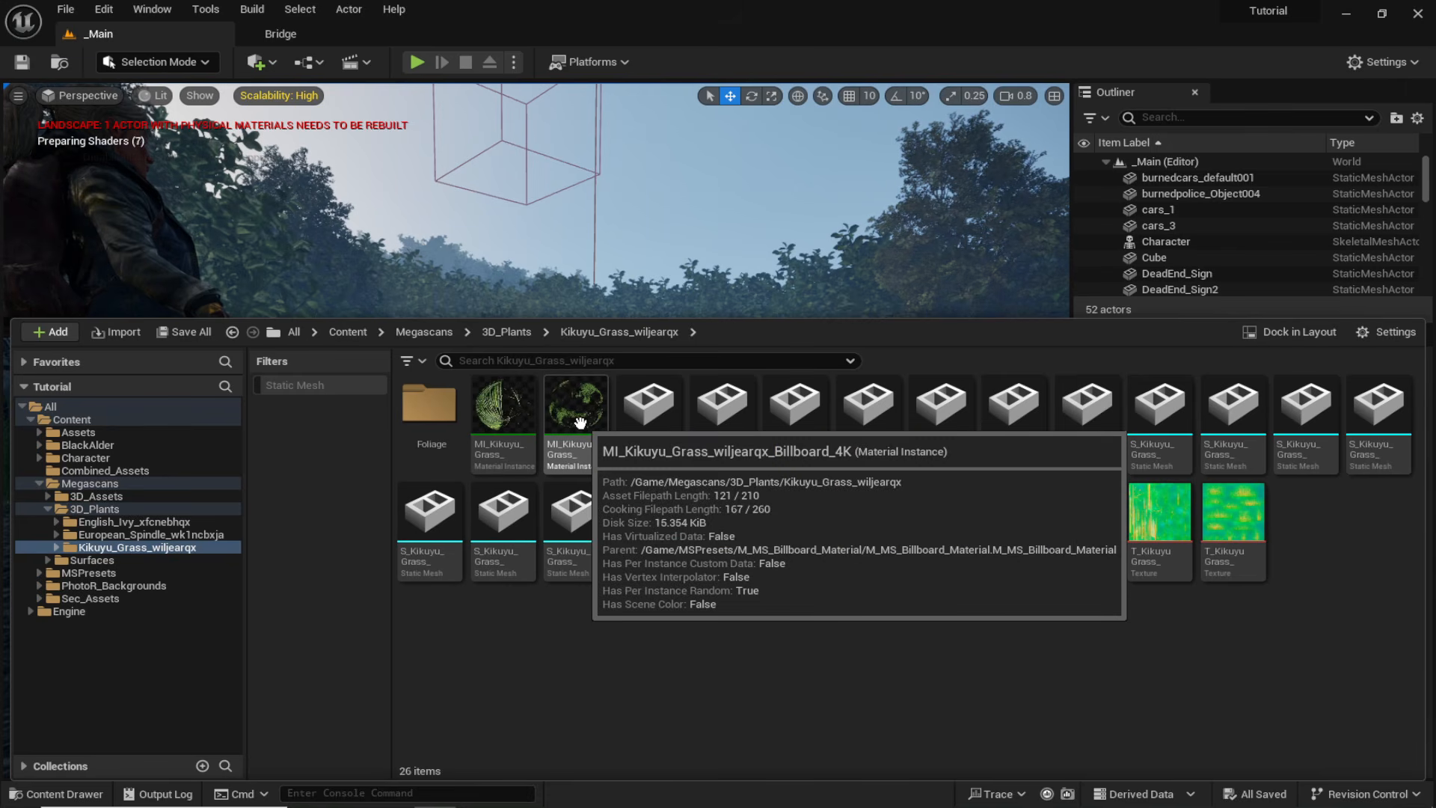
left_click(576, 425)
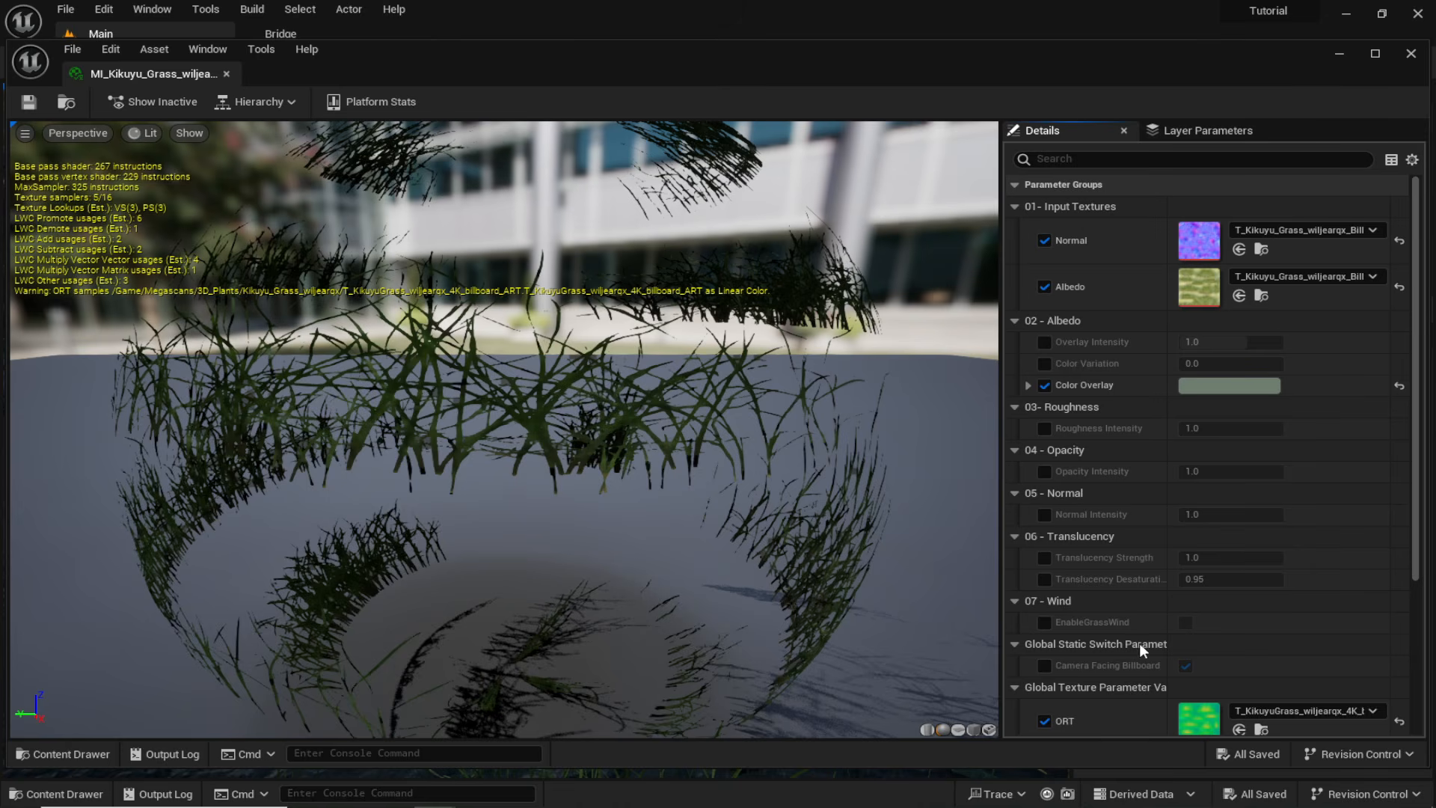
left_click(1044, 620)
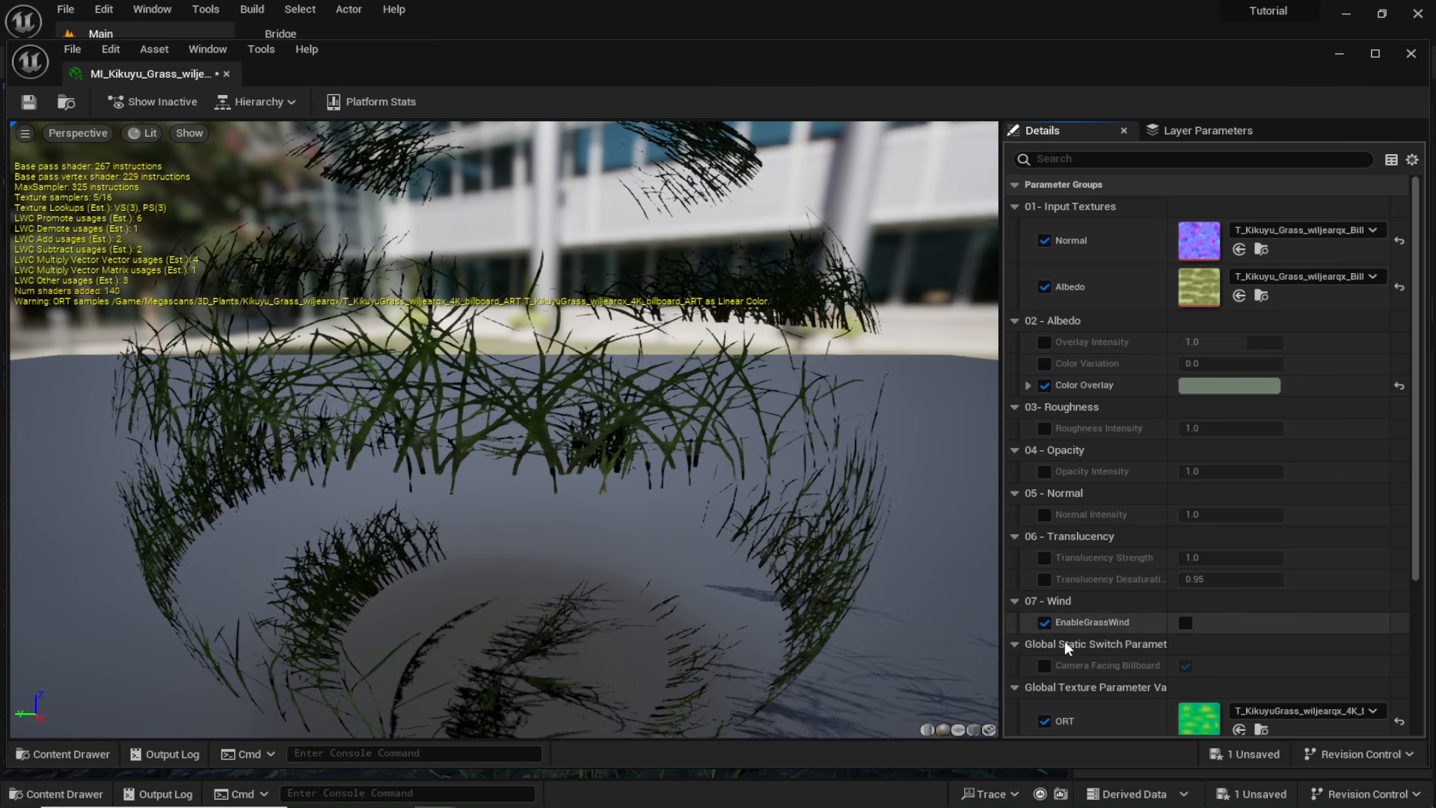
left_click(1186, 623)
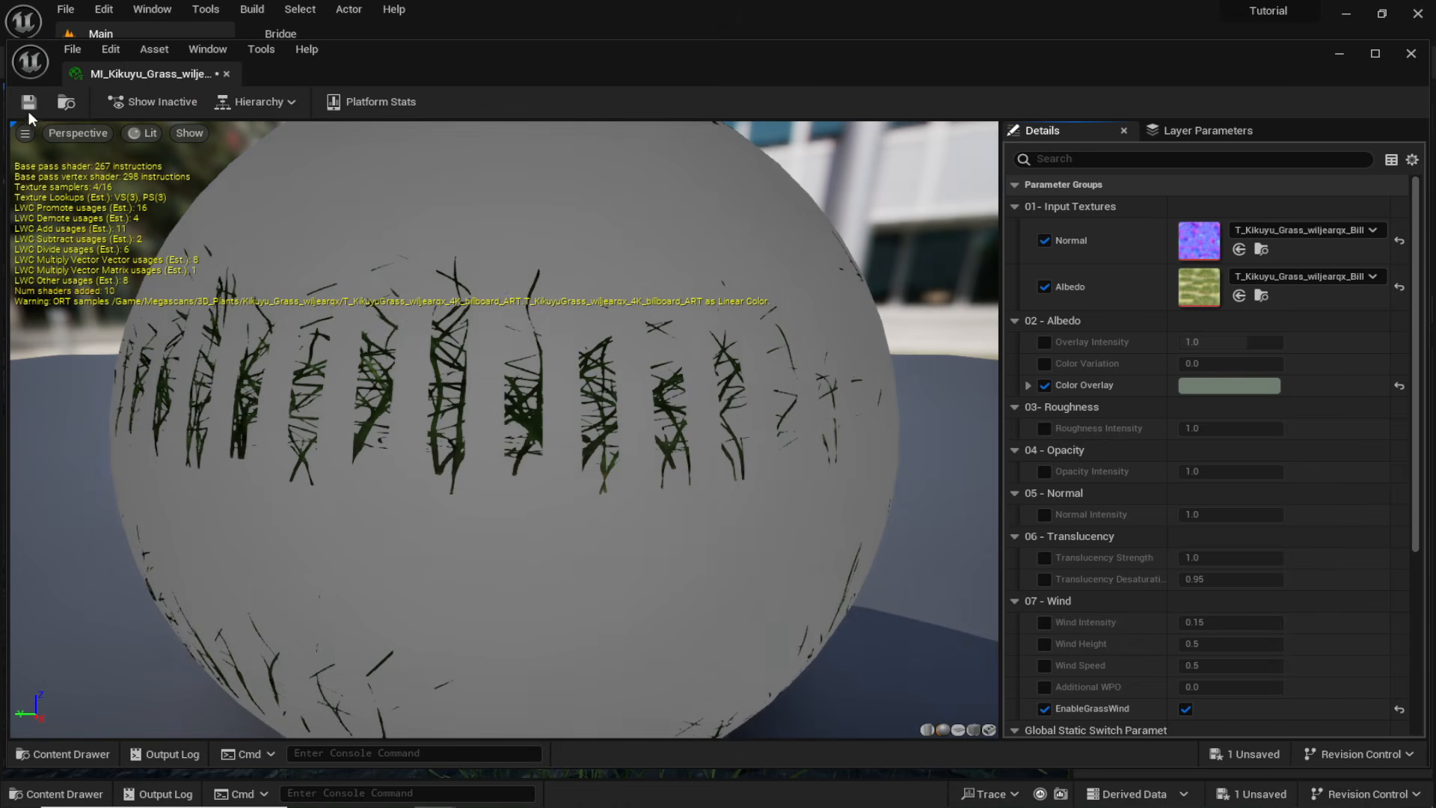
left_click(30, 105)
left_click(227, 73)
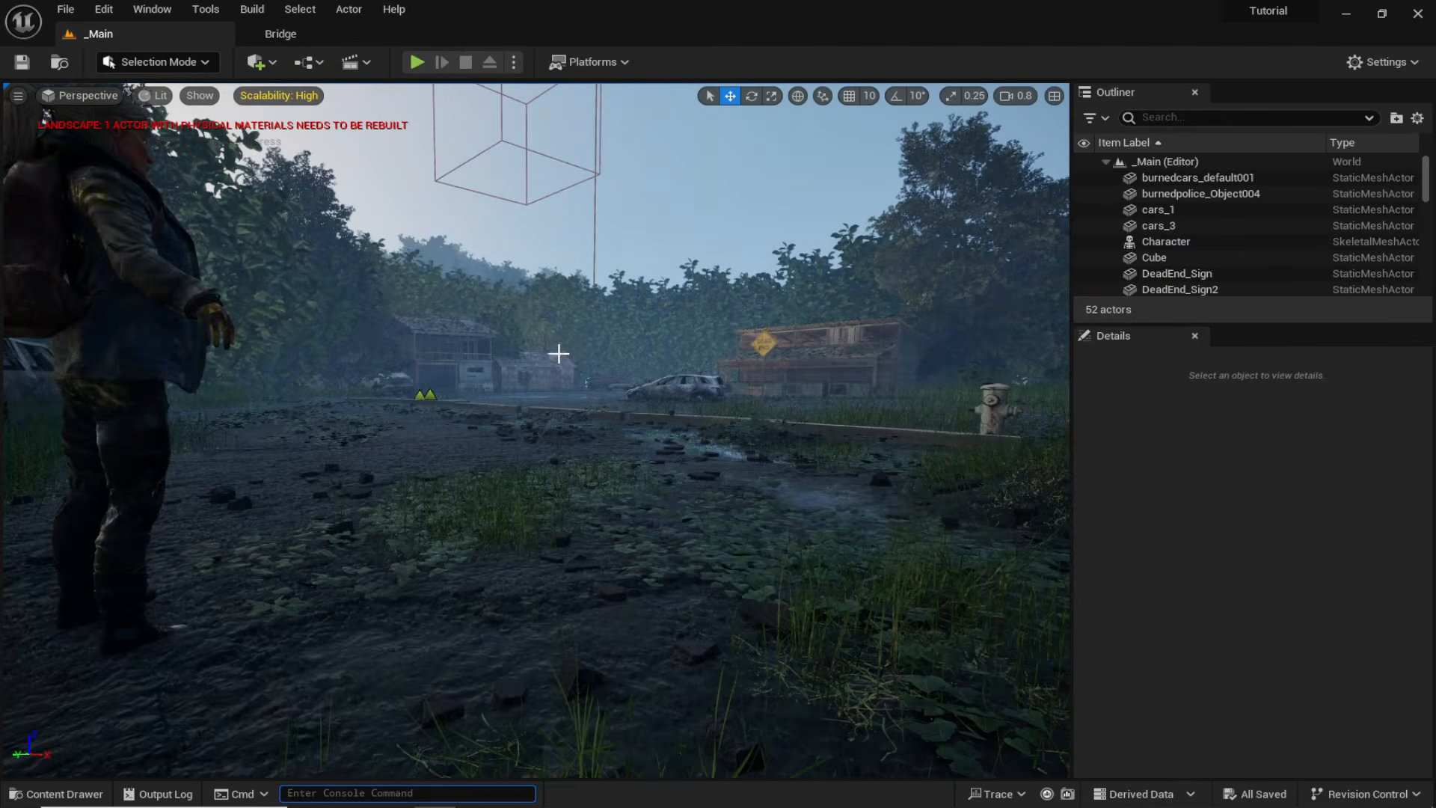
Turn on EnableGrassWind in the other Kikuyu Grass material instance and save it.
key("ctrl+space")
double_click(505, 453)
scroll(1079, 598, "down", 2)
left_click(1044, 592)
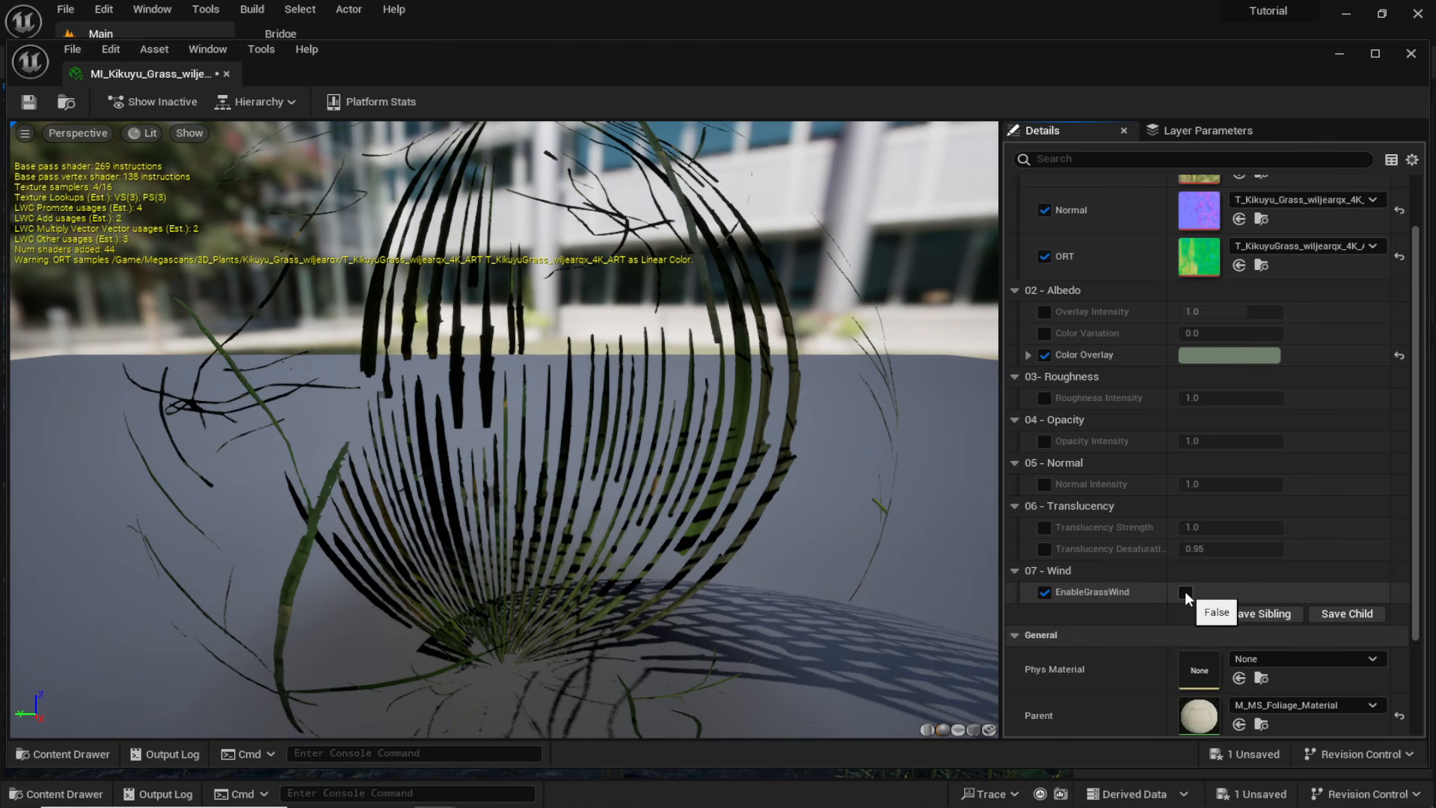
left_click(1184, 592)
left_click(30, 102)
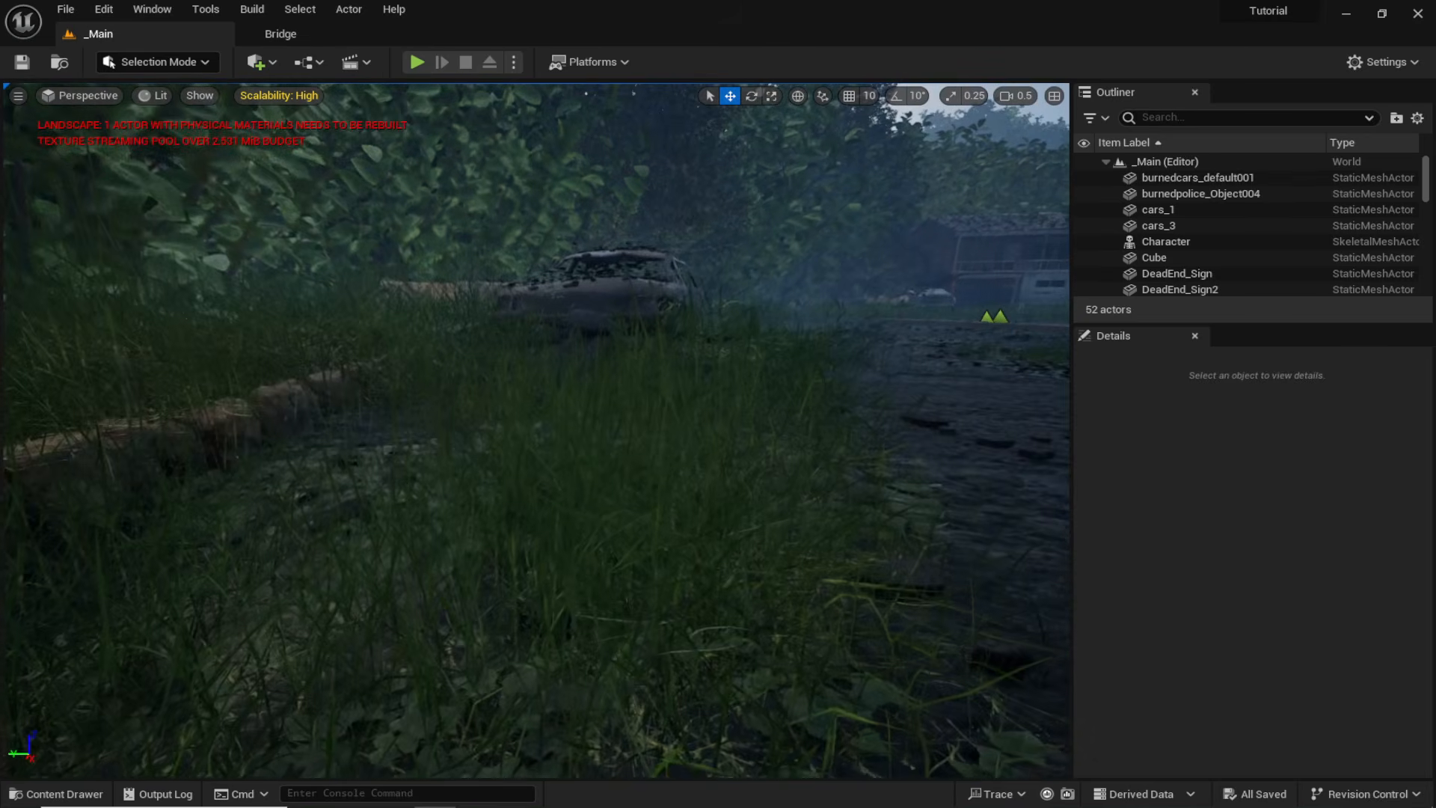
Raise the pr_background_mountain_a_5_summer mesh behind the houses and rotate it slightly.
right_click_drag(536, 430, 793, 352)
left_click_drag(477, 432, 483, 413)
left_click_drag(483, 412, 484, 390)
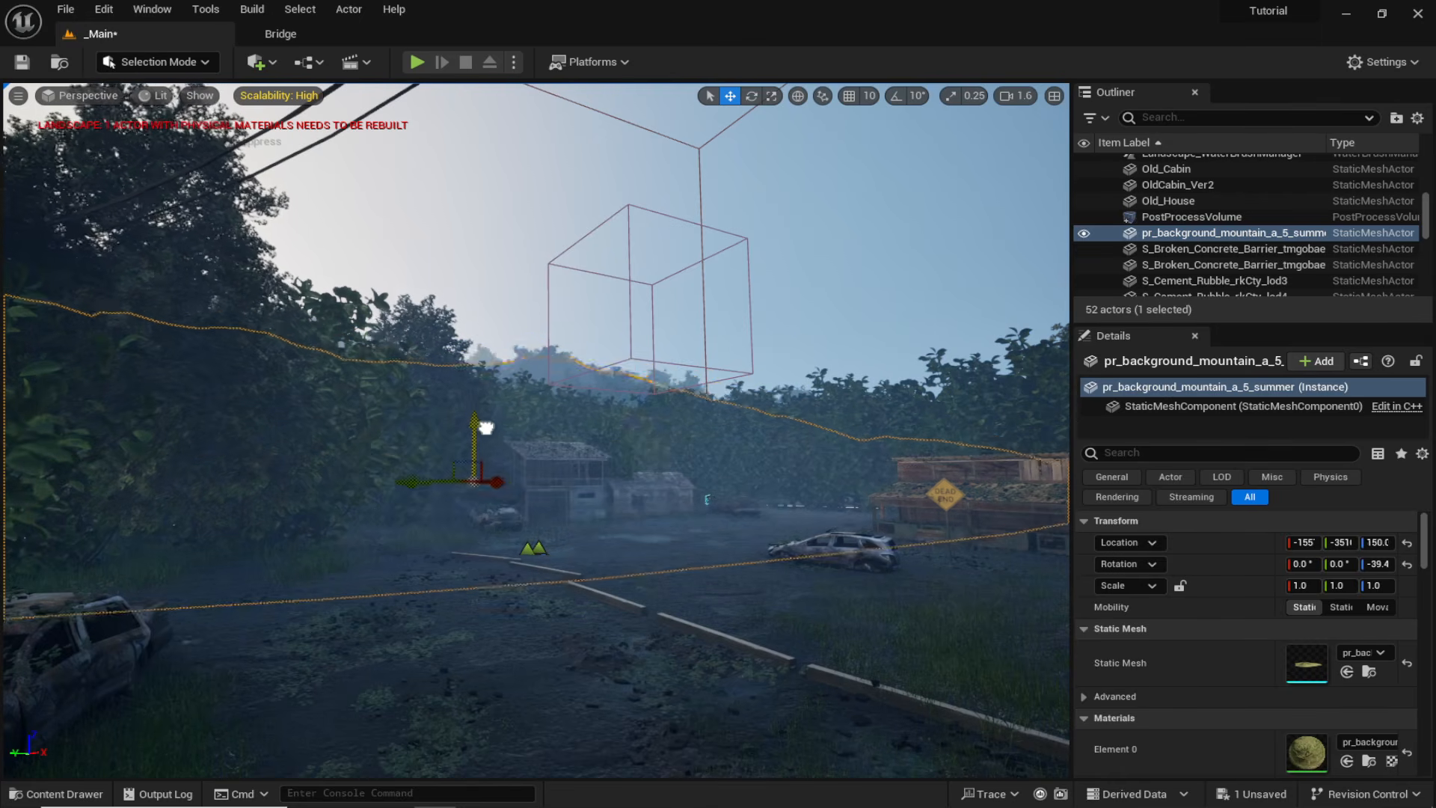
key("e")
left_click_drag(506, 461, 504, 468)
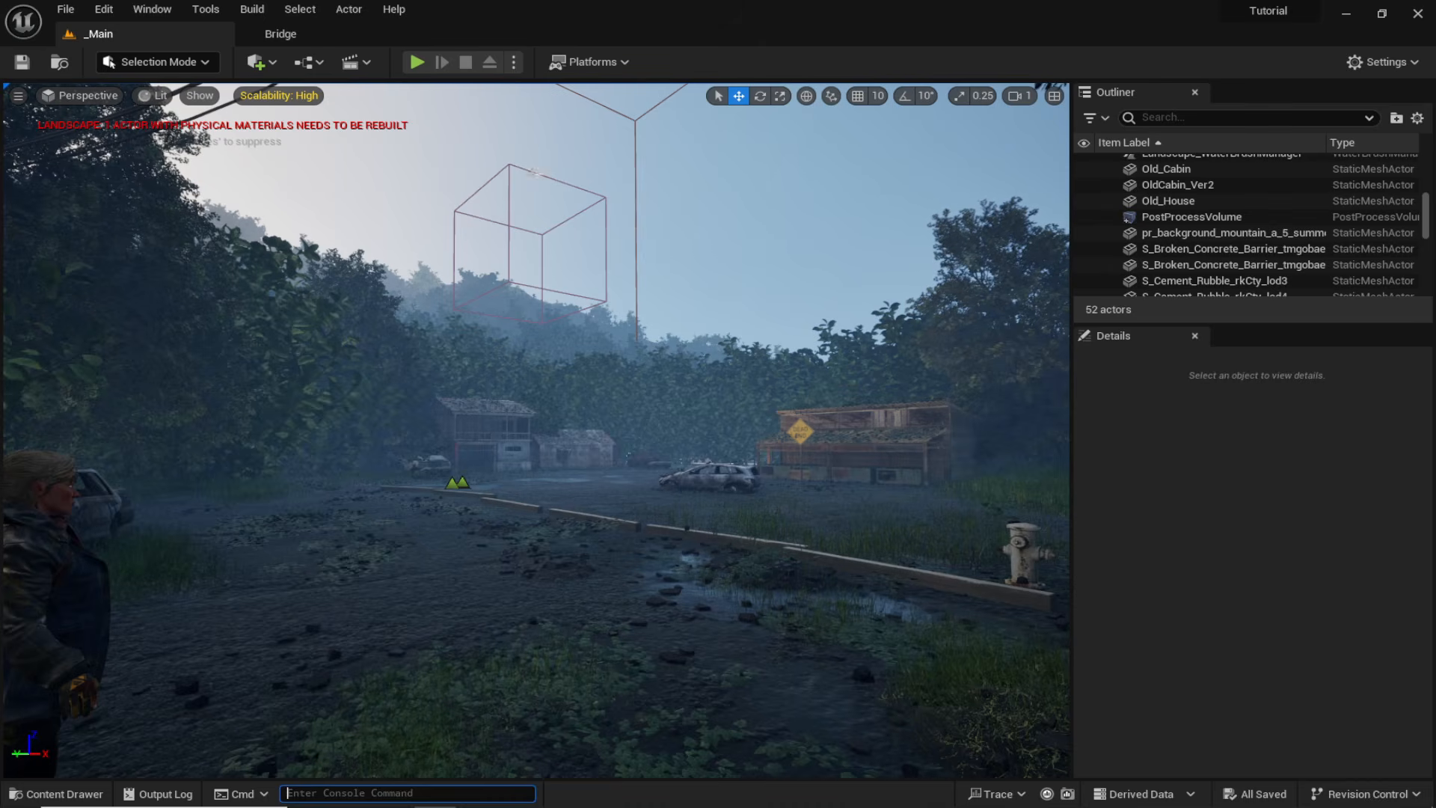
Switch to Bridge for a road-marking decal and open its Painted_Parking_Lines folder under Megascans Decals.
left_click(293, 29)
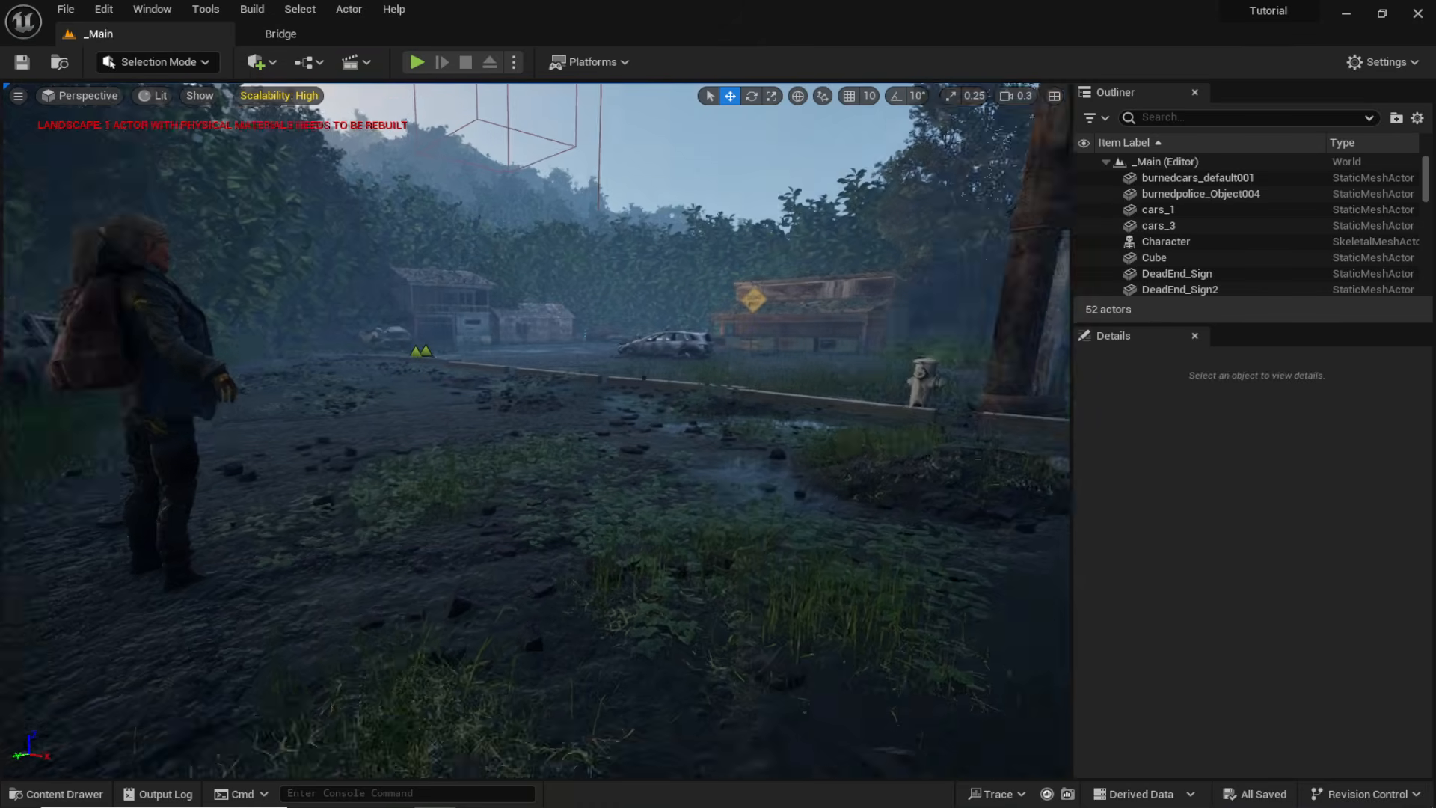
key("ctrl+space")
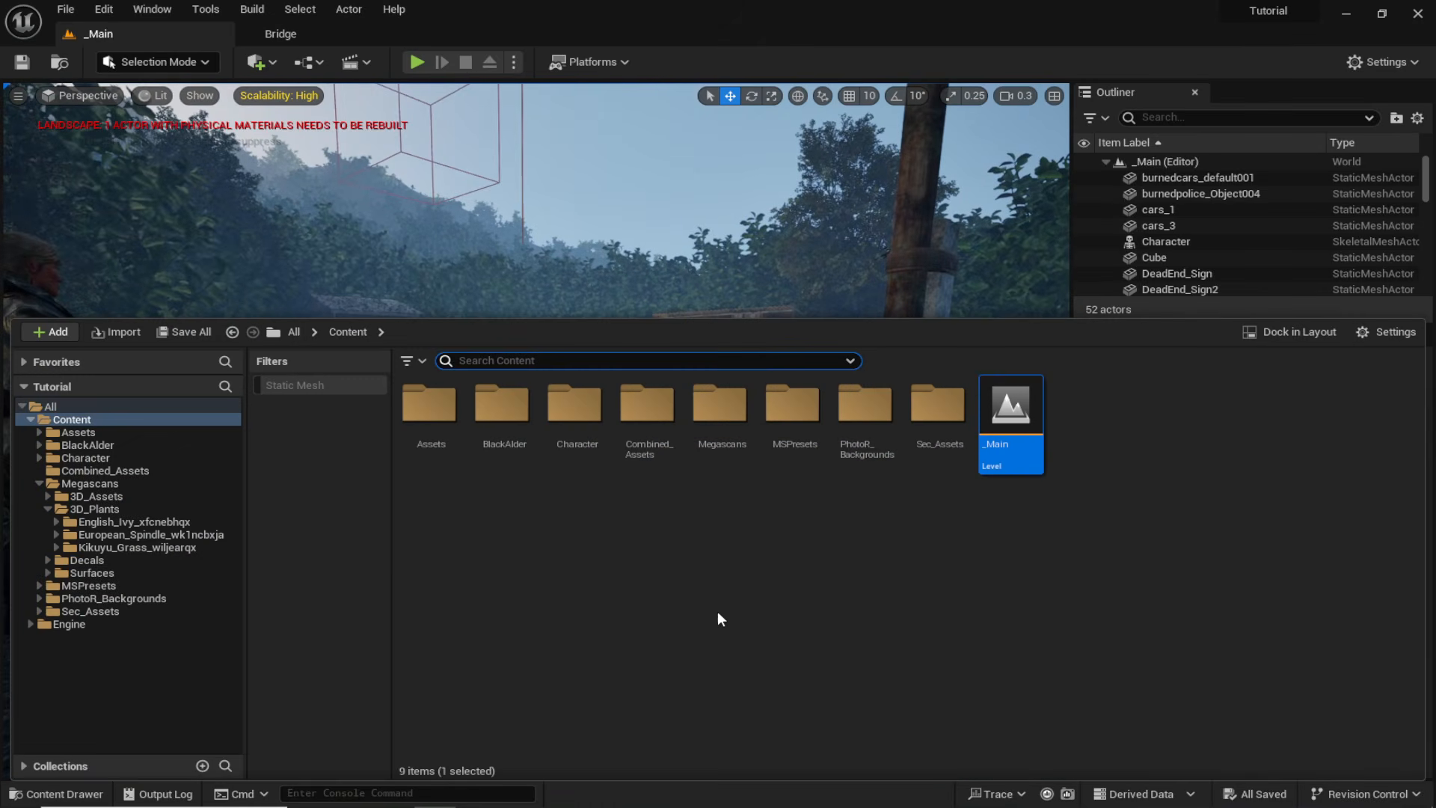
double_click(719, 408)
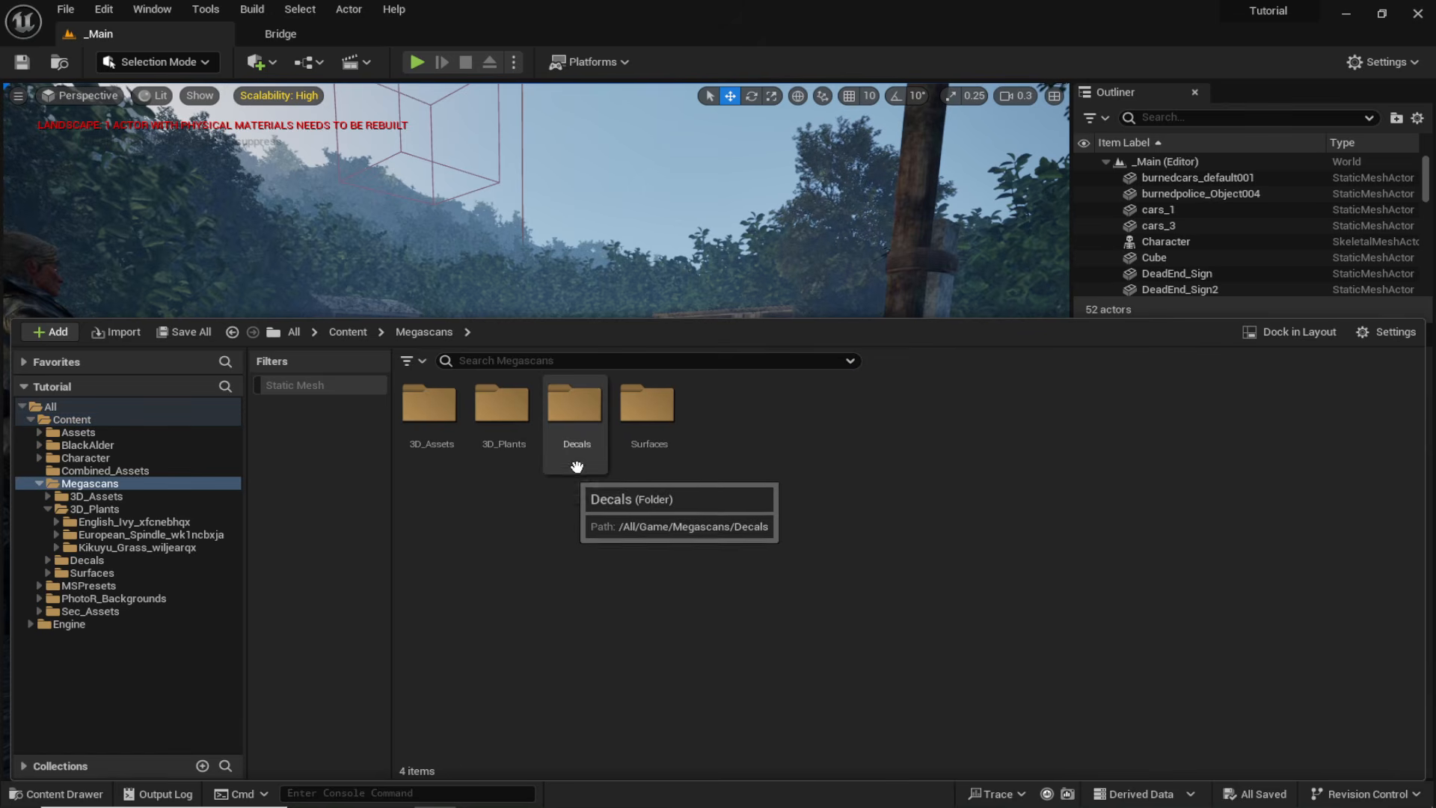
double_click(574, 463)
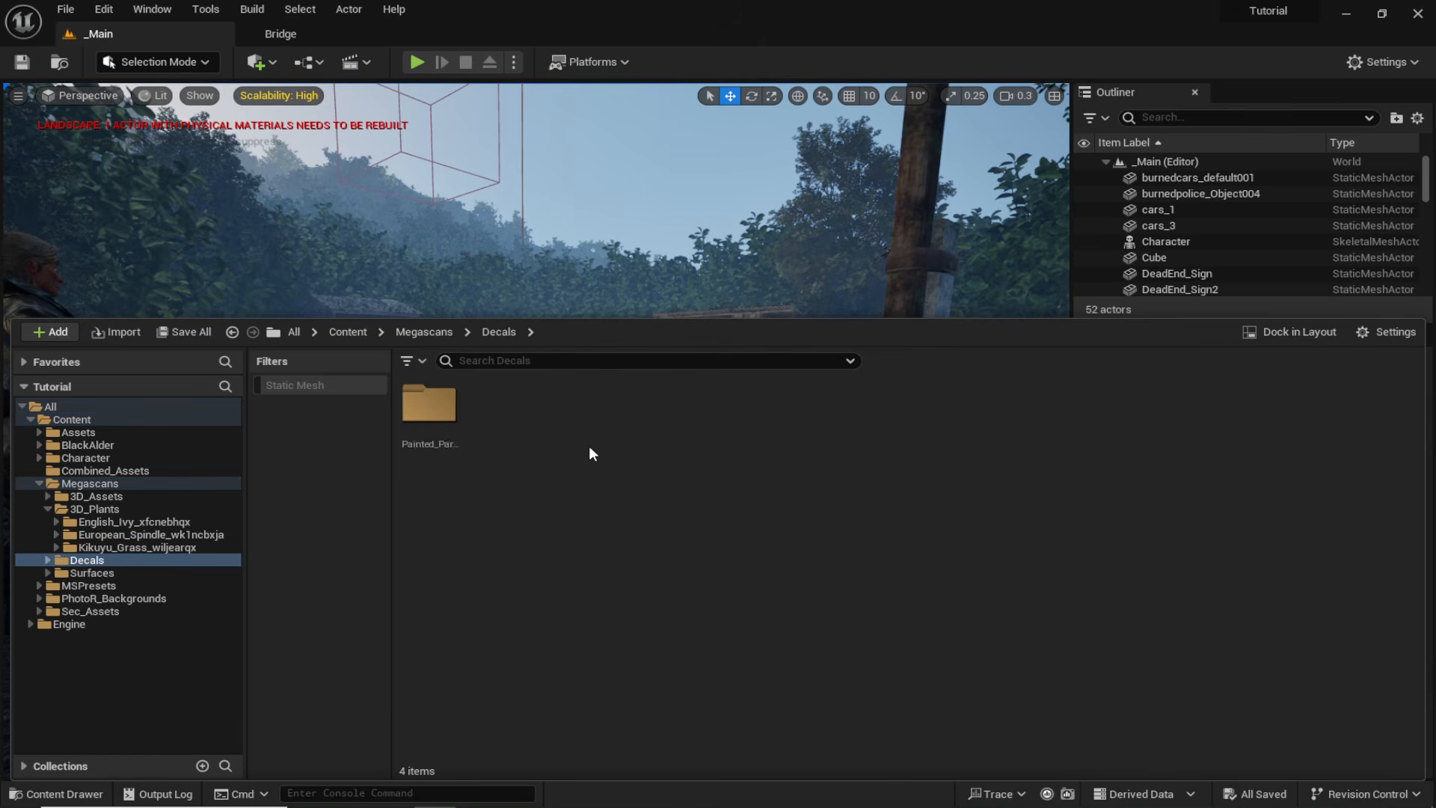
double_click(426, 452)
Place the Painted Parking Lines decal material on the road in the level.
right_click_drag(695, 217, 793, 261)
key("s")
scroll(729, 263, "up", 6)
key("w")
mouse_move(299, 351)
right_mouse_down()
mouse_move(337, 367)
mouse_move(355, 407)
right_mouse_up()
key("s")
left_click(88, 794)
left_click_drag(398, 465, 729, 417)
Stretch the parking lines decal along the road and move it sideways across the asphalt.
key("r")
right_click_drag(753, 427, 644, 418)
key("d")
left_click_drag(831, 479, 890, 472)
right_click_drag(826, 503, 797, 512)
key("w")
left_click_drag(836, 542, 636, 561)
Refine the decal's scale to about 0.5 on Y and 4.2 on Z, and shift it beneath the character.
right_click_drag(635, 561, 644, 509)
key("s")
key("r")
left_click_drag(684, 622, 660, 618)
key("w")
right_click_drag(660, 618, 545, 593)
key("r")
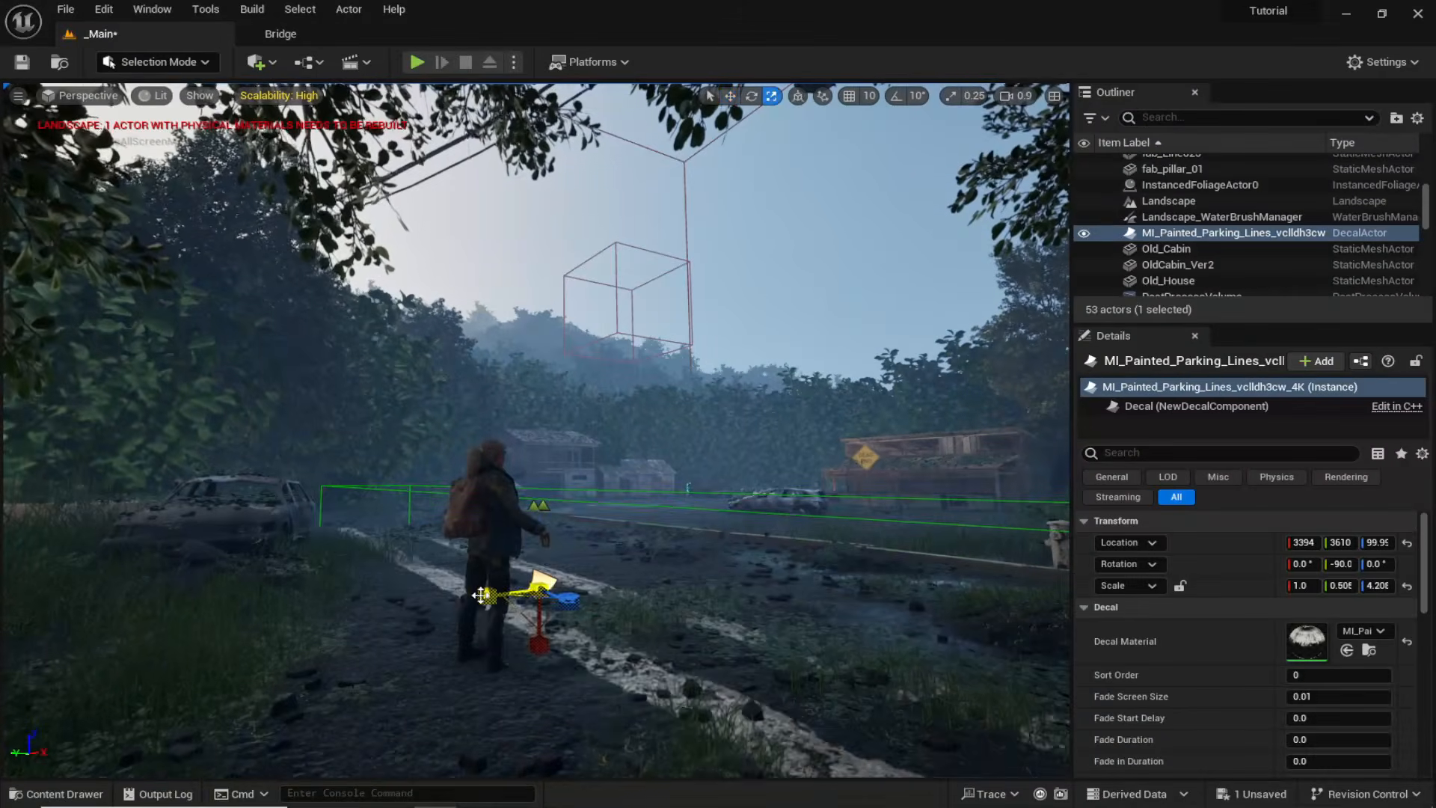
key("w")
left_click_drag(546, 647, 401, 590)
left_click_drag(401, 590, 465, 615)
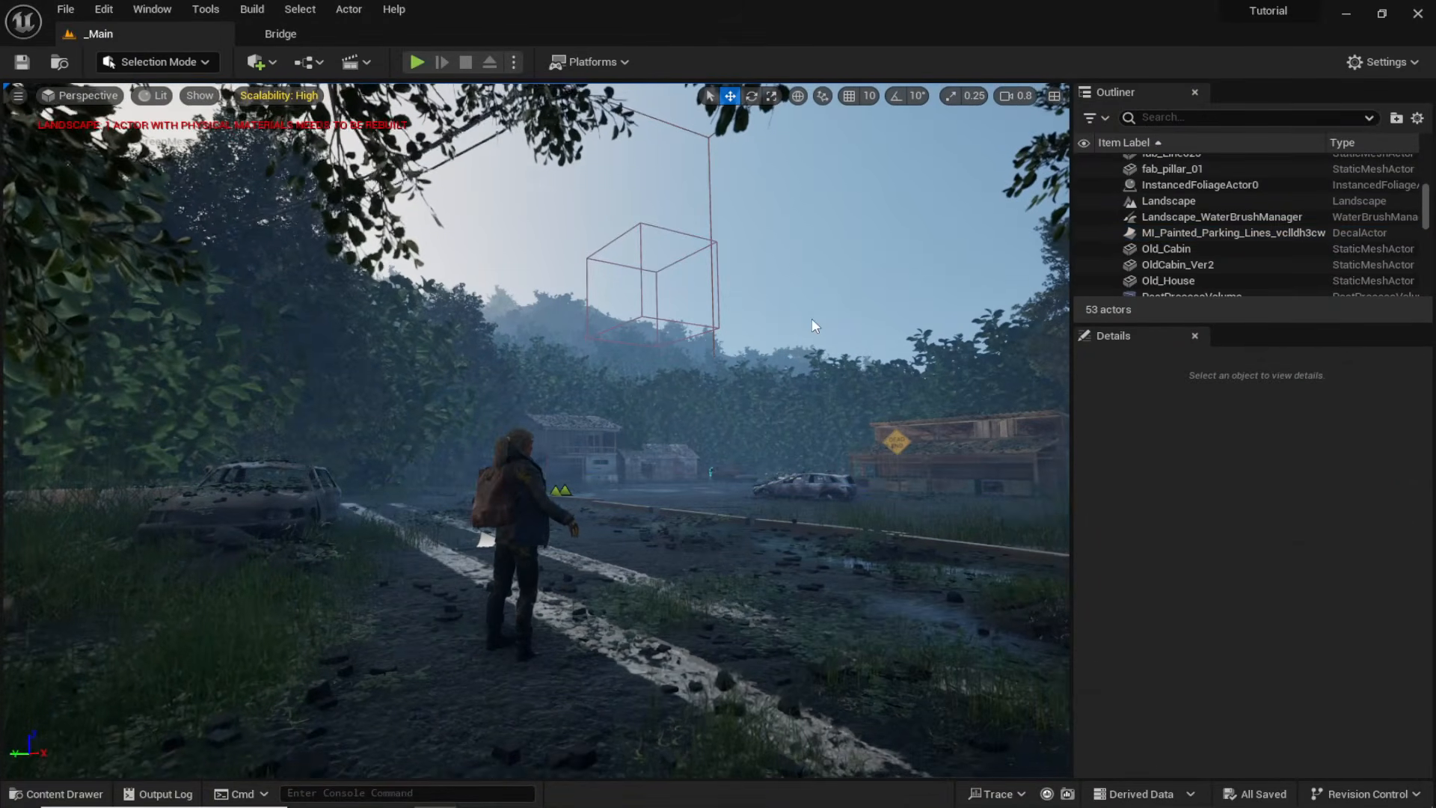
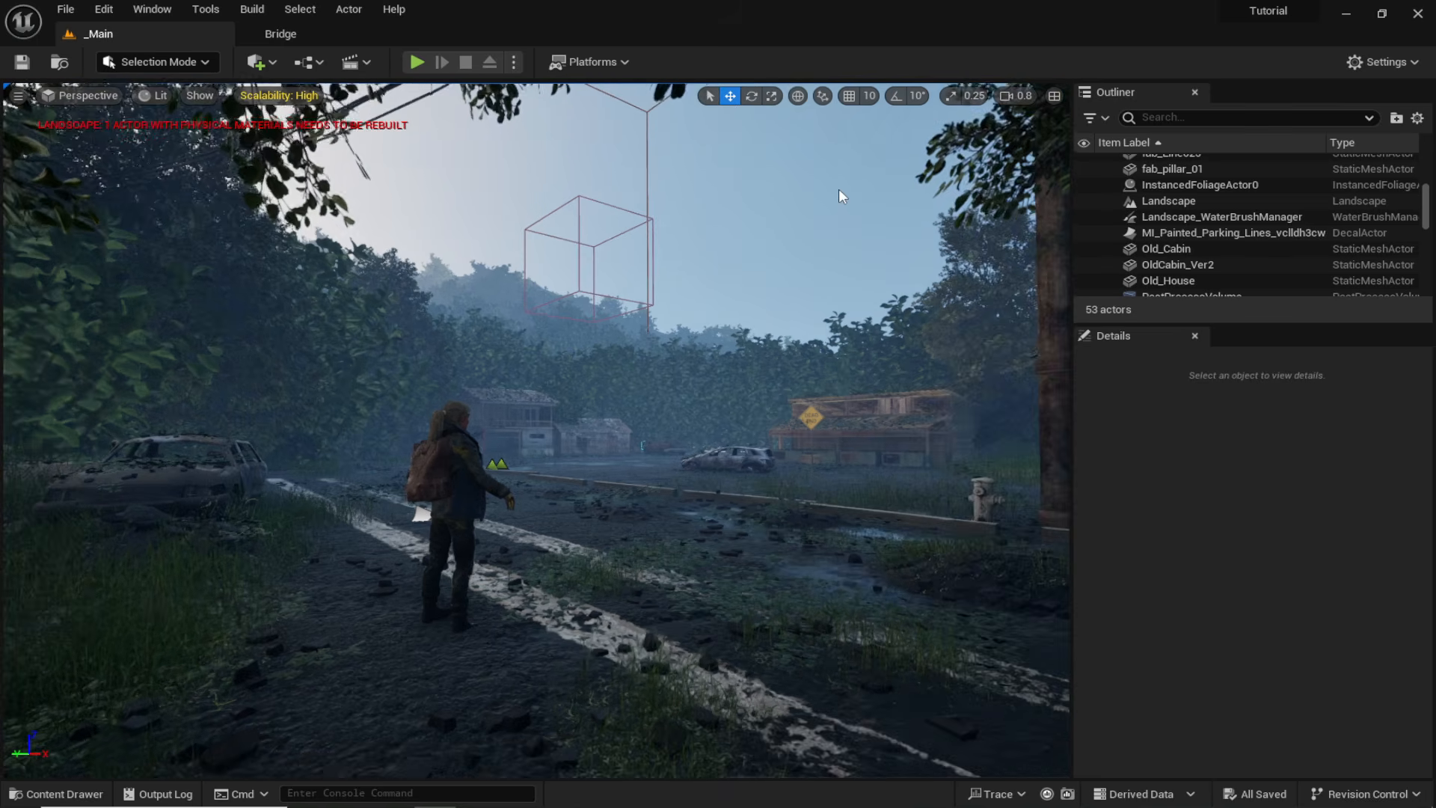
Create a folder named Fog in the project's Content folder and open it.
key("ctrl+space")
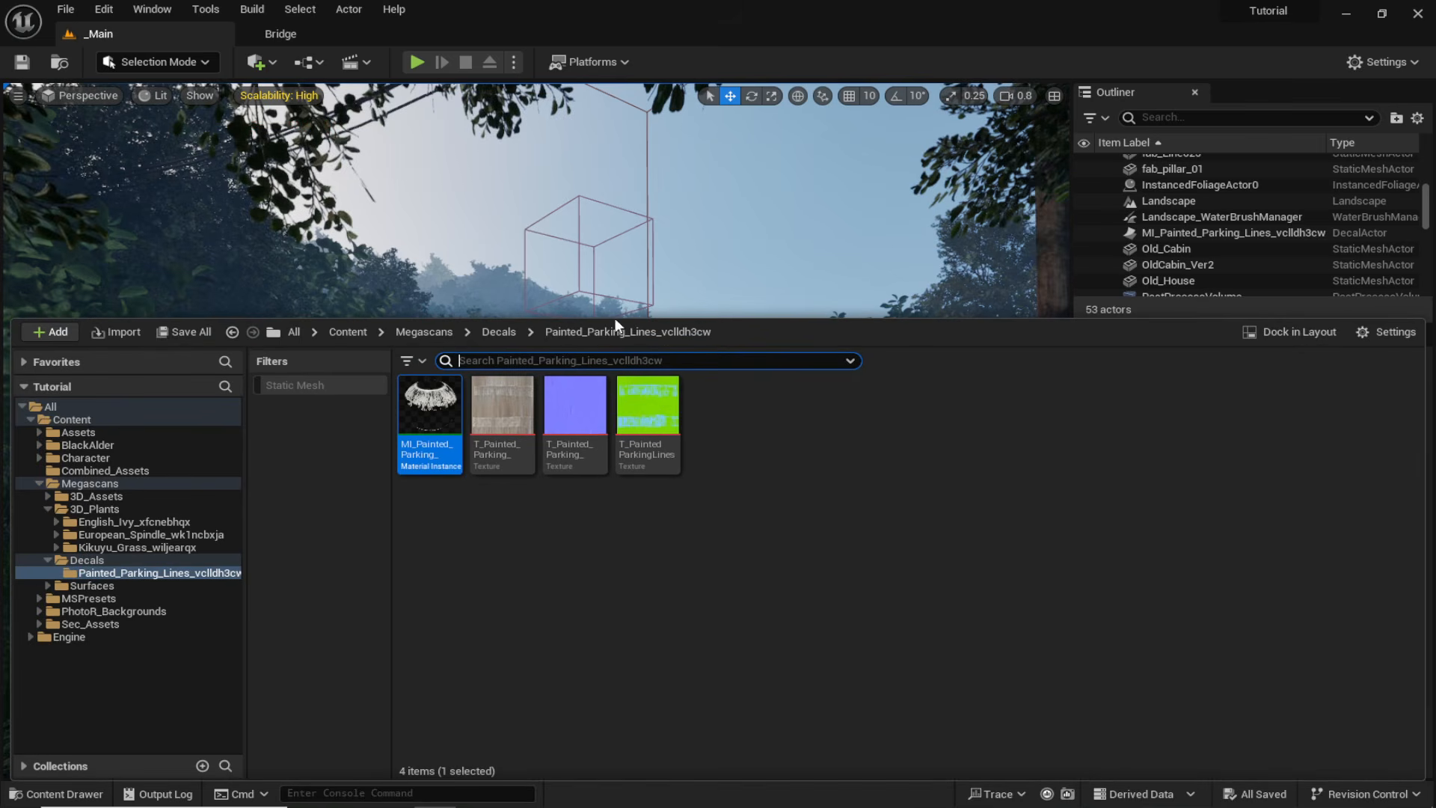
left_click(348, 331)
right_click(859, 635)
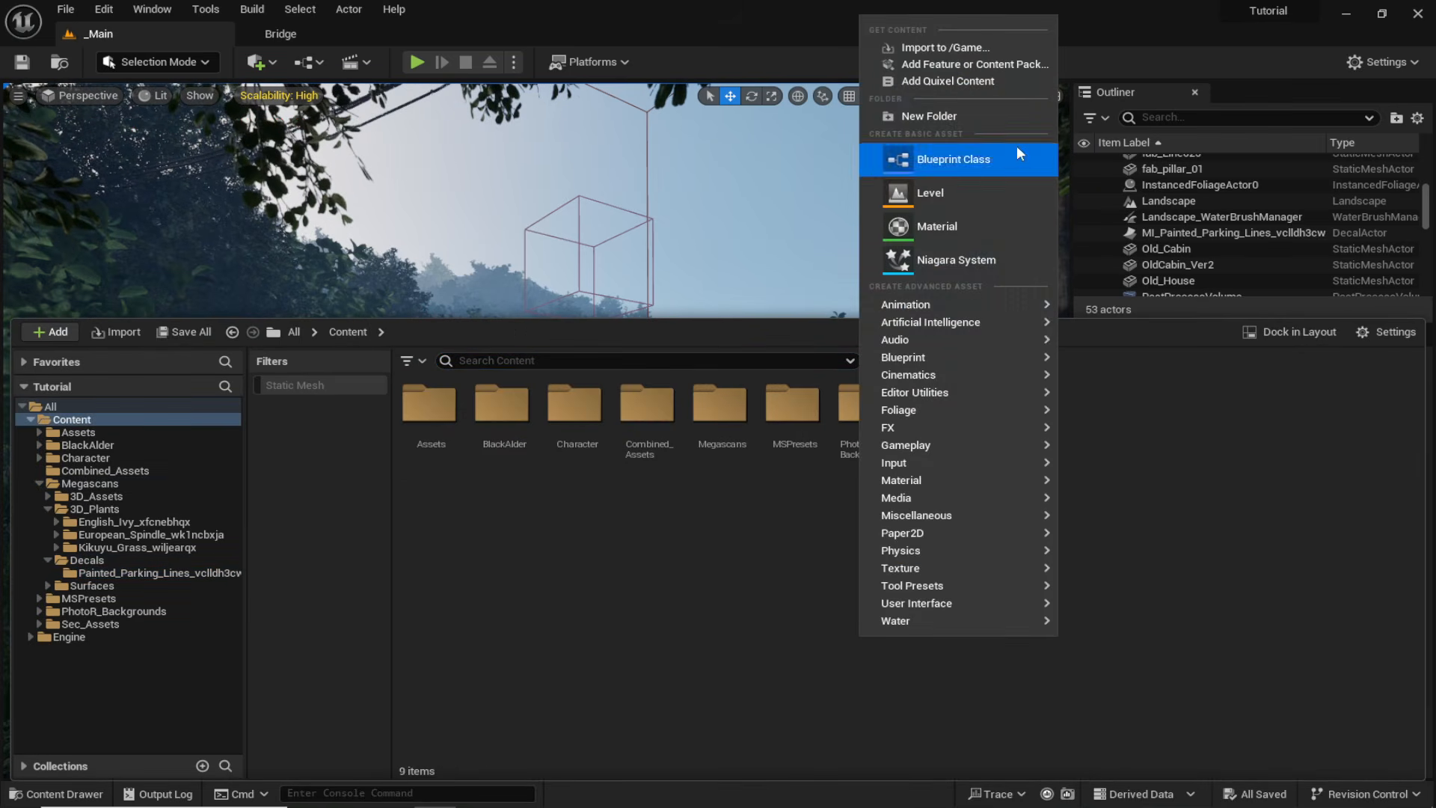
left_click(1006, 117)
type("Fog")
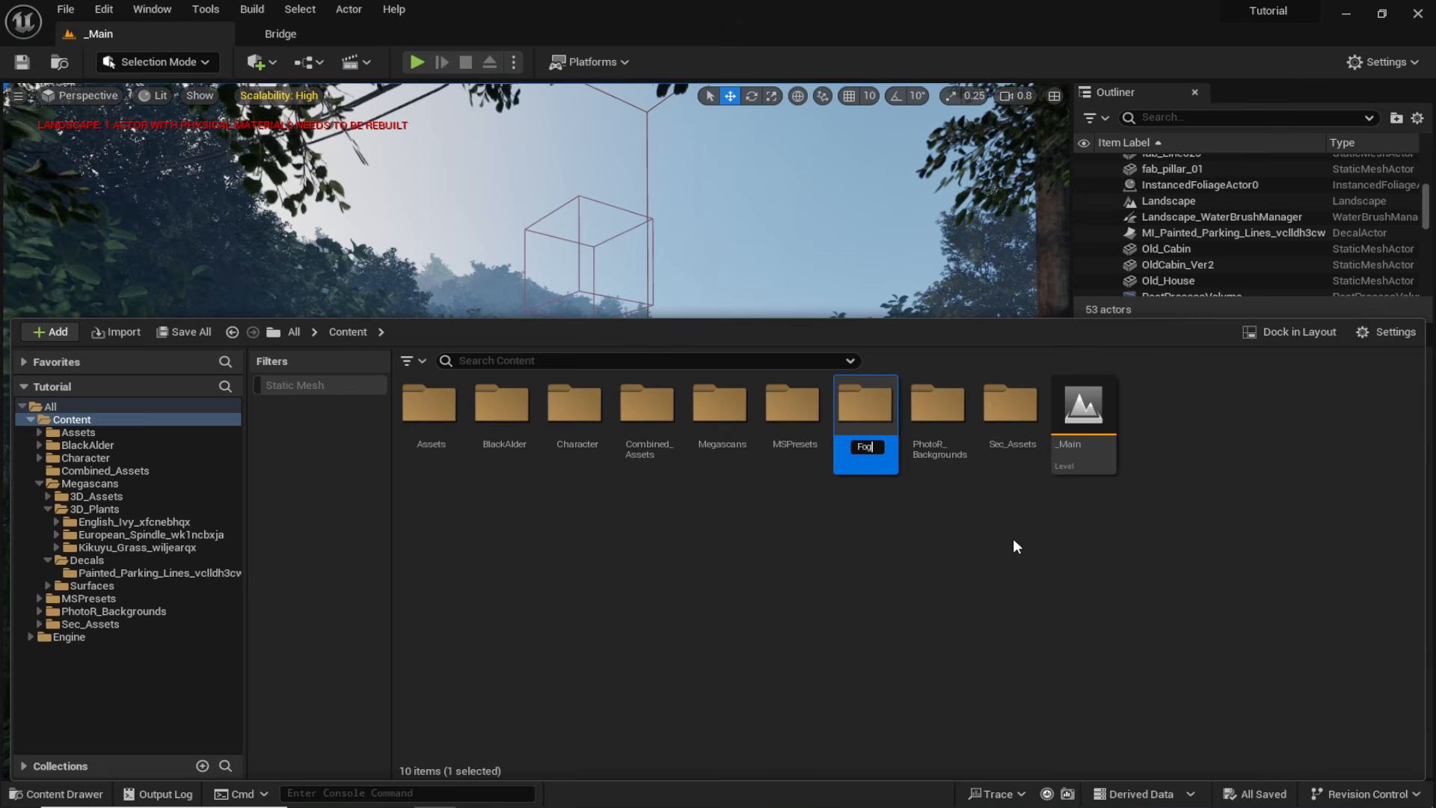
key("Return")
double_click(865, 407)
Create a new material named M_fog in the Fog folder.
right_click(649, 568)
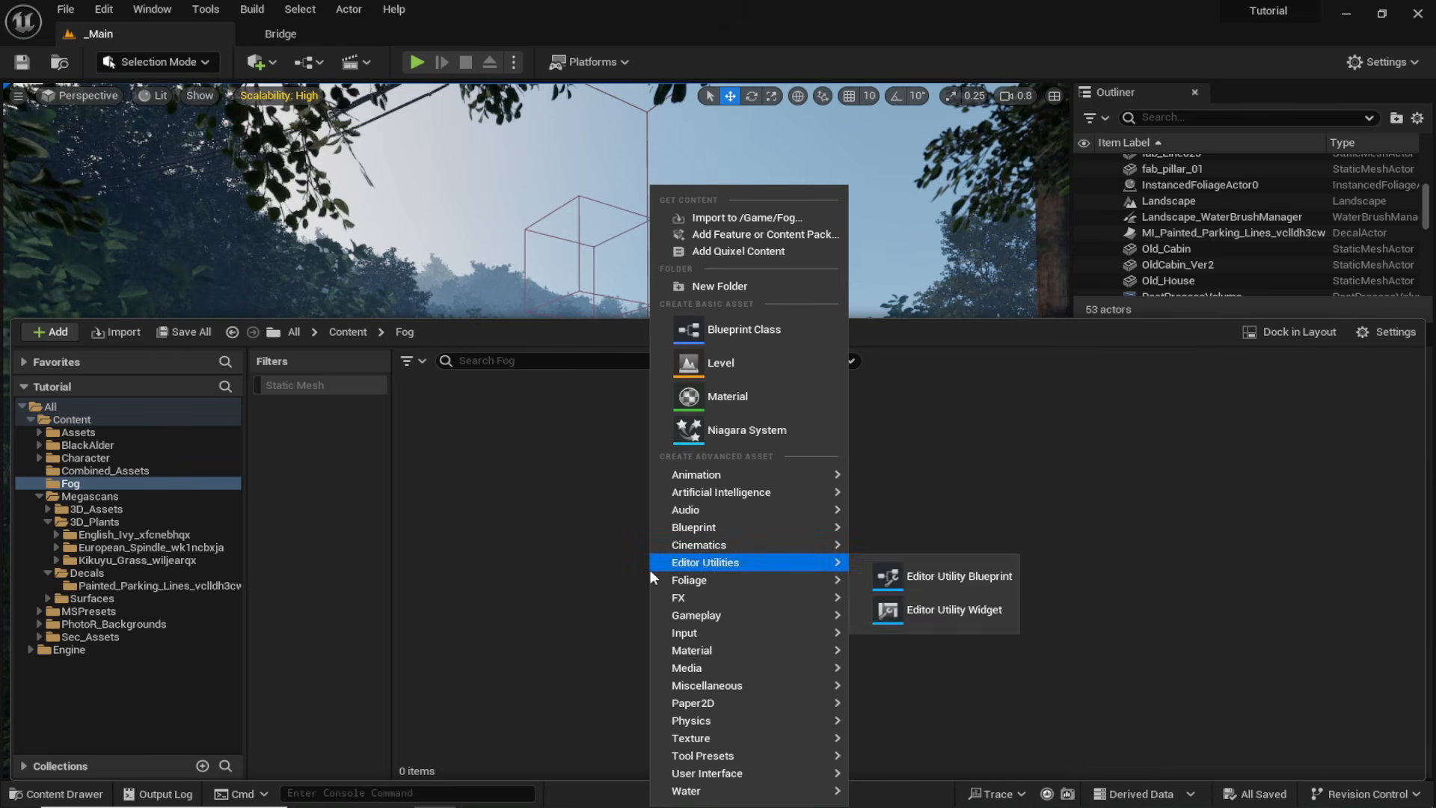
left_click(726, 397)
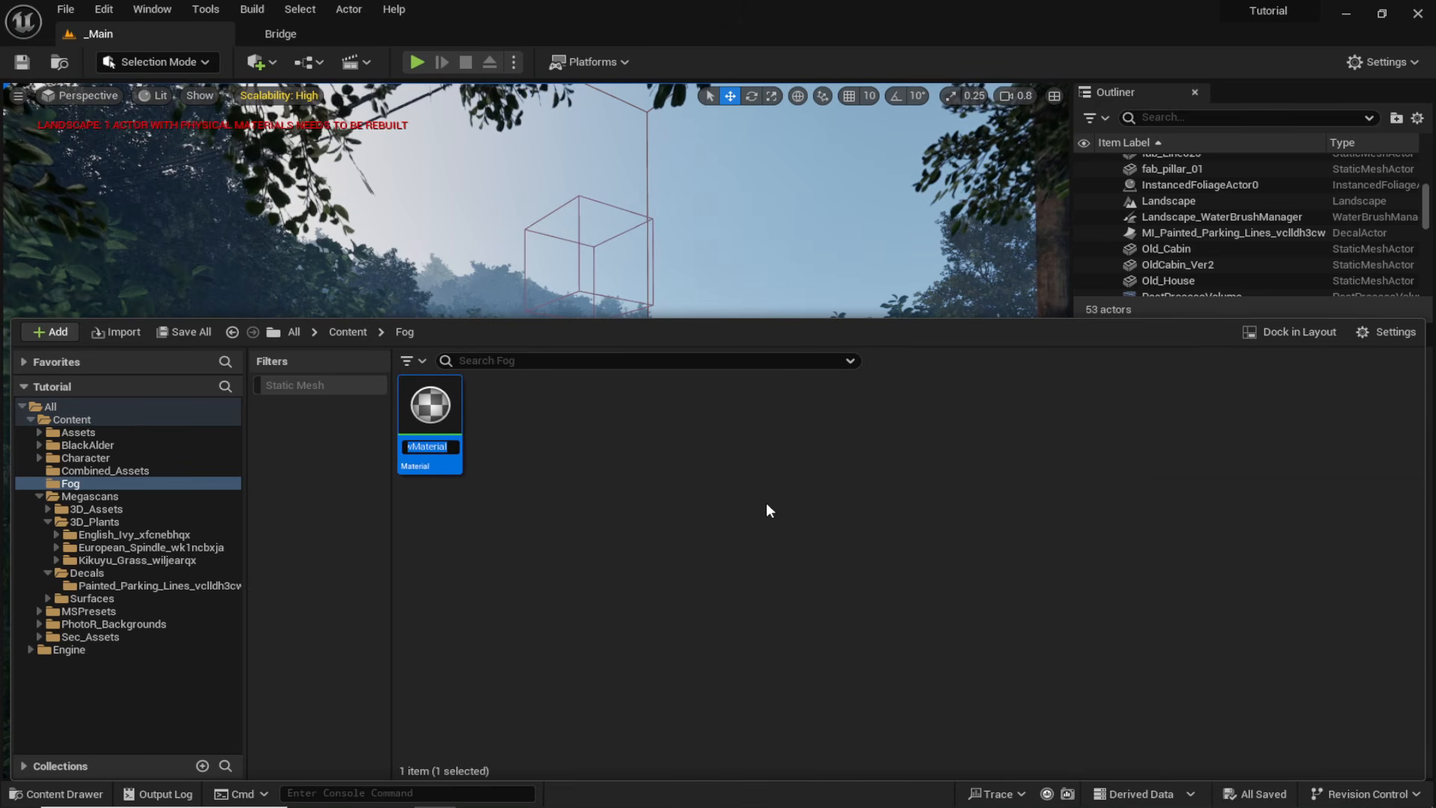
type("M")
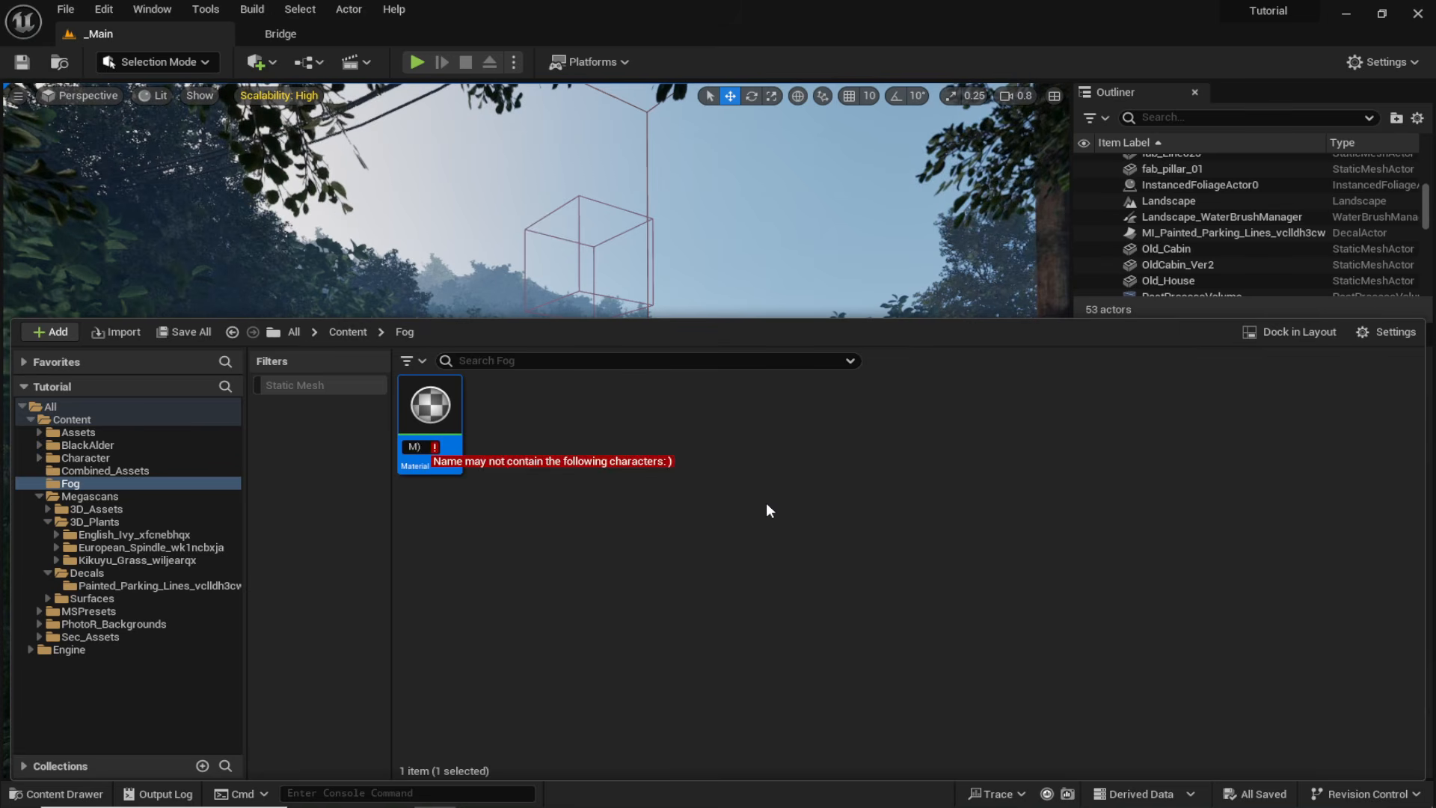
type("_fog")
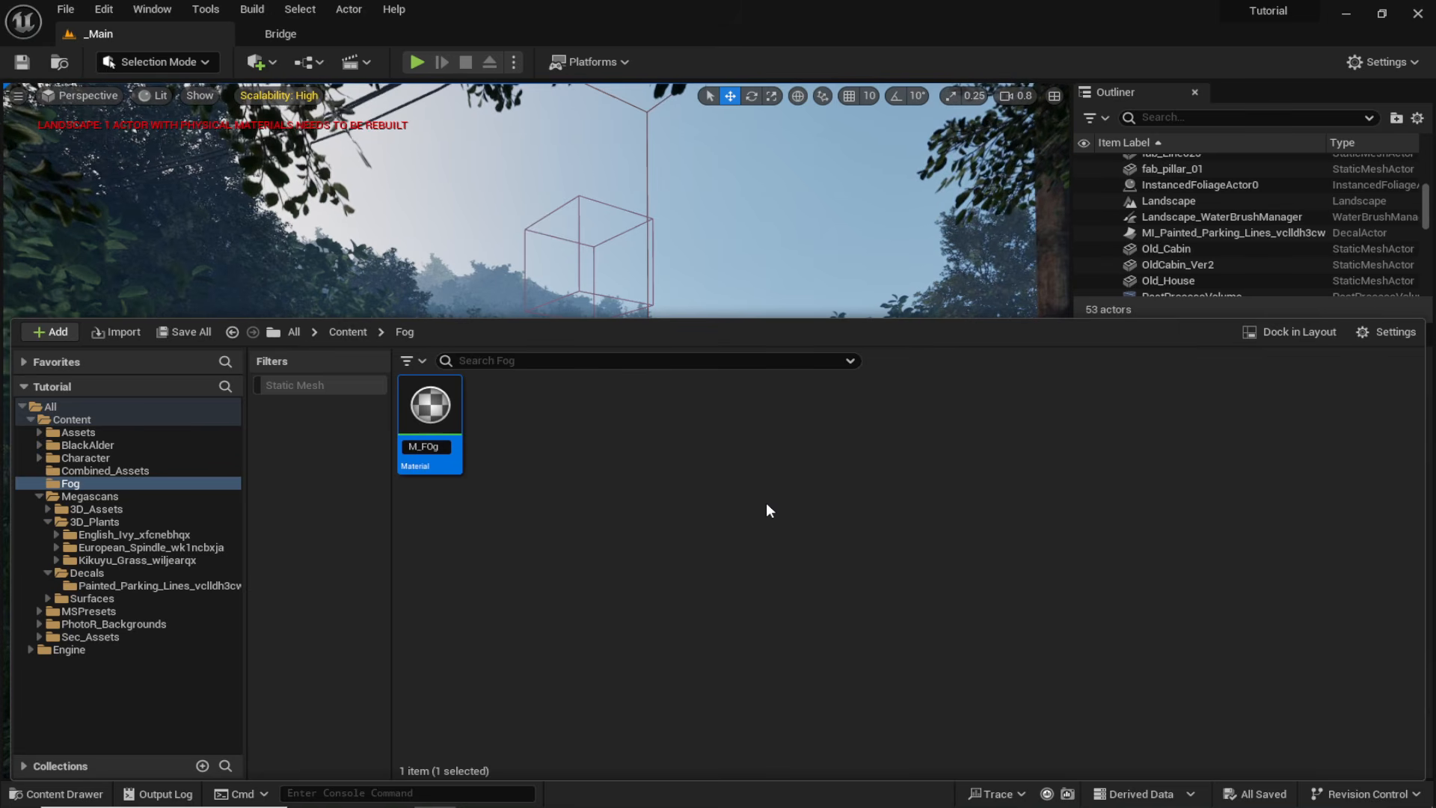
key("Return")
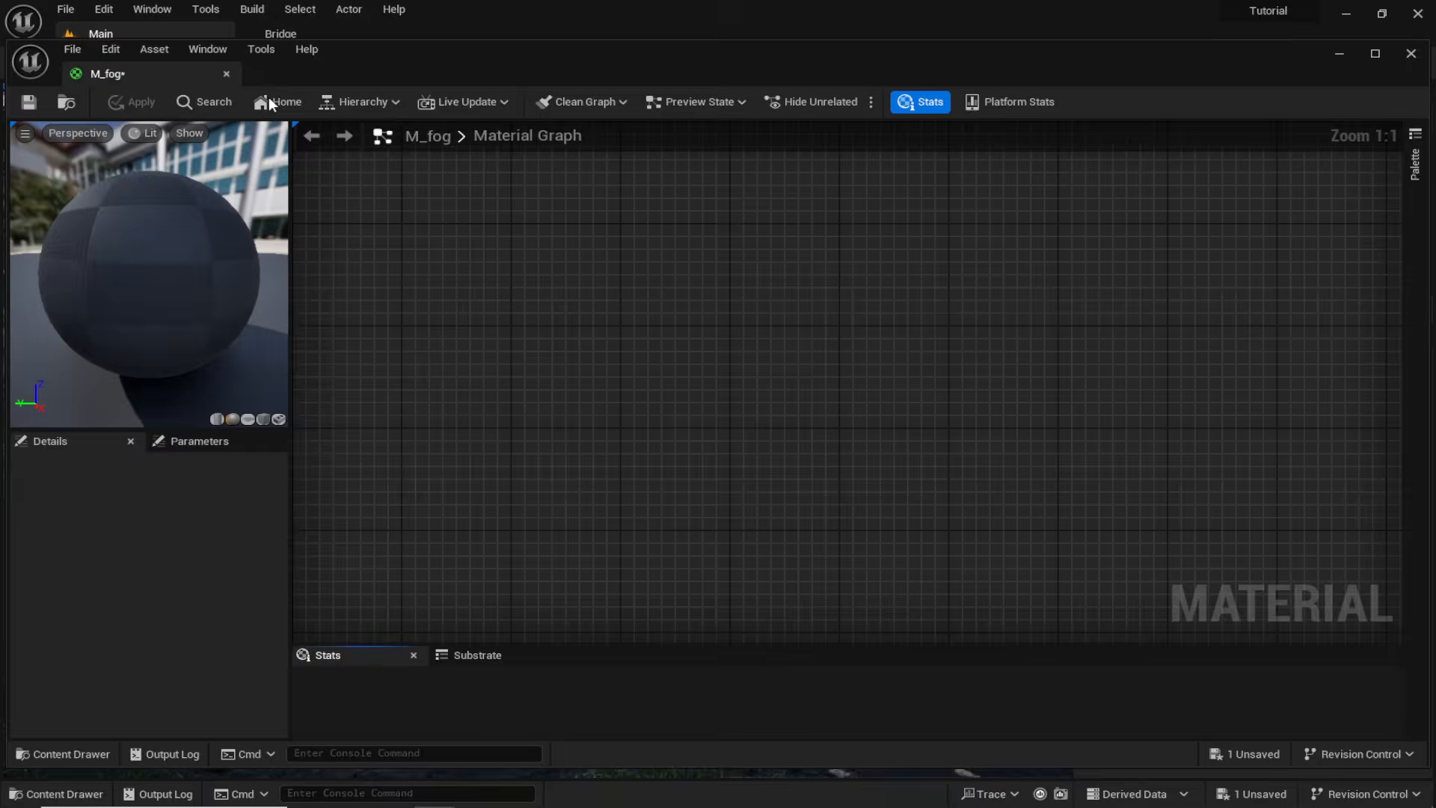
Dock the M_fog material editor in the main window and set its Blend Mode to Translucent.
left_click_drag(193, 71, 361, 33)
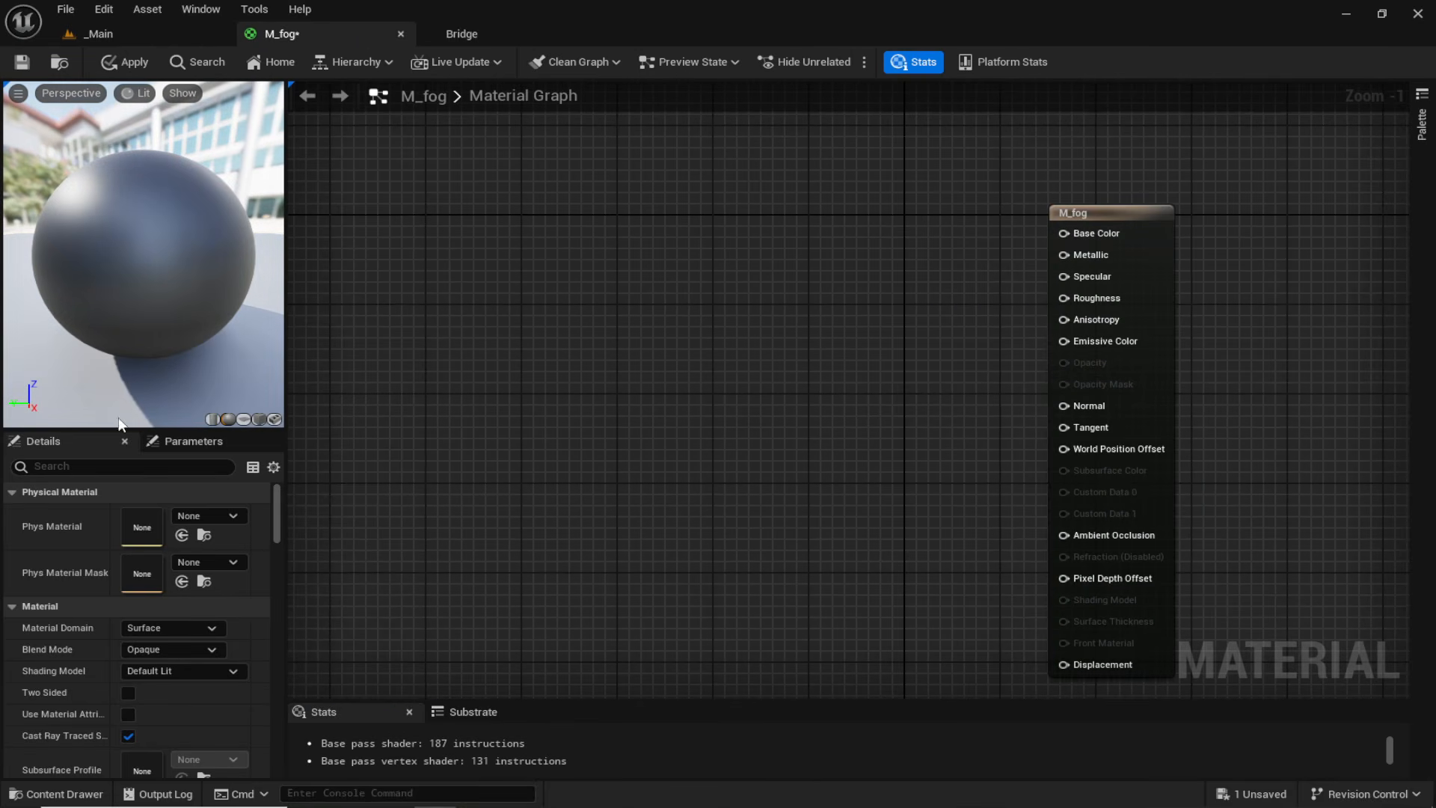
left_click(150, 648)
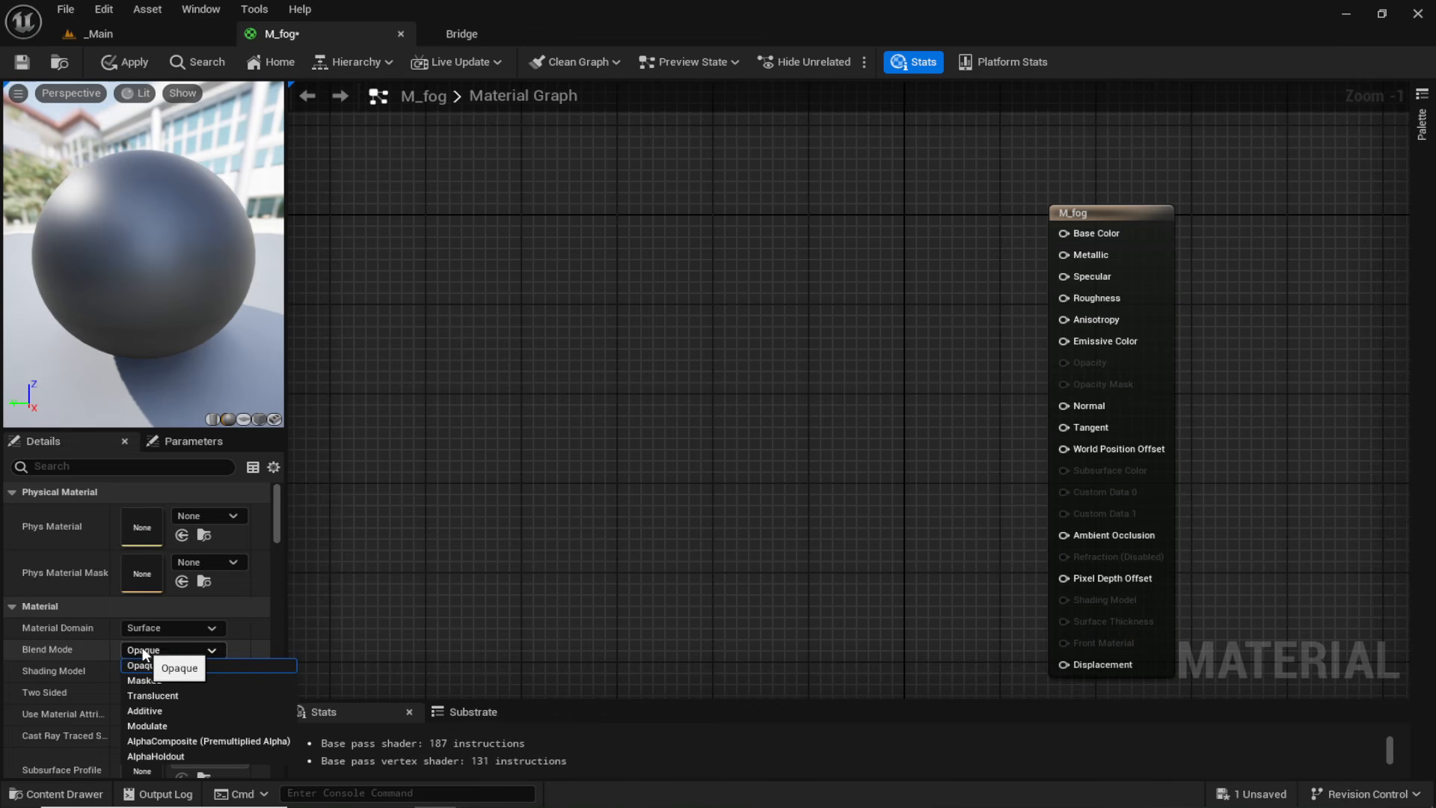
left_click(156, 694)
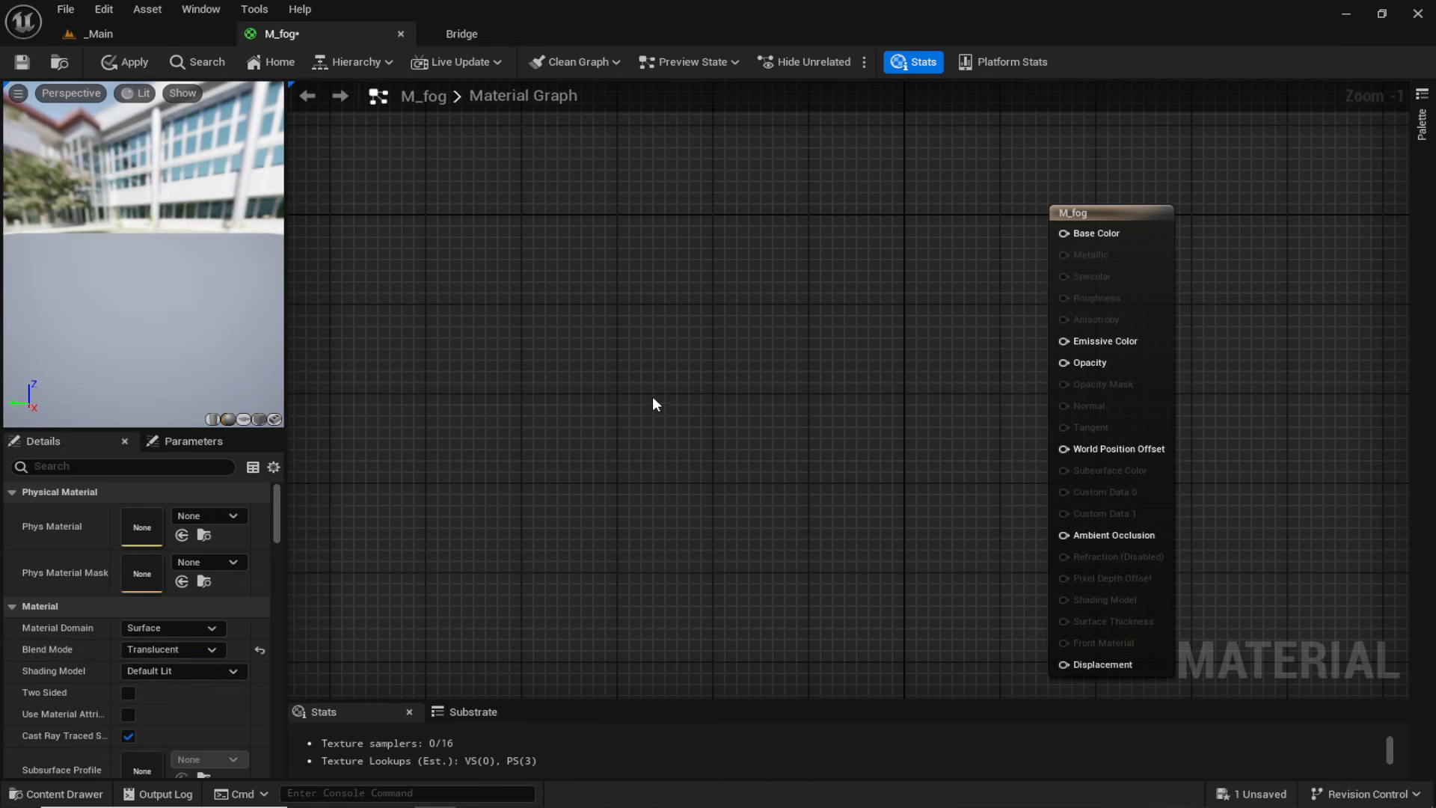
Add a RadialGradientExponential node and place it well to the left of the M_fog output node.
right_click_drag(652, 397, 625, 420)
right_click(644, 274)
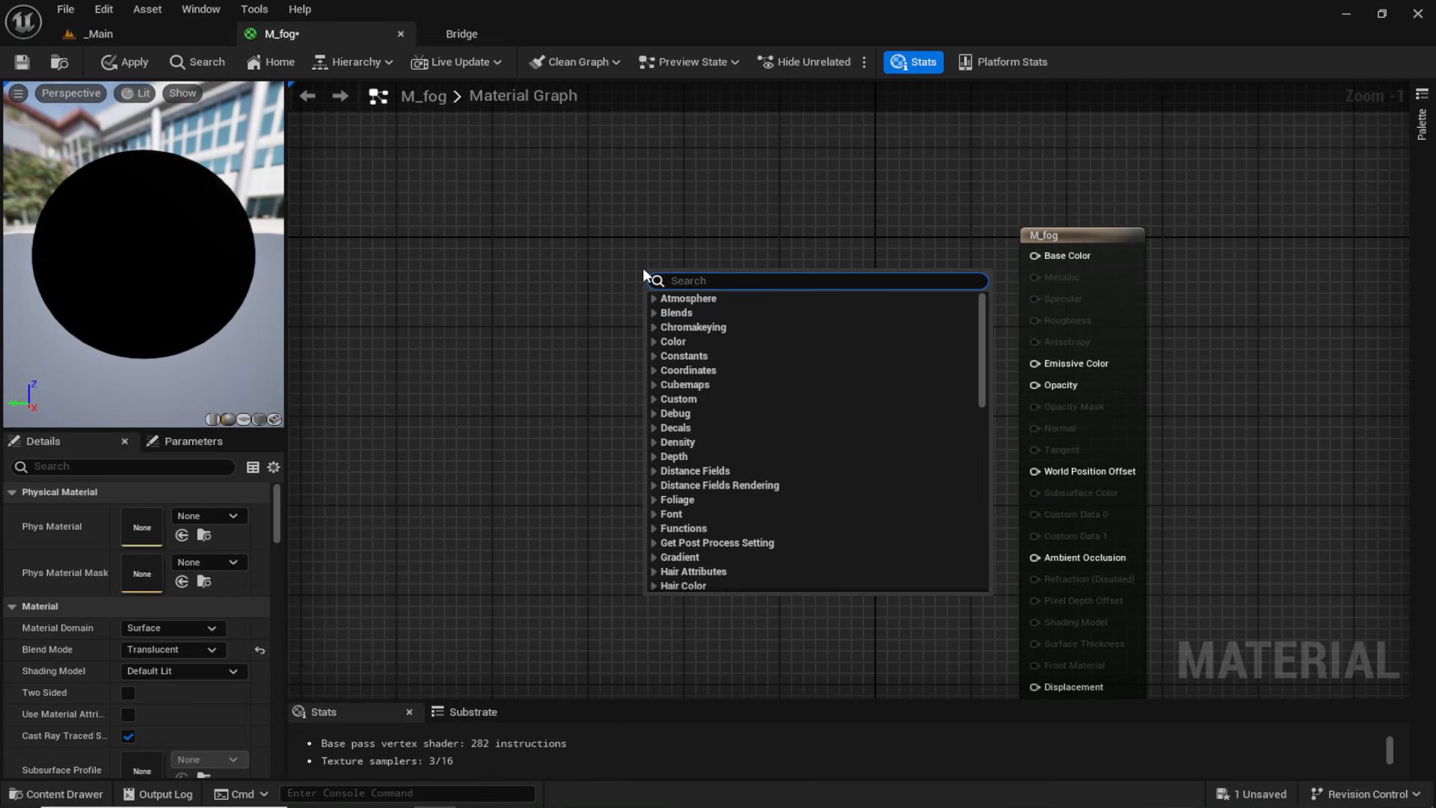
type("radi")
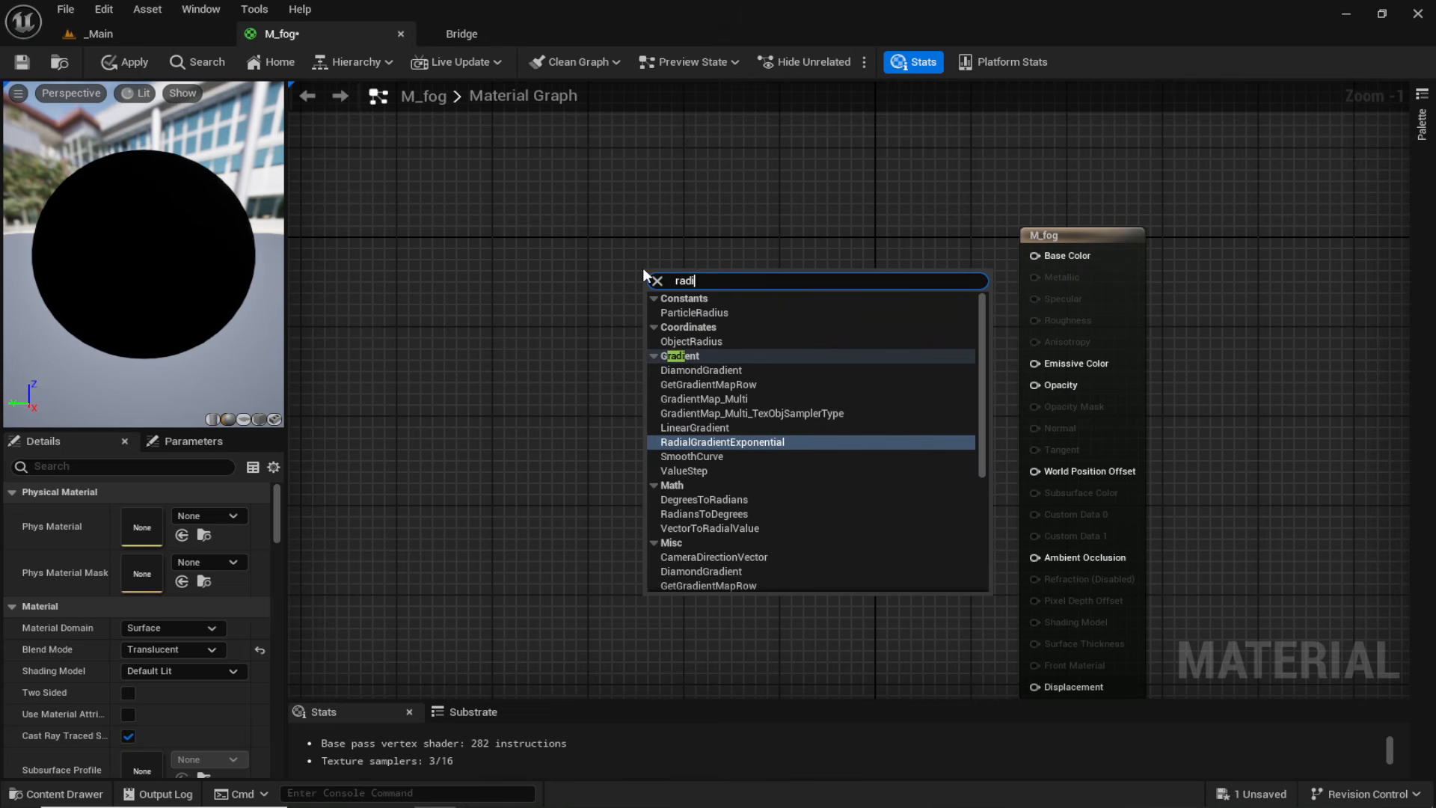
type("algra")
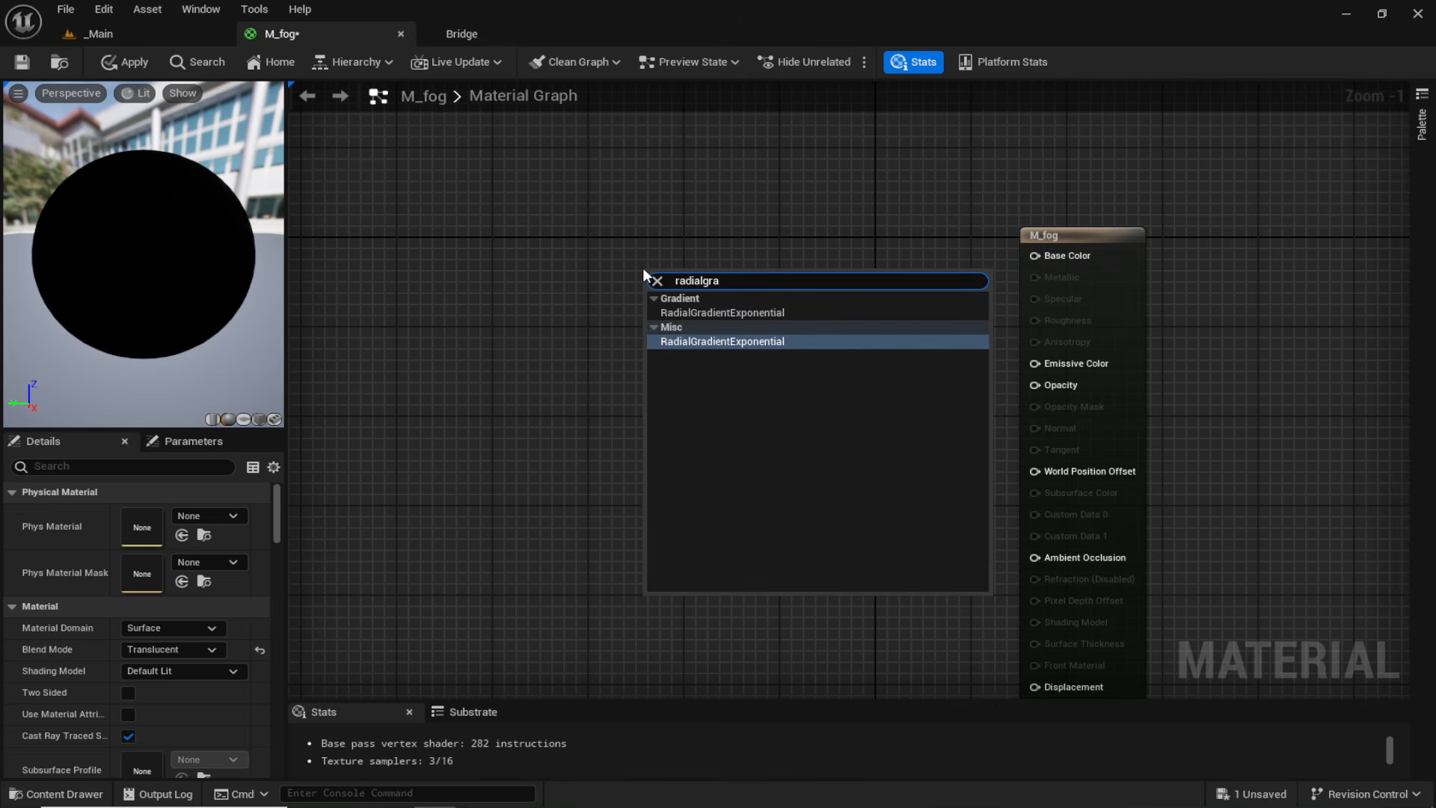
left_click(681, 310)
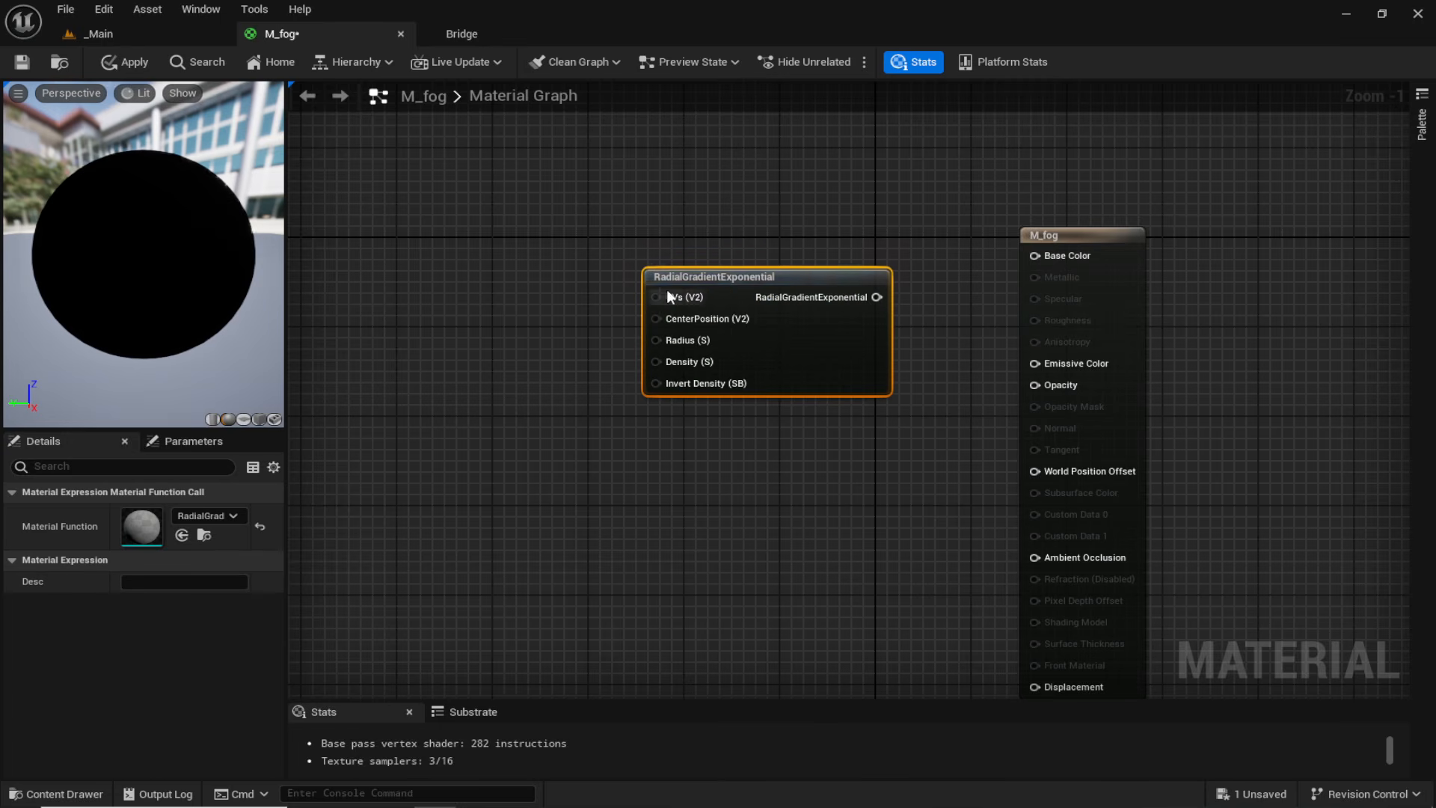
left_click_drag(731, 281, 439, 195)
left_click(785, 265)
Add a Multiply node between the radial gradient and the M_fog output node.
right_click_drag(785, 265, 747, 247)
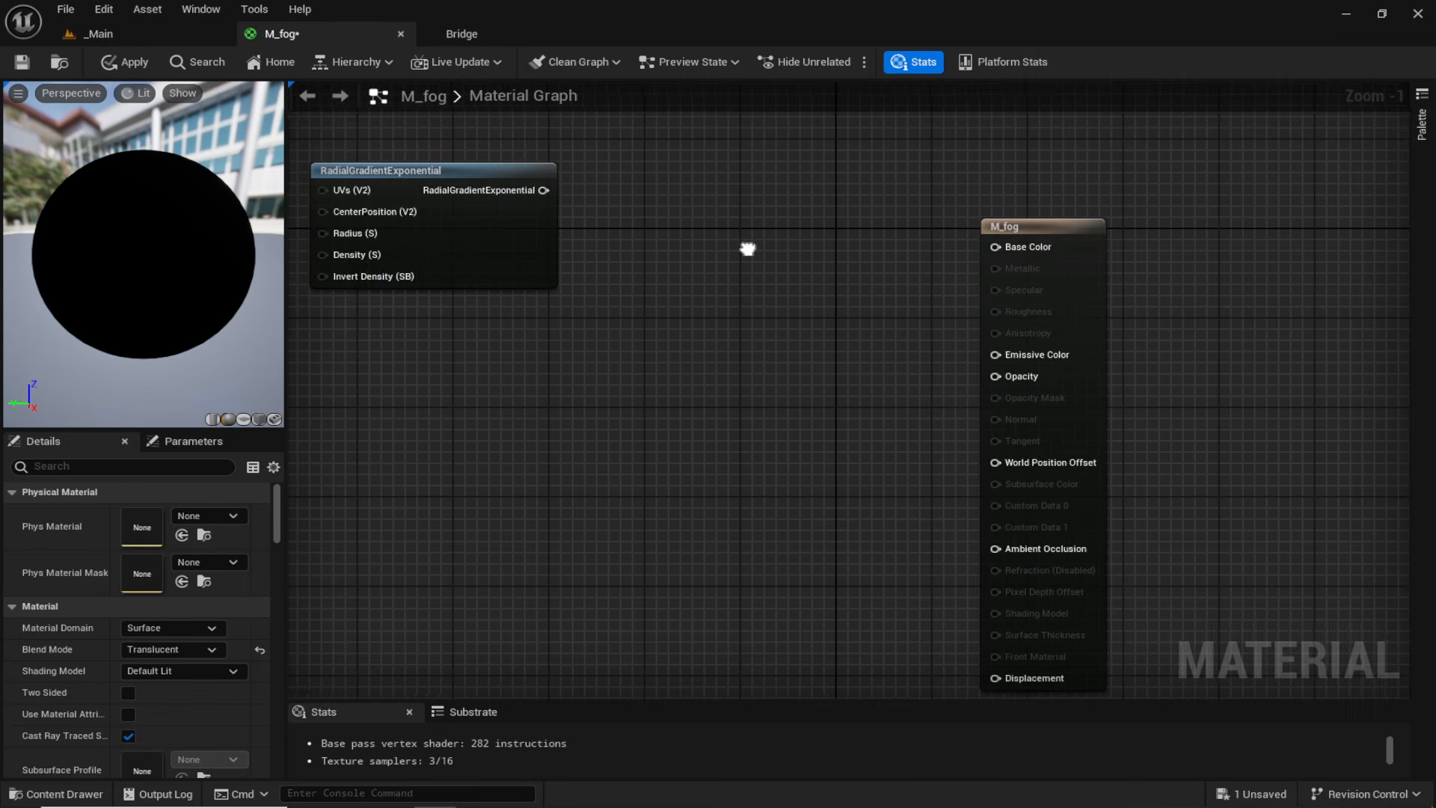
key("m")
left_click(760, 370)
left_click_drag(775, 374, 800, 366)
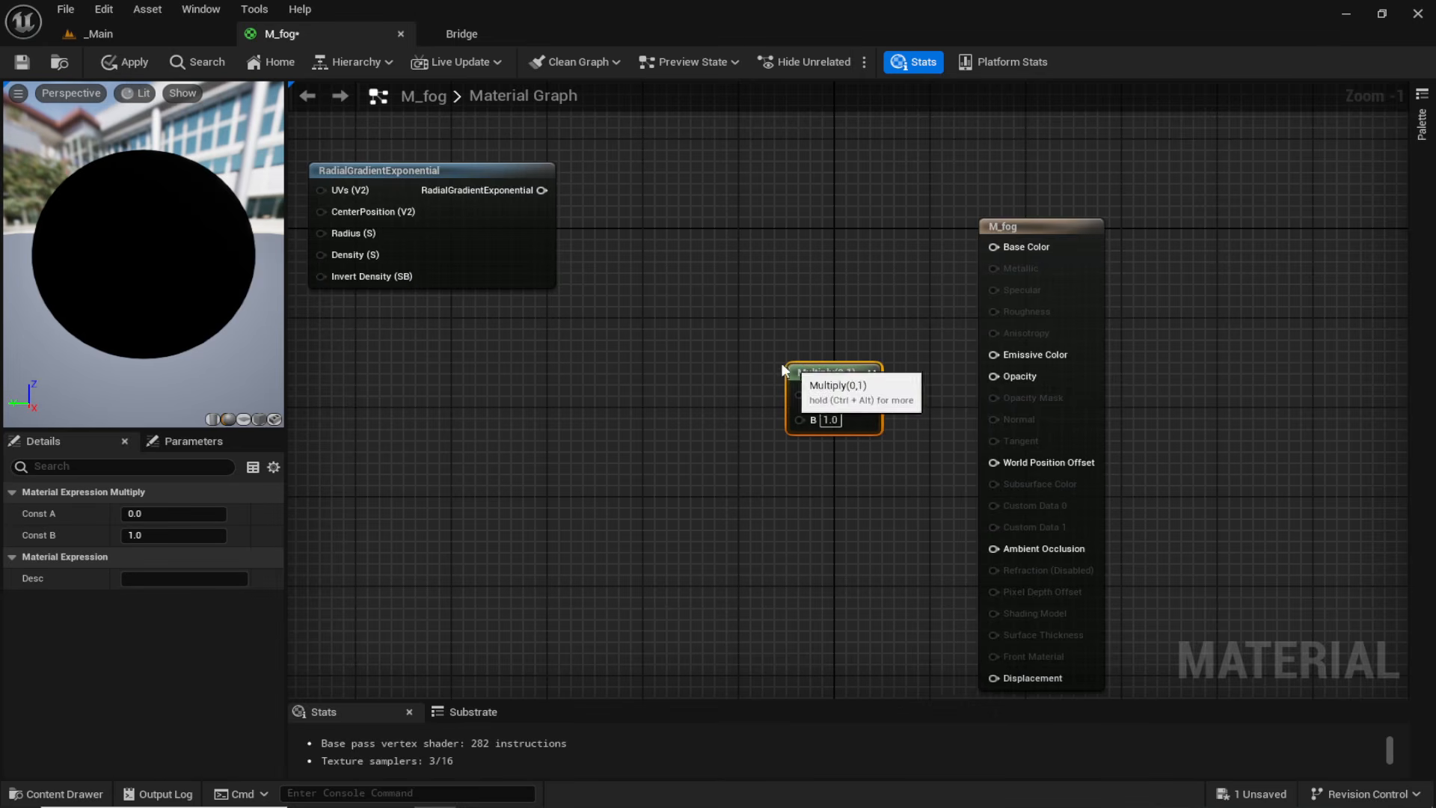
Connect the RadialGradientExponential output to the Multiply node's A input and the Multiply result to Opacity.
left_click(564, 199)
left_click_drag(542, 190, 806, 395)
mouse_move(542, 477)
right_mouse_down()
mouse_move(596, 449)
mouse_move(533, 462)
right_mouse_up()
left_click_drag(852, 377, 855, 378)
left_click_drag(1003, 353, 999, 356)
left_click_drag(834, 356, 786, 378)
Connect the RadialGradientExponential output to Base Color and reposition the Multiply node near the output node.
left_click(825, 284)
right_click_drag(762, 244, 805, 305)
left_click_drag(576, 235, 1028, 292)
right_click_drag(842, 365, 957, 294)
left_click_drag(920, 367, 940, 358)
left_click(778, 436)
Add a DepthFade node and place it below the RadialGradientExponential node, to the lower left of the Multiply node.
right_click_drag(653, 504, 687, 428)
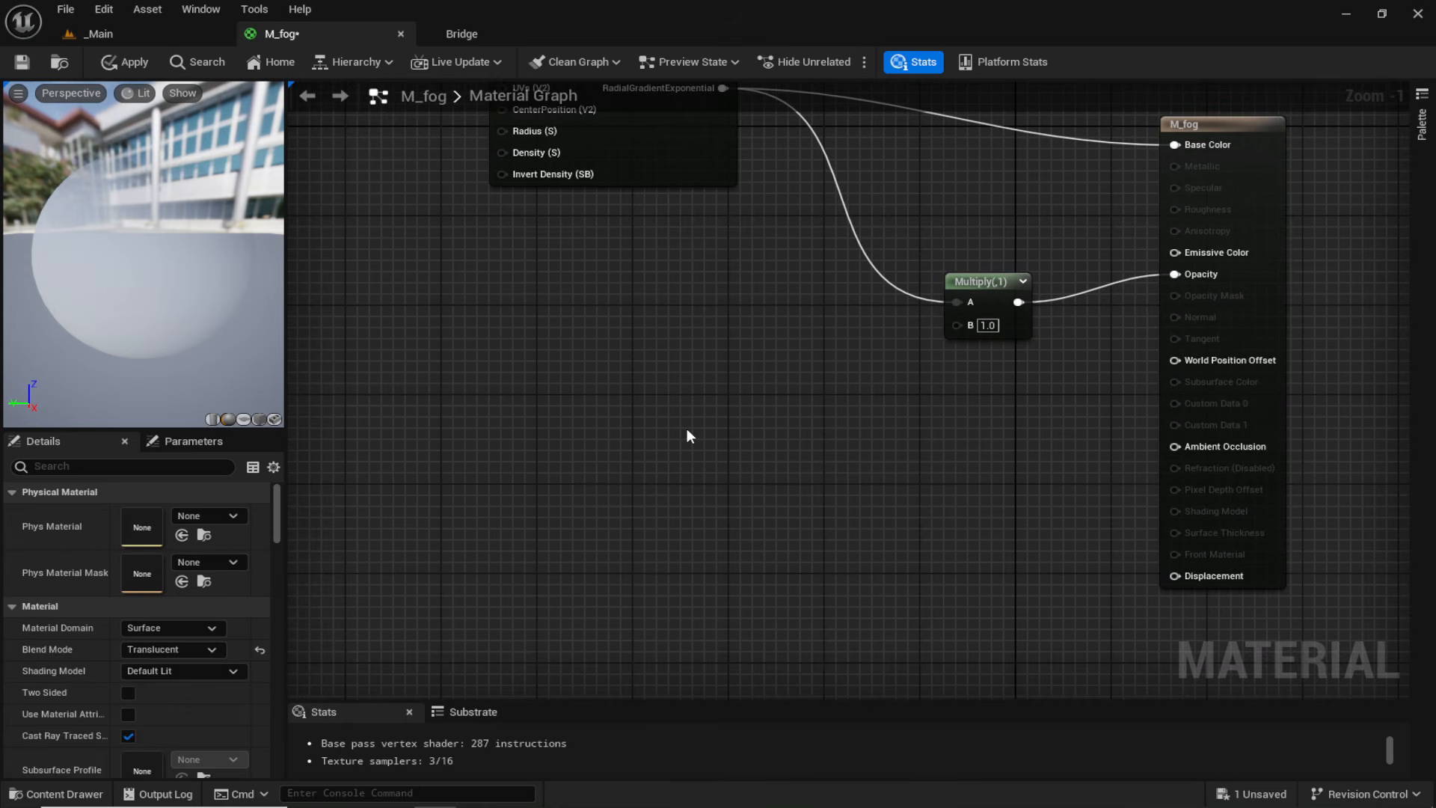
right_click(717, 460)
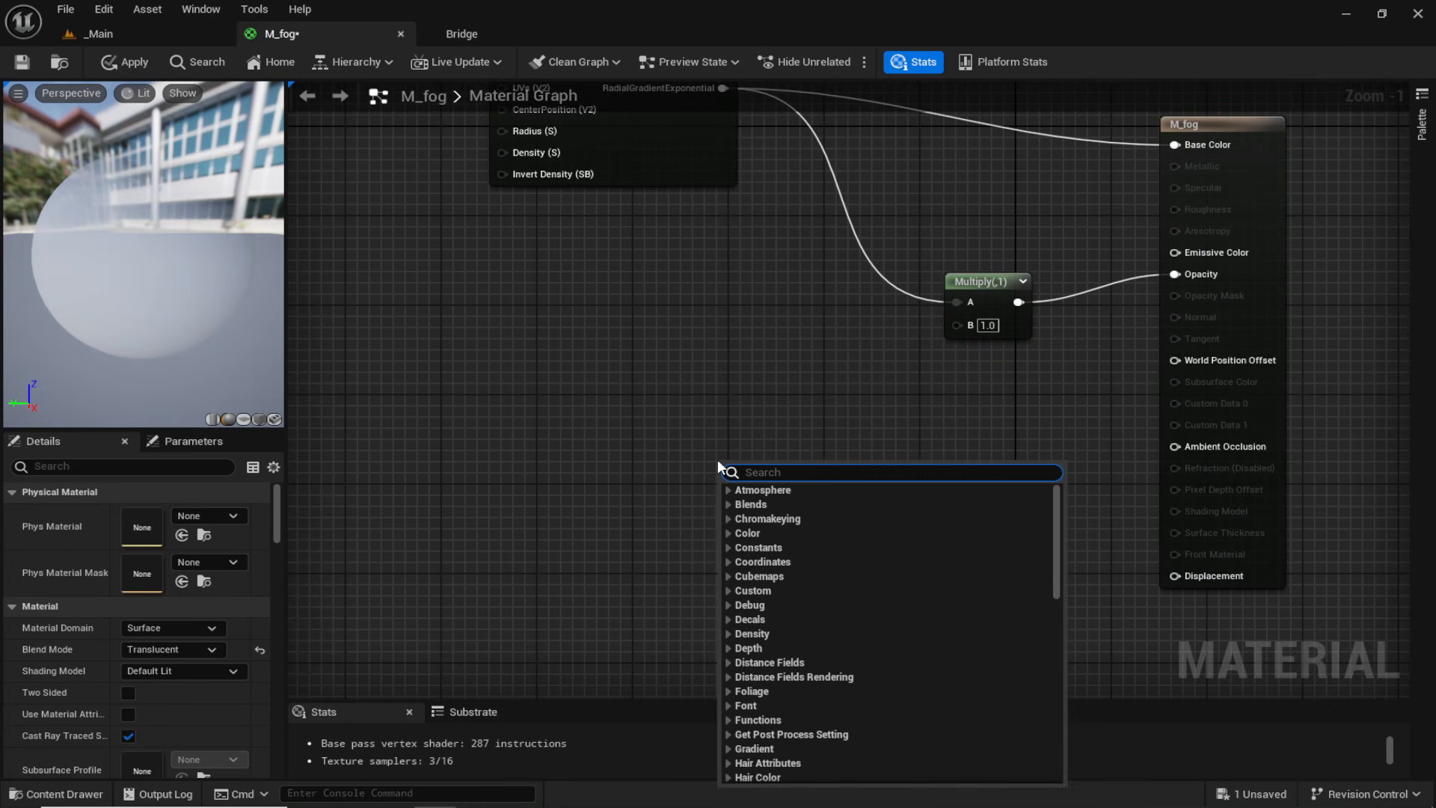
type("depth")
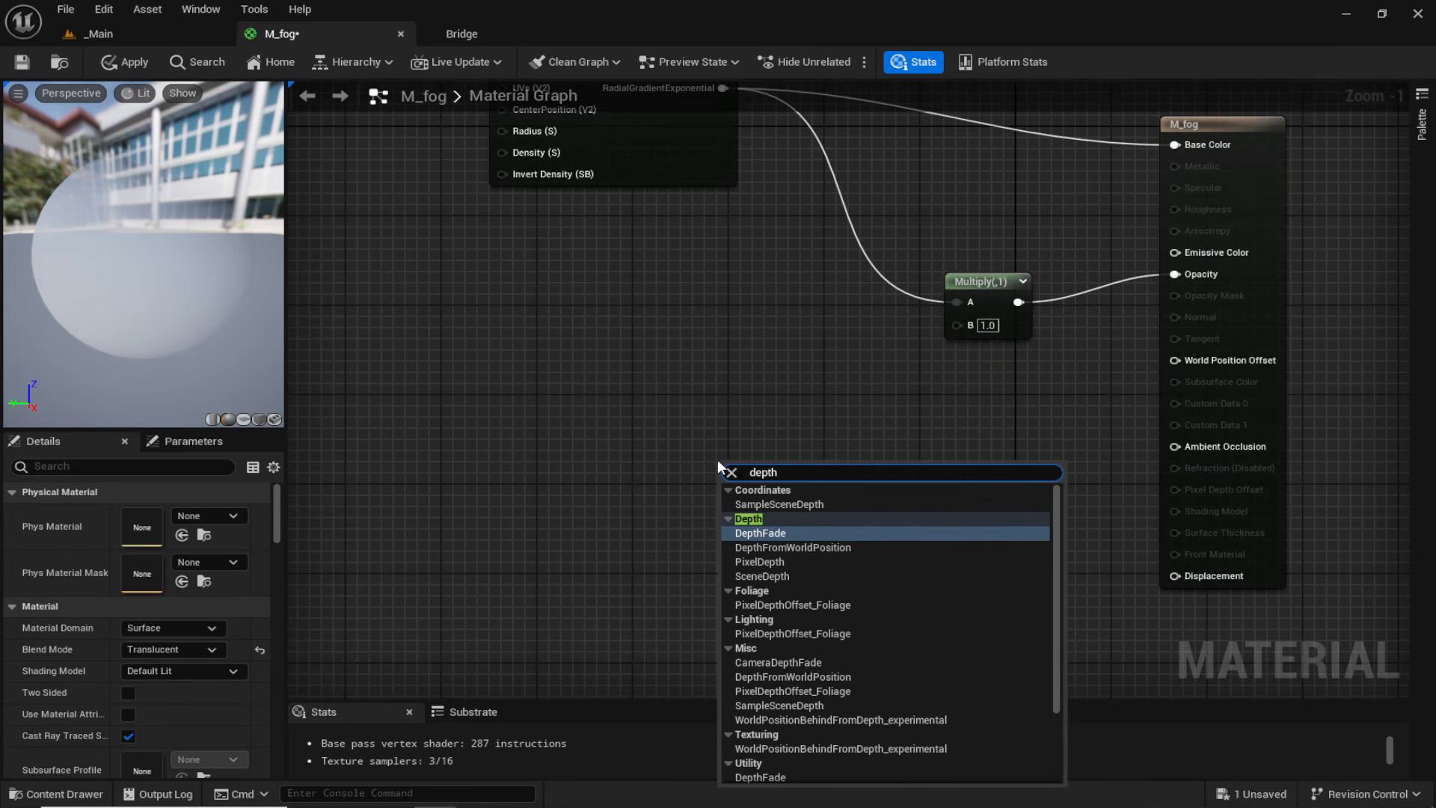
left_click(774, 534)
left_click_drag(758, 495, 676, 455)
left_click(725, 366)
right_click_drag(725, 366, 774, 410)
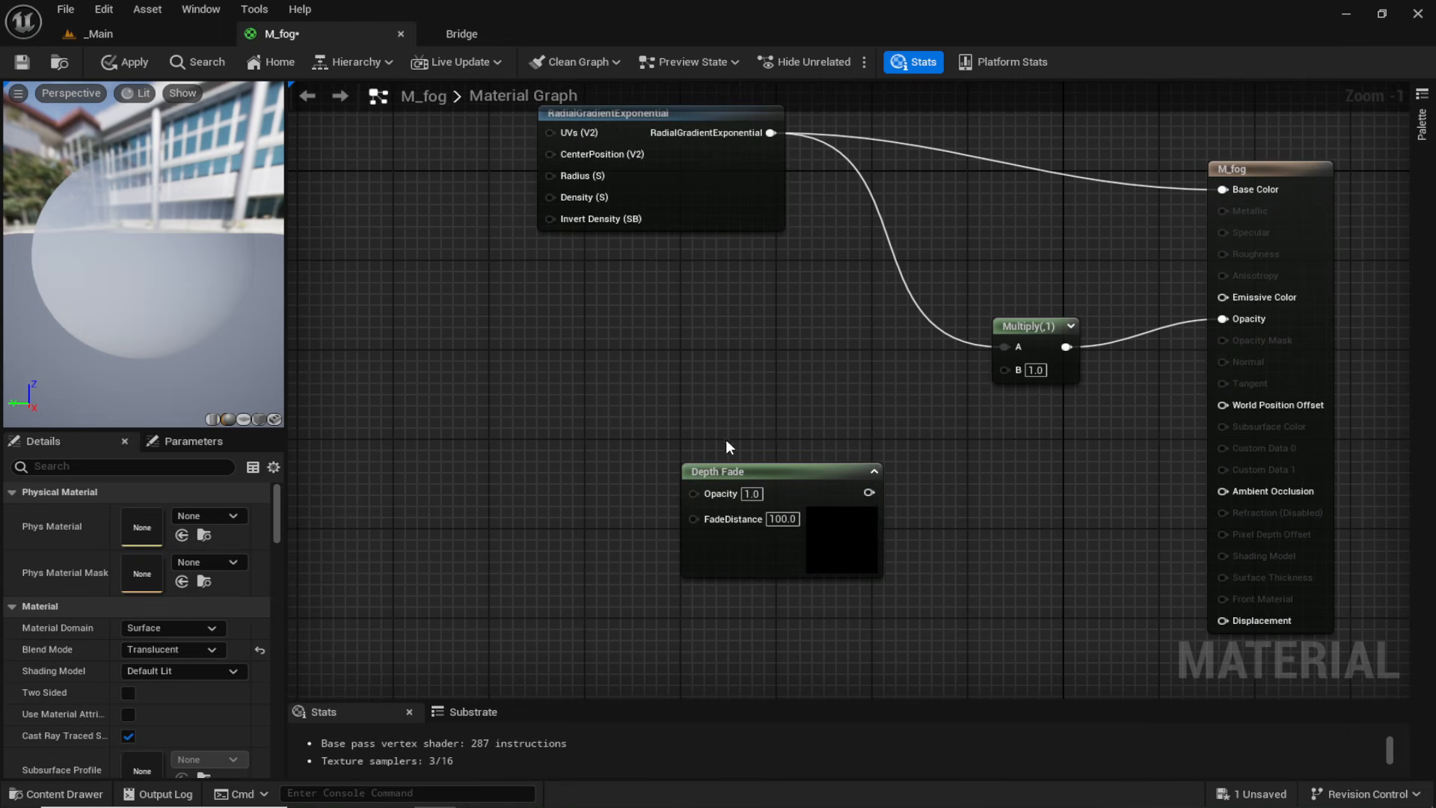
right_click_drag(714, 365, 796, 356)
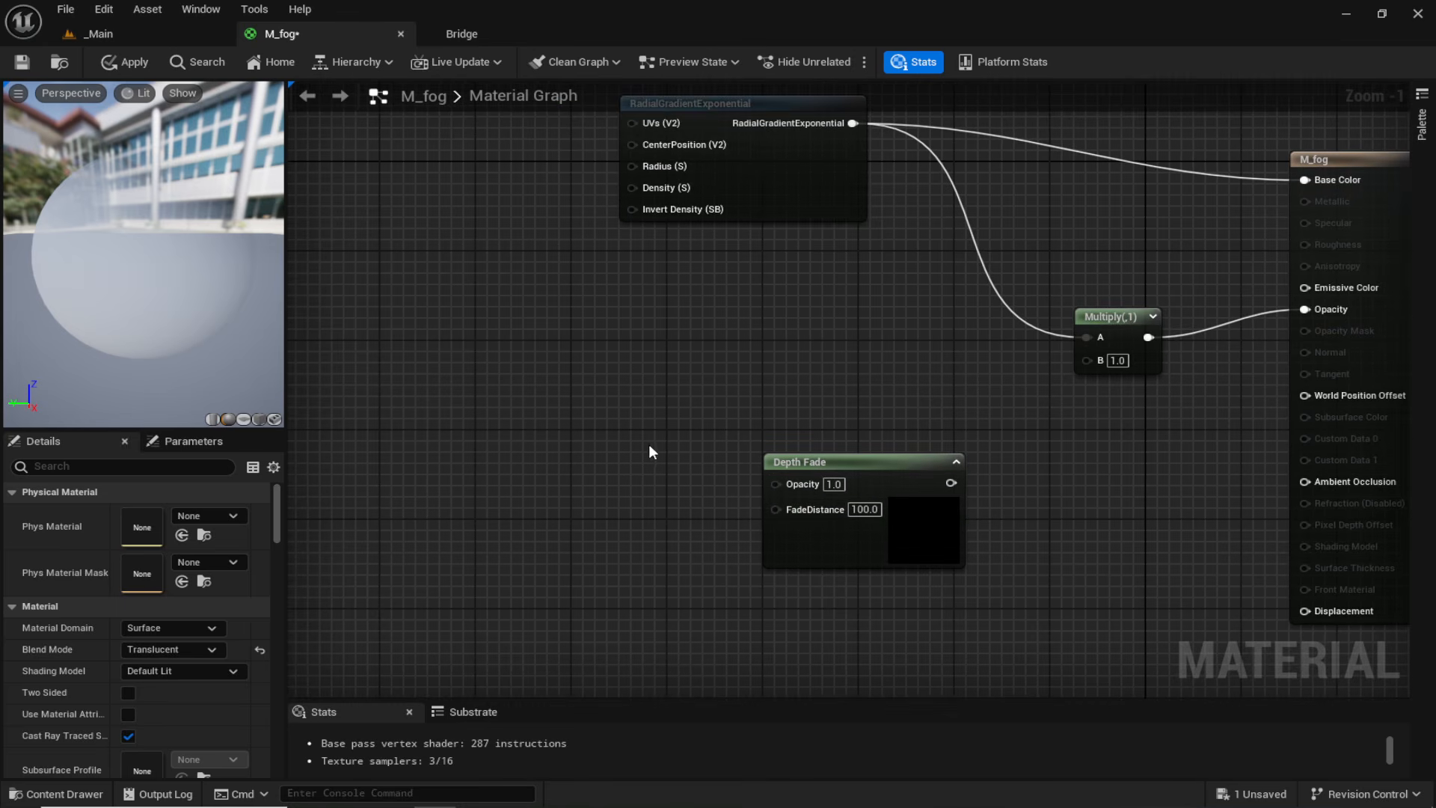
Add scalar parameters named Opacity and FadeDistance and connect them to the matching inputs of the Depth Fade node.
left_click(581, 426)
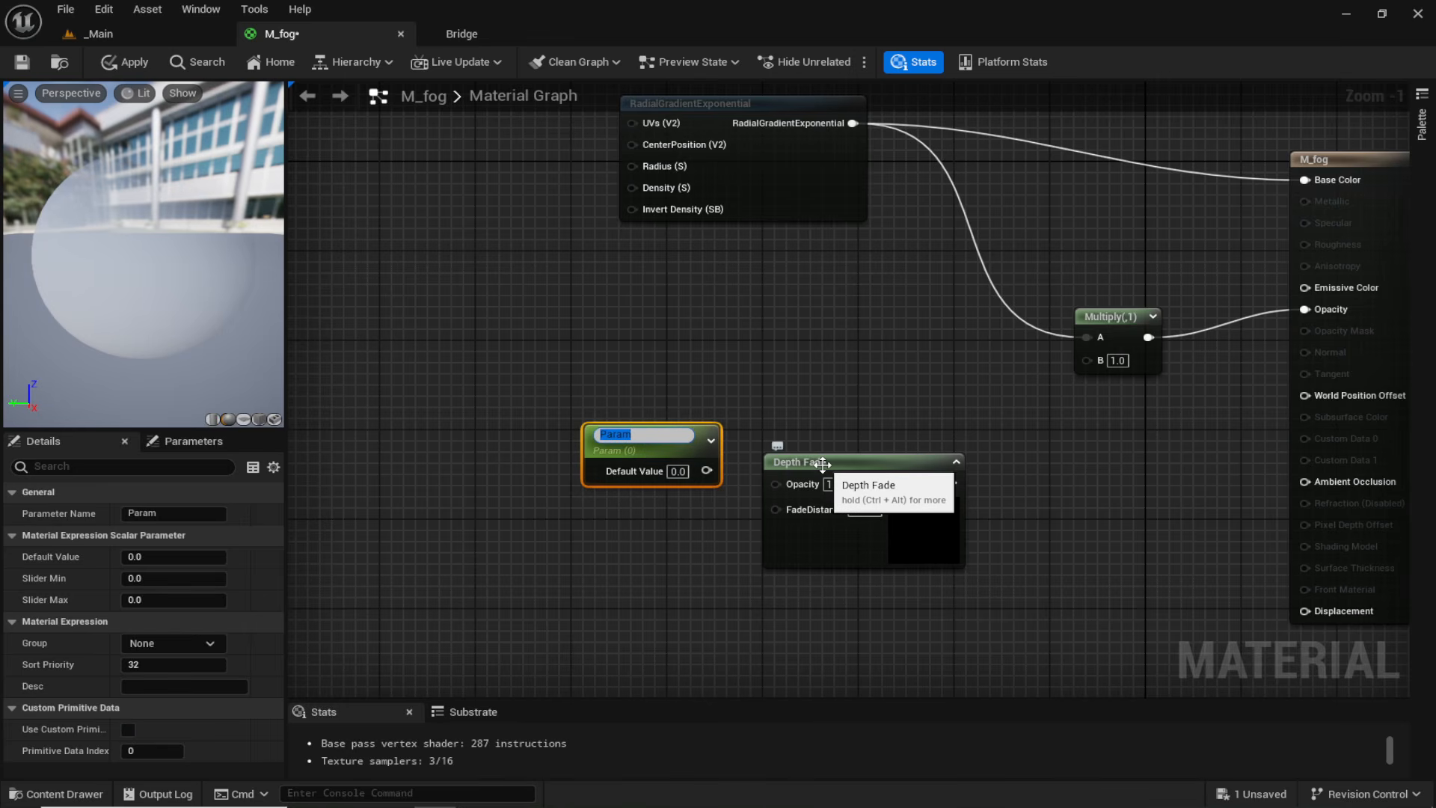
type("Opacity")
key("Return")
right_click(582, 535)
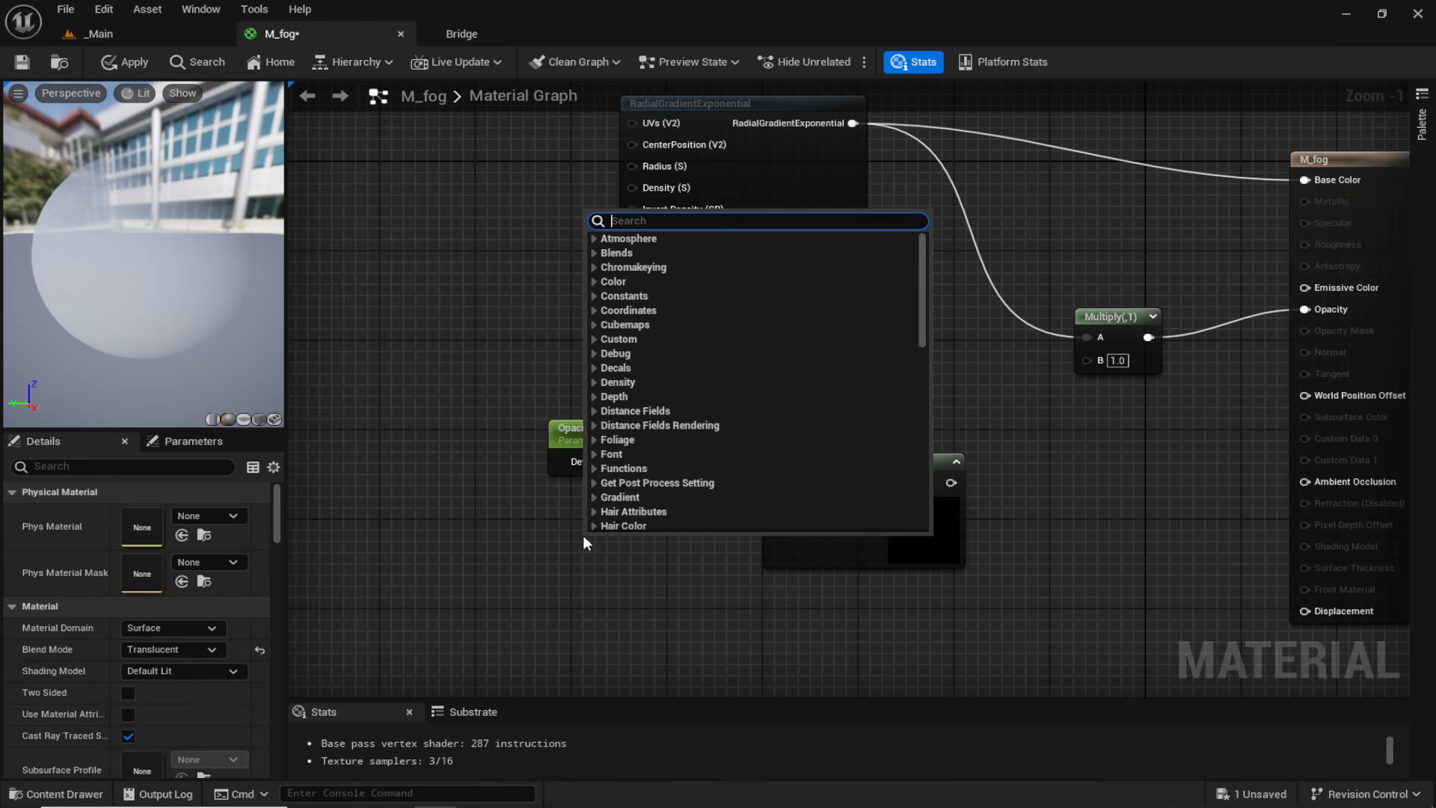
key("Escape")
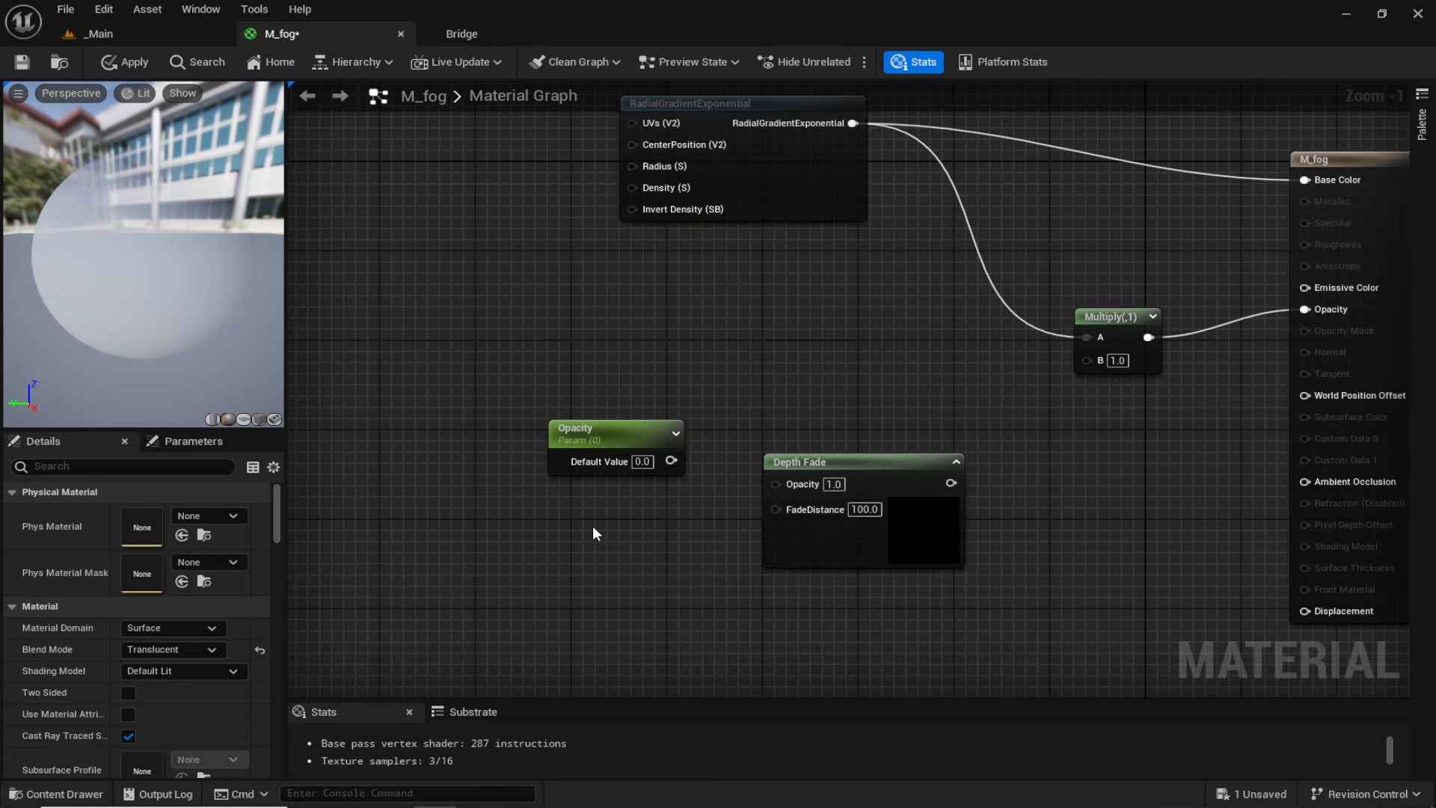
left_click(599, 523)
left_click_drag(670, 573, 775, 504)
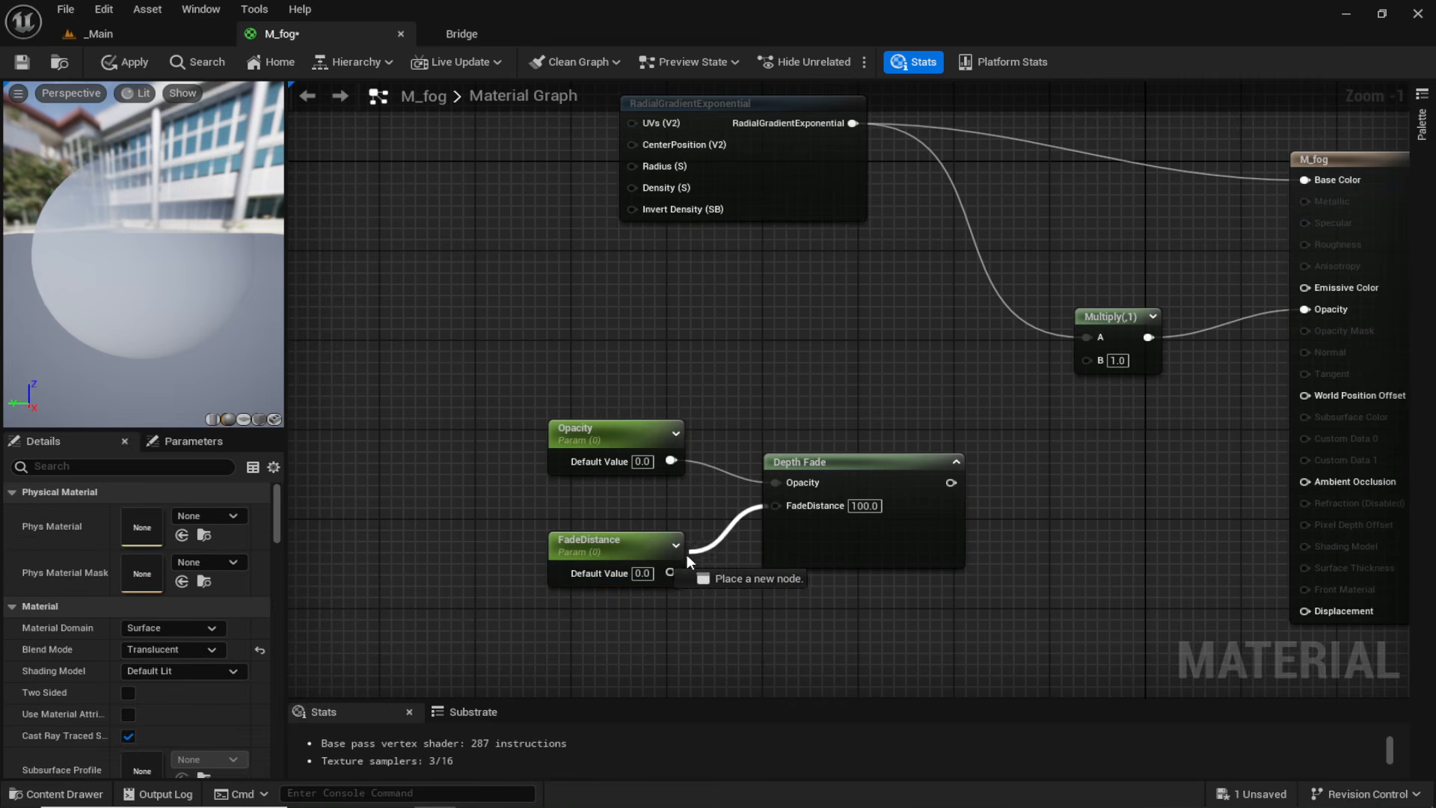
Set the default values of both the Opacity and FadeDistance parameters to 1.
type("1")
key("Return")
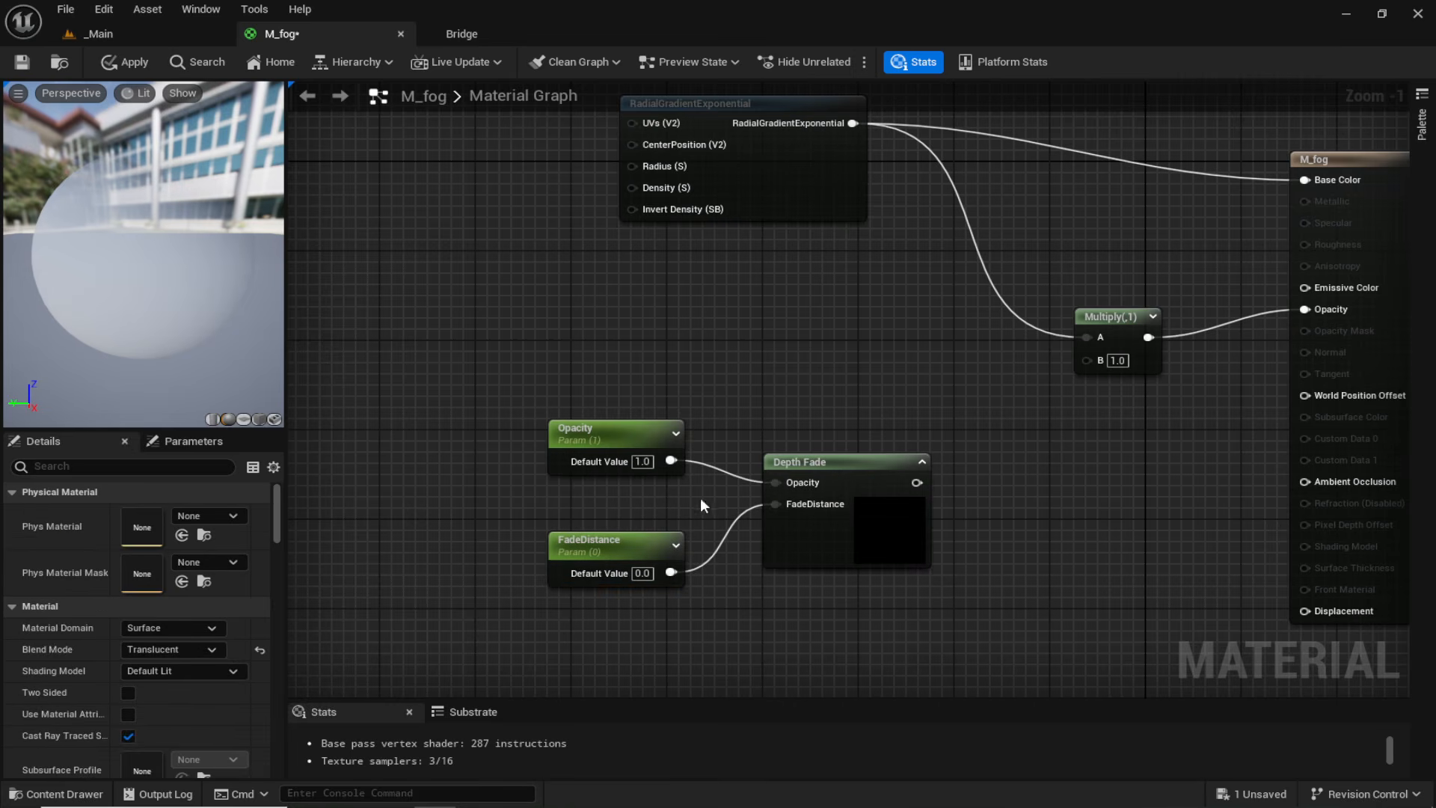
left_click(644, 572)
type("1")
key("Return")
right_click_drag(829, 412, 576, 498)
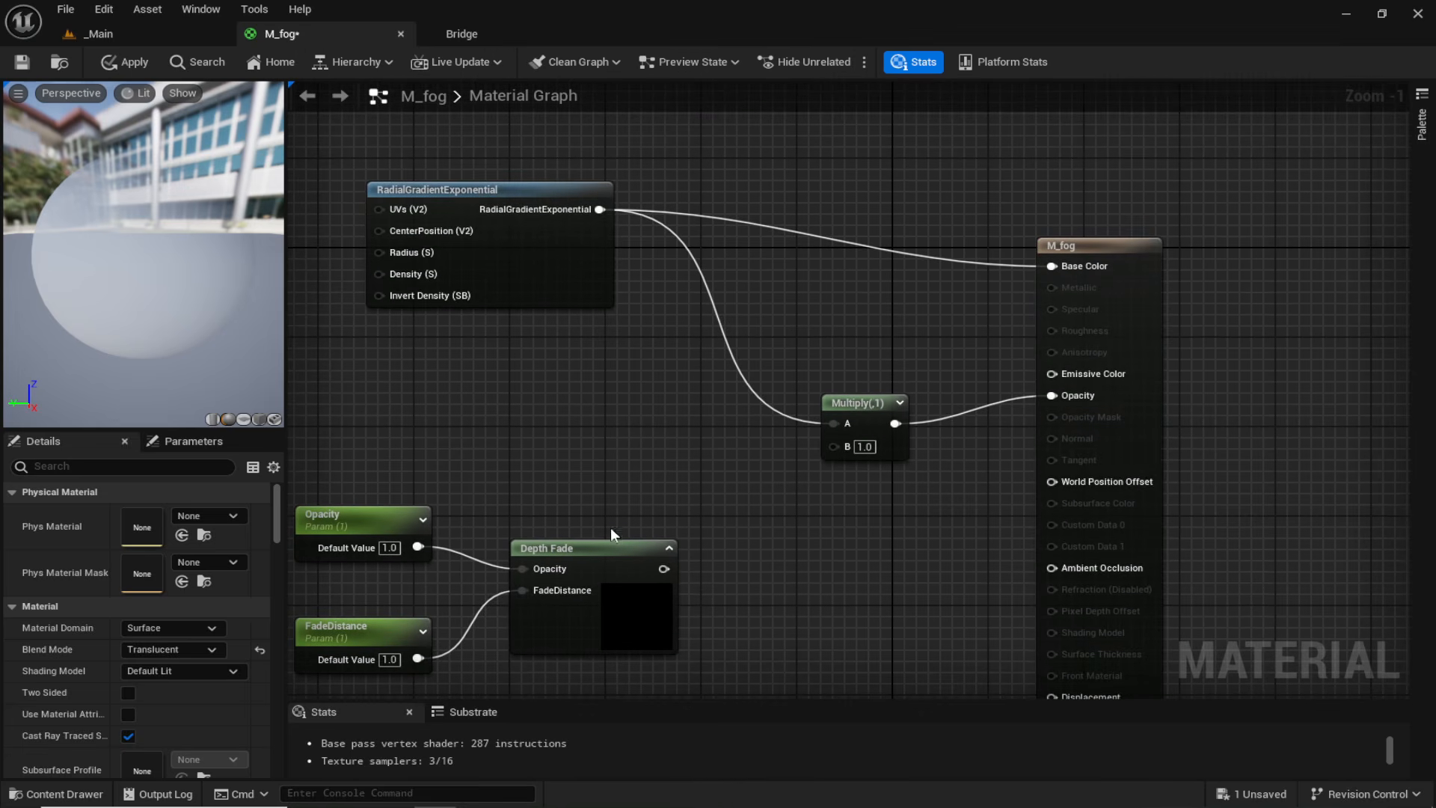
Connect the Depth Fade output to the Multiply node's B input and apply the M_fog material.
left_click_drag(663, 568, 833, 446)
right_click_drag(954, 495, 987, 592)
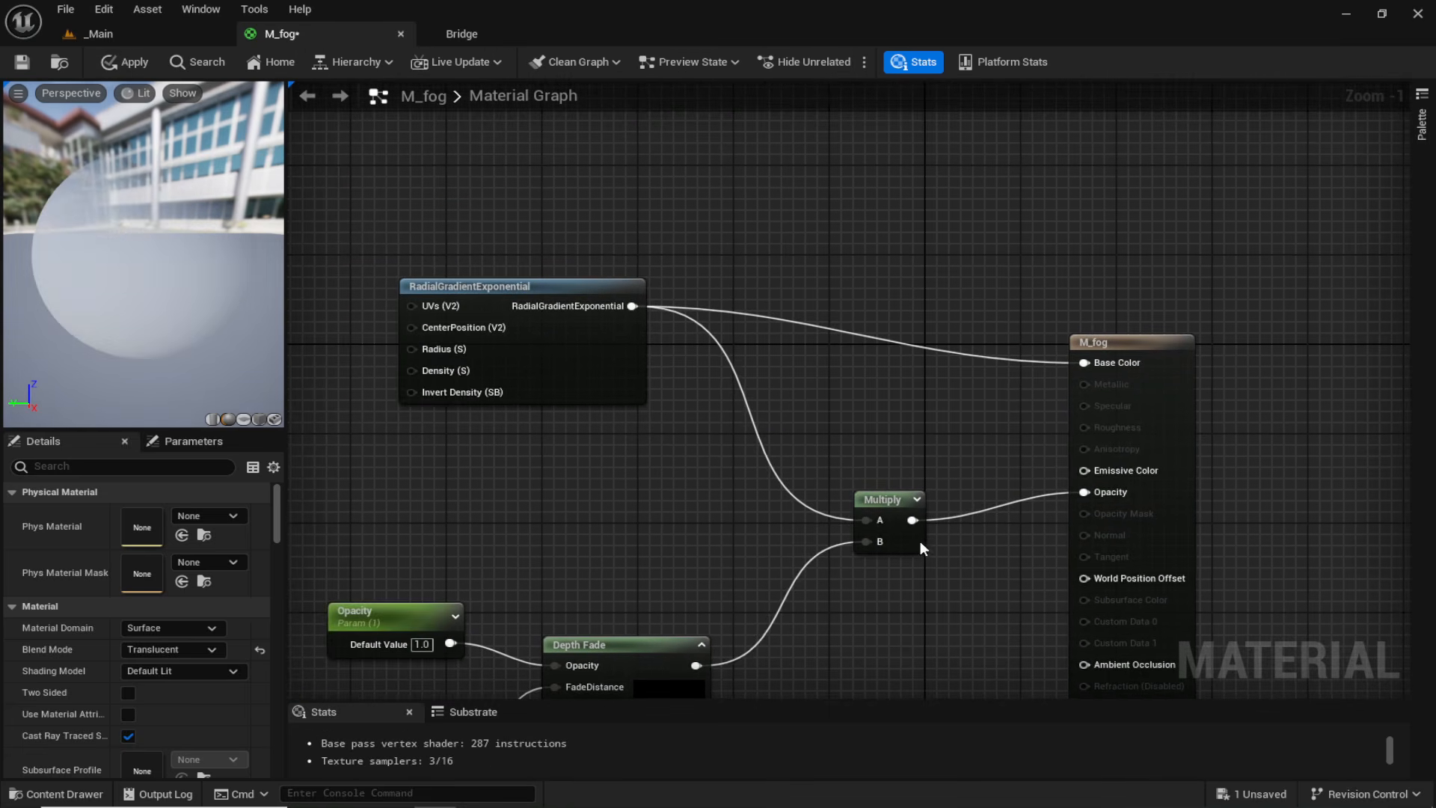
left_click(129, 69)
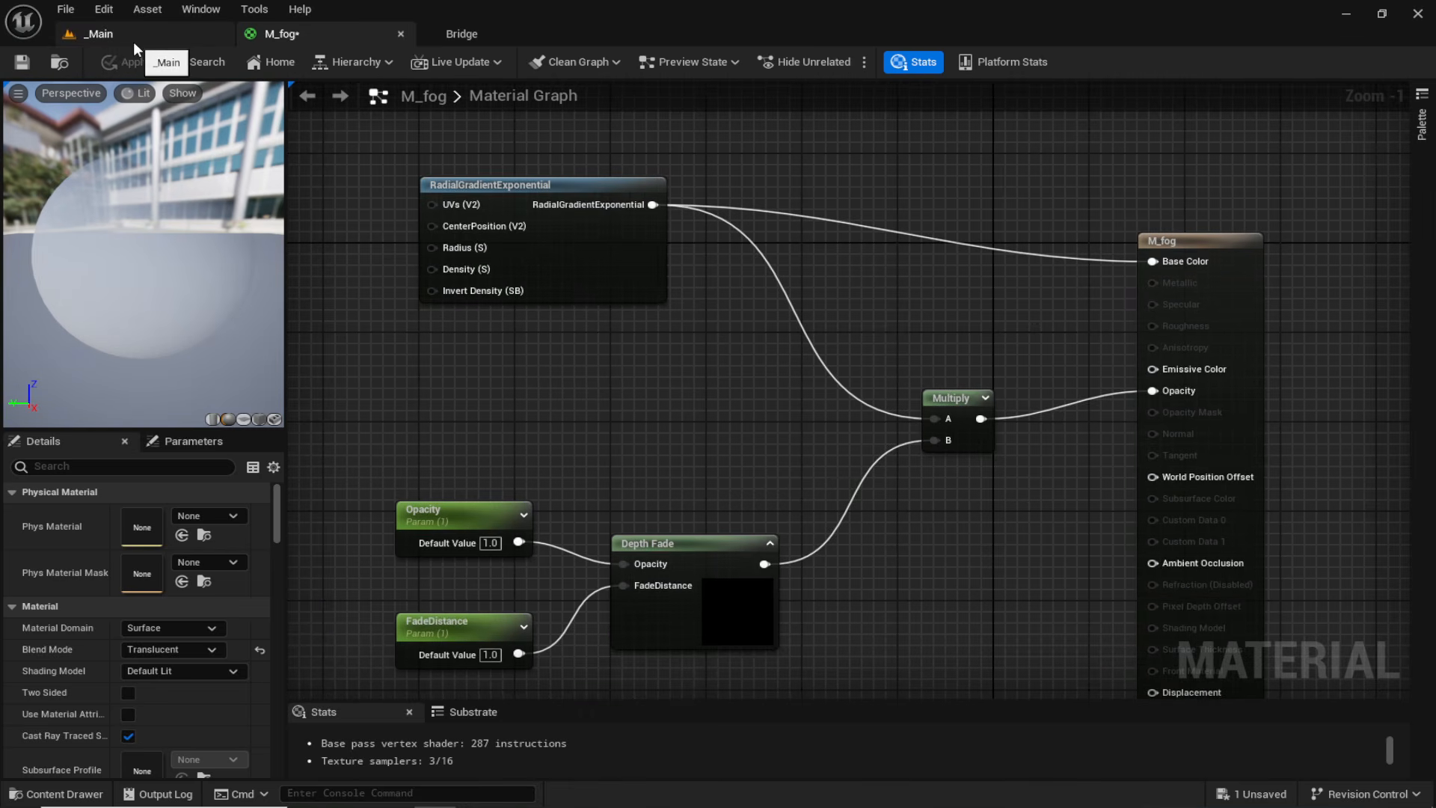
Add a Plane shape to the _Main level and scale it to about 19.81 in X and Y over the road area.
left_click(133, 42)
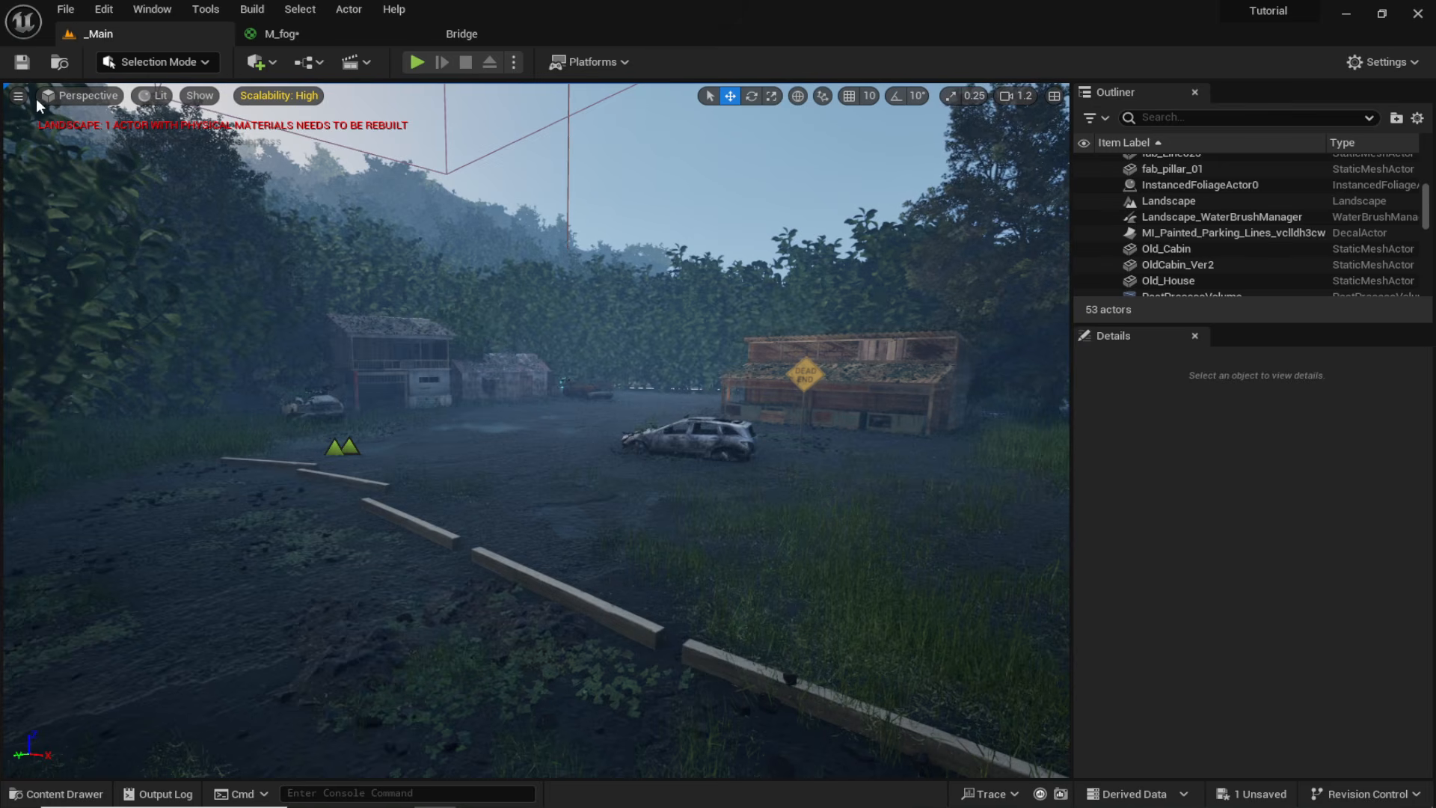
left_click(257, 62)
mouse_move(326, 245)
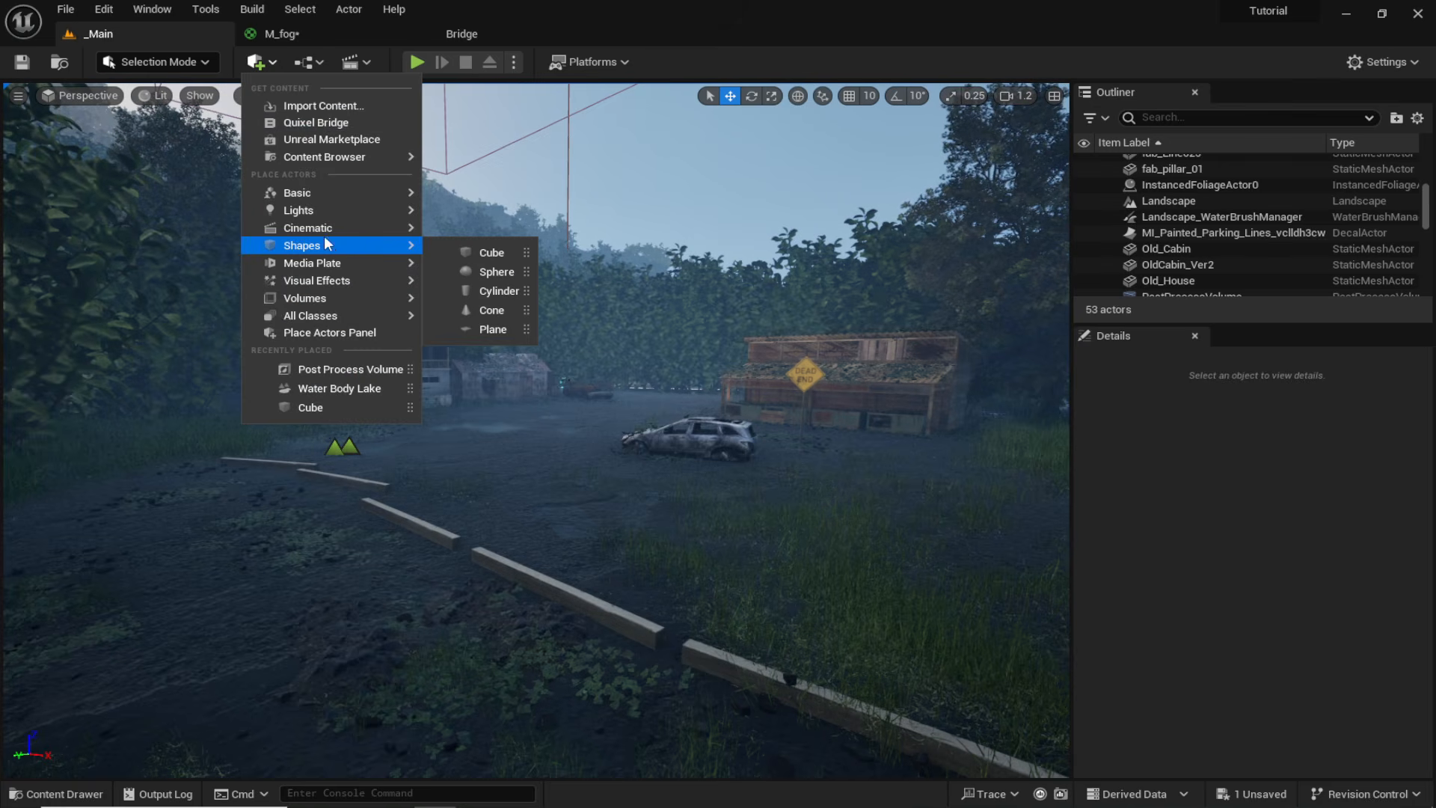
left_click(516, 328)
right_click_drag(638, 388, 637, 449)
key("s")
scroll(638, 388, "up", 1)
scroll(638, 388, "up", 1)
key("s")
key("r")
left_click_drag(557, 564, 654, 548)
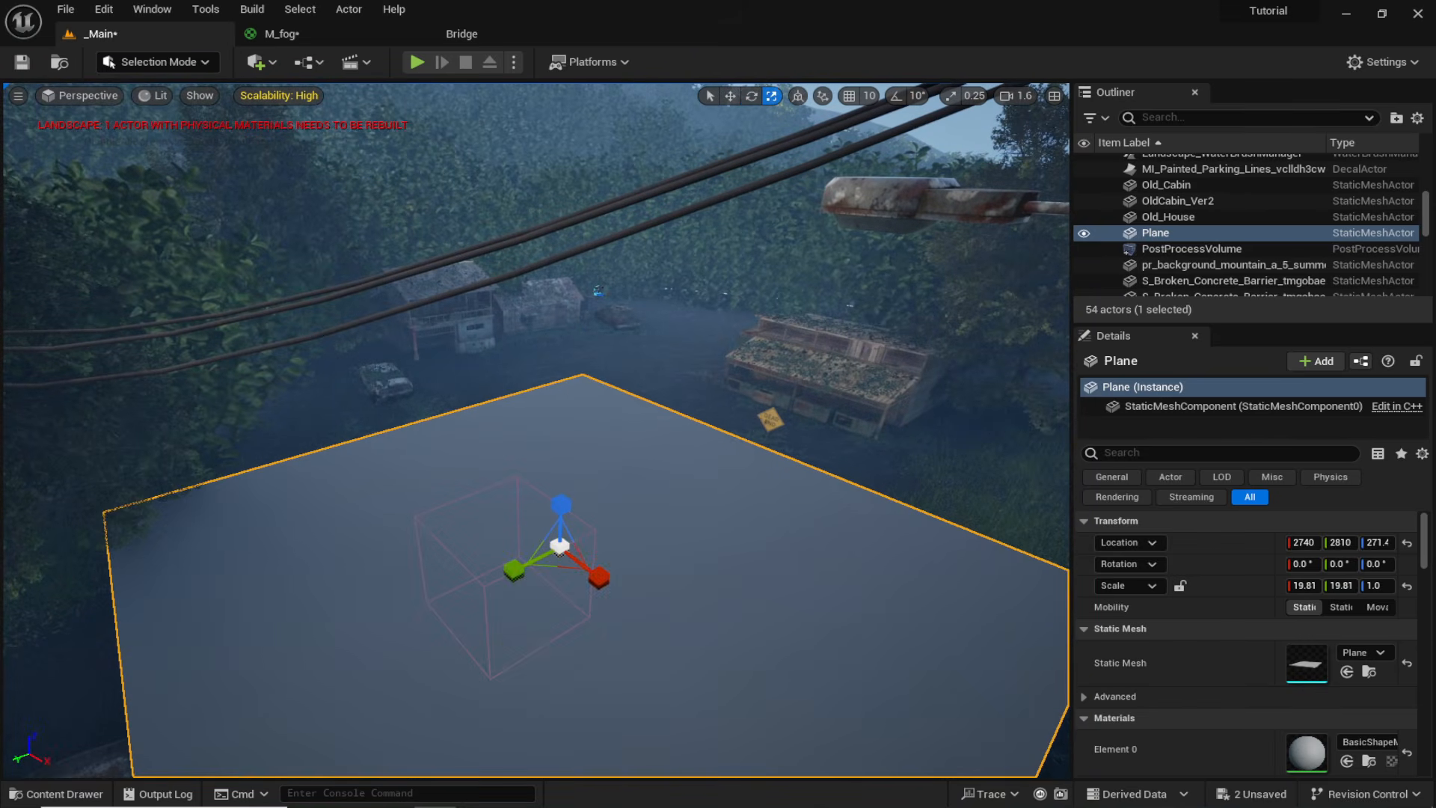
Assign the M_fog material to the plane's Element 0 material slot.
right_click_drag(561, 550, 546, 598)
key("w")
scroll(1190, 673, "down", 1)
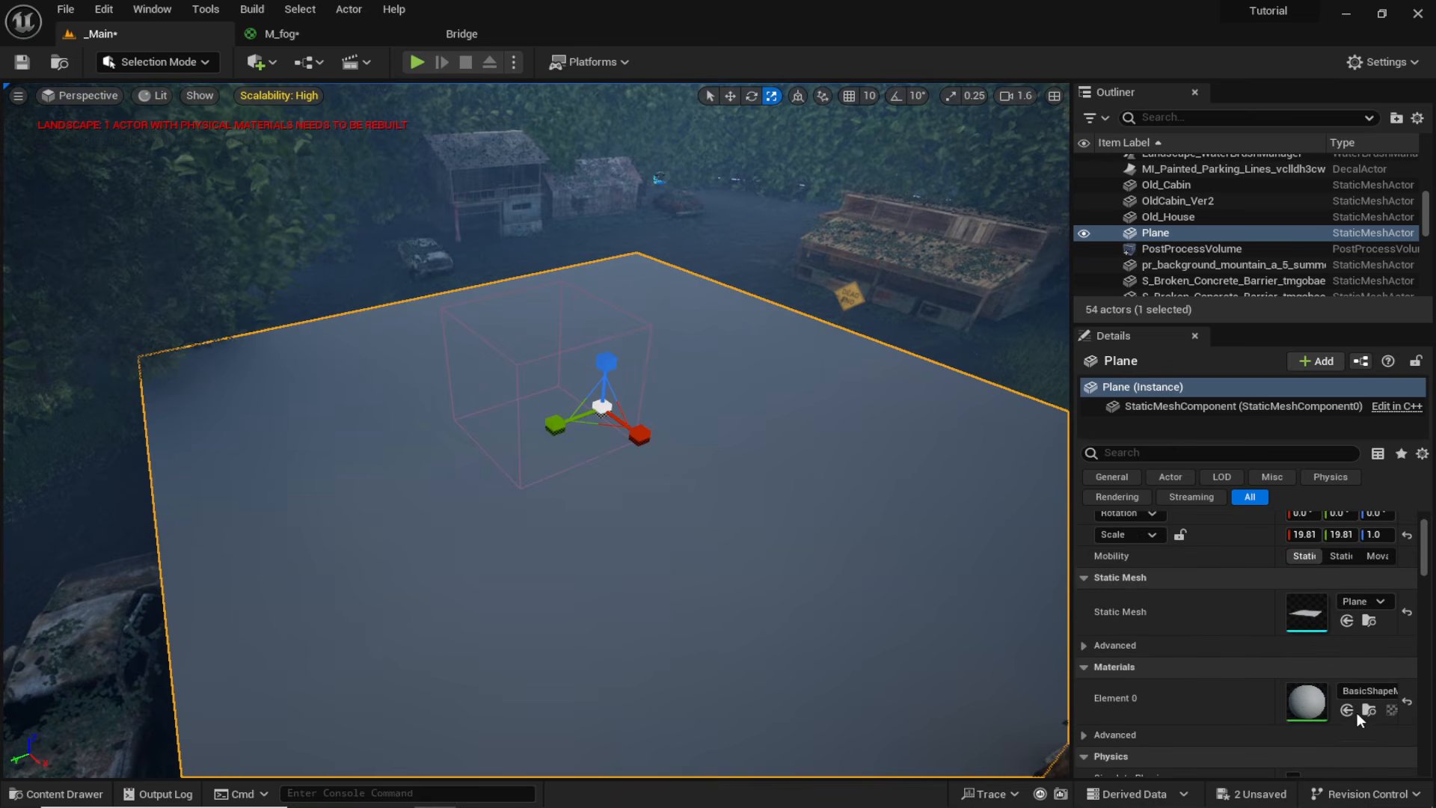
key("ctrl+space")
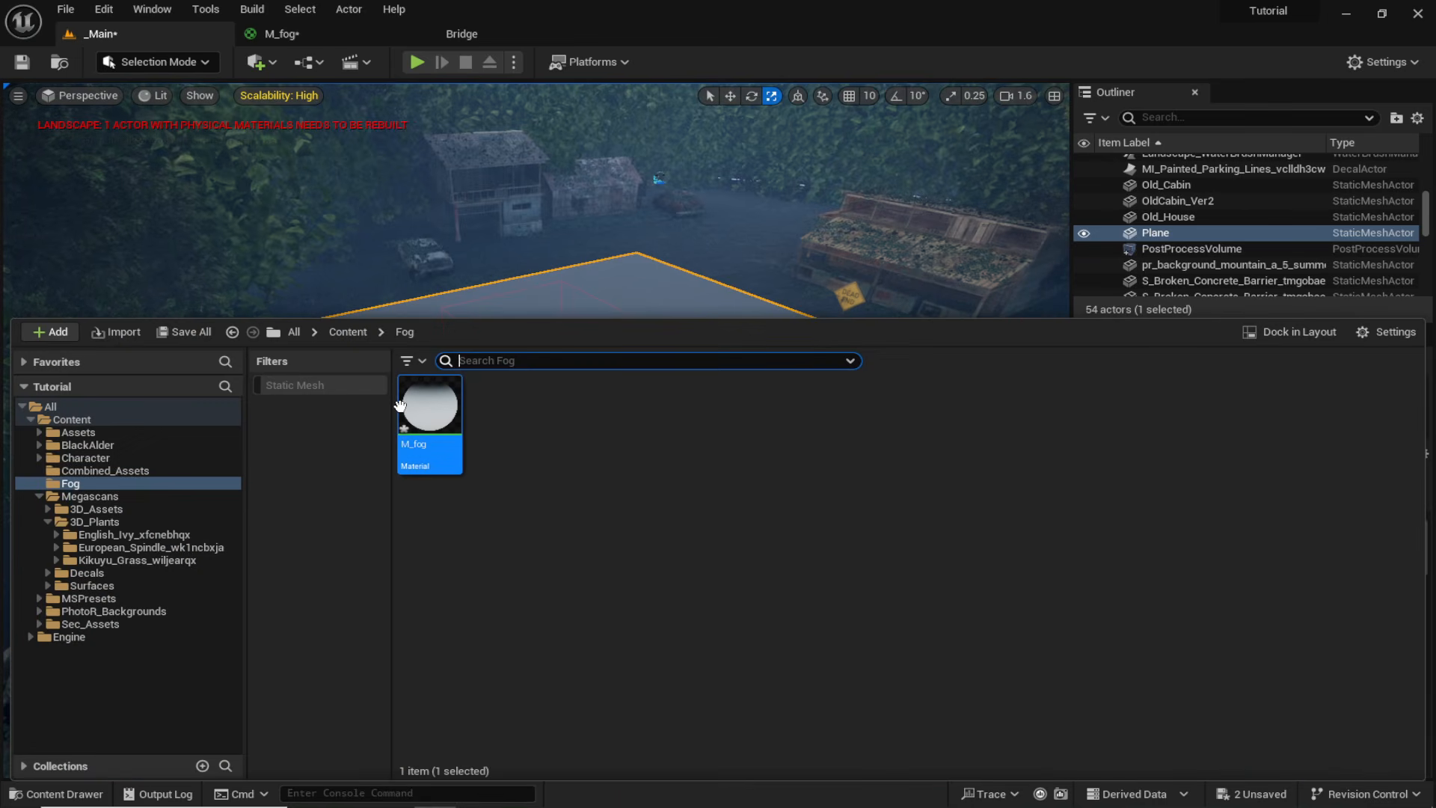
left_click(553, 314)
left_click(1346, 709)
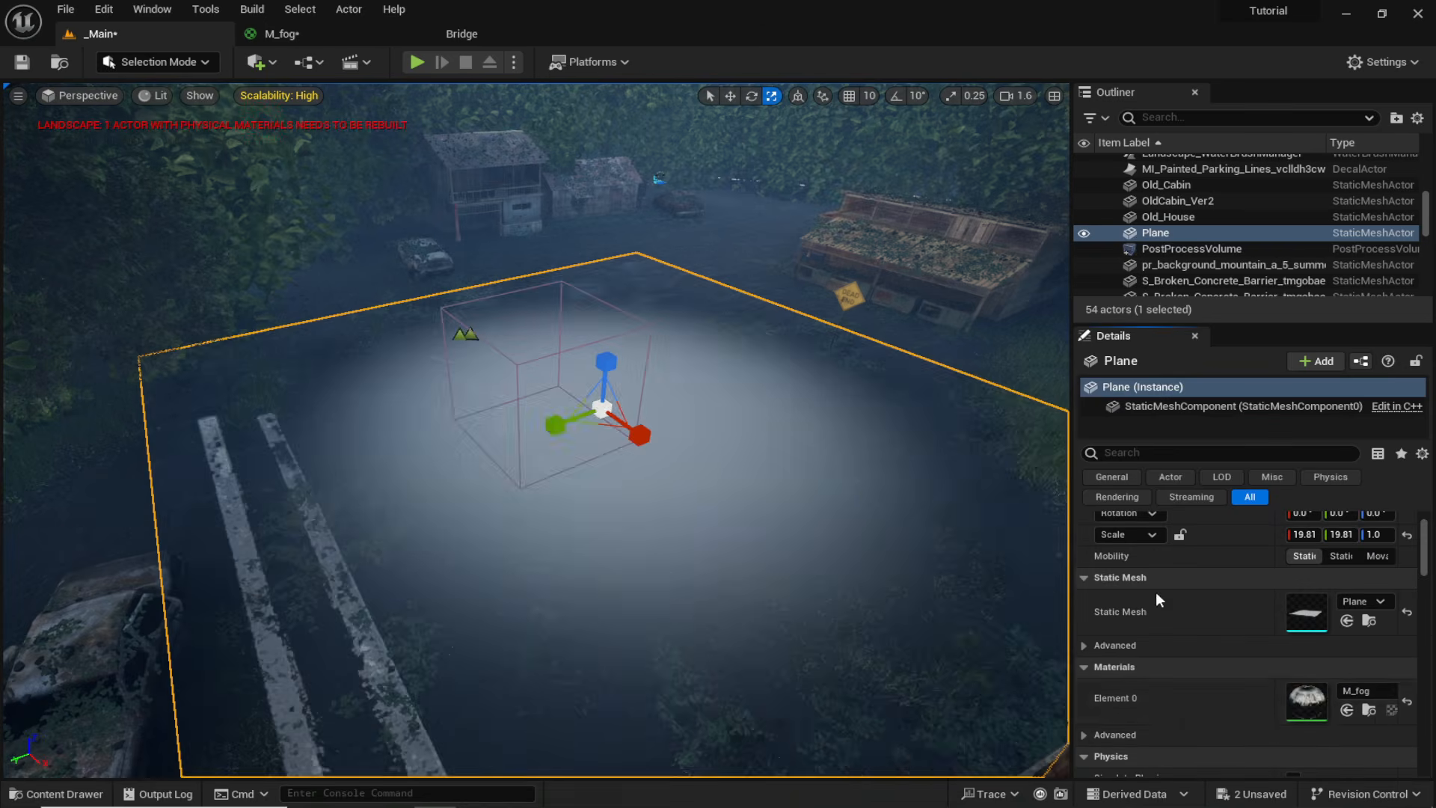
scroll(496, 539, "up", 1)
mouse_move(496, 539)
right_mouse_down()
mouse_move(495, 478)
mouse_move(496, 539)
right_mouse_up()
key("w")
key("s")
key("w")
right_click_drag(852, 494, 852, 493)
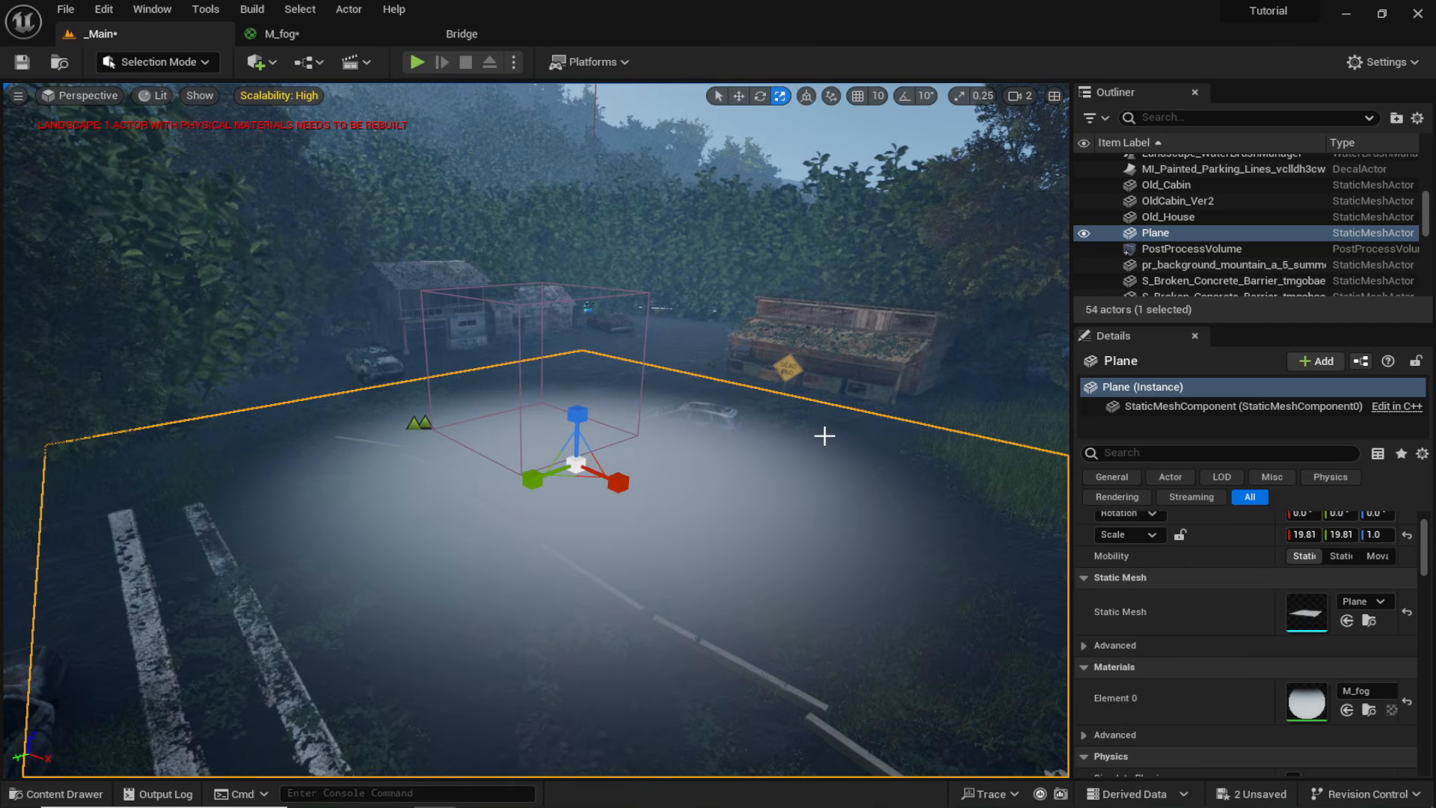
Reopen the M_fog material and move the RadialGradientExponential node up and closer to the output node.
key("ctrl+space")
double_click(449, 404)
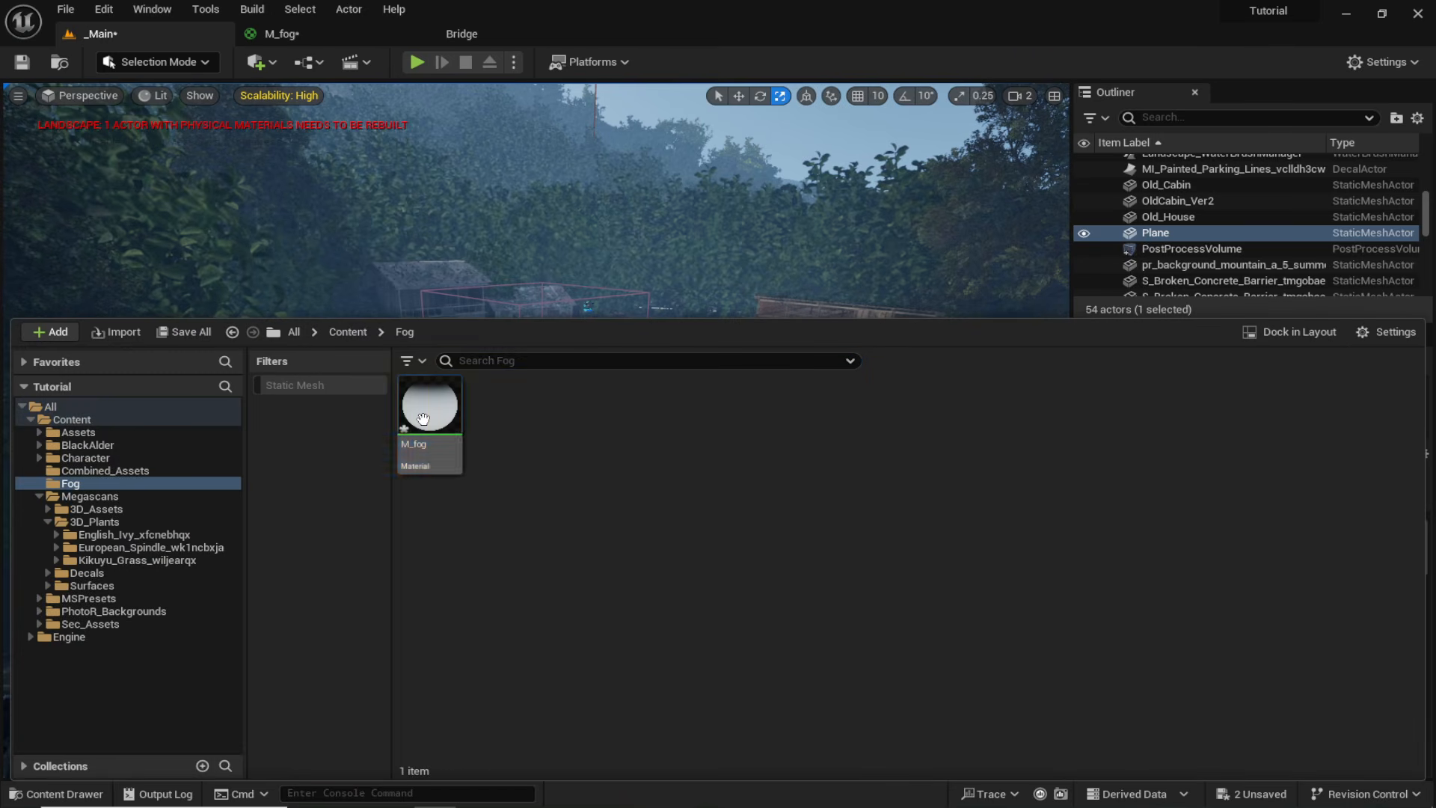
right_click_drag(450, 404, 667, 496)
left_click_drag(709, 258, 839, 180)
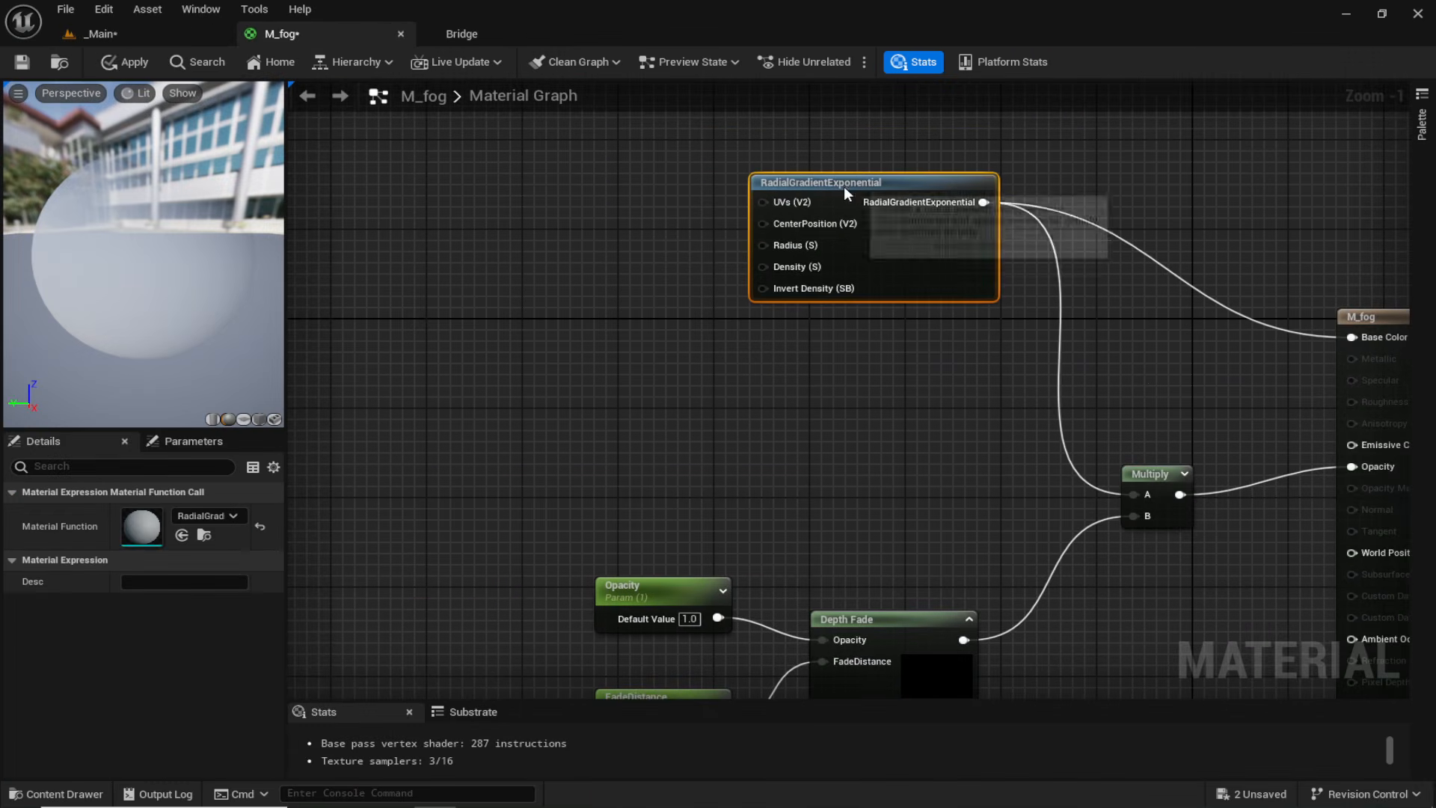
Duplicate the M_fog material in the Fog folder as M_fog1 and open the copy.
key("ctrl+space")
right_click(439, 536)
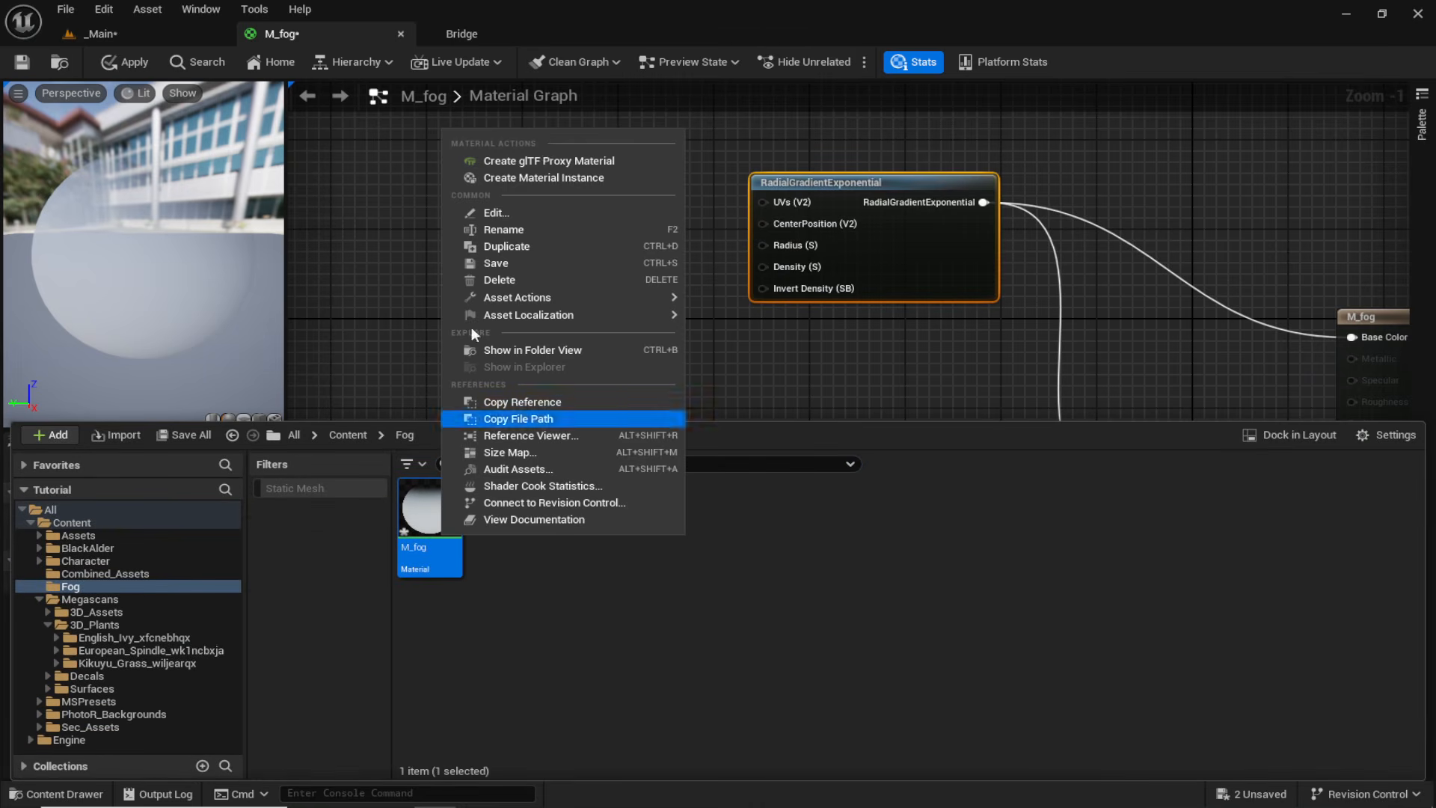
left_click(523, 246)
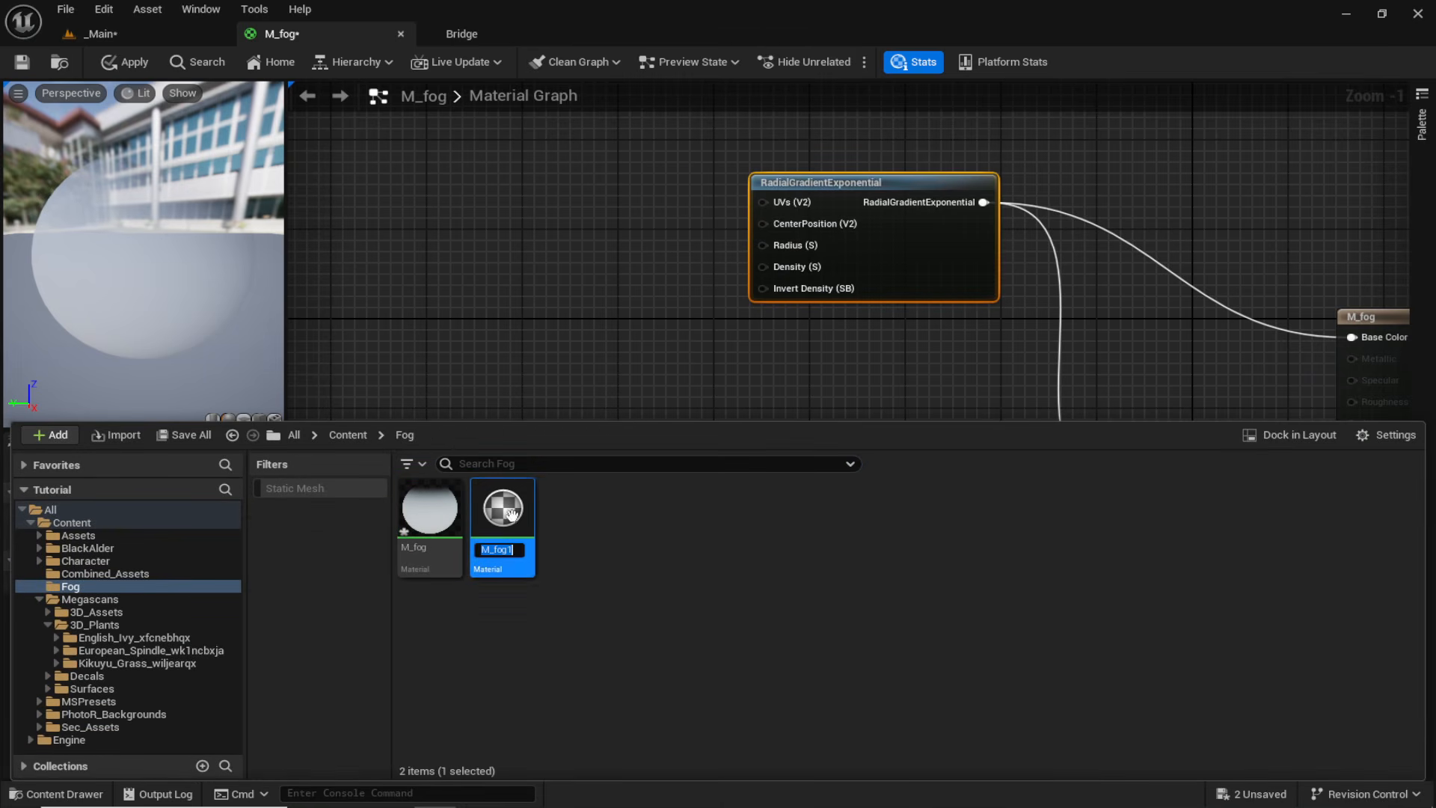
key("Return")
double_click(524, 523)
Close the M_fog material, applying its changes to the original, and return to the M_fog1 graph.
right_click_drag(515, 501, 1107, 552)
right_click_drag(627, 300, 616, 341)
left_click(293, 36)
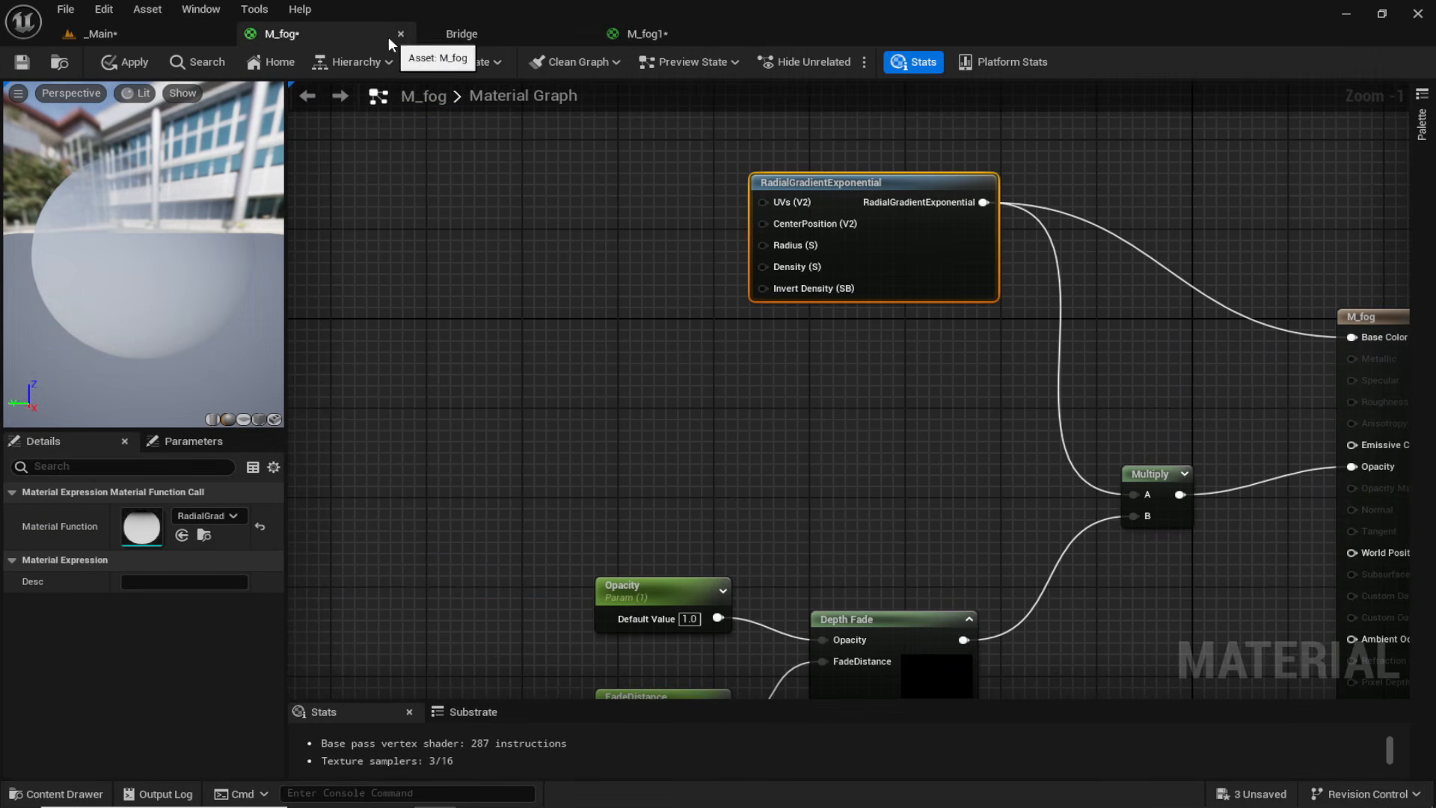
left_click(399, 34)
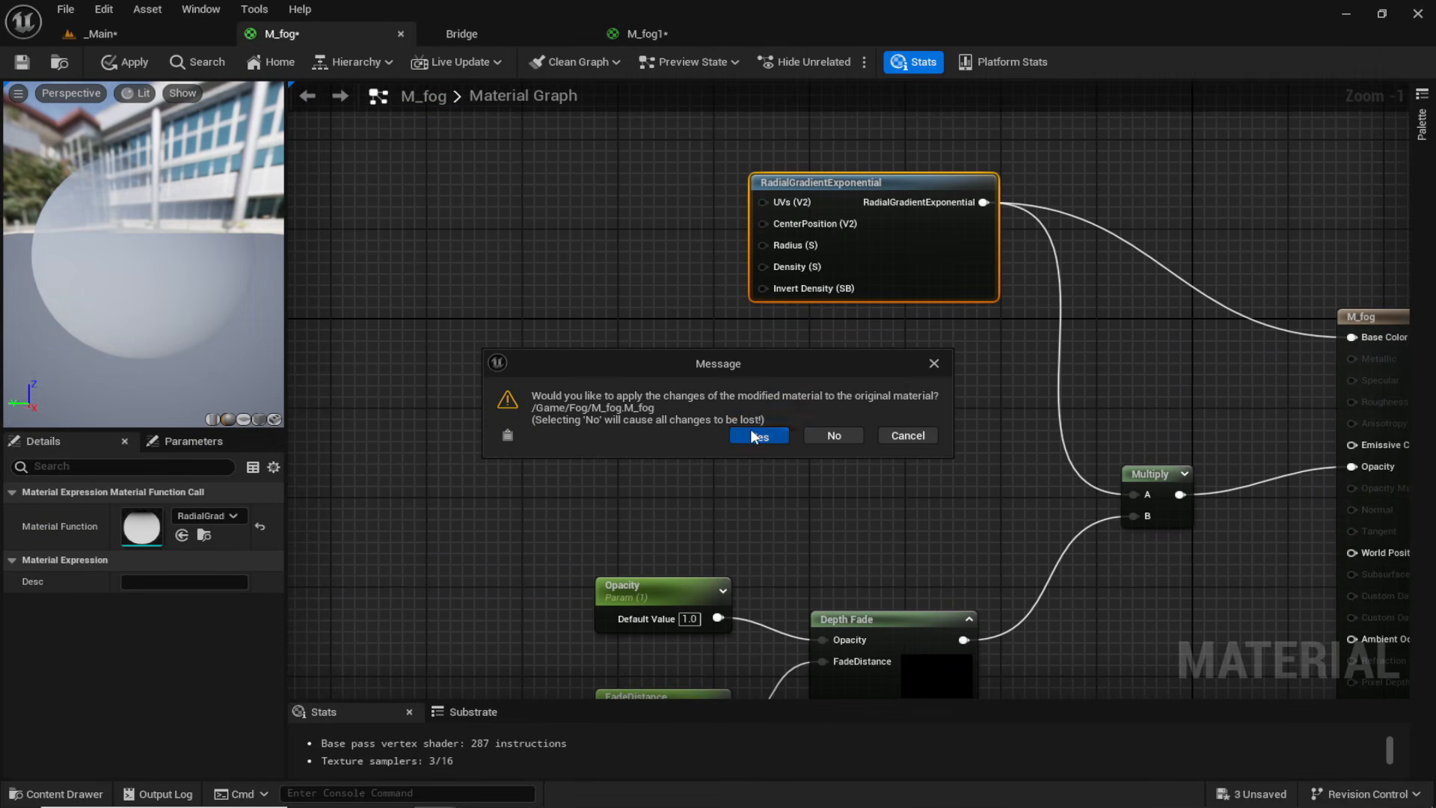
left_click(755, 435)
left_click(488, 39)
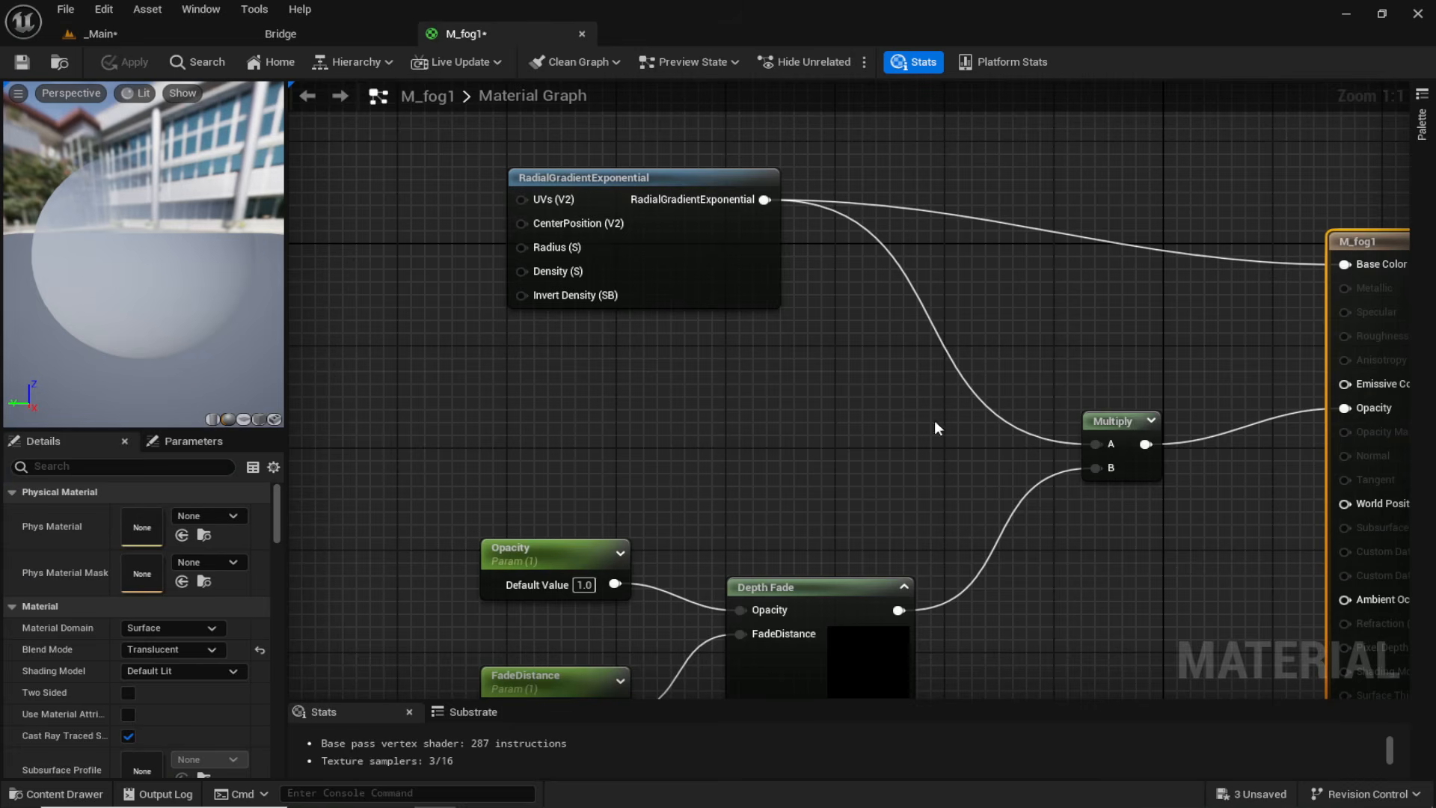
left_click_drag(638, 202, 706, 151)
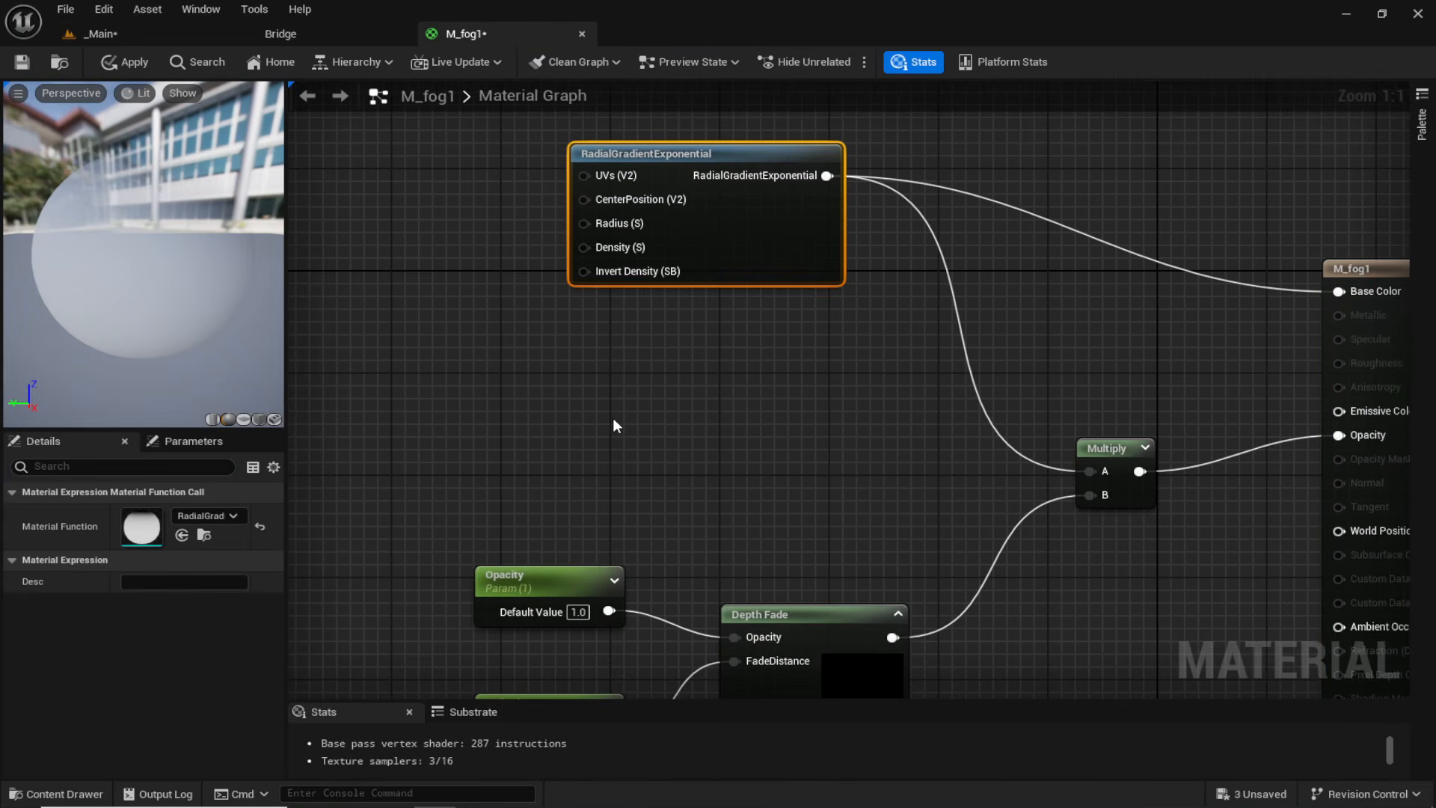
left_click(682, 405)
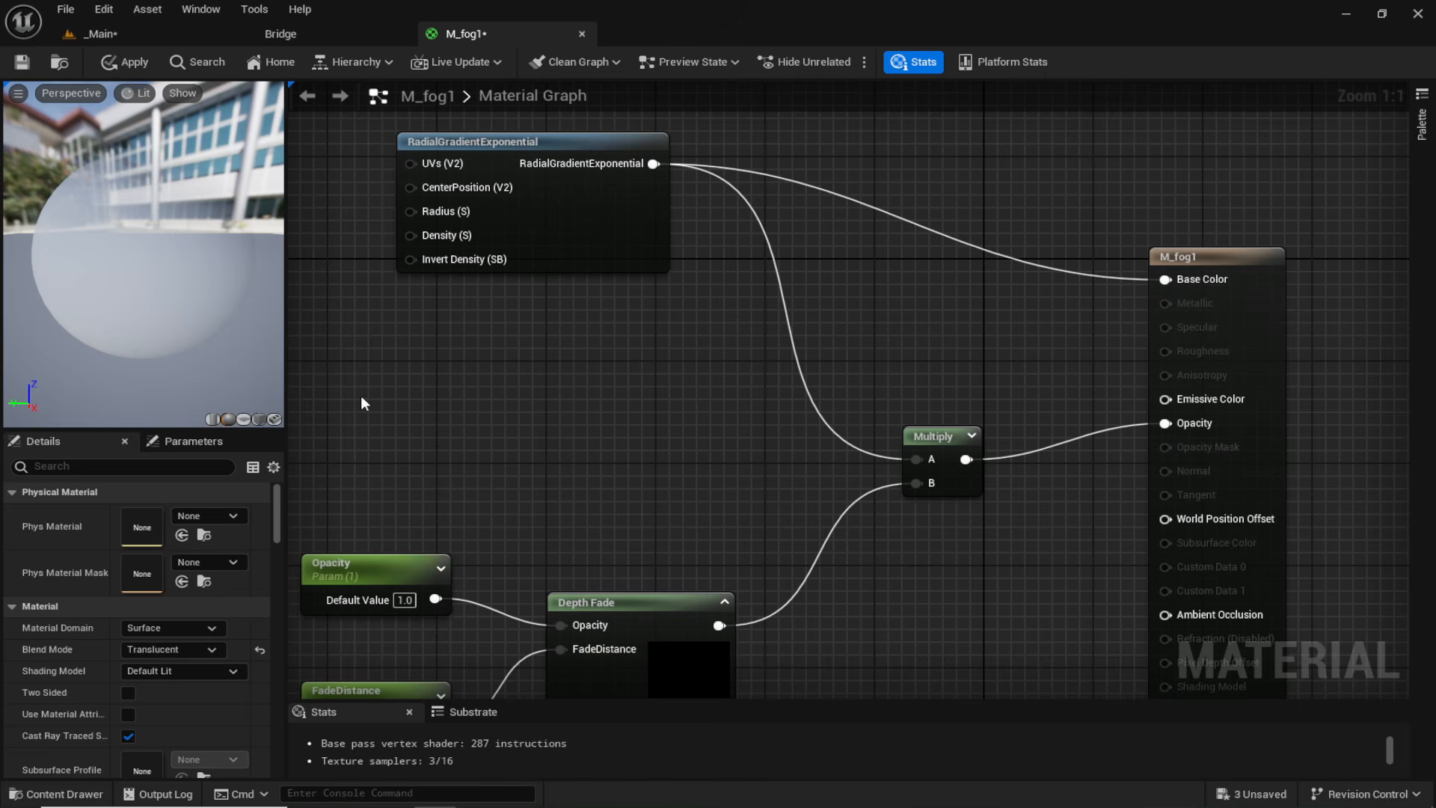
key("ctrl+z")
Collapse the Content folder tree, select the Engine folder, and switch Show Engine Content off and back on.
key("ctrl+space")
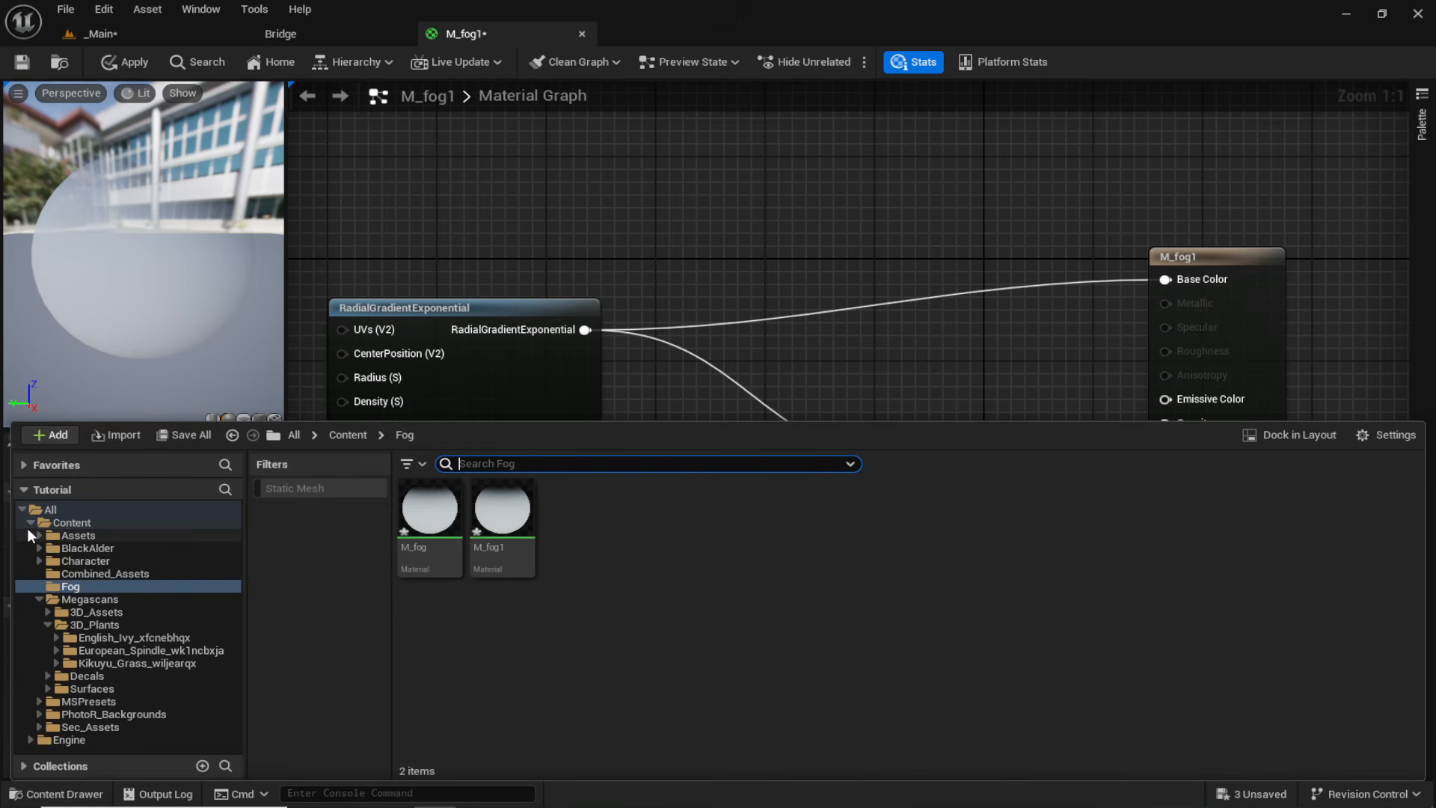
double_click(30, 523)
left_click(74, 534)
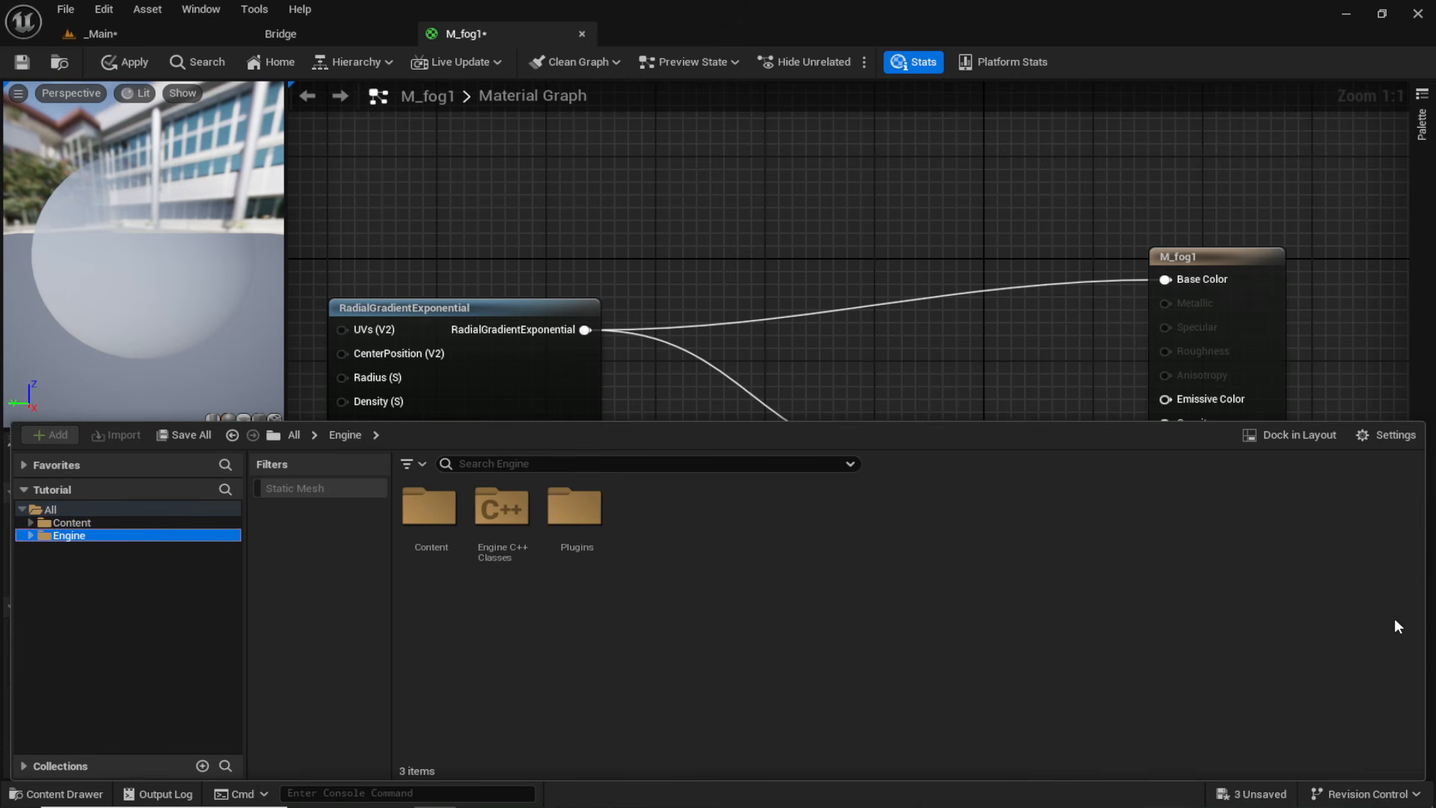
left_click(1391, 434)
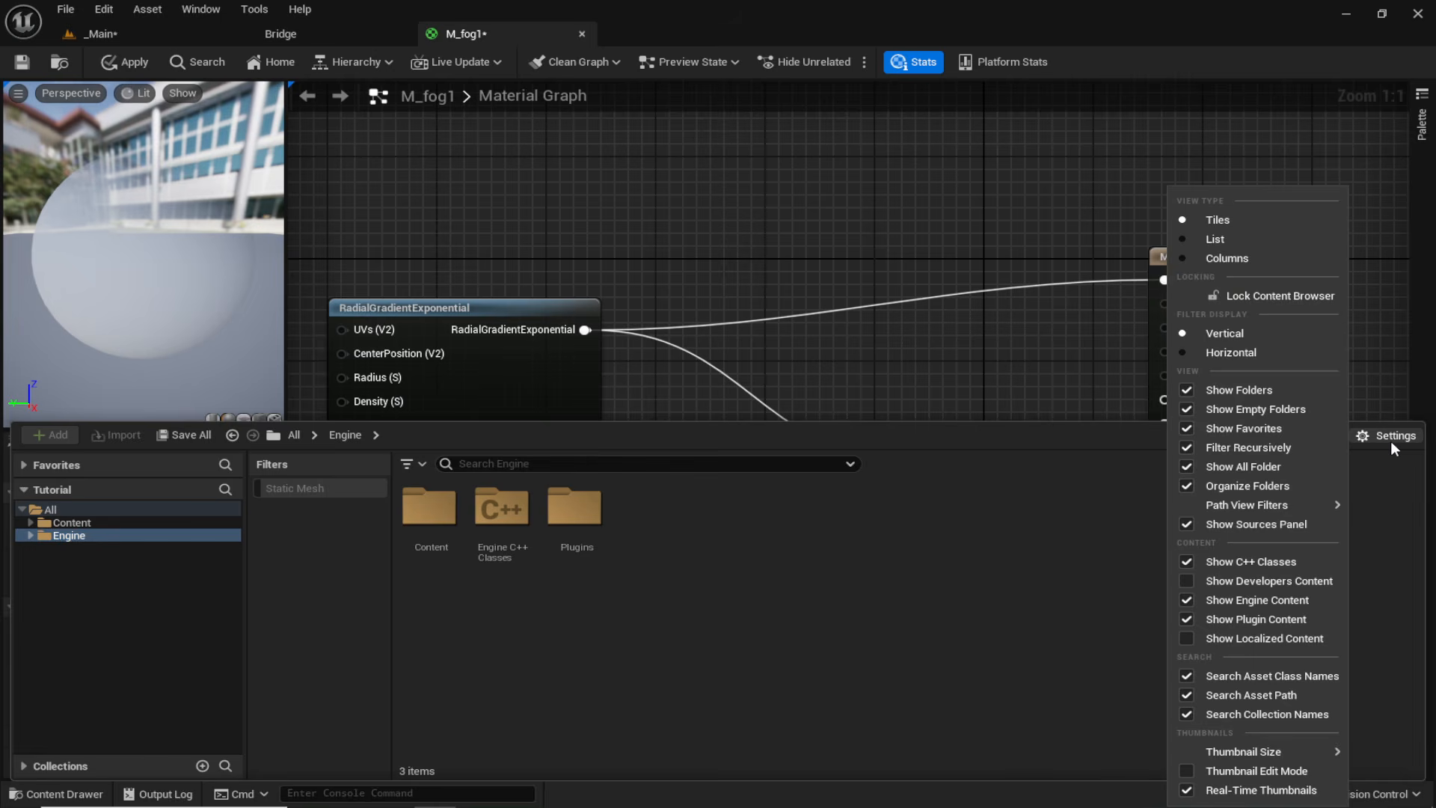
left_click(1189, 600)
left_click(1189, 600)
Search the Engine folder for "noise".
left_click(87, 535)
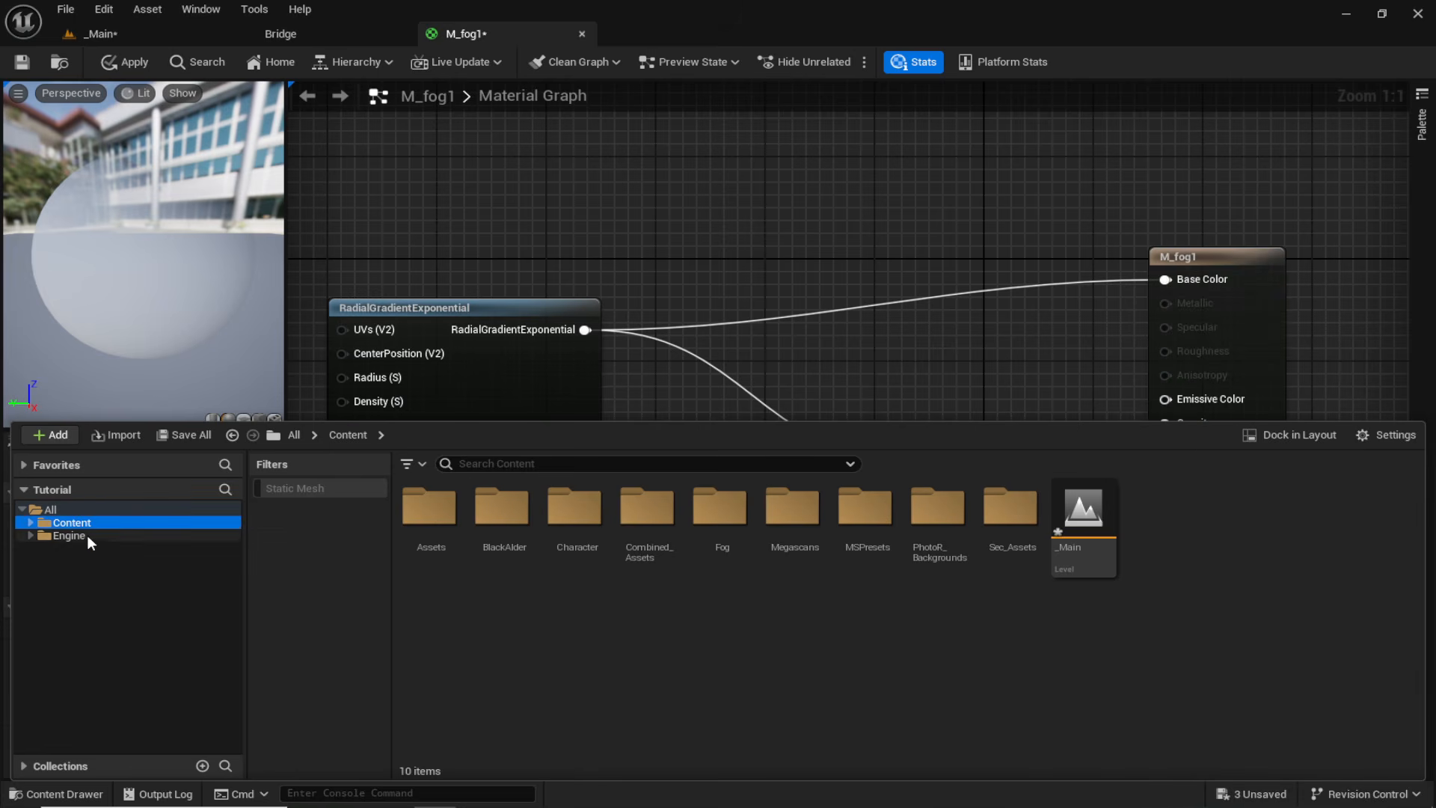
left_click(508, 464)
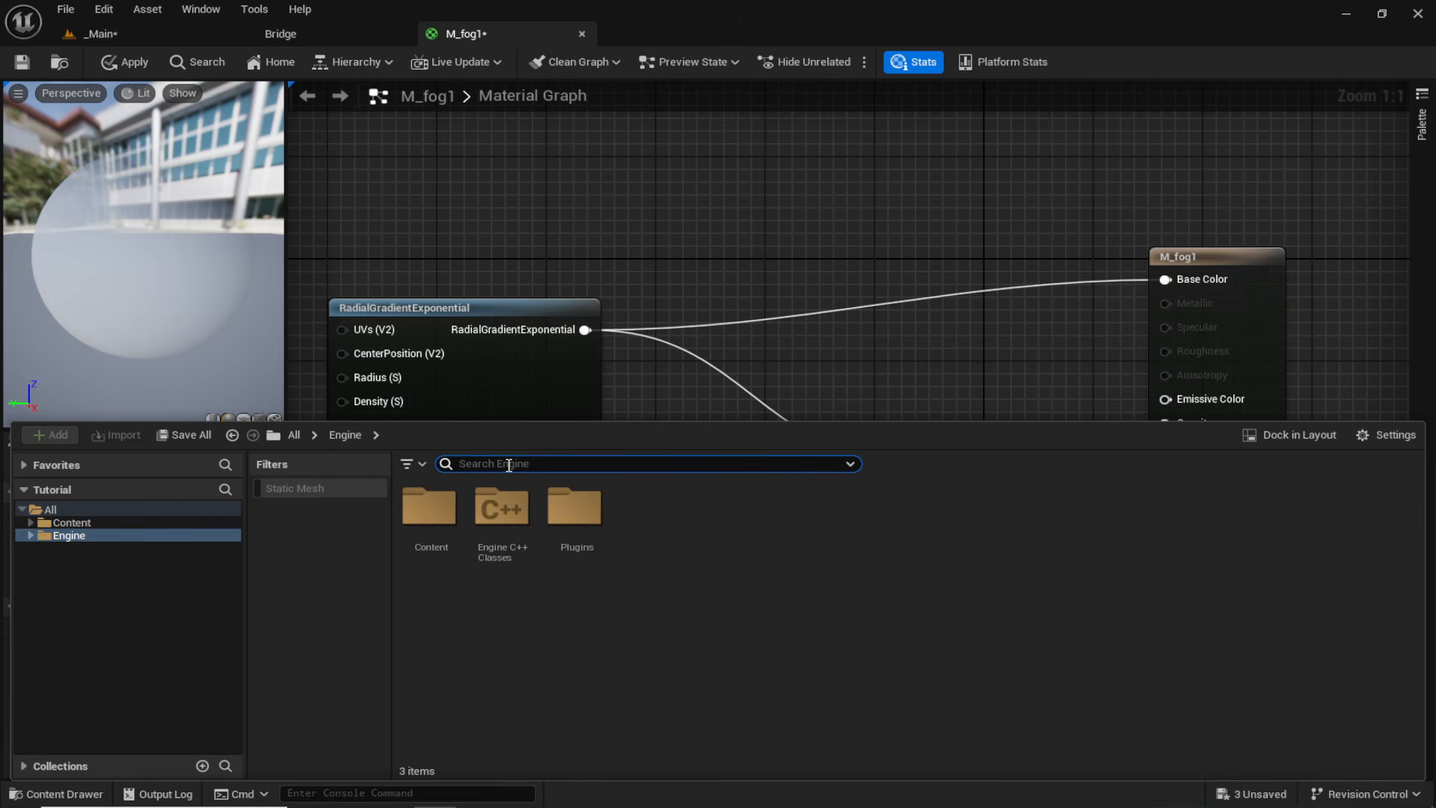
type("noise")
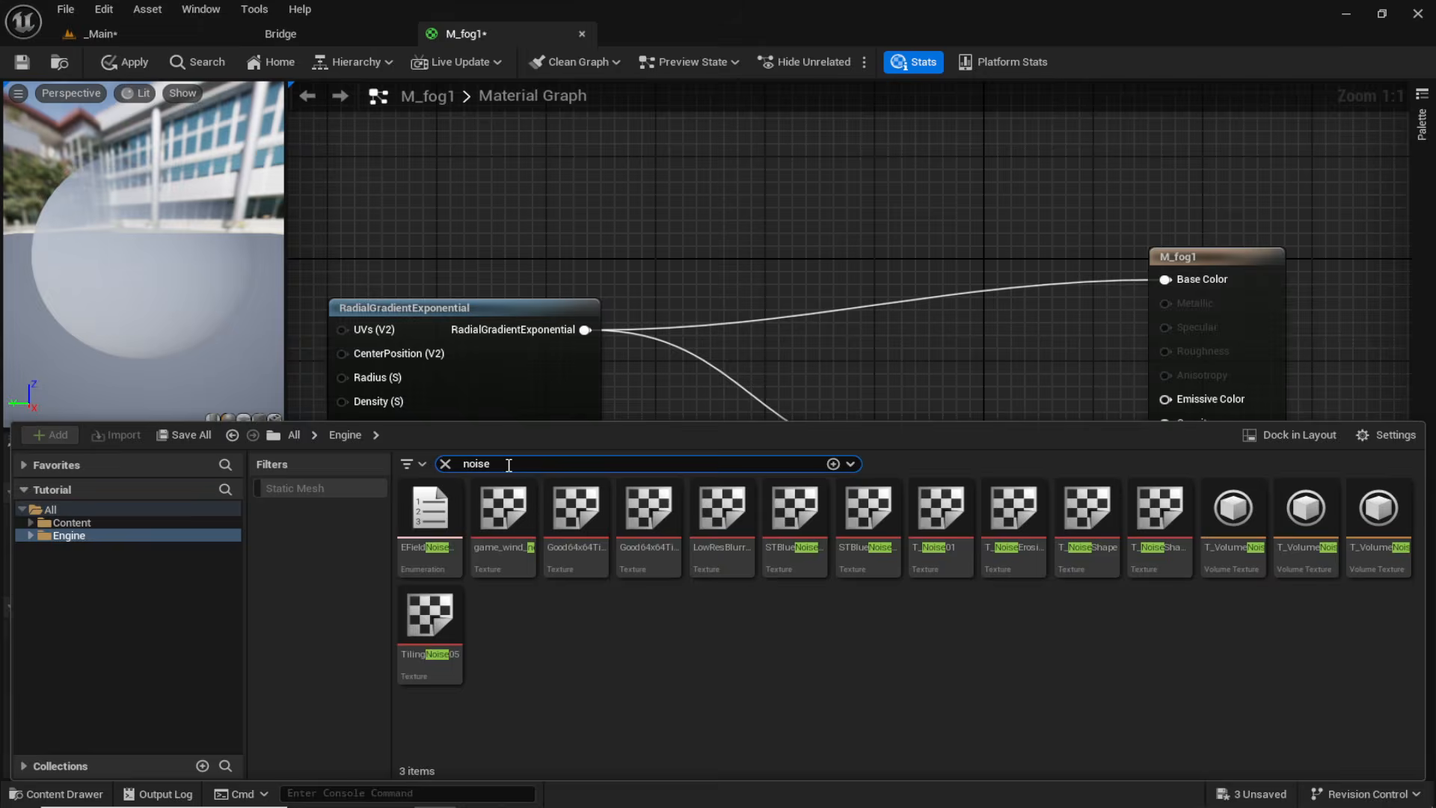
Add the TilingNoise05 texture to the M_fog1 graph as a Texture Sample above the existing nodes.
scroll(930, 604, "down", 5)
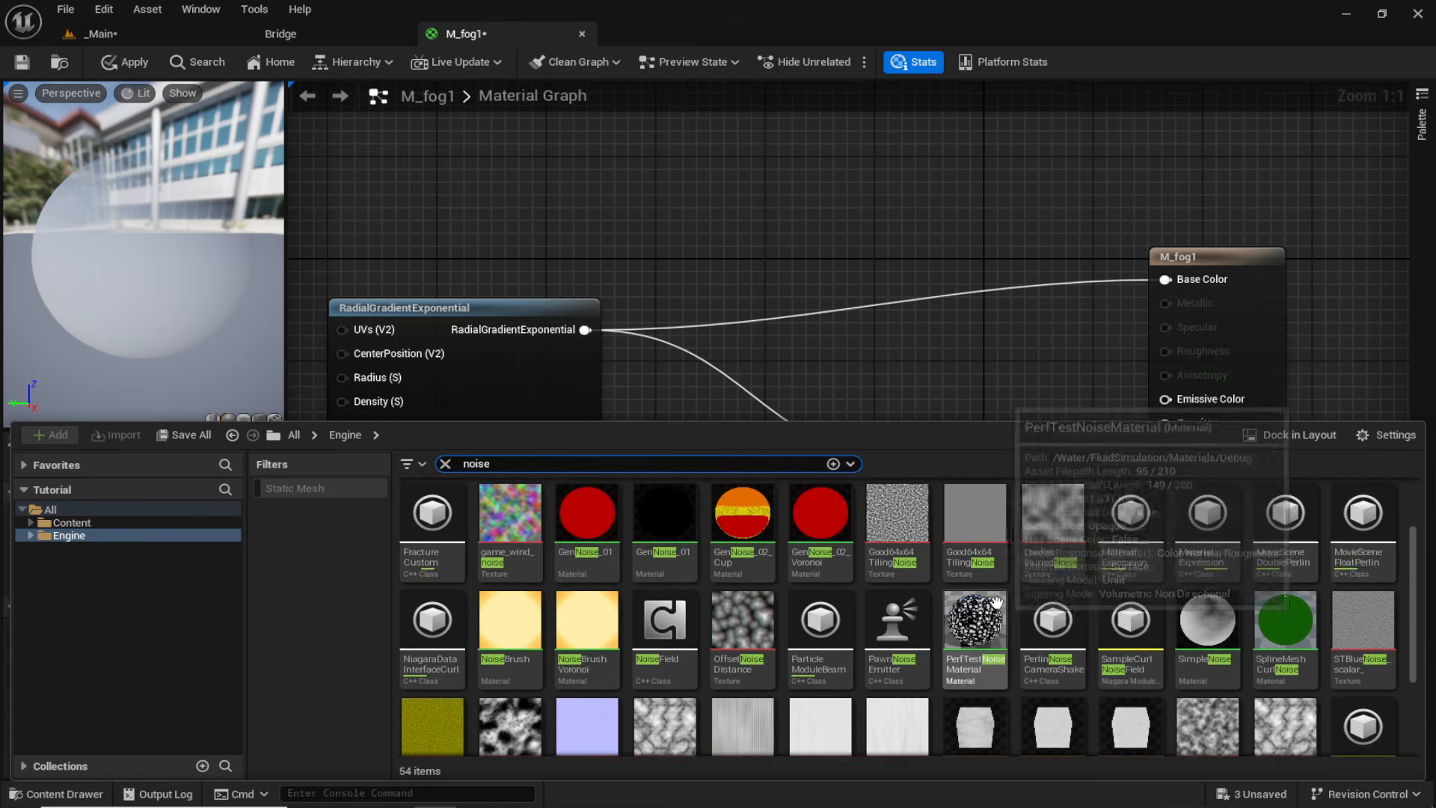
left_click(1217, 611)
left_click_drag(1212, 601, 783, 153)
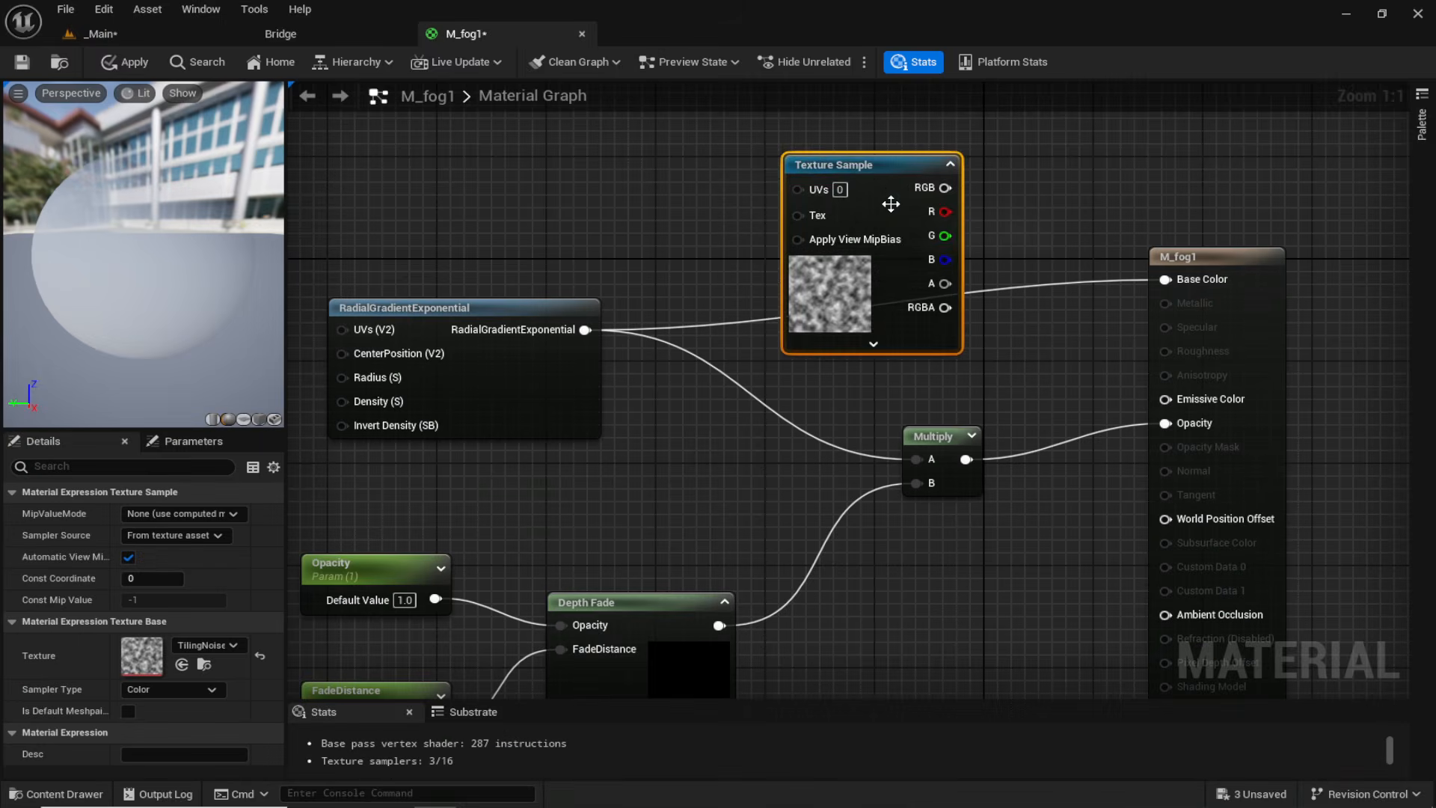
left_click_drag(891, 205, 748, 165)
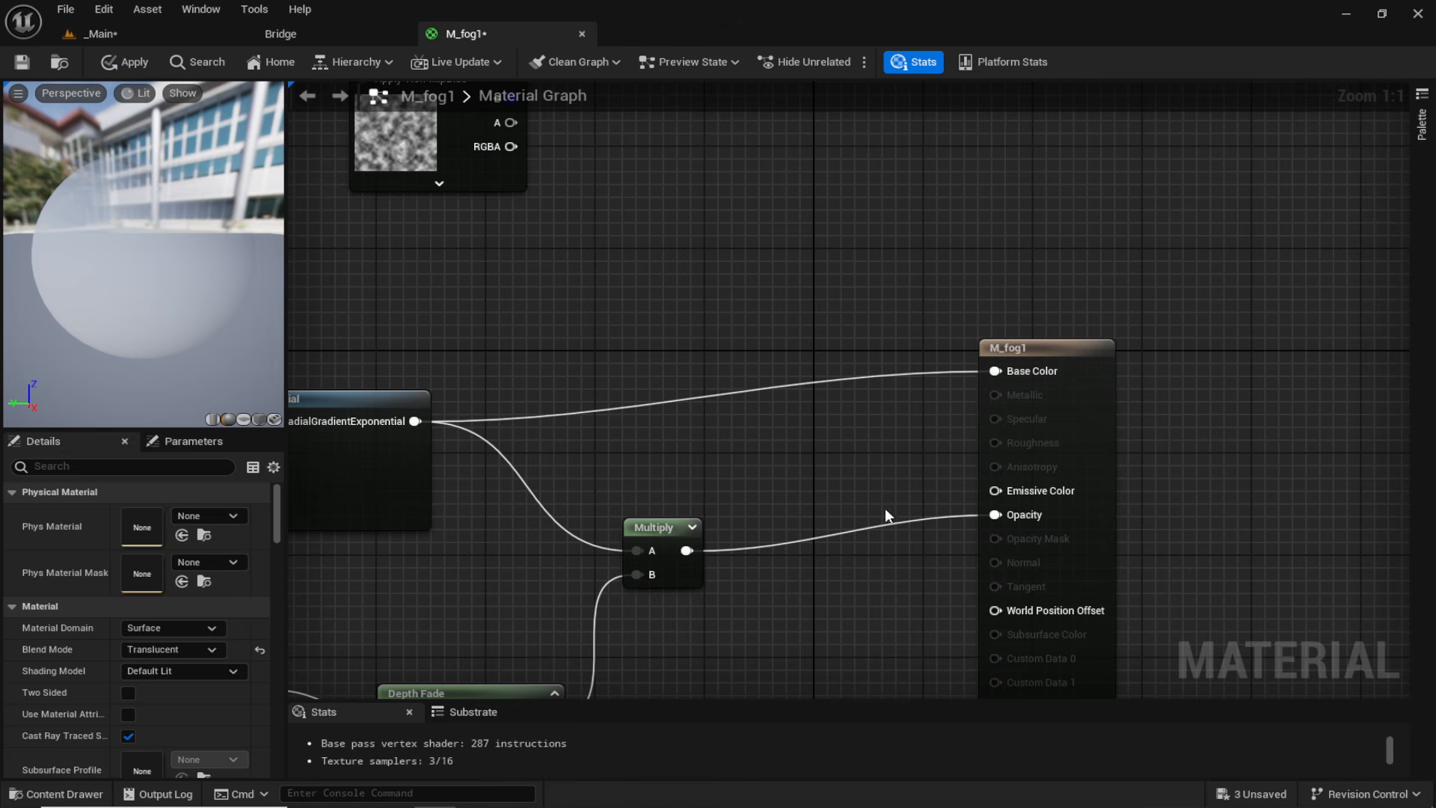
Multiply the existing Multiply result by the noise texture in a new Multiply node, feed it into Opacity, and apply the material.
left_click(825, 493)
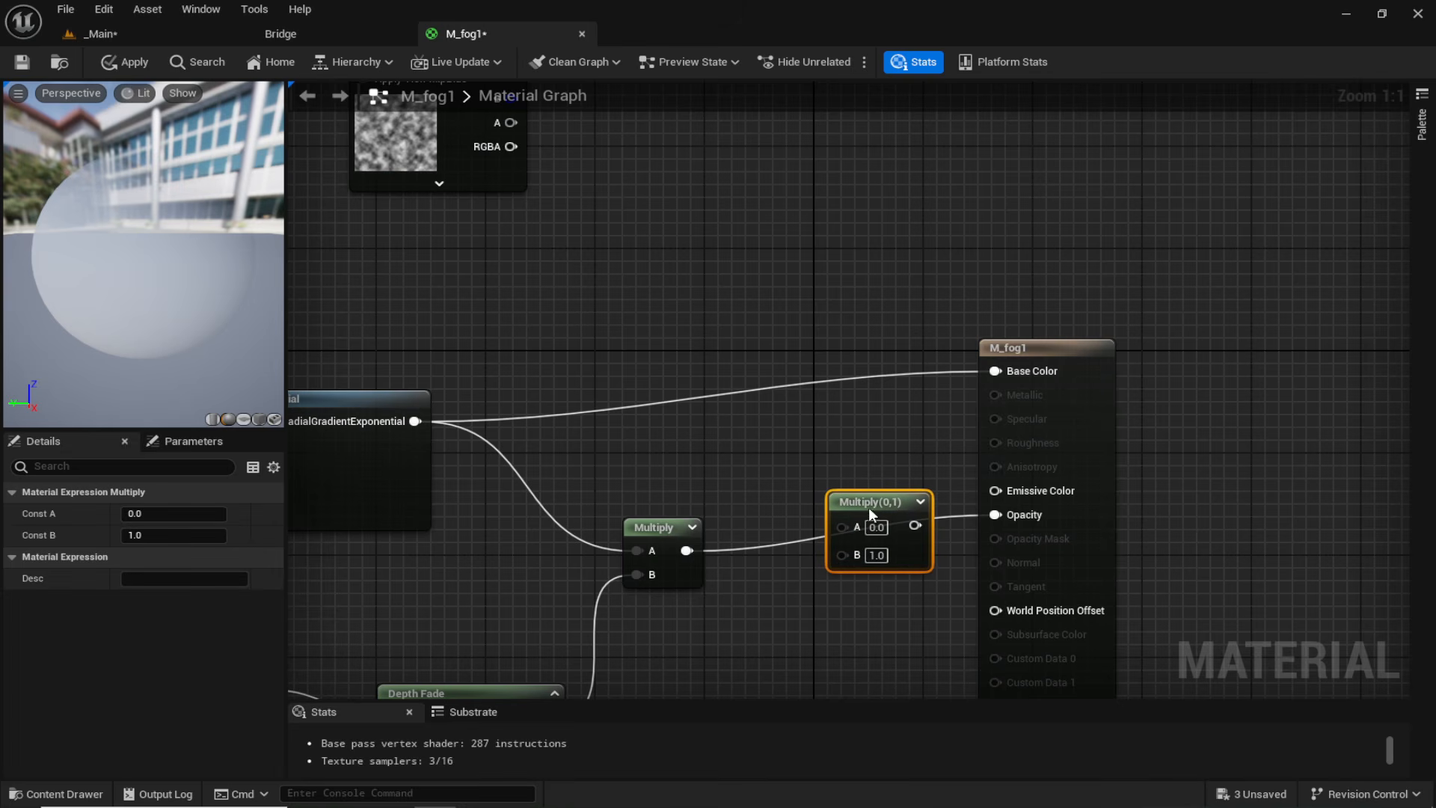
left_click_drag(697, 552, 760, 512)
left_click_drag(851, 531, 845, 528)
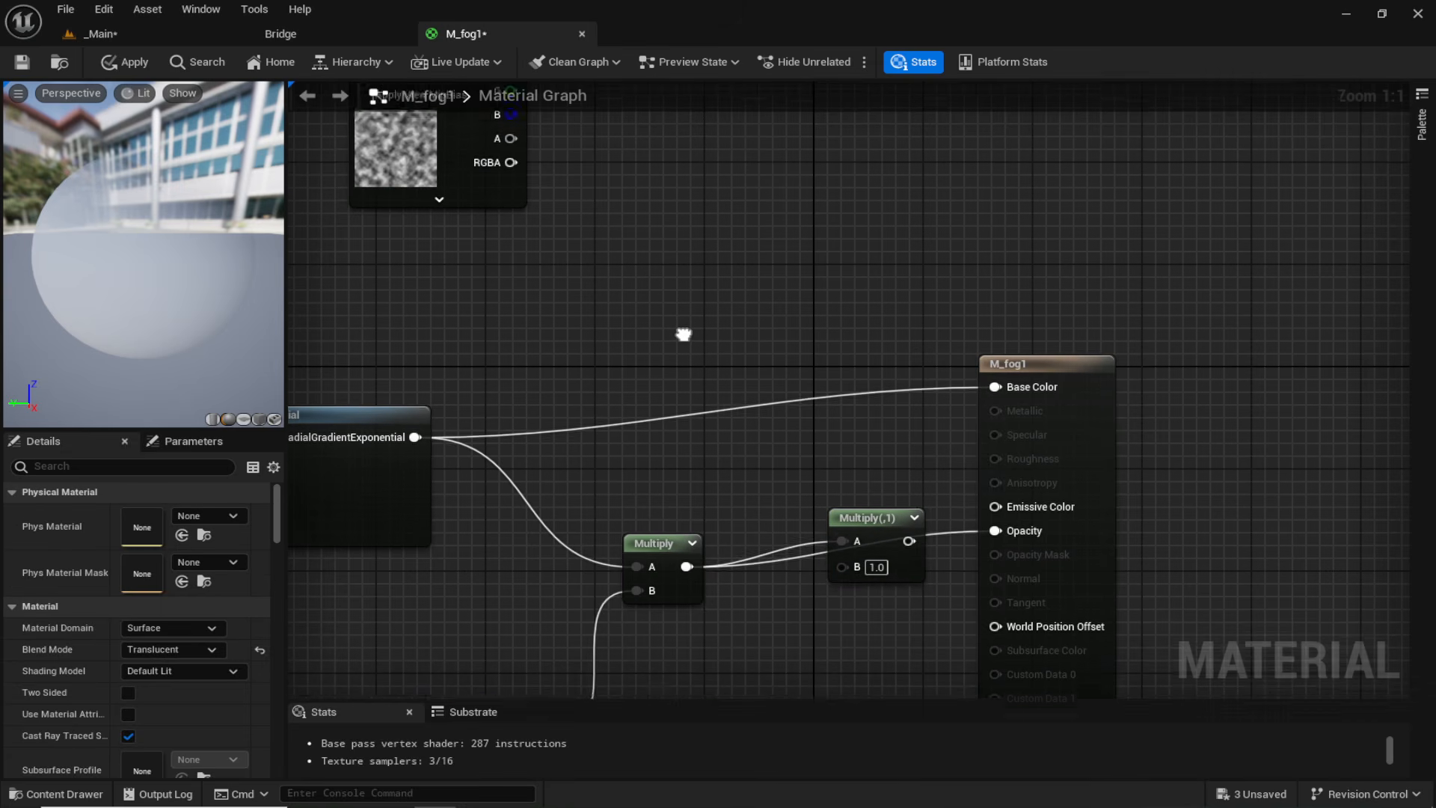
right_click_drag(683, 324, 736, 464)
left_click_drag(511, 27, 661, 392)
left_click_drag(713, 523, 1065, 536)
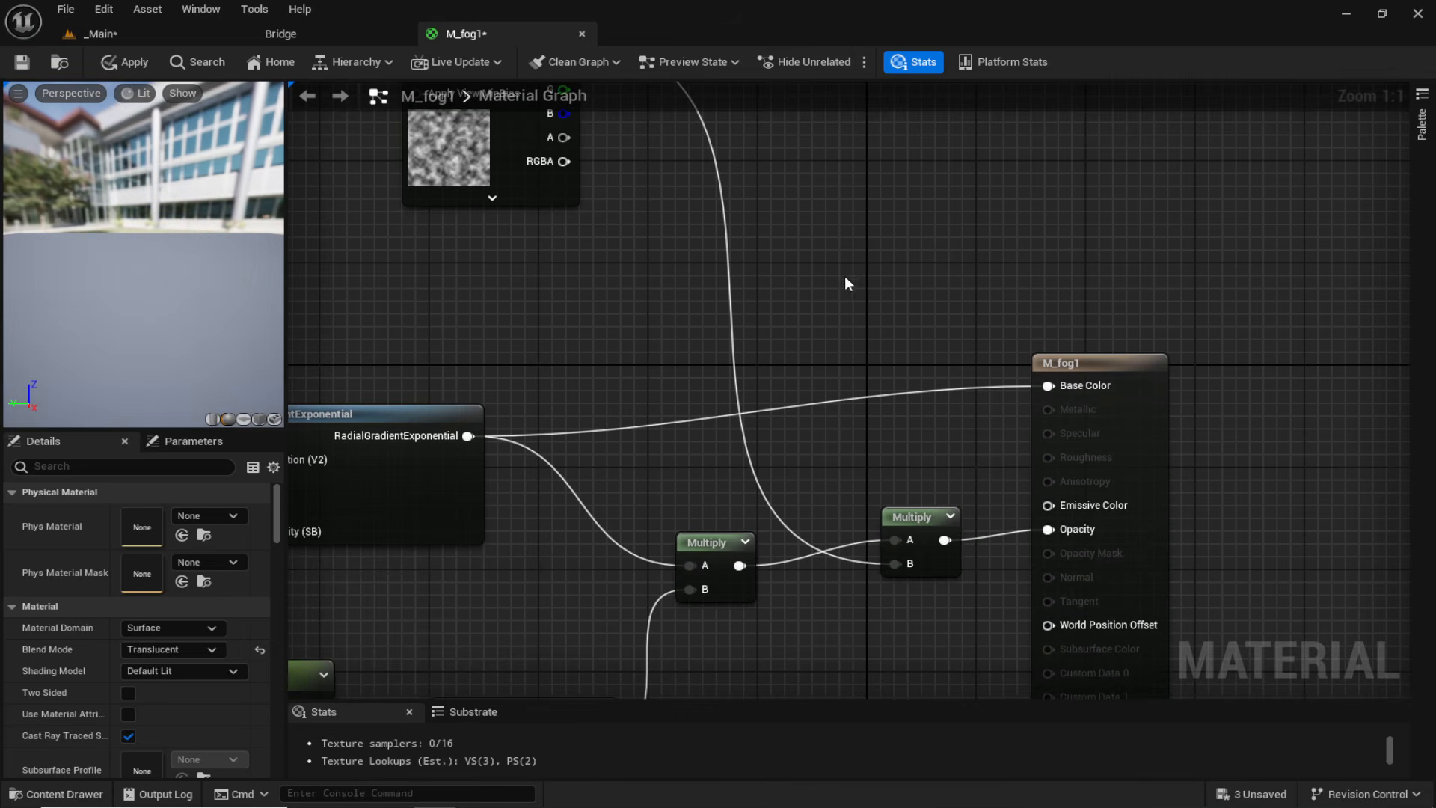
right_click_drag(904, 271, 875, 223)
left_click(119, 61)
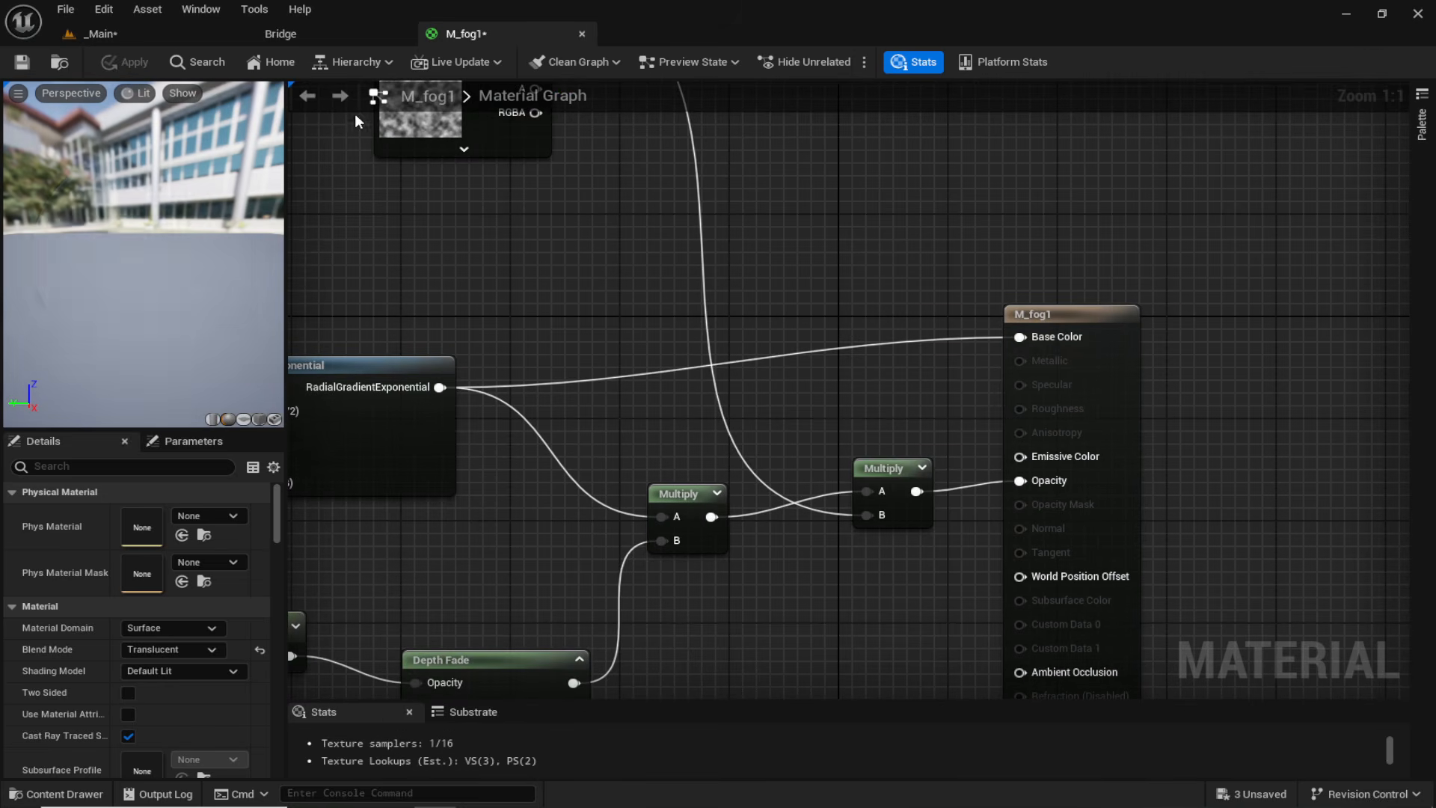
Return to the _Main level and duplicate the fog plane to the area beside the old houses.
left_click(204, 33)
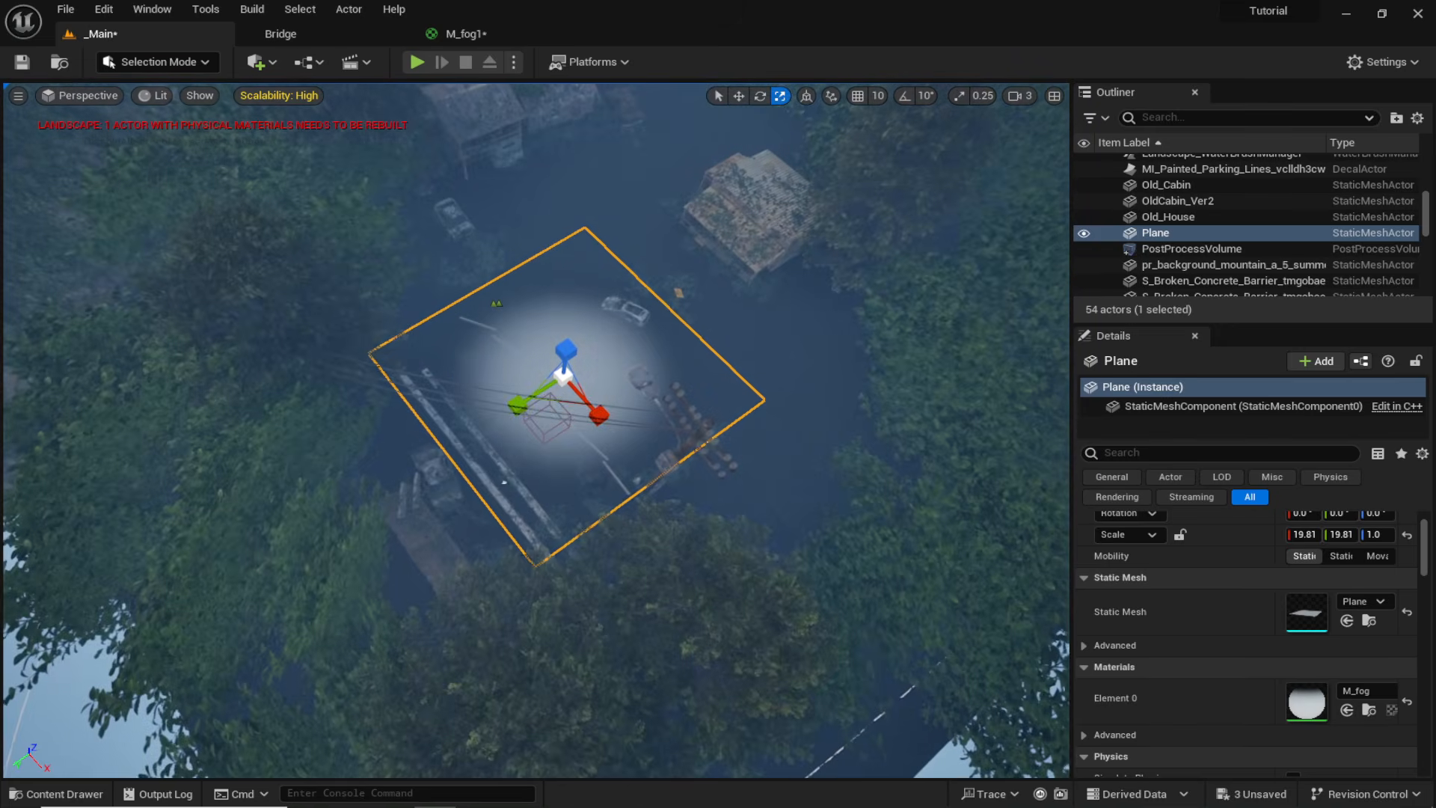
key("w")
left_click_drag(561, 391, 639, 201, "alt")
right_click_drag(639, 201, 635, 142)
Clear the noise search in the content browser and create a material instance of M_fog1 in the Content/Fog folder.
key("ctrl+space")
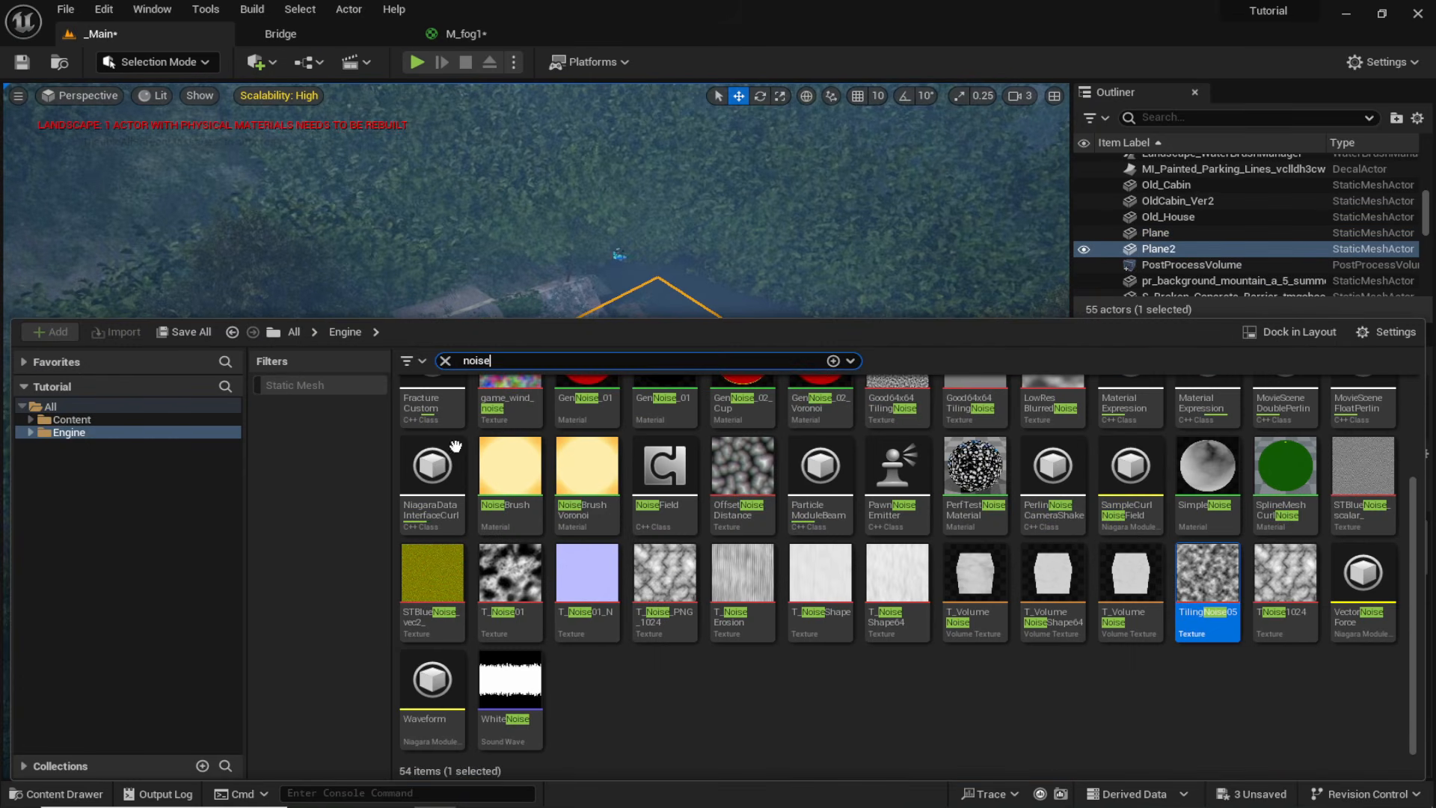
left_click(93, 420)
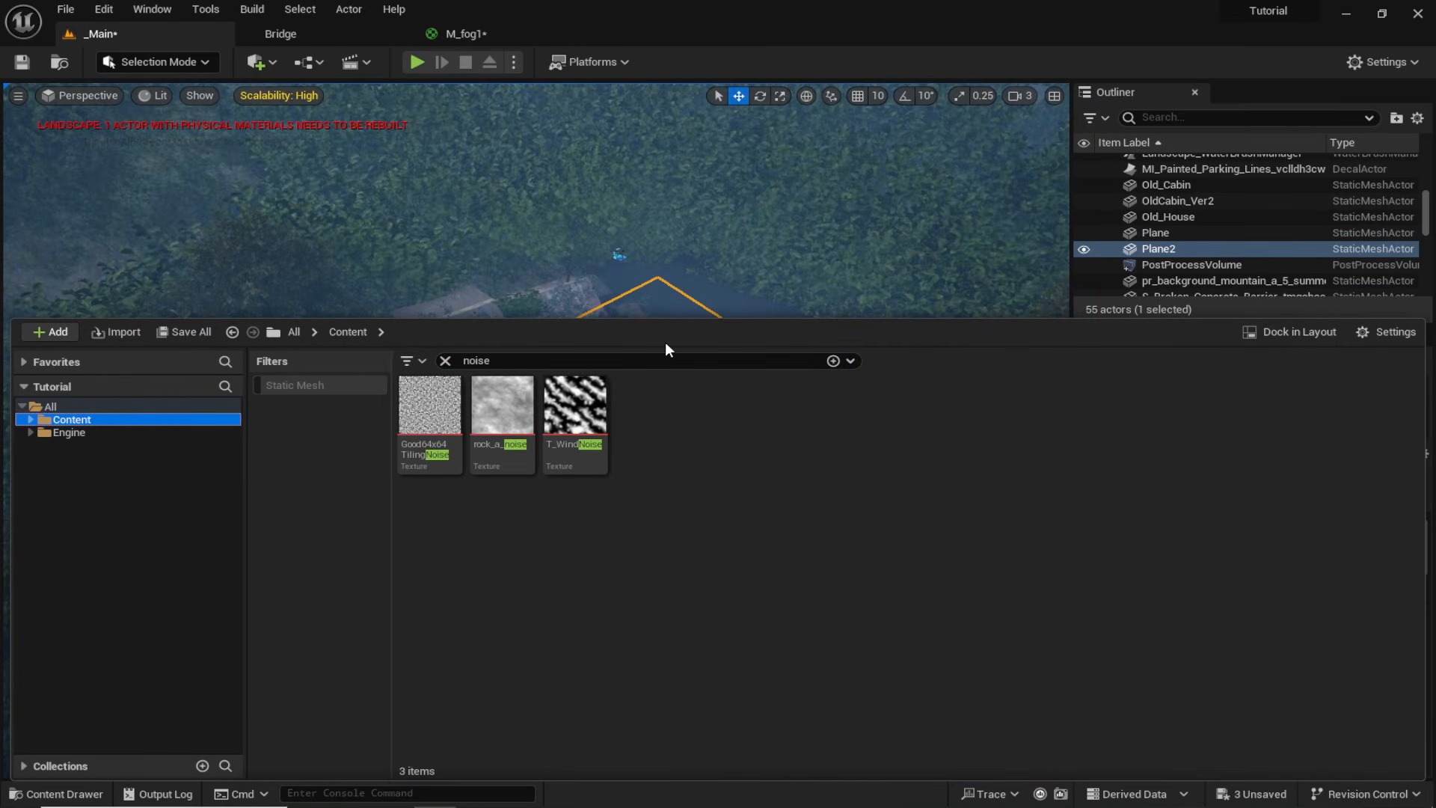
left_click(447, 360)
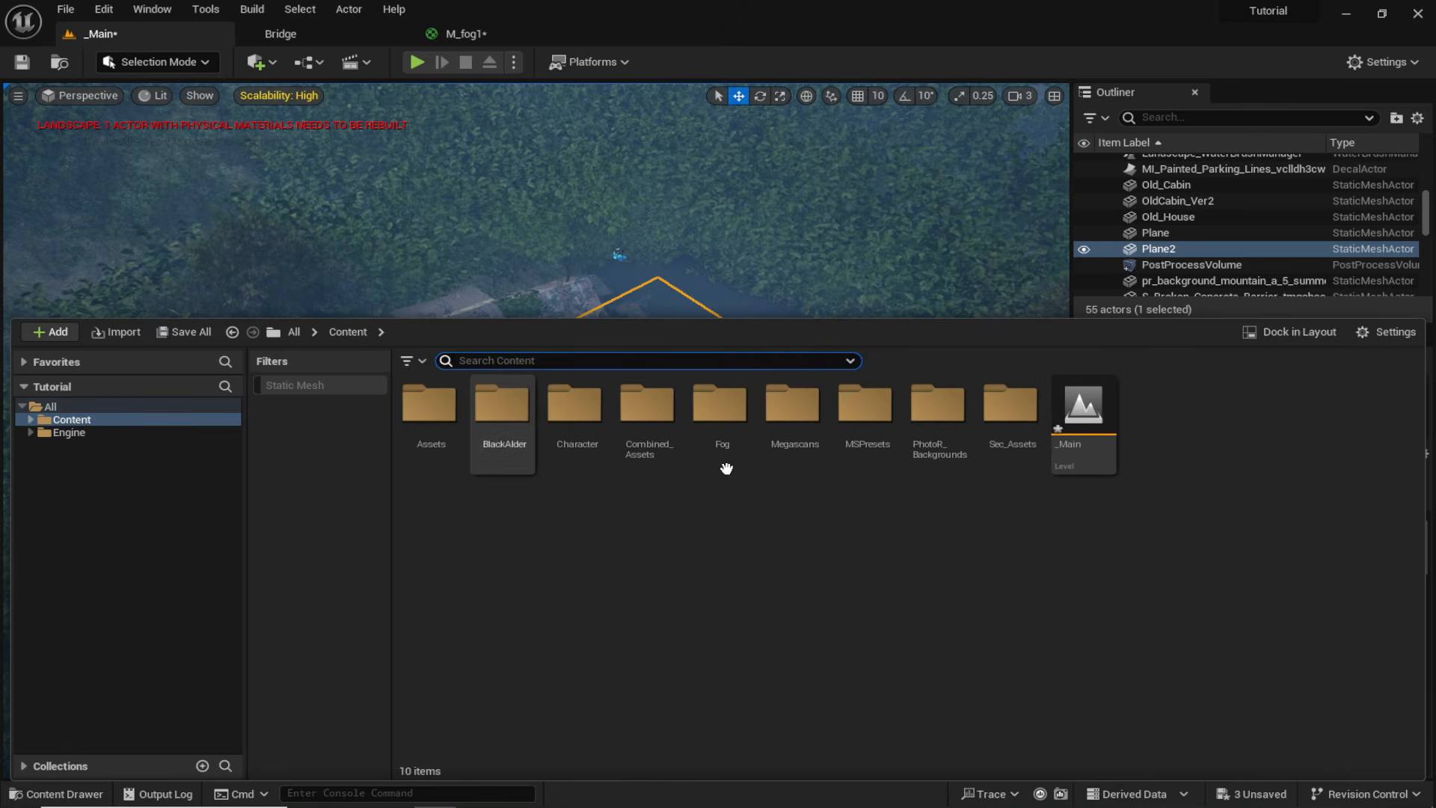
left_click(677, 440)
double_click(720, 438)
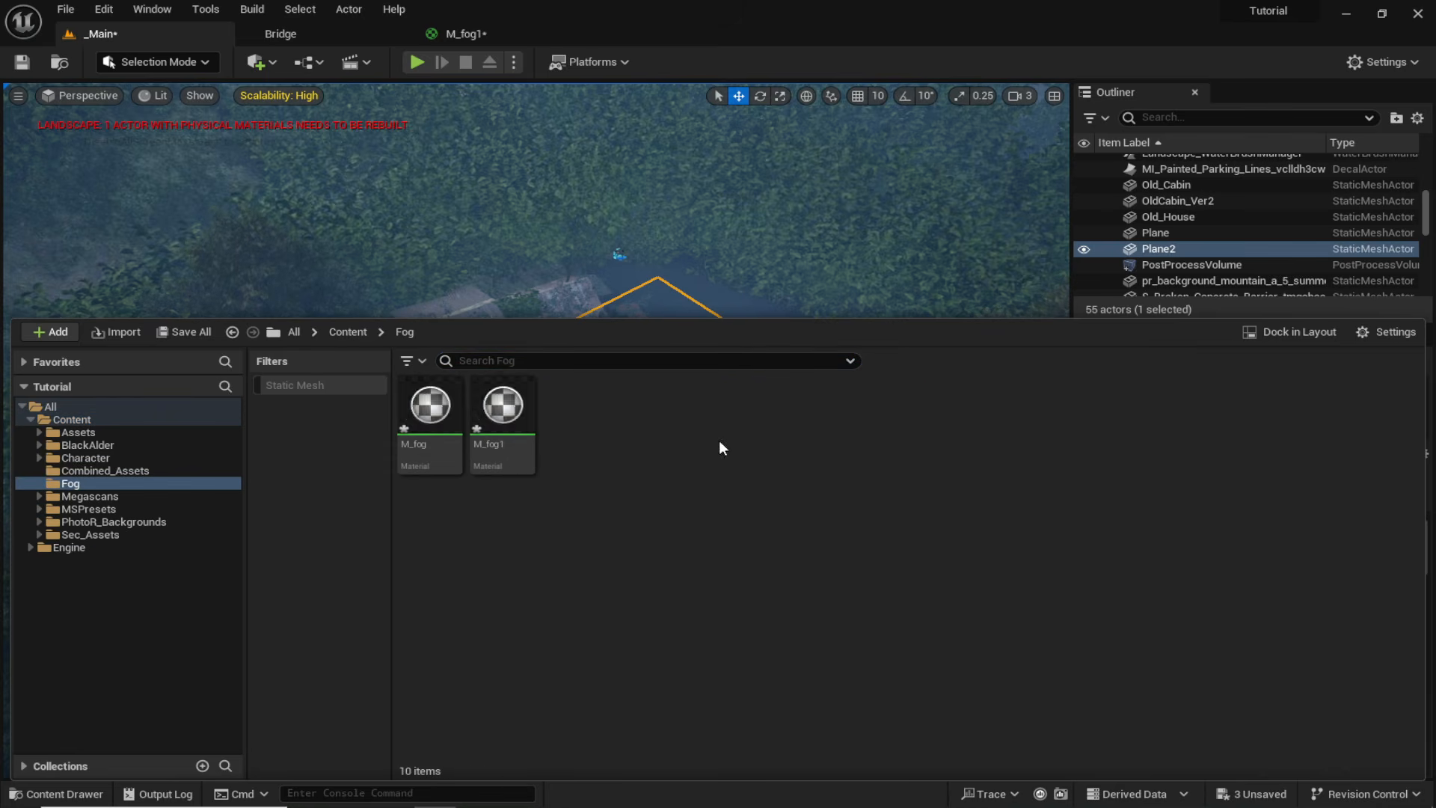
left_click(500, 442)
right_click(500, 442)
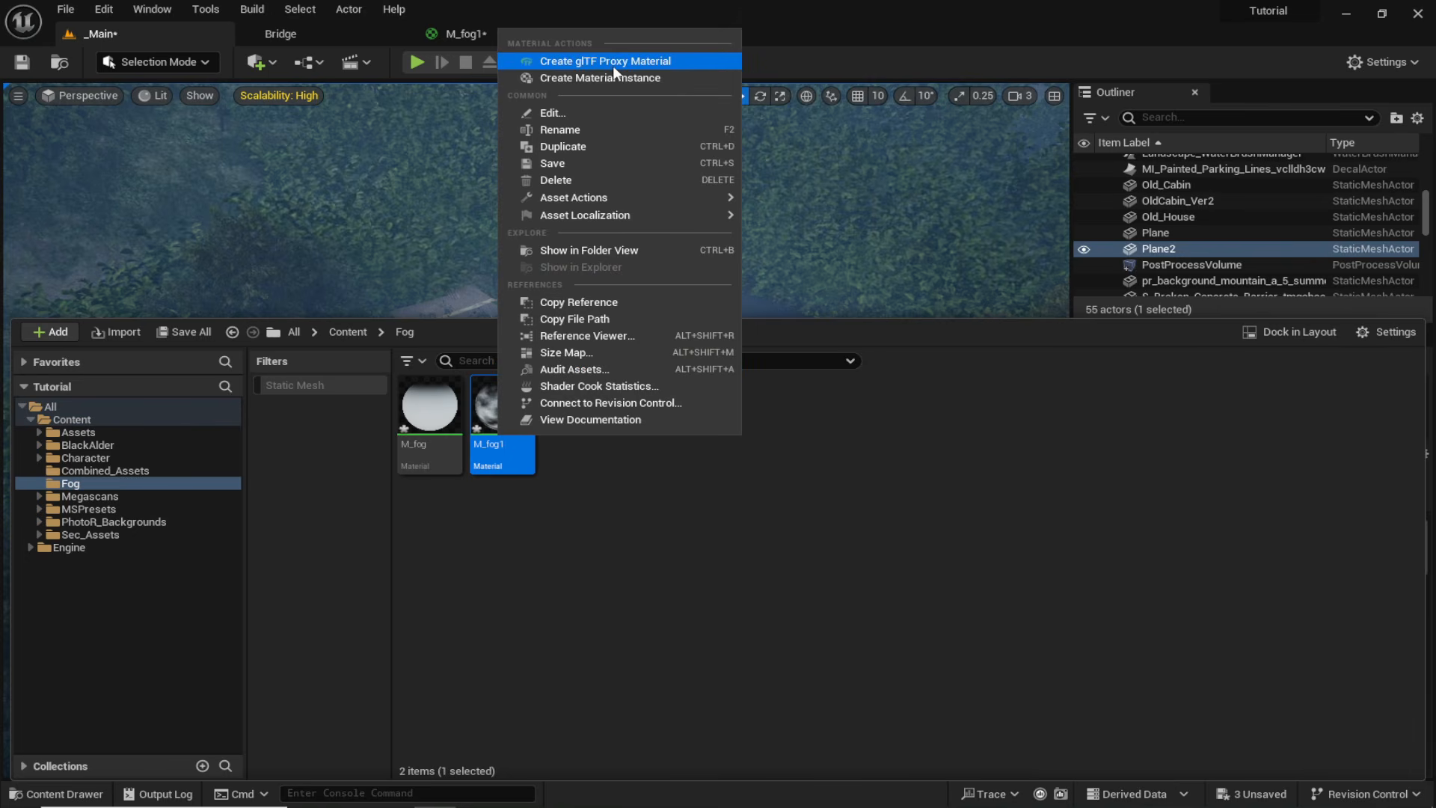
left_click(573, 77)
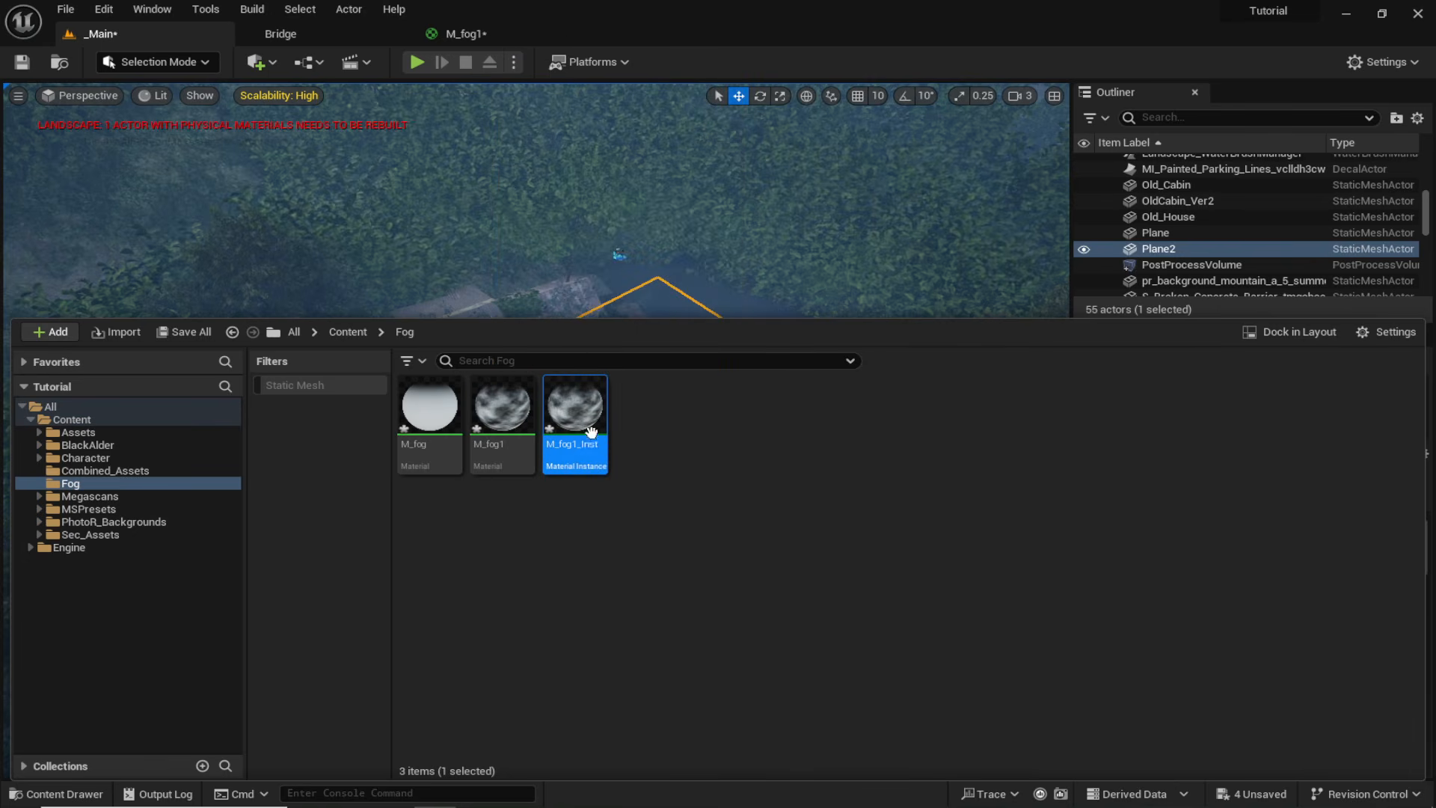
Assign M_fog1_Inst to the duplicated plane and reposition the plane above the old houses.
left_click(661, 279)
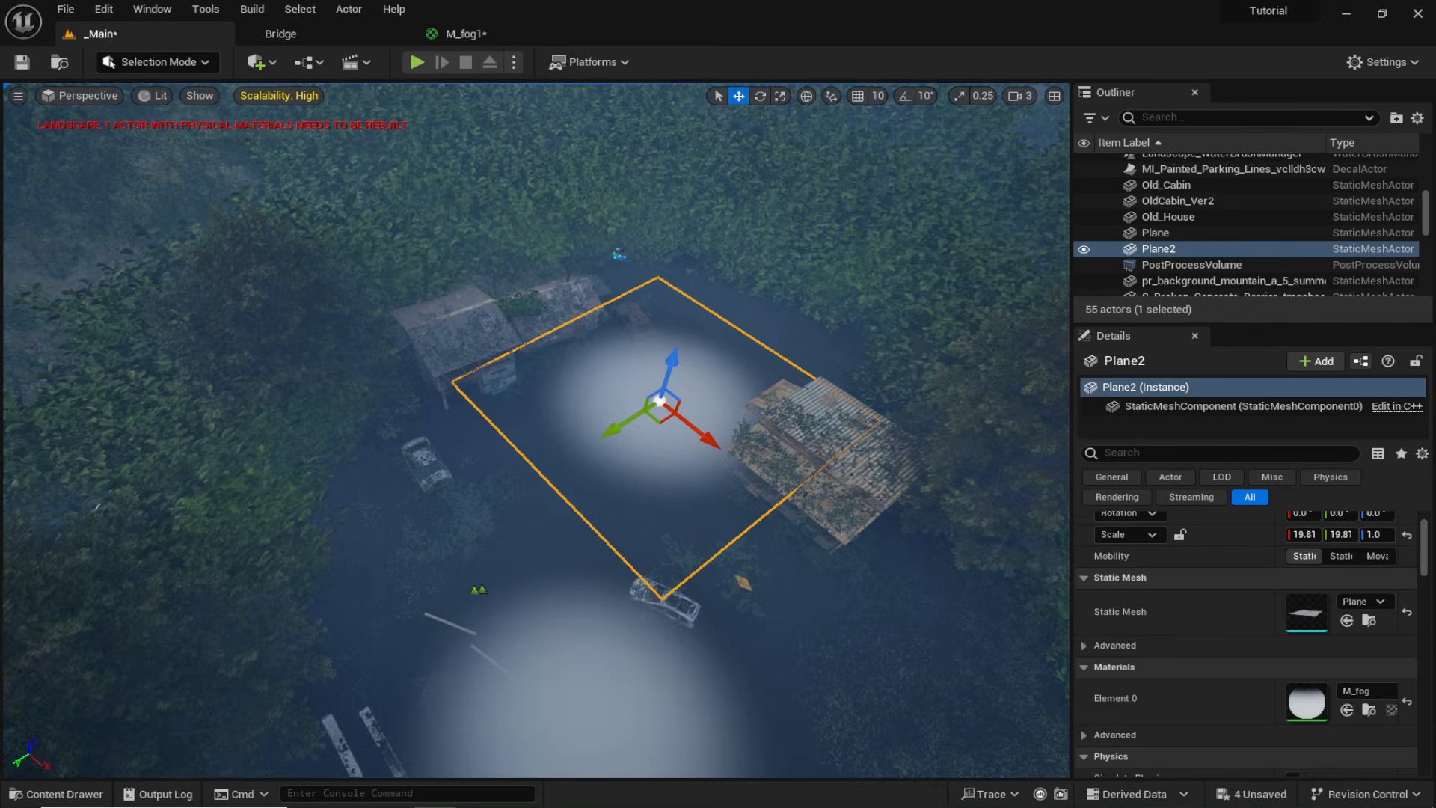
right_click_drag(661, 280, 695, 321)
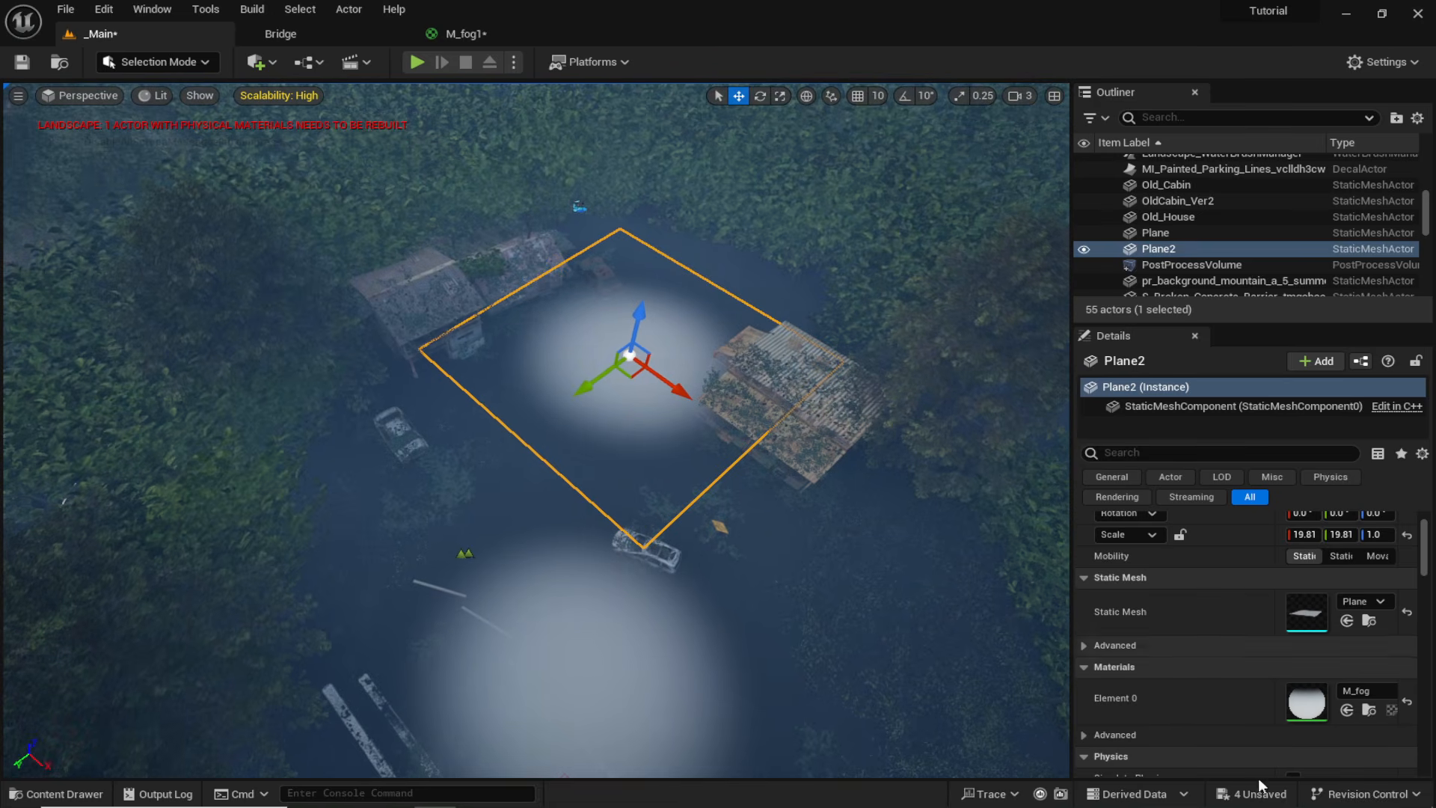
left_click(1347, 710)
right_click_drag(786, 427, 710, 366)
key("w")
scroll(786, 427, "up", 5)
left_click_drag(610, 598, 672, 664)
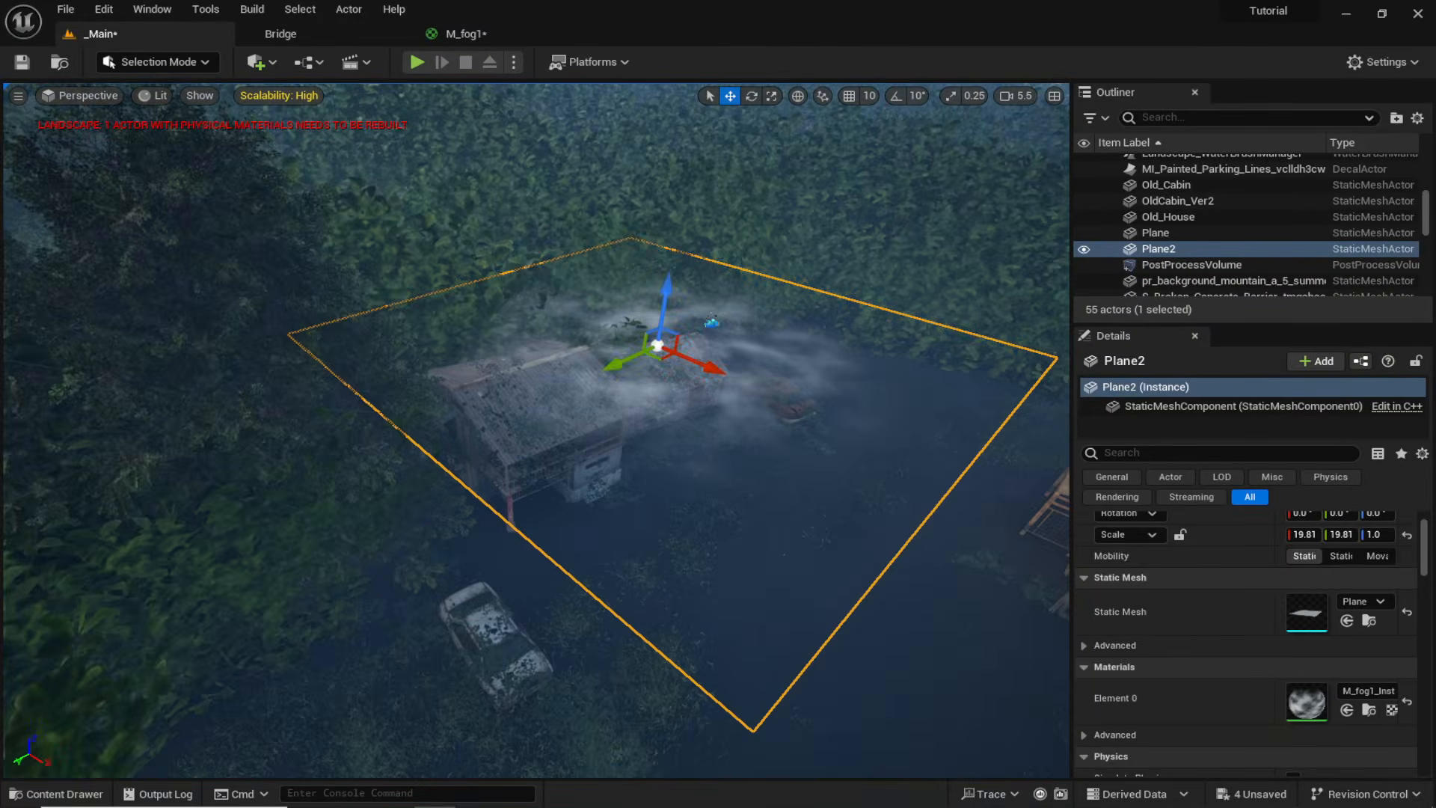
right_click_drag(779, 378, 729, 299)
key("s")
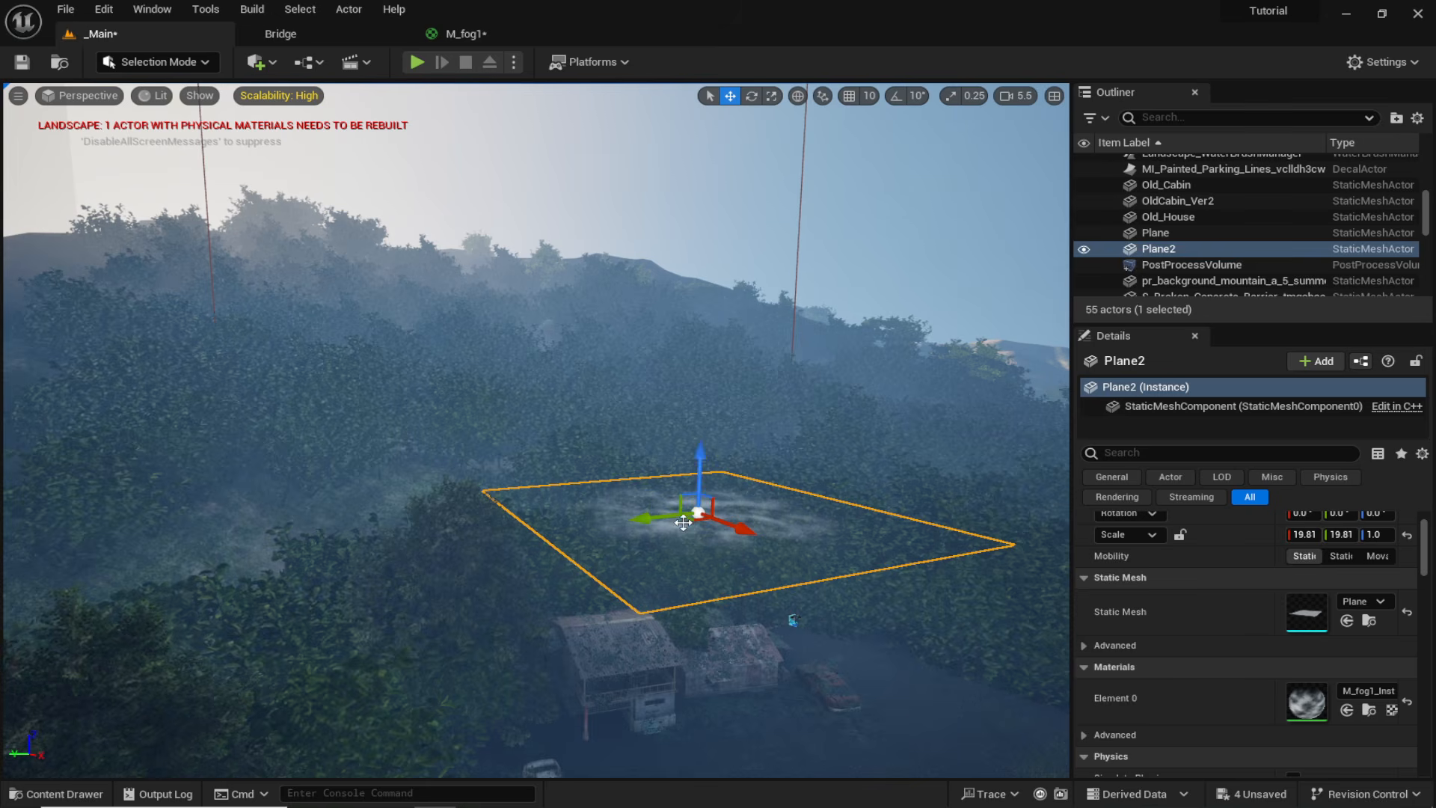
Select the original fog plane and scale it up to about 79.94 in X and Y and 61.12 in Z.
right_click_drag(563, 509, 563, 613)
left_click(576, 487)
right_click_drag(455, 327, 523, 289)
key("e")
key("r")
left_click_drag(481, 425, 507, 430)
Tilt the enlarged fog plane to about -30.4° in Y and raise it against the forested hillside.
right_click_drag(507, 429, 506, 374)
key("e")
left_click_drag(484, 292, 480, 262)
right_click_drag(506, 359, 538, 374)
key("w")
right_click_drag(507, 321, 495, 329)
left_click_drag(496, 291, 496, 279)
right_click_drag(410, 369, 389, 406)
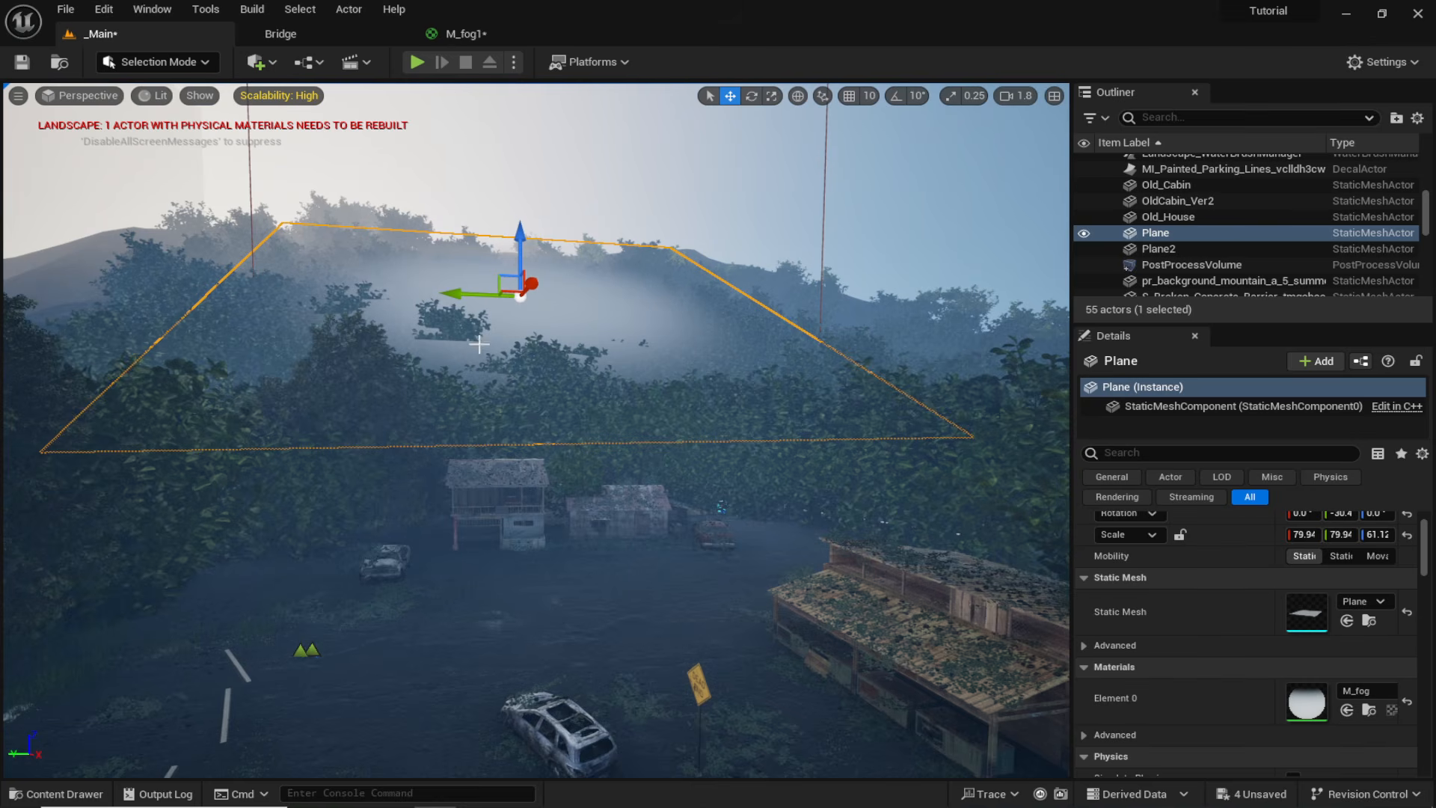
Create a material instance of M_fog named M_fog_Inst and assign it to the large hillside plane.
key("ctrl+space")
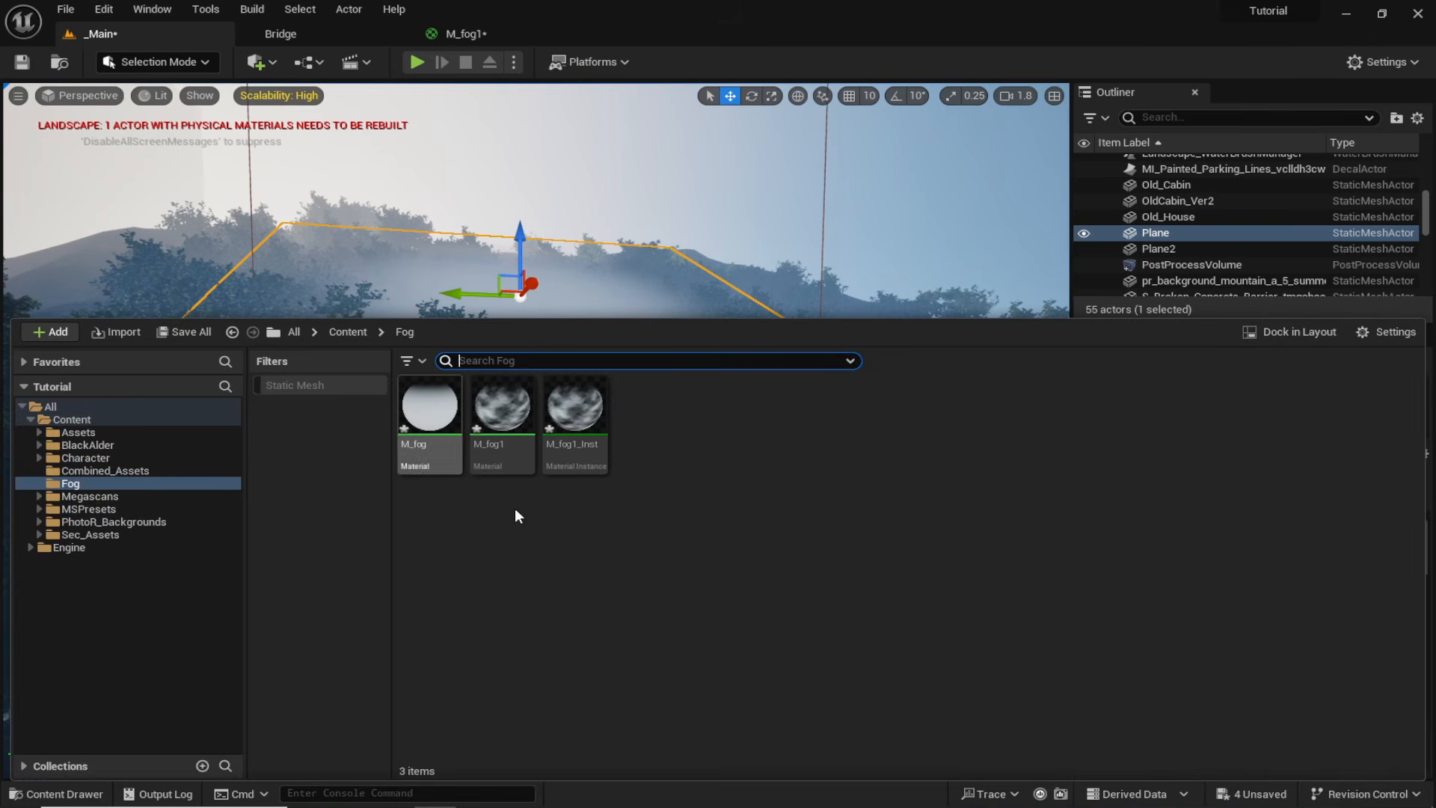
right_click(429, 432)
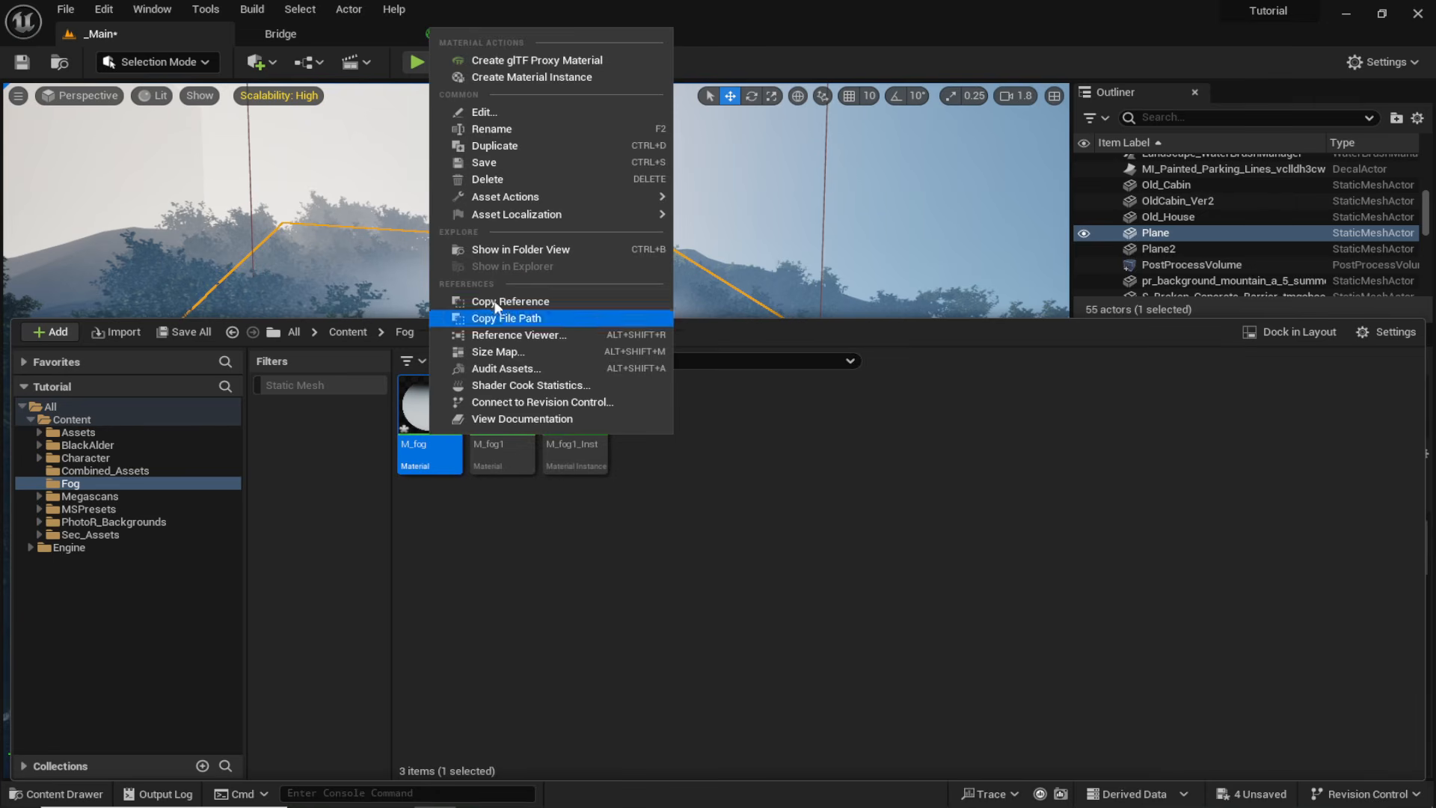
left_click(554, 78)
key("Return")
left_click(692, 272)
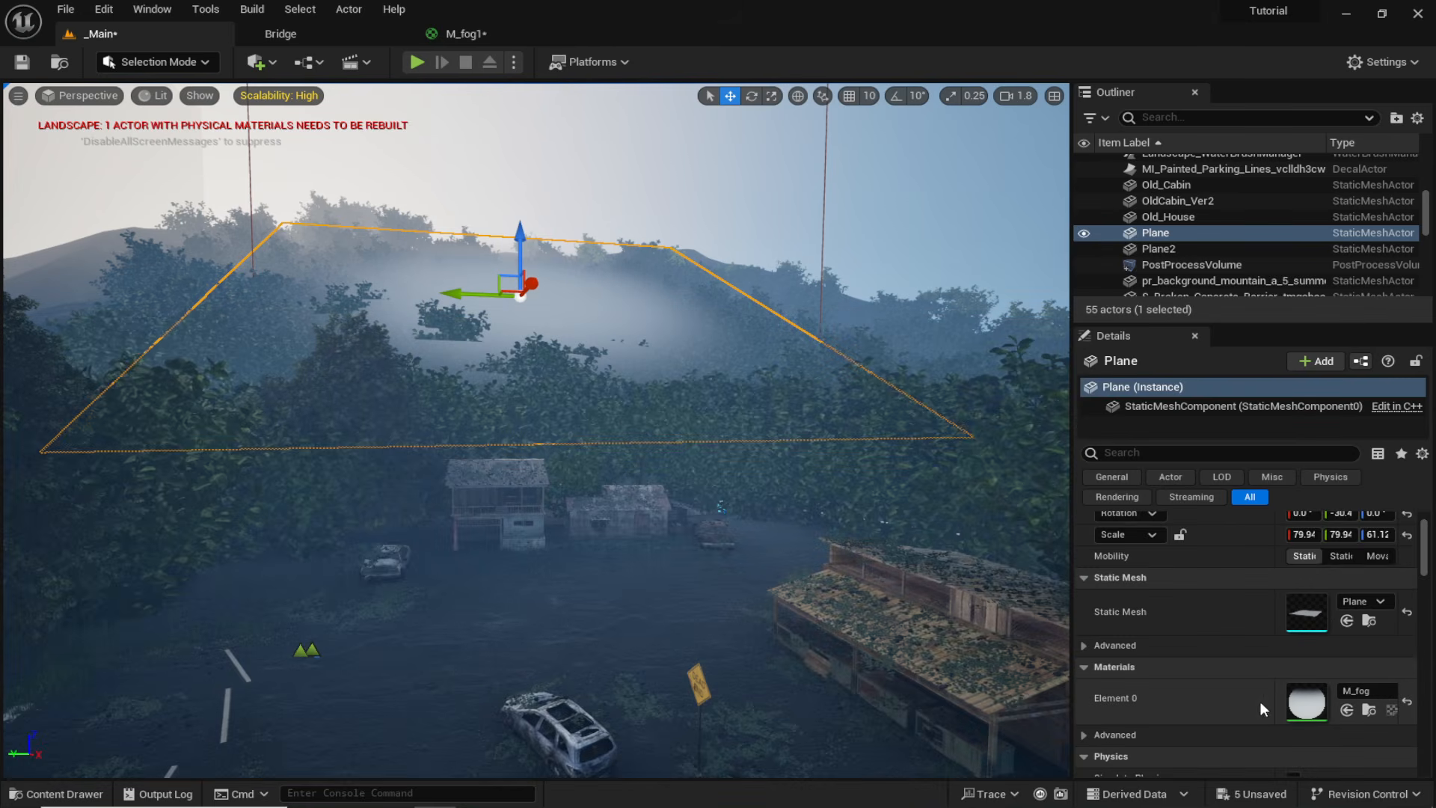
left_click(1345, 711)
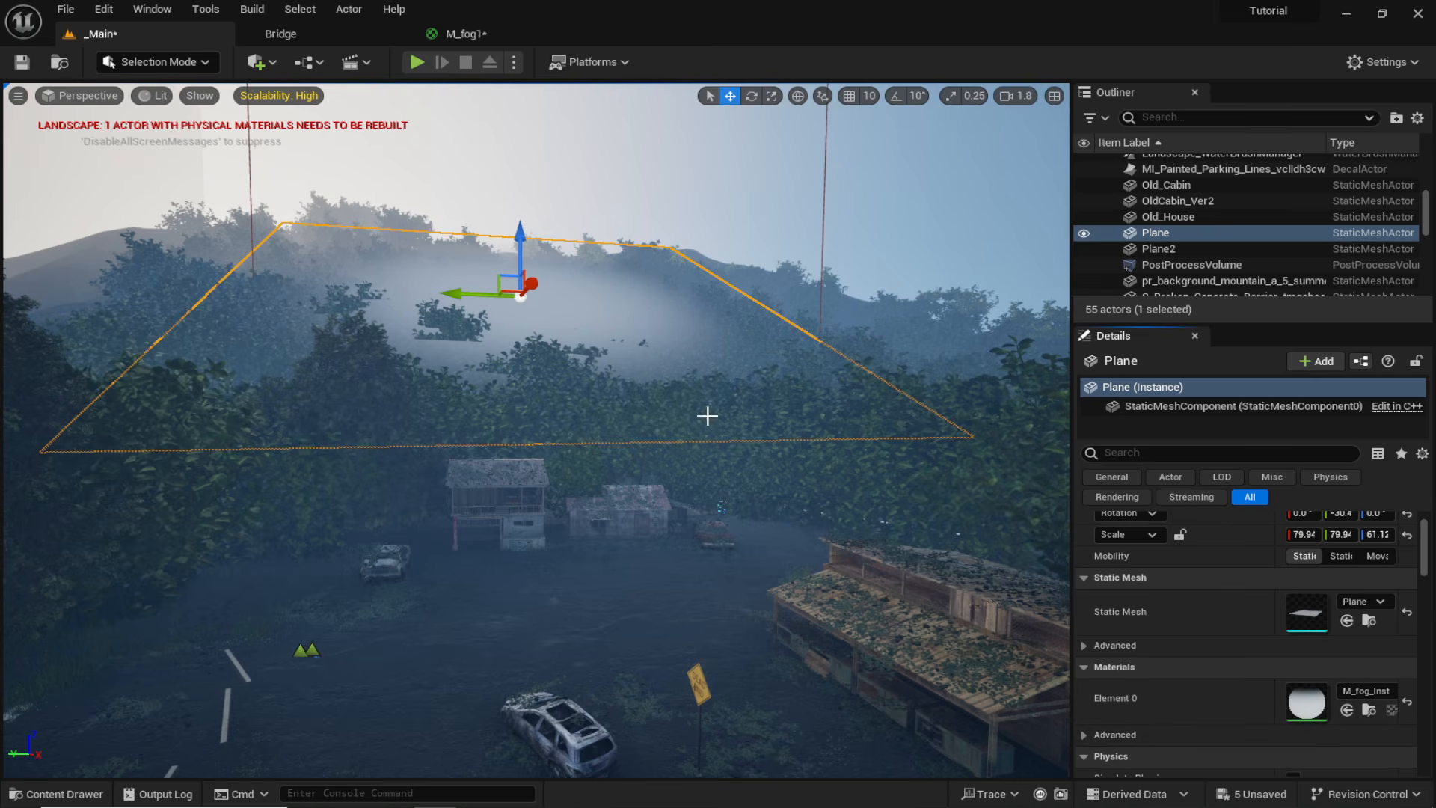
Open M_fog_Inst and enable its FadeDistance and Opacity parameter overrides.
key("ctrl+space")
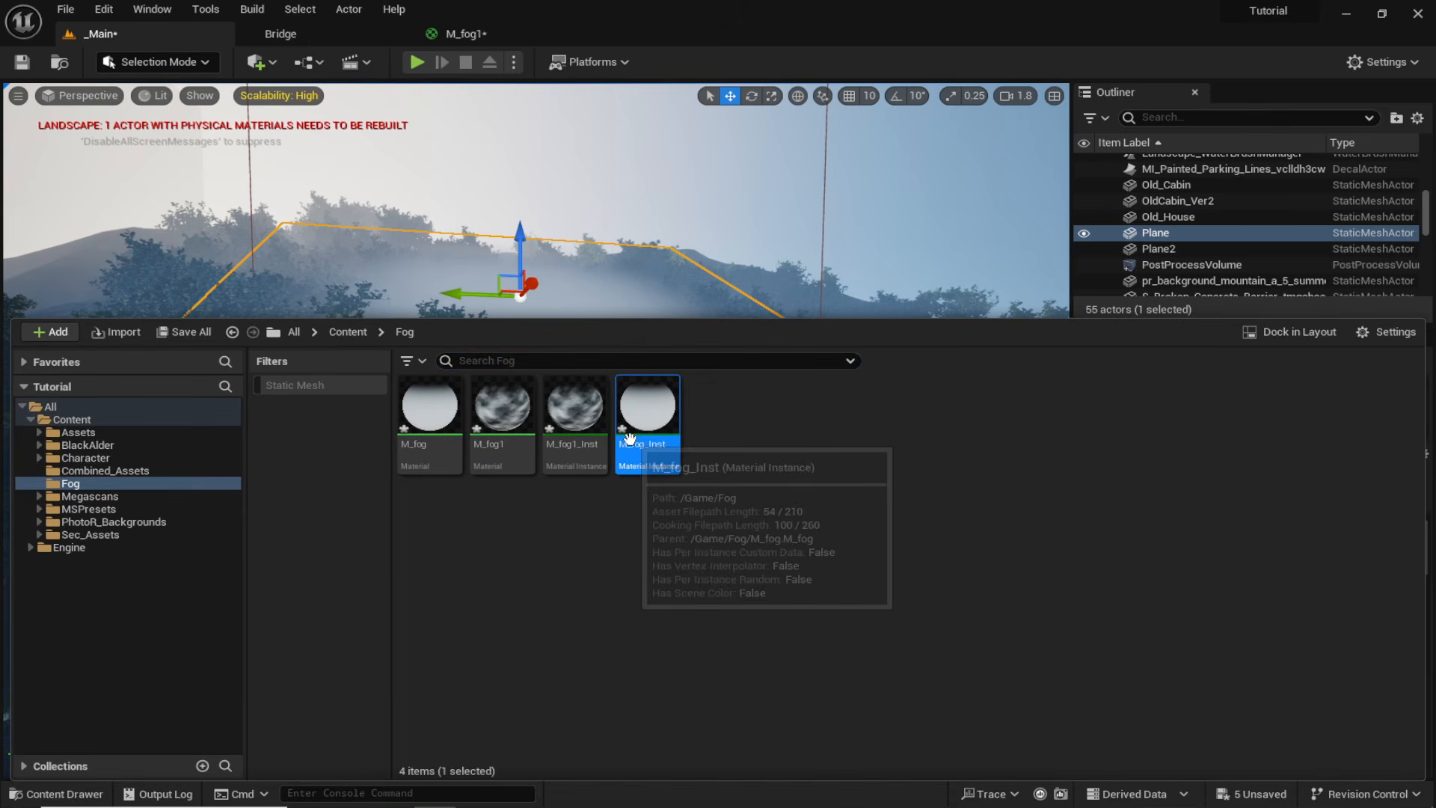
double_click(643, 452)
scroll(779, 338, "down", 5)
scroll(778, 339, "up", 5)
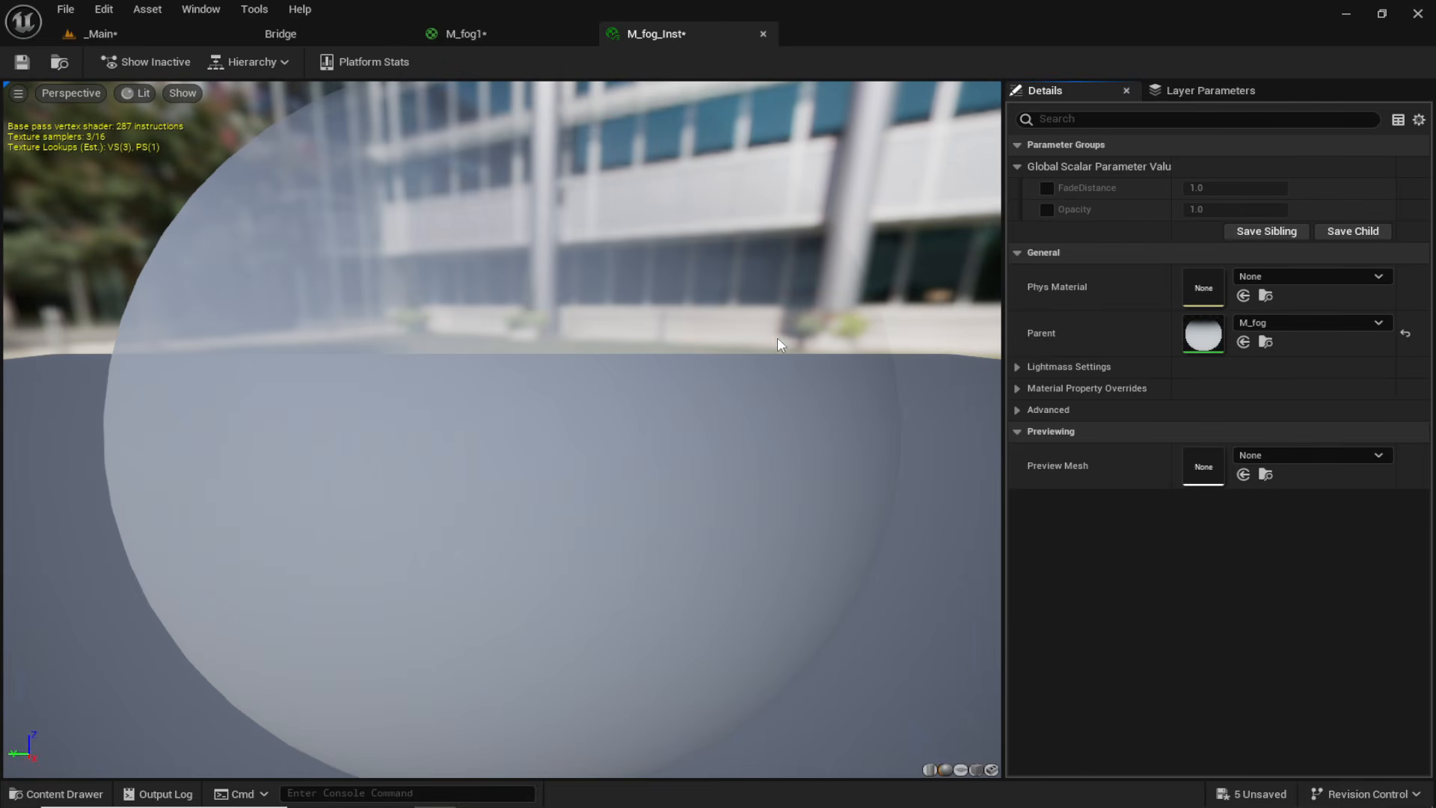
left_click(1047, 188)
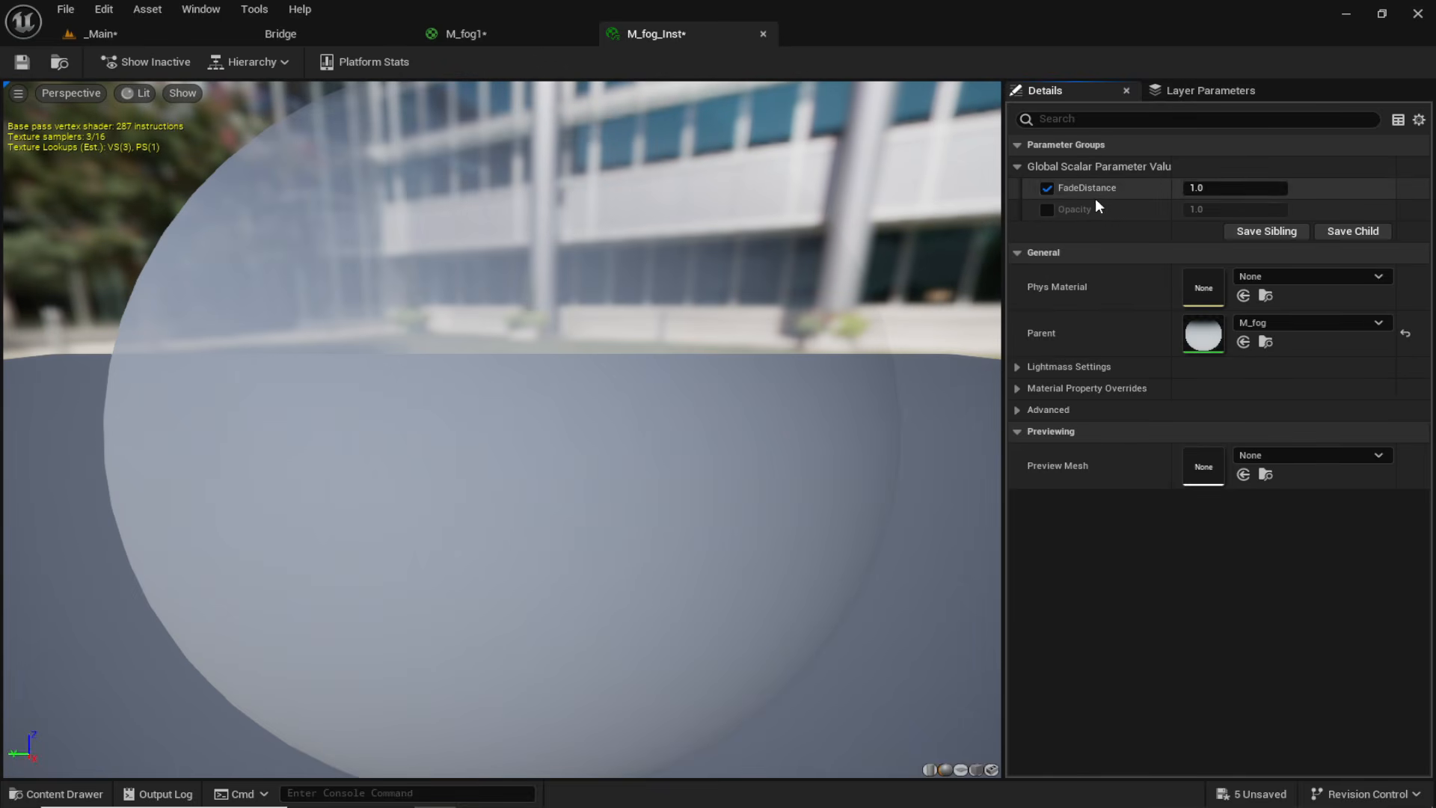
left_click(1046, 209)
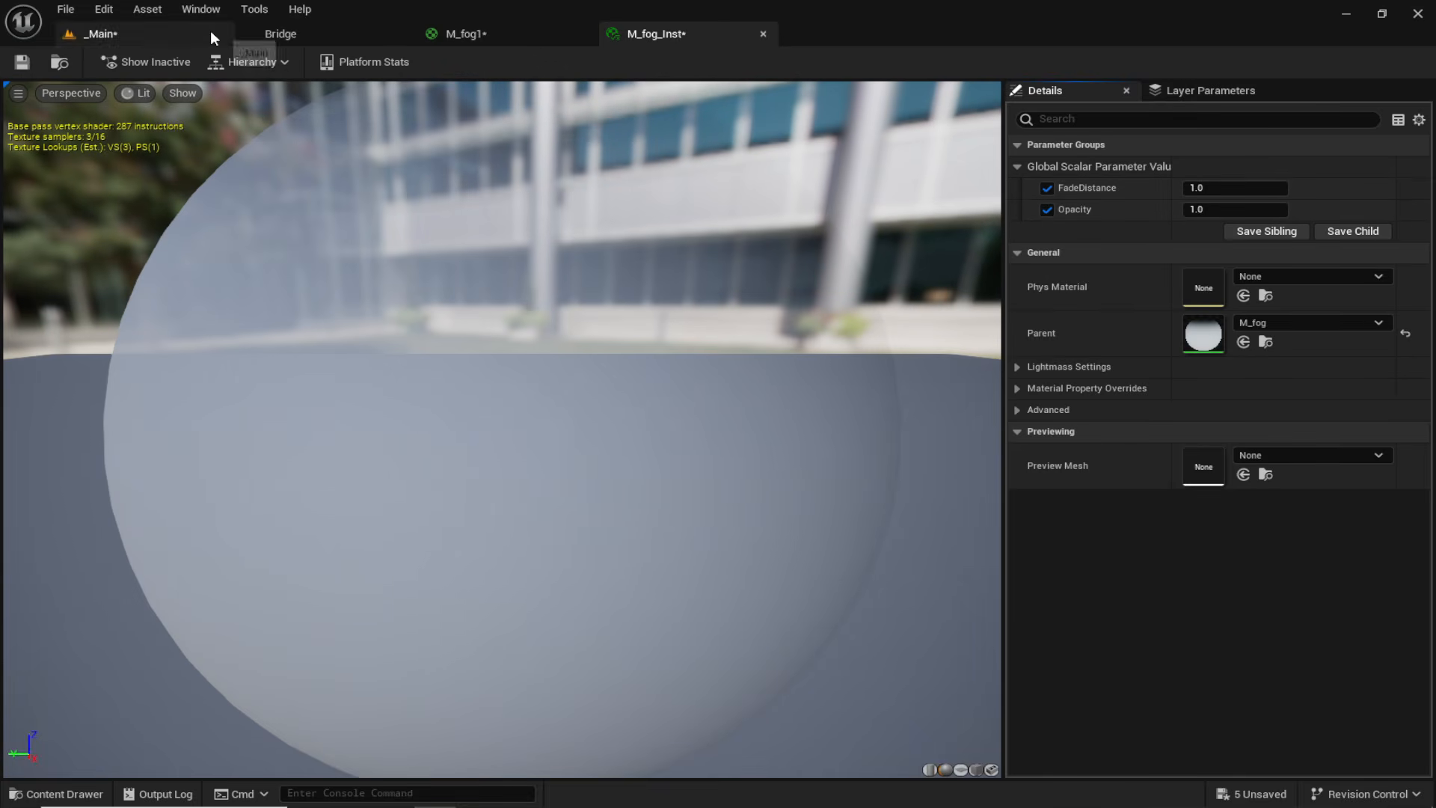
Float the M_fog_Inst editor over the _Main level and set FadeDistance to about 741.34.
left_click_drag(655, 33, 714, 298)
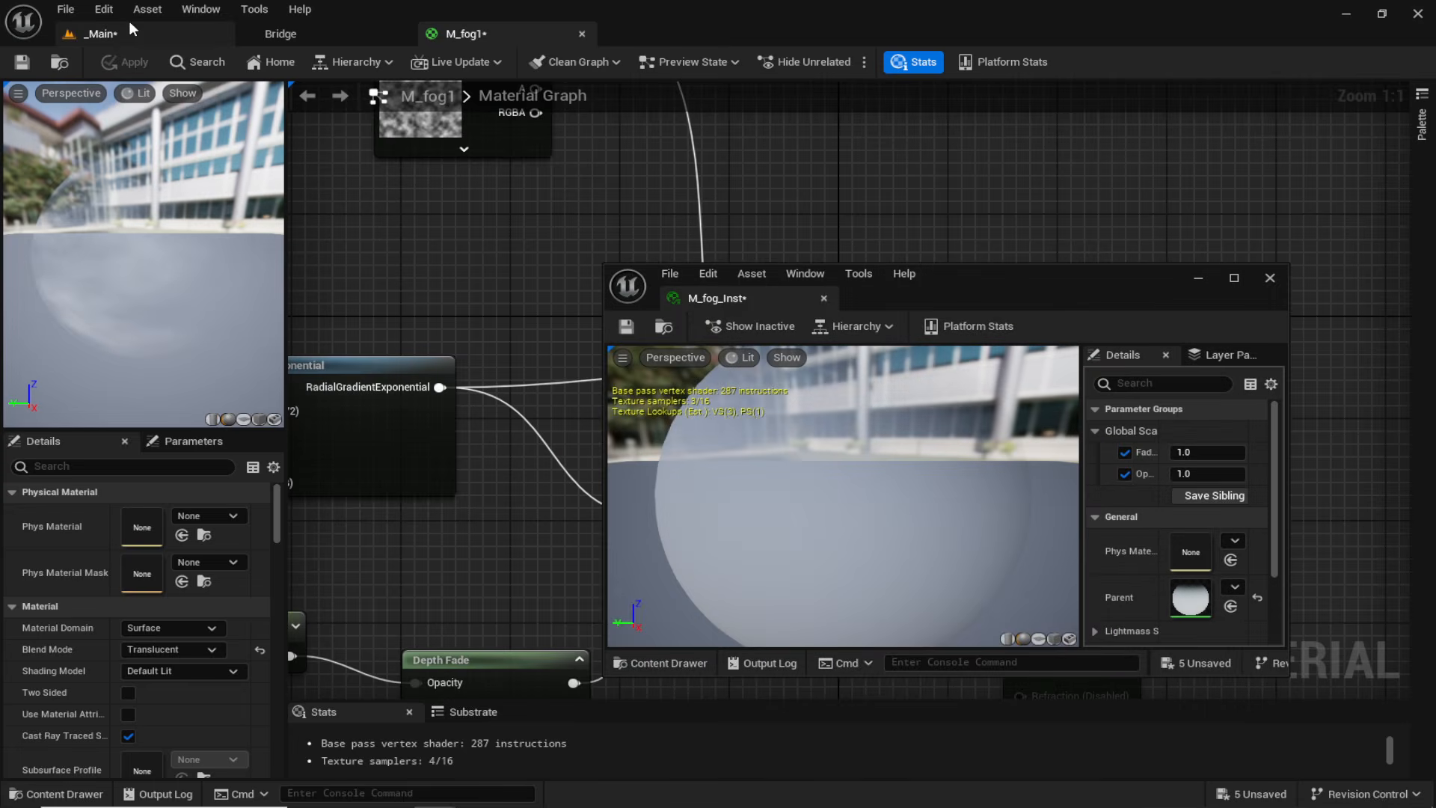
left_click(129, 30)
left_click_drag(986, 275, 1033, 278)
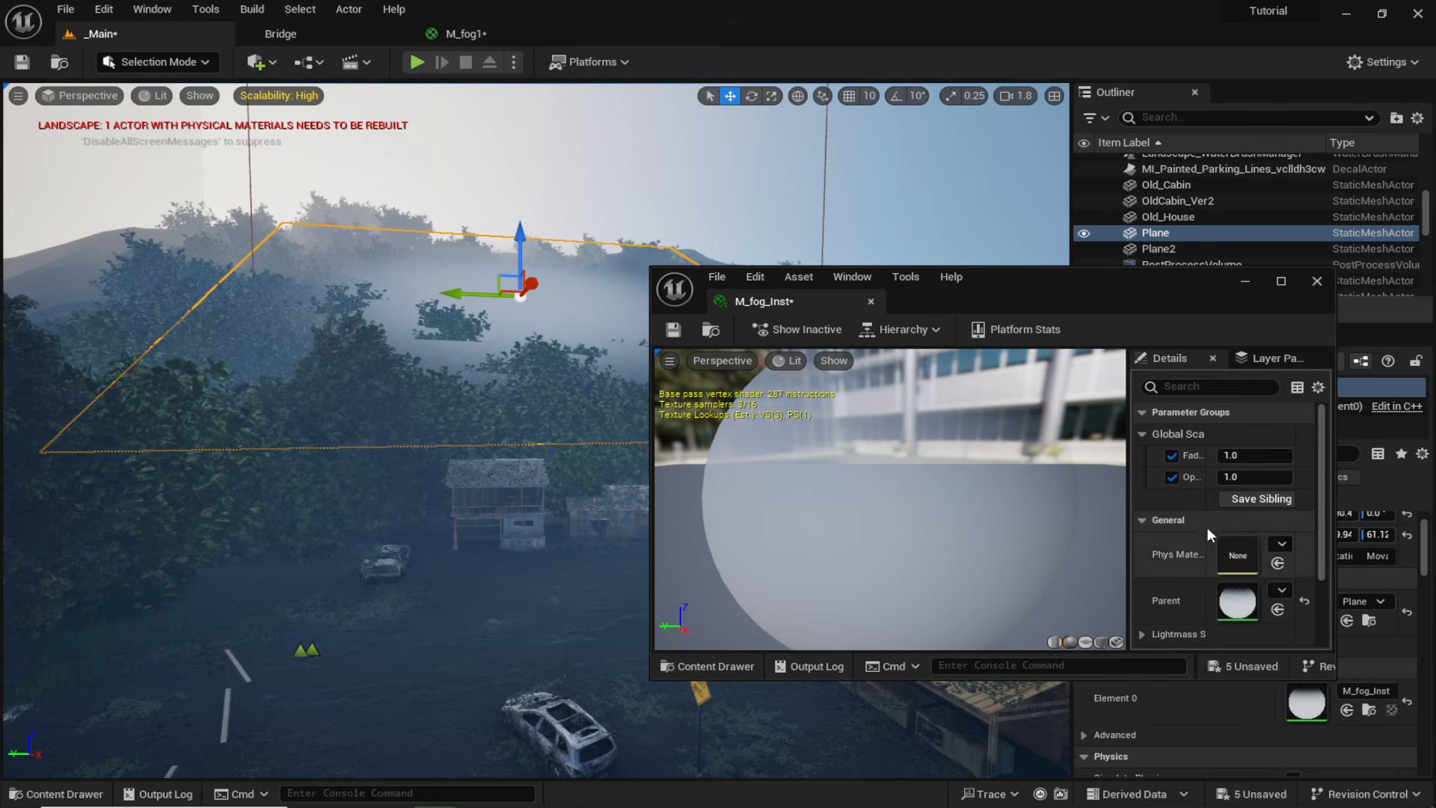
left_click_drag(1254, 455, 1301, 455)
Adjust the hillside fog plane's height slightly and set its Y tilt to about -27°.
left_click_drag(512, 237, 513, 225)
key("e")
left_click_drag(544, 278, 516, 235)
key("w")
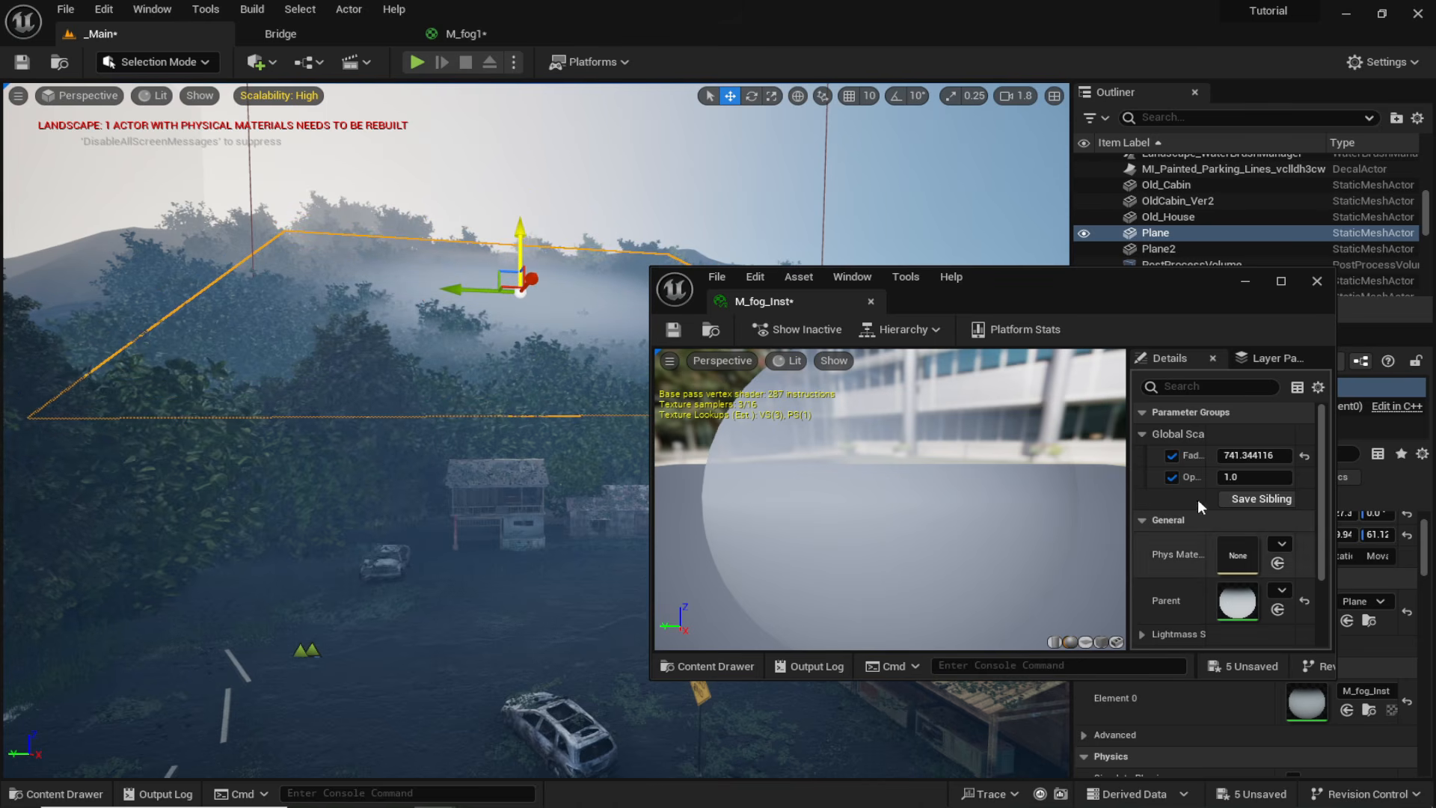
Set the Opacity of M_fog_Inst to 0.59, then save the instance and close its editor.
left_click_drag(1265, 477, 1246, 477)
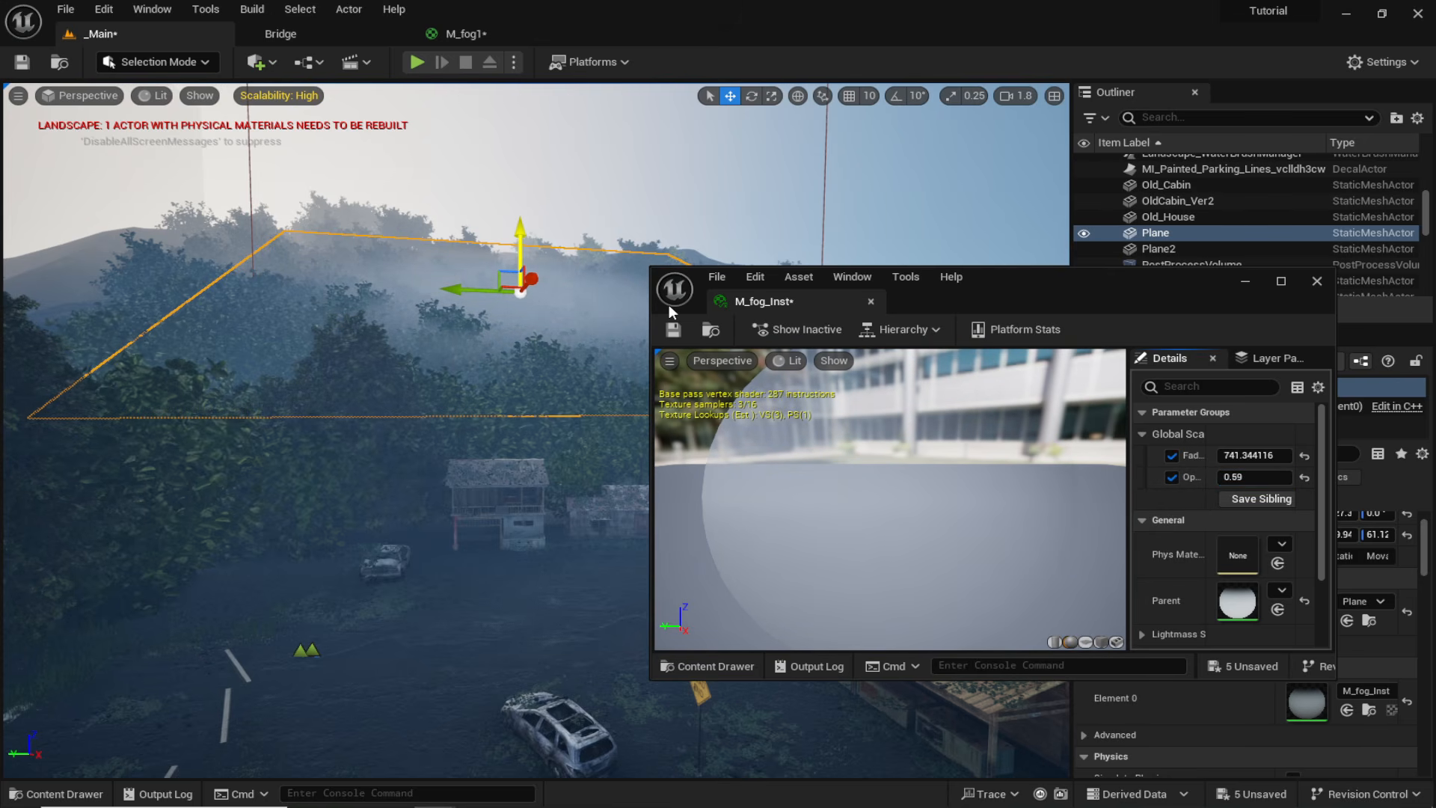
left_click(672, 330)
left_click(1315, 282)
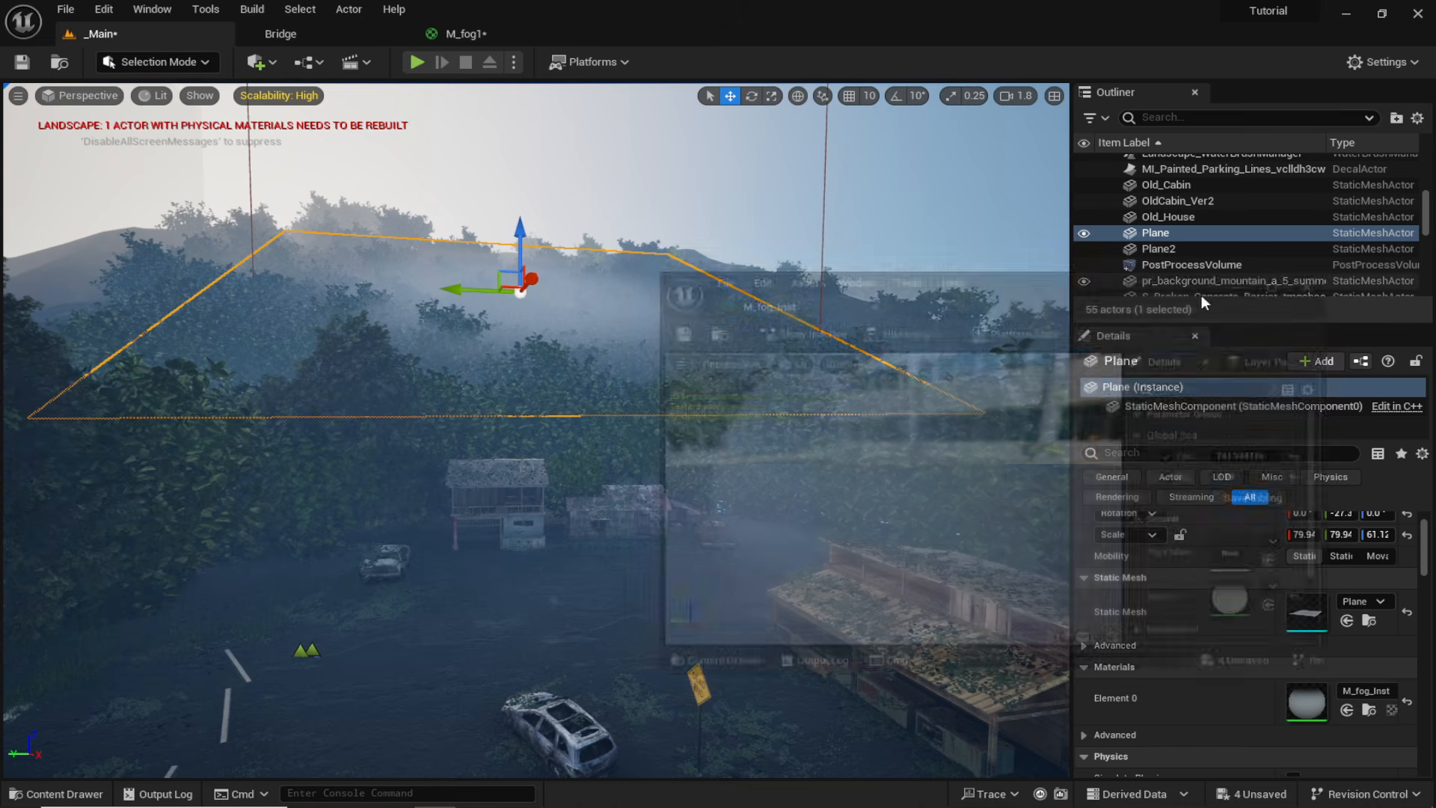
Duplicate the large hillside fog plane to both sides so the fog spreads across the mountains.
key("e")
right_click_drag(694, 298, 695, 359)
scroll(694, 344, "up", 1)
right_click_drag(457, 379, 457, 379)
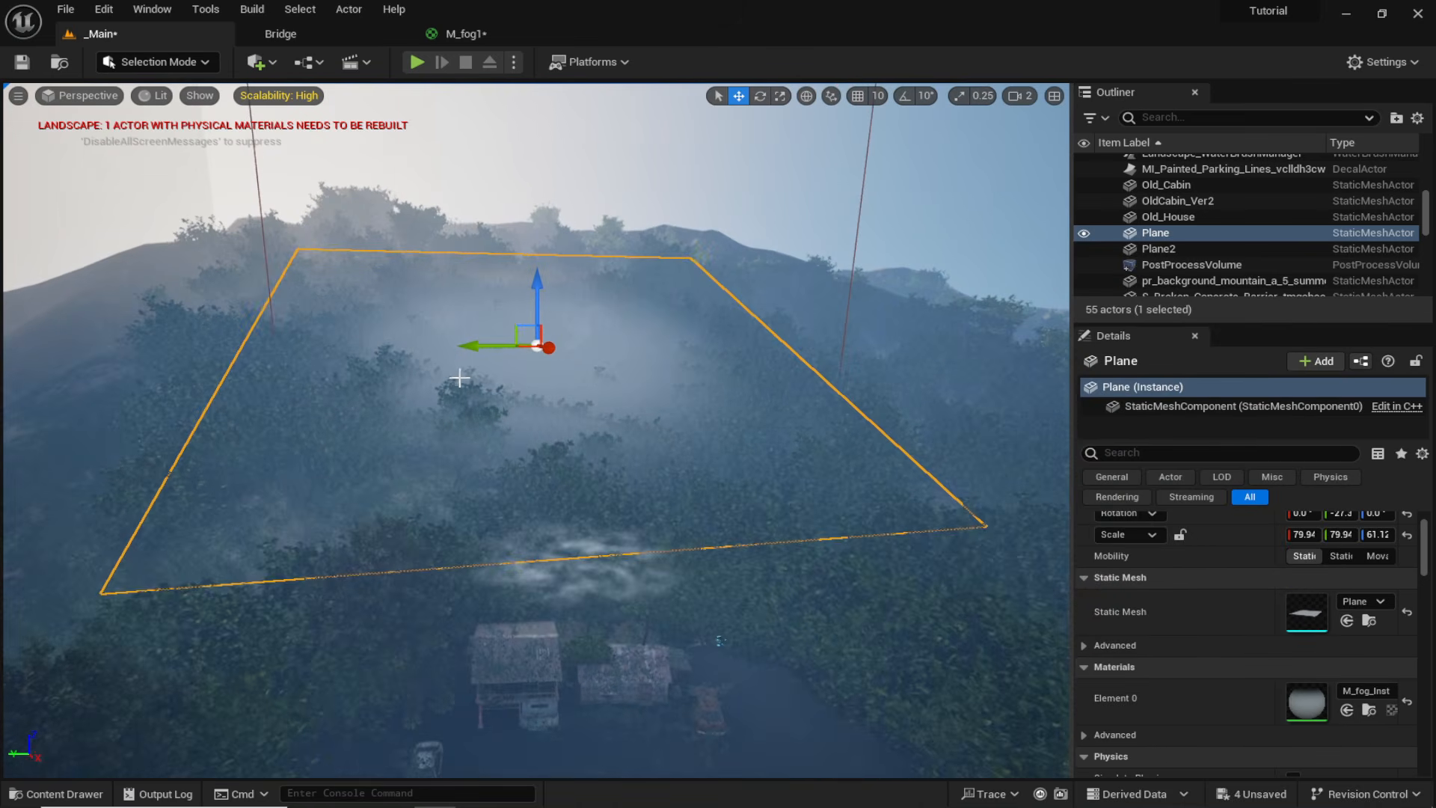
left_click_drag(501, 344, 773, 420, "alt")
left_click_drag(755, 343, 289, 410, "alt")
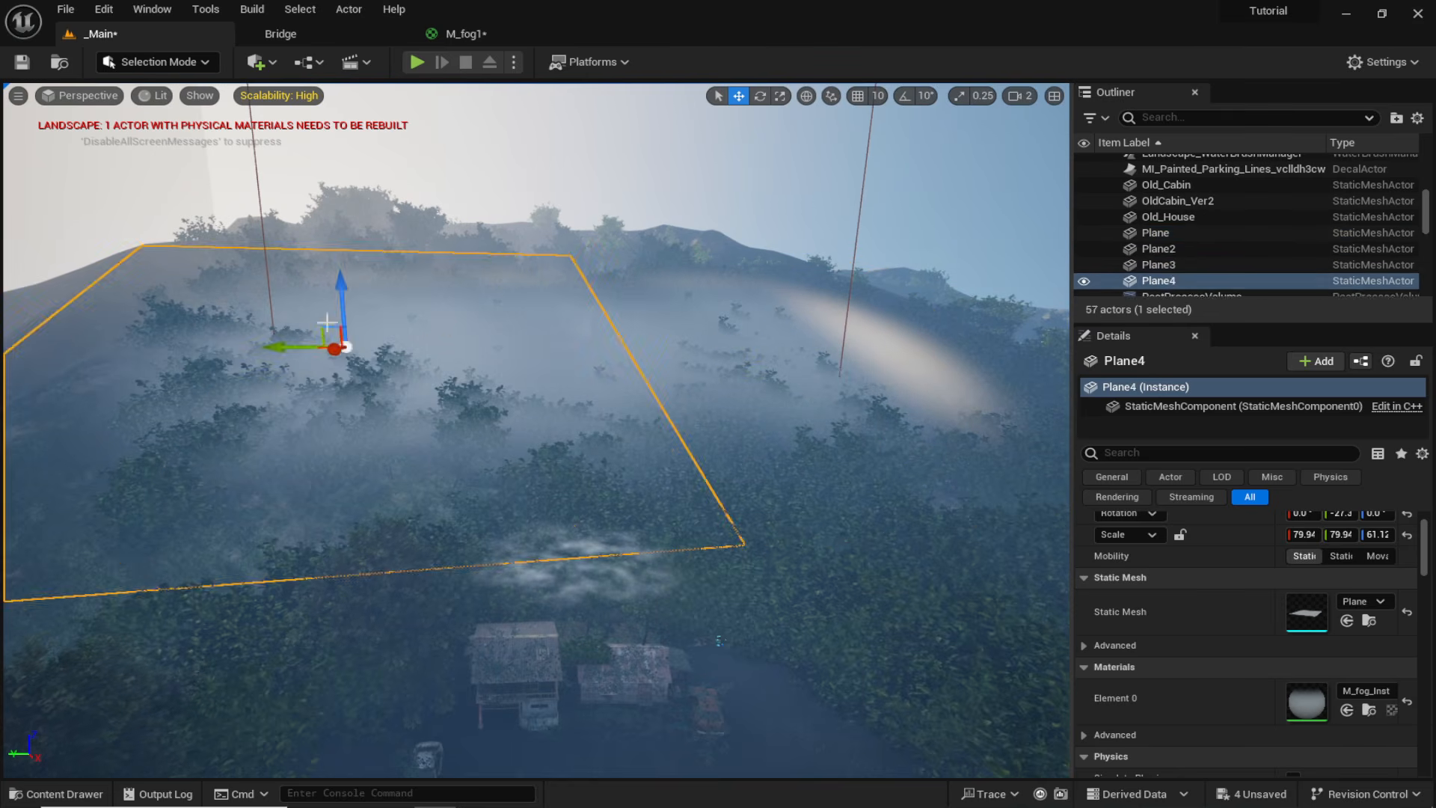
key("Escape")
right_click_drag(289, 410, 275, 420)
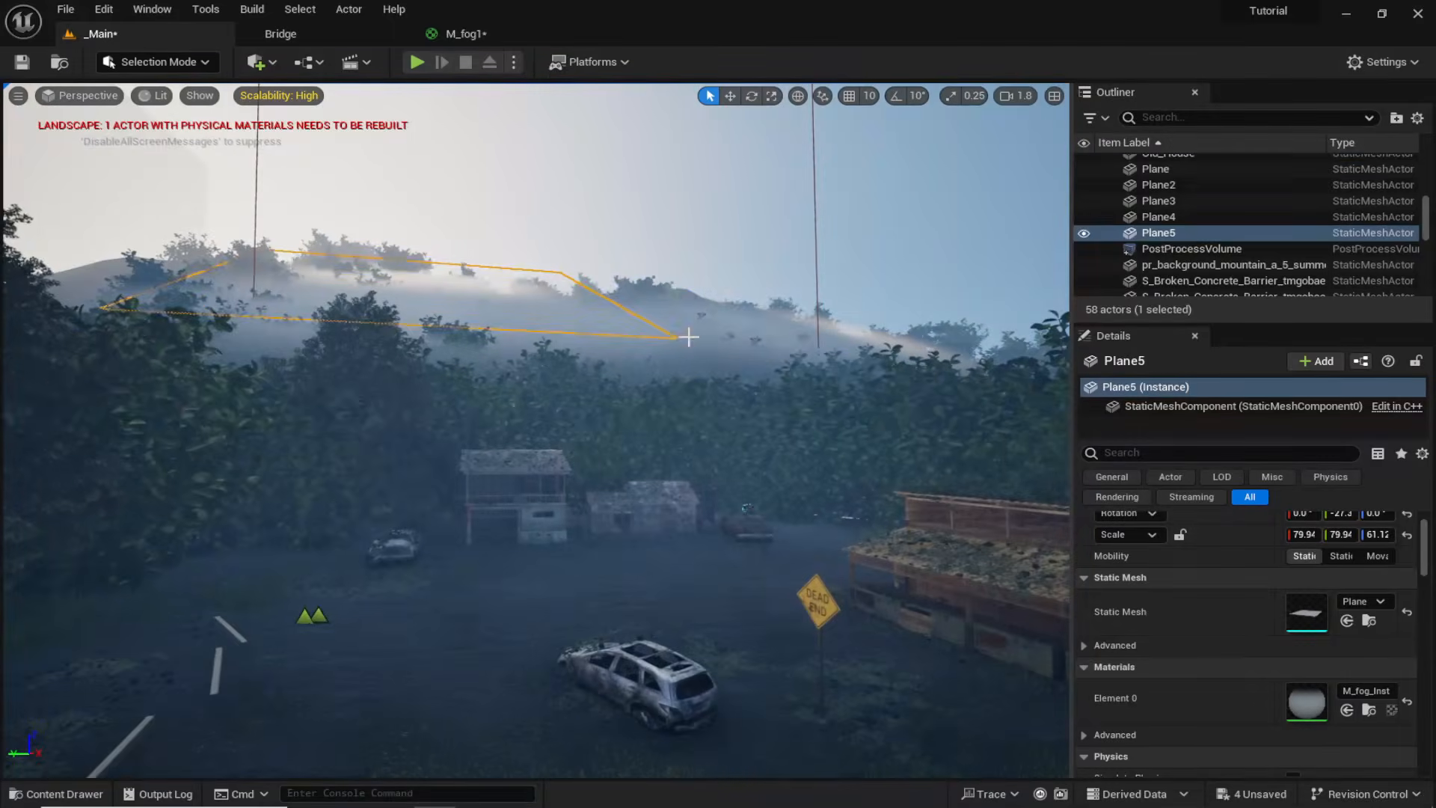
Add one more copy of the large hillside fog plane, clear the selection and close the M_fog_Inst editor.
key("Escape")
right_click_drag(673, 346, 673, 352)
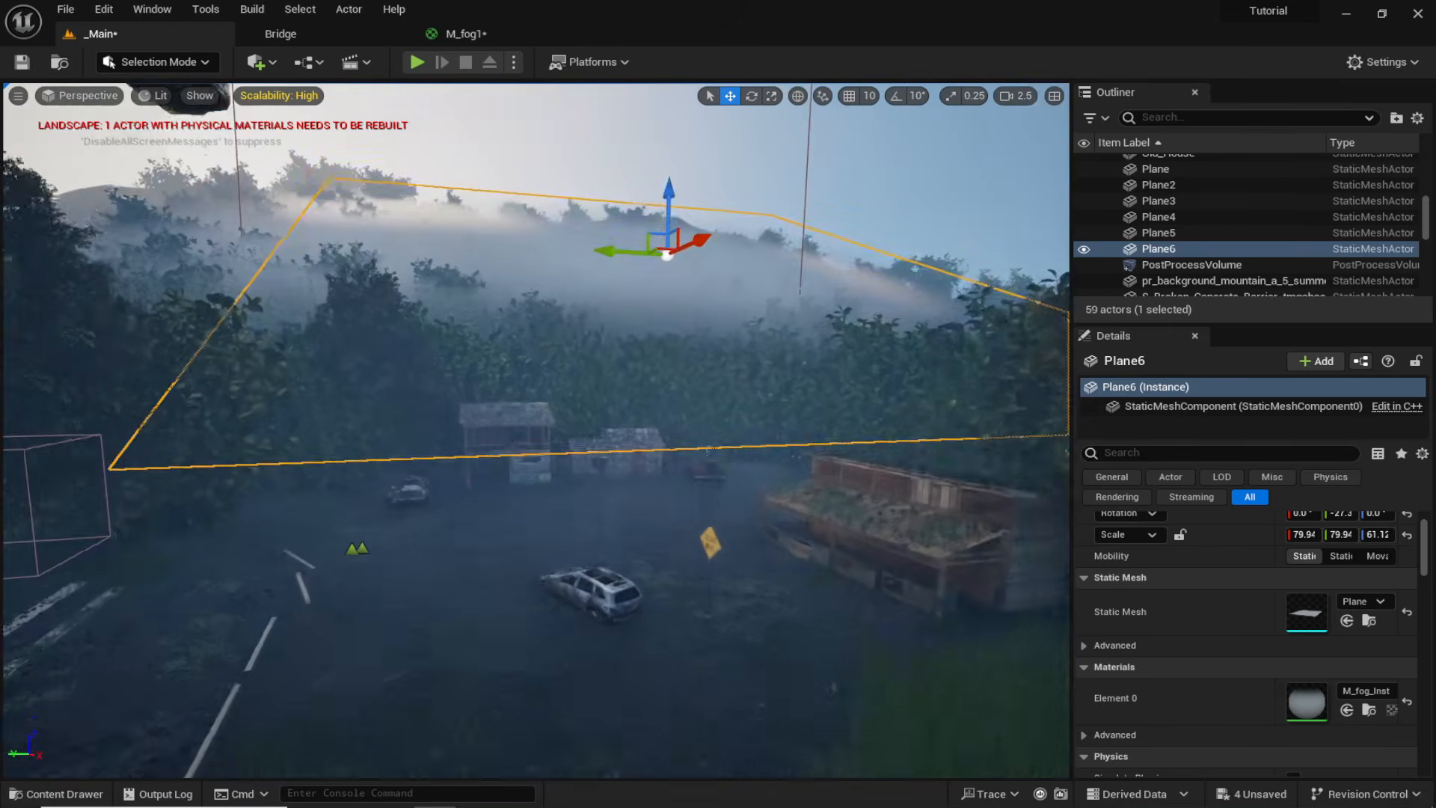
key("Escape")
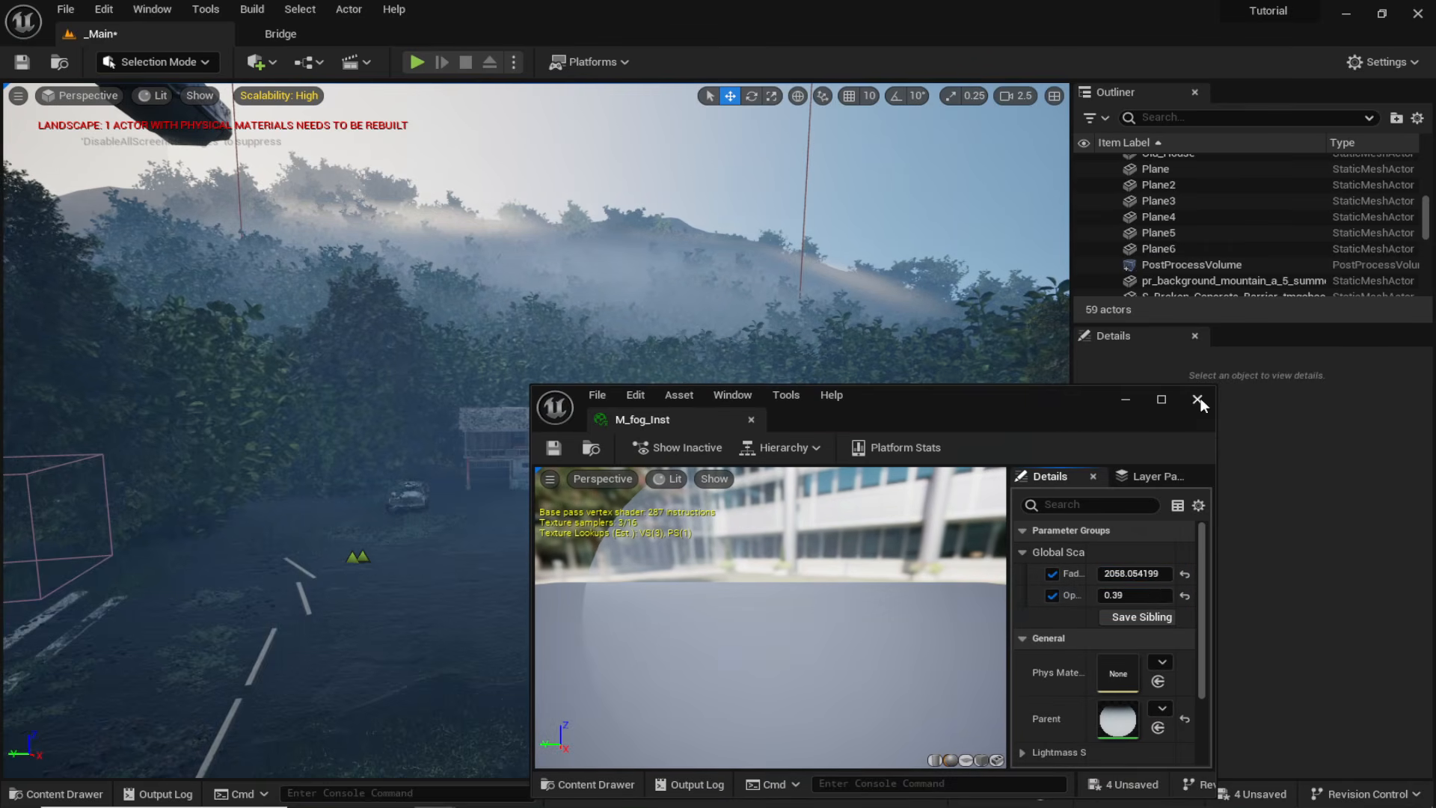
left_click(1197, 399)
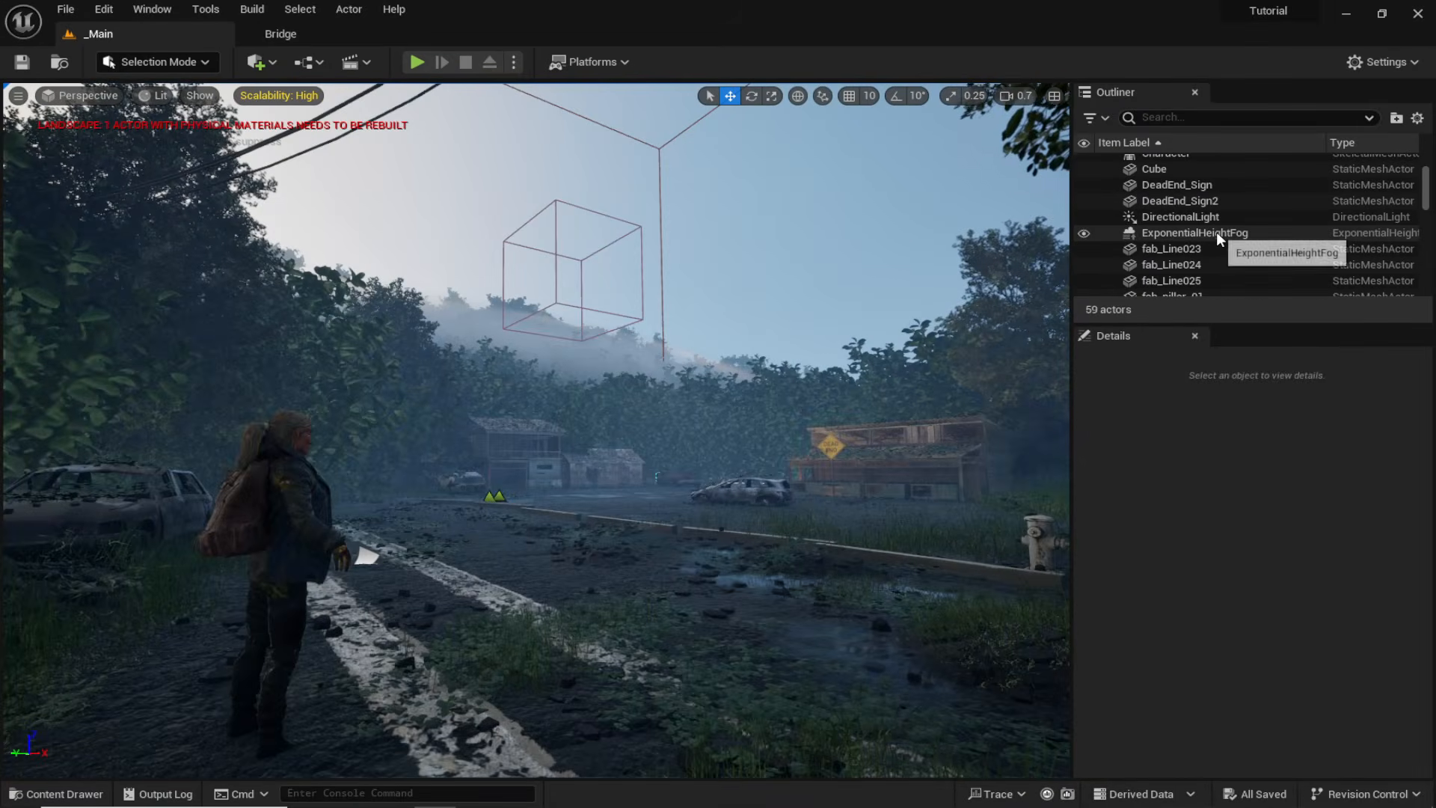
Try Fog Density values of 0.1 and 0.8 on the ExponentialHeightFog, settling on 0.2.
left_click(1216, 232)
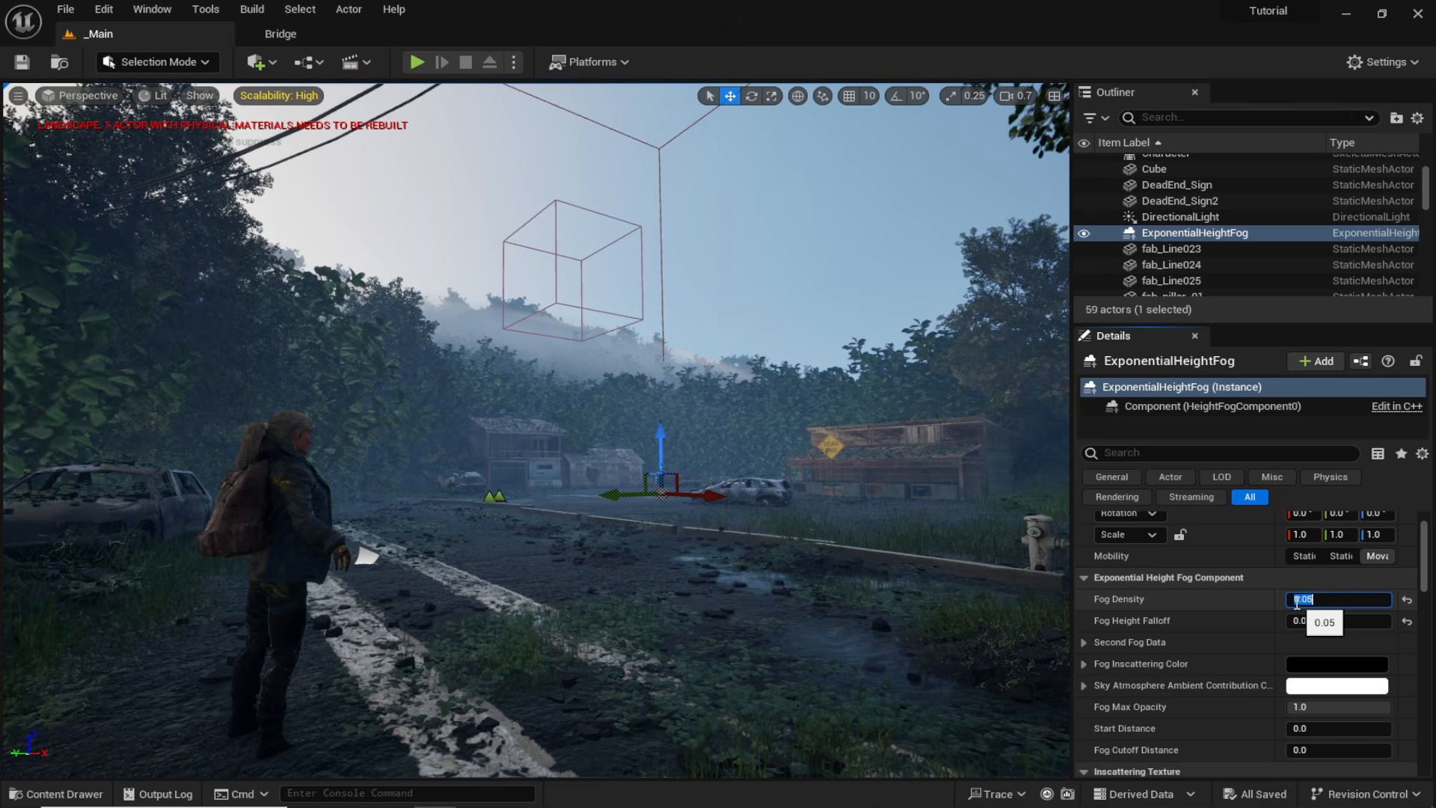
key("Return")
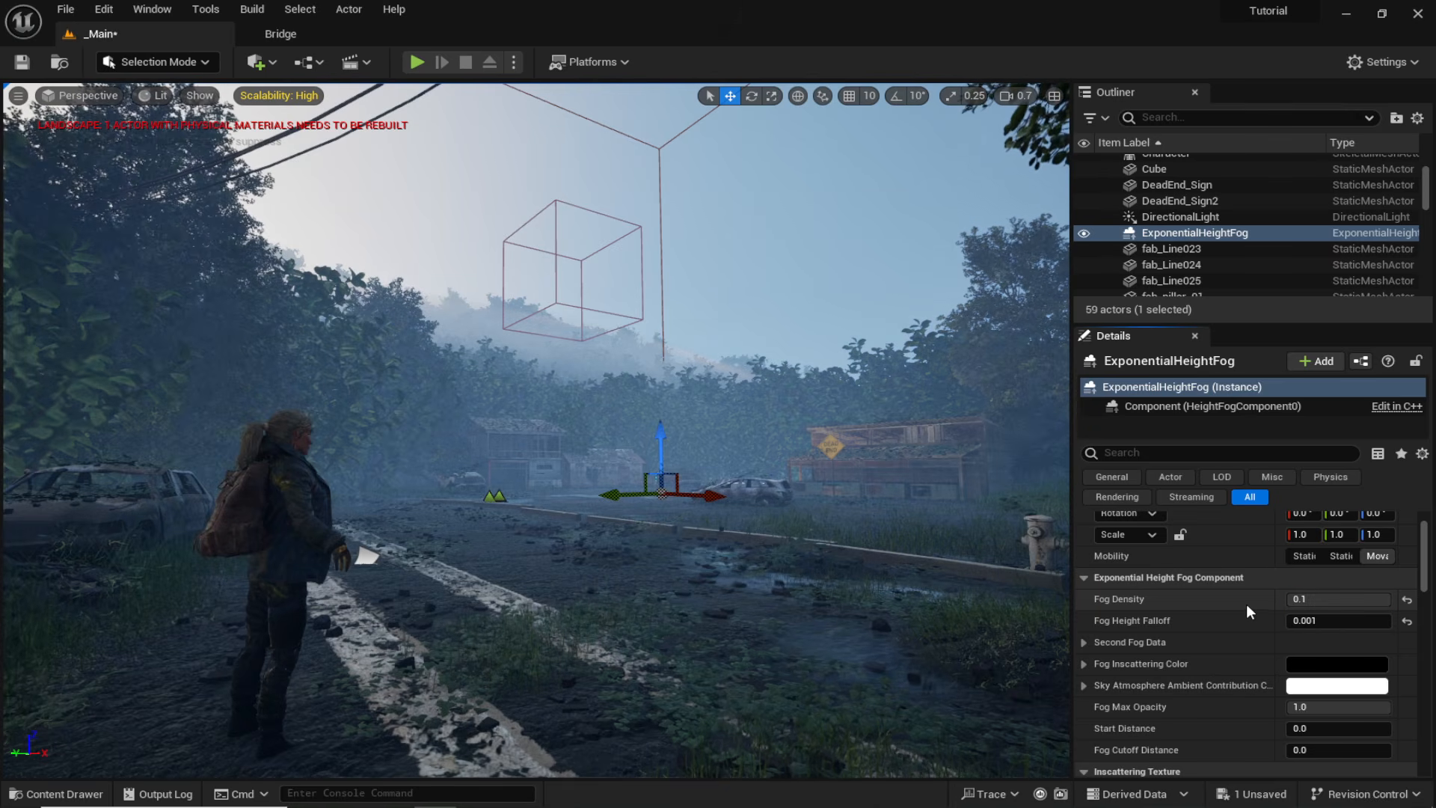
left_click(1288, 599)
type(".8")
key("Return")
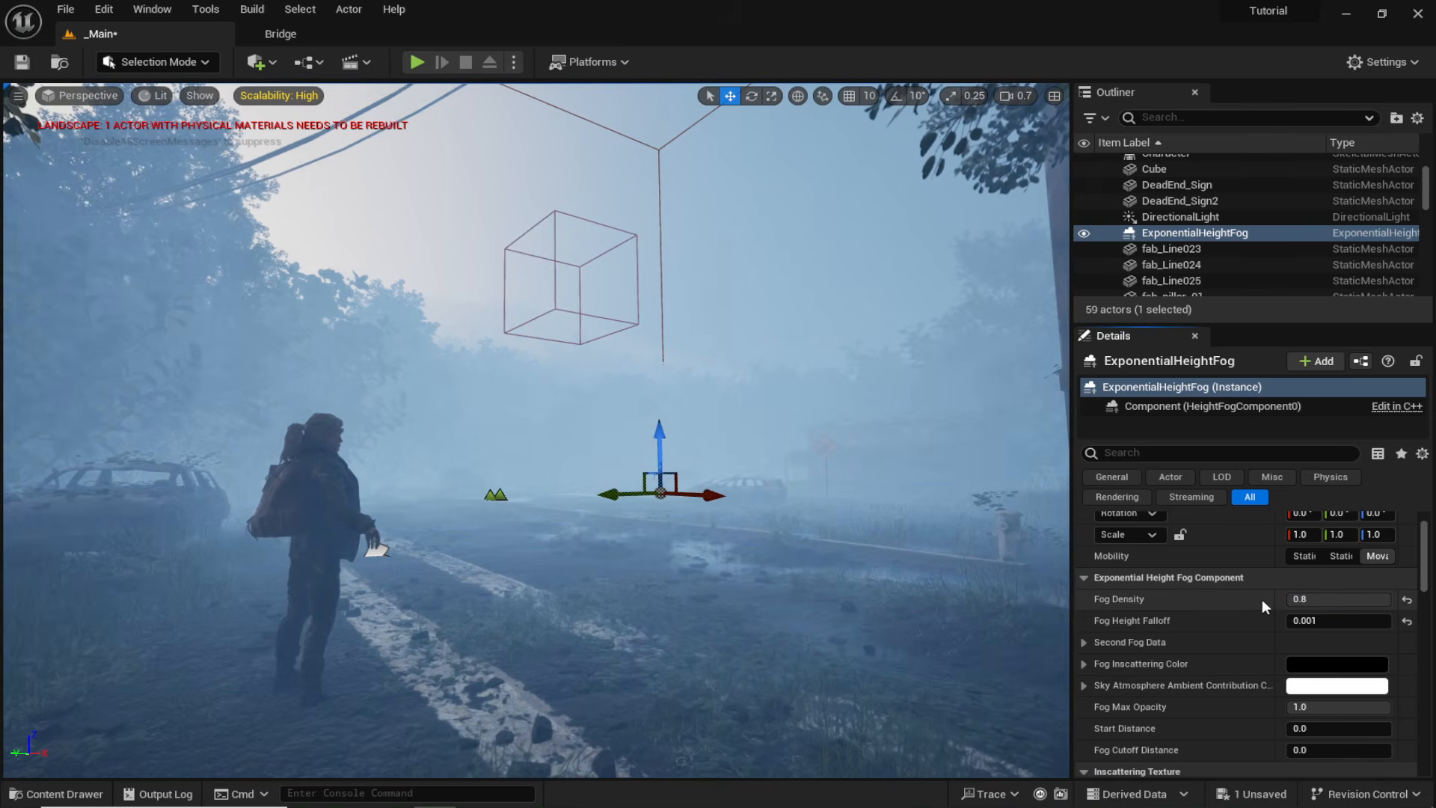
left_click(1338, 600)
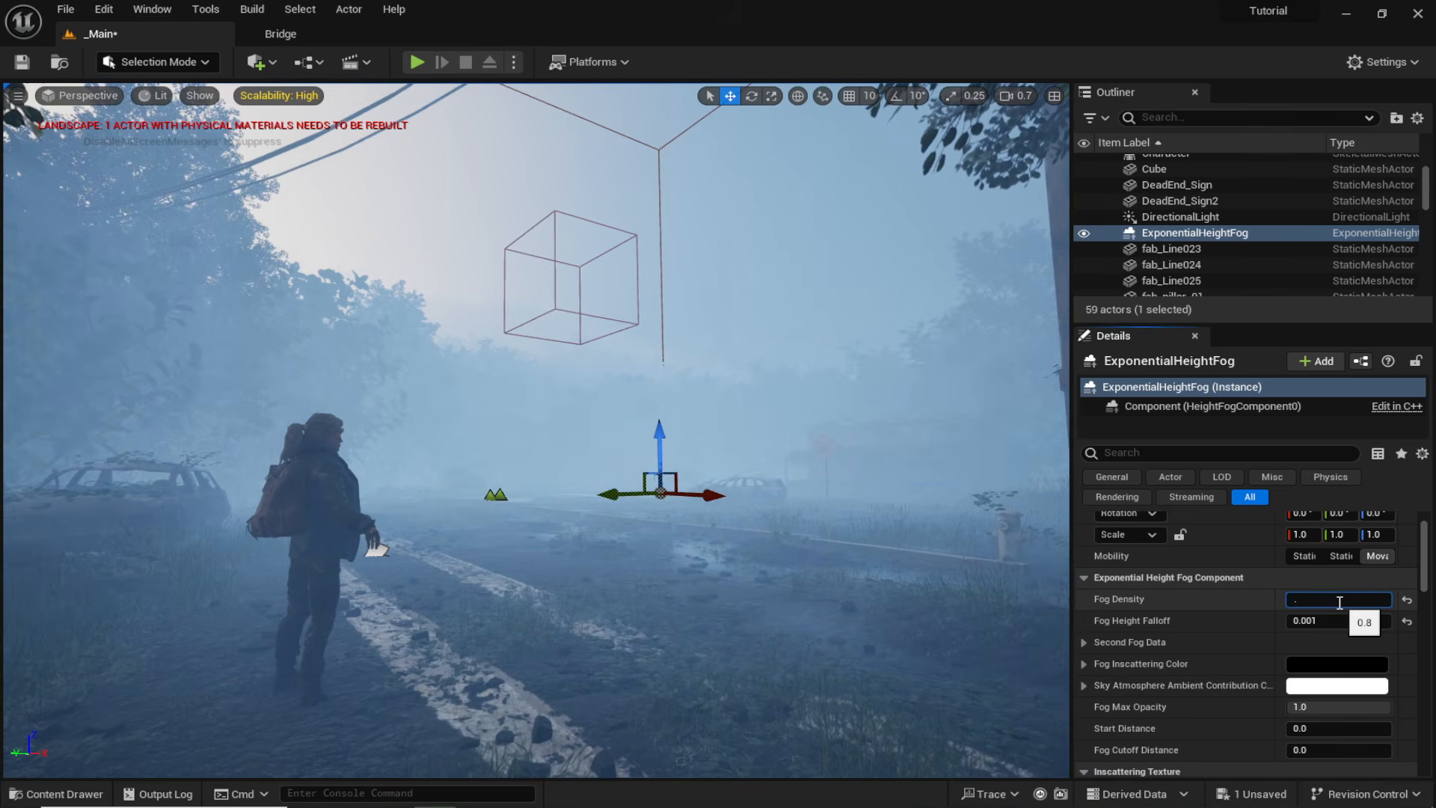
key("Return")
Set the height fog's Start Distance to 840 so the foreground around the character clears.
scroll(1316, 677, "down", 2)
left_click_drag(1316, 677, 1324, 678)
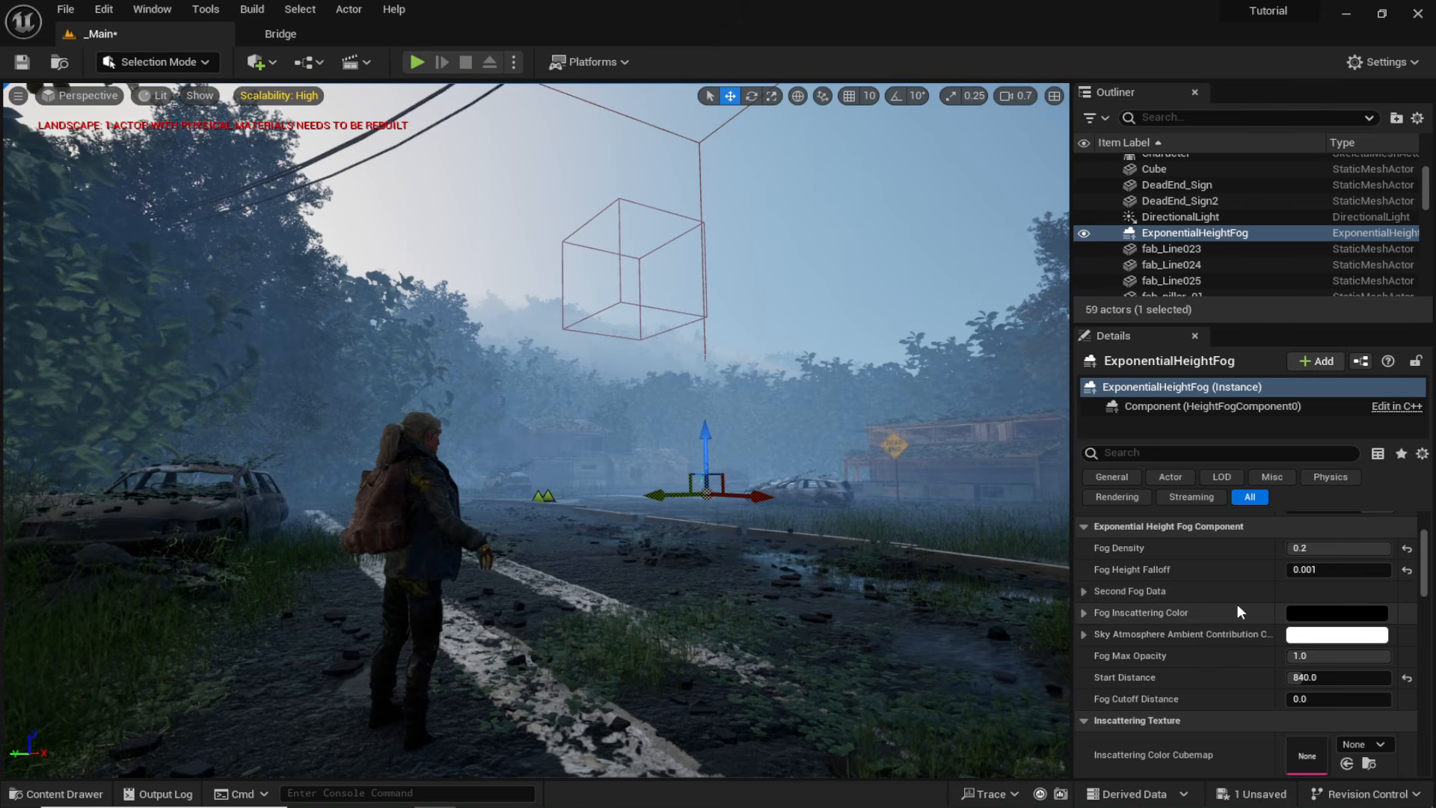
scroll(1236, 604, "up", 2)
scroll(1284, 163, "down", 2)
Enable the PostProcessVolume's Vignette Intensity and Sharpen overrides, setting vignette to about 0.41 and sharpen to 0.32.
scroll(1276, 188, "down", 6)
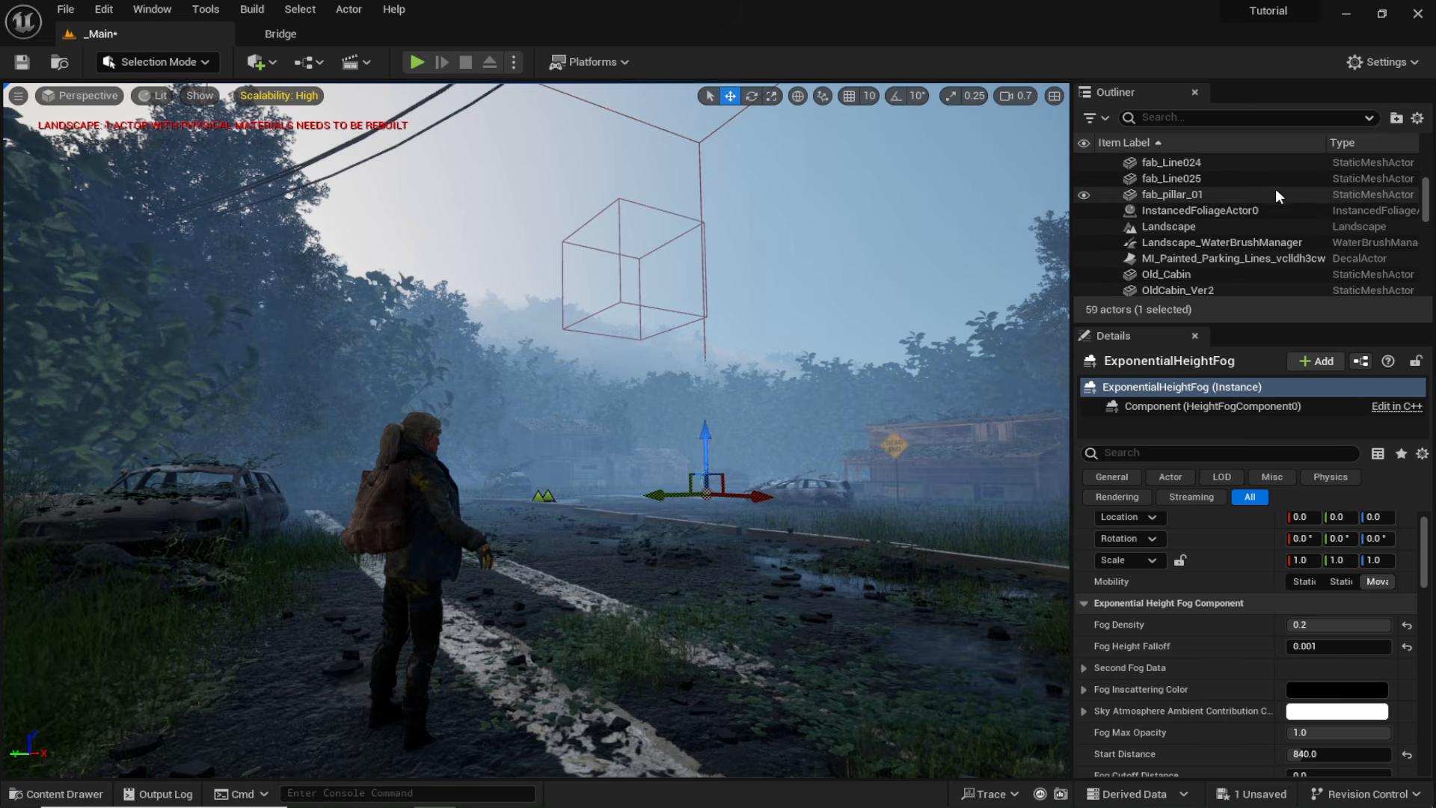
left_click(1191, 240)
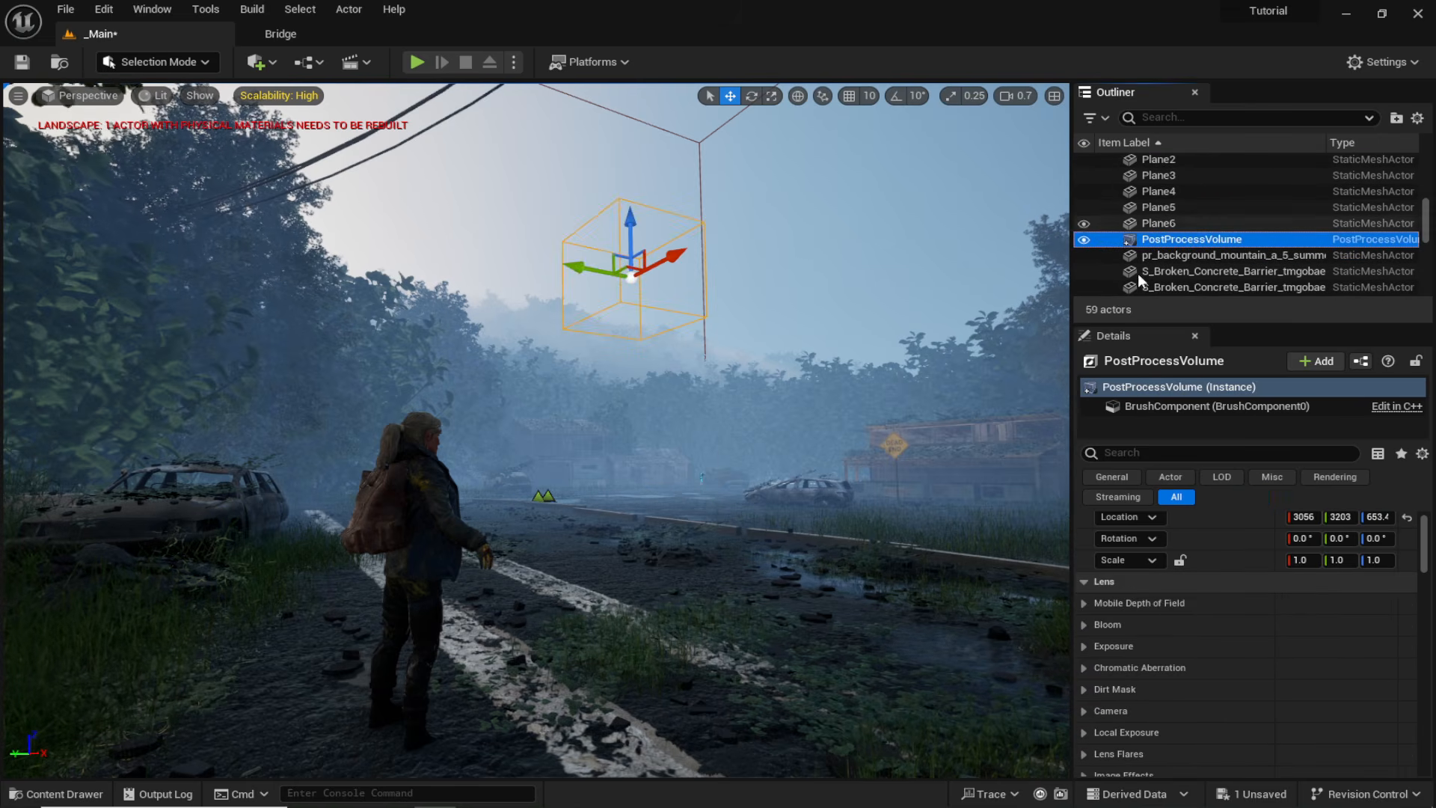
scroll(1128, 612, "down", 1)
scroll(1123, 617, "down", 2)
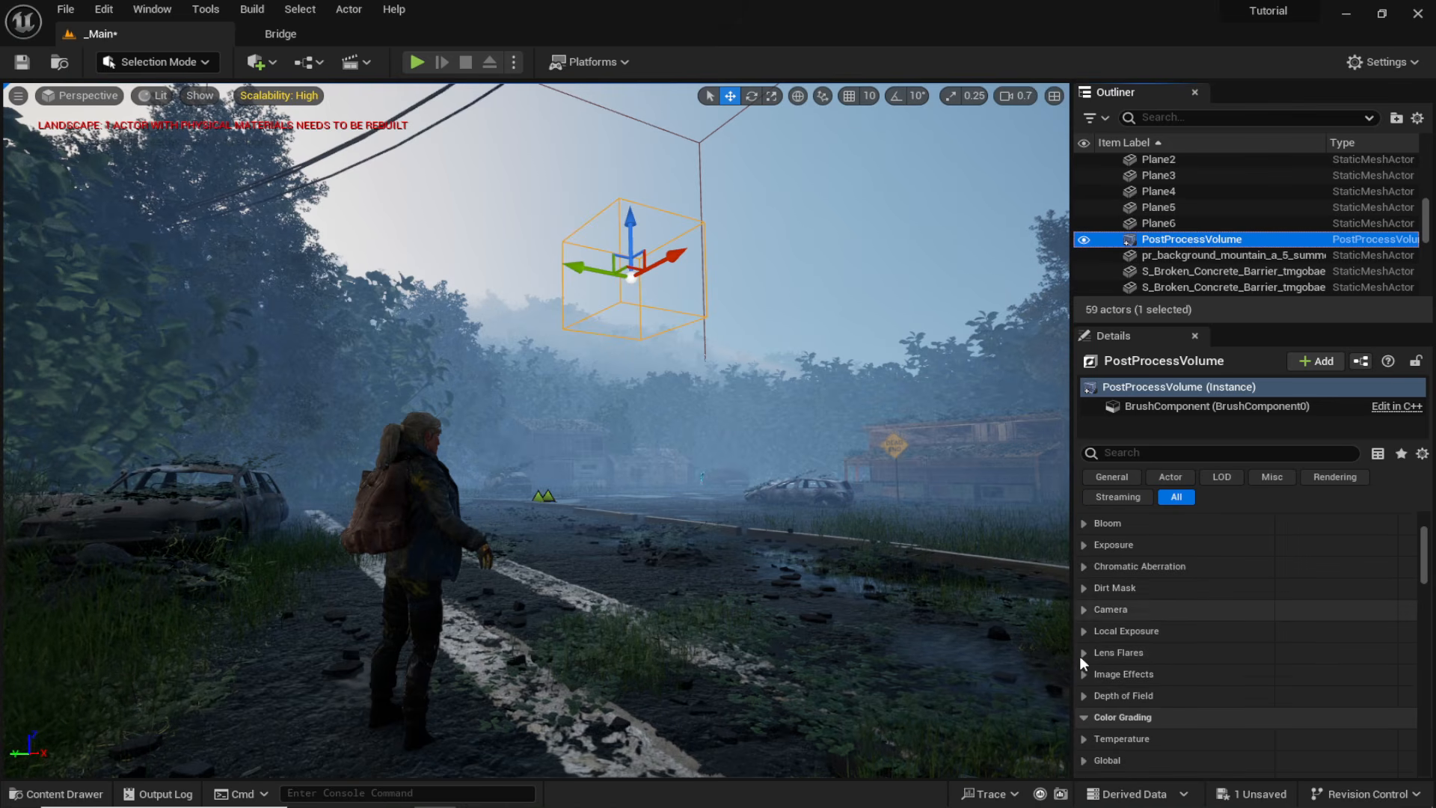
left_click(1084, 675)
left_click(1113, 696)
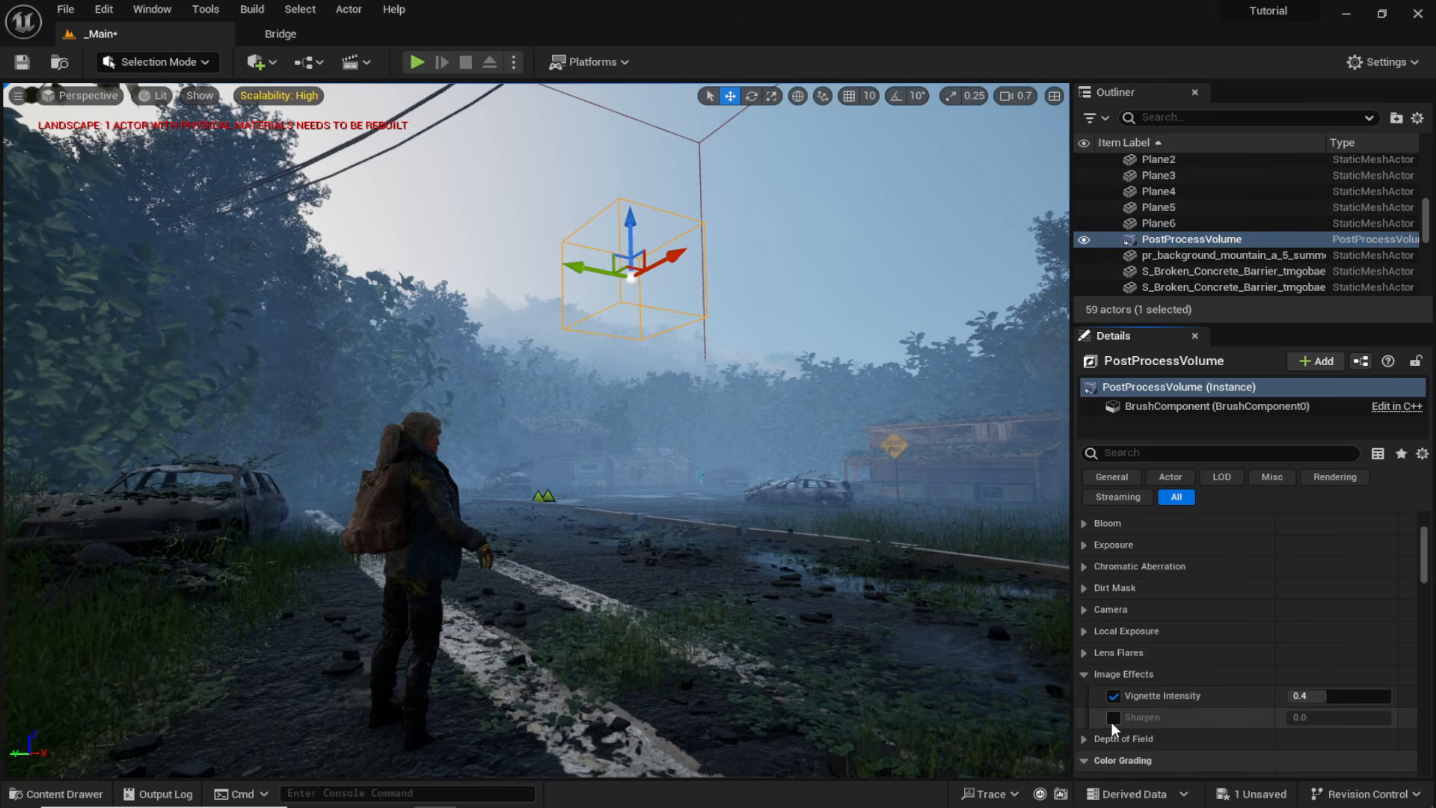
left_click(1112, 718)
left_click_drag(1305, 717, 1327, 717)
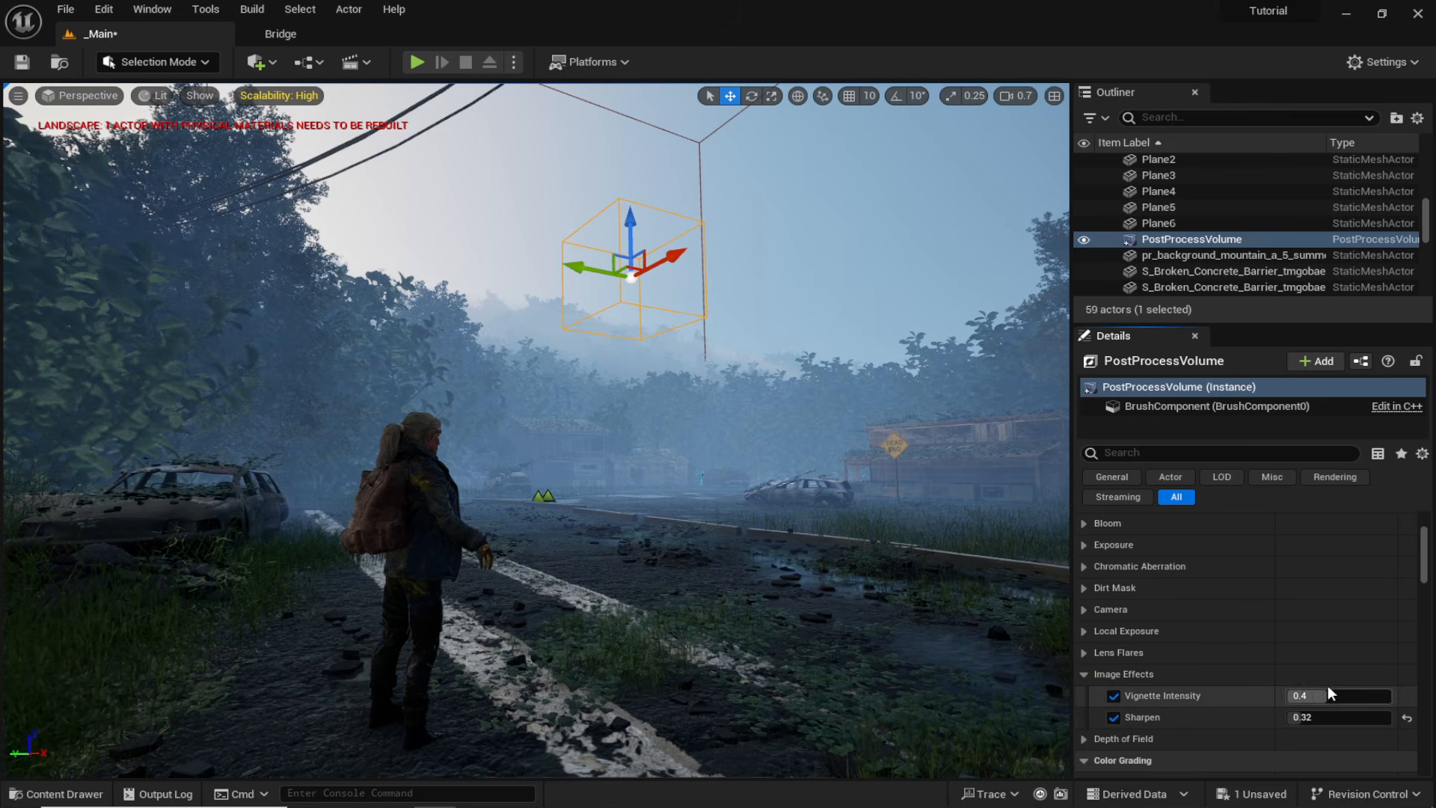
mouse_move(1323, 695)
left_mouse_down()
mouse_move(1367, 696)
mouse_move(1328, 695)
left_mouse_up()
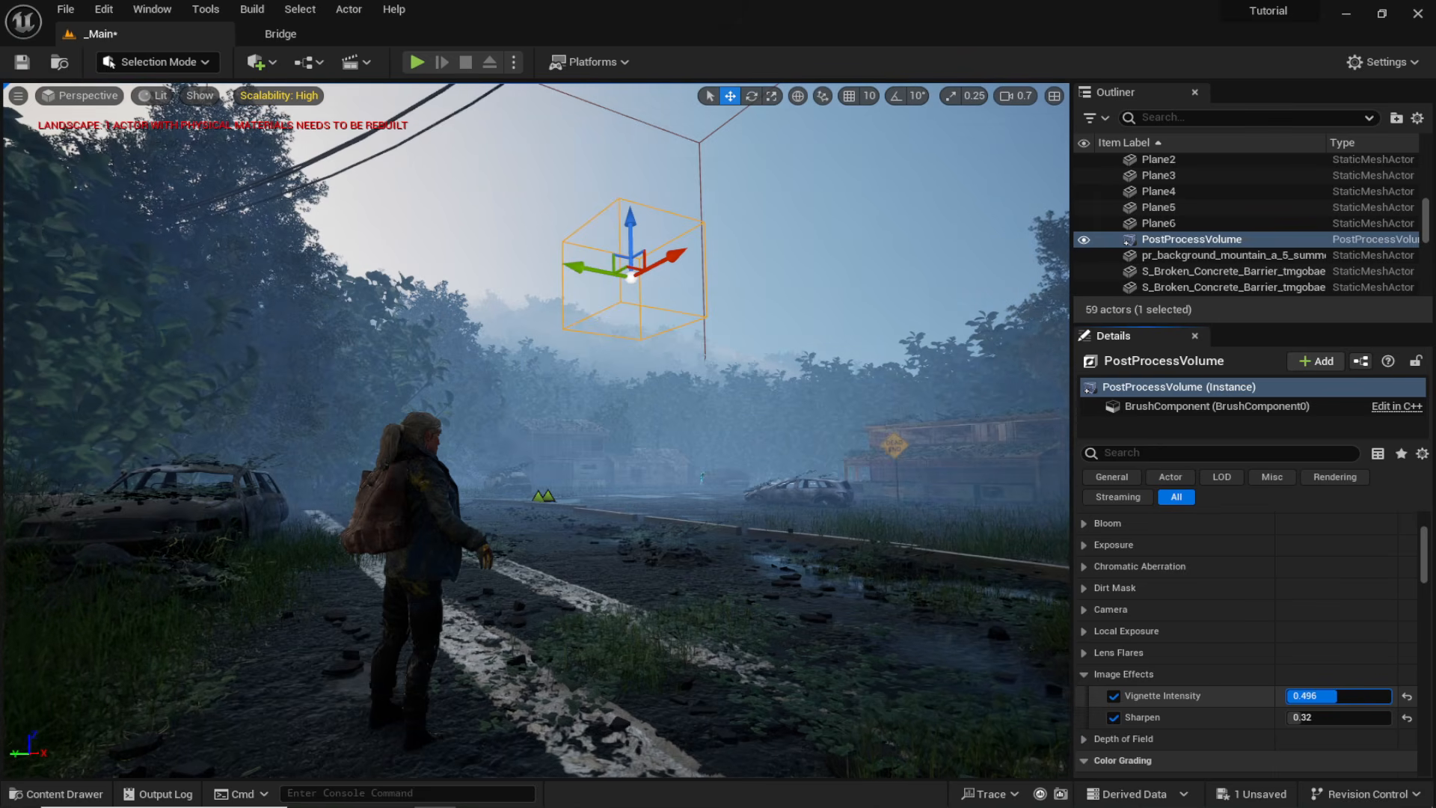
Examine the PostProcessVolume's Global color grading settings.
scroll(1130, 633, "down", 3)
scroll(1156, 635, "down", 1)
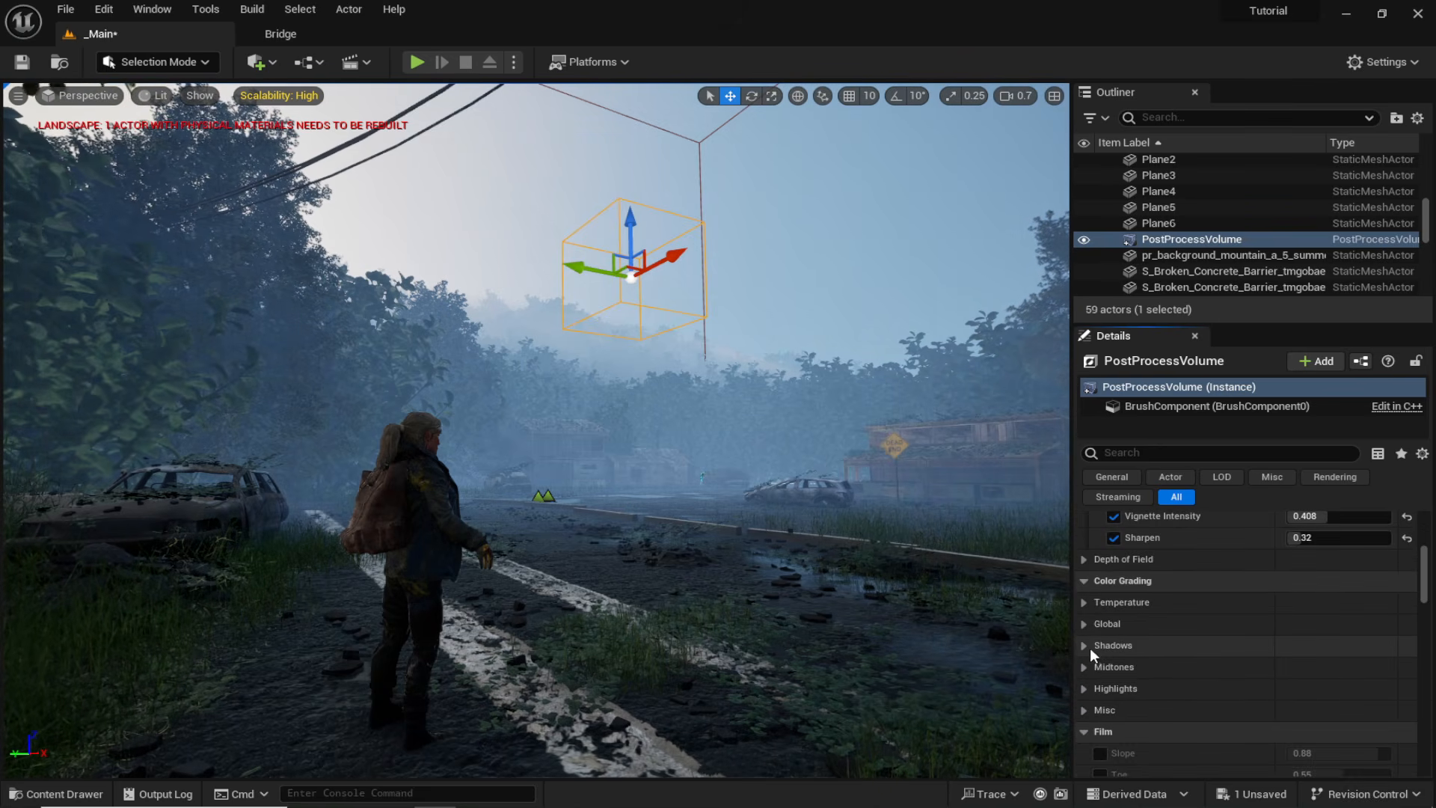
left_click(1084, 623)
left_click(1097, 645)
left_click(1097, 645)
left_click(1113, 644)
left_click(1097, 645)
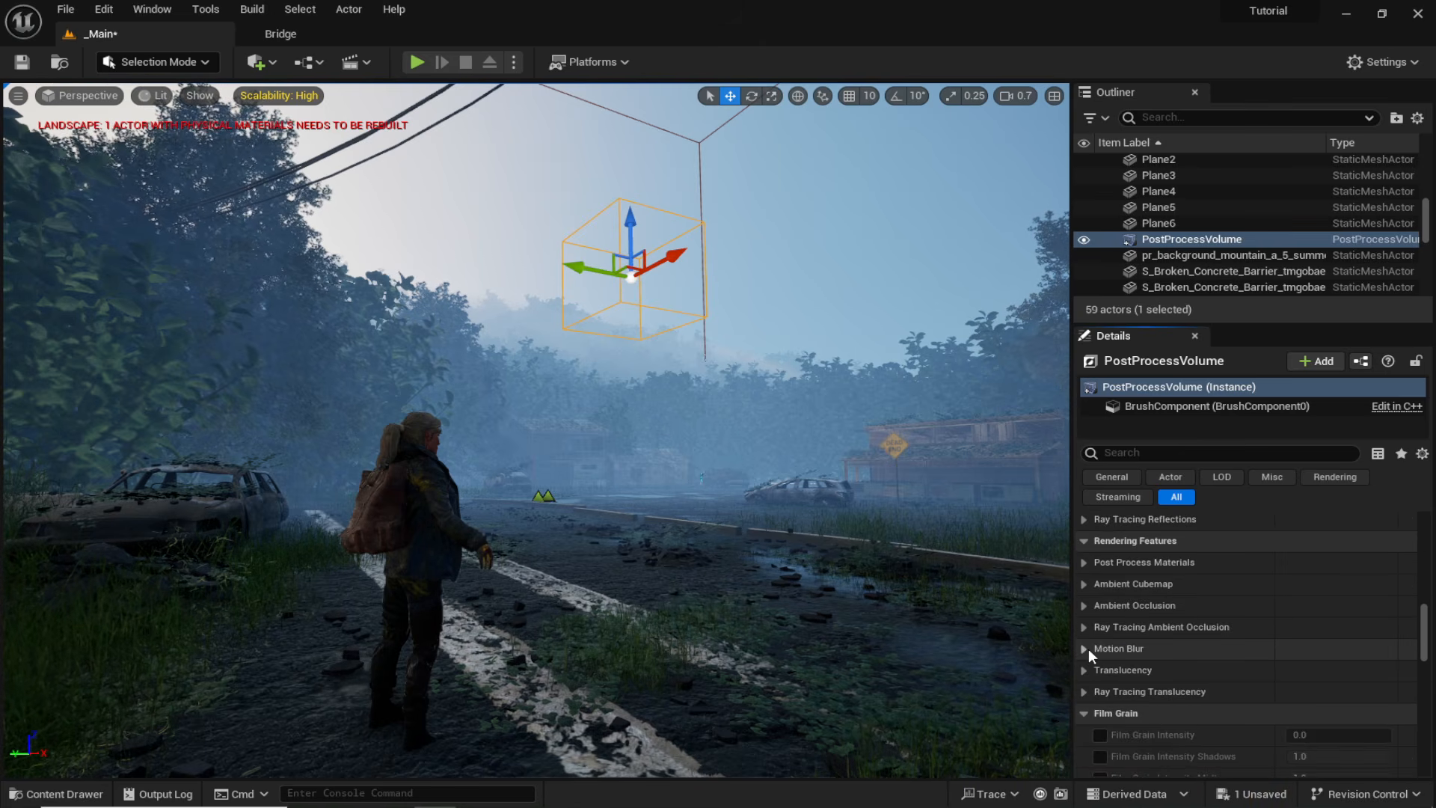
Enable the Amount and Target FPS overrides in the PostProcessVolume's Motion Blur settings.
left_click(1087, 648)
left_click(1114, 671)
left_click(1115, 713)
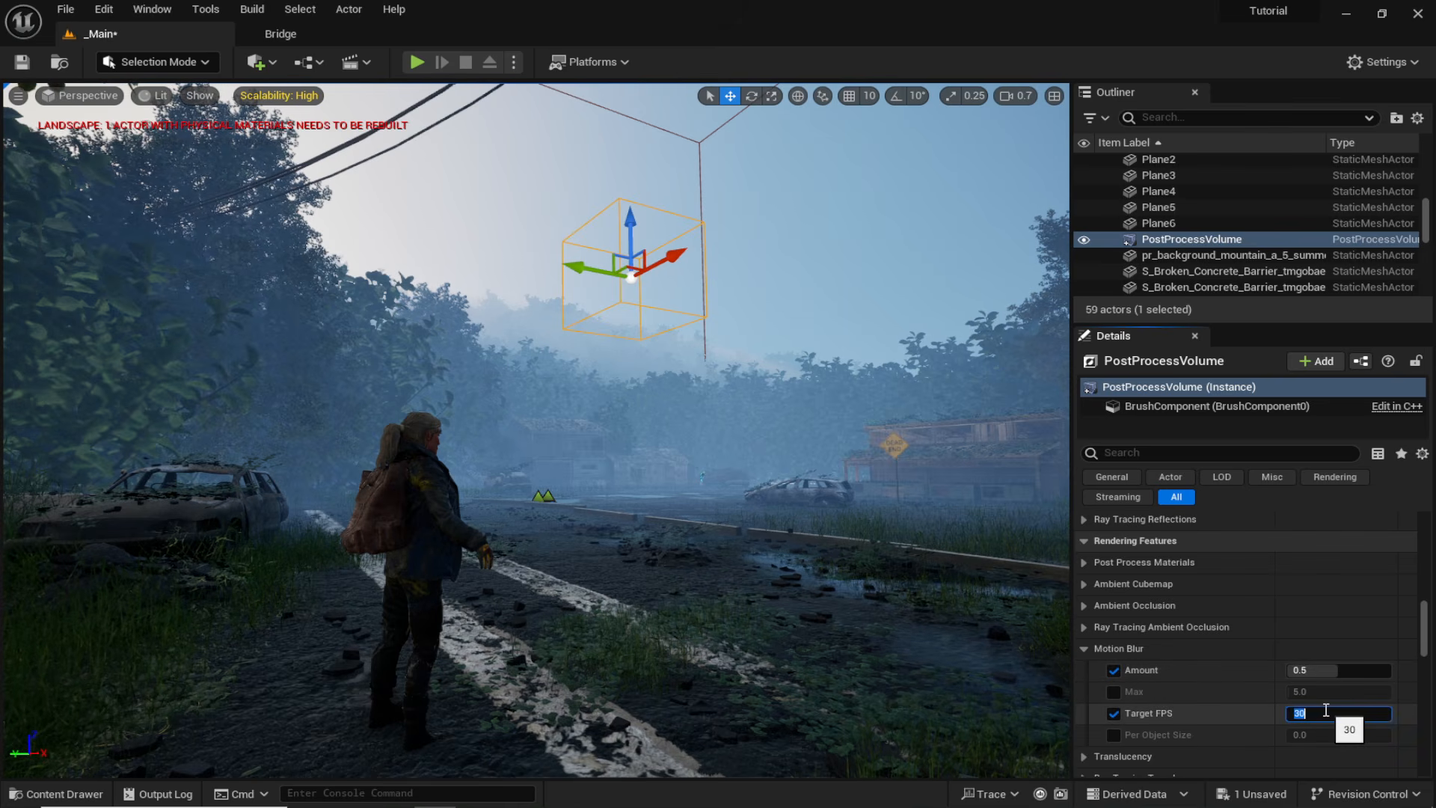
scroll(1244, 629, "up", 10)
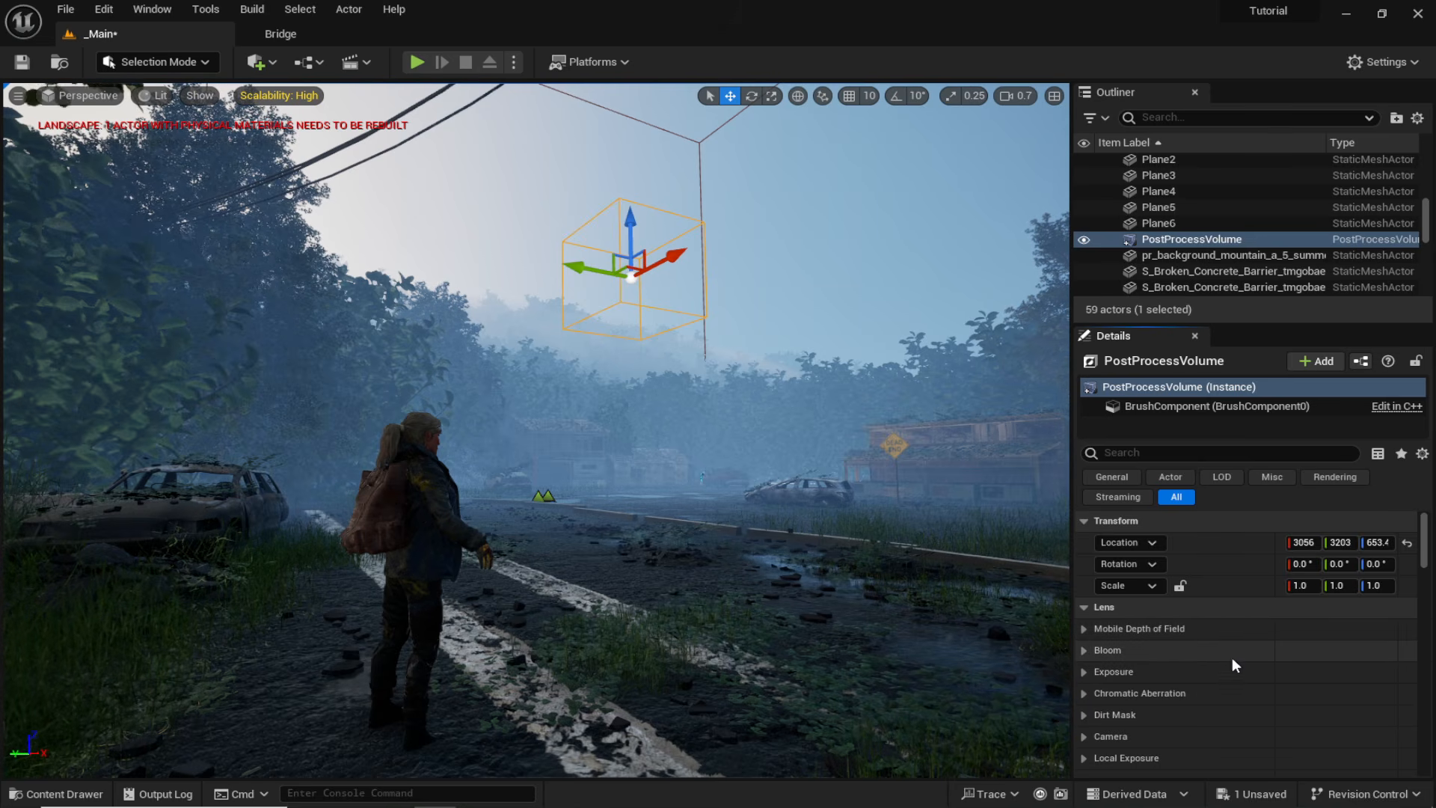
Save the unsaved changes to the _Main level.
left_click(1252, 793)
left_click(884, 590)
right_click_drag(536, 430, 563, 439)
right_click_drag(773, 361, 735, 359)
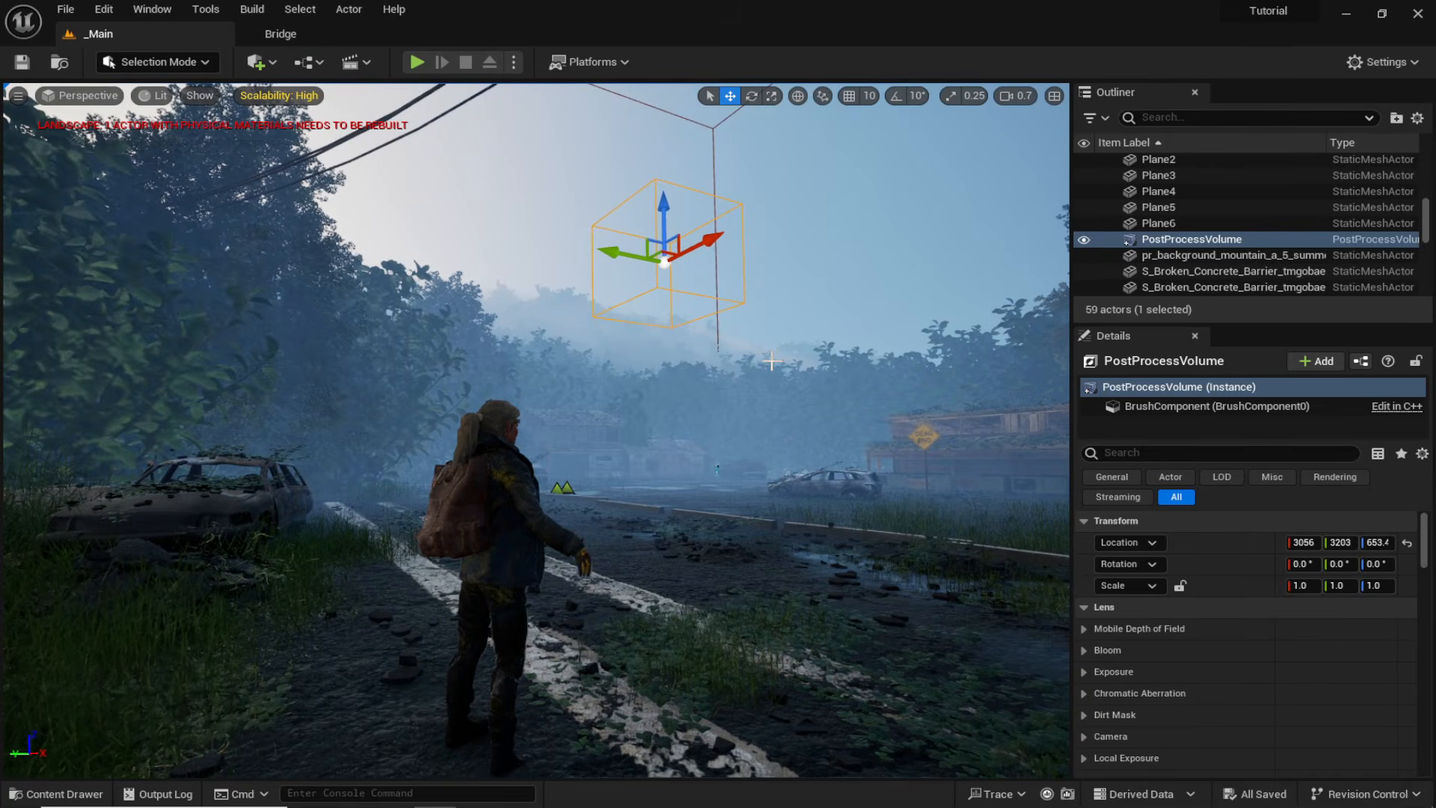
Add a level sequence and save it as NewLevelSequence in a new Level_SQs folder under Content.
left_click(352, 66)
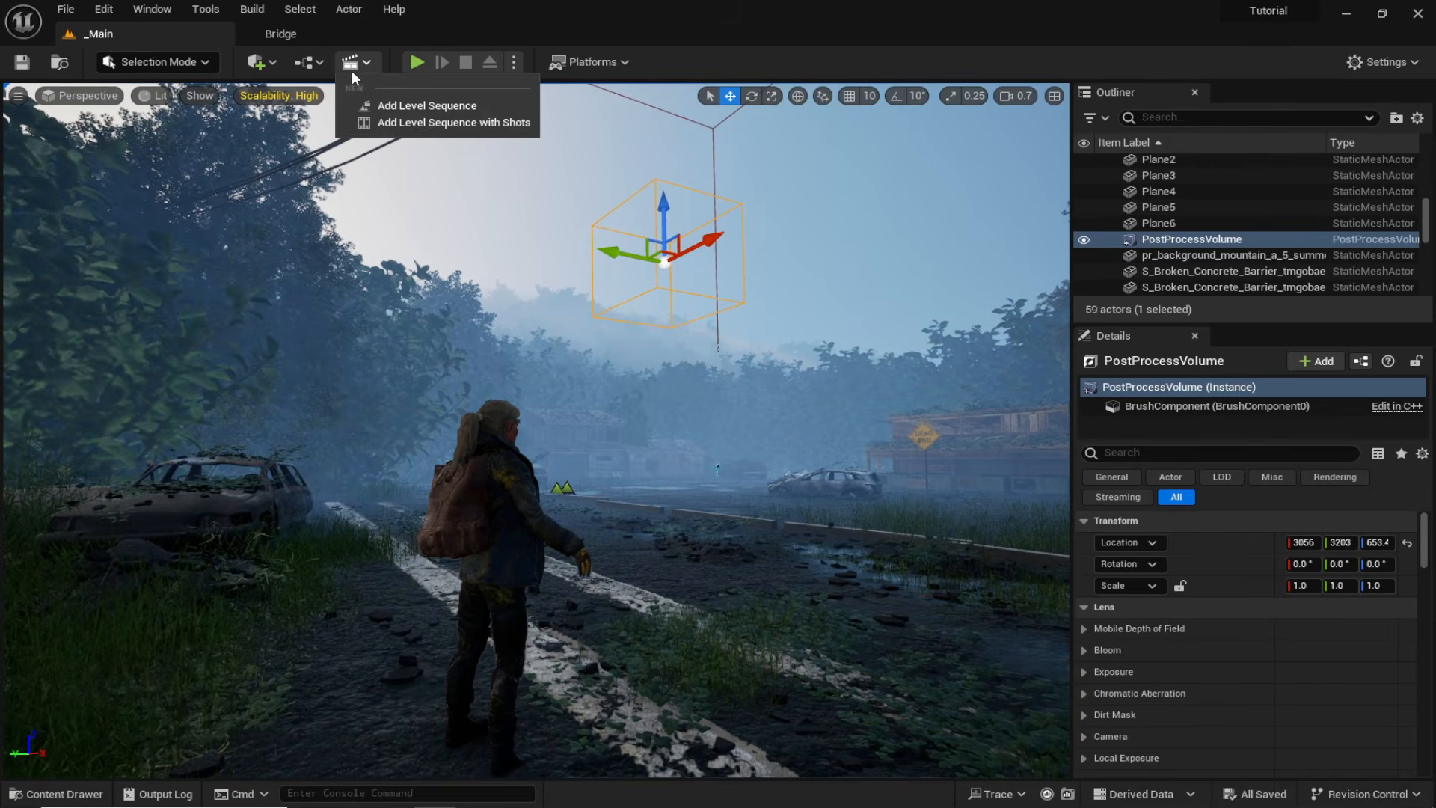
left_click(420, 109)
right_click(718, 369)
left_click(786, 400)
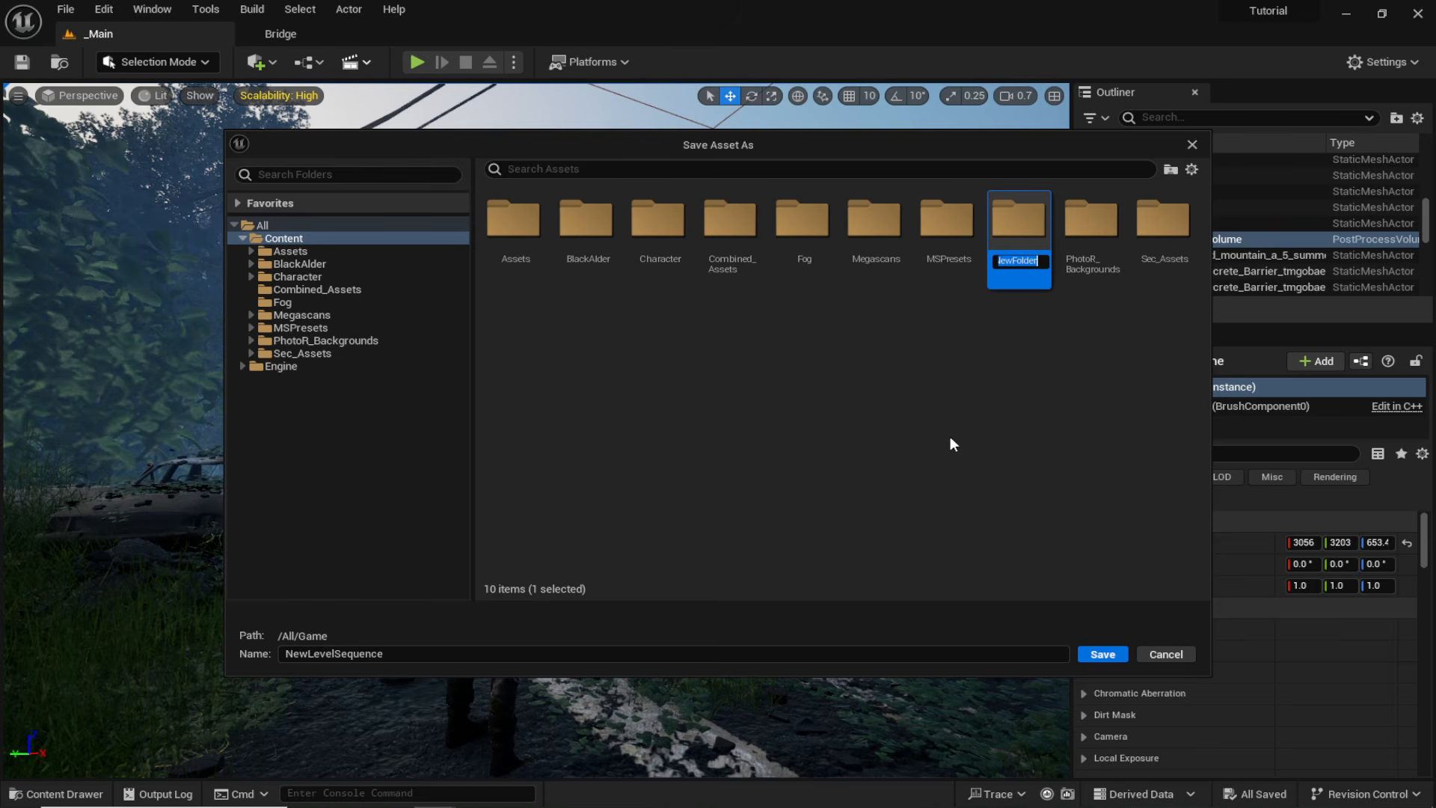
type("Level_SQs")
key("Return")
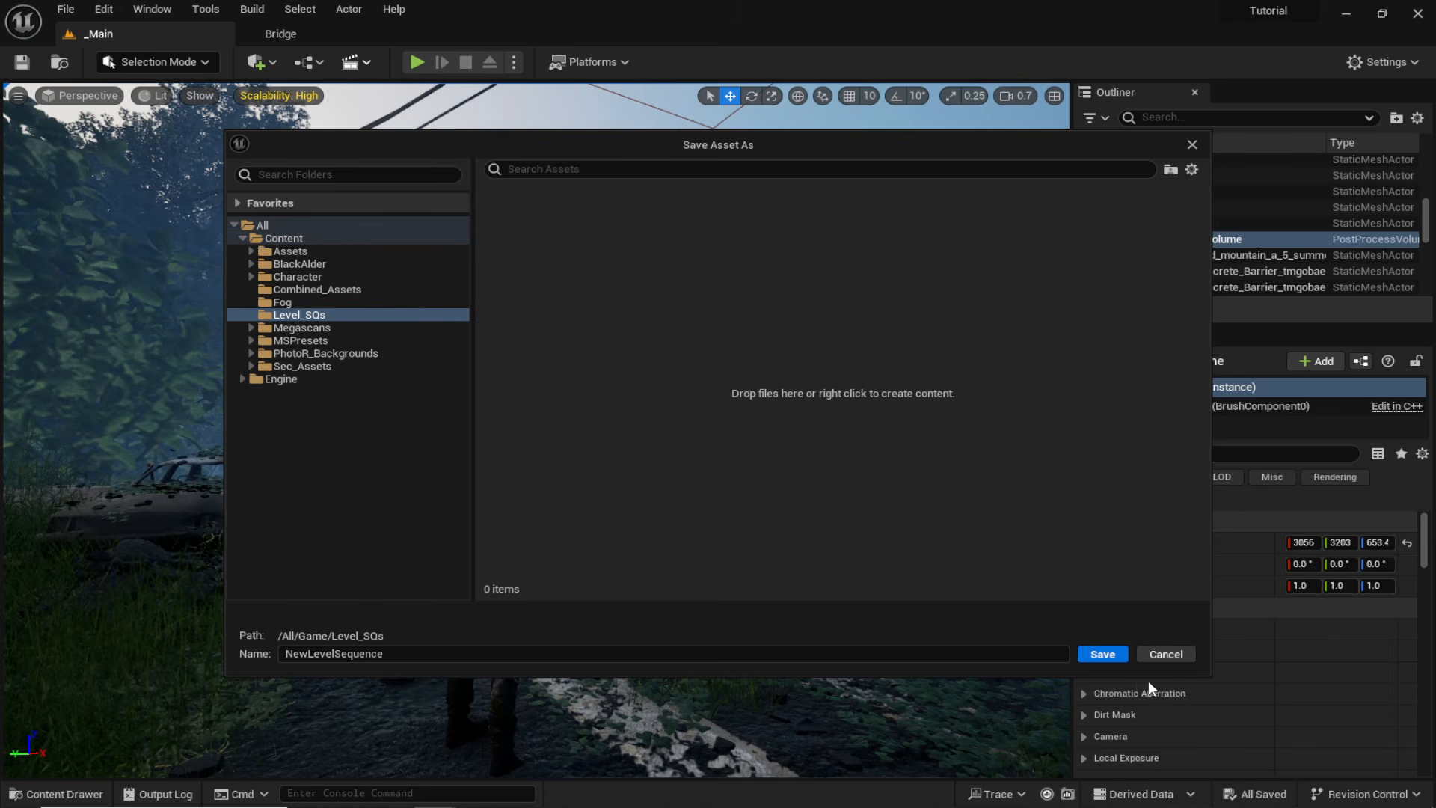
left_click(1106, 654)
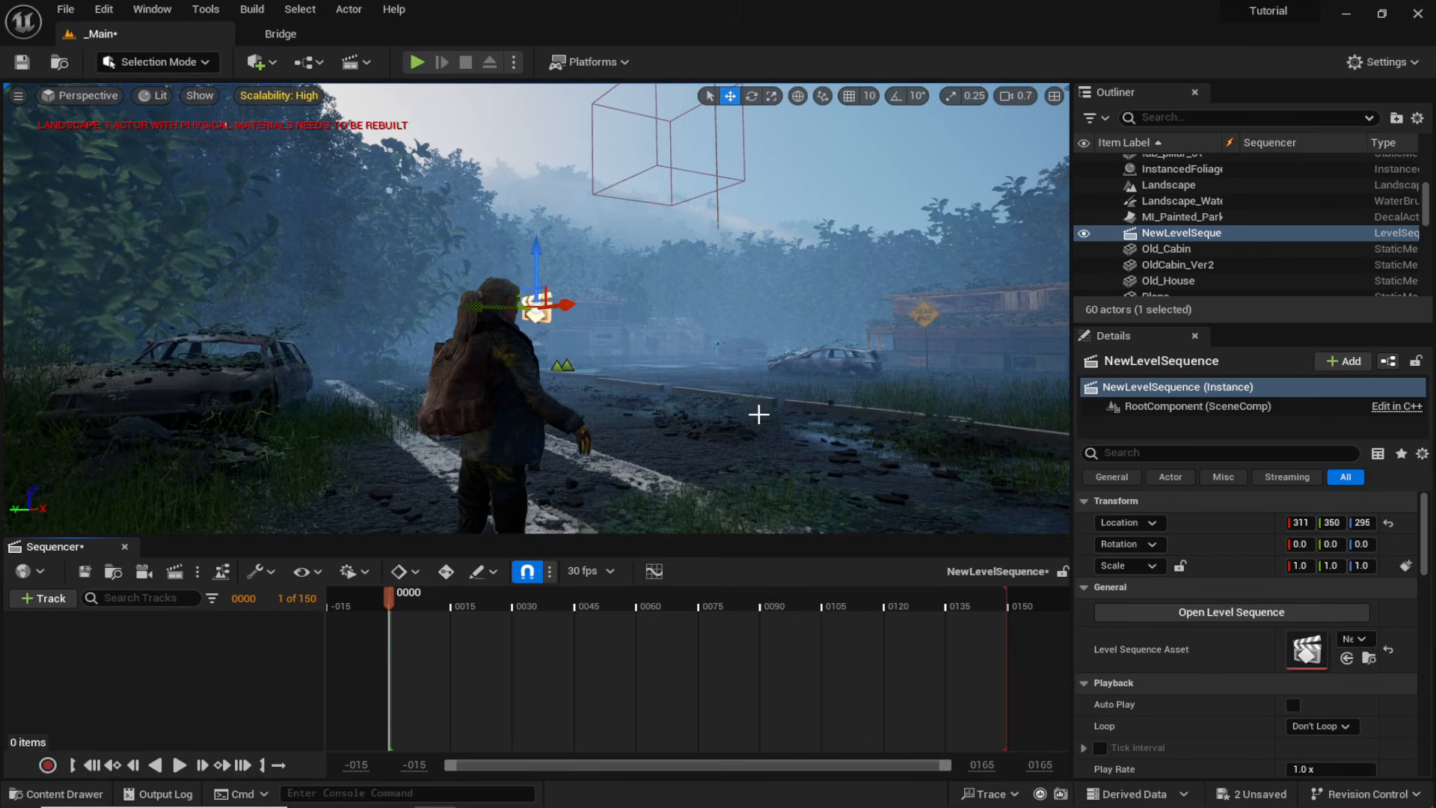
Place a Cine Camera Actor above the road and frame the viewport on the character standing beside it.
left_click(266, 61)
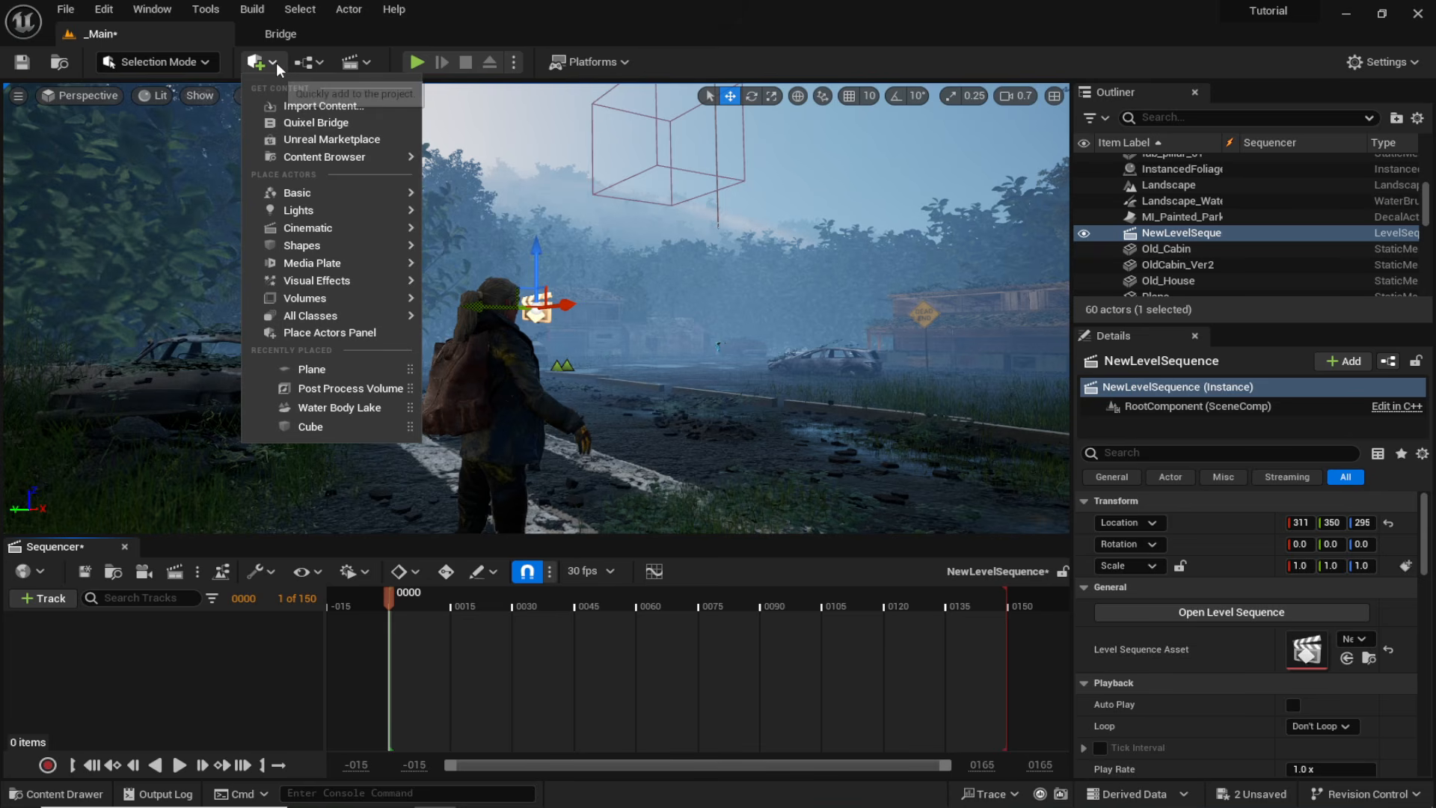
type("cam")
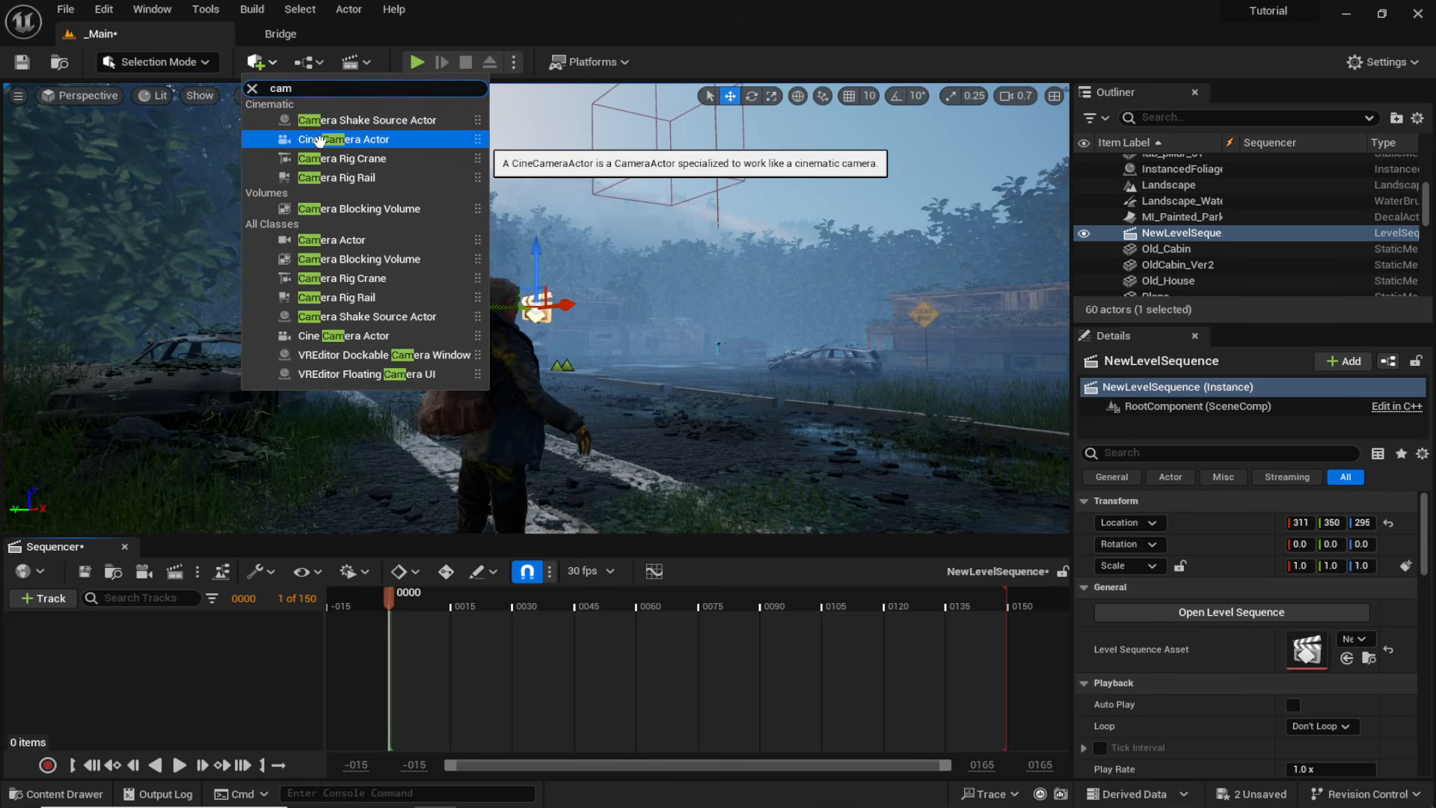
left_click_drag(320, 141, 802, 205)
key("s")
mouse_move(760, 282)
right_mouse_down()
mouse_move(745, 282)
mouse_move(757, 278)
right_mouse_up()
key("a")
key("d")
key("d")
key("s")
key("d")
key("w")
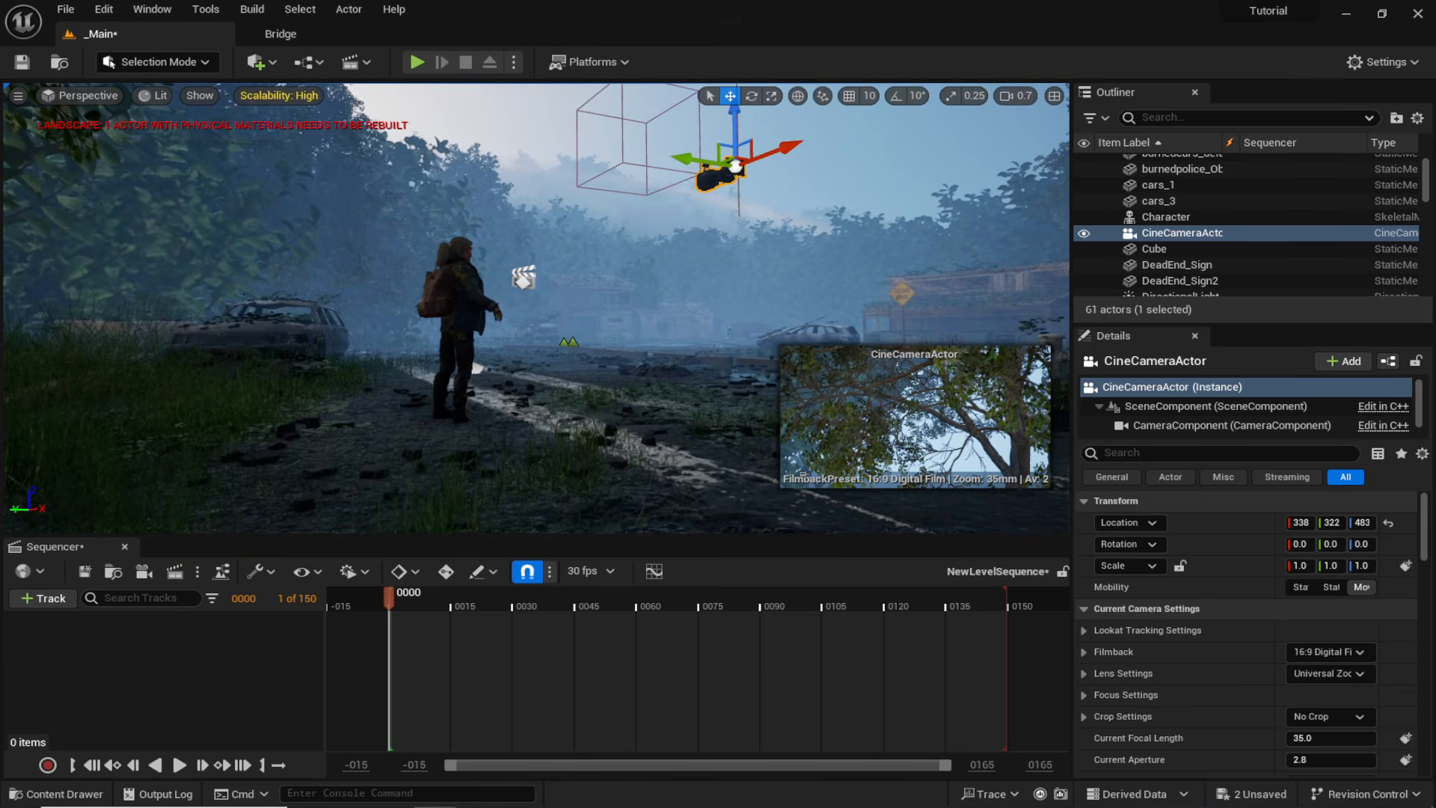
Snap the CineCameraActor to the current view and add it to NewLevelSequence, enlarging the timeline area.
right_click(1227, 233)
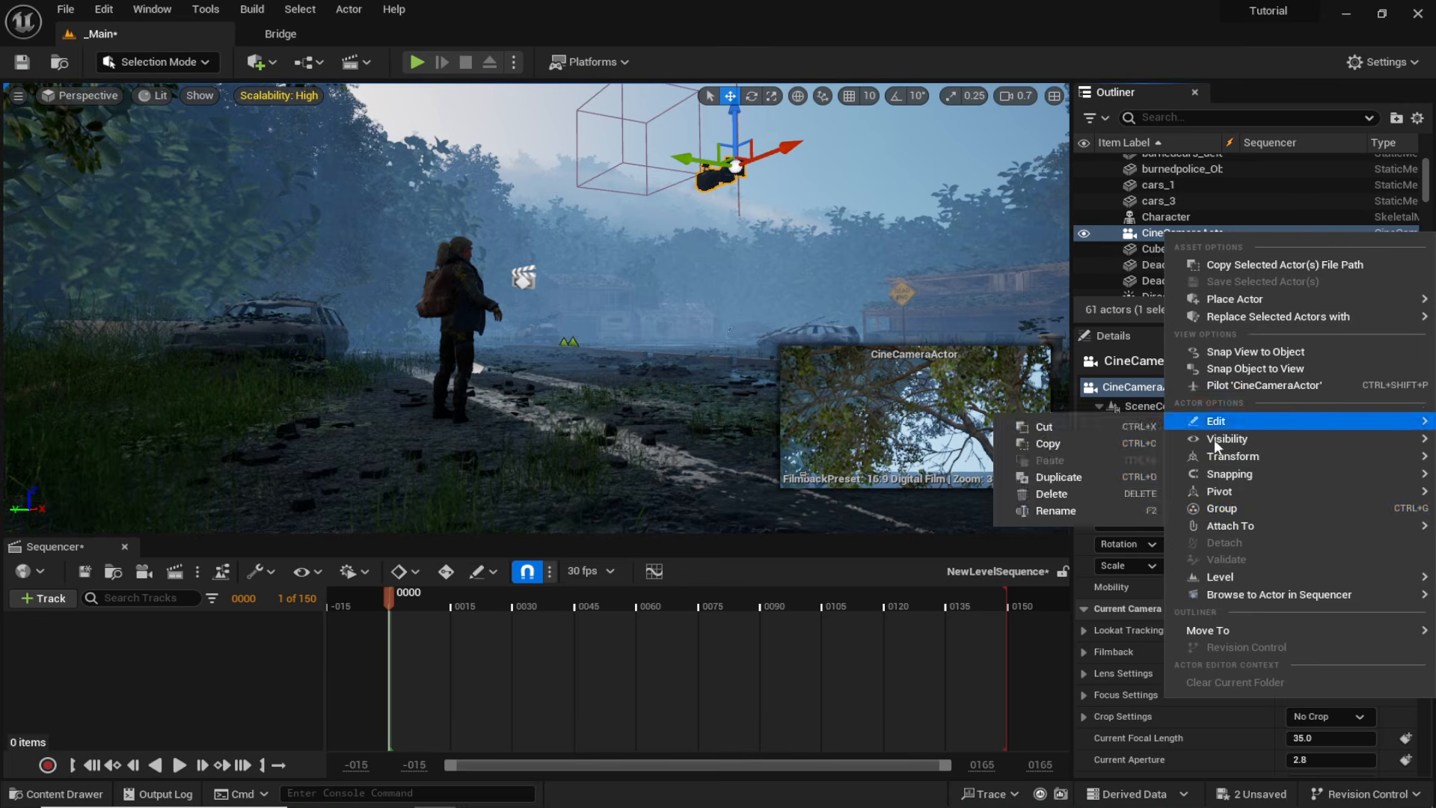
left_click(1263, 369)
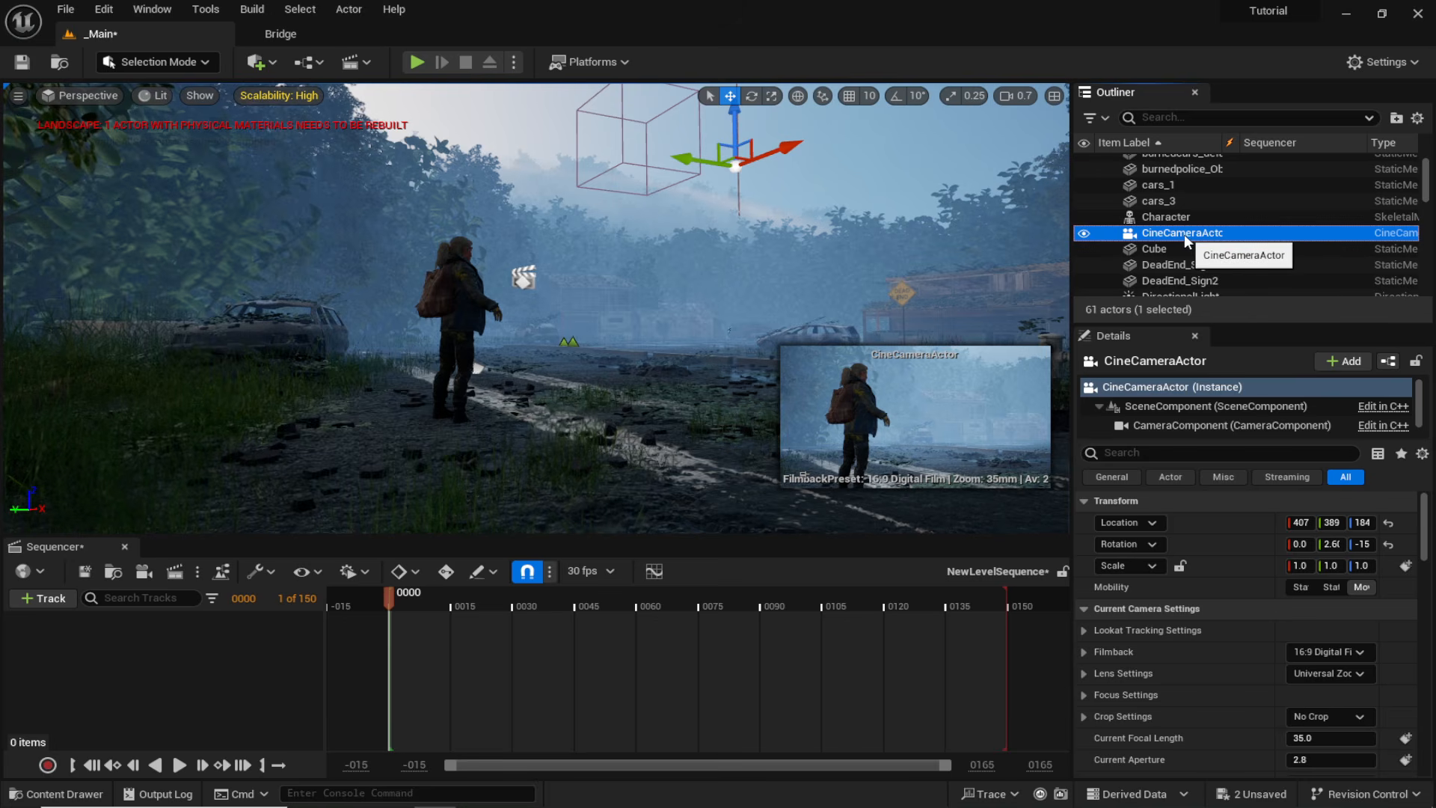
left_click_drag(1167, 238, 168, 660)
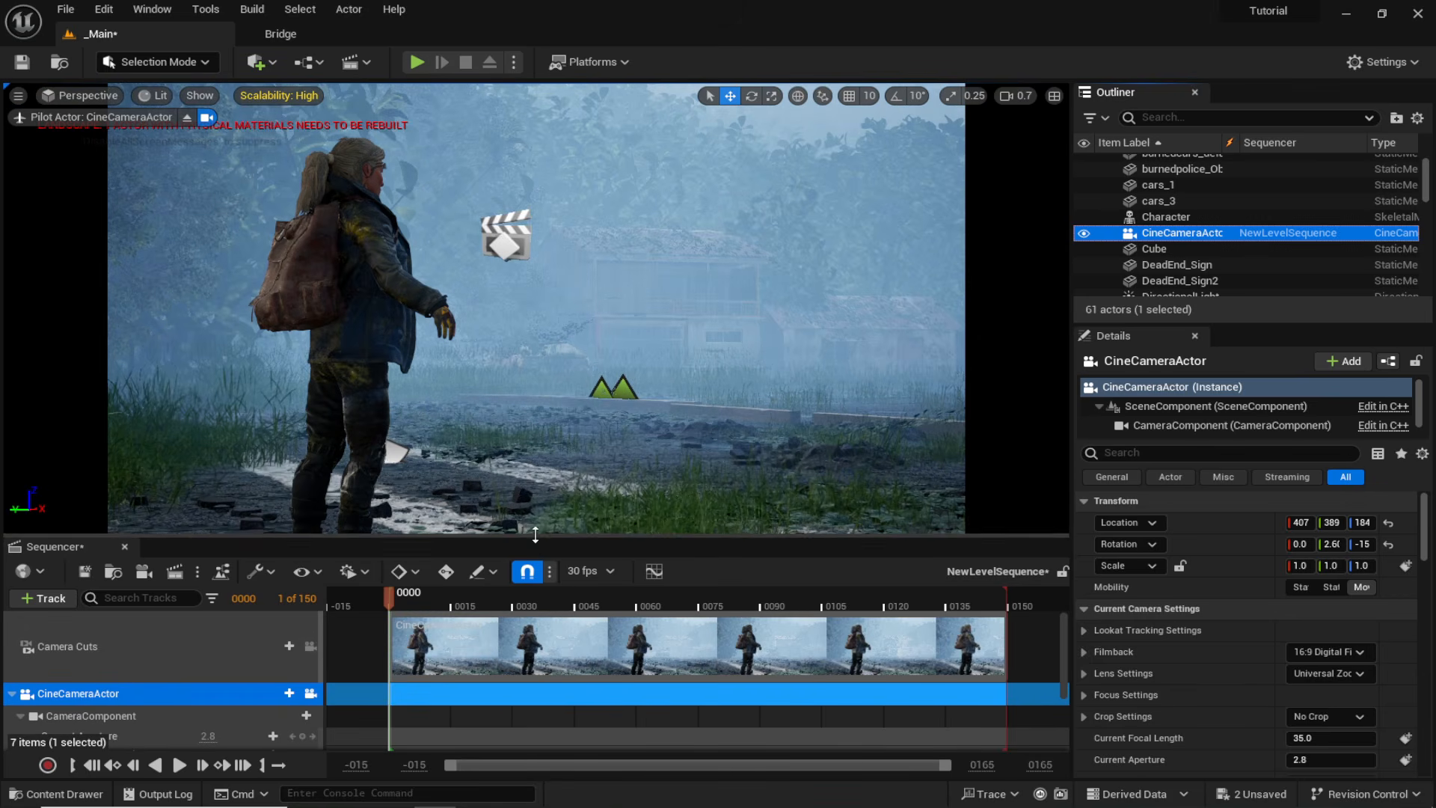
left_click_drag(535, 536, 536, 487)
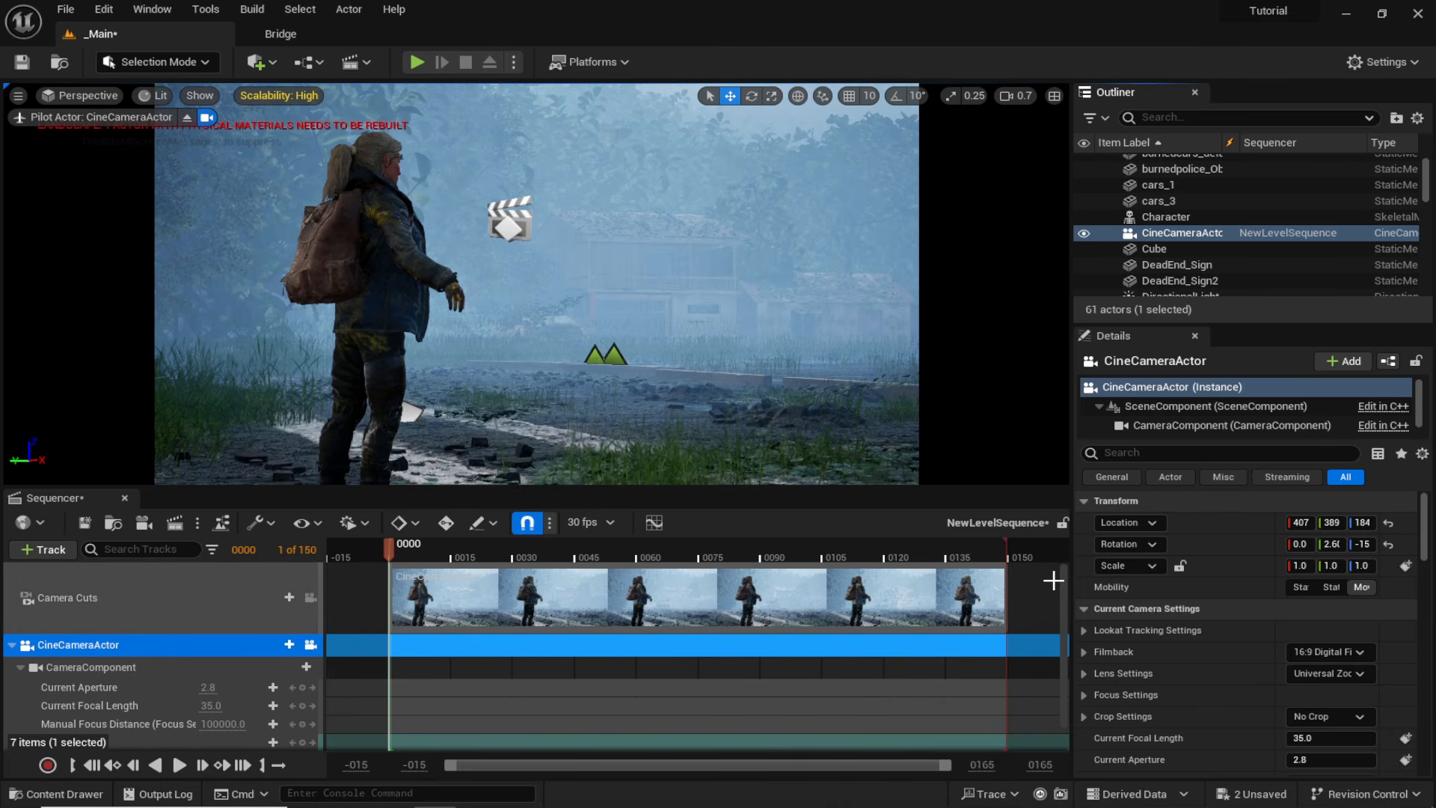
Give the CineCameraActor a 16:9 DSLR filmback and a 30mm Prime f/1.4 lens, and set its Current Aperture to 1.4.
left_click(1327, 656)
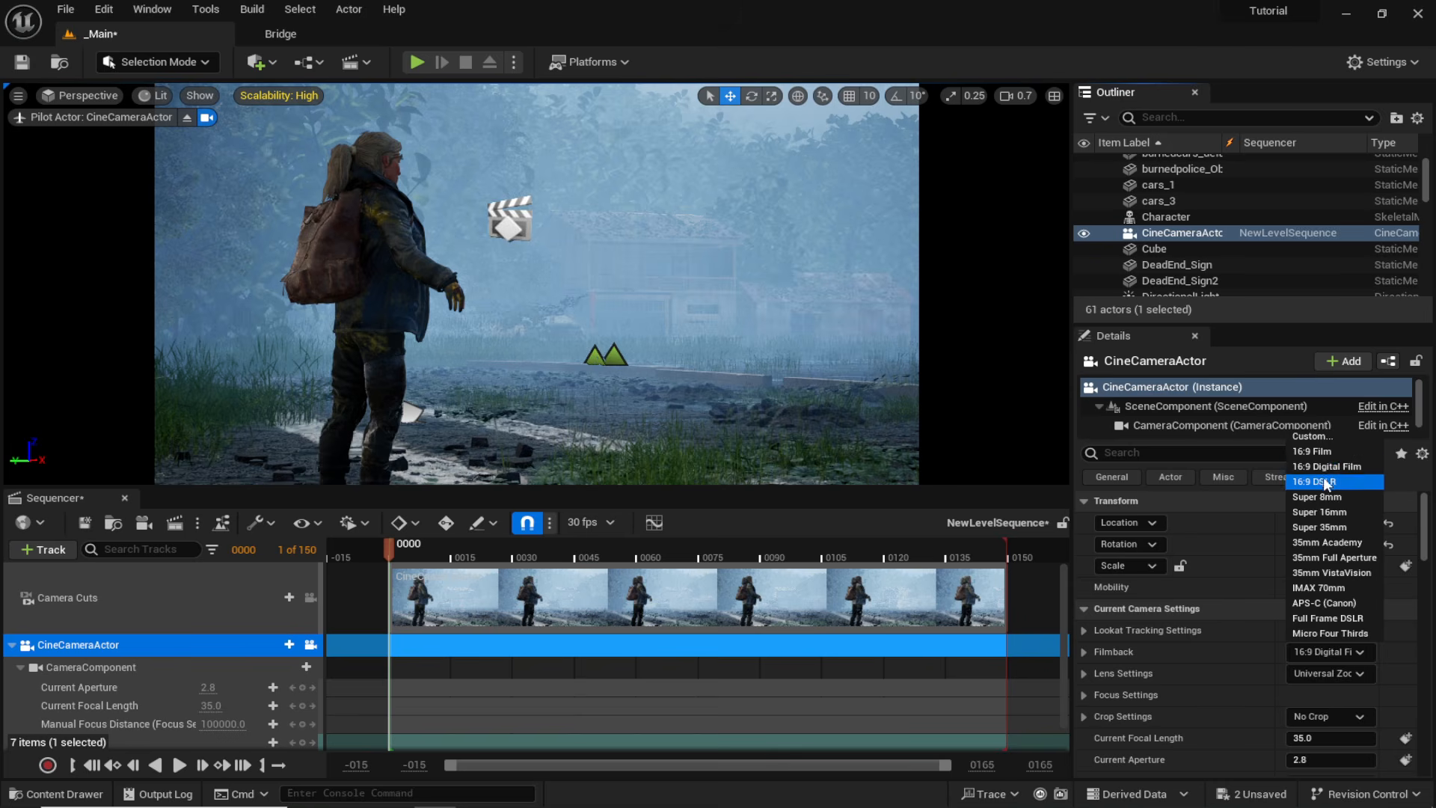
left_click(1324, 482)
left_click(1347, 678)
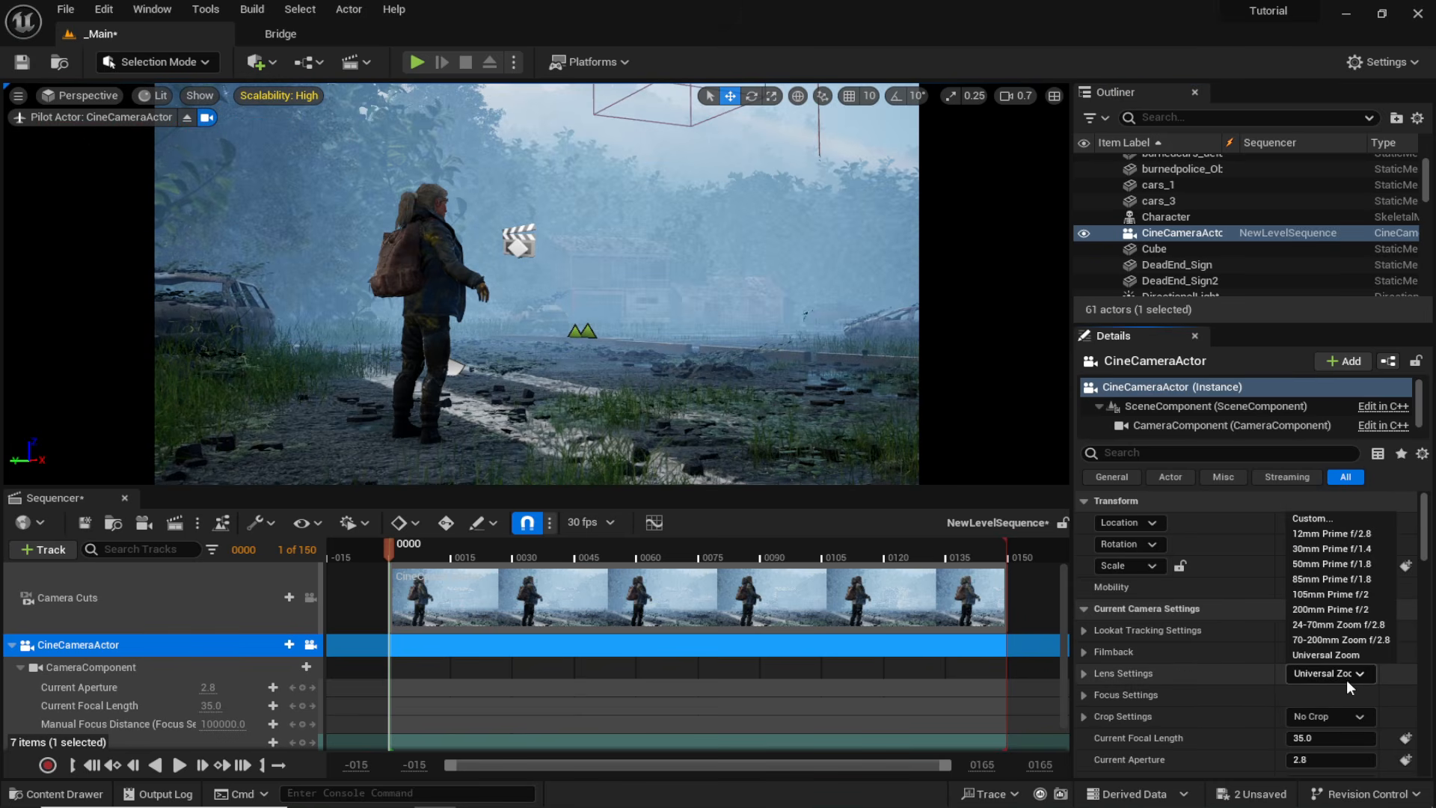
left_click(1310, 554)
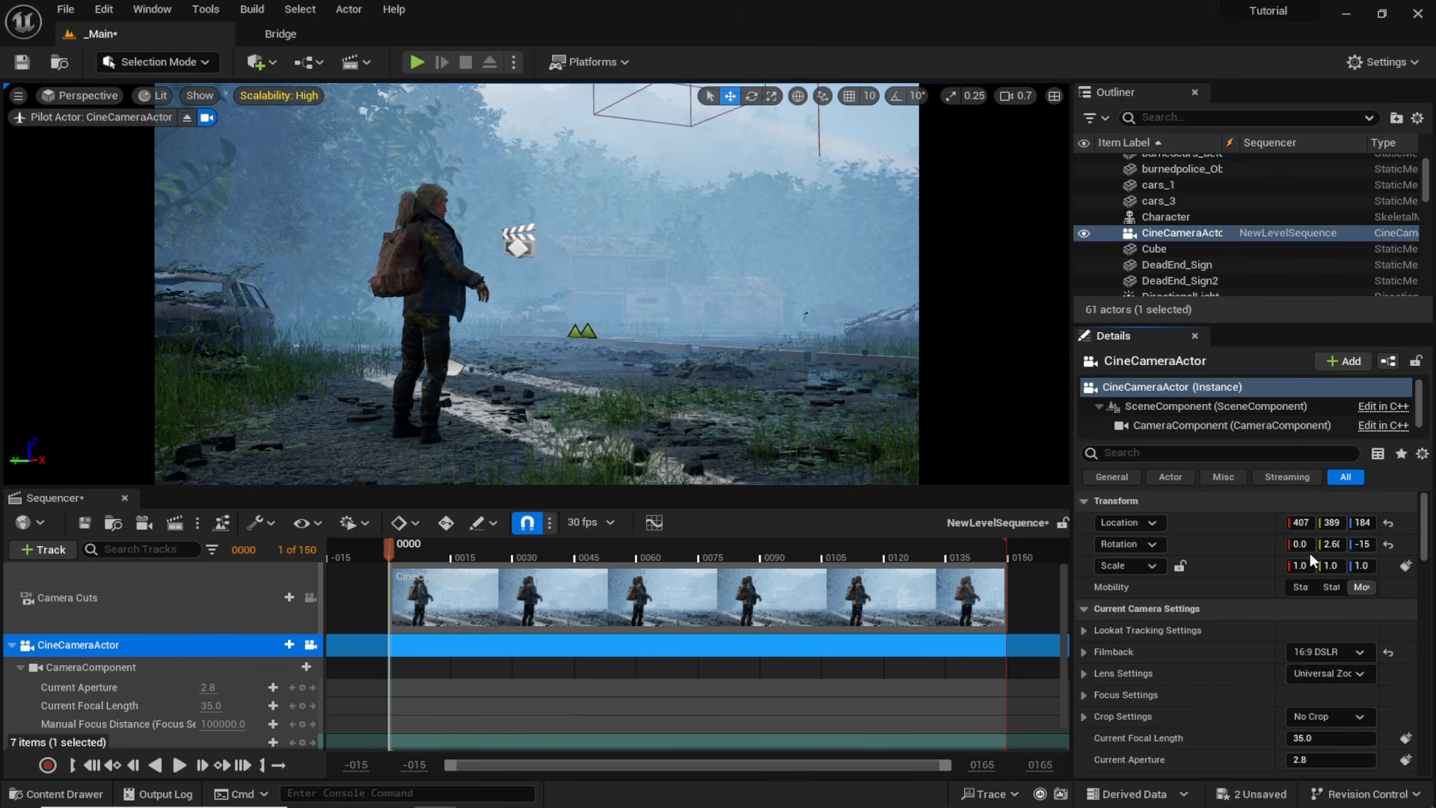
scroll(1144, 720, "down", 1)
left_click_drag(1337, 731, 1302, 732)
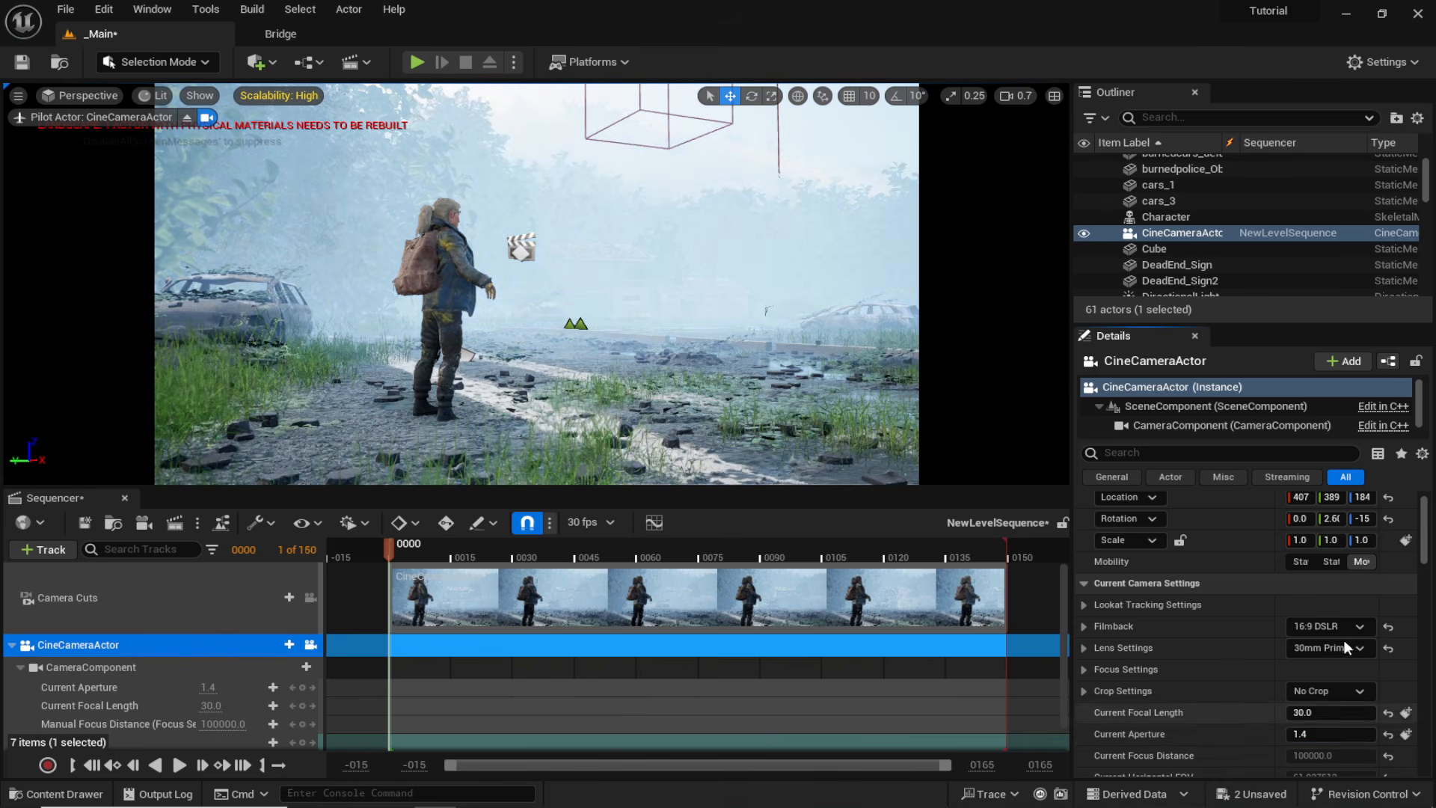
Filter the Outliner for "po", select the PostProcessVolume and expand its Exposure settings.
scroll(1265, 664, "down", 7)
scroll(1264, 660, "up", 8)
scroll(1204, 225, "up", 1)
left_click(1178, 118)
type("po")
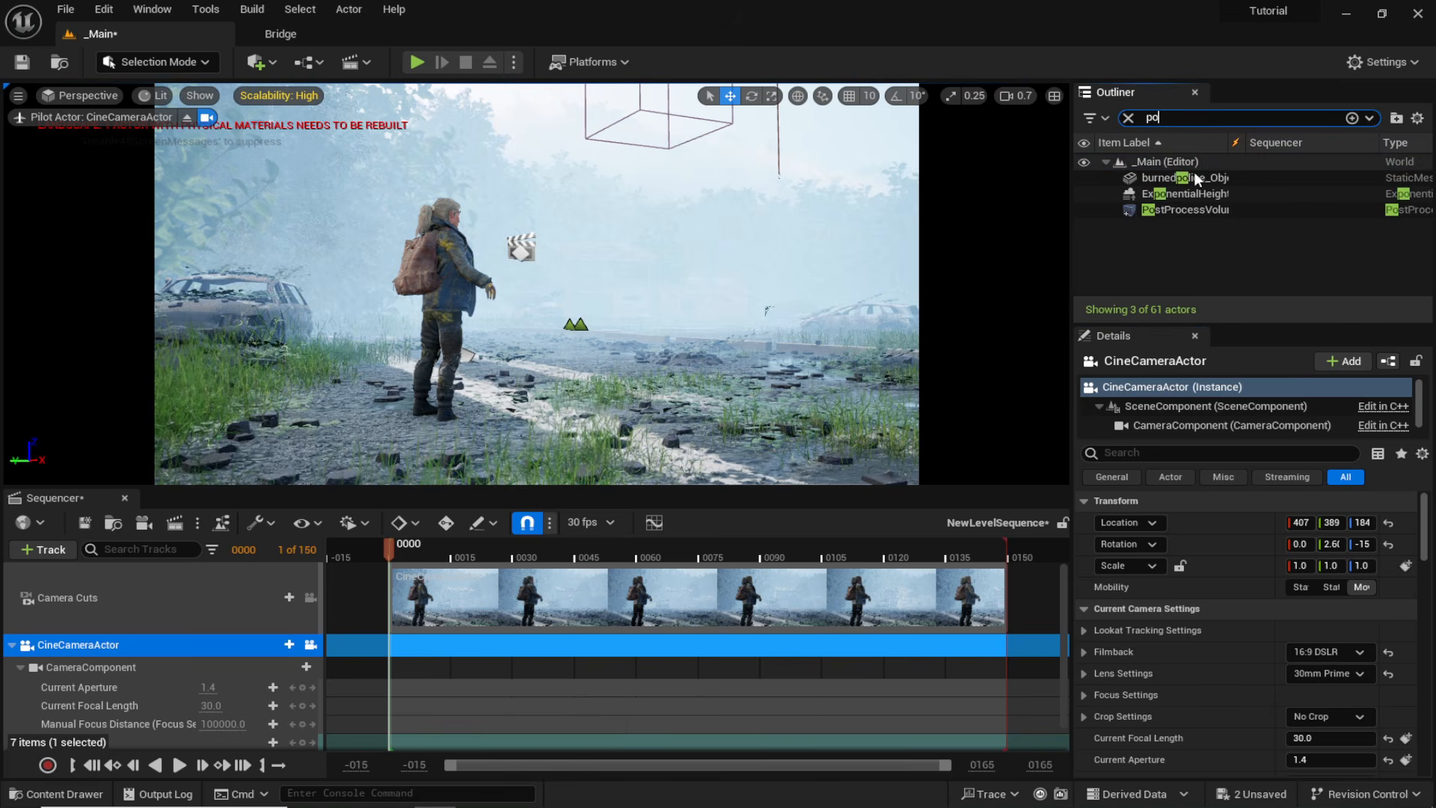
left_click(1189, 209)
left_click(1082, 646)
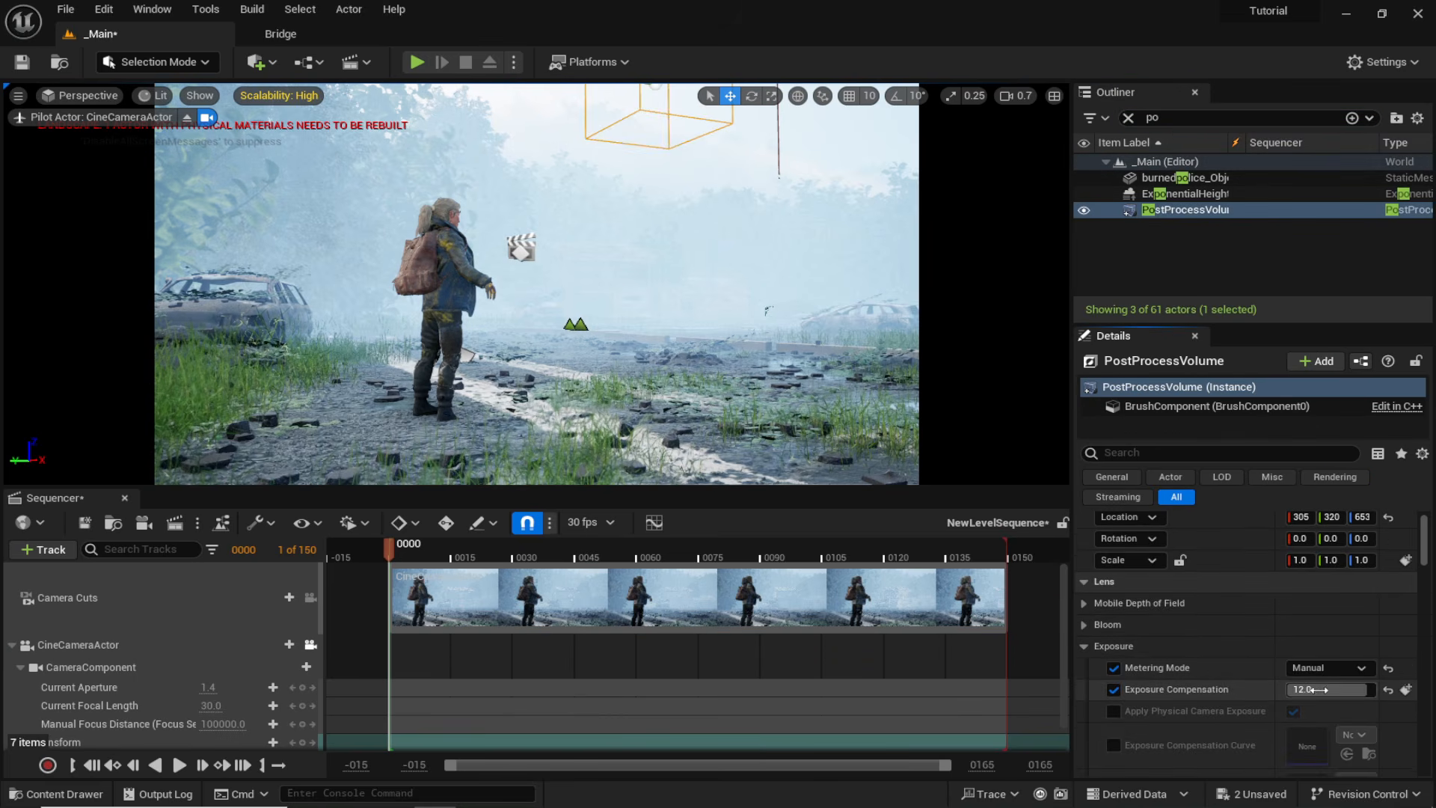
Darken the scene by trying an Exposure Compensation of 8 and settling on 9 in the PostProcessVolume.
left_click(1350, 694)
type("8")
key("Return")
left_click(1311, 688)
type("9")
key("Return")
left_click(1284, 693)
type("10")
key("Escape")
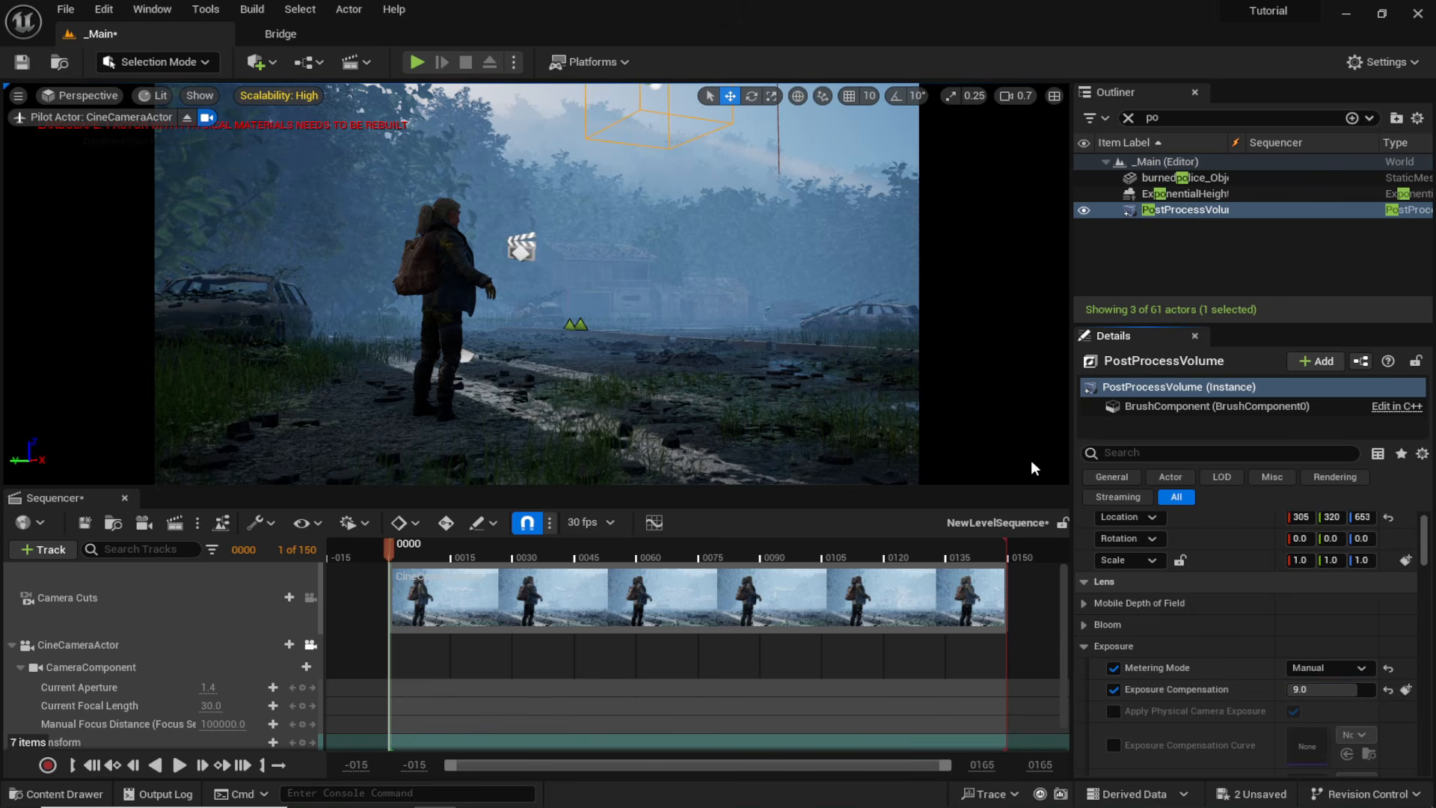
Pull the piloted camera back slightly and set the CineCameraActor's Focus Method to Tracking.
key("s")
right_click_drag(1031, 459, 1030, 460)
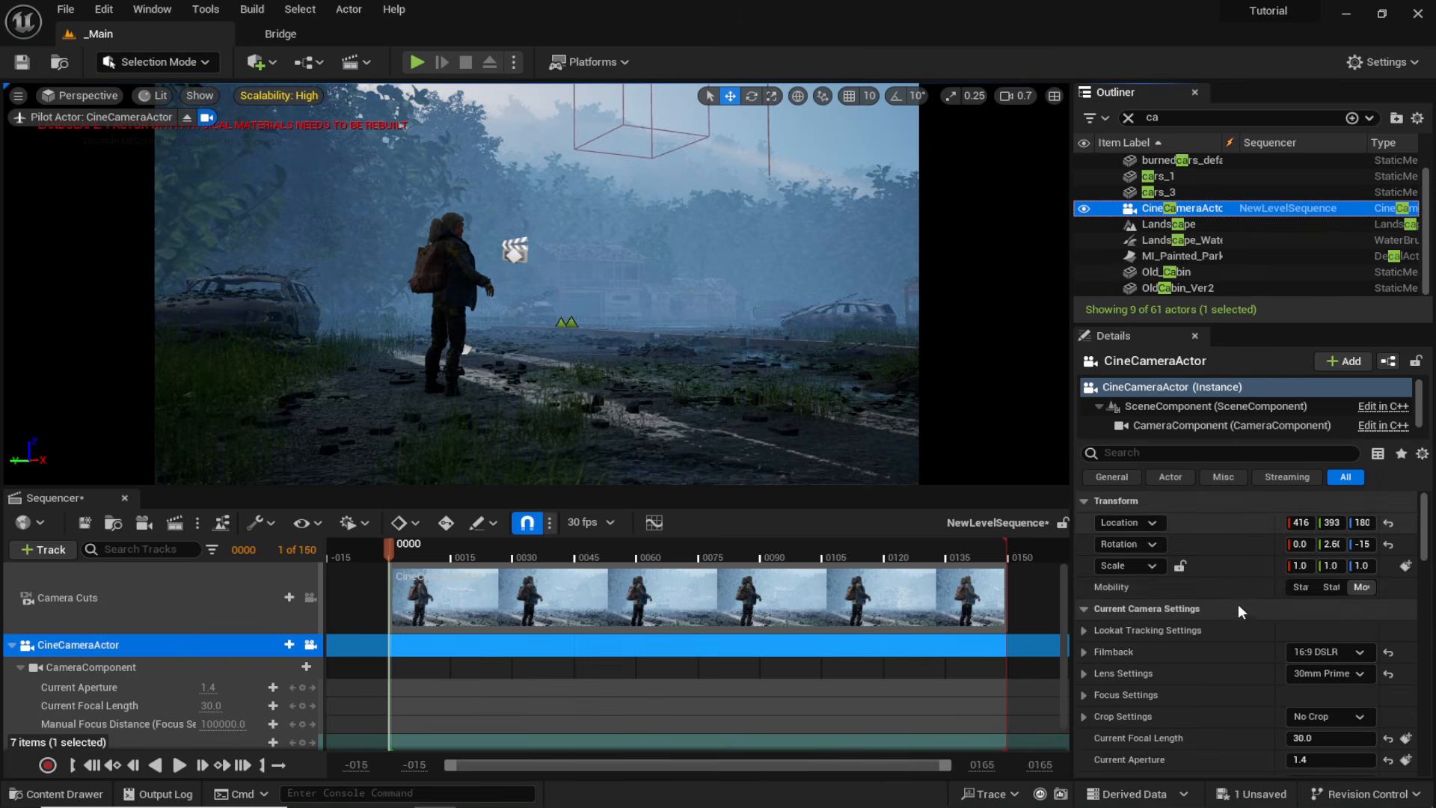
left_click(1087, 694)
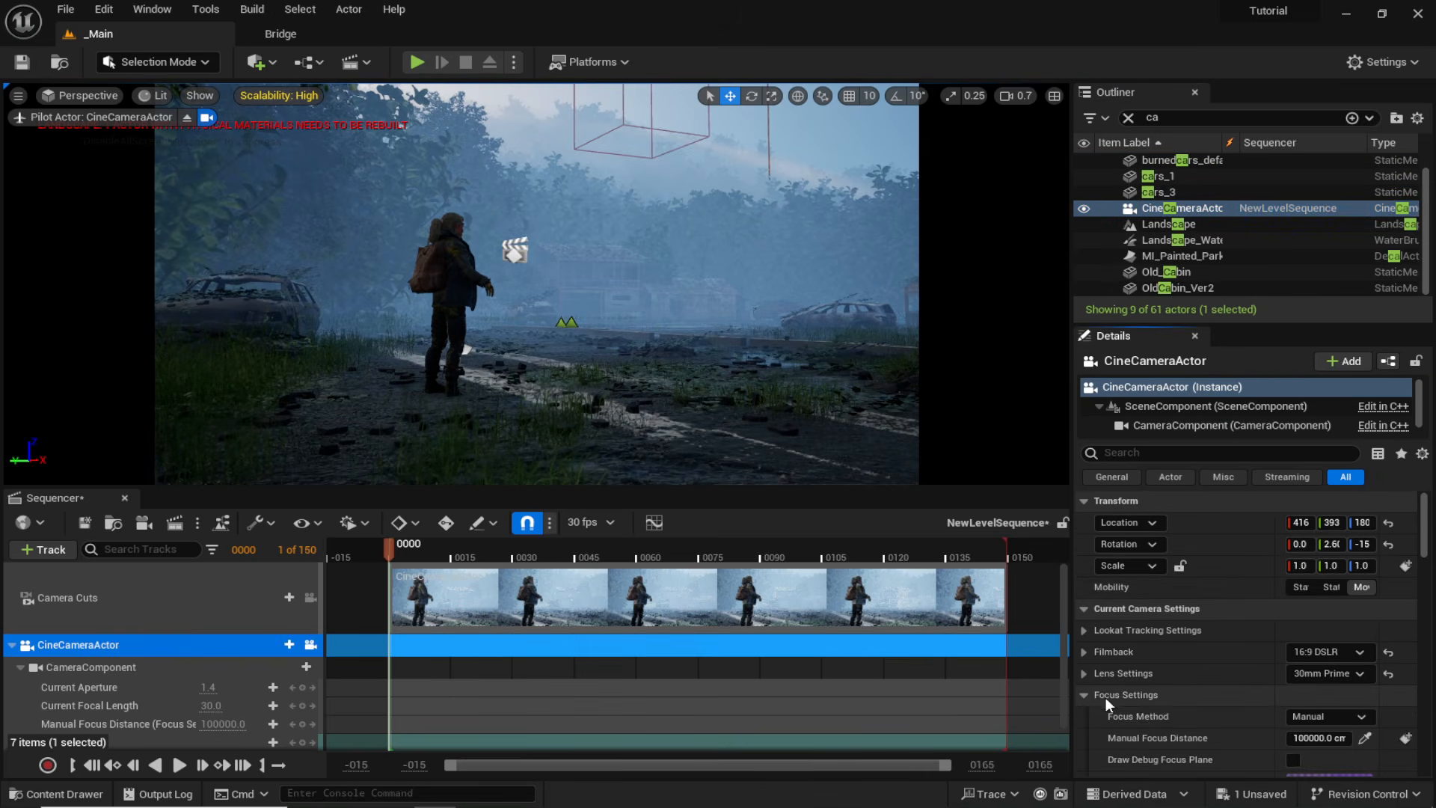
scroll(1168, 688, "down", 2)
left_click(1318, 641)
left_click(1318, 684)
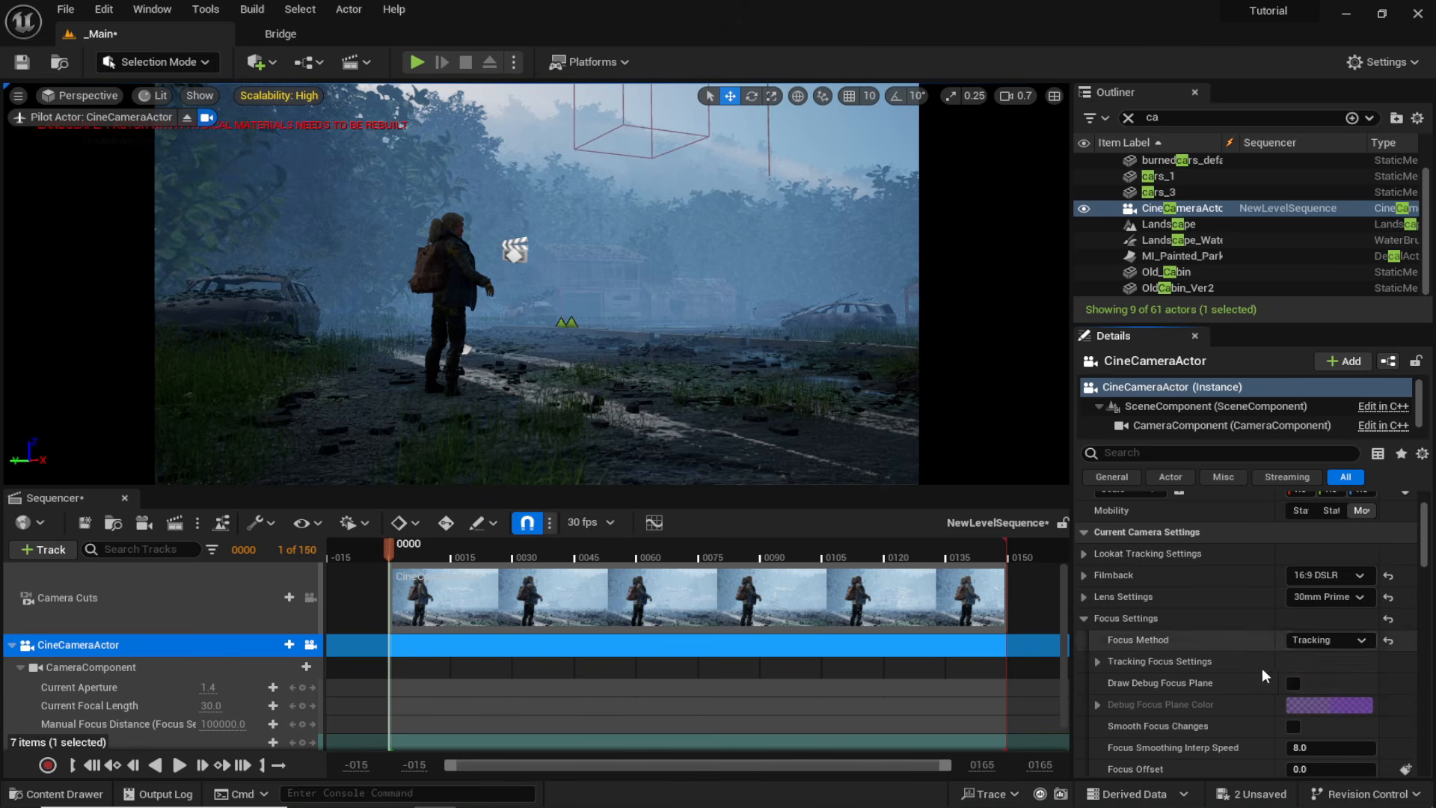
Pick the character in the viewport as the Actor to Track in the camera's Tracking Focus Settings.
left_click(1097, 662)
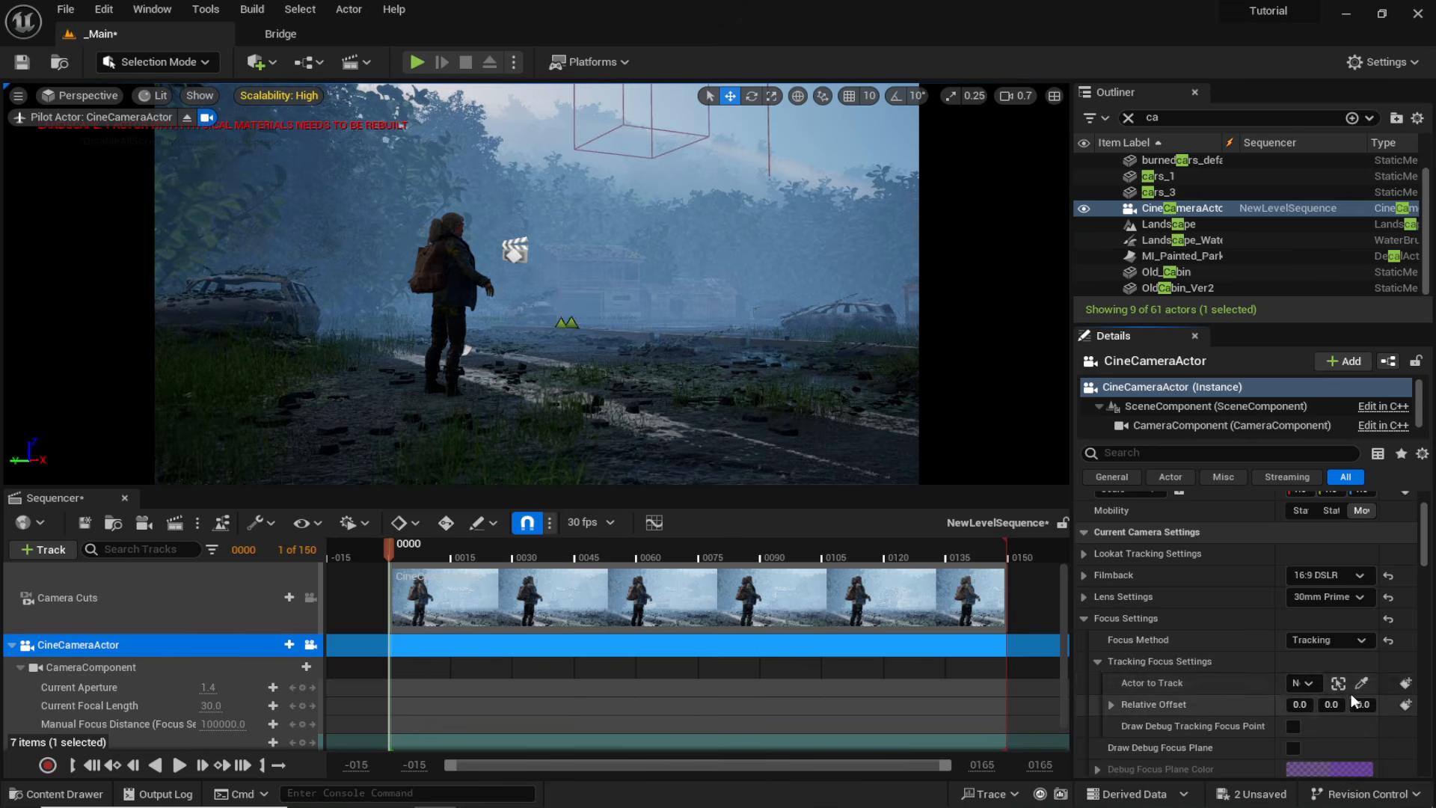
left_click(1369, 683)
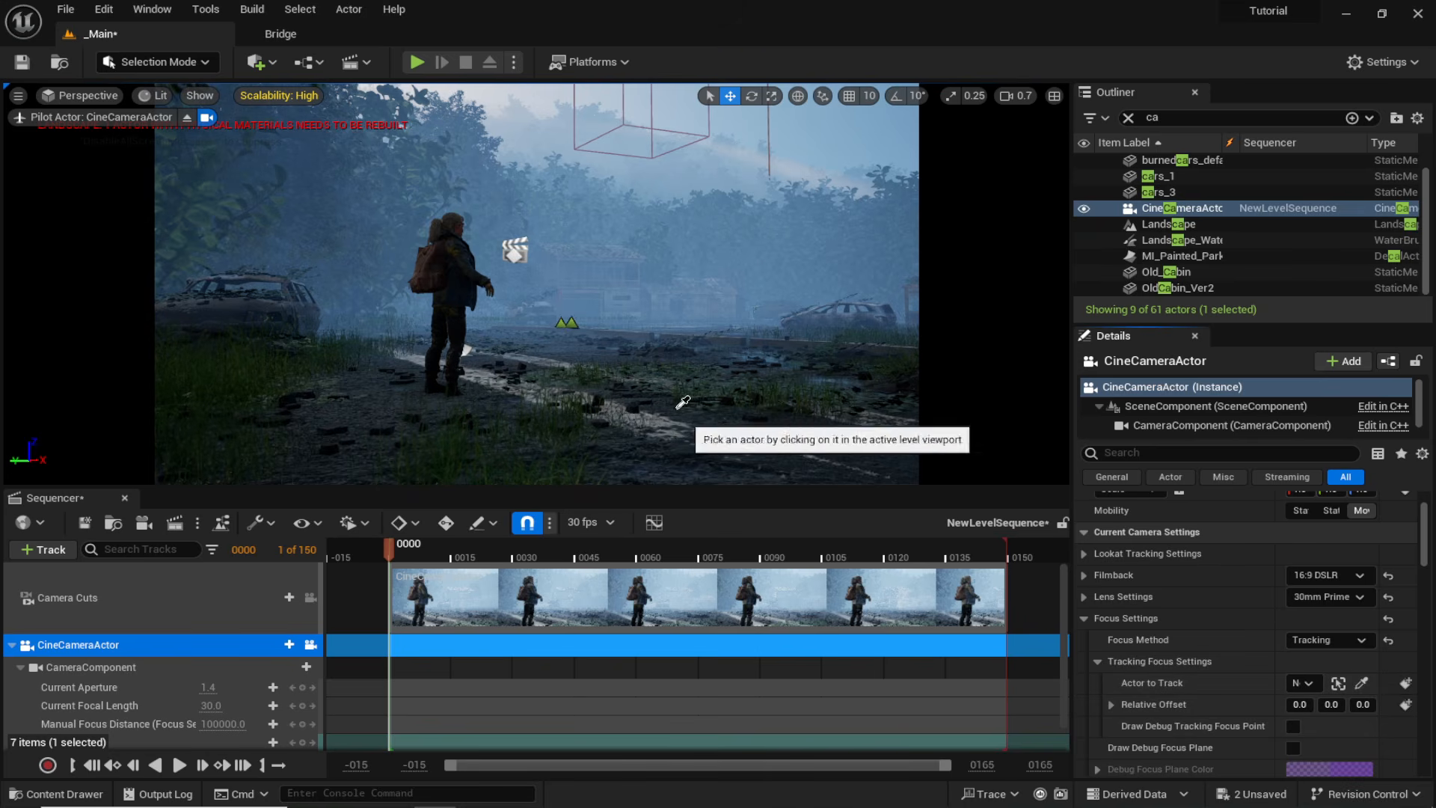
left_click(460, 259)
scroll(1241, 569, "up", 2)
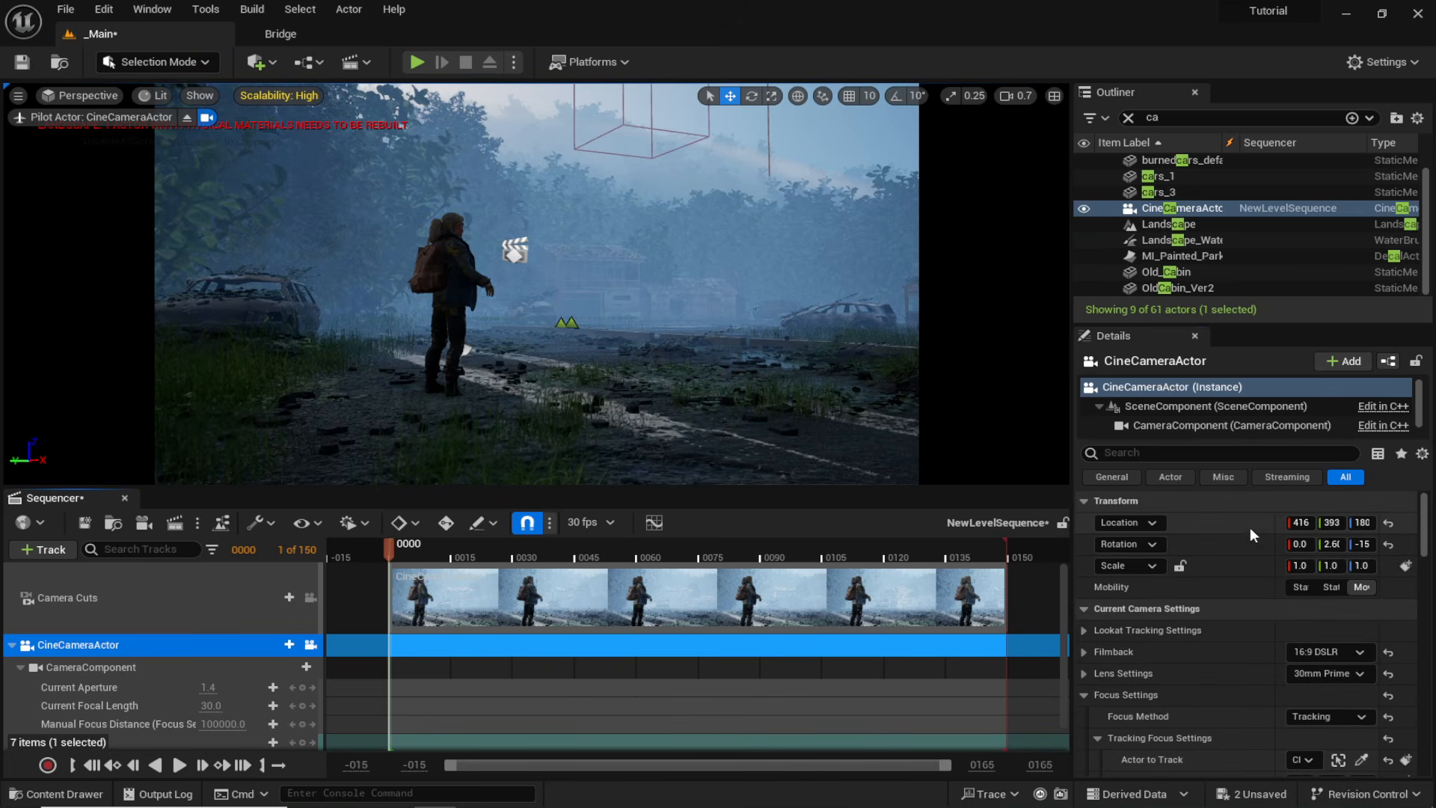
scroll(1246, 531, "down", 4)
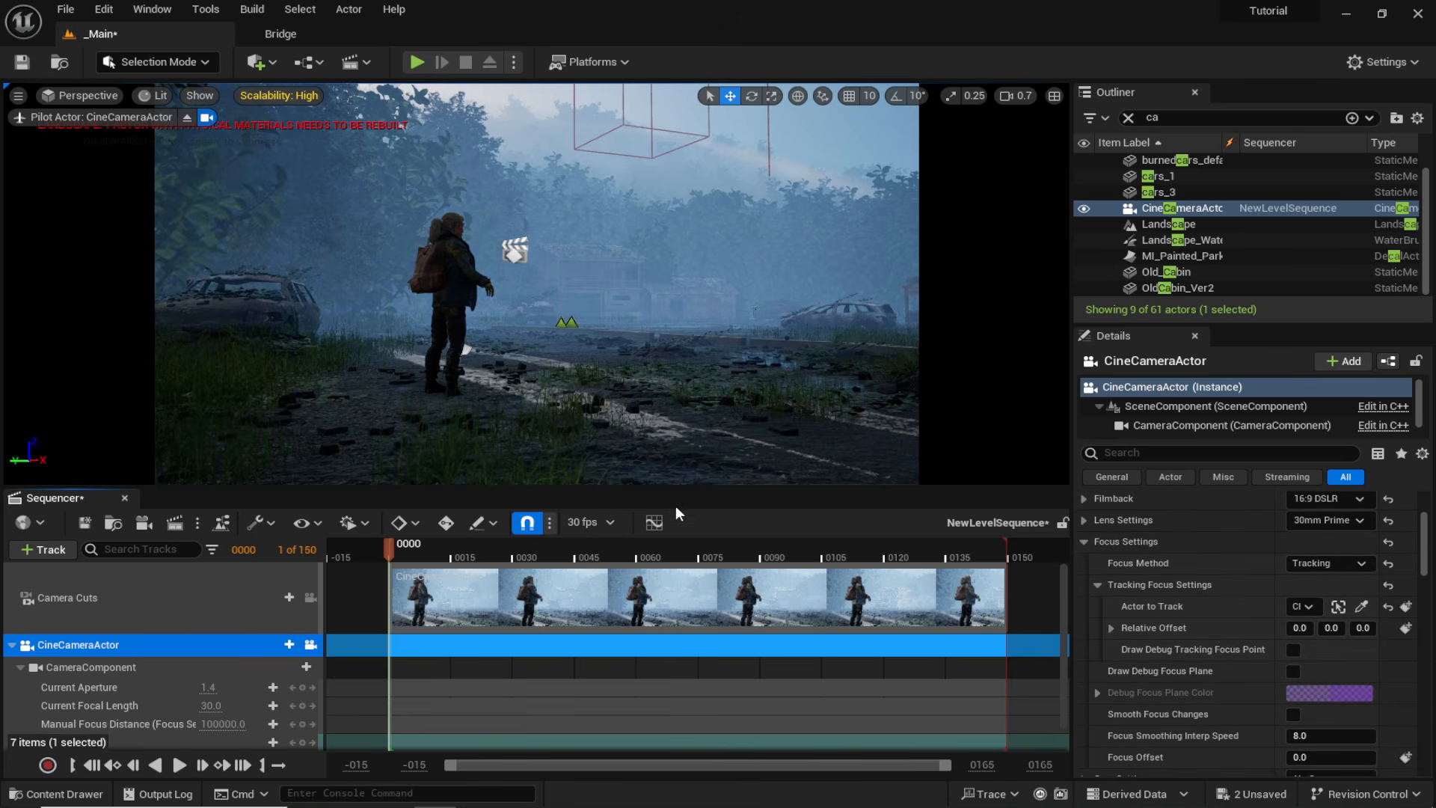
Set the level sequence's frame rate to 24 fps.
left_click(592, 523)
left_click(628, 217)
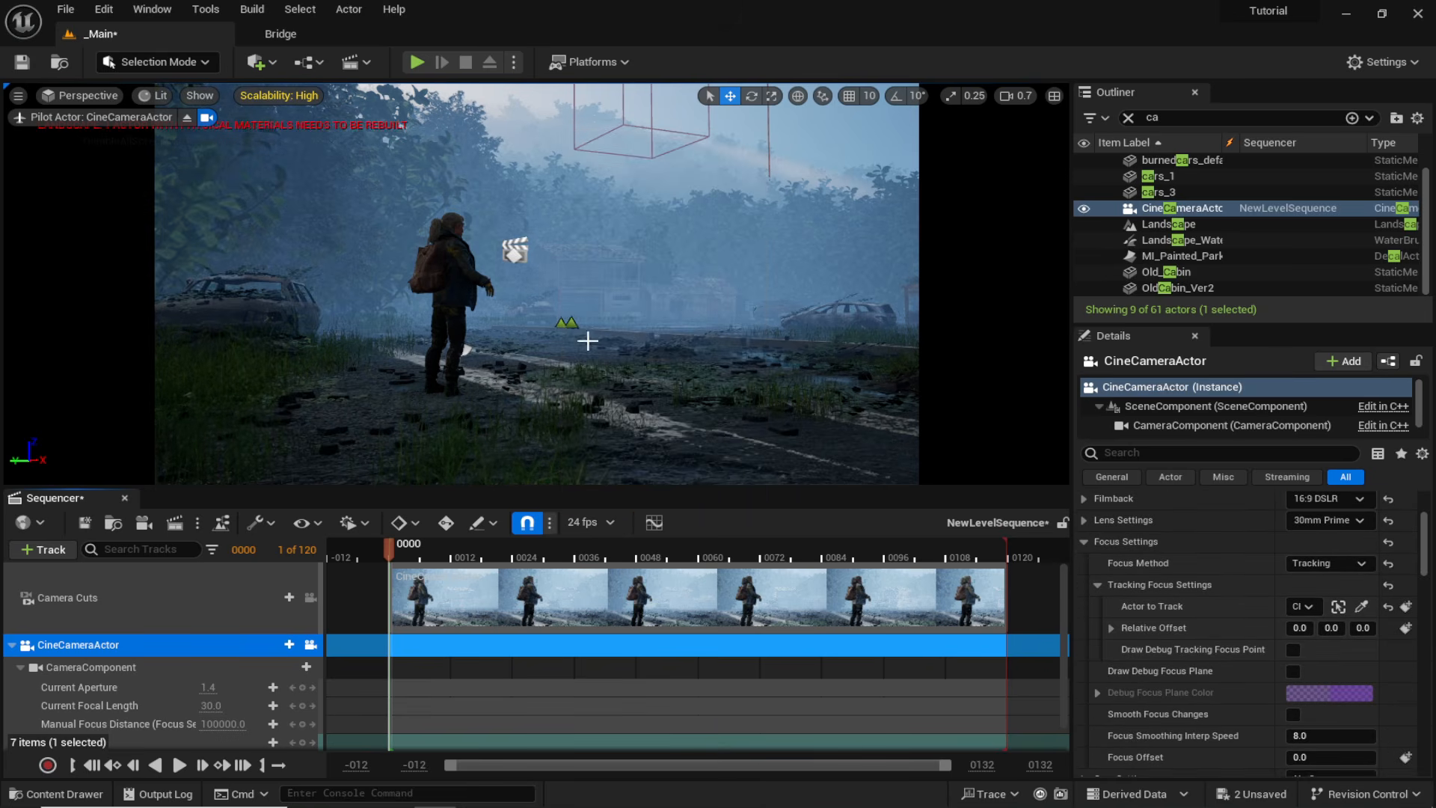
Add the Character actor to NewLevelSequence and assign the Character_Anim sequence to its Animation track.
left_click(449, 274)
scroll(1210, 214, "up", 1)
scroll(1209, 215, "down", 1)
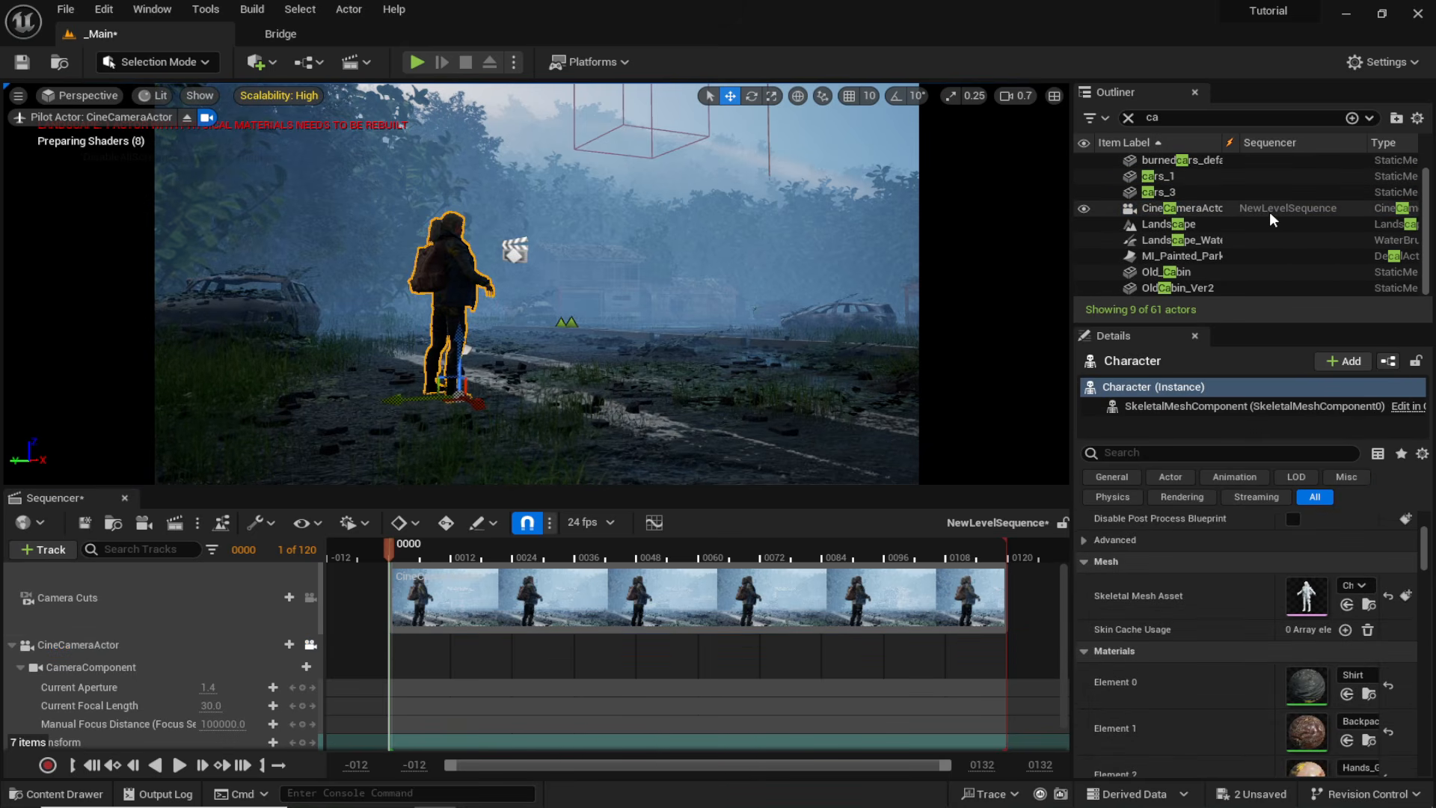
scroll(1271, 216, "up", 1)
left_click(1128, 117)
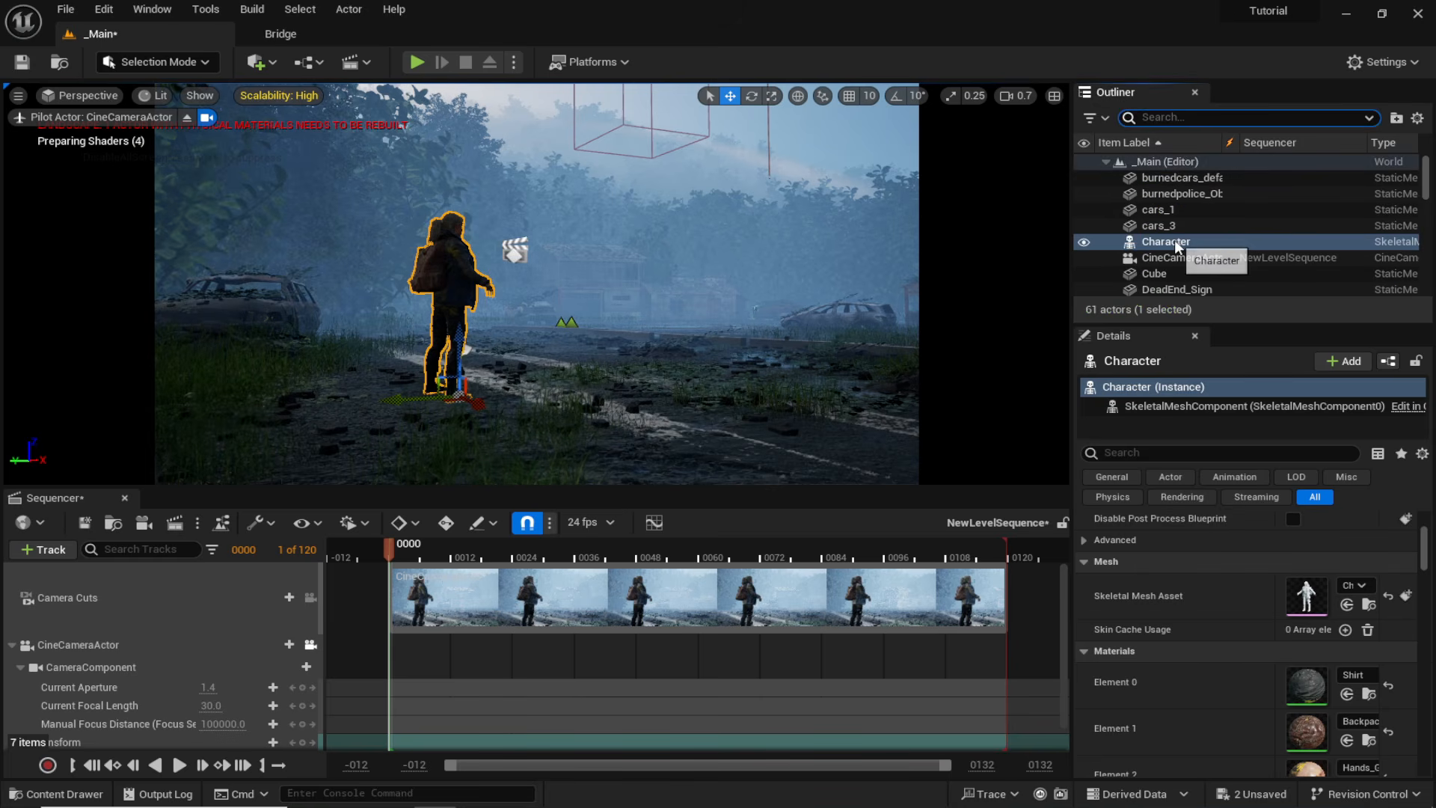
left_click_drag(290, 511, 121, 647)
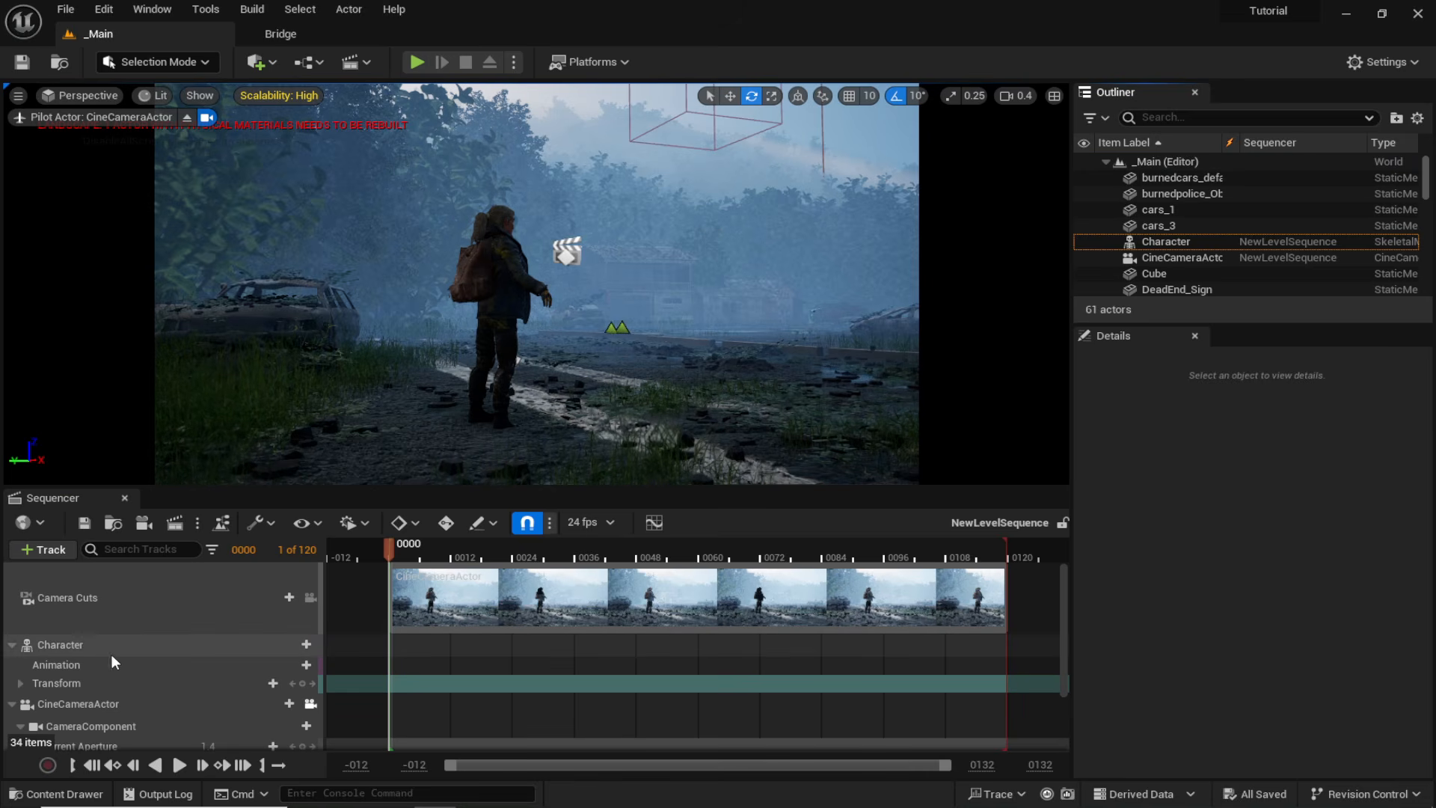
left_click(305, 664)
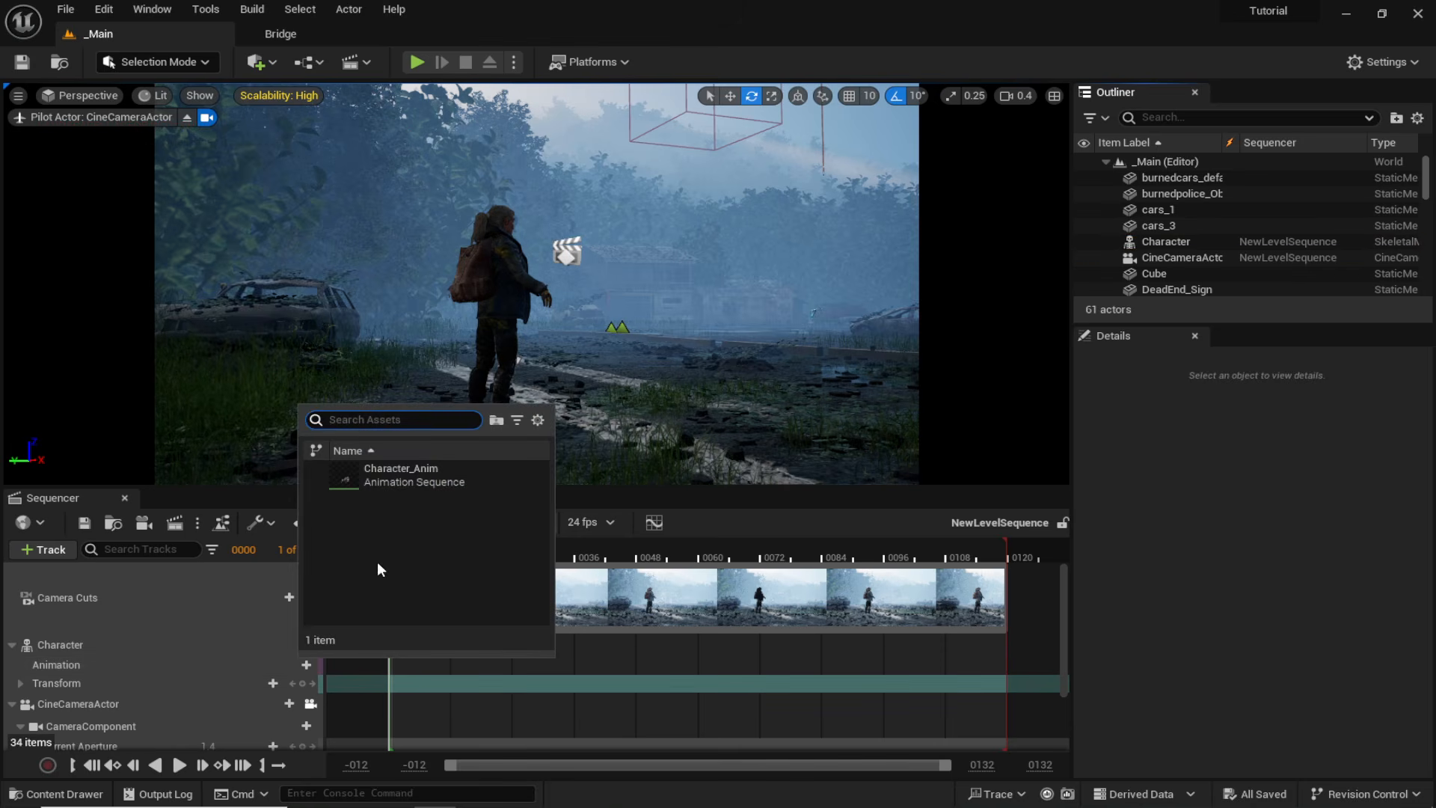
left_click(430, 479)
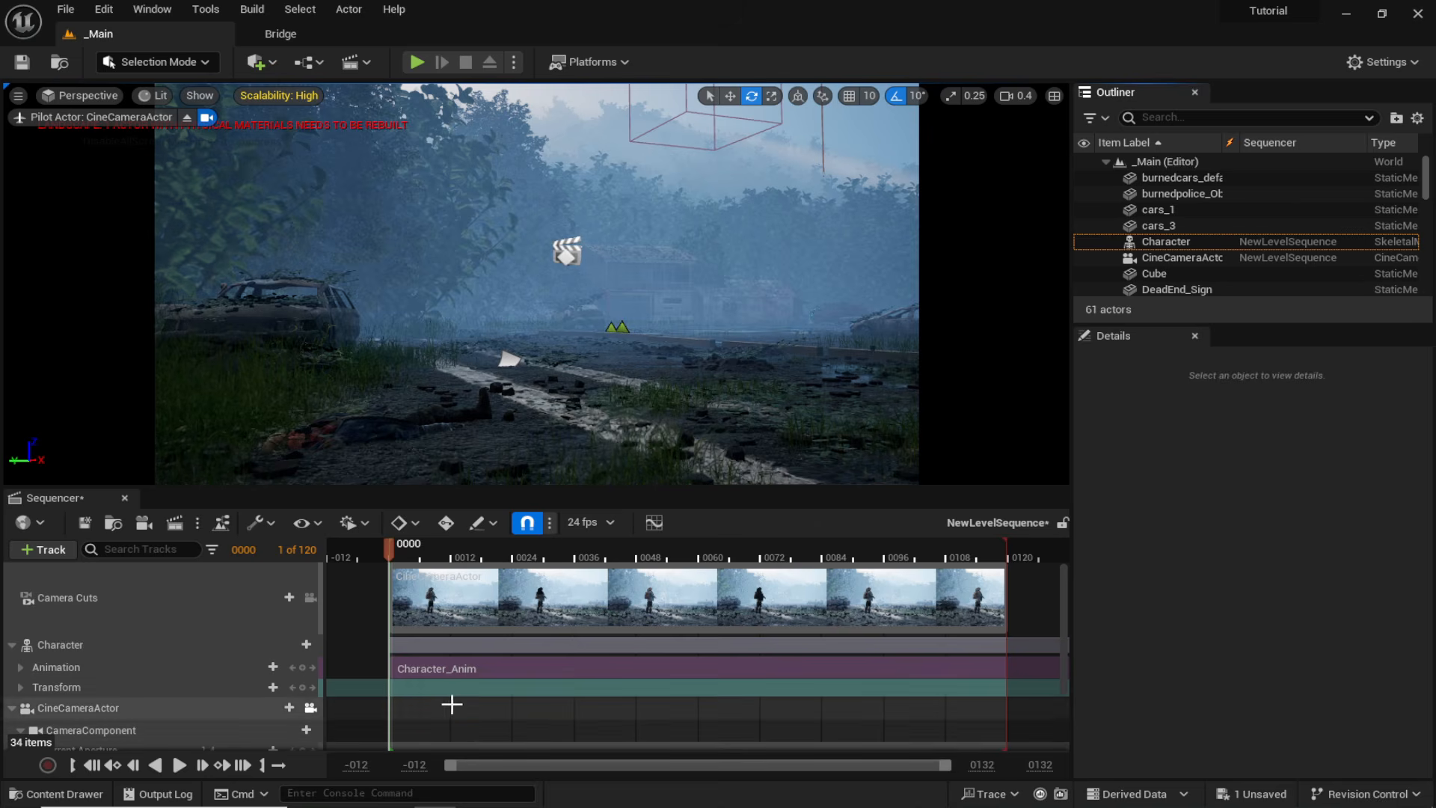
Rotate the lying Character 90° upright in local space and turn it to face down the road.
right_click_drag(508, 372, 479, 379)
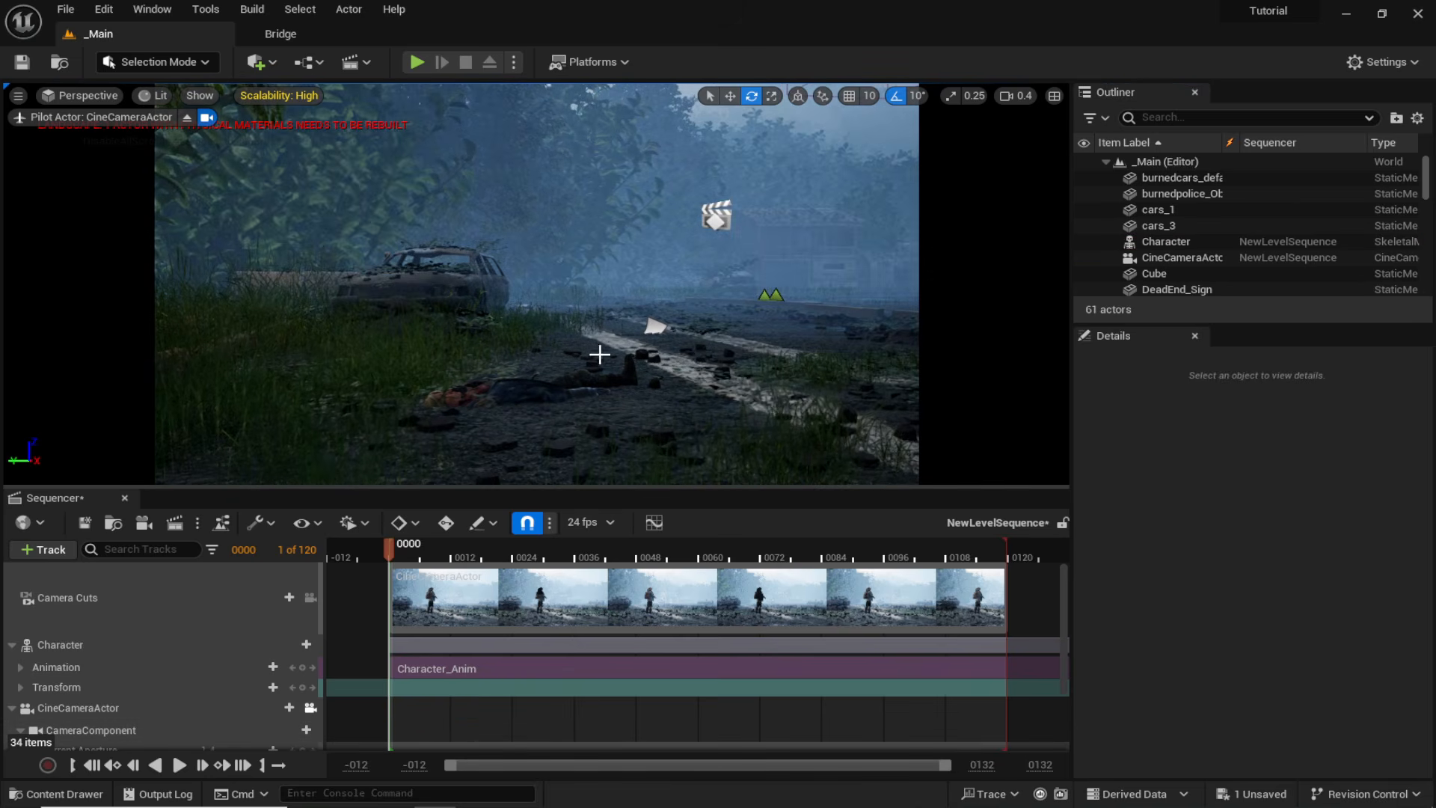
right_click_drag(595, 356, 636, 353)
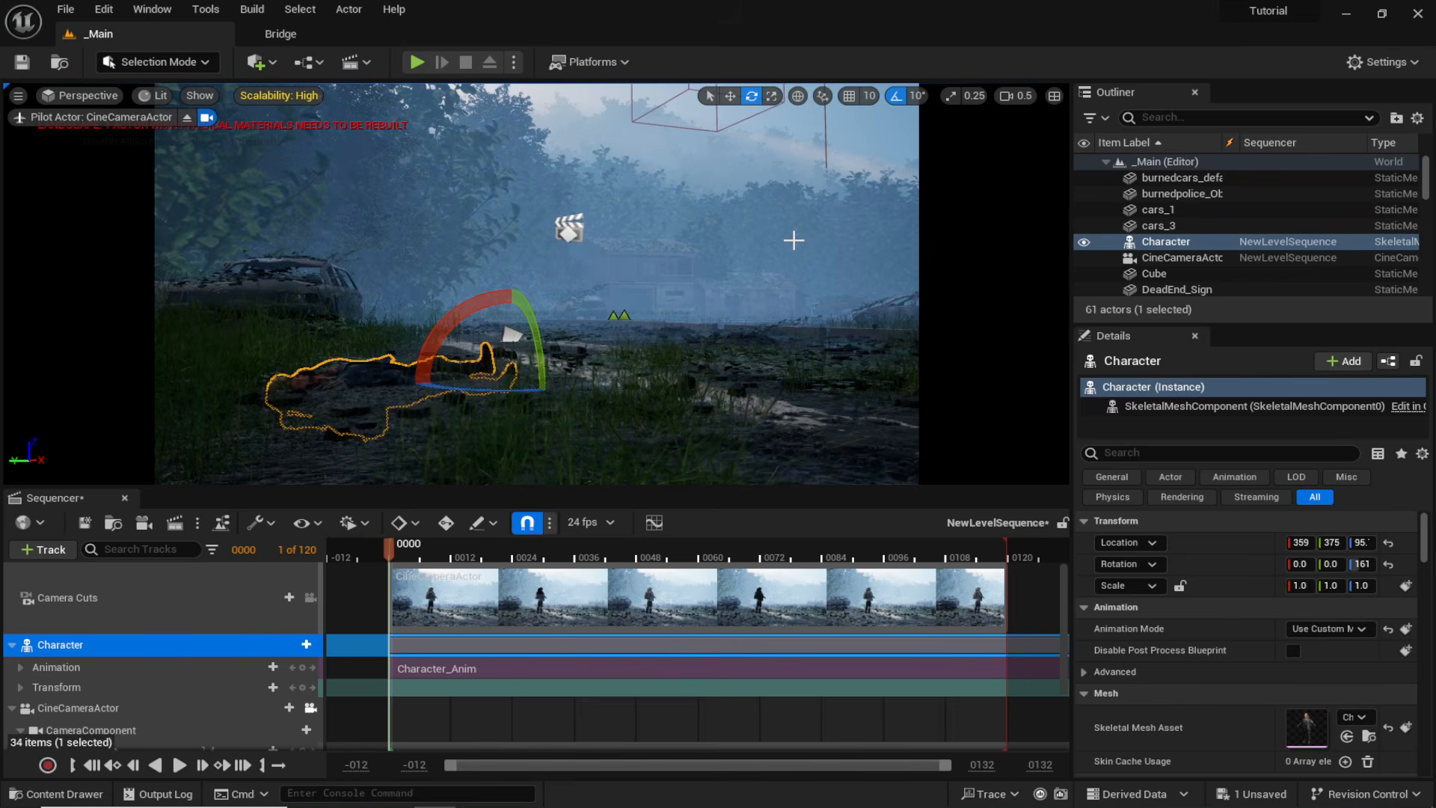
left_click(797, 96)
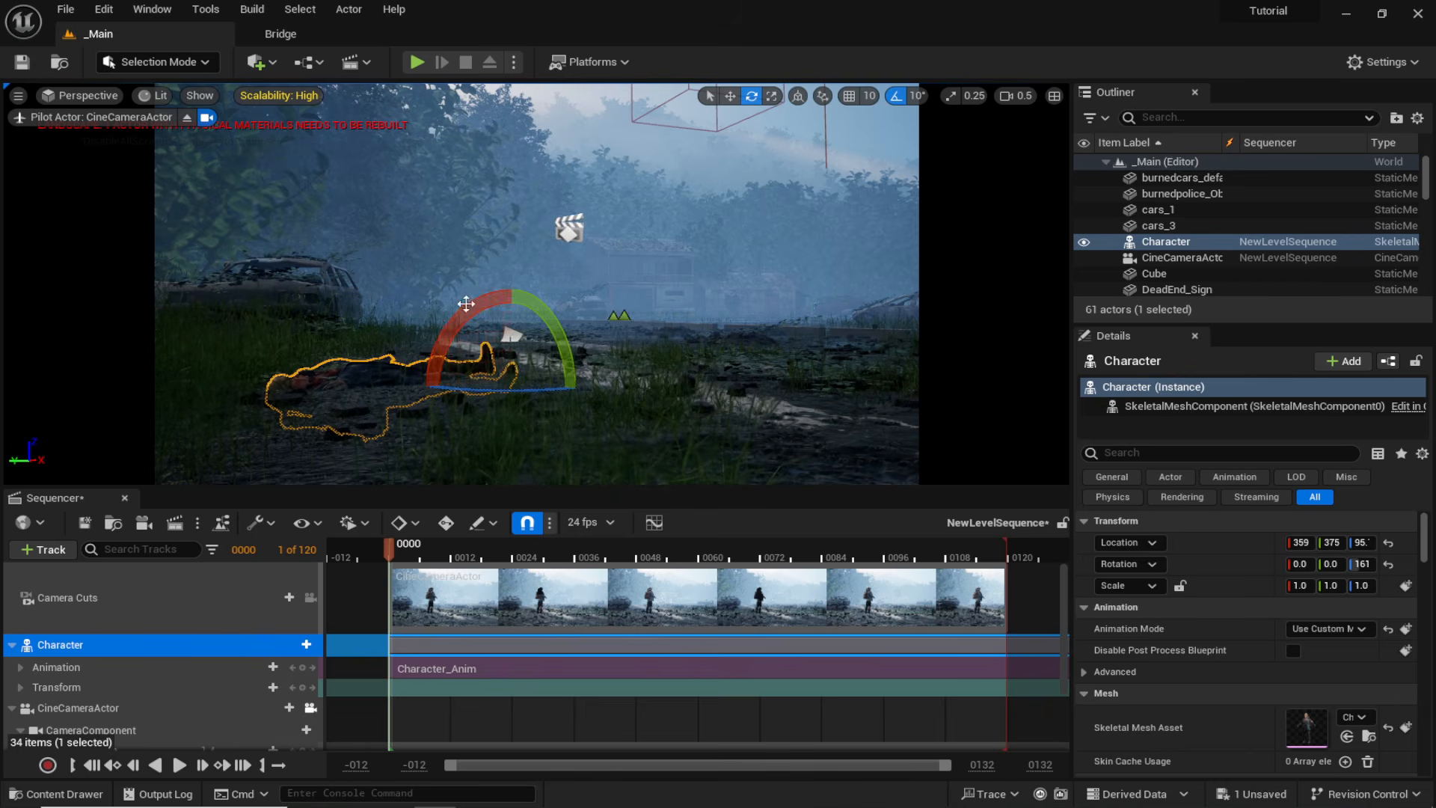
left_click_drag(444, 348, 598, 377)
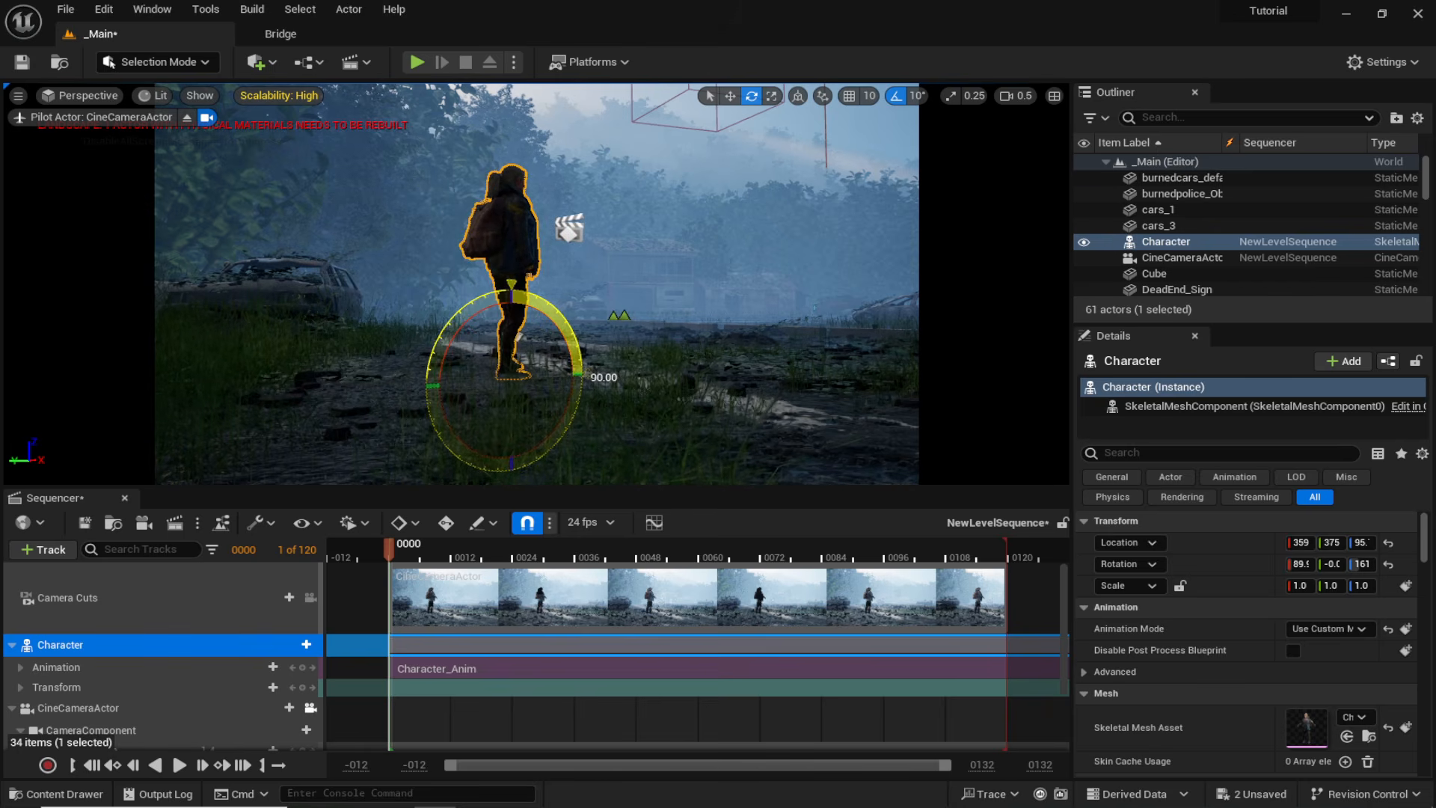
right_click_drag(596, 250, 538, 454)
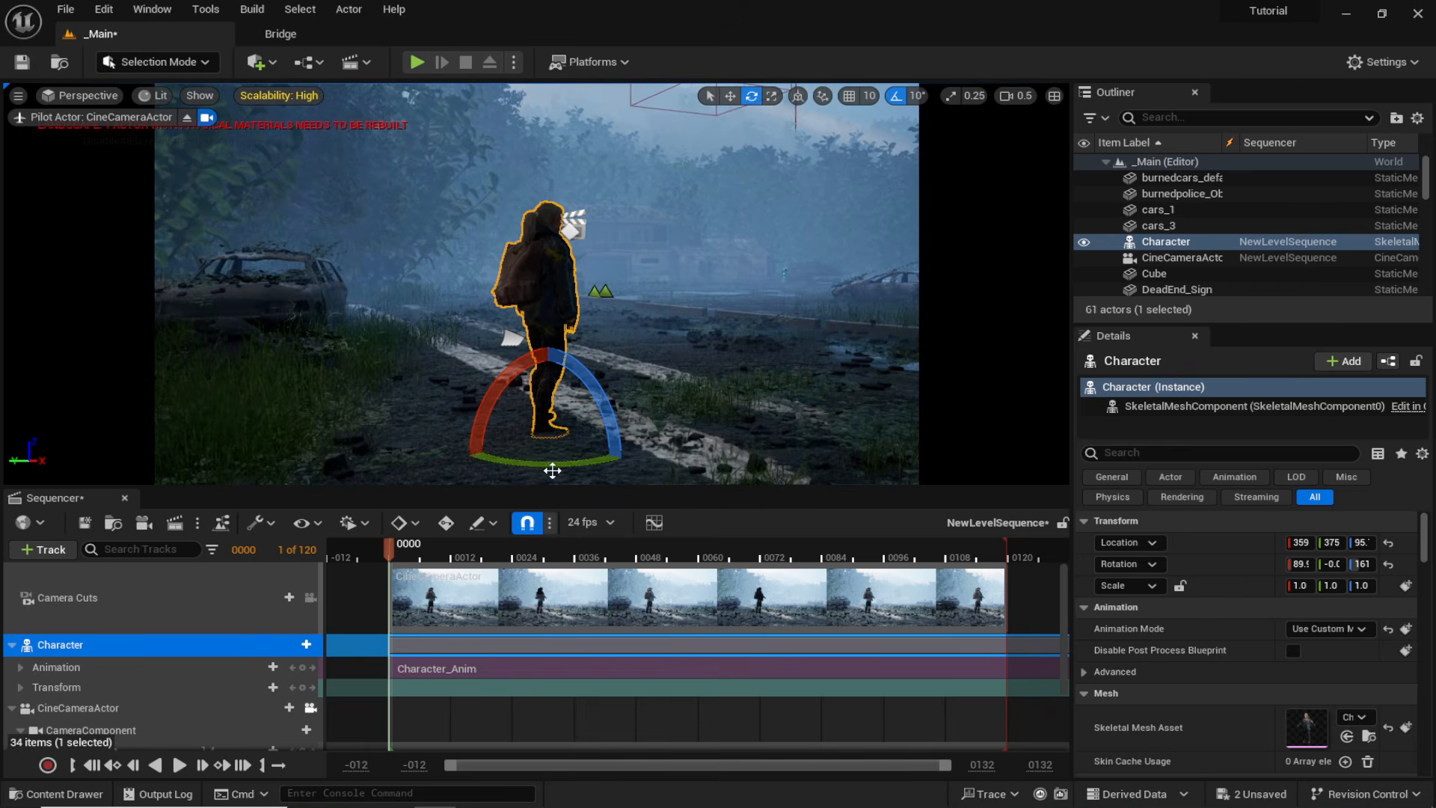
left_click_drag(565, 466, 530, 432)
key("w")
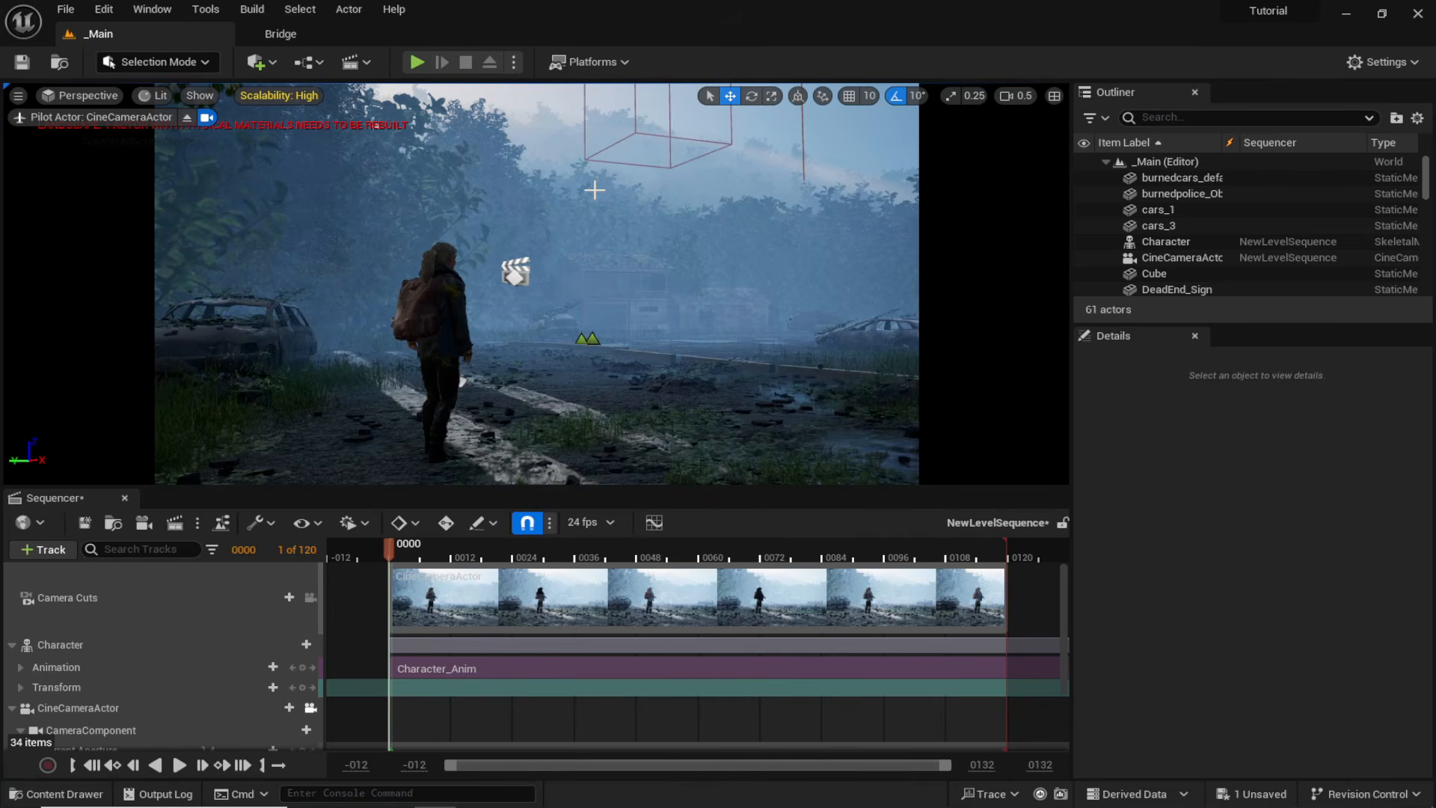
Switch to the Epic Games Launcher and add the Realistic Starter VFX Pack Vol 2 from the Vault to the Tutorial project.
left_click(258, 62)
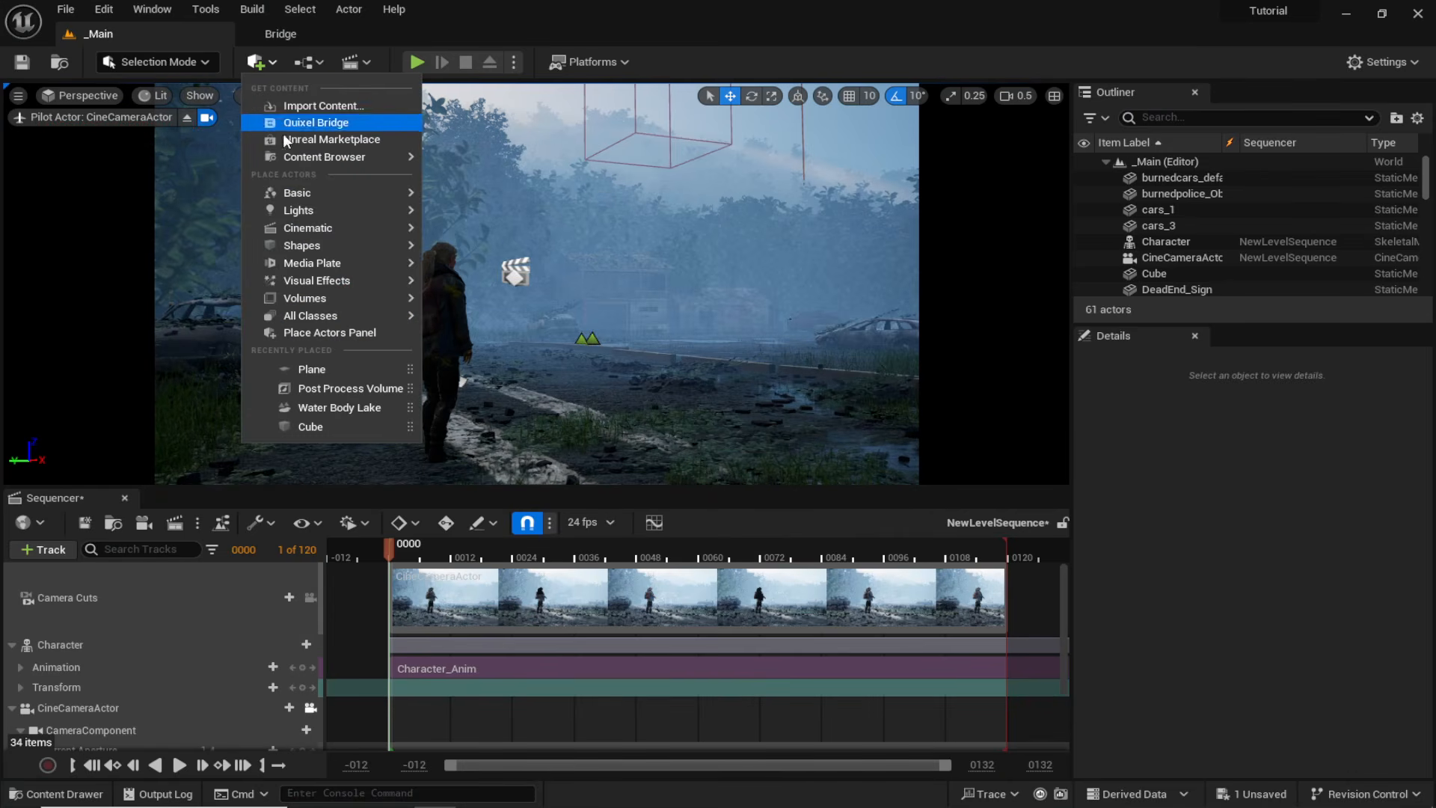
left_click(313, 141)
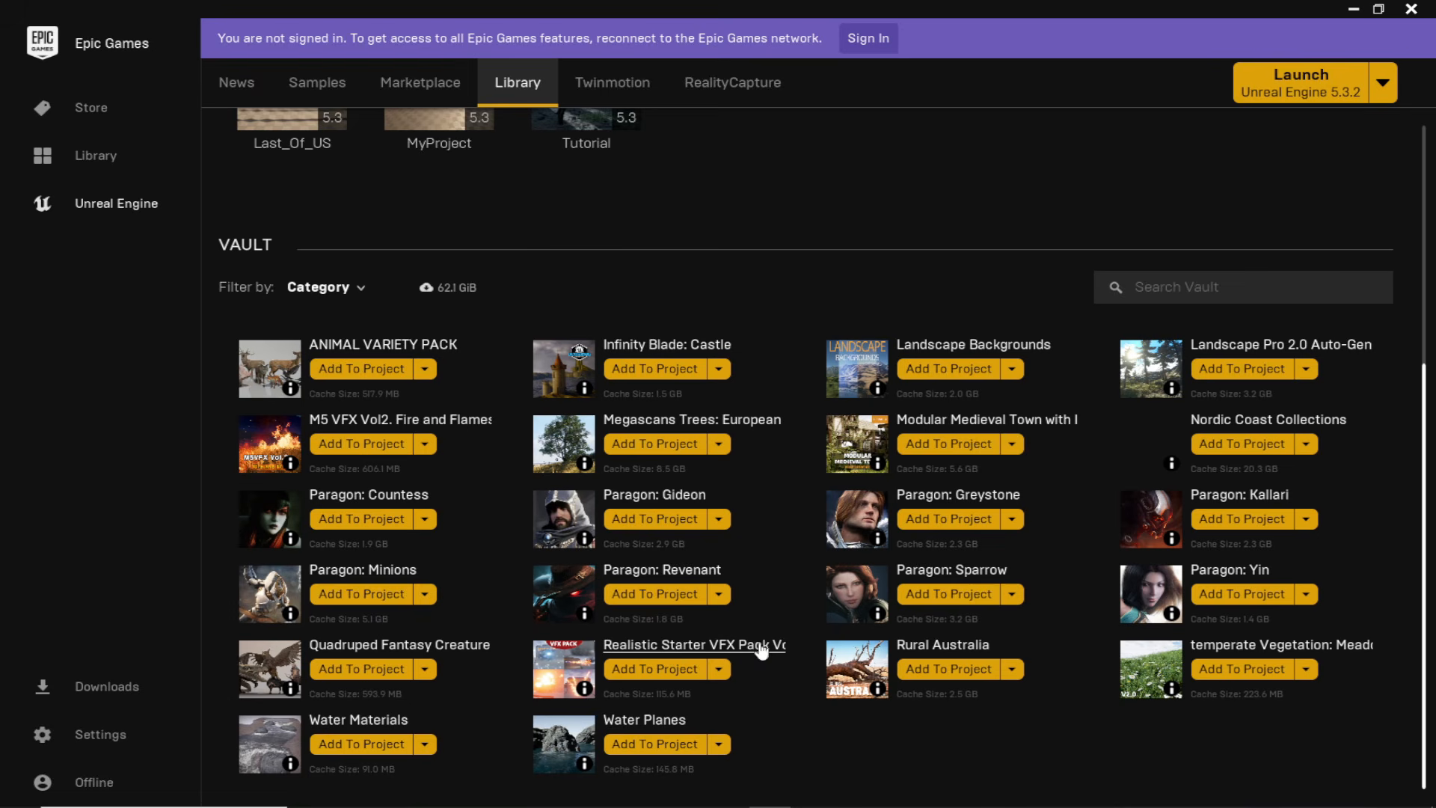
left_click(675, 669)
left_click(781, 329)
left_click(784, 605)
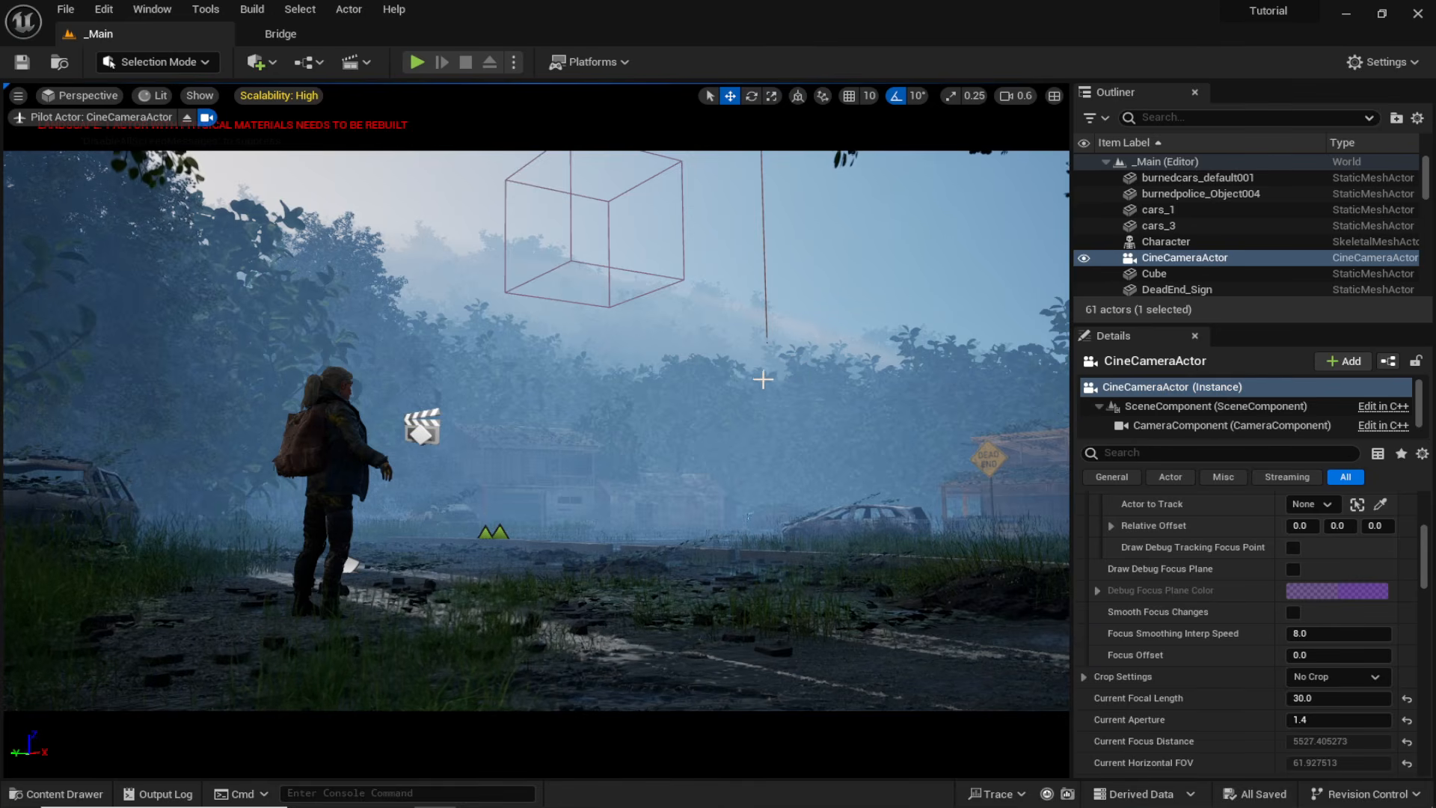
Reframe the camera on the character and open the Particles/Smoke folder of Realistic_Starter_VFX_Pack_Vol2 in the project content.
right_click_drag(779, 380, 721, 404)
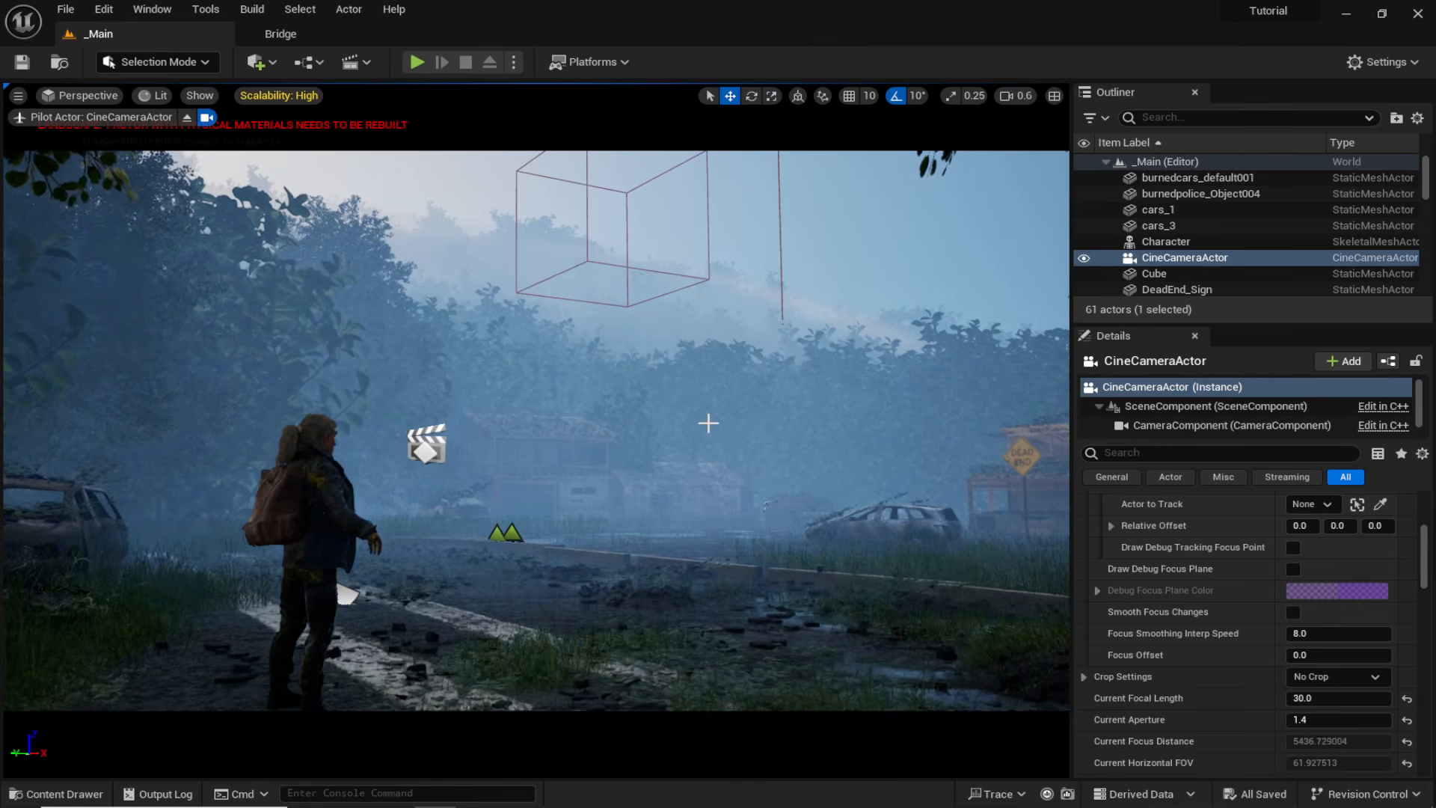
key("ctrl+space")
left_click(846, 636)
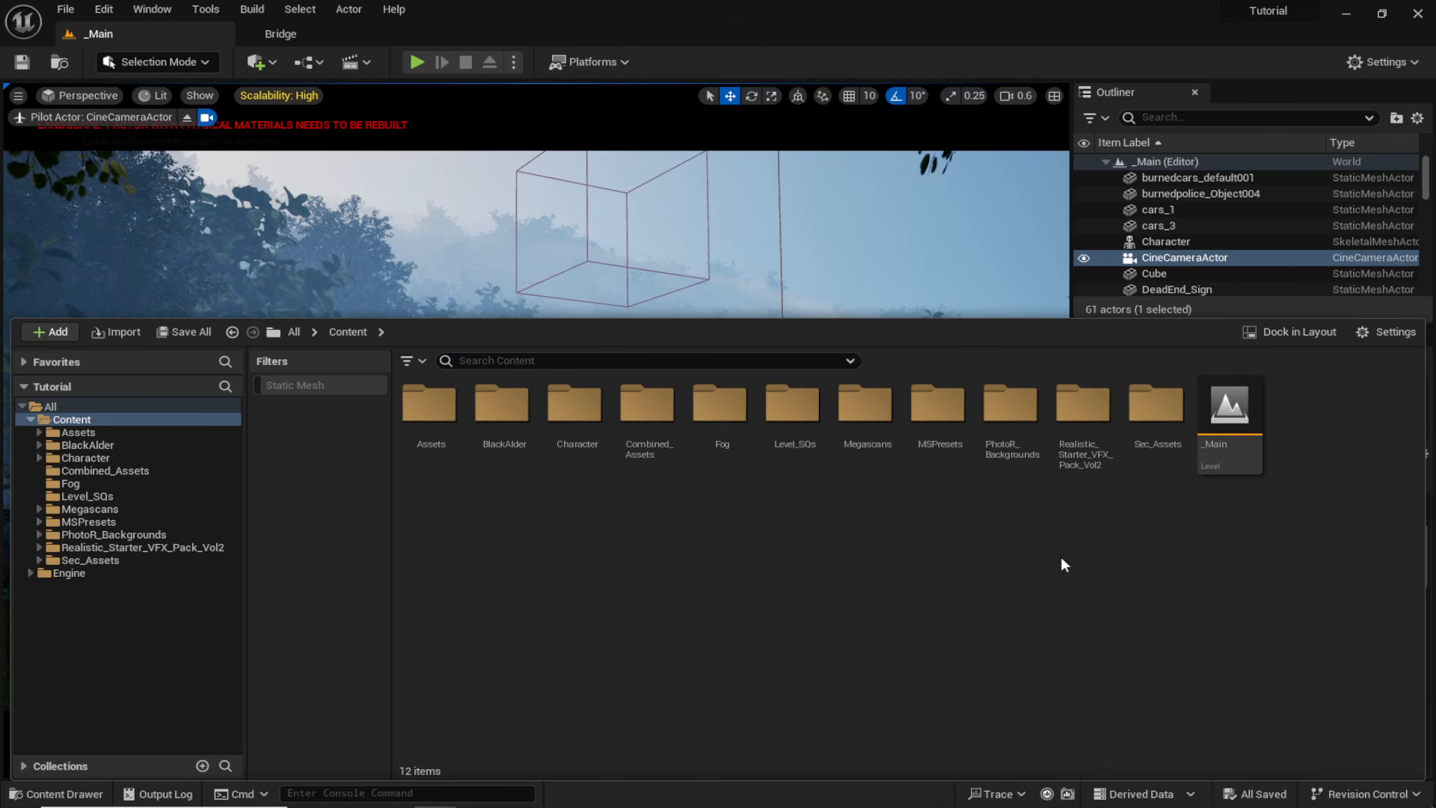
double_click(1096, 436)
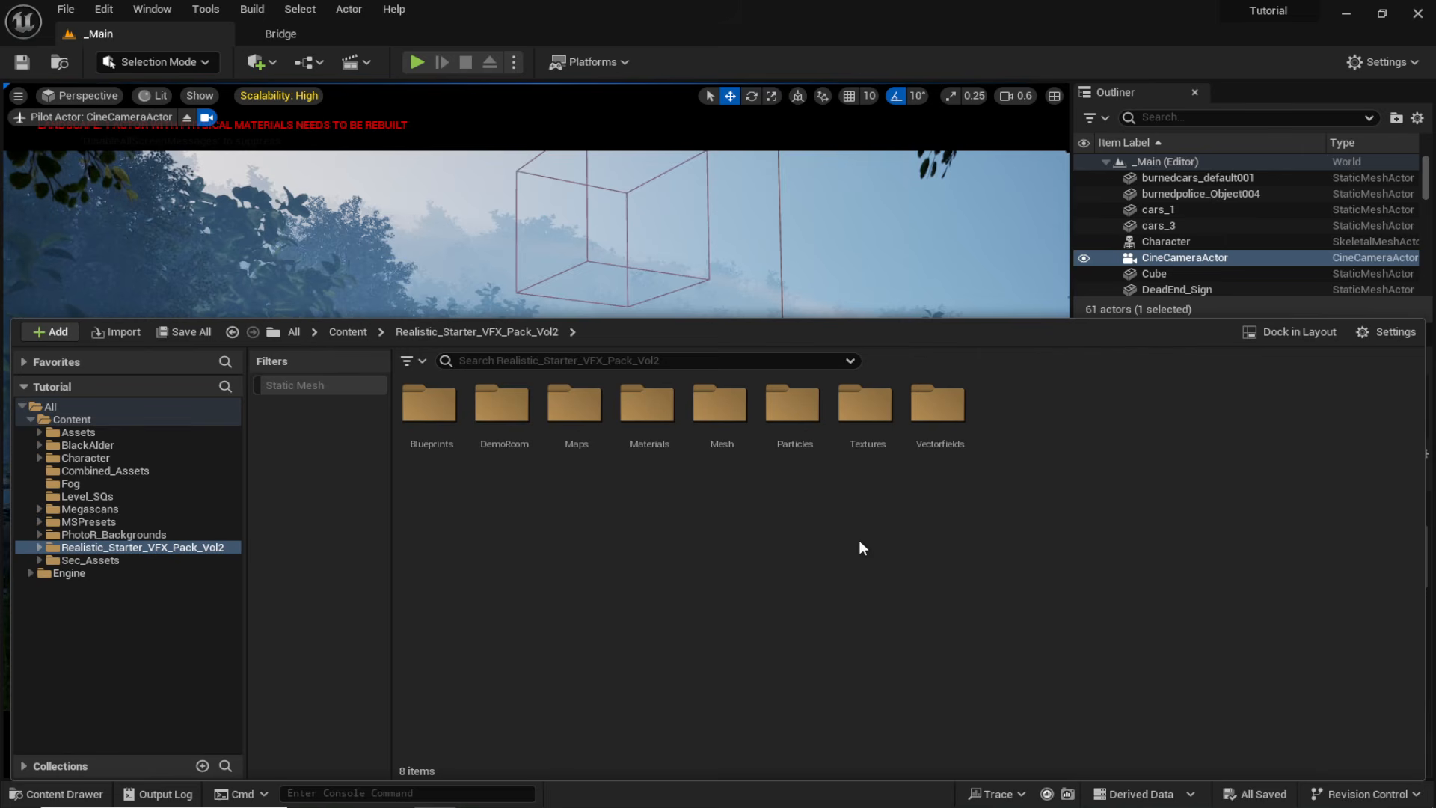
double_click(791, 426)
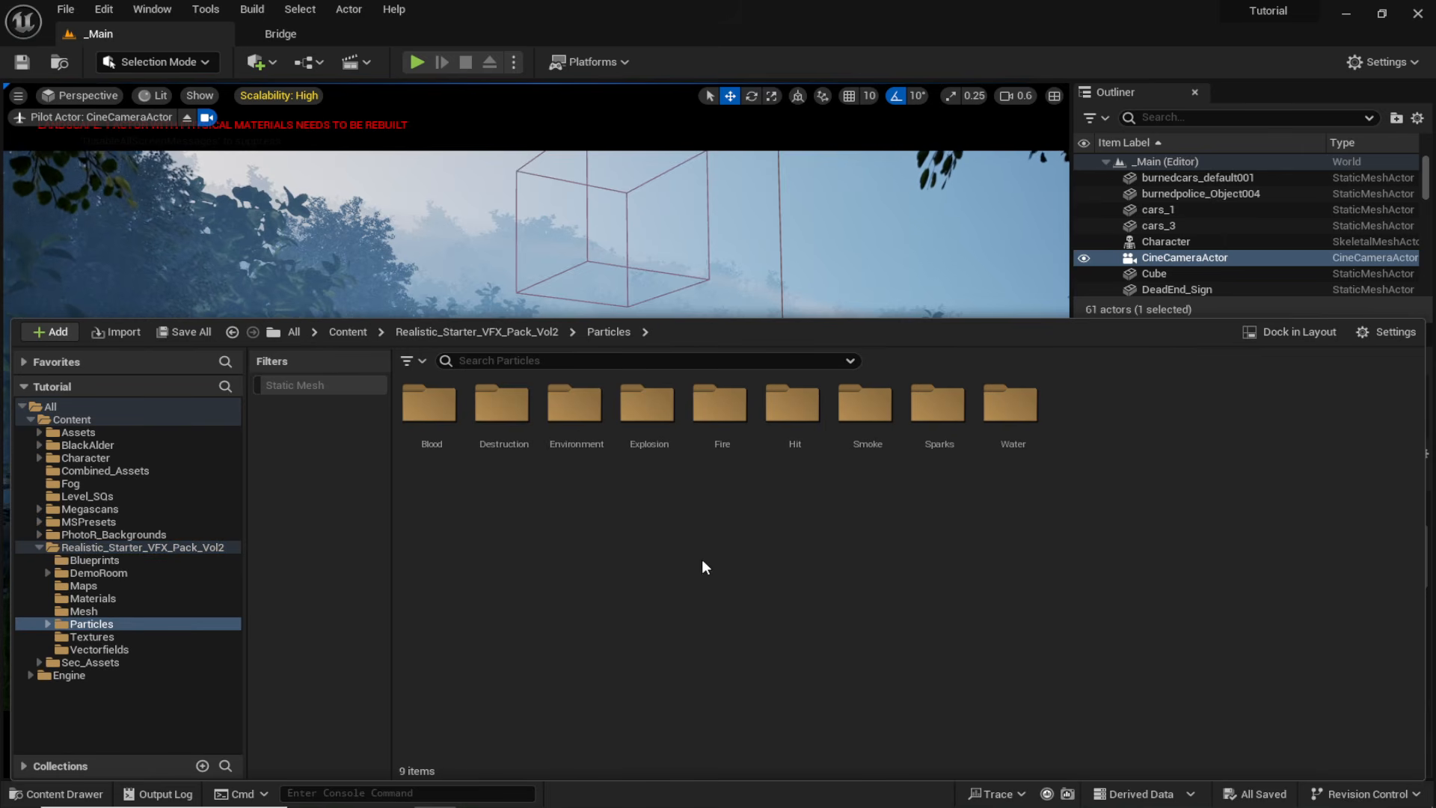
double_click(865, 430)
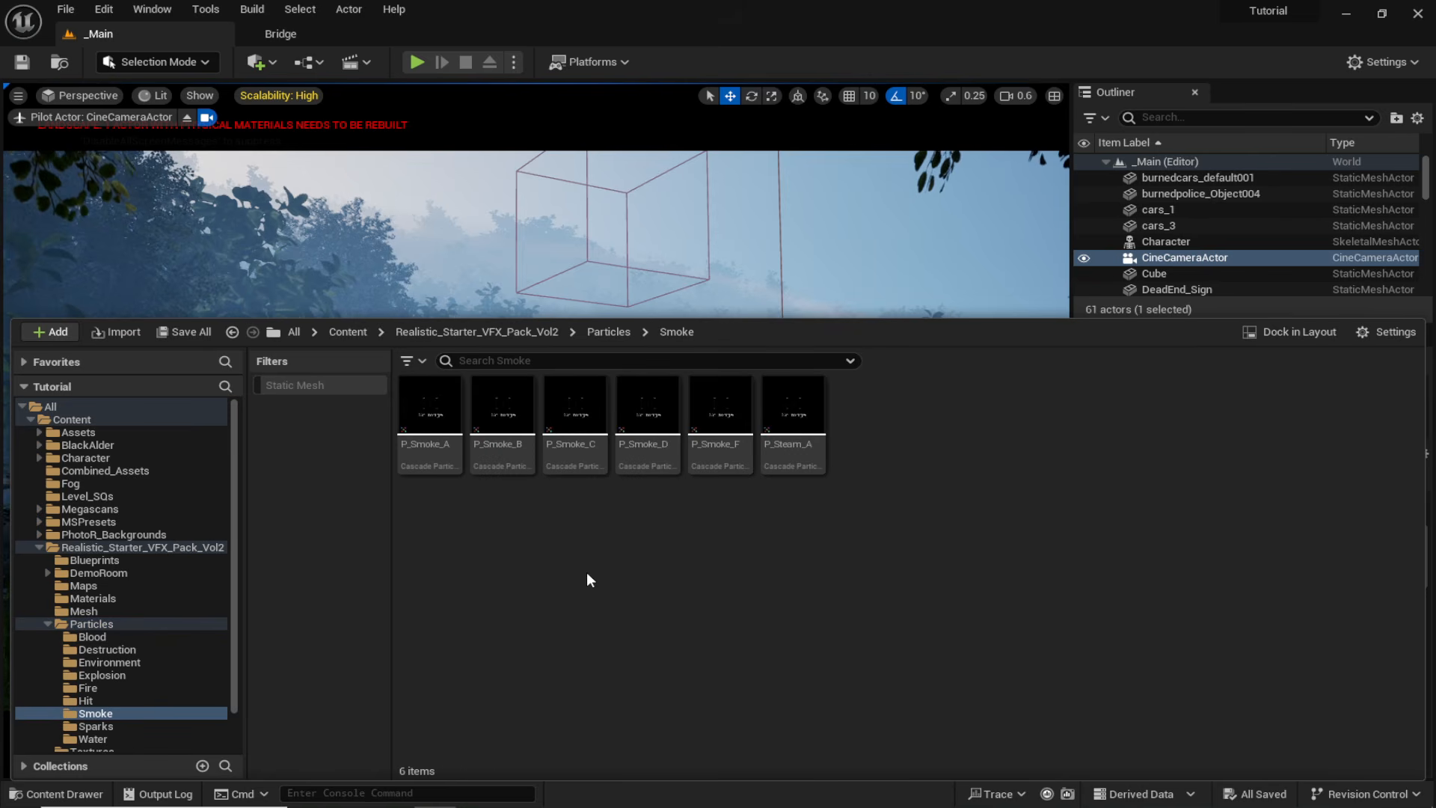
Place the P_Smoke_A particle effect on the road ahead of the character and raise it above the ground.
left_click_drag(433, 460, 653, 472)
left_click_drag(670, 587, 669, 580)
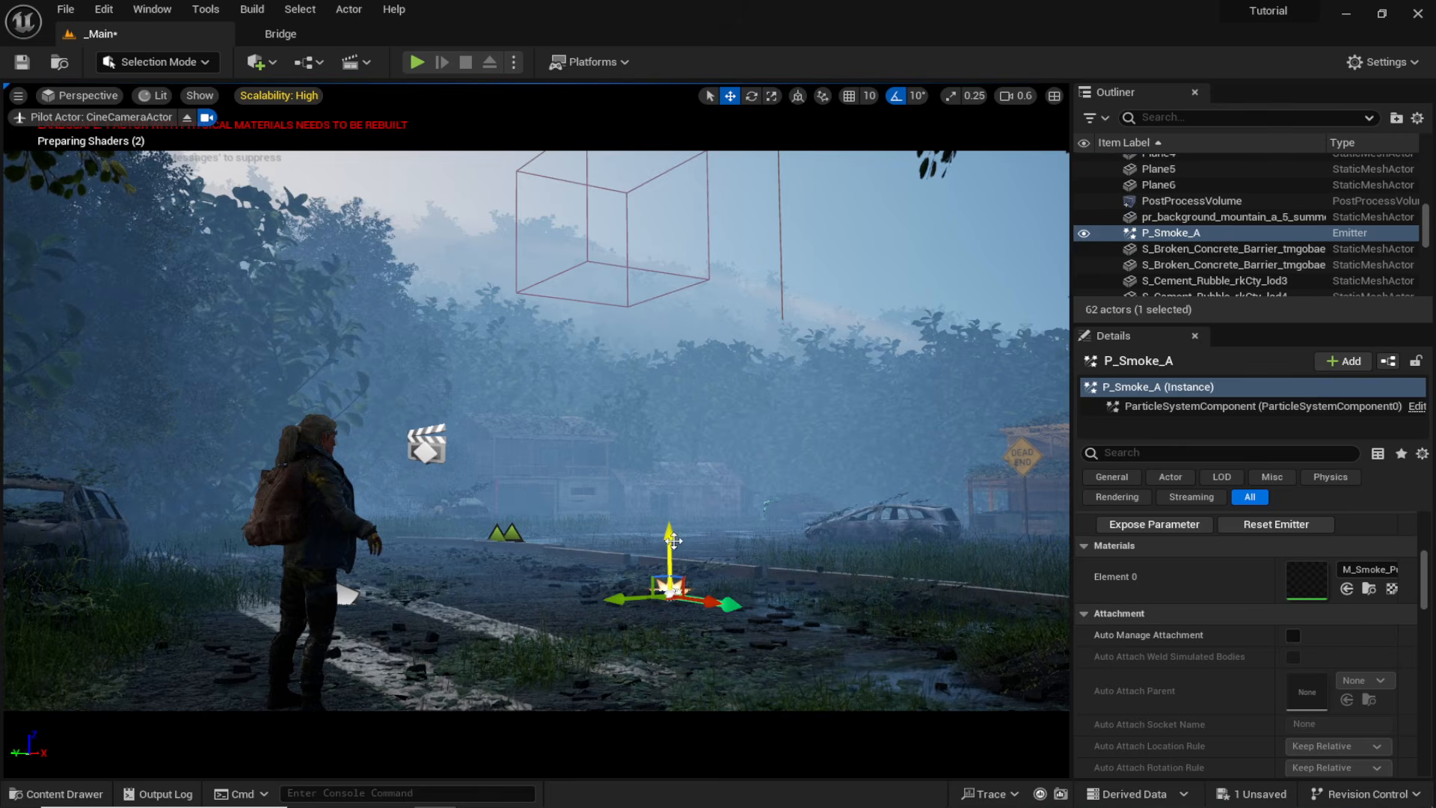
left_click_drag(673, 510, 674, 444)
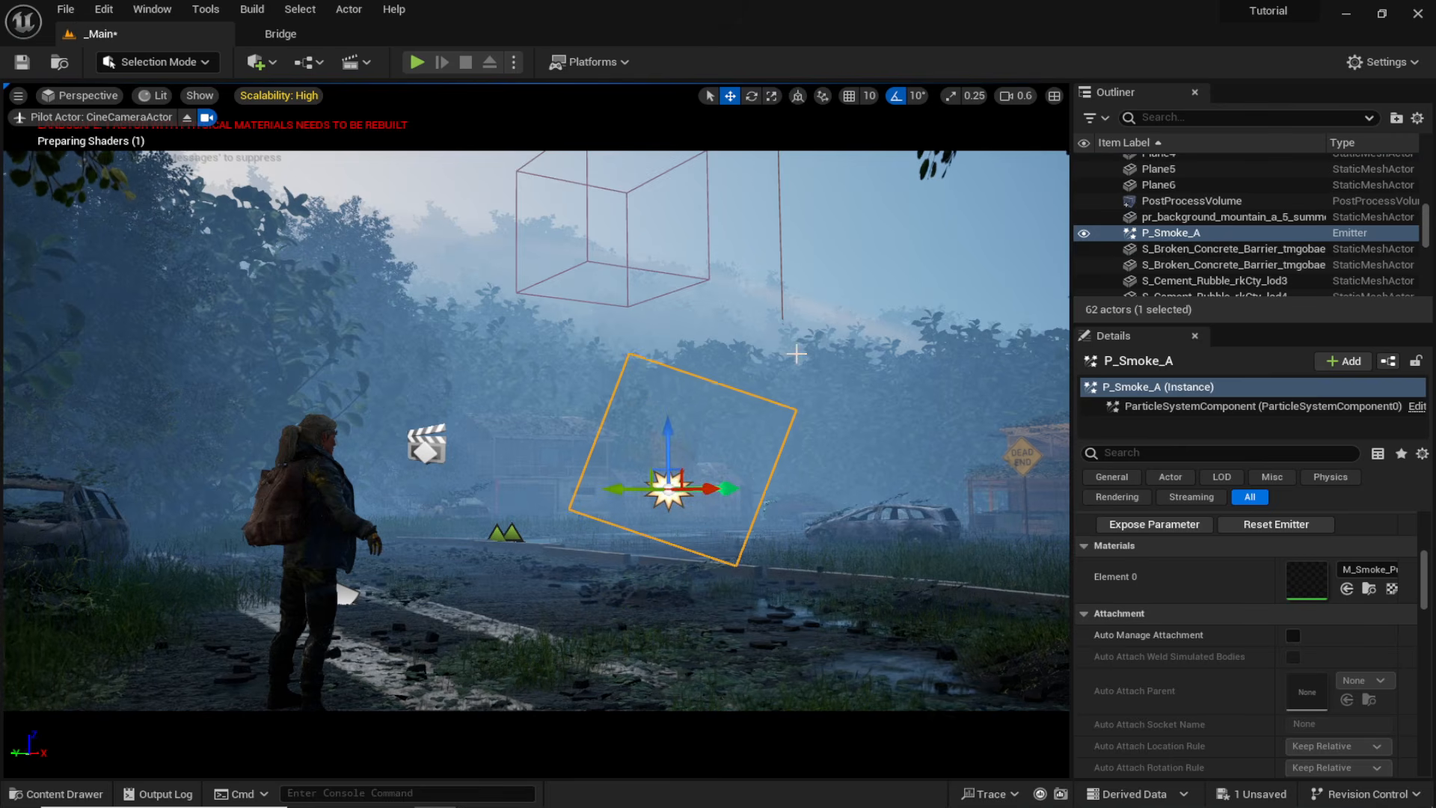
Open the P_Smoke_A particle system and set its Update Time FPS to 24 and Warmup Time to 500.
key("ctrl+space")
left_click(633, 593)
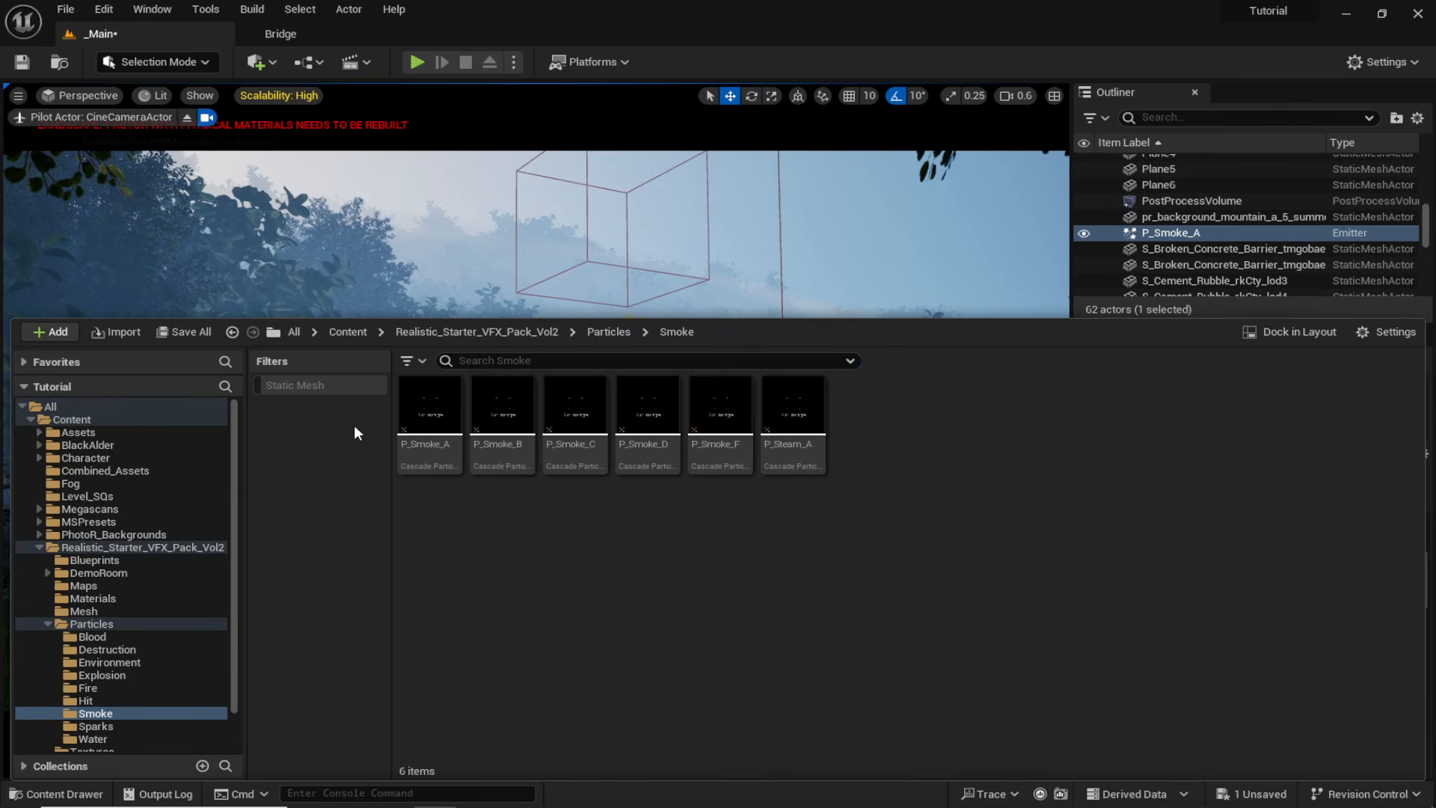
double_click(430, 427)
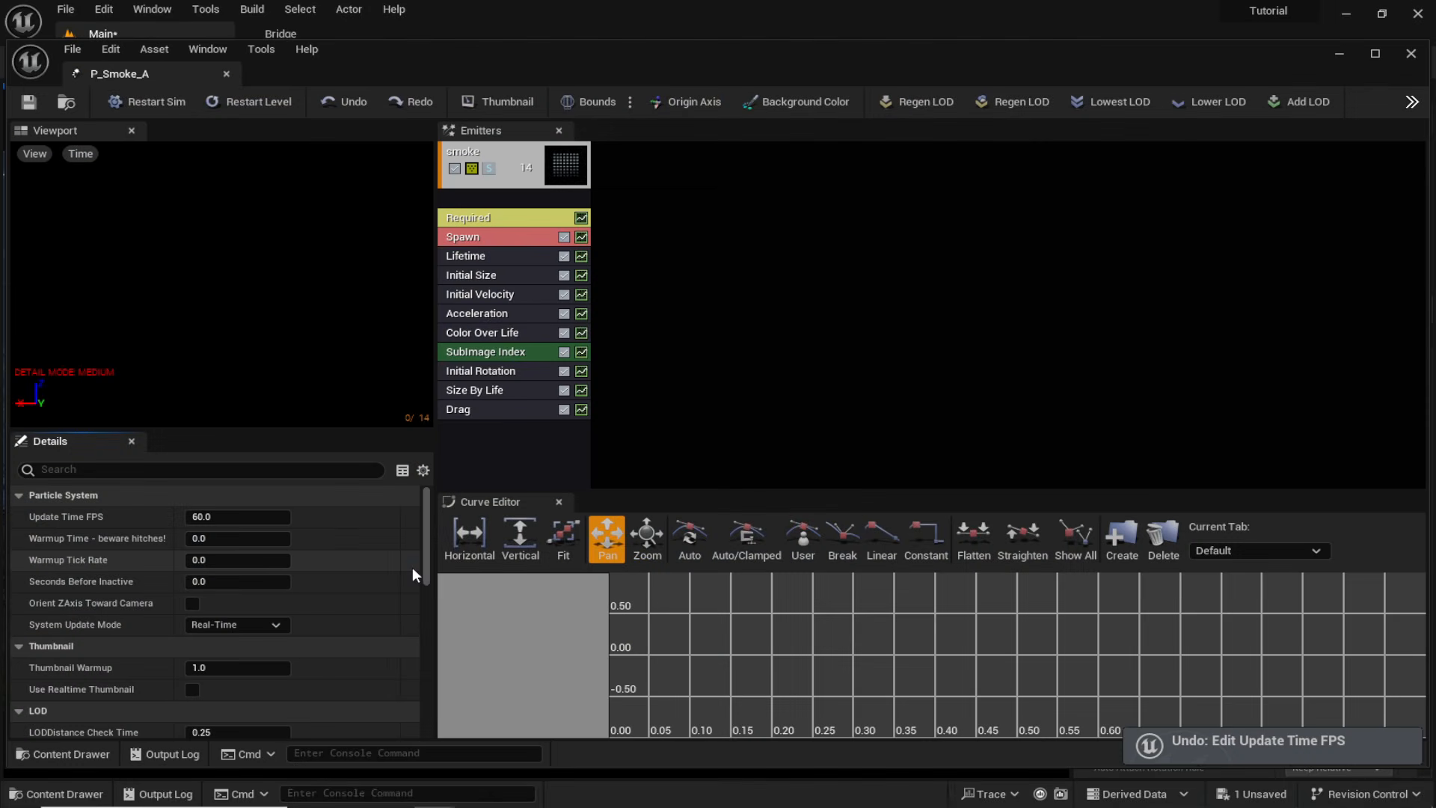
left_click(201, 517)
type("24")
left_click(200, 536)
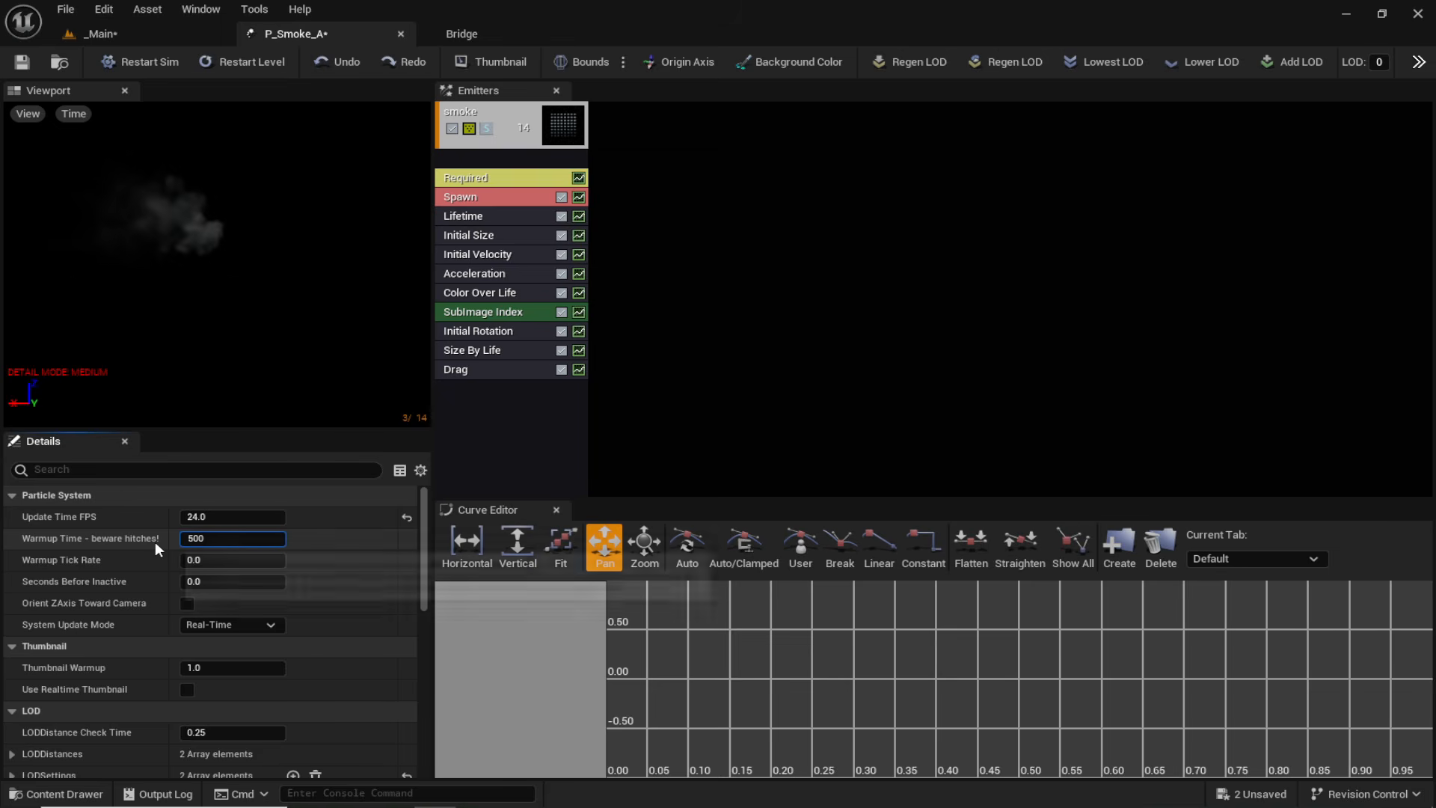
left_click(486, 370)
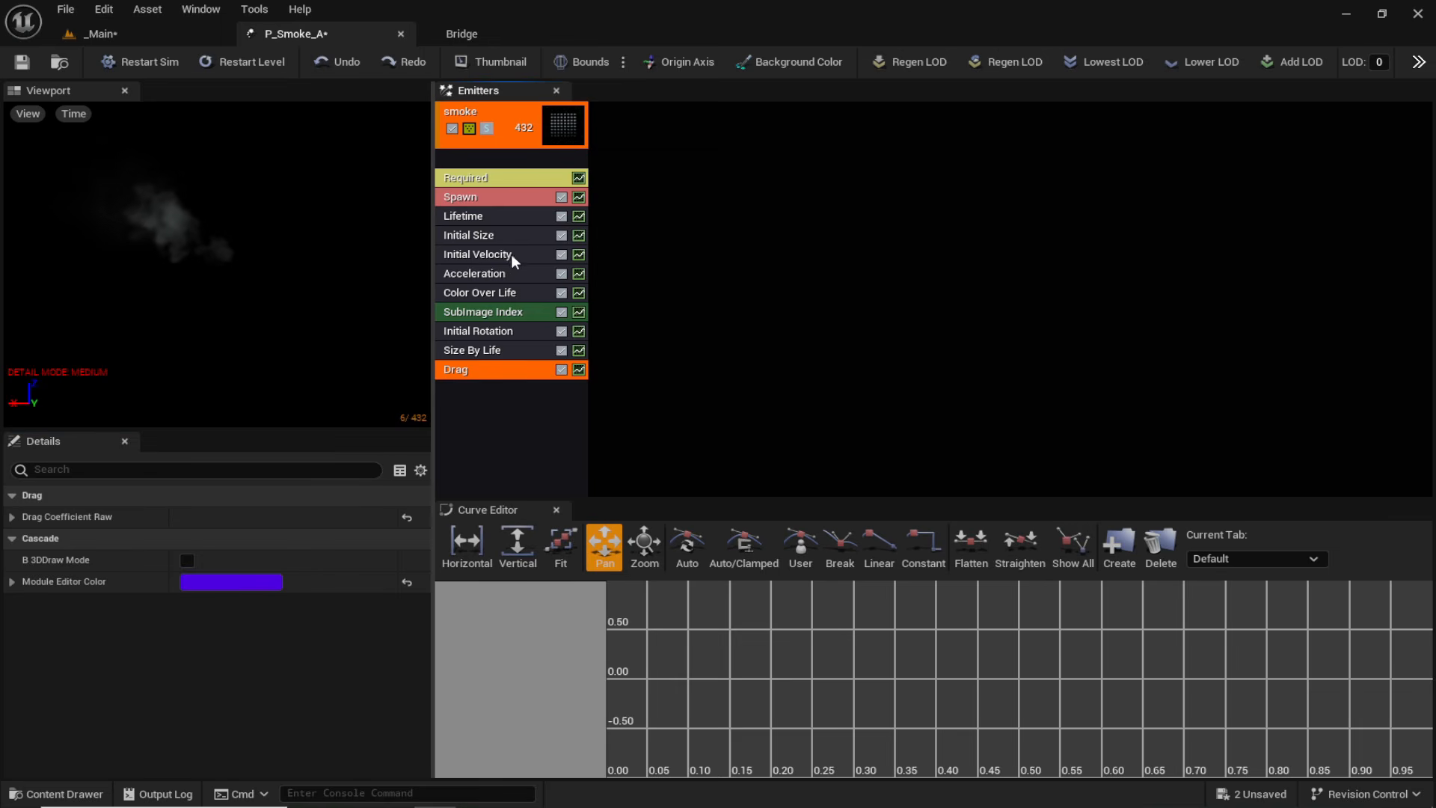
Set the smoke's Initial Velocity Z values to 600 for Max and 400 for Min, and save the particle system.
left_click(473, 250)
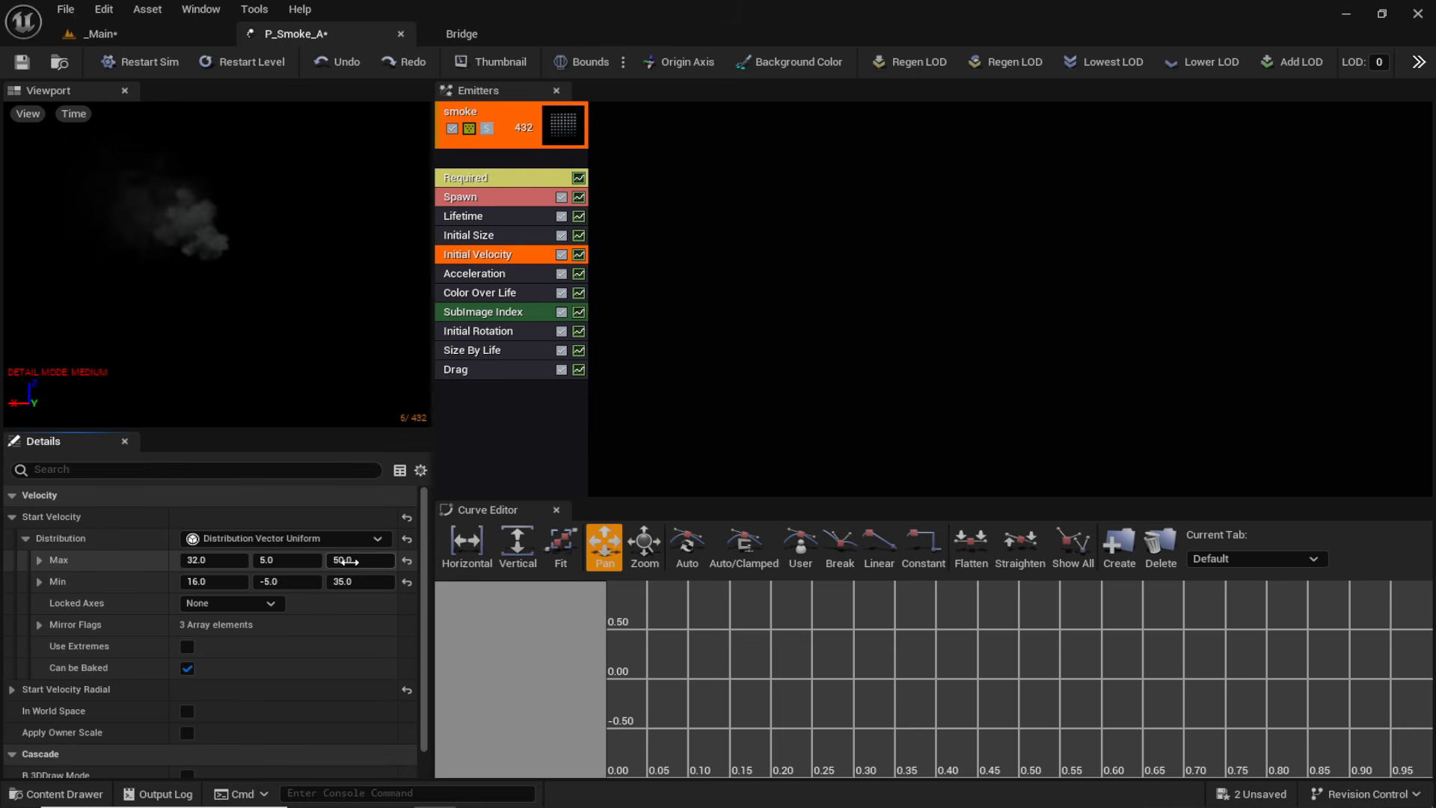
type("6")
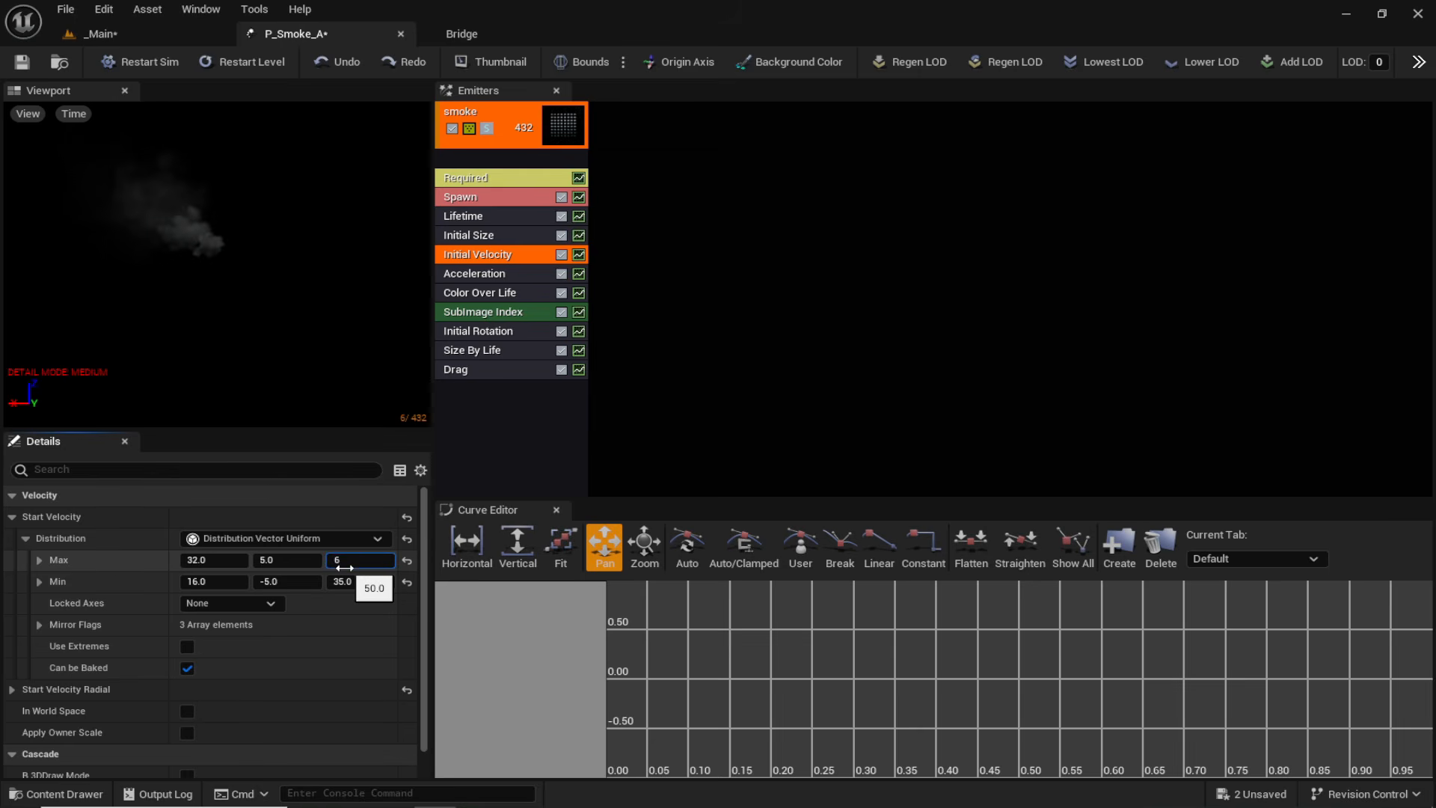
type("00")
left_click(351, 582)
type("4")
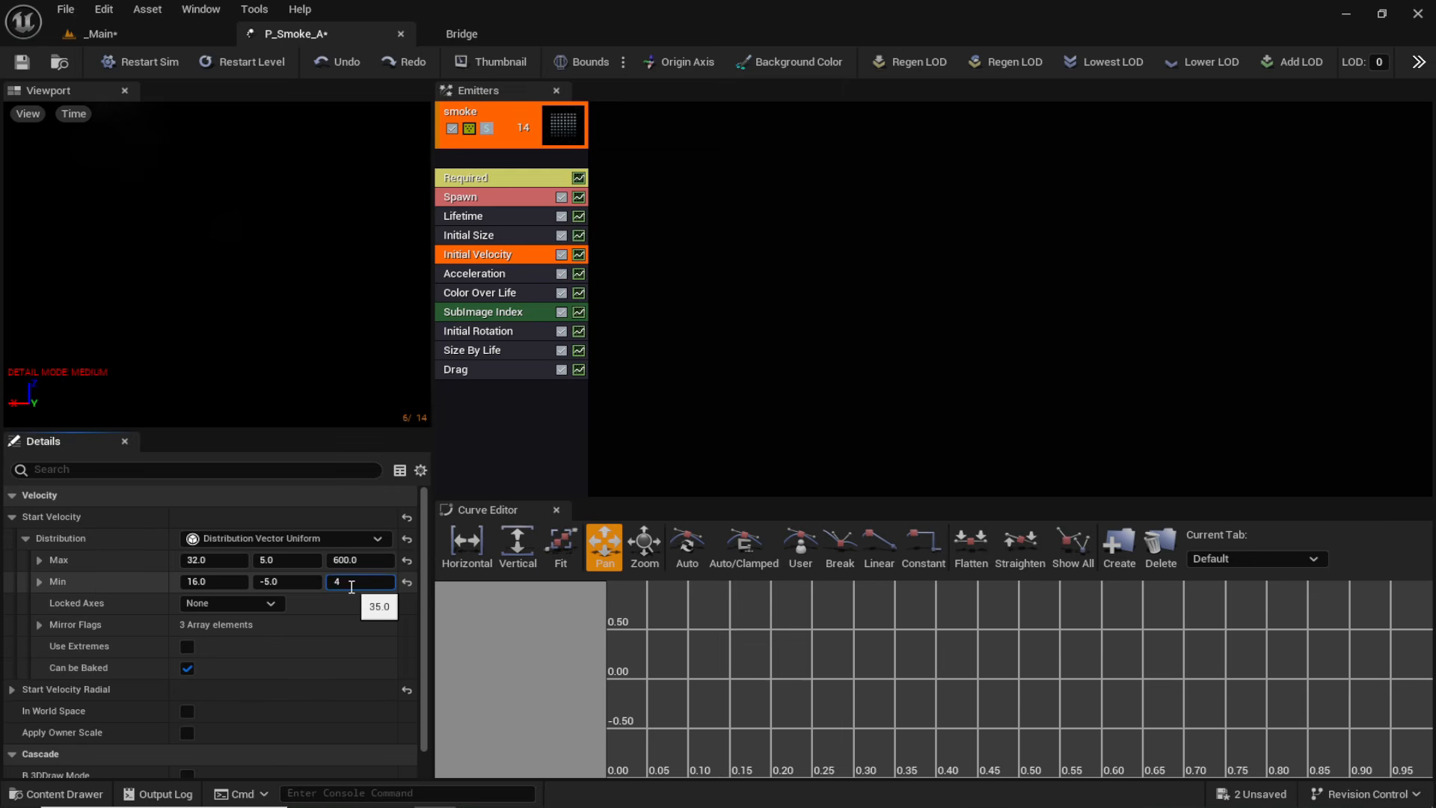
type("00")
key("Return")
key("ctrl+s")
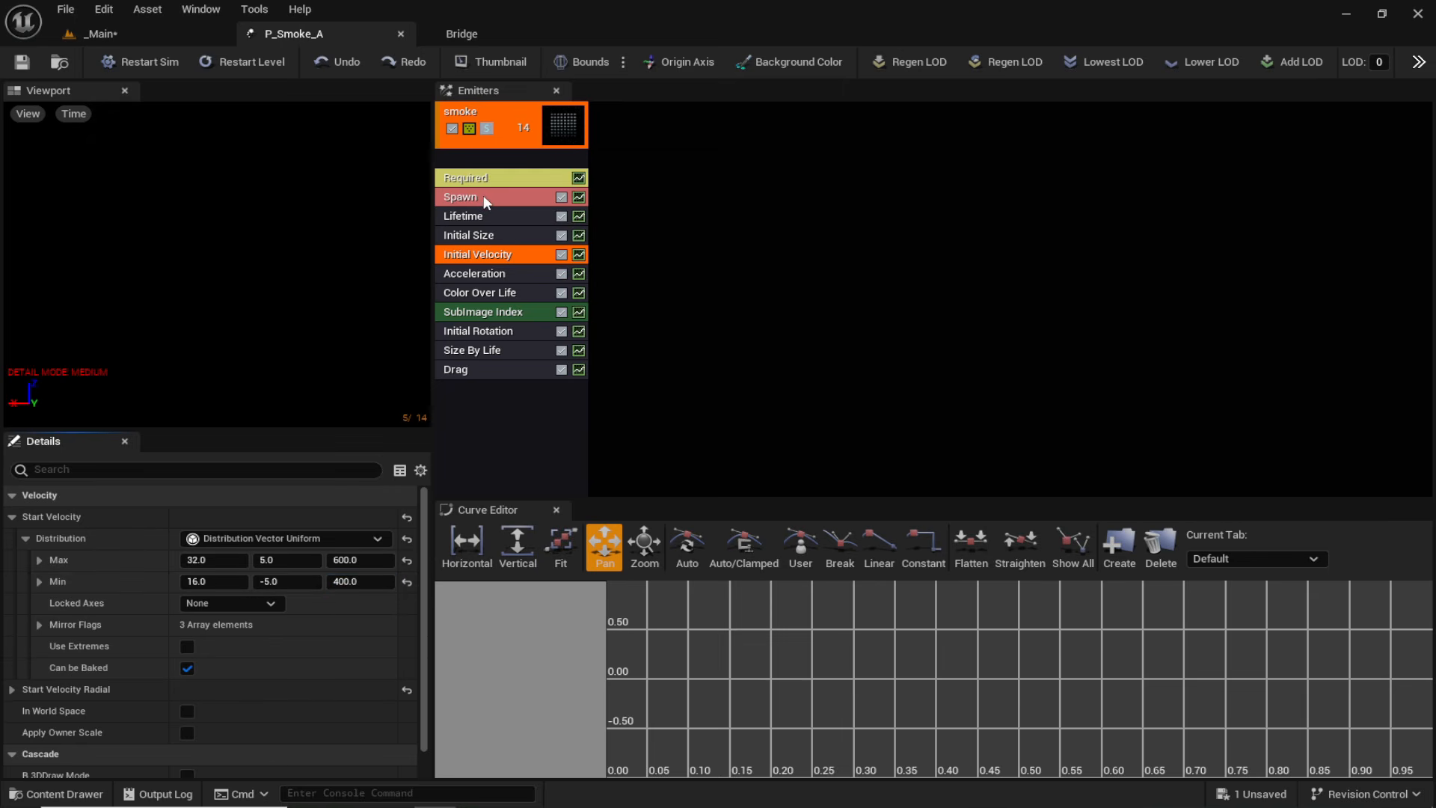
Set the smoke's Spawn rate constant to 50 and save P_Smoke_A.
left_click(483, 195)
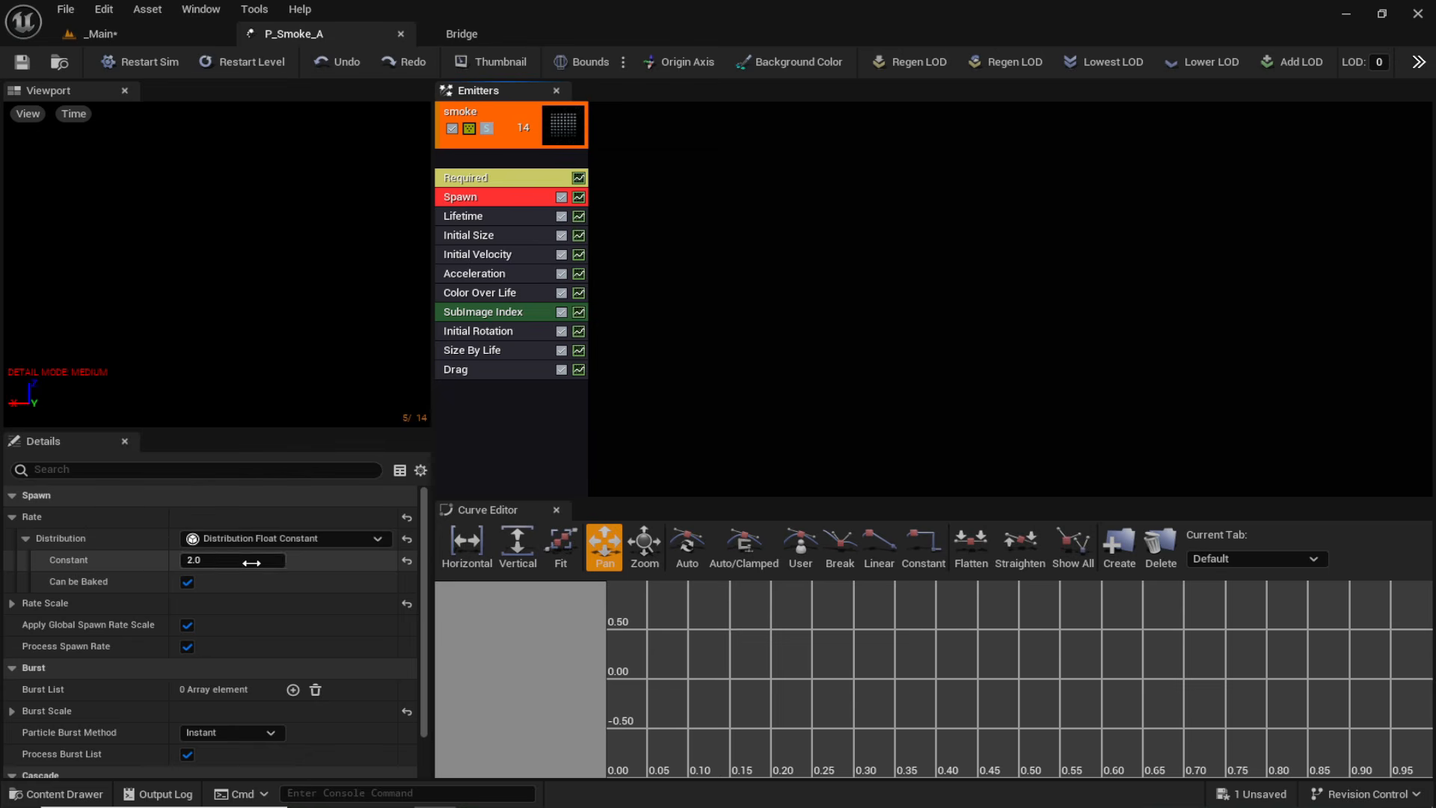
left_click(206, 566)
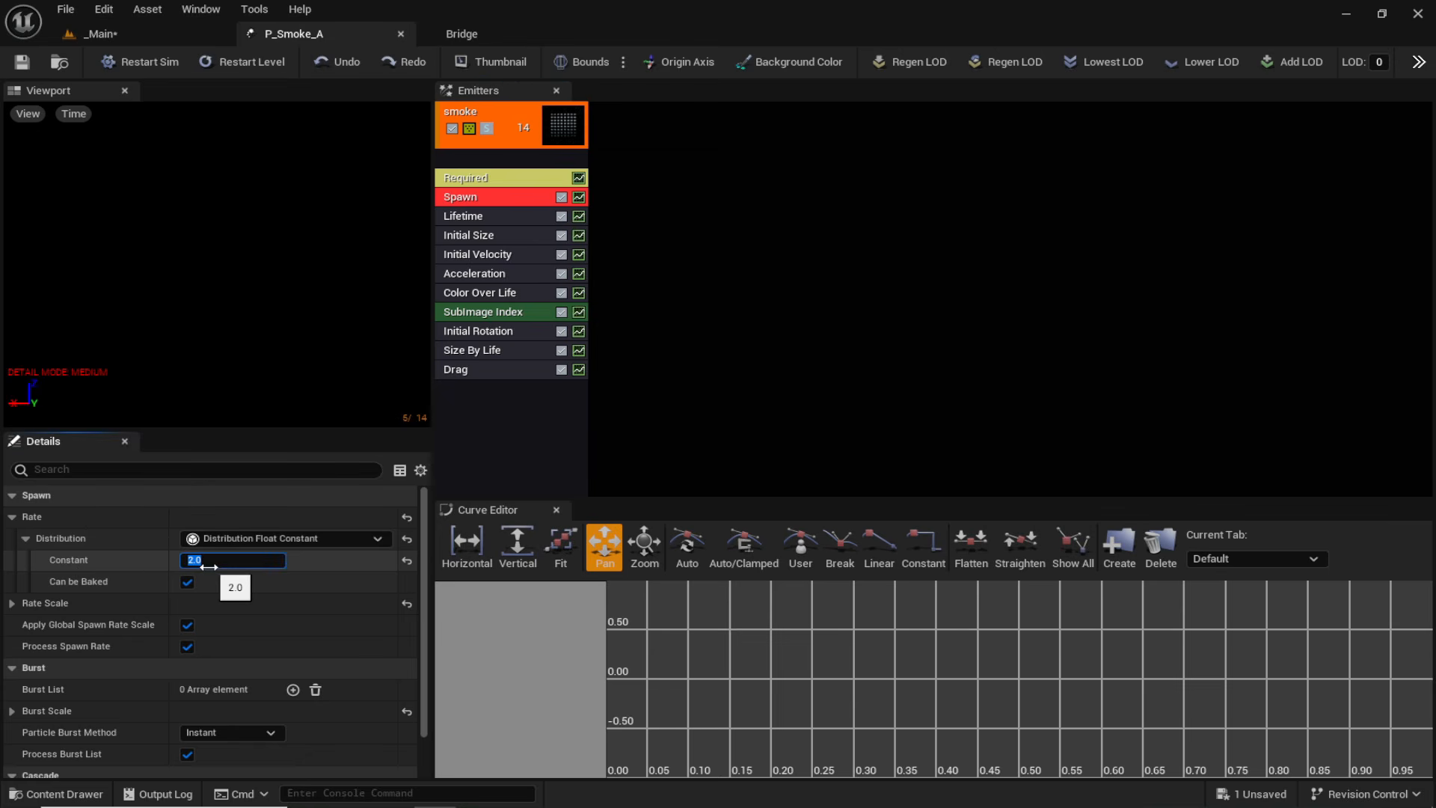
type("50")
key("Return")
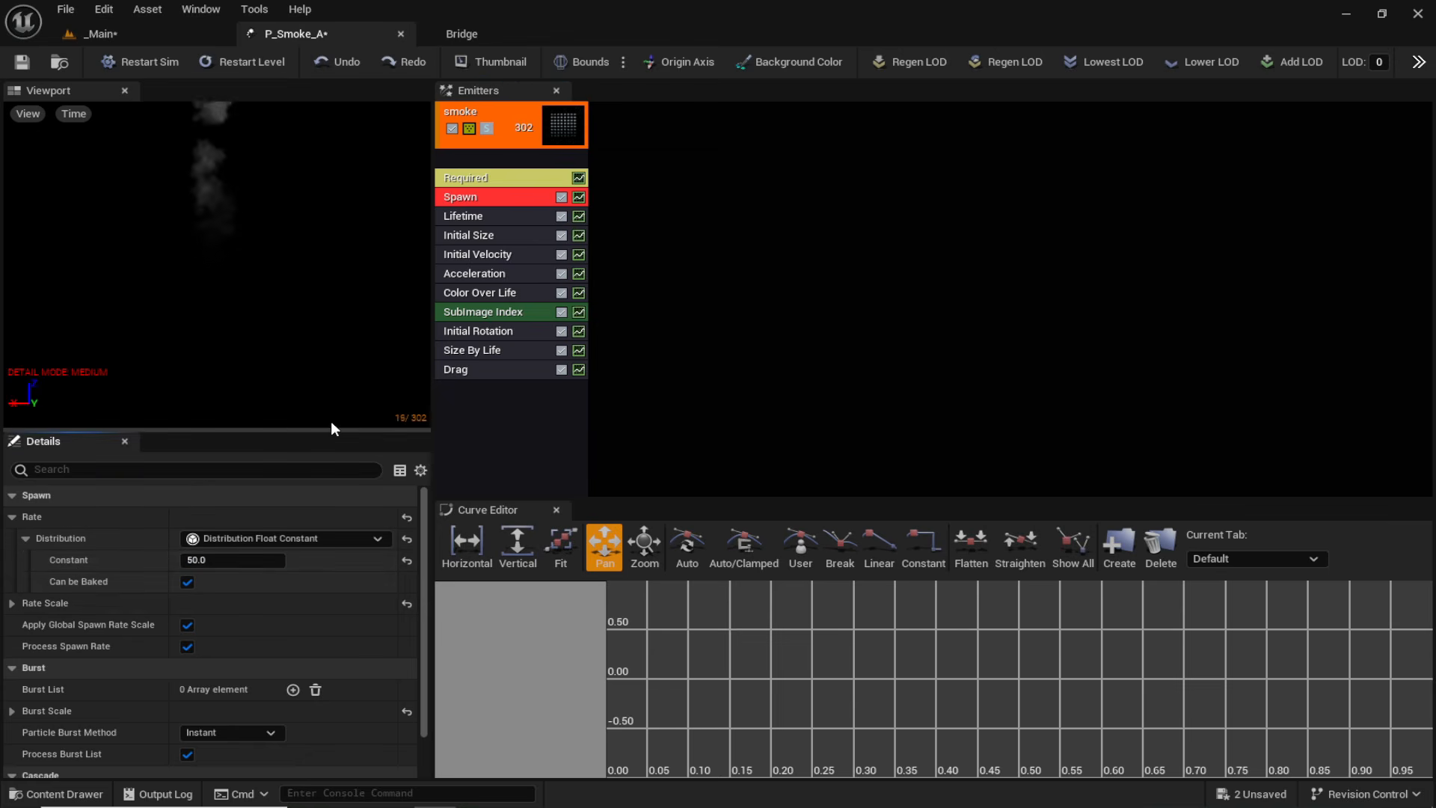
left_click(30, 61)
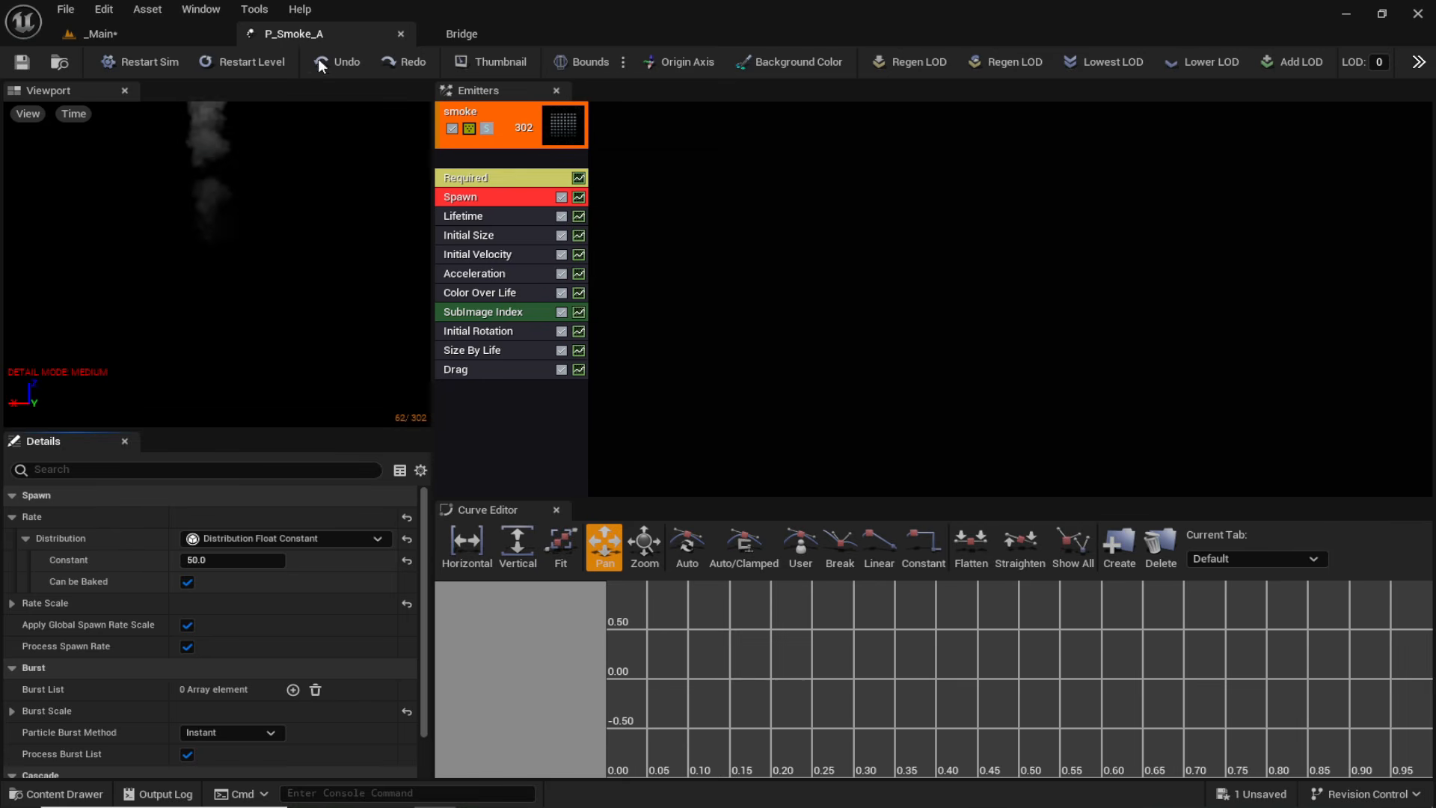
Check the smoke column in the _Main level and close the P_Smoke_A particle editor.
left_click(189, 38)
right_click_drag(655, 410, 688, 406)
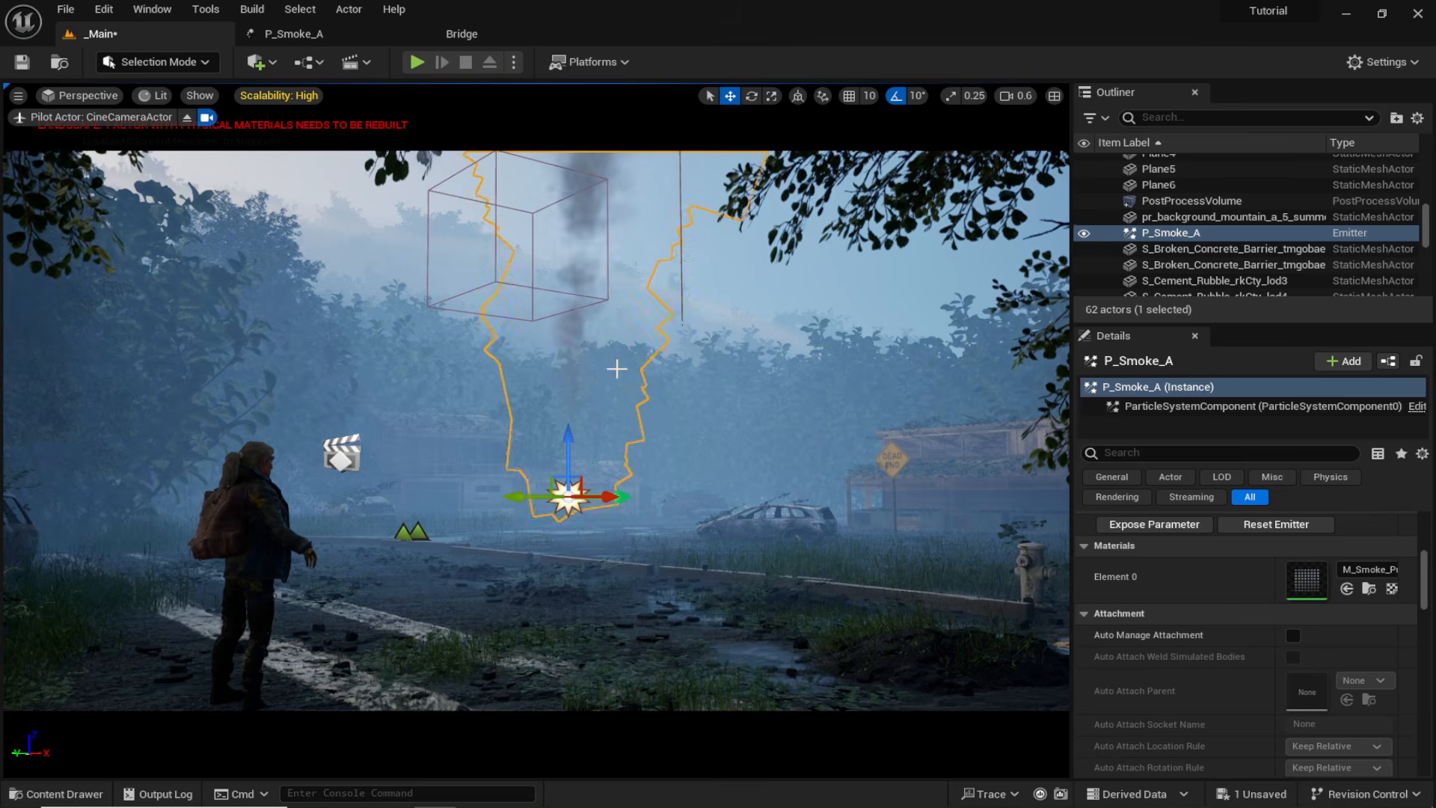
left_click(320, 30)
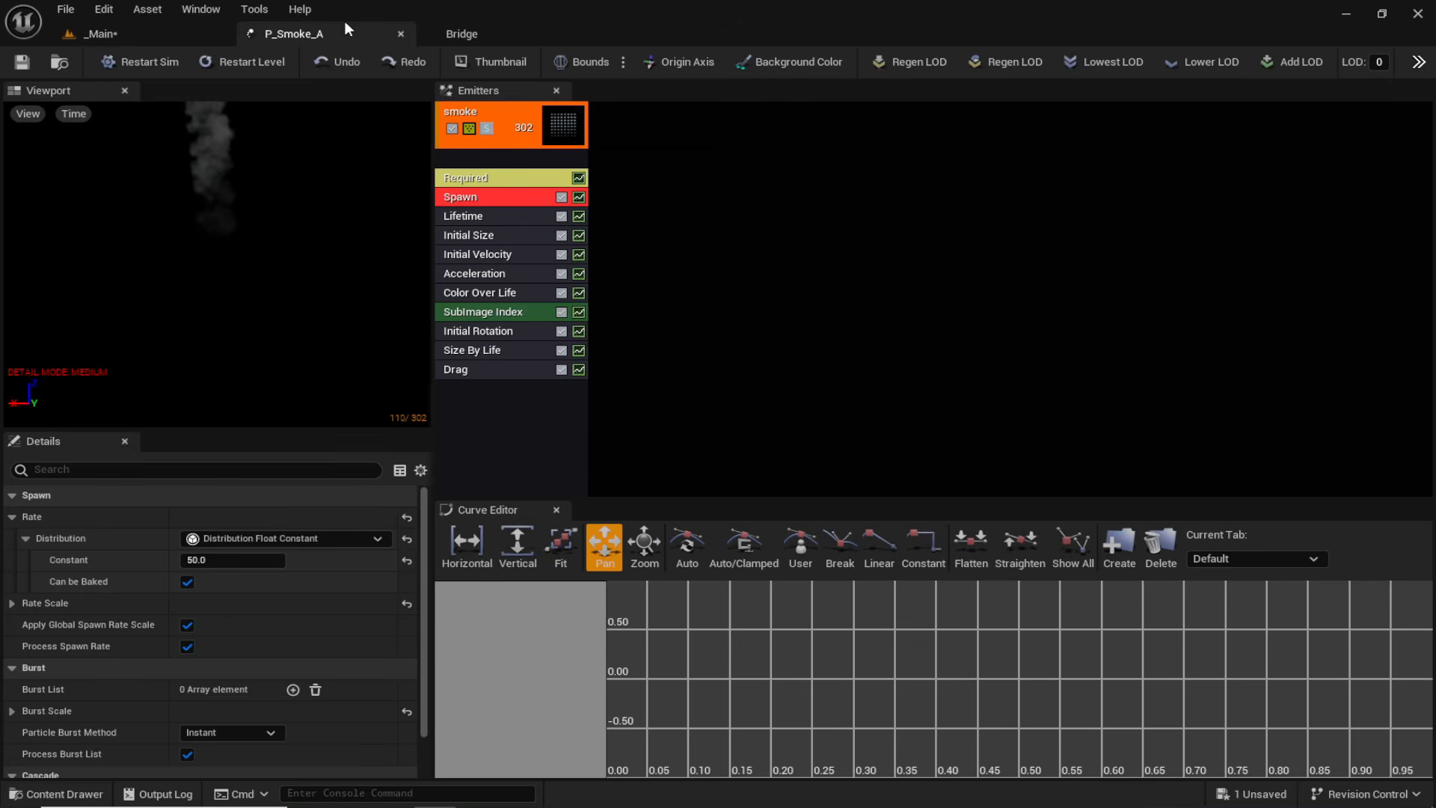
left_click(401, 34)
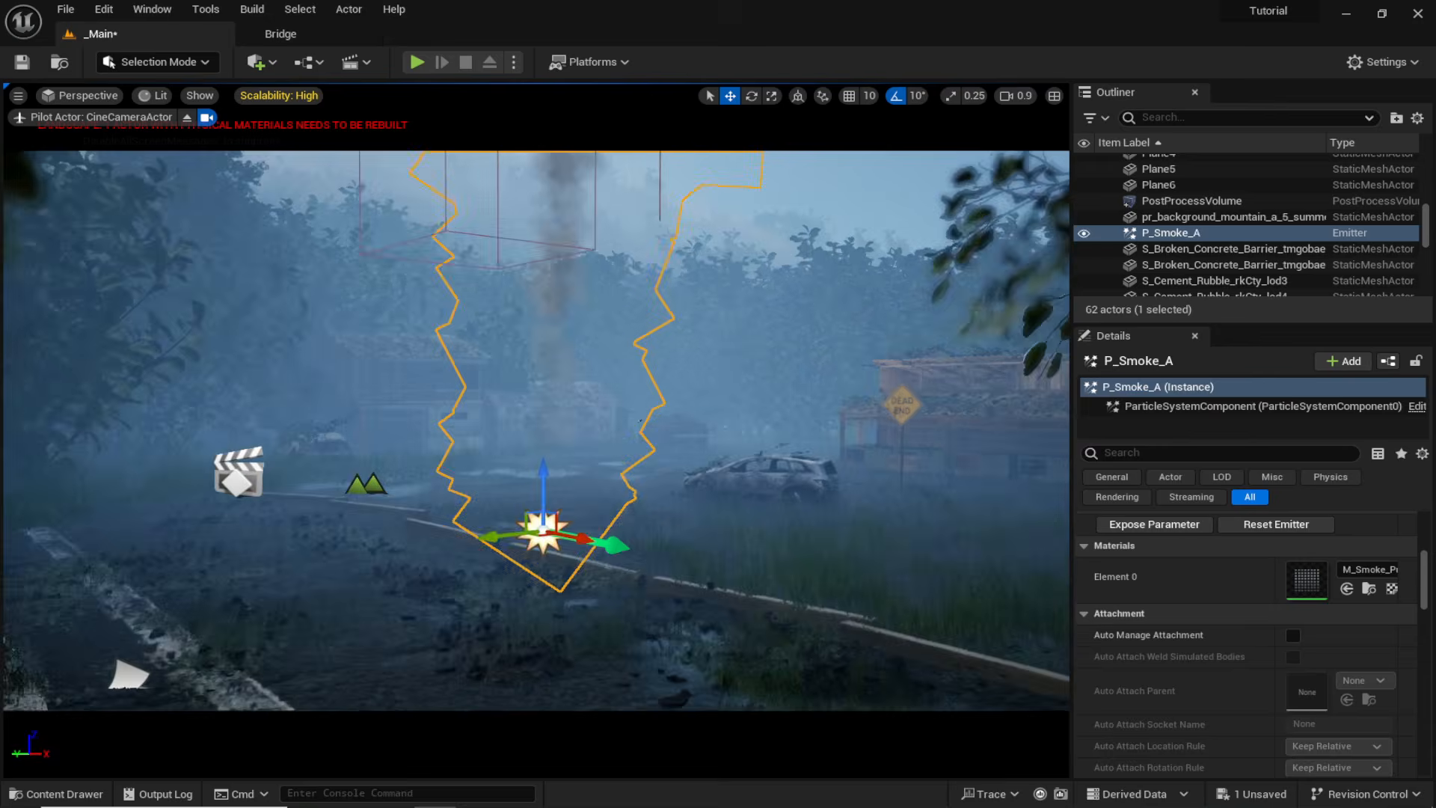
Move the P_Smoke_A emitter far into the background beyond the buildings, adjust its height, and save the level.
right_click_drag(516, 647, 517, 703)
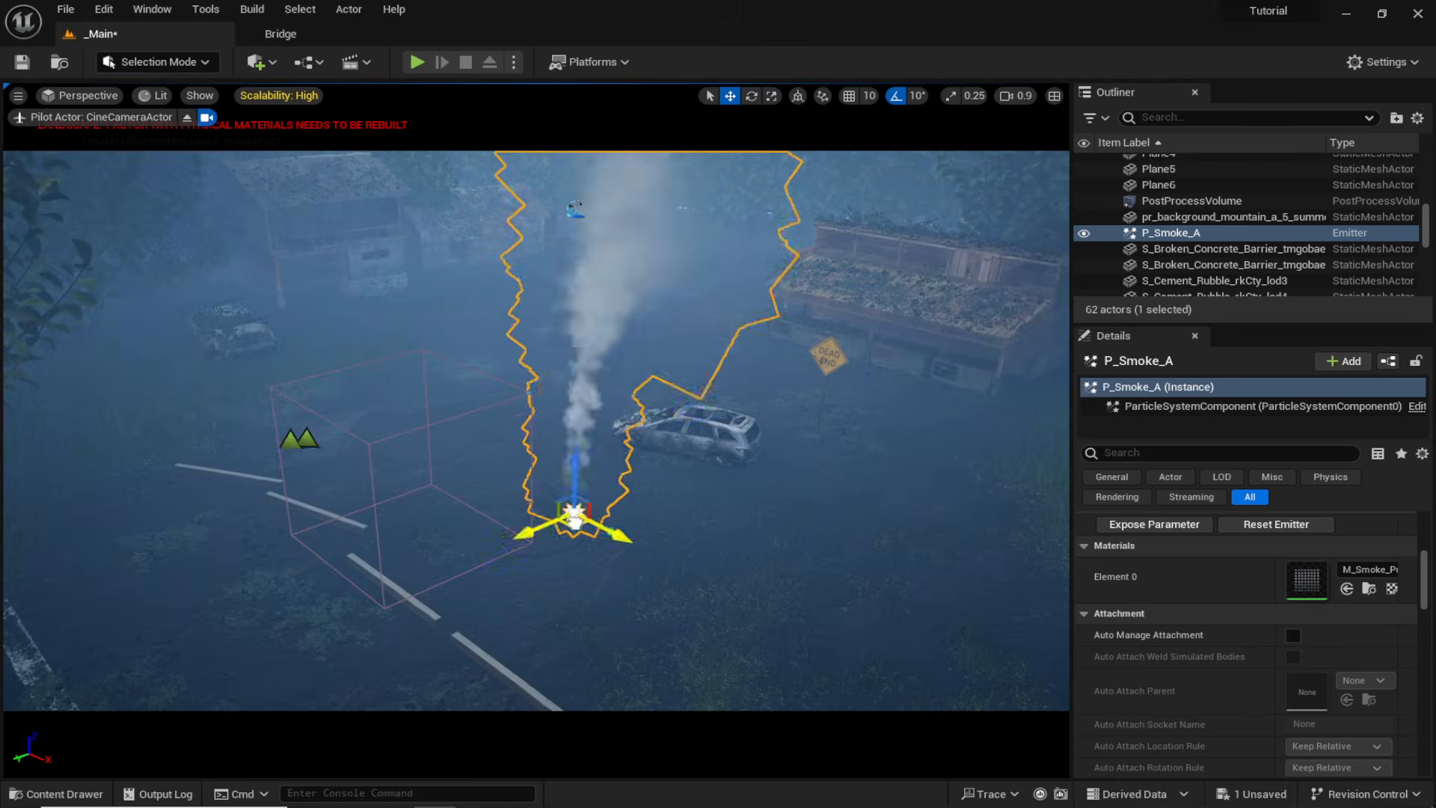
left_click_drag(575, 520, 576, 359)
right_click_drag(575, 359, 576, 247)
left_click_drag(580, 330, 581, 292)
left_click_drag(622, 362, 671, 358)
key("r")
right_click_drag(631, 347, 621, 269)
key("w")
left_click_drag(660, 457, 671, 528)
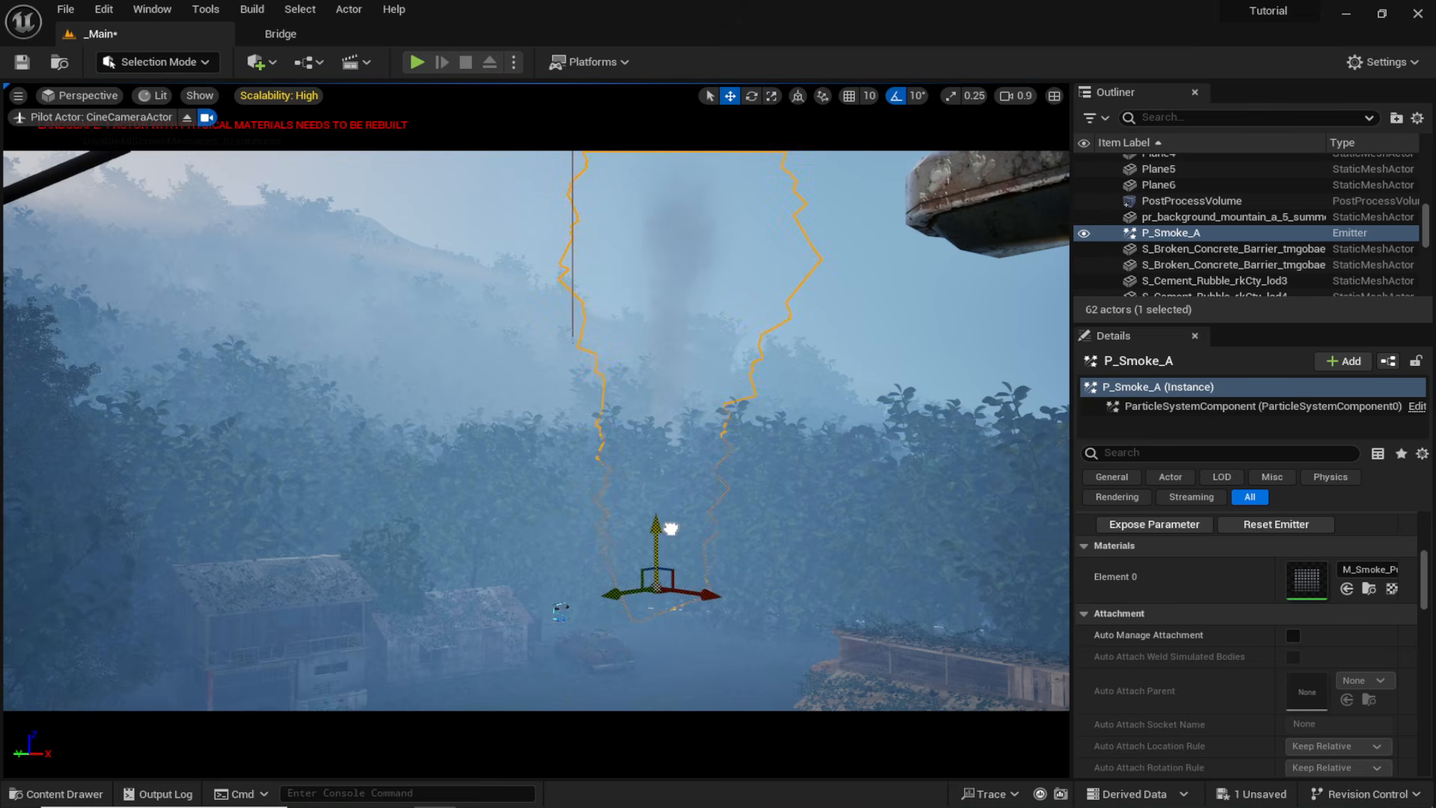
left_click(882, 334)
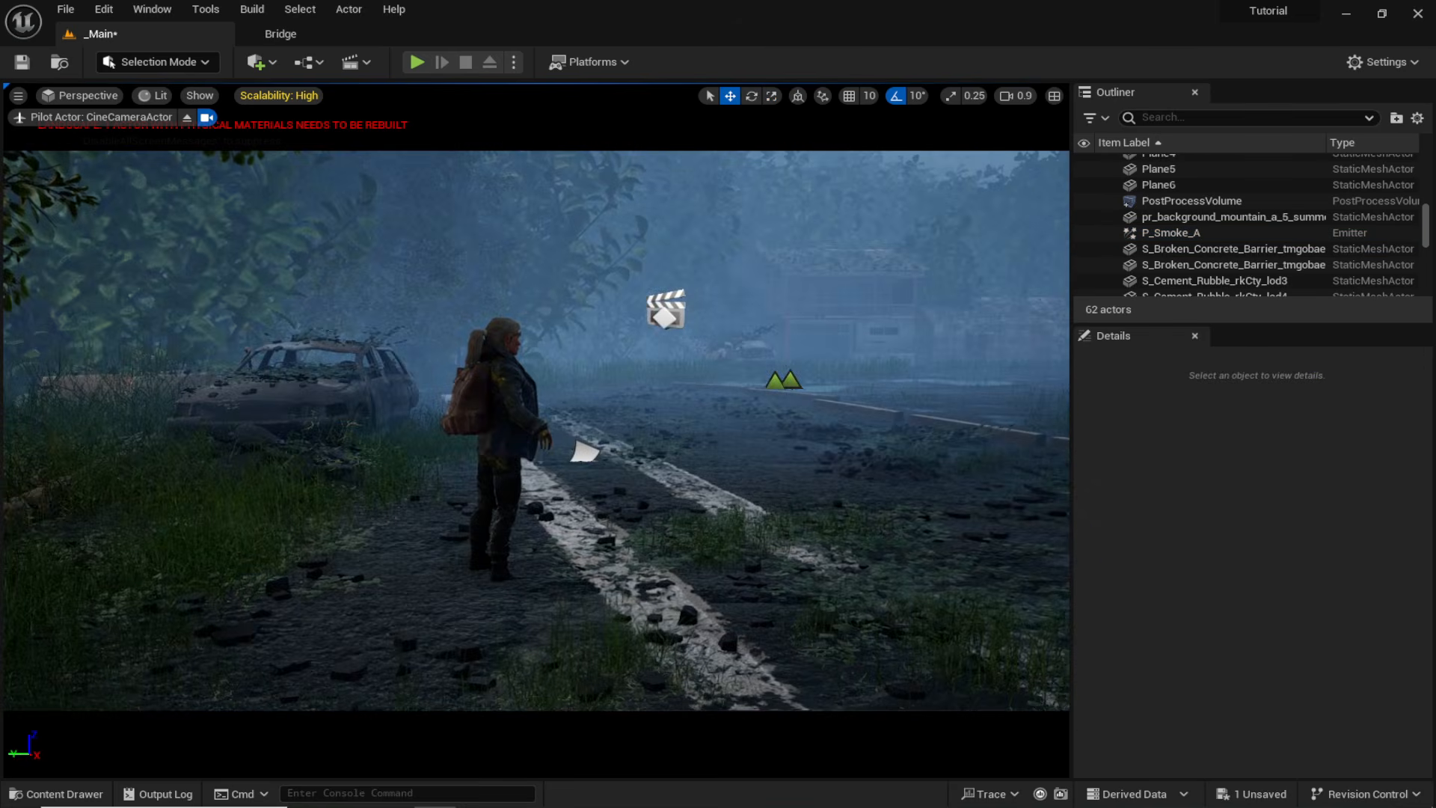
key("ctrl+s")
Open NewLevelSequence from the Level_SQs content folder.
key("grave")
key("ctrl+space")
left_click(348, 332)
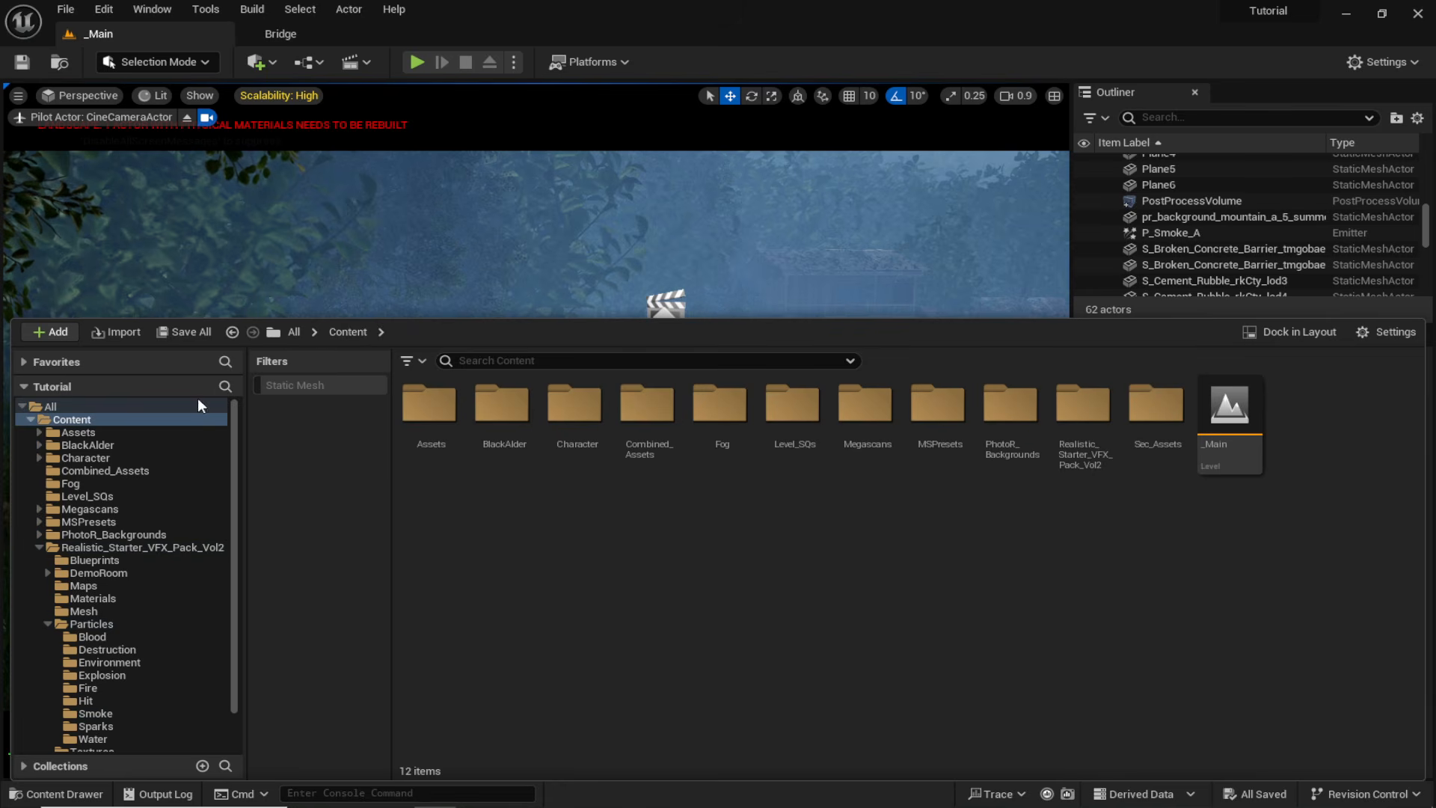
double_click(791, 419)
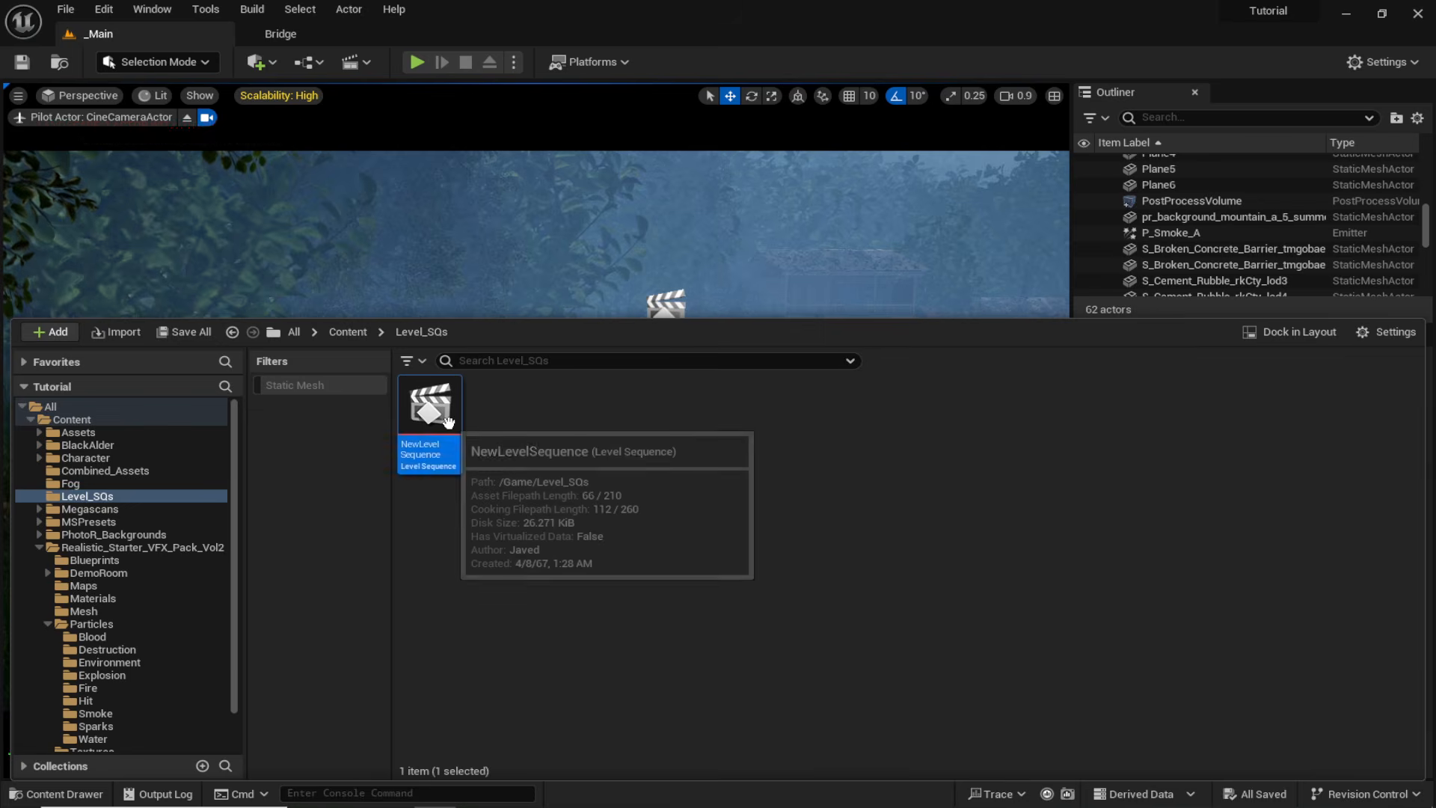
double_click(428, 422)
Frame the piloted camera on the character with the road and distant smoke, and key the CineCameraActor Transform at frame 0.
right_click_drag(545, 340, 476, 488)
key("s")
scroll(545, 340, "down", 1)
key("d")
key("w")
key("a")
scroll(524, 341, "up", 6)
scroll(349, 582, "down", 2)
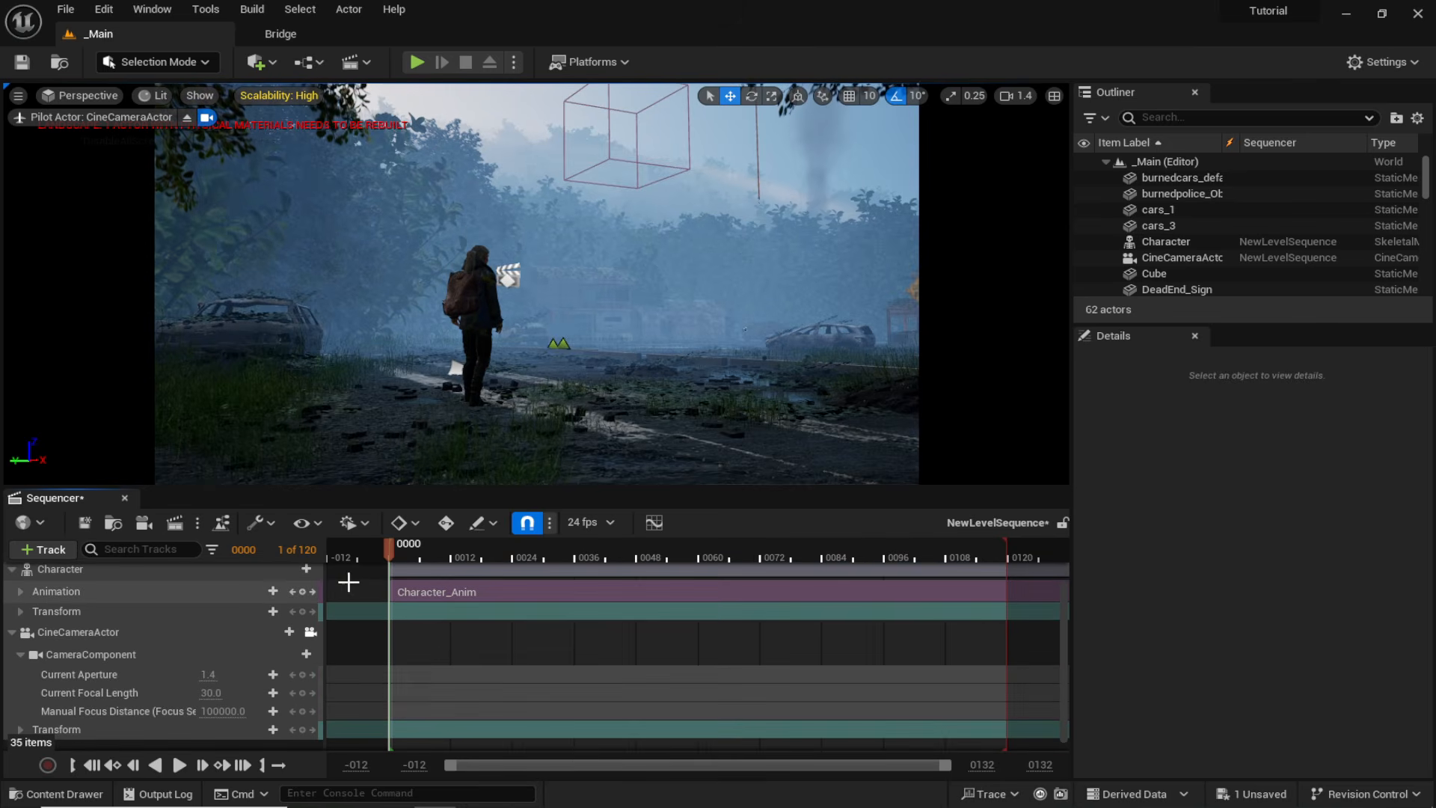
scroll(356, 582, "down", 1)
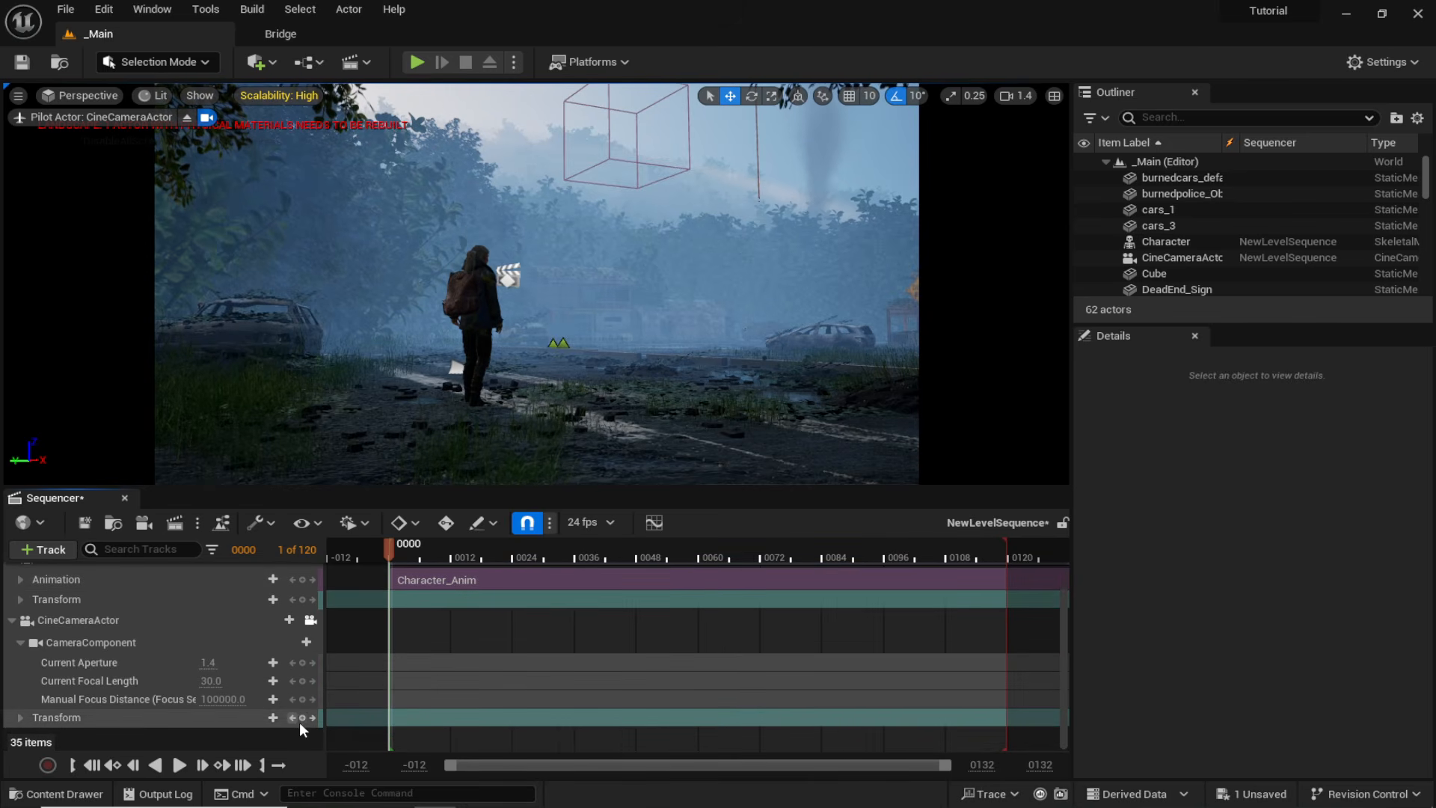
scroll(302, 718, "up", 3)
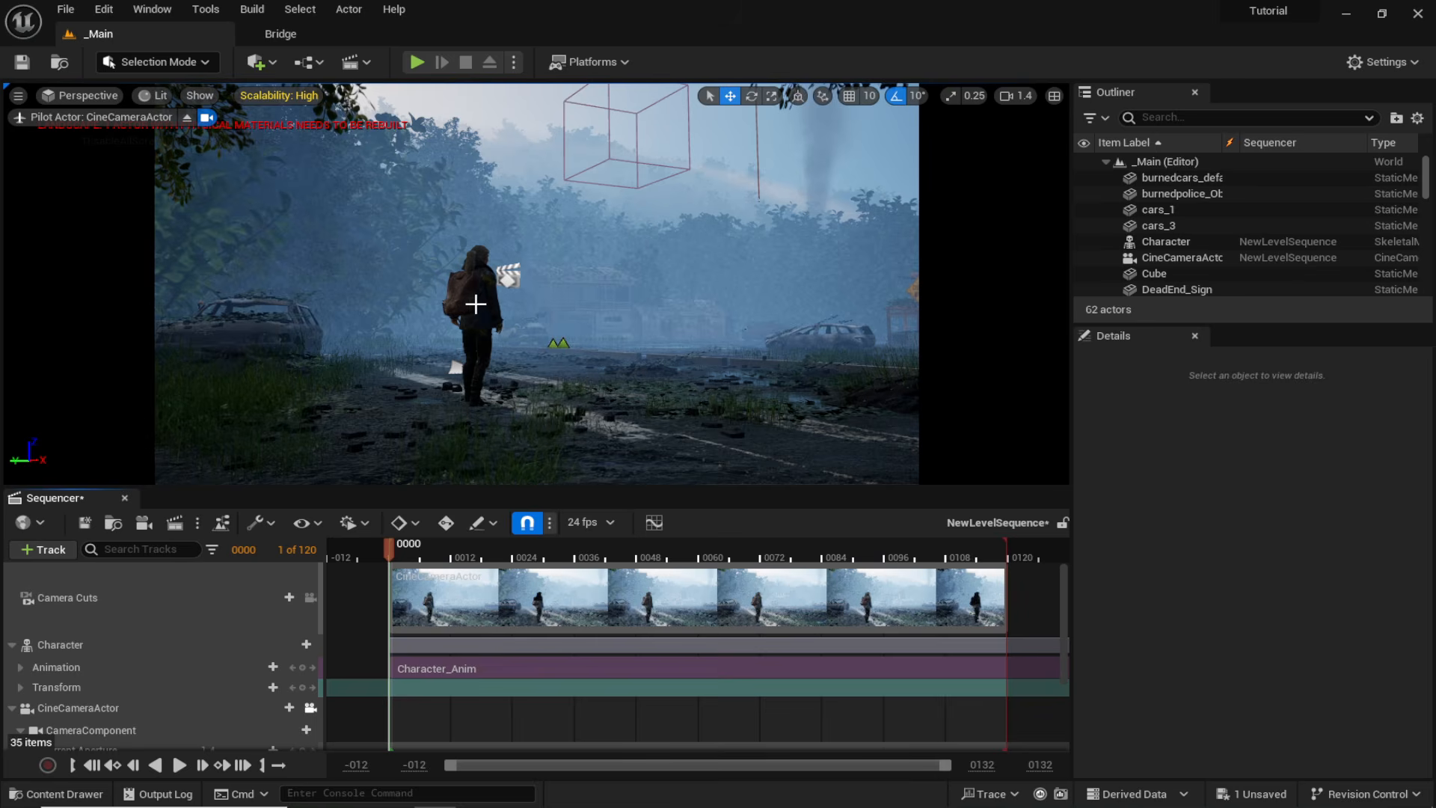
key("w")
scroll(537, 284, "down", 2)
key("s")
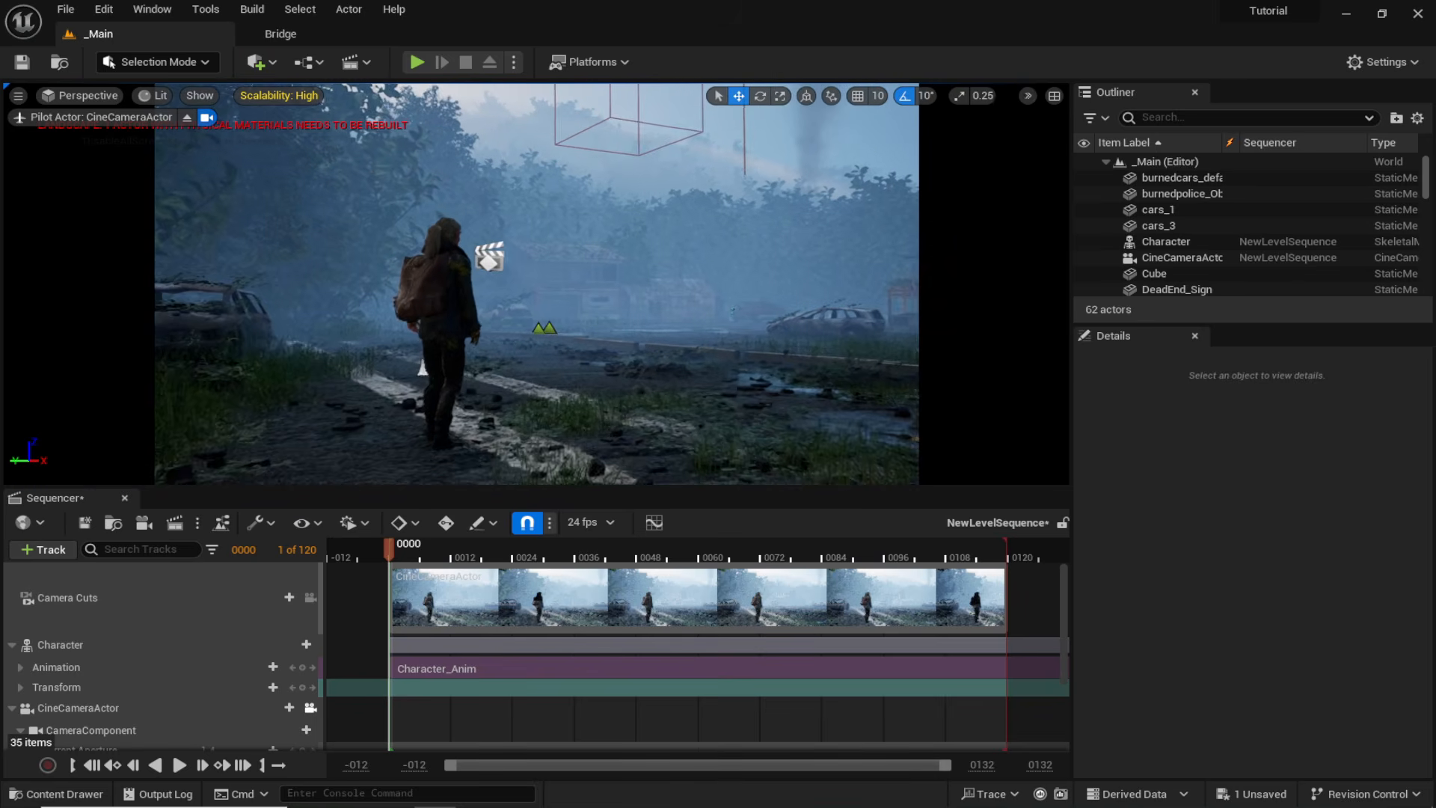
key("w")
scroll(537, 284, "down", 2)
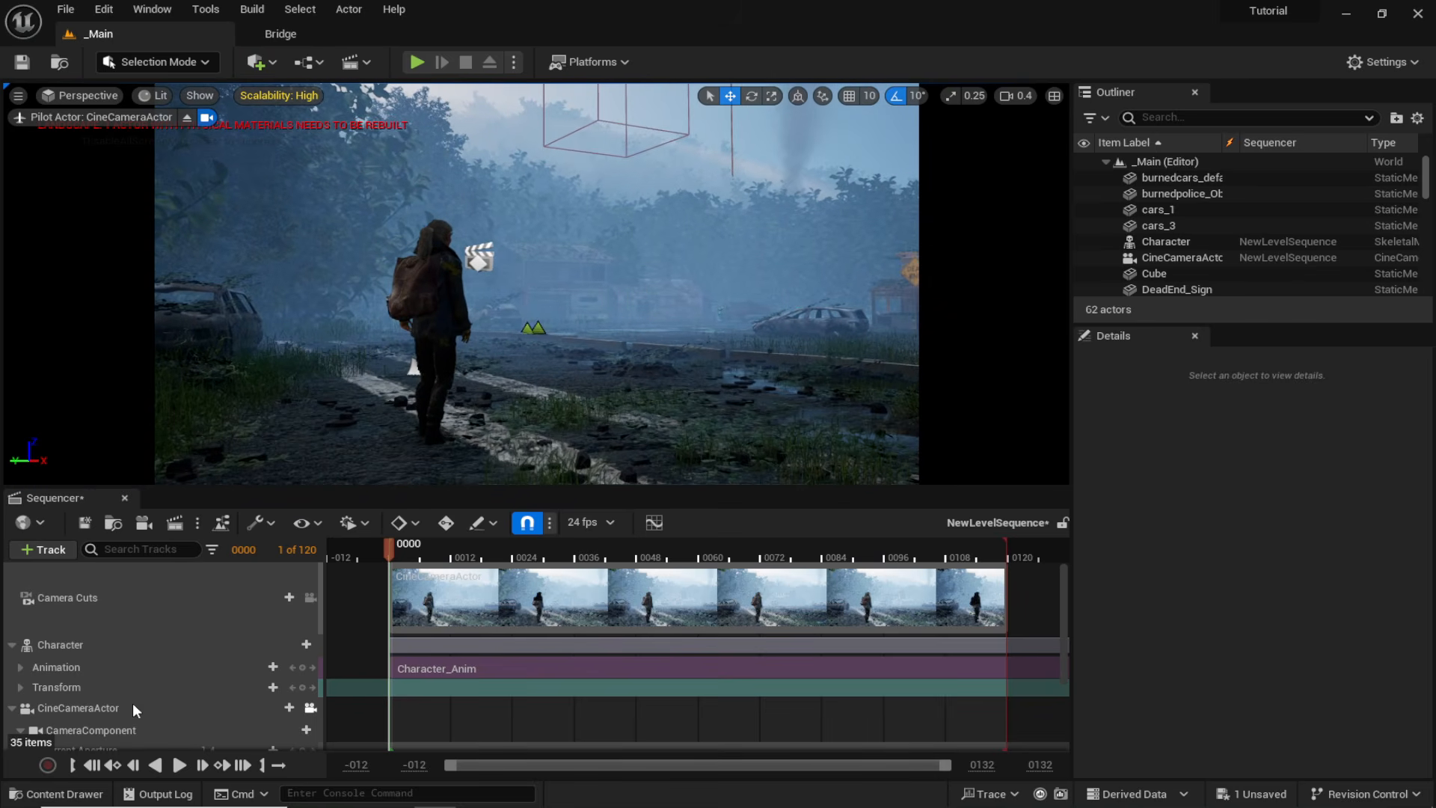
key("ctrl+z")
Go to frame 119, move the camera closer behind the character, and key the CineCameraActor Transform there.
left_click(394, 554)
left_click_drag(393, 553, 1006, 557)
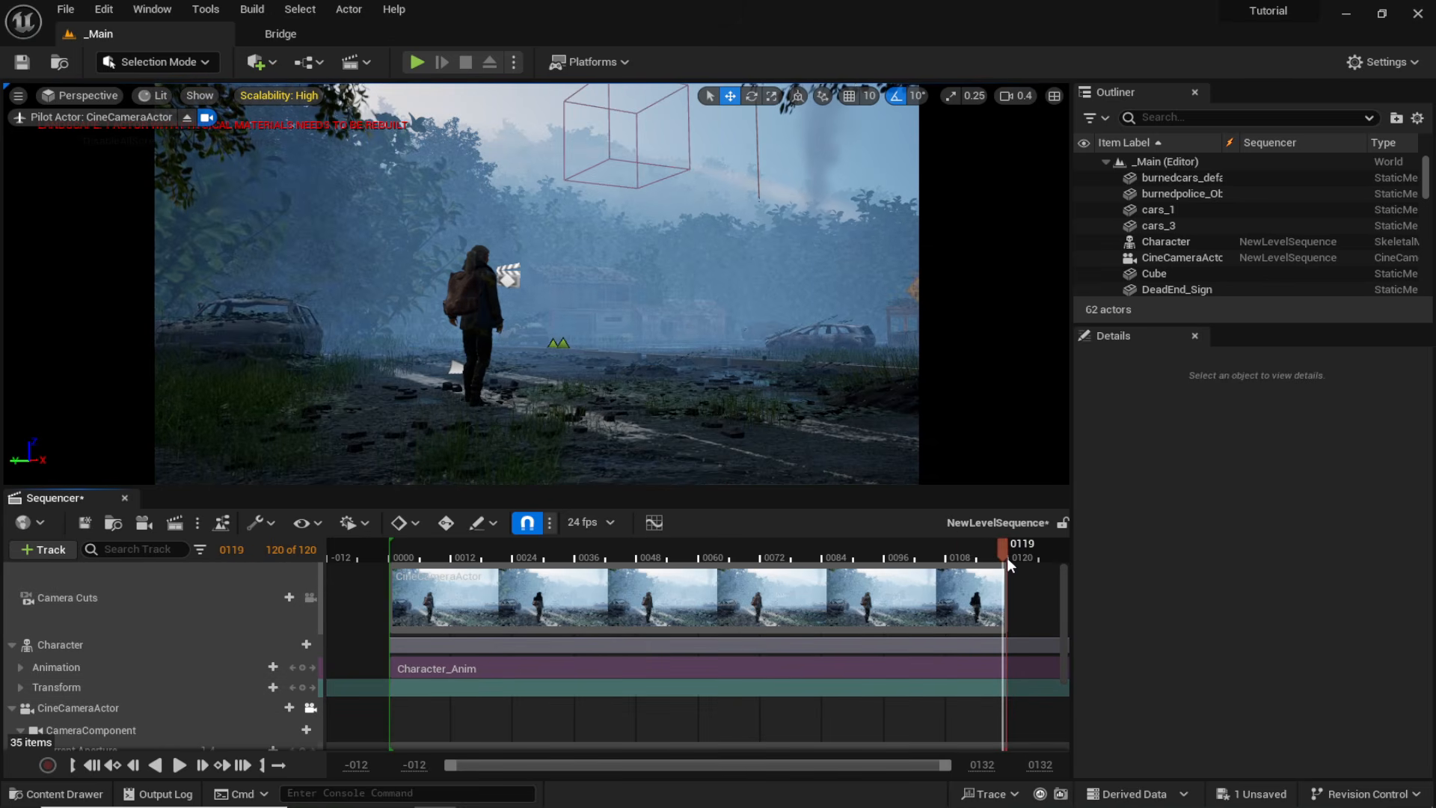
key("w")
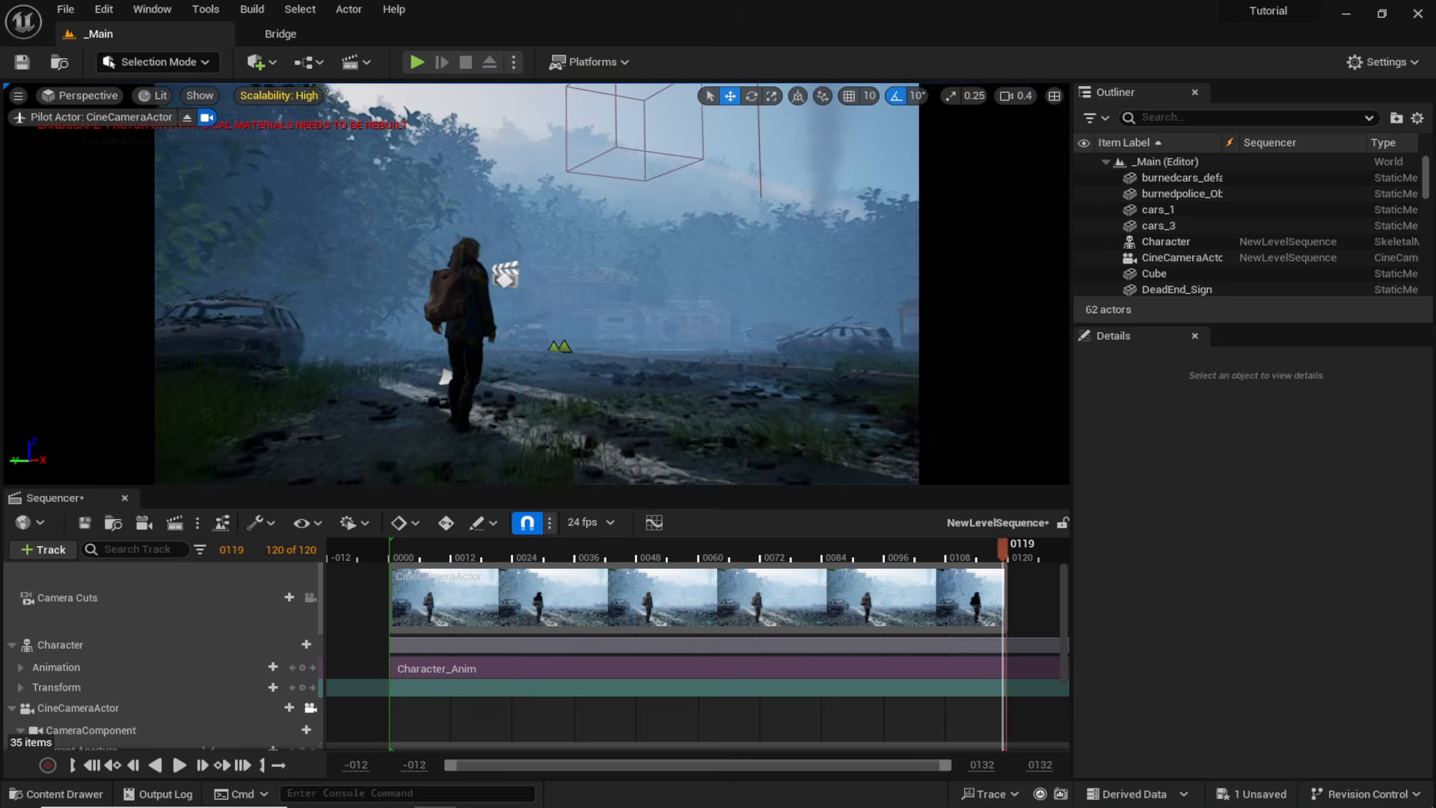
key("s")
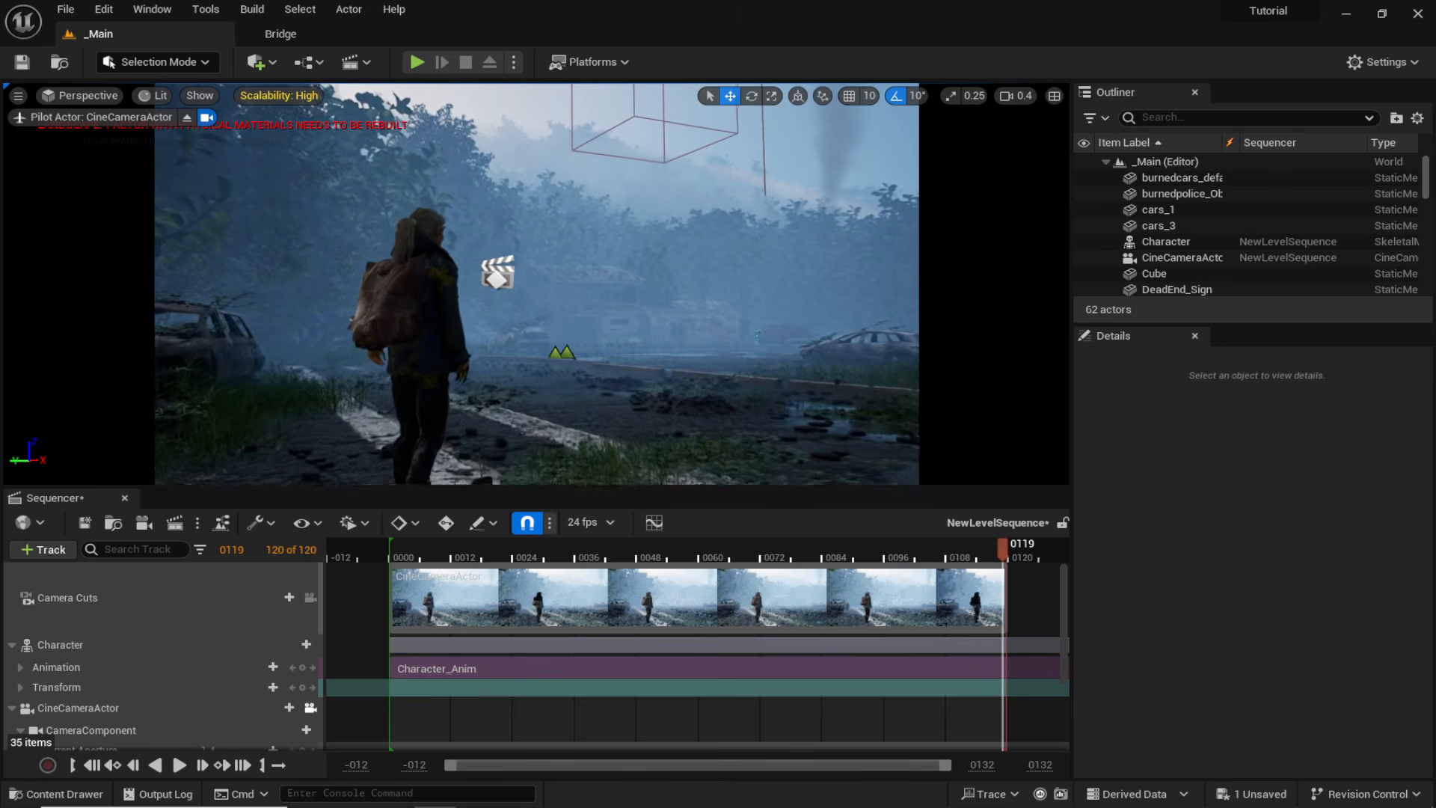
scroll(239, 707, "down", 3)
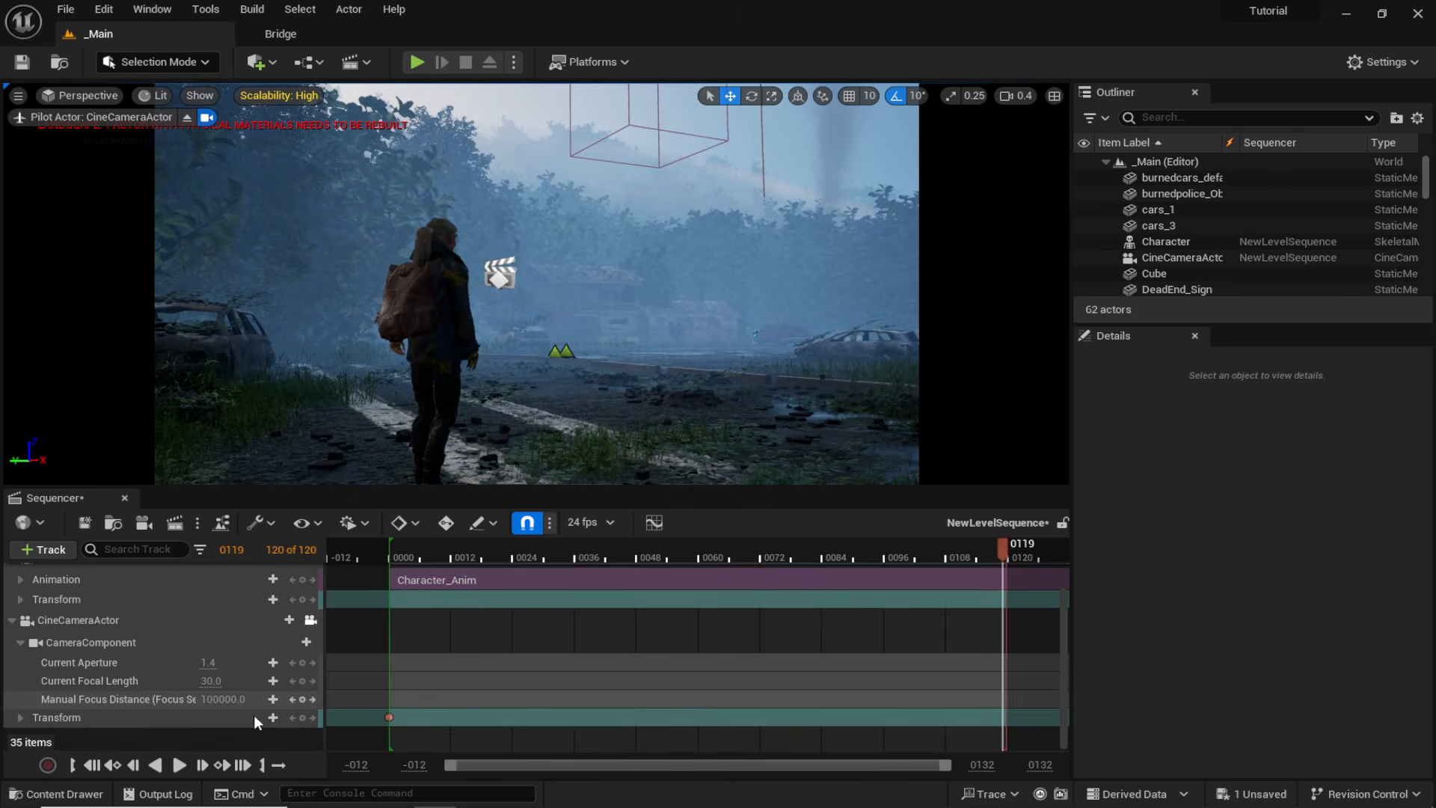
left_click(305, 714)
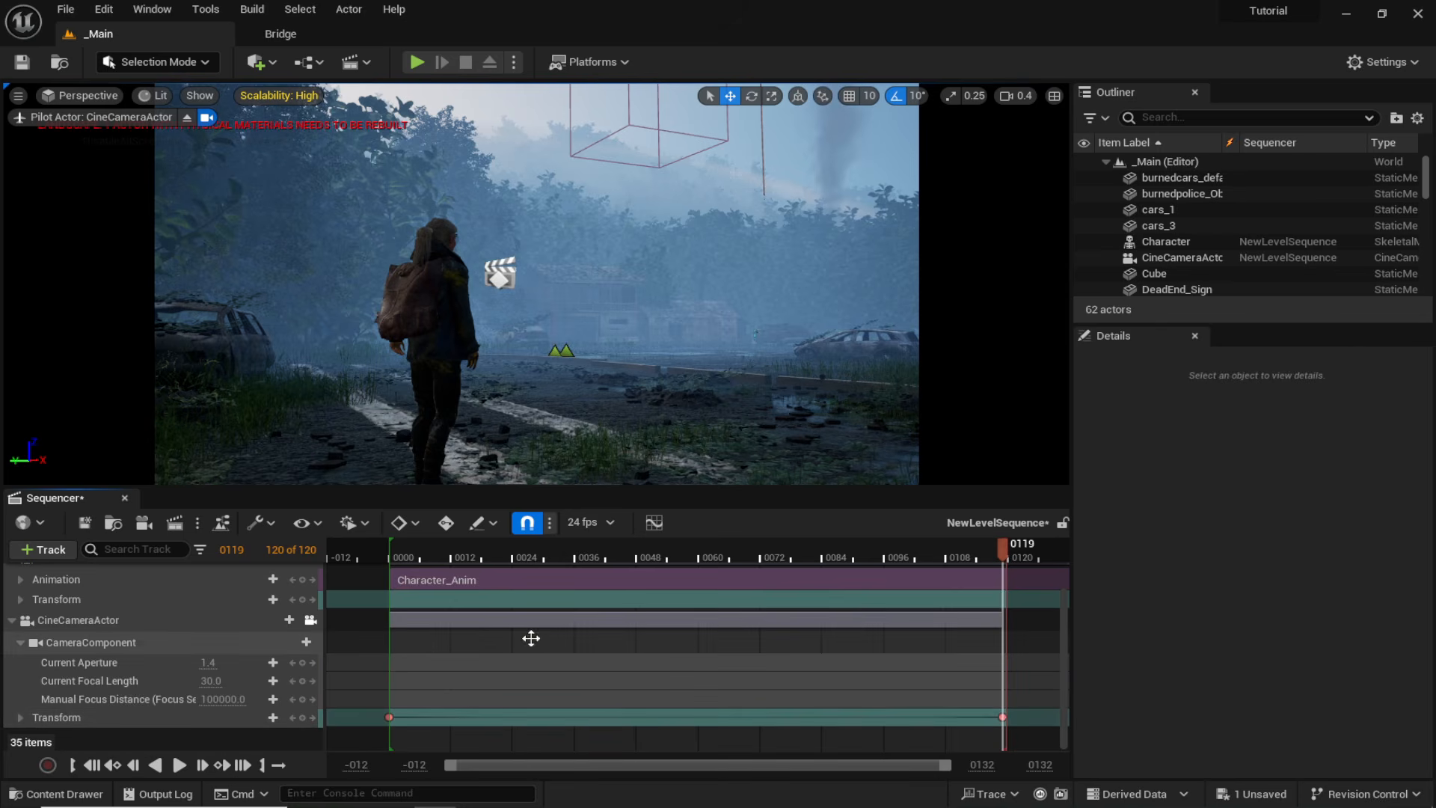
Change the interpolation of the CineCameraActor Transform keys at frames 119 and 0 to Linear.
left_click(389, 742)
scroll(792, 638, "down", 1)
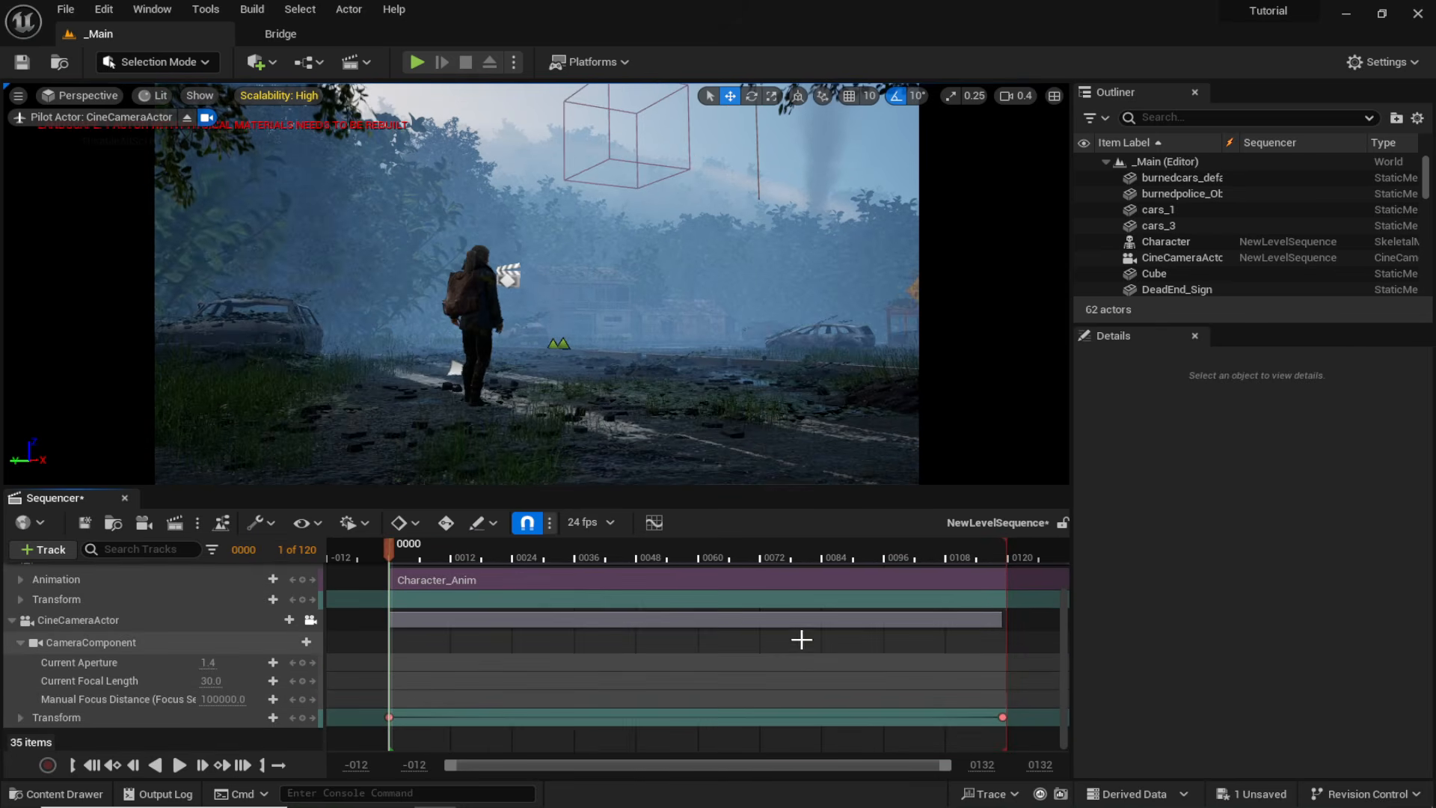
left_click(1000, 717)
right_click(1000, 716)
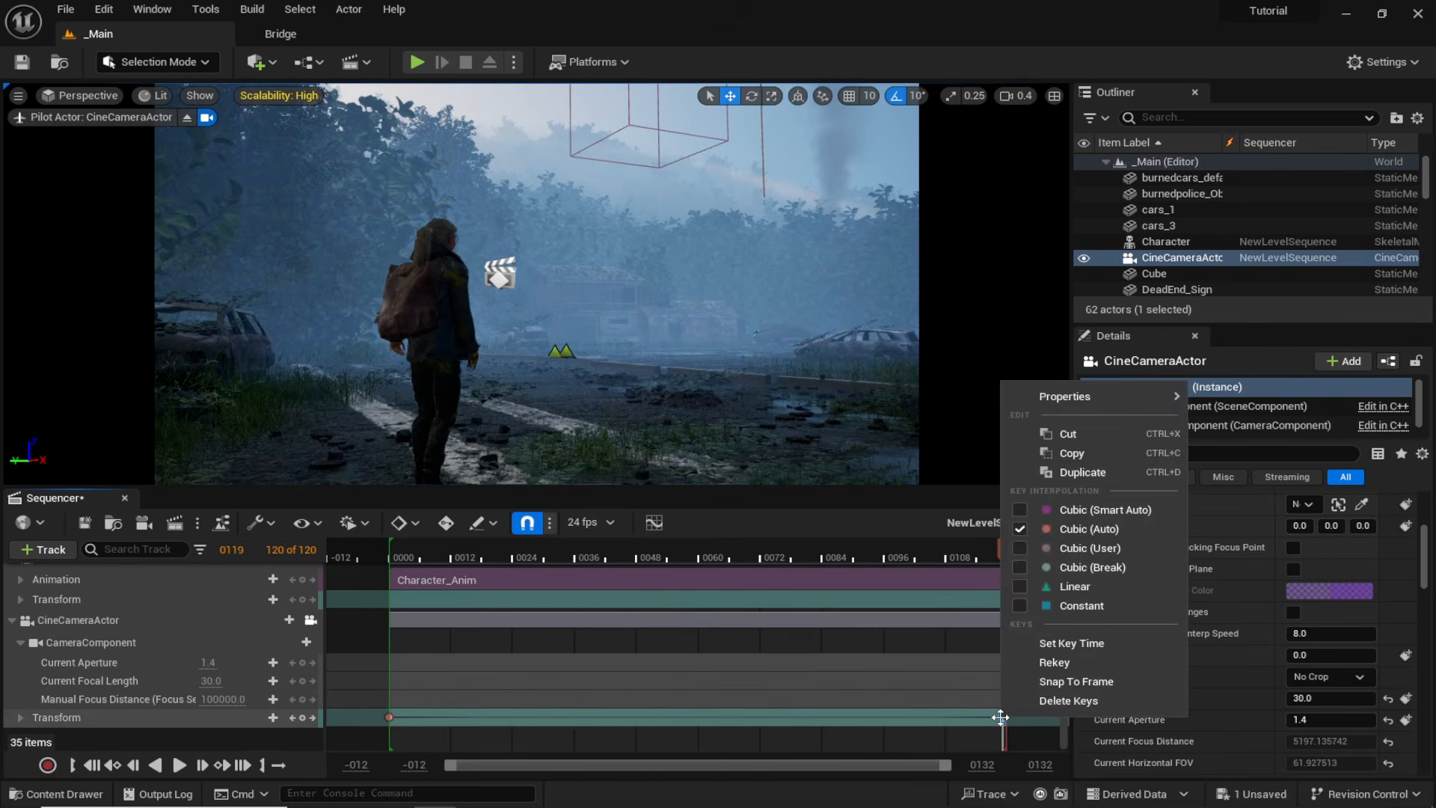
left_click(1077, 587)
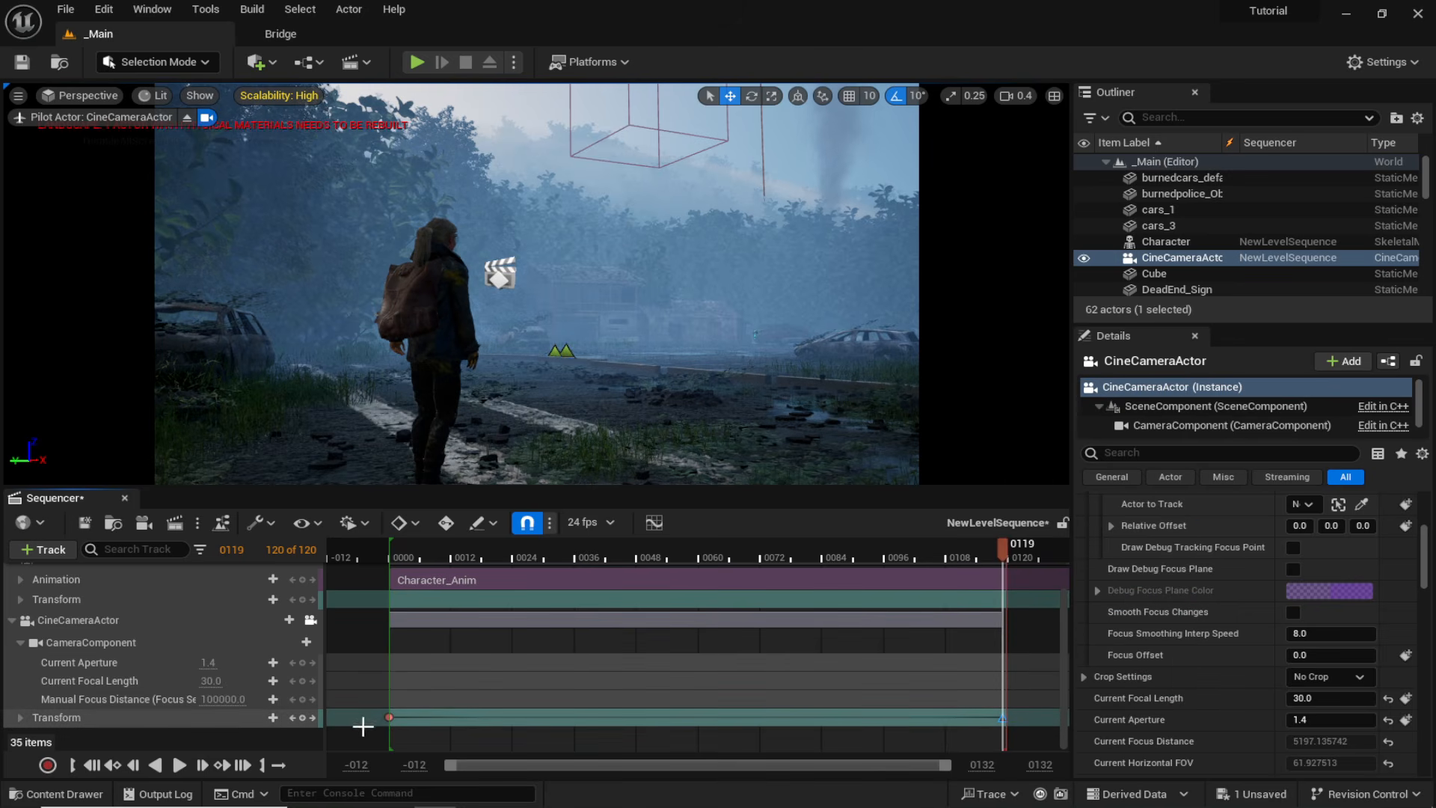
left_click(386, 718)
right_click(387, 718)
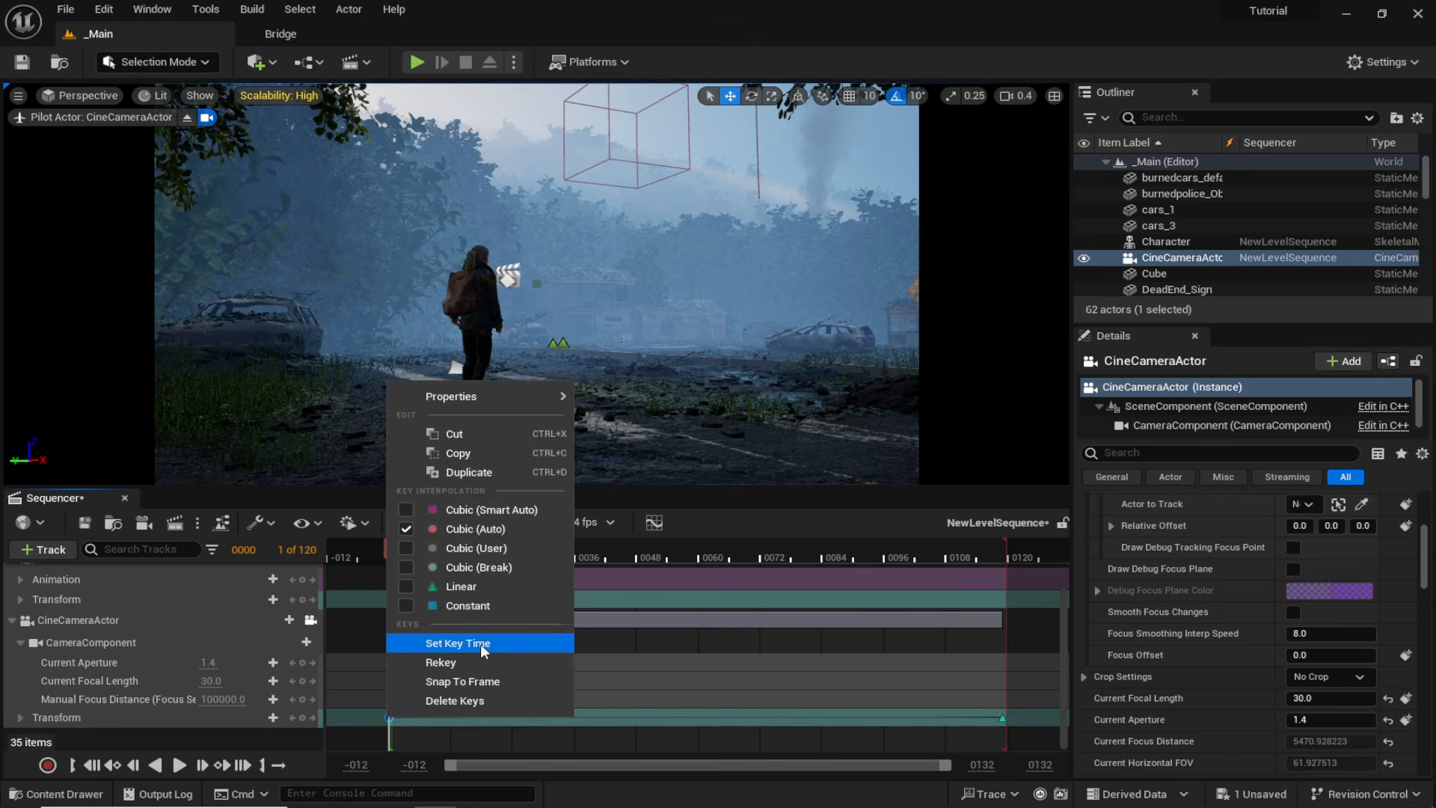
left_click(481, 587)
left_click(621, 642)
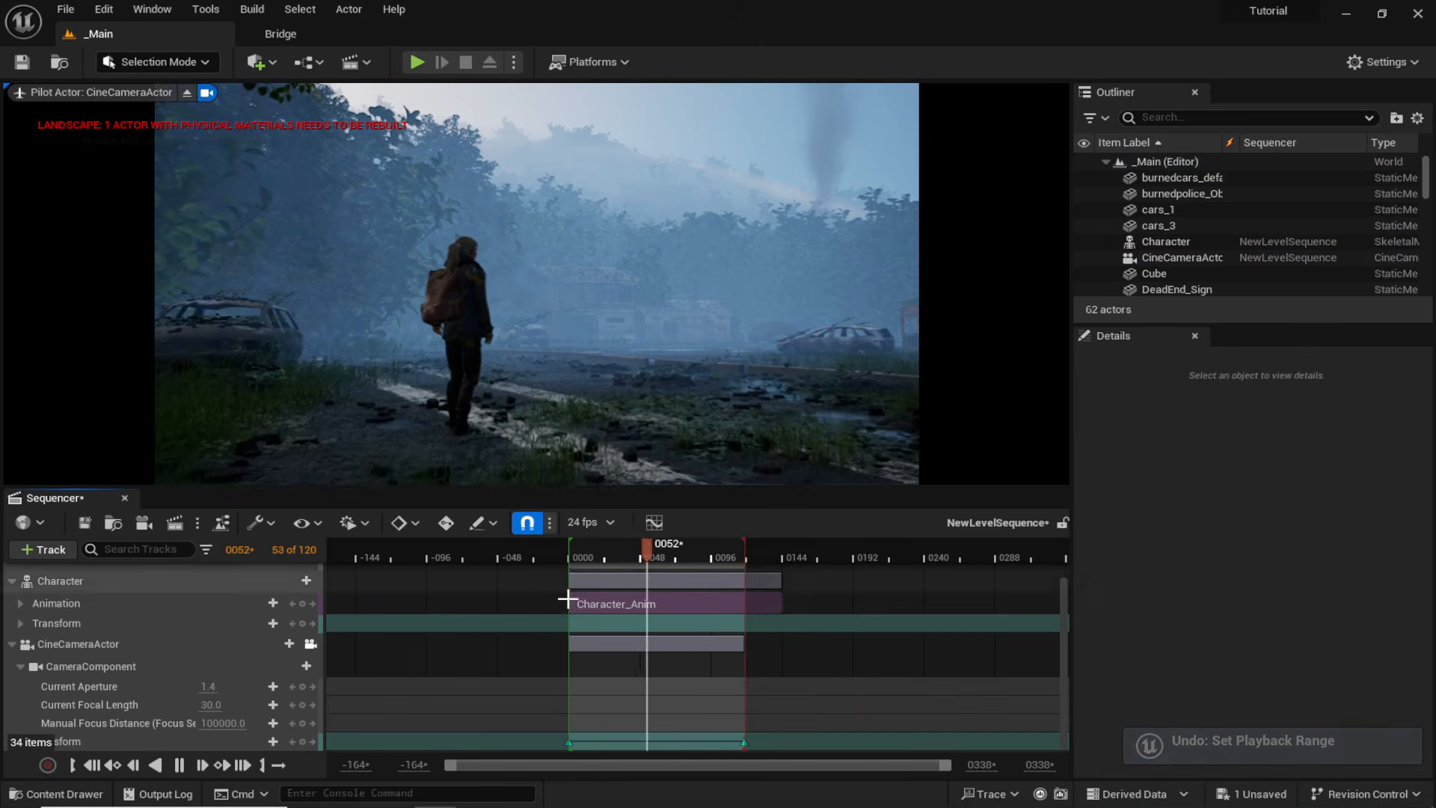
Extend the playback range, the last CineCameraActor Transform key and the camera cut to the end of Character_Anim at frame 144.
key("space")
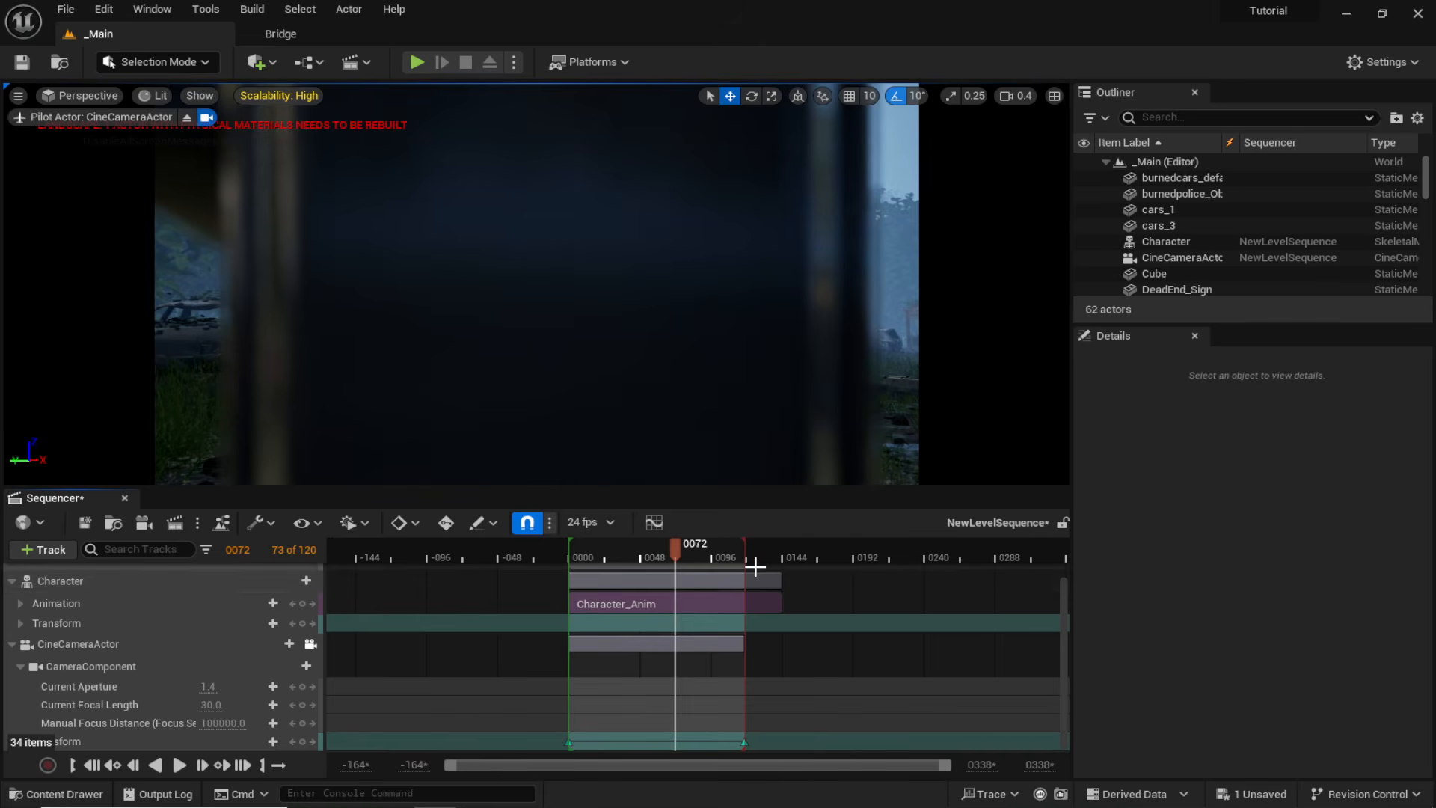
left_click_drag(744, 556, 783, 567)
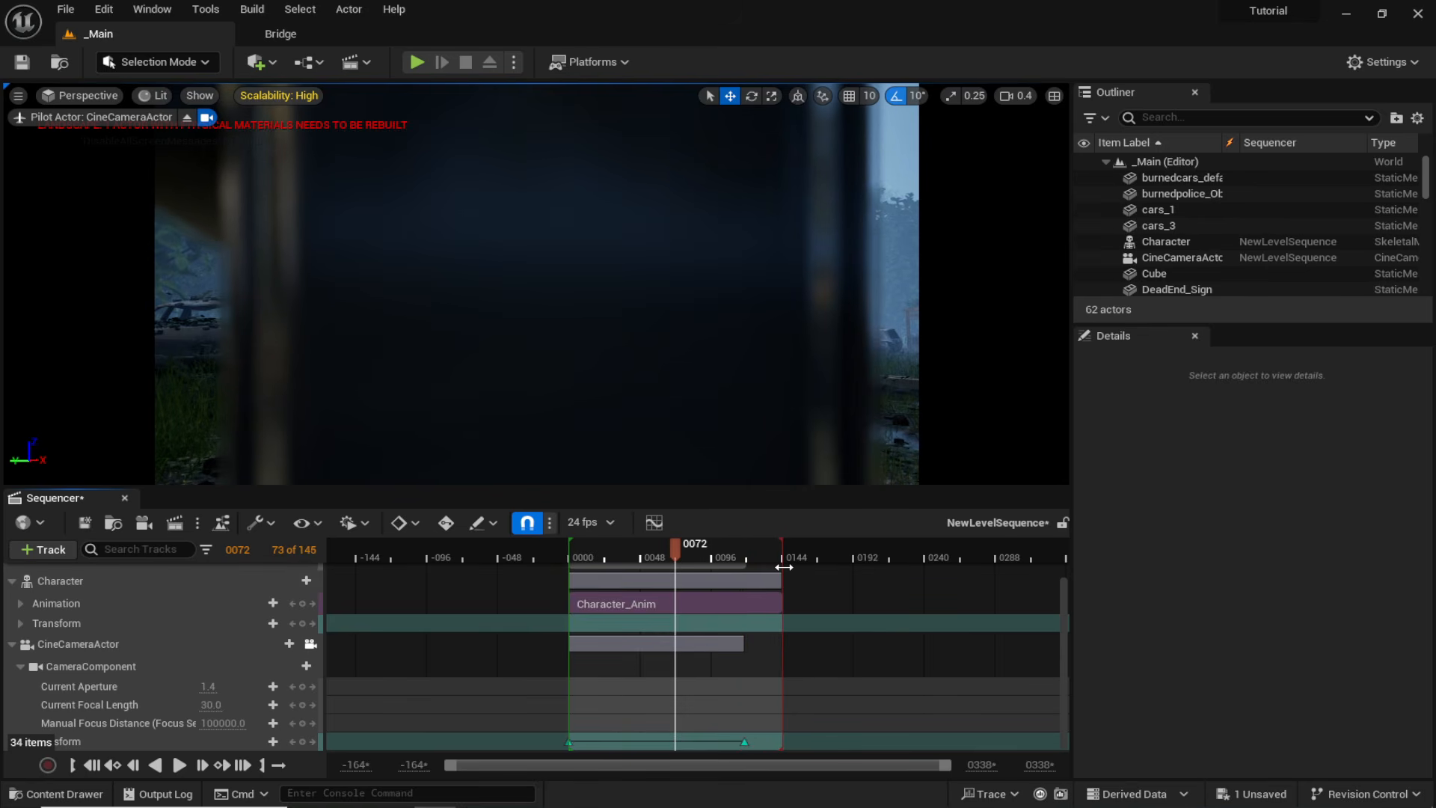
left_click(745, 742)
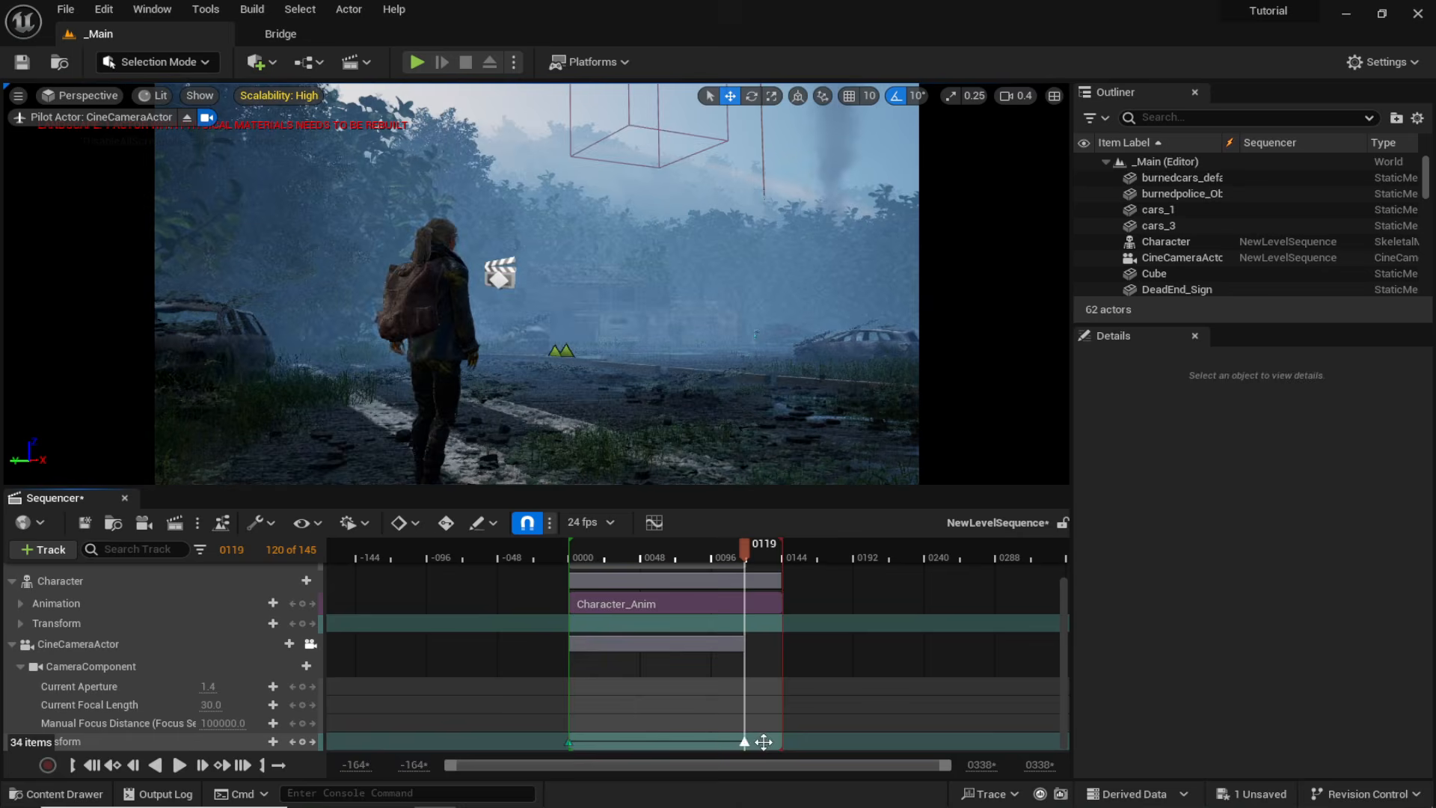
left_click_drag(761, 742, 782, 740)
scroll(718, 649, "up", 3)
left_click_drag(746, 611, 782, 612)
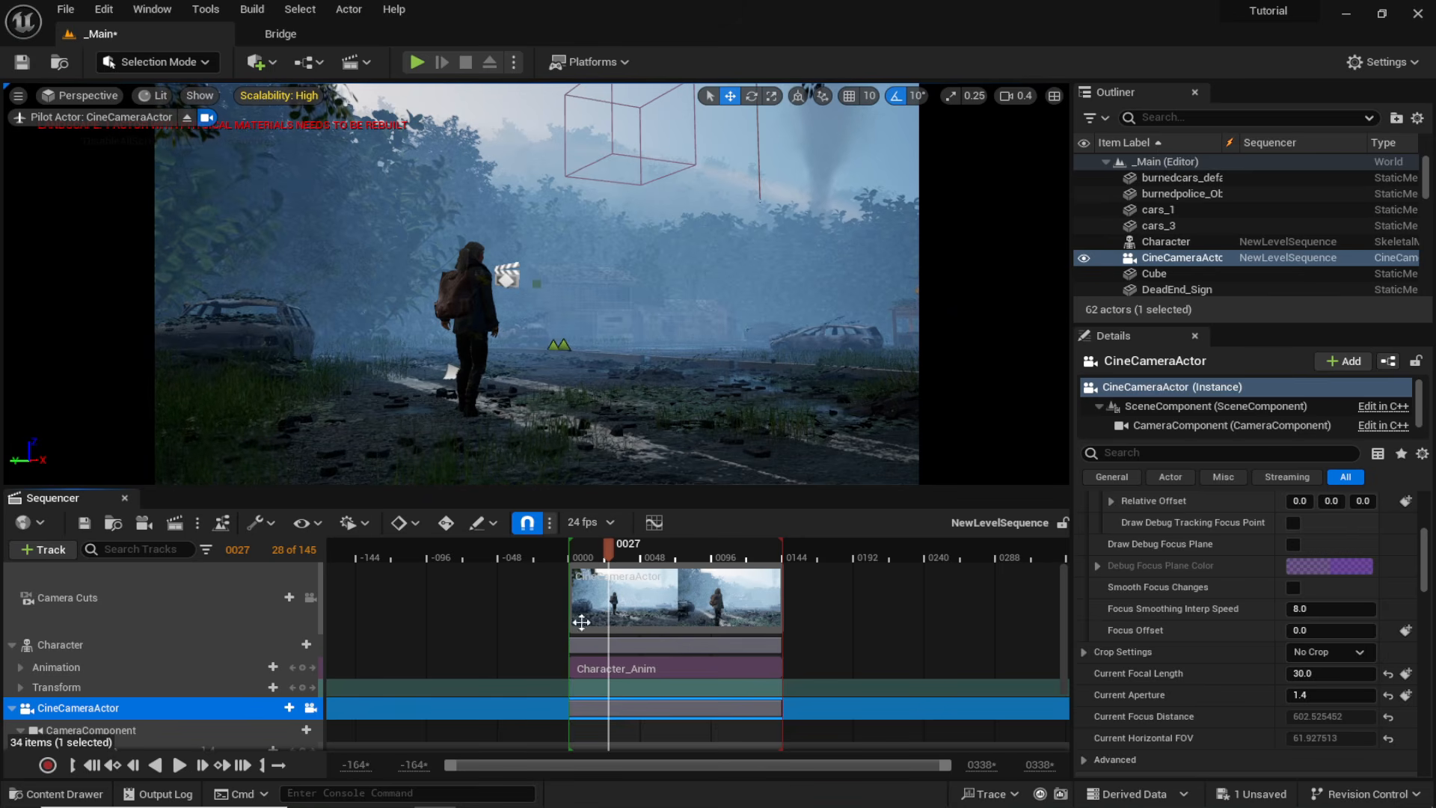
Delete the CineCameraActor Transform keys at frames 0 and 144.
scroll(531, 650, "down", 2)
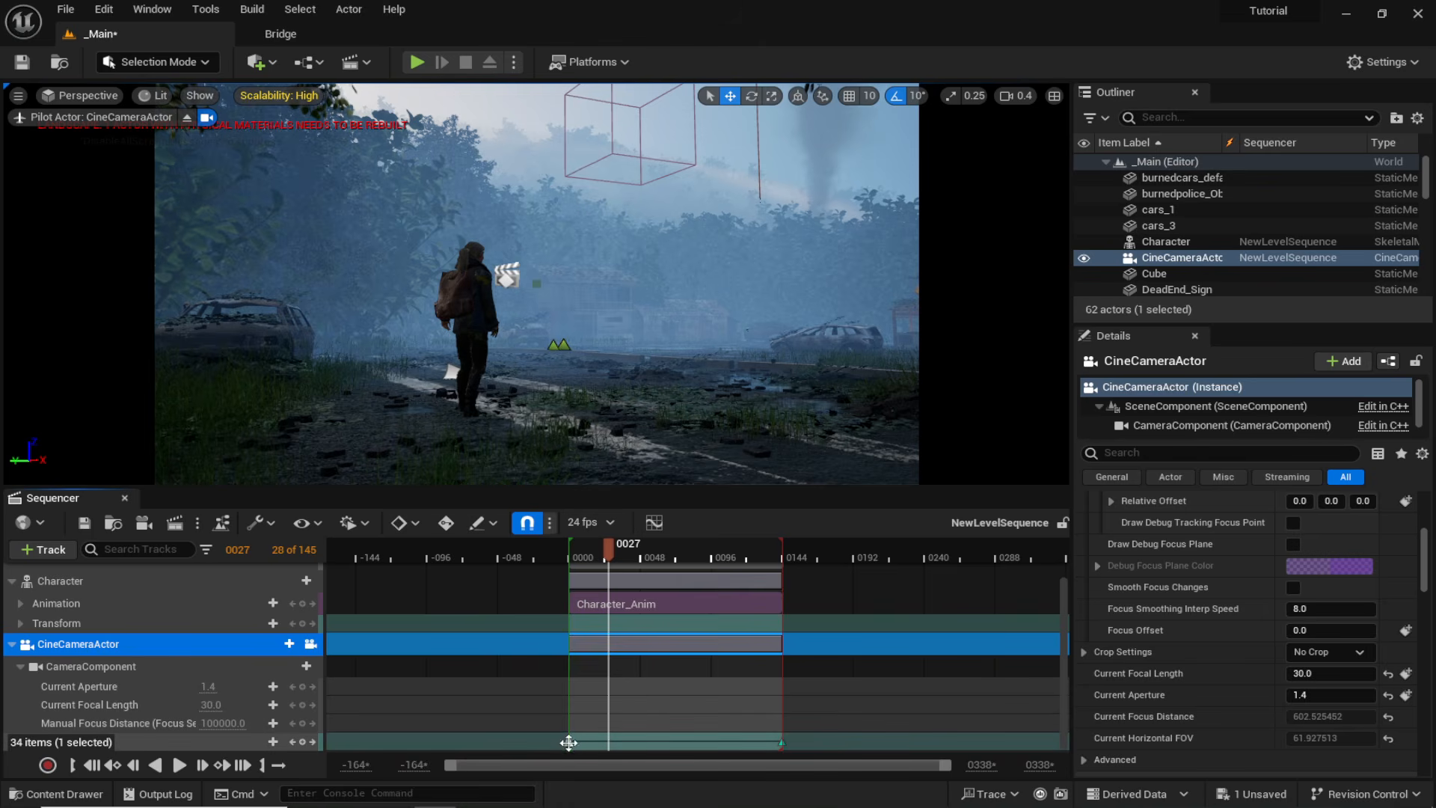
left_click(568, 742)
key("Delete")
left_click(782, 741)
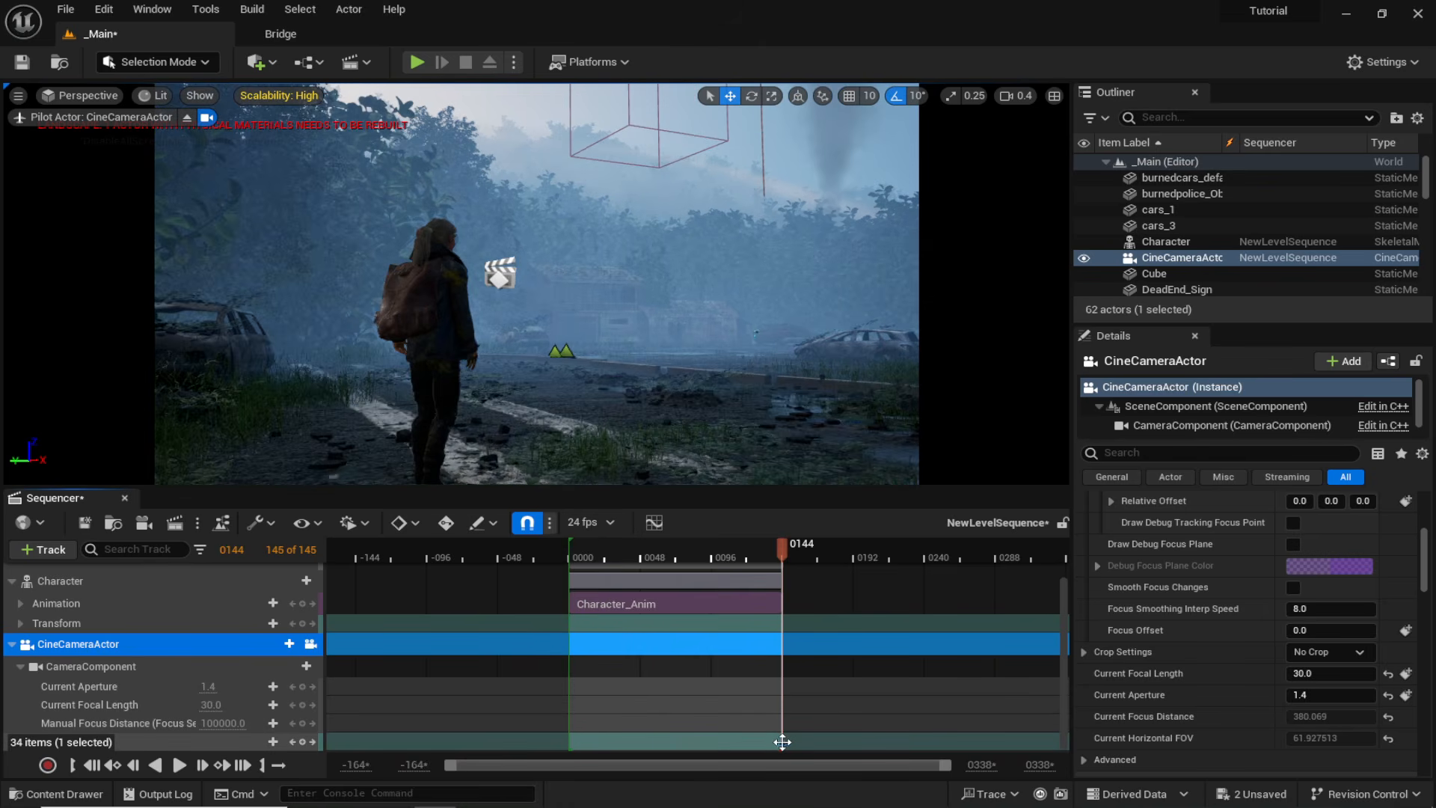
key("Delete")
Move the piloted camera close behind the character, framing her on the right of the shot, and place a Transform key at frame 0.
scroll(648, 355, "up", 2)
key("w")
key("a")
right_click_drag(648, 355, 733, 348)
key("w")
key("a")
key("a")
key("w")
scroll(735, 352, "down", 5)
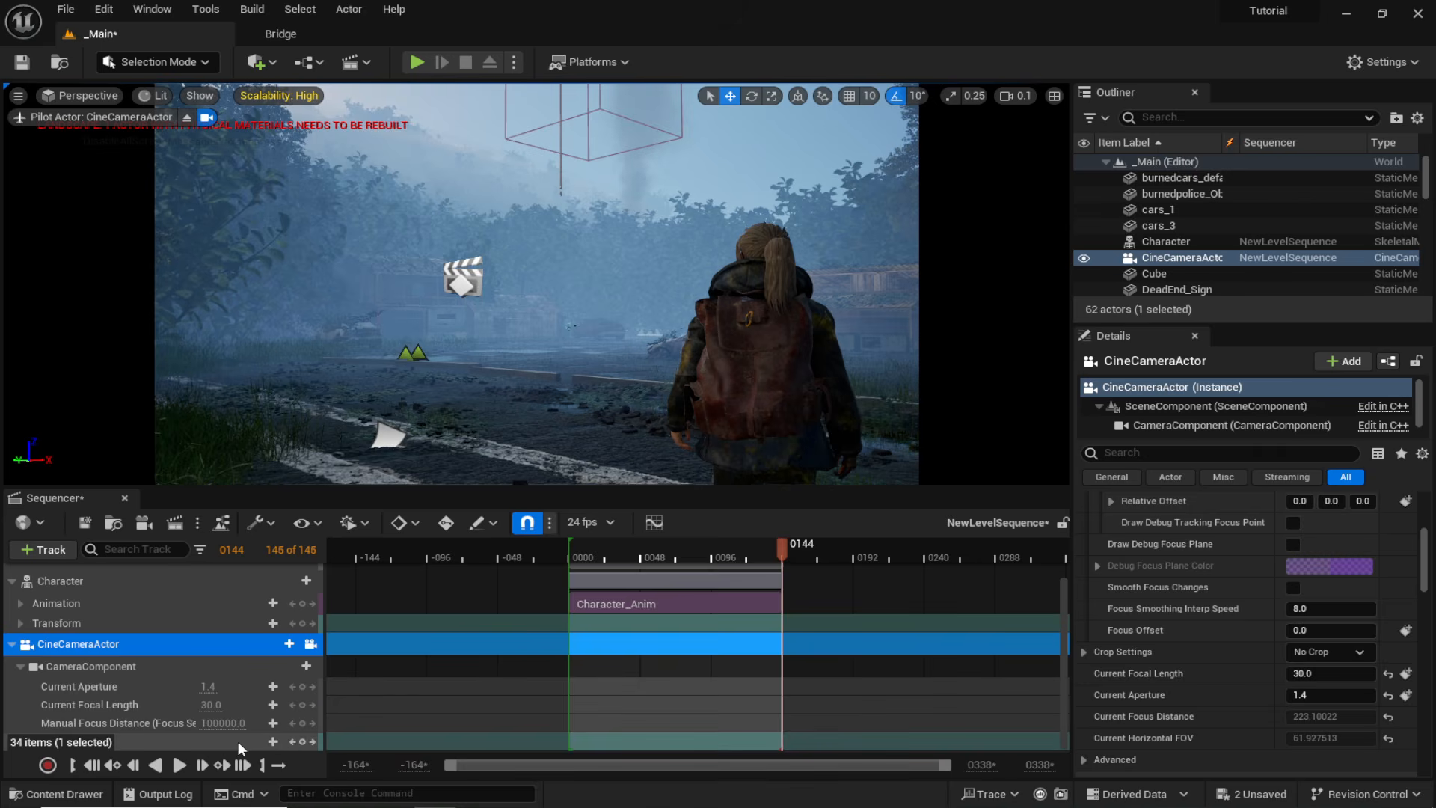
left_click(303, 742)
left_click_drag(782, 740, 568, 740)
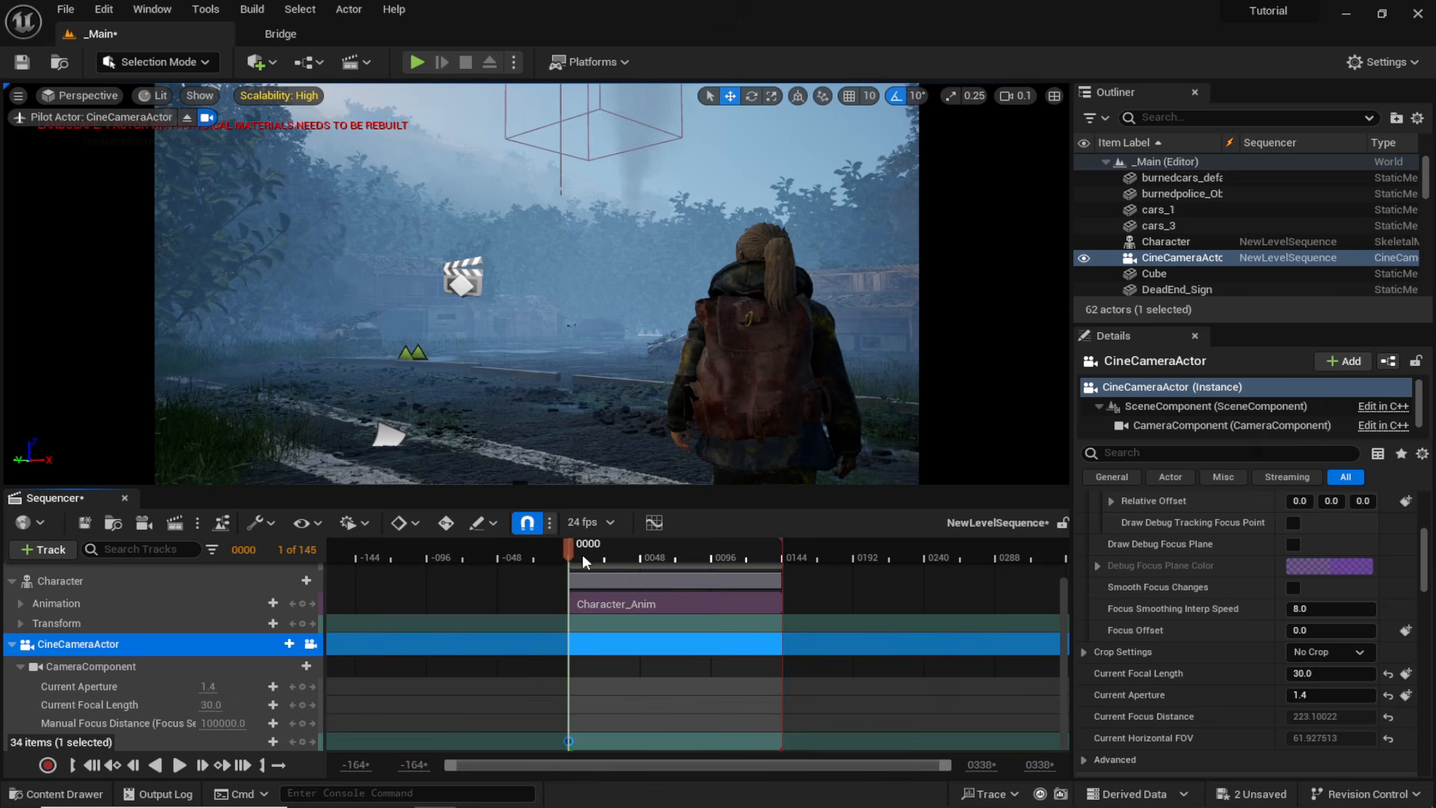
left_click_drag(582, 554, 601, 554)
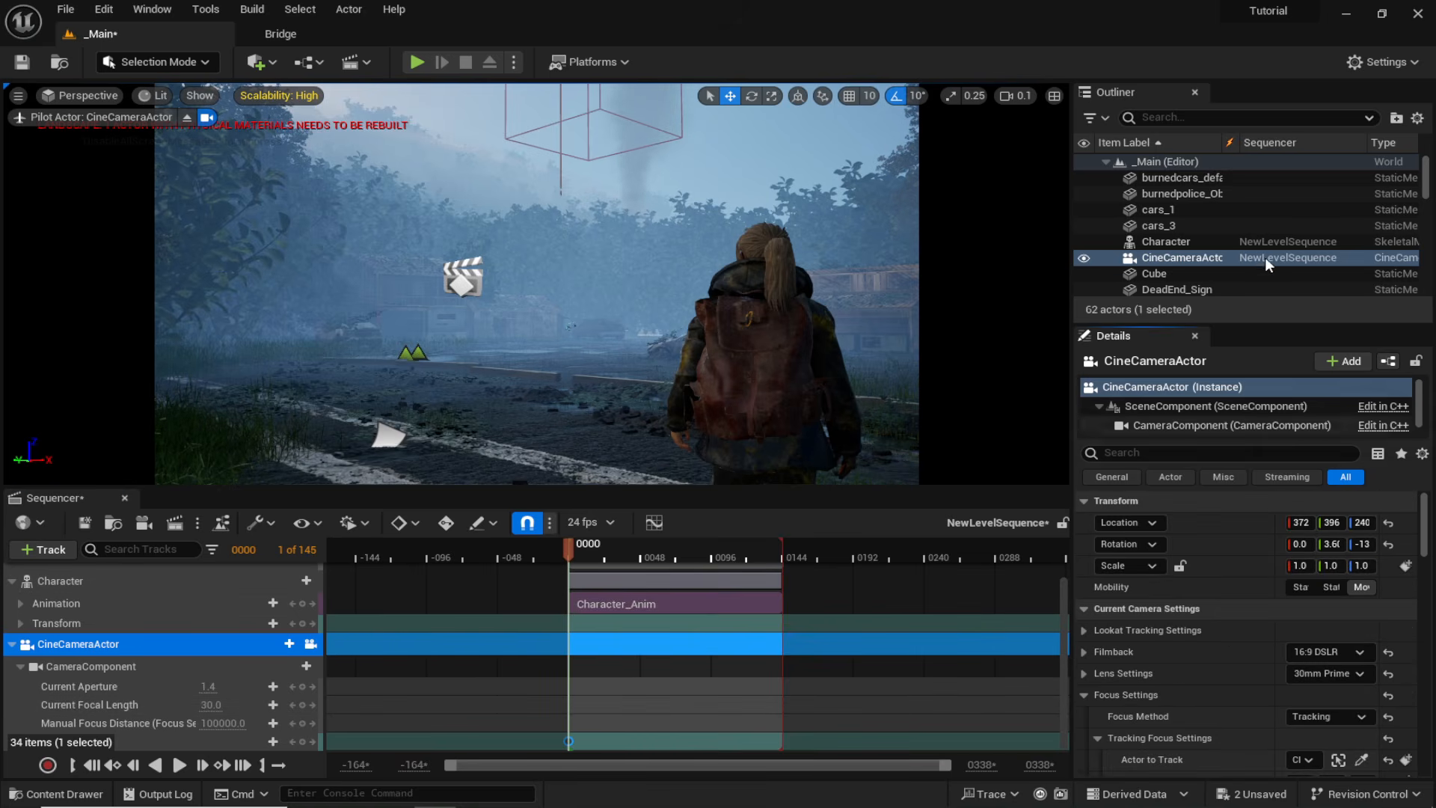
Set the CineCameraActor's lens to the 50mm Prime f/1.8 preset, keeping the aperture at 1.8.
left_click(1325, 673)
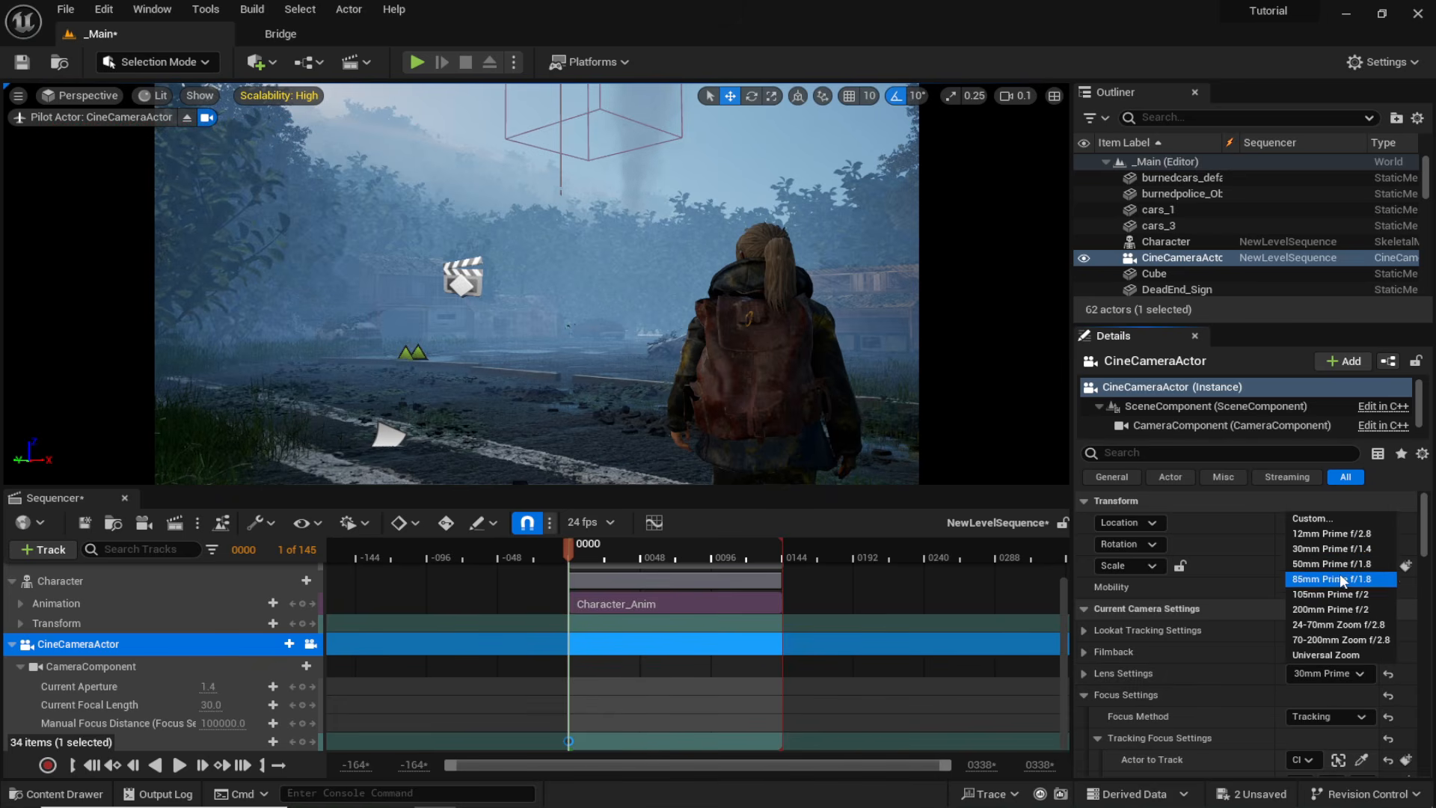
left_click(1340, 565)
scroll(1178, 669, "down", 6)
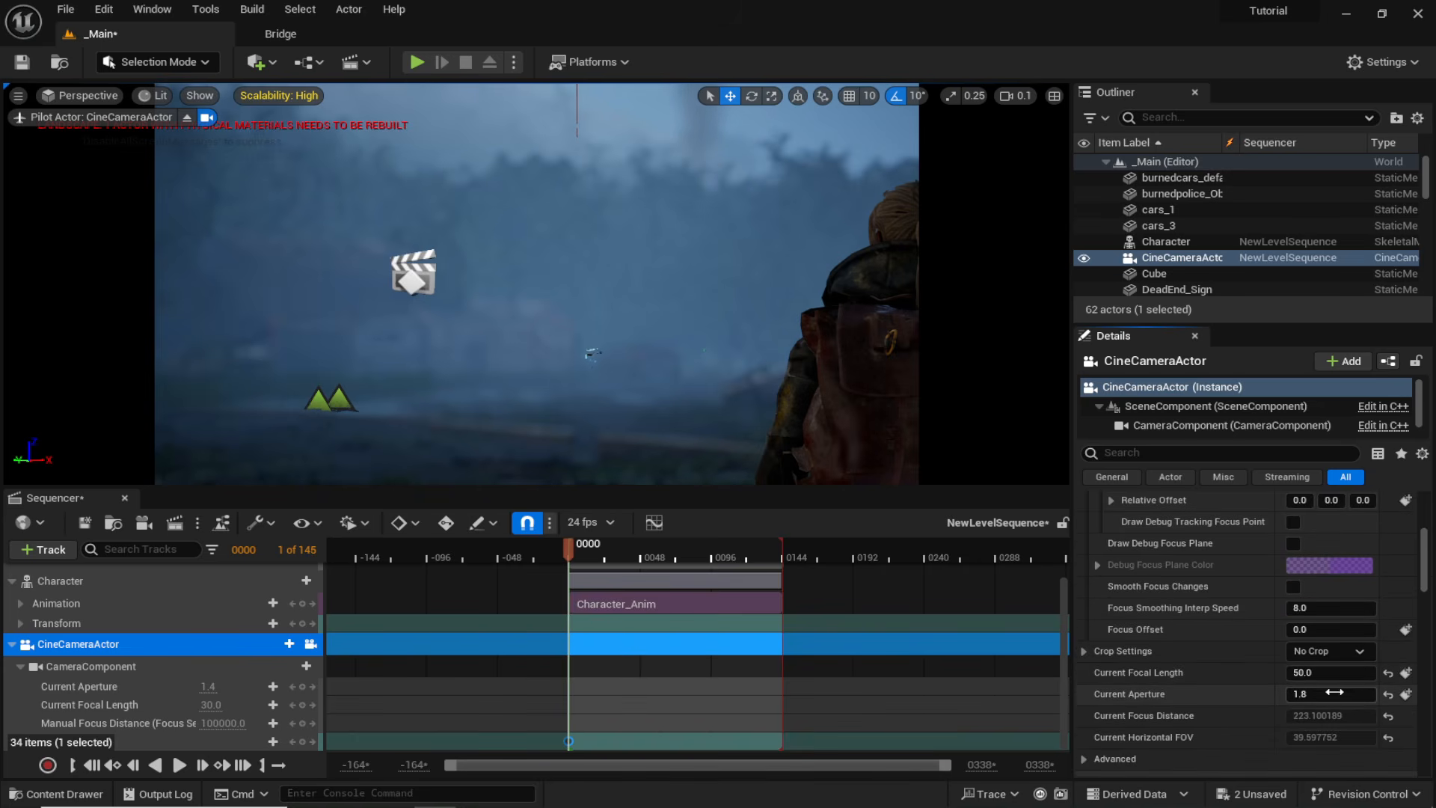
left_click_drag(1339, 700, 1317, 700)
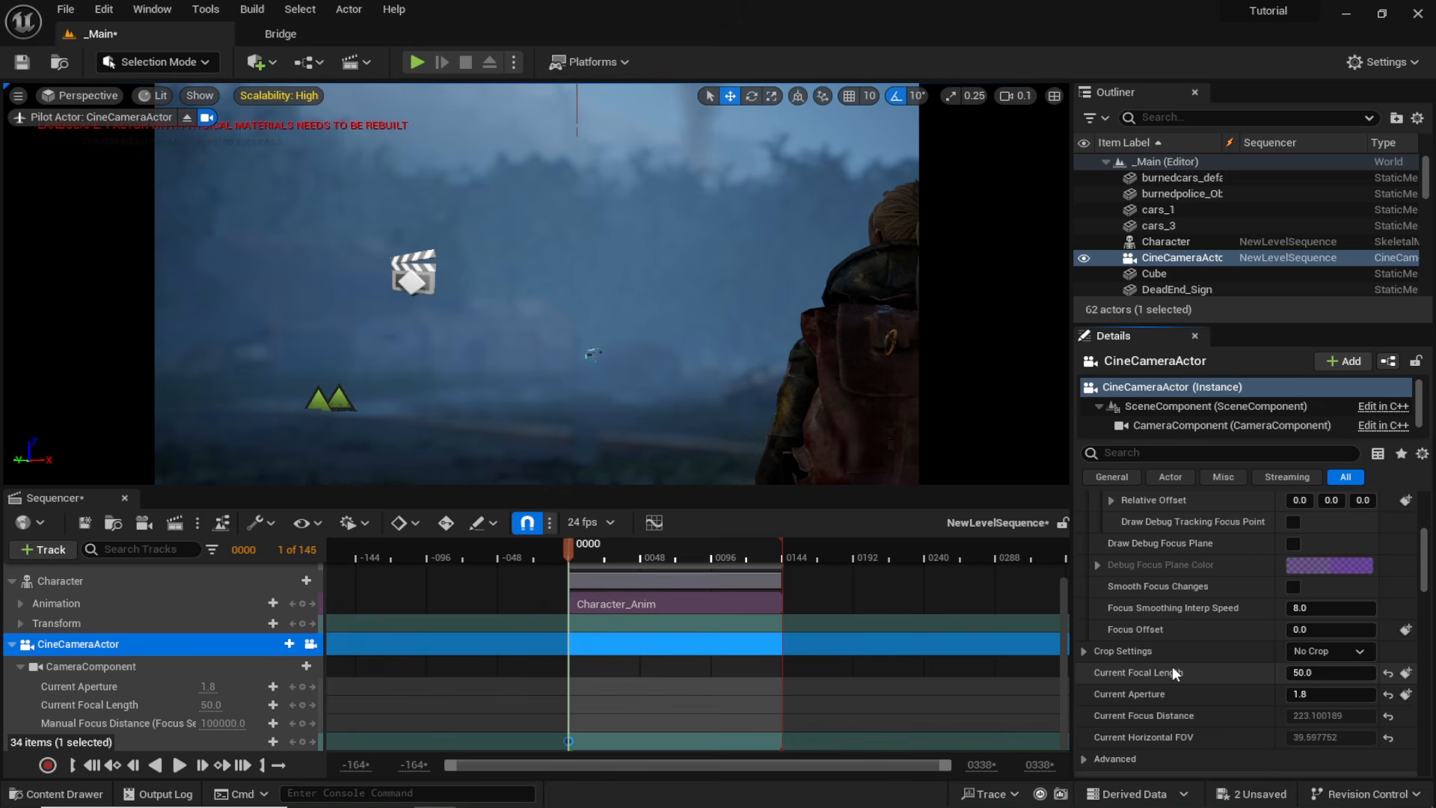
scroll(1172, 667, "up", 2)
scroll(1173, 666, "up", 4)
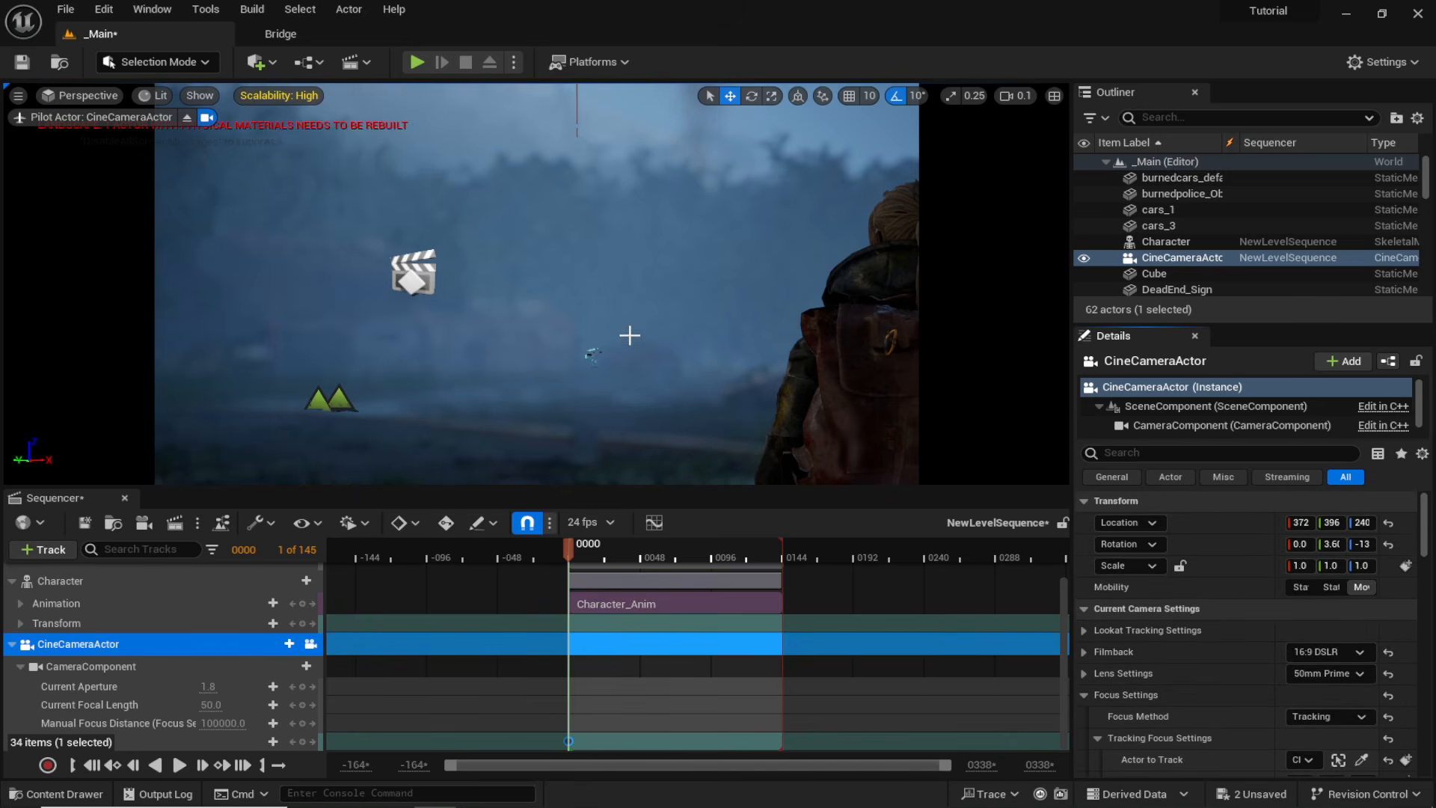
Pull the camera back until the character's head and backpack fit the right of the shot, and rekey the Transform at frame 0.
right_click_drag(623, 340, 622, 336)
key("s")
scroll(622, 342, "up", 1)
key("s")
key("w")
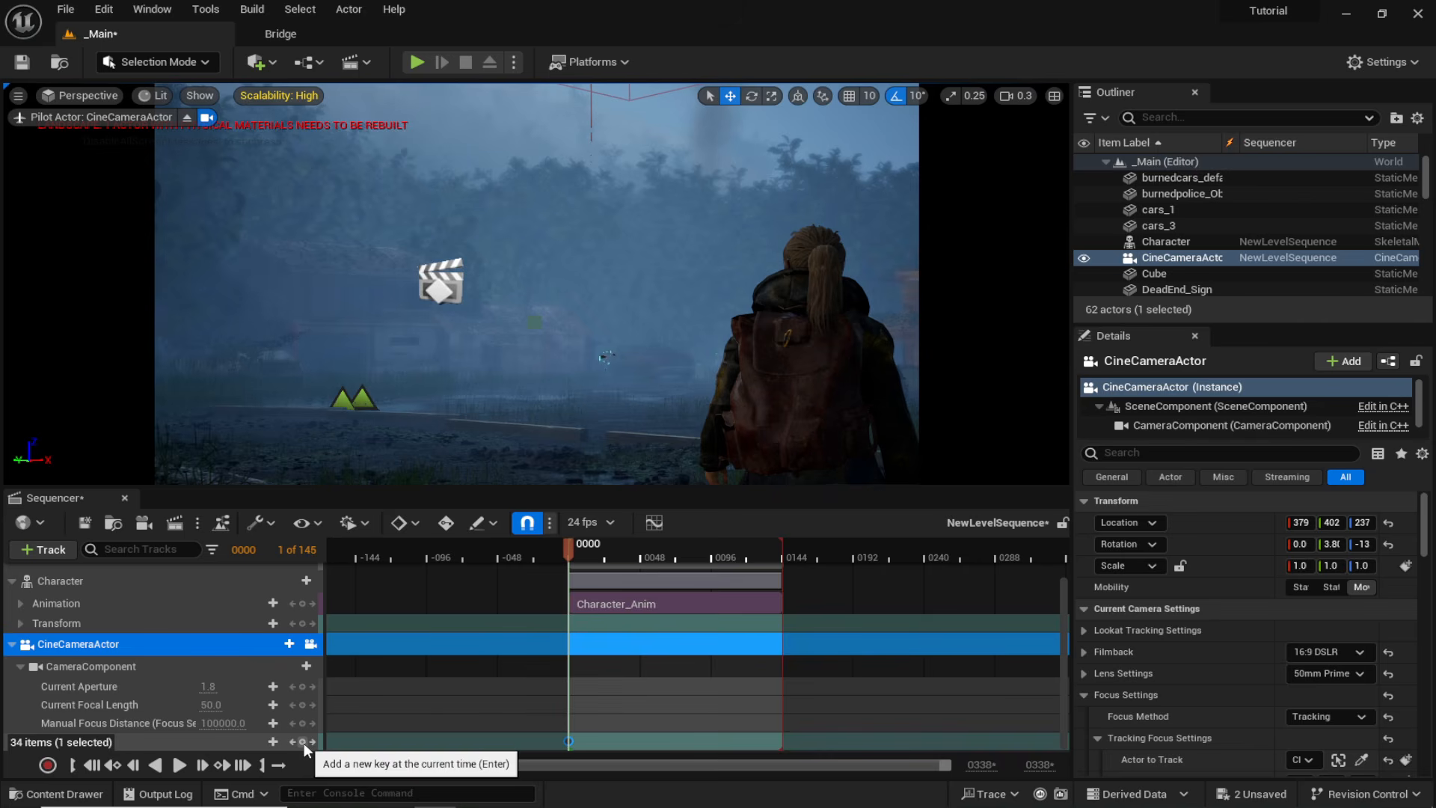
Go to frame 141, shift the camera sideways to bring the character near the centre of the shot, and key the CineCameraActor Transform.
left_click_drag(591, 555, 778, 557)
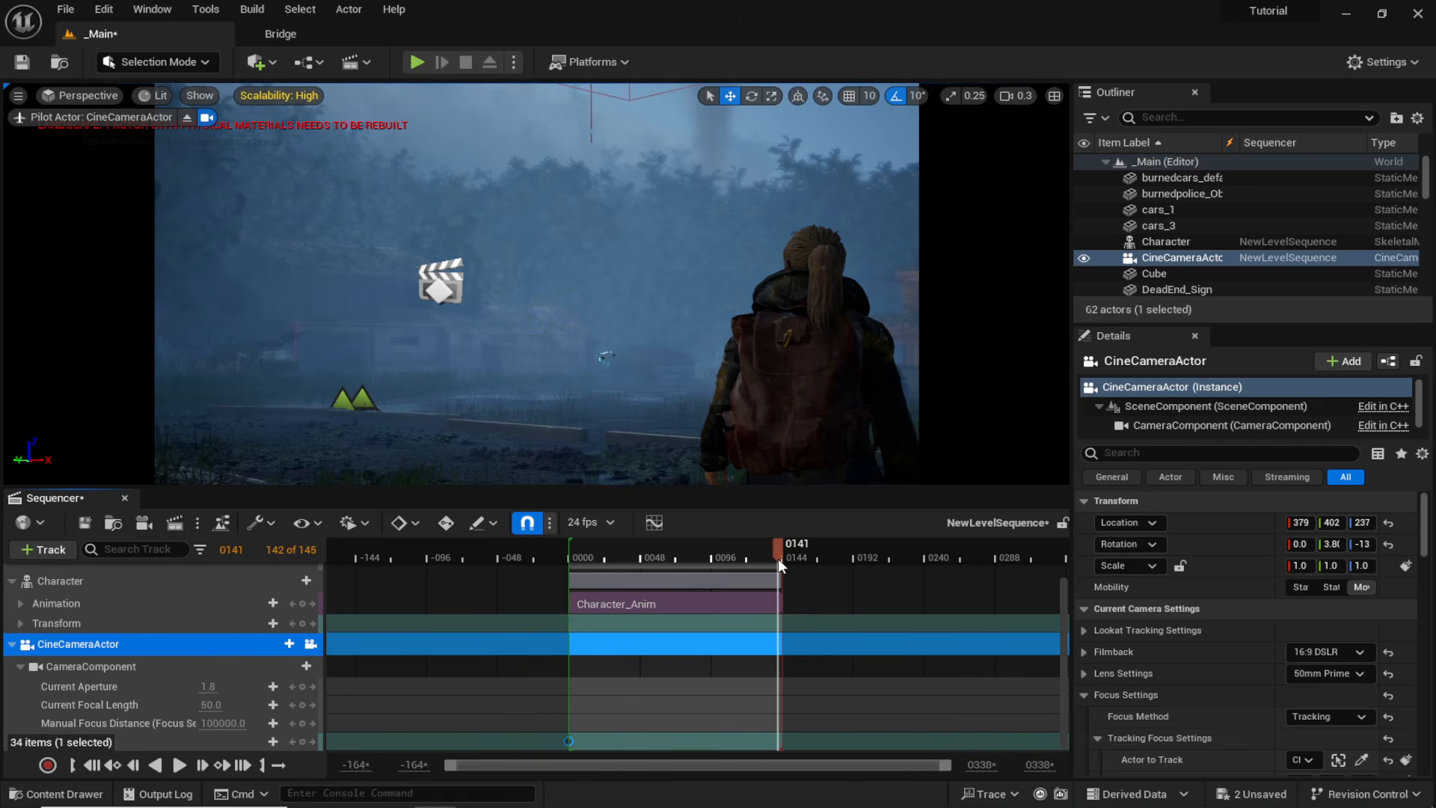
right_click_drag(506, 307, 476, 307)
key("d")
key("d")
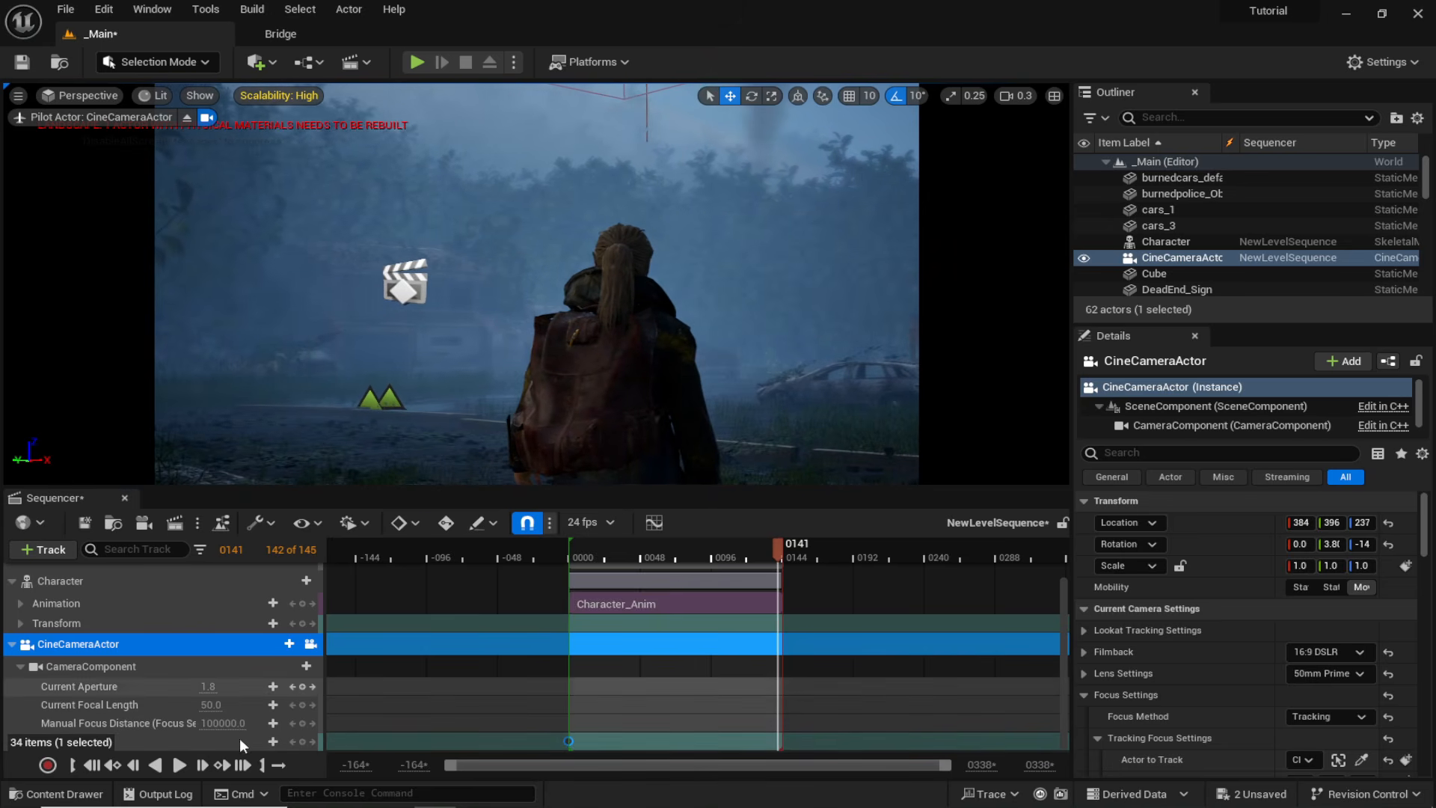
left_click(301, 741)
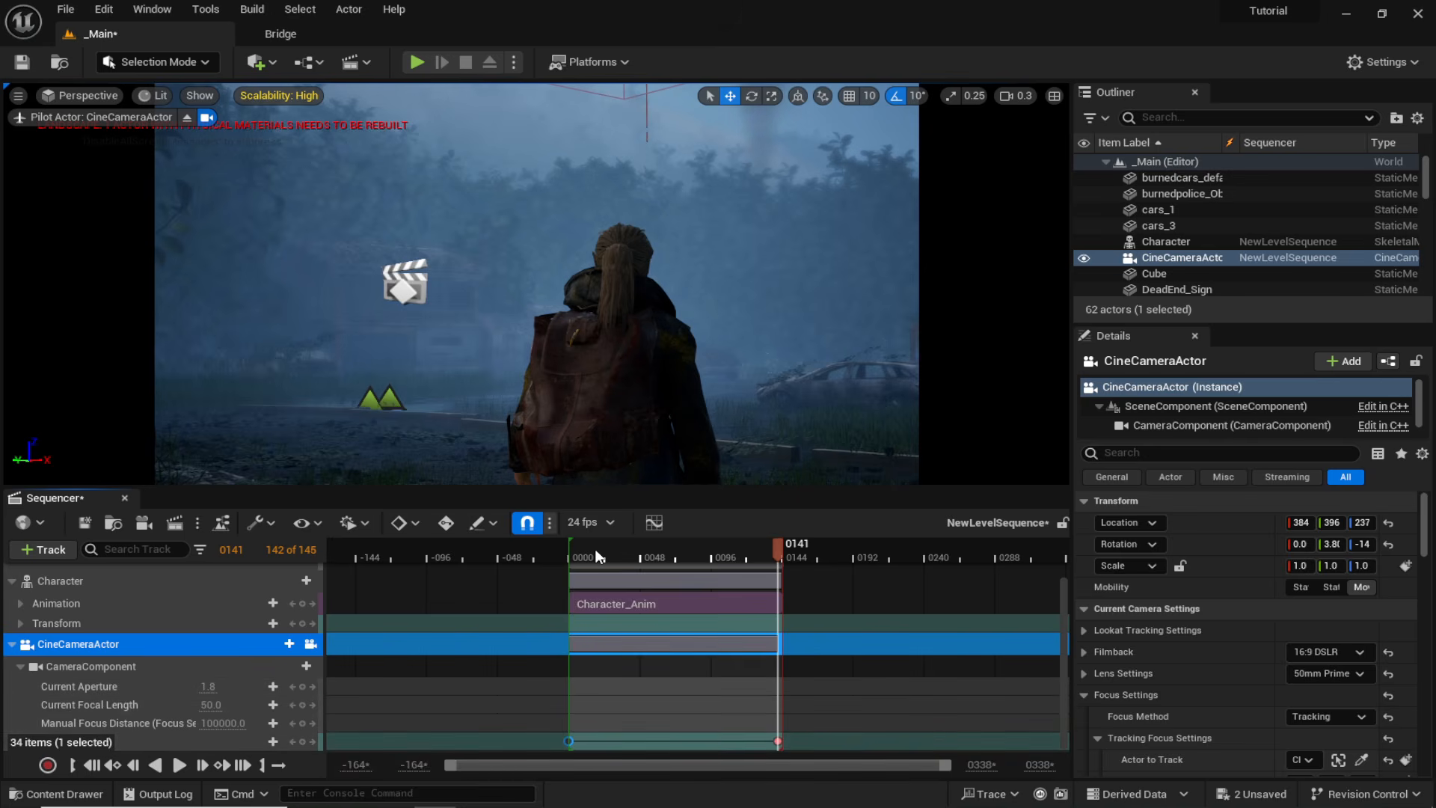
Change the CineCameraActor Transform keys at frames 0 and 141 to Linear interpolation and play the sequence from the start.
left_click(566, 550)
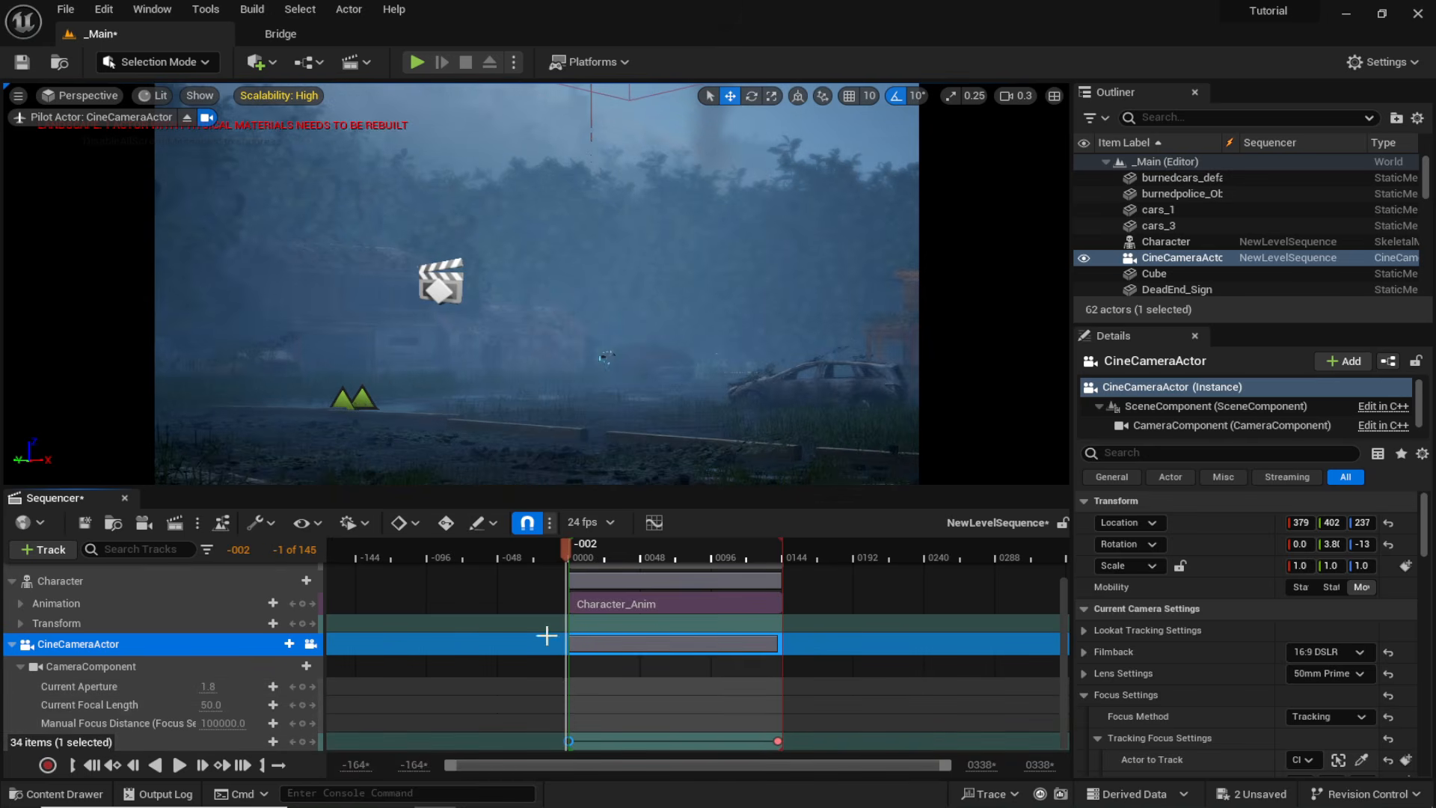
left_click(778, 740, "shift")
right_click(777, 740)
left_click(852, 608)
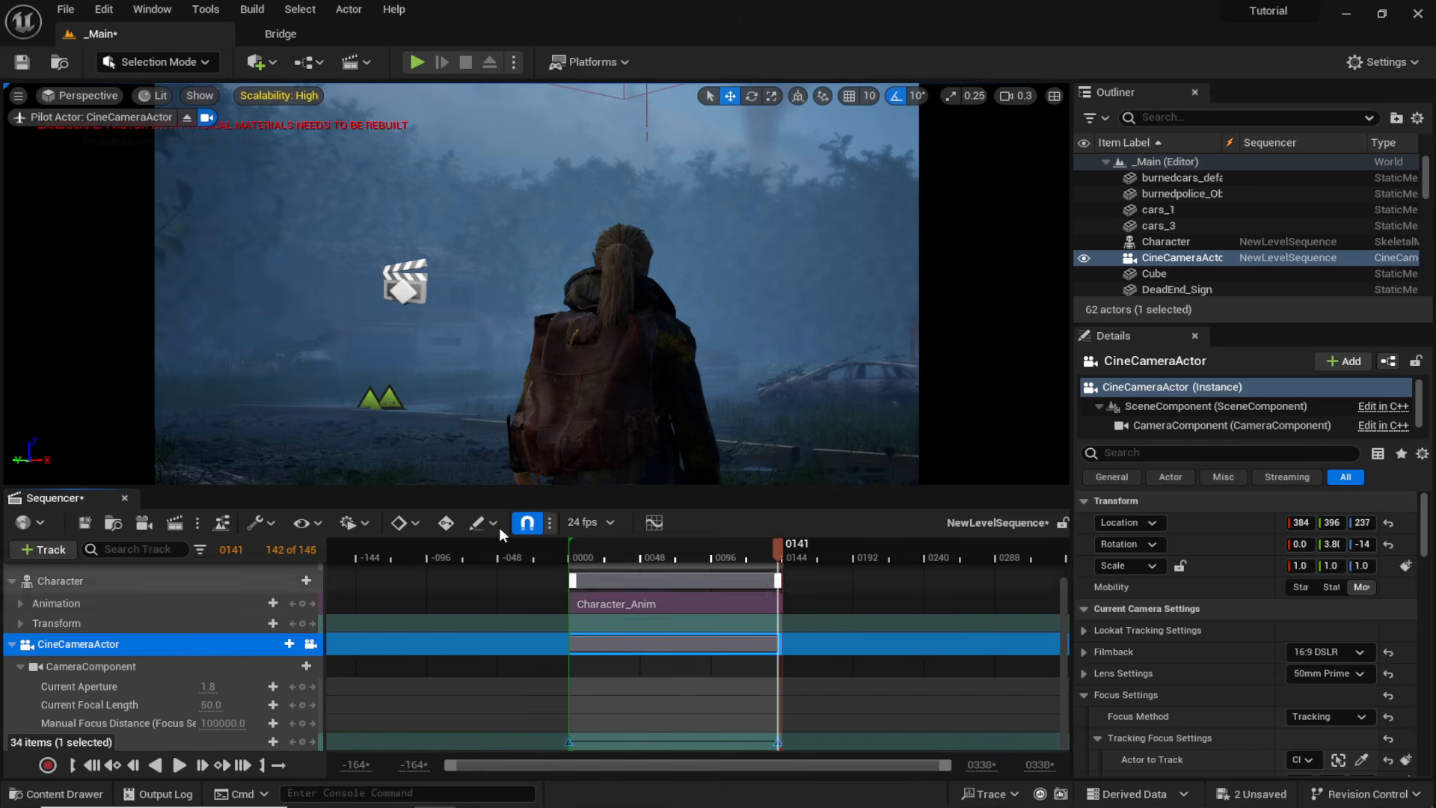
left_click_drag(578, 547, 570, 549)
key("space")
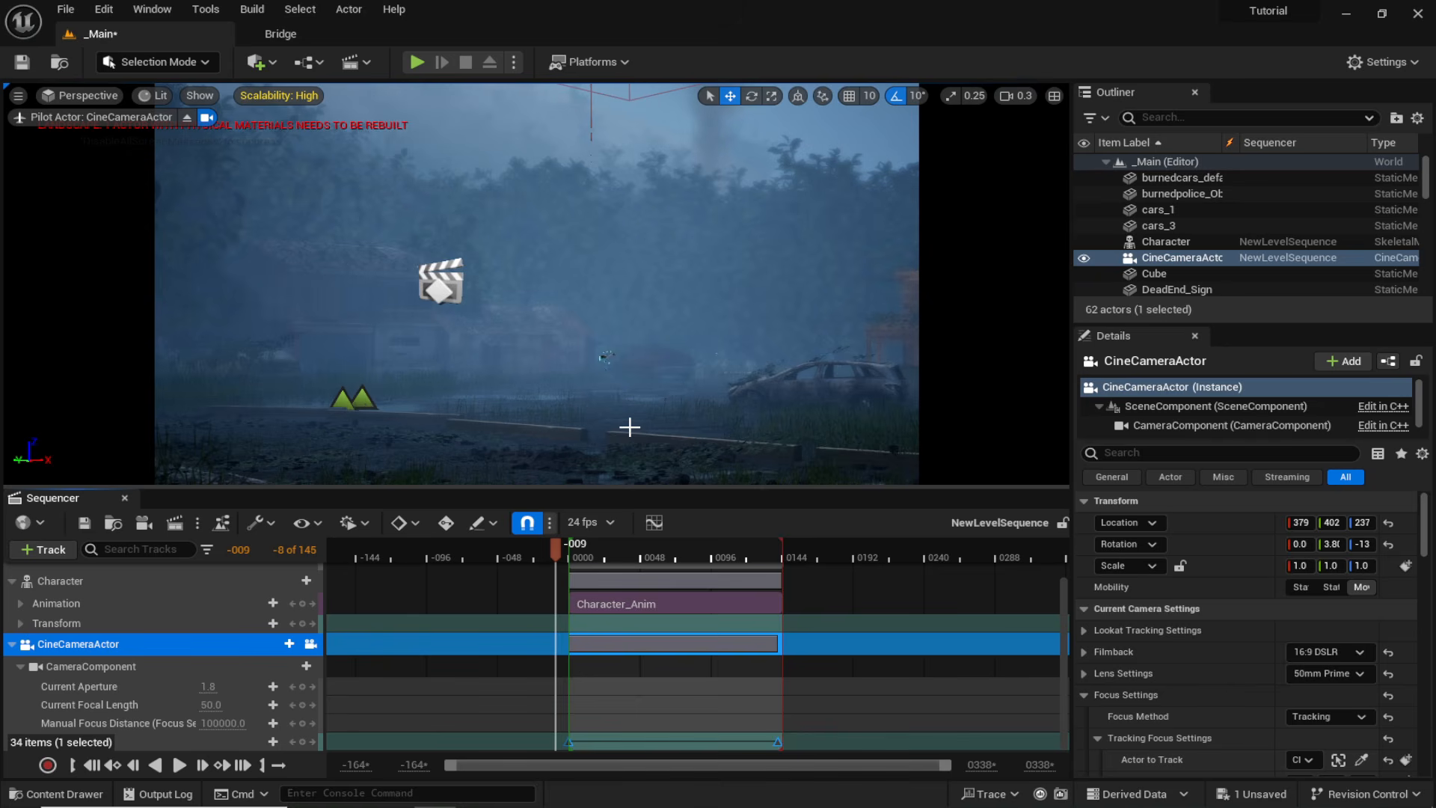
Enable the Movie Render Queue and Movie Render Queue Additional Render Passes plugins, and restart the editor while saving the _Main level.
left_click(103, 9)
left_click(217, 260)
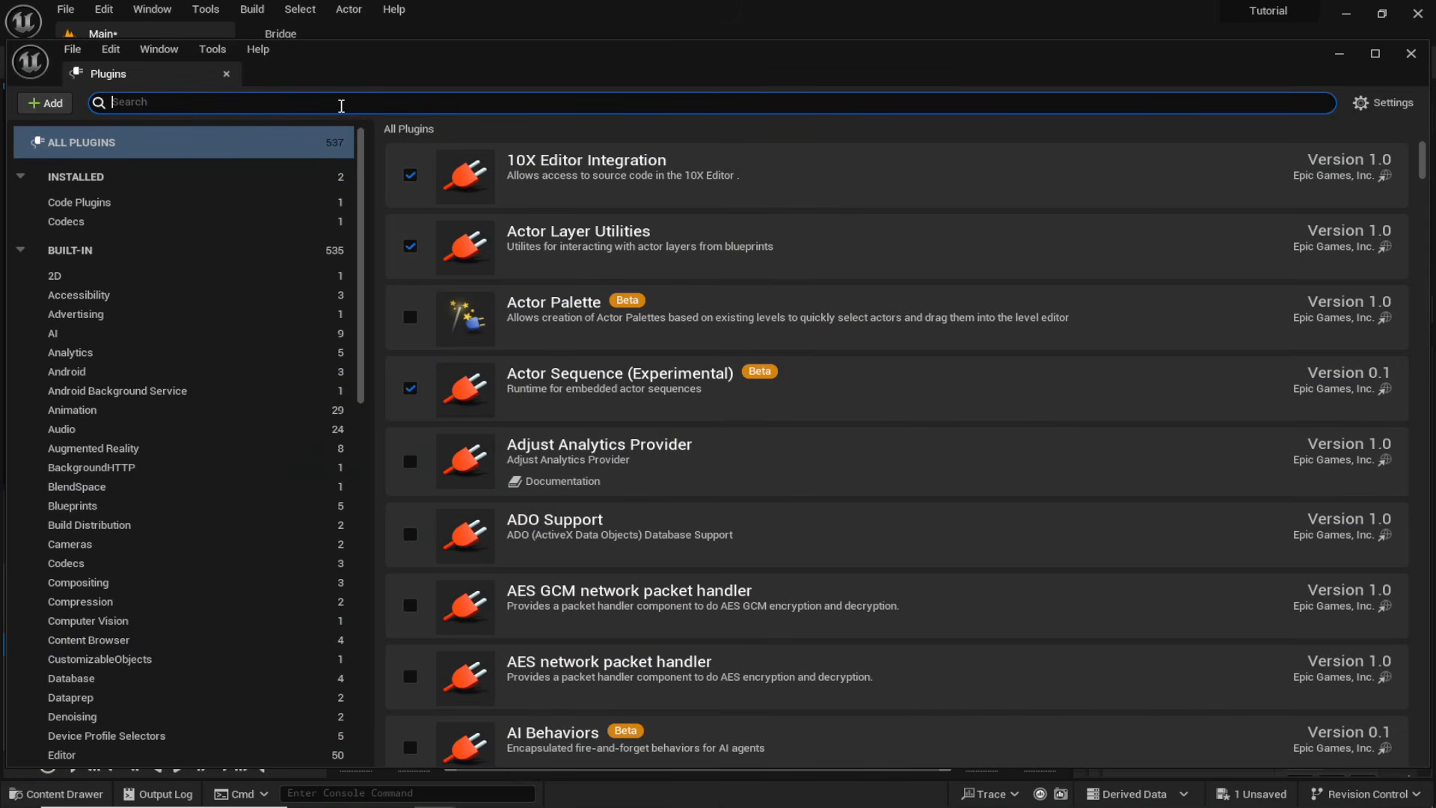
left_click(341, 105)
type("movie re")
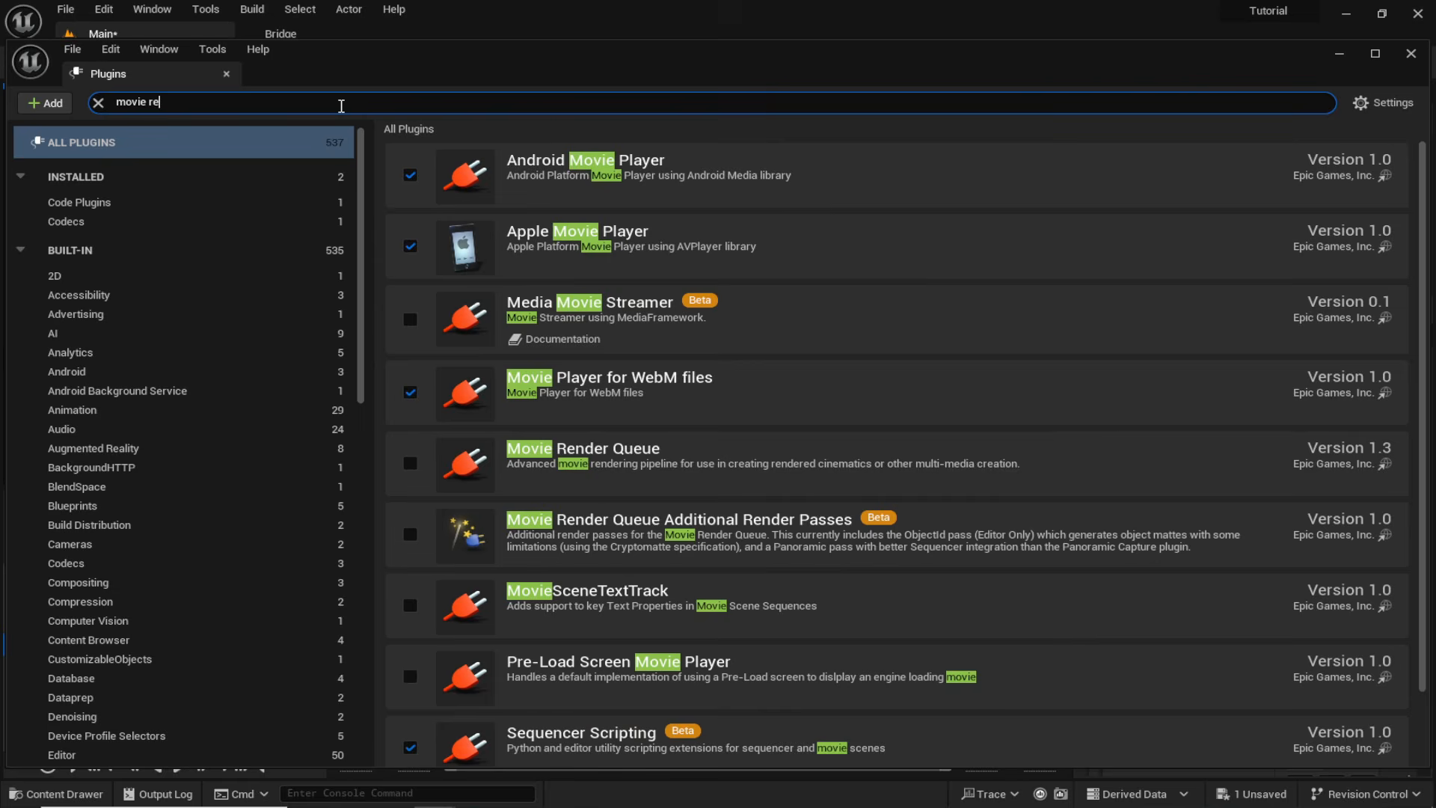
type("nder")
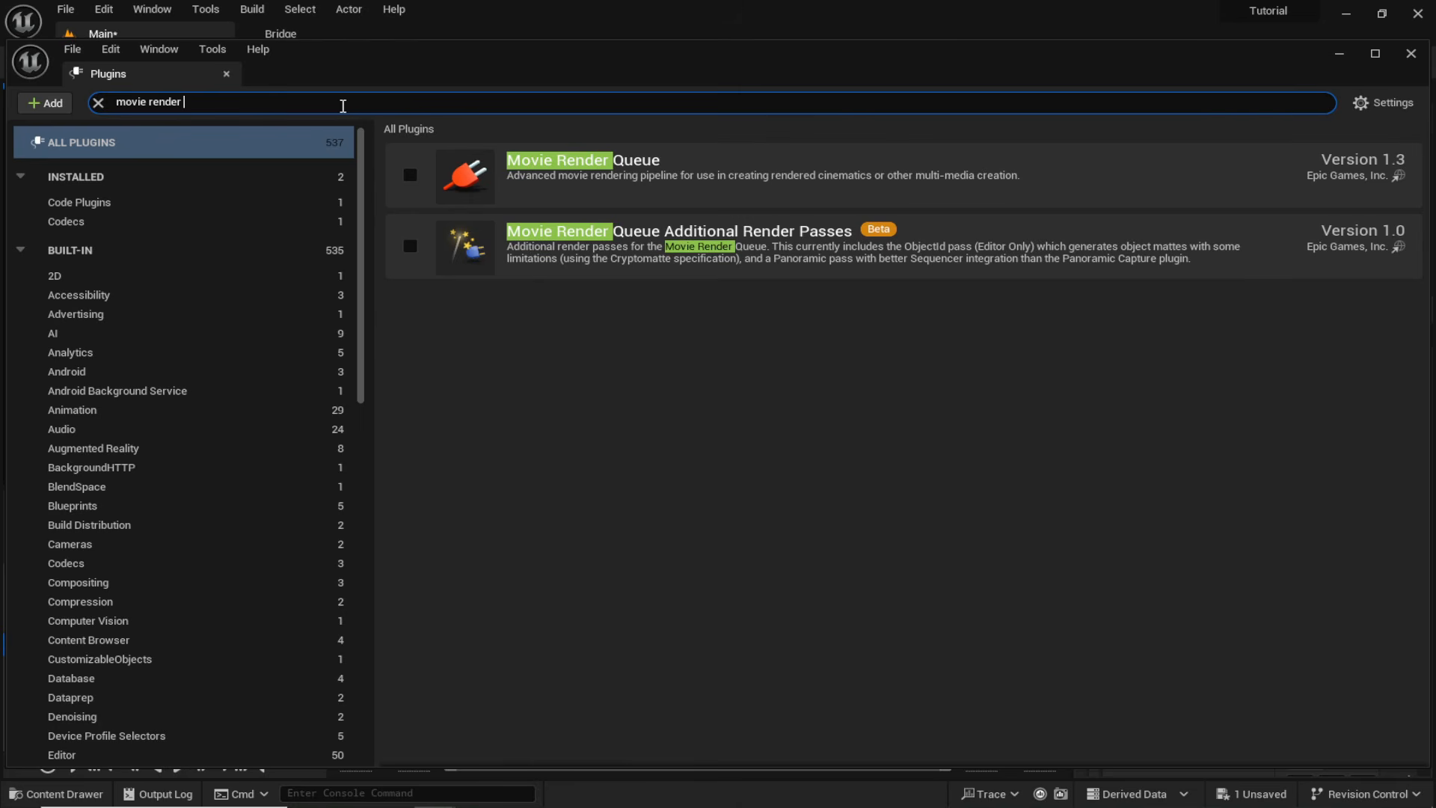
left_click(410, 175)
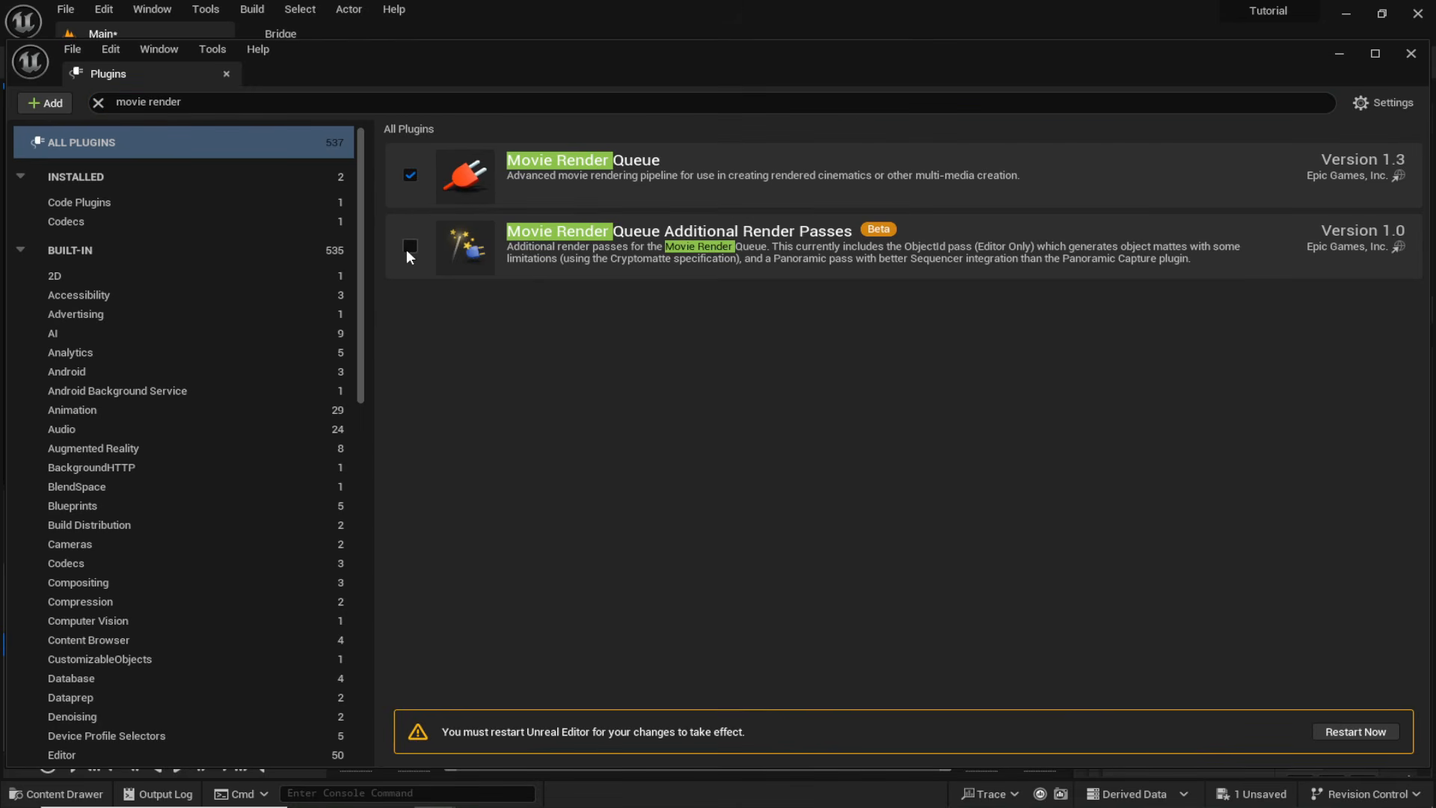
left_click(408, 249)
left_click(858, 440)
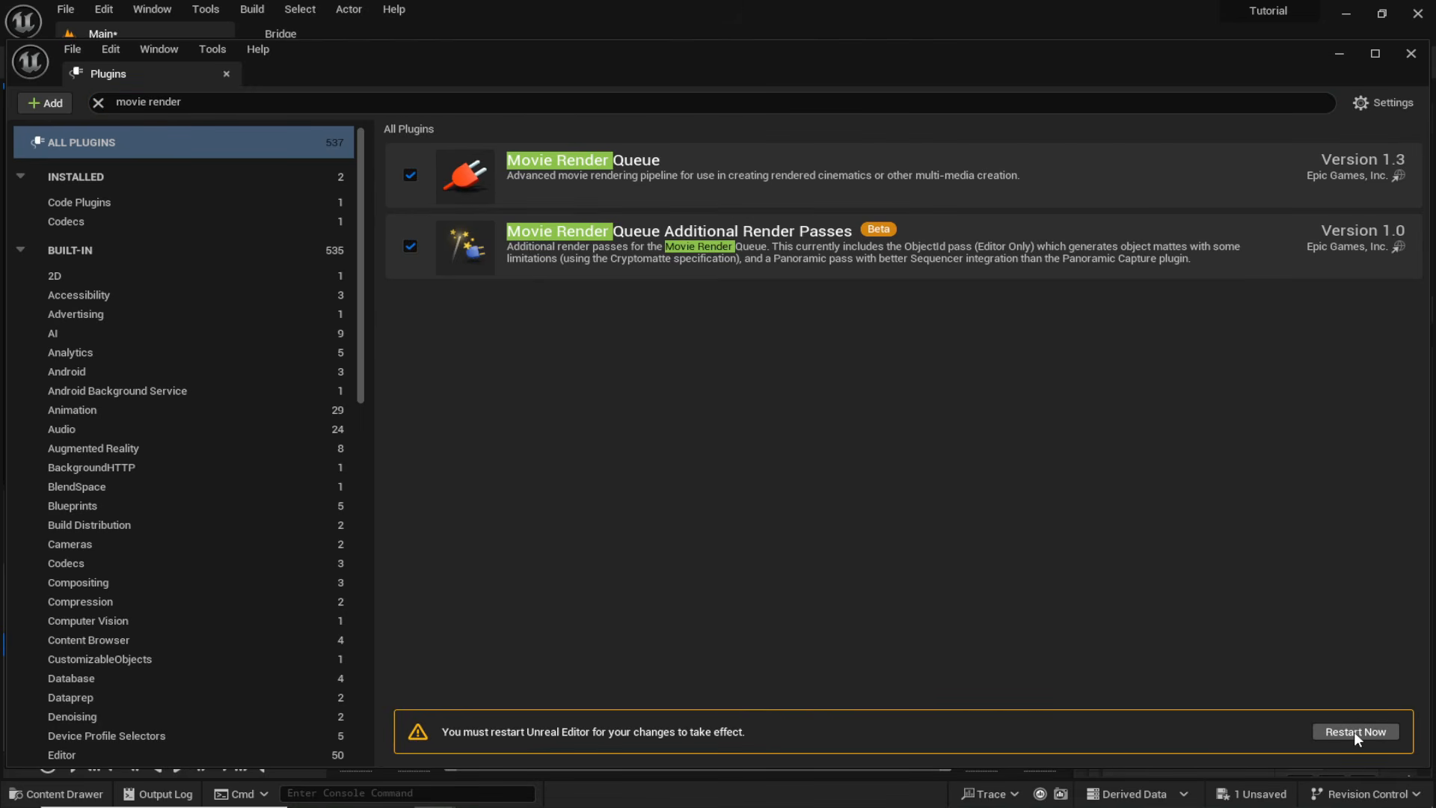
left_click(1355, 733)
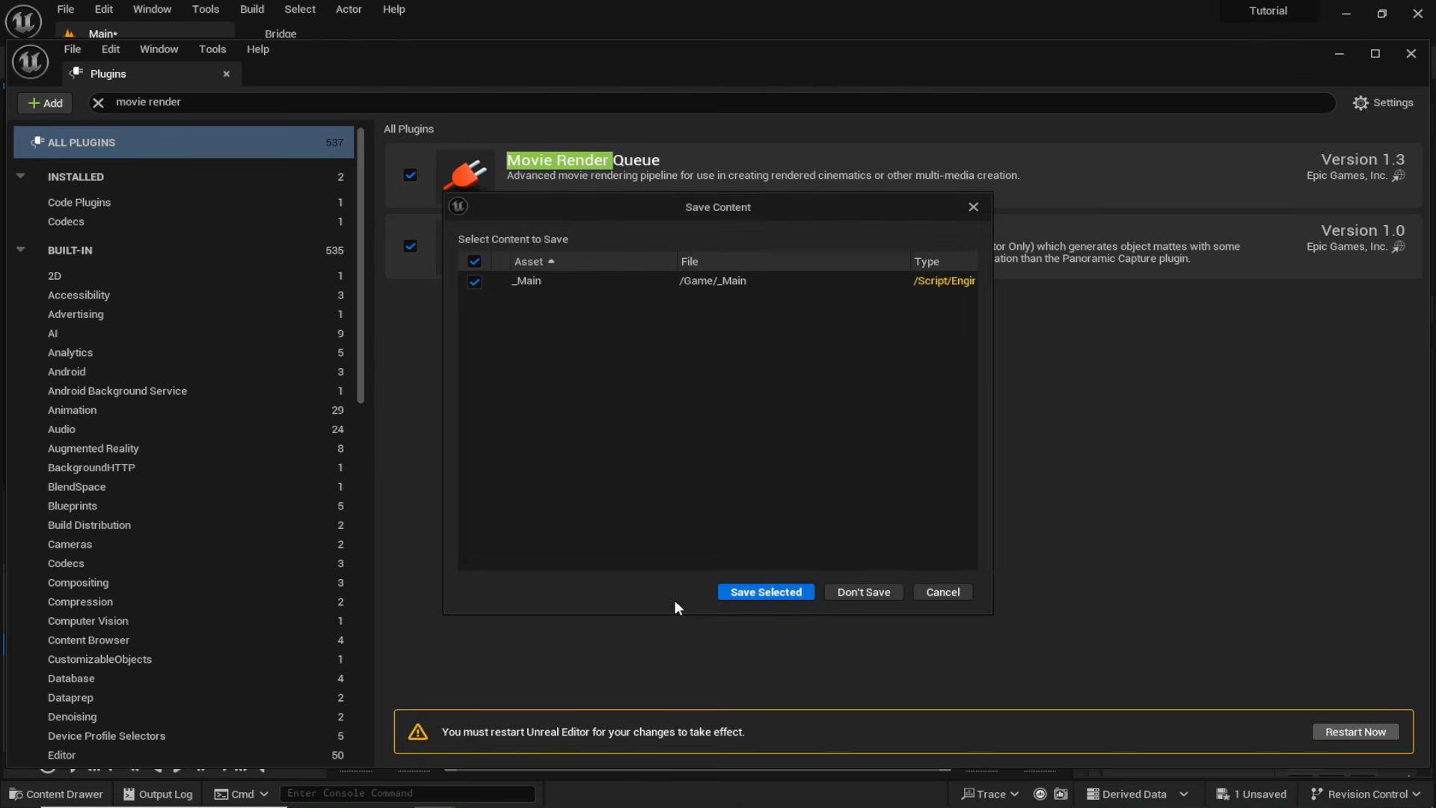
left_click(776, 590)
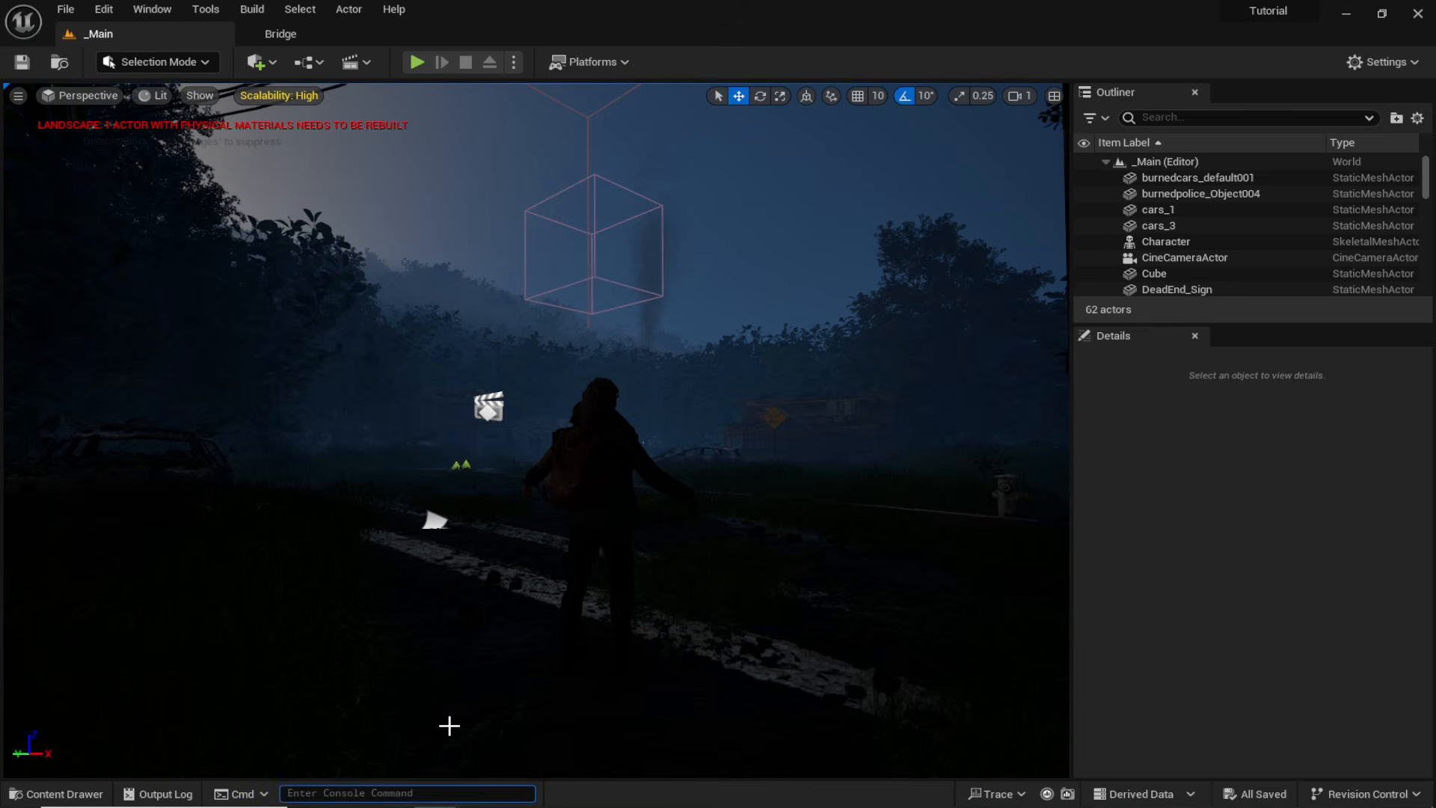
Run the console command foliage.forceLOD 5.
type("foligae.")
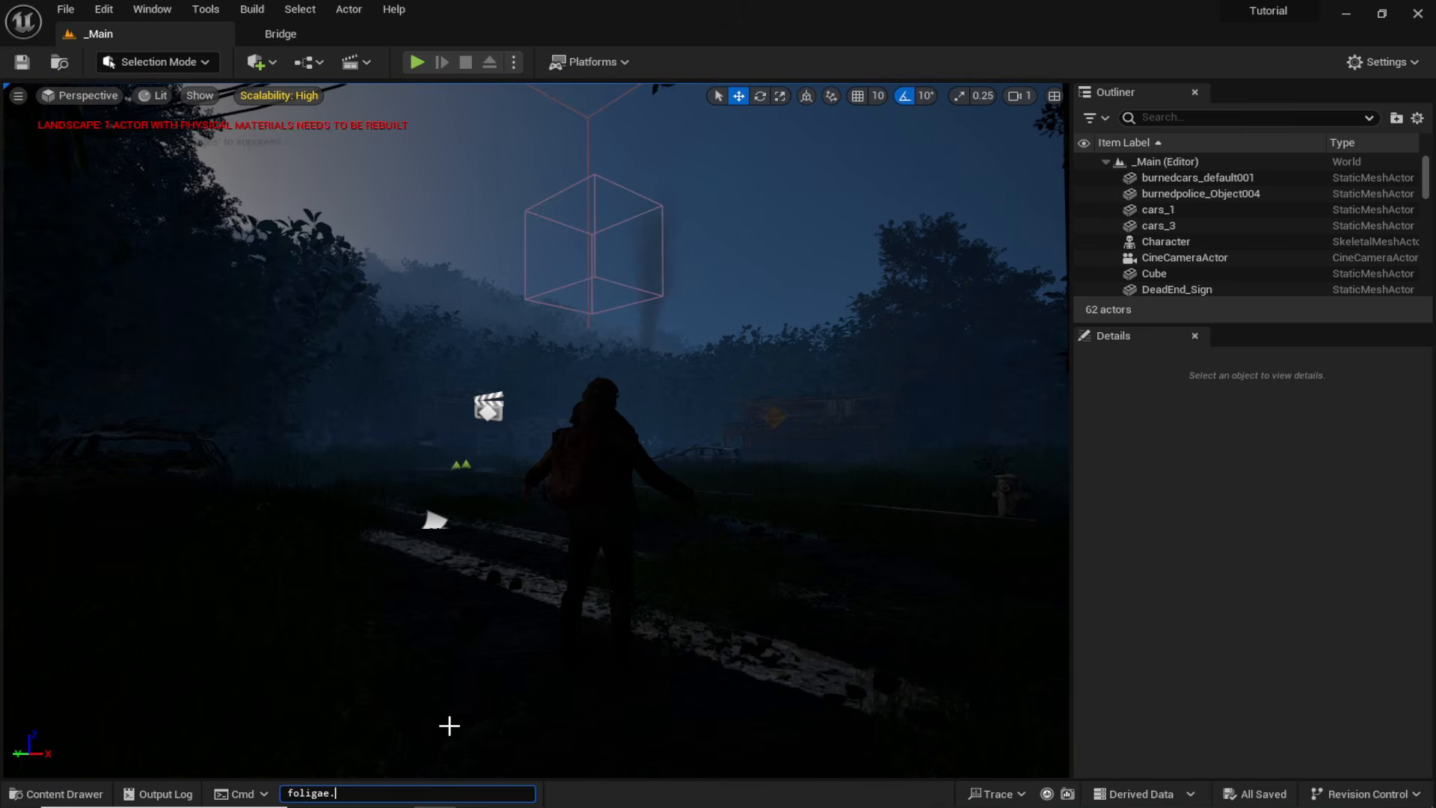
key("BackSpace")
key("BackSpace")
key("BackSpace")
type("age.forceLO")
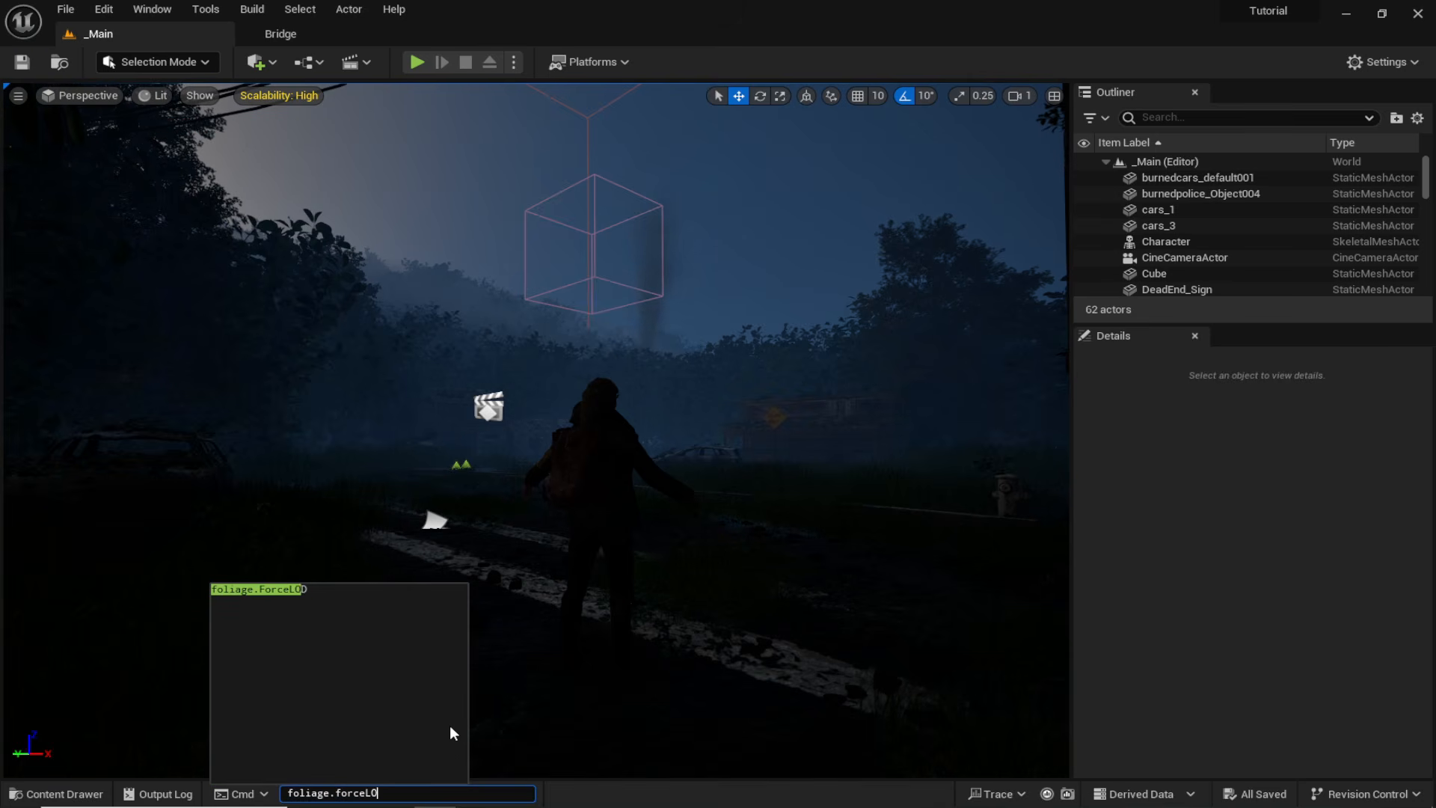
type("D 5")
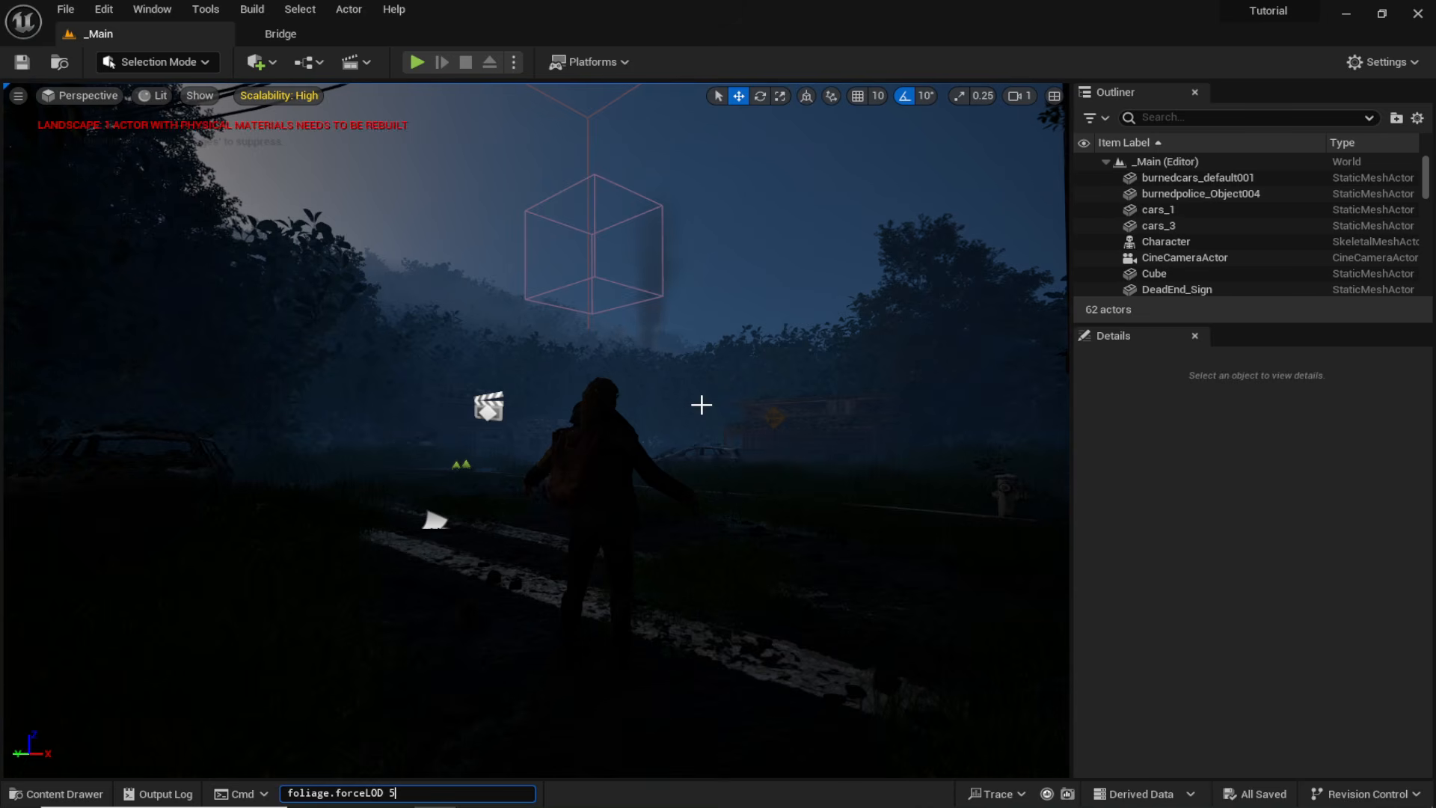
key("Return")
Pilot the CineCameraActor in the viewport and open NewLevelSequence from the Level_SQs content folder.
right_click_drag(746, 375, 723, 372)
key("d")
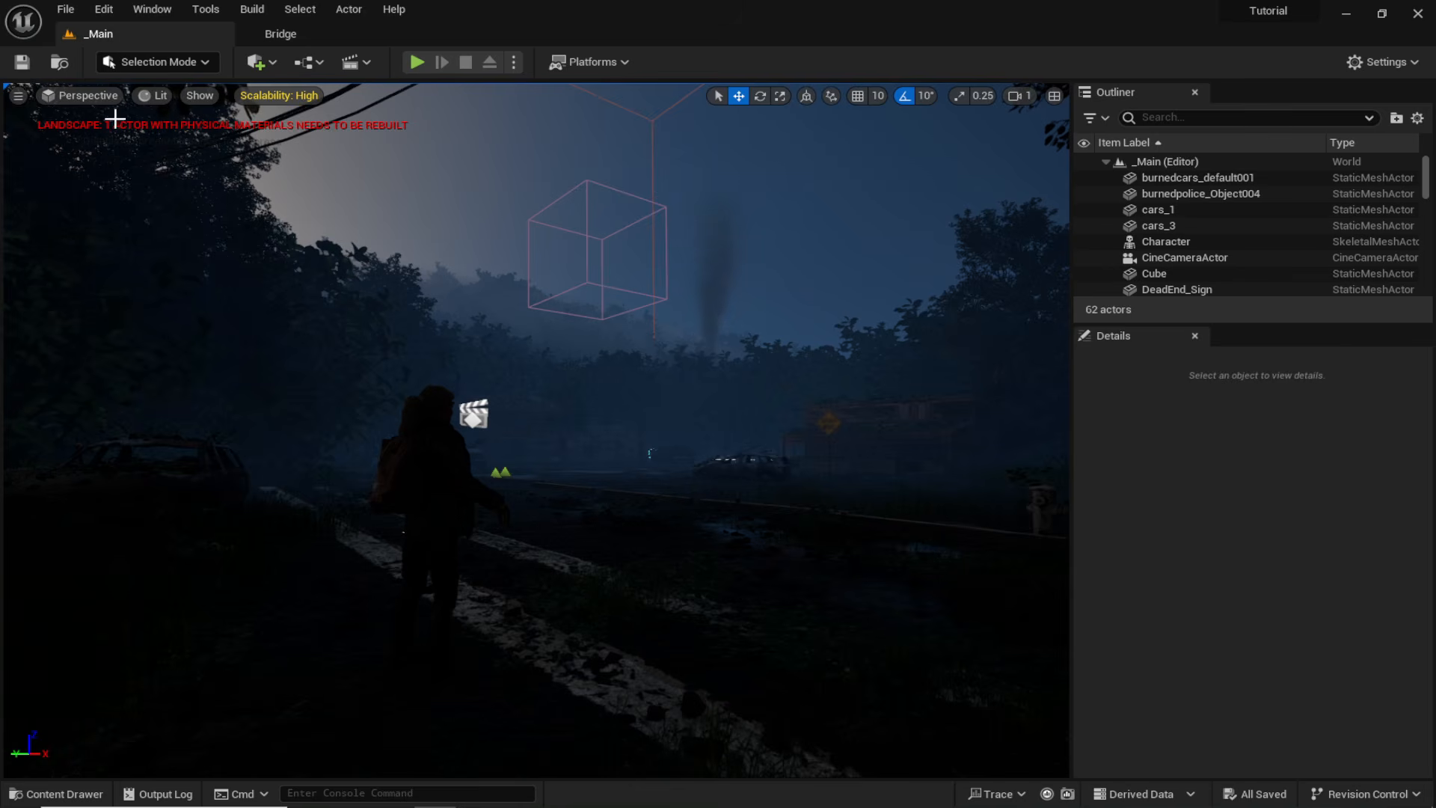
left_click(86, 97)
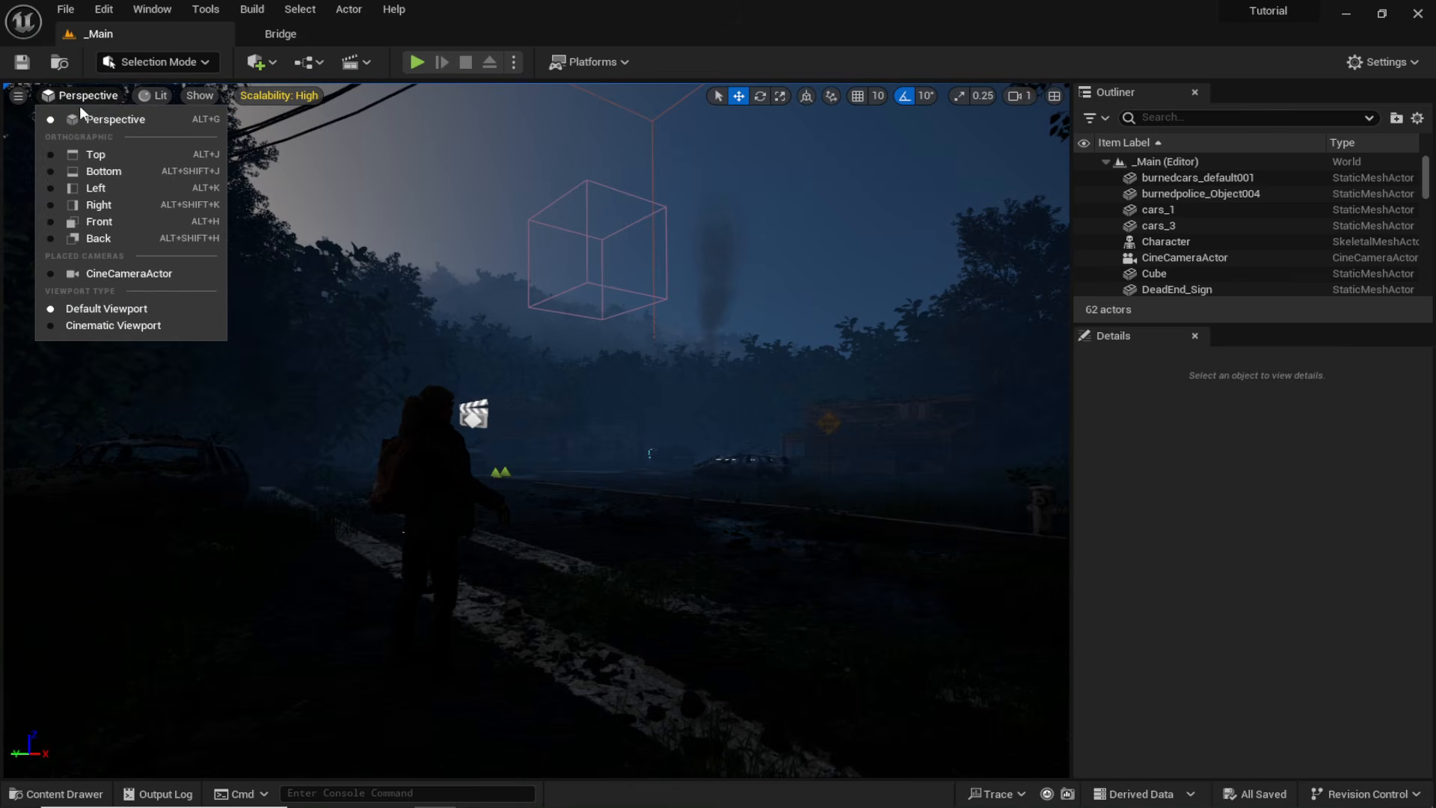
left_click(128, 276)
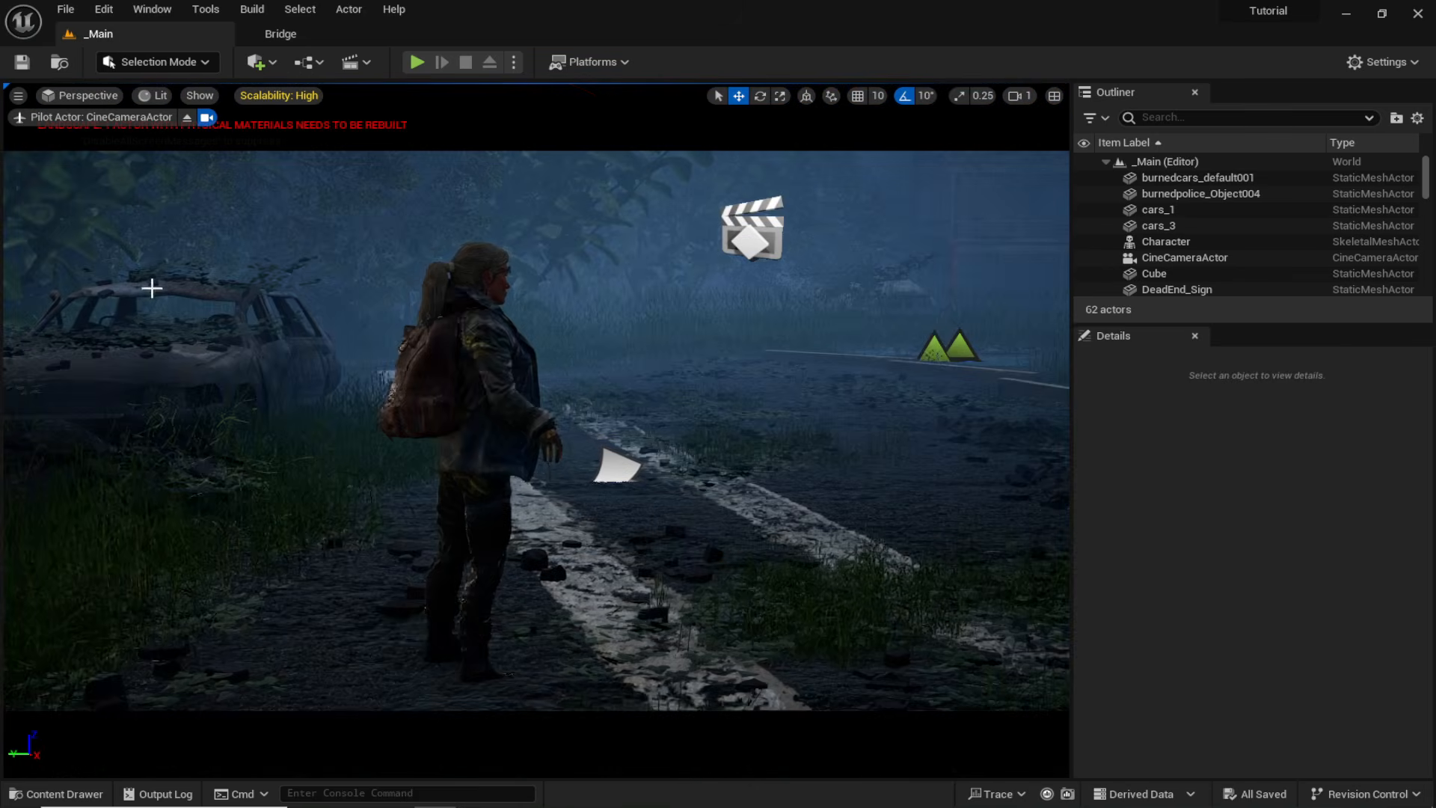
key("ctrl+space")
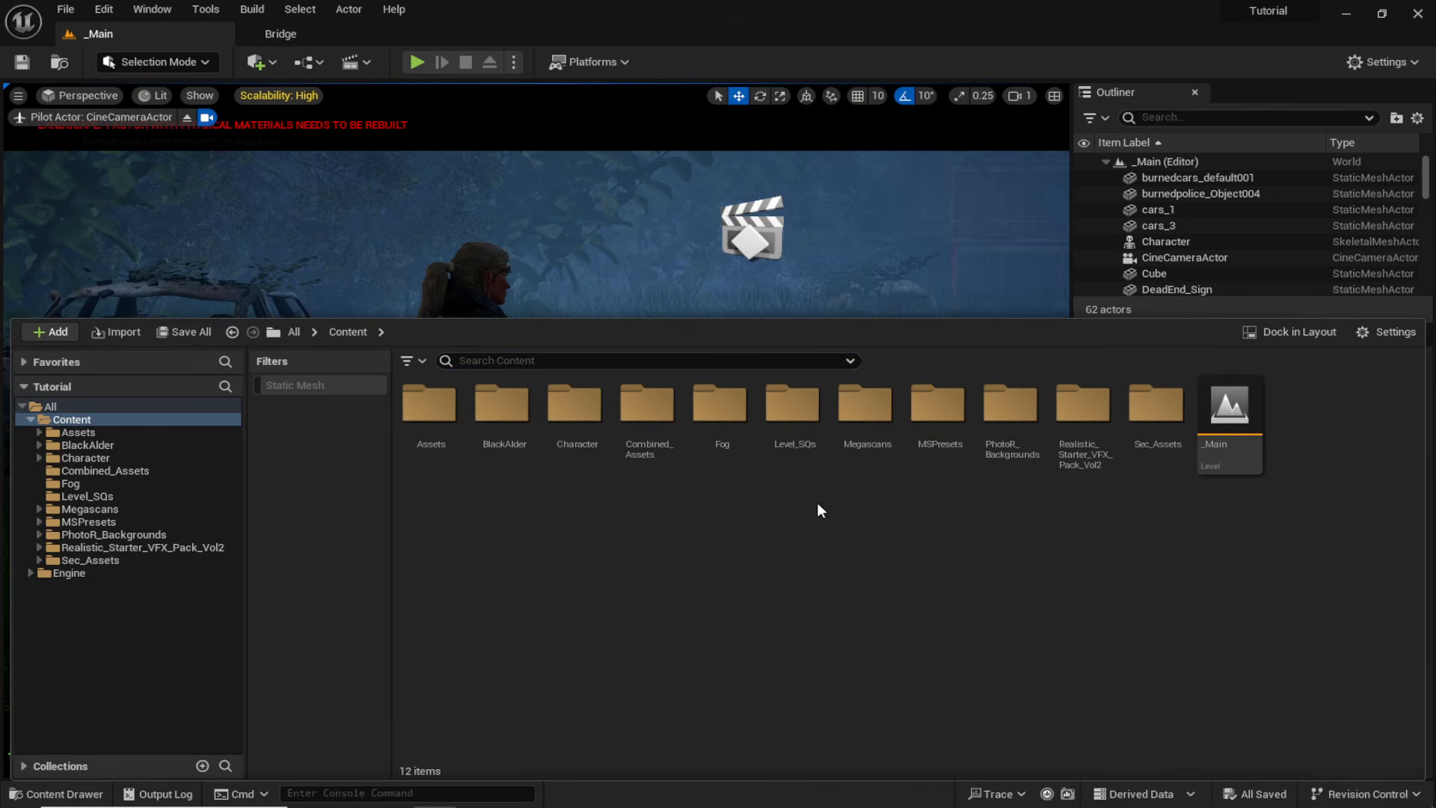
double_click(807, 449)
double_click(428, 406)
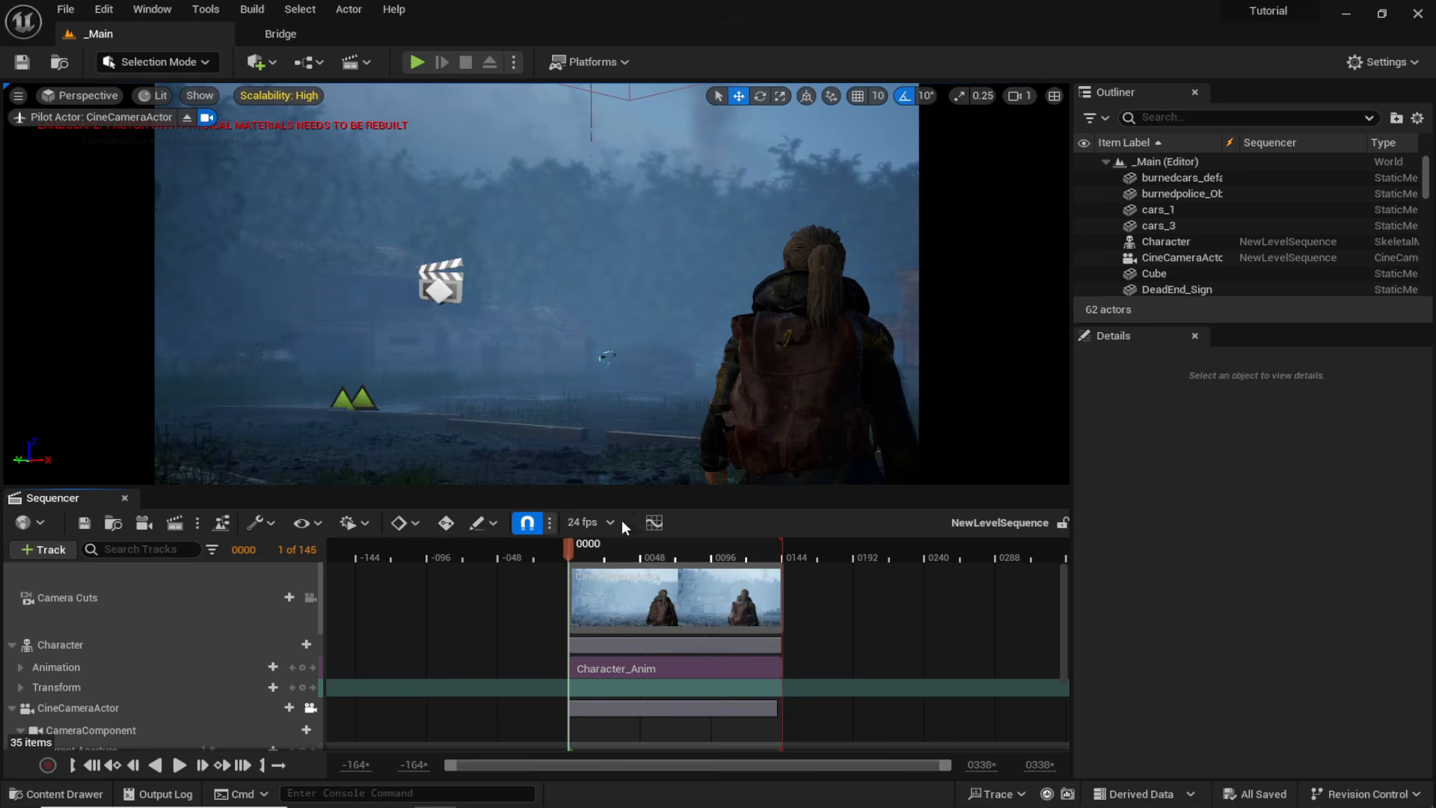
Send NewLevelSequence to the Movie Render Queue and remove the .jpg Sequence [8bit] export from its render config.
mouse_move(593, 554)
left_mouse_down()
mouse_move(679, 554)
mouse_move(572, 549)
left_mouse_up()
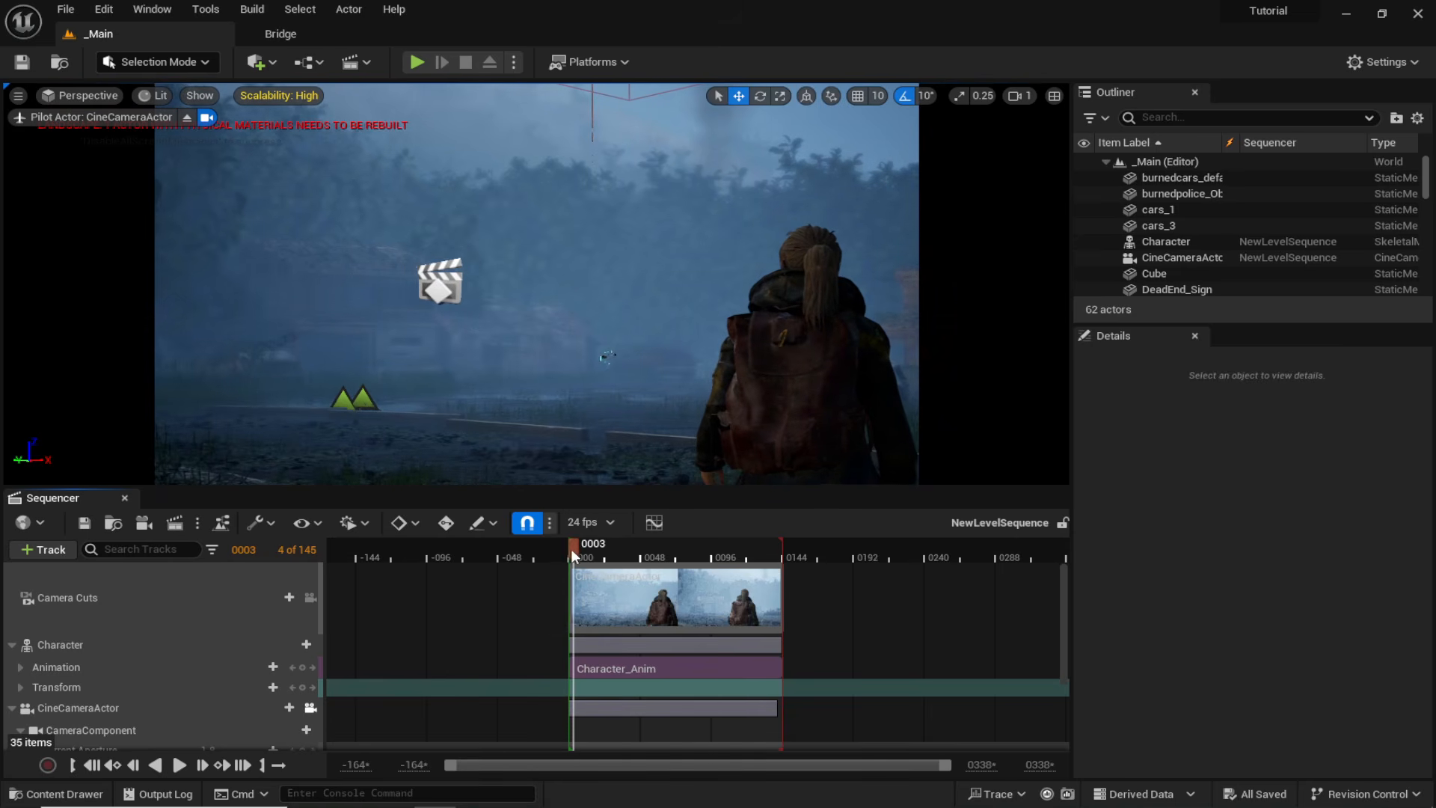
left_click(176, 525)
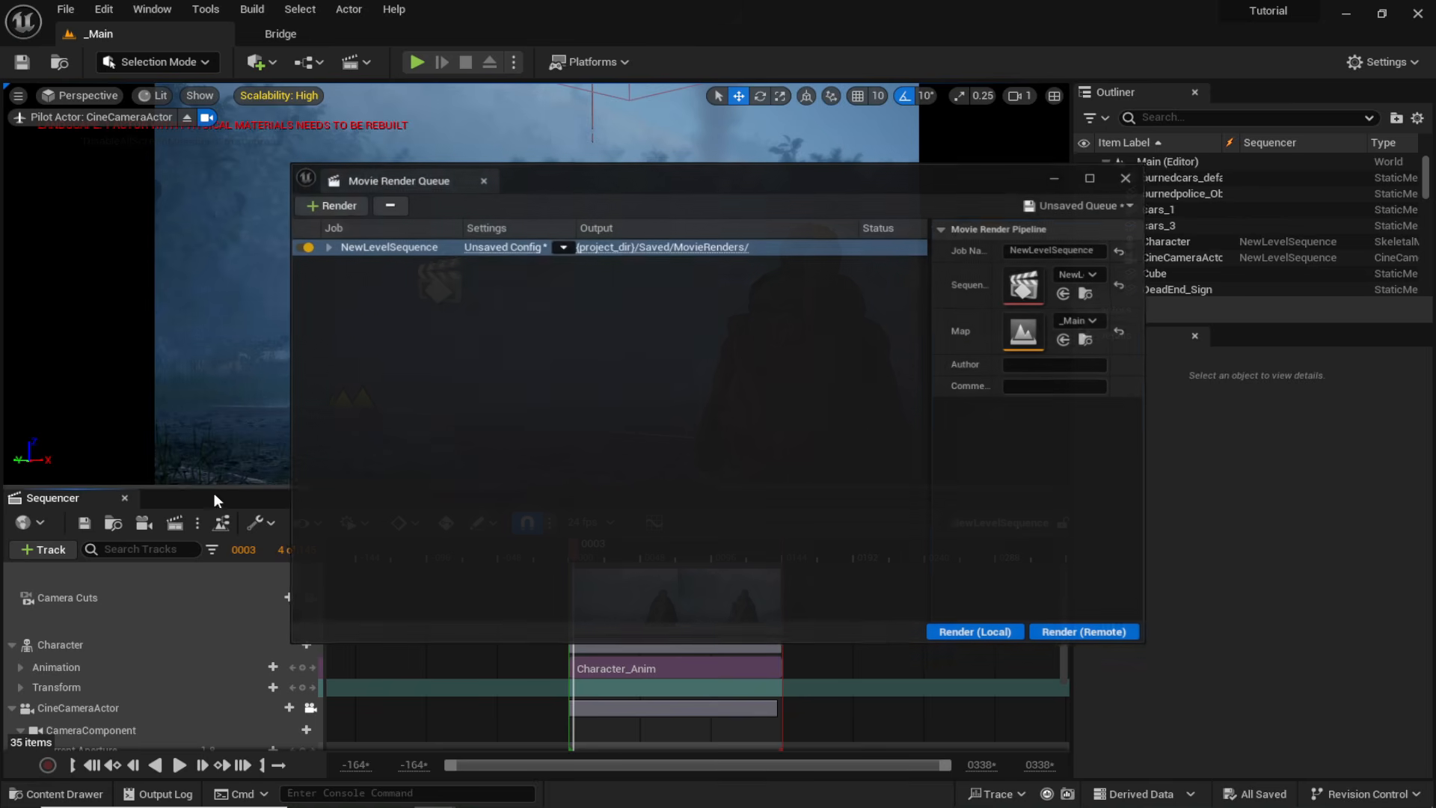
left_click_drag(736, 186, 789, 207)
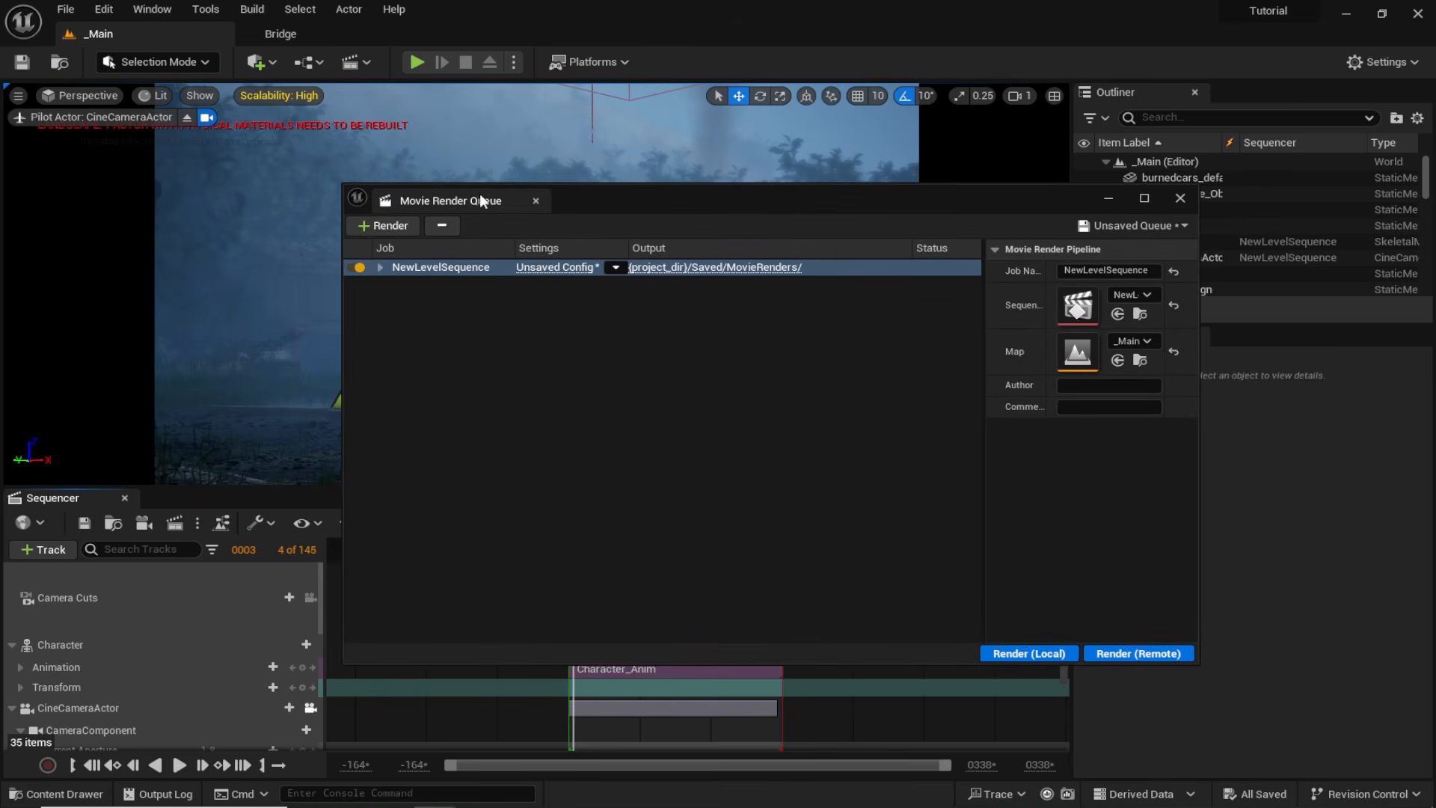
left_click(564, 268)
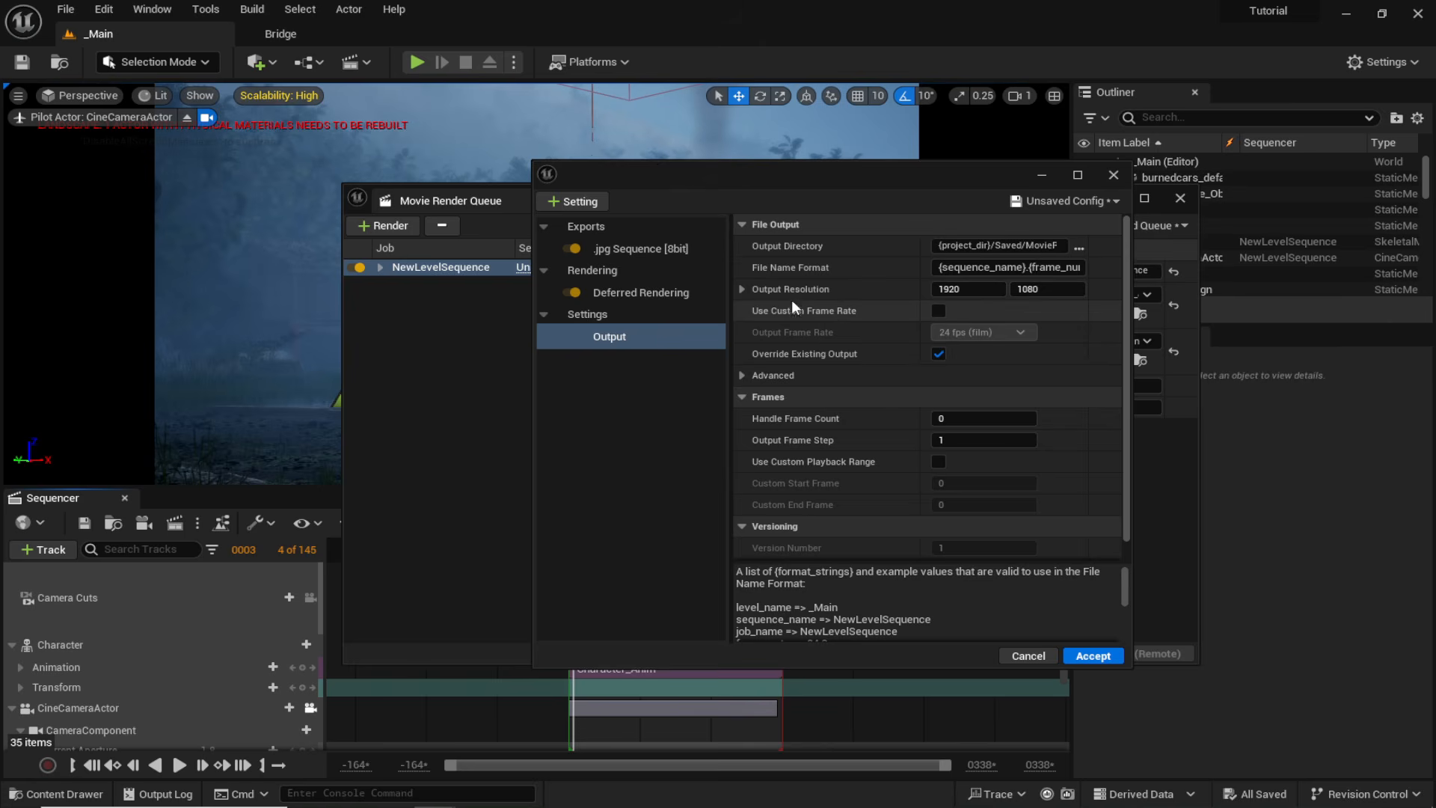
left_click(651, 249)
key("Delete")
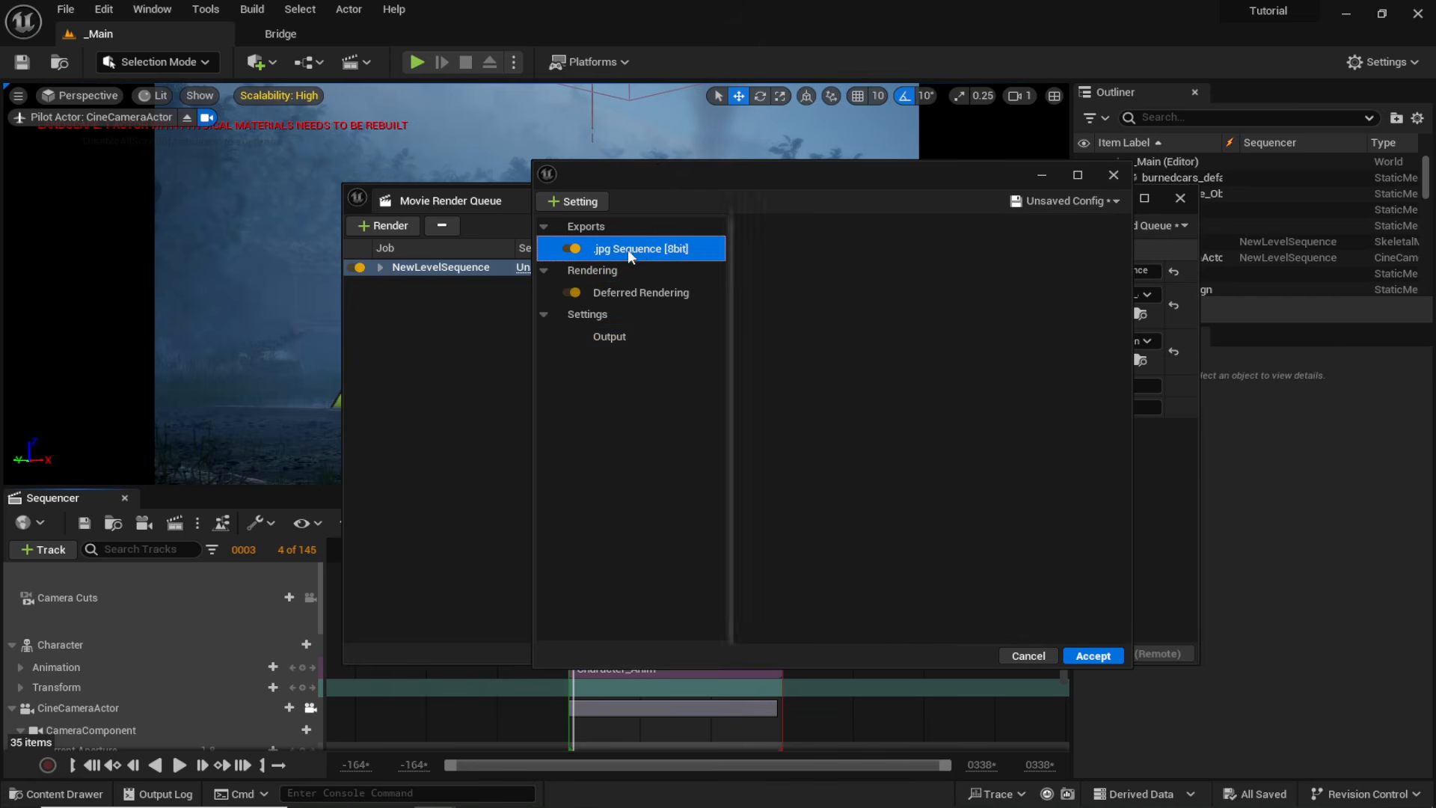
Add the Anti-aliasing, .png Sequence [8bit] and Console Variables settings to the render config.
left_click(587, 200)
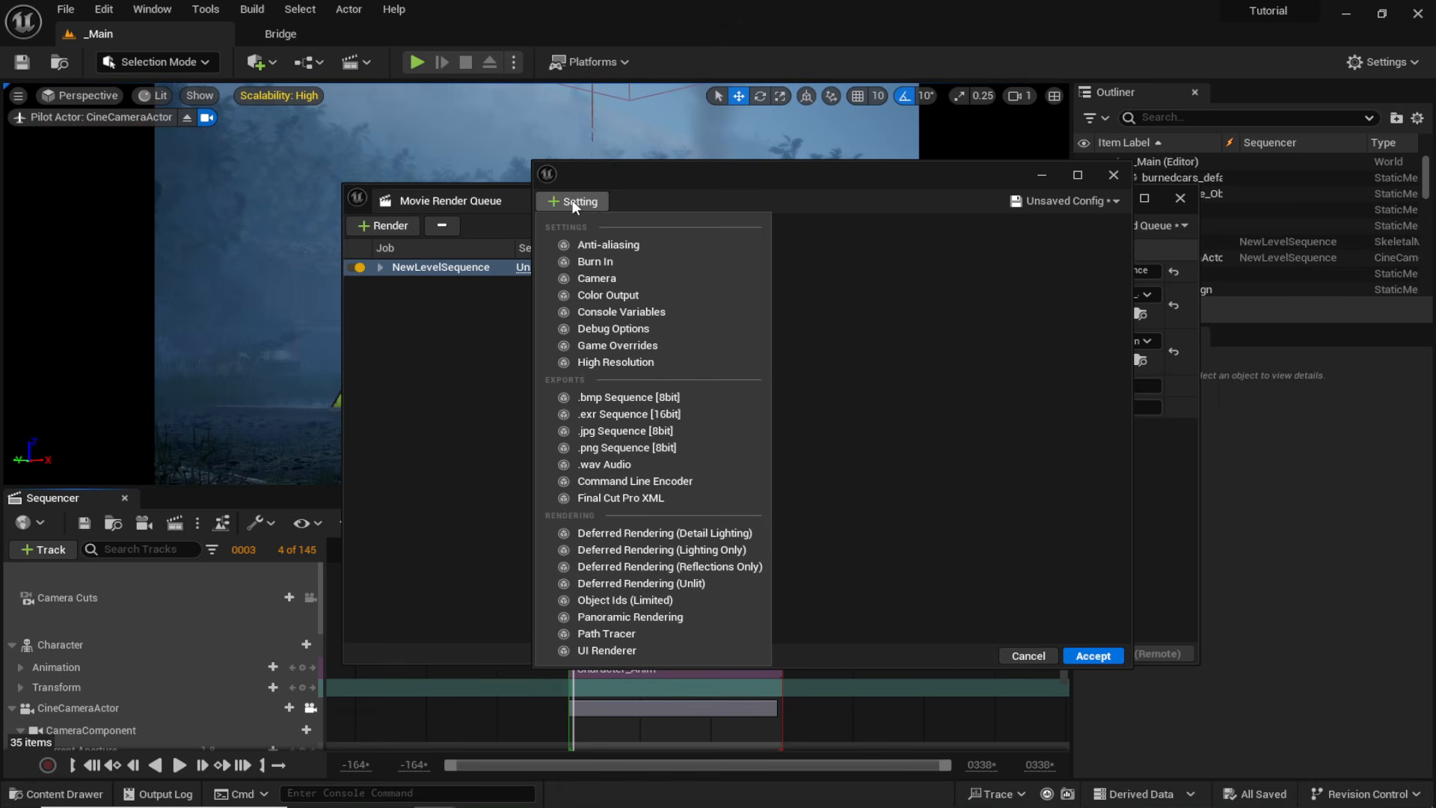
left_click(607, 245)
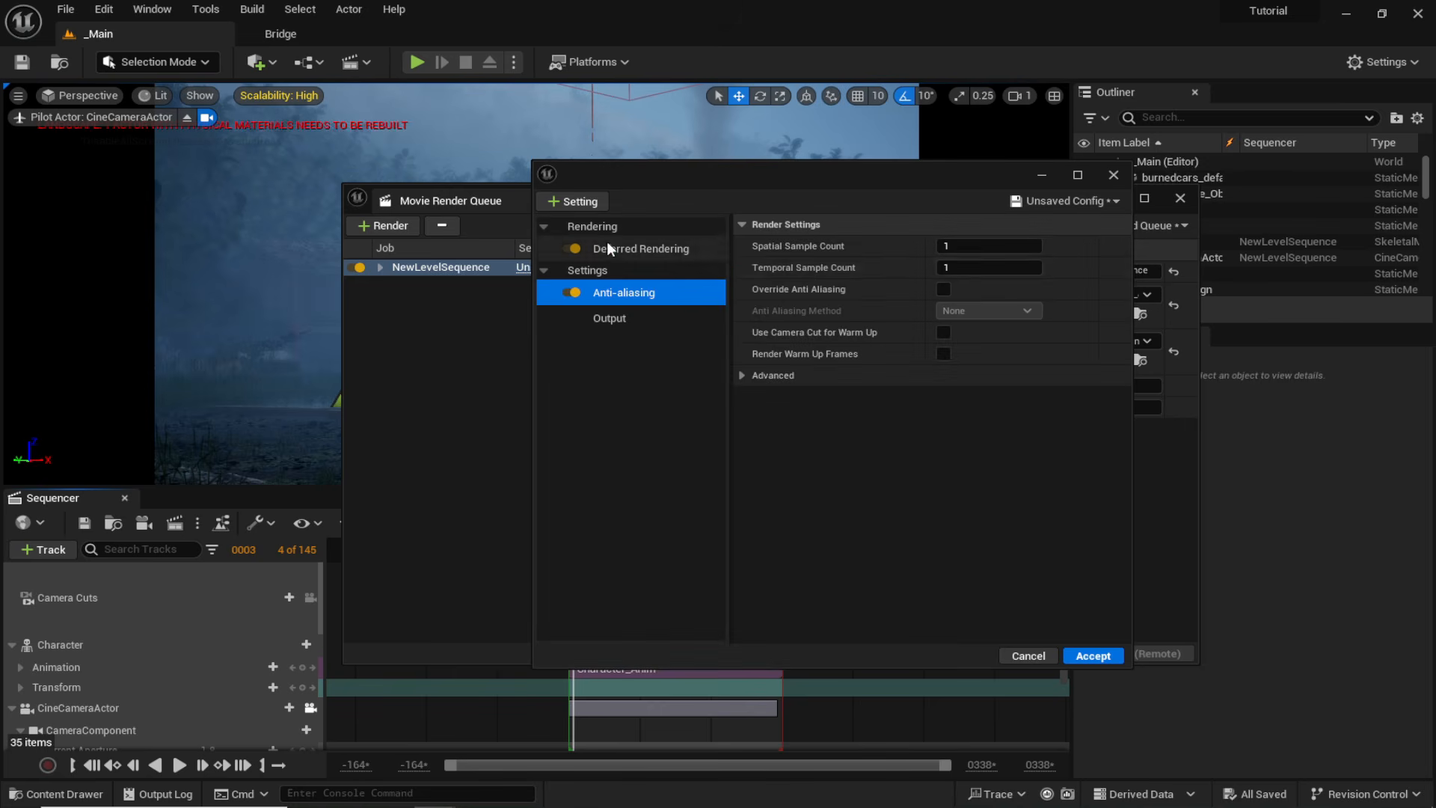
left_click(580, 202)
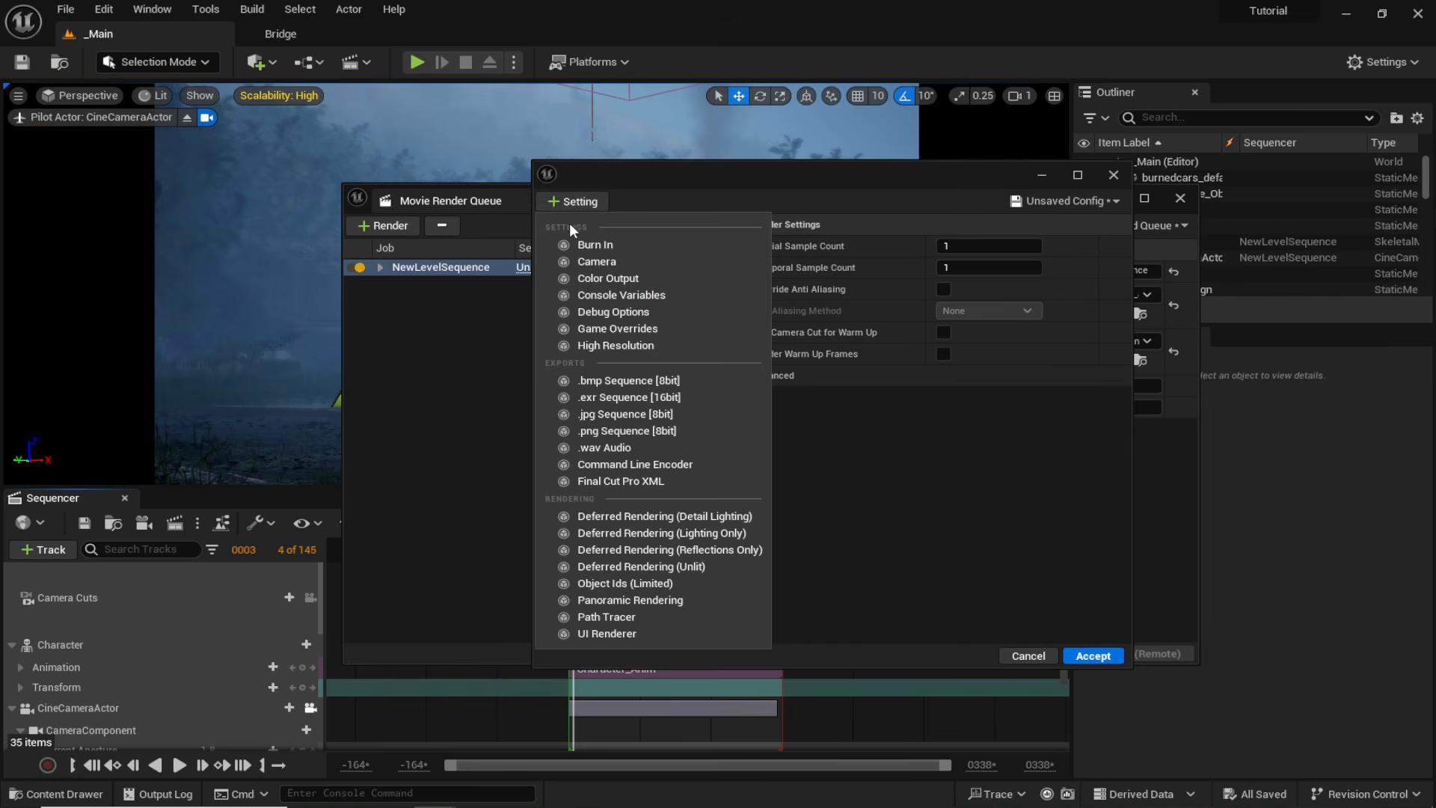
left_click(620, 434)
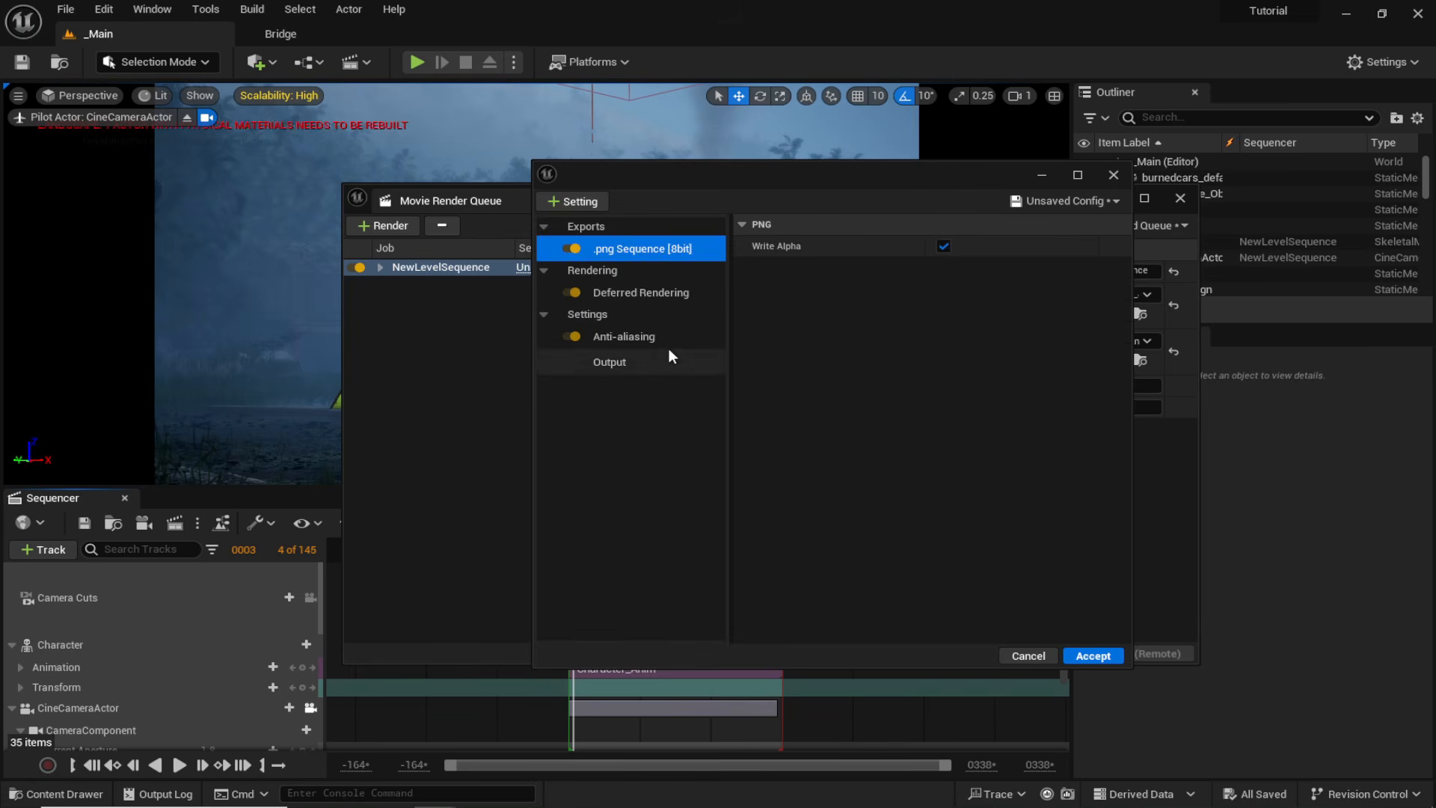
left_click(565, 198)
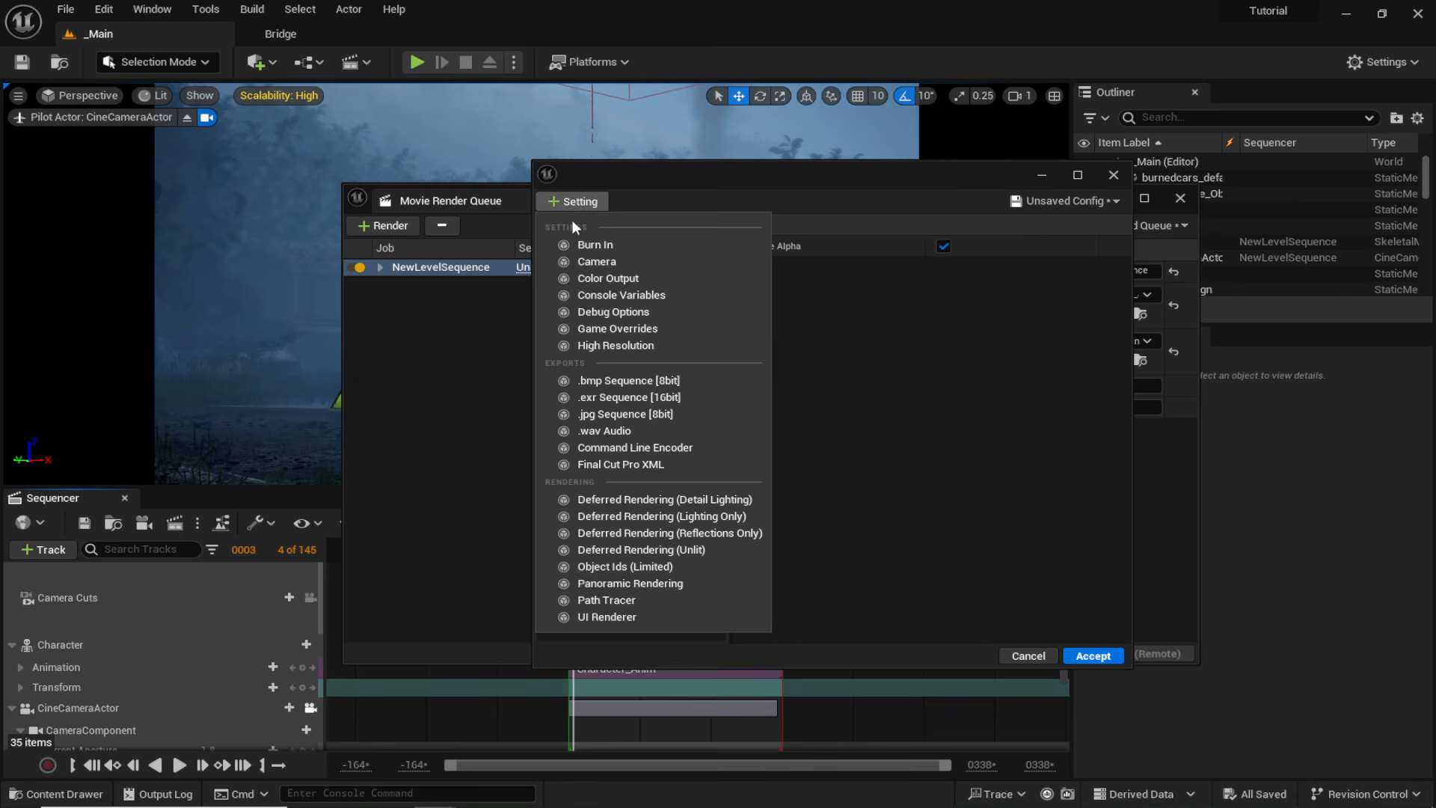
left_click(621, 294)
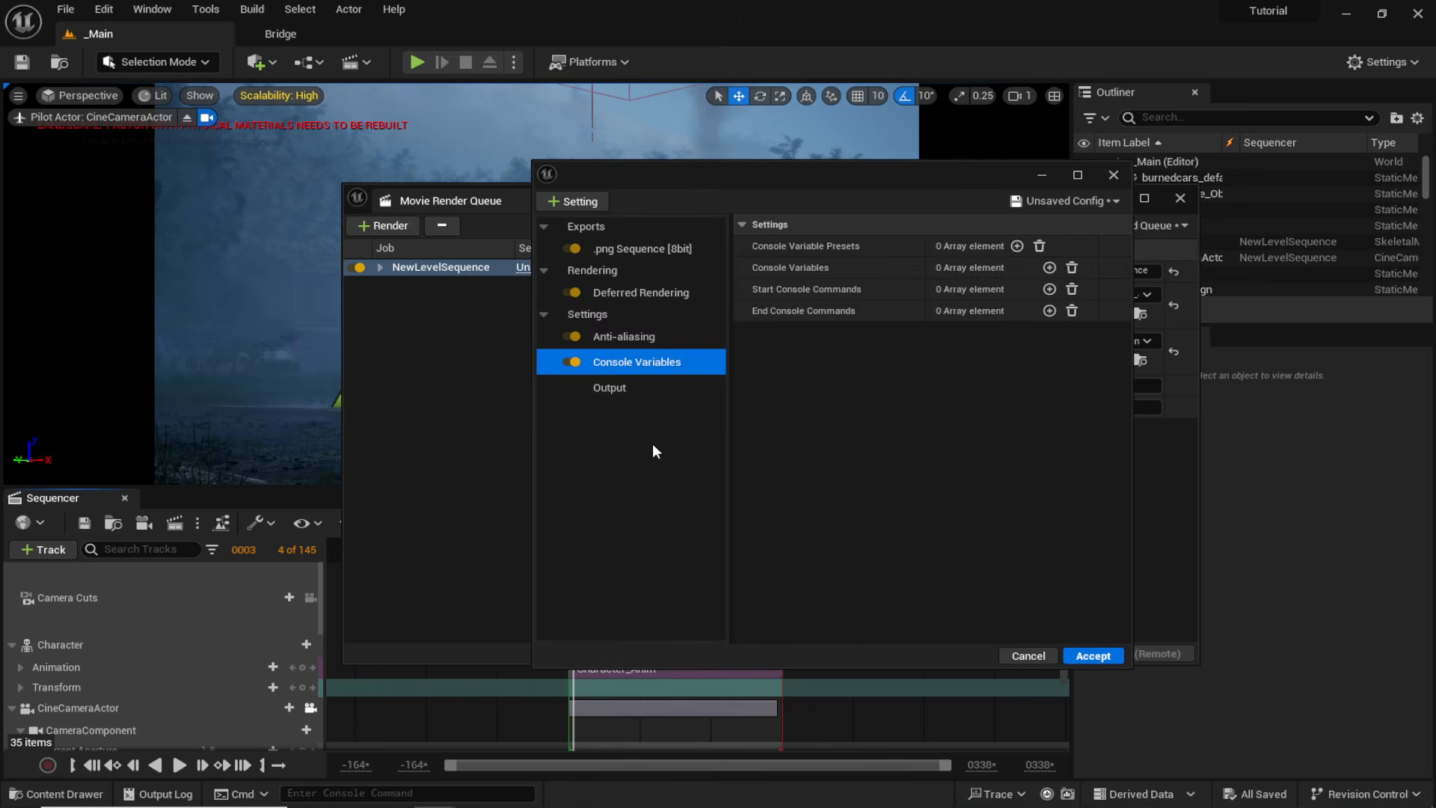
Set the anti-aliasing Temporal Sample Count to 32 and Spatial Sample Count to 2, and enable Override Anti Aliasing.
left_click(606, 336)
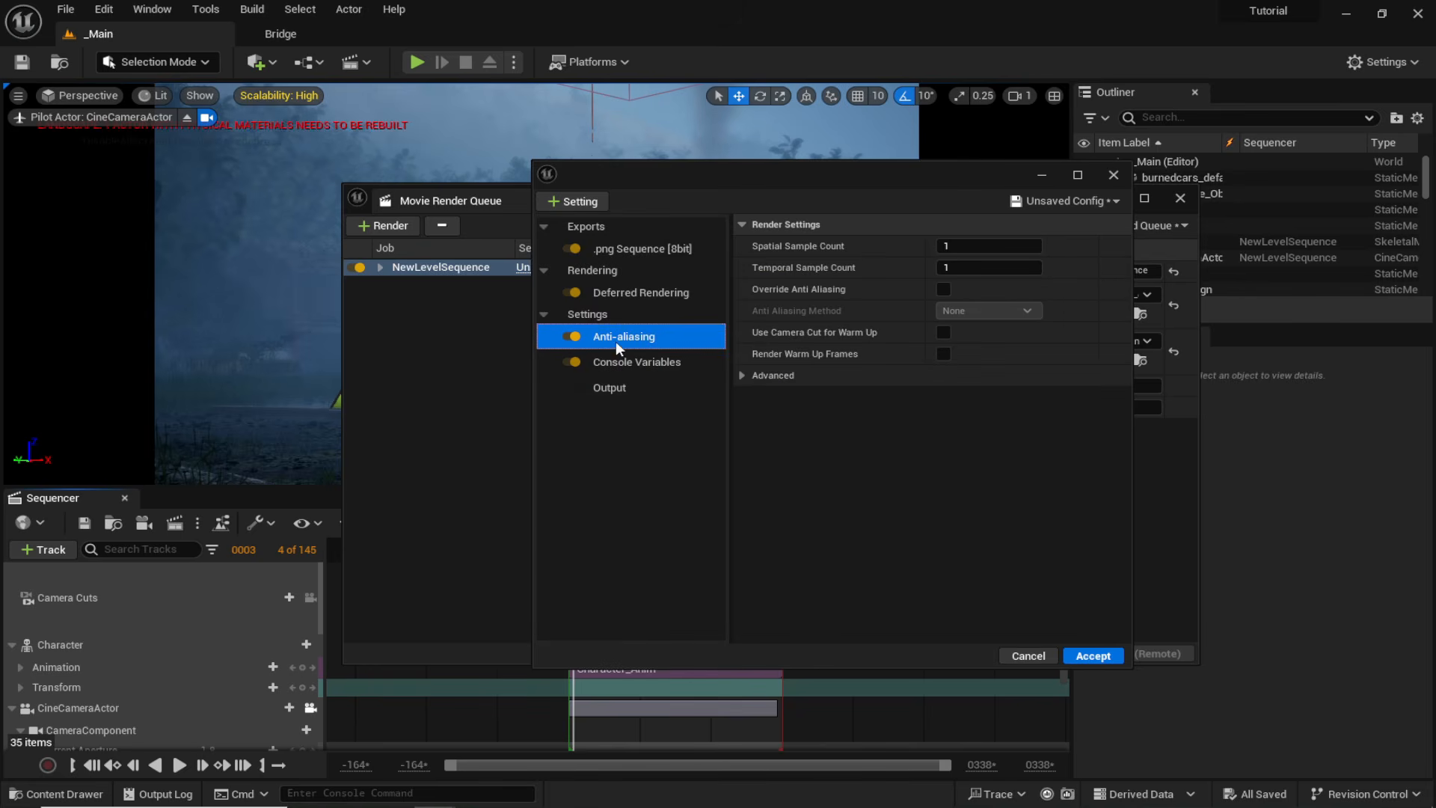
left_click(972, 267)
type("32")
key("Return")
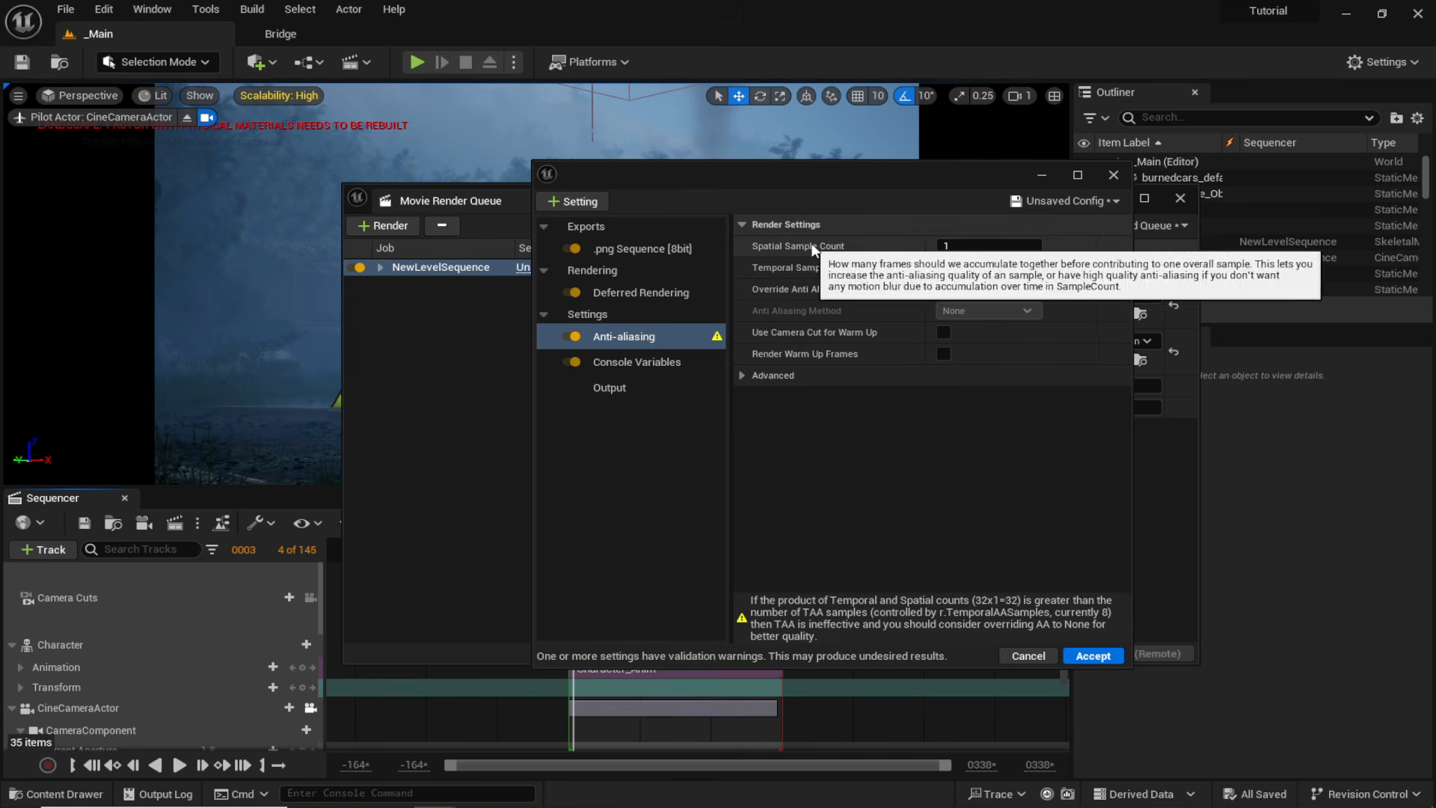
left_click(963, 244)
type("2")
key("Return")
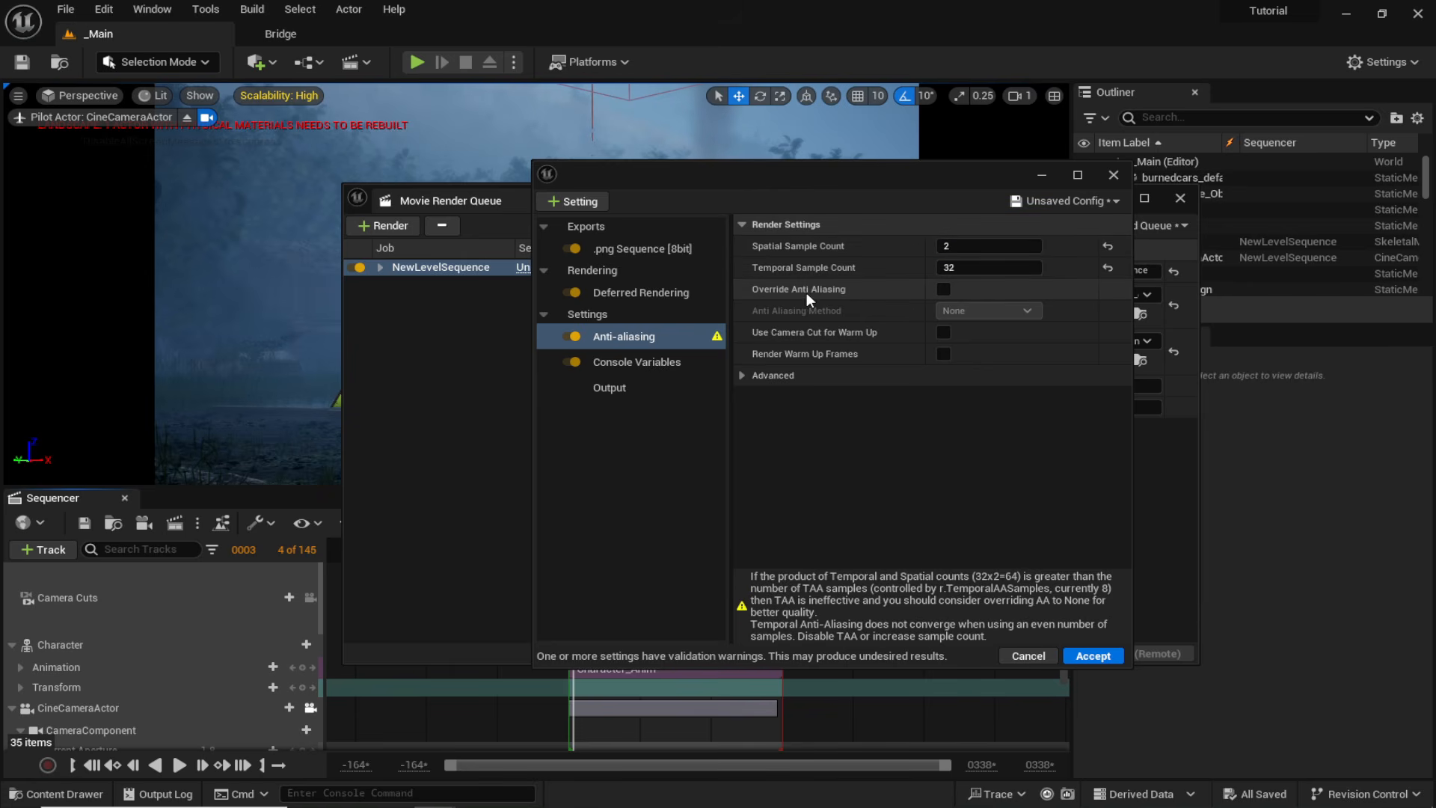
left_click(943, 289)
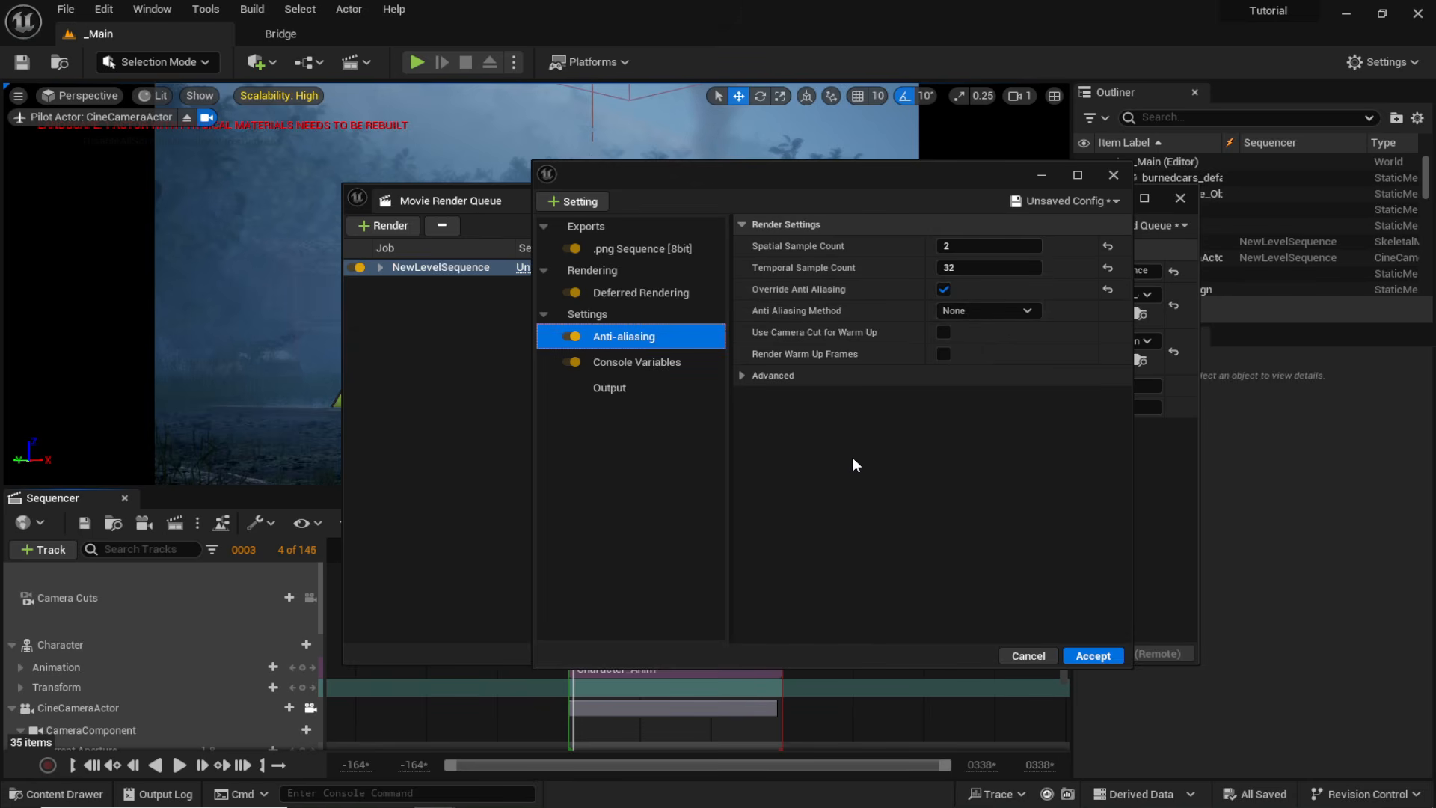
Add the console variable r.MotionBlurQuality to the render config with the value 5.
left_click(651, 363)
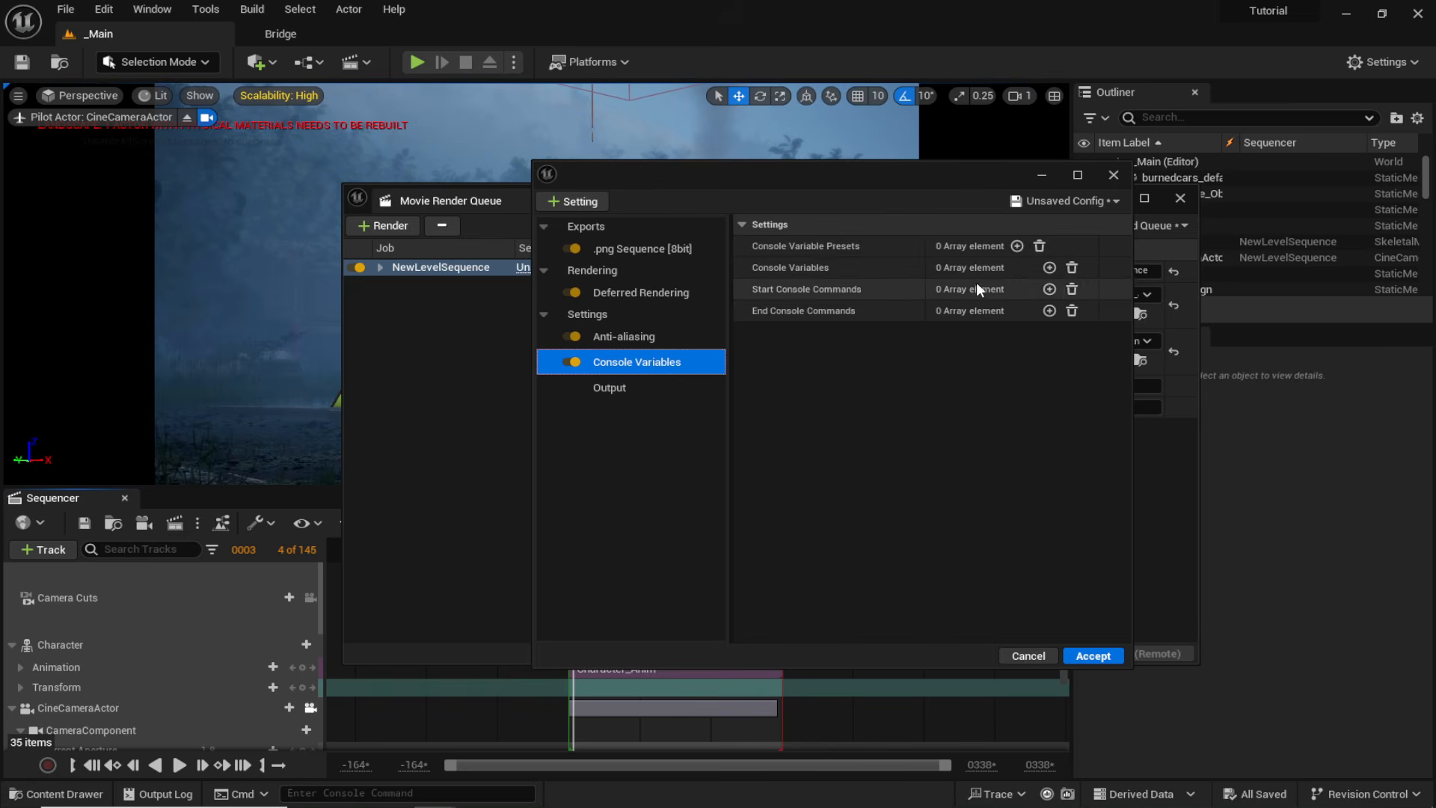
left_click(1050, 267)
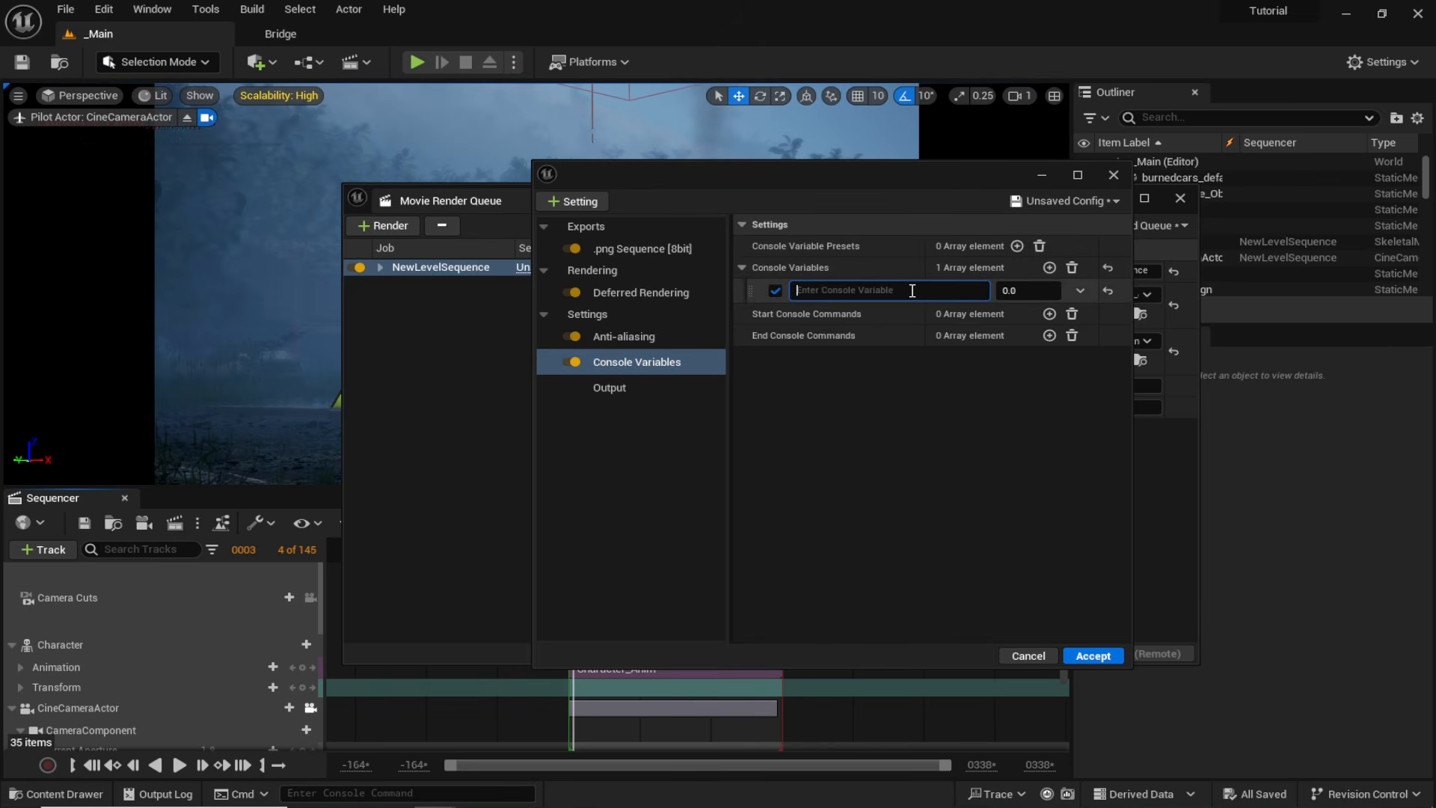
type("r.")
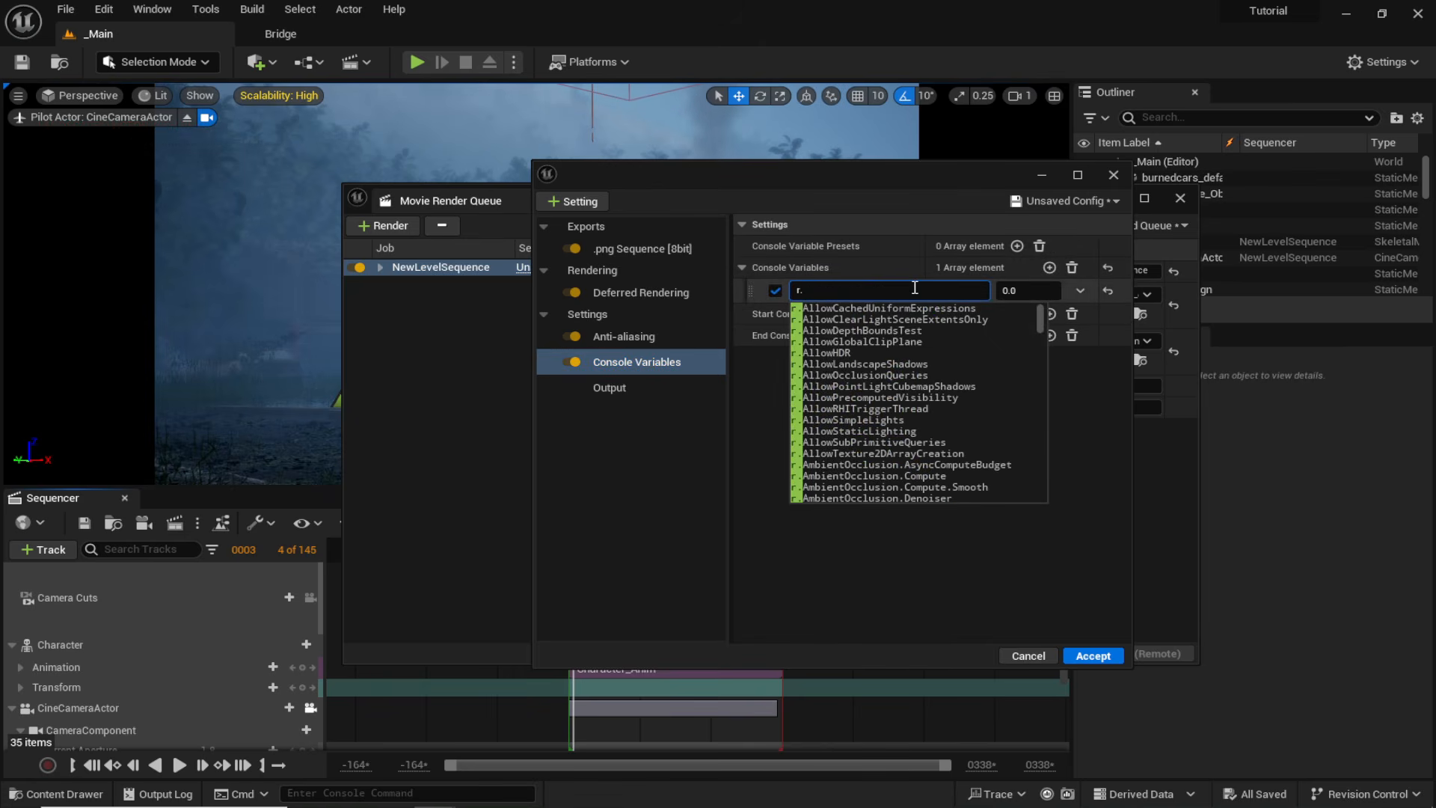
type("motionblur")
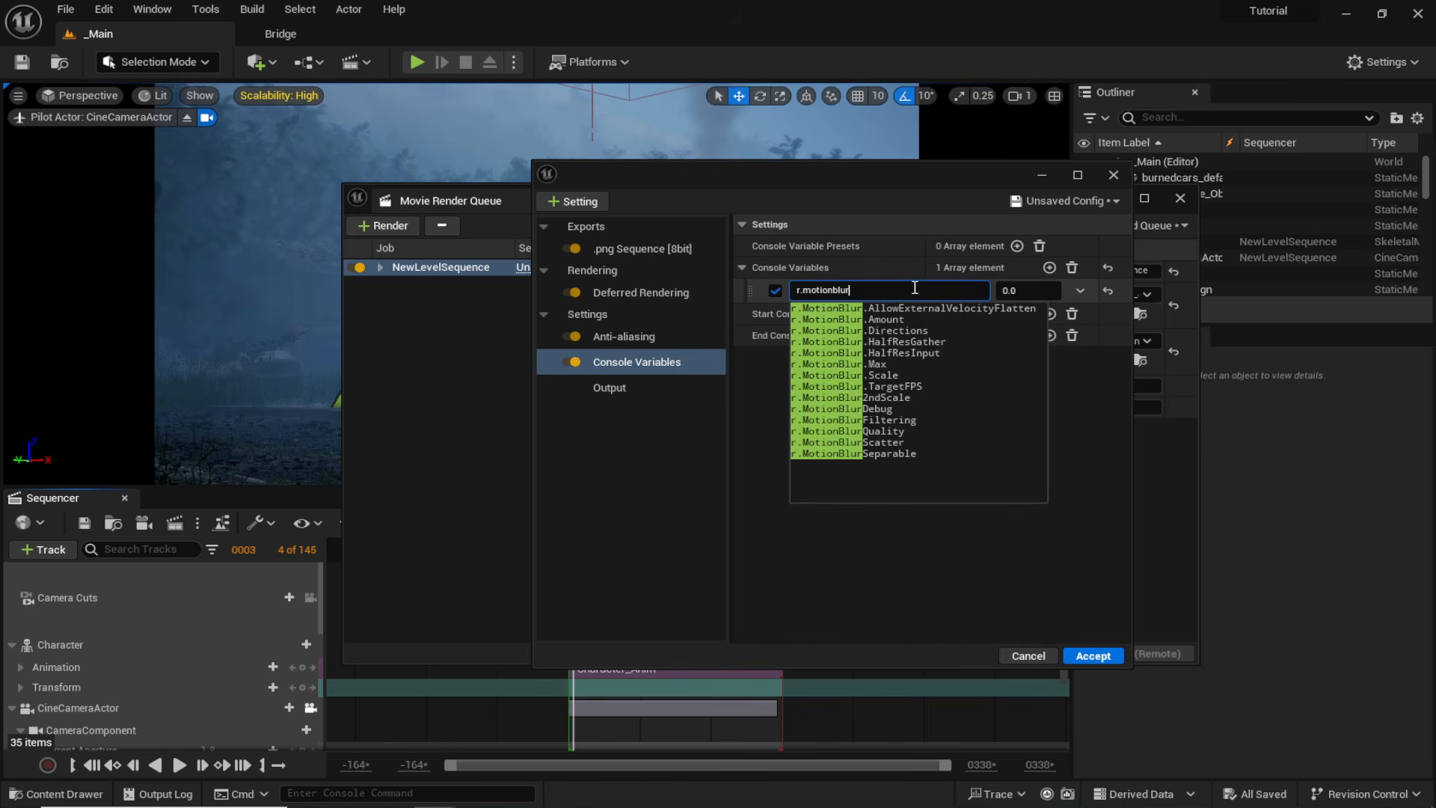
left_click(850, 432)
left_click(1023, 289)
left_click(1023, 289)
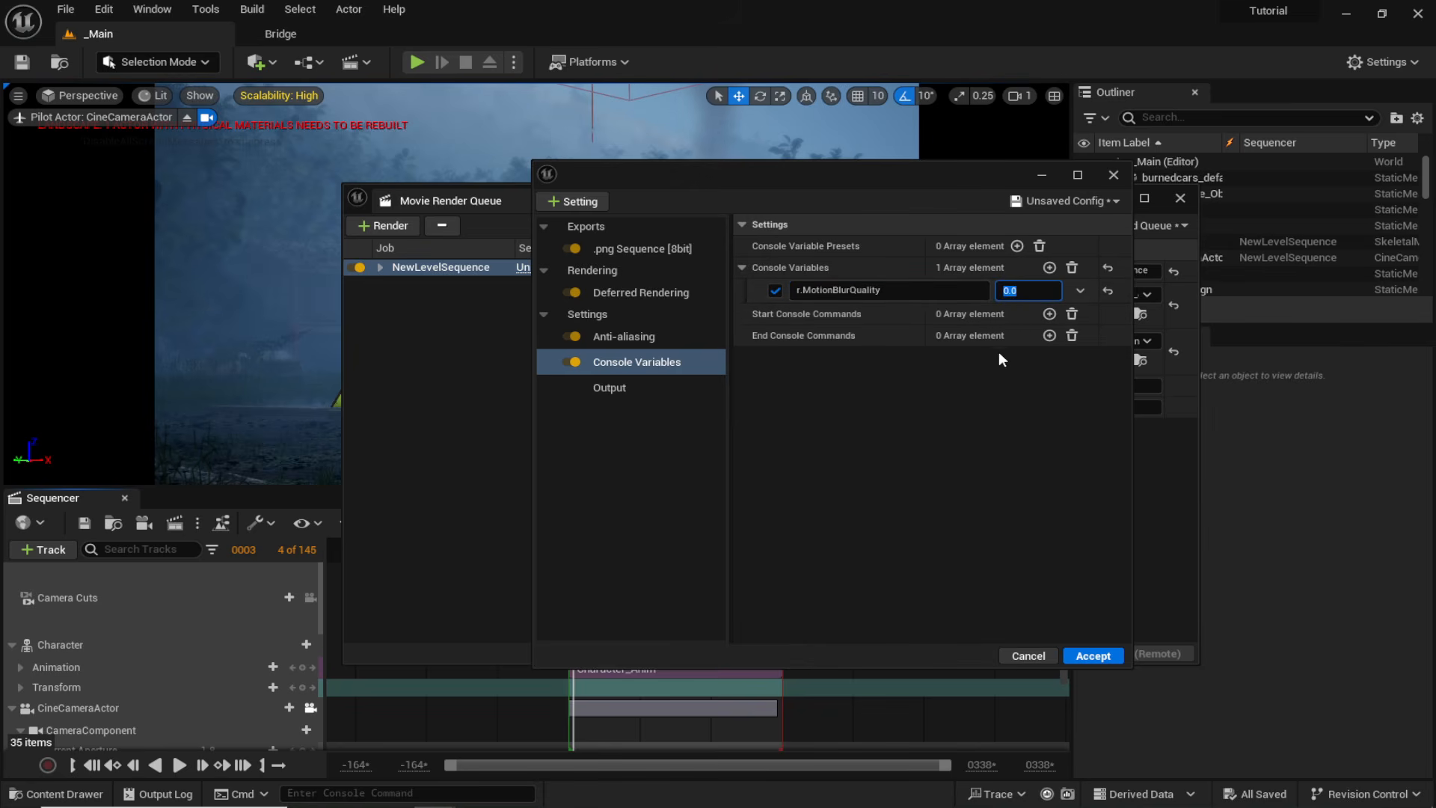
type("5")
key("Return")
Add a second console variable, r.DepthOfFieldQuality, with the value 4.
left_click(1049, 267)
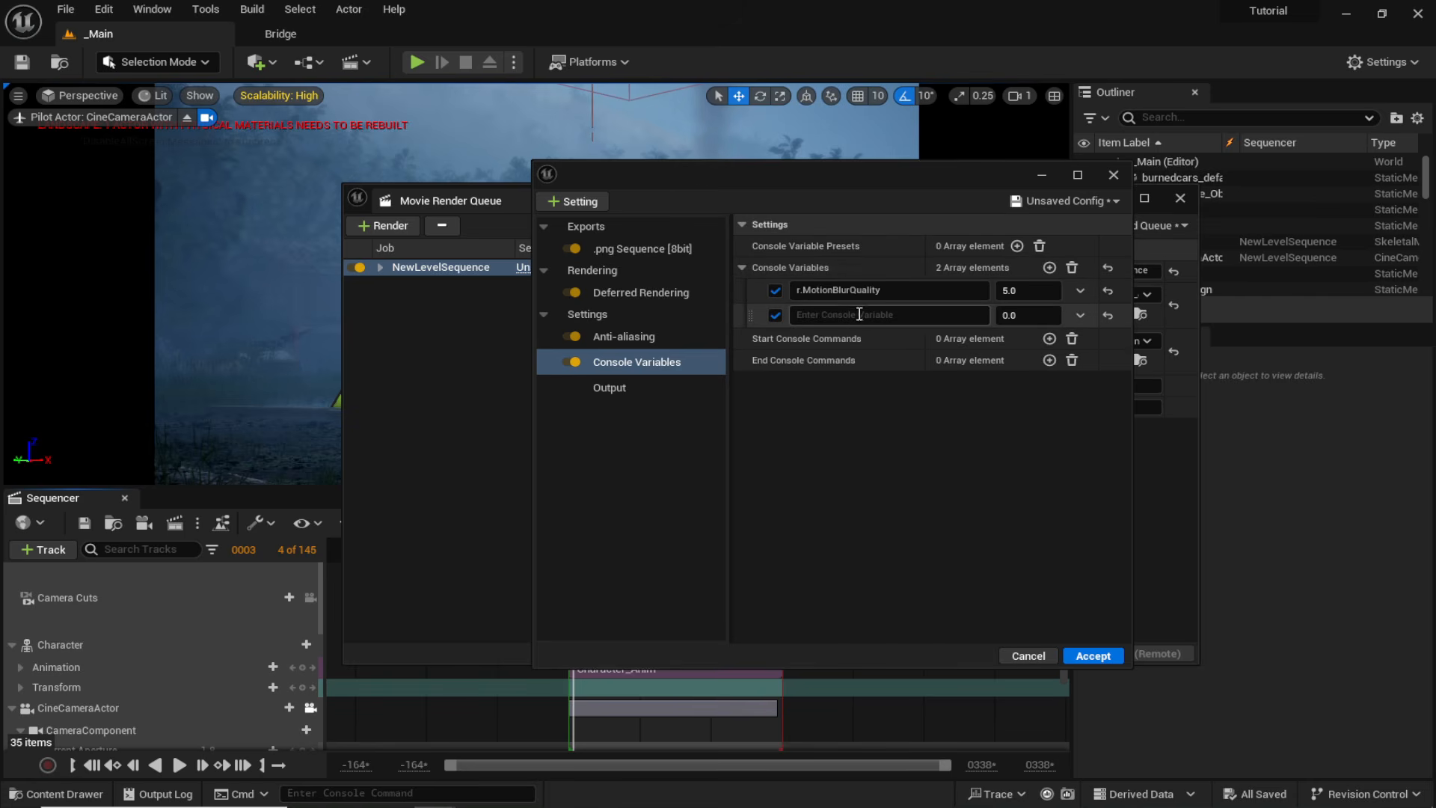
left_click(876, 315)
type("r.dep")
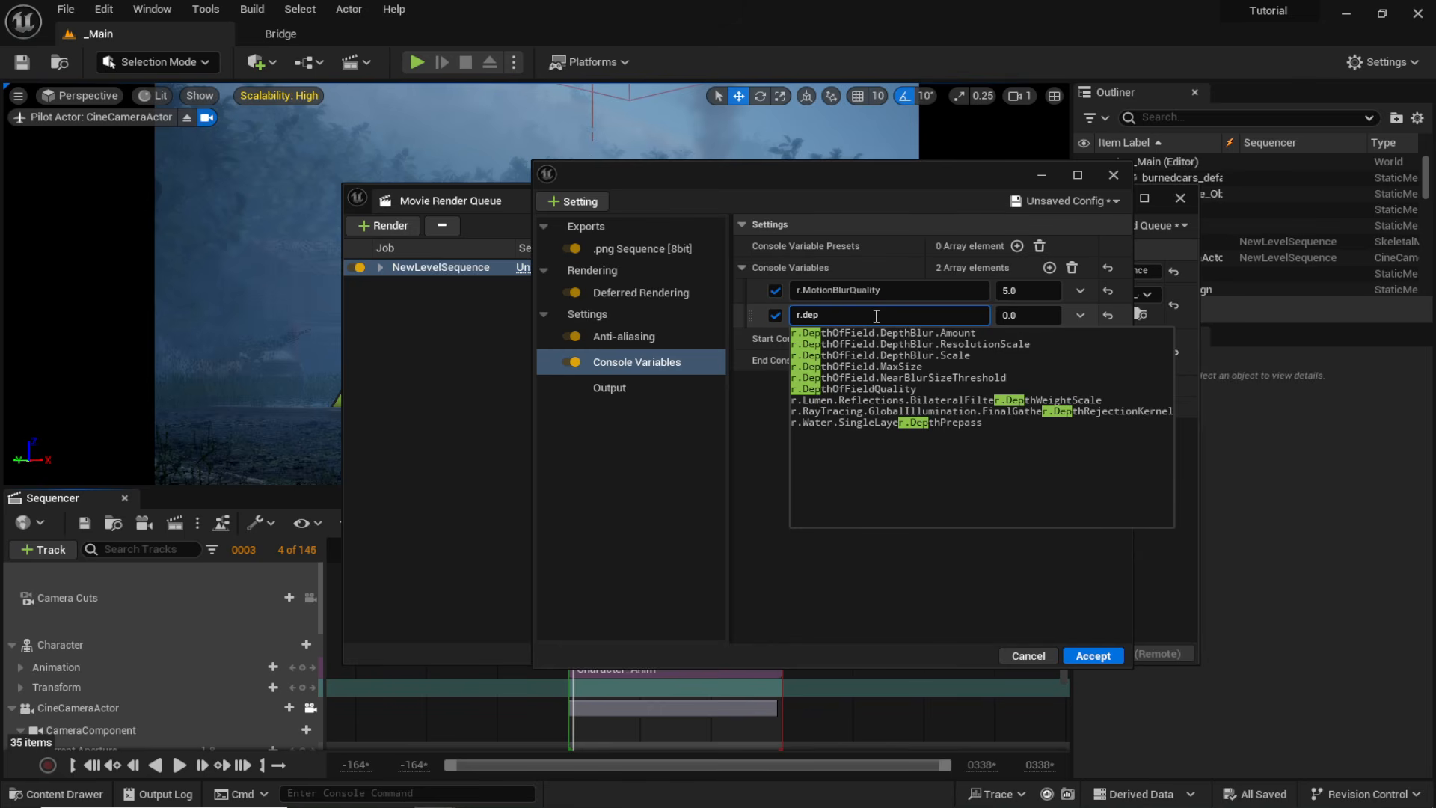
type("thof")
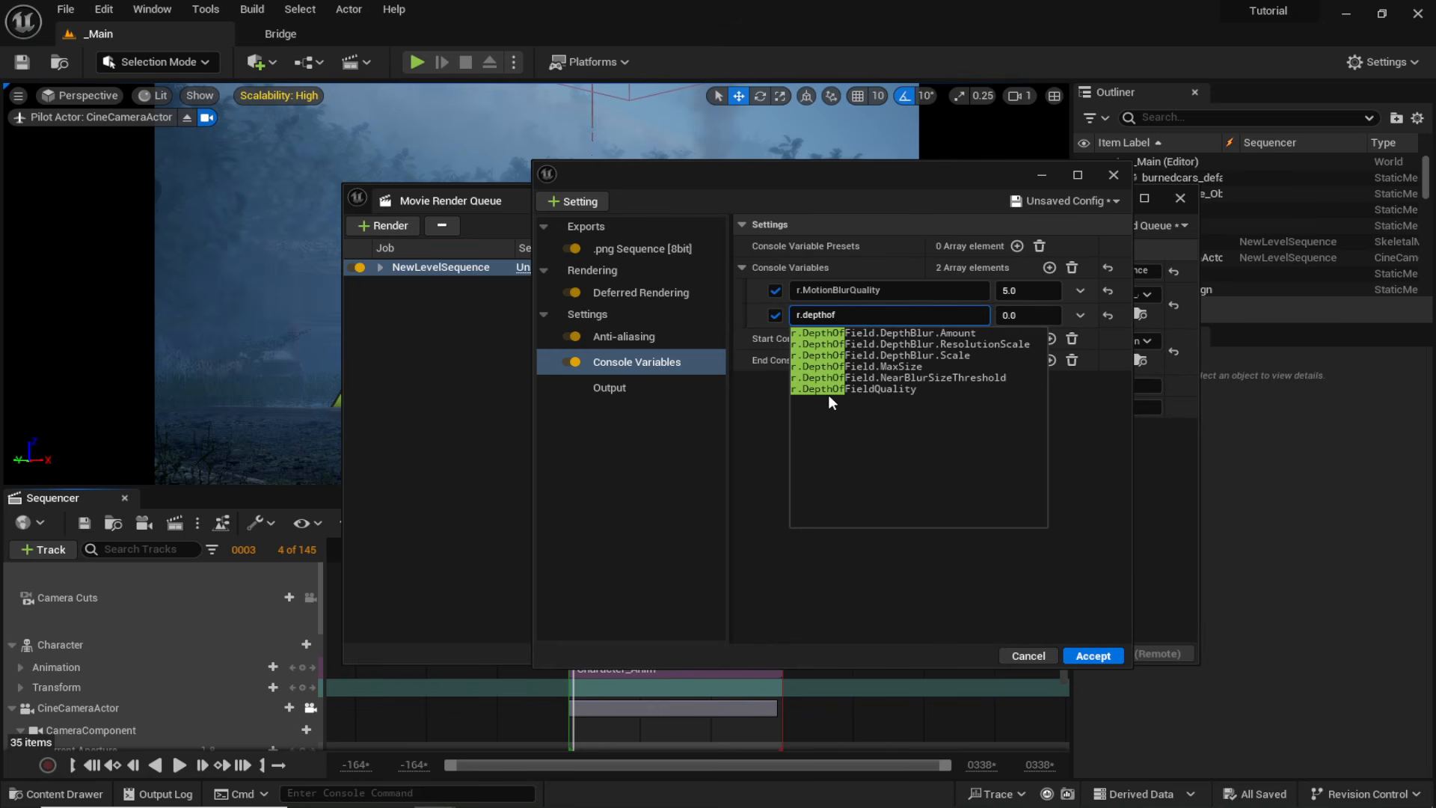
mouse_move(857, 388)
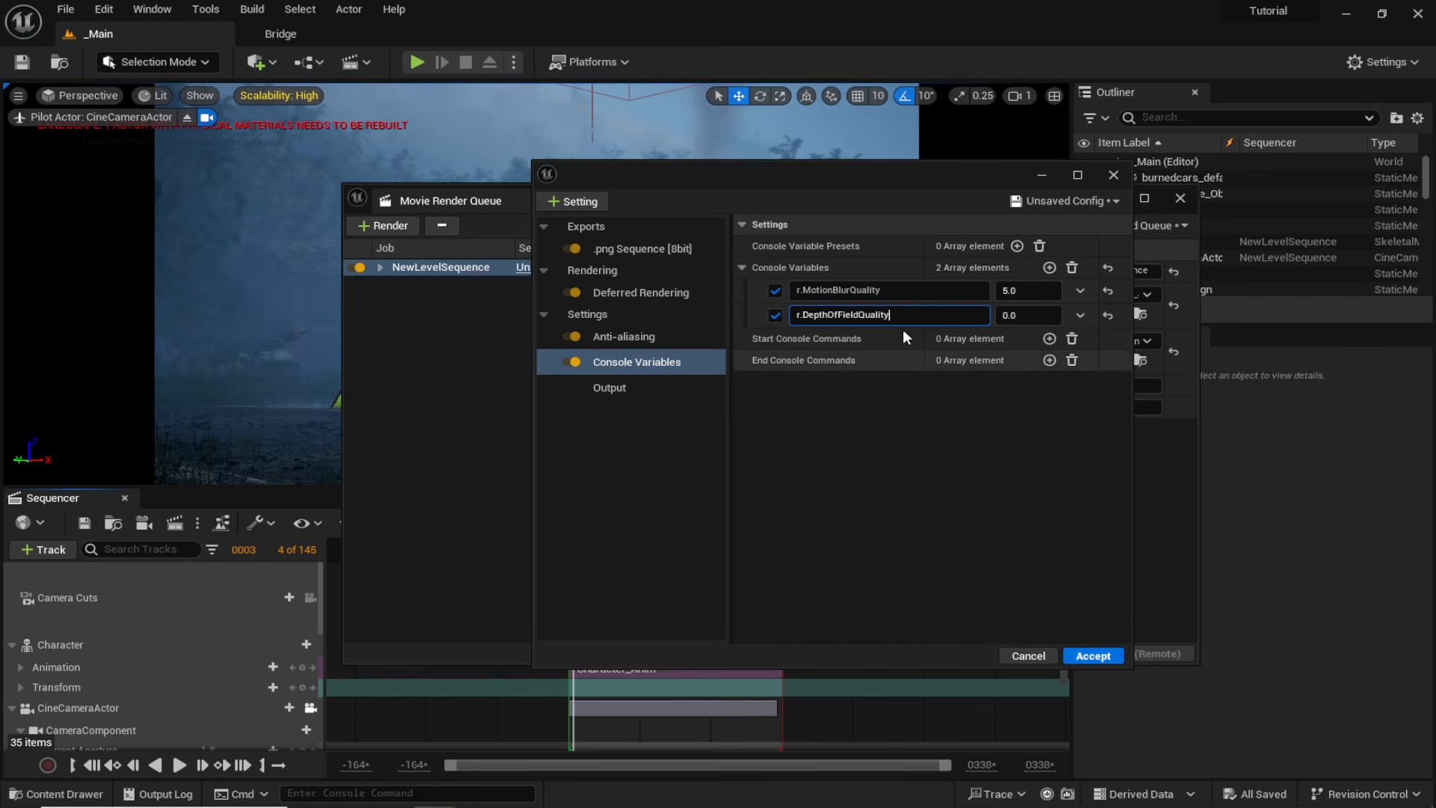
left_click(825, 427)
left_click(1023, 316)
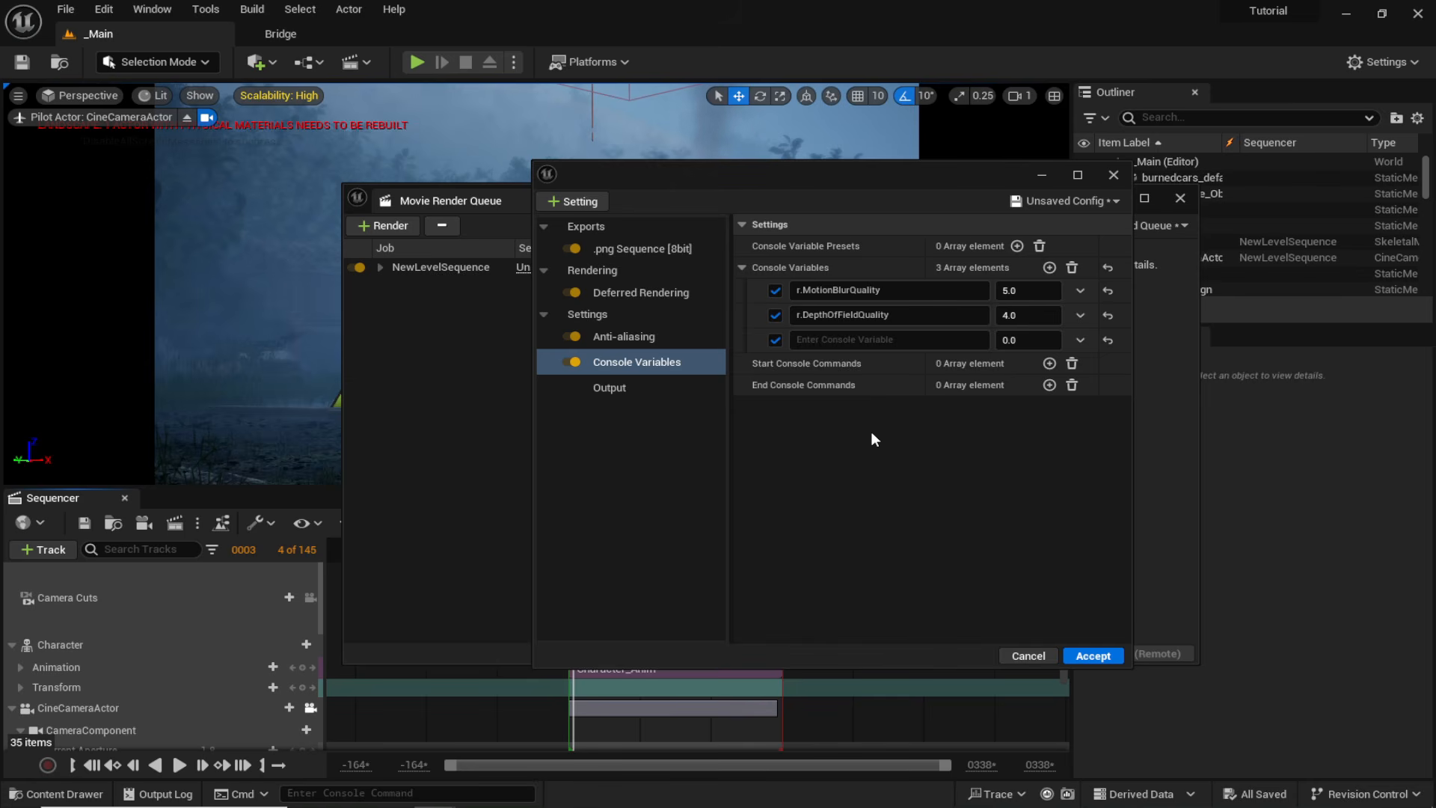
Enter foliage.forceLOD as the third console variable, keeping its value at 0.
left_click(843, 338)
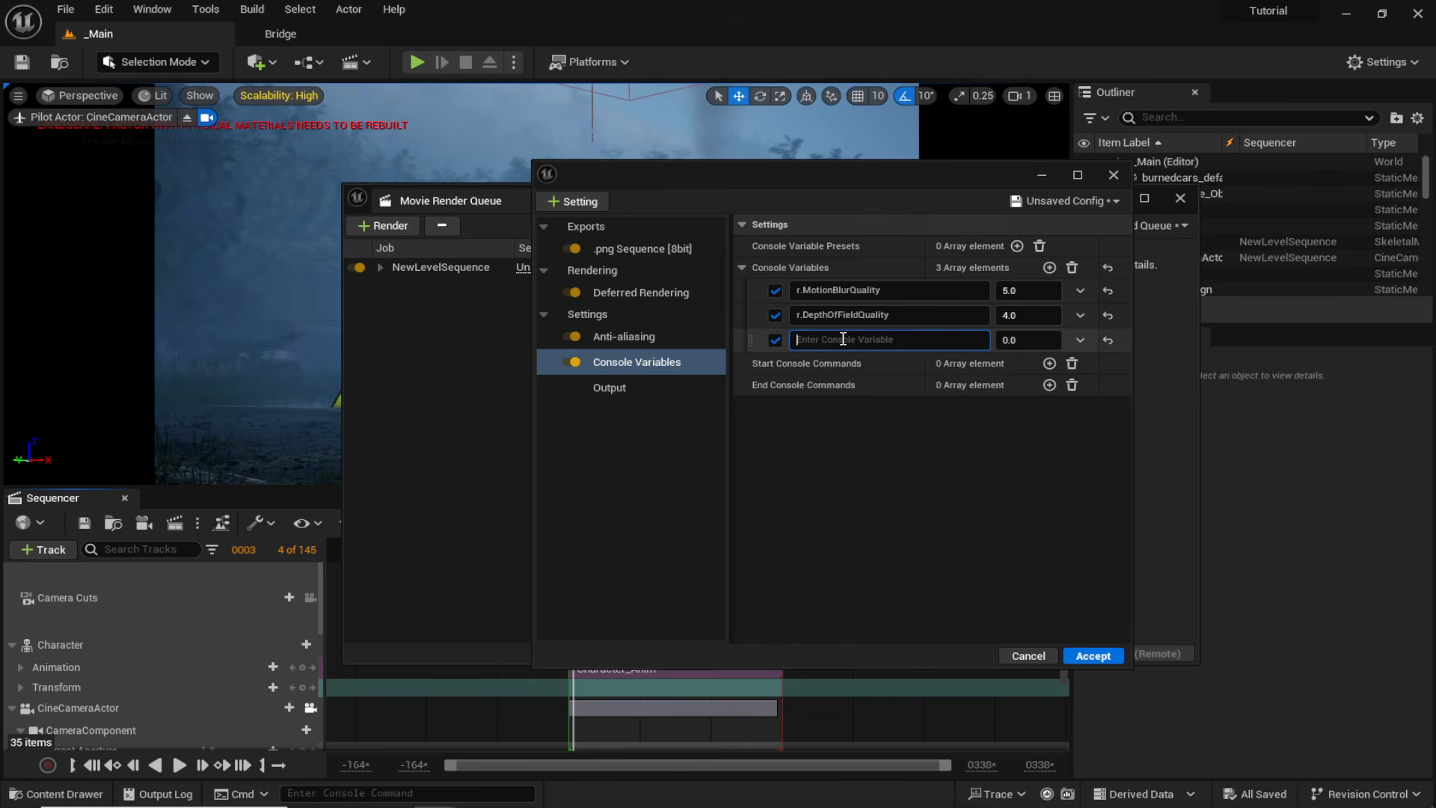
type("foliage.f")
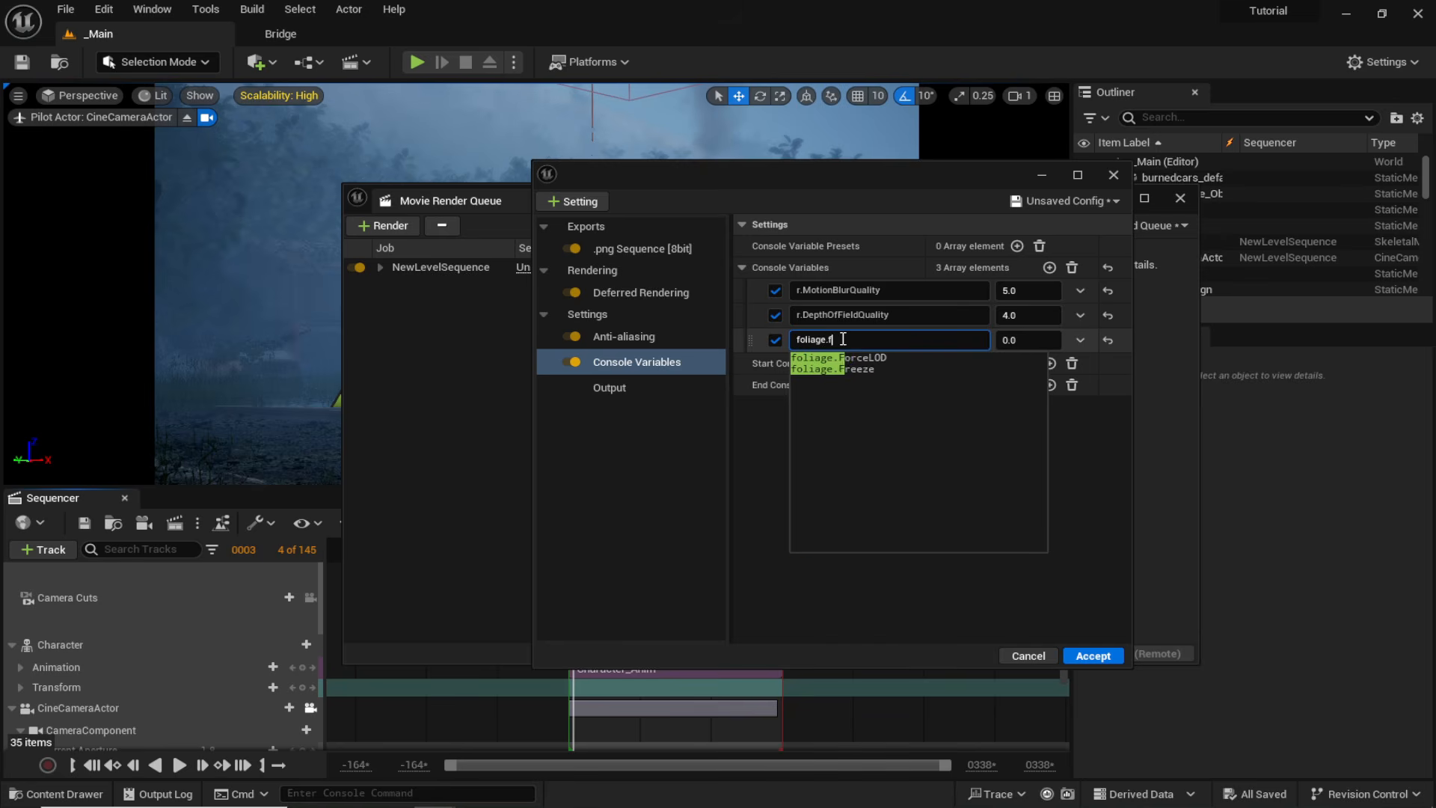
type("orceLOD")
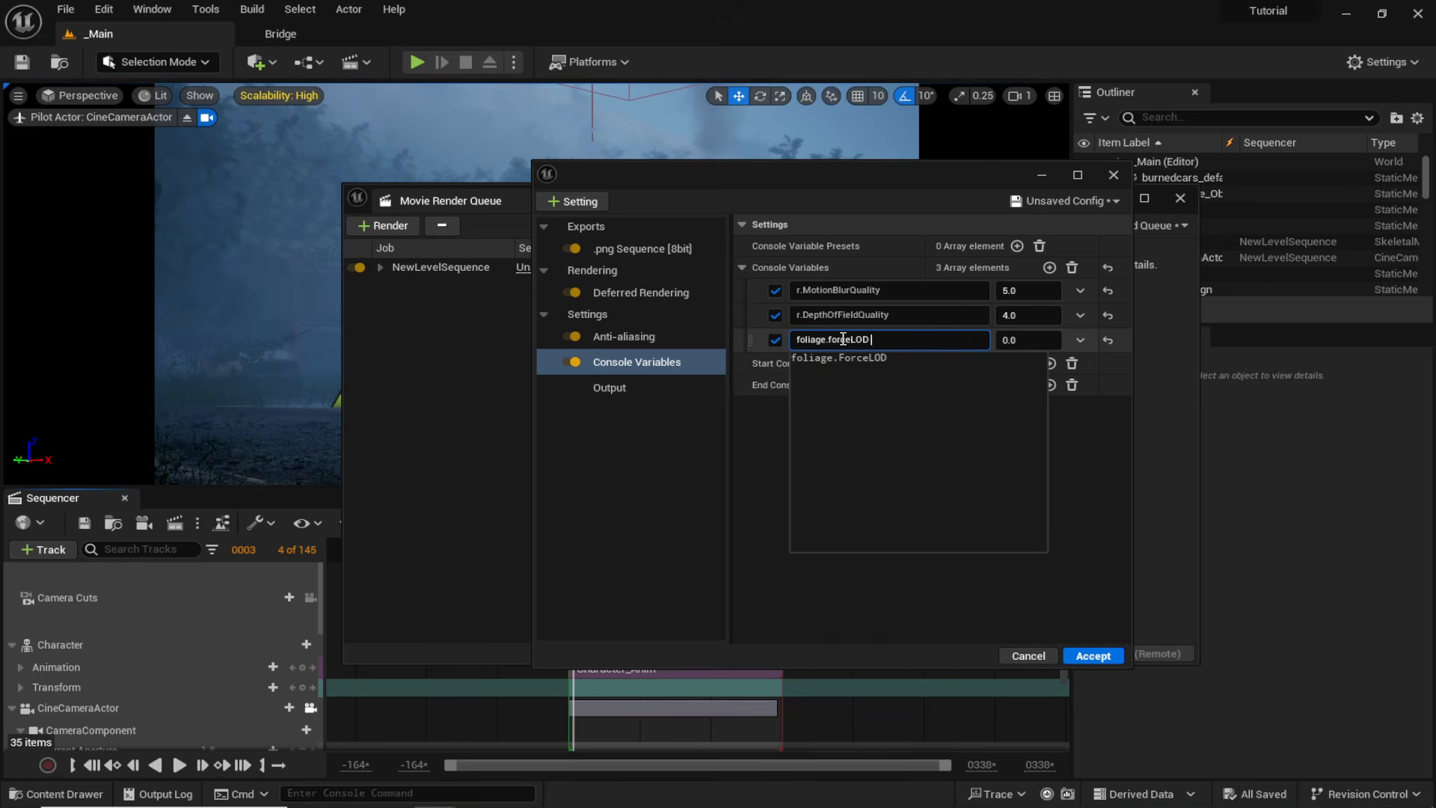
key("Return")
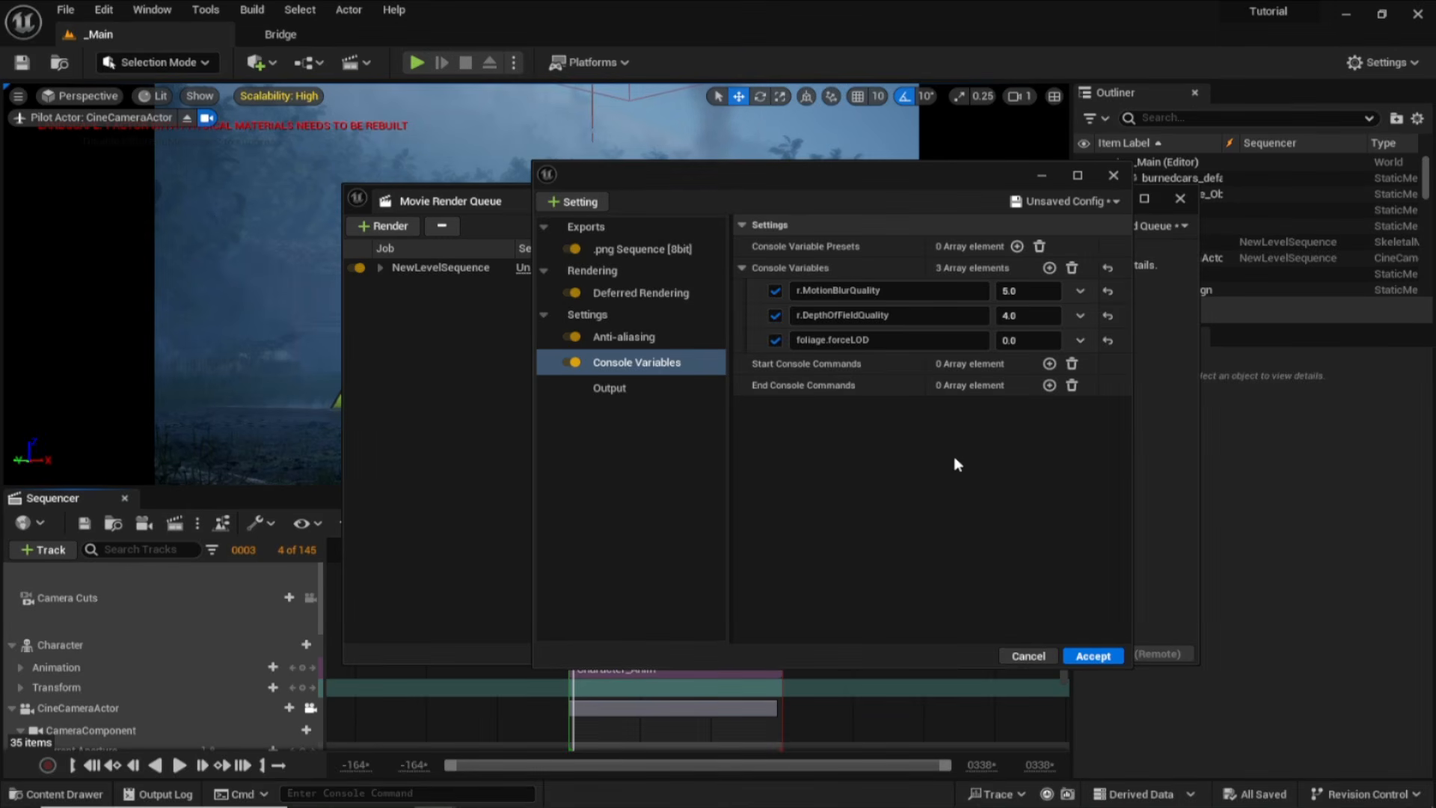
Accept the render config and start a local render of the NewLevelSequence job.
left_click(1008, 596)
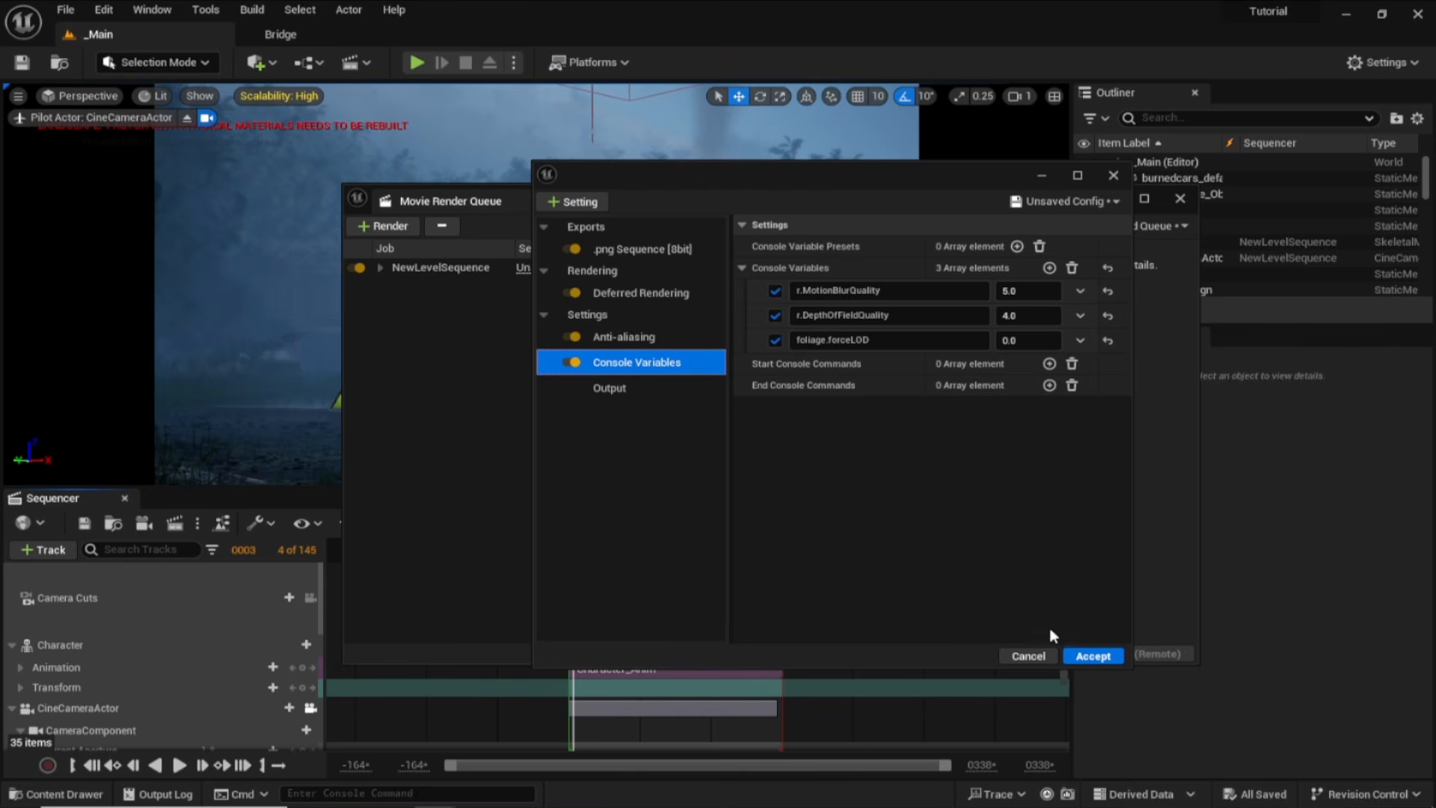
left_click(1093, 655)
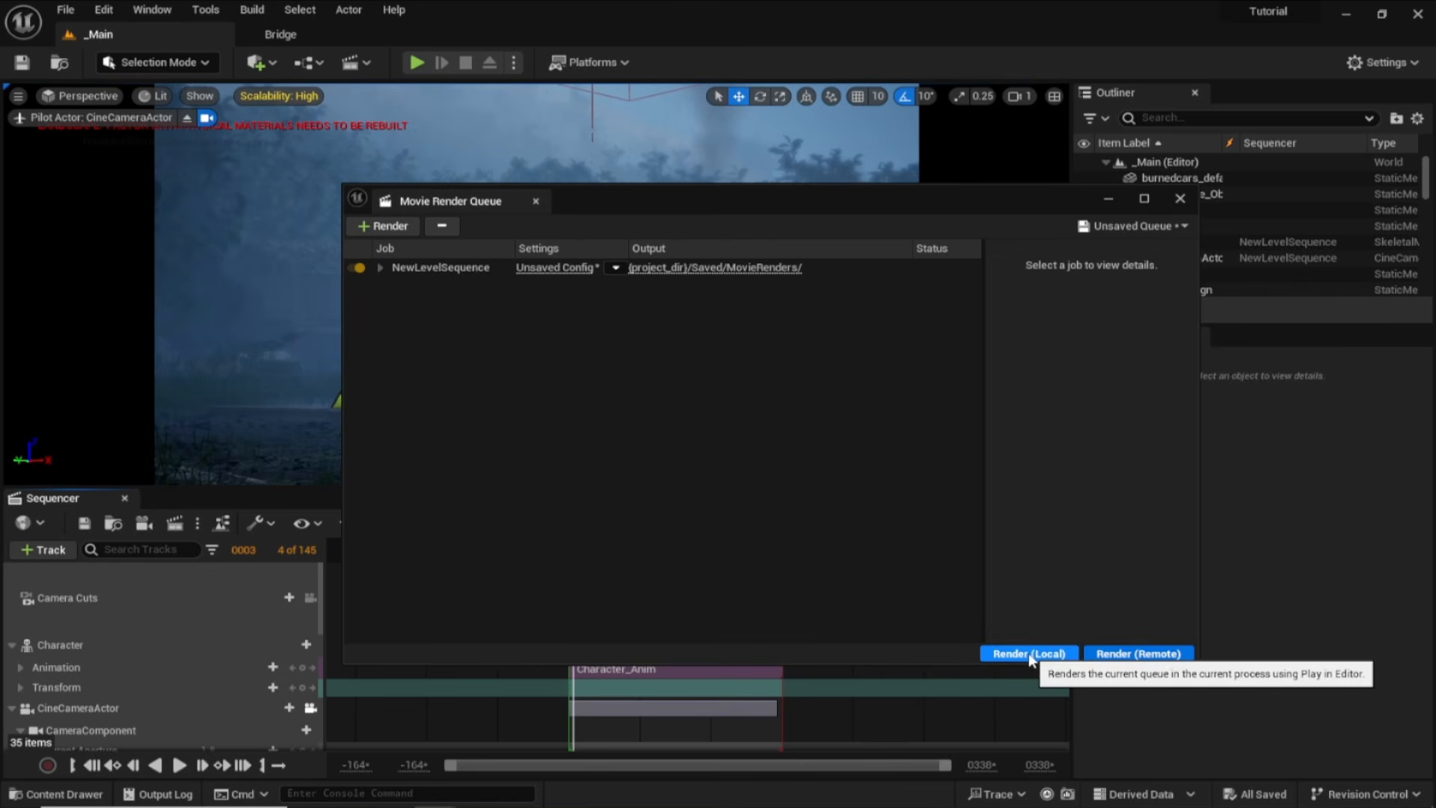
left_click(1029, 653)
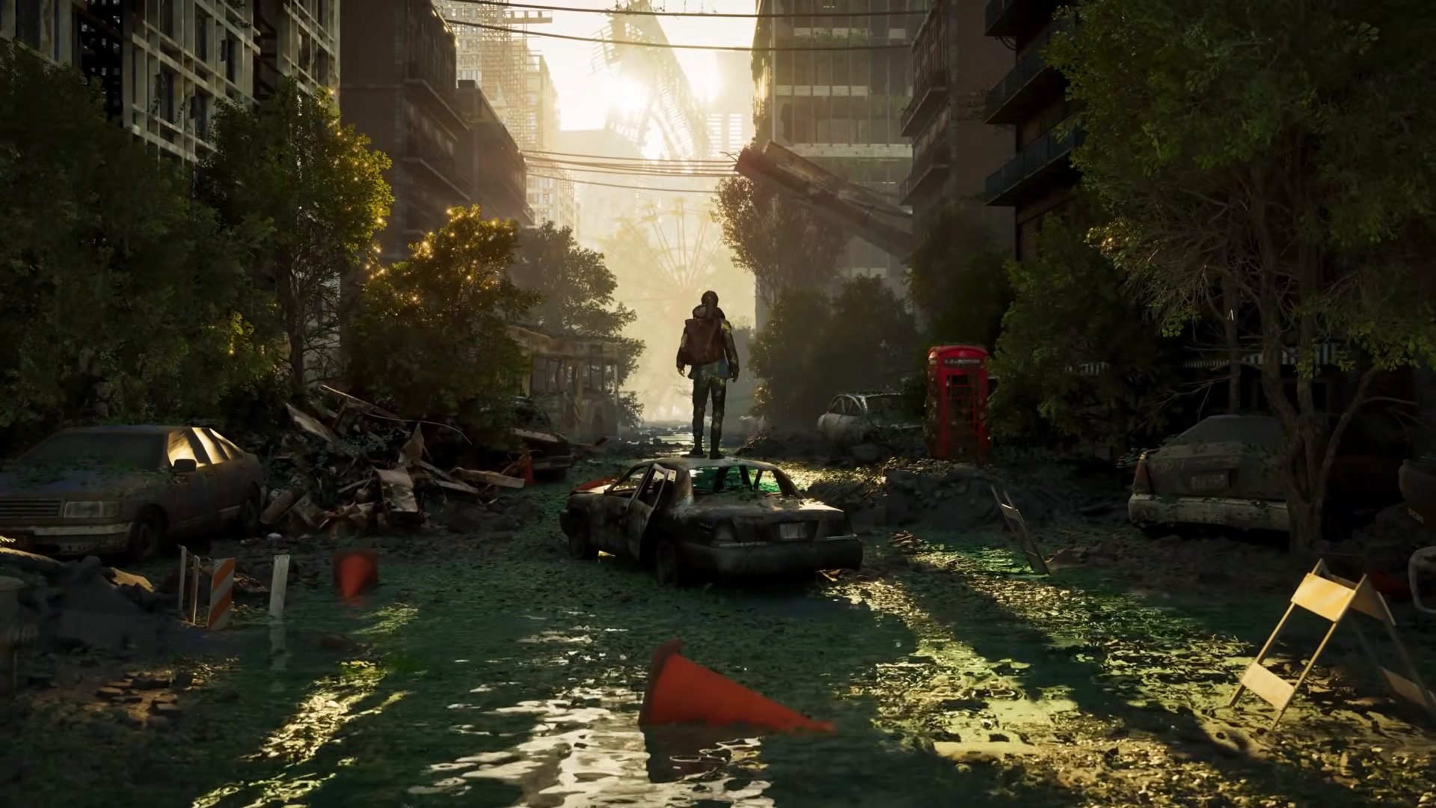